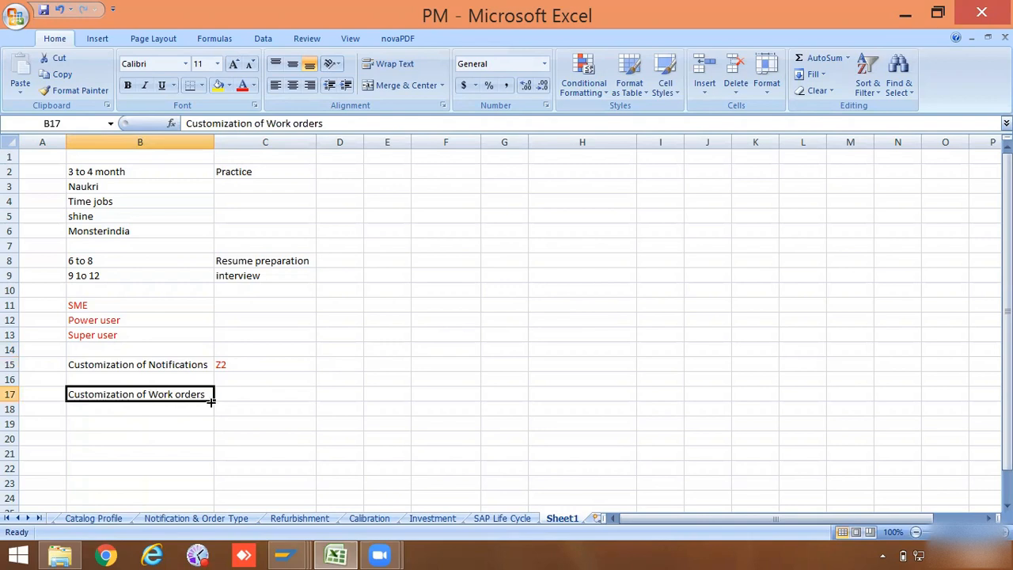
{"action": "left_click", "coordinate": [235, 393]}
{"action": "left_click", "coordinate": [183, 394]}
{"action": "left_click", "coordinate": [243, 388]}
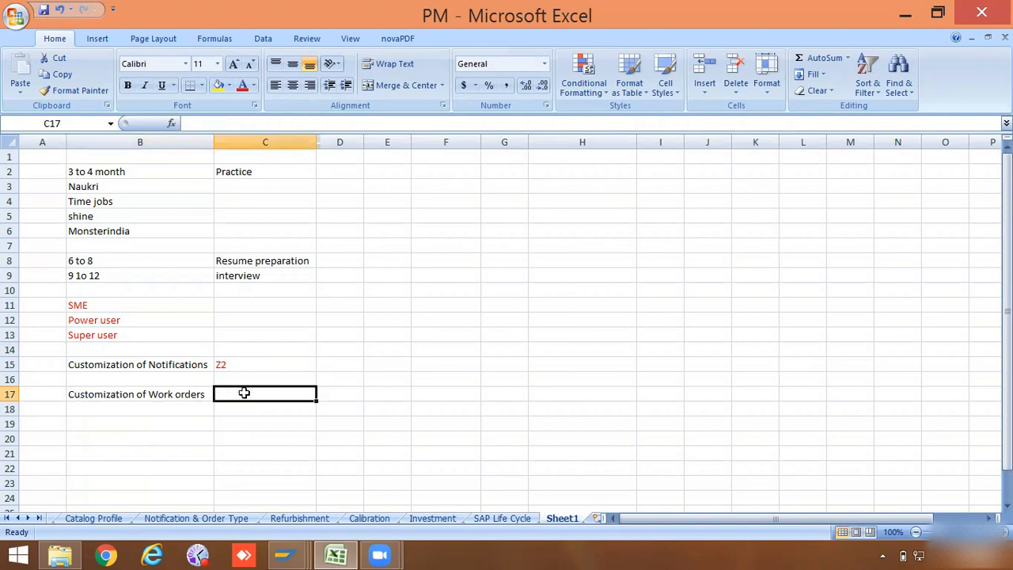
{"action": "left_click", "coordinate": [201, 395]}
{"action": "left_click", "coordinate": [242, 392]}
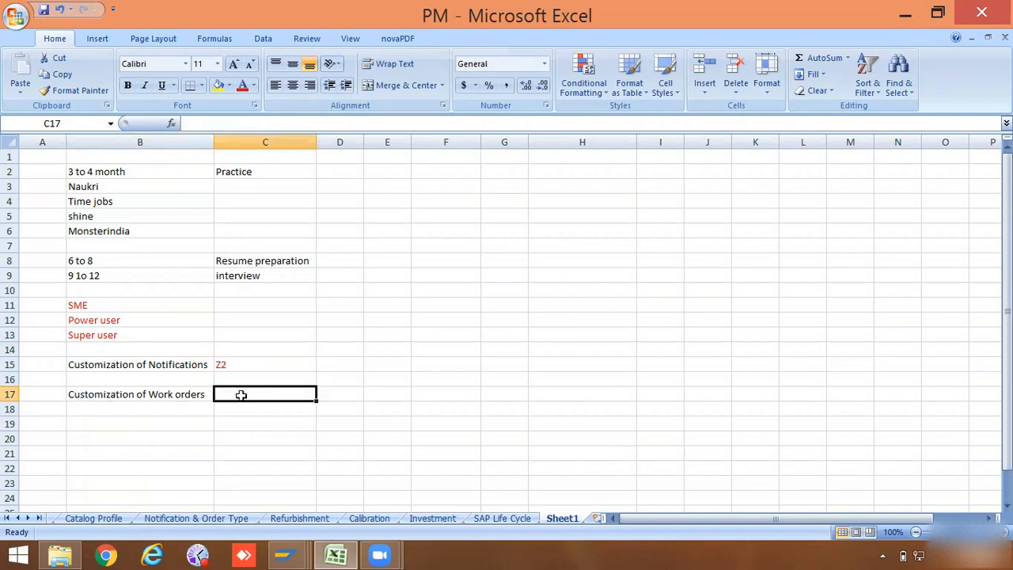
{"action": "left_click", "coordinate": [109, 364]}
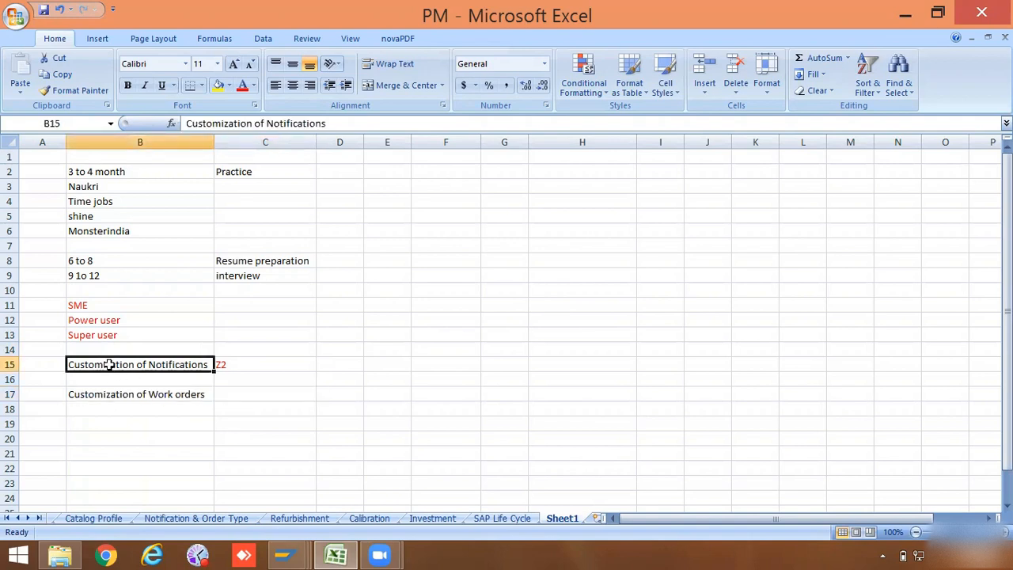
{"action": "left_click", "coordinate": [106, 389]}
{"action": "left_click", "coordinate": [115, 364]}
{"action": "left_click", "coordinate": [117, 394]}
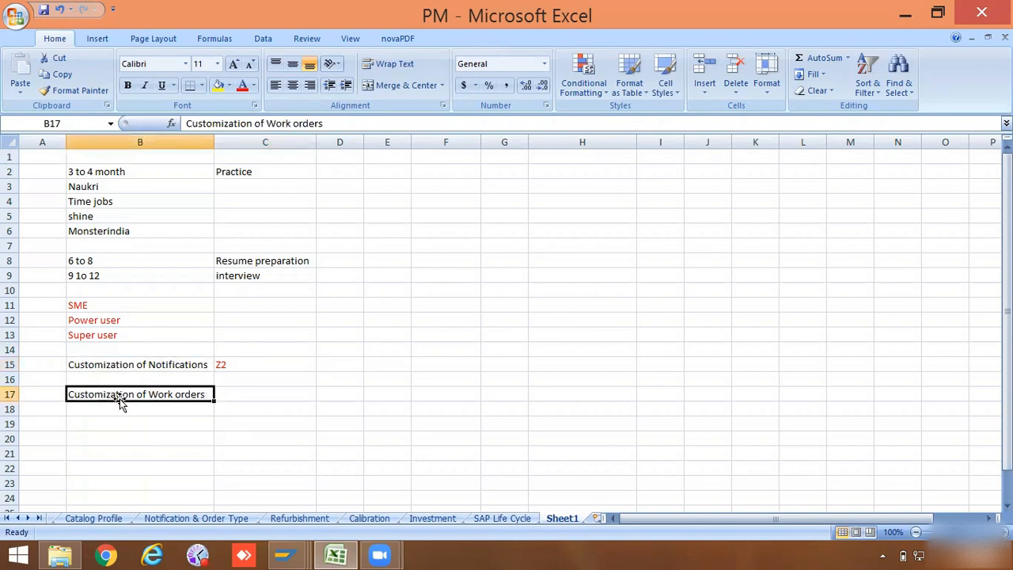
{"action": "left_click", "coordinate": [173, 407]}
{"action": "left_click", "coordinate": [167, 394]}
{"action": "left_click", "coordinate": [193, 424]}
{"action": "left_click", "coordinate": [162, 394]}
{"action": "double_click", "coordinate": [149, 394]}
{"action": "left_click_drag", "start_coordinate": [150, 394], "coordinate": [208, 393]}
{"action": "left_click", "coordinate": [194, 424]}
{"action": "left_click", "coordinate": [190, 401]}
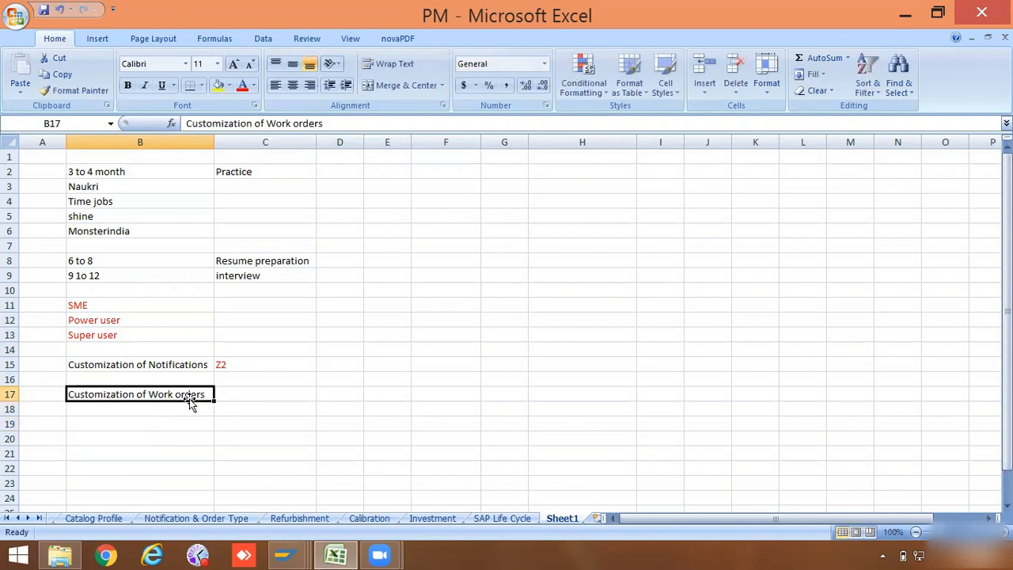
Step: Switch to the SAP session and open the customizing transaction SPRO
{"action": "left_click", "coordinate": [285, 555]}
{"action": "left_click", "coordinate": [334, 467]}
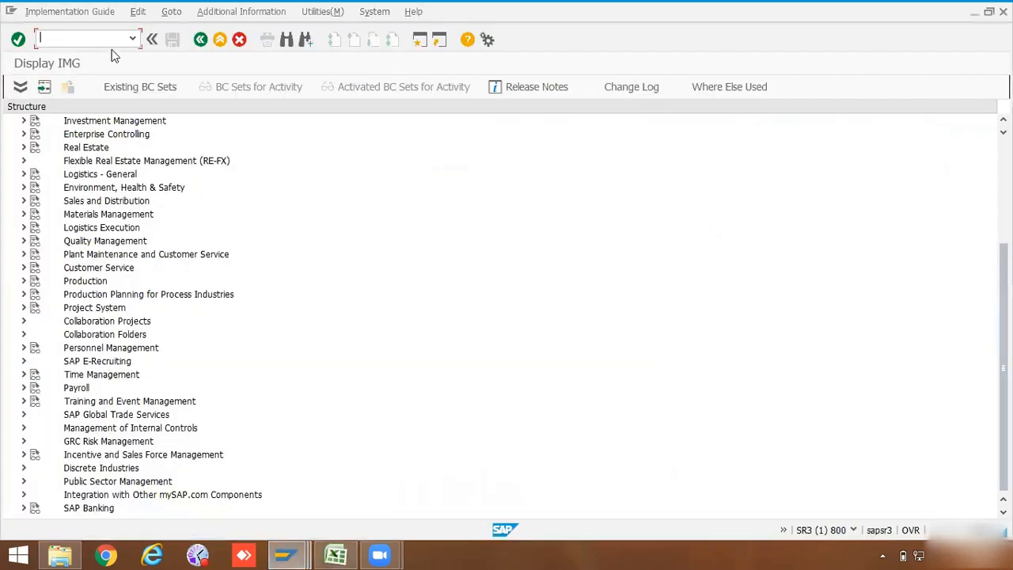
{"action": "type", "text": "spro"}
{"action": "key", "text": "Return"}
{"action": "left_click", "coordinate": [94, 41]}
{"action": "type", "text": "/nspro"}
{"action": "key", "text": "Return"}
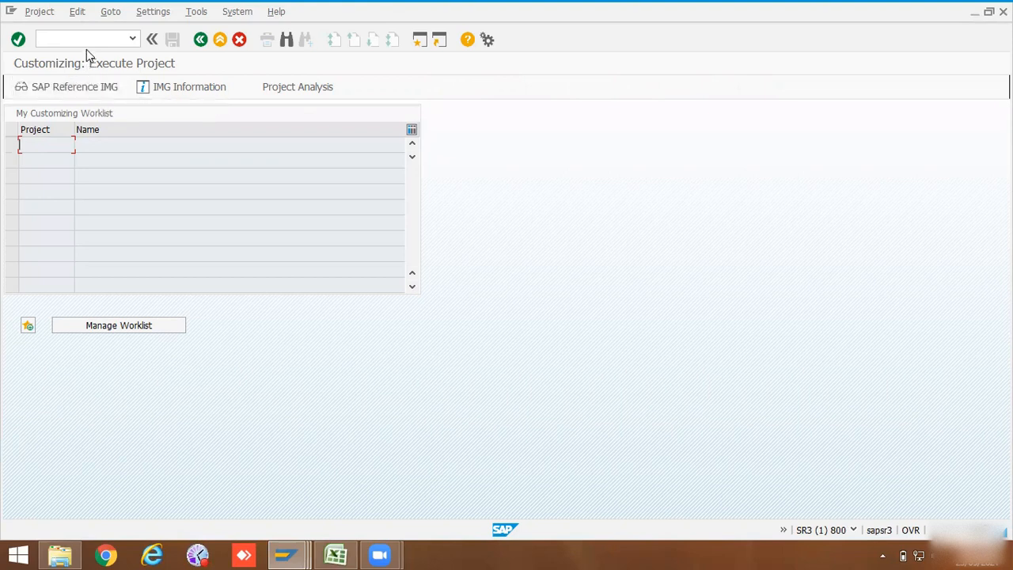
Step: Open the SAP Reference IMG and go to Configure Order Types under Plant Maintenance, Maintenance and Service Orders
{"action": "left_click", "coordinate": [87, 85]}
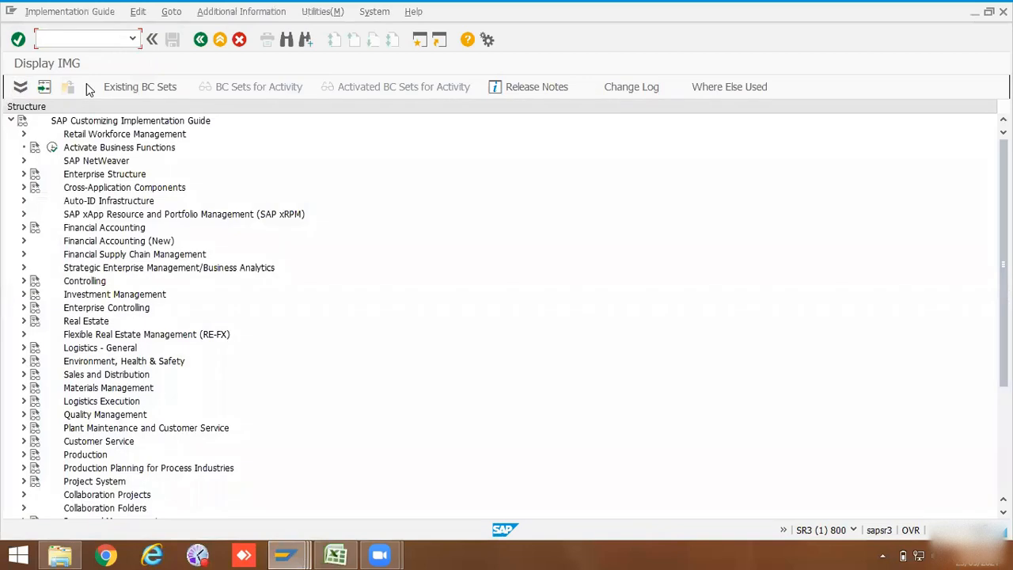
{"action": "left_click", "coordinate": [24, 429]}
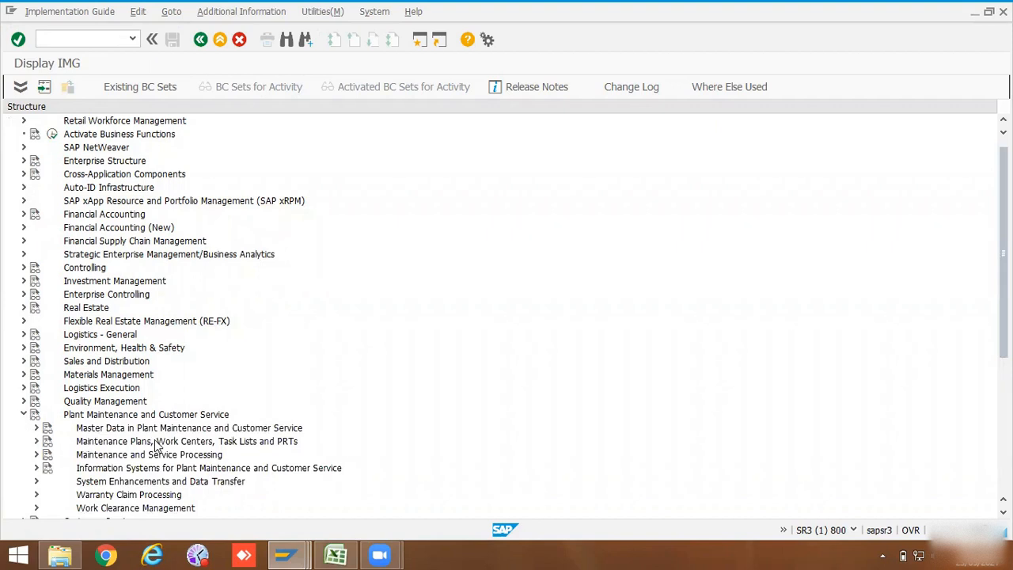
{"action": "left_click", "coordinate": [36, 454]}
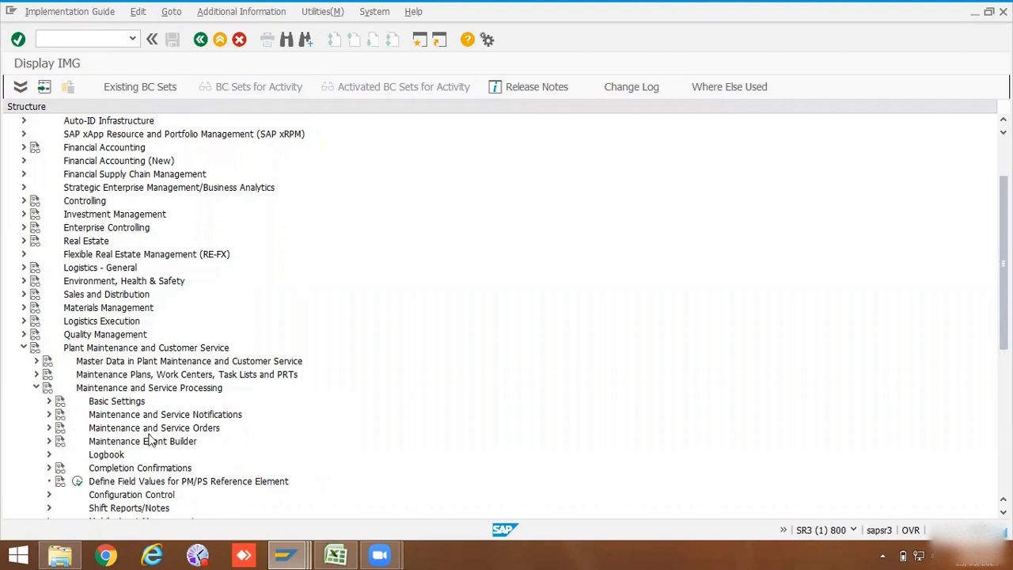
{"action": "left_click", "coordinate": [48, 427]}
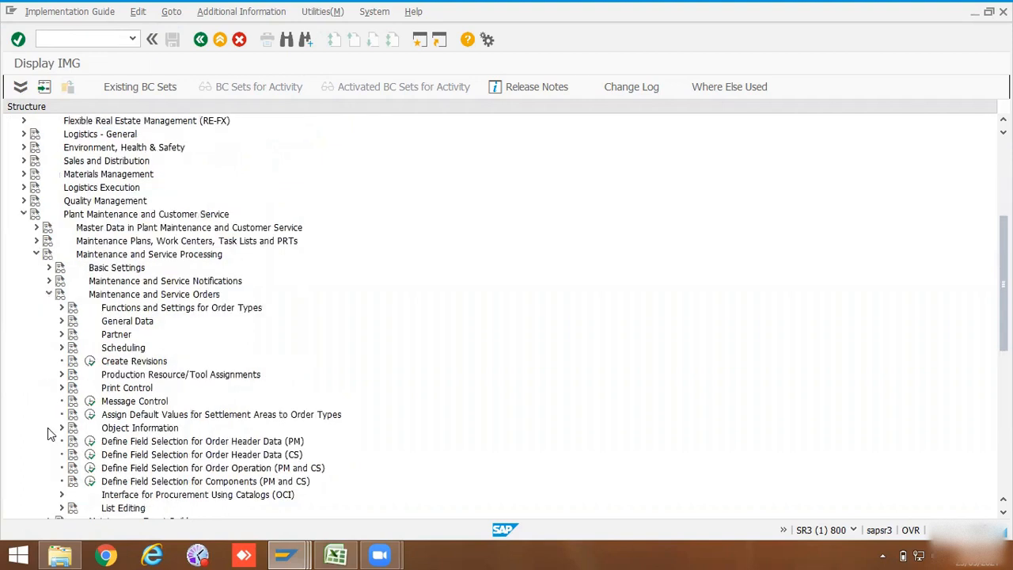
{"action": "left_click", "coordinate": [60, 308]}
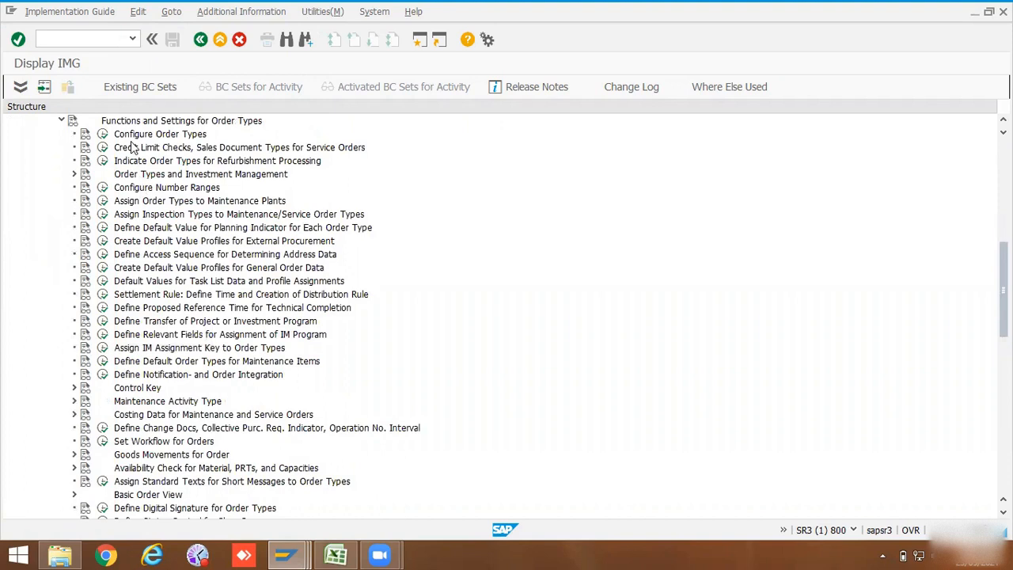
{"action": "scroll", "coordinate": [135, 166], "scroll_direction": "up", "scroll_amount": 1}
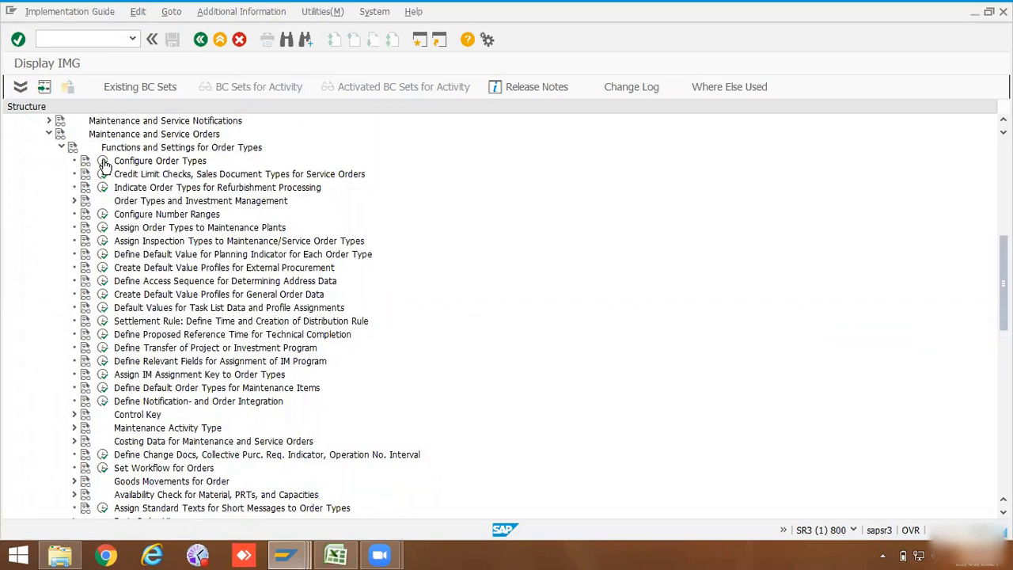
{"action": "left_click", "coordinate": [104, 161]}
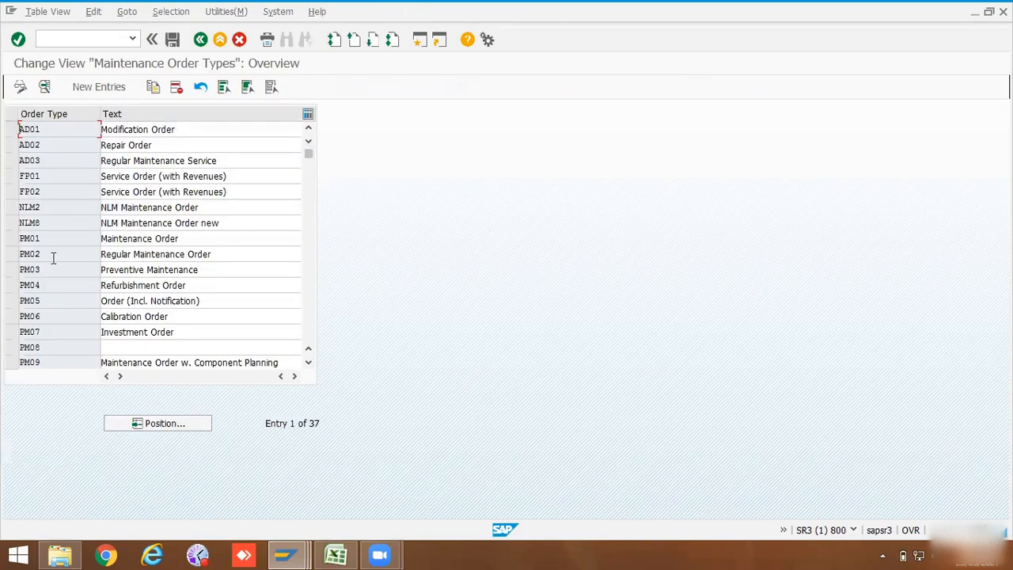
{"action": "left_click_drag", "start_coordinate": [26, 238], "coordinate": [34, 319]}
Step: Examine the detail settings of the existing order type PM01 Maintenance Order
{"action": "double_click", "coordinate": [31, 239]}
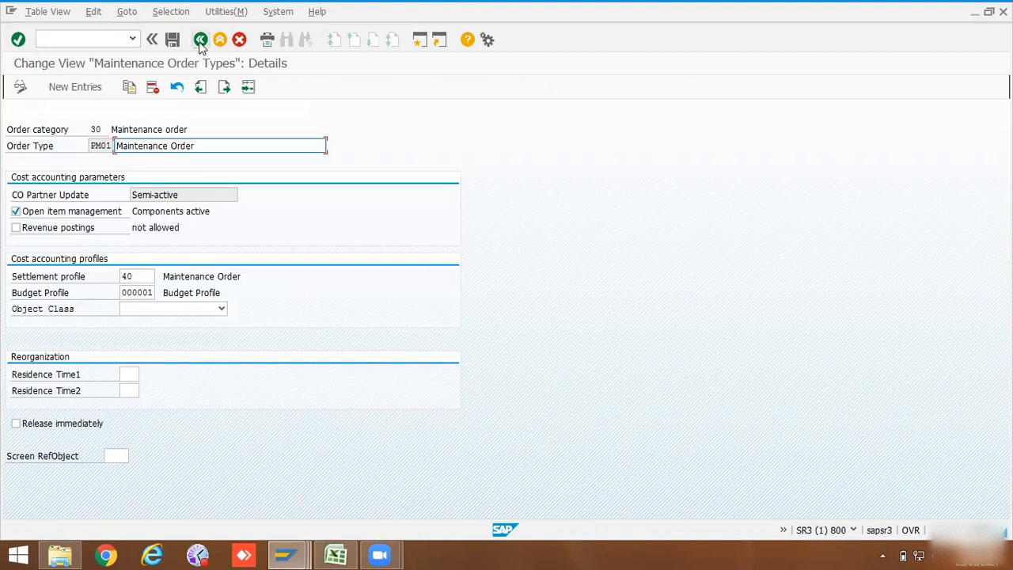
{"action": "left_click", "coordinate": [200, 40]}
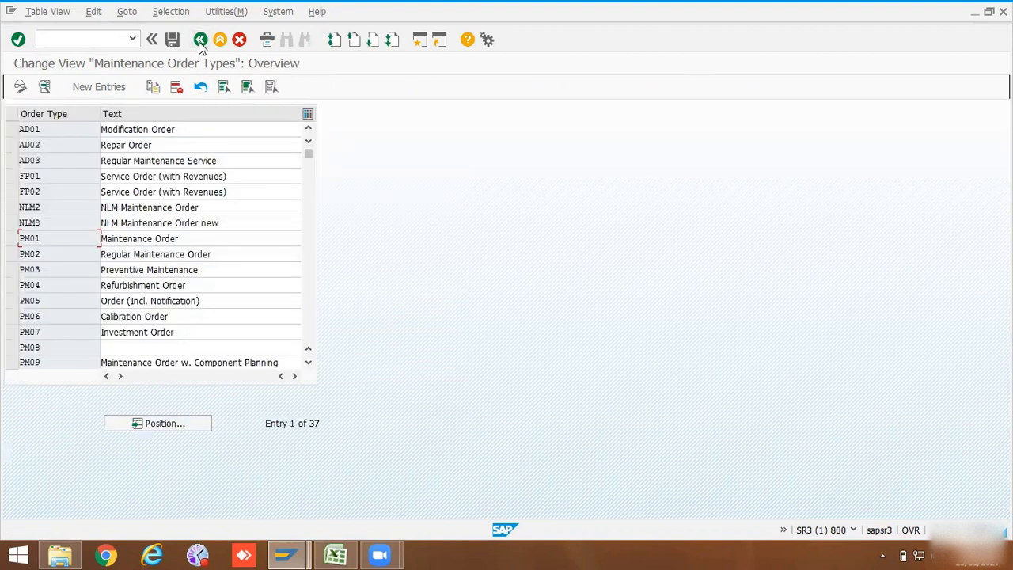
{"action": "left_click", "coordinate": [11, 238]}
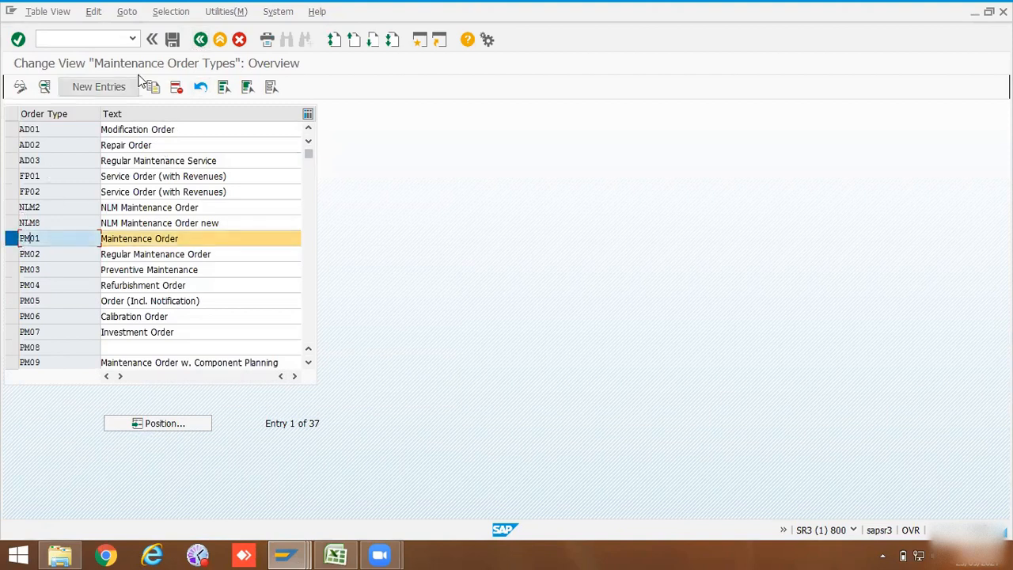
{"action": "left_click", "coordinate": [165, 233]}
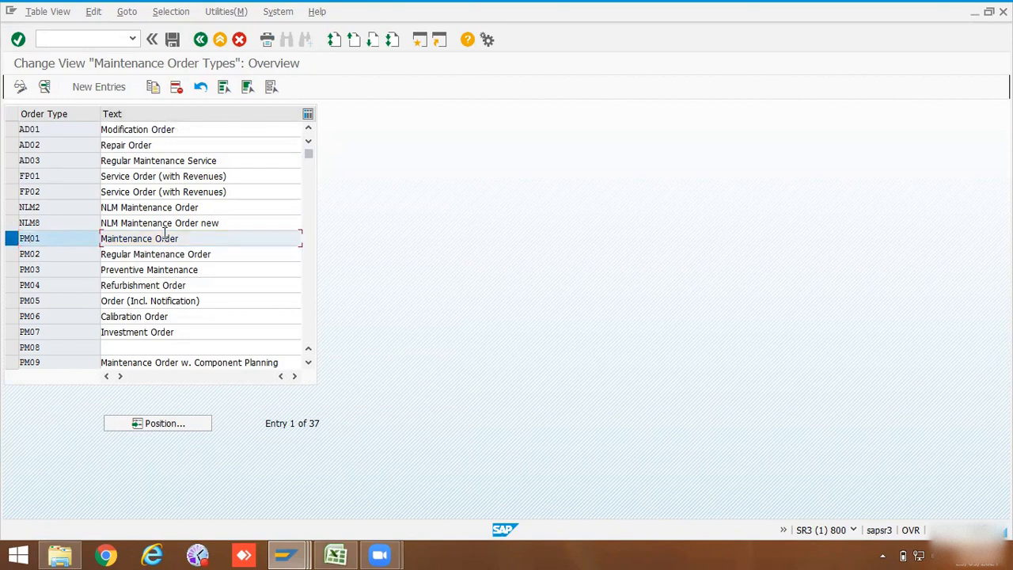
{"action": "double_click", "coordinate": [44, 238]}
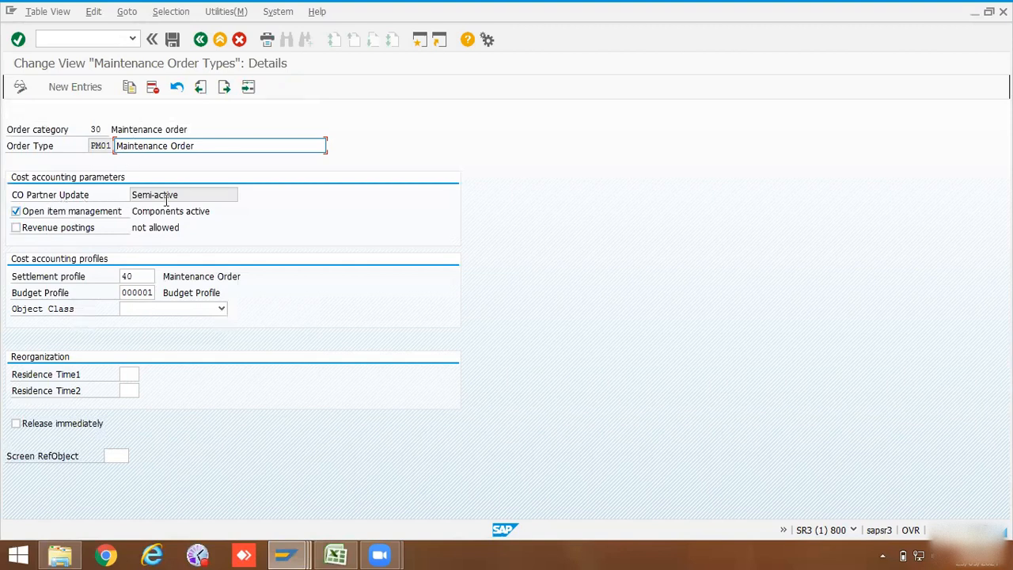
{"action": "left_click", "coordinate": [139, 198]}
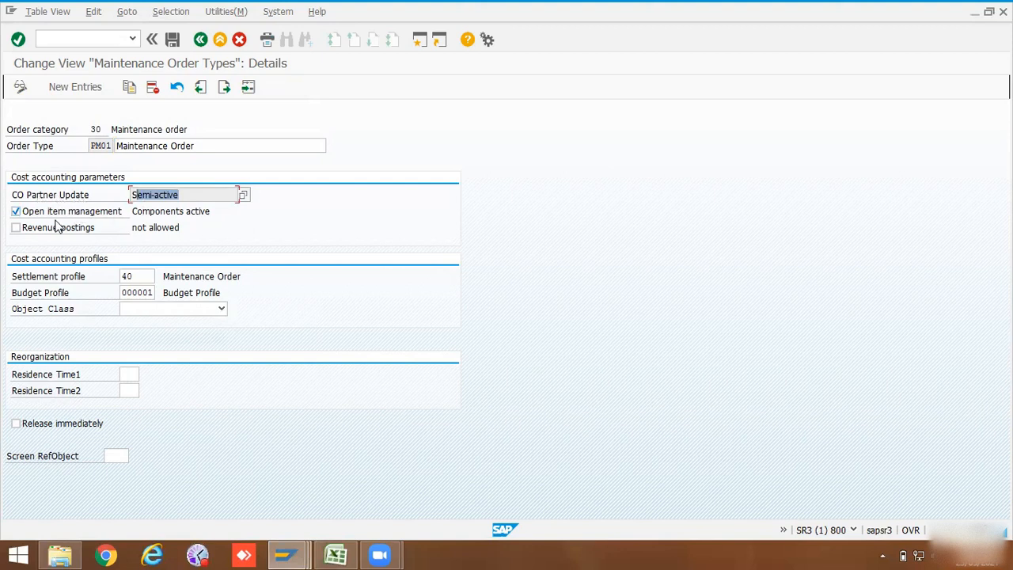
{"action": "left_click", "coordinate": [147, 275]}
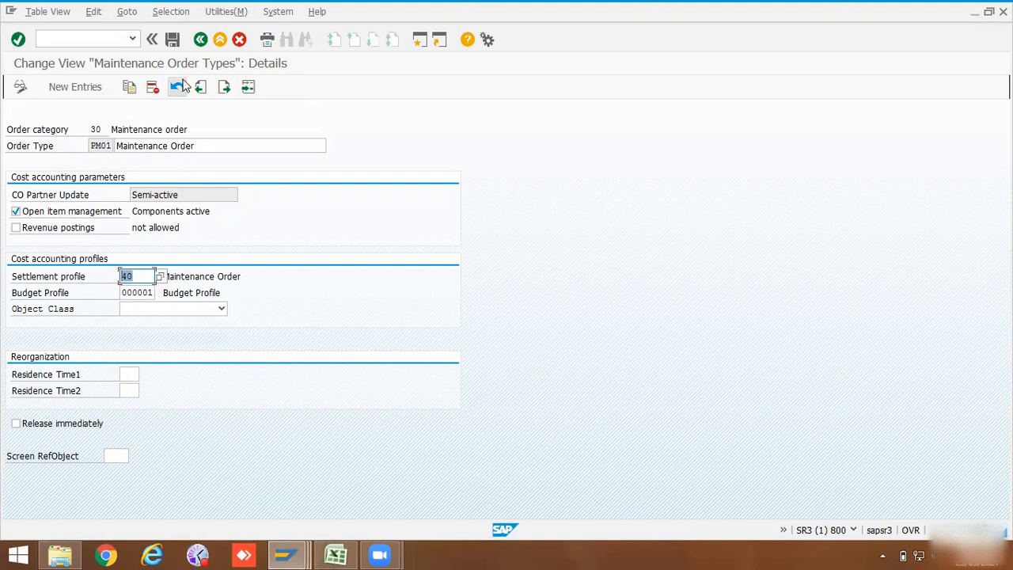
{"action": "left_click", "coordinate": [200, 40]}
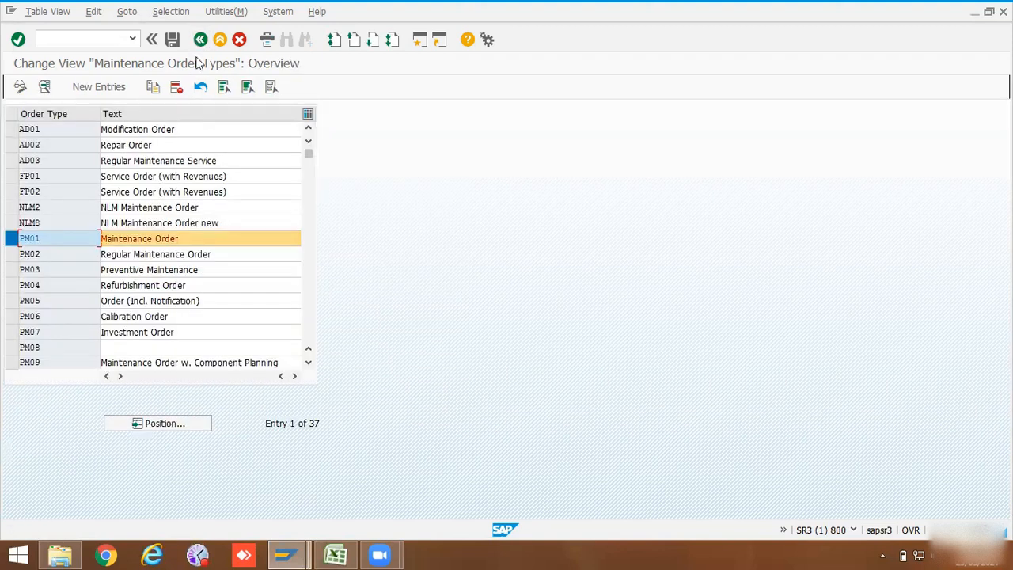
{"action": "left_click", "coordinate": [10, 240]}
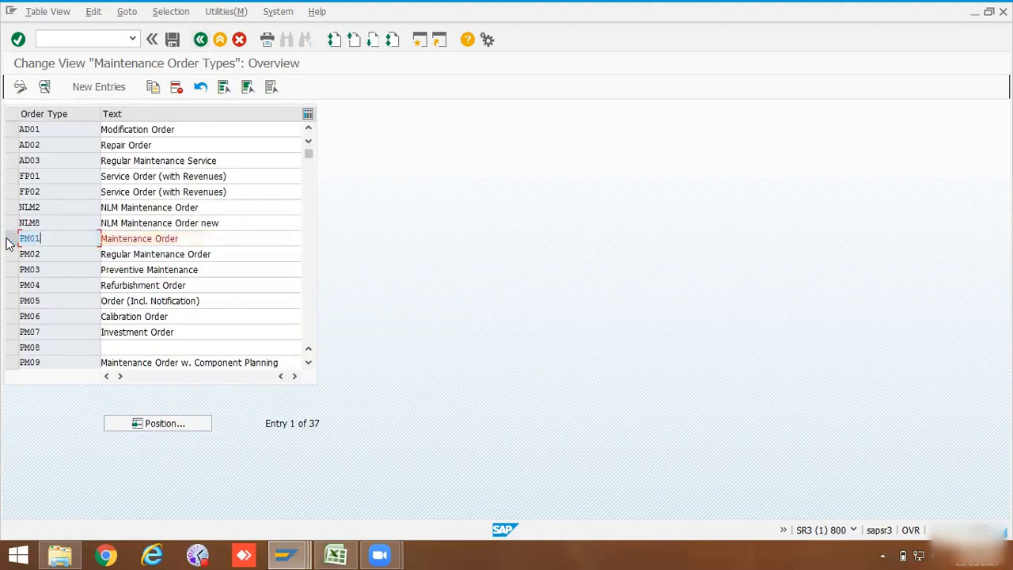
Step: Add a new maintenance order type ZPM2 with the description Repair Maint Order
{"action": "left_click", "coordinate": [90, 94]}
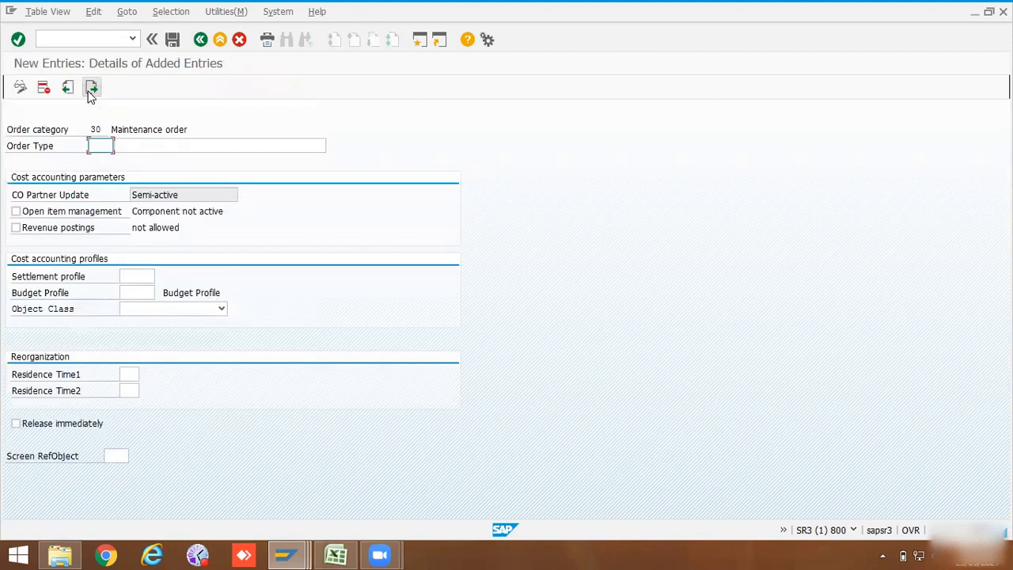
{"action": "left_click", "coordinate": [105, 145]}
{"action": "type", "text": "ZPM2"}
{"action": "left_click", "coordinate": [118, 146]}
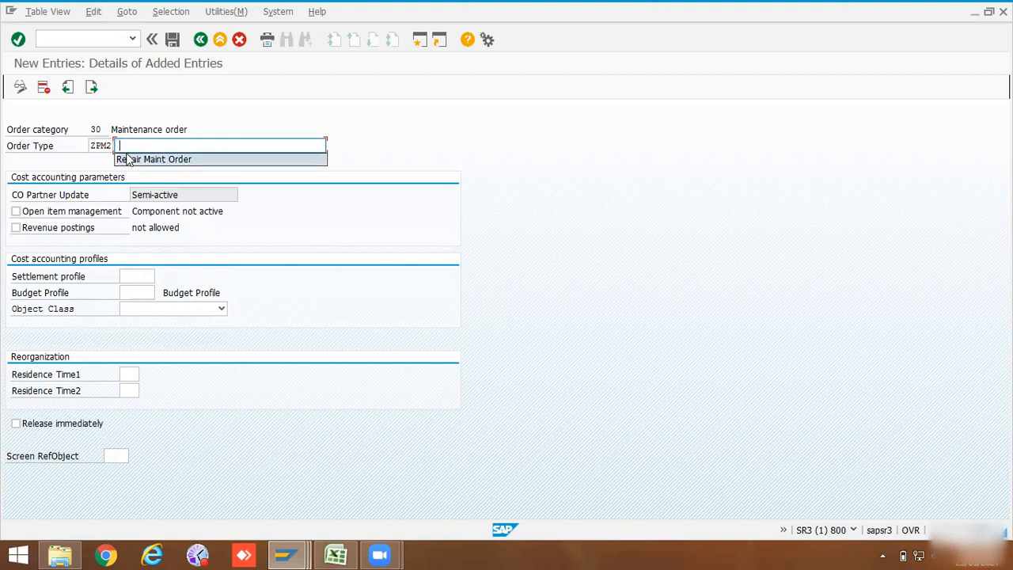
{"action": "left_click", "coordinate": [132, 161]}
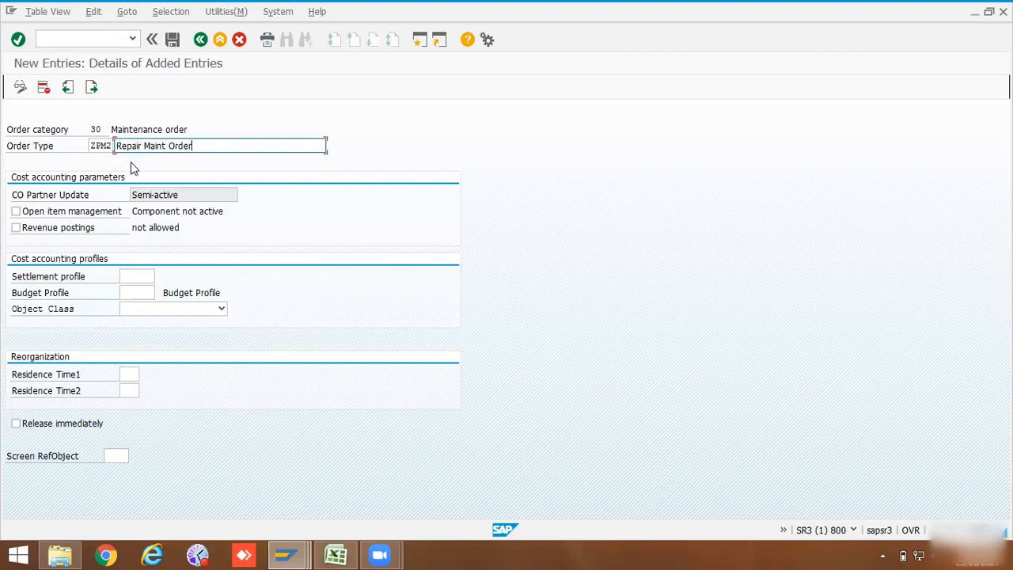
Step: Enable Open item management and set the settlement profile to 40 Maintenance Order
{"action": "left_click", "coordinate": [97, 214]}
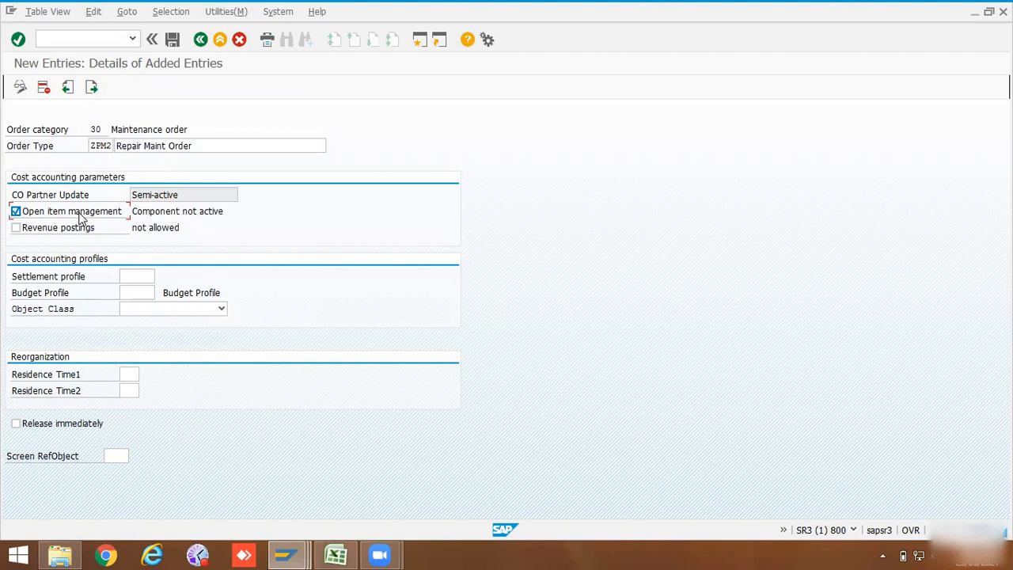
{"action": "left_click", "coordinate": [138, 276]}
{"action": "left_click", "coordinate": [160, 276]}
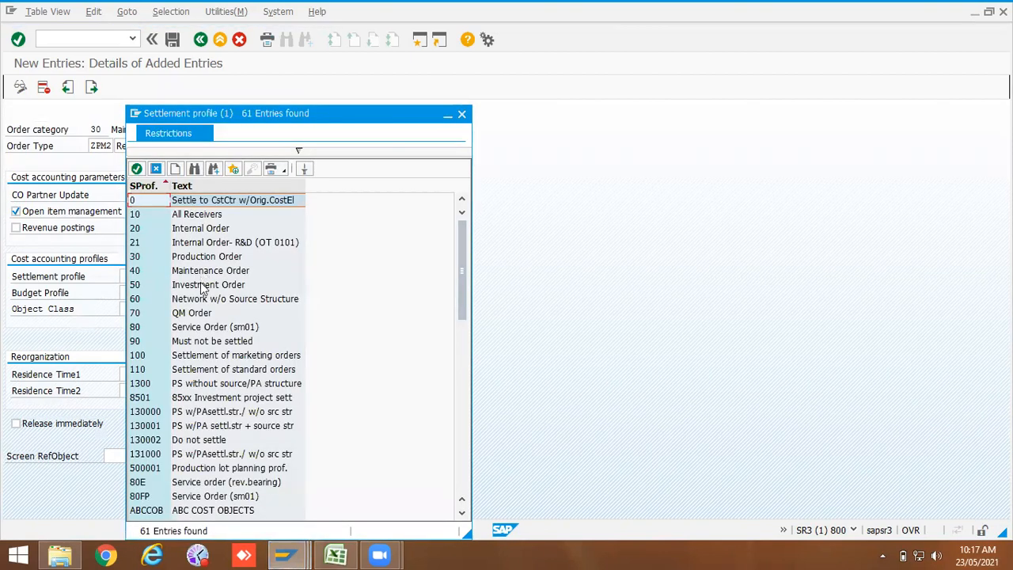
{"action": "scroll", "coordinate": [201, 293], "scroll_direction": "down", "scroll_amount": 1}
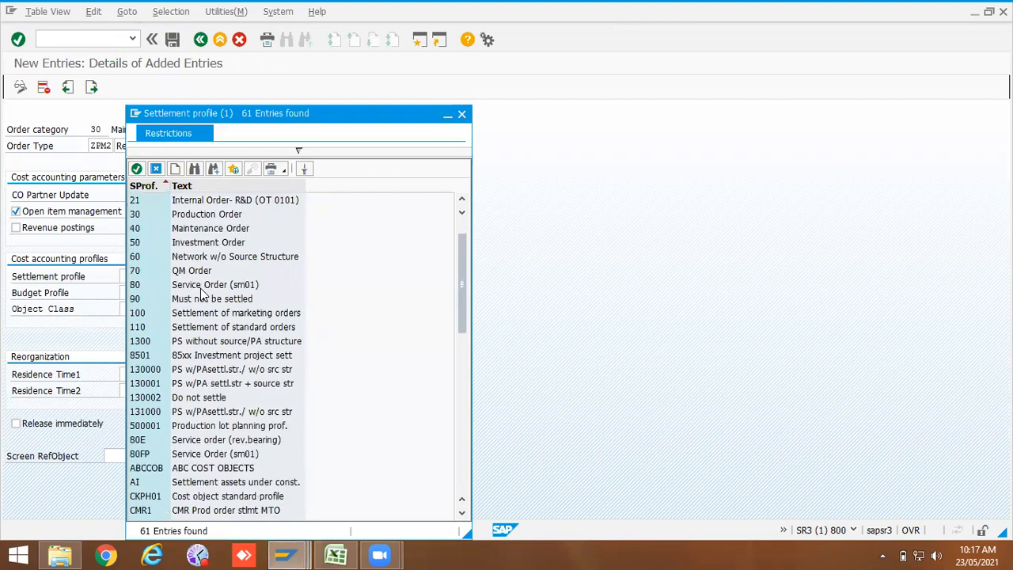
{"action": "double_click", "coordinate": [138, 234]}
Step: Set the budget profile to 000001 General Budget Profile and confirm the entry
{"action": "left_click", "coordinate": [146, 292]}
{"action": "left_click", "coordinate": [159, 292]}
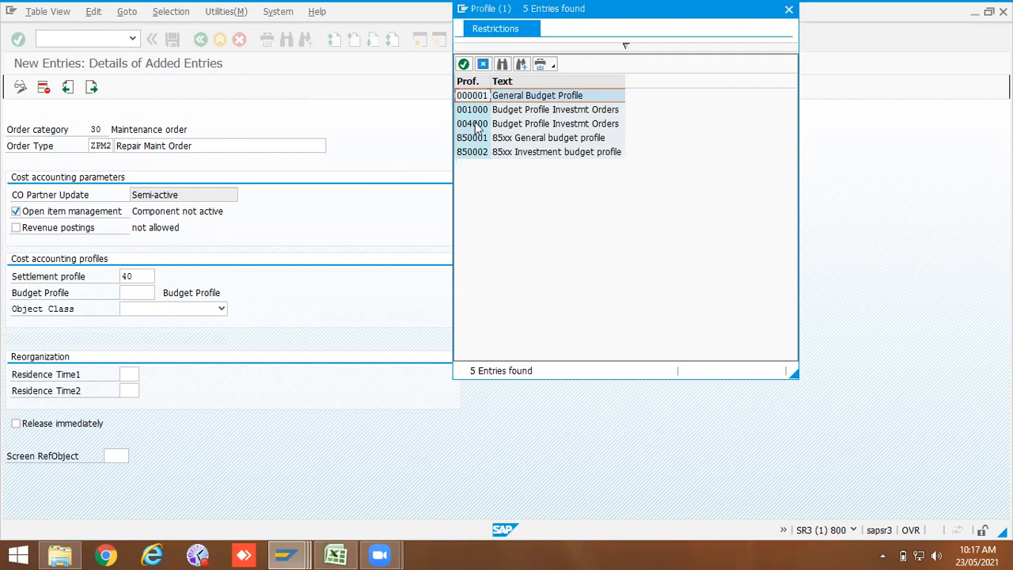
{"action": "double_click", "coordinate": [476, 96]}
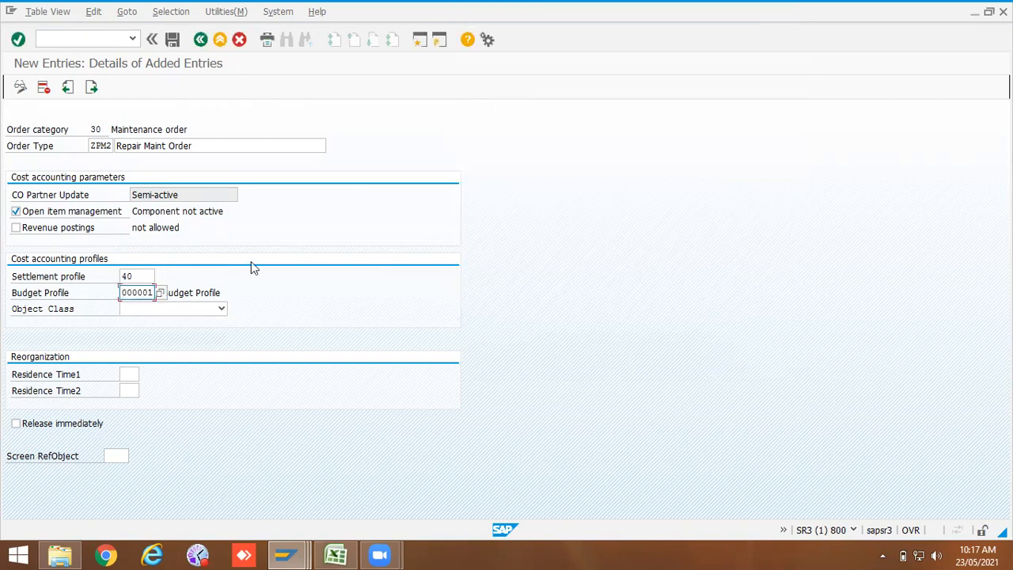
{"action": "key", "text": "Return"}
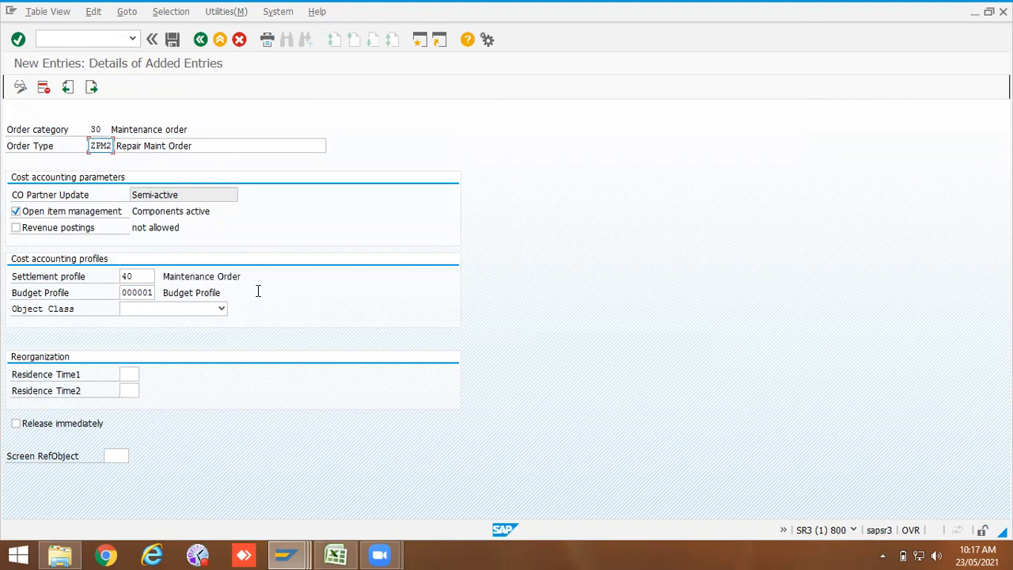
{"action": "left_click", "coordinate": [14, 424]}
{"action": "left_click", "coordinate": [14, 424]}
{"action": "left_click", "coordinate": [15, 424]}
Step: Switch to the SAP Easy Access session and start transaction IW31 to create a maintenance order
{"action": "mouse_move", "coordinate": [286, 556]}
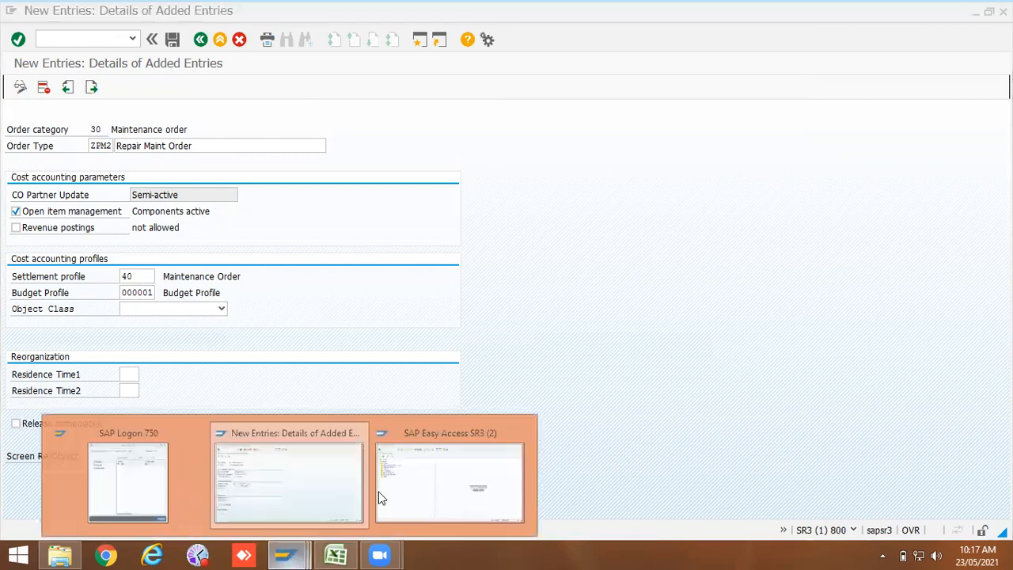
{"action": "left_click", "coordinate": [415, 474]}
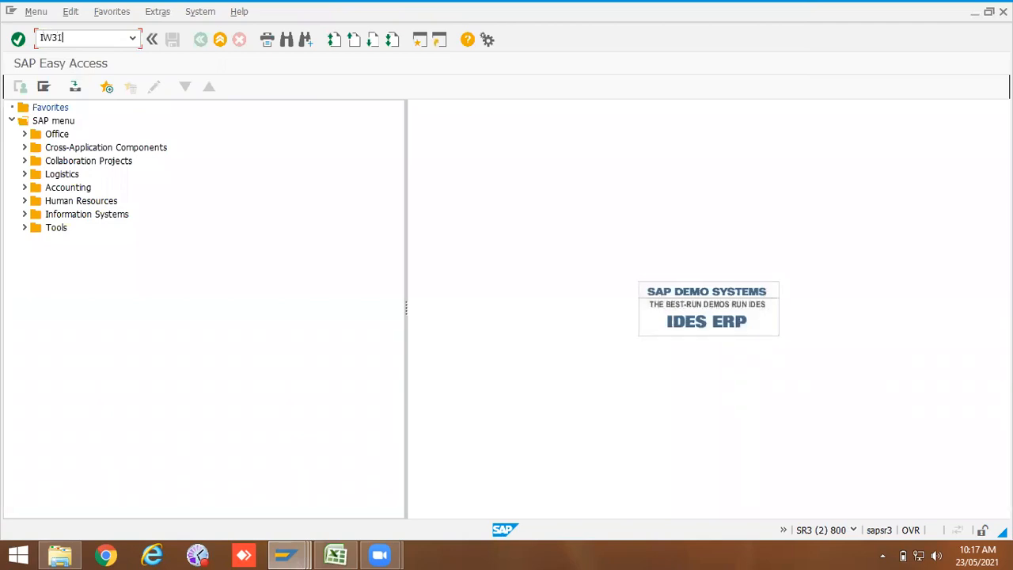
{"action": "key", "text": "Return"}
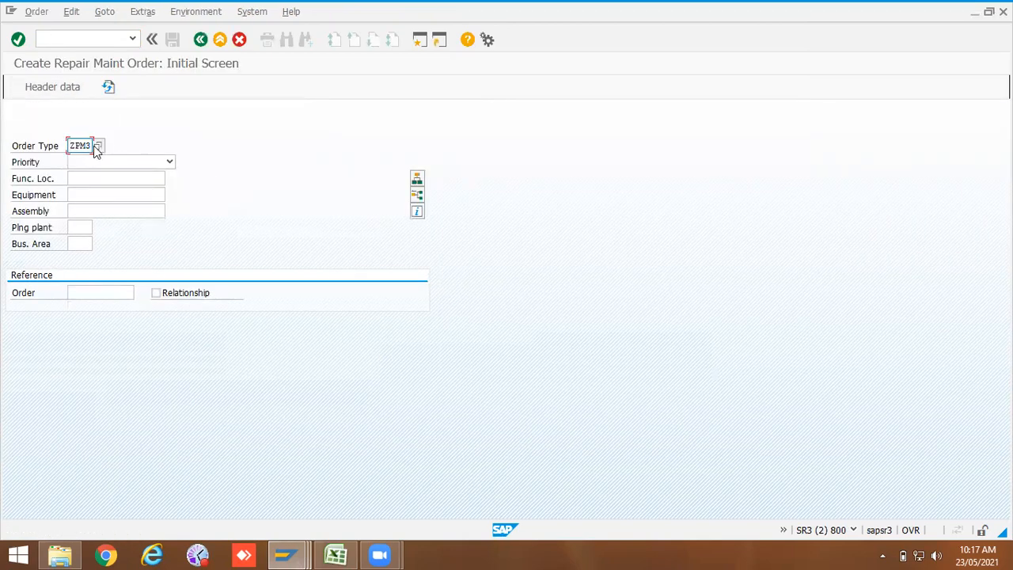
Step: Replace the order type on the initial create screen with PM01 from the entry history
{"action": "left_click", "coordinate": [93, 145]}
{"action": "key", "text": "BackSpace"}
{"action": "key", "text": "BackSpace"}
{"action": "key", "text": "BackSpace"}
{"action": "key", "text": "BackSpace"}
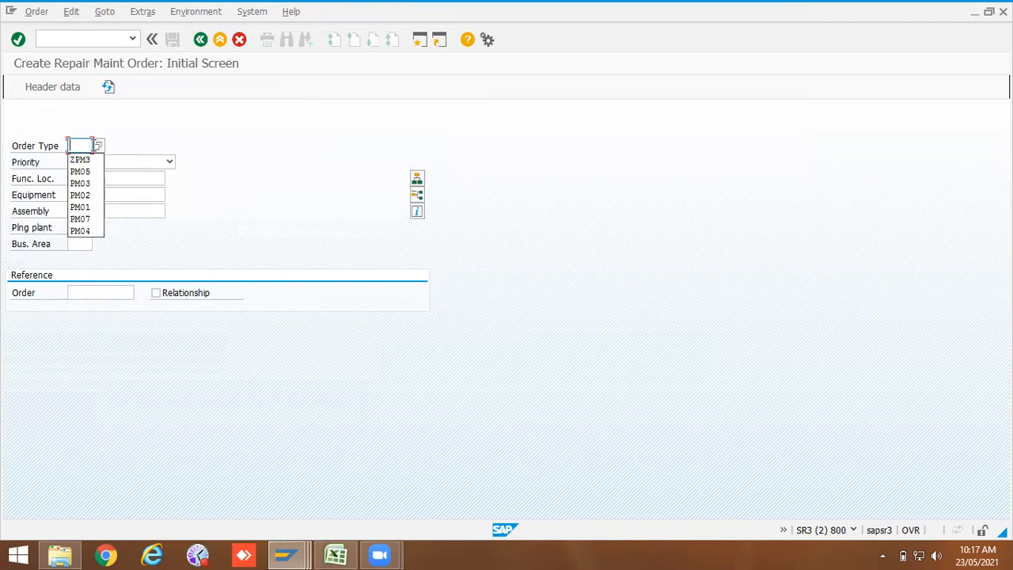
{"action": "left_click", "coordinate": [81, 207]}
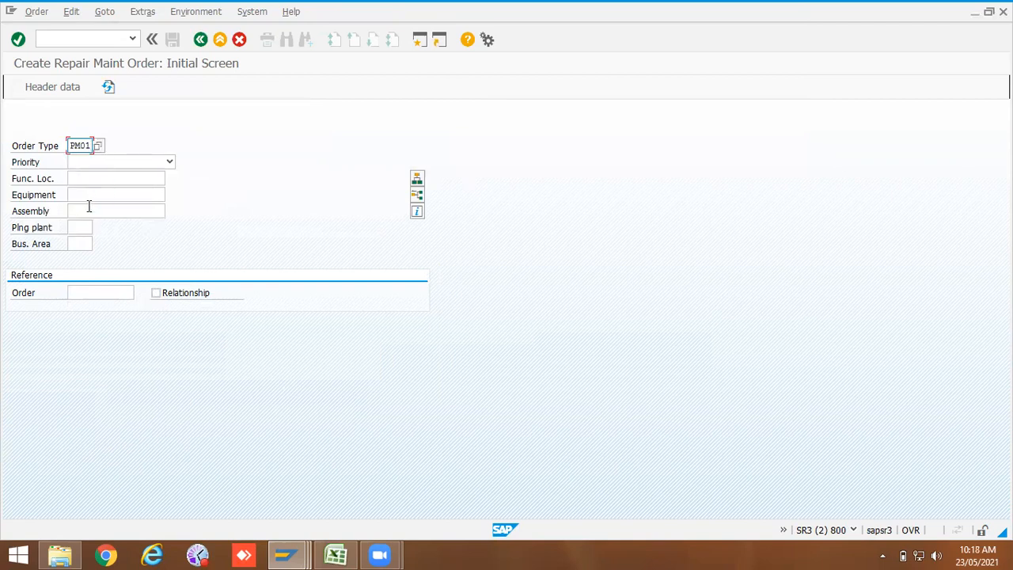
Step: Set the priority to Medium and the equipment to 10006583, then continue to the order's central header
{"action": "left_click", "coordinate": [170, 161]}
{"action": "left_click", "coordinate": [142, 189]}
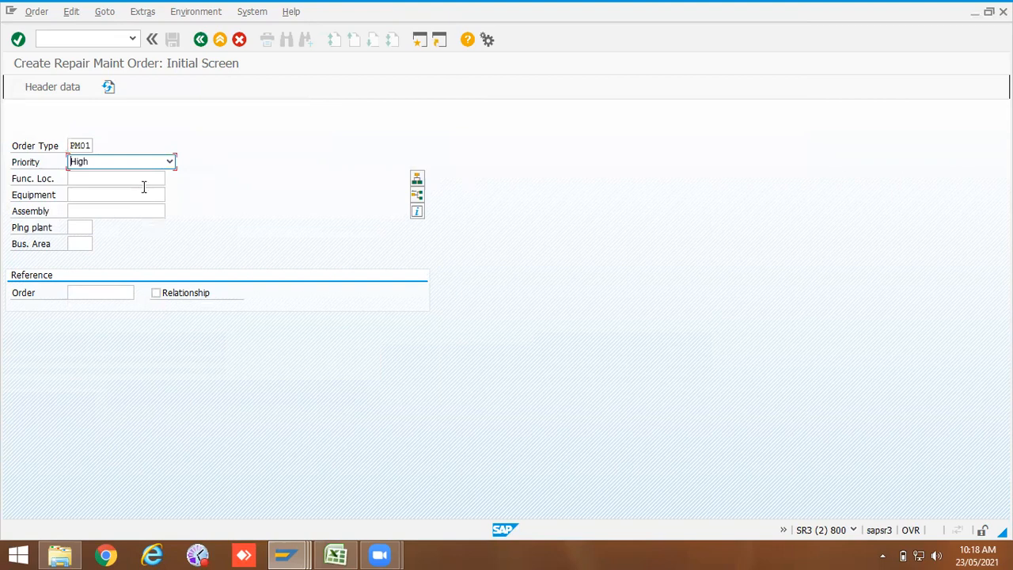
{"action": "left_click", "coordinate": [170, 161]}
{"action": "left_click", "coordinate": [151, 196]}
{"action": "left_click", "coordinate": [148, 191]}
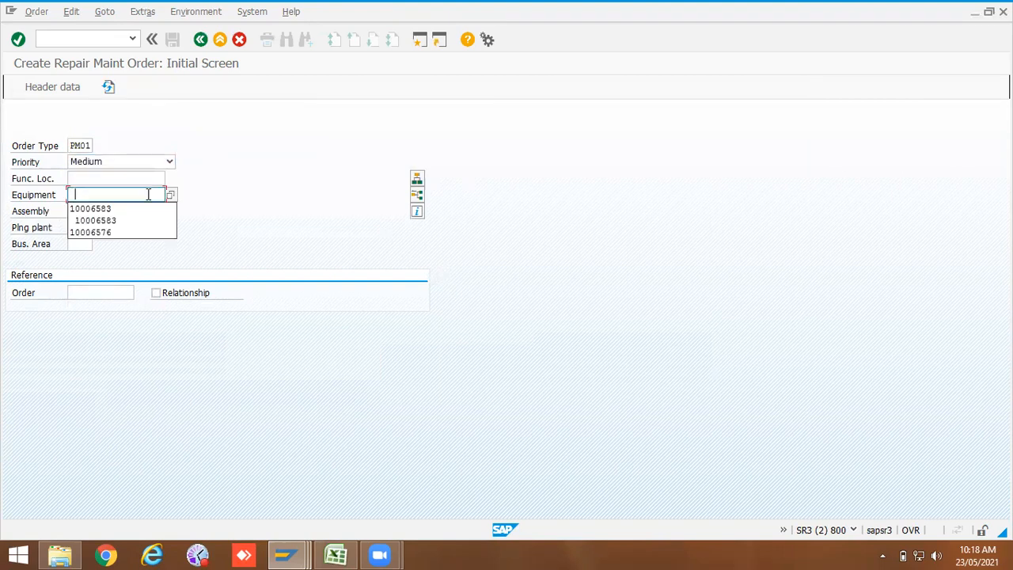
{"action": "left_click", "coordinate": [148, 208]}
{"action": "key", "text": "Return"}
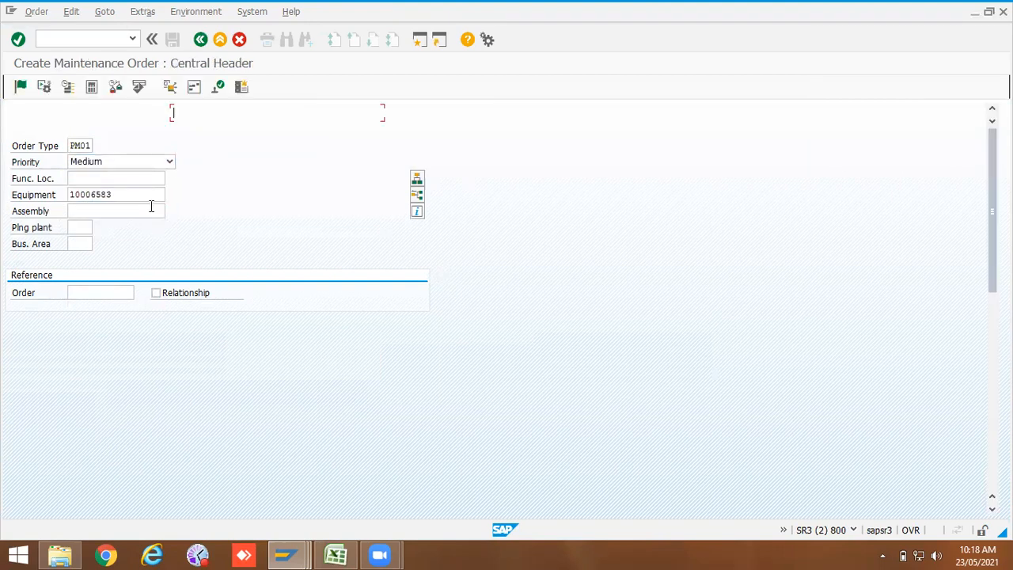
Step: Enter the short text Test for on the order header and save the maintenance order
{"action": "left_click", "coordinate": [189, 115]}
{"action": "left_click", "coordinate": [190, 125]}
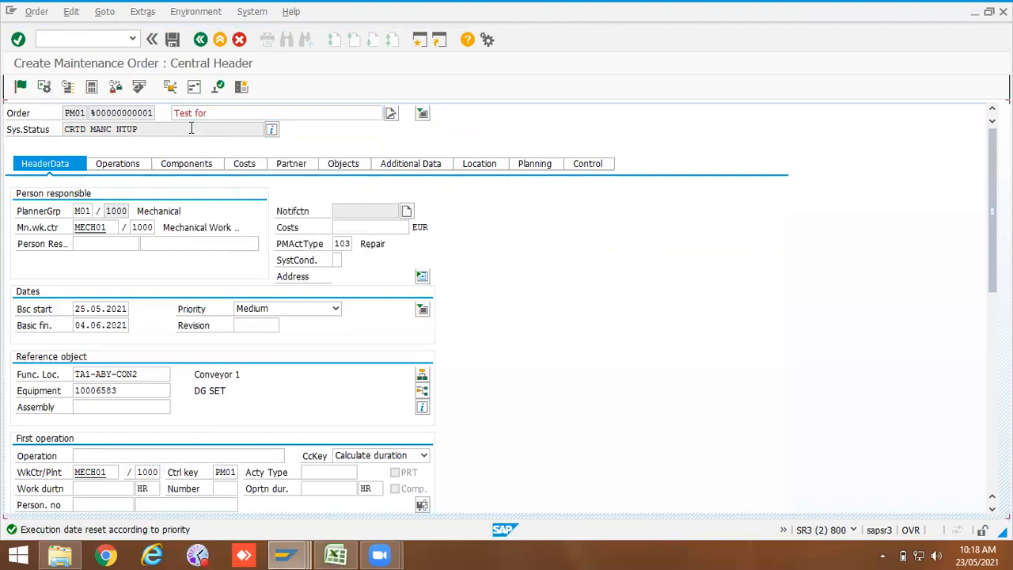
{"action": "left_click", "coordinate": [170, 39]}
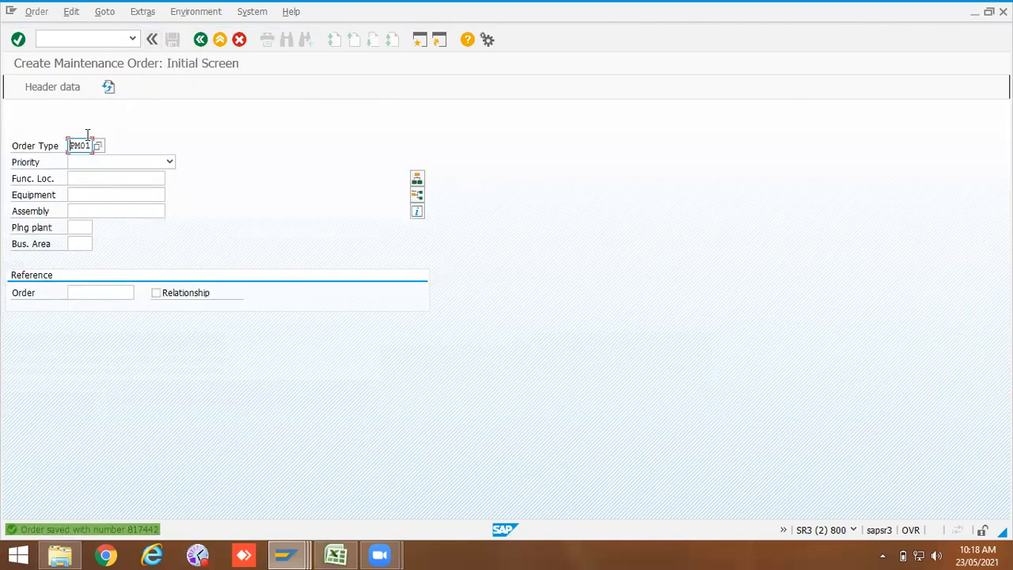
Step: Start transaction IW32 to open the saved maintenance order for changing
{"action": "left_click", "coordinate": [55, 37]}
{"action": "type", "text": "/NIW"}
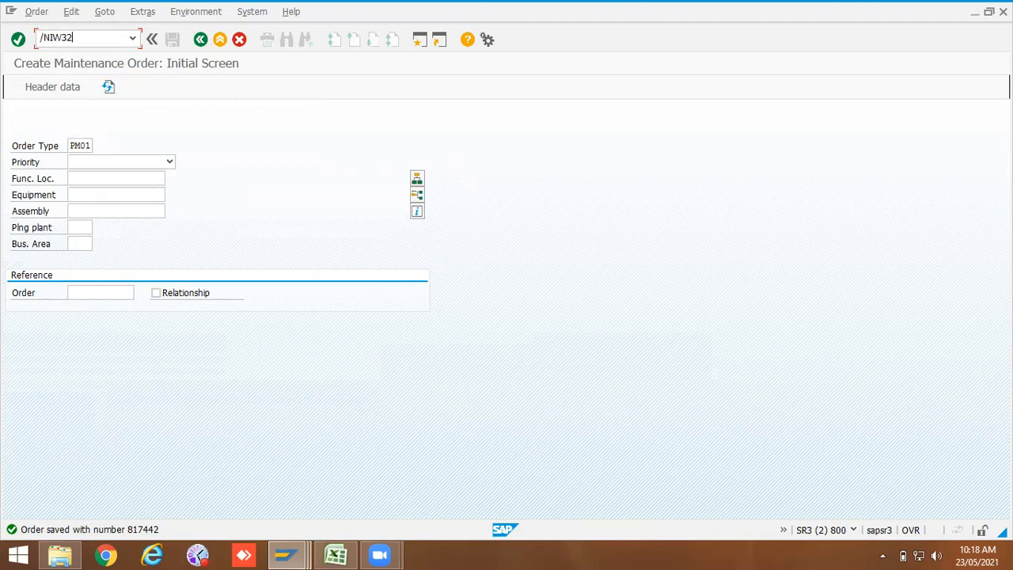
{"action": "type", "text": "32"}
{"action": "key", "text": "Return"}
{"action": "key", "text": "Return"}
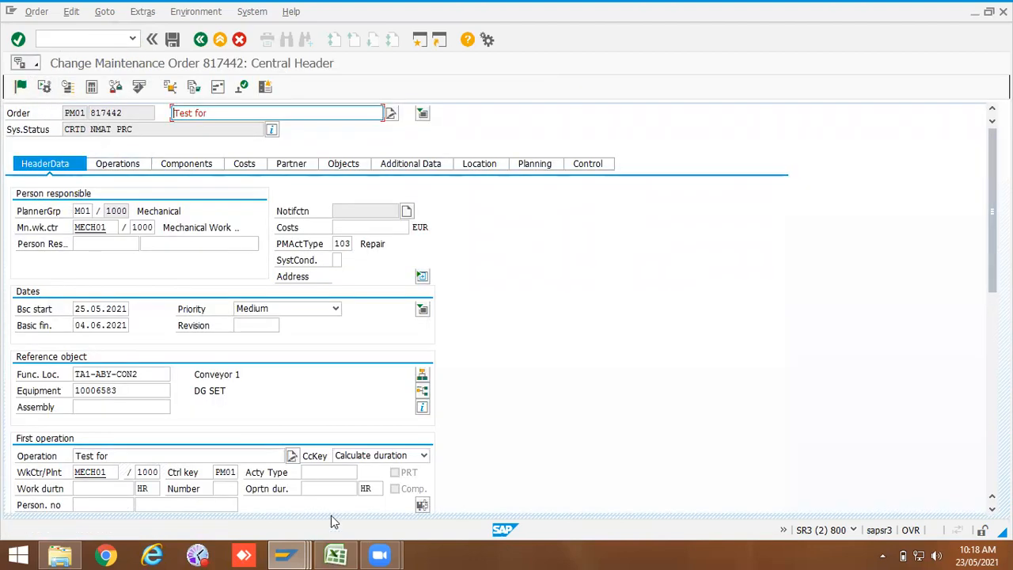
Step: Switch to the customizing session and save the new ZPM2 order type entry
{"action": "left_click", "coordinate": [287, 555]}
{"action": "left_click", "coordinate": [315, 492]}
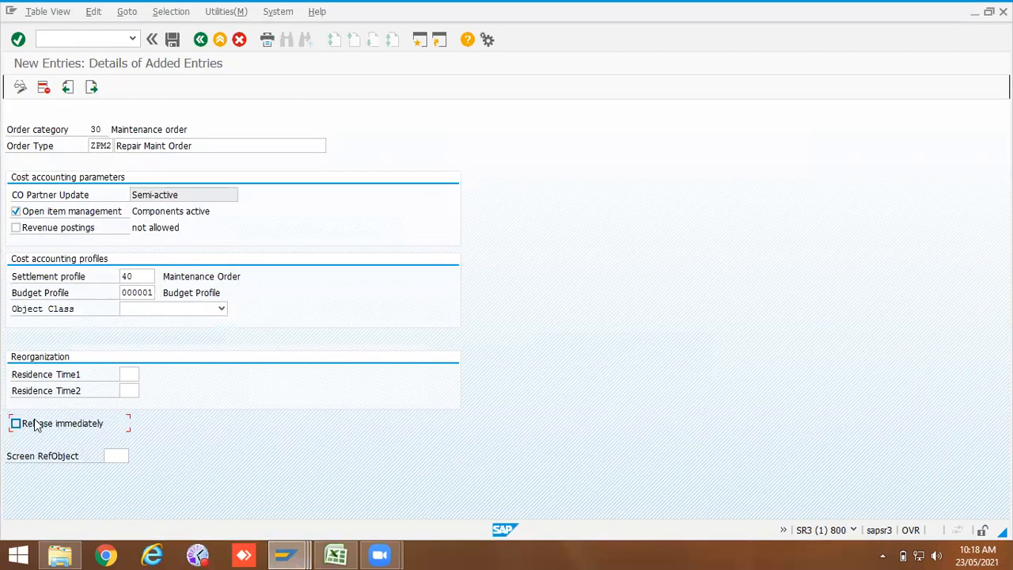
{"action": "left_click", "coordinate": [171, 38]}
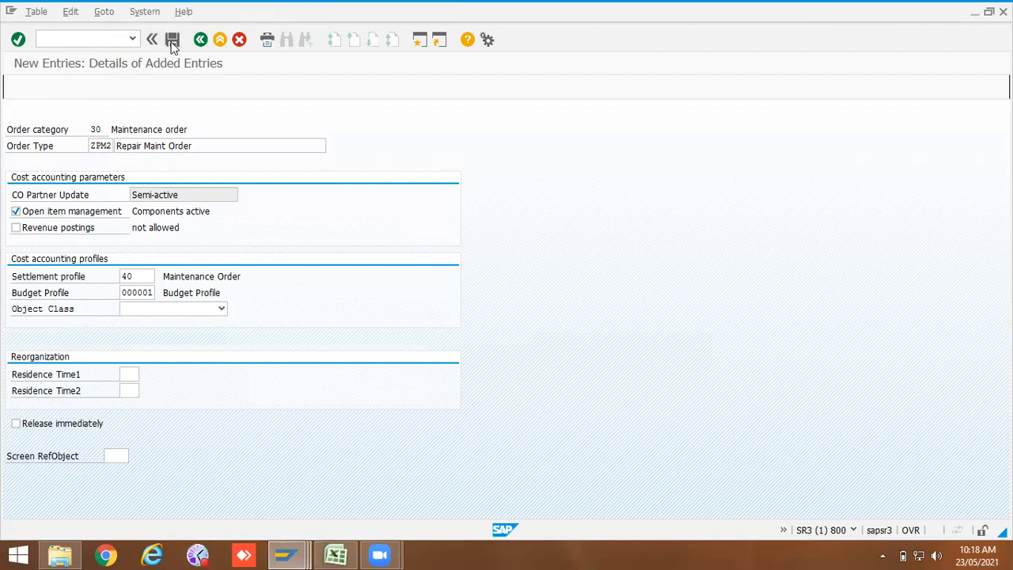
{"action": "left_click", "coordinate": [179, 246]}
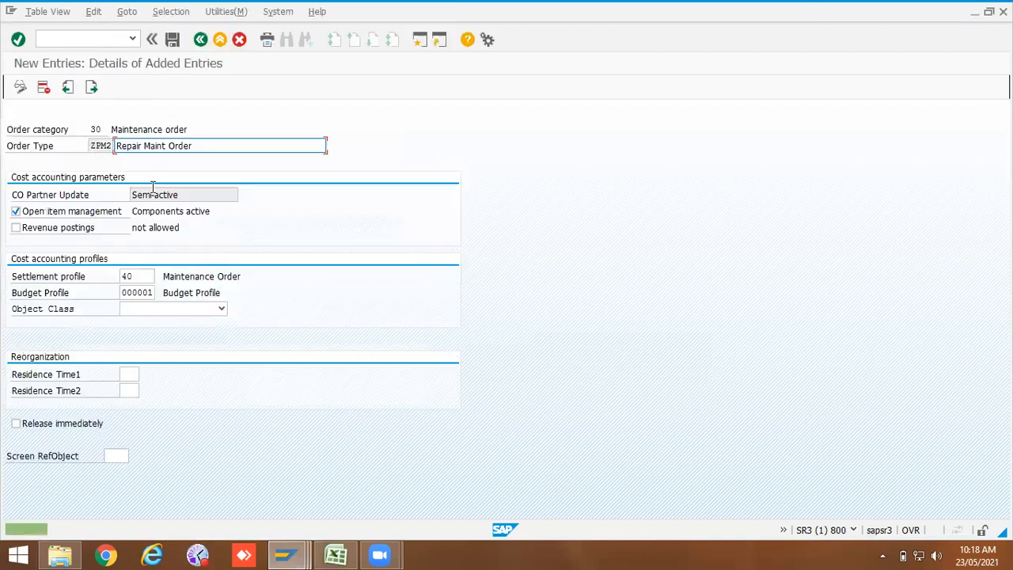
Step: In Excel, enter ZPM2 in cell C17 beside Customization of Work orders
{"action": "double_click", "coordinate": [93, 144]}
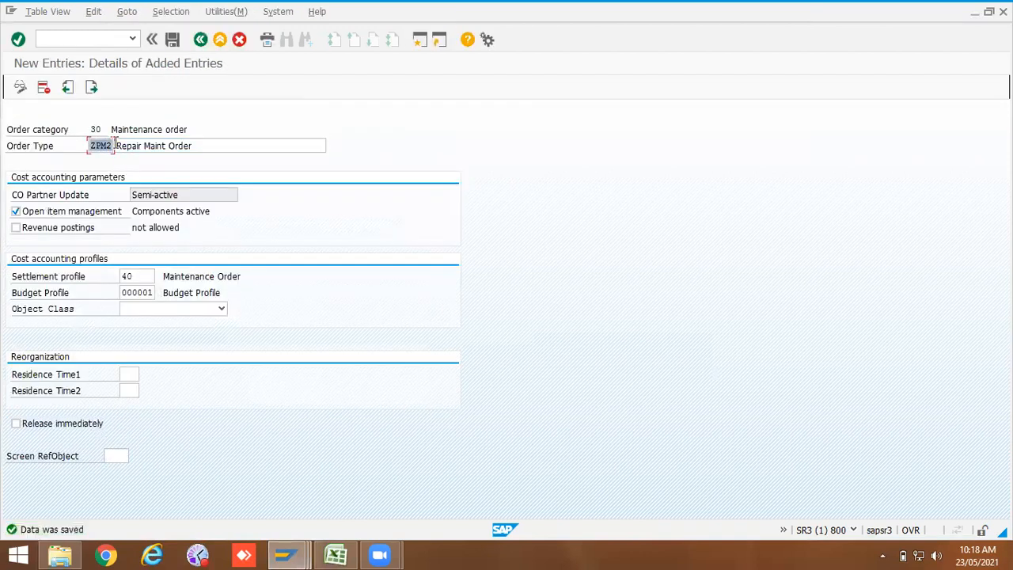
{"action": "left_click", "coordinate": [336, 554]}
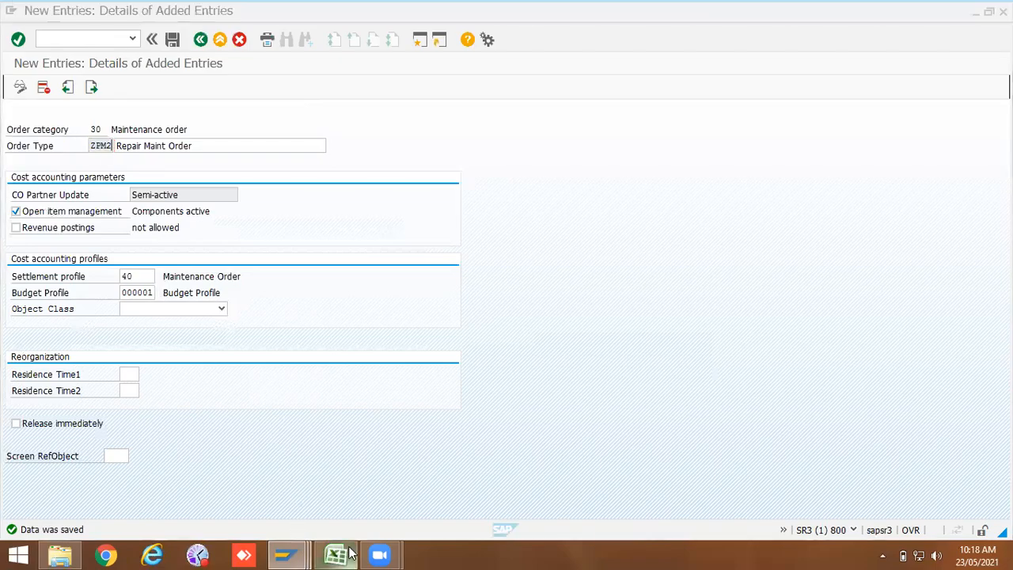
{"action": "left_click", "coordinate": [228, 398]}
{"action": "type", "text": "ZPM2"}
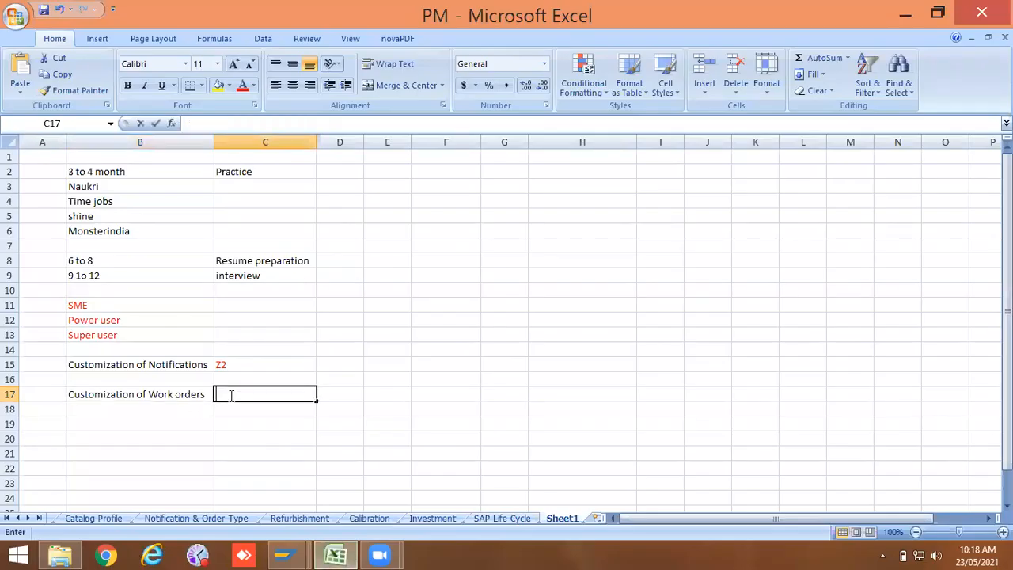
{"action": "left_click", "coordinate": [236, 420]}
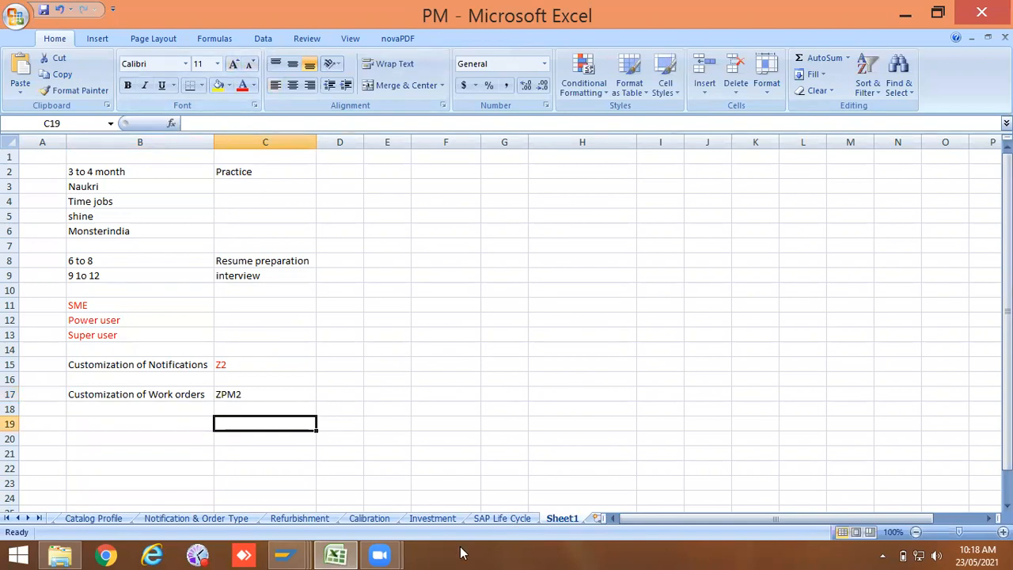
Step: Return to the customizing session and go back to the IMG structure for order types
{"action": "mouse_move", "coordinate": [285, 554]}
{"action": "left_click", "coordinate": [295, 479]}
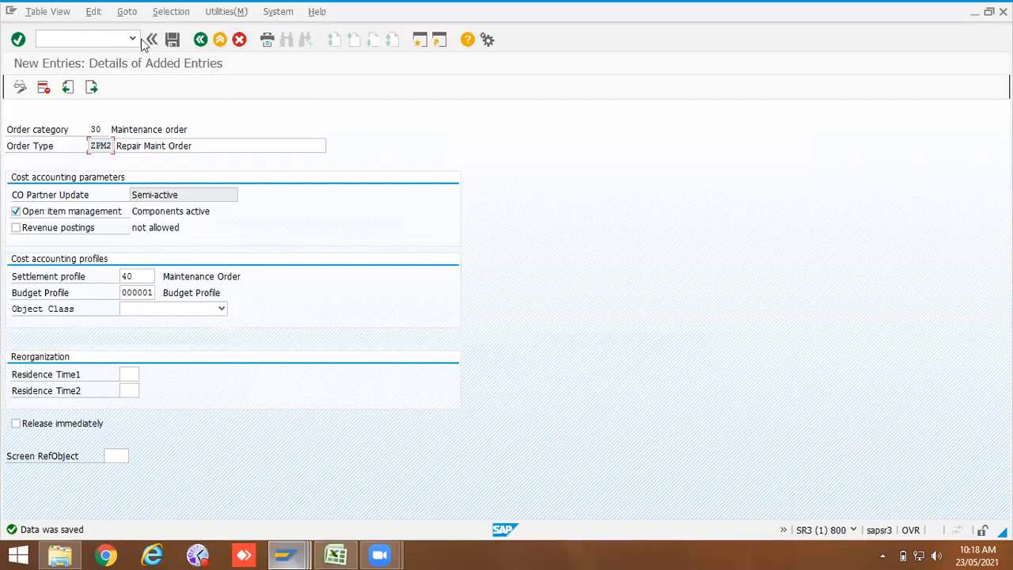
{"action": "left_click", "coordinate": [200, 40]}
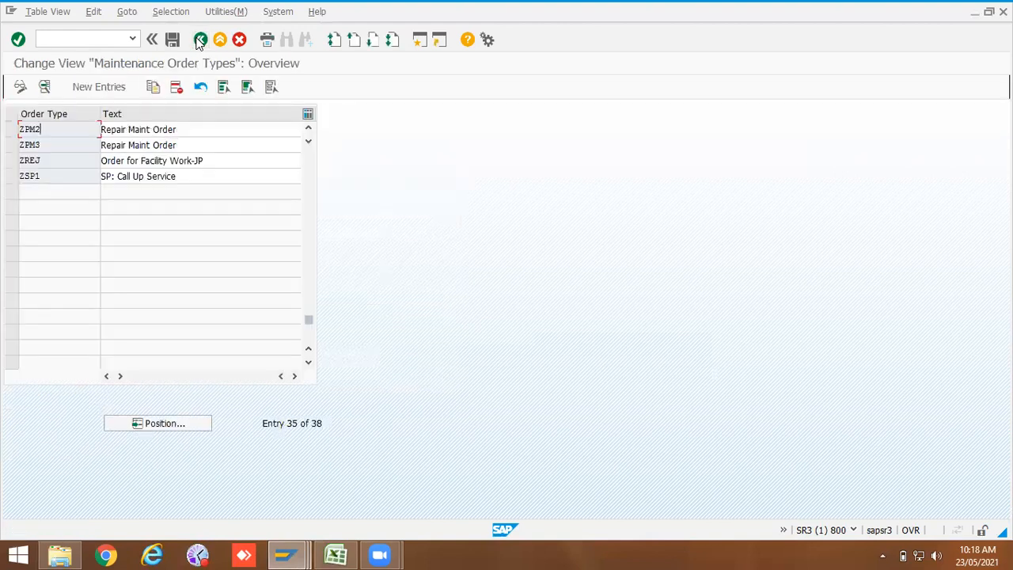
{"action": "left_click", "coordinate": [200, 39]}
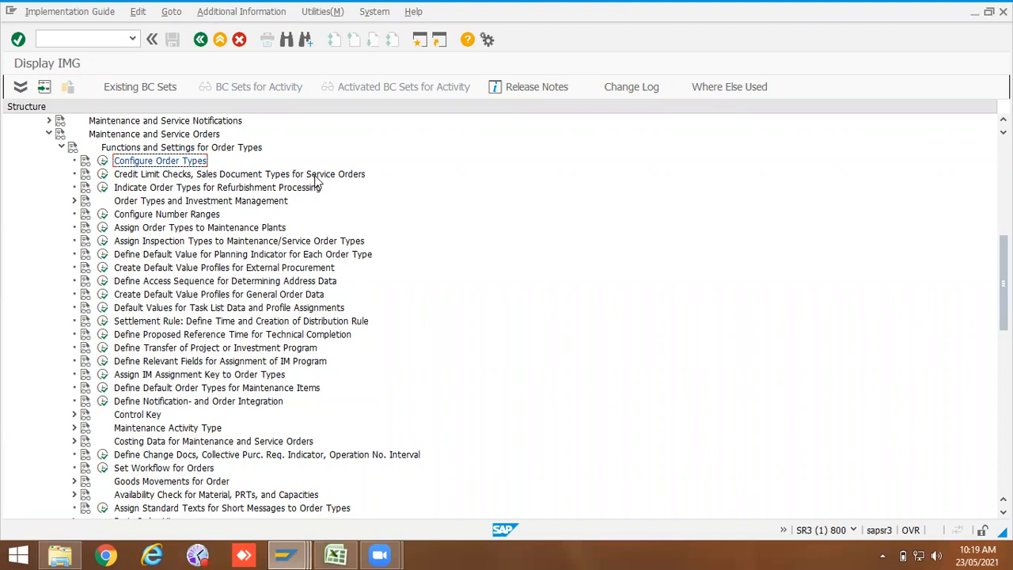
Step: Open Indicate Order Types for Refurbishment Processing and examine the Refurbishment order flag on PM04
{"action": "left_click", "coordinate": [103, 188]}
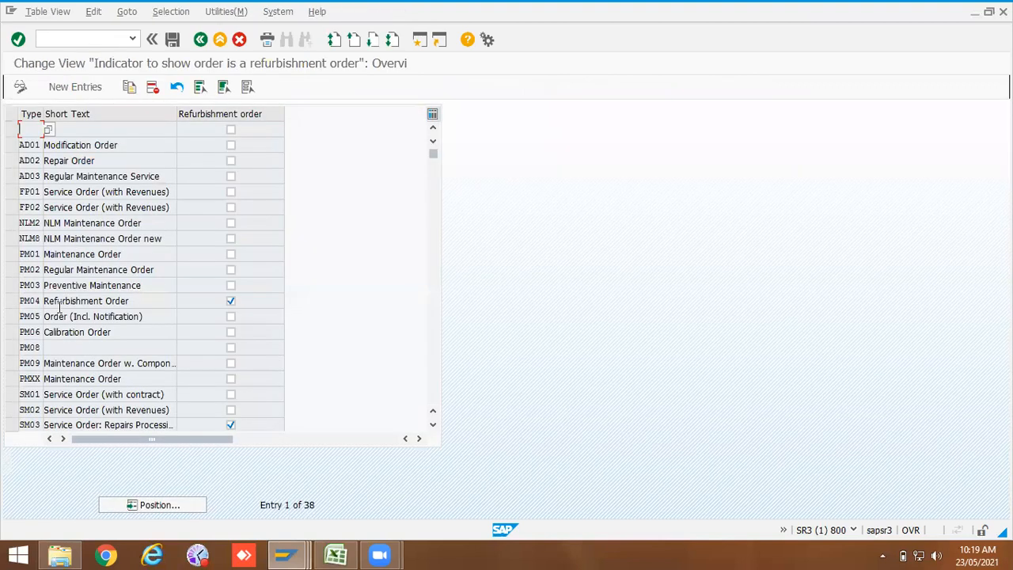
{"action": "left_click", "coordinate": [231, 301]}
{"action": "left_click", "coordinate": [231, 302]}
{"action": "left_click_drag", "start_coordinate": [133, 301], "coordinate": [42, 305]}
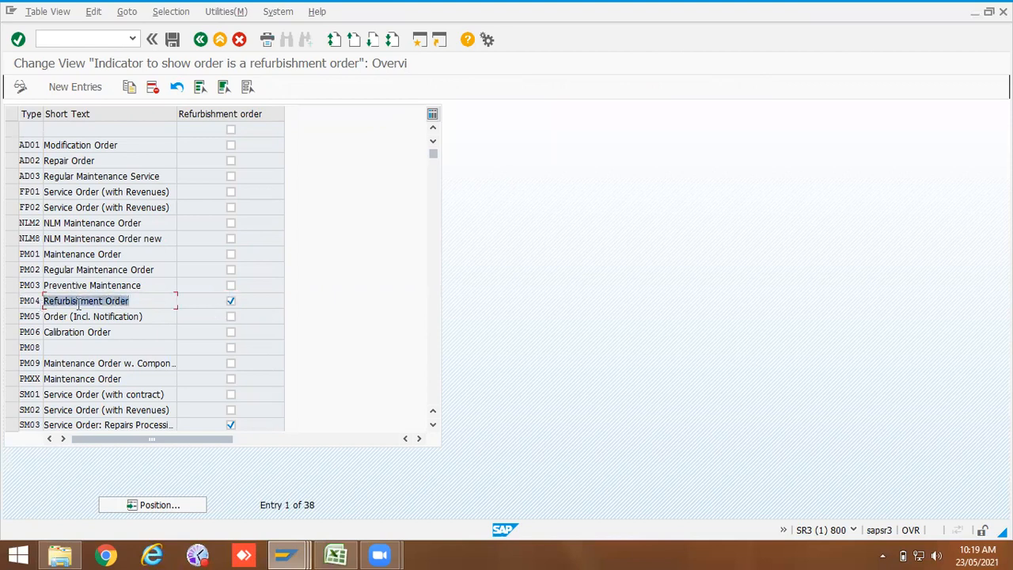
{"action": "left_click", "coordinate": [231, 302]}
{"action": "left_click", "coordinate": [231, 302]}
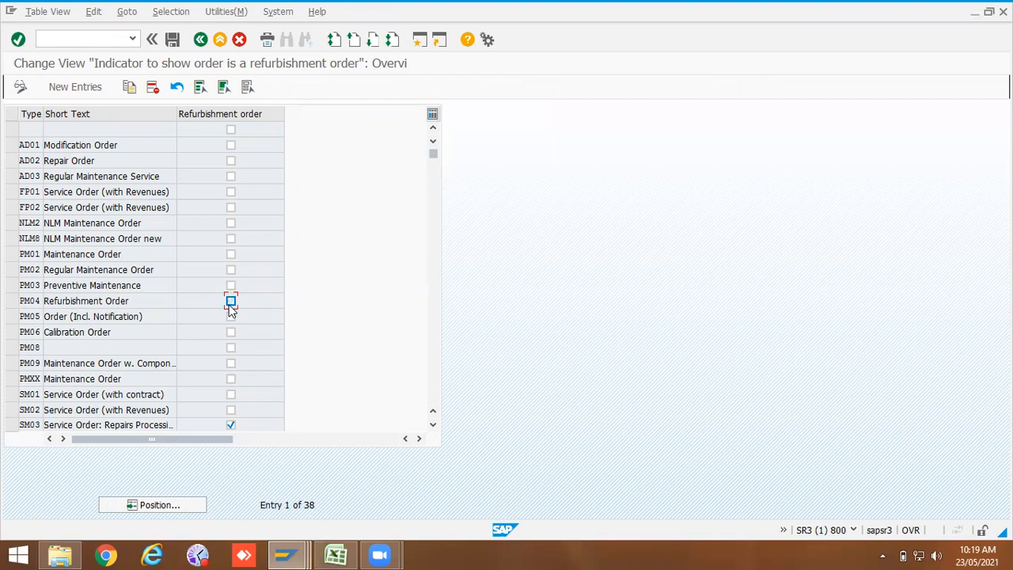
Step: Scroll to the ZPM2 row, toggle its refurbishment flag on and off, and return to the IMG
{"action": "scroll", "coordinate": [106, 369], "scroll_direction": "down", "scroll_amount": 3}
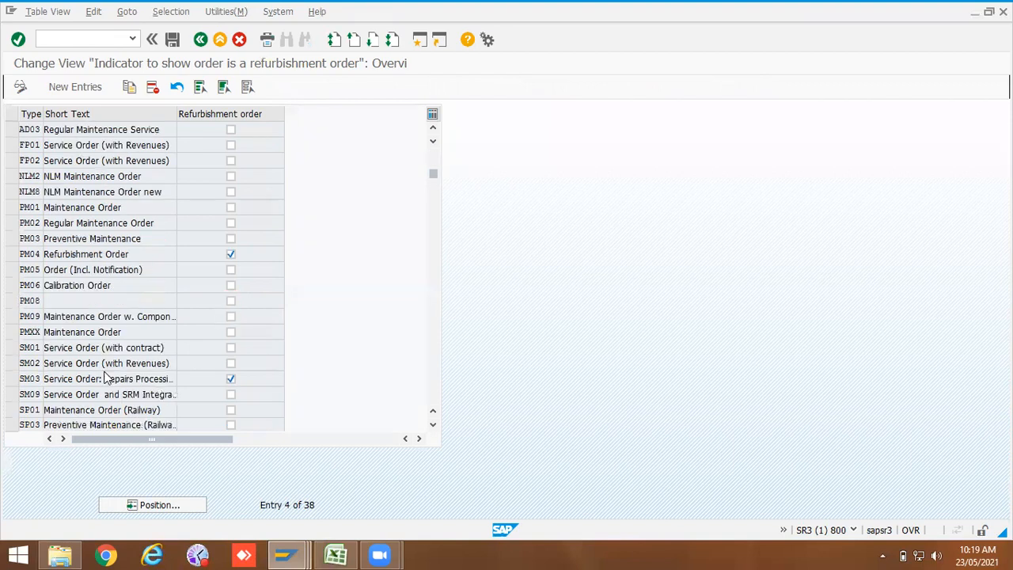
{"action": "scroll", "coordinate": [106, 370], "scroll_direction": "down", "scroll_amount": 1}
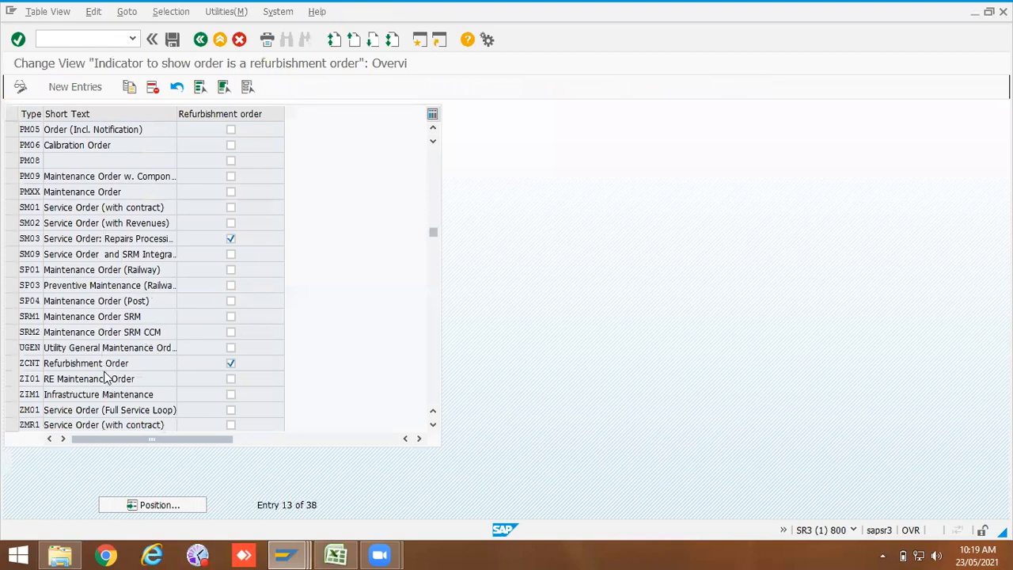
{"action": "scroll", "coordinate": [118, 364], "scroll_direction": "down", "scroll_amount": 1}
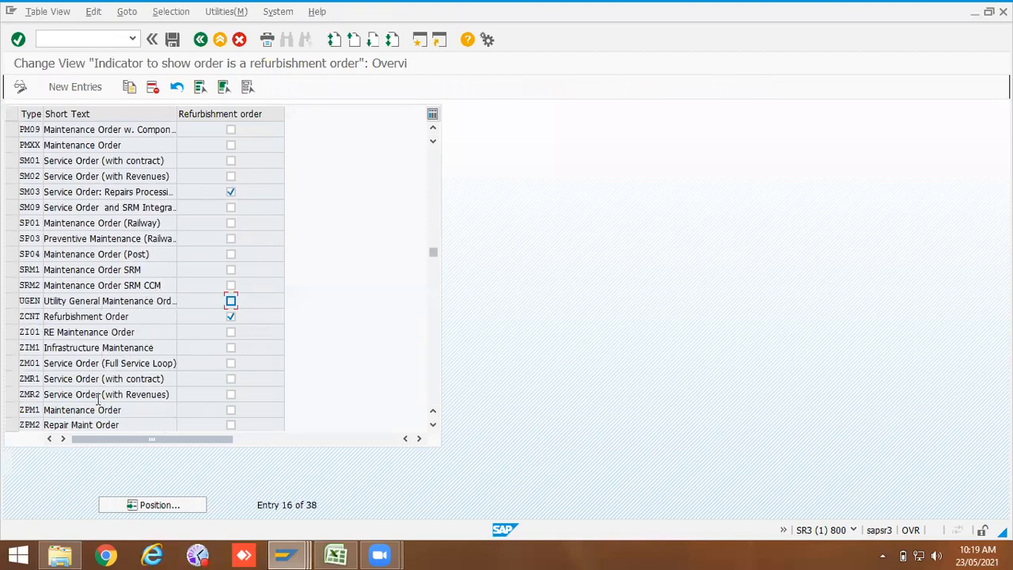
{"action": "left_click", "coordinate": [231, 425]}
{"action": "left_click", "coordinate": [230, 425]}
{"action": "left_click", "coordinate": [200, 39]}
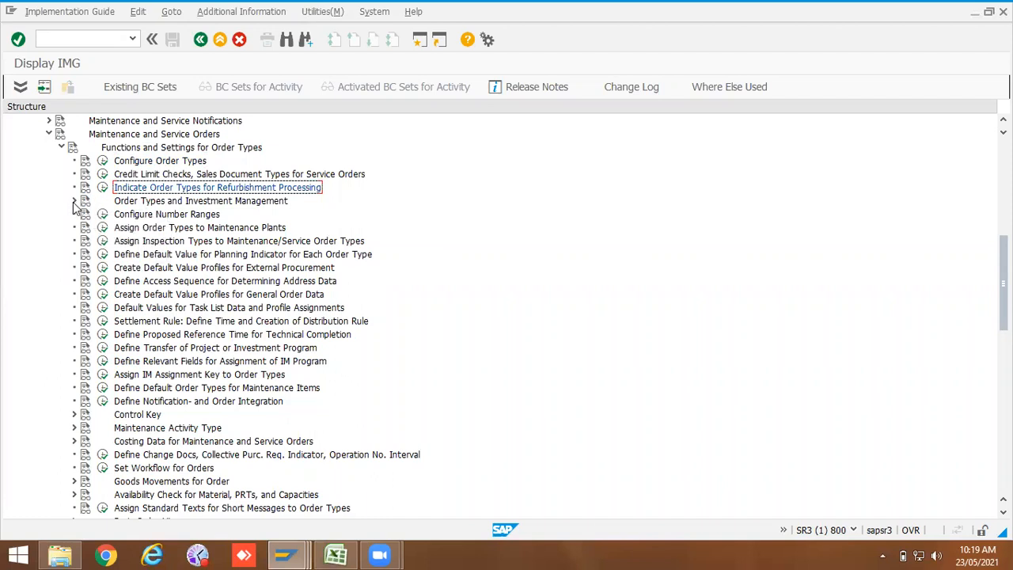
Step: Open Indicate Order Types for Investment Measures and examine the Invest. order flag on PM07
{"action": "left_click", "coordinate": [74, 201]}
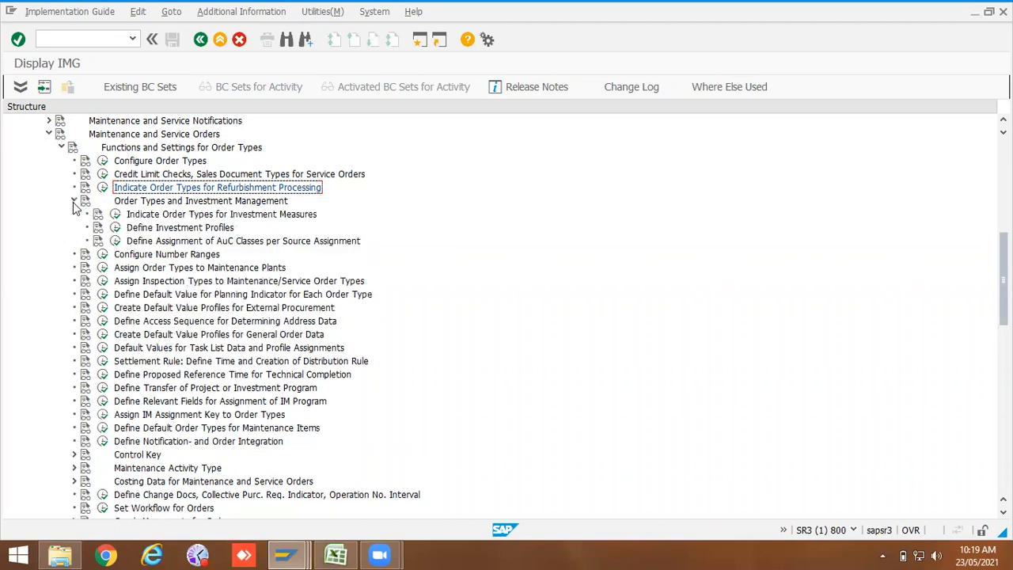
{"action": "left_click", "coordinate": [115, 214]}
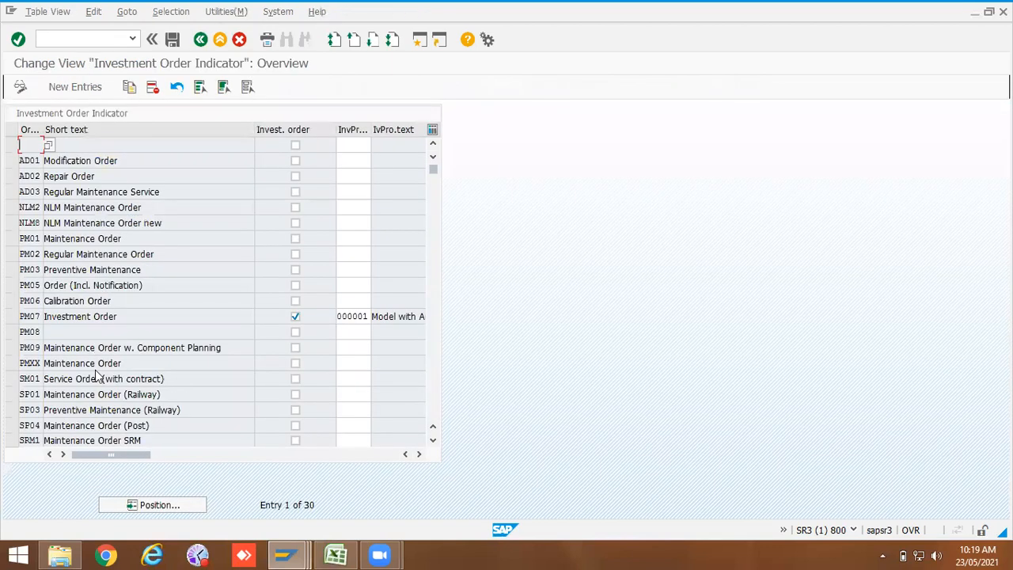
{"action": "scroll", "coordinate": [99, 373], "scroll_direction": "down", "scroll_amount": 1}
{"action": "left_click_drag", "start_coordinate": [122, 271], "coordinate": [56, 271]}
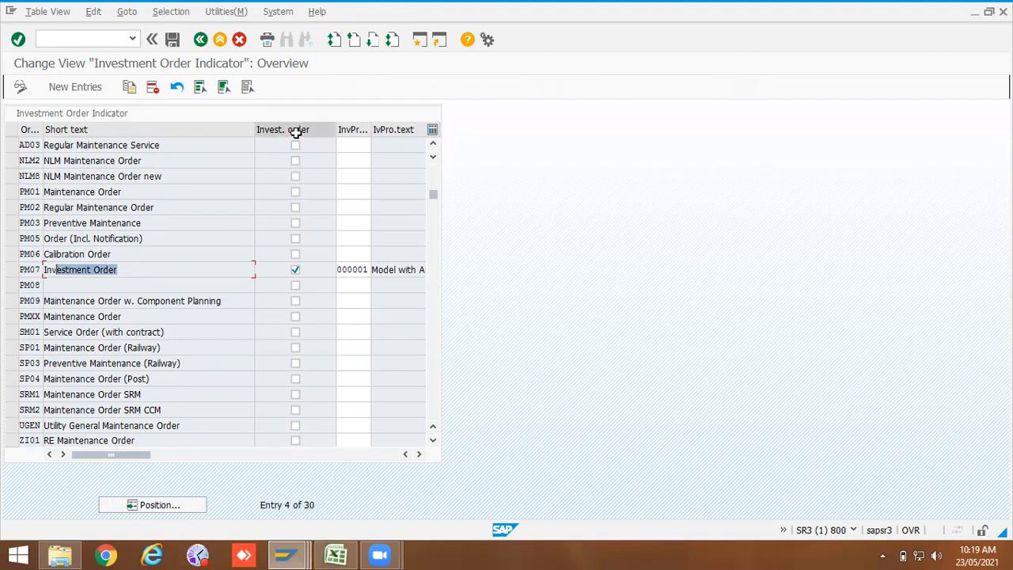
{"action": "left_click", "coordinate": [295, 269]}
{"action": "left_click", "coordinate": [295, 270]}
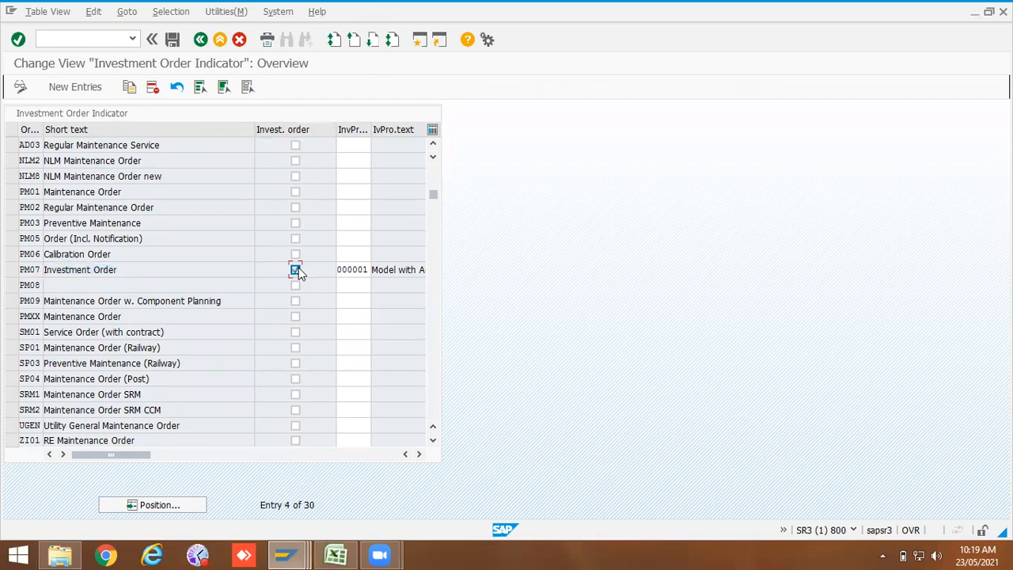
Step: Examine the investment profile and profile text assigned to the PM07 investment order type
{"action": "left_click_drag", "start_coordinate": [371, 129], "coordinate": [418, 129]}
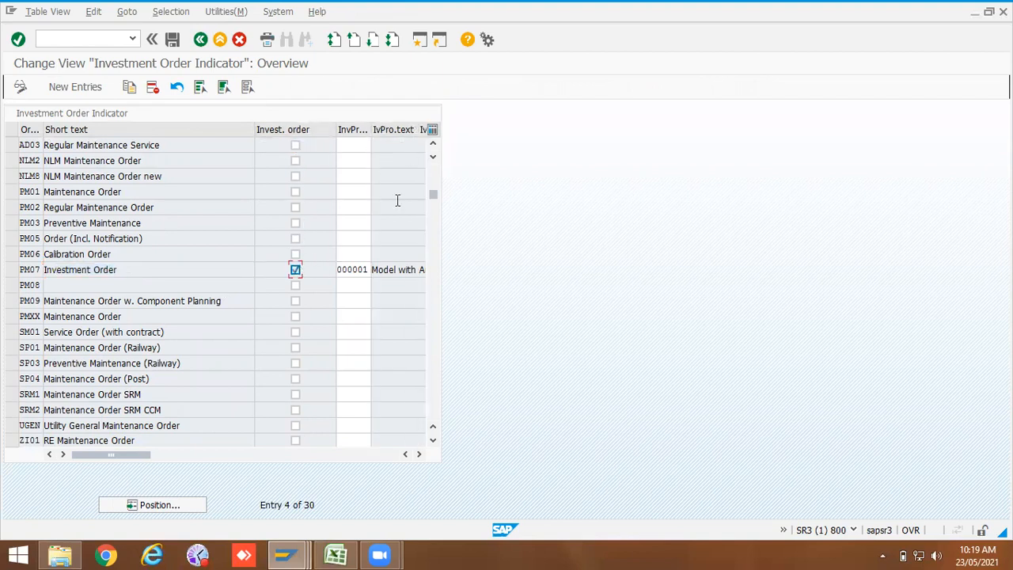
{"action": "left_click", "coordinate": [419, 454]}
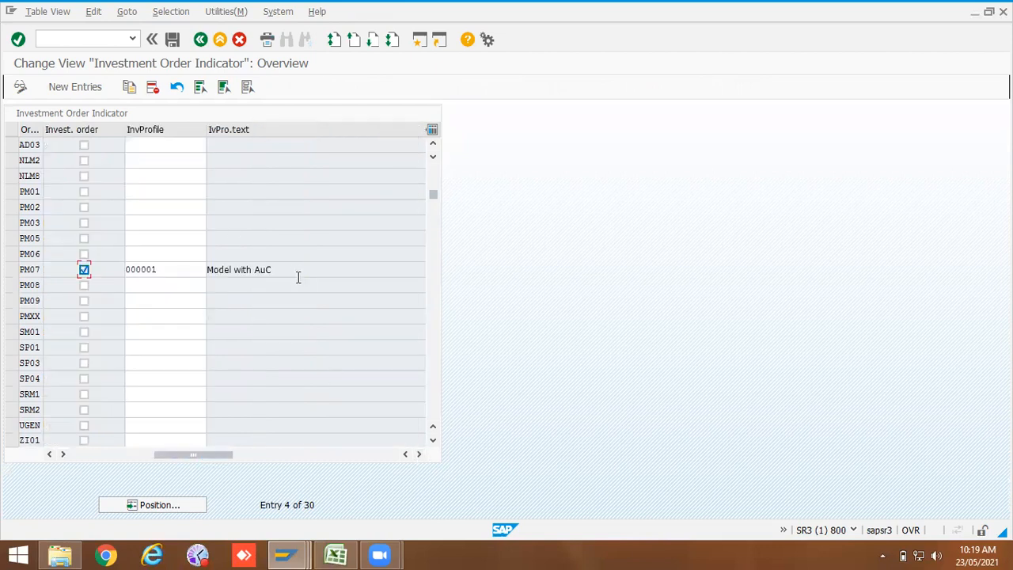
{"action": "left_click_drag", "start_coordinate": [297, 272], "coordinate": [194, 259]}
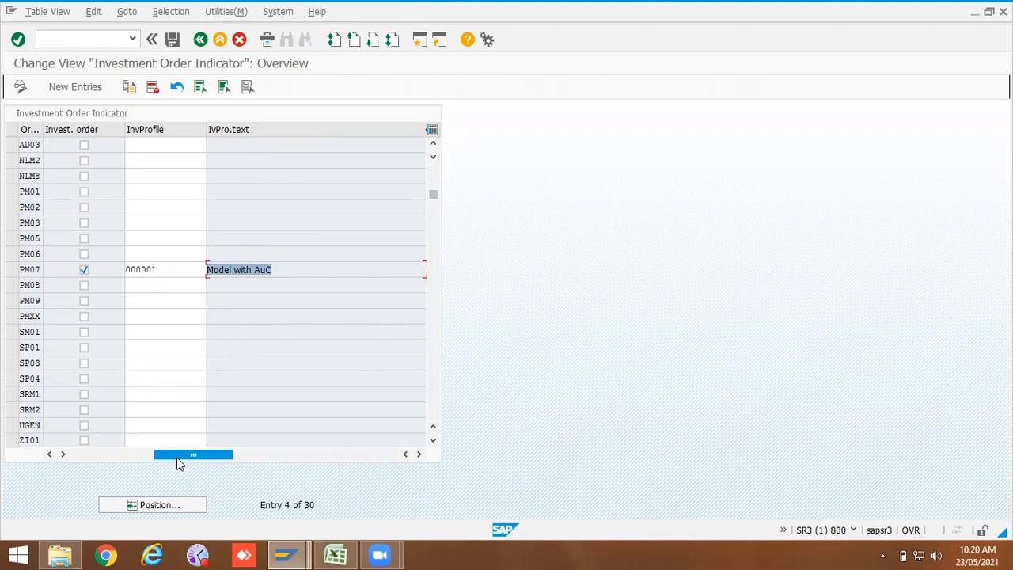
{"action": "left_click_drag", "start_coordinate": [179, 456], "coordinate": [83, 458]}
{"action": "left_click_drag", "start_coordinate": [396, 267], "coordinate": [321, 268]}
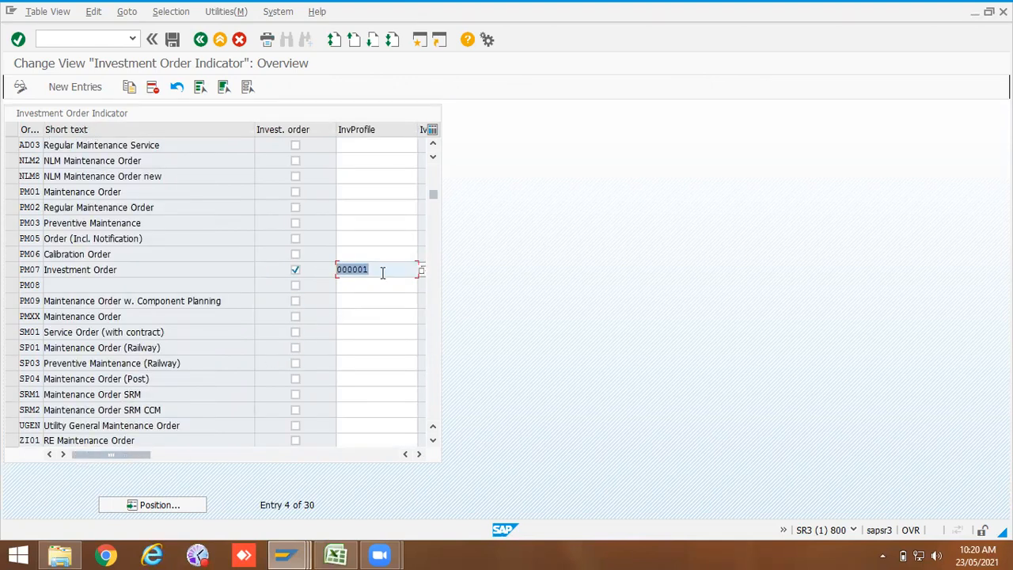
Step: Reopen Indicate Order Types for Investment Measures, flag ZPM2 as an investment order and browse the investment profile list
{"action": "left_click_drag", "start_coordinate": [383, 267], "coordinate": [332, 259]}
{"action": "left_click", "coordinate": [200, 40]}
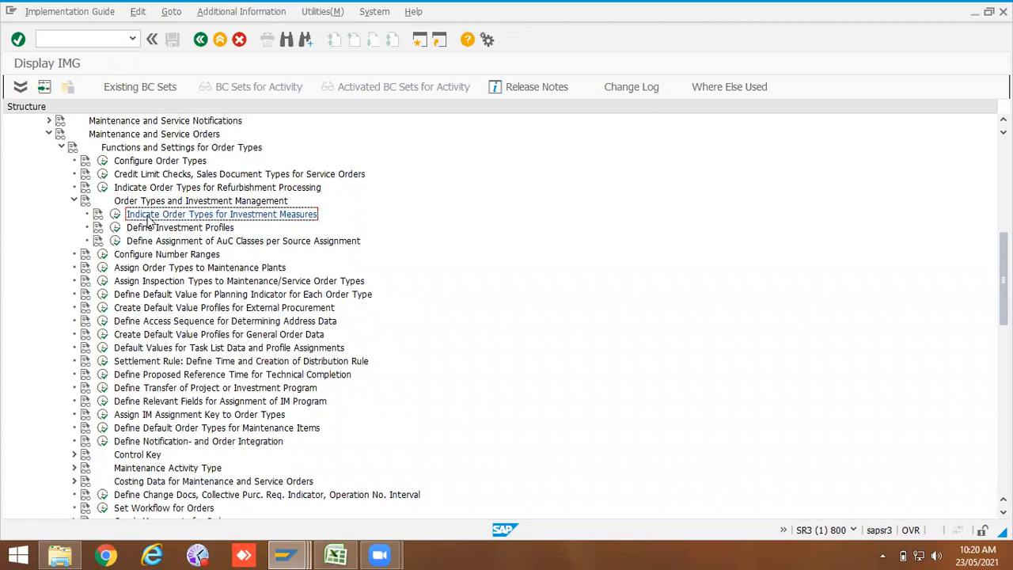
{"action": "left_click", "coordinate": [115, 214]}
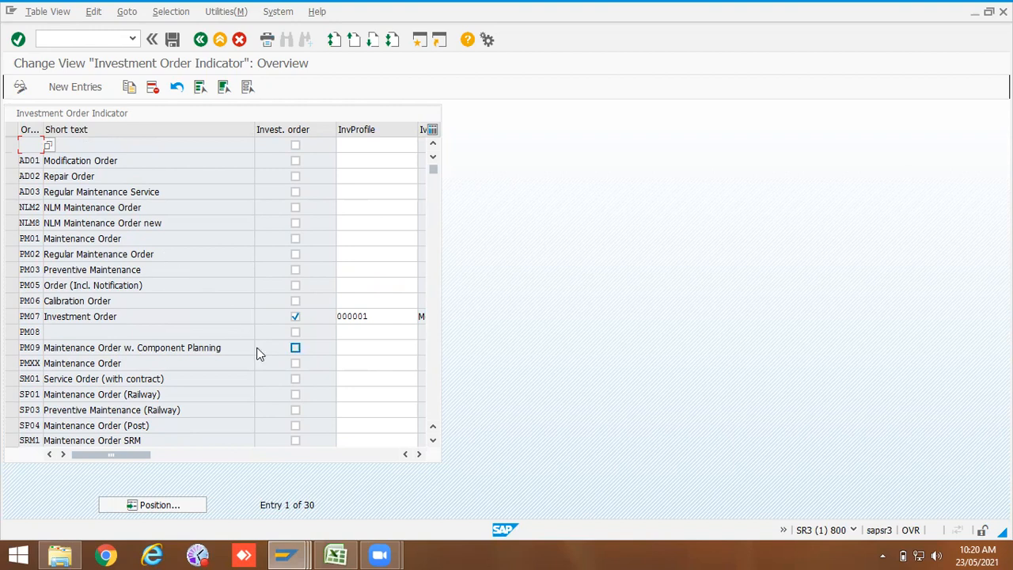
{"action": "scroll", "coordinate": [259, 351], "scroll_direction": "down", "scroll_amount": 1}
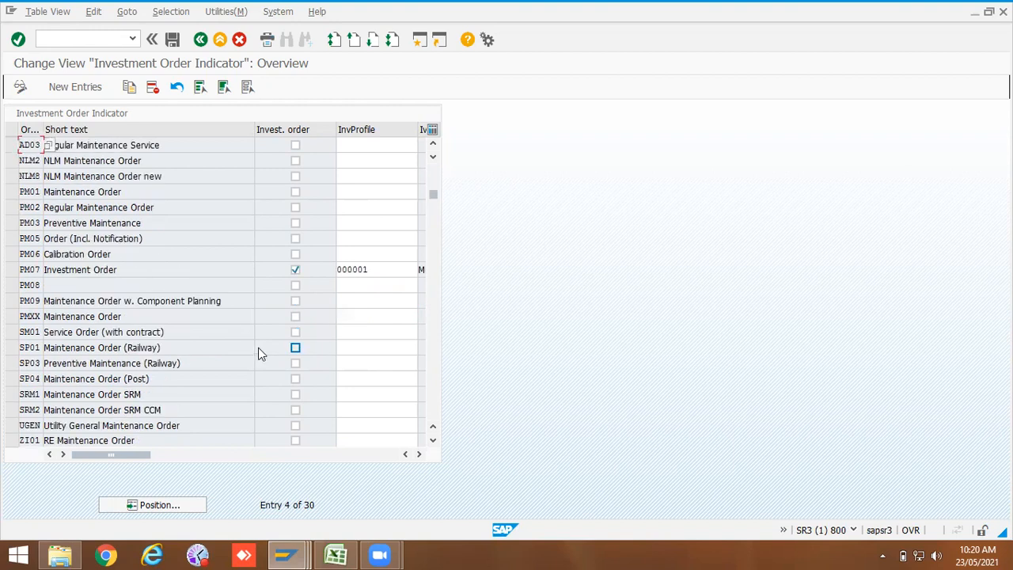
{"action": "scroll", "coordinate": [224, 288], "scroll_direction": "down", "scroll_amount": 1}
{"action": "scroll", "coordinate": [224, 288], "scroll_direction": "down", "scroll_amount": 4}
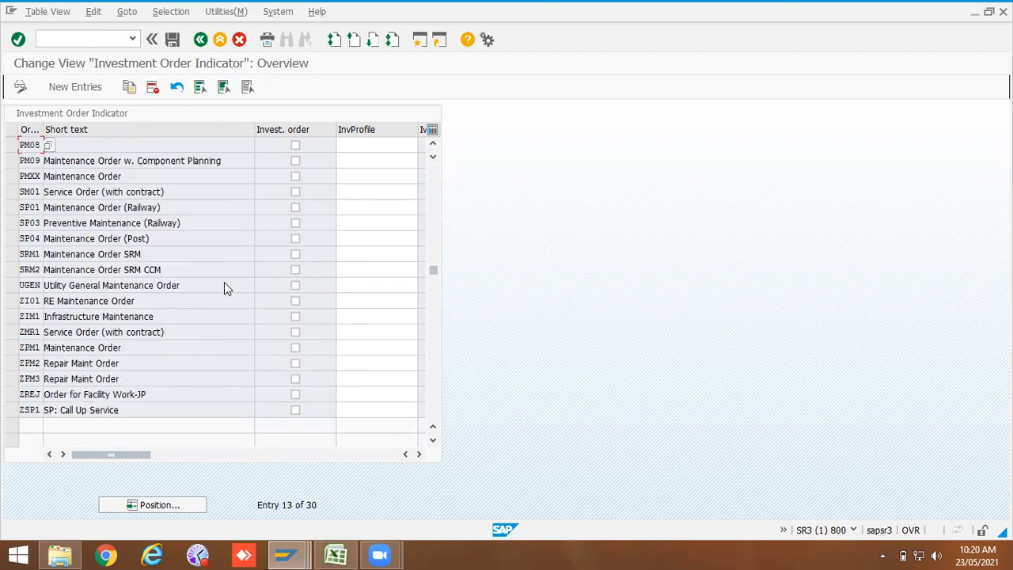
{"action": "scroll", "coordinate": [226, 283], "scroll_direction": "up", "scroll_amount": 1}
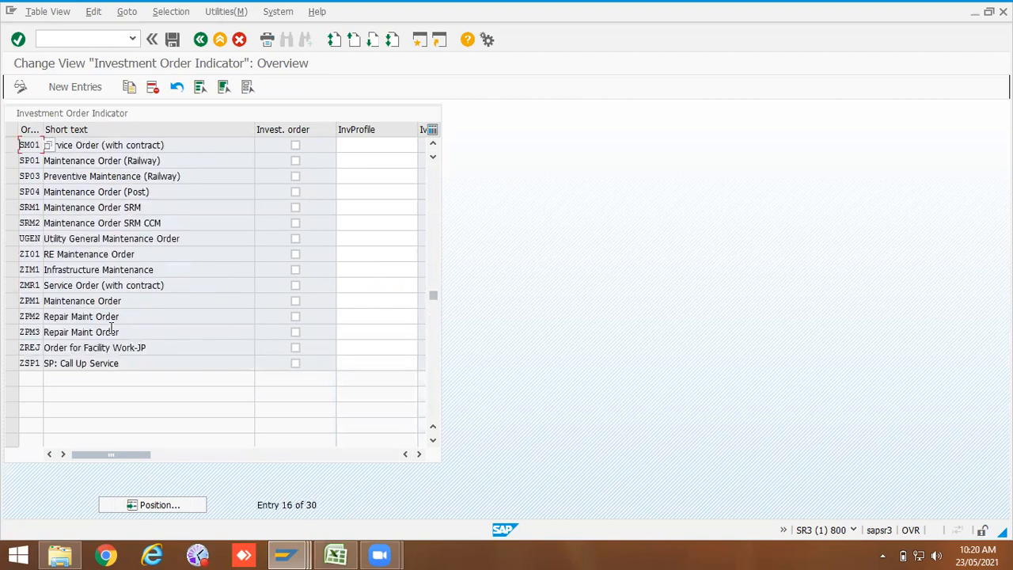
{"action": "left_click", "coordinate": [295, 317]}
{"action": "left_click", "coordinate": [357, 315]}
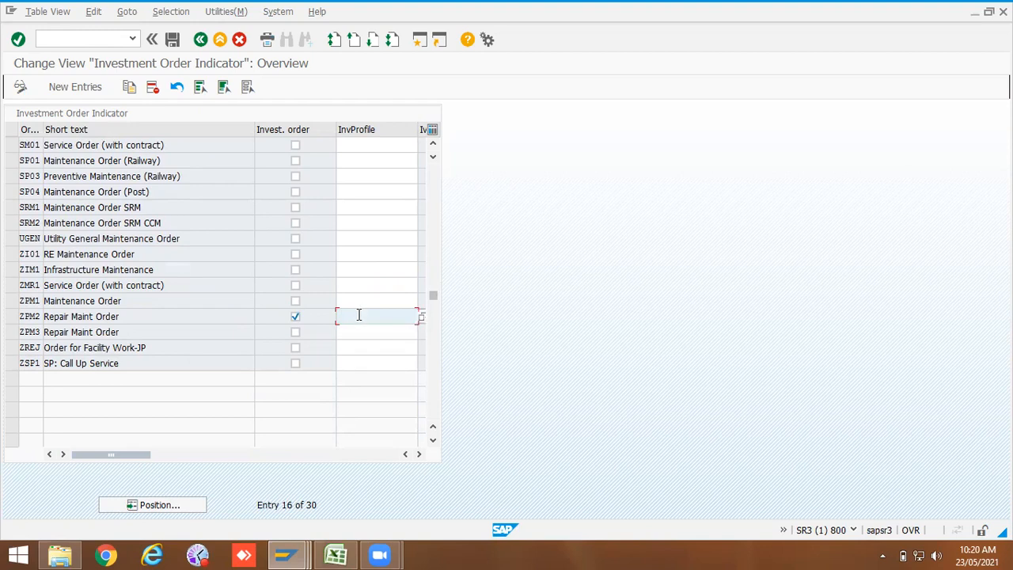
{"action": "left_click", "coordinate": [421, 318]}
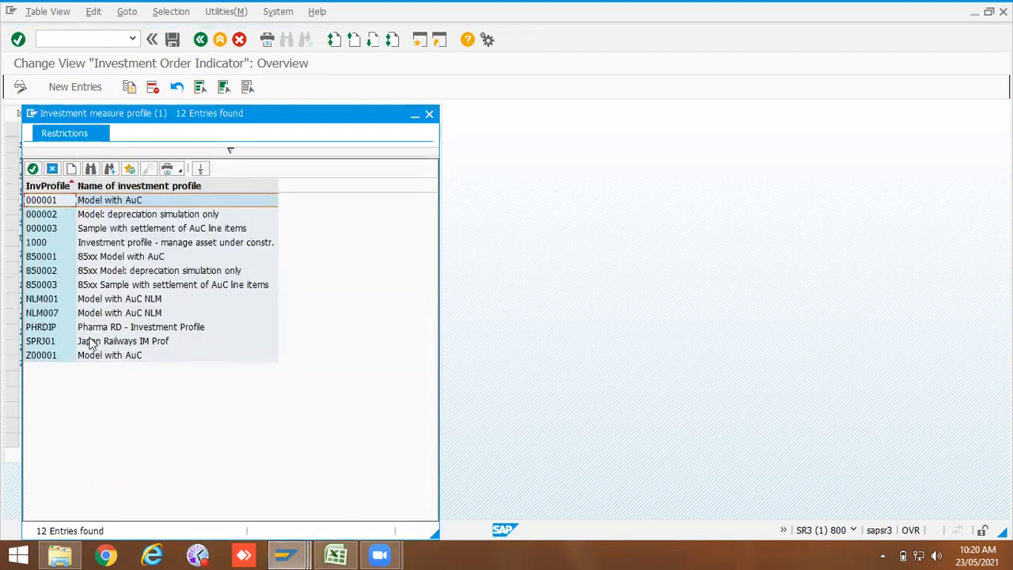
{"action": "left_click", "coordinate": [429, 115]}
Step: Clear ZPM2's investment order flag and save the changes when leaving the activity
{"action": "left_click", "coordinate": [295, 316]}
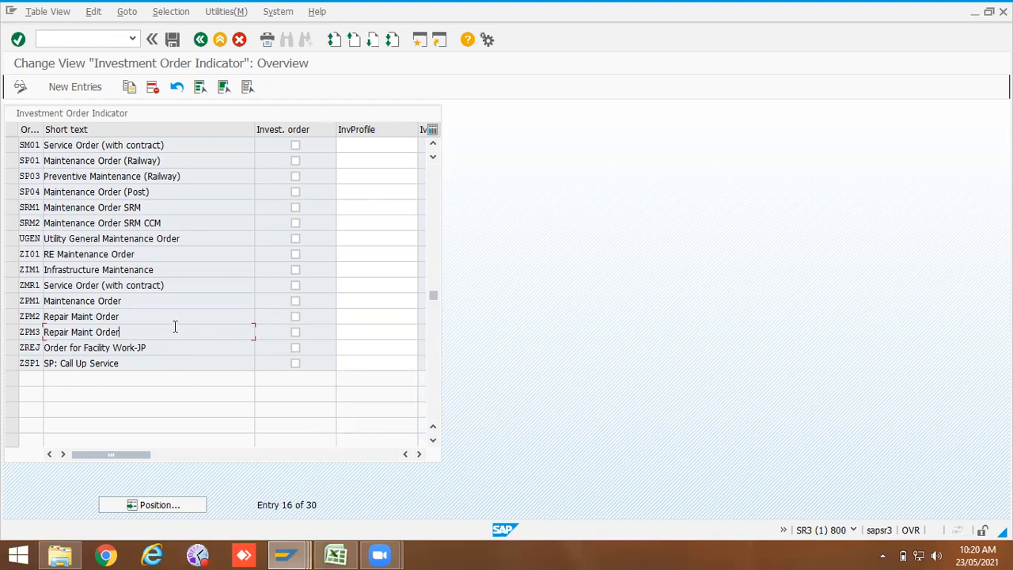
{"action": "left_click", "coordinate": [201, 40]}
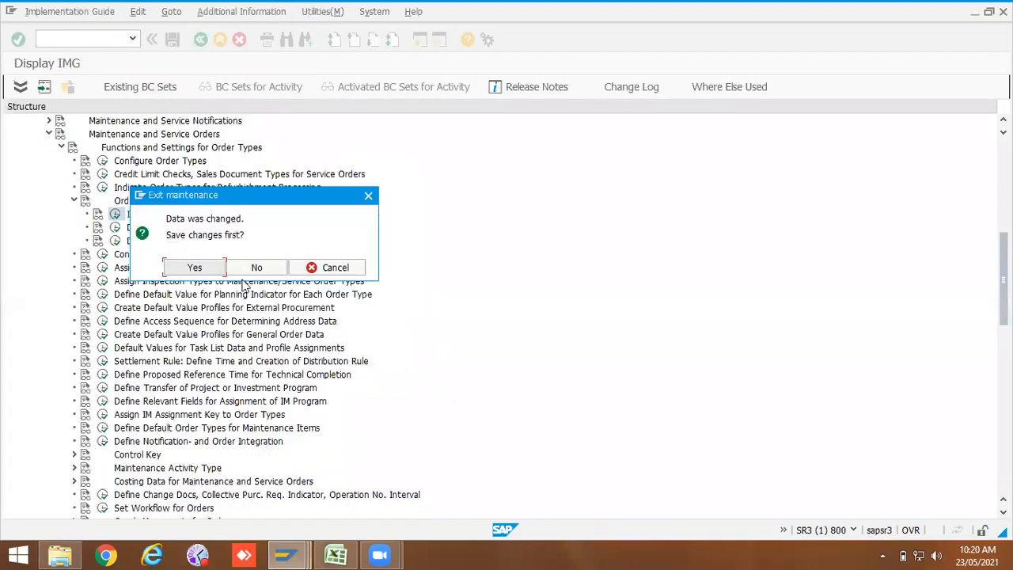
{"action": "left_click", "coordinate": [198, 267]}
{"action": "left_click", "coordinate": [177, 245]}
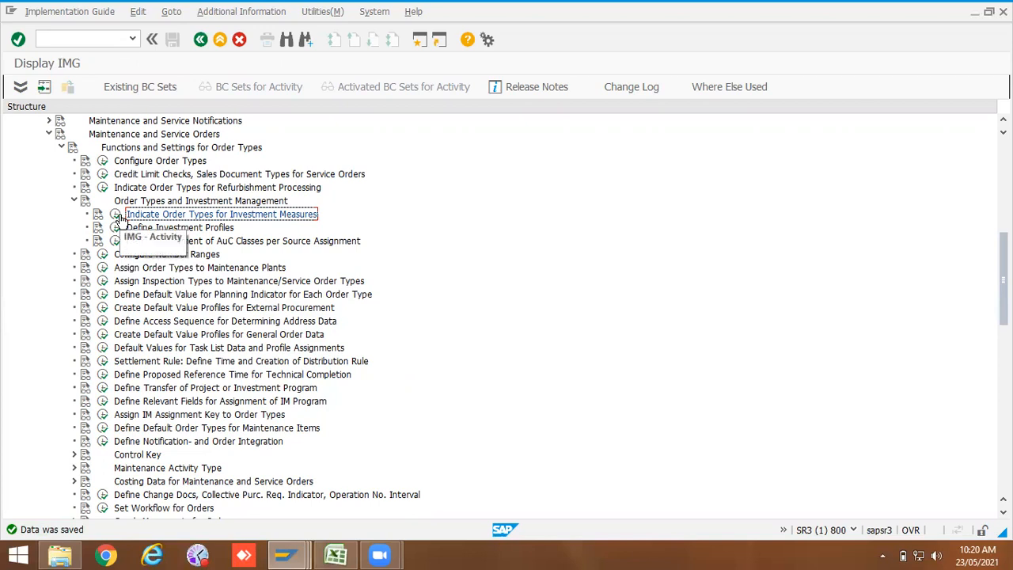
Step: Reopen the investment order indicator table to review the saved flags, then return to the IMG
{"action": "left_click", "coordinate": [118, 217]}
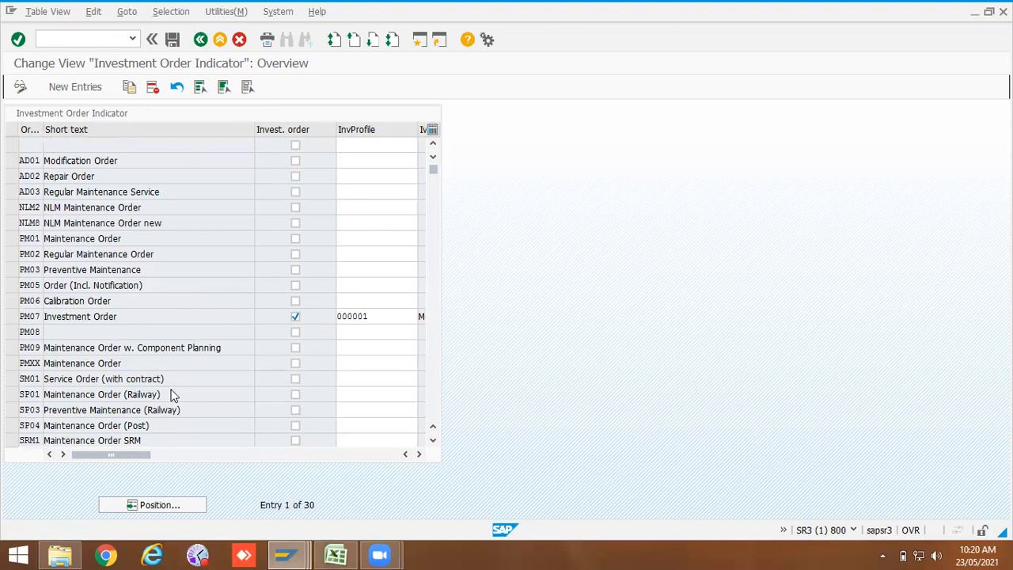
{"action": "scroll", "coordinate": [171, 390], "scroll_direction": "down", "scroll_amount": 3}
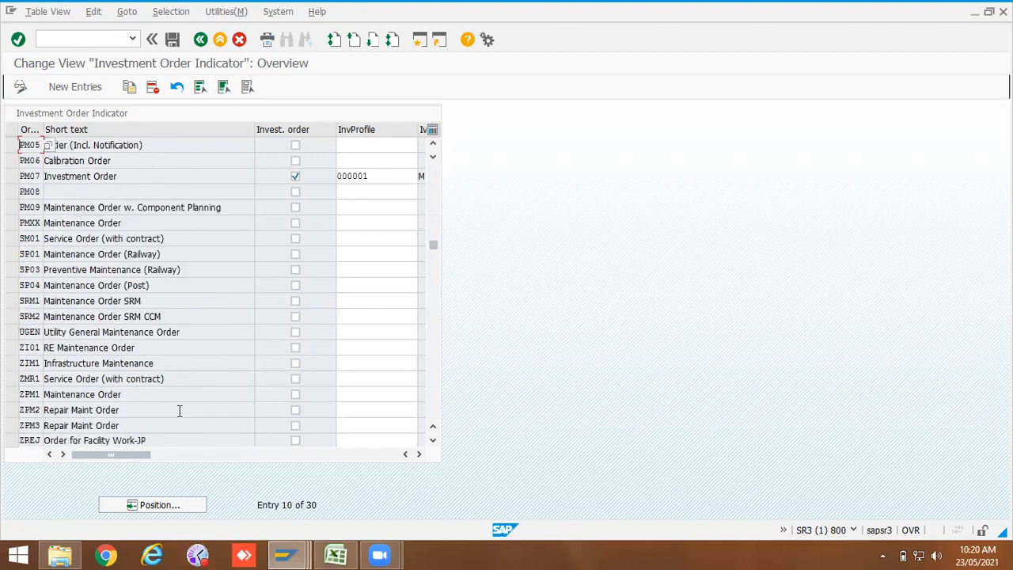
{"action": "left_click", "coordinate": [202, 47]}
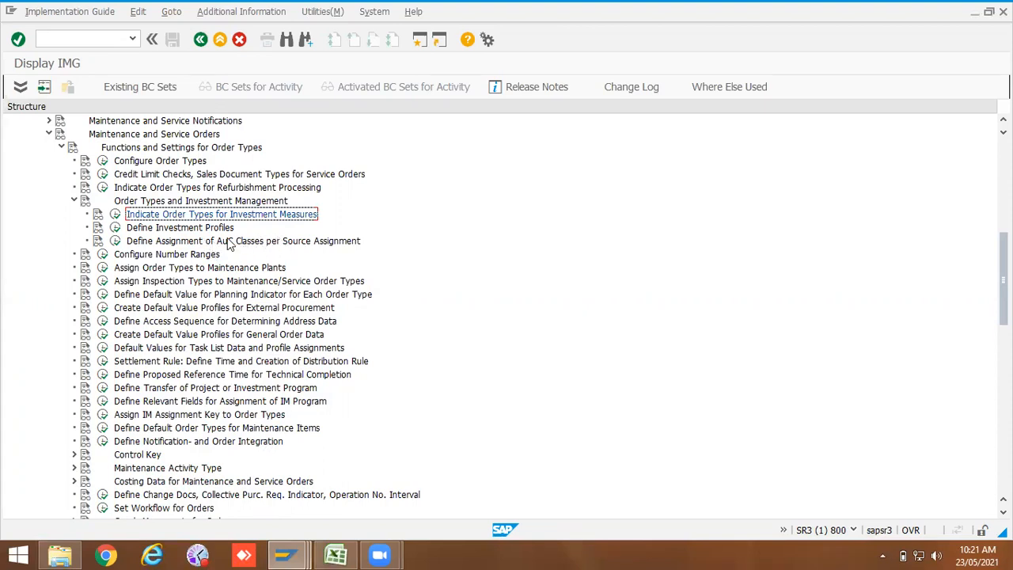
Step: Open Configure Number Ranges and display the order number range intervals
{"action": "left_click", "coordinate": [101, 253]}
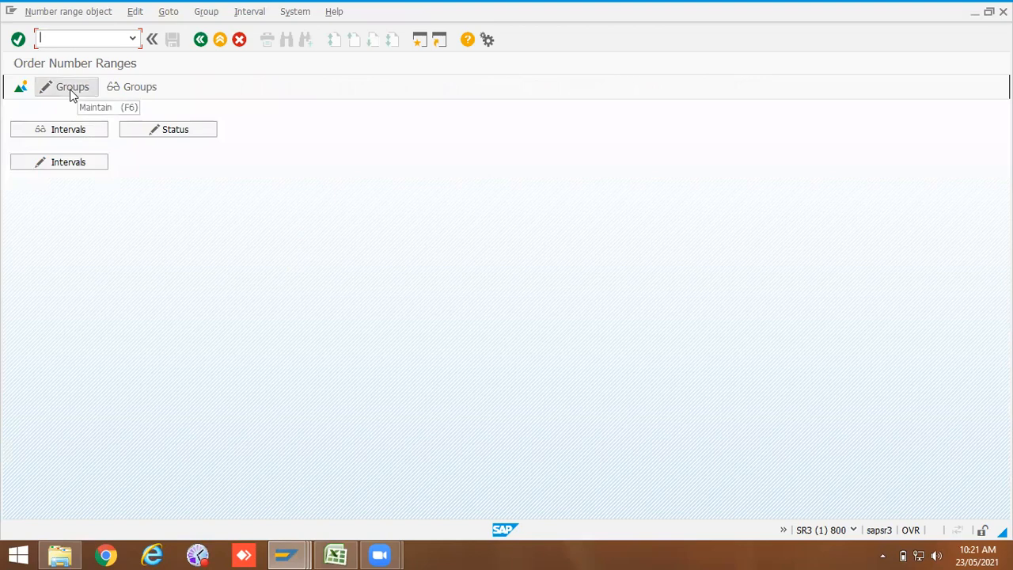
{"action": "left_click", "coordinate": [74, 134]}
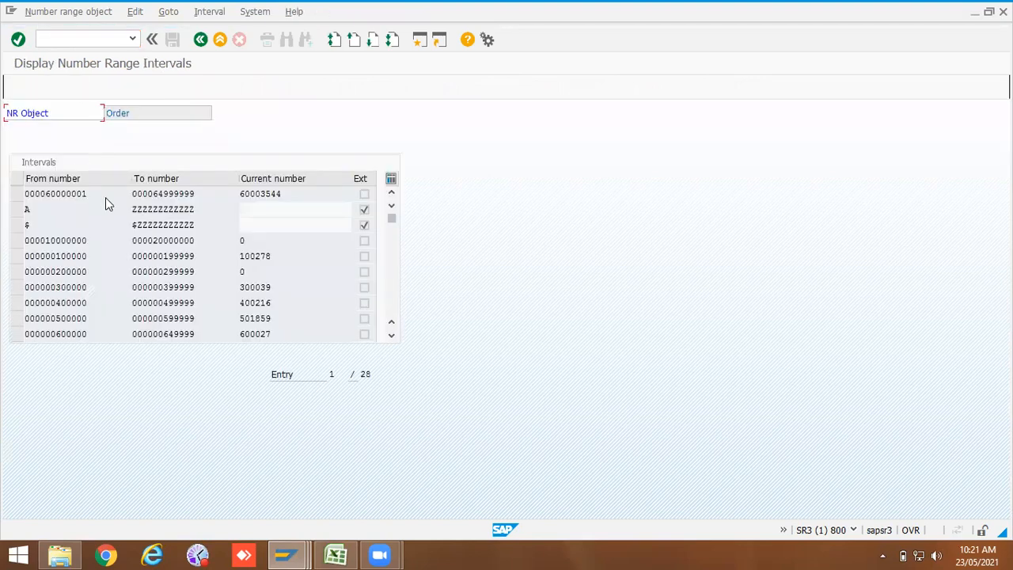
{"action": "scroll", "coordinate": [188, 267], "scroll_direction": "down", "scroll_amount": 2}
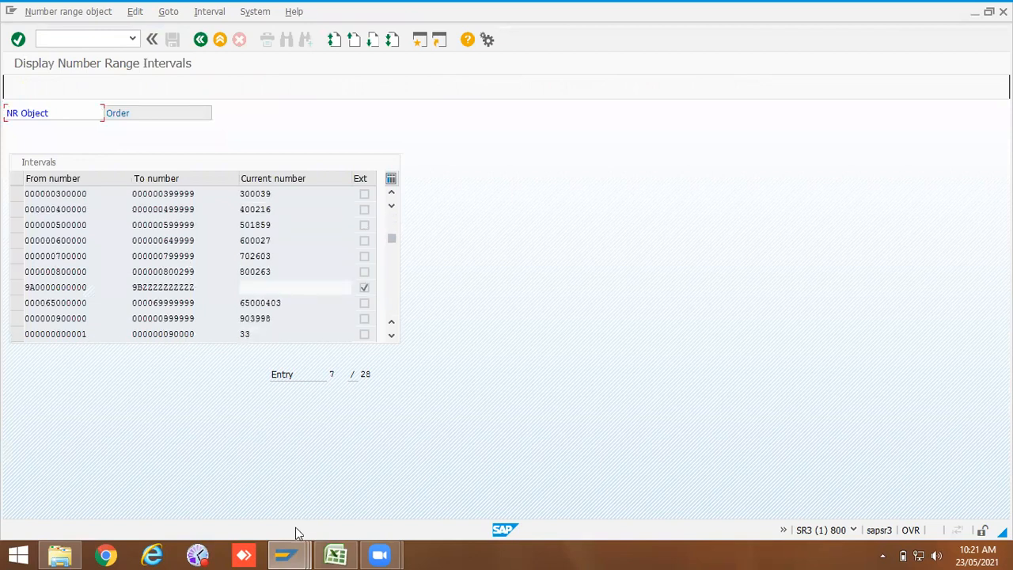
Step: Compare the maintenance order's number in the other session with the order number range intervals
{"action": "mouse_move", "coordinate": [286, 554]}
{"action": "left_click", "coordinate": [410, 486]}
{"action": "left_click_drag", "start_coordinate": [125, 114], "coordinate": [89, 116]}
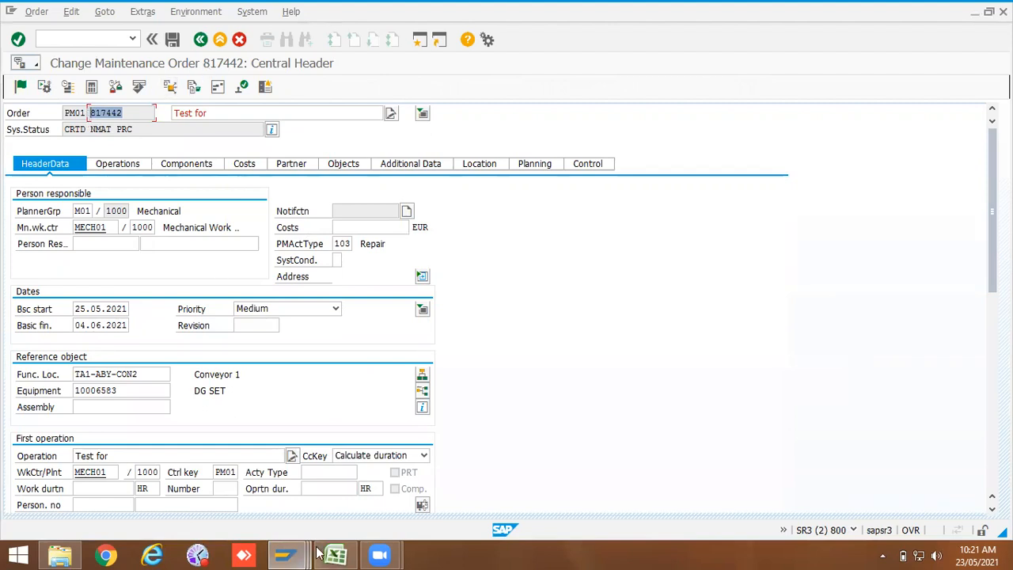
{"action": "mouse_move", "coordinate": [286, 554]}
{"action": "left_click", "coordinate": [300, 492]}
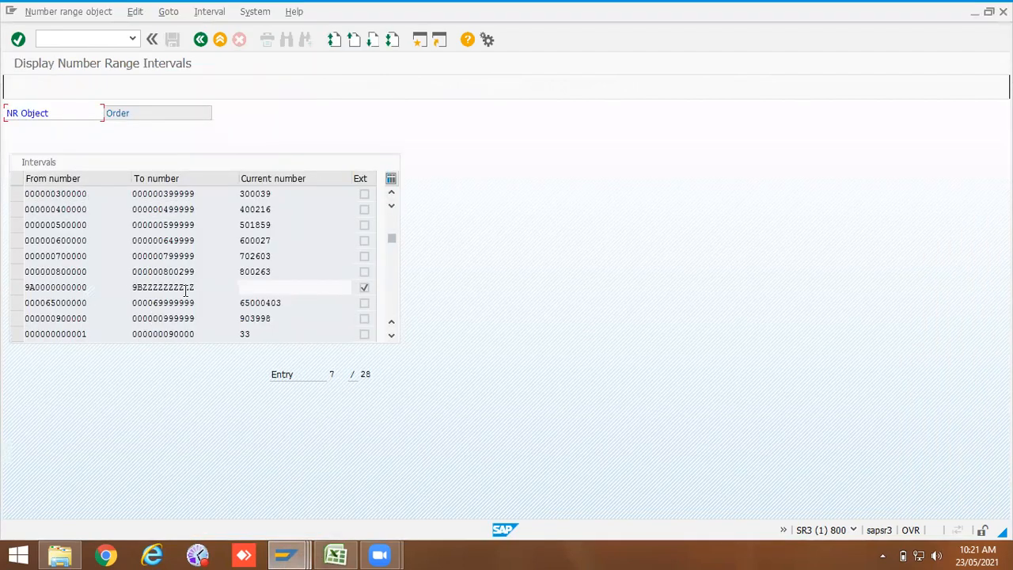
{"action": "left_click_drag", "start_coordinate": [194, 272], "coordinate": [158, 271]}
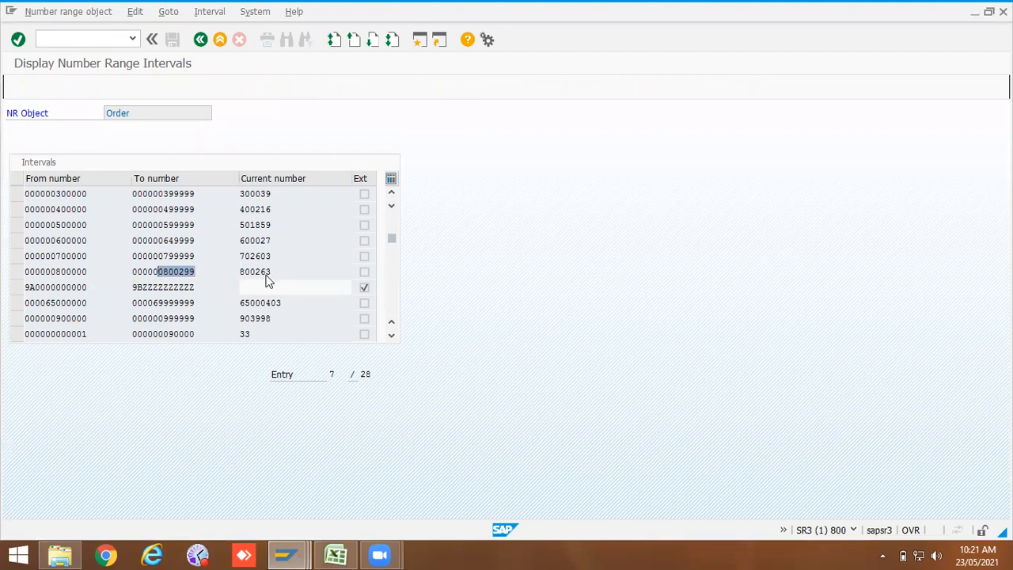
{"action": "key", "text": "alt+Tab"}
{"action": "key", "text": "alt+Tab"}
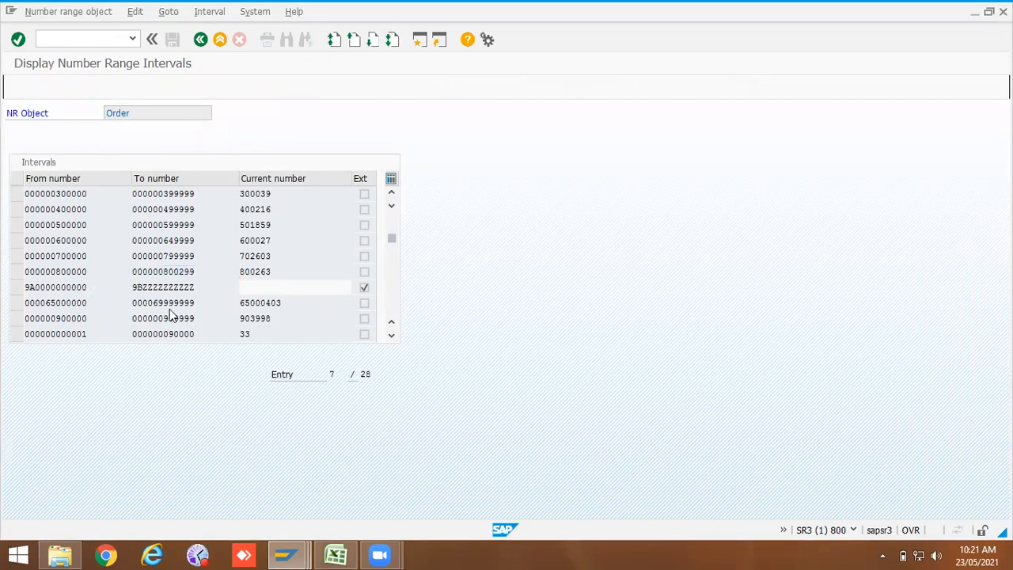
{"action": "scroll", "coordinate": [170, 311], "scroll_direction": "down", "scroll_amount": 2}
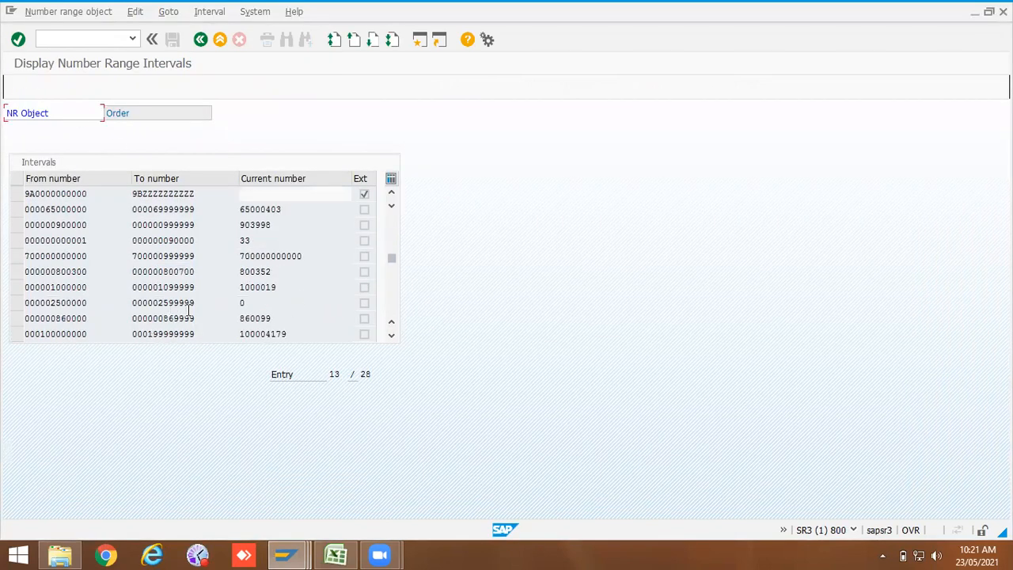
Step: Open the order number range groups for editing and browse through the groups and their assigned order types
{"action": "left_click", "coordinate": [200, 39]}
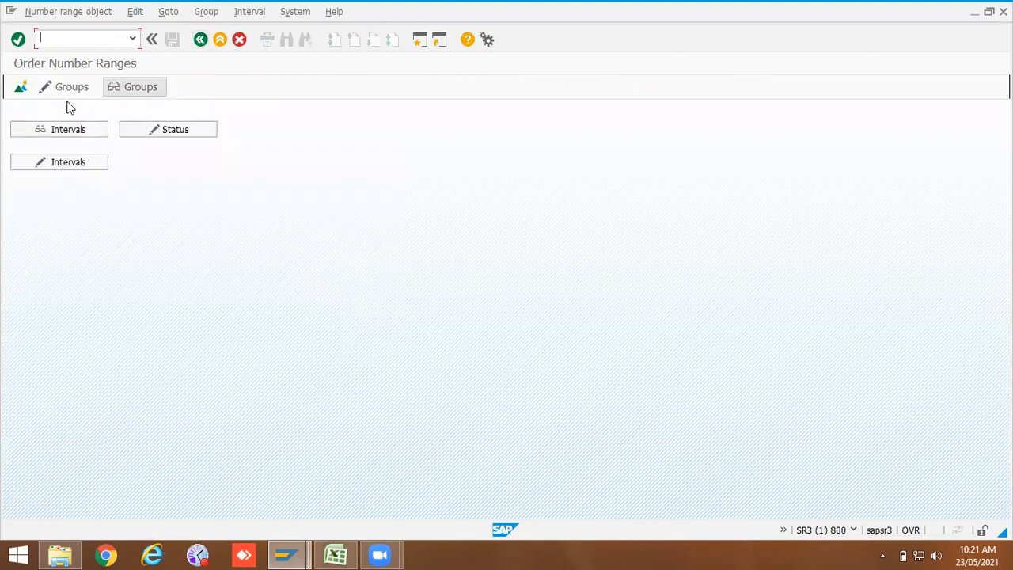
{"action": "left_click", "coordinate": [72, 88]}
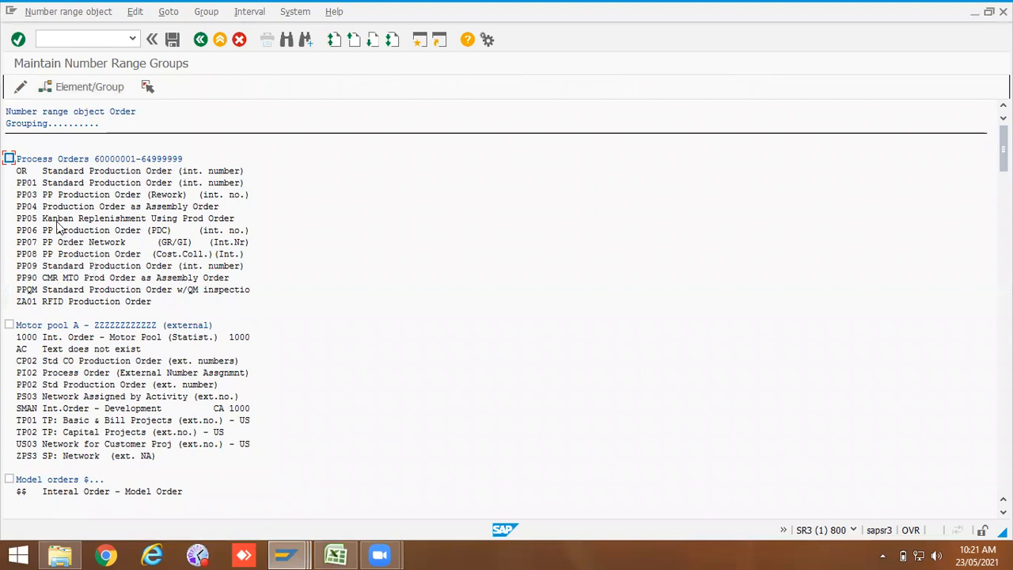
{"action": "scroll", "coordinate": [101, 317], "scroll_direction": "down", "scroll_amount": 2}
{"action": "scroll", "coordinate": [99, 404], "scroll_direction": "down", "scroll_amount": 5}
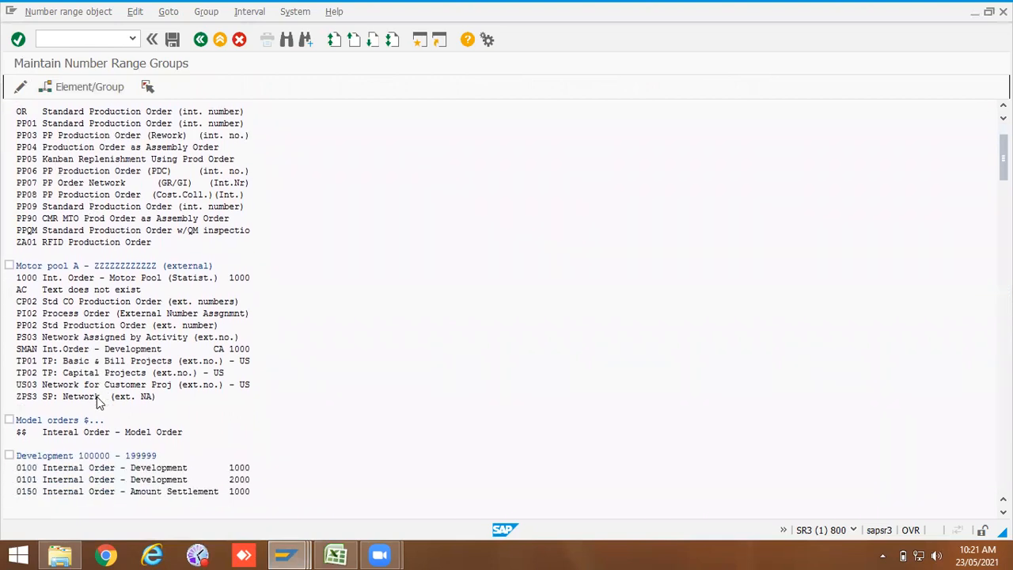
{"action": "scroll", "coordinate": [97, 402], "scroll_direction": "down", "scroll_amount": 5}
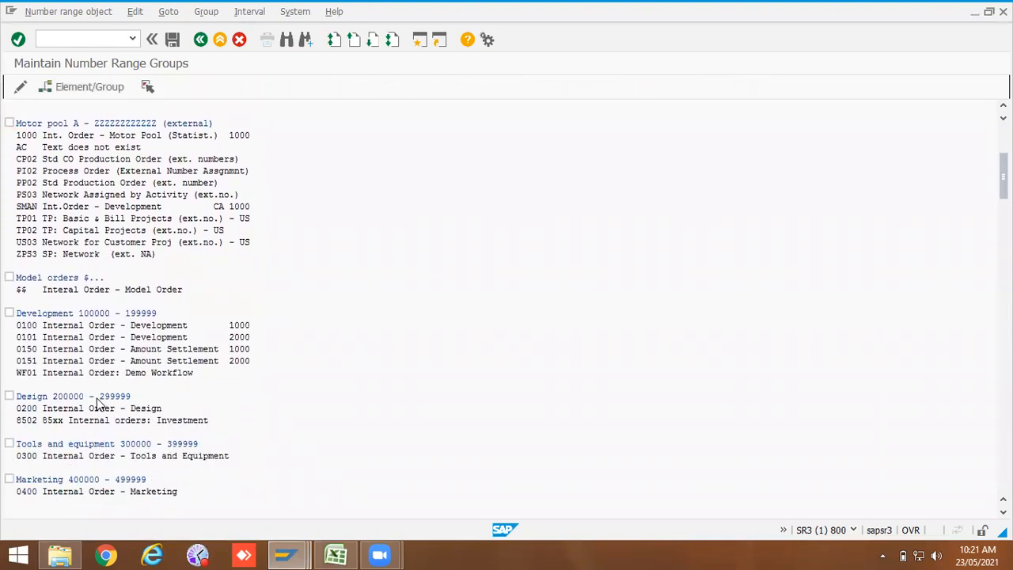
{"action": "scroll", "coordinate": [97, 402], "scroll_direction": "down", "scroll_amount": 5}
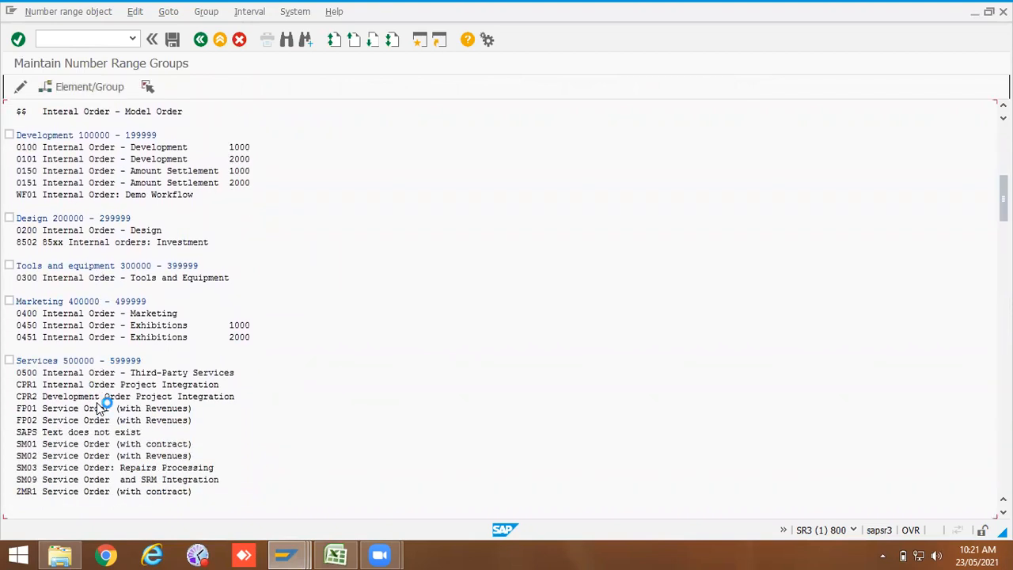
{"action": "scroll", "coordinate": [96, 401], "scroll_direction": "down", "scroll_amount": 4}
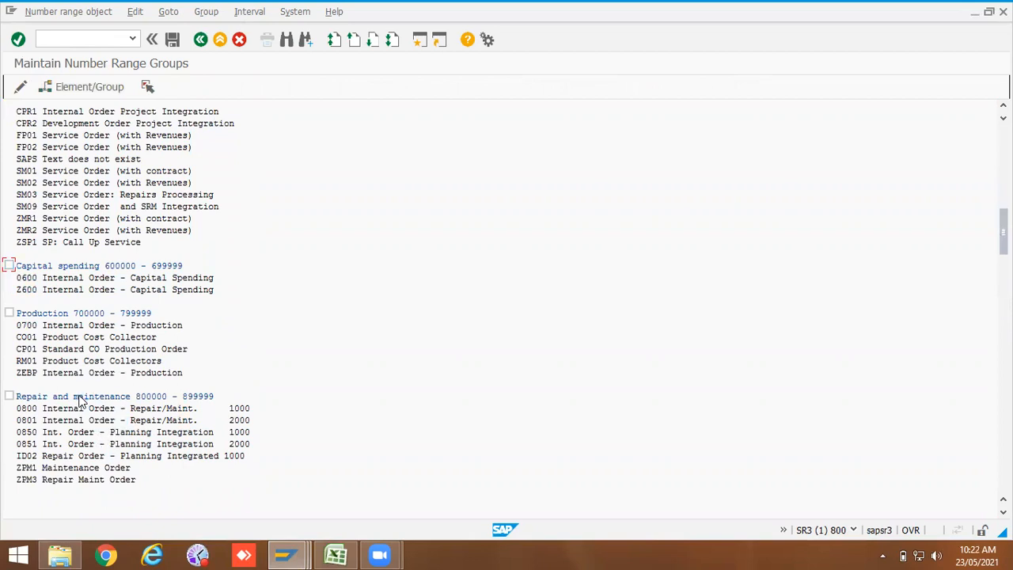
{"action": "scroll", "coordinate": [79, 402], "scroll_direction": "down", "scroll_amount": 3}
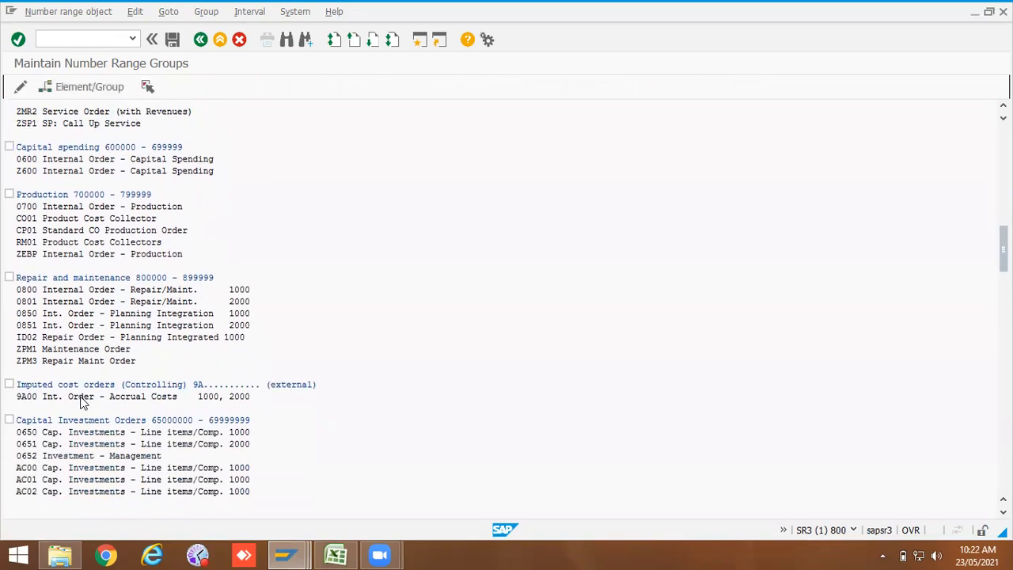
{"action": "scroll", "coordinate": [79, 404], "scroll_direction": "down", "scroll_amount": 4}
{"action": "scroll", "coordinate": [79, 417], "scroll_direction": "down", "scroll_amount": 5}
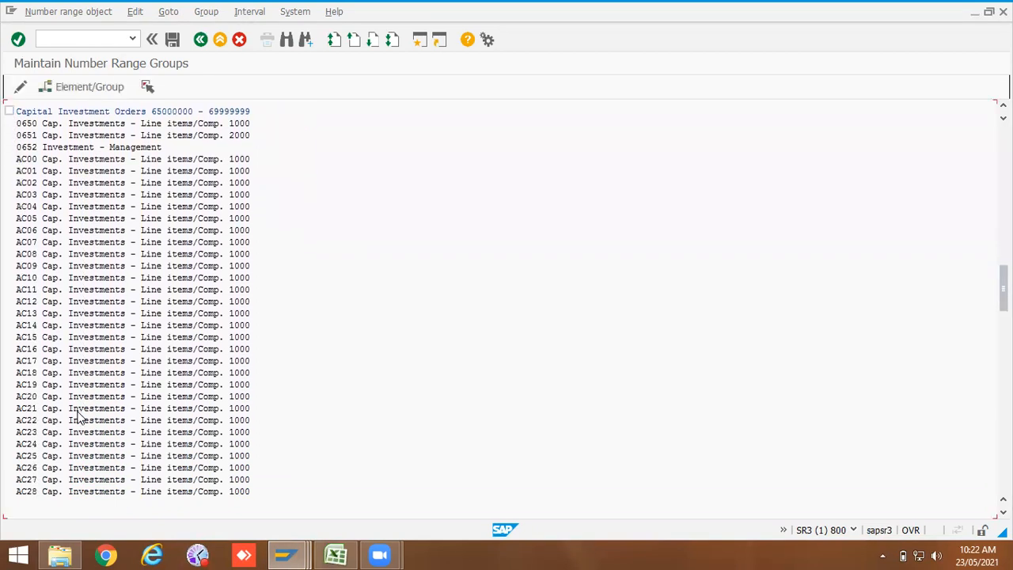
{"action": "scroll", "coordinate": [79, 418], "scroll_direction": "down", "scroll_amount": 5}
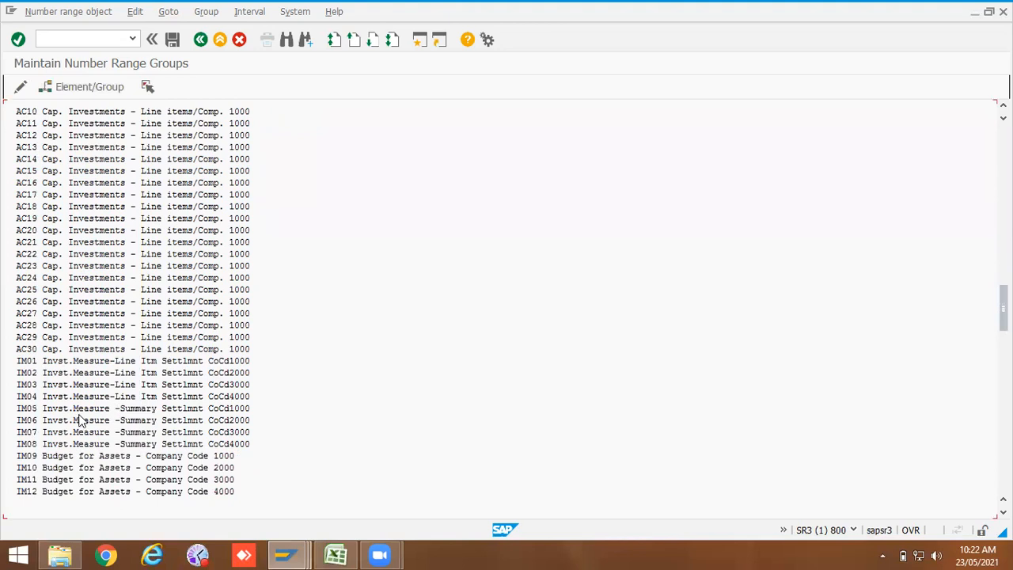
{"action": "scroll", "coordinate": [79, 419], "scroll_direction": "down", "scroll_amount": 3}
{"action": "scroll", "coordinate": [81, 421], "scroll_direction": "down", "scroll_amount": 4}
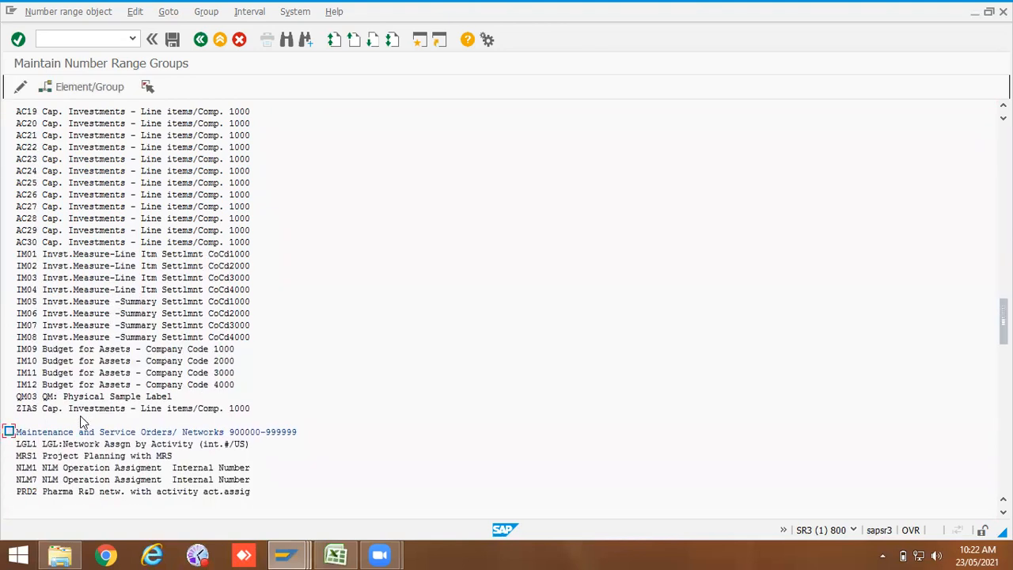
{"action": "scroll", "coordinate": [81, 422], "scroll_direction": "down", "scroll_amount": 3}
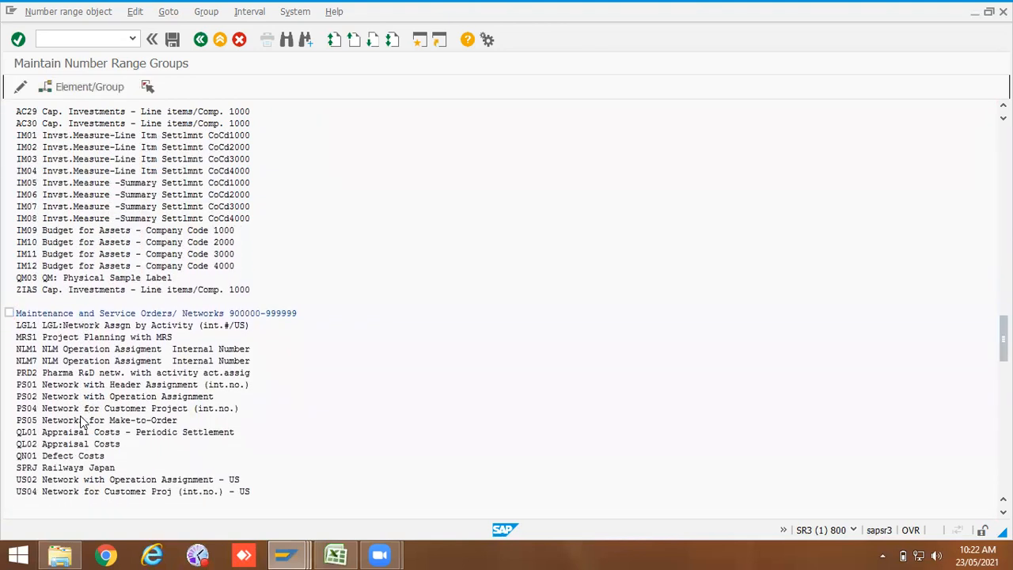
{"action": "scroll", "coordinate": [81, 421], "scroll_direction": "down", "scroll_amount": 4}
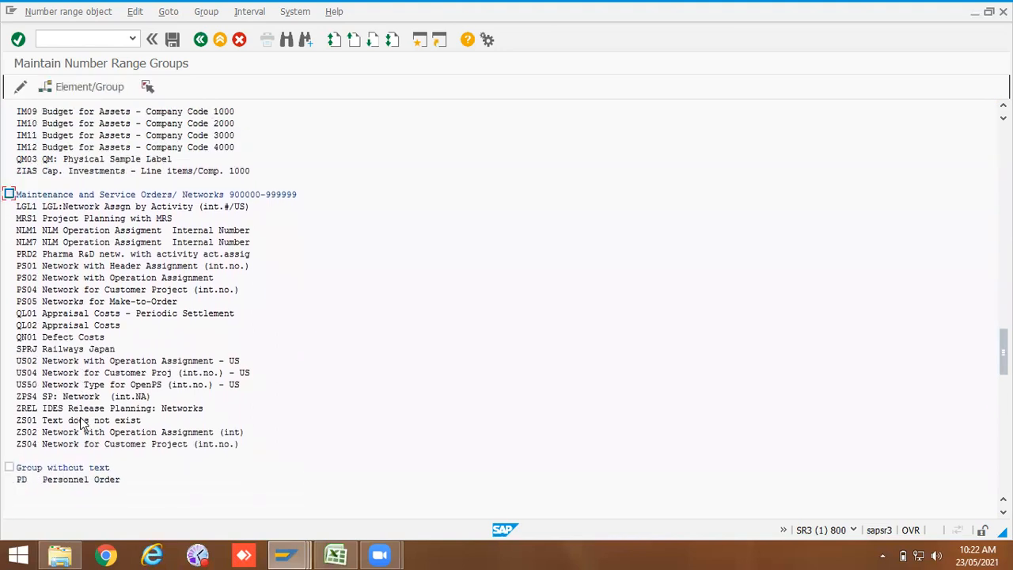
{"action": "scroll", "coordinate": [81, 422], "scroll_direction": "down", "scroll_amount": 5}
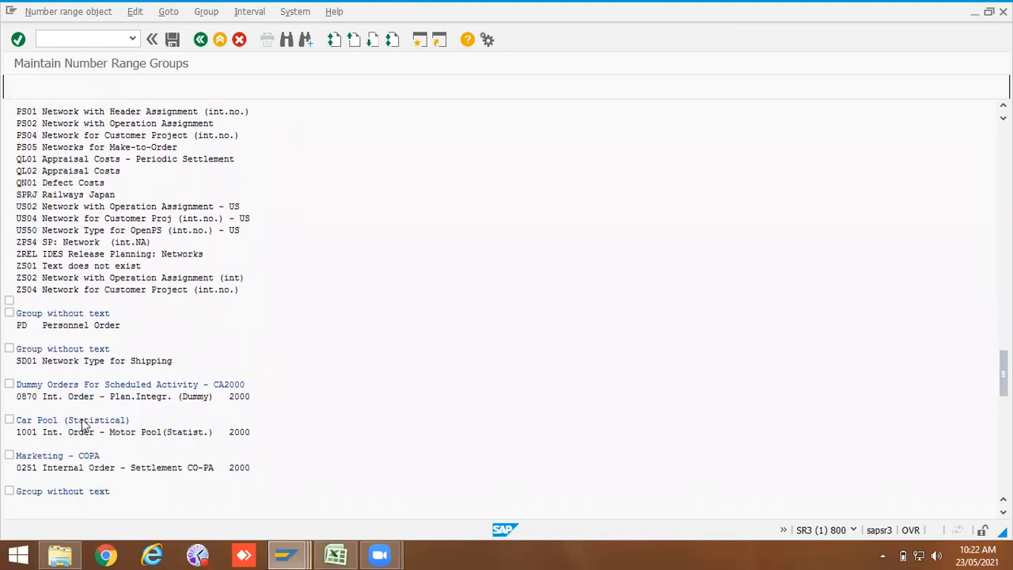
{"action": "scroll", "coordinate": [82, 428], "scroll_direction": "down", "scroll_amount": 3}
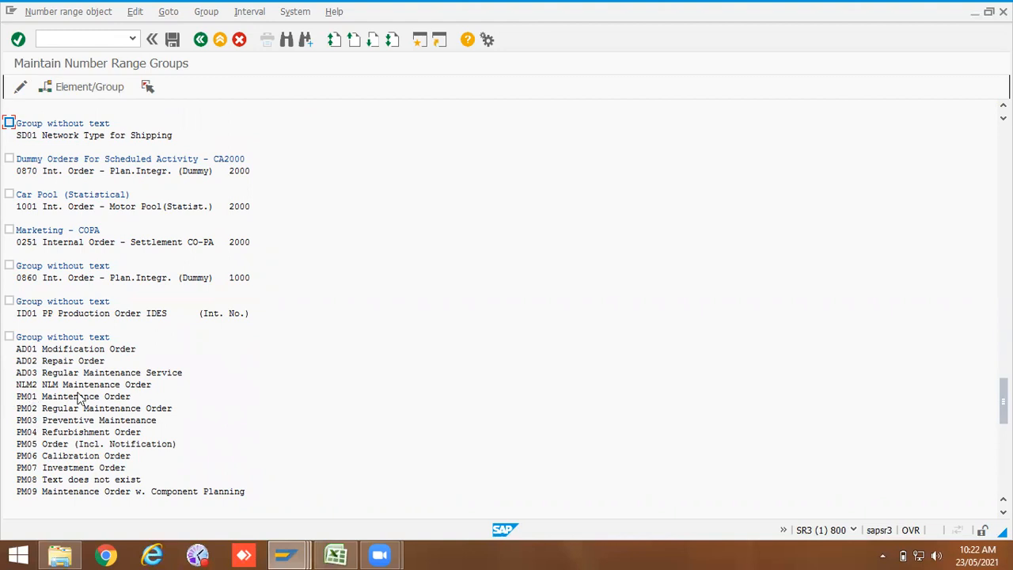
Step: Examine the maintenance order types in the ungrouped list and the Repair and maintenance group
{"action": "left_click", "coordinate": [28, 399]}
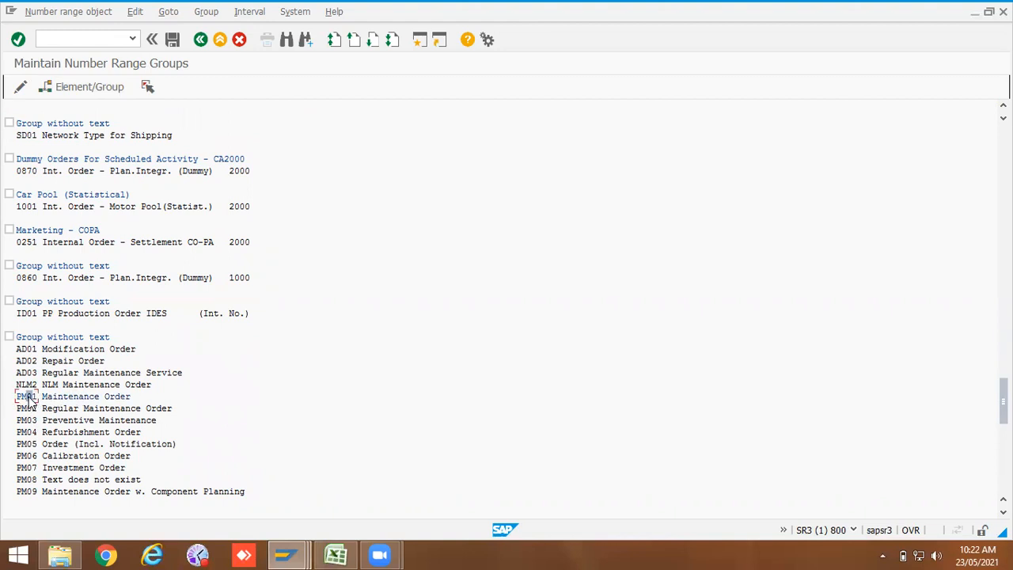
{"action": "scroll", "coordinate": [87, 431], "scroll_direction": "down", "scroll_amount": 2}
{"action": "scroll", "coordinate": [101, 449], "scroll_direction": "down", "scroll_amount": 1}
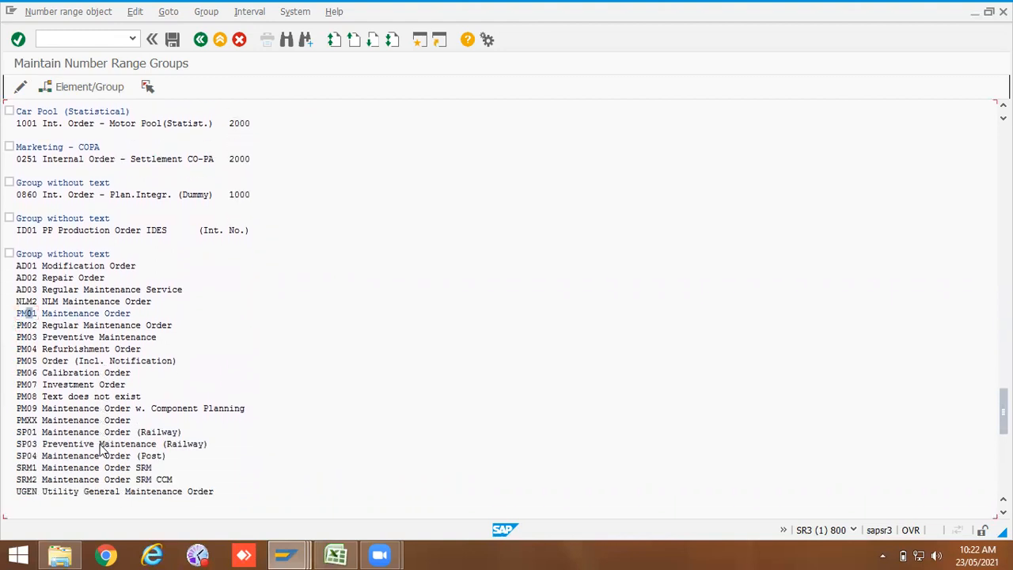
{"action": "scroll", "coordinate": [102, 450], "scroll_direction": "down", "scroll_amount": 2}
{"action": "scroll", "coordinate": [102, 439], "scroll_direction": "up", "scroll_amount": 2}
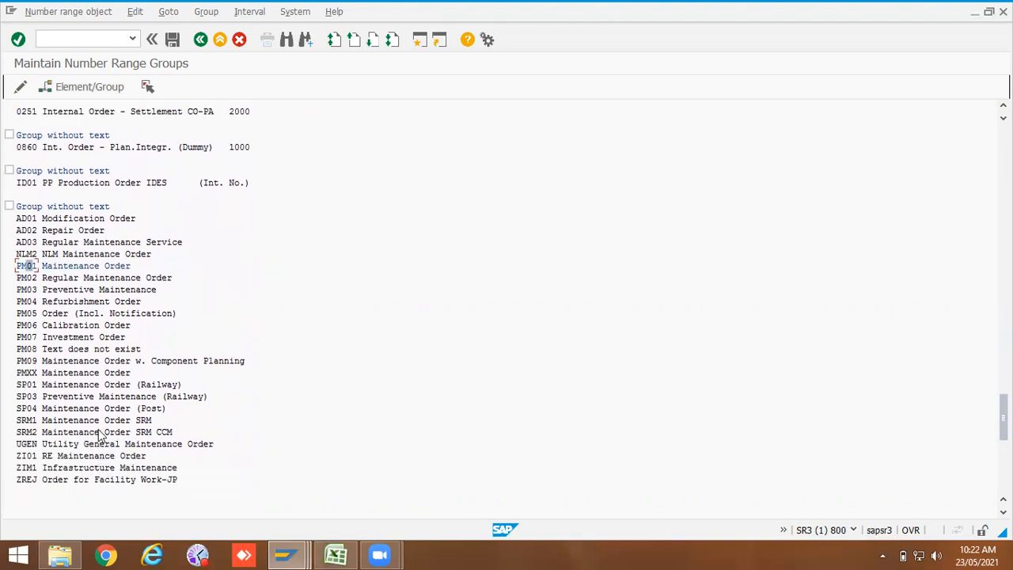
{"action": "scroll", "coordinate": [101, 435], "scroll_direction": "up", "scroll_amount": 1}
{"action": "scroll", "coordinate": [101, 427], "scroll_direction": "up", "scroll_amount": 1}
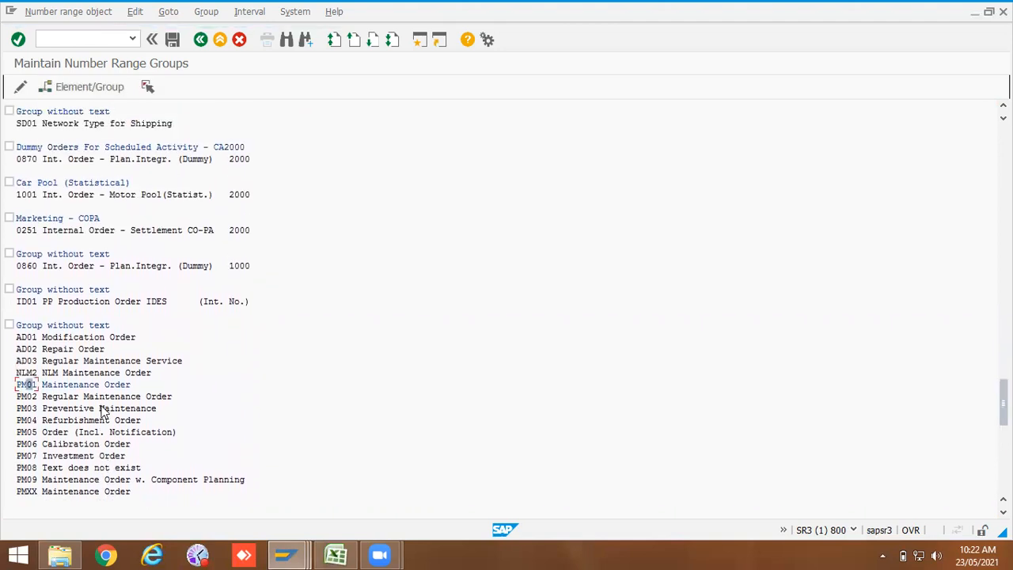
{"action": "scroll", "coordinate": [94, 362], "scroll_direction": "up", "scroll_amount": 4}
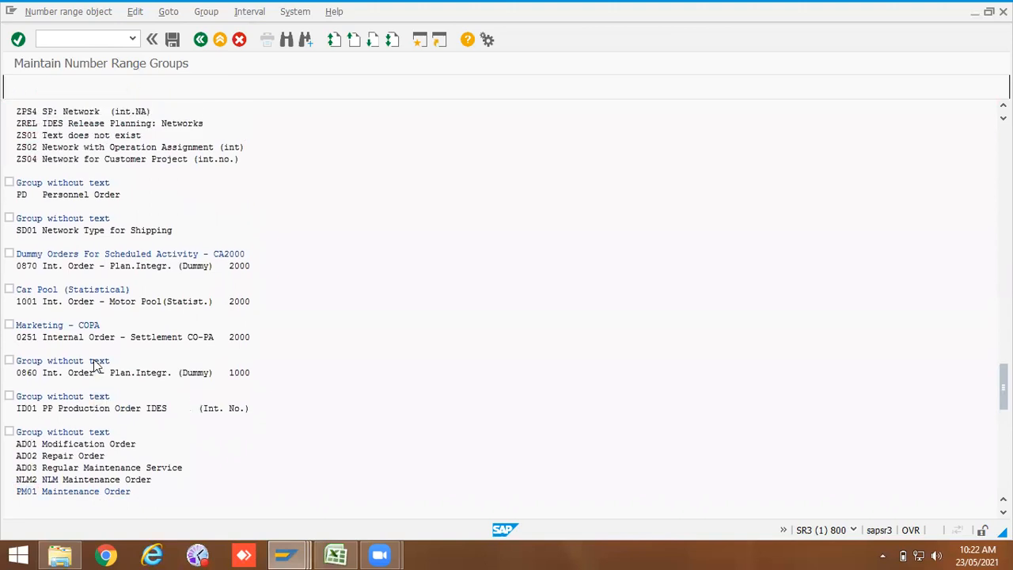
{"action": "scroll", "coordinate": [94, 362], "scroll_direction": "up", "scroll_amount": 4}
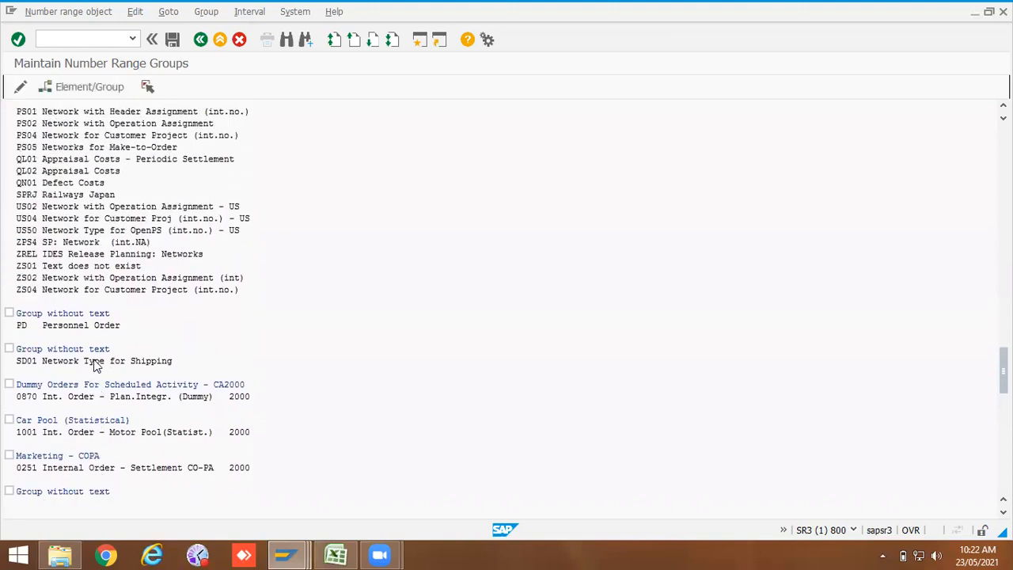
{"action": "scroll", "coordinate": [94, 363], "scroll_direction": "up", "scroll_amount": 2}
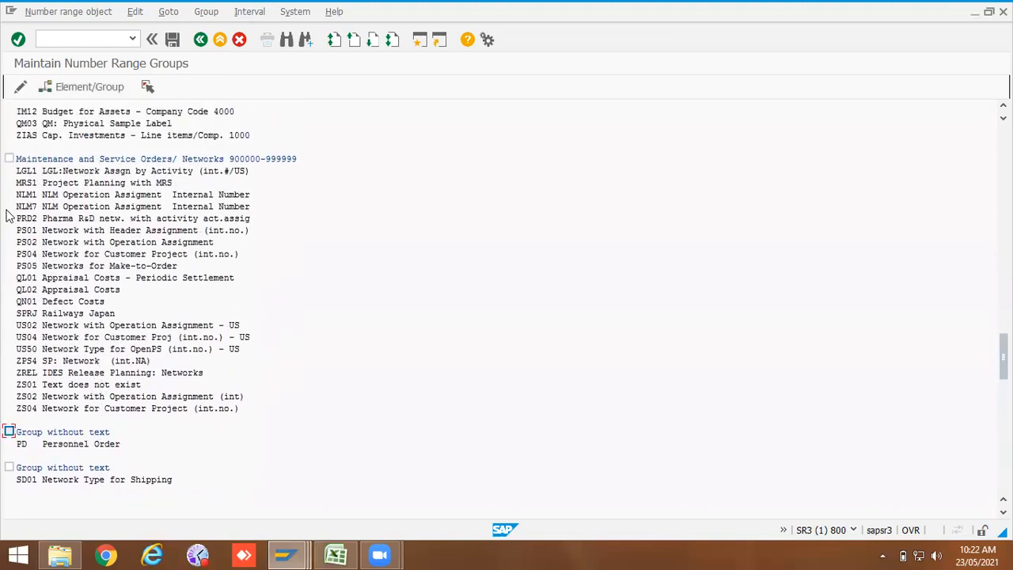
{"action": "scroll", "coordinate": [93, 207], "scroll_direction": "up", "scroll_amount": 2}
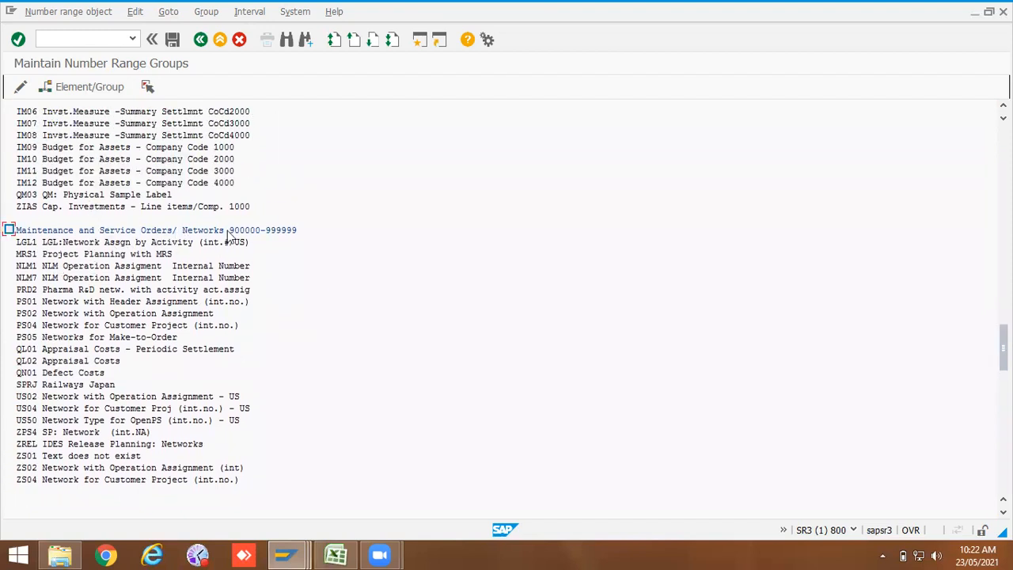
{"action": "scroll", "coordinate": [222, 254], "scroll_direction": "up", "scroll_amount": 1}
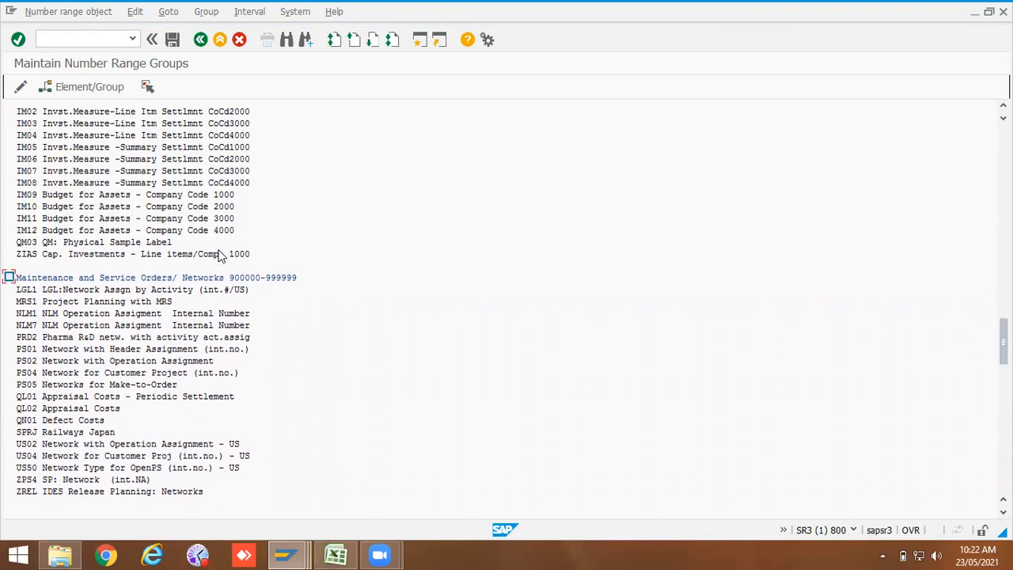
{"action": "scroll", "coordinate": [221, 254], "scroll_direction": "up", "scroll_amount": 3}
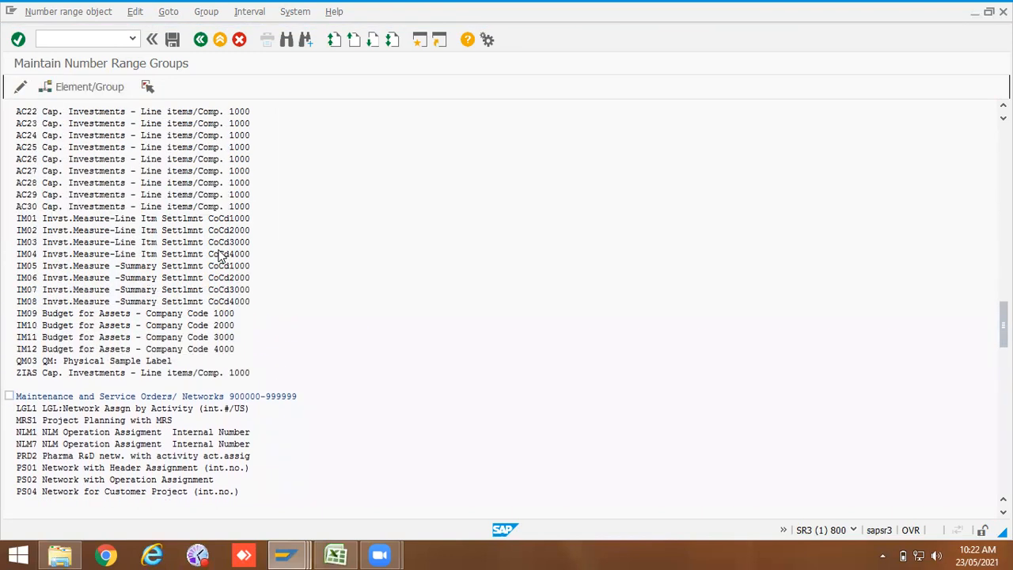
{"action": "scroll", "coordinate": [222, 254], "scroll_direction": "up", "scroll_amount": 4}
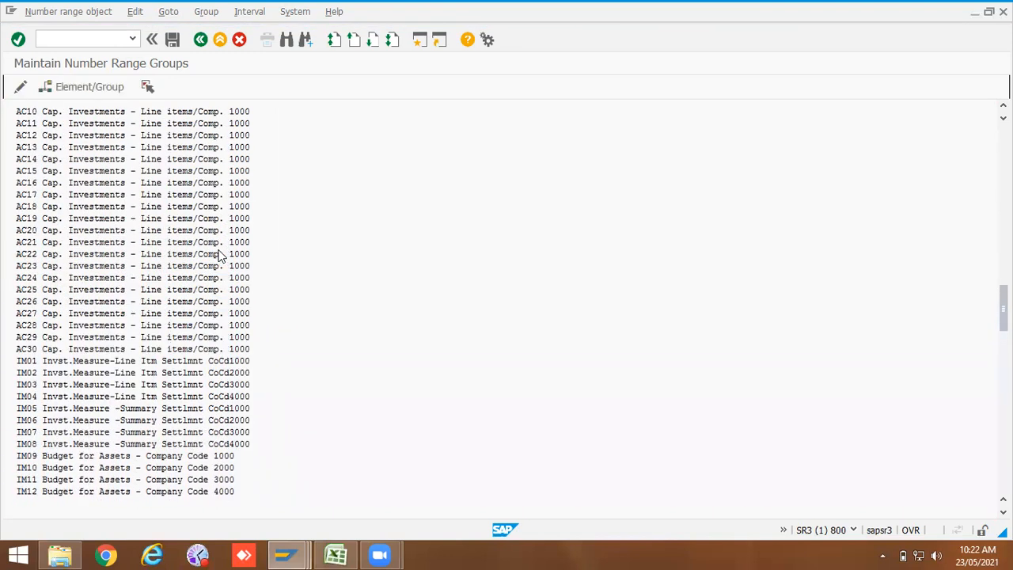
{"action": "scroll", "coordinate": [222, 254], "scroll_direction": "up", "scroll_amount": 1}
Step: Assign order type ZPM2 from the not-assigned list to the Repair and maintenance 800000 - 899999 group
{"action": "left_click_drag", "start_coordinate": [1003, 306], "coordinate": [1002, 261]}
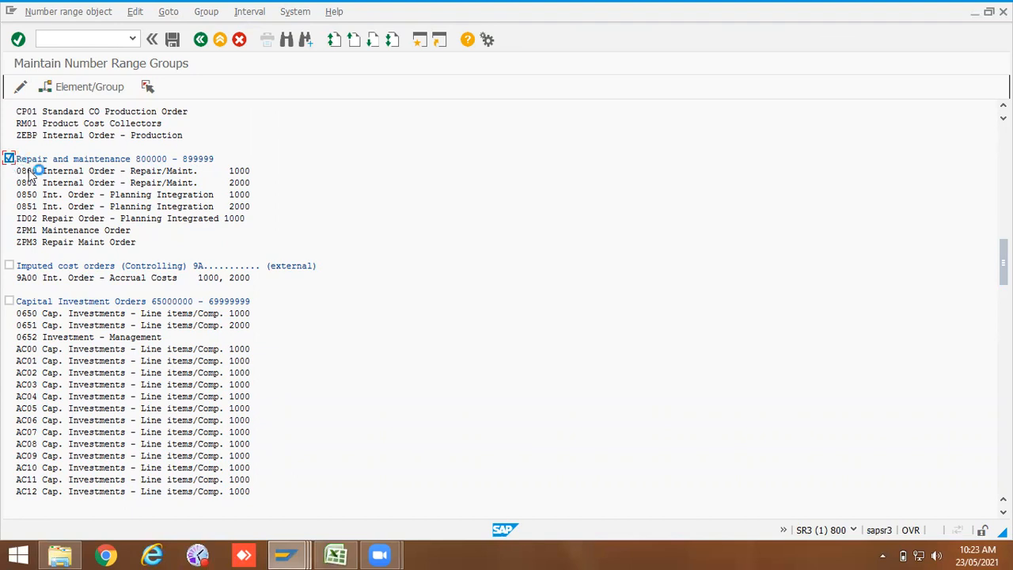
{"action": "left_click_drag", "start_coordinate": [1003, 261], "coordinate": [1003, 458]}
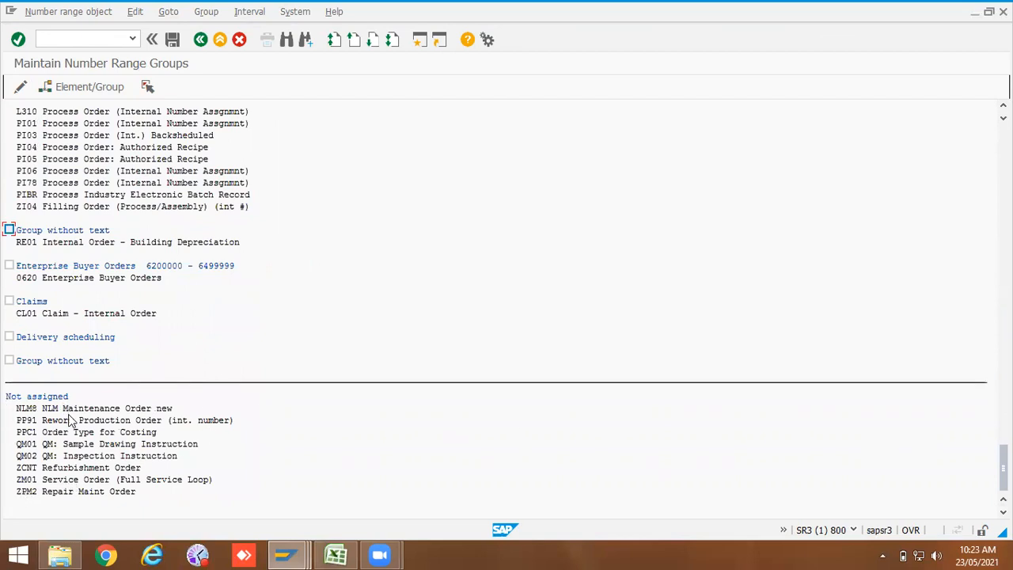
{"action": "left_click", "coordinate": [30, 493]}
{"action": "left_click", "coordinate": [148, 87]}
{"action": "left_click", "coordinate": [72, 88]}
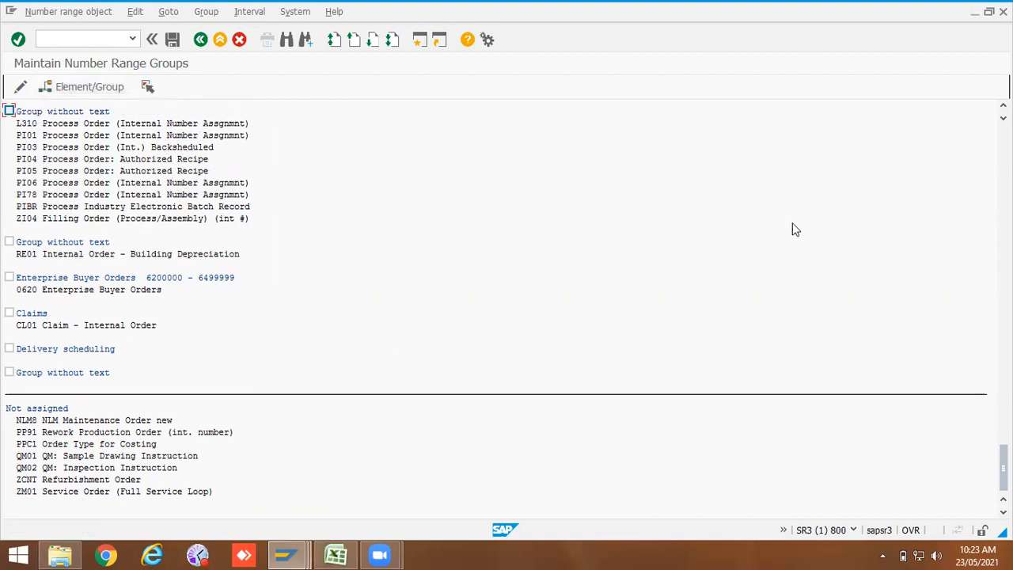
Step: Save the Repair and maintenance group assignment and leave the number range group maintenance
{"action": "scroll", "coordinate": [582, 246], "scroll_direction": "up", "scroll_amount": 3}
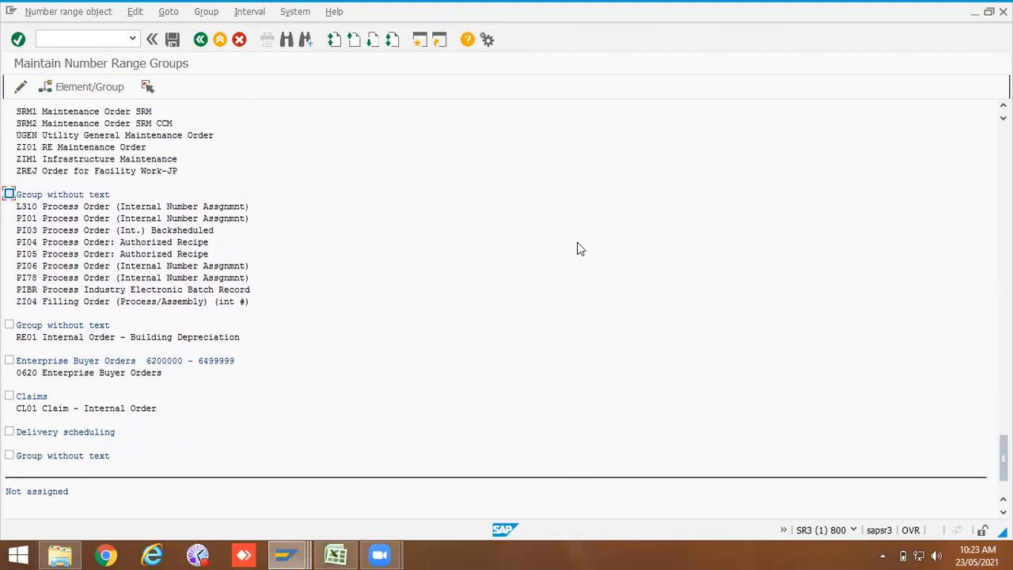
{"action": "scroll", "coordinate": [507, 301], "scroll_direction": "up", "scroll_amount": 8}
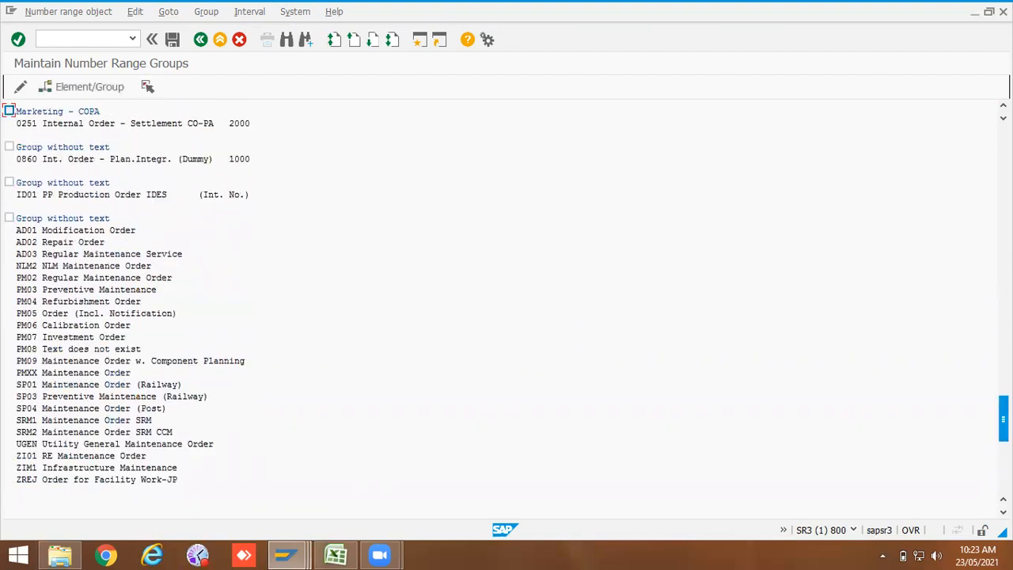
{"action": "scroll", "coordinate": [506, 301], "scroll_direction": "up", "scroll_amount": 10}
{"action": "scroll", "coordinate": [506, 301], "scroll_direction": "up", "scroll_amount": 10}
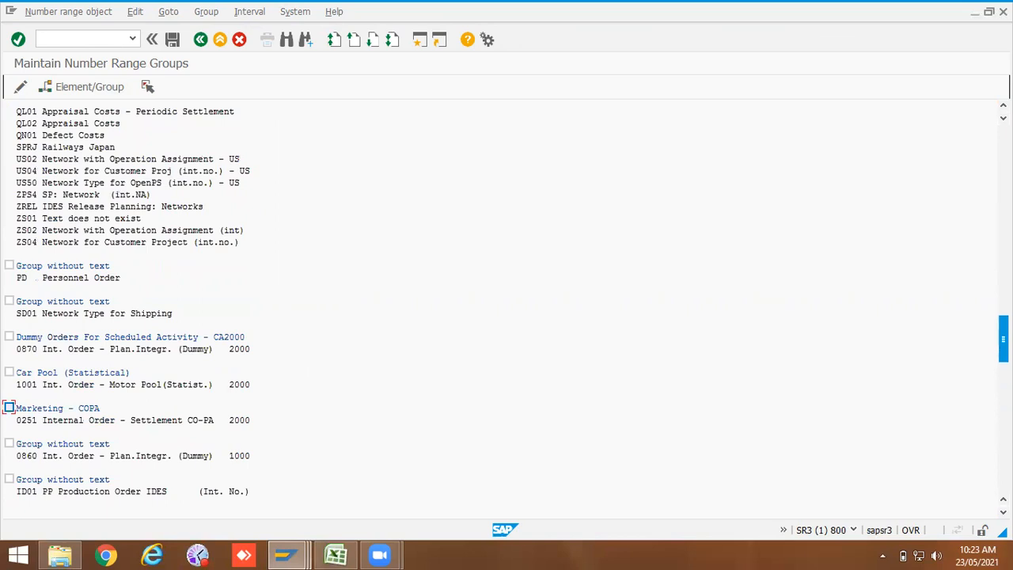
{"action": "scroll", "coordinate": [506, 301], "scroll_direction": "up", "scroll_amount": 10}
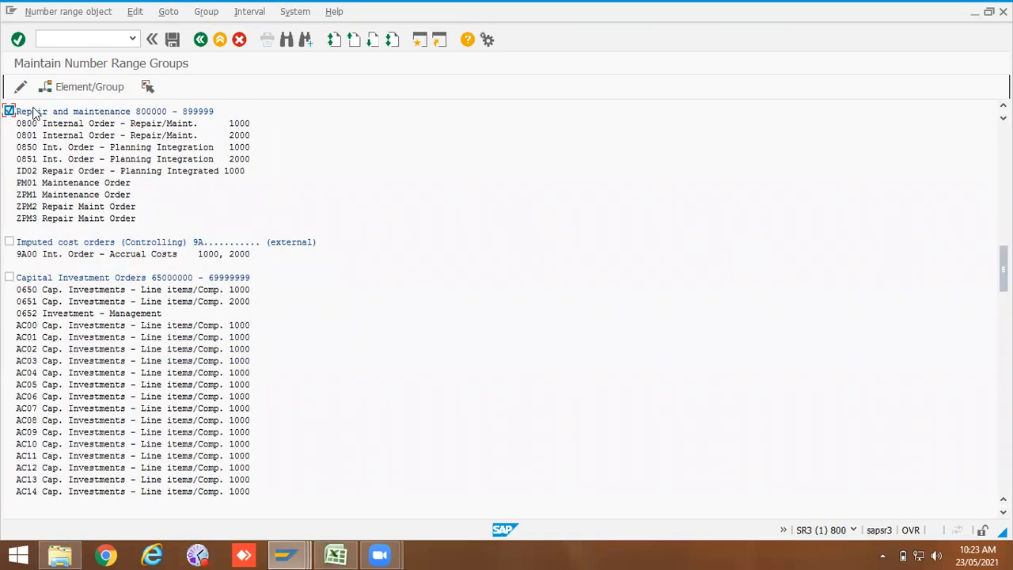
{"action": "left_click", "coordinate": [28, 207]}
{"action": "left_click", "coordinate": [173, 39]}
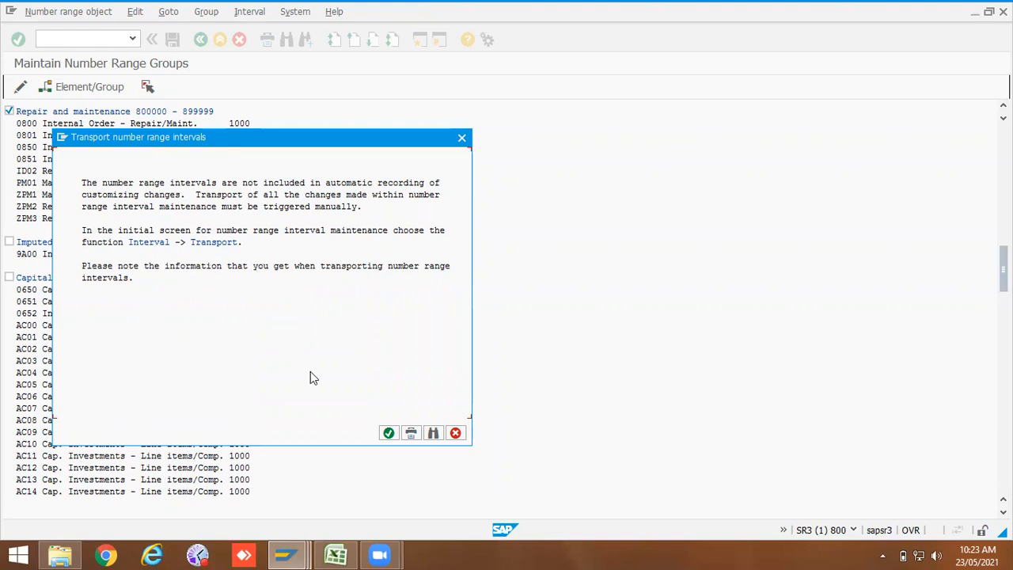
{"action": "left_click", "coordinate": [387, 432]}
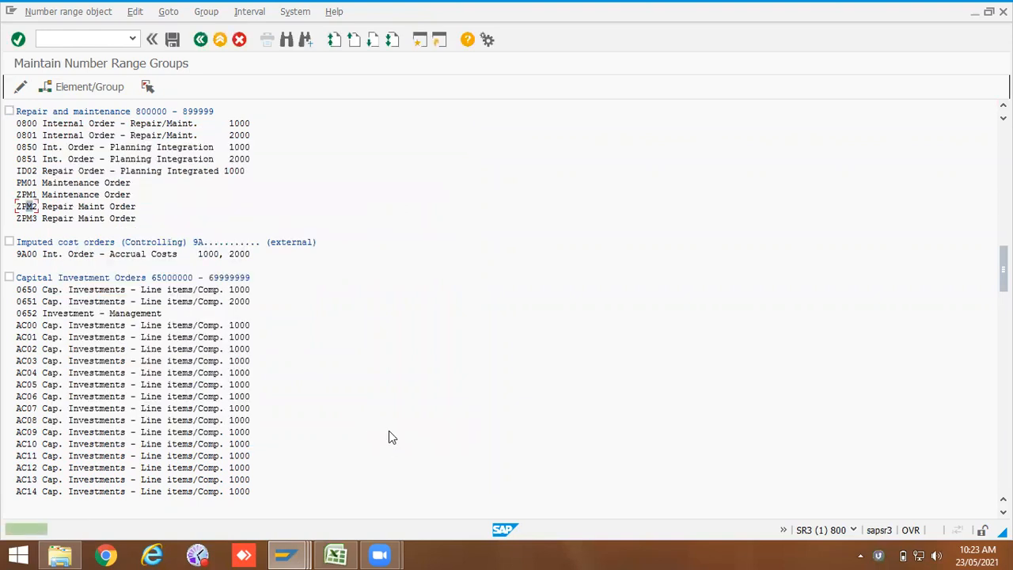
{"action": "left_click", "coordinate": [201, 39]}
{"action": "left_click", "coordinate": [201, 40]}
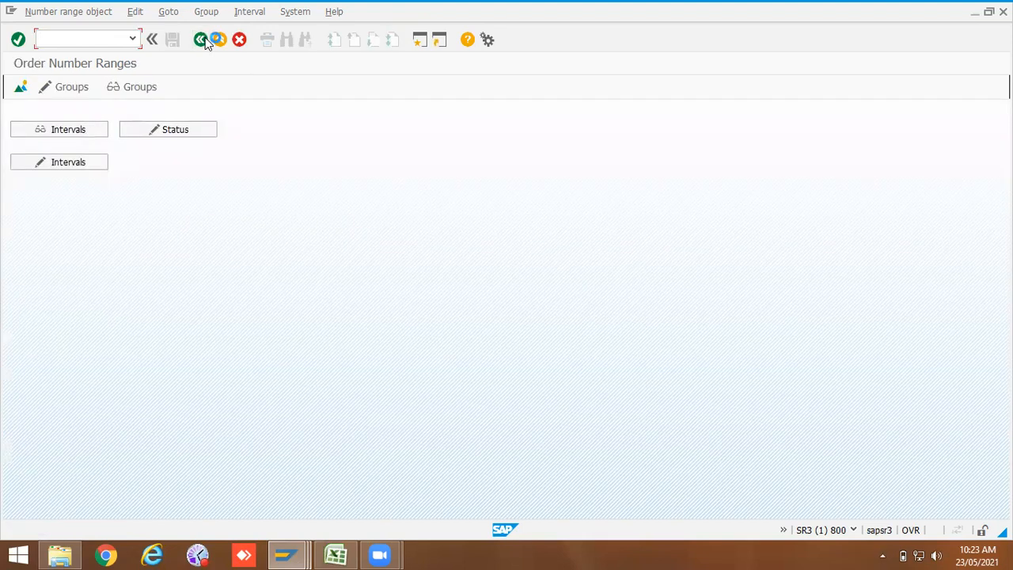
Step: Open the assignment of order types to maintenance plants and position the list on planning plant 1000
{"action": "left_click", "coordinate": [200, 40]}
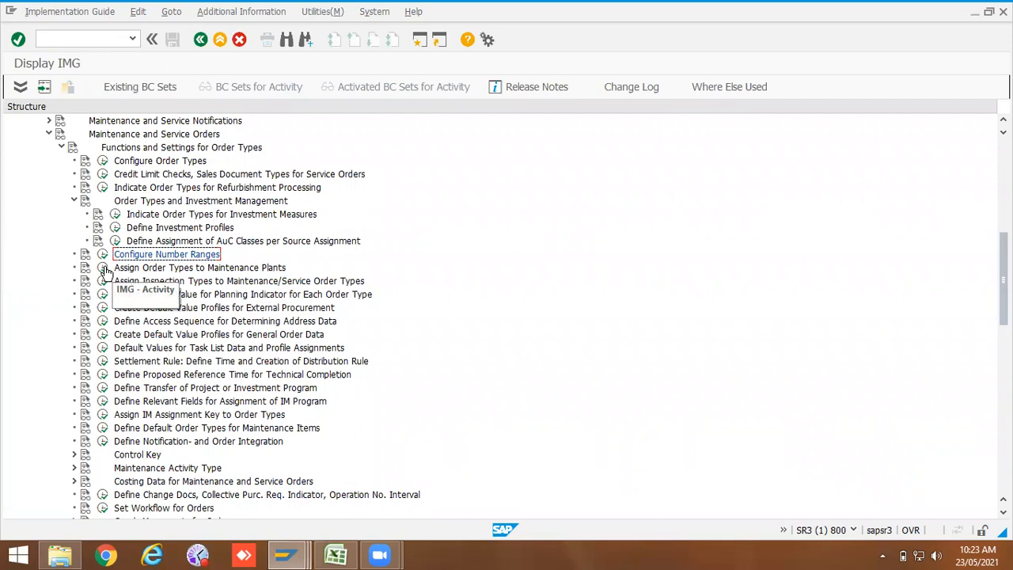
{"action": "left_click", "coordinate": [103, 268]}
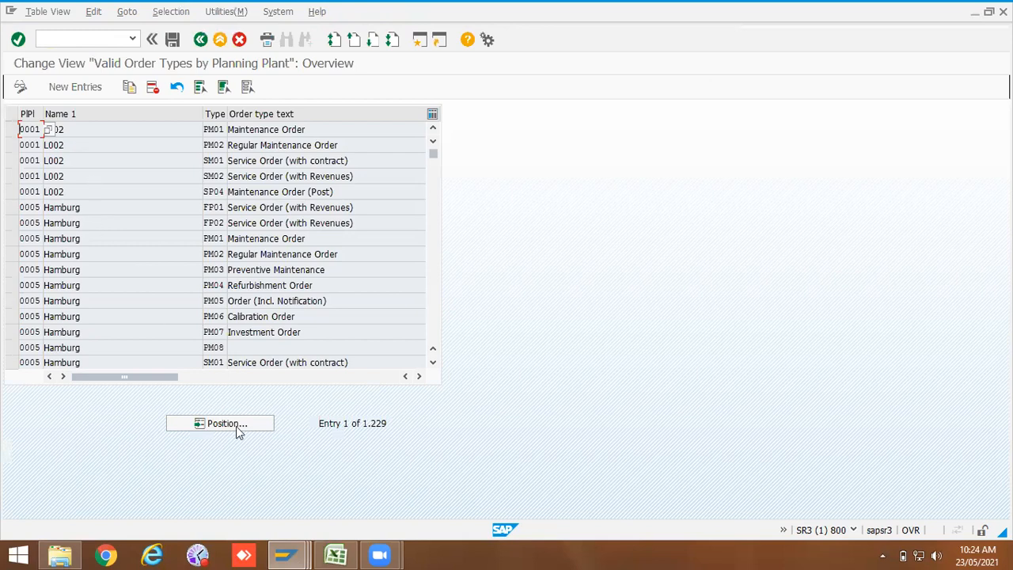
{"action": "left_click", "coordinate": [236, 426]}
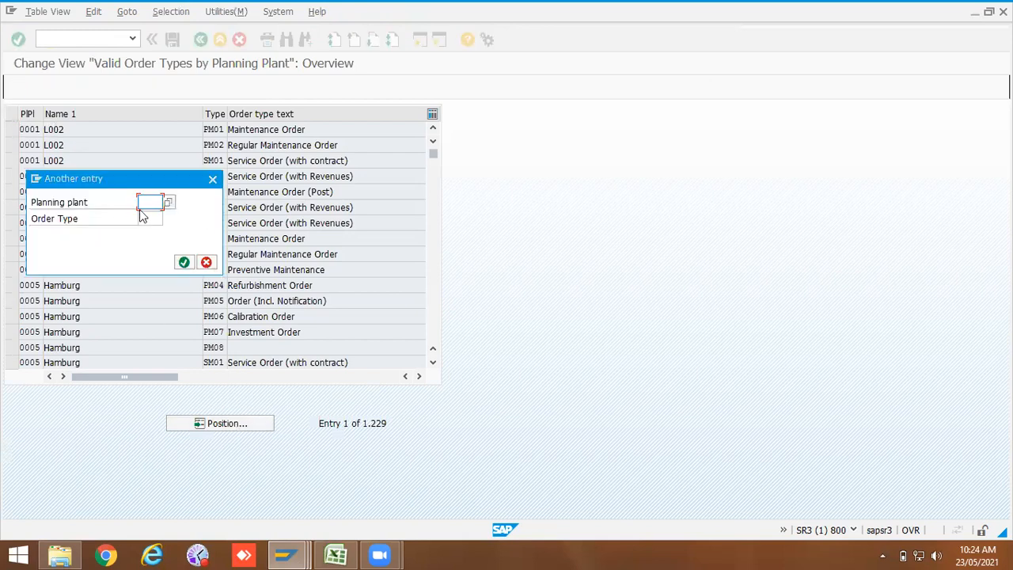
{"action": "left_click", "coordinate": [146, 203]}
{"action": "left_click", "coordinate": [151, 228]}
{"action": "left_click", "coordinate": [184, 262]}
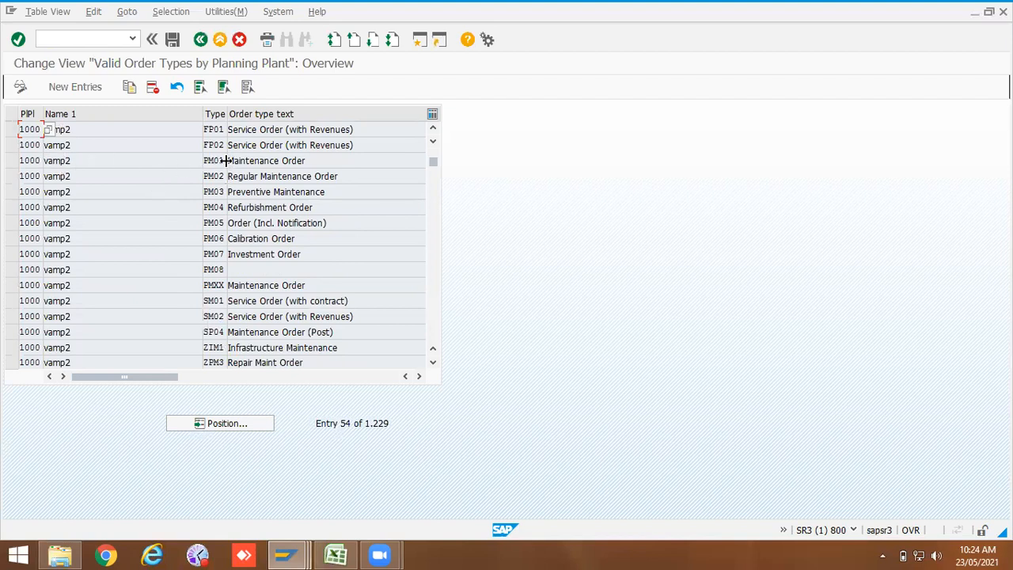
{"action": "double_click", "coordinate": [211, 161]}
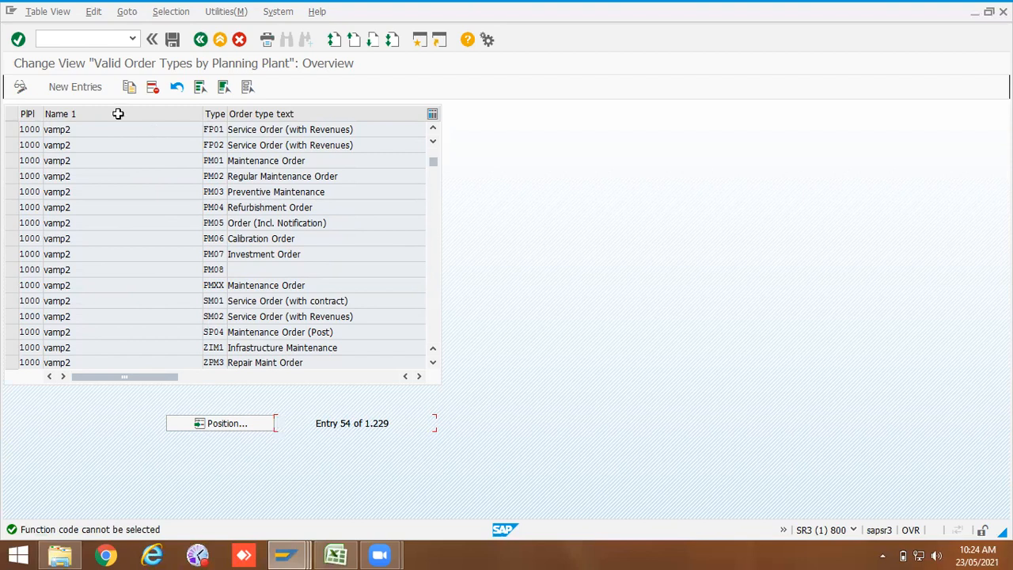
Step: Add a new entry assigning order type ZPM2 to planning plant 1000 and save it to the customizing request
{"action": "left_click", "coordinate": [72, 85]}
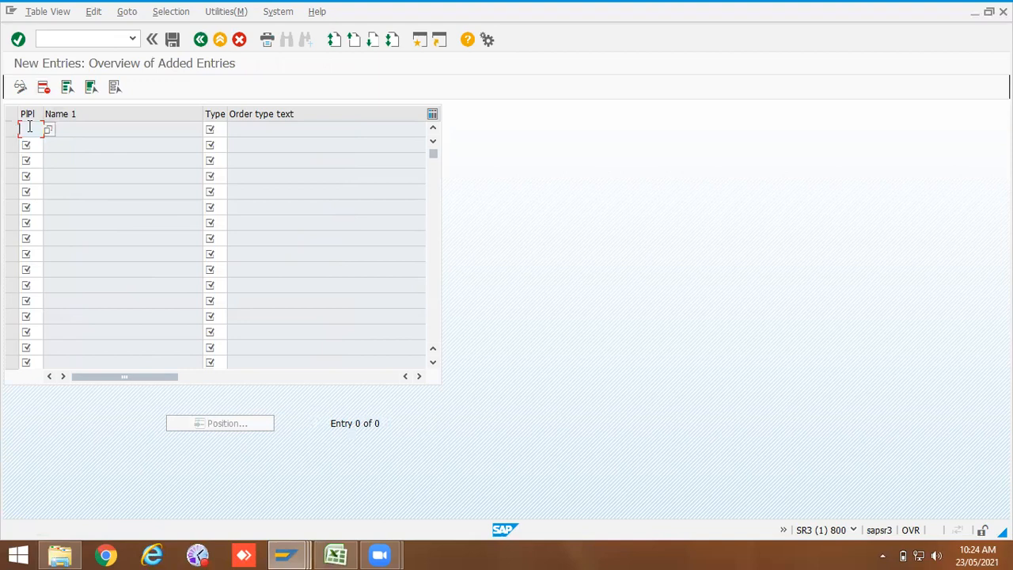
{"action": "type", "text": "1000"}
{"action": "left_click", "coordinate": [227, 131]}
{"action": "left_click", "coordinate": [232, 130]}
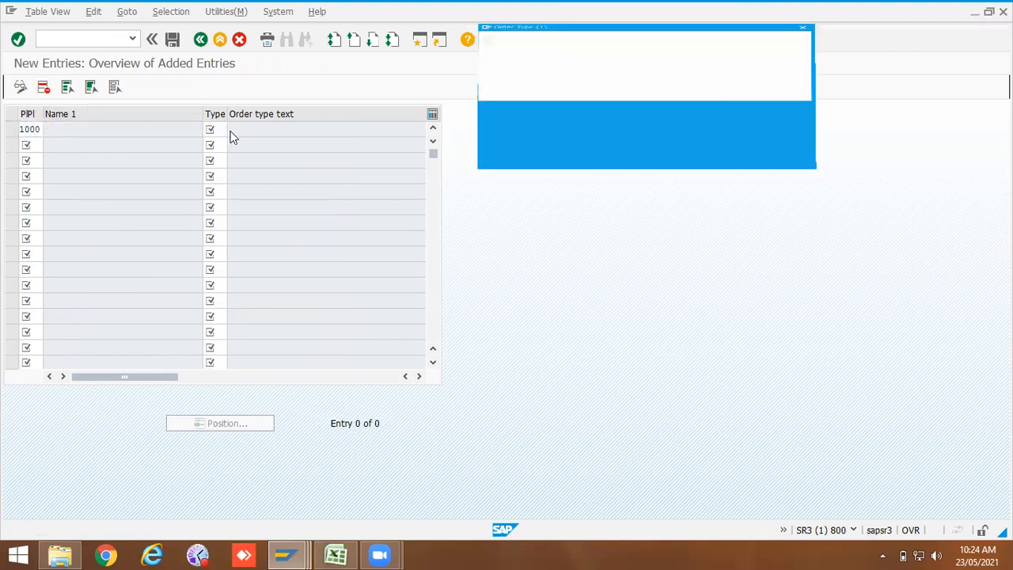
{"action": "scroll", "coordinate": [484, 335], "scroll_direction": "down", "scroll_amount": 5}
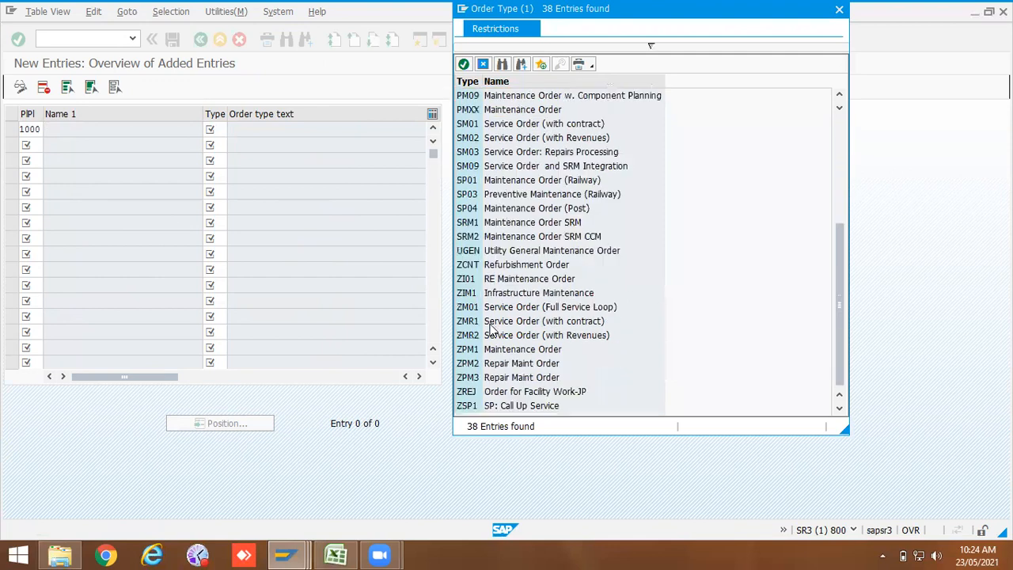
{"action": "double_click", "coordinate": [468, 366]}
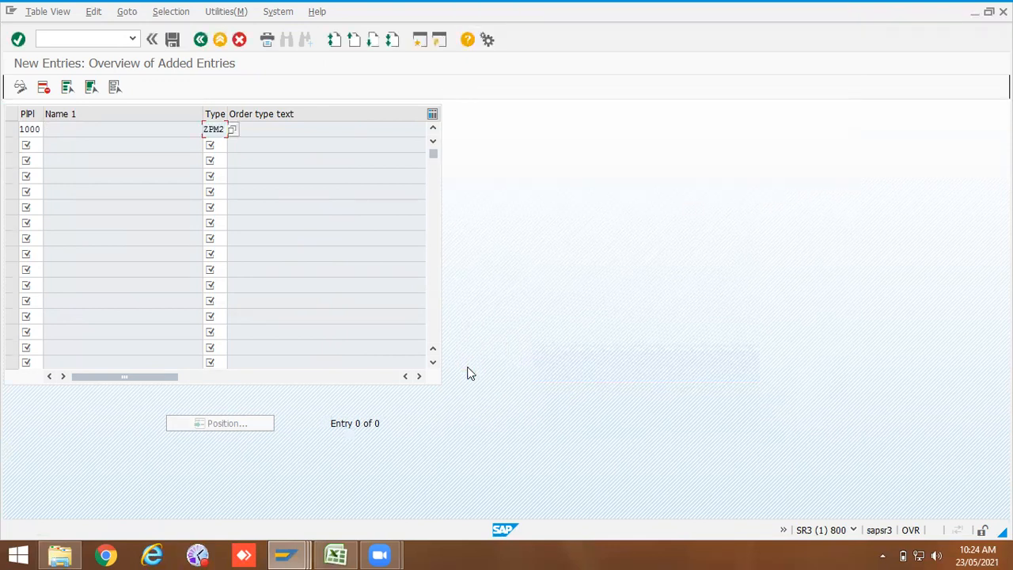
{"action": "key", "text": "Return"}
{"action": "left_click", "coordinate": [172, 39]}
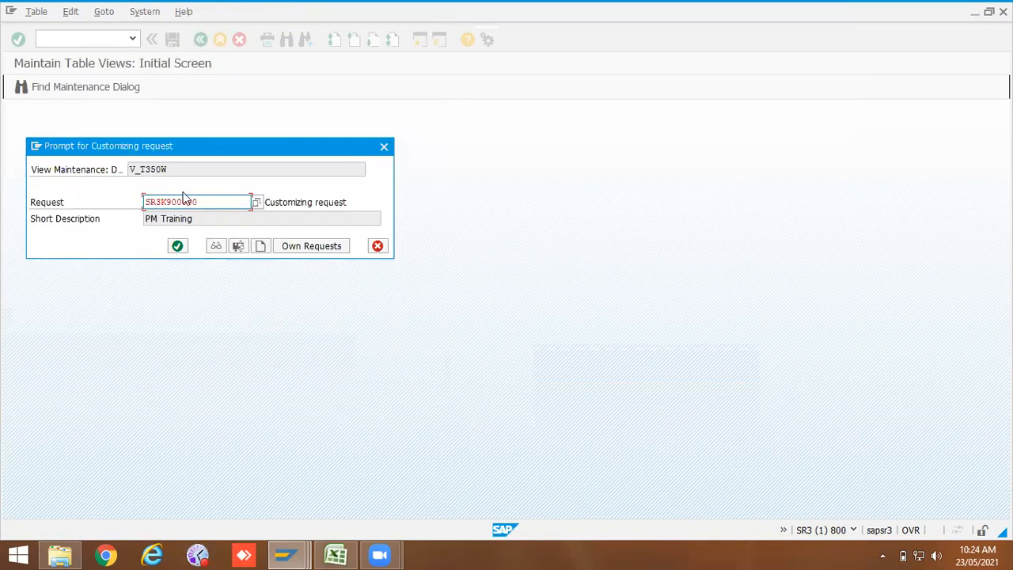
{"action": "left_click", "coordinate": [179, 243]}
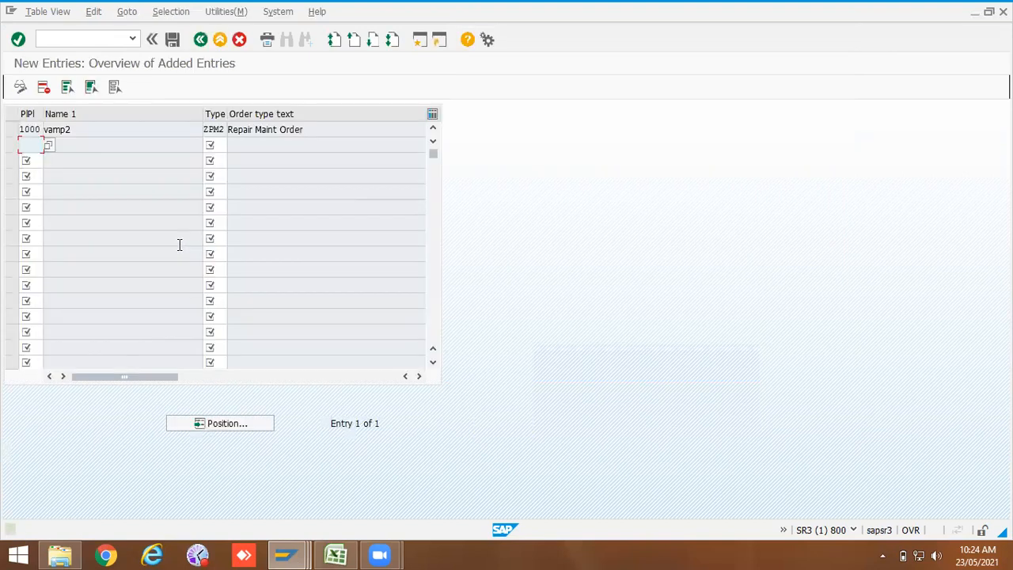
Step: Open the assignment of inspection types to maintenance/service order types
{"action": "left_click", "coordinate": [200, 40]}
{"action": "left_click", "coordinate": [200, 40]}
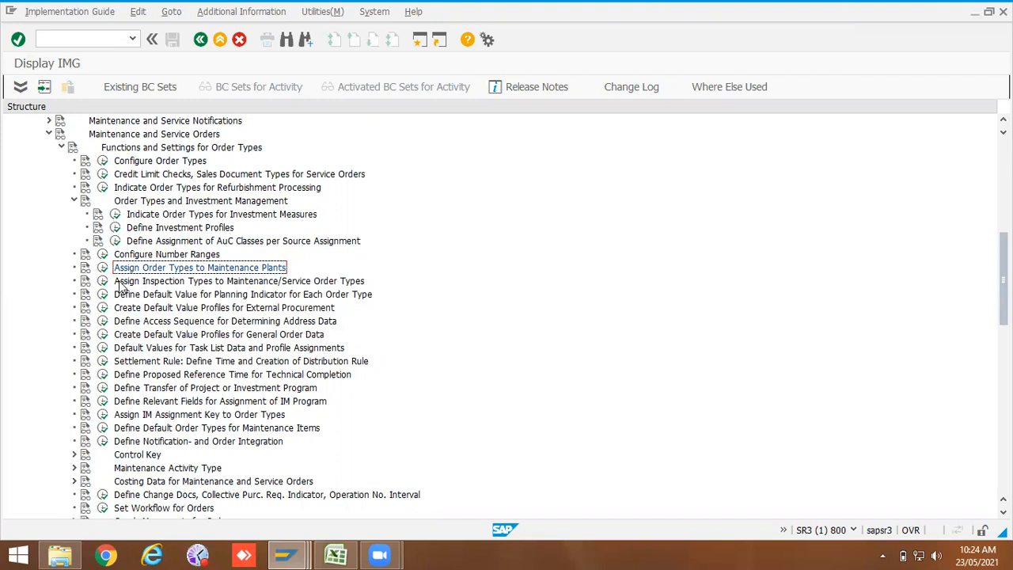
{"action": "left_click", "coordinate": [104, 281]}
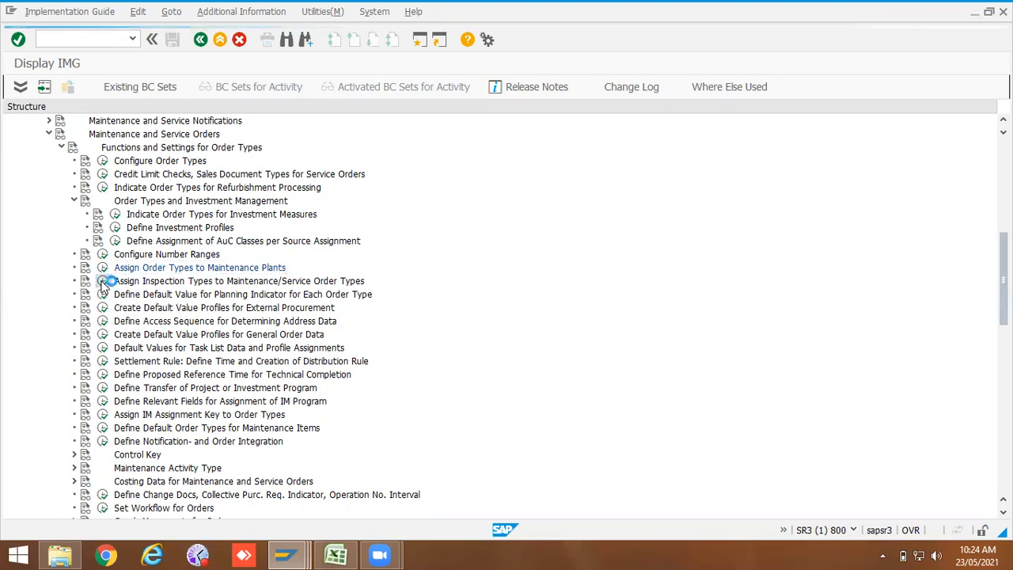
{"action": "left_click_drag", "start_coordinate": [84, 196], "coordinate": [65, 190]}
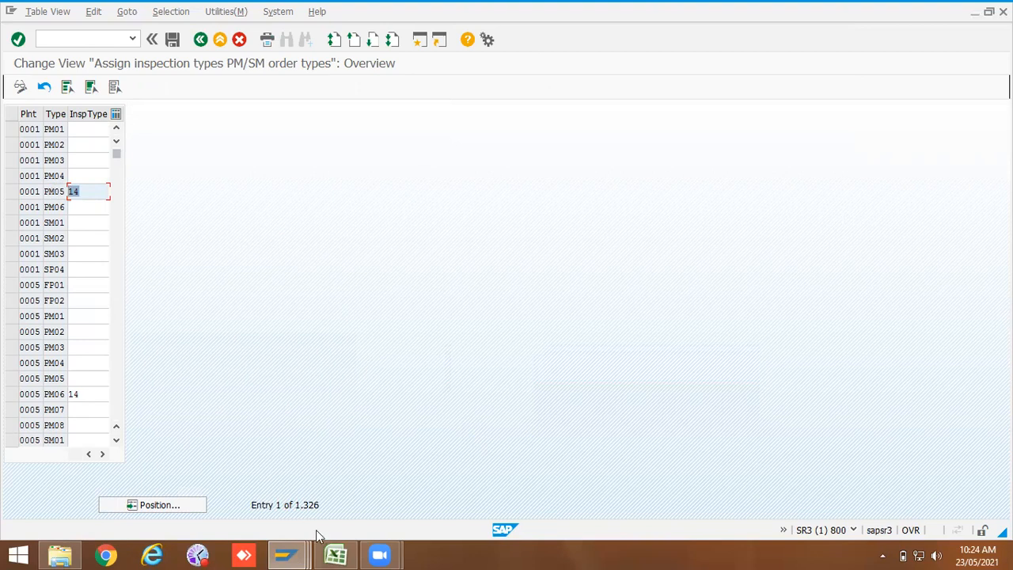
Step: Consult the Calibration sheet of the PM workbook in Excel for the calibration order type notes
{"action": "left_click", "coordinate": [335, 554]}
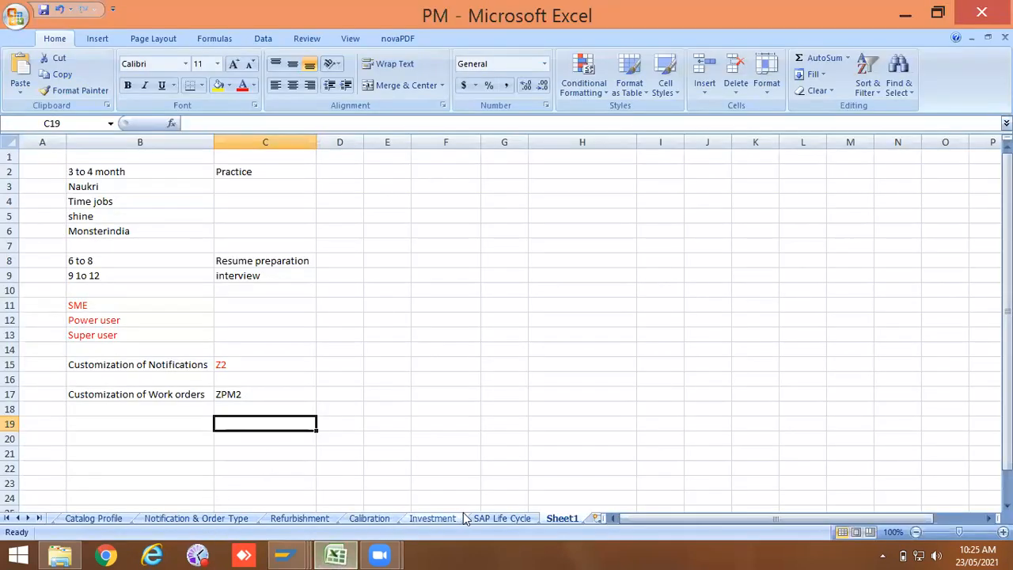
{"action": "left_click", "coordinate": [378, 518]}
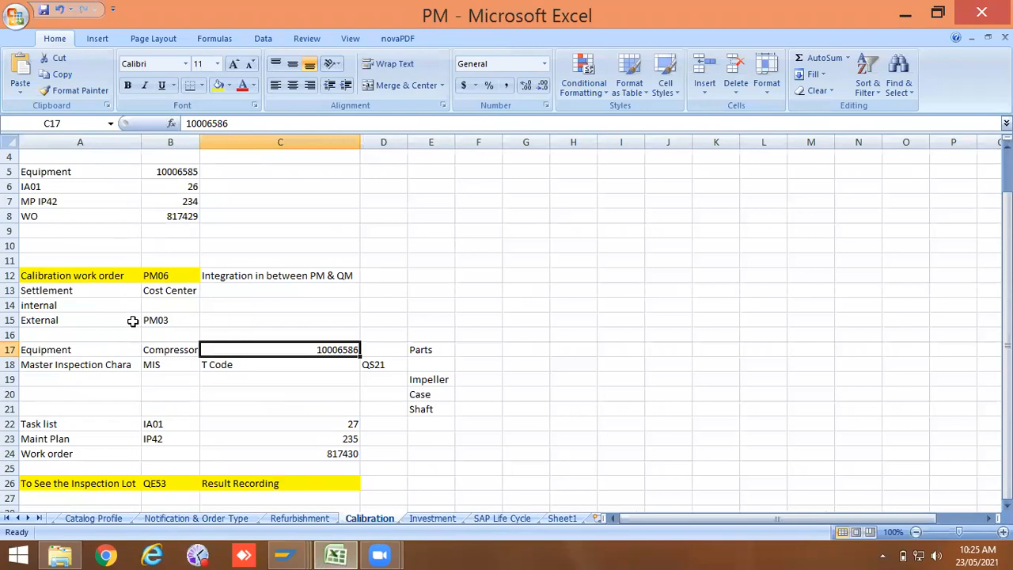
{"action": "left_click", "coordinate": [182, 278]}
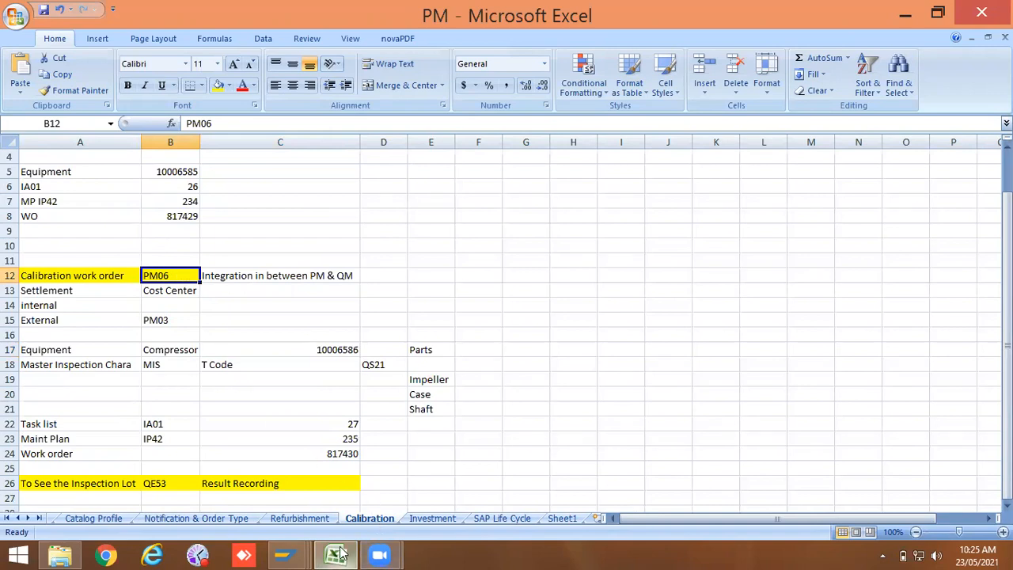
{"action": "mouse_move", "coordinate": [337, 554]}
{"action": "mouse_move", "coordinate": [306, 554]}
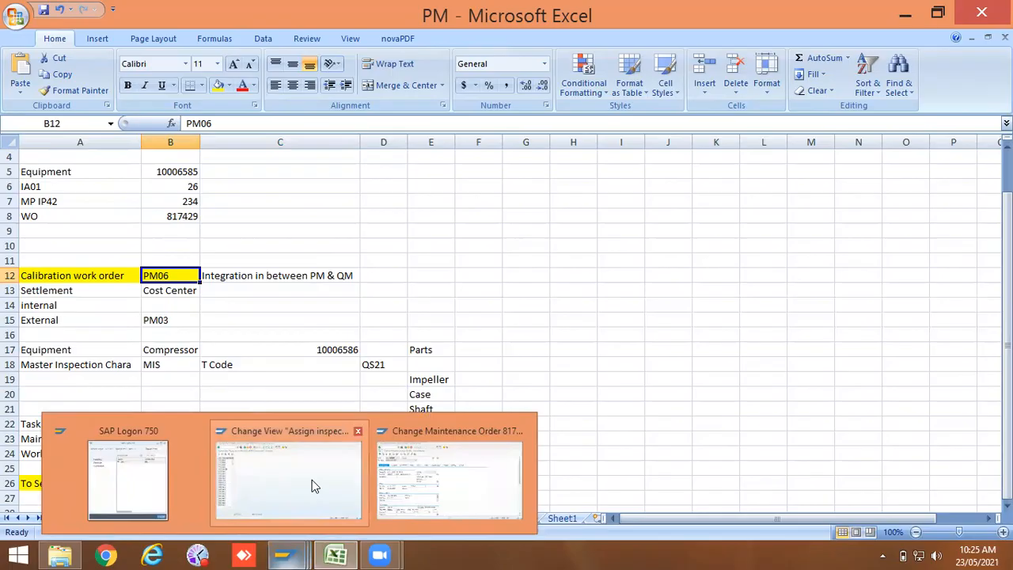
{"action": "left_click", "coordinate": [398, 467]}
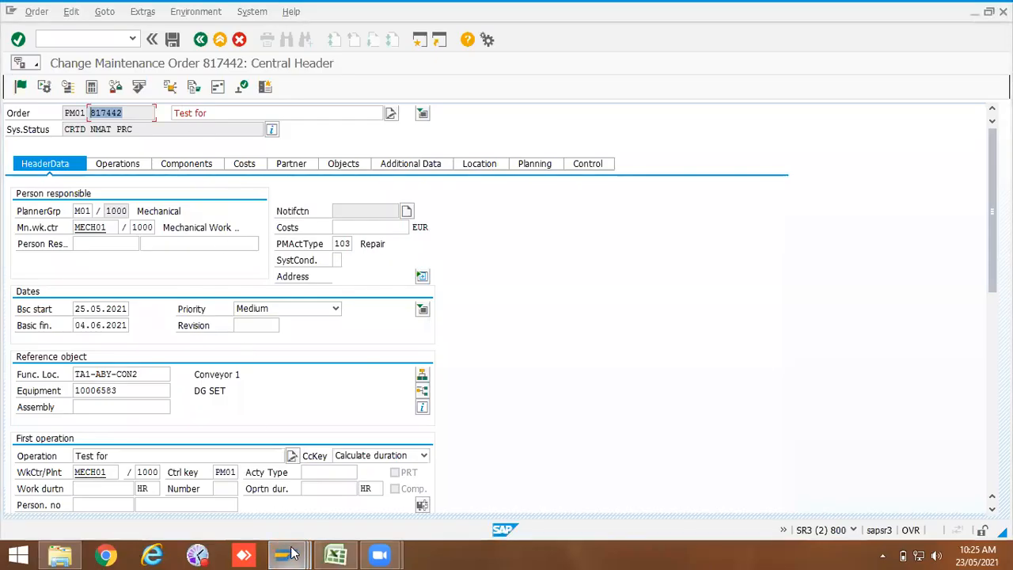
{"action": "mouse_move", "coordinate": [287, 541]}
{"action": "left_click", "coordinate": [289, 475]}
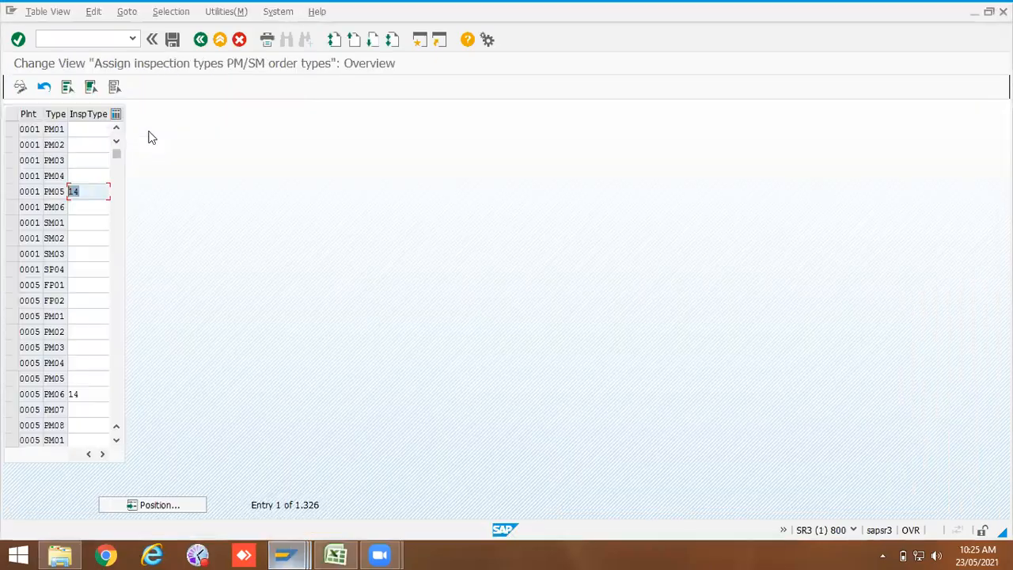
Step: Position the inspection type list on plant 1000 and examine the inspection types of its order types
{"action": "left_click", "coordinate": [90, 205]}
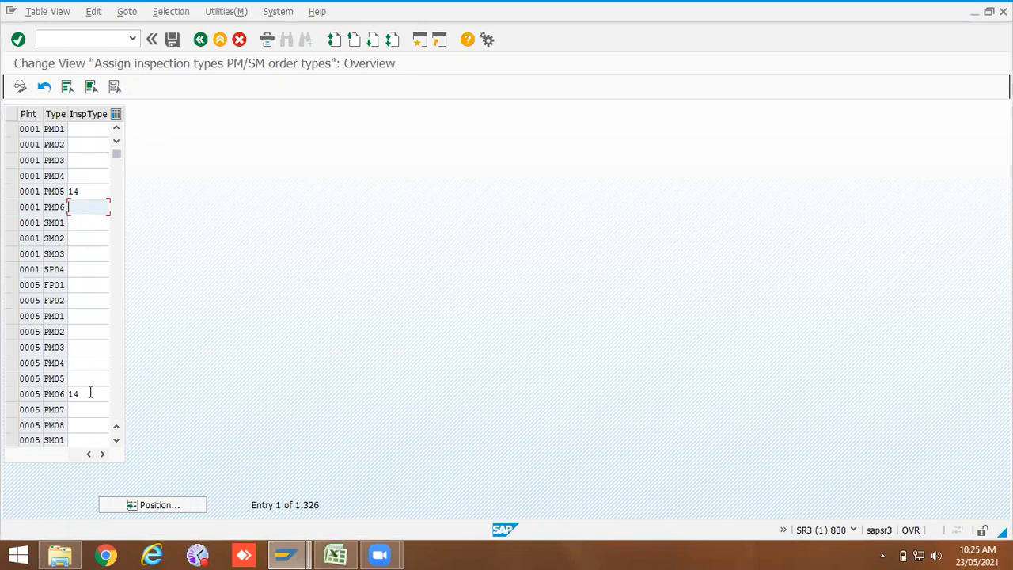
{"action": "left_click", "coordinate": [151, 505]}
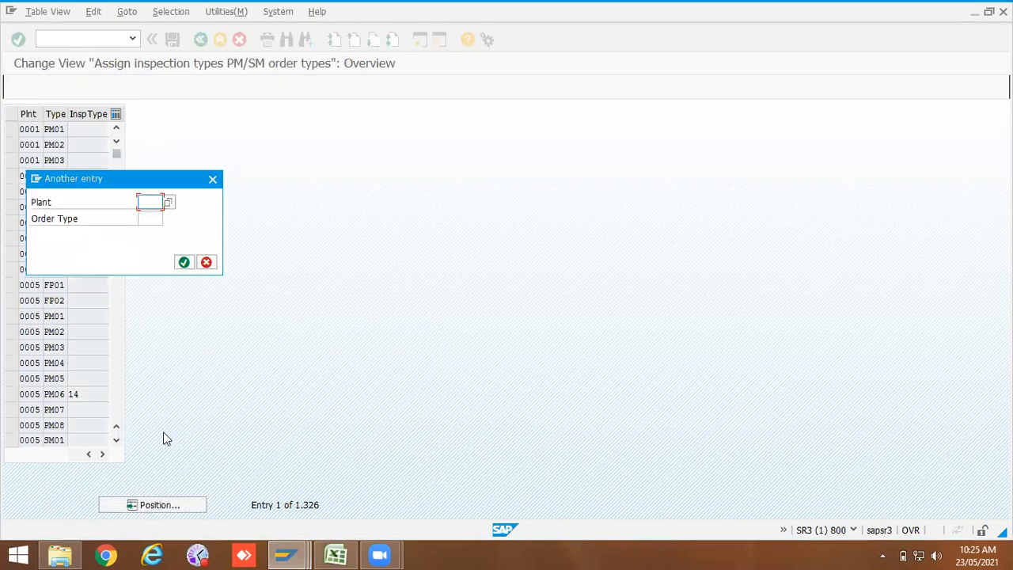
{"action": "left_click", "coordinate": [148, 202]}
{"action": "left_click", "coordinate": [148, 216]}
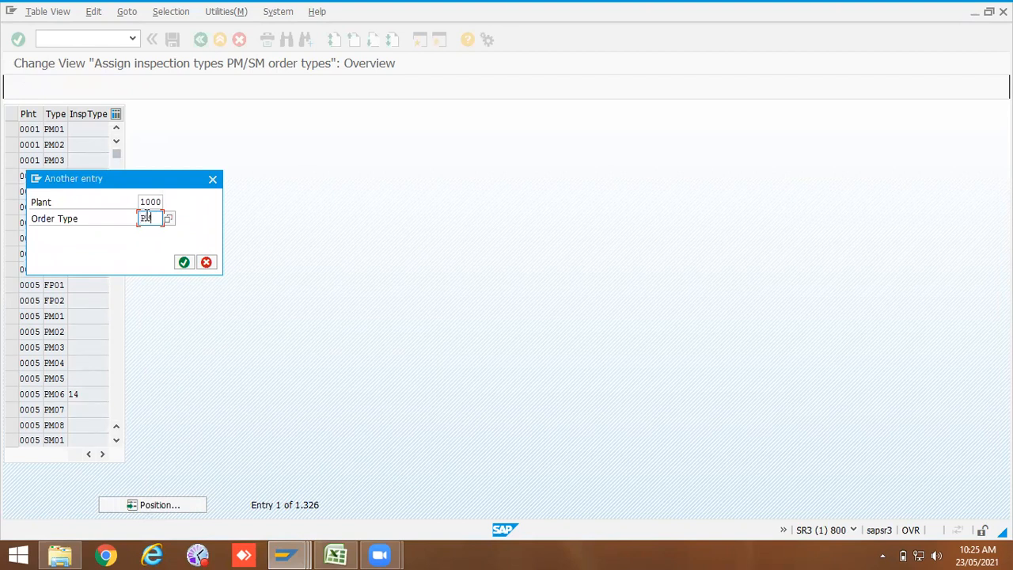
{"action": "key", "text": "Return"}
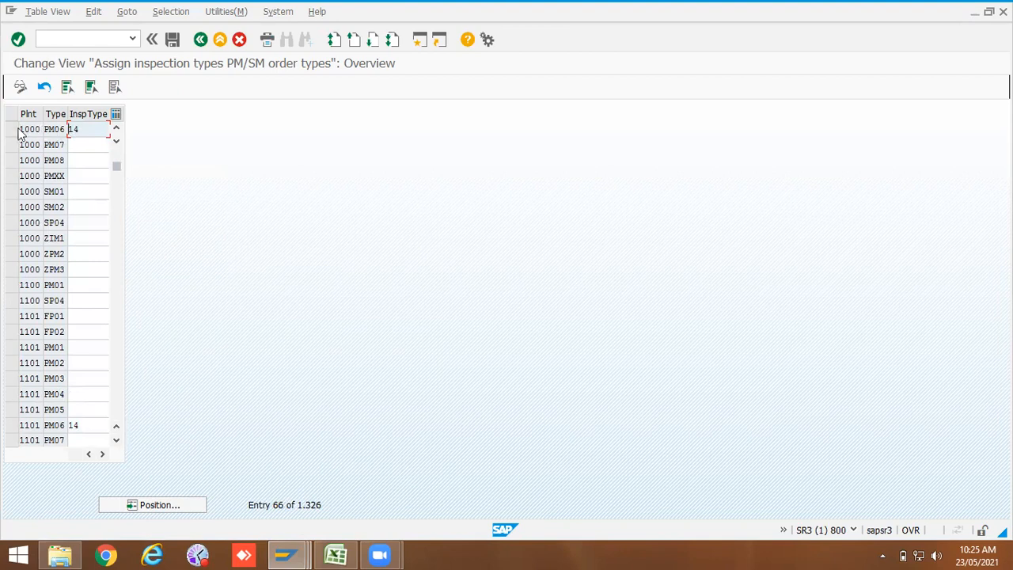
{"action": "double_click", "coordinate": [27, 130]}
{"action": "left_click", "coordinate": [77, 129]}
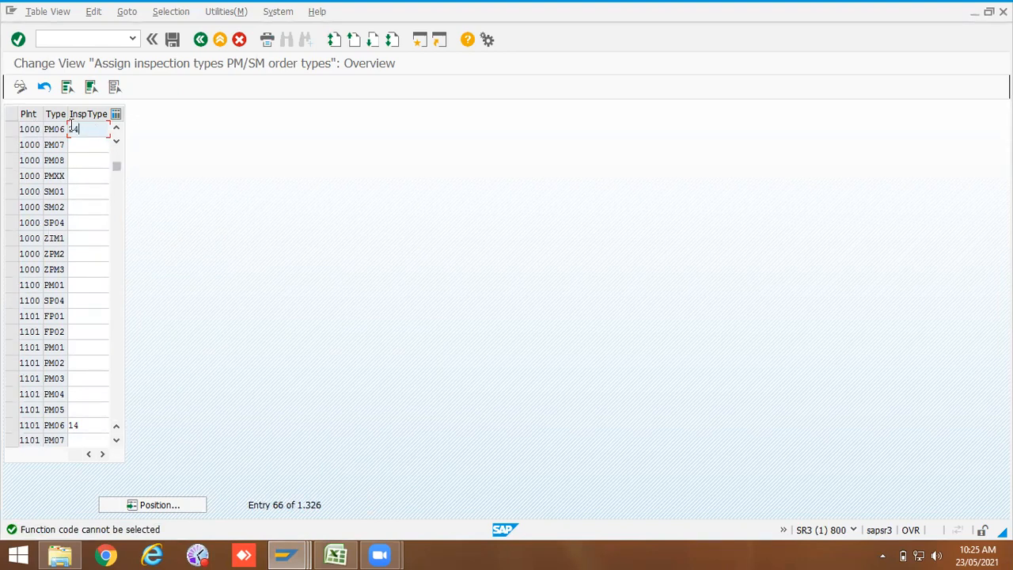
{"action": "left_click_drag", "start_coordinate": [87, 133], "coordinate": [66, 130]}
{"action": "left_click", "coordinate": [96, 131]}
{"action": "left_click_drag", "start_coordinate": [96, 131], "coordinate": [61, 128]}
{"action": "left_click", "coordinate": [87, 254]}
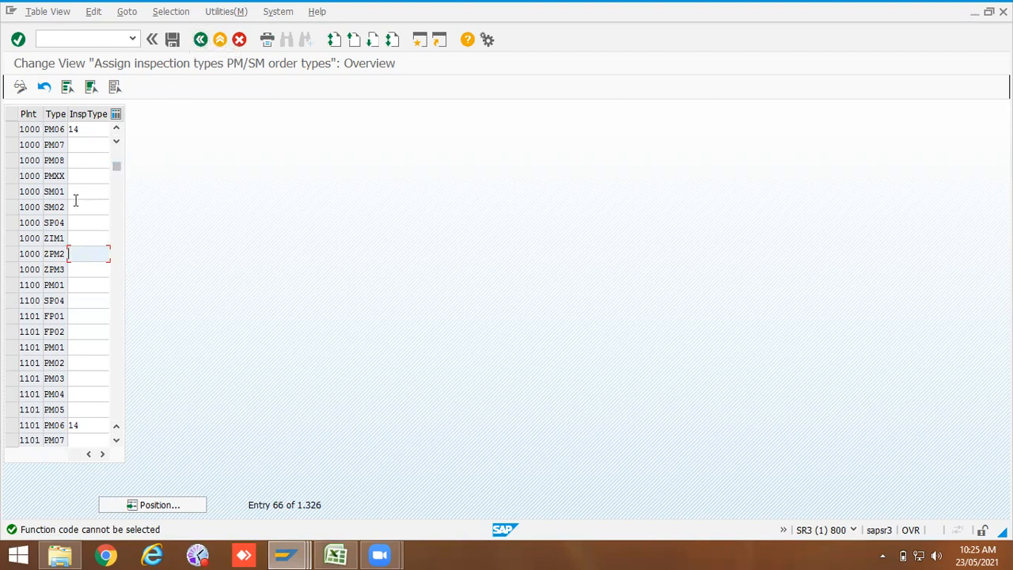
Step: Enter inspection type 14 for order type PM03 at plant 0006 and leave the view without saving
{"action": "left_click", "coordinate": [116, 156]}
{"action": "left_click", "coordinate": [117, 159]}
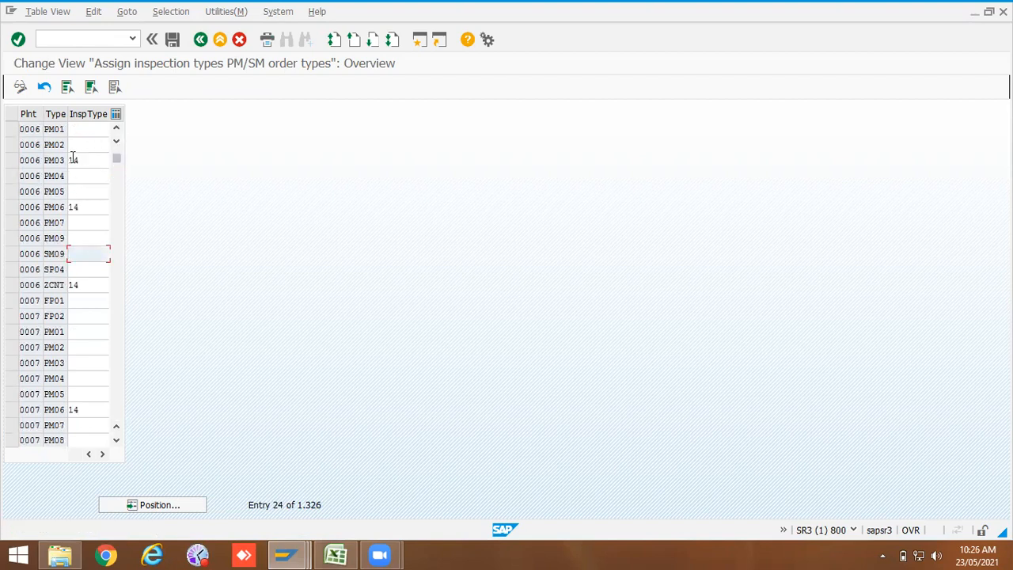
{"action": "left_click_drag", "start_coordinate": [22, 160], "coordinate": [59, 160]}
{"action": "left_click", "coordinate": [64, 161]}
{"action": "left_click", "coordinate": [82, 159]}
{"action": "type", "text": "14"}
{"action": "left_click", "coordinate": [200, 40]}
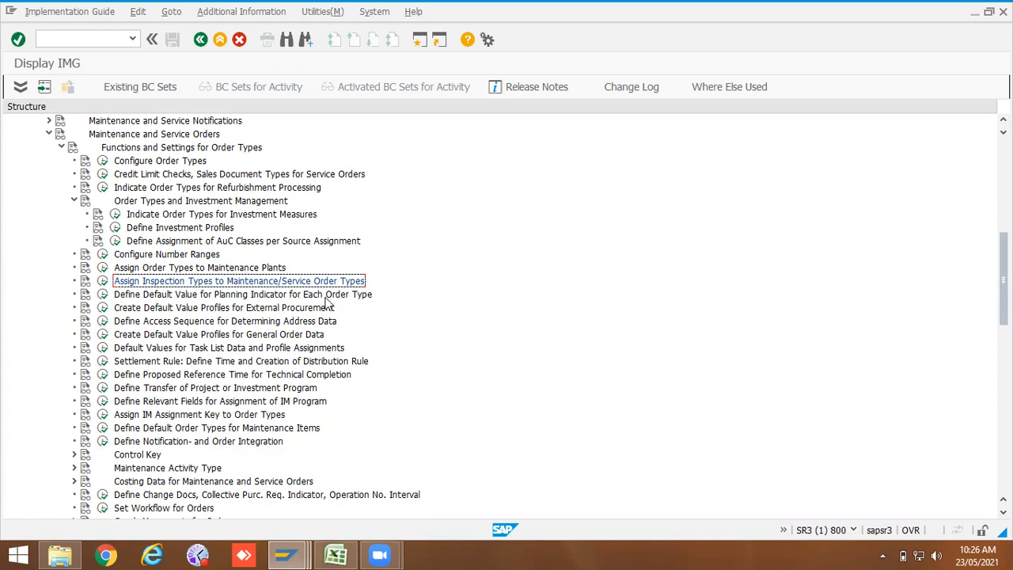
Step: Set the default planning indicator for order type ZPM2 to Planned order and save it to the customizing request
{"action": "left_click", "coordinate": [101, 295]}
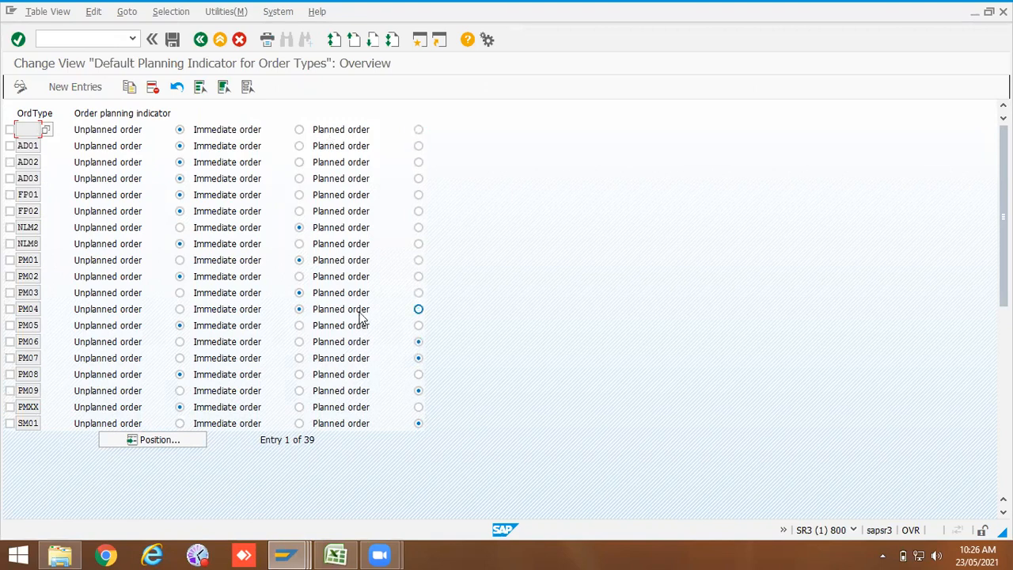
{"action": "left_click", "coordinate": [189, 441]}
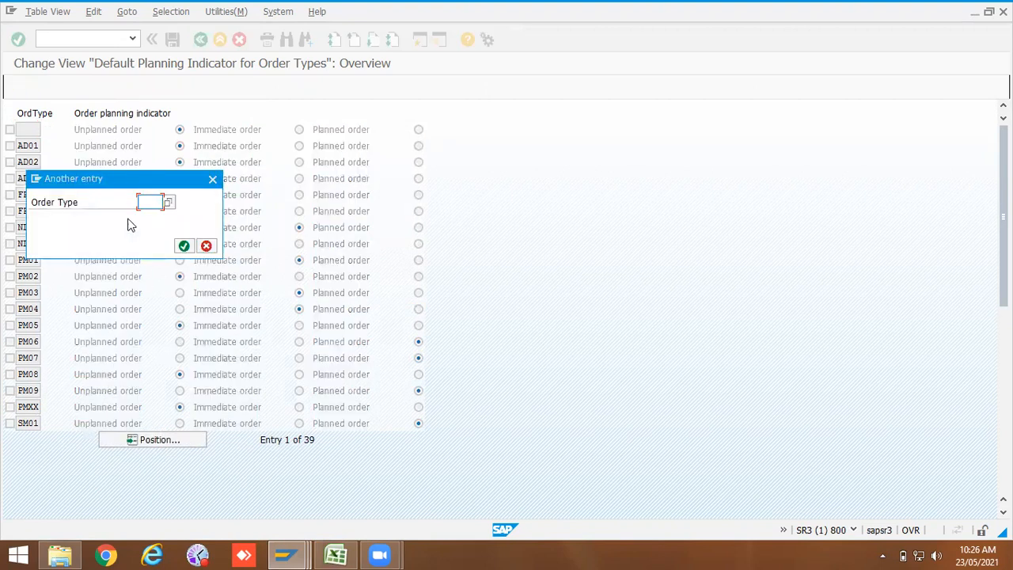
{"action": "type", "text": "zpm2"}
{"action": "key", "text": "Return"}
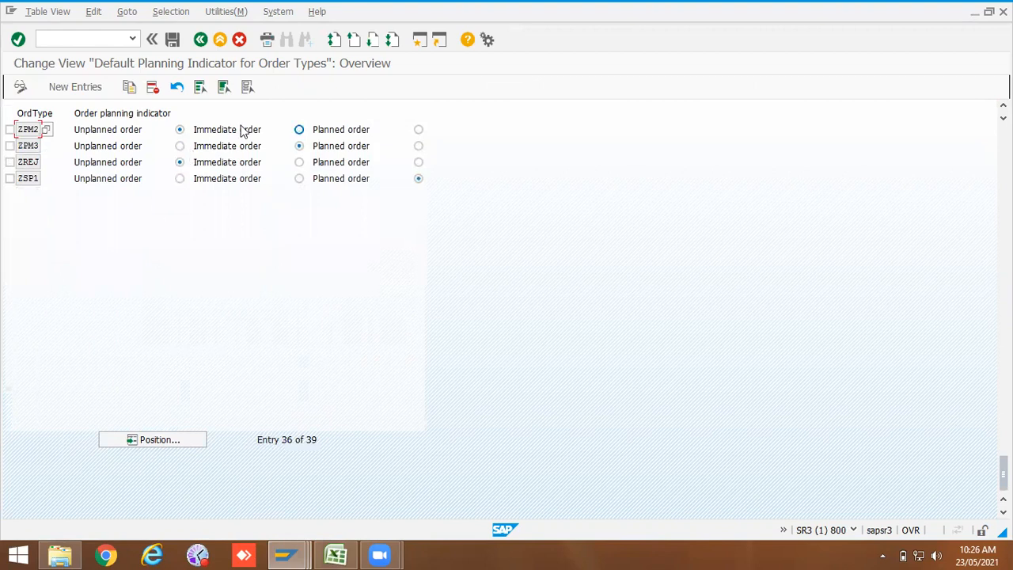
{"action": "left_click", "coordinate": [300, 130]}
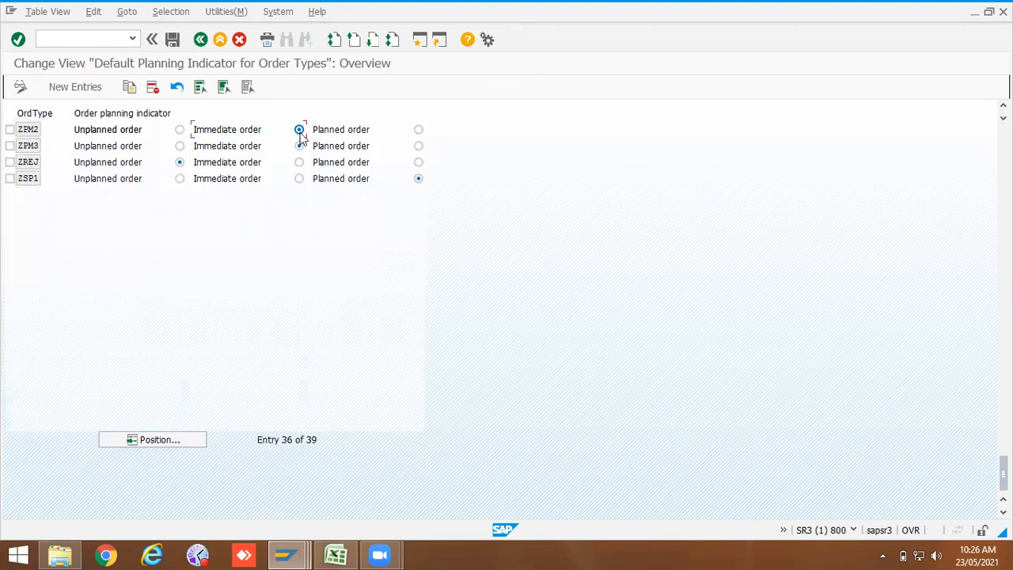
{"action": "left_click", "coordinate": [171, 40]}
{"action": "left_click", "coordinate": [177, 245]}
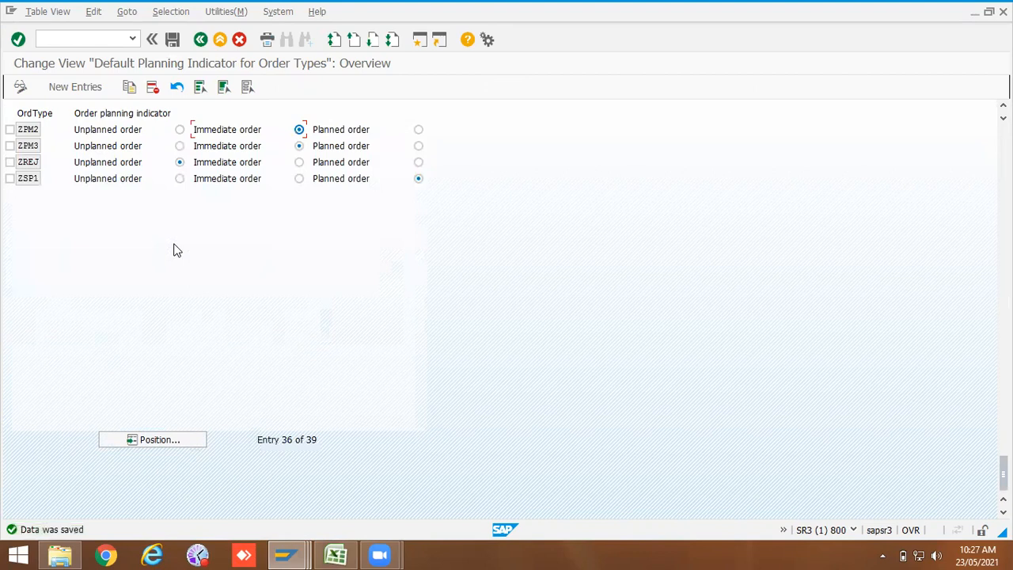
Step: Return to the IMG and open the settlement rule time and distribution rule activity for order types
{"action": "left_click", "coordinate": [201, 40]}
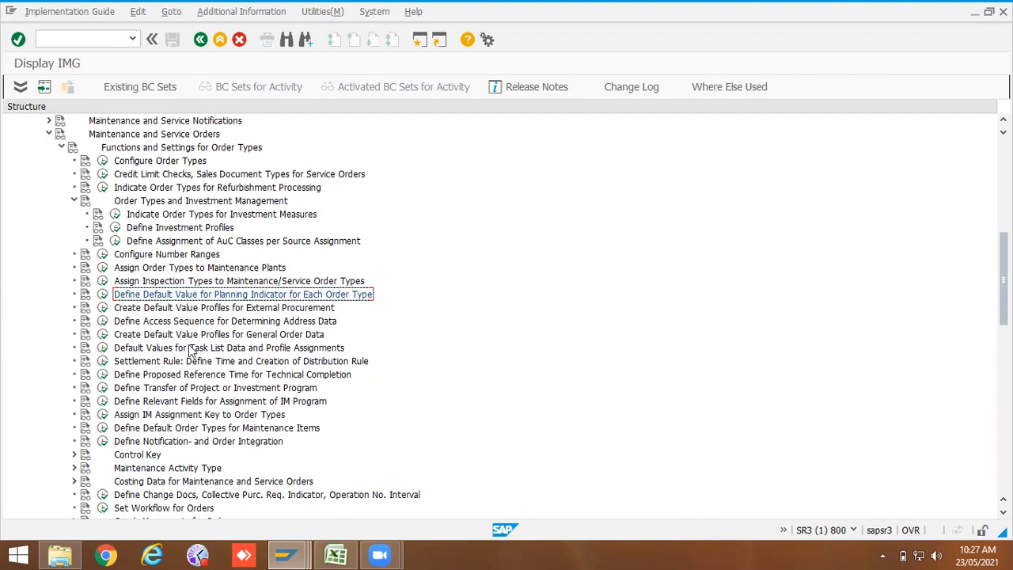
{"action": "left_click", "coordinate": [103, 363]}
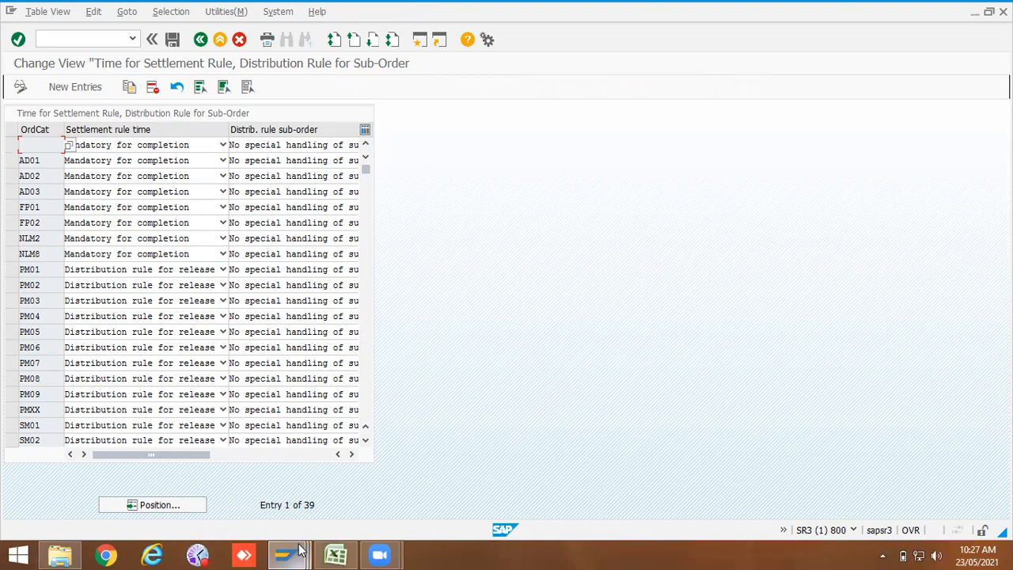
Step: Switch to the maintenance order session and try to release the order
{"action": "mouse_move", "coordinate": [307, 554]}
{"action": "left_click", "coordinate": [461, 497]}
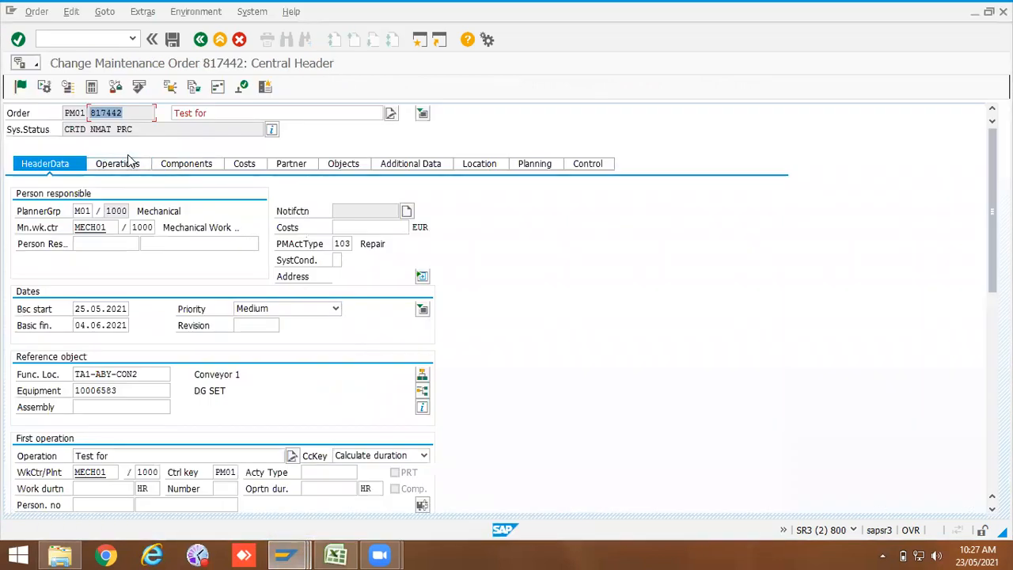
{"action": "left_click", "coordinate": [21, 86]}
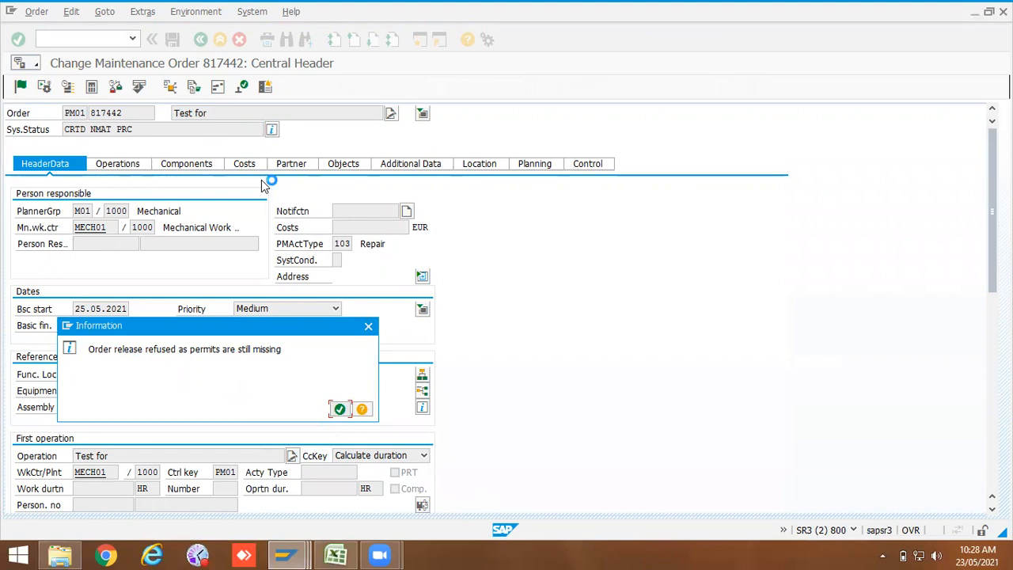
{"action": "left_click", "coordinate": [368, 327]}
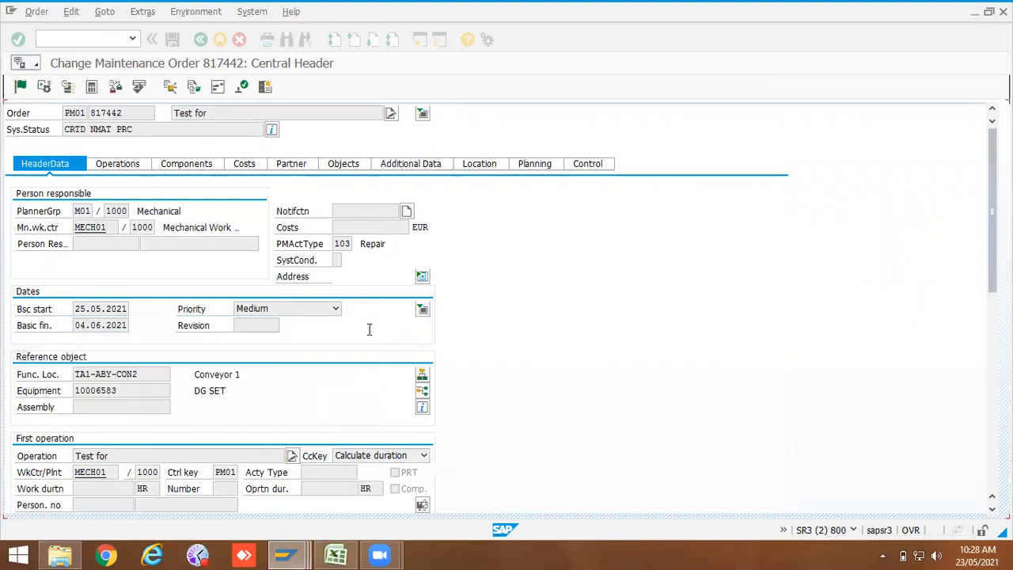
Step: Issue the Hot Work permit for the order, then release and save the maintenance order
{"action": "left_click", "coordinate": [242, 87]}
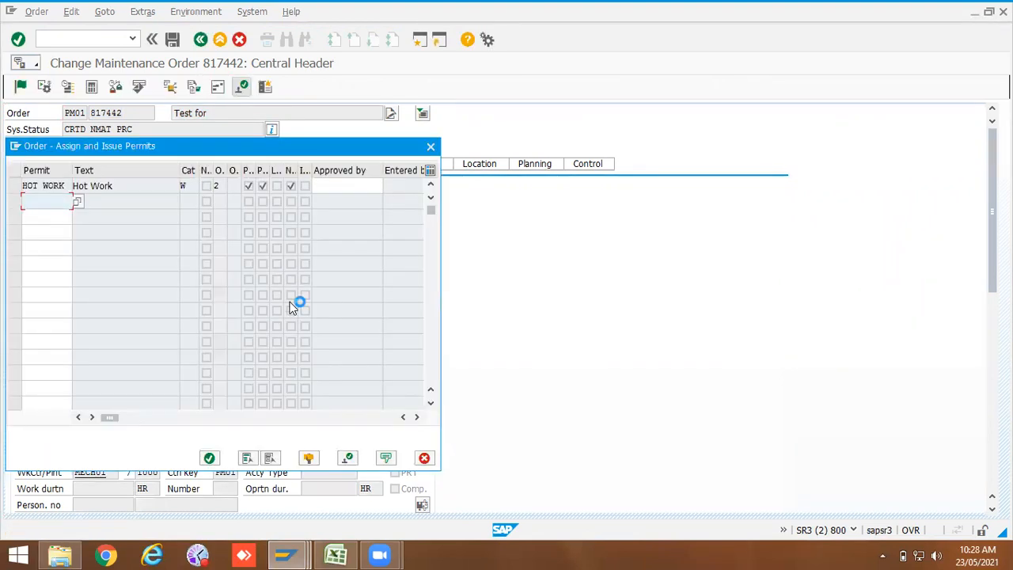
{"action": "left_click", "coordinate": [30, 187]}
{"action": "left_click", "coordinate": [210, 459]}
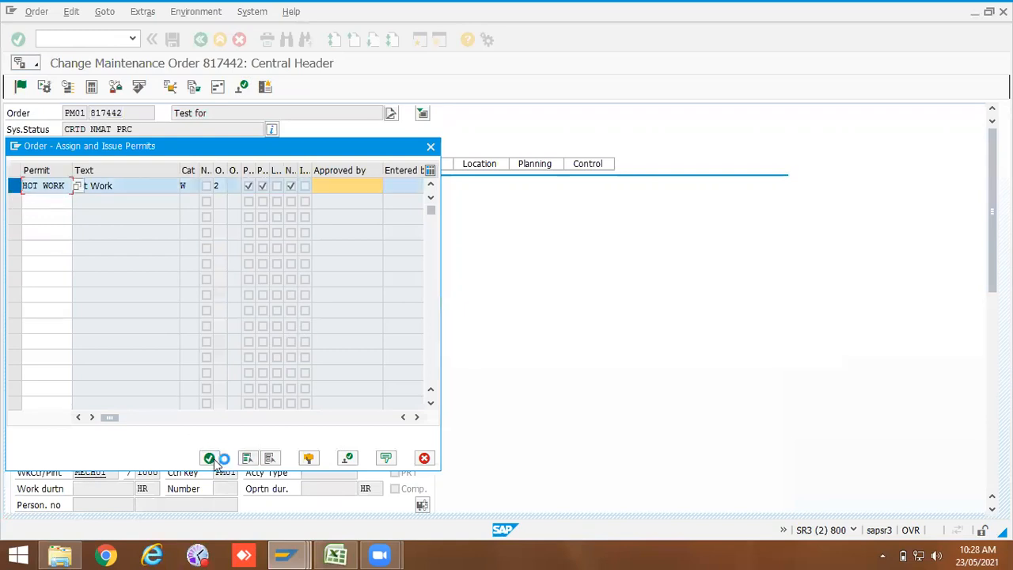
{"action": "left_click", "coordinate": [348, 459]}
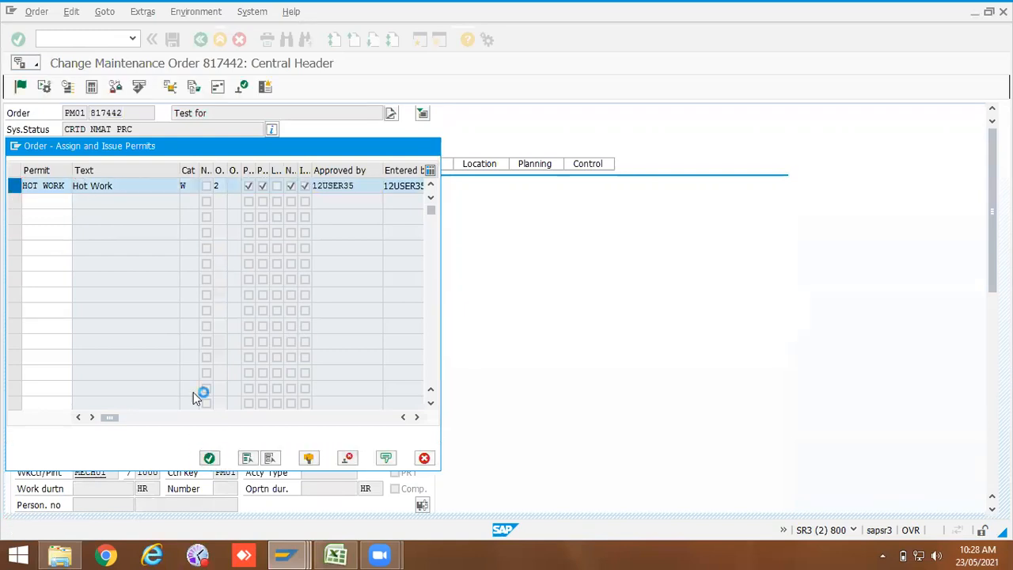
{"action": "left_click", "coordinate": [21, 87]}
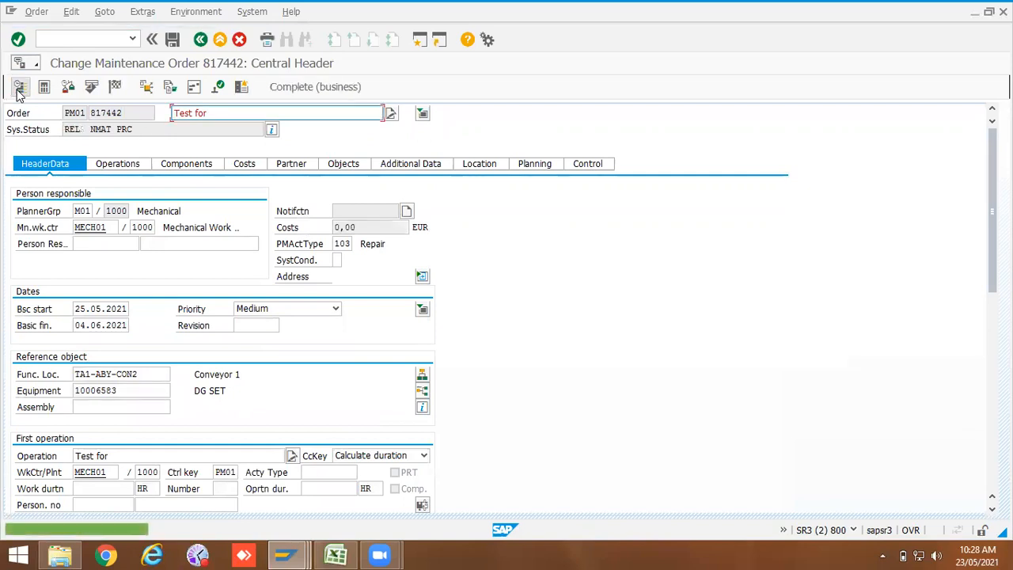
{"action": "left_click", "coordinate": [172, 39]}
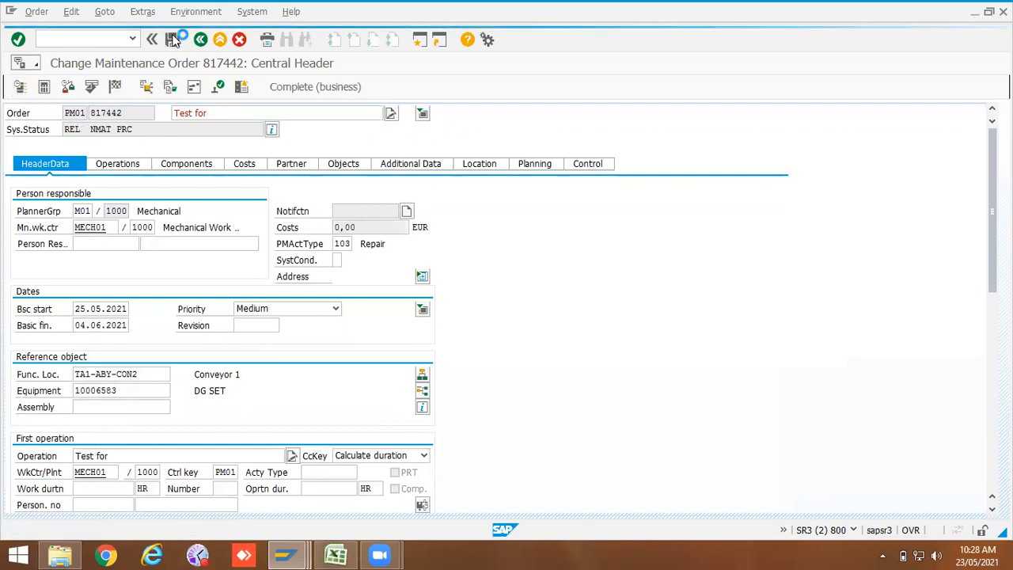
Step: Reopen the order with transaction IW32 and open its settlement rule
{"action": "left_click", "coordinate": [95, 39]}
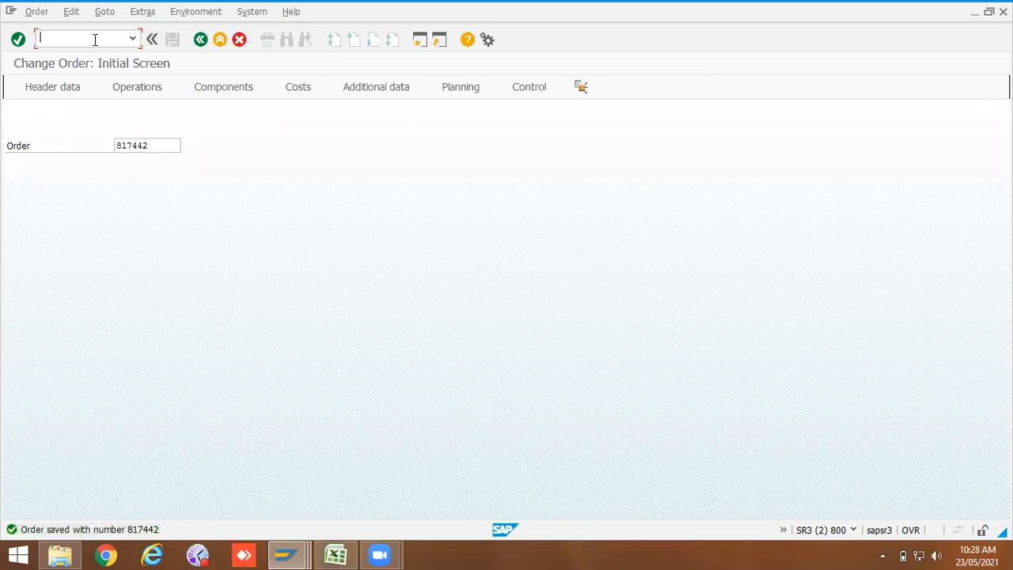
{"action": "type", "text": "/NIW32"}
{"action": "key", "text": "Return"}
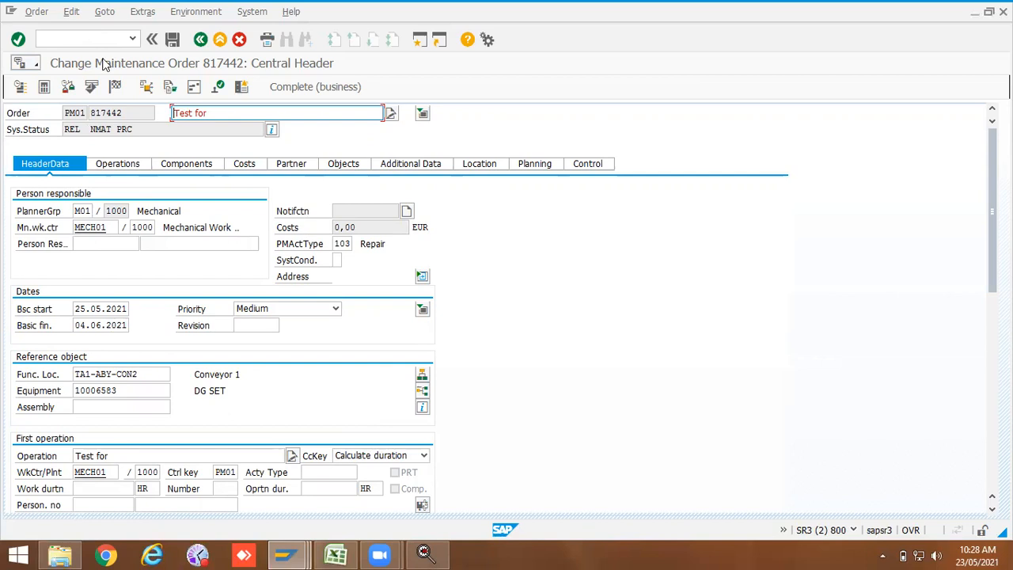
{"action": "left_click", "coordinate": [115, 86]}
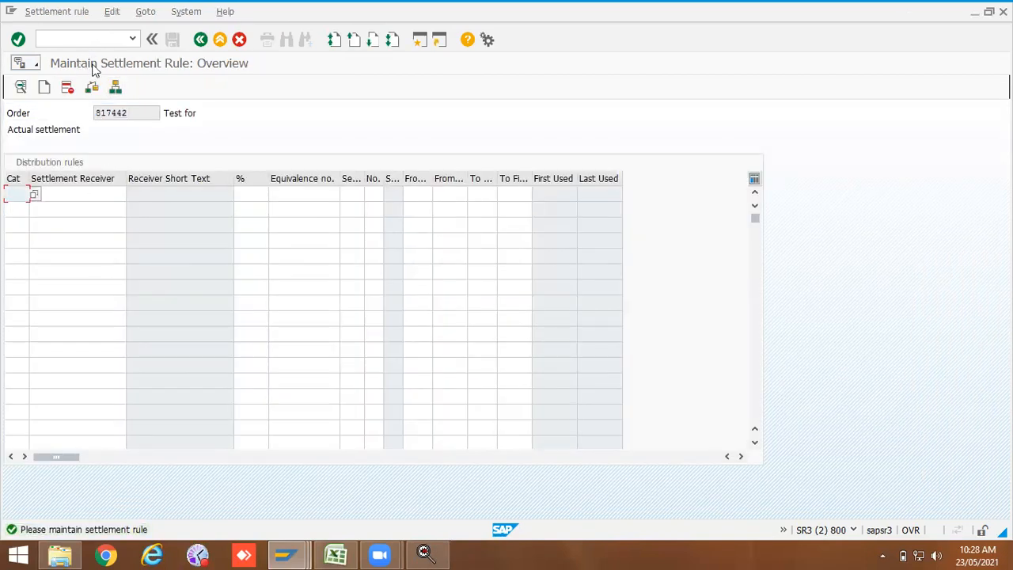
Step: Return to the settlement rule customizing view and scroll across its columns
{"action": "left_click", "coordinate": [286, 554]}
{"action": "left_click", "coordinate": [328, 488]}
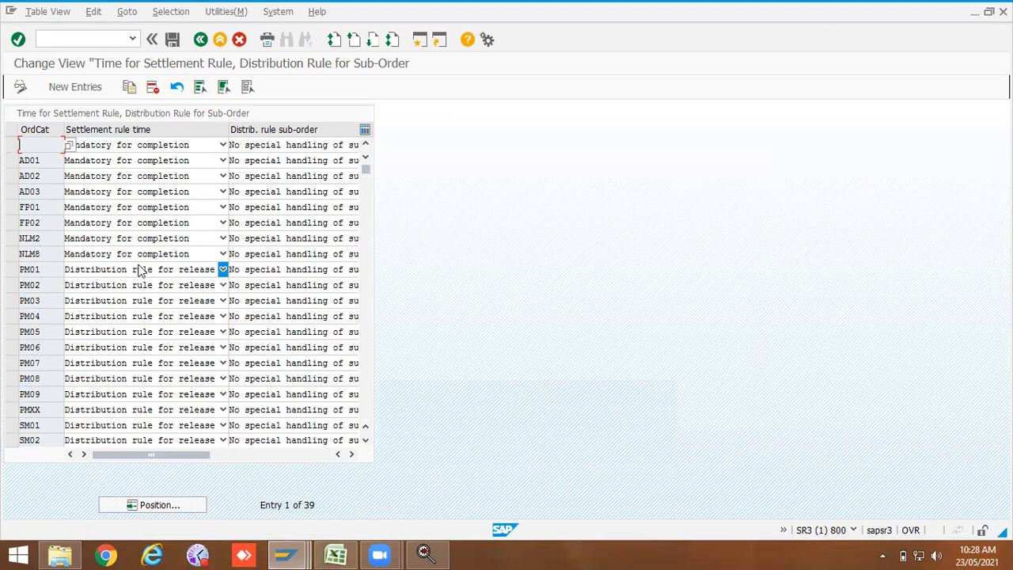
{"action": "double_click", "coordinate": [34, 270]}
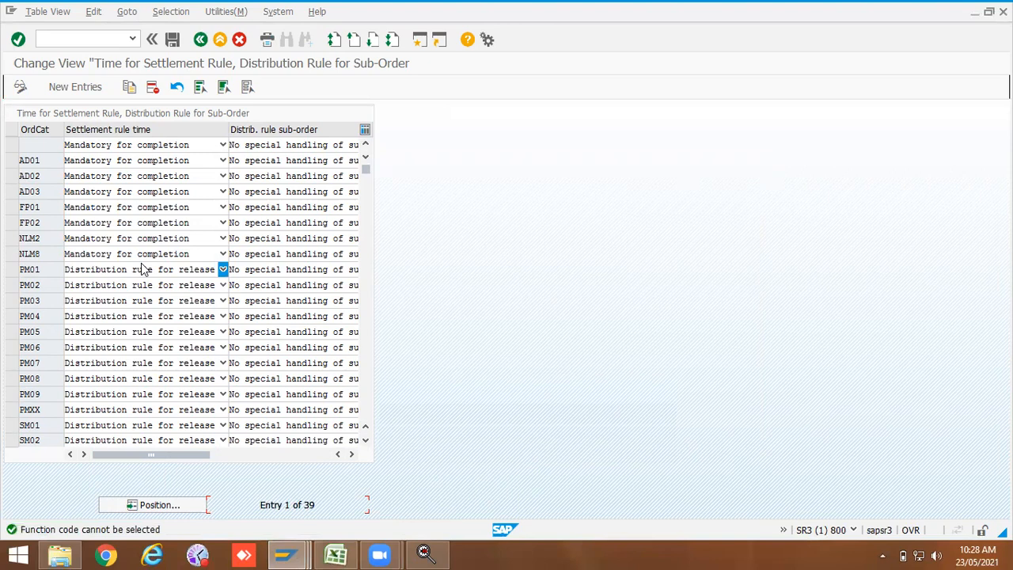
{"action": "left_click", "coordinate": [351, 456]}
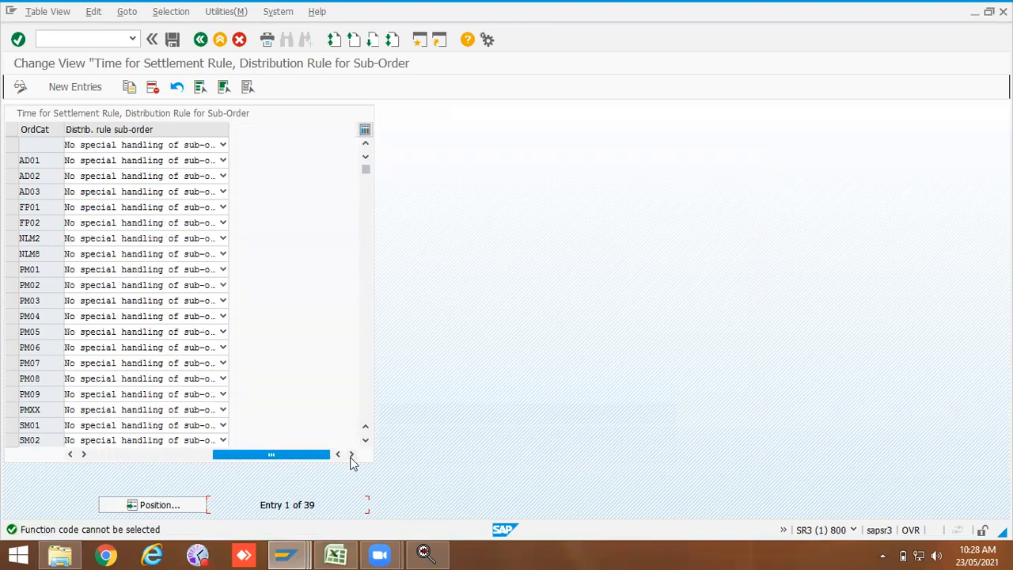
{"action": "left_click_drag", "start_coordinate": [273, 454], "coordinate": [132, 458]}
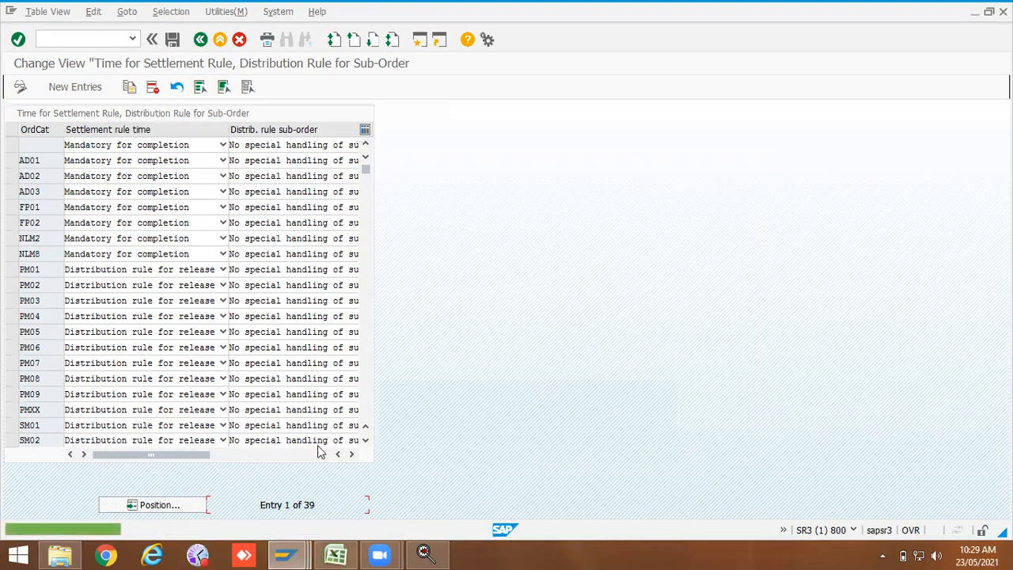
Step: Position the list on ZPM2 and set its settlement rule time to Distribution rule for release
{"action": "left_click", "coordinate": [159, 505]}
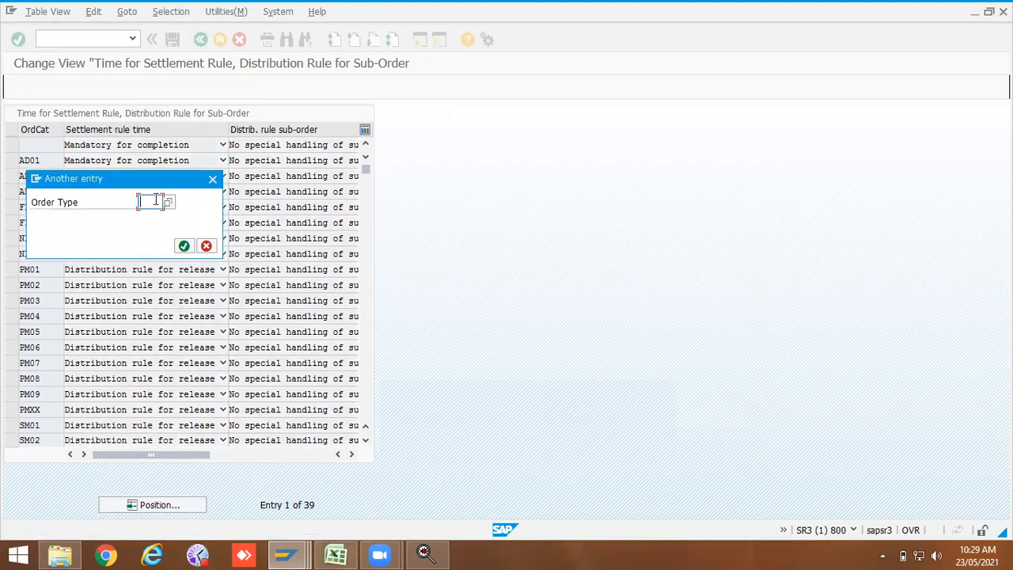
{"action": "type", "text": "ZPM2"}
{"action": "key", "text": "Return"}
{"action": "key", "text": "Return"}
{"action": "left_click", "coordinate": [115, 146]}
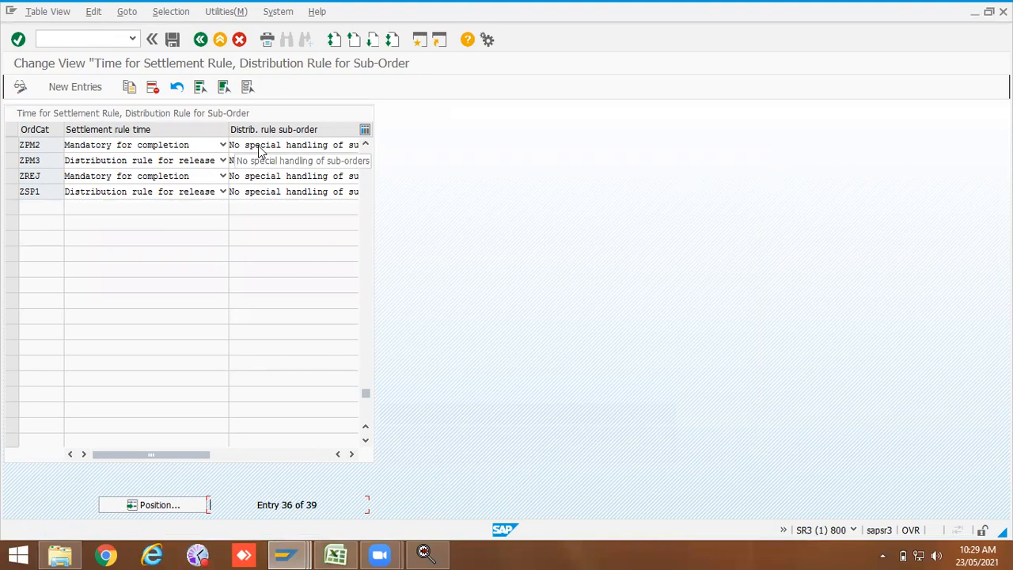
{"action": "left_click", "coordinate": [222, 146]}
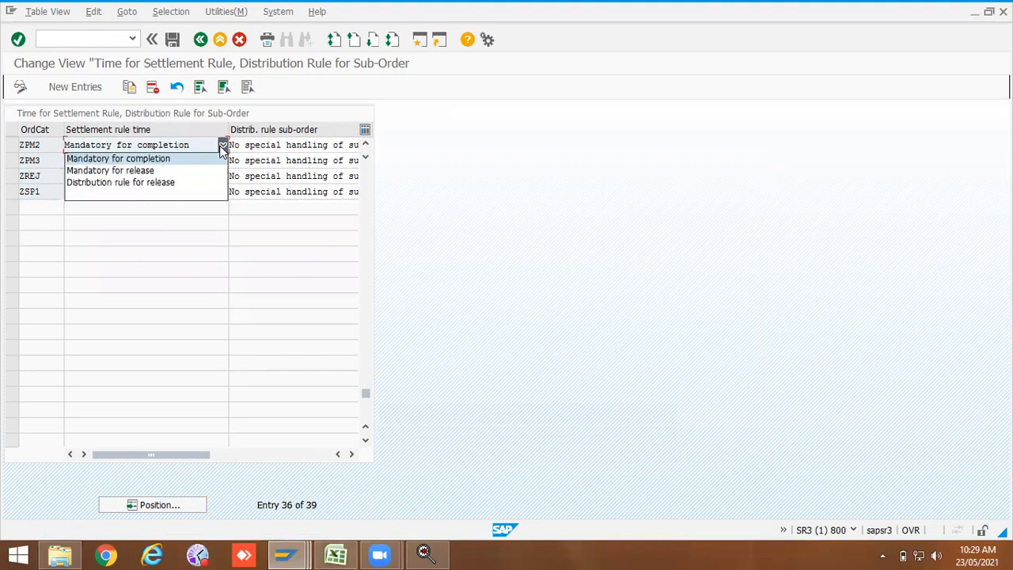
{"action": "left_click", "coordinate": [160, 183]}
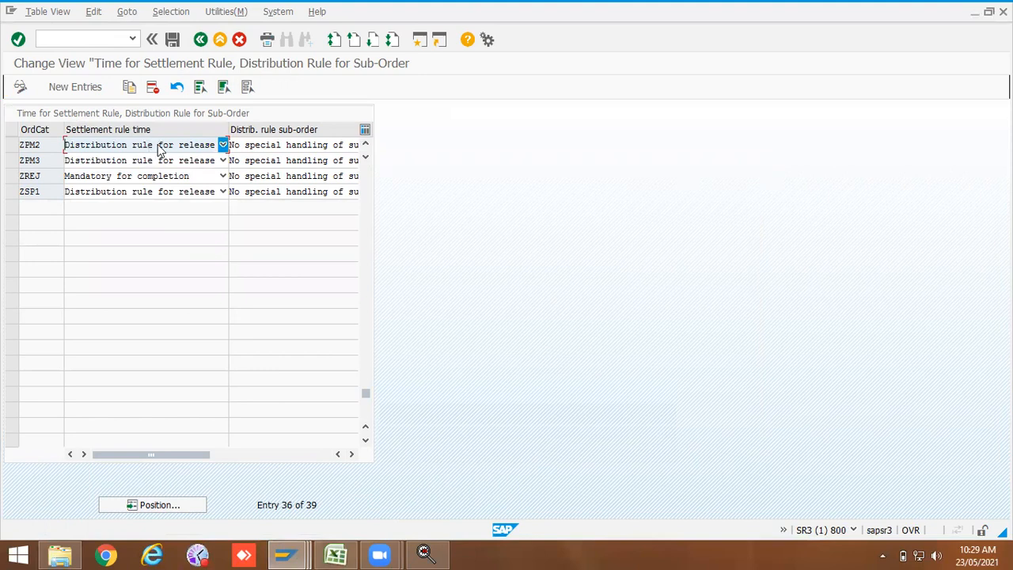
Step: Save the change to the customizing request and return to the IMG
{"action": "left_click", "coordinate": [172, 40]}
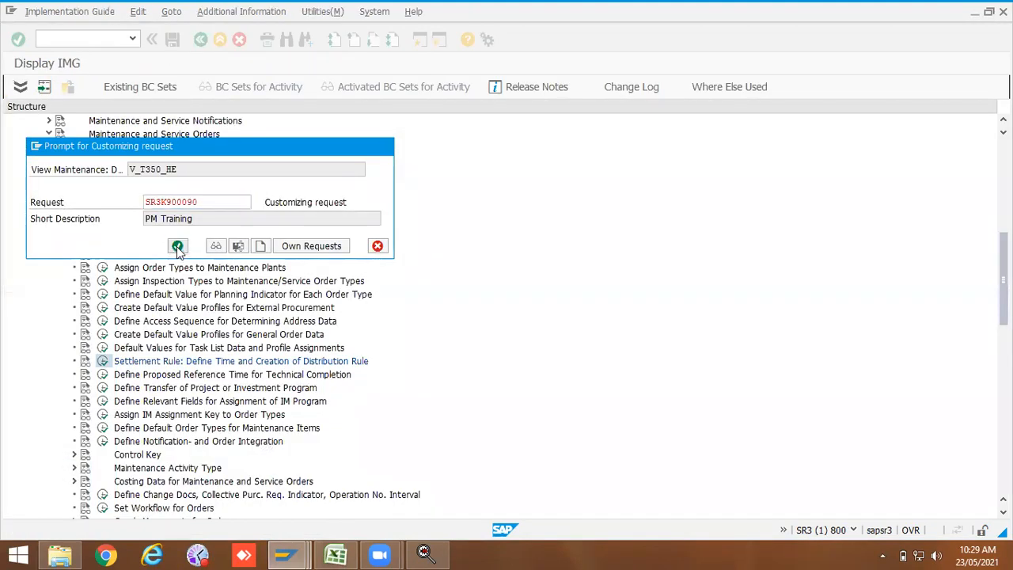
{"action": "left_click", "coordinate": [177, 246]}
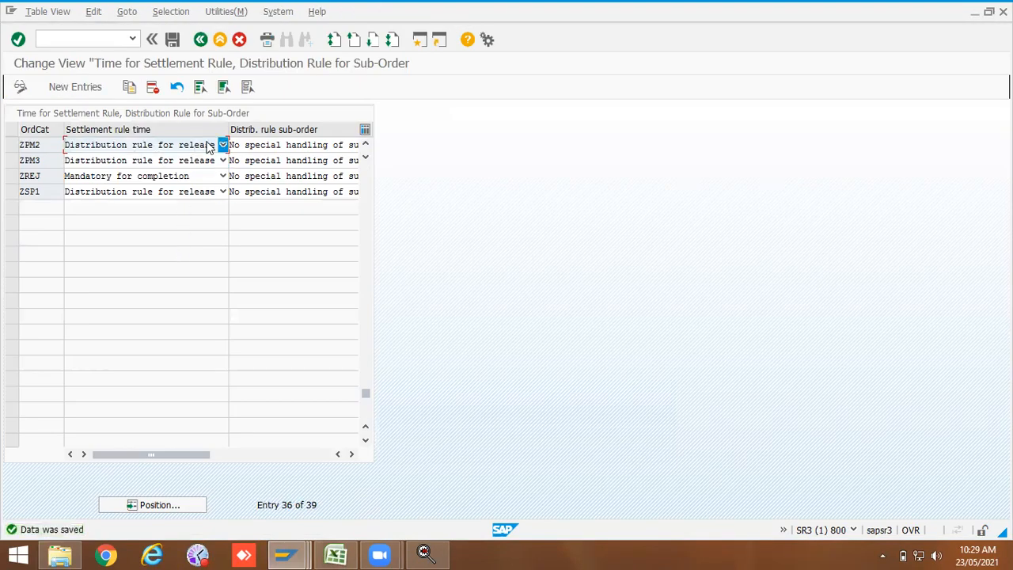
{"action": "left_click", "coordinate": [200, 39]}
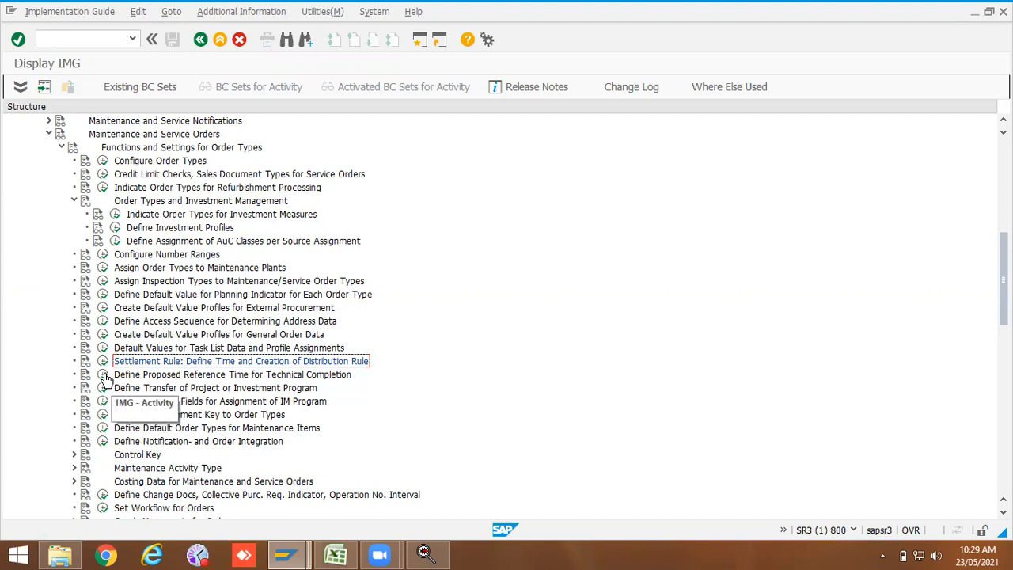
Step: Open the proposed reference time for technical completion view and review the following order type activities in the IMG
{"action": "left_click", "coordinate": [103, 376]}
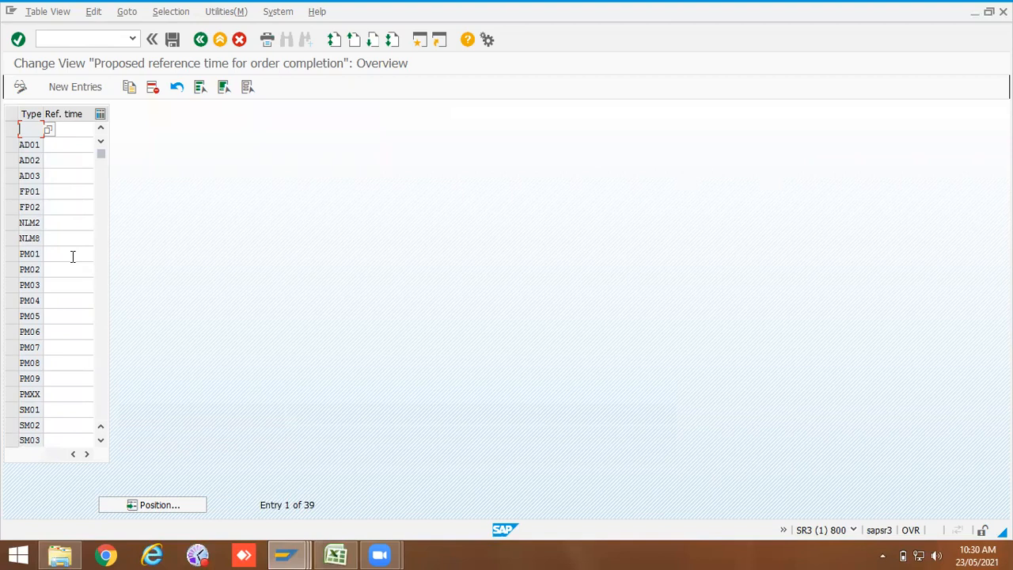
{"action": "left_click", "coordinate": [200, 39]}
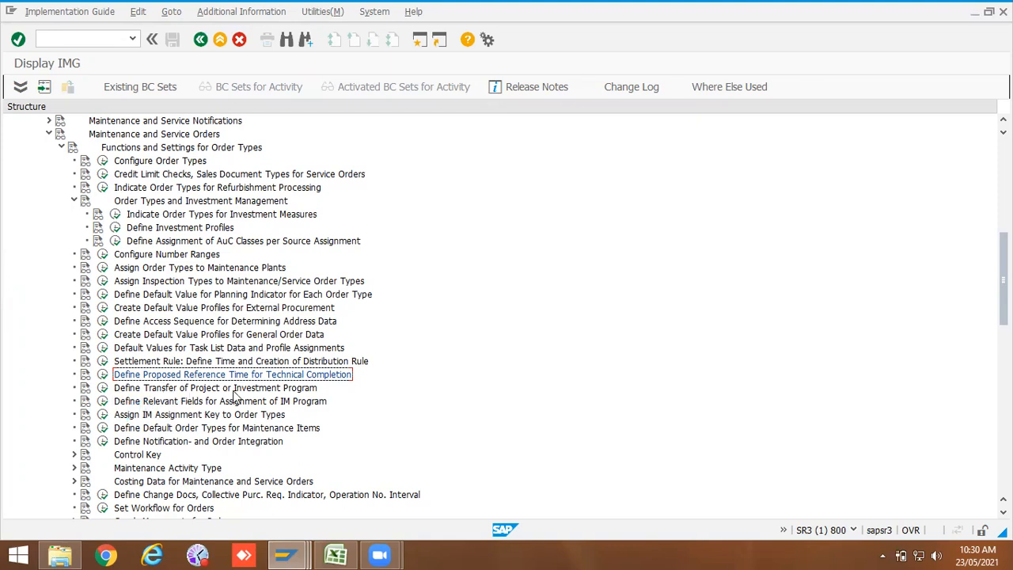
{"action": "left_click", "coordinate": [290, 389]}
{"action": "left_click", "coordinate": [289, 402]}
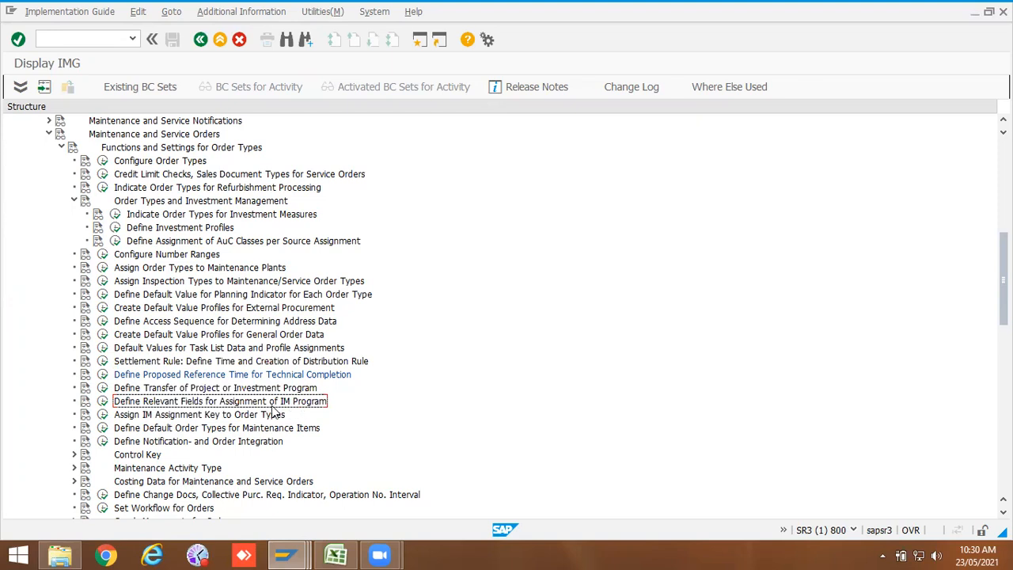
{"action": "left_click", "coordinate": [139, 417]}
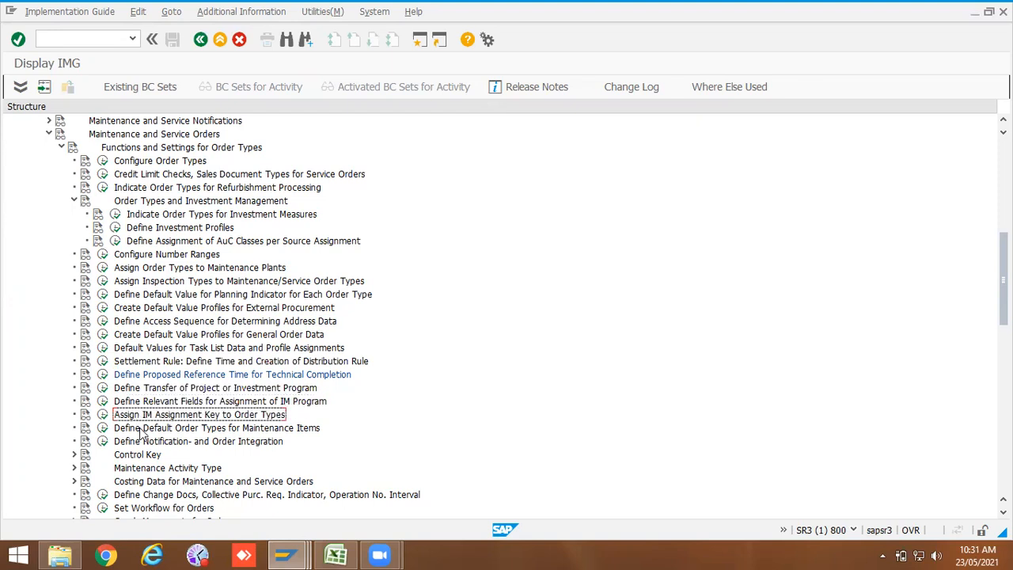
{"action": "left_click", "coordinate": [141, 430]}
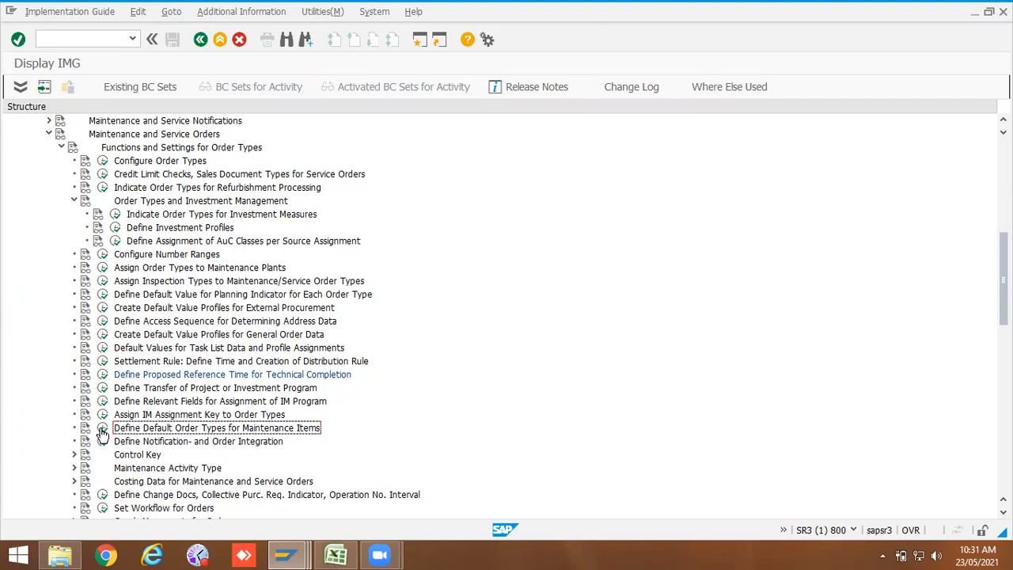
Step: Examine the default order types assigned to planner groups for maintenance items
{"action": "left_click", "coordinate": [102, 429]}
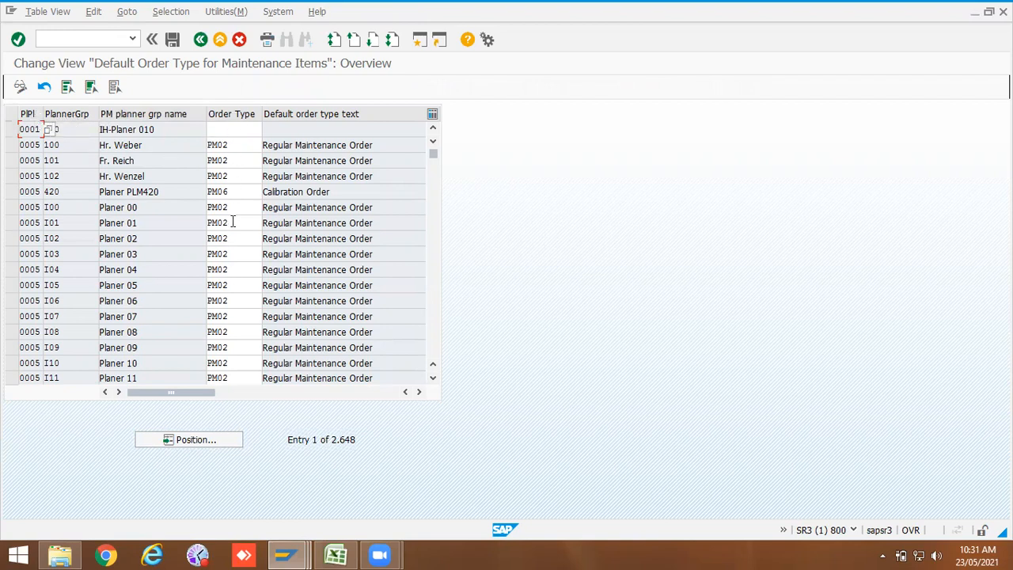
{"action": "left_click_drag", "start_coordinate": [144, 255], "coordinate": [98, 290]}
{"action": "left_click", "coordinate": [149, 254]}
{"action": "left_click", "coordinate": [200, 39]}
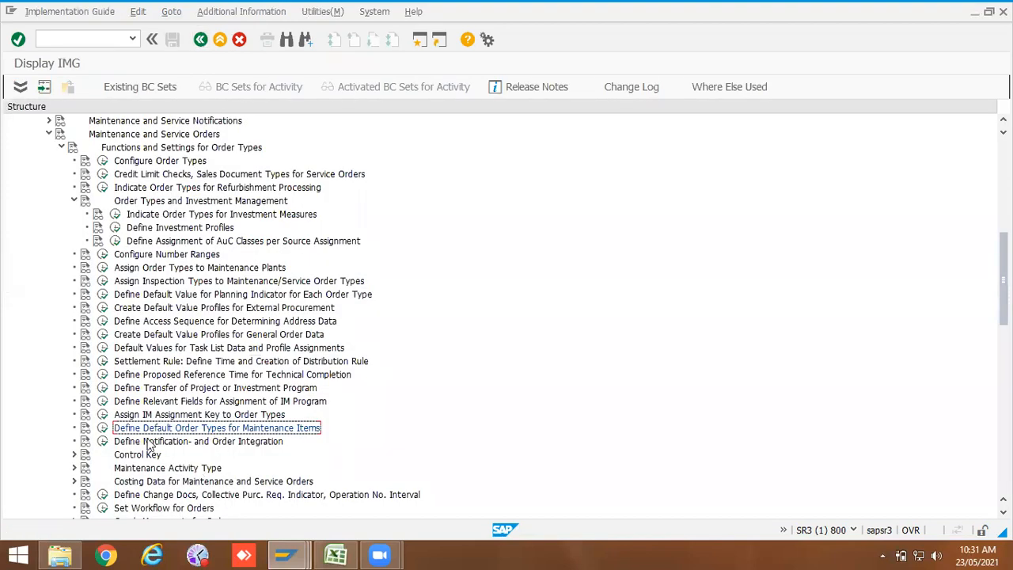
Step: Open the notification and order integration view and review the notification types assigned to the existing order types
{"action": "left_click", "coordinate": [102, 443]}
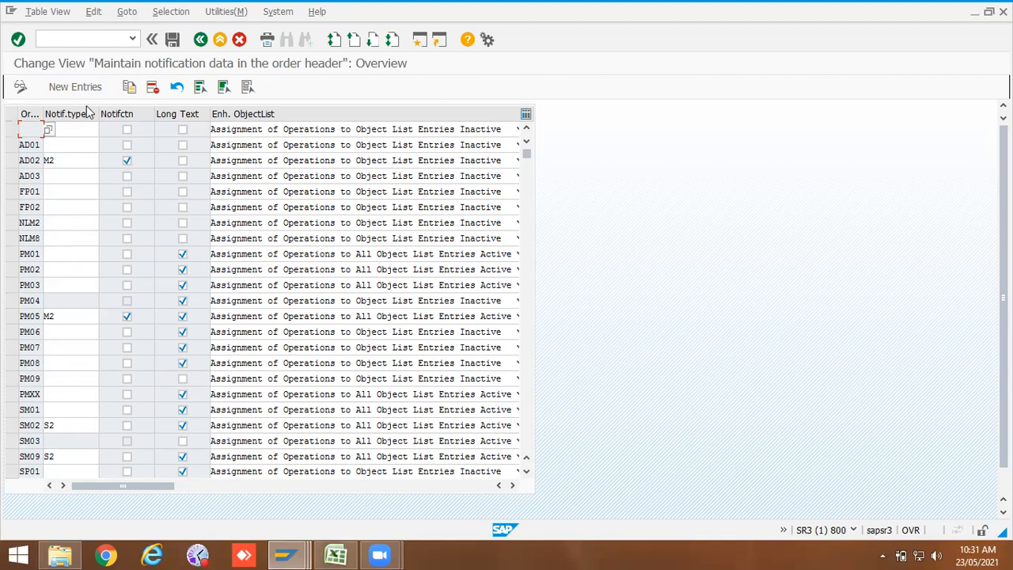
{"action": "left_click", "coordinate": [68, 253]}
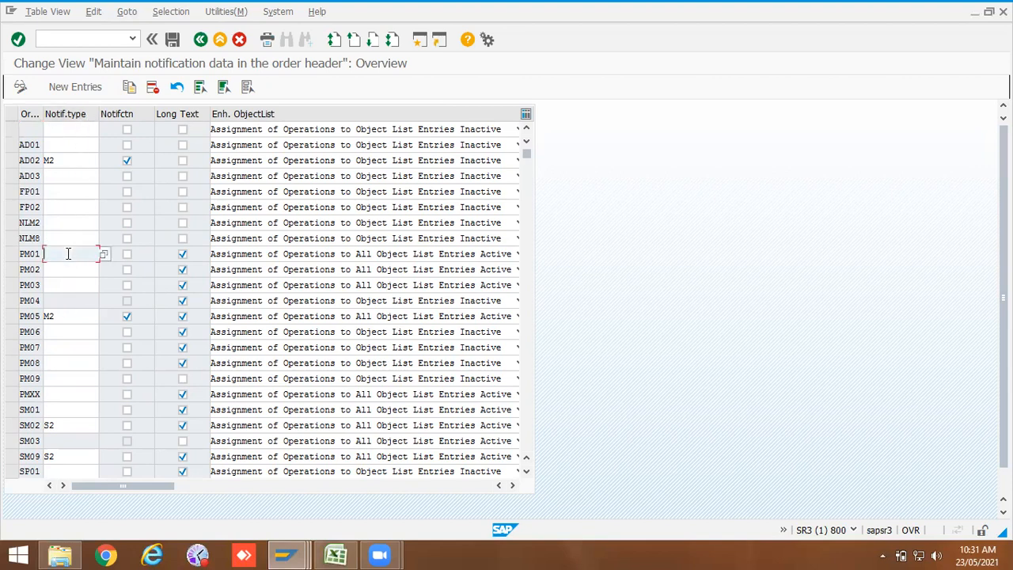
{"action": "left_click", "coordinate": [71, 272]}
{"action": "left_click", "coordinate": [72, 301]}
{"action": "left_click", "coordinate": [71, 333]}
{"action": "left_click", "coordinate": [77, 441]}
{"action": "scroll", "coordinate": [67, 400], "scroll_direction": "down", "scroll_amount": 4}
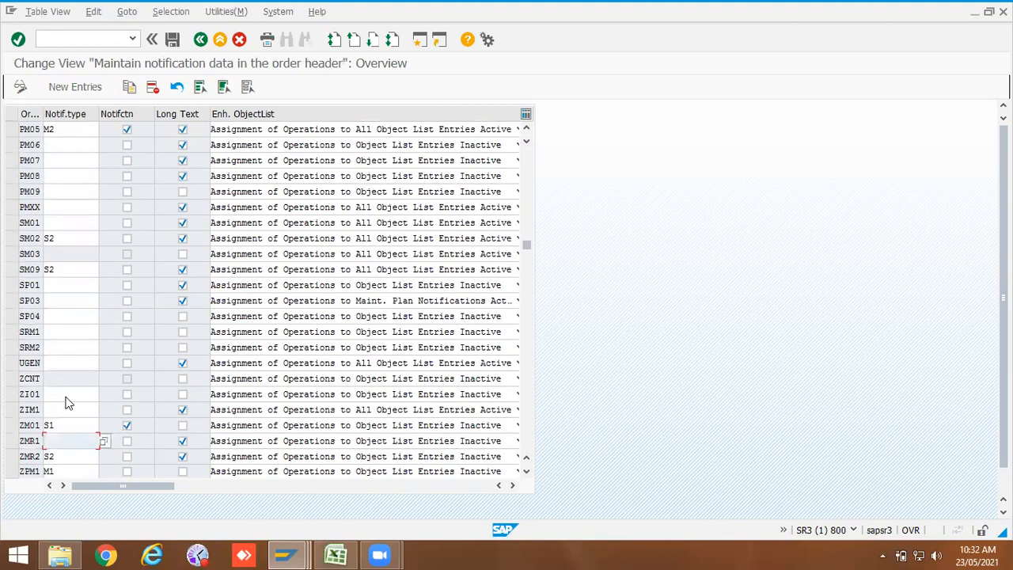
{"action": "scroll", "coordinate": [67, 398], "scroll_direction": "down", "scroll_amount": 4}
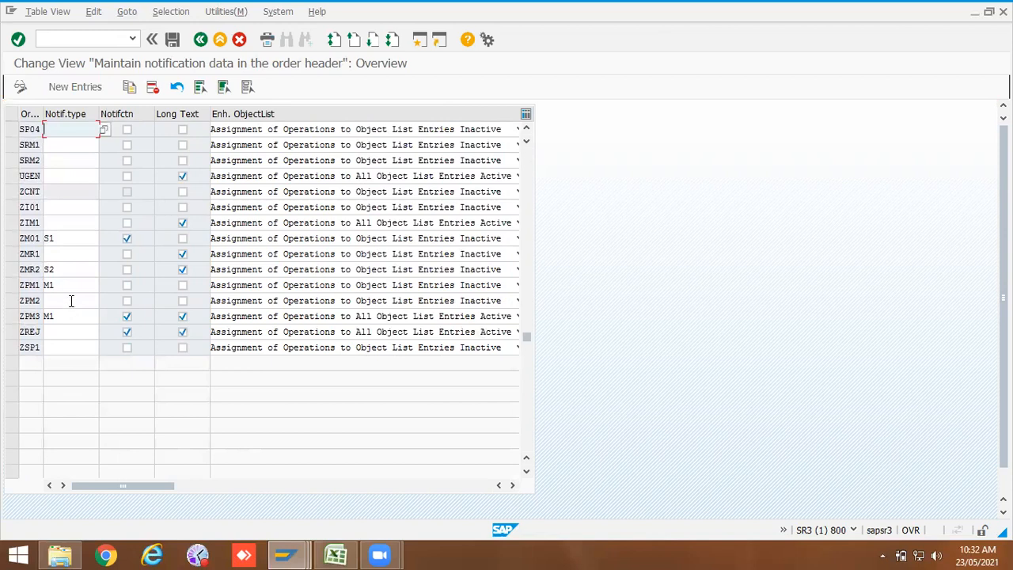
Step: Assign notification type Z2 Repair Request to order type ZPM2 using the value help list
{"action": "left_click", "coordinate": [69, 301]}
{"action": "left_click", "coordinate": [105, 303]}
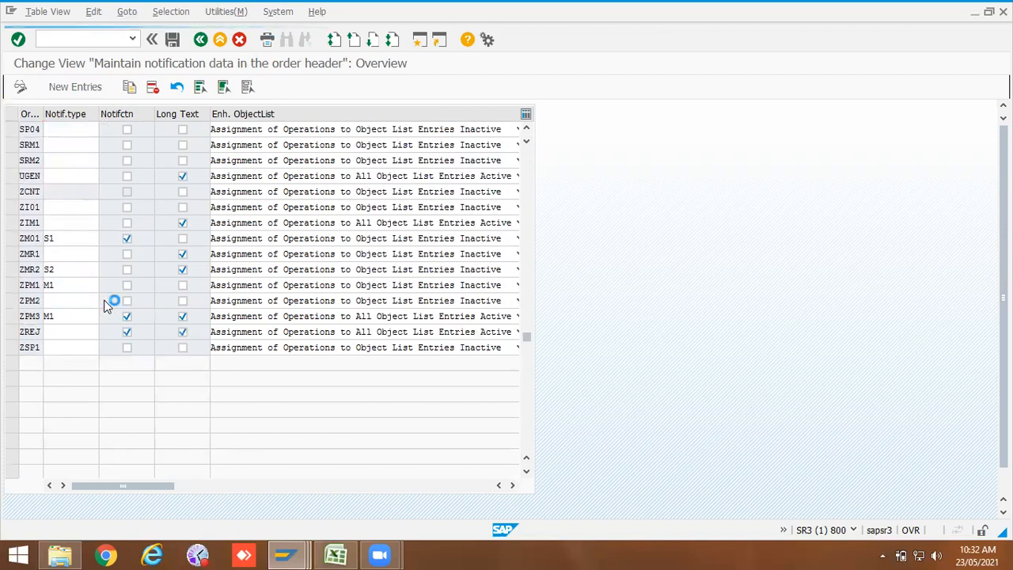
{"action": "scroll", "coordinate": [76, 443], "scroll_direction": "down", "scroll_amount": 3}
{"action": "scroll", "coordinate": [76, 443], "scroll_direction": "down", "scroll_amount": 10}
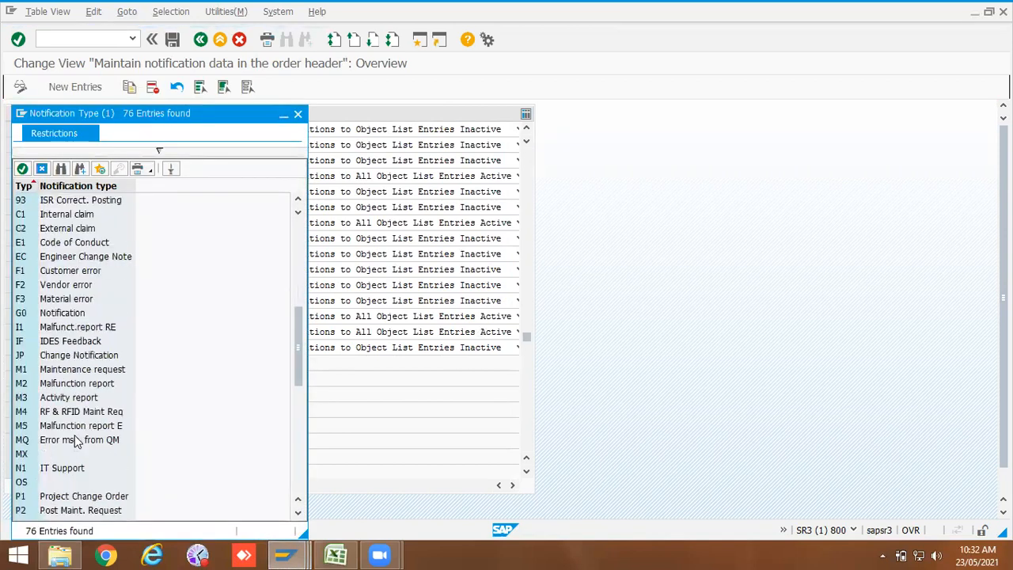
{"action": "scroll", "coordinate": [76, 443], "scroll_direction": "down", "scroll_amount": 4}
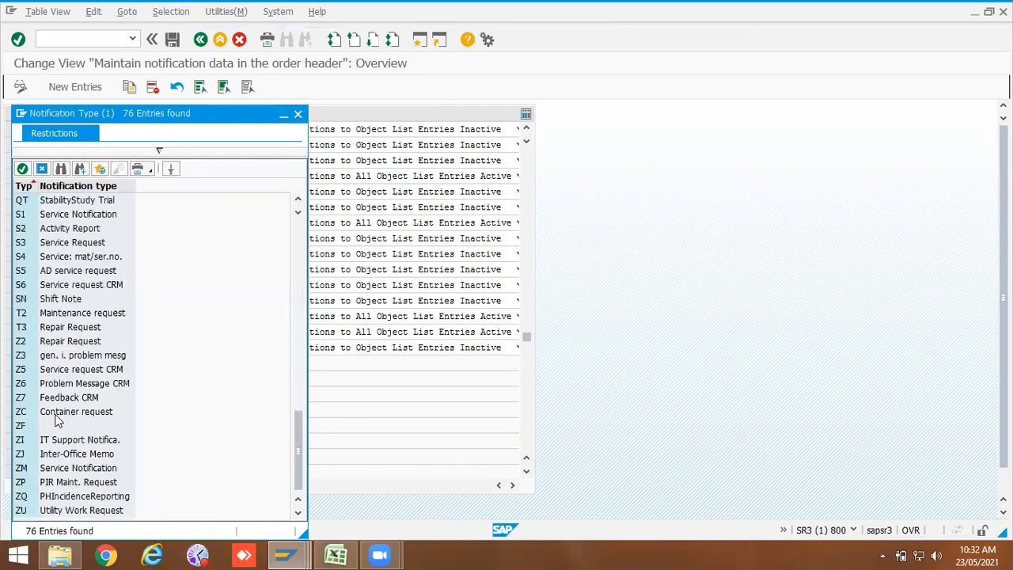
{"action": "left_click", "coordinate": [49, 341]}
{"action": "double_click", "coordinate": [49, 341]}
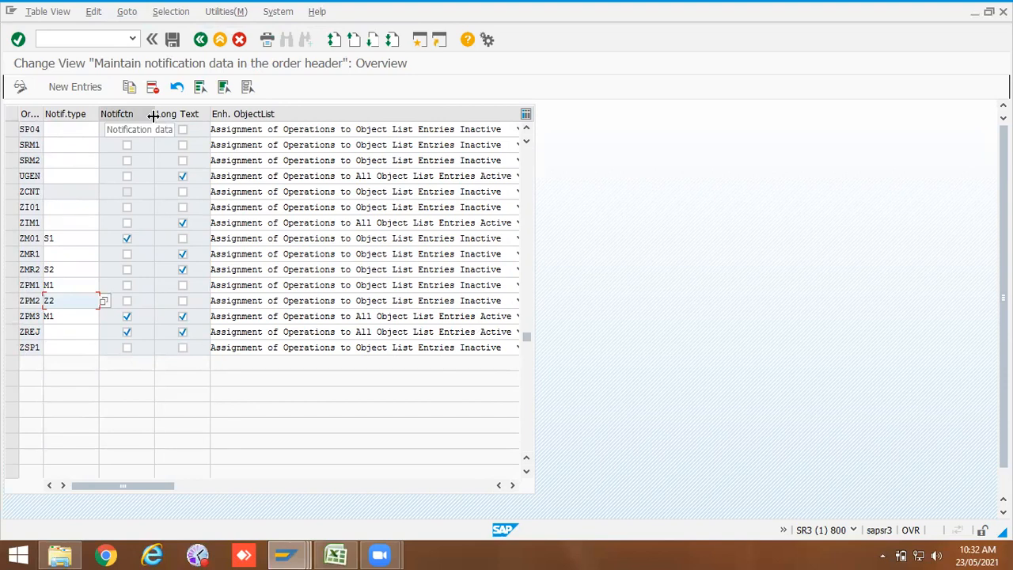
Step: Activate notification data in the order header for order type ZPM2
{"action": "left_click_drag", "start_coordinate": [152, 113], "coordinate": [173, 114]}
{"action": "left_click", "coordinate": [137, 301]}
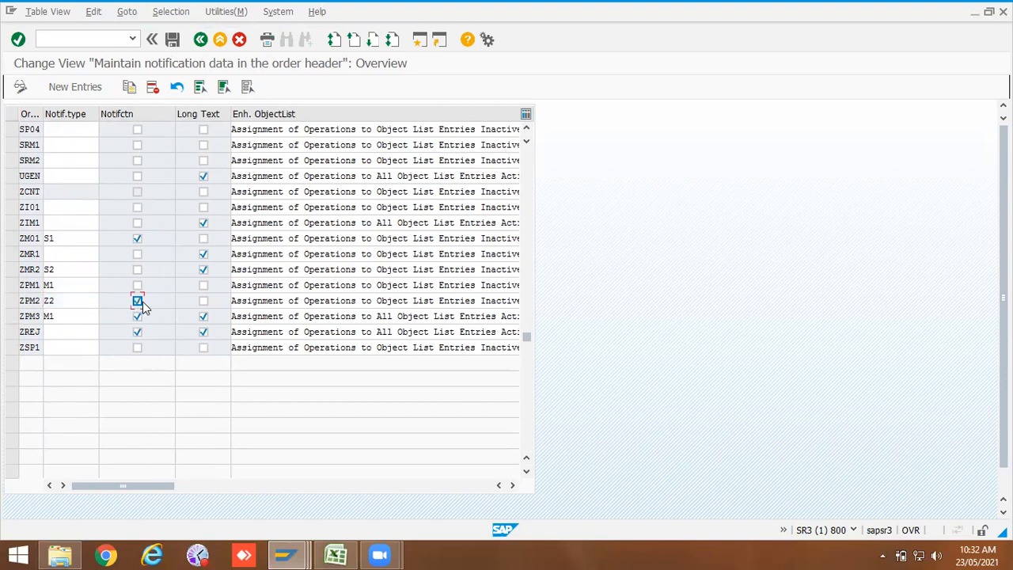
{"action": "left_click", "coordinate": [203, 302]}
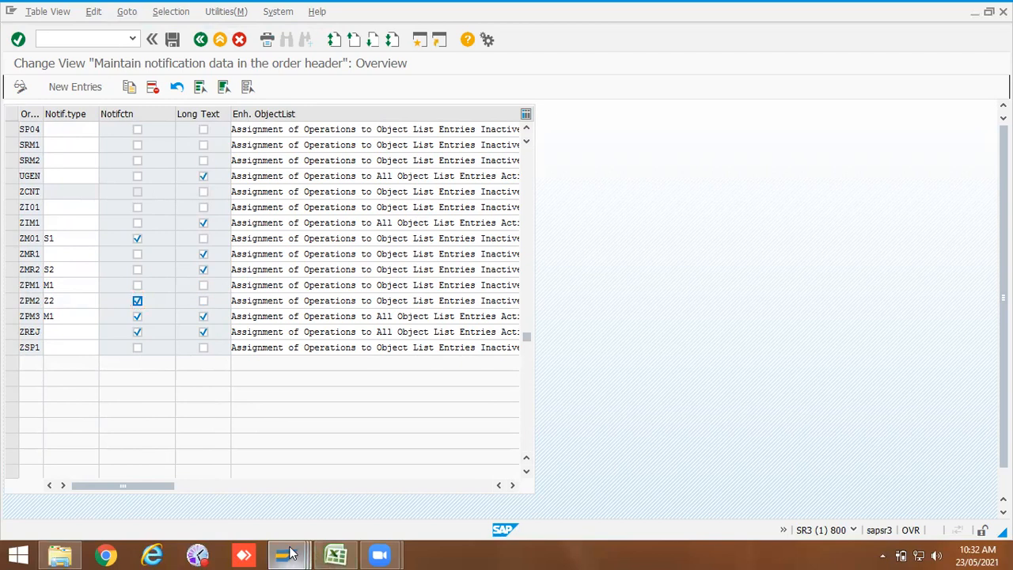
Step: Switch to the other session, leave the settlement rule screen and view the open maintenance order's header long text
{"action": "mouse_move", "coordinate": [285, 554]}
{"action": "left_click", "coordinate": [446, 483]}
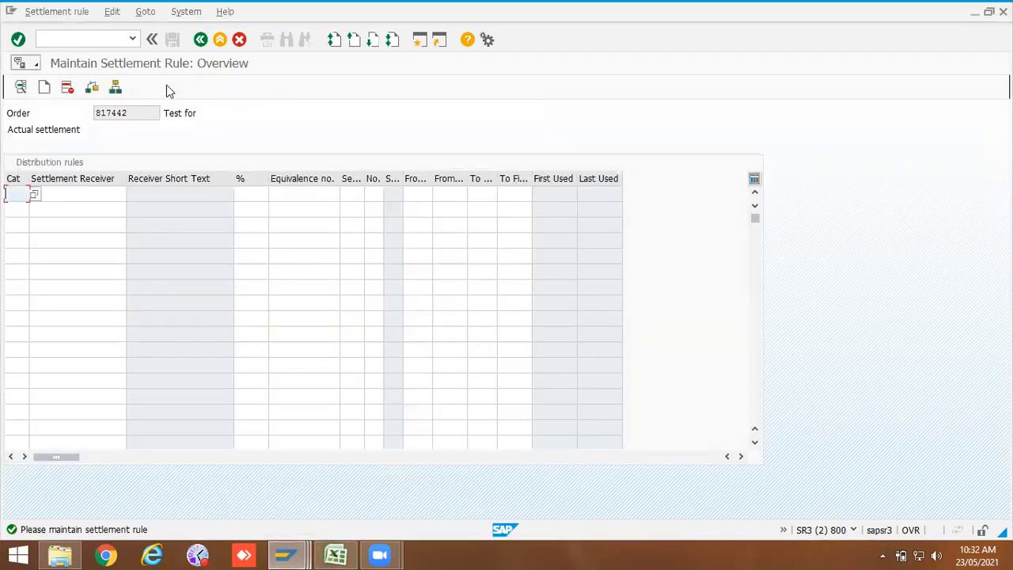
{"action": "left_click", "coordinate": [201, 41]}
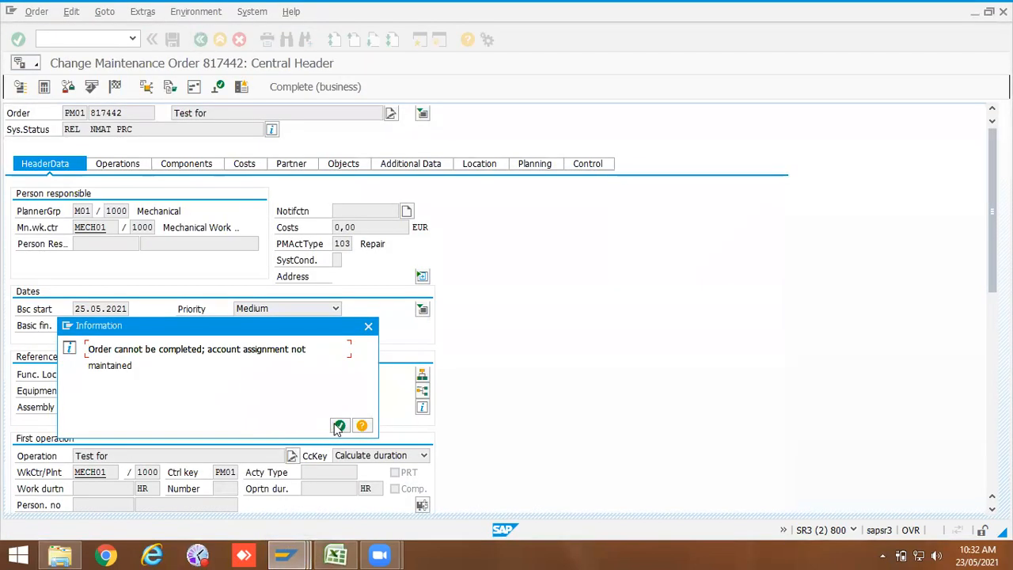
{"action": "left_click", "coordinate": [336, 426]}
{"action": "left_click", "coordinate": [423, 113]}
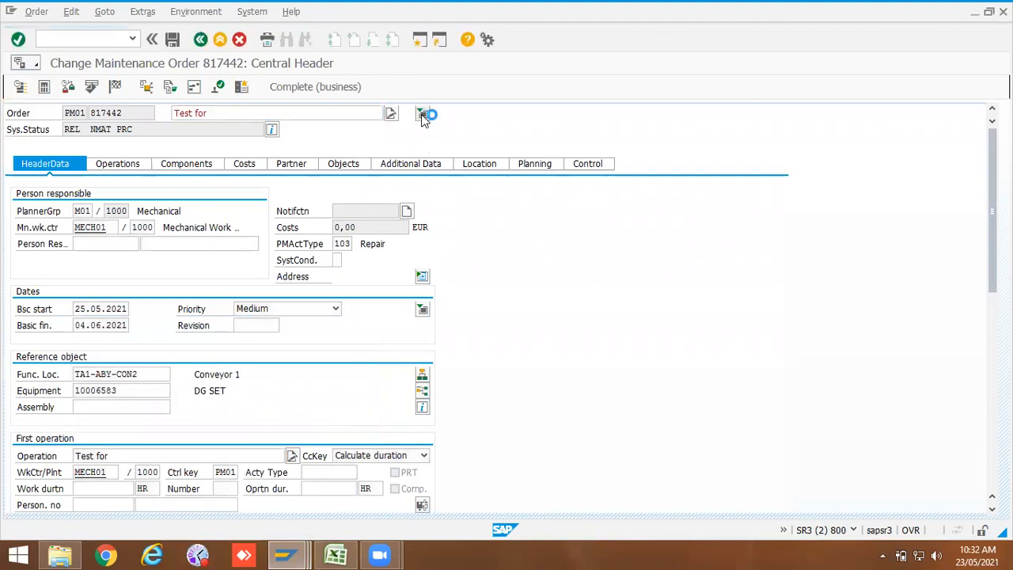
{"action": "left_click_drag", "start_coordinate": [70, 138], "coordinate": [3, 137]}
{"action": "left_click", "coordinate": [92, 138]}
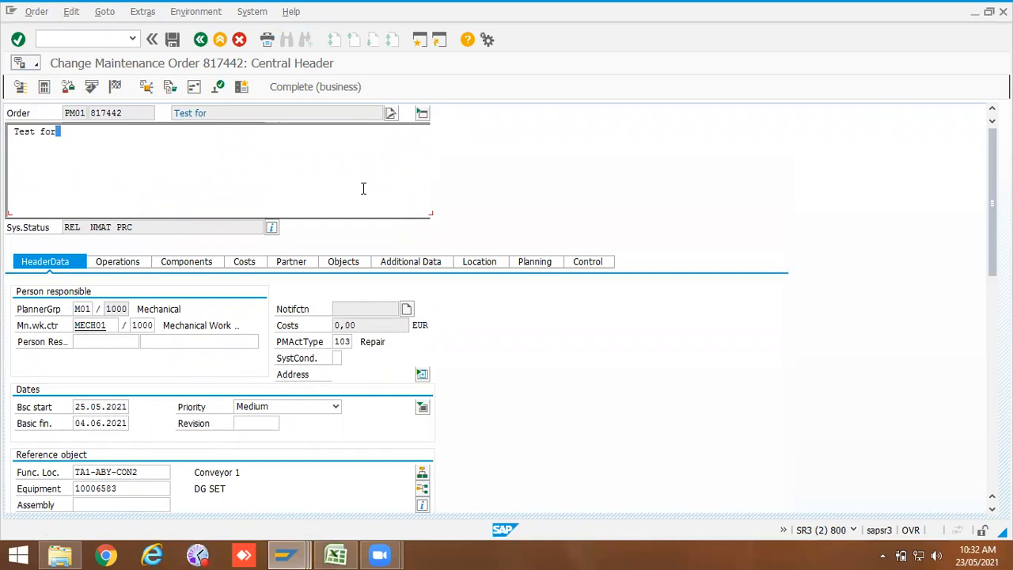
{"action": "left_click", "coordinate": [423, 113]}
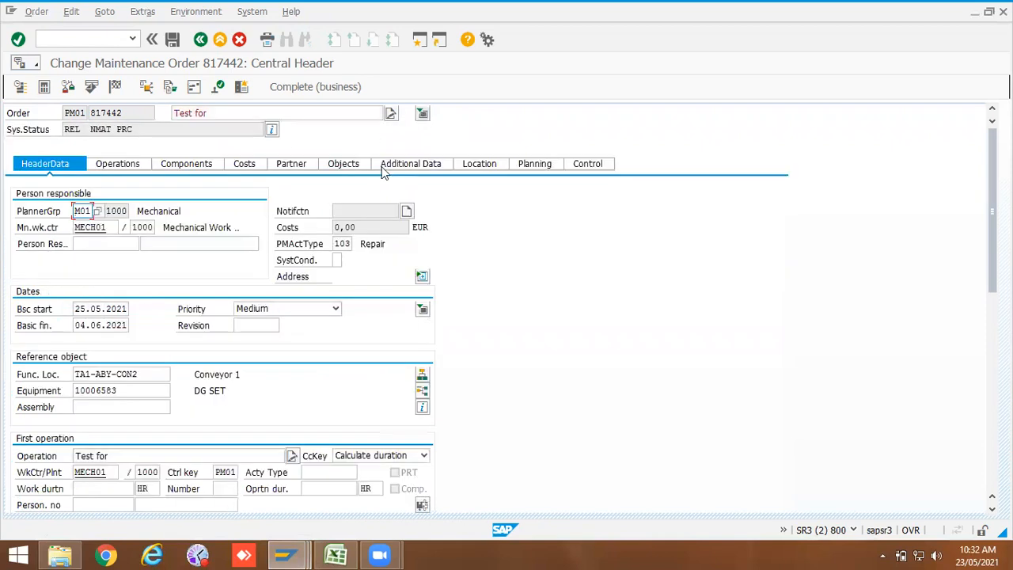
{"action": "left_click", "coordinate": [422, 113]}
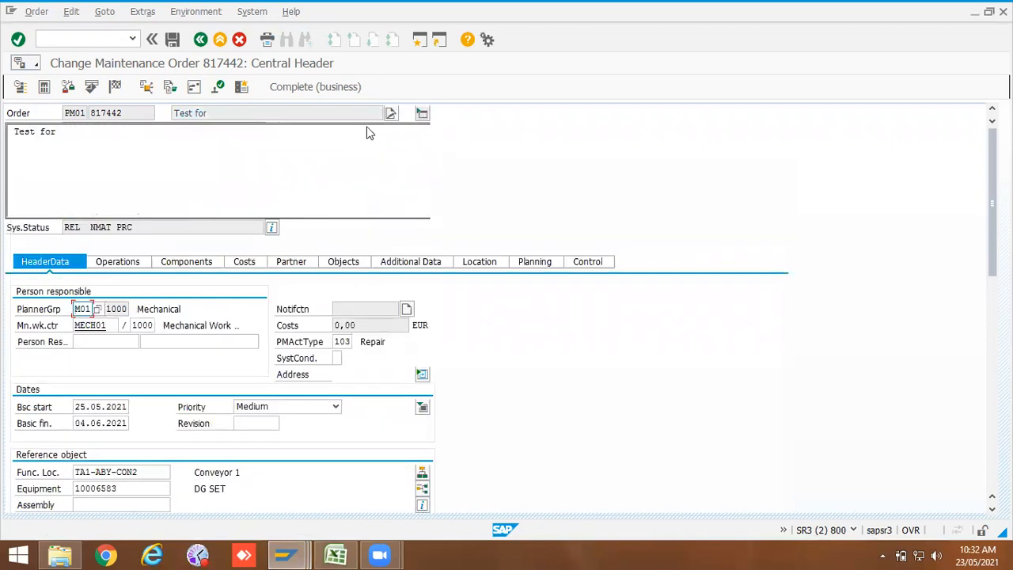
{"action": "left_click", "coordinate": [200, 39]}
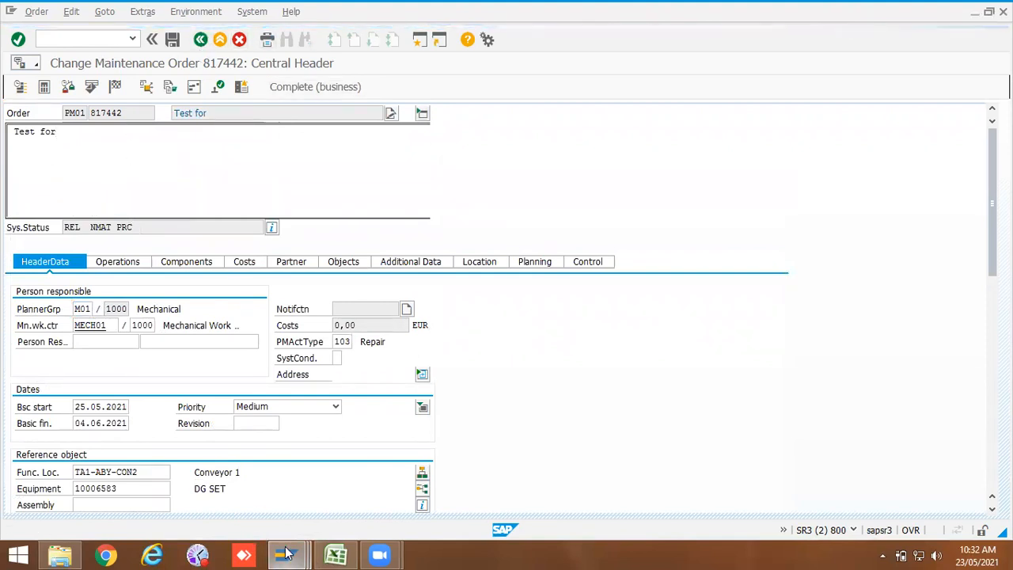
Step: Return to the integration view and activate the long text option for order type ZPM2
{"action": "mouse_move", "coordinate": [286, 554]}
{"action": "left_click", "coordinate": [332, 467]}
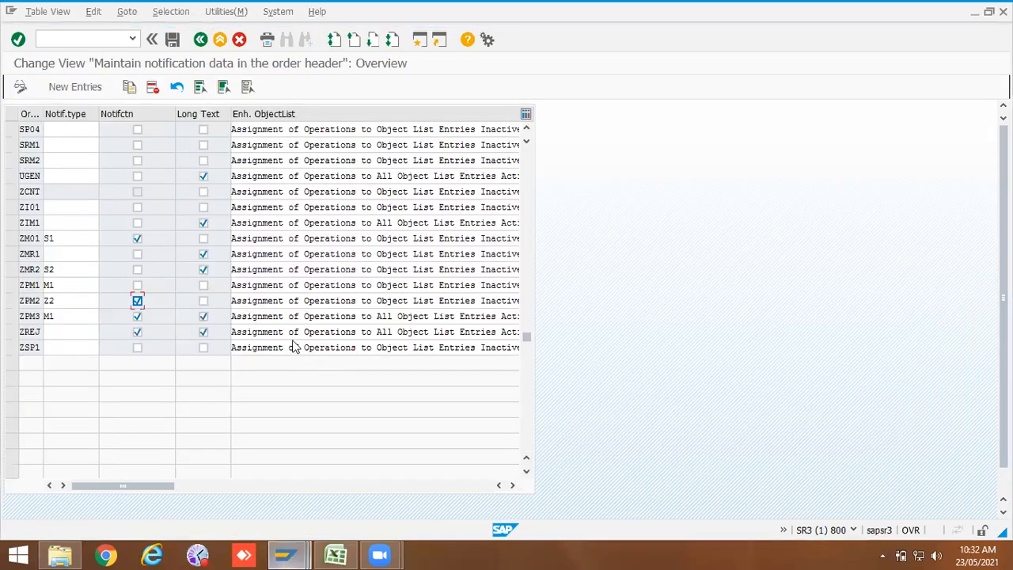
{"action": "left_click", "coordinate": [202, 302]}
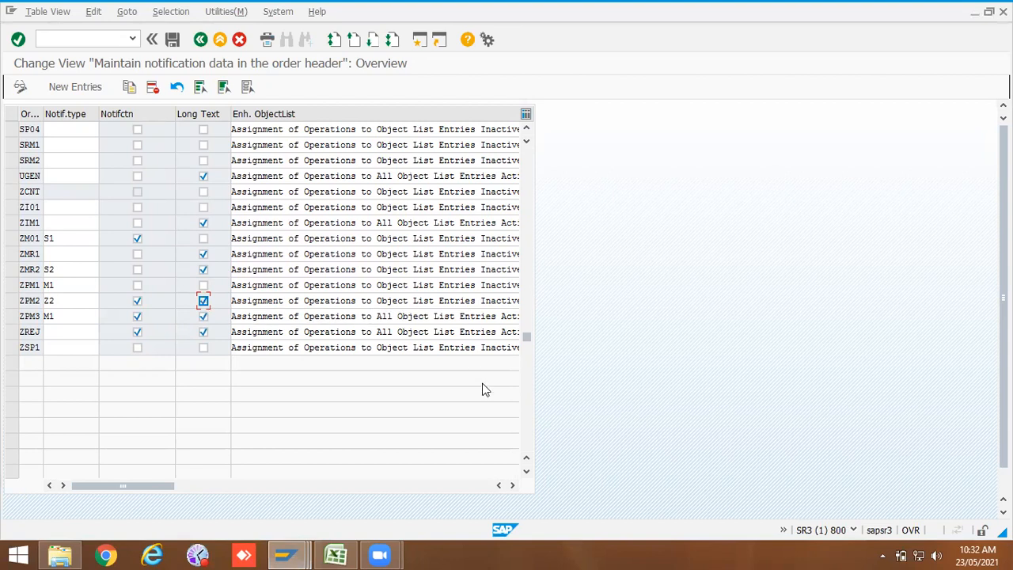
{"action": "left_click", "coordinate": [512, 486]}
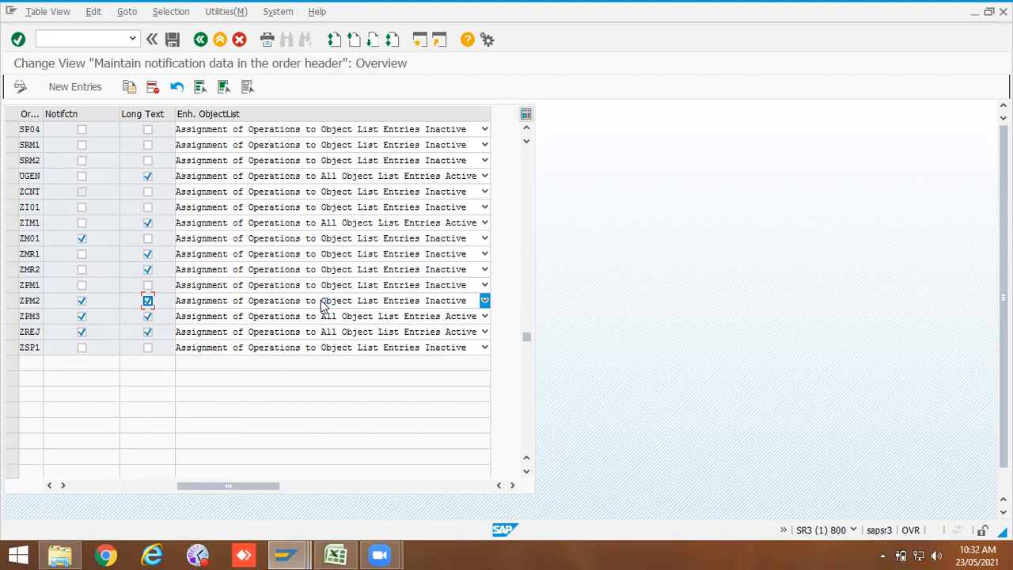
Step: Set ZPM2's object list enhancement to Assignment of Operations to All Object List Entries Active and save
{"action": "left_click", "coordinate": [485, 301]}
{"action": "left_click", "coordinate": [484, 301]}
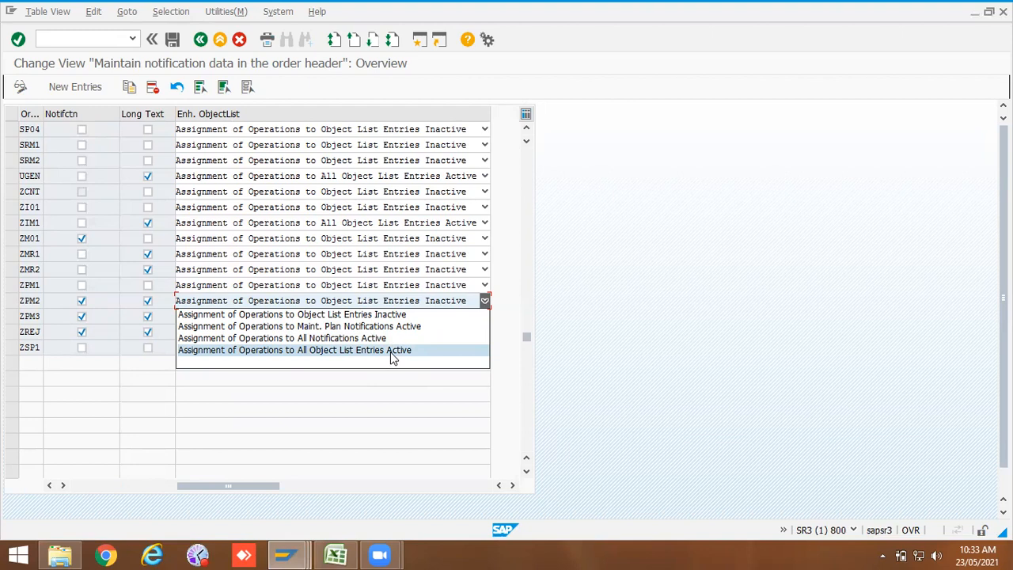
{"action": "left_click", "coordinate": [393, 350]}
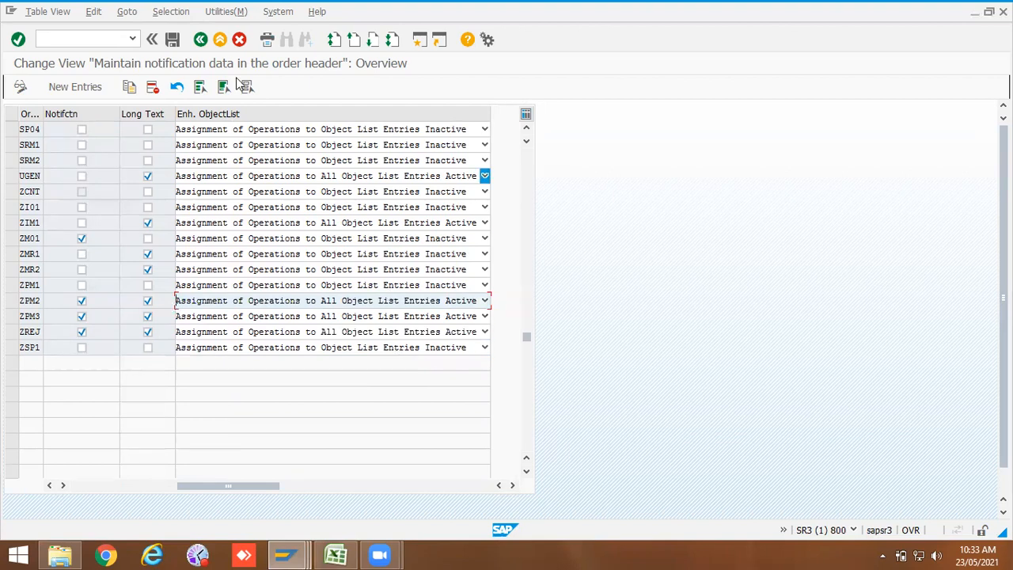
{"action": "left_click", "coordinate": [172, 40]}
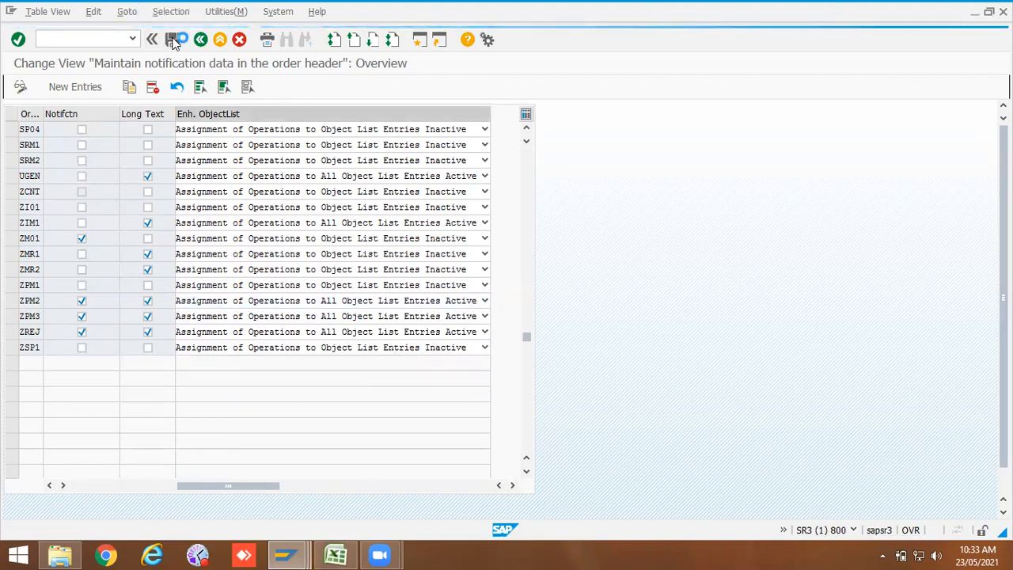
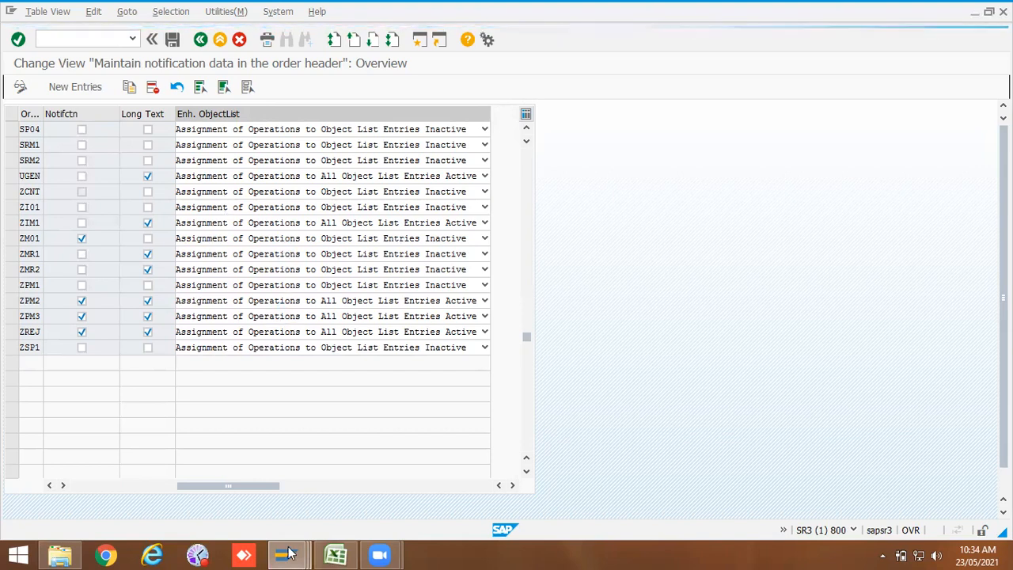
{"action": "mouse_move", "coordinate": [294, 554]}
{"action": "left_click", "coordinate": [434, 459]}
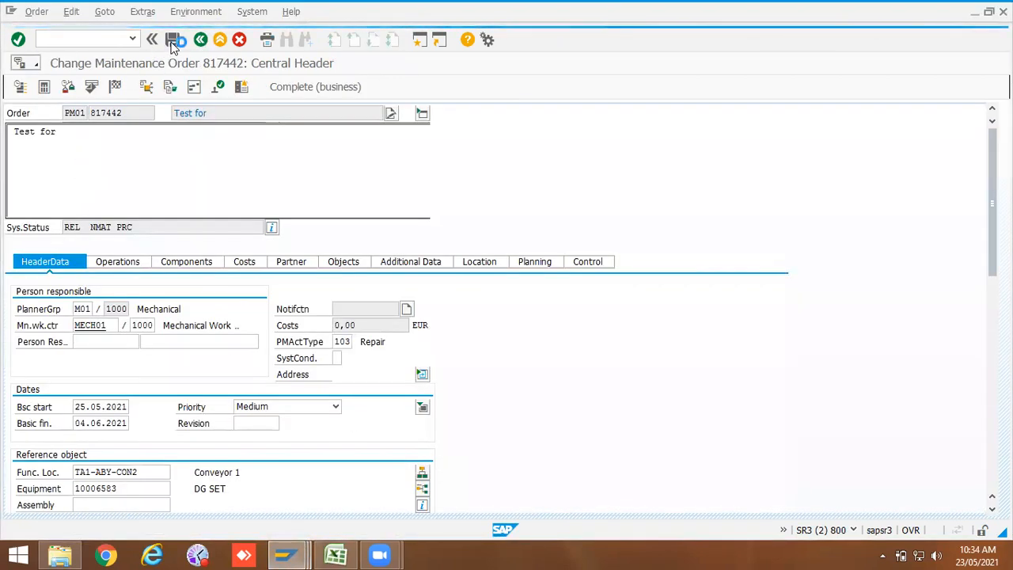
{"action": "mouse_move", "coordinate": [285, 554]}
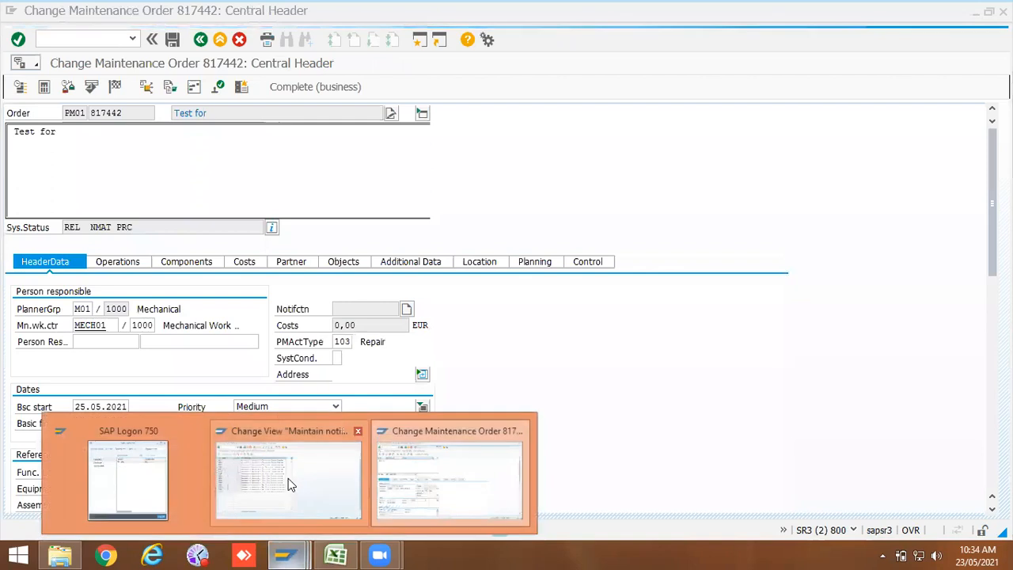
{"action": "left_click", "coordinate": [295, 441]}
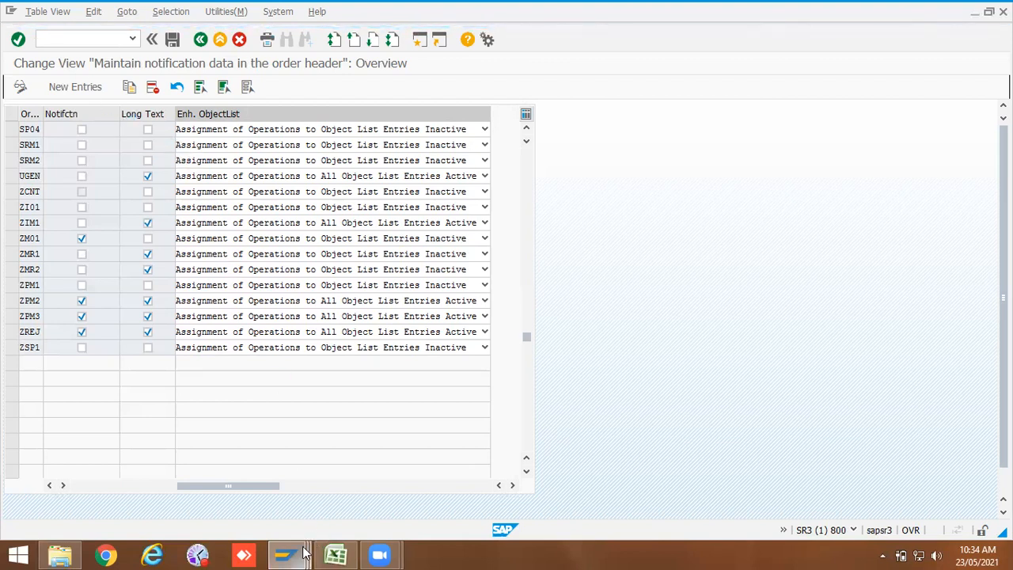
Step: Try to stop the running transaction in the maintenance order session
{"action": "mouse_move", "coordinate": [285, 554]}
{"action": "left_click", "coordinate": [447, 482]}
{"action": "left_click", "coordinate": [11, 11]}
{"action": "left_click", "coordinate": [46, 151]}
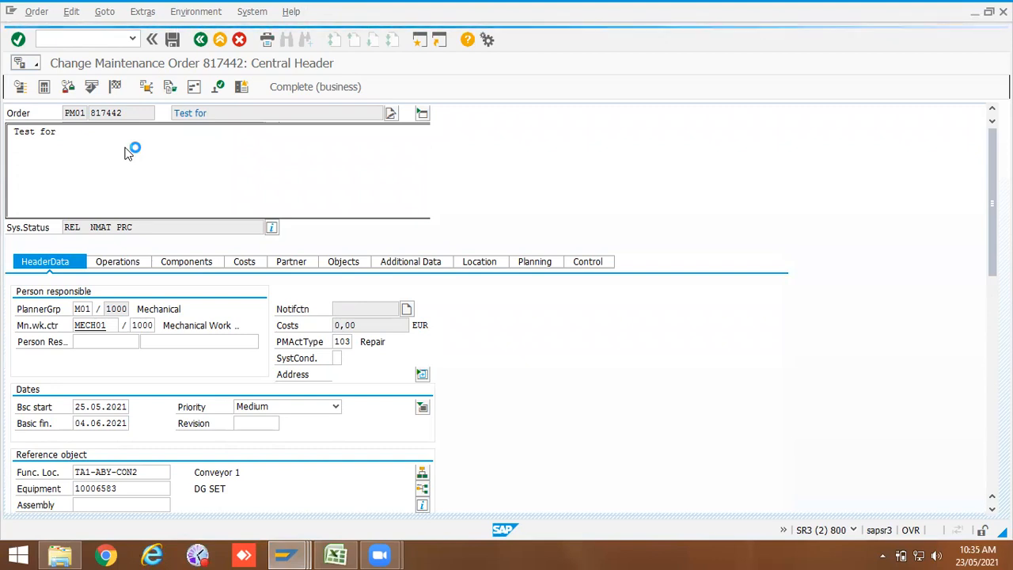
{"action": "mouse_move", "coordinate": [288, 554]}
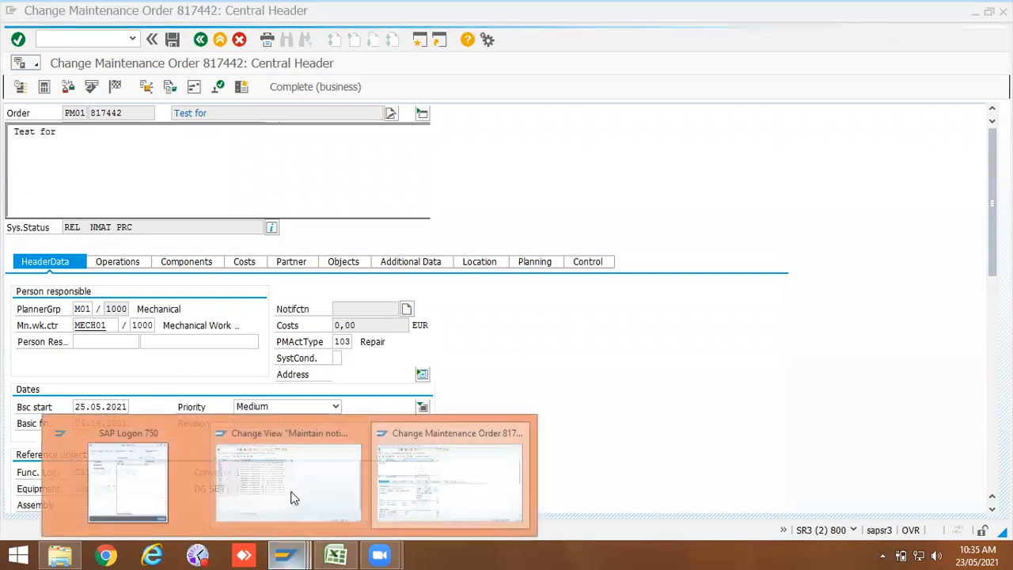
{"action": "left_click", "coordinate": [290, 496]}
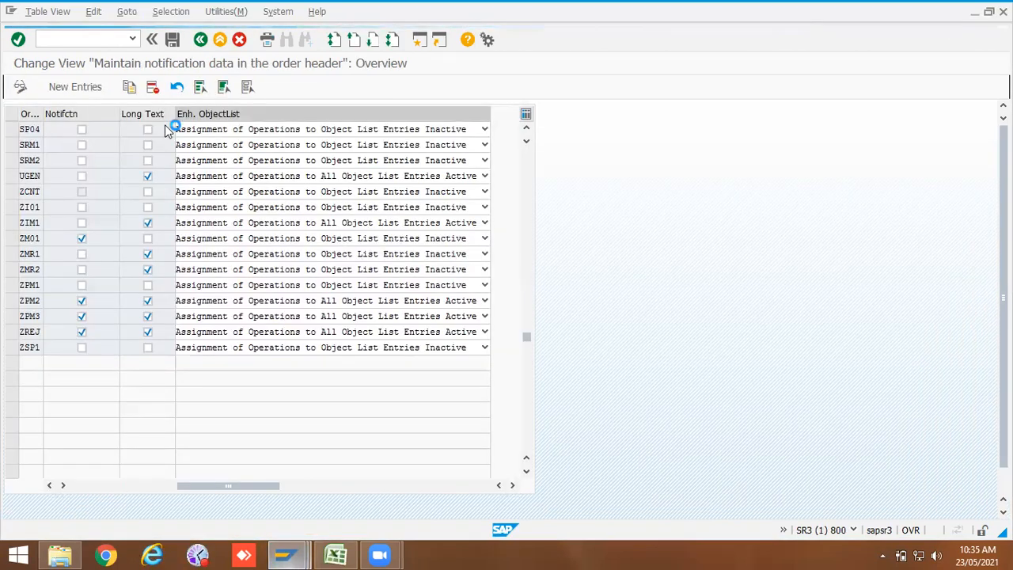
{"action": "left_click", "coordinate": [10, 11]}
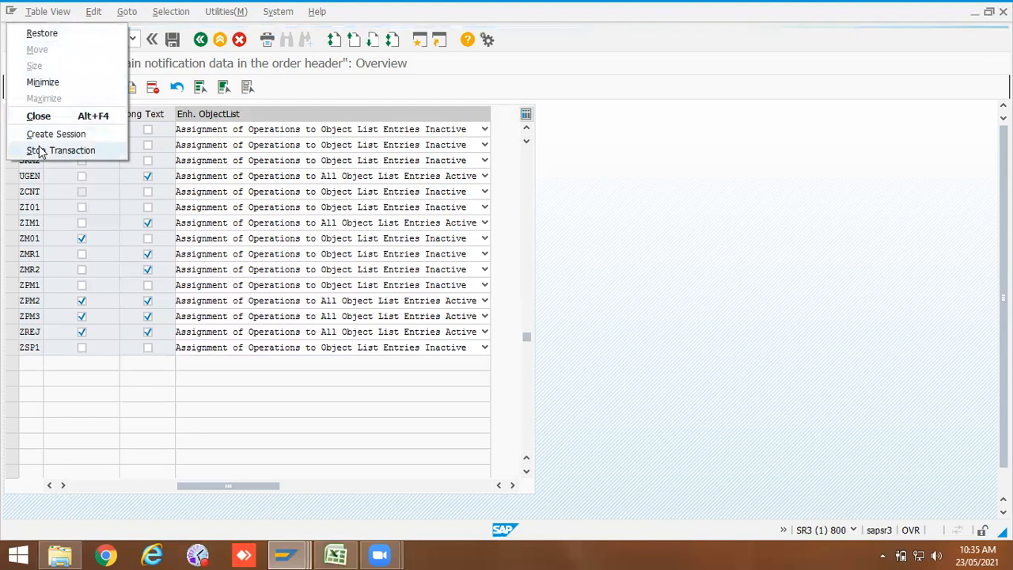
{"action": "left_click", "coordinate": [356, 83]}
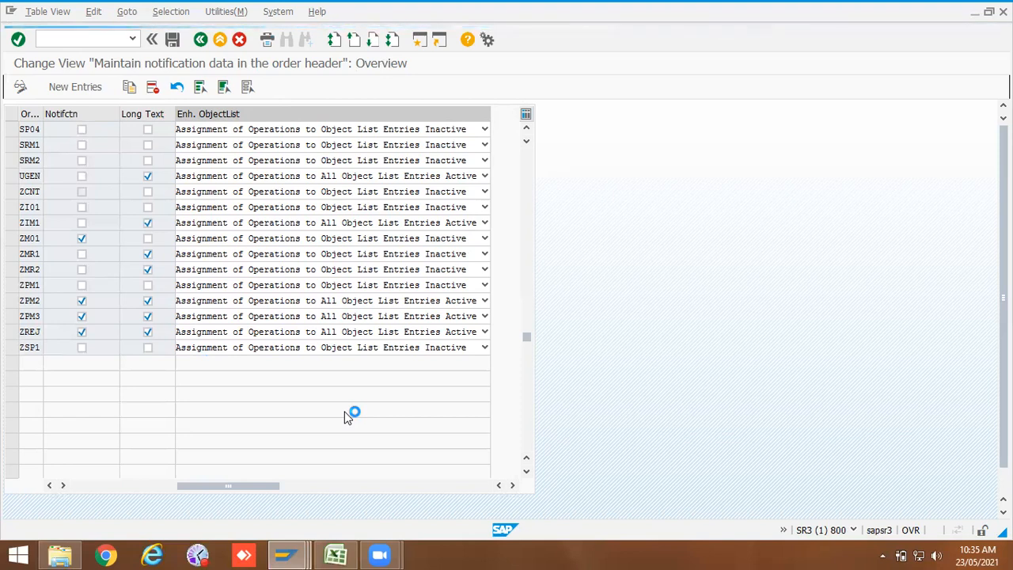
{"action": "mouse_move", "coordinate": [285, 554]}
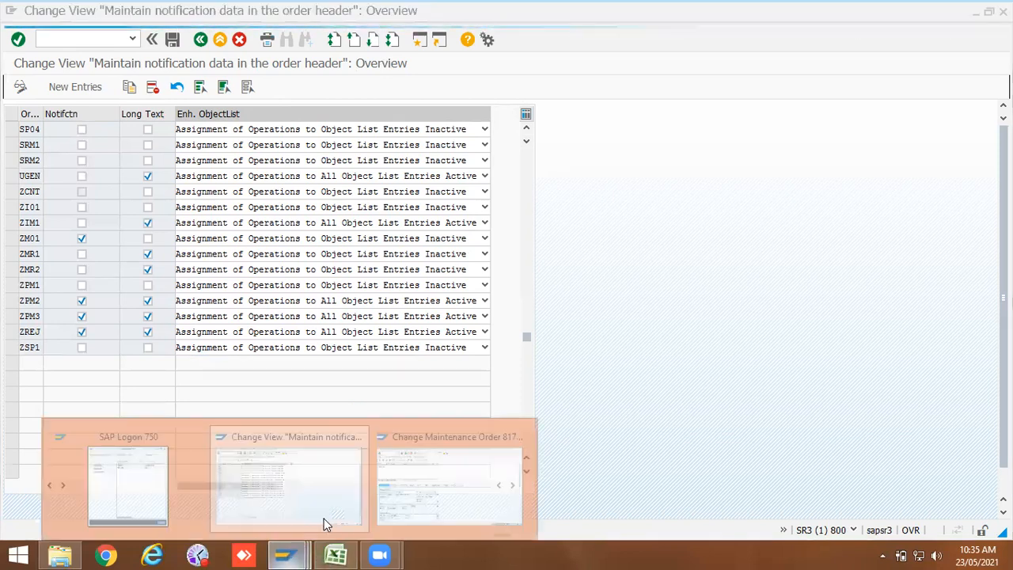
{"action": "left_click", "coordinate": [403, 476]}
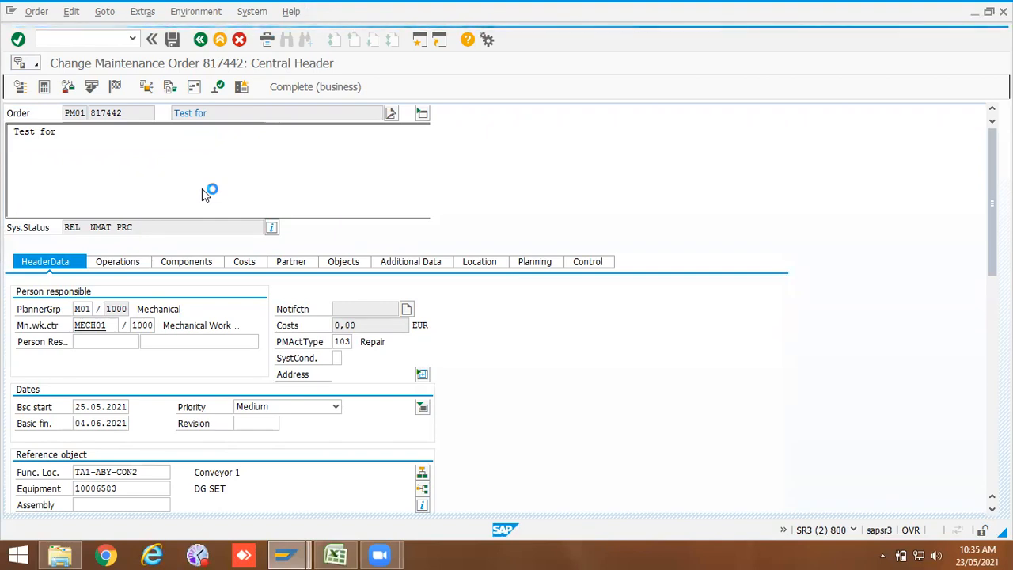
{"action": "left_click", "coordinate": [12, 11]}
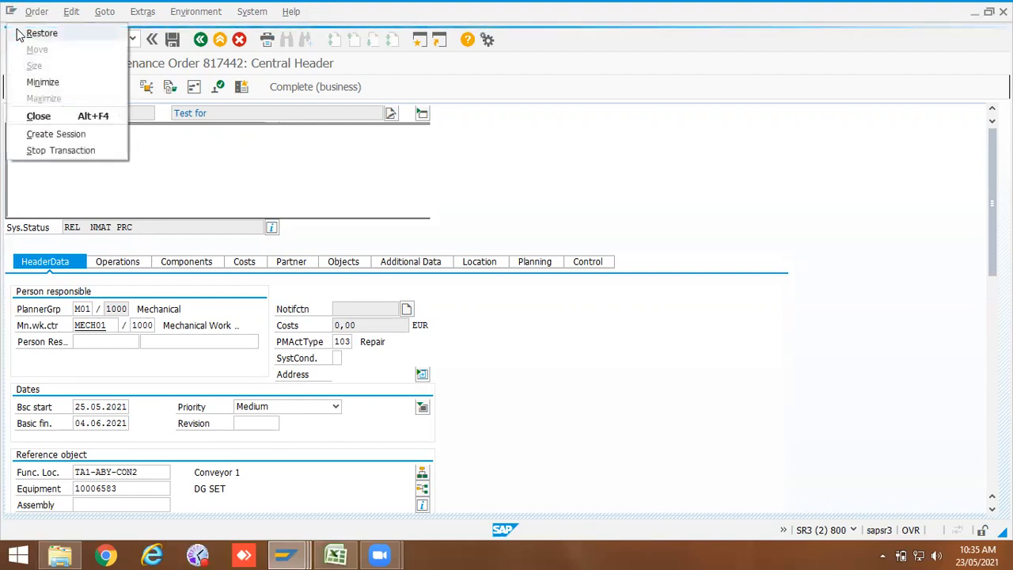
{"action": "left_click", "coordinate": [59, 150]}
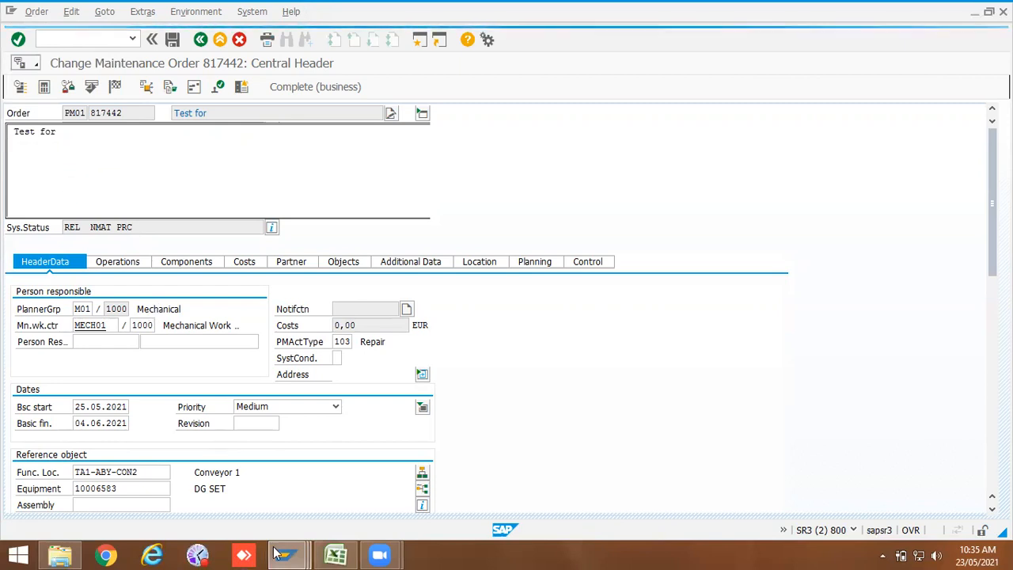
{"action": "left_click", "coordinate": [285, 554]}
{"action": "left_click", "coordinate": [289, 471]}
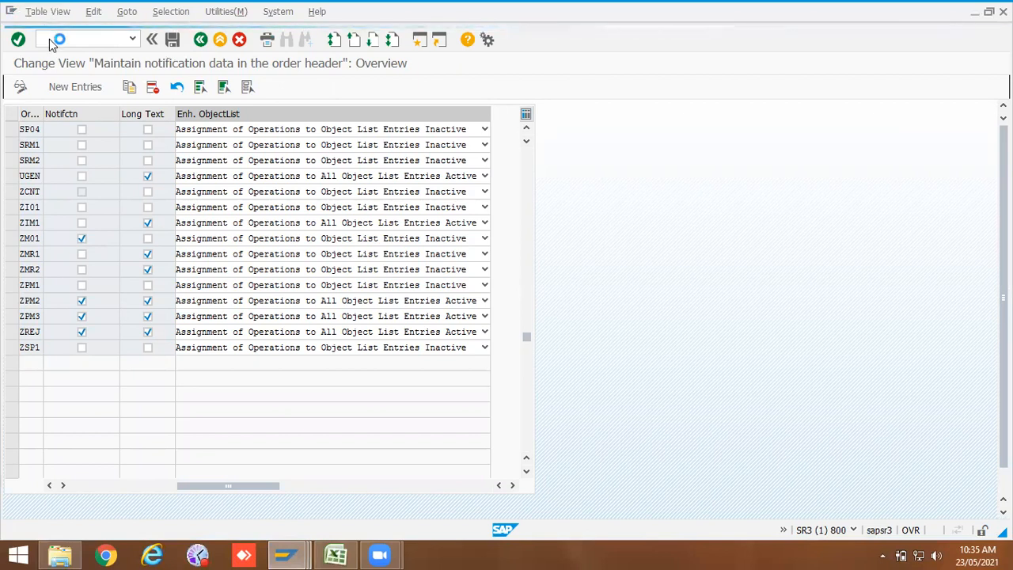
Step: Switch to Excel and review the Sheet1 note on customization of work orders for ZPM2
{"action": "left_click", "coordinate": [339, 554]}
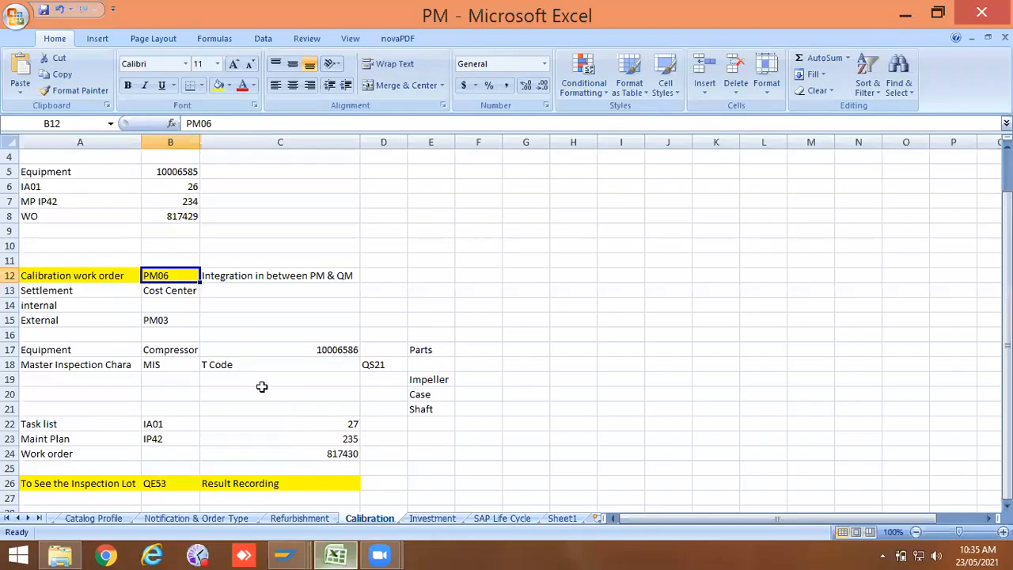
{"action": "left_click", "coordinate": [269, 366]}
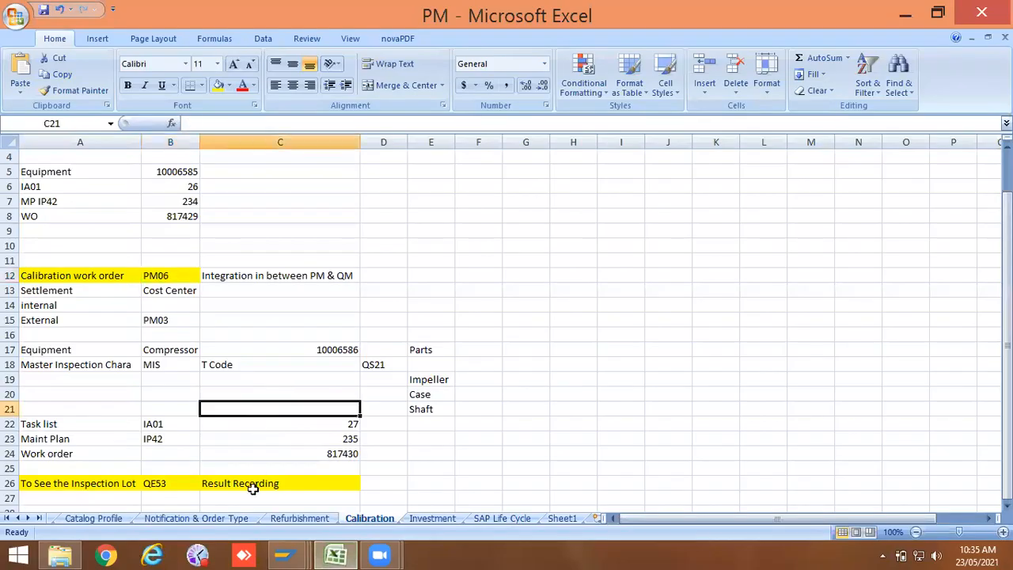
{"action": "left_click", "coordinate": [559, 519]}
{"action": "left_click", "coordinate": [103, 394]}
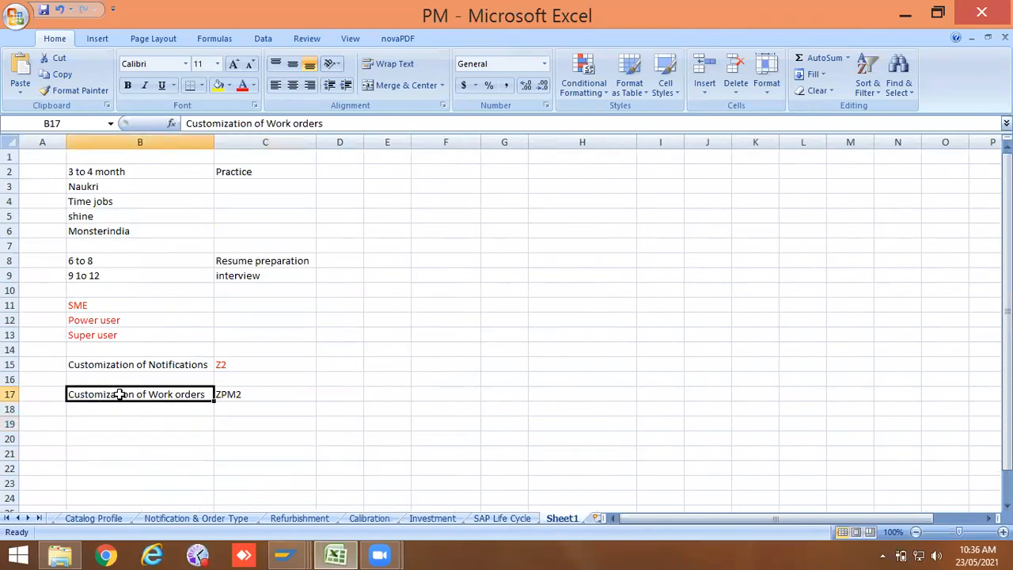
Step: Log on again to the PM connection with the user name and password, continuing this logon and ending other logons
{"action": "mouse_move", "coordinate": [299, 553]}
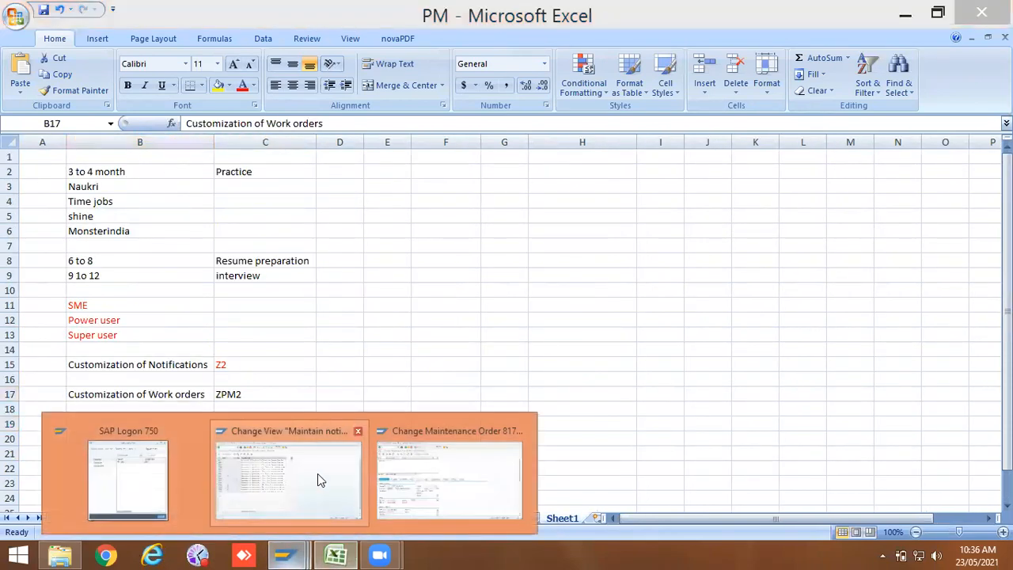
{"action": "left_click", "coordinate": [318, 473]}
{"action": "left_click", "coordinate": [202, 493]}
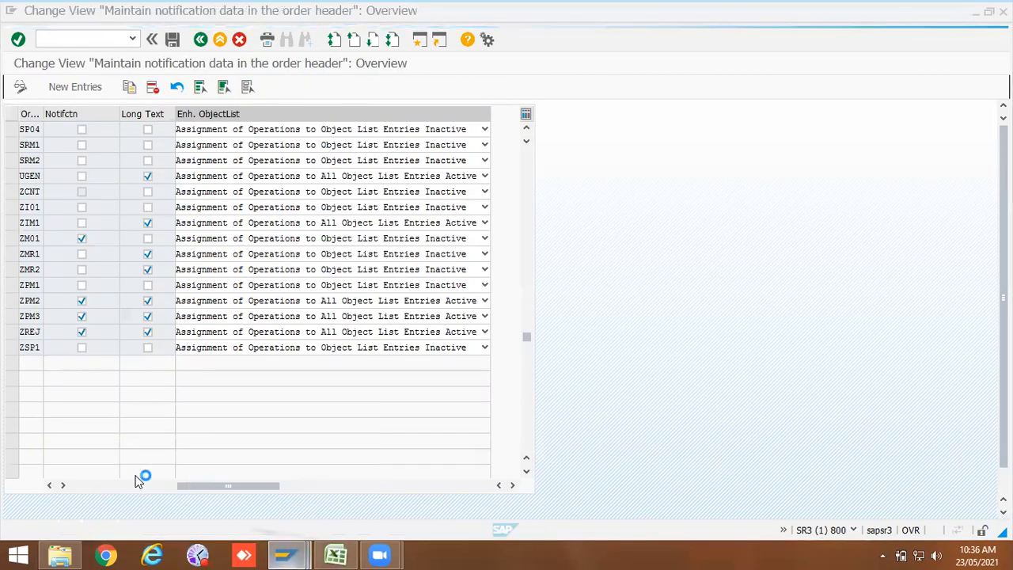
{"action": "double_click", "coordinate": [249, 158]}
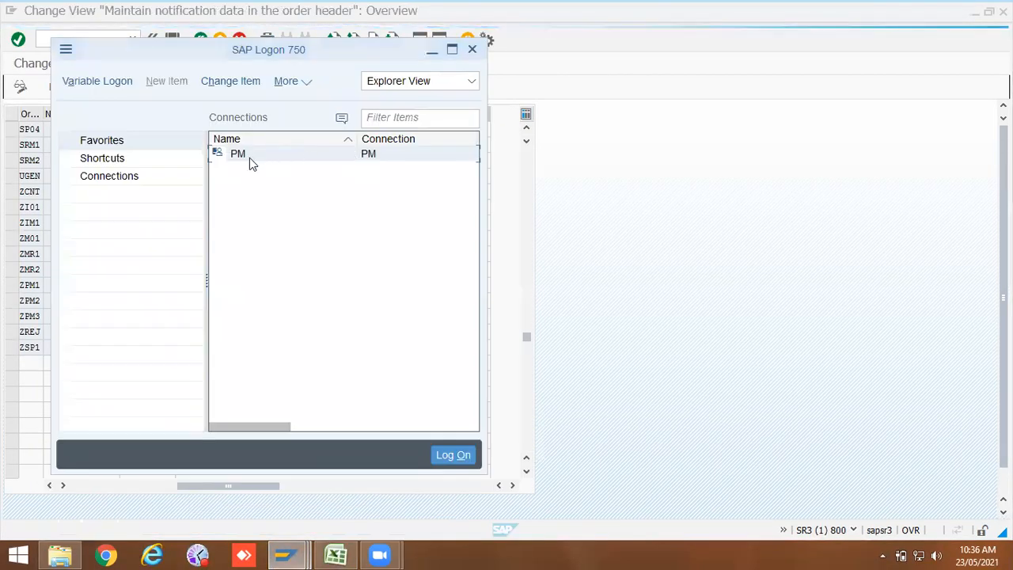
{"action": "left_click", "coordinate": [157, 148]}
{"action": "left_click", "coordinate": [147, 158]}
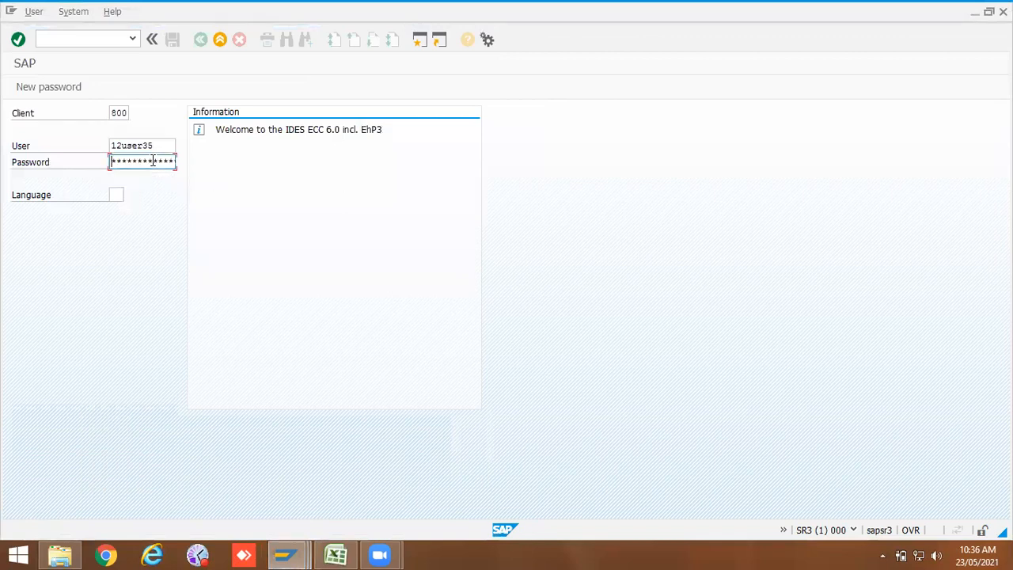
{"action": "key", "text": "Return"}
{"action": "left_click", "coordinate": [153, 160]}
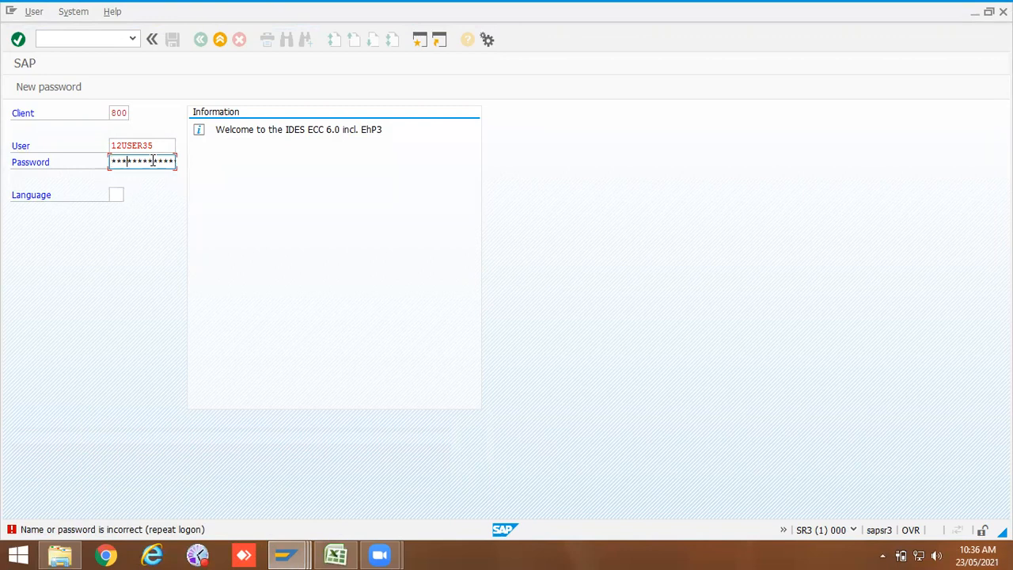
{"action": "key", "text": "Return"}
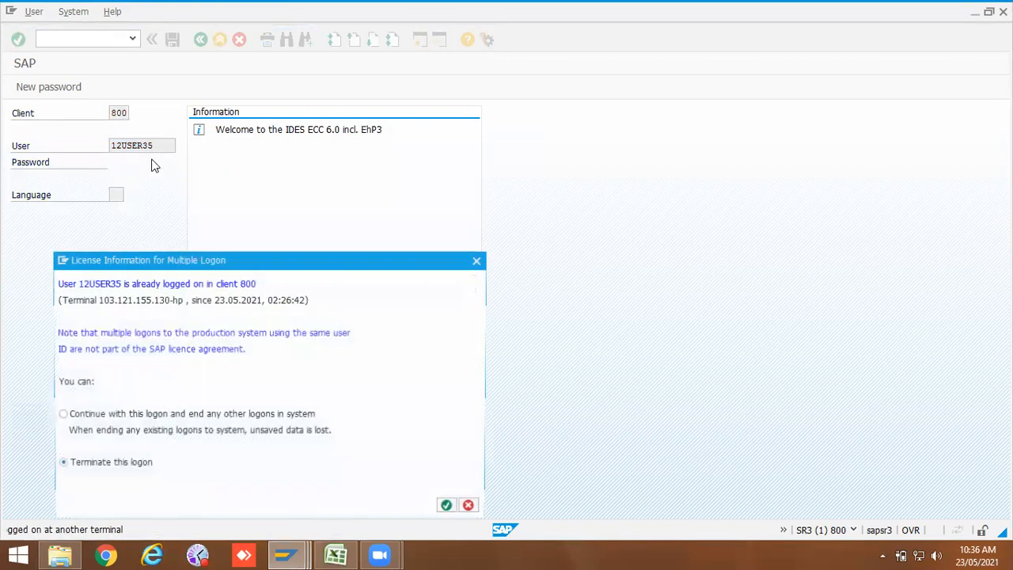
{"action": "left_click", "coordinate": [136, 413]}
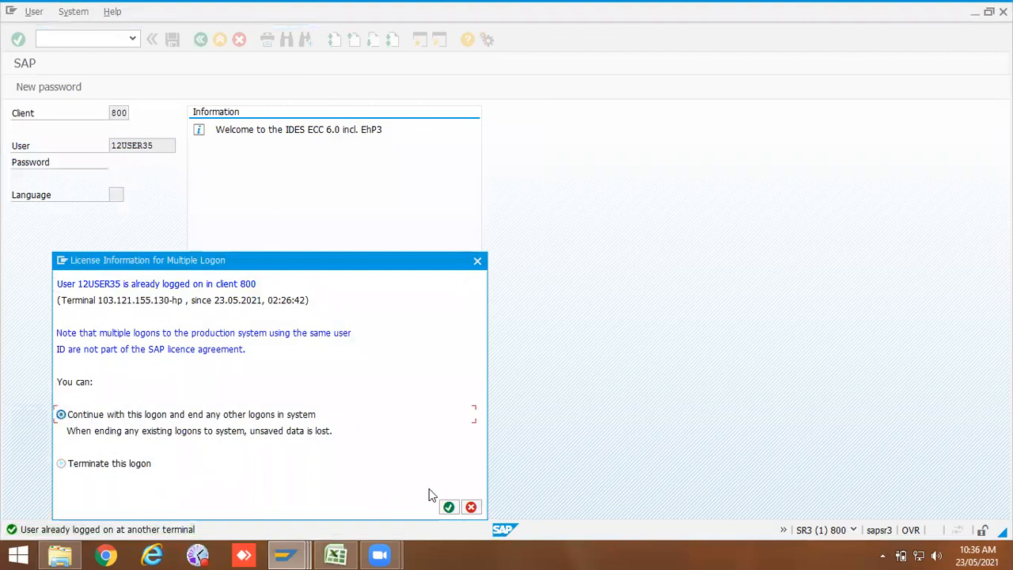
{"action": "left_click", "coordinate": [449, 507]}
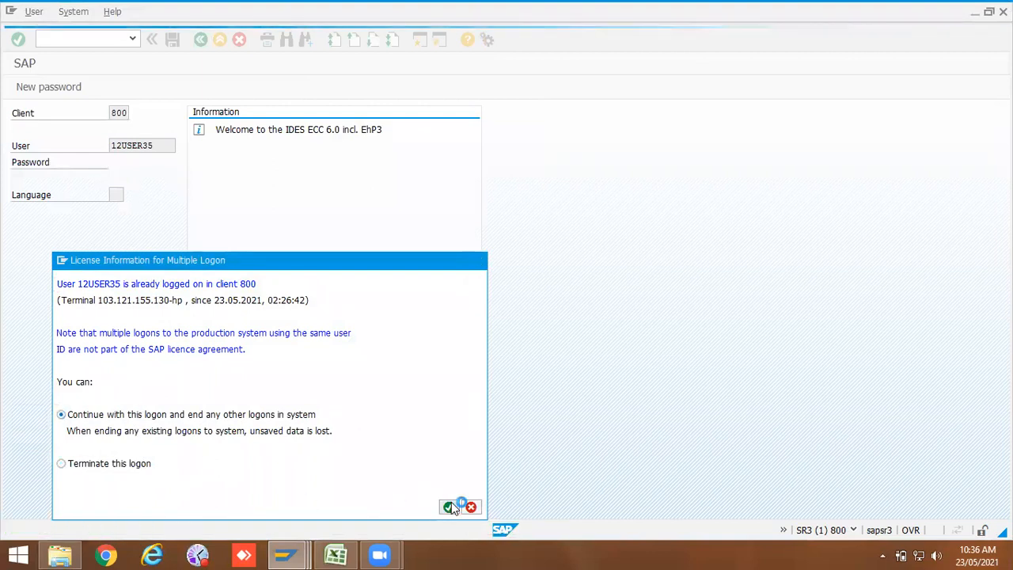
Step: Start SPRO and open Define Notification- and Order Integration under Plant Maintenance order type functions and settings
{"action": "type", "text": "spro"}
{"action": "key", "text": "Return"}
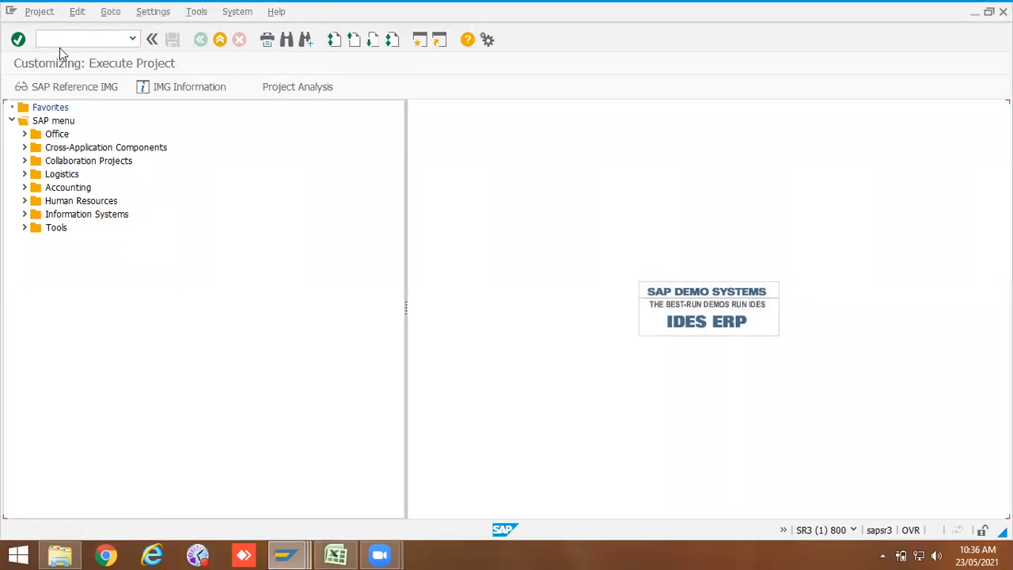
{"action": "left_click", "coordinate": [93, 86]}
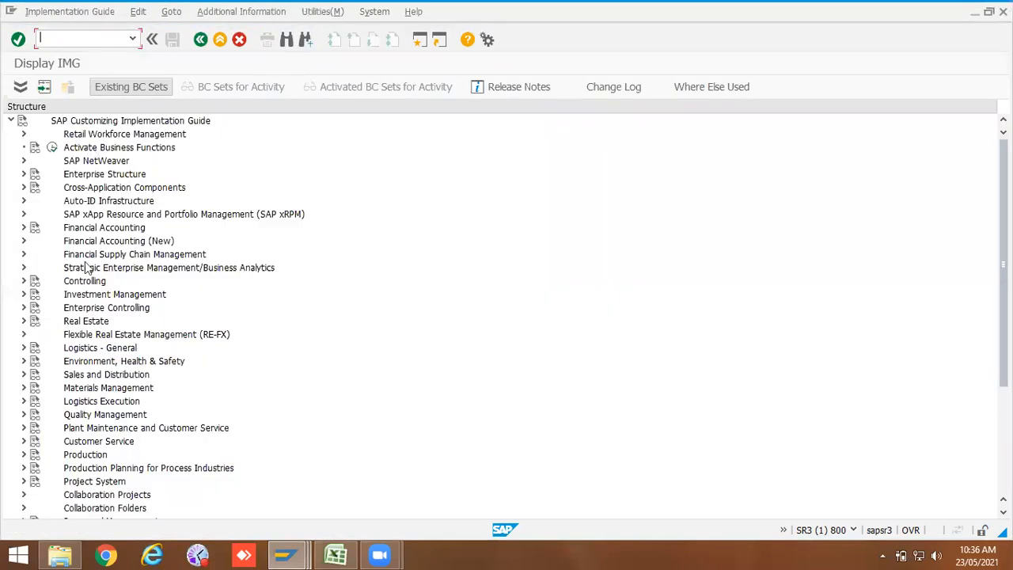
{"action": "left_click", "coordinate": [25, 428]}
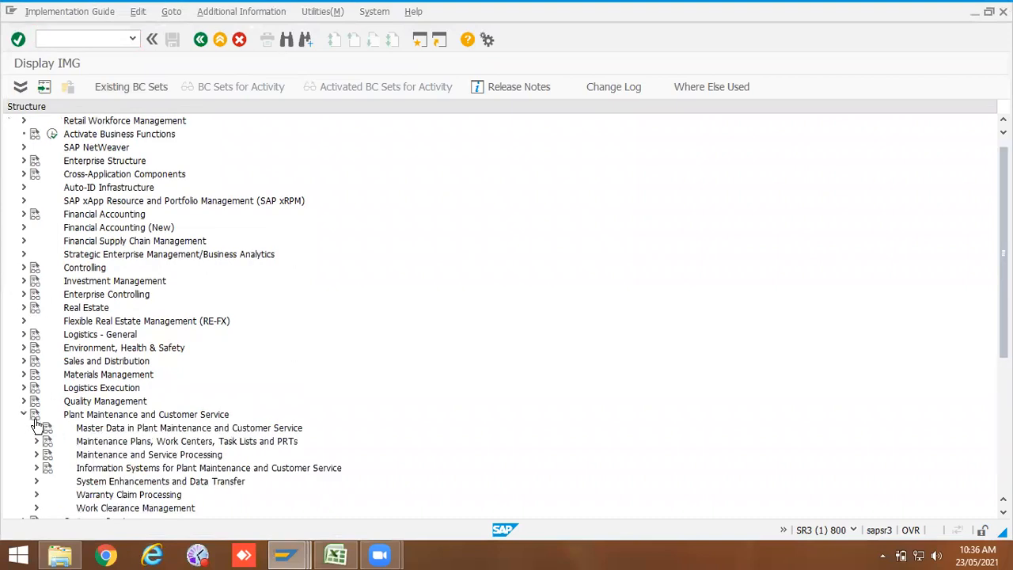
{"action": "left_click", "coordinate": [37, 455]}
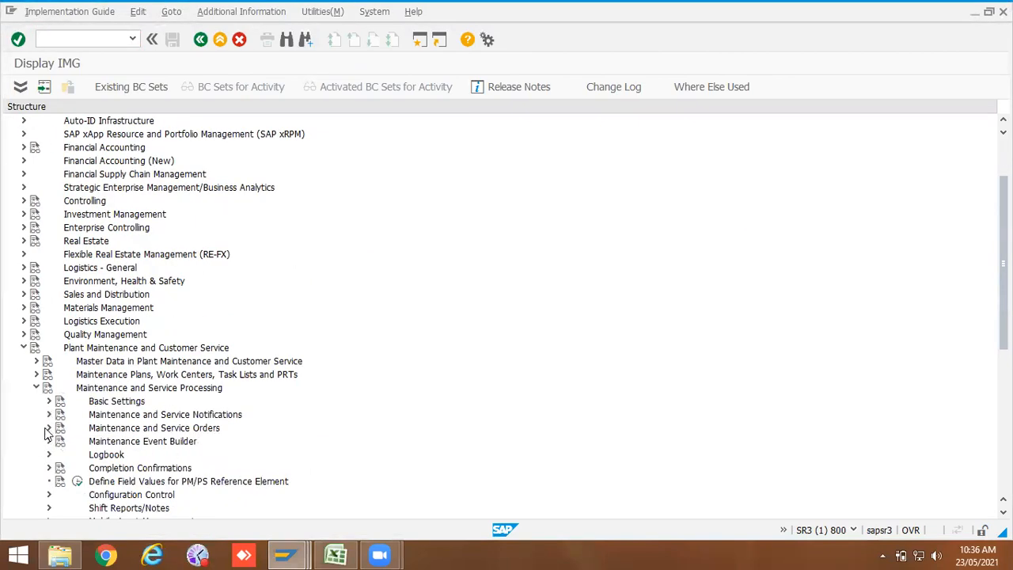
{"action": "left_click", "coordinate": [46, 429]}
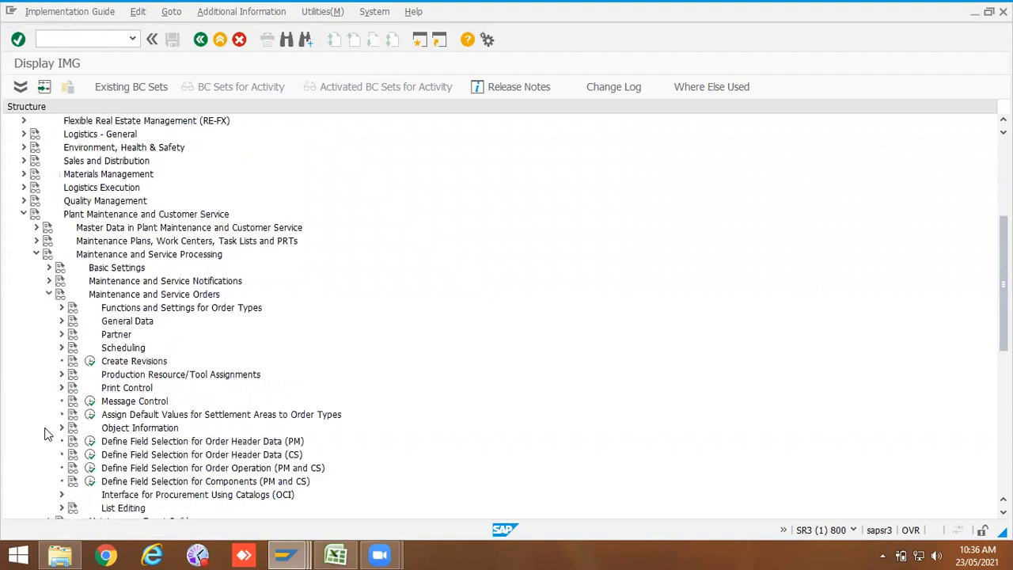
{"action": "left_click", "coordinate": [61, 308]}
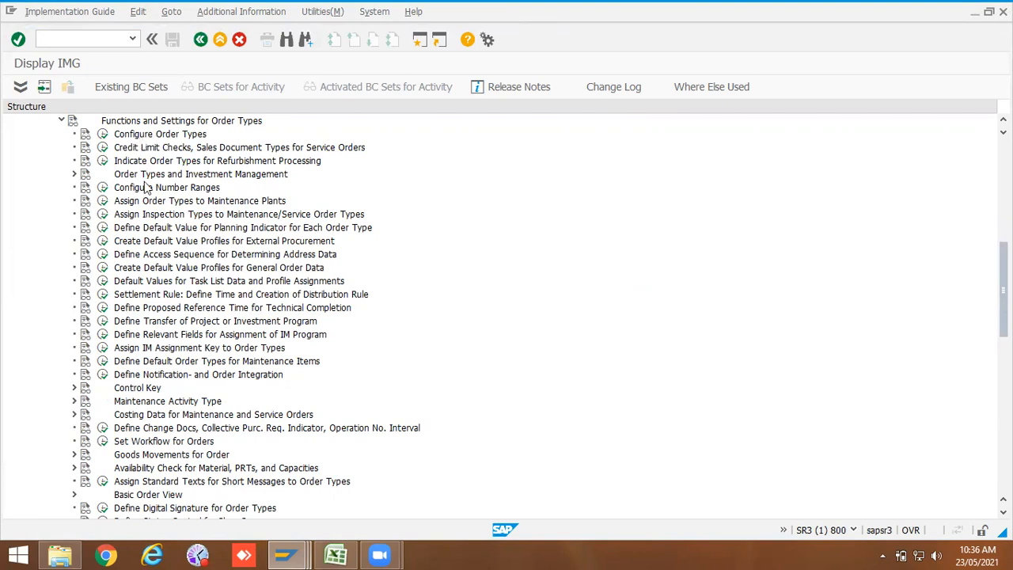
{"action": "left_click", "coordinate": [103, 375]}
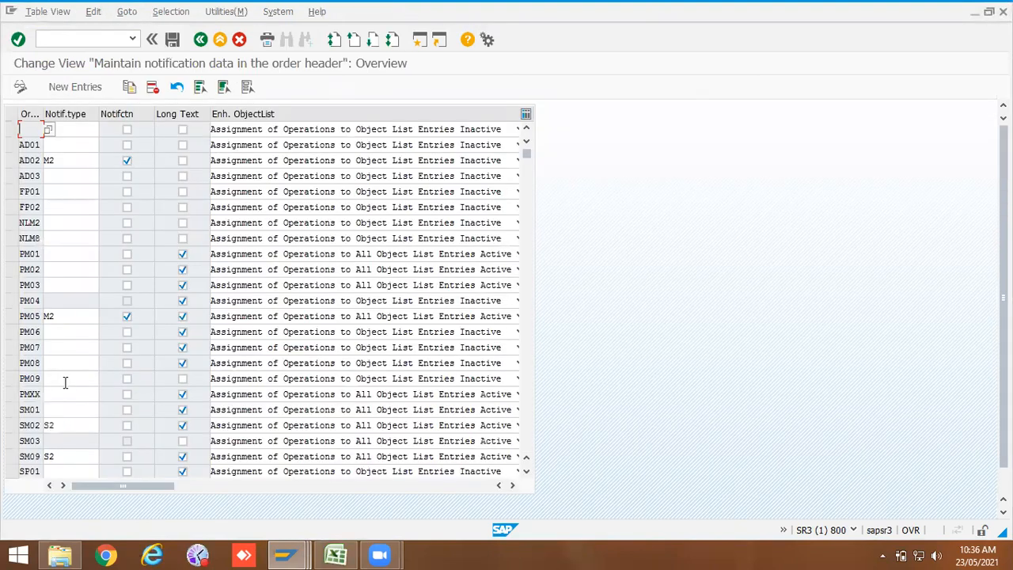
Step: Assign notification type Z2 to order type ZPM2 in the notification data table
{"action": "scroll", "coordinate": [234, 352], "scroll_direction": "down", "scroll_amount": 3}
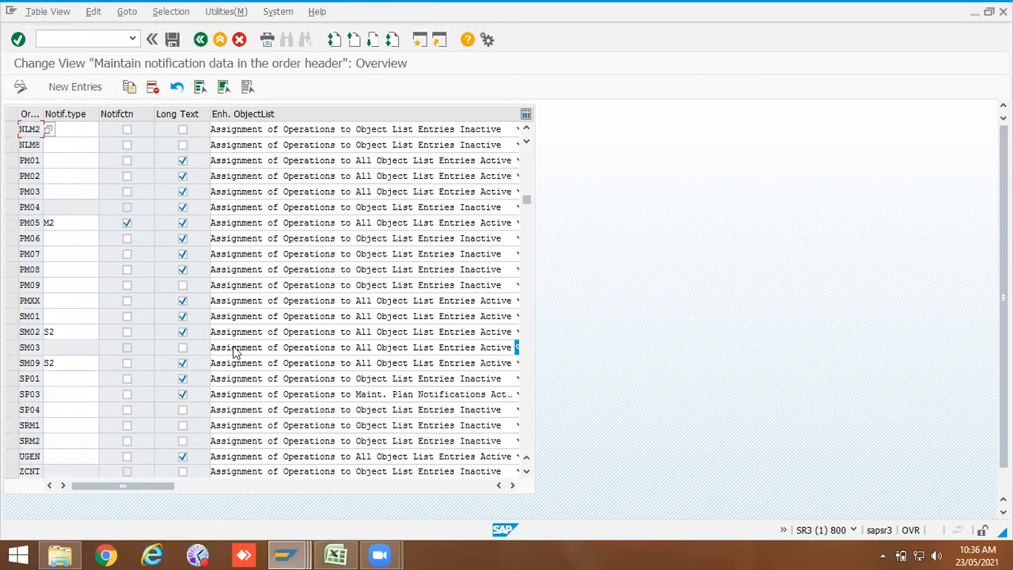
{"action": "scroll", "coordinate": [234, 352], "scroll_direction": "down", "scroll_amount": 1}
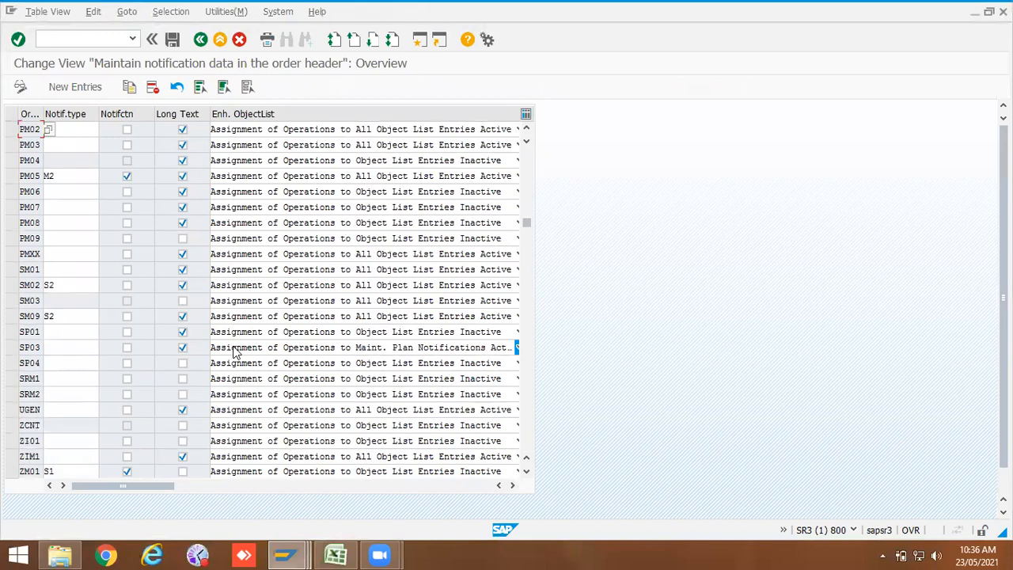
{"action": "scroll", "coordinate": [234, 352], "scroll_direction": "down", "scroll_amount": 3}
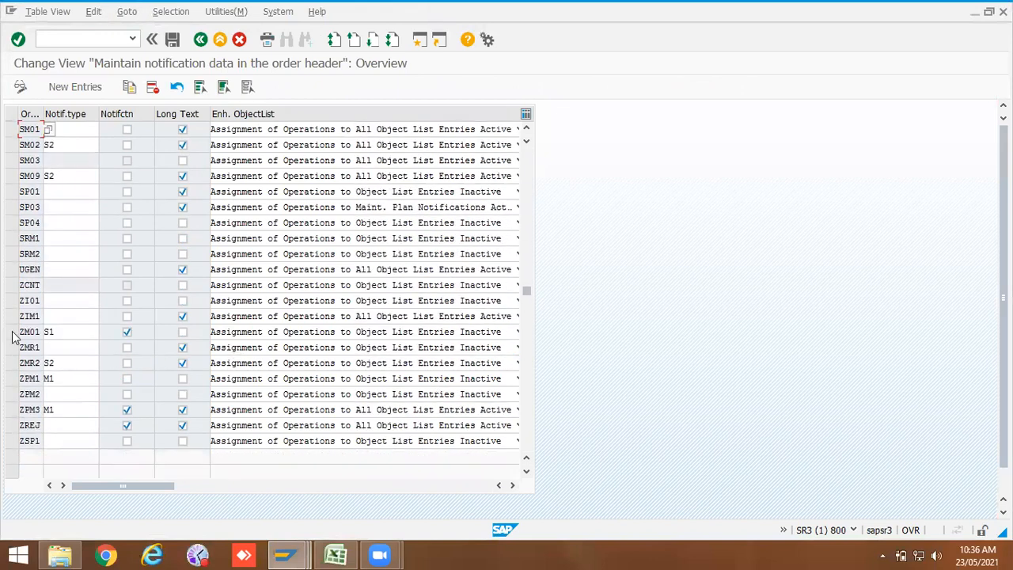
{"action": "left_click", "coordinate": [56, 396]}
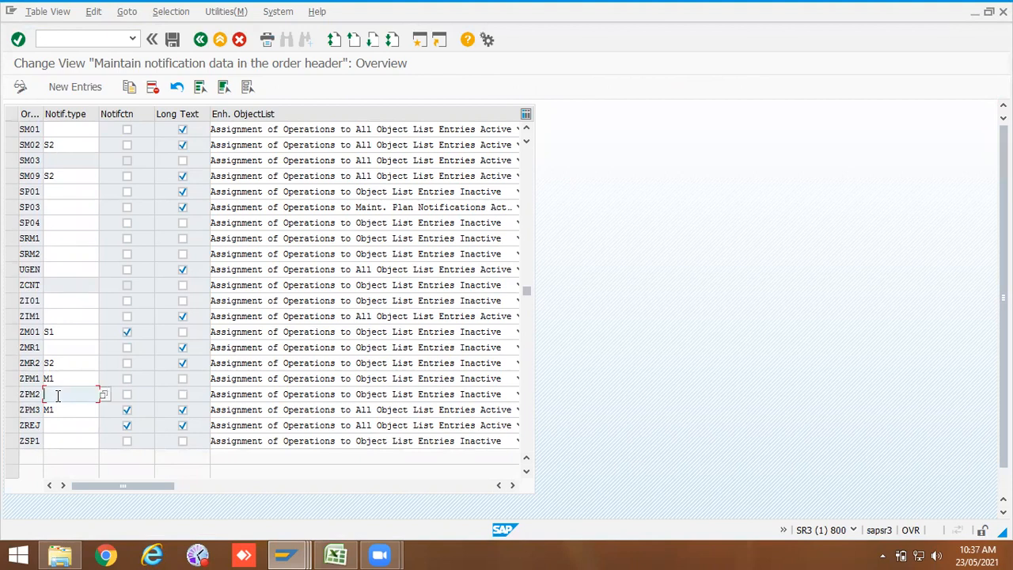
{"action": "left_click", "coordinate": [101, 395]}
{"action": "scroll", "coordinate": [89, 356], "scroll_direction": "down", "scroll_amount": 5}
{"action": "scroll", "coordinate": [80, 417], "scroll_direction": "down", "scroll_amount": 12}
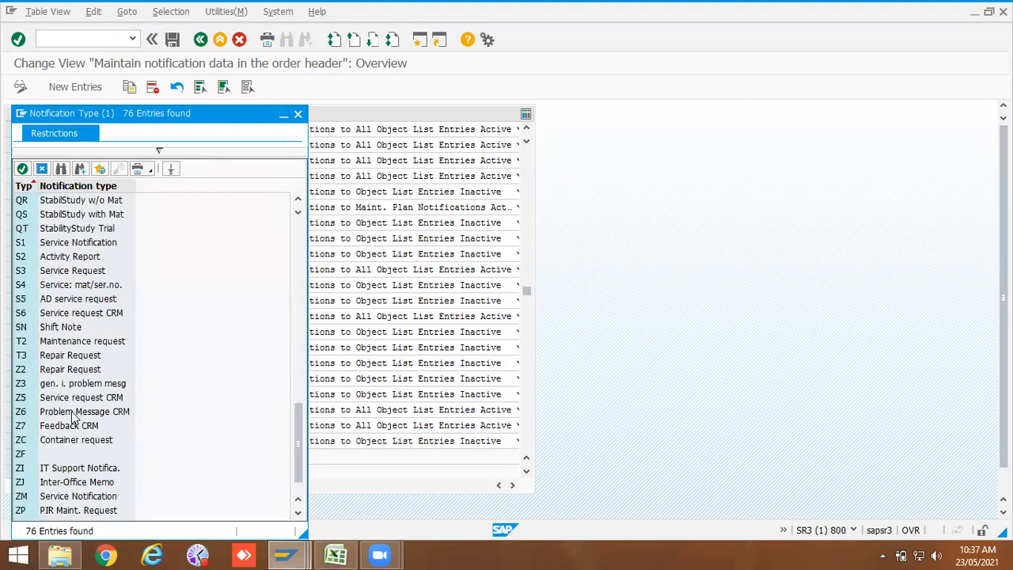
{"action": "double_click", "coordinate": [26, 372]}
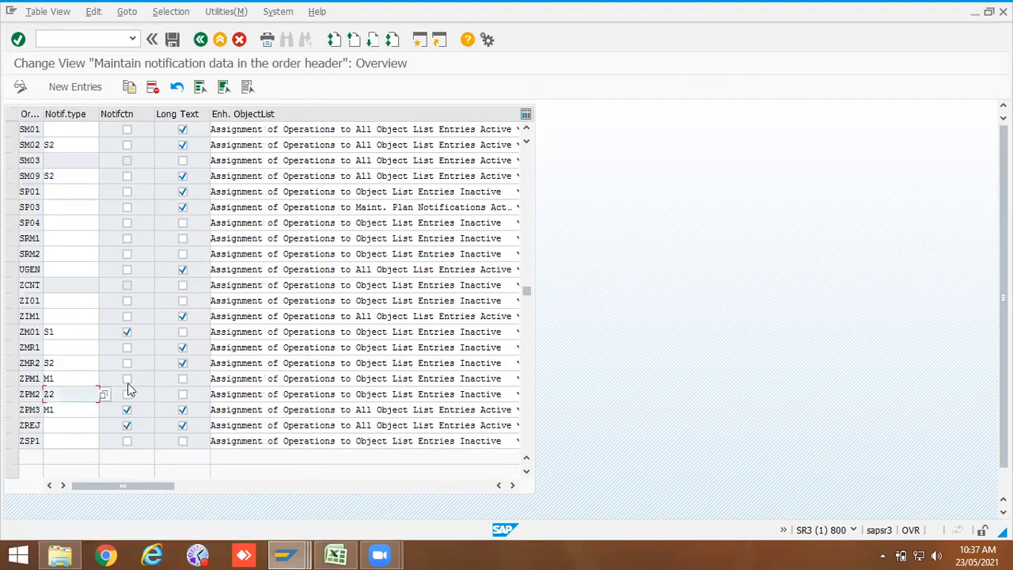
Step: For ZPM2, enable Notifctn and Long Text and set Enh. ObjectList to Assignment of Operations to All Object List Entries Active
{"action": "left_click", "coordinate": [126, 394]}
{"action": "left_click", "coordinate": [182, 394]}
{"action": "left_click", "coordinate": [383, 396]}
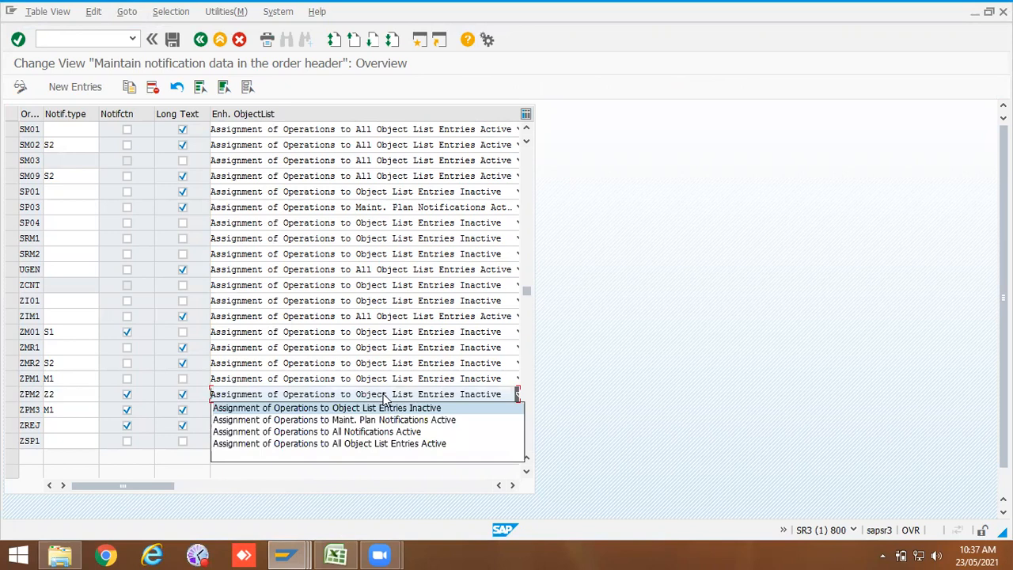
{"action": "left_click", "coordinate": [380, 444]}
Step: Save the notification and order integration settings, return to the IMG and expand the Control Key node
{"action": "left_click", "coordinate": [171, 39]}
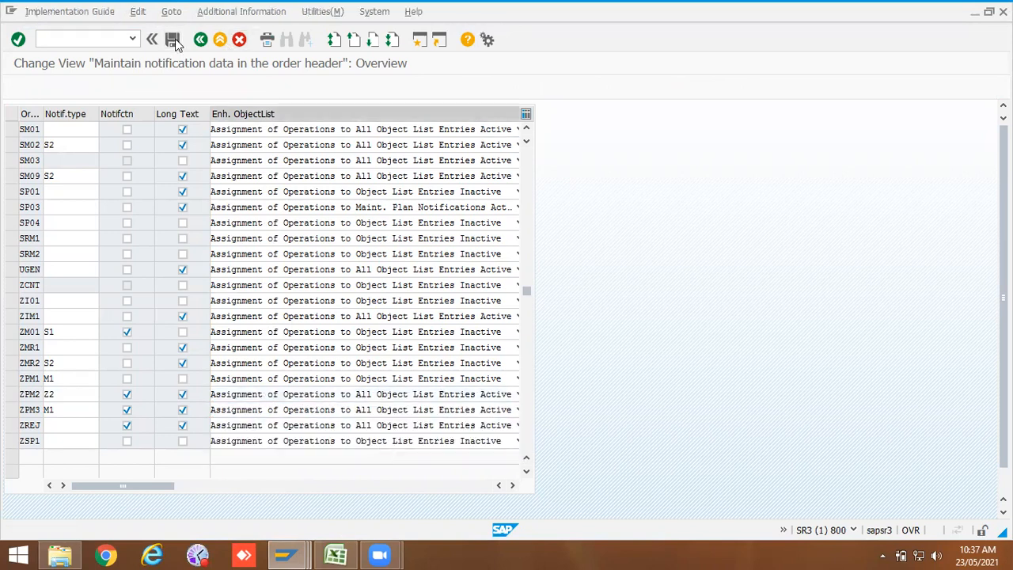
{"action": "left_click", "coordinate": [177, 246]}
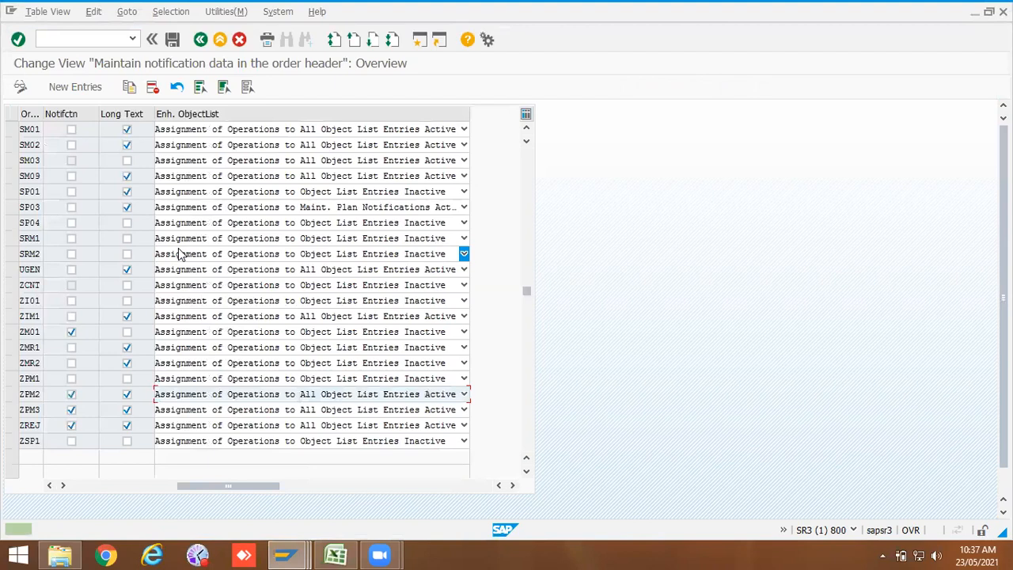
{"action": "left_click", "coordinate": [200, 39]}
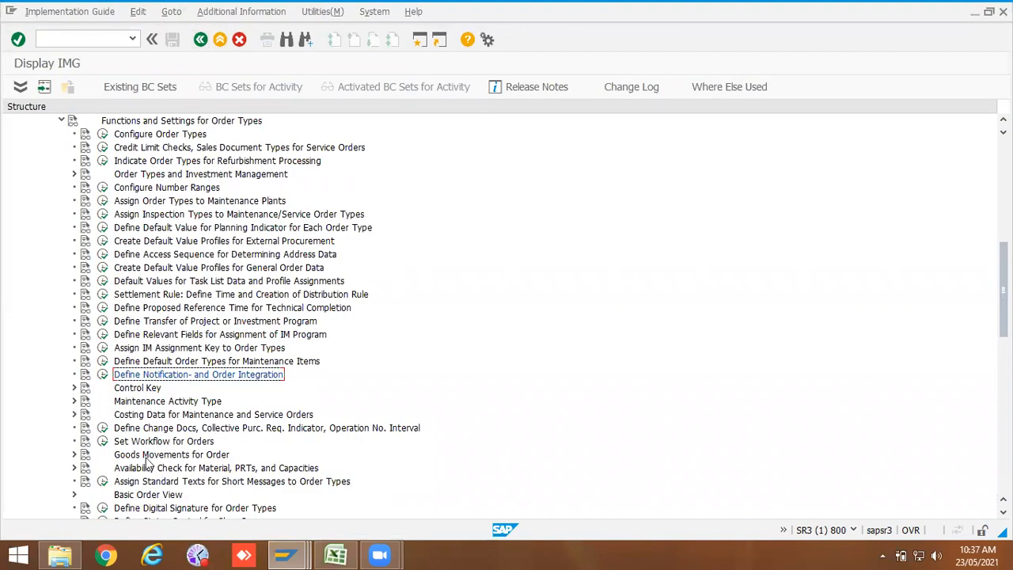
{"action": "left_click", "coordinate": [74, 387]}
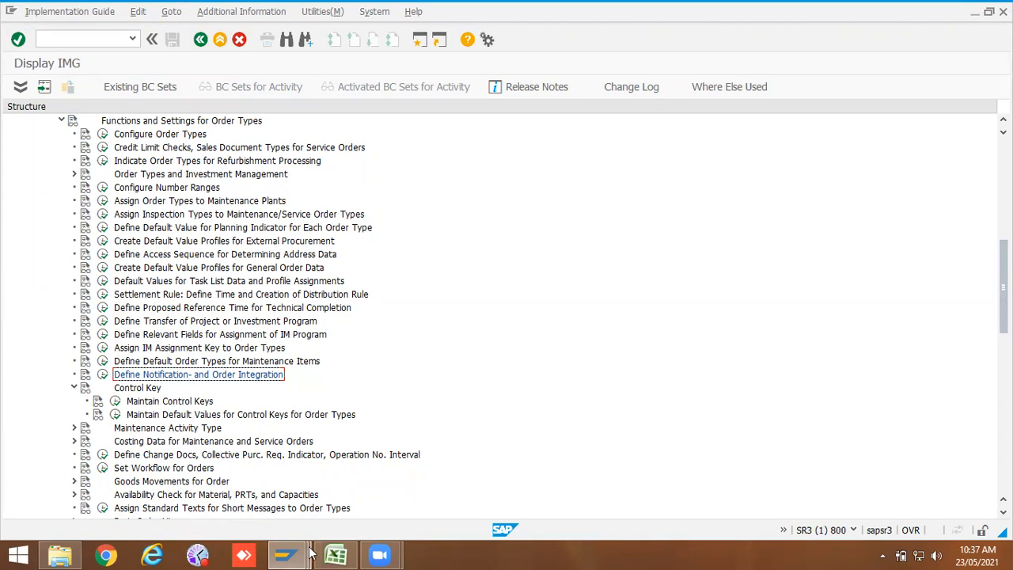
Step: Switch to Excel and review the work order activity types on the Notification & Order Type sheet
{"action": "left_click", "coordinate": [335, 554]}
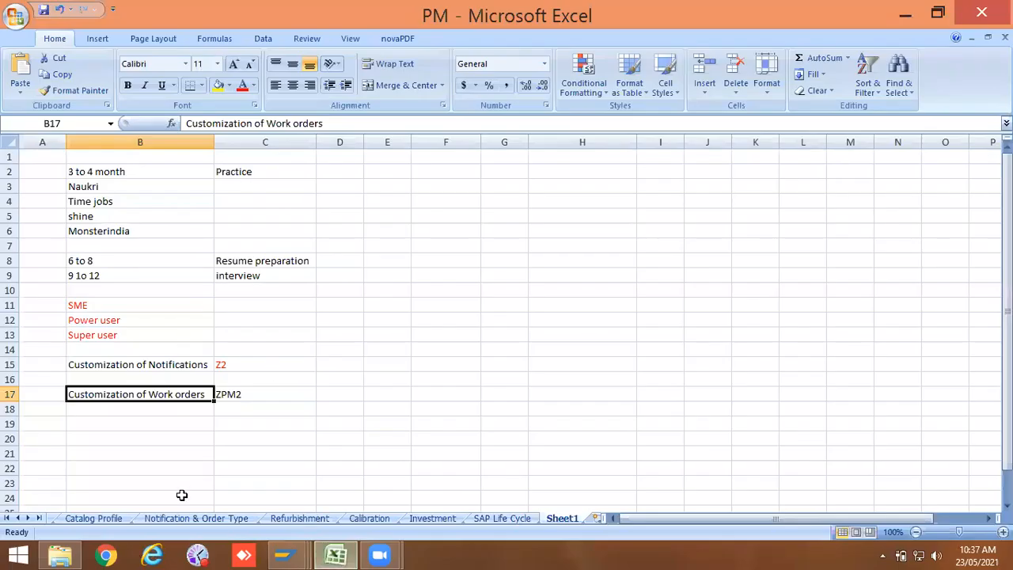
{"action": "left_click", "coordinate": [99, 518]}
{"action": "left_click", "coordinate": [177, 518]}
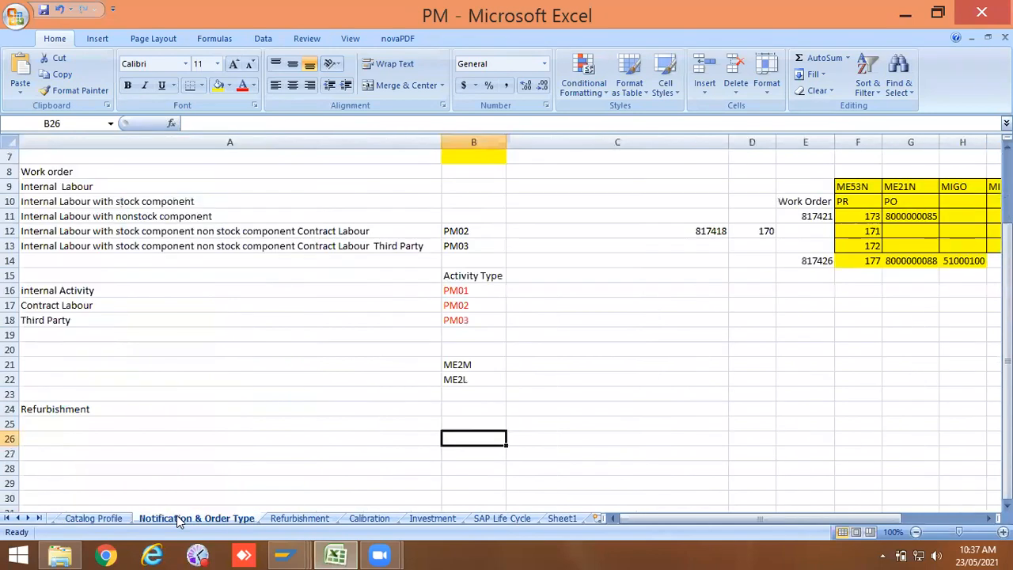
{"action": "left_click", "coordinate": [462, 233]}
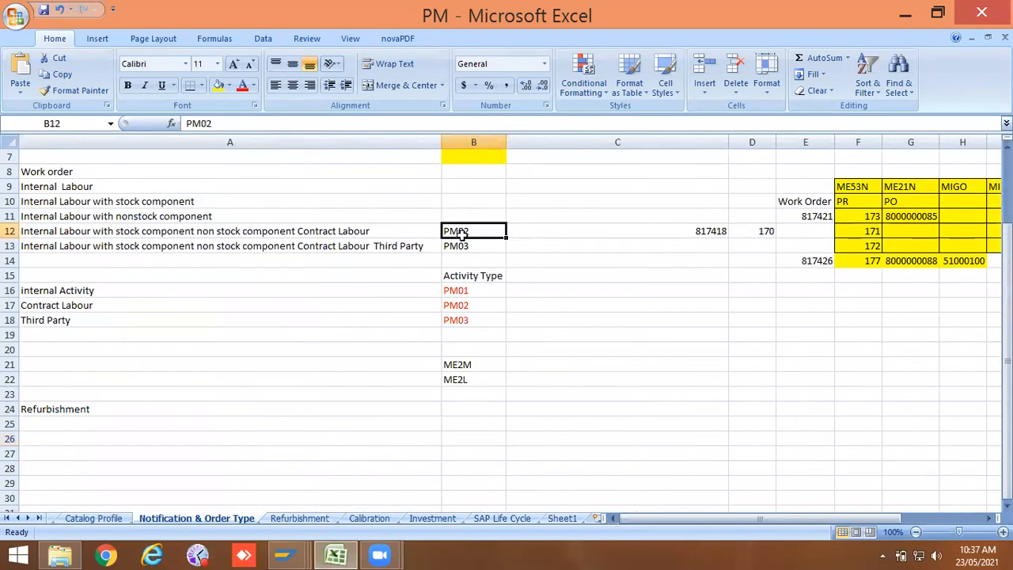
{"action": "left_click", "coordinate": [456, 244]}
{"action": "left_click", "coordinate": [459, 232]}
{"action": "left_click", "coordinate": [464, 216]}
{"action": "left_click", "coordinate": [459, 230]}
{"action": "left_click_drag", "start_coordinate": [465, 292], "coordinate": [470, 319]}
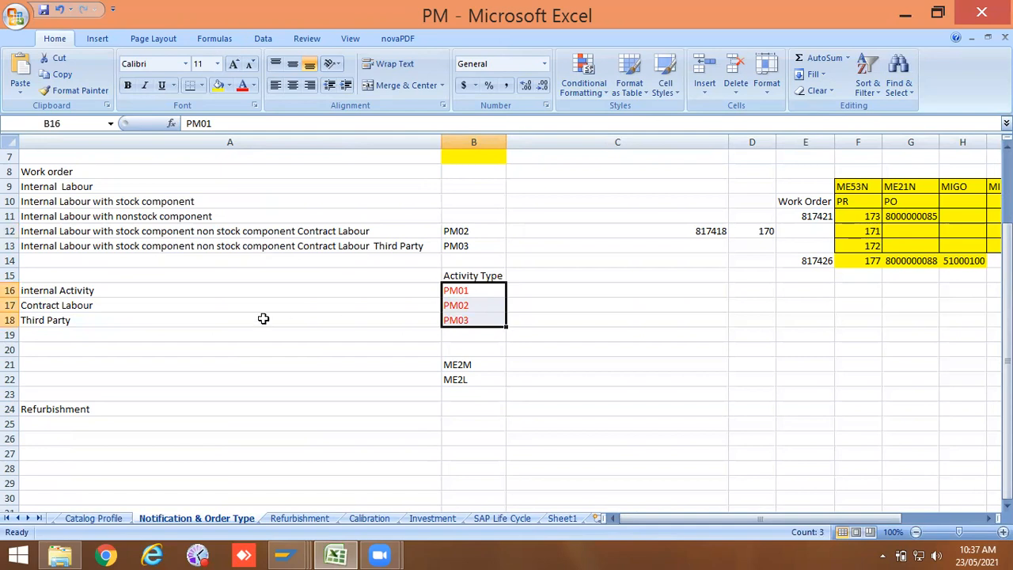
{"action": "left_click", "coordinate": [198, 297]}
{"action": "left_click", "coordinate": [196, 308]}
{"action": "left_click", "coordinate": [194, 318]}
{"action": "left_click", "coordinate": [195, 293]}
{"action": "left_click", "coordinate": [196, 305]}
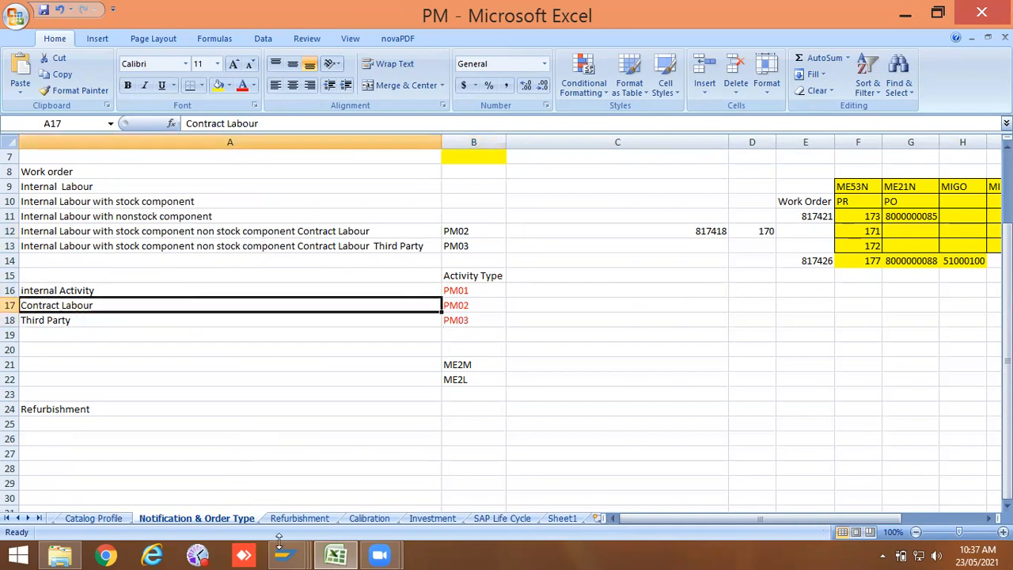
Step: Return to the IMG, open Maintain Control Keys and inspect control key PM01
{"action": "mouse_move", "coordinate": [281, 550]}
{"action": "left_click", "coordinate": [309, 484]}
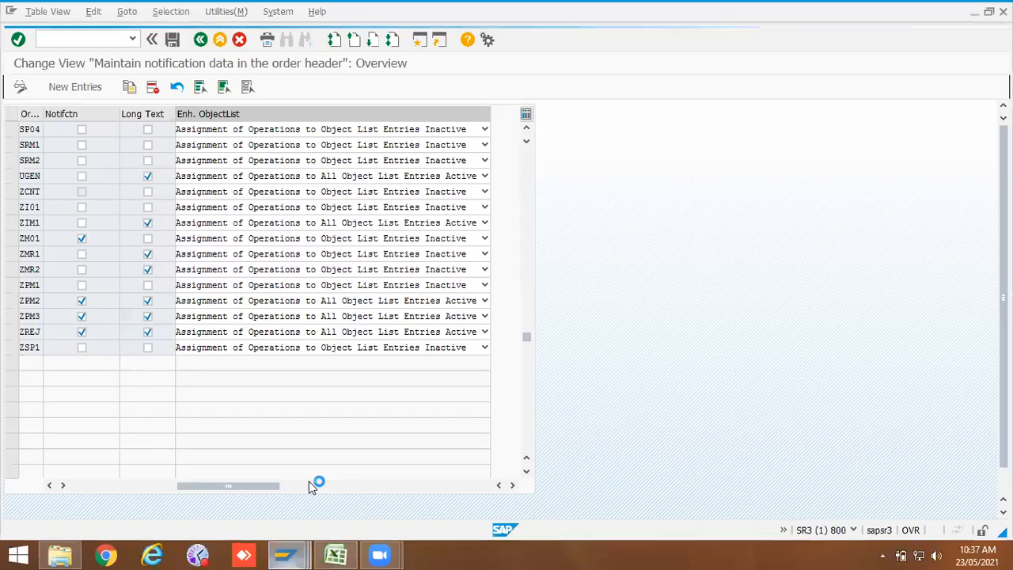
{"action": "left_click", "coordinate": [543, 480]}
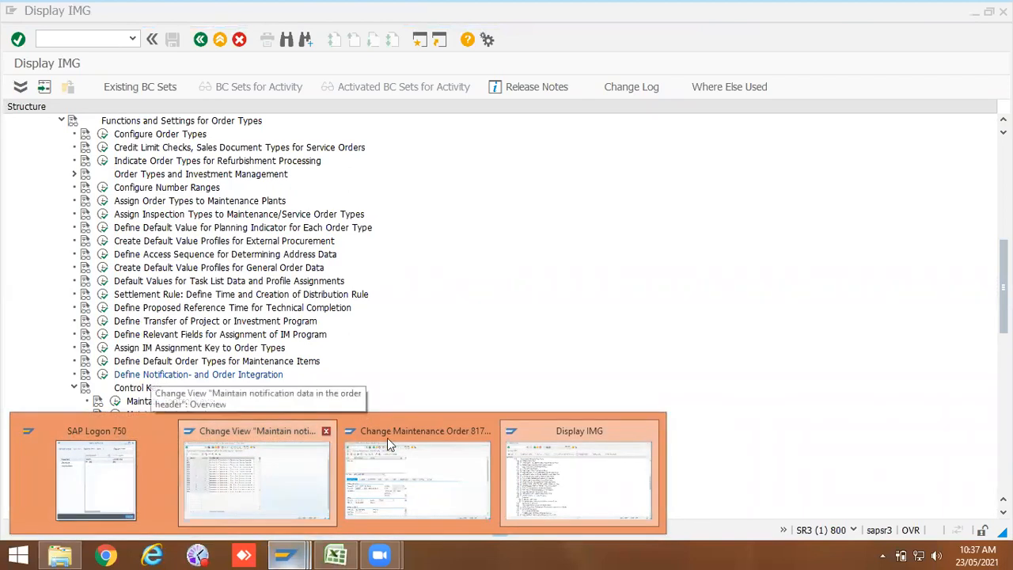
{"action": "left_click", "coordinate": [564, 465]}
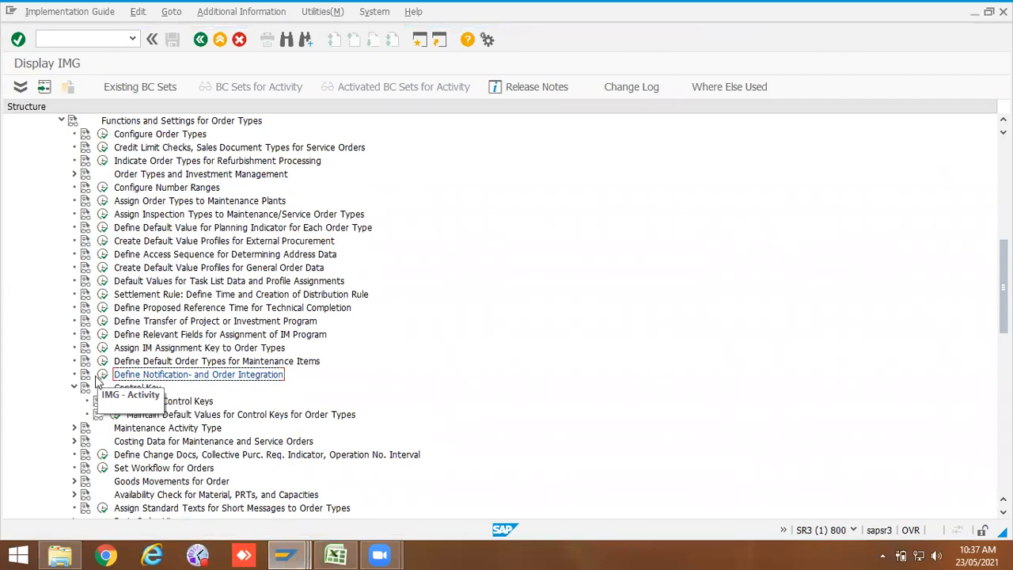
{"action": "left_click", "coordinate": [116, 403]}
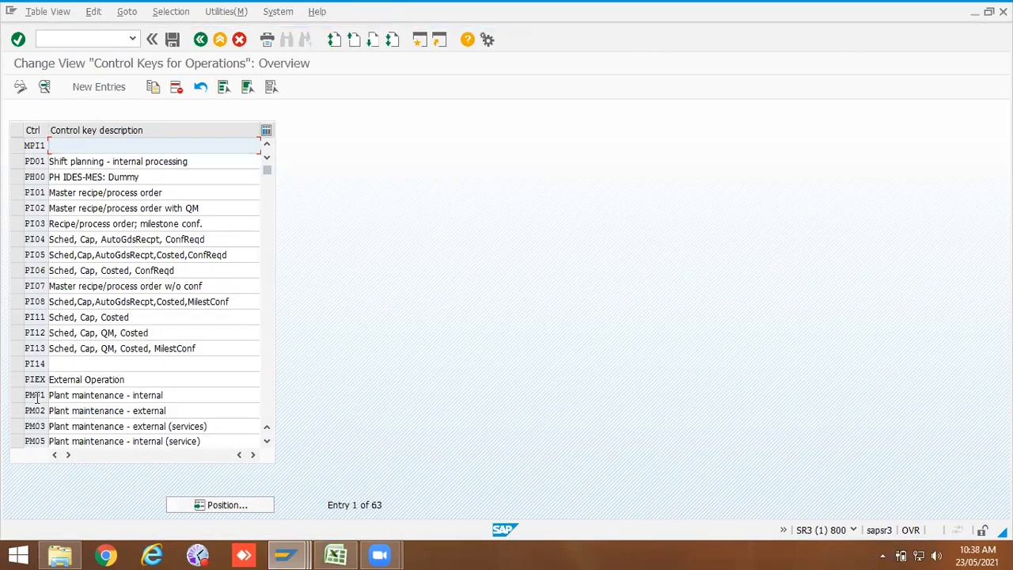
{"action": "double_click", "coordinate": [35, 397]}
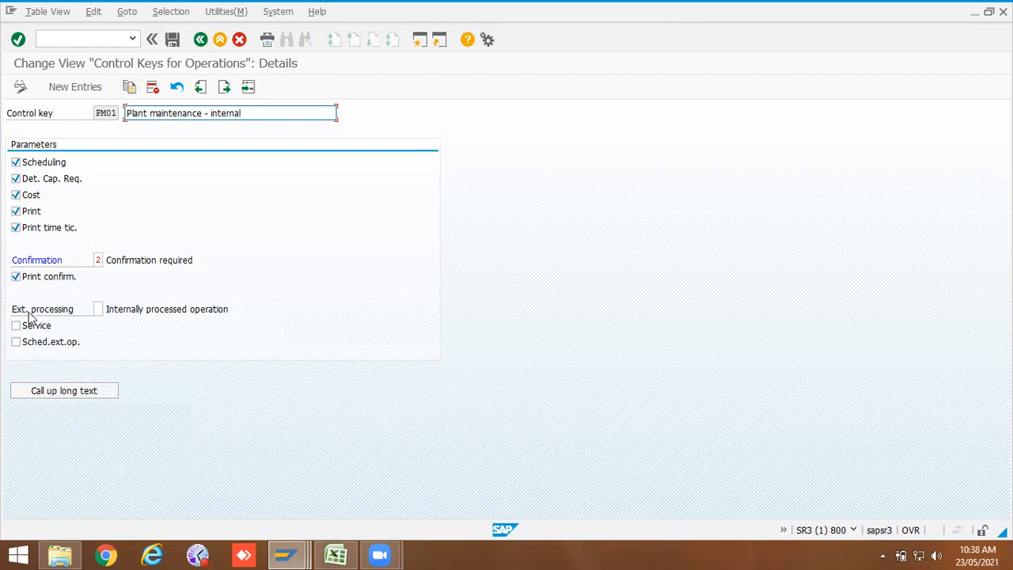
{"action": "left_click", "coordinate": [200, 41]}
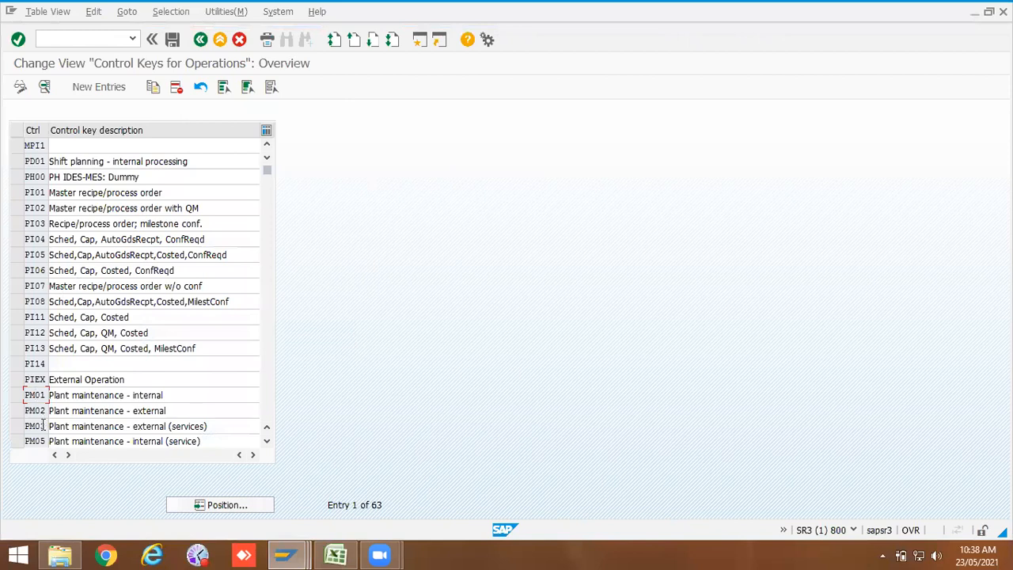
Step: Inspect control key PM03, browse the control key list and go back to the IMG
{"action": "double_click", "coordinate": [40, 426]}
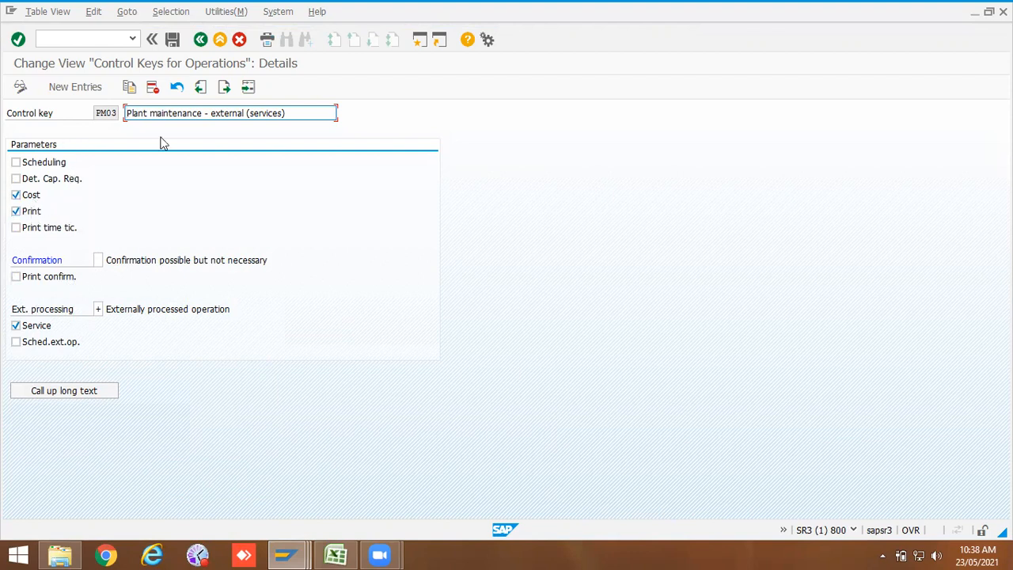
{"action": "left_click", "coordinate": [200, 39]}
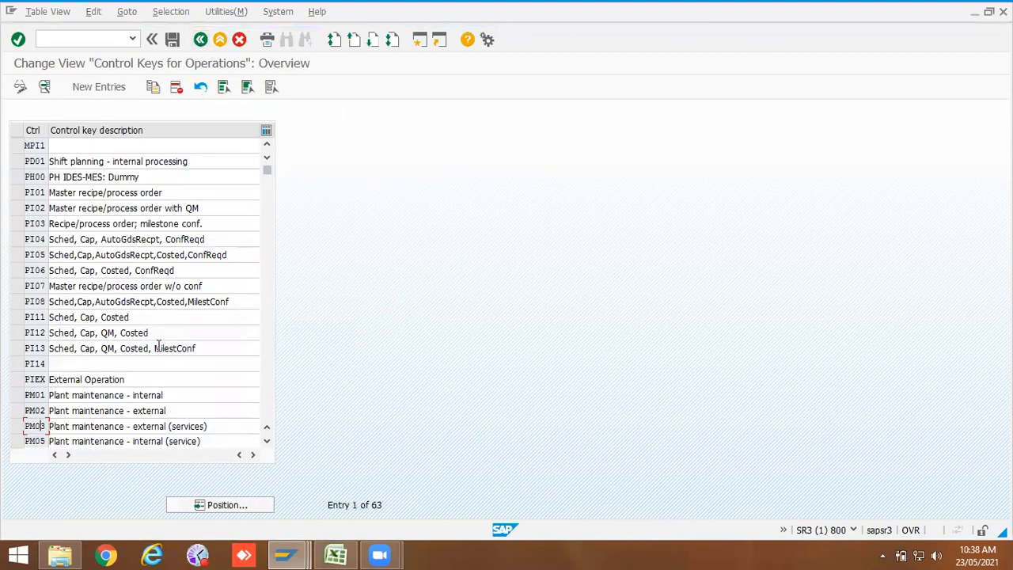
{"action": "scroll", "coordinate": [158, 348], "scroll_direction": "down", "scroll_amount": 7}
{"action": "scroll", "coordinate": [159, 348], "scroll_direction": "down", "scroll_amount": 8}
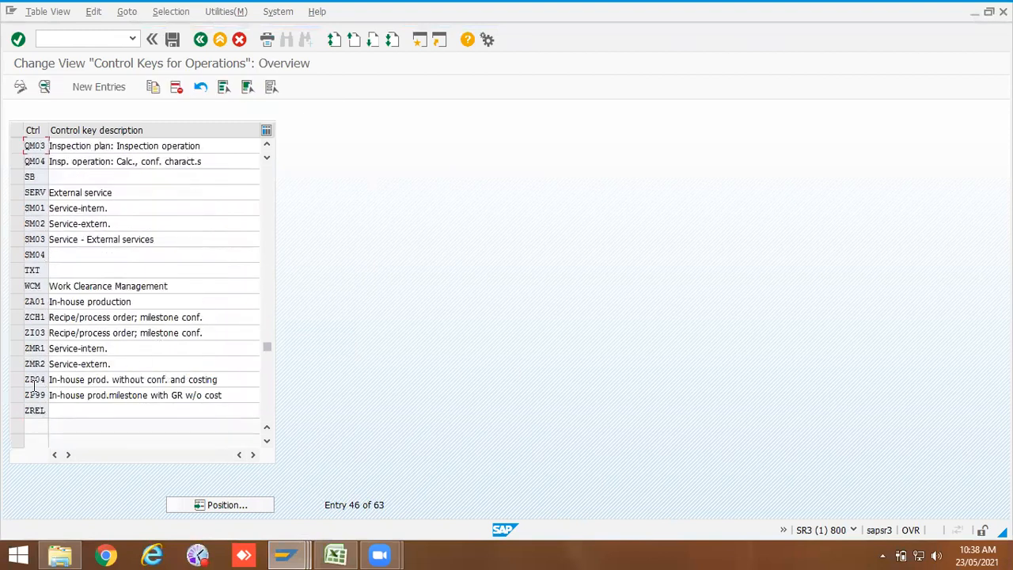
{"action": "scroll", "coordinate": [98, 198], "scroll_direction": "up", "scroll_amount": 10}
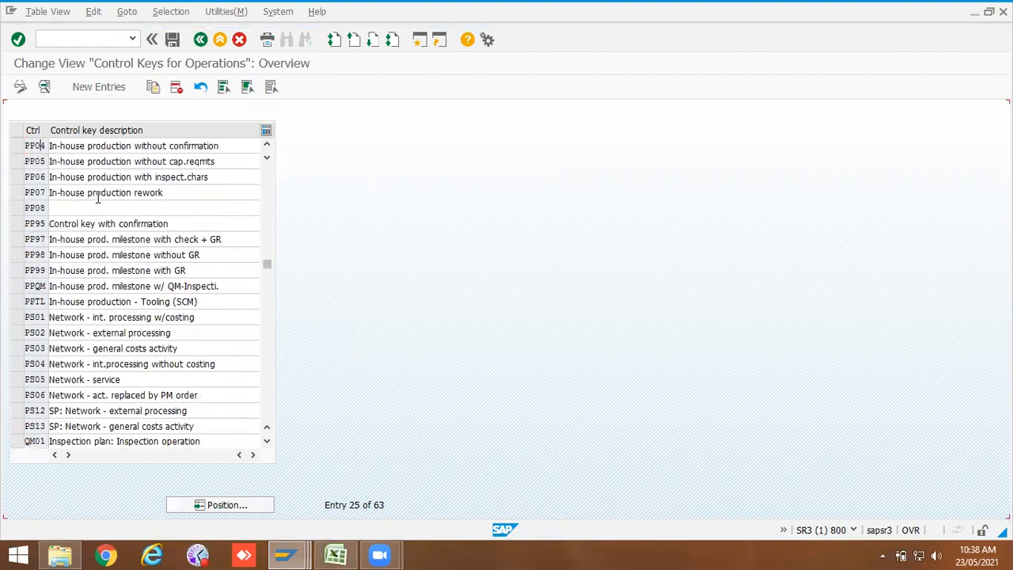
{"action": "left_click", "coordinate": [200, 40]}
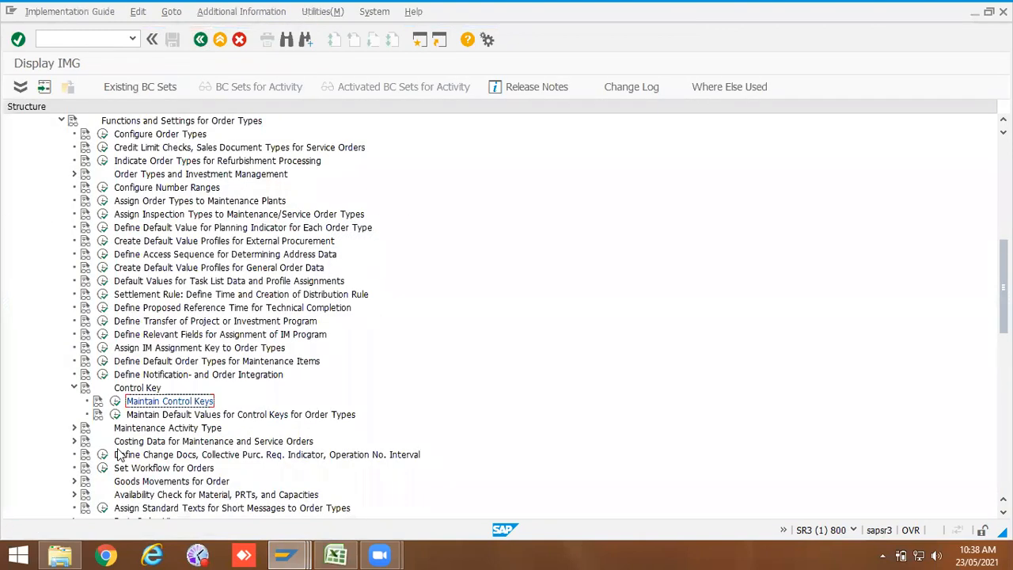
Step: Open Maintain Default Values for Control Keys and open the entry for planning plant 1000, order type ZPM2
{"action": "left_click", "coordinate": [115, 414]}
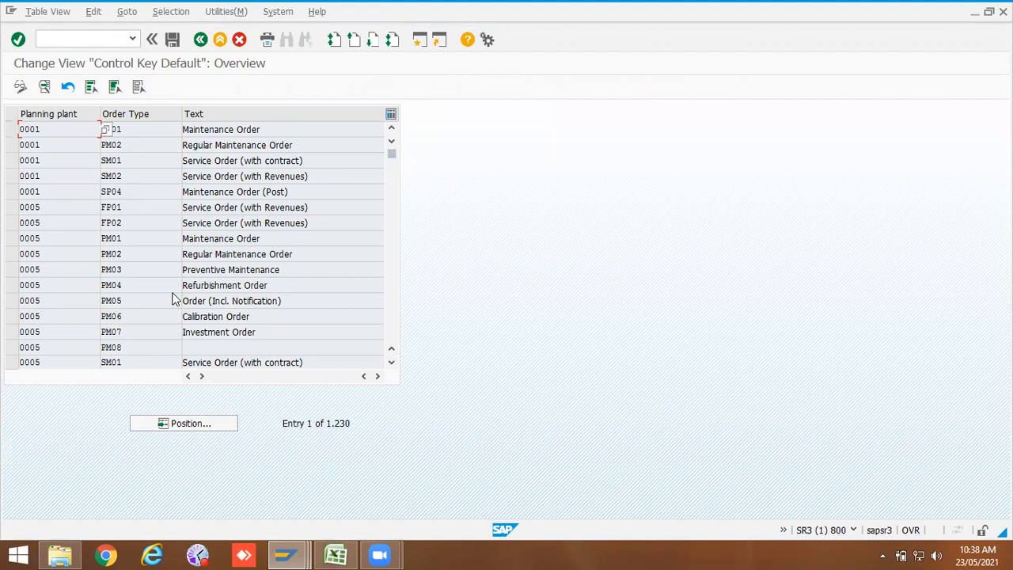
{"action": "left_click", "coordinate": [193, 427]}
{"action": "left_click", "coordinate": [150, 202]}
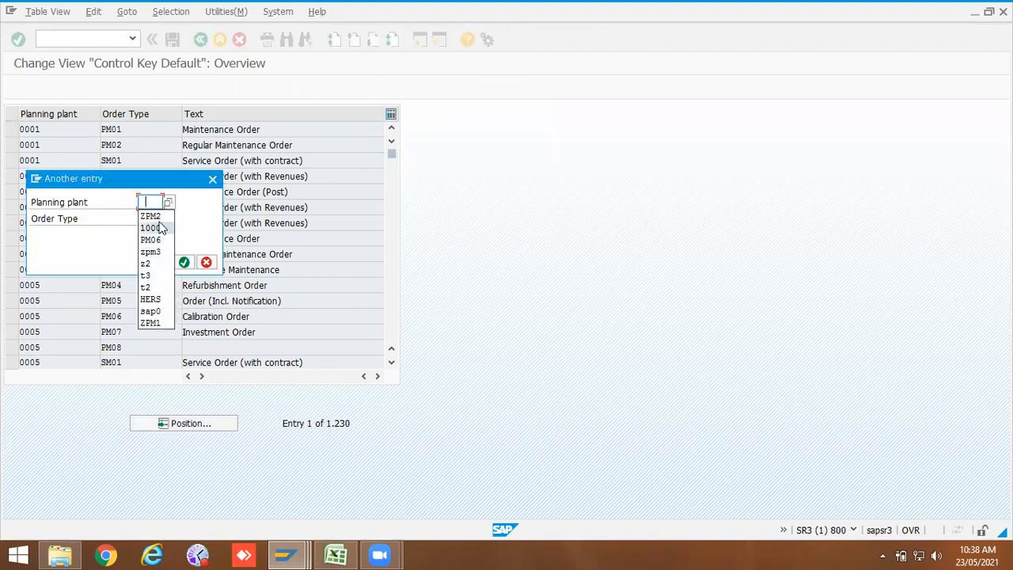
{"action": "left_click", "coordinate": [154, 228]}
{"action": "left_click", "coordinate": [156, 220]}
{"action": "type", "text": "zpm2"}
{"action": "key", "text": "Return"}
{"action": "left_click", "coordinate": [153, 129]}
{"action": "left_click", "coordinate": [40, 129]}
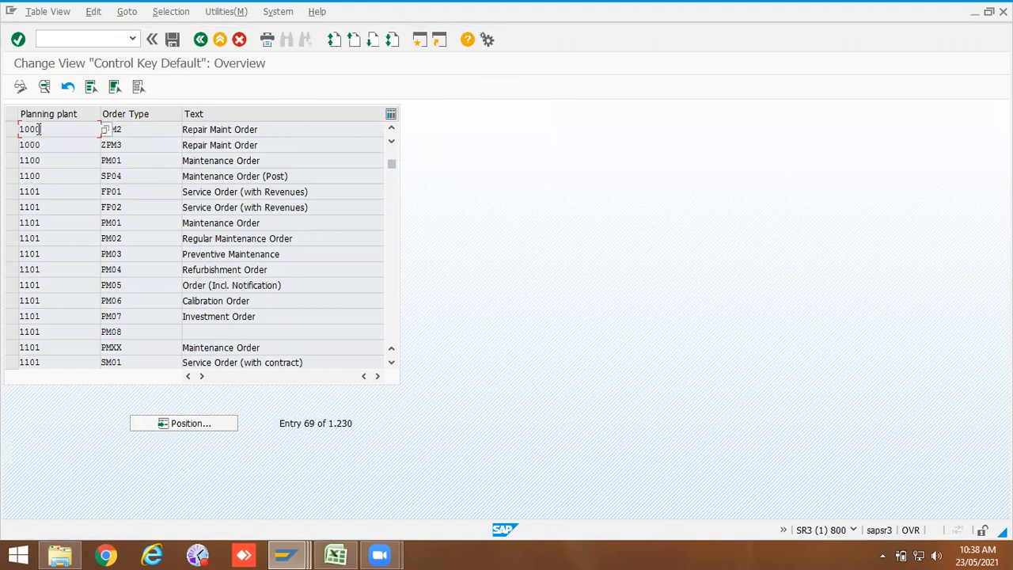
{"action": "double_click", "coordinate": [36, 129]}
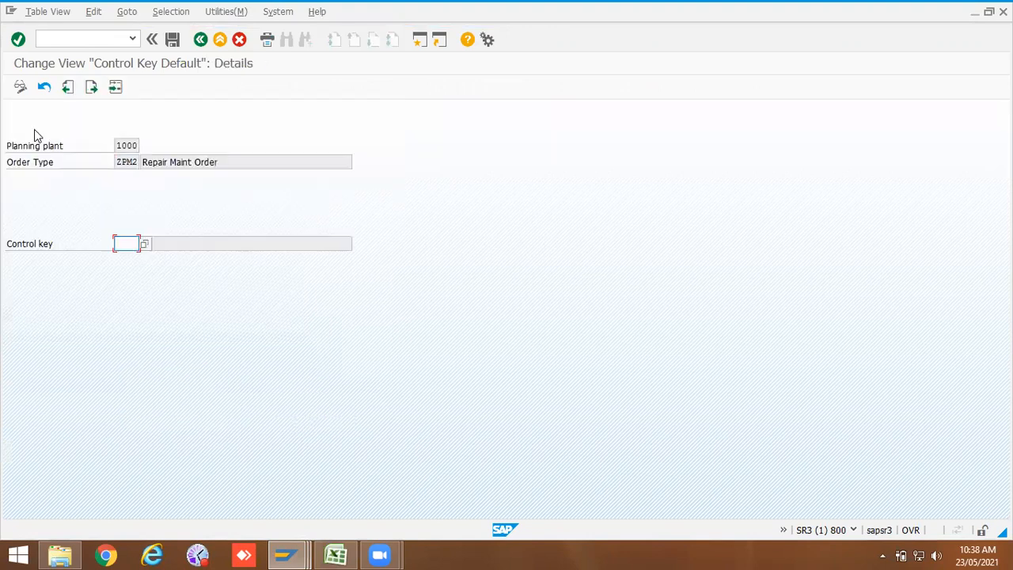
Step: Set the default control key for plant 1000 and ZPM2 to PM01 and save under the customizing request
{"action": "left_click", "coordinate": [144, 243]}
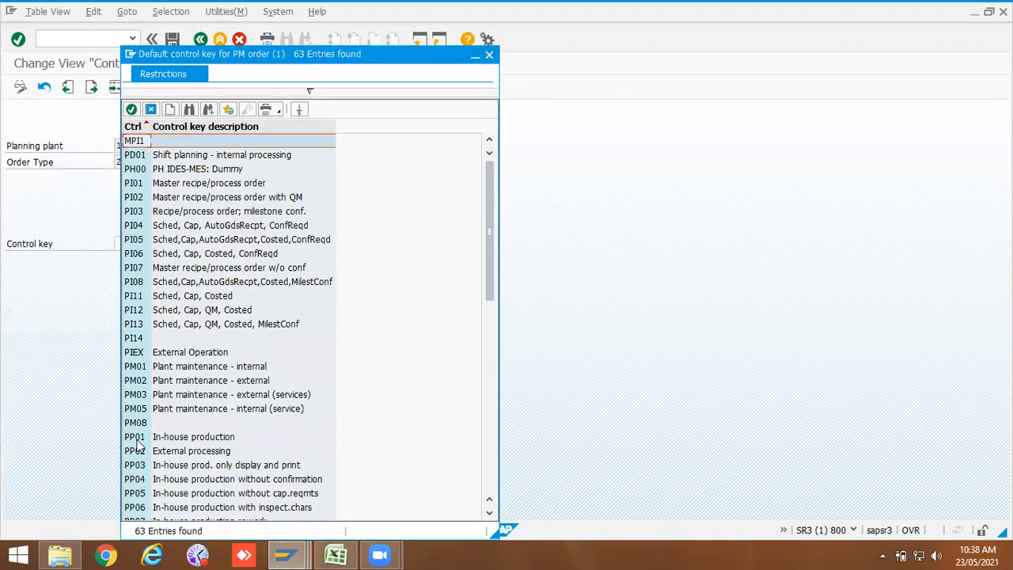
{"action": "left_click", "coordinate": [140, 367]}
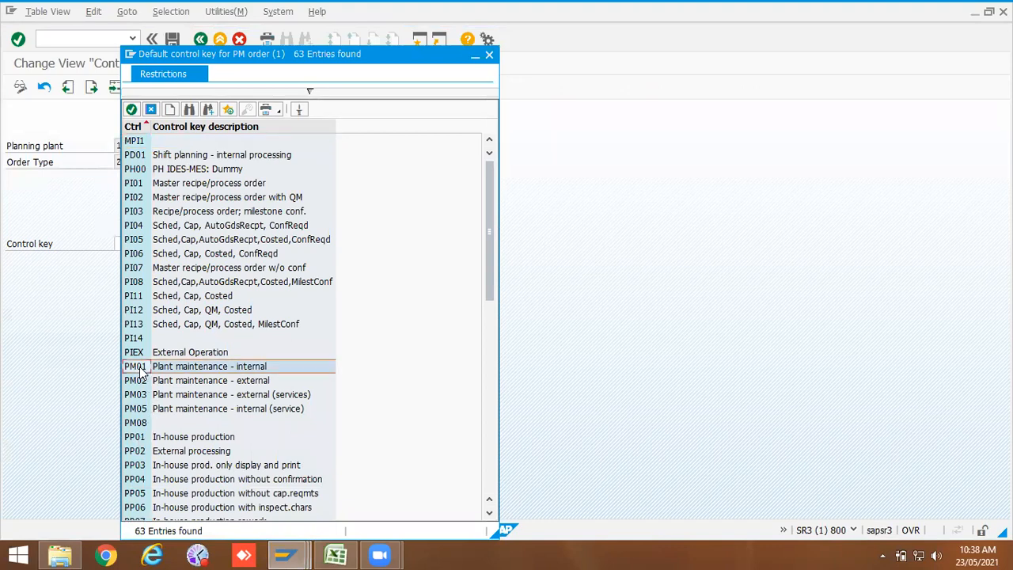
{"action": "double_click", "coordinate": [140, 368]}
{"action": "left_click", "coordinate": [172, 39]}
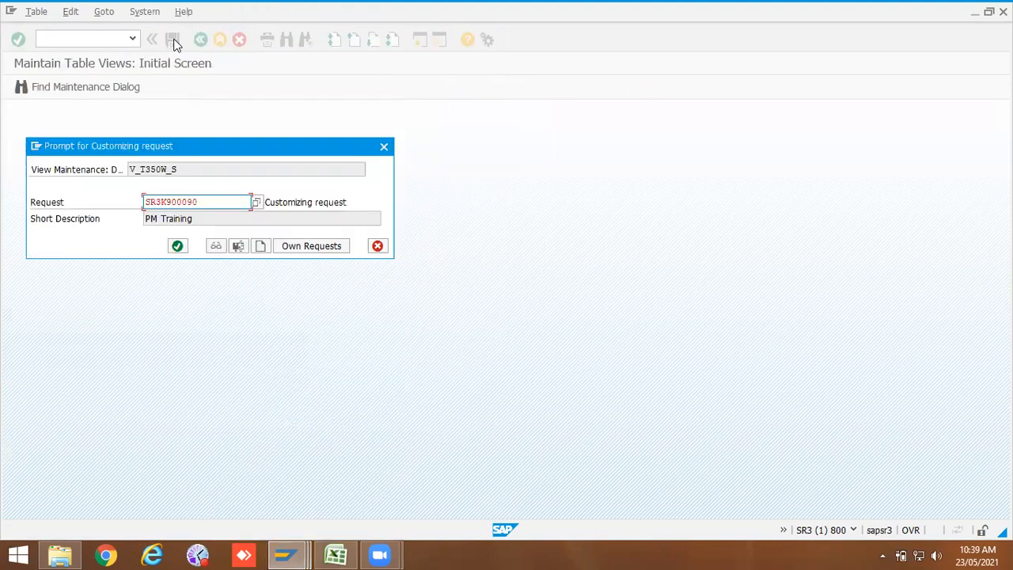
{"action": "left_click", "coordinate": [177, 246]}
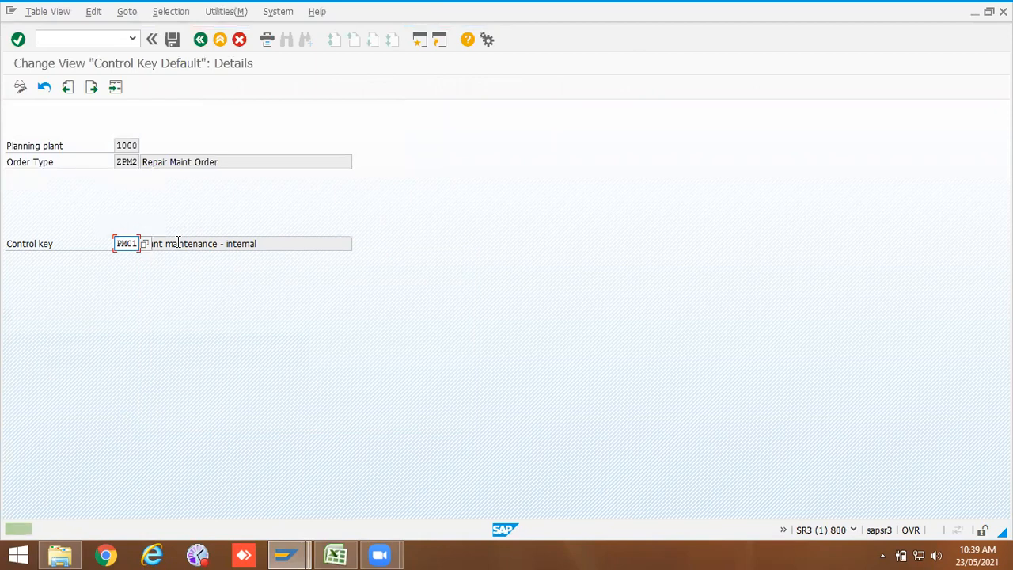
Step: Return to the IMG and expand the Maintenance Activity Type node
{"action": "left_click", "coordinate": [201, 41]}
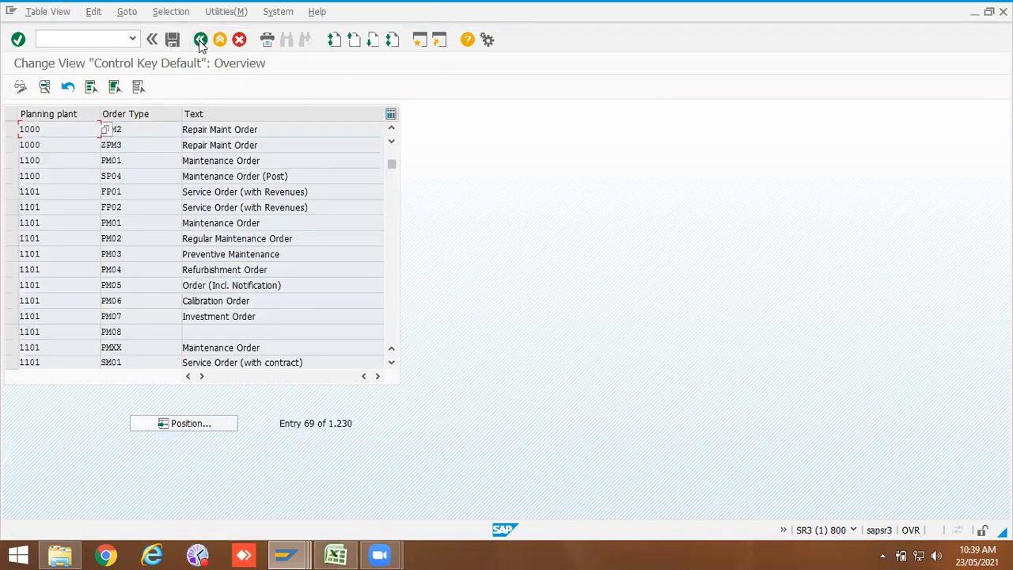
{"action": "left_click", "coordinate": [201, 41]}
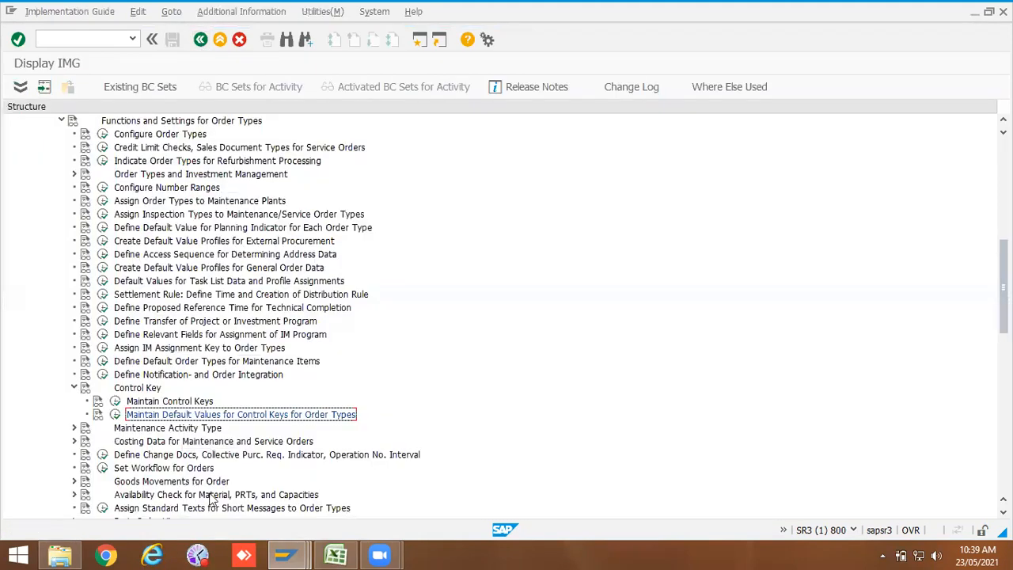
{"action": "left_click", "coordinate": [74, 428]}
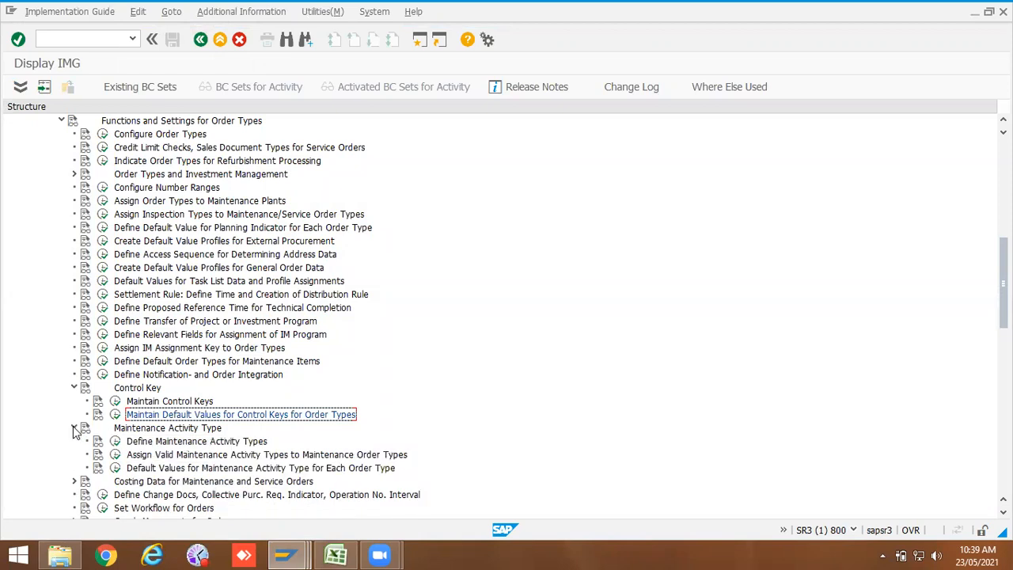
Step: Switch to the Excel notes sheet and label B15 "Control Key" and C15 "Activity Type"
{"action": "left_click", "coordinate": [336, 553]}
{"action": "left_click", "coordinate": [461, 274]}
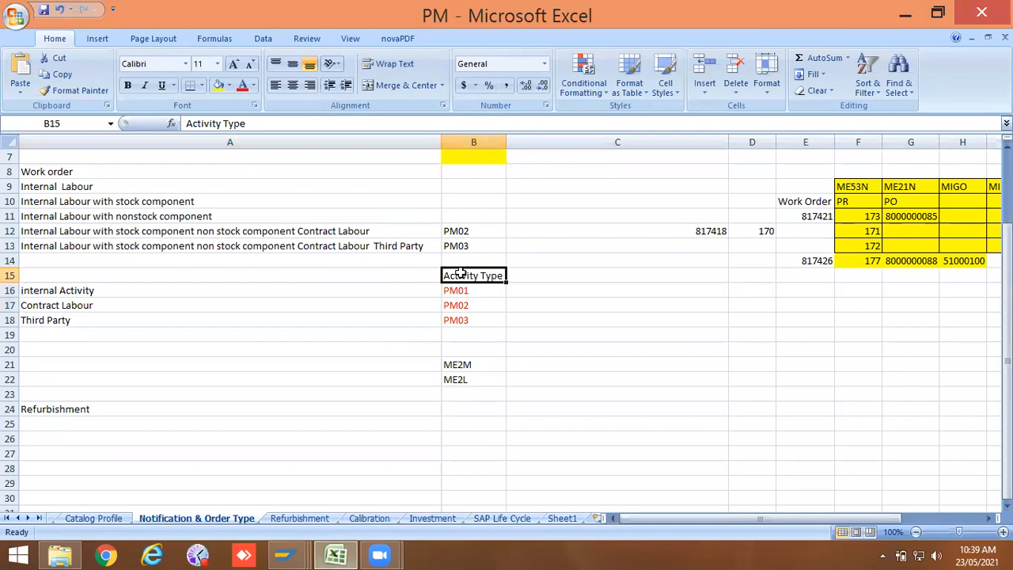
{"action": "key", "text": "BackSpace"}
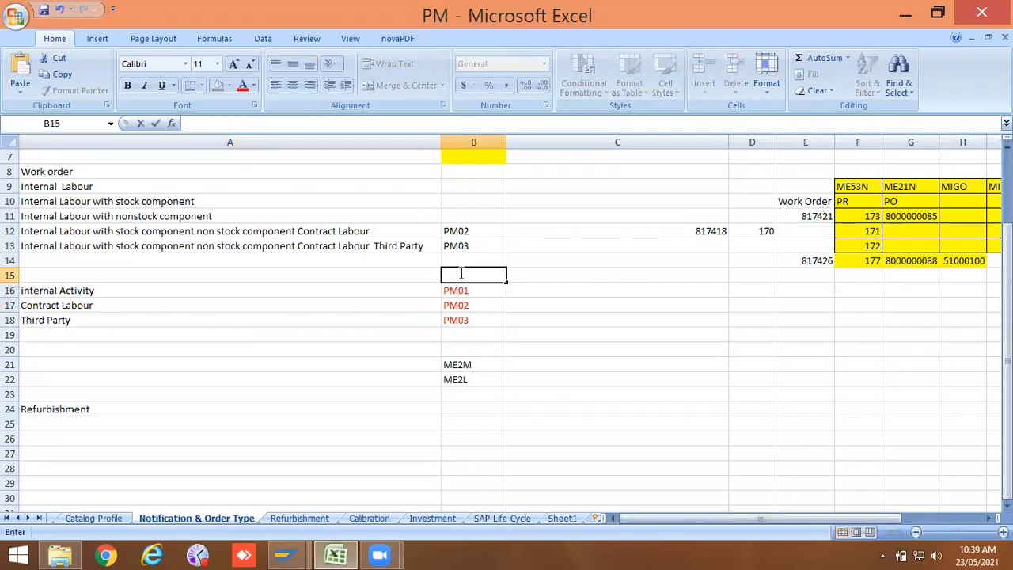
{"action": "type", "text": "Control Ke"}
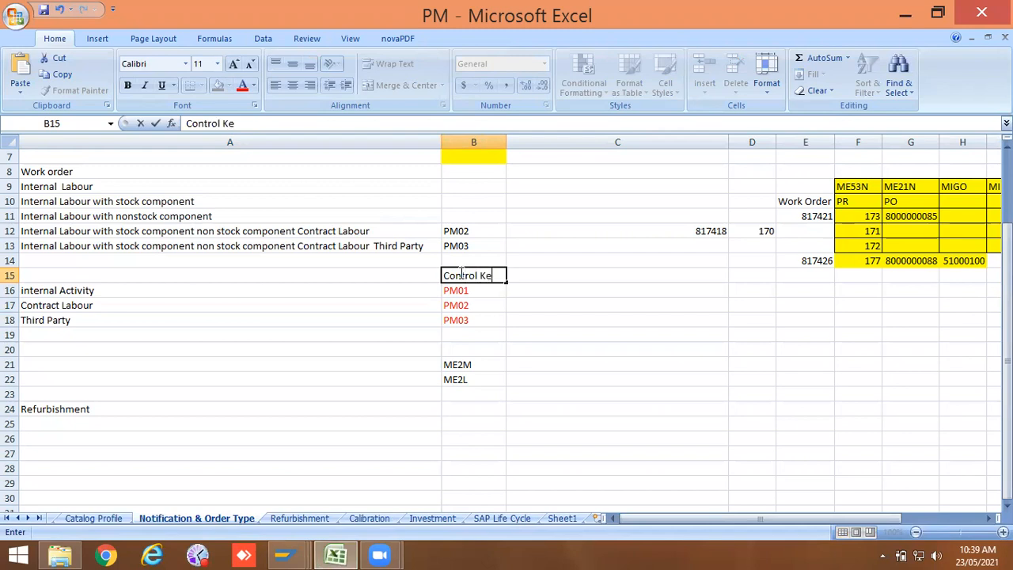
{"action": "left_click", "coordinate": [484, 390]}
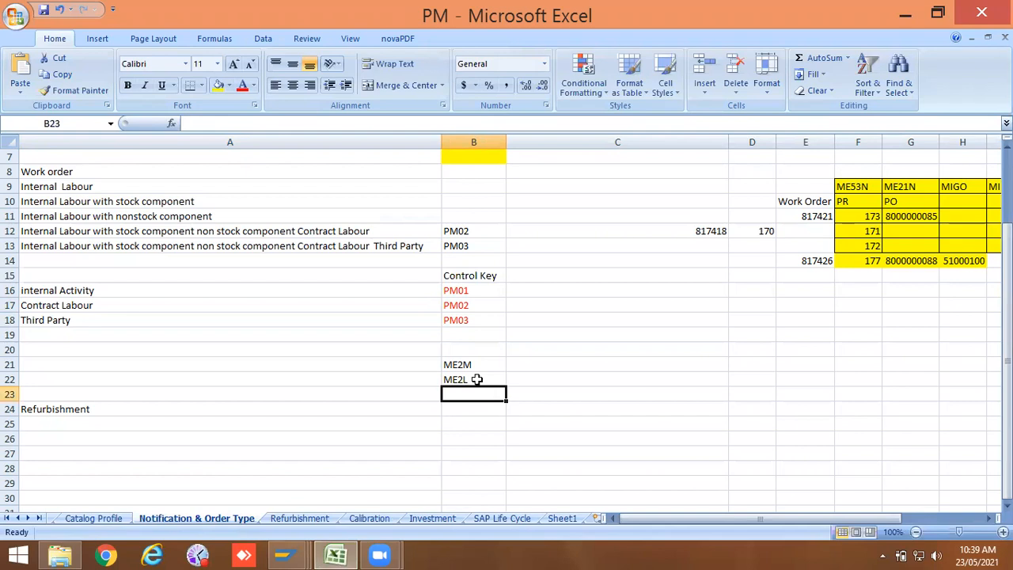
{"action": "left_click", "coordinate": [563, 273]}
{"action": "type", "text": "Act"}
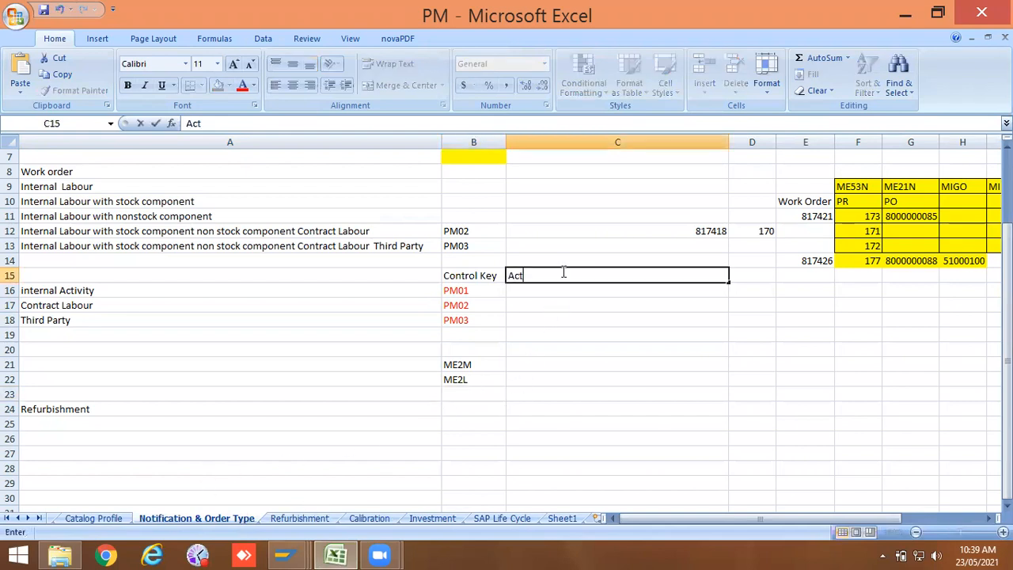
{"action": "type", "text": "ivity Type"}
{"action": "key", "text": "Return"}
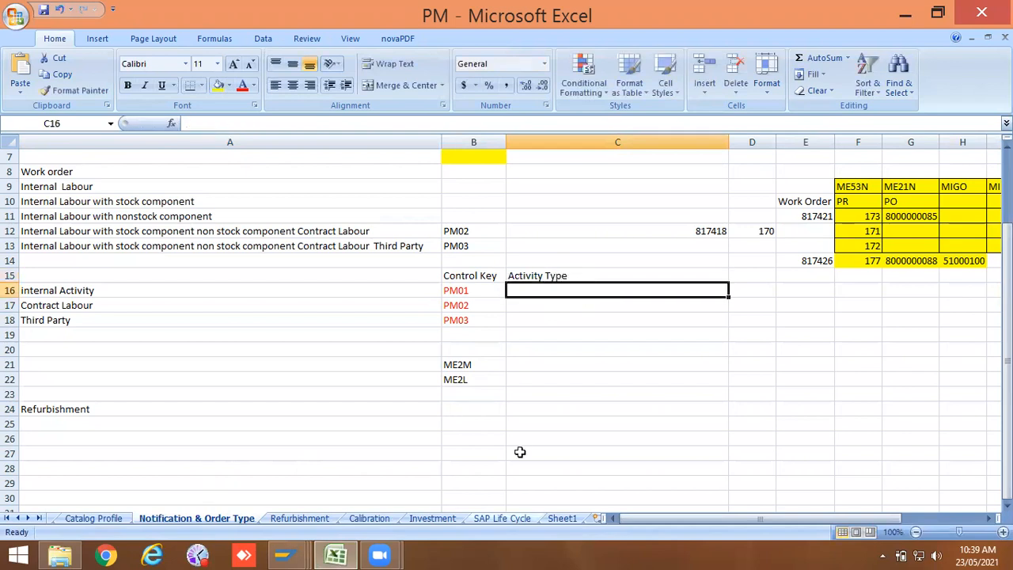
Step: Start /oiw33 in a new session from the IMG window and display an existing maintenance order
{"action": "mouse_move", "coordinate": [283, 554]}
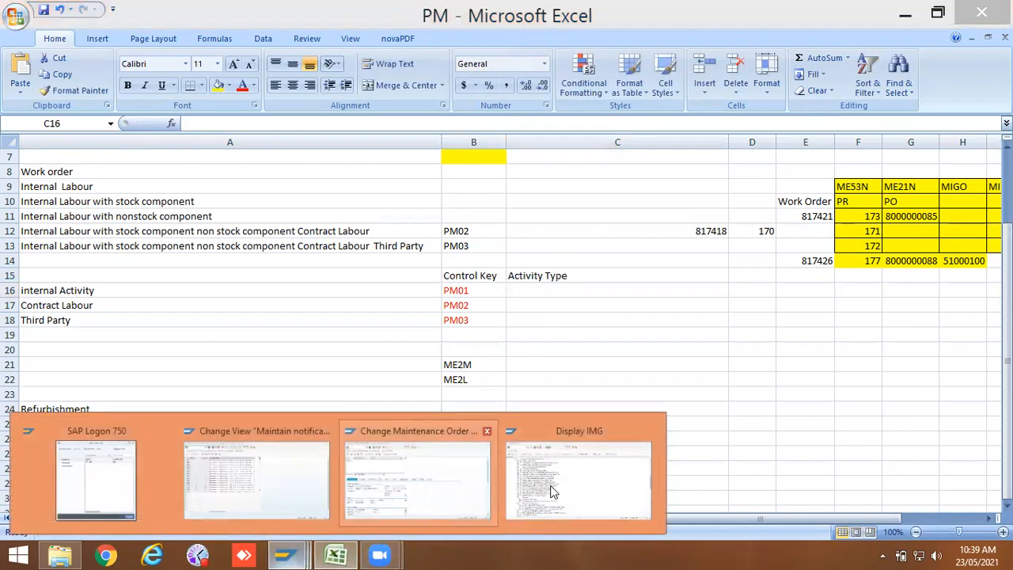
{"action": "left_click", "coordinate": [580, 484]}
{"action": "left_click", "coordinate": [89, 35]}
{"action": "type", "text": "/oiw33"}
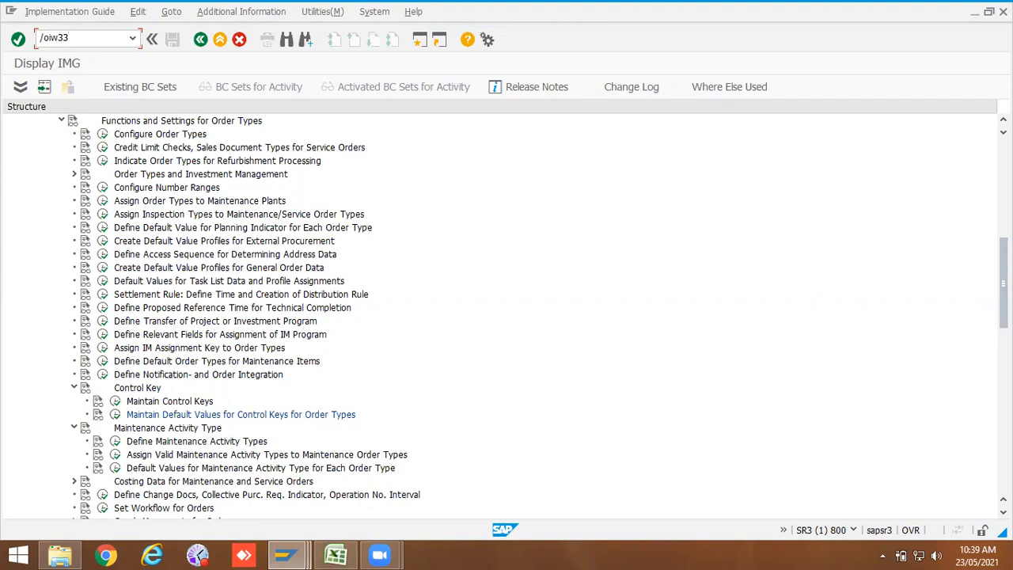
{"action": "key", "text": "Return"}
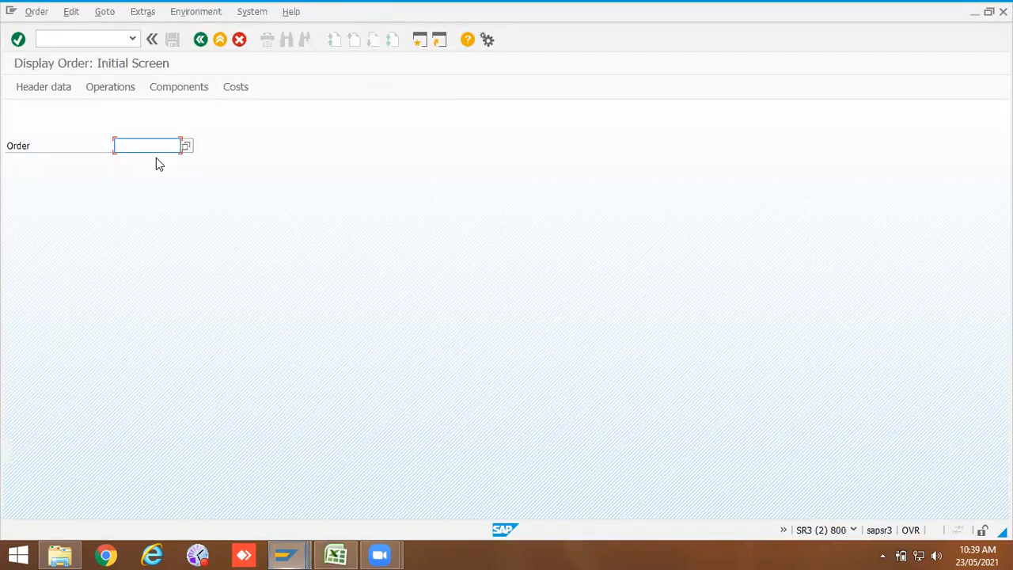
{"action": "key", "text": "space"}
{"action": "left_click", "coordinate": [156, 159]}
{"action": "key", "text": "Return"}
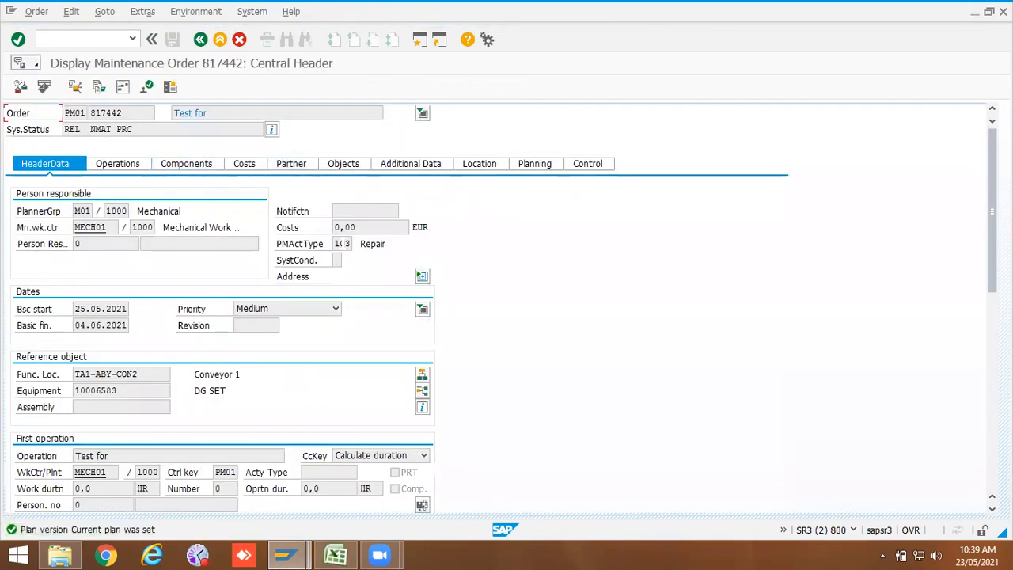
Step: Inspect the maintenance activity type value list on the order header and switch back to the IMG window
{"action": "left_click", "coordinate": [353, 245]}
{"action": "left_click", "coordinate": [356, 244]}
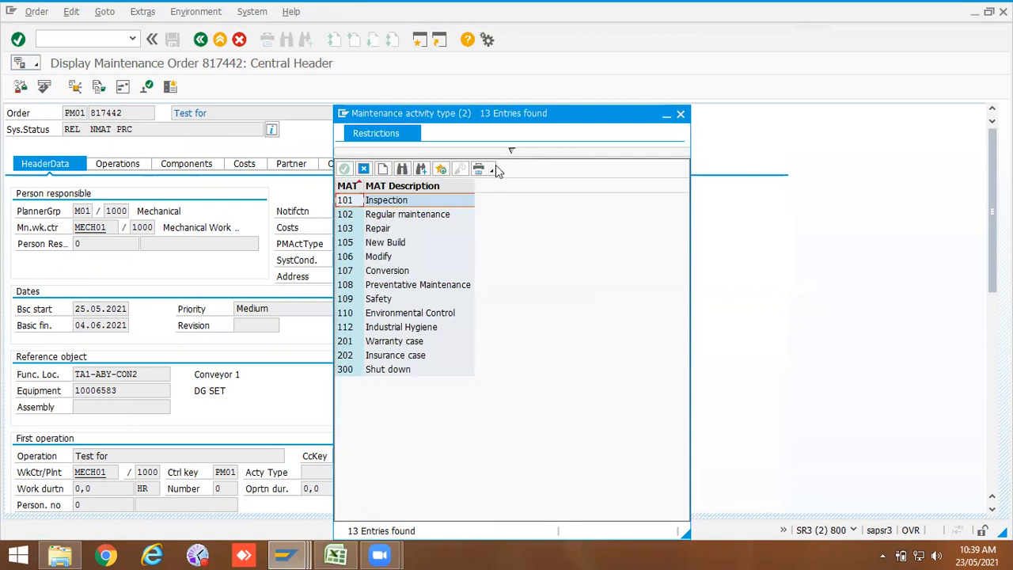
{"action": "left_click", "coordinate": [678, 114]}
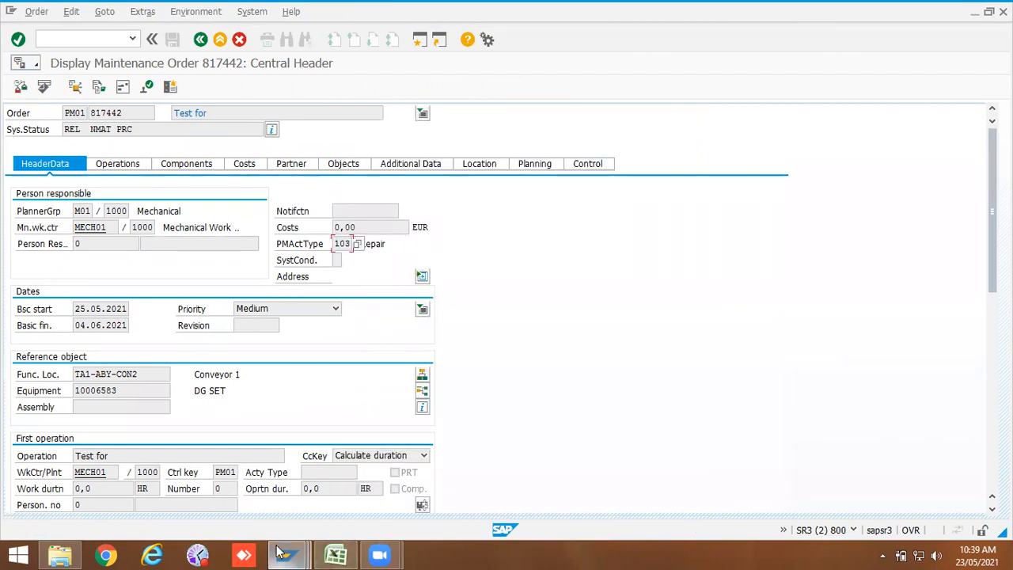
{"action": "mouse_move", "coordinate": [286, 555]}
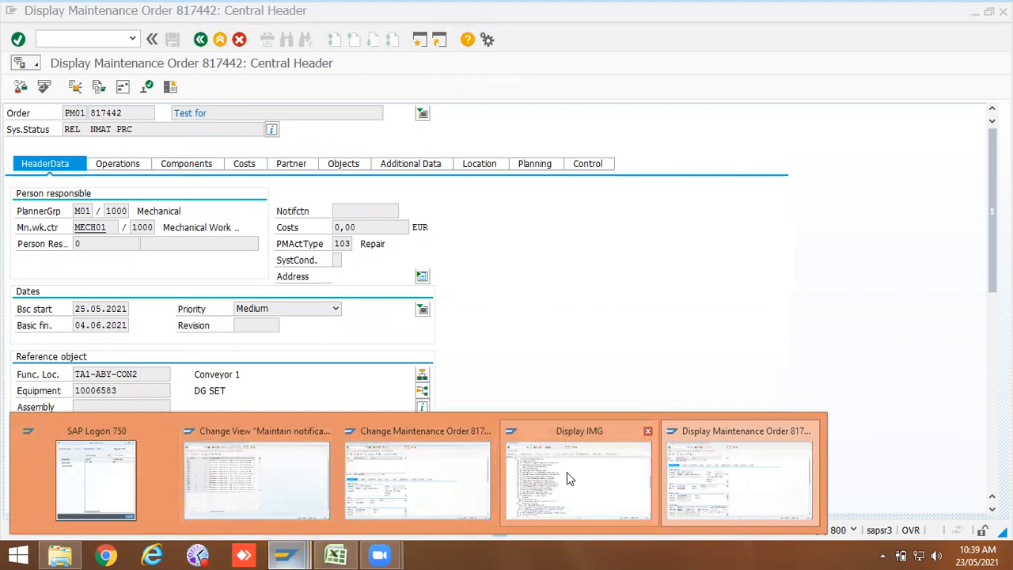
{"action": "left_click", "coordinate": [661, 475]}
{"action": "left_click", "coordinate": [294, 556]}
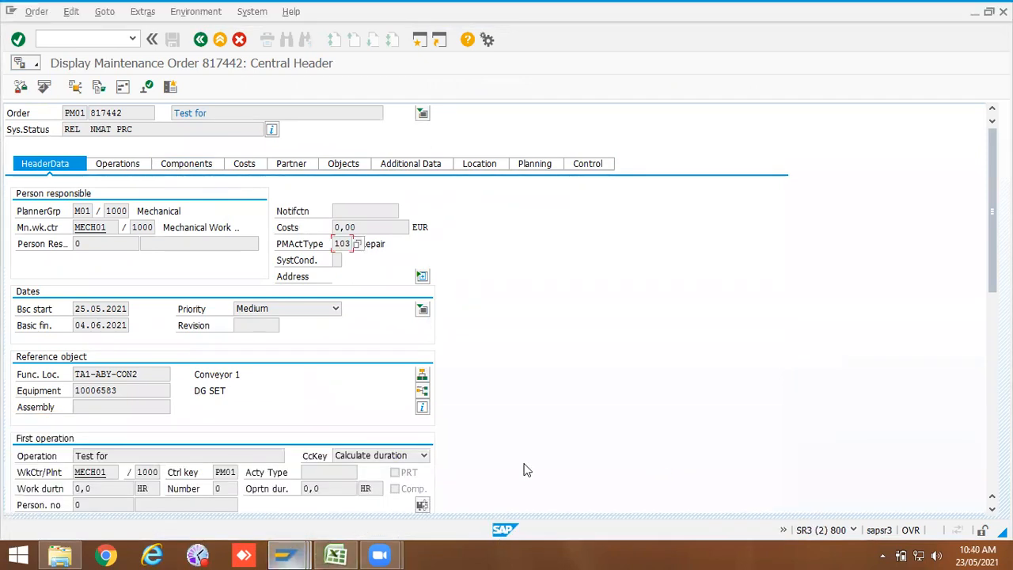
{"action": "left_click", "coordinate": [524, 461]}
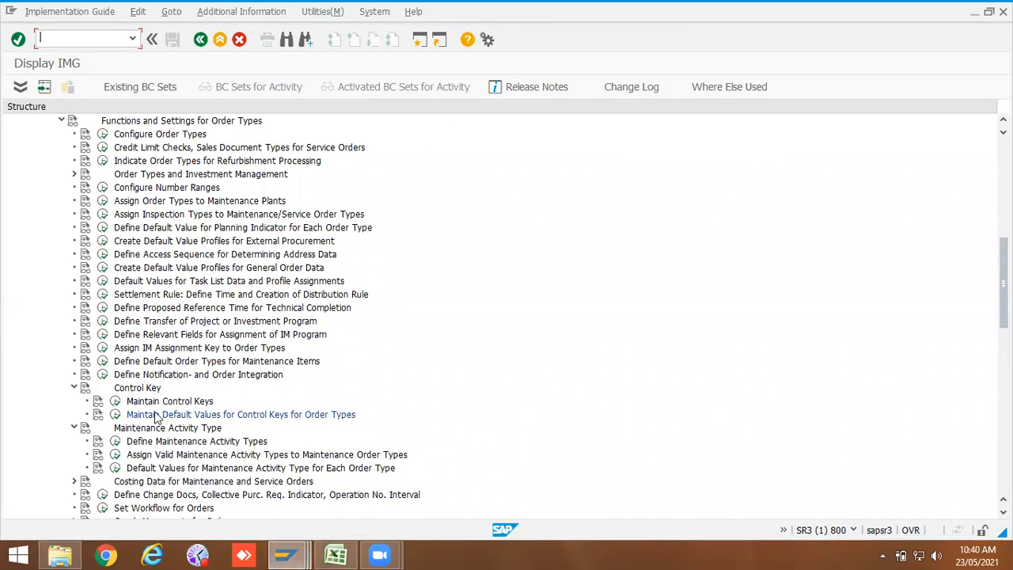
Step: Open Define Maintenance Activity Types, browse the activity type list and go back to the IMG
{"action": "left_click", "coordinate": [113, 443]}
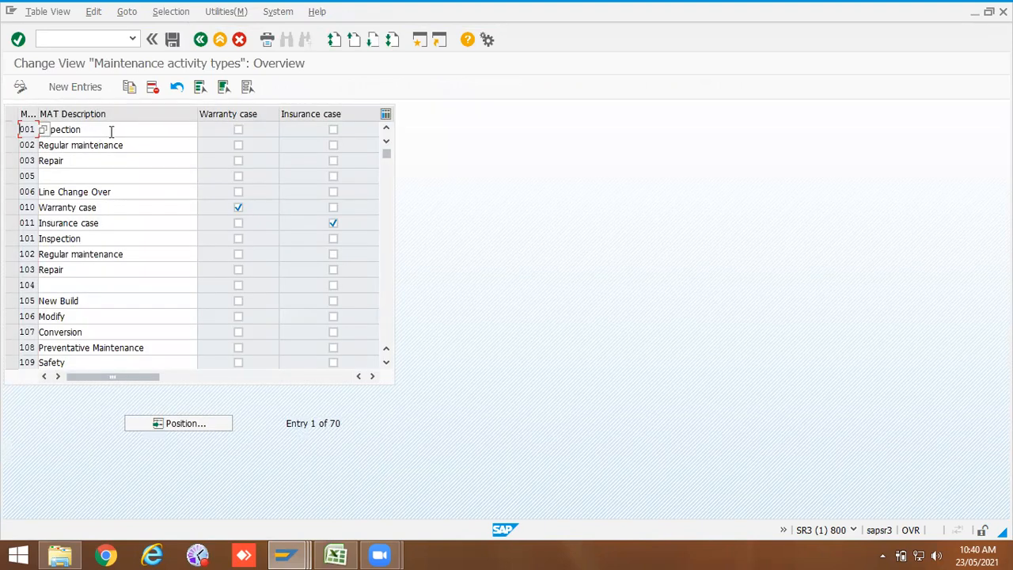
{"action": "left_click", "coordinate": [113, 131]}
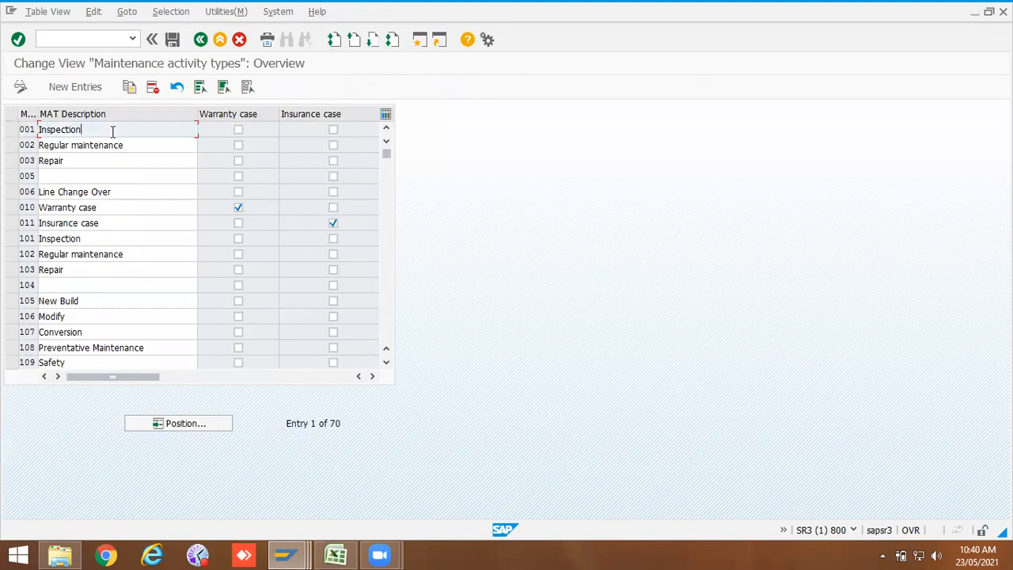
{"action": "scroll", "coordinate": [67, 264], "scroll_direction": "down", "scroll_amount": 17}
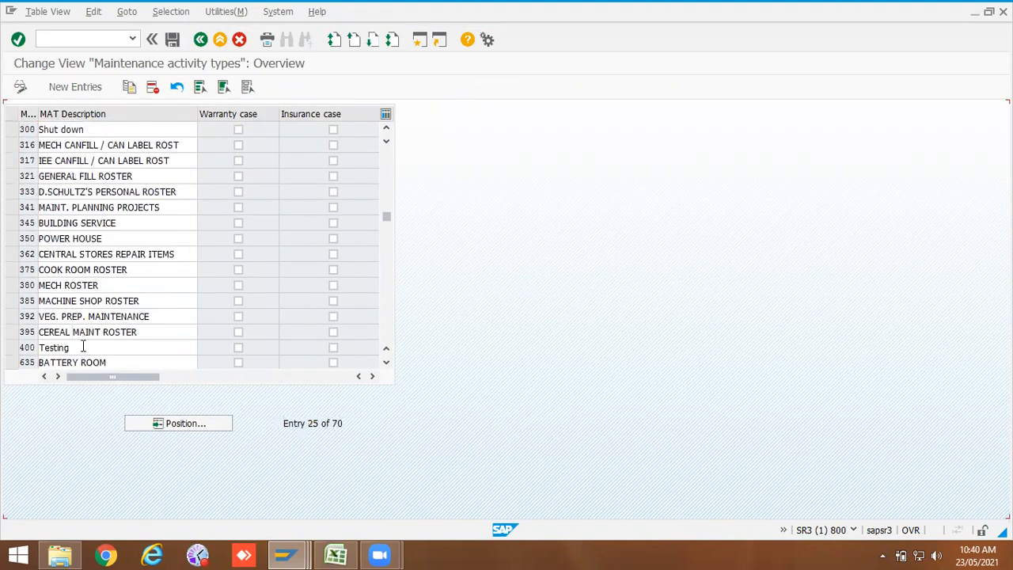
{"action": "scroll", "coordinate": [80, 316], "scroll_direction": "up", "scroll_amount": 17}
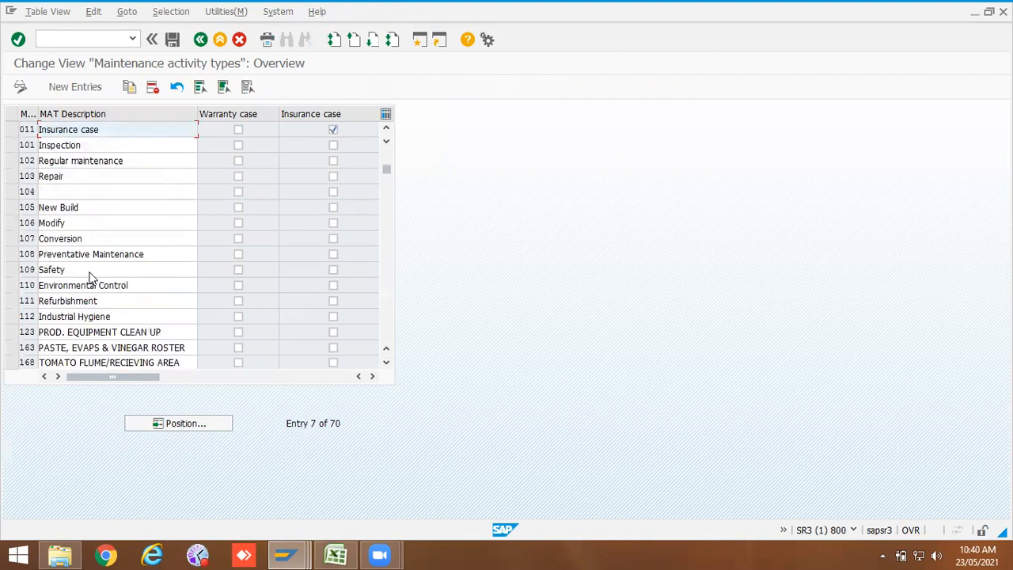
{"action": "left_click", "coordinate": [201, 39]}
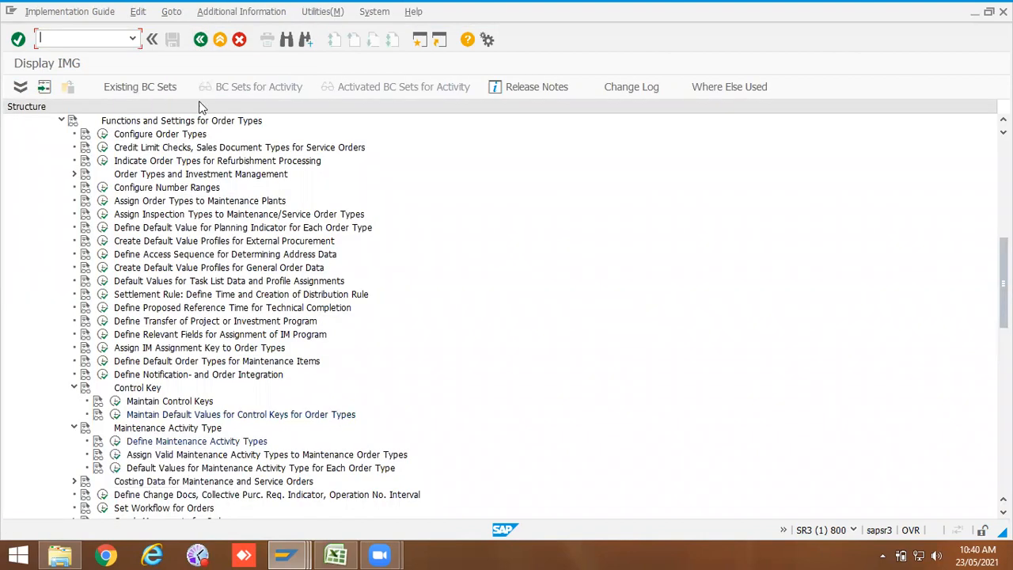
Step: Open Assign Valid Maintenance Activity Types to Maintenance Order Types and copy PM01's activity type codes 101 through 300
{"action": "left_click", "coordinate": [115, 454]}
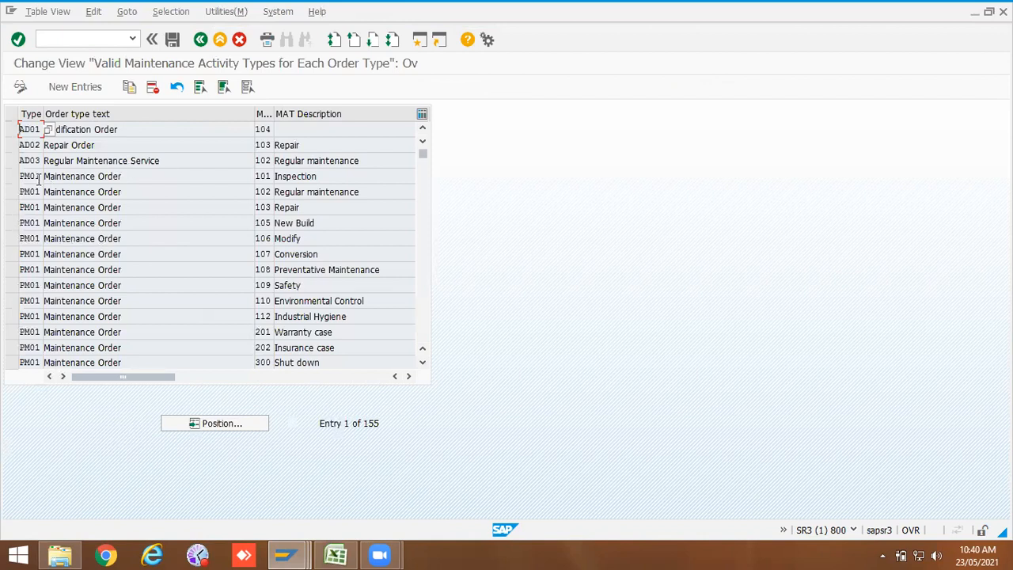
{"action": "left_click", "coordinate": [258, 176]}
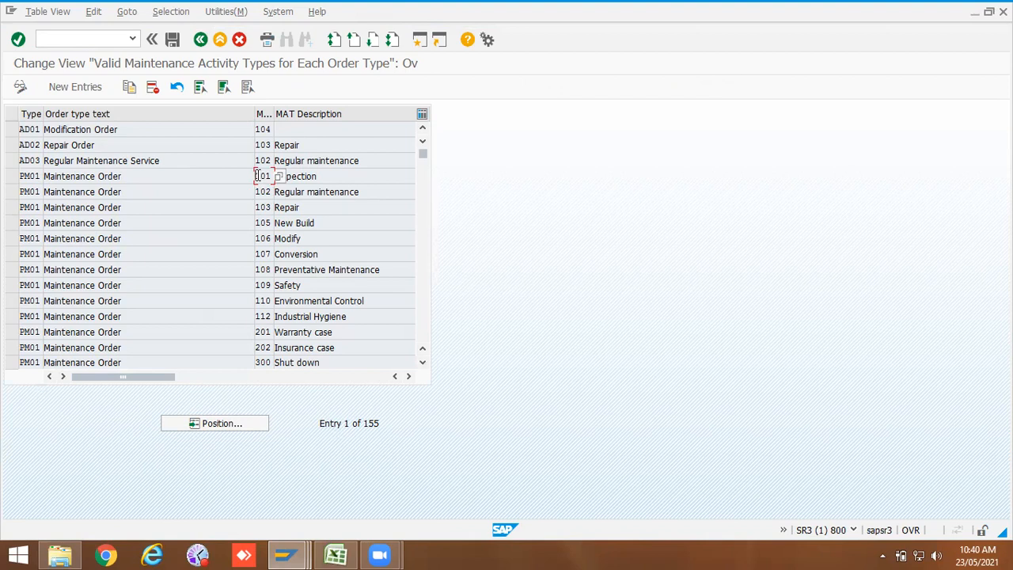
{"action": "left_click_drag", "start_coordinate": [258, 173], "coordinate": [272, 358]}
{"action": "key", "text": "ctrl+c"}
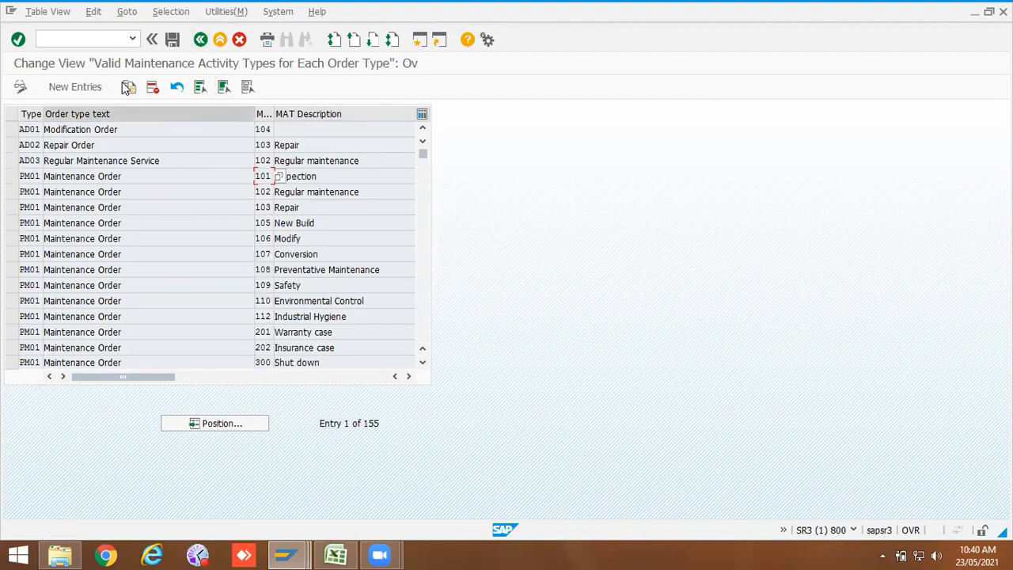
Step: Add thirteen new valid activity type entries, each with order type ZPM2
{"action": "left_click", "coordinate": [69, 89]}
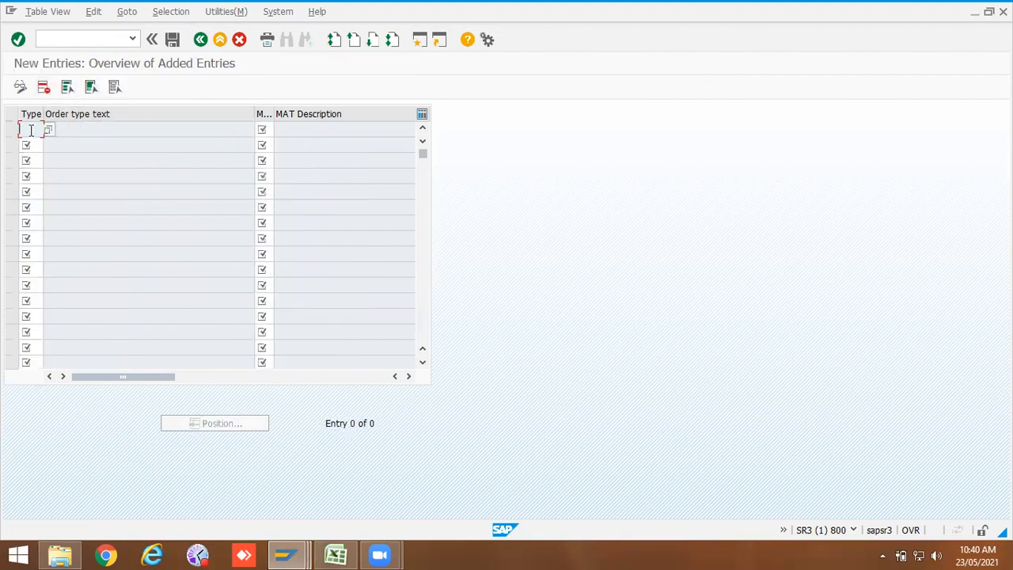
{"action": "type", "text": "zp"}
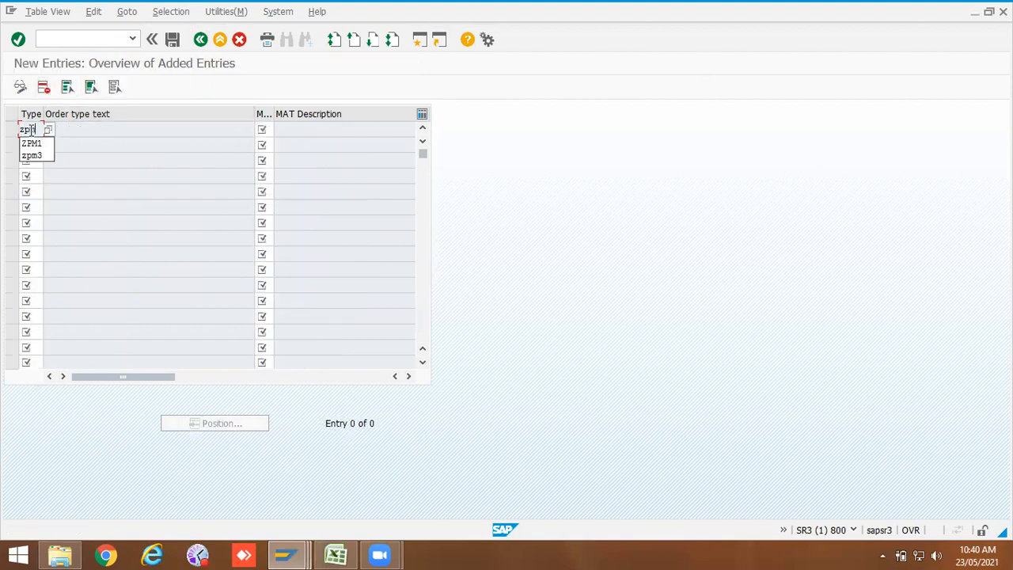
{"action": "type", "text": "m2"}
{"action": "left_click", "coordinate": [35, 143]}
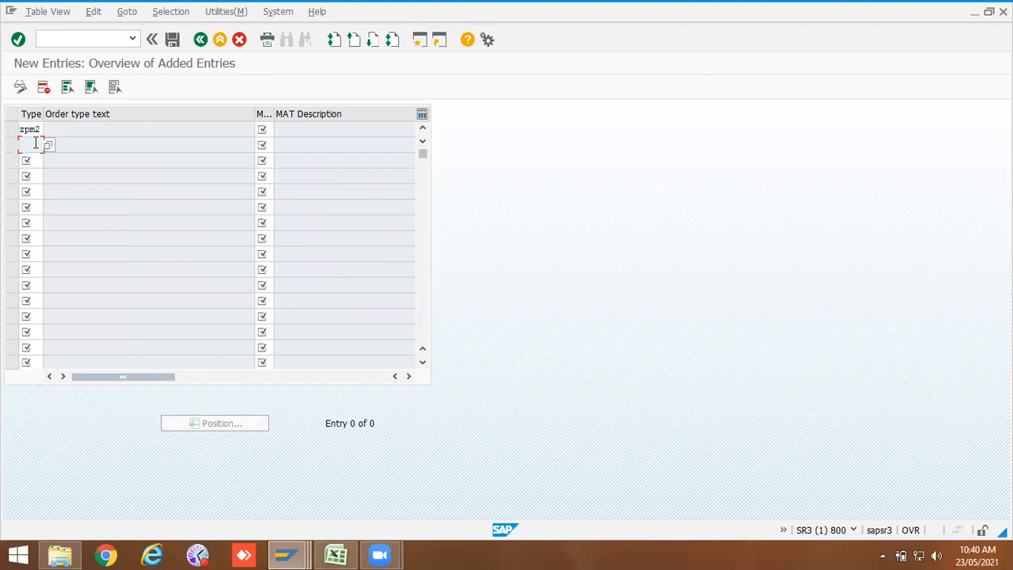
{"action": "type", "text": "zpm2"}
{"action": "left_click", "coordinate": [35, 159]}
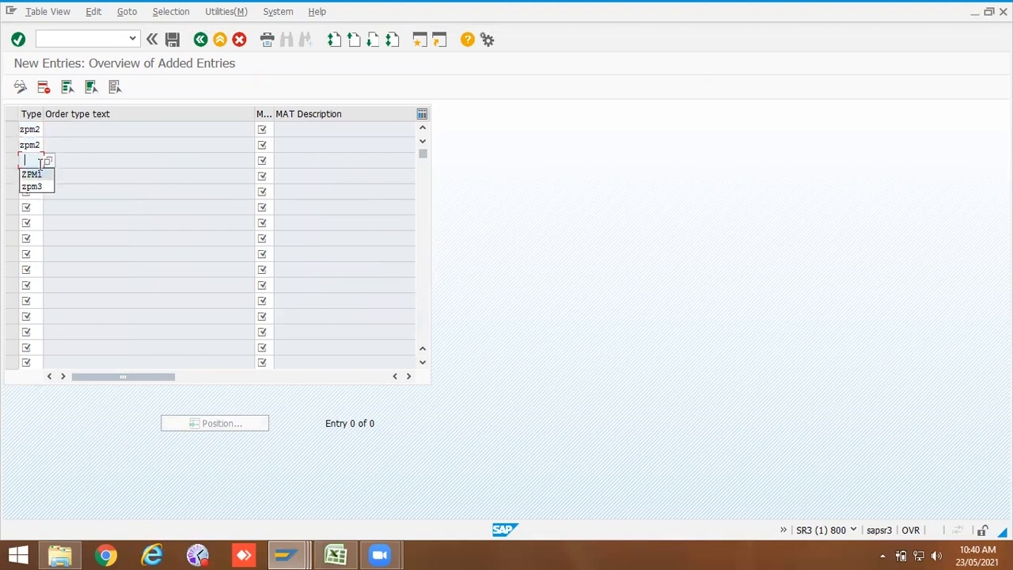
{"action": "left_click", "coordinate": [33, 174]}
{"action": "key", "text": "BackSpace"}
{"action": "type", "text": "2"}
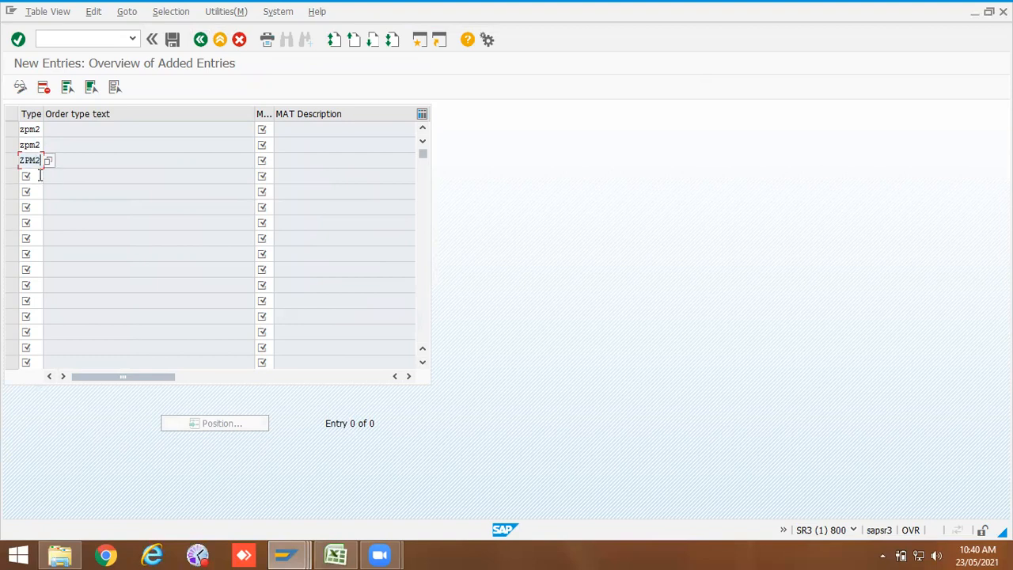
{"action": "left_click", "coordinate": [40, 176]}
{"action": "left_click", "coordinate": [39, 191]}
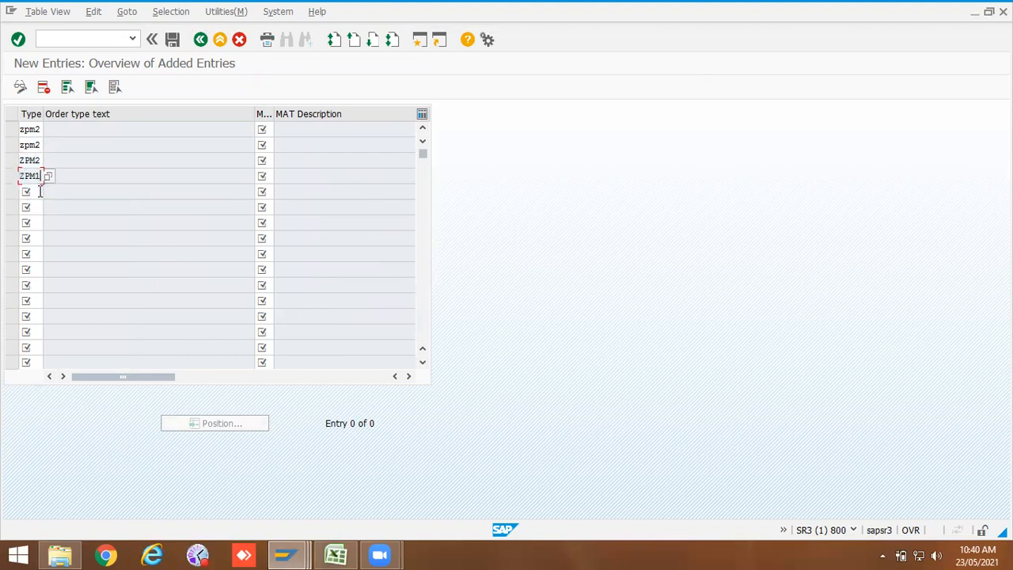
{"action": "key", "text": "BackSpace"}
{"action": "type", "text": "2"}
{"action": "left_click", "coordinate": [39, 191]}
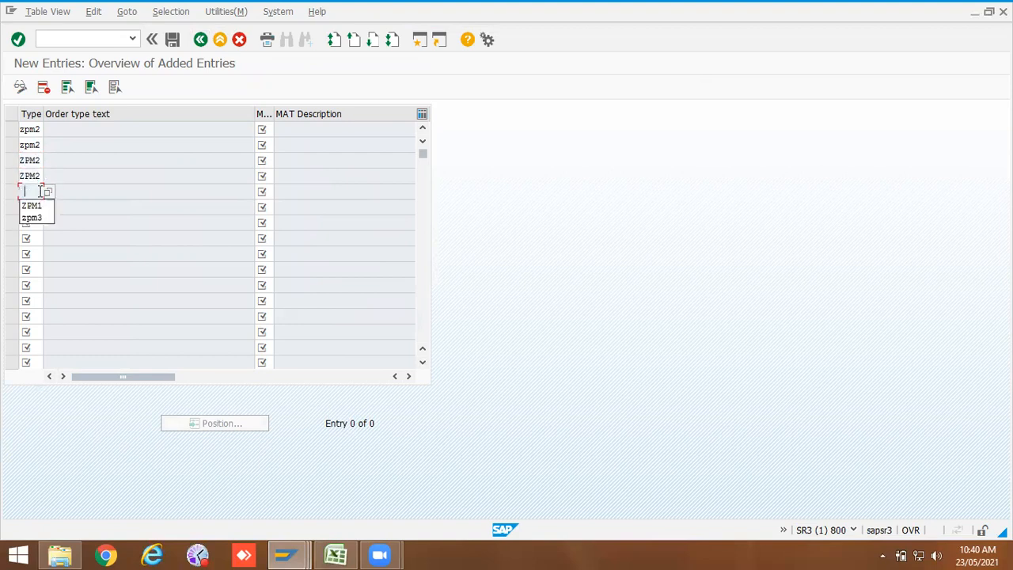
{"action": "left_click", "coordinate": [39, 206]}
{"action": "key", "text": "BackSpace"}
{"action": "type", "text": "2"}
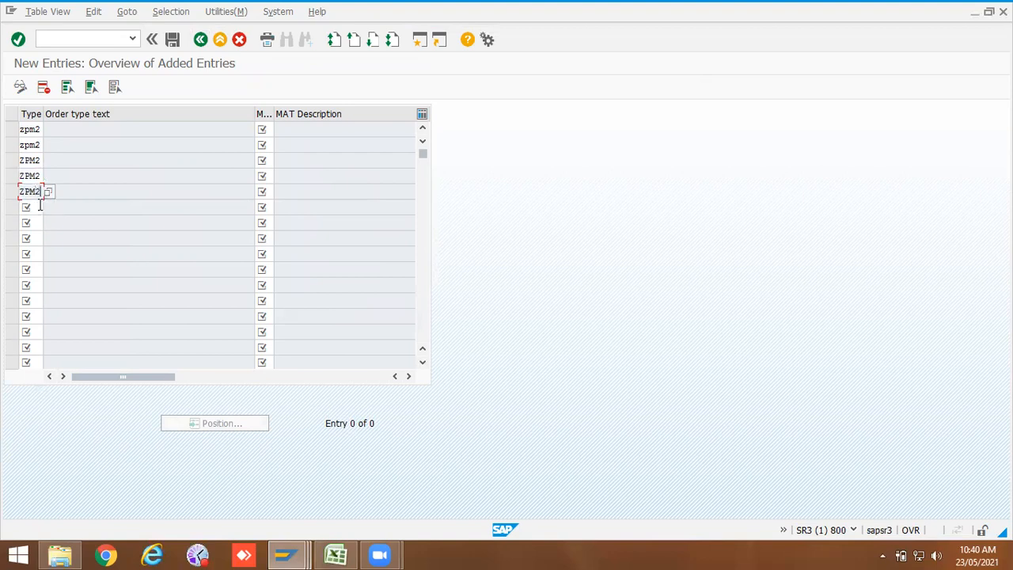
{"action": "left_click", "coordinate": [39, 206]}
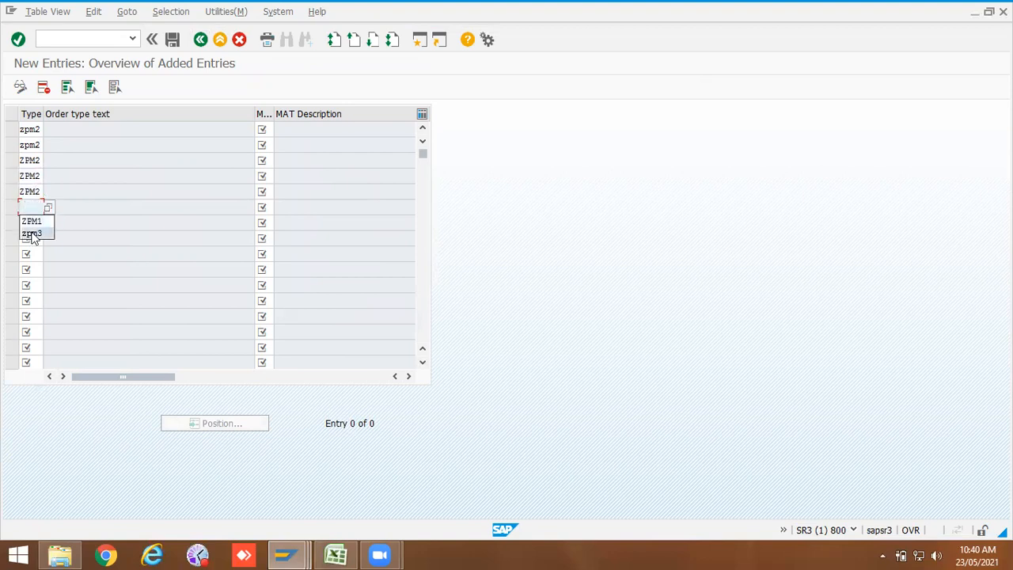
{"action": "left_click", "coordinate": [32, 222]}
{"action": "key", "text": "BackSpace"}
{"action": "type", "text": "2"}
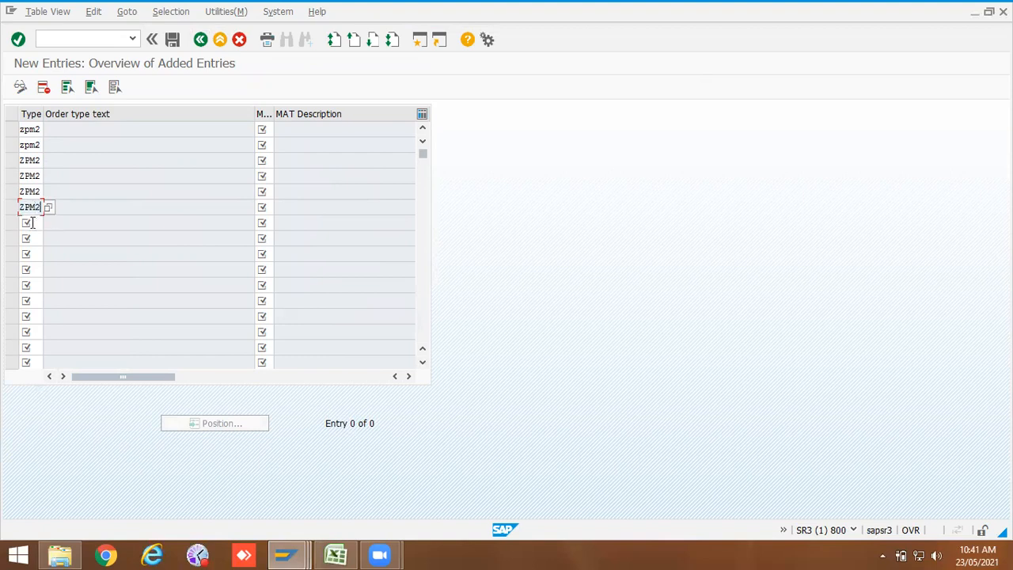
{"action": "left_click", "coordinate": [31, 223]}
{"action": "left_click", "coordinate": [35, 234]}
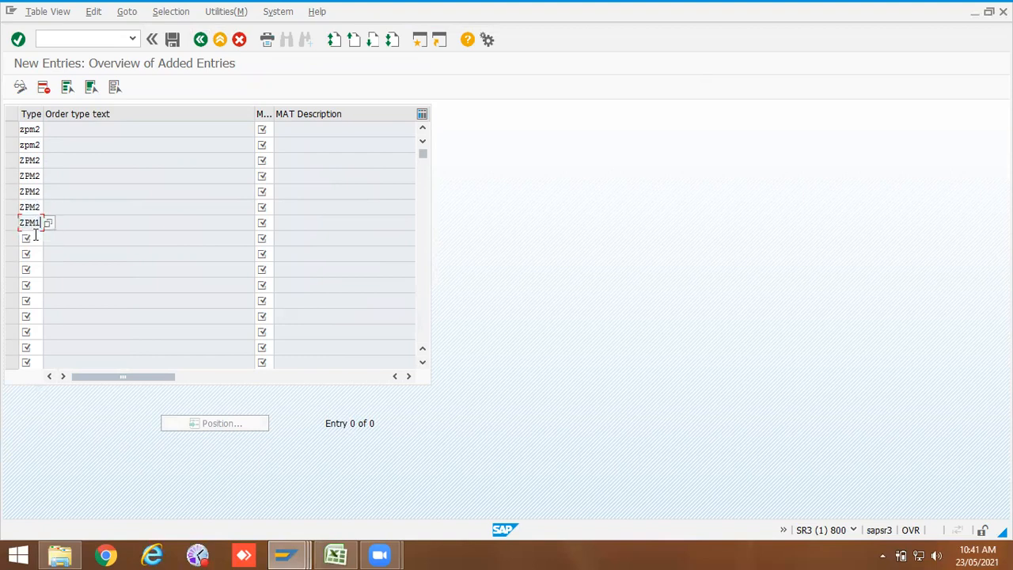
{"action": "key", "text": "BackSpace"}
{"action": "type", "text": "2"}
{"action": "left_click", "coordinate": [34, 238]}
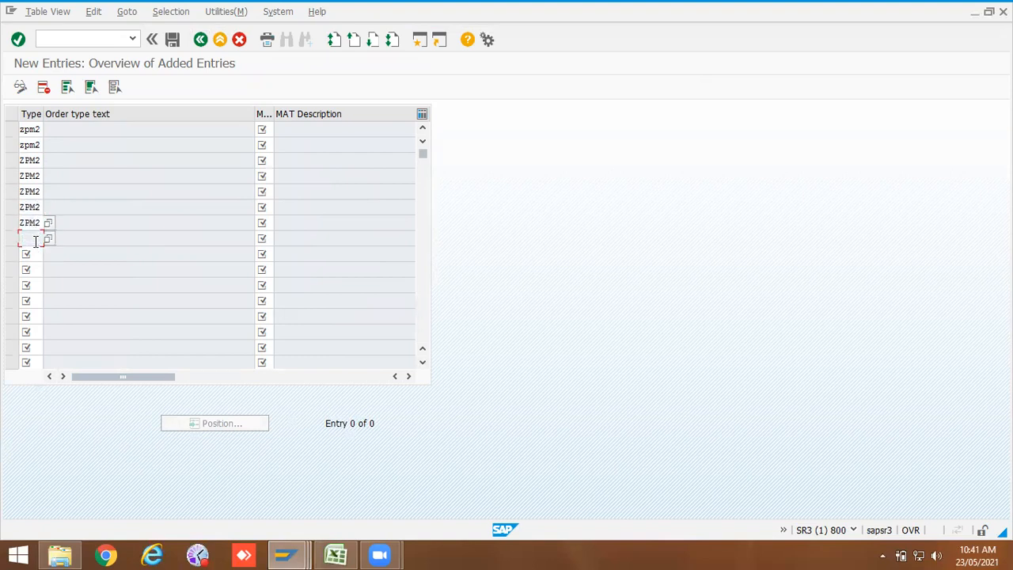
{"action": "left_click", "coordinate": [35, 253]}
{"action": "key", "text": "BackSpace"}
{"action": "type", "text": "2"}
{"action": "left_click", "coordinate": [35, 253]}
{"action": "left_click", "coordinate": [36, 269]}
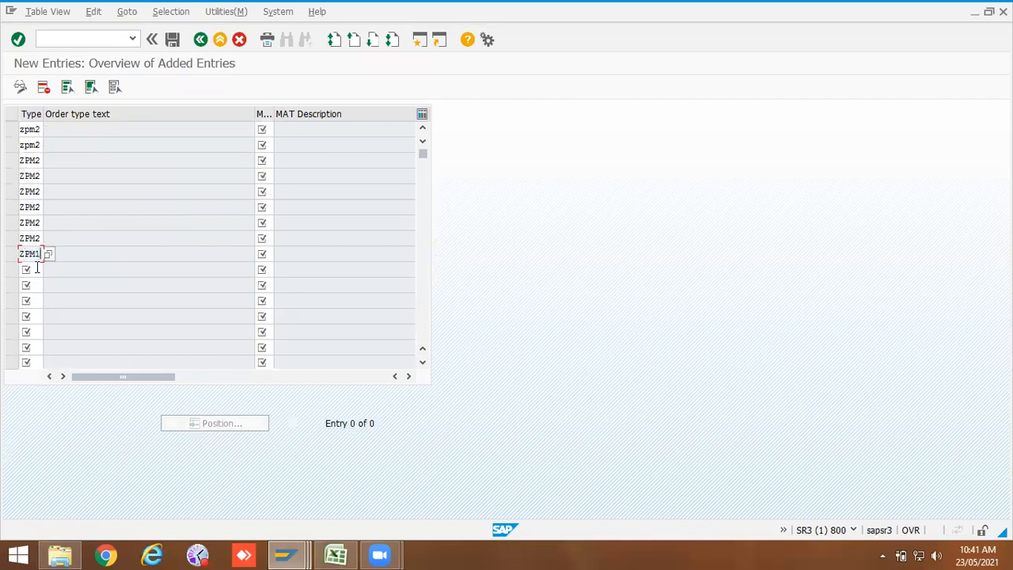
{"action": "key", "text": "BackSpace"}
{"action": "type", "text": "2"}
{"action": "left_click", "coordinate": [36, 268]}
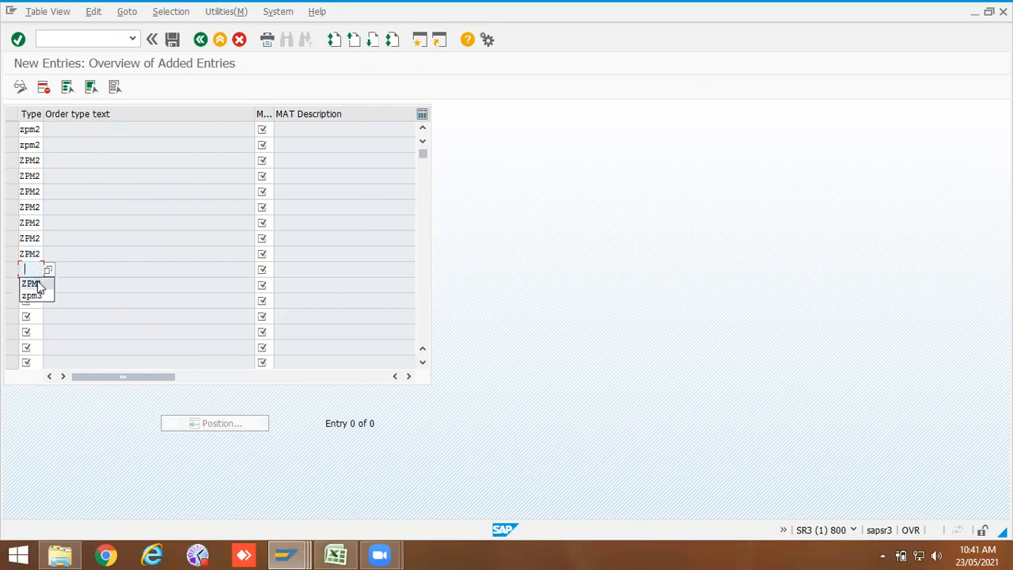
{"action": "left_click", "coordinate": [38, 283]}
{"action": "key", "text": "BackSpace"}
{"action": "type", "text": "2"}
{"action": "left_click", "coordinate": [38, 285]}
{"action": "left_click", "coordinate": [38, 300]}
{"action": "key", "text": "BackSpace"}
{"action": "type", "text": "2"}
{"action": "left_click", "coordinate": [37, 300]}
{"action": "left_click", "coordinate": [36, 315]}
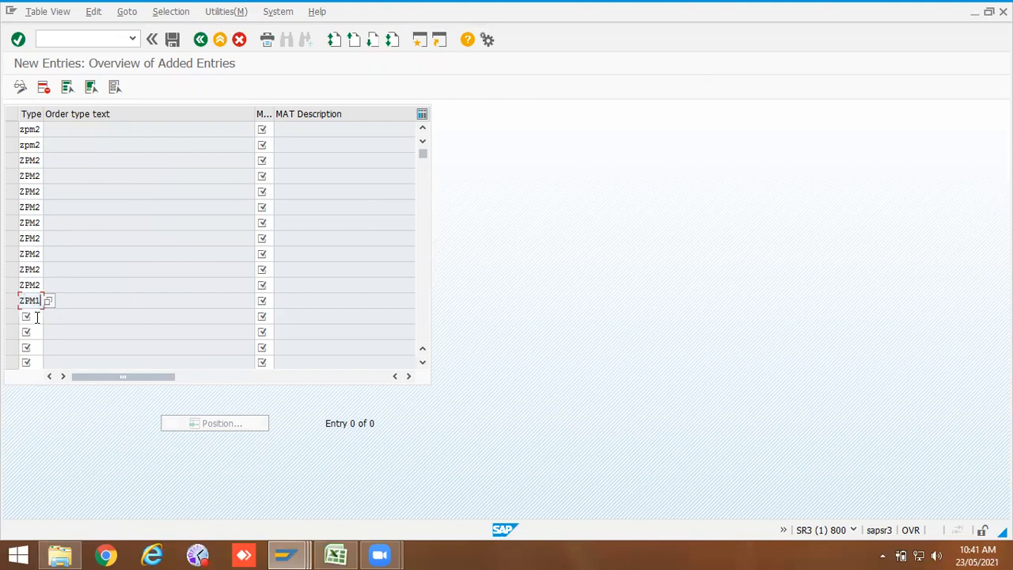
{"action": "key", "text": "BackSpace"}
{"action": "type", "text": "2"}
{"action": "left_click", "coordinate": [36, 317]}
{"action": "left_click", "coordinate": [35, 331]}
{"action": "key", "text": "BackSpace"}
{"action": "type", "text": "2"}
Step: Paste the copied activity type codes 101 through 300 into the ZPM2 entries and save under the PM Training customizing request
{"action": "left_click", "coordinate": [267, 130]}
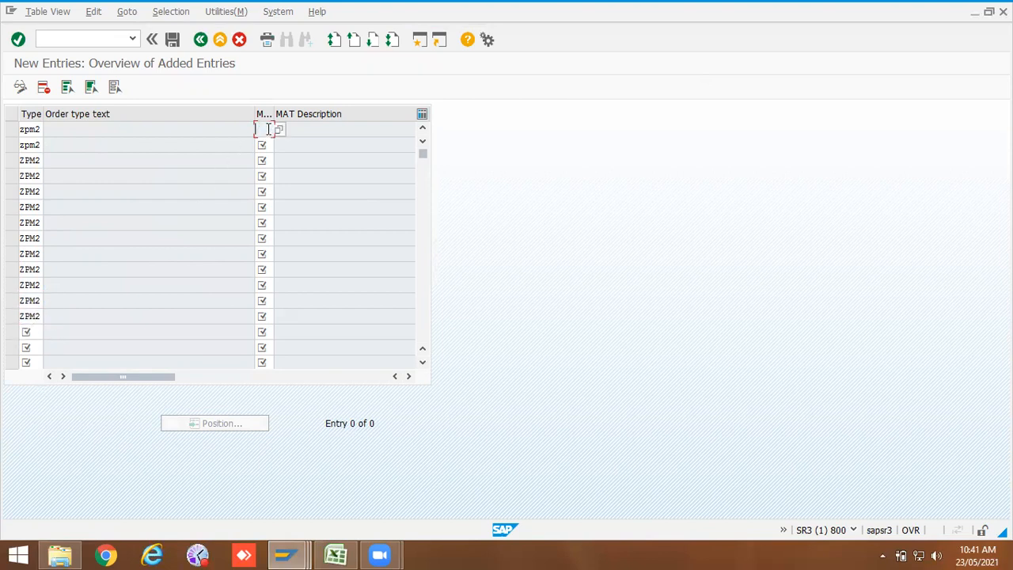
{"action": "key", "text": "ctrl+v"}
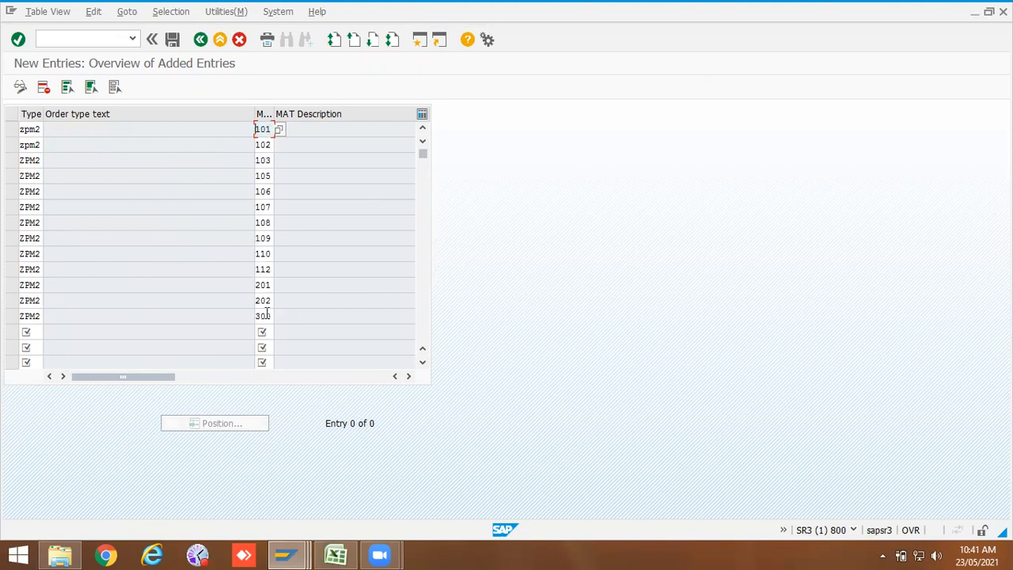
{"action": "key", "text": "Return"}
{"action": "left_click", "coordinate": [173, 40]}
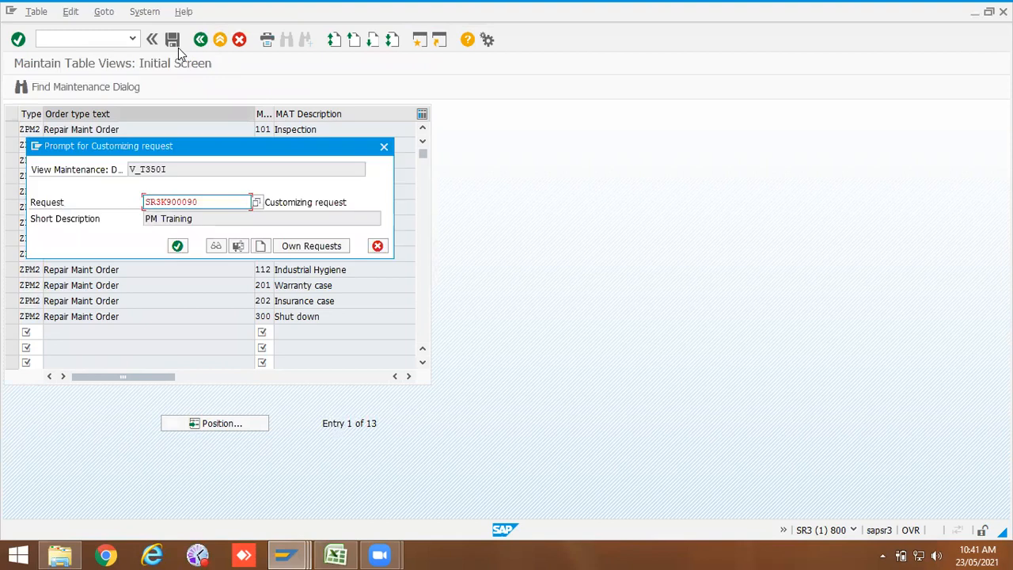
{"action": "left_click", "coordinate": [176, 246]}
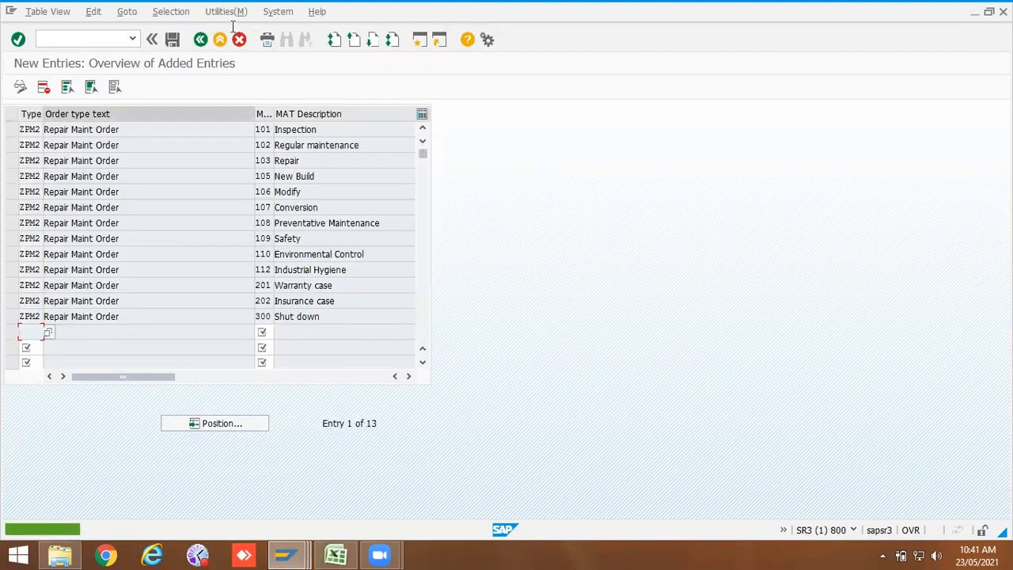
Step: Open Default Values for Maintenance Activity Type for Each Order Type and position the list at order type ZPM2
{"action": "left_click", "coordinate": [201, 40]}
{"action": "left_click", "coordinate": [201, 40]}
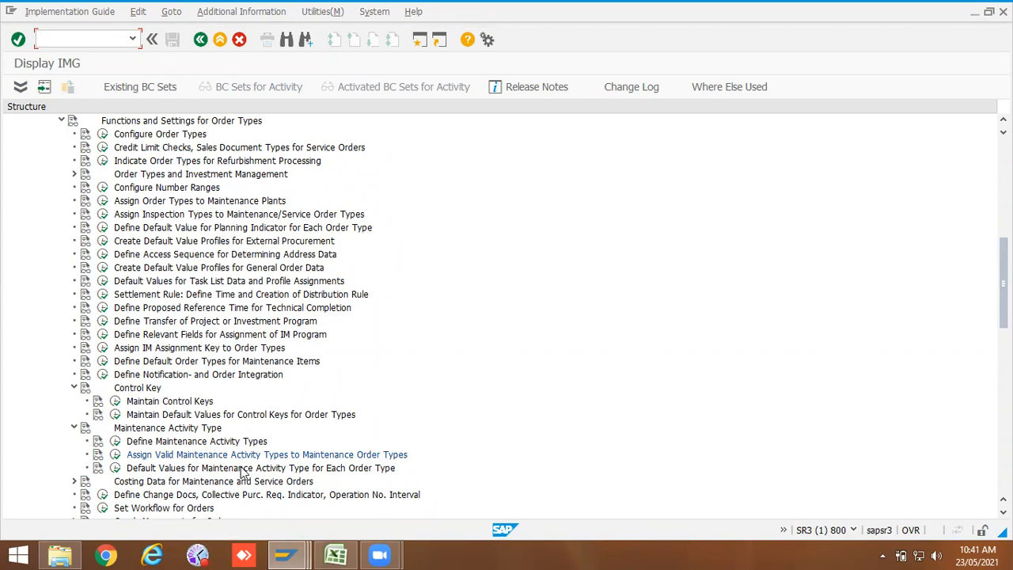
{"action": "left_click", "coordinate": [114, 468]}
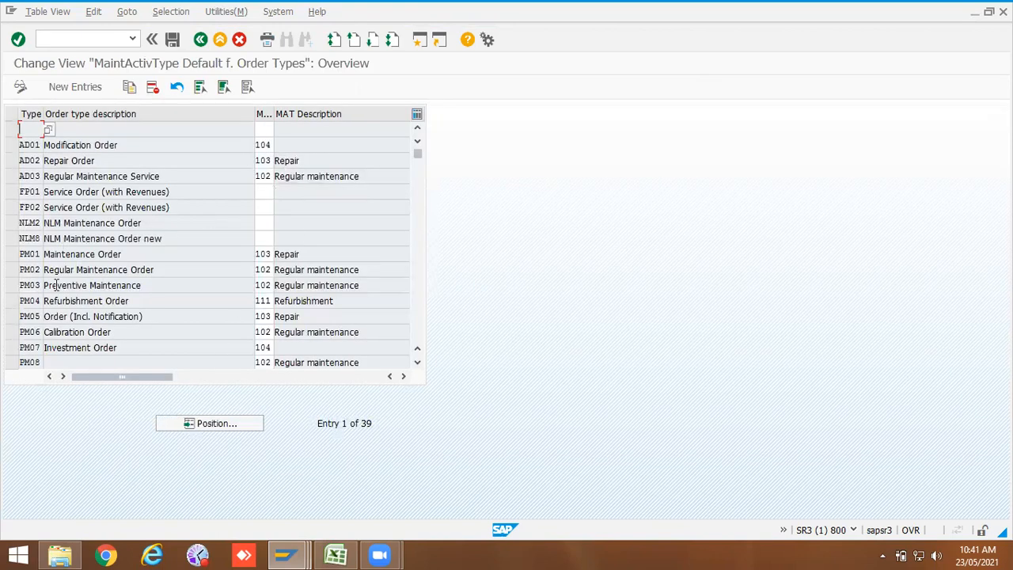
{"action": "left_click", "coordinate": [272, 254]}
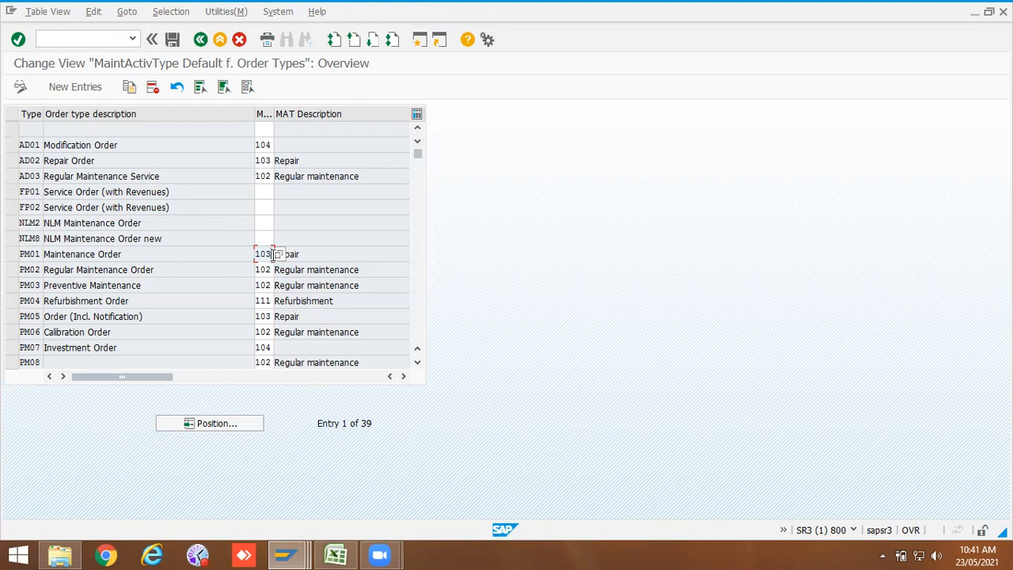
{"action": "left_click", "coordinate": [230, 426]}
{"action": "left_click", "coordinate": [152, 216]}
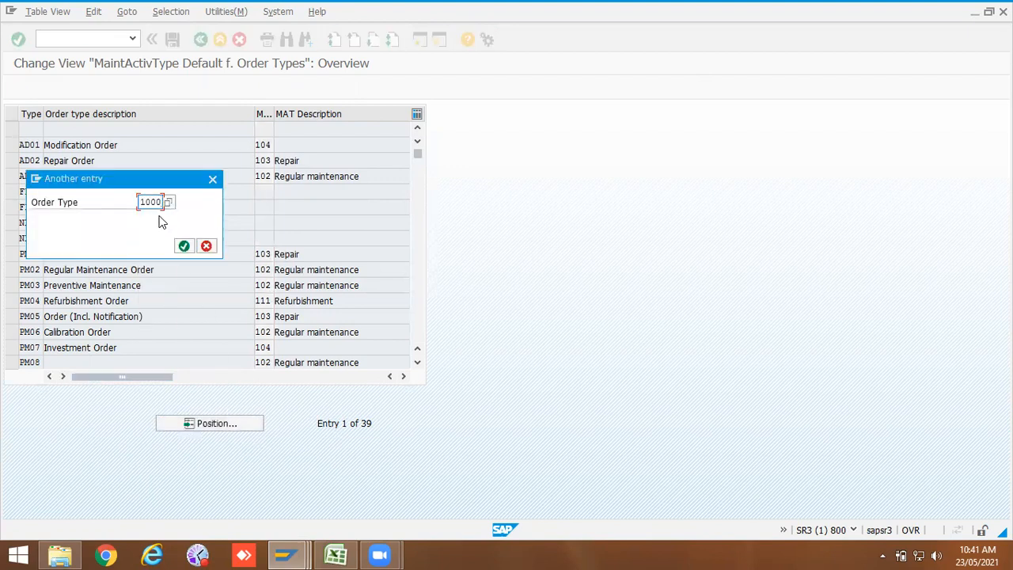
{"action": "key", "text": "BackSpace"}
{"action": "key", "text": "BackSpace"}
{"action": "key", "text": "BackSpace"}
{"action": "key", "text": "BackSpace"}
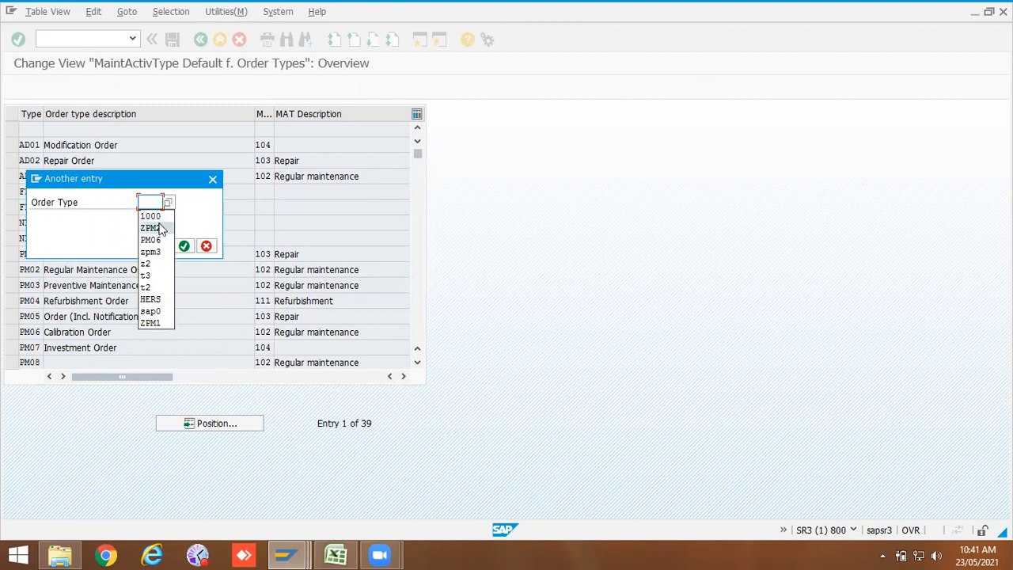
{"action": "left_click", "coordinate": [159, 226]}
{"action": "key", "text": "Return"}
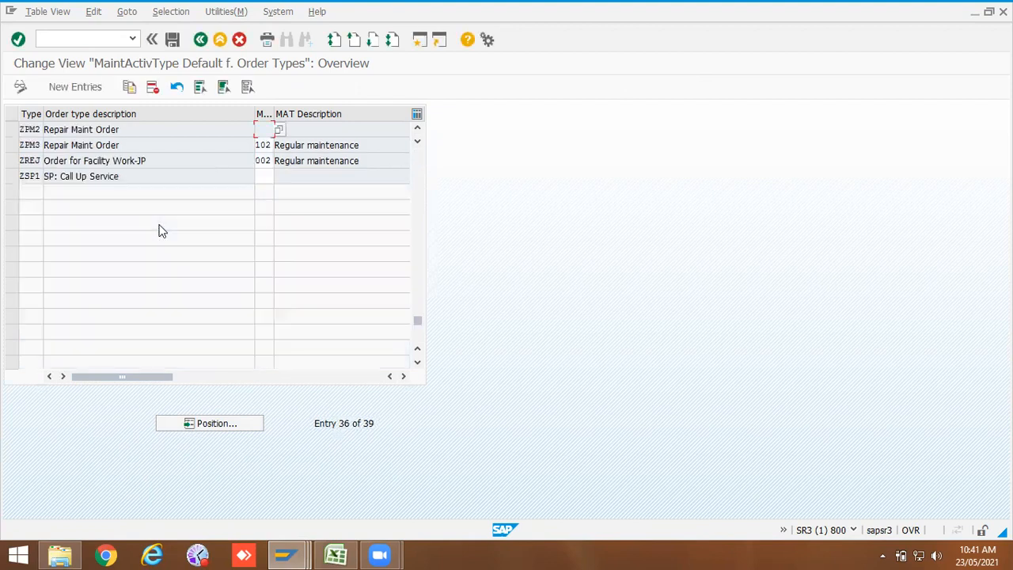
Step: Set ZPM2's default maintenance activity type to 102 Regular maintenance and save under the customizing request
{"action": "left_click", "coordinate": [278, 129]}
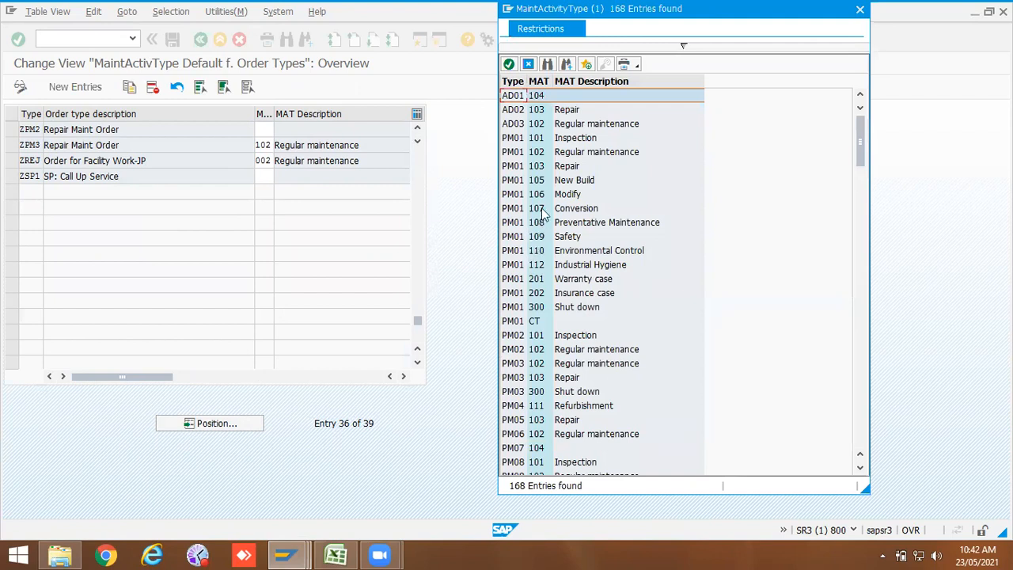
{"action": "double_click", "coordinate": [536, 153]}
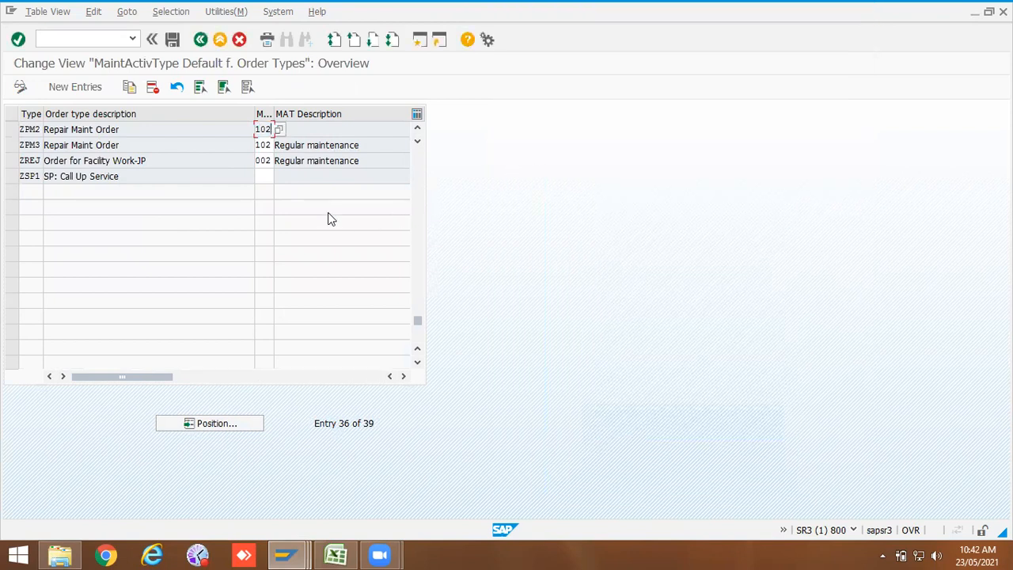
{"action": "key", "text": "Return"}
{"action": "left_click", "coordinate": [294, 134]}
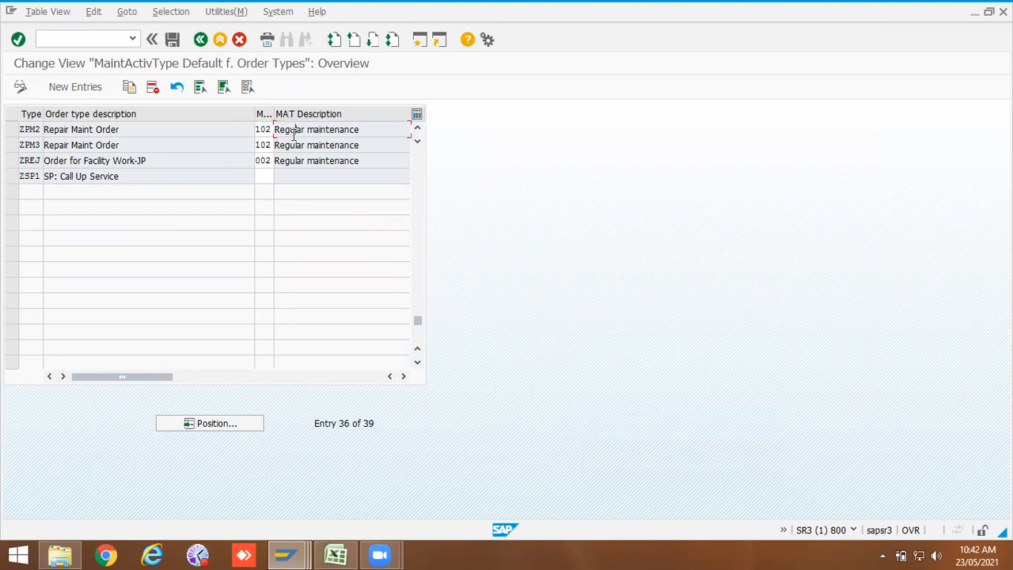
{"action": "left_click", "coordinate": [172, 38]}
{"action": "left_click", "coordinate": [177, 246]}
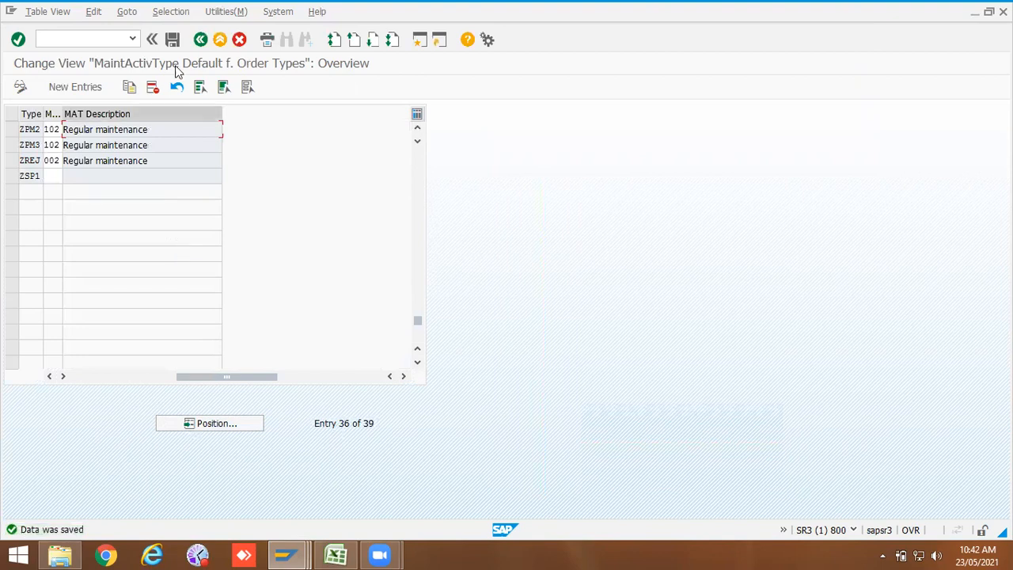
Step: Return to the IMG and expand the Costing Data for Maintenance and Service Orders node
{"action": "left_click", "coordinate": [200, 39]}
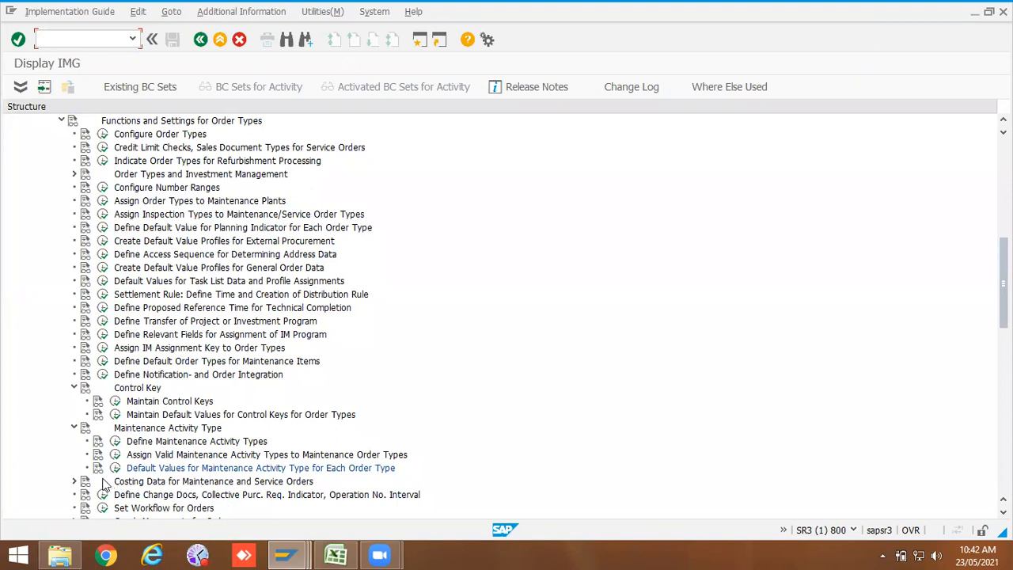
{"action": "left_click", "coordinate": [73, 481]}
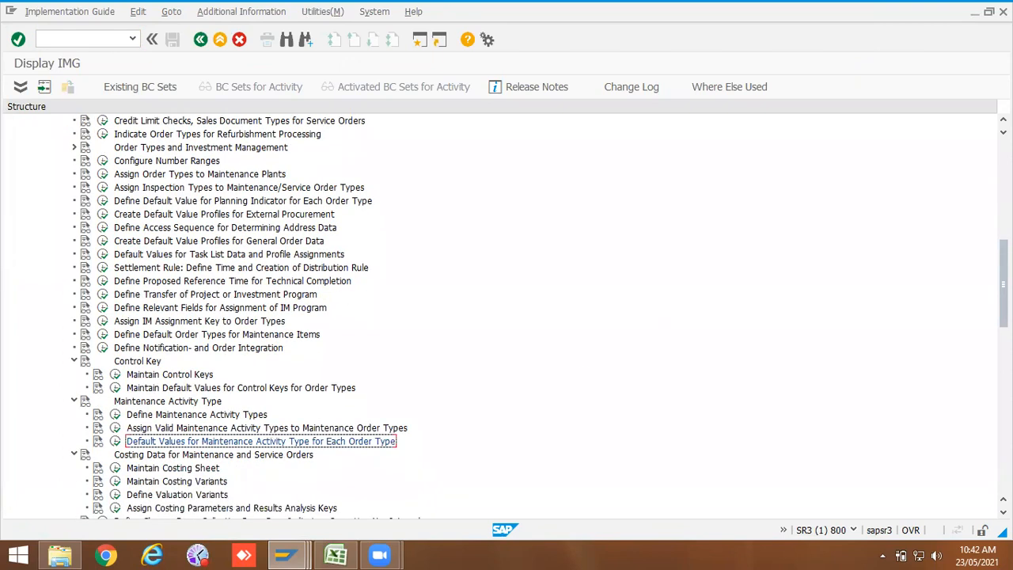
{"action": "left_click_drag", "start_coordinate": [1003, 284], "coordinate": [1004, 350]}
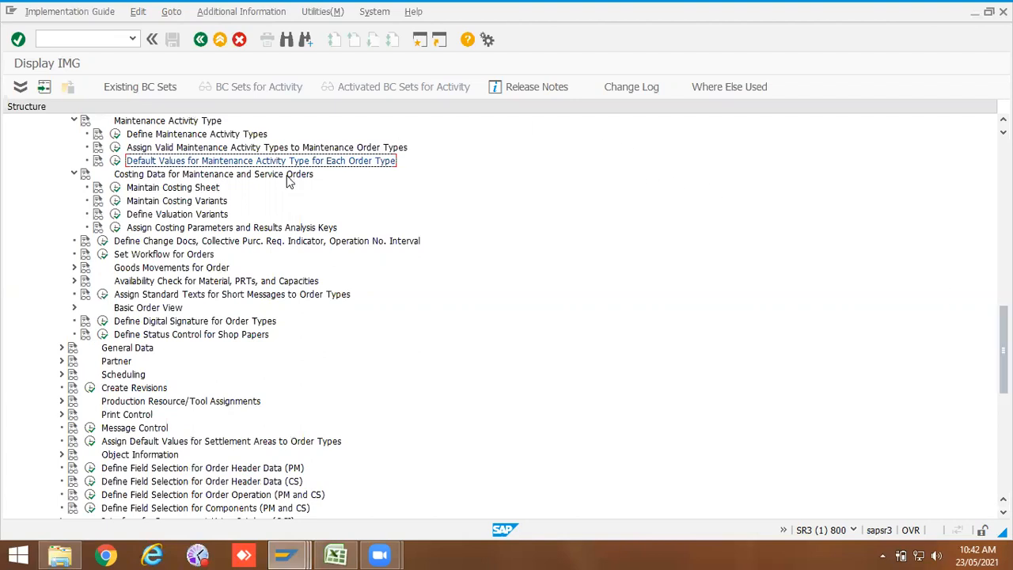
Step: Switch to the Display Maintenance Order window and view the order's Control tab parameters
{"action": "left_click", "coordinate": [304, 552]}
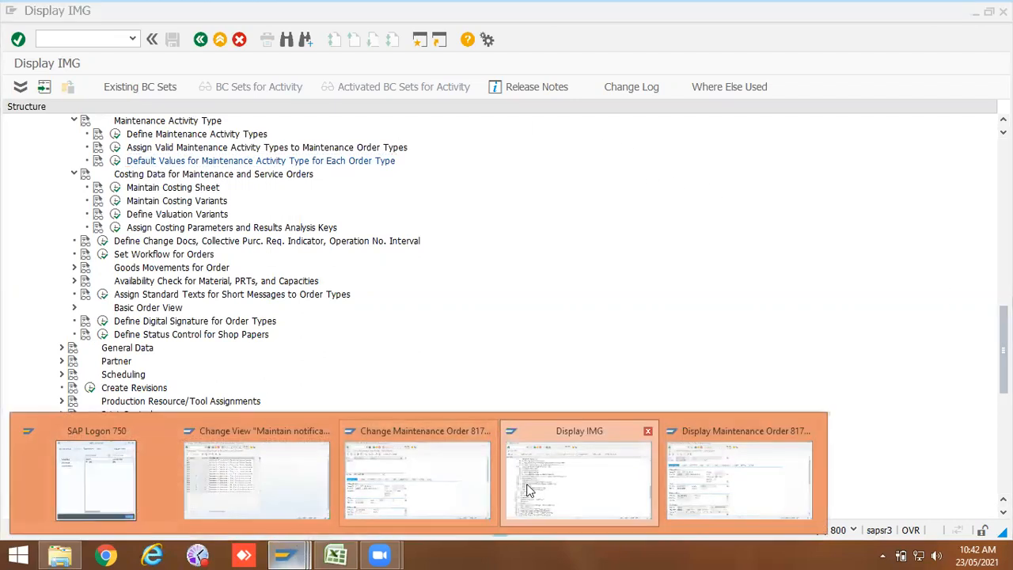
{"action": "left_click", "coordinate": [690, 484]}
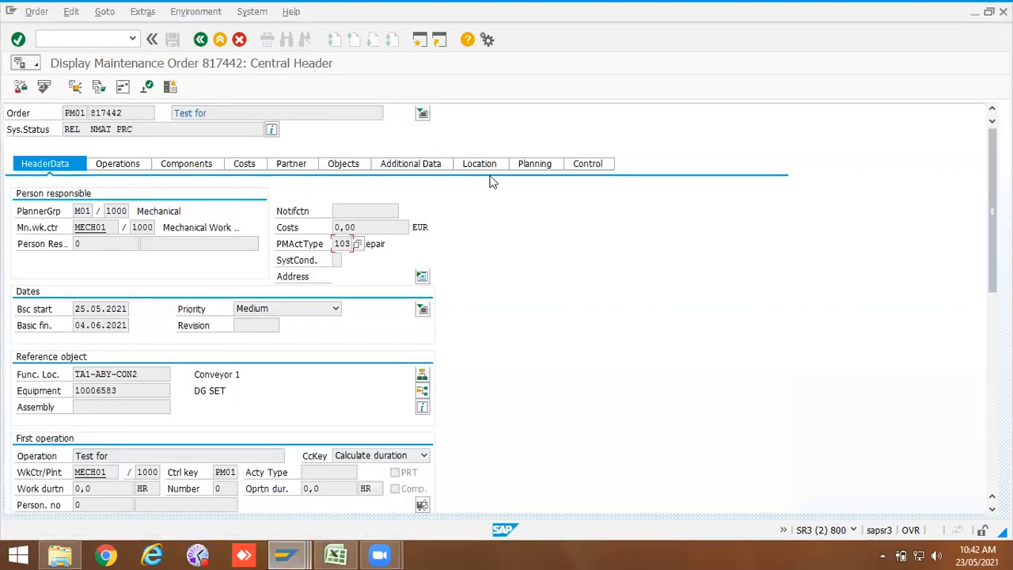
{"action": "left_click", "coordinate": [588, 165]}
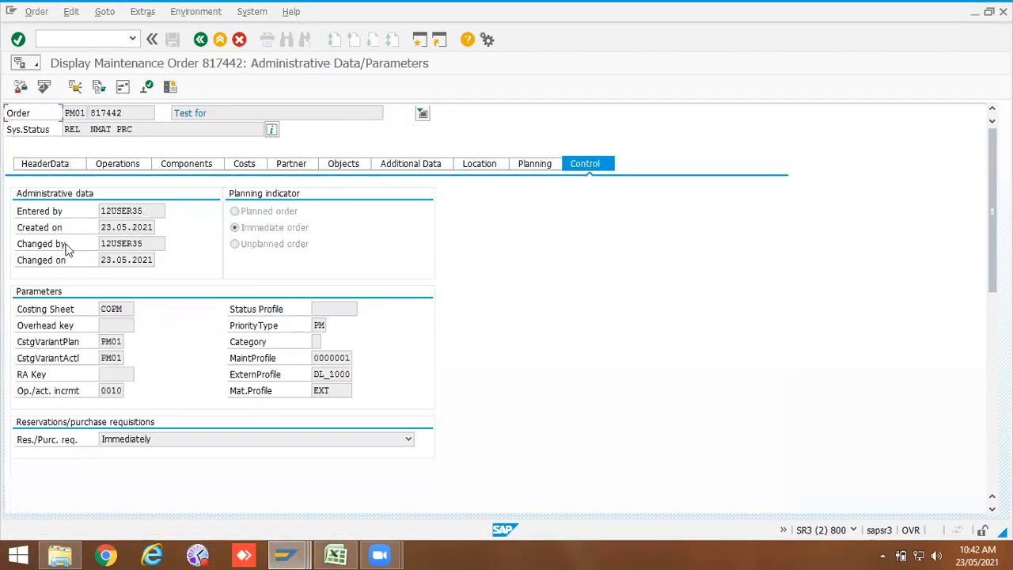
Step: Examine the costing sheet and costing variant fields in the order's Control tab parameters
{"action": "double_click", "coordinate": [126, 310]}
{"action": "left_click", "coordinate": [121, 326]}
{"action": "left_click", "coordinate": [116, 342]}
{"action": "left_click", "coordinate": [116, 358]}
{"action": "double_click", "coordinate": [123, 308]}
Step: Switch to the IMG, open Maintain Costing Sheet and select costing sheet COPM
{"action": "mouse_move", "coordinate": [284, 554]}
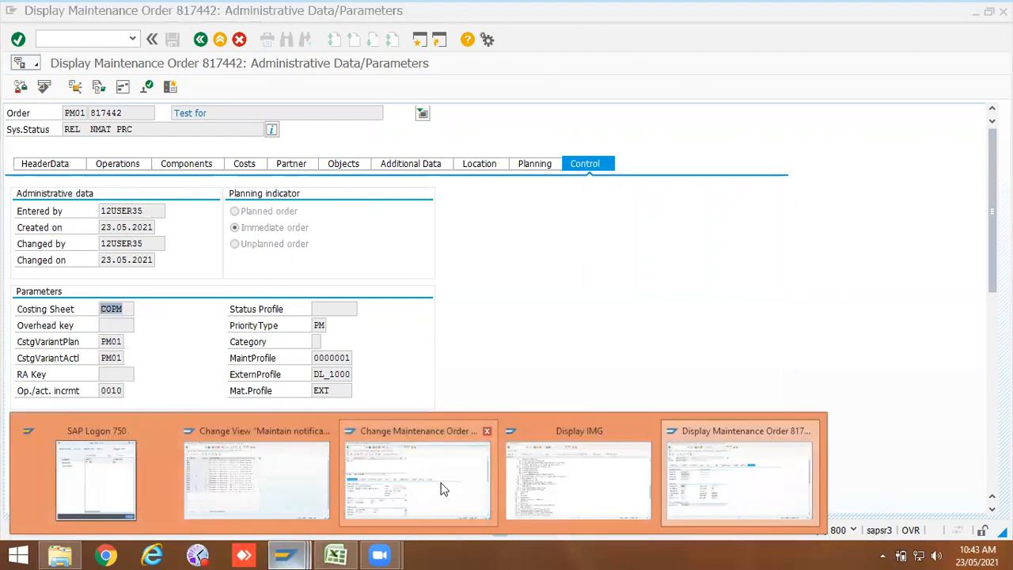
{"action": "left_click", "coordinate": [541, 475]}
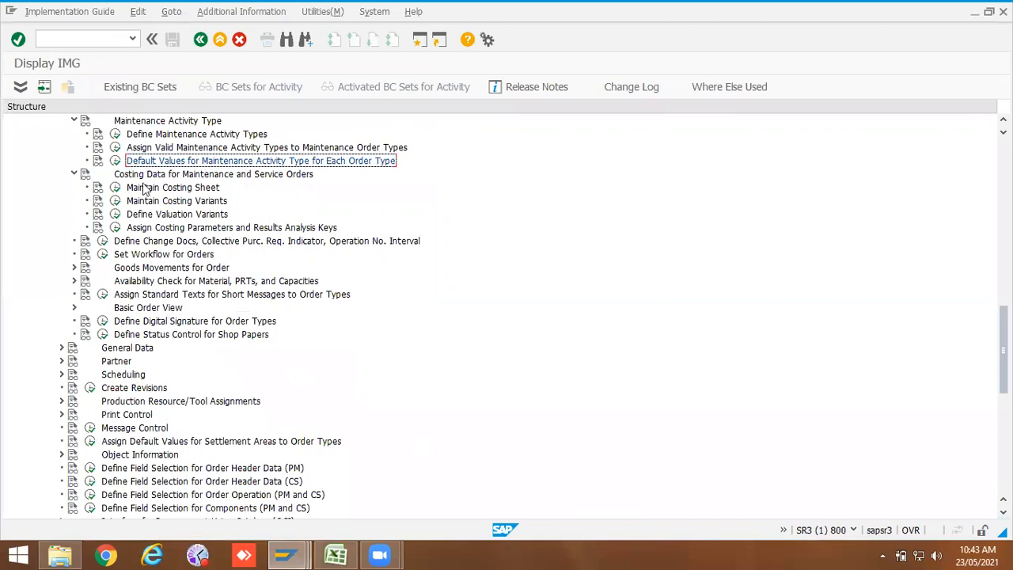
{"action": "left_click", "coordinate": [115, 187]}
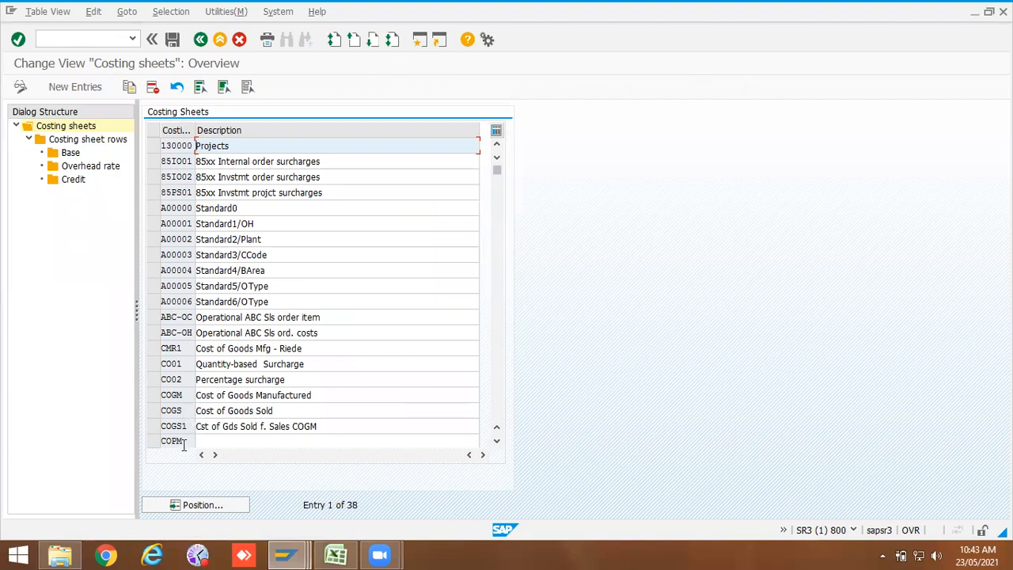
{"action": "left_click", "coordinate": [153, 441]}
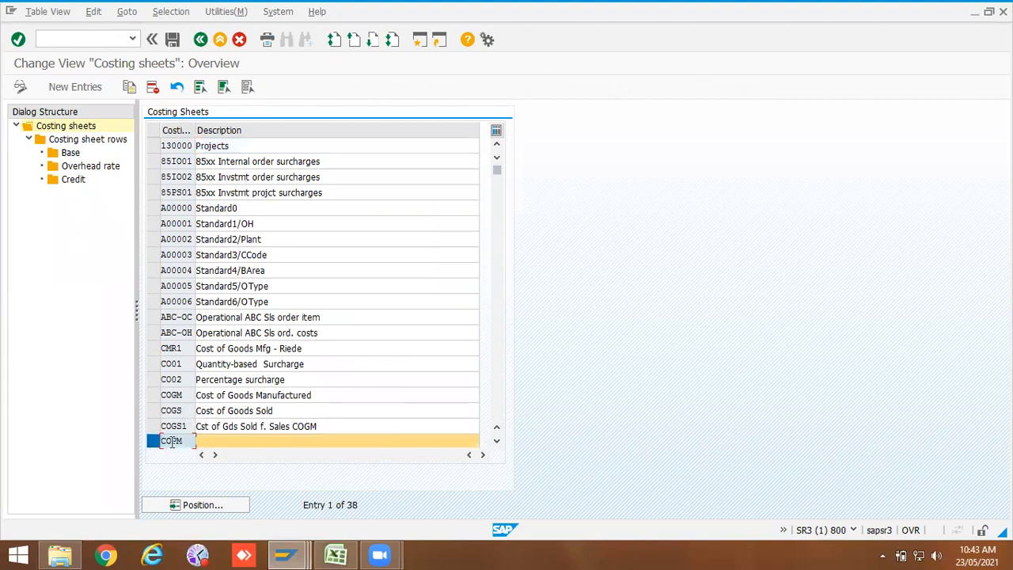
Step: Open the costing sheet rows of COPM and select the PMEL base row
{"action": "double_click", "coordinate": [92, 143]}
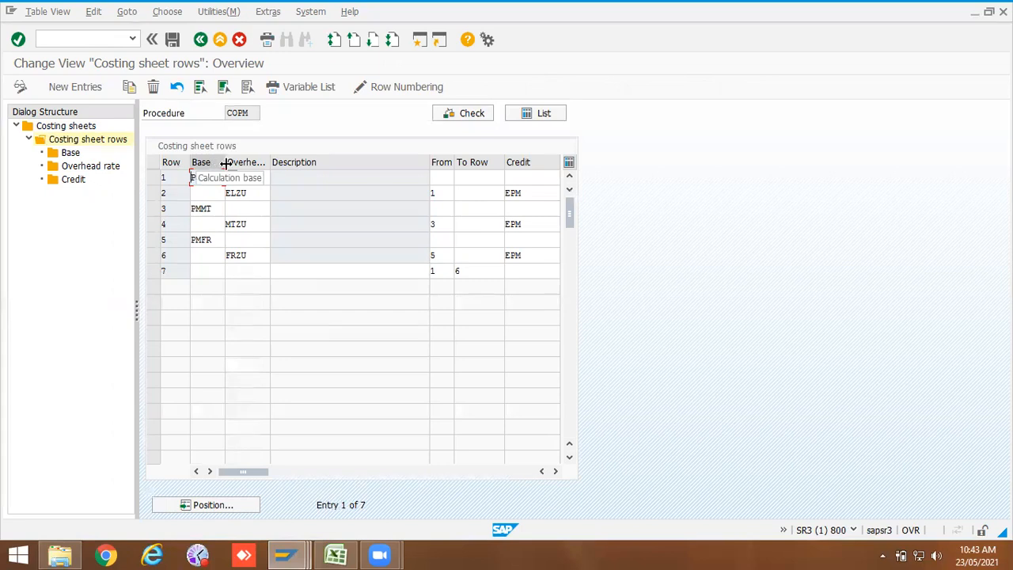
{"action": "left_click_drag", "start_coordinate": [269, 162], "coordinate": [290, 163]}
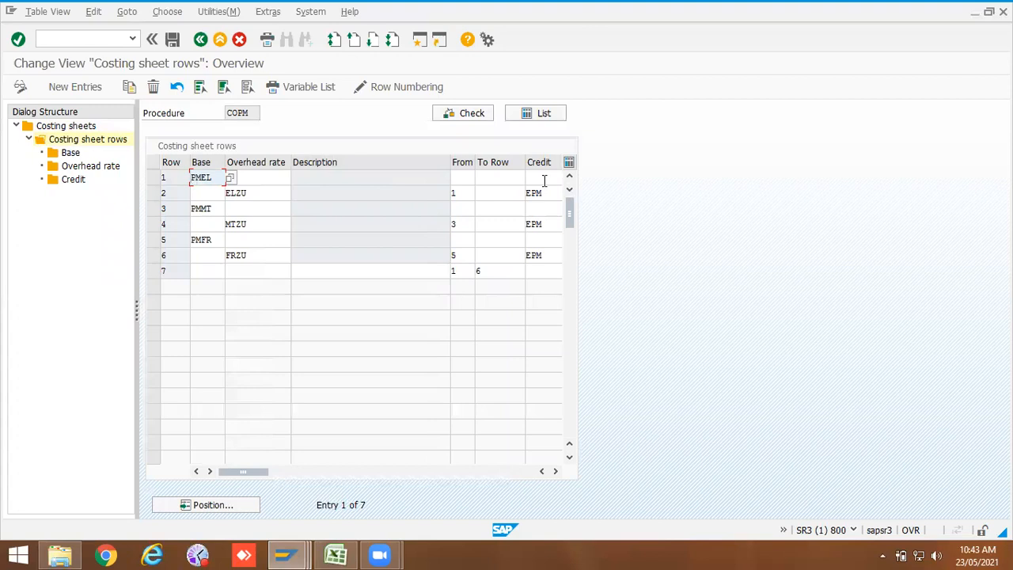
{"action": "left_click", "coordinate": [154, 179]}
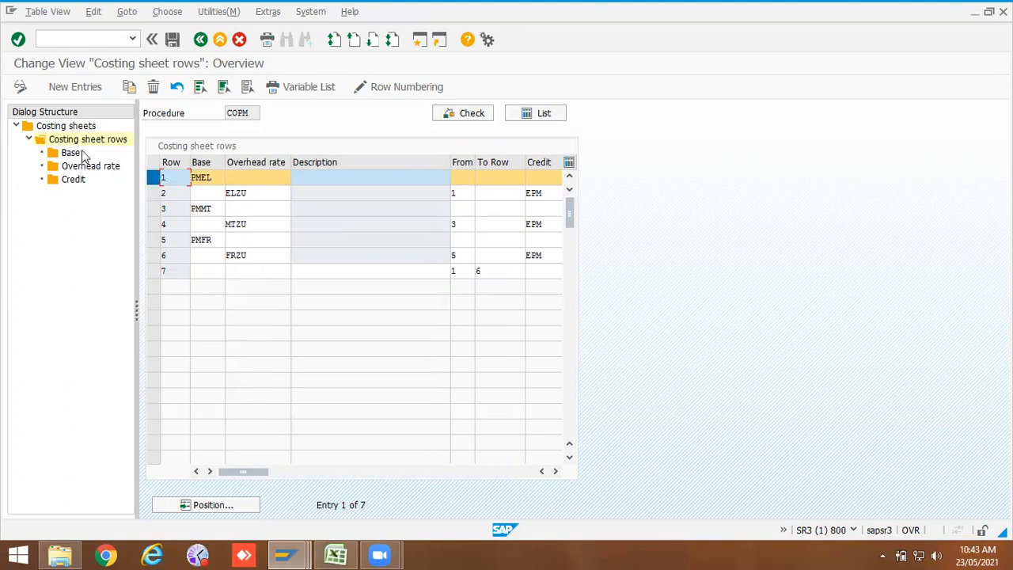
Step: Open the Base definition of row PMEL for controlling area 1000 and review its cost element range
{"action": "double_click", "coordinate": [71, 153]}
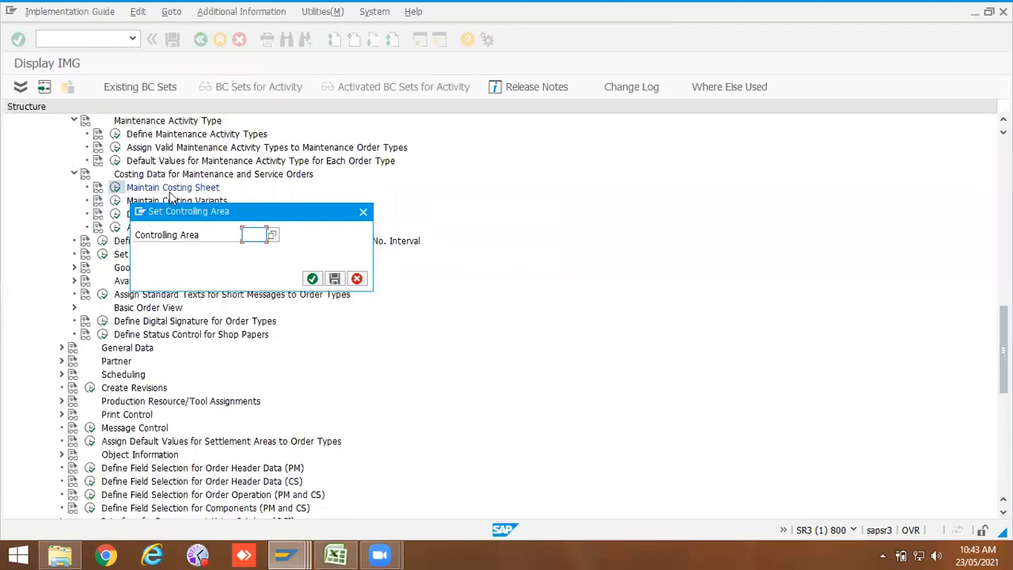
{"action": "left_click", "coordinate": [259, 235]}
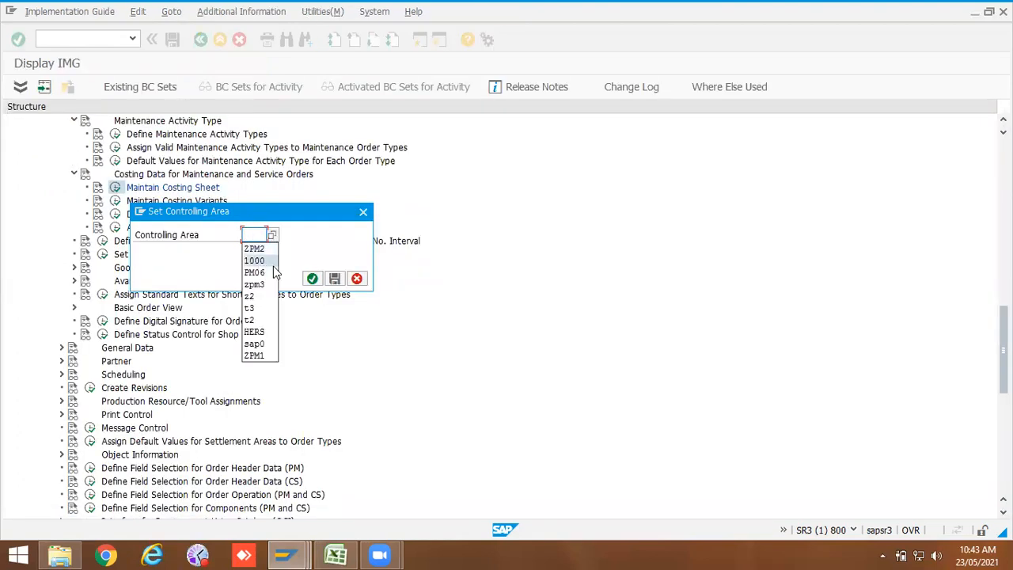
{"action": "left_click", "coordinate": [273, 265]}
{"action": "left_click", "coordinate": [311, 277]}
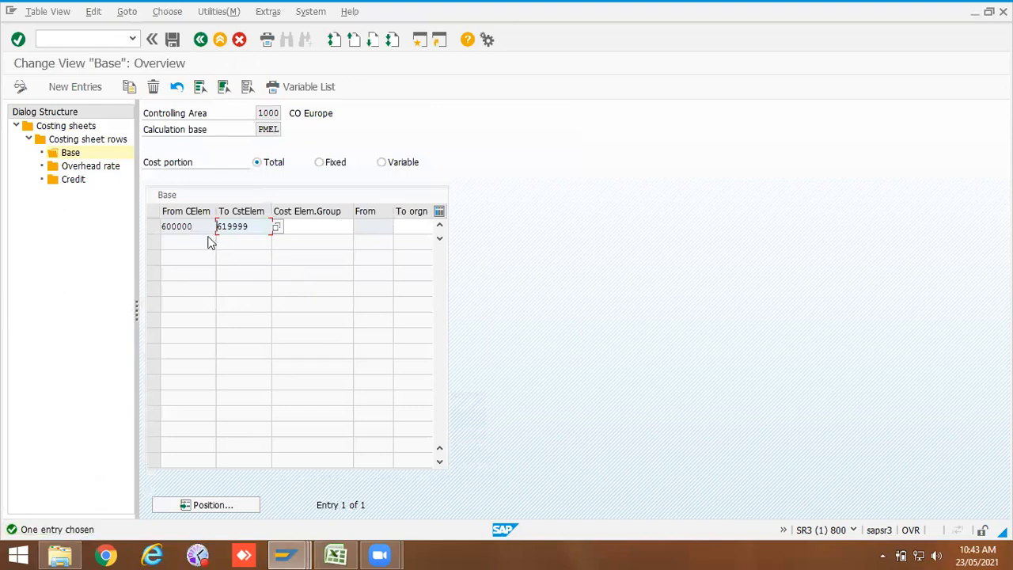
{"action": "left_click_drag", "start_coordinate": [199, 226], "coordinate": [160, 226]}
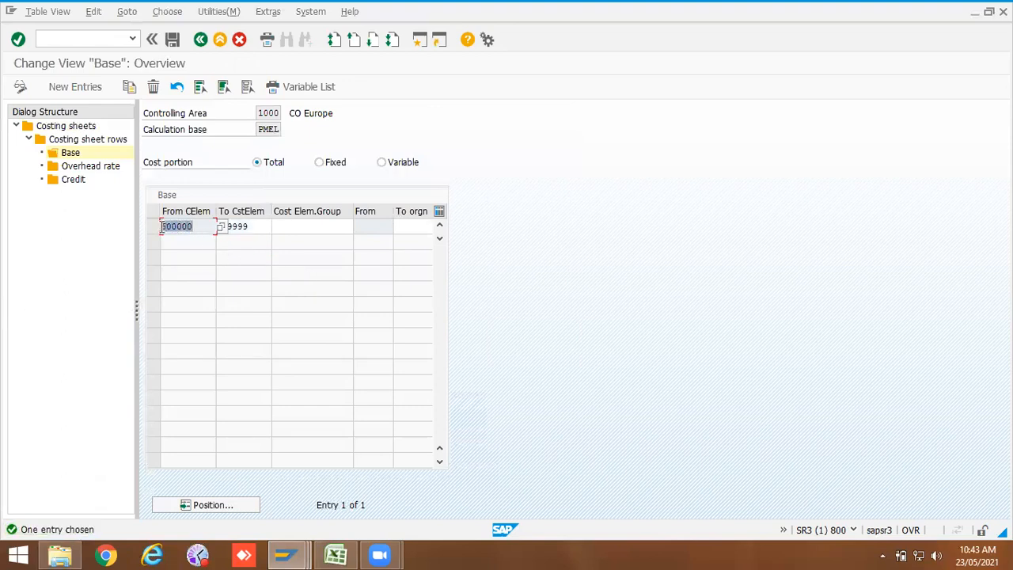
{"action": "left_click_drag", "start_coordinate": [250, 228], "coordinate": [209, 228]}
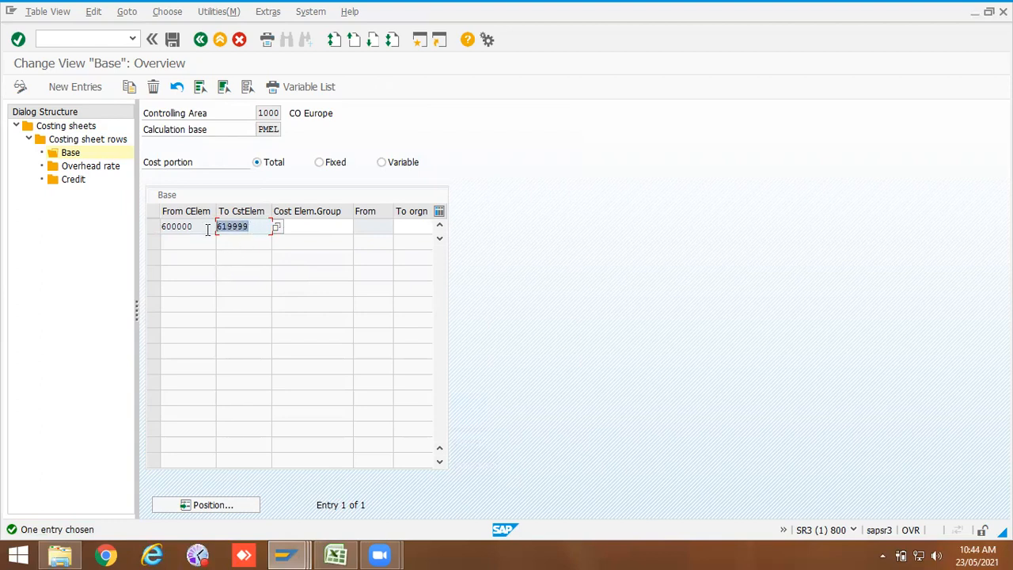
{"action": "left_click", "coordinate": [200, 41]}
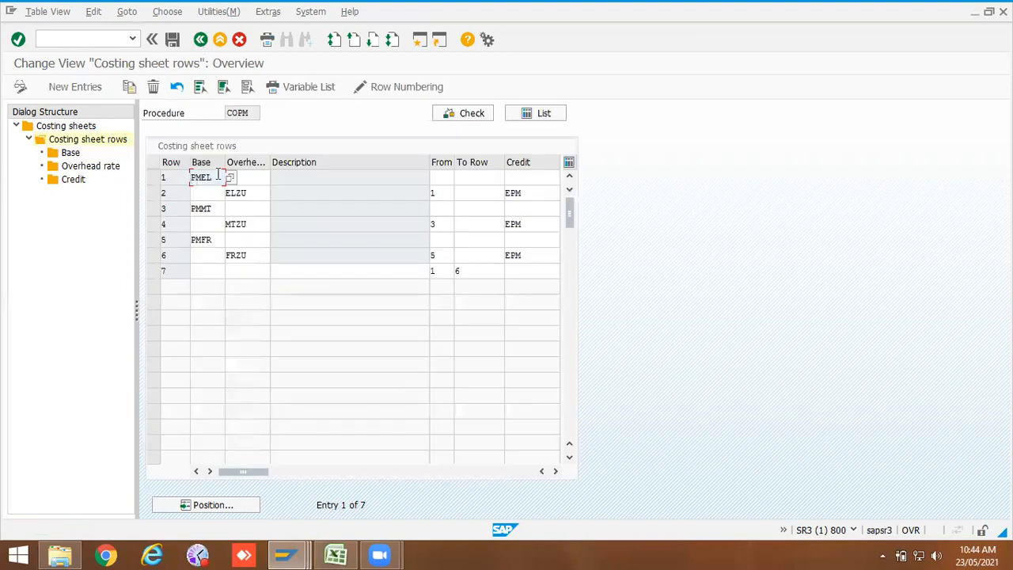
Step: View the overhead rates of row ELZU, including the list of overhead types, then return to the rows
{"action": "left_click", "coordinate": [155, 193]}
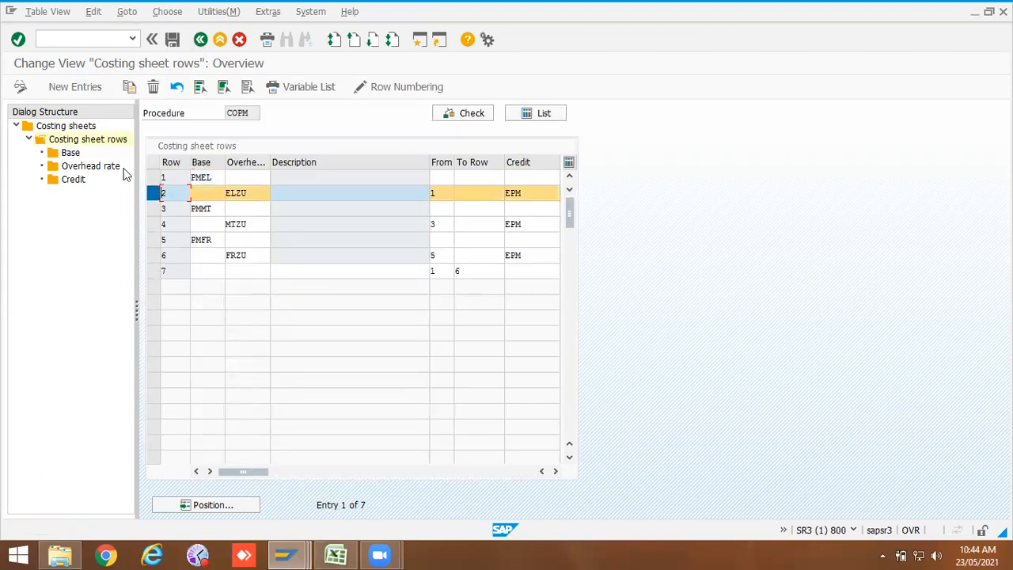
{"action": "left_click", "coordinate": [93, 167]}
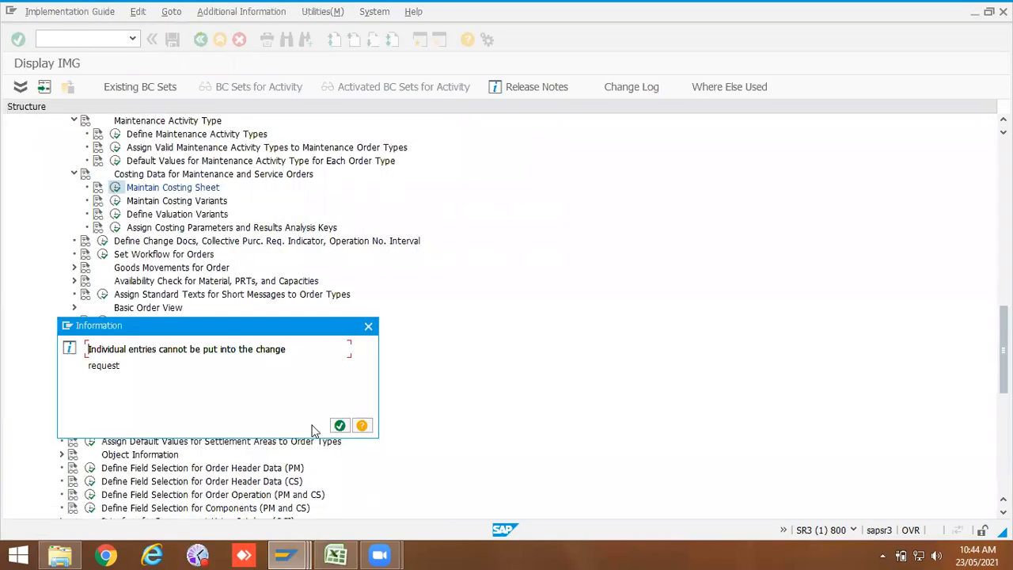
{"action": "left_click", "coordinate": [340, 425]}
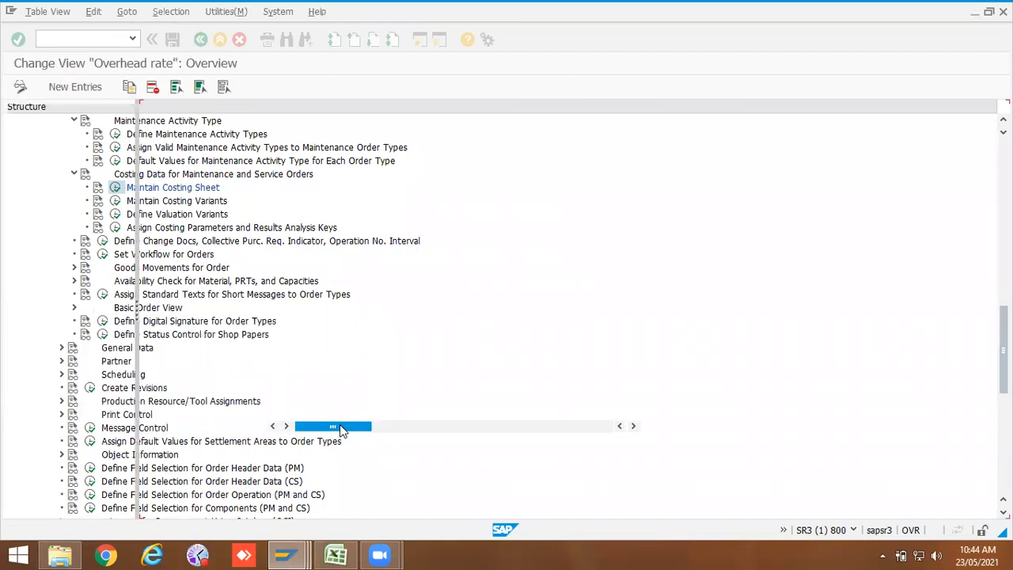
{"action": "left_click_drag", "start_coordinate": [210, 195], "coordinate": [216, 195]}
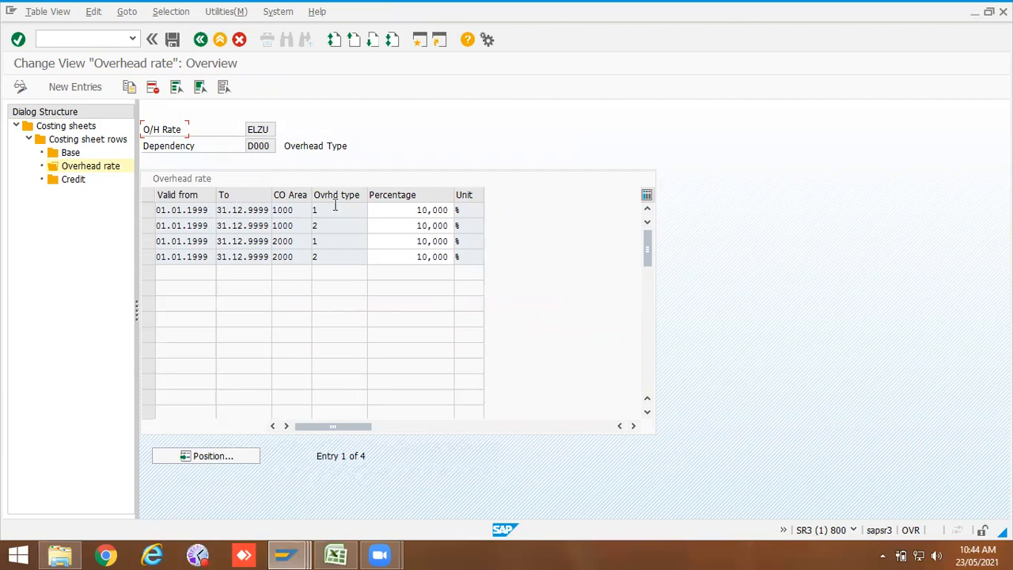
{"action": "left_click", "coordinate": [364, 227]}
{"action": "left_click", "coordinate": [371, 225]}
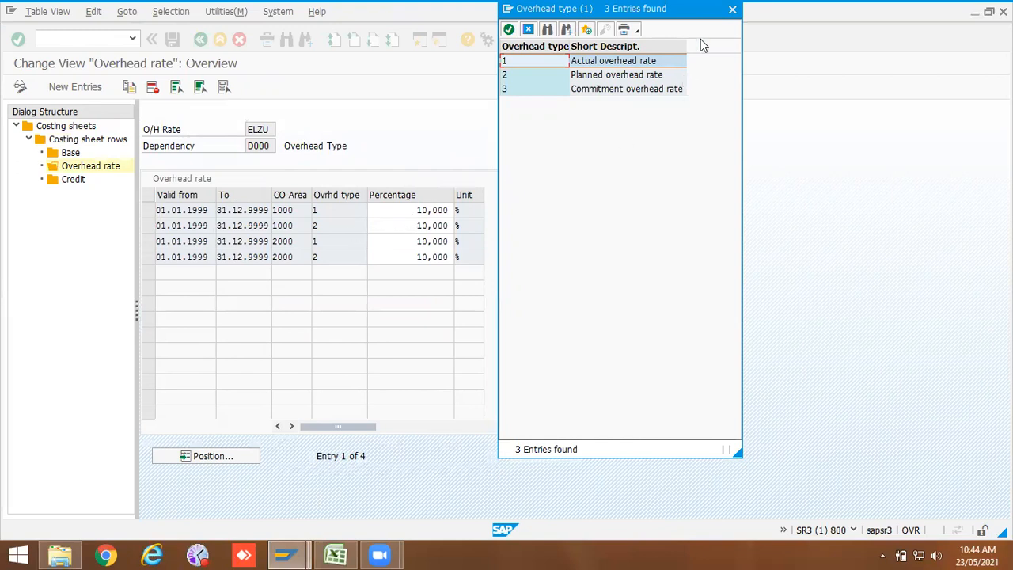
{"action": "key", "text": "Escape"}
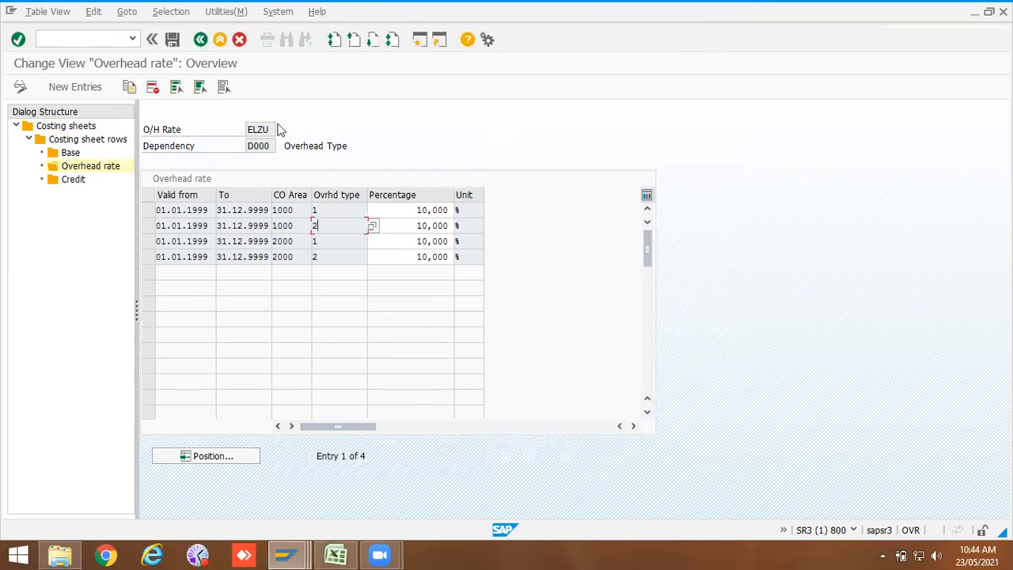
{"action": "left_click", "coordinate": [200, 39]}
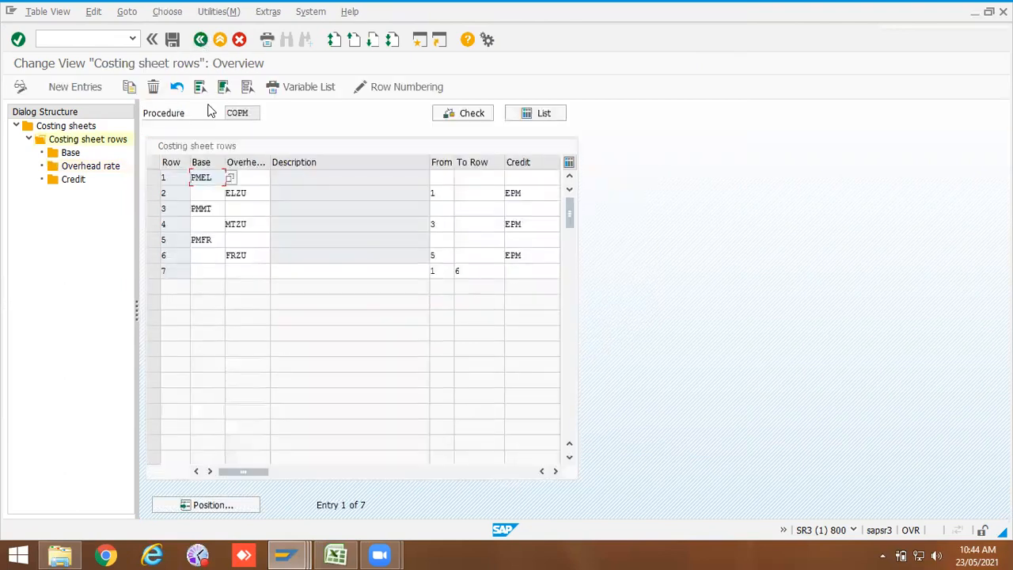
Step: Review the Base cost elements of row PMFR for controlling area 1000 and return to the costing sheets list
{"action": "left_click_drag", "start_coordinate": [250, 113], "coordinate": [224, 118]}
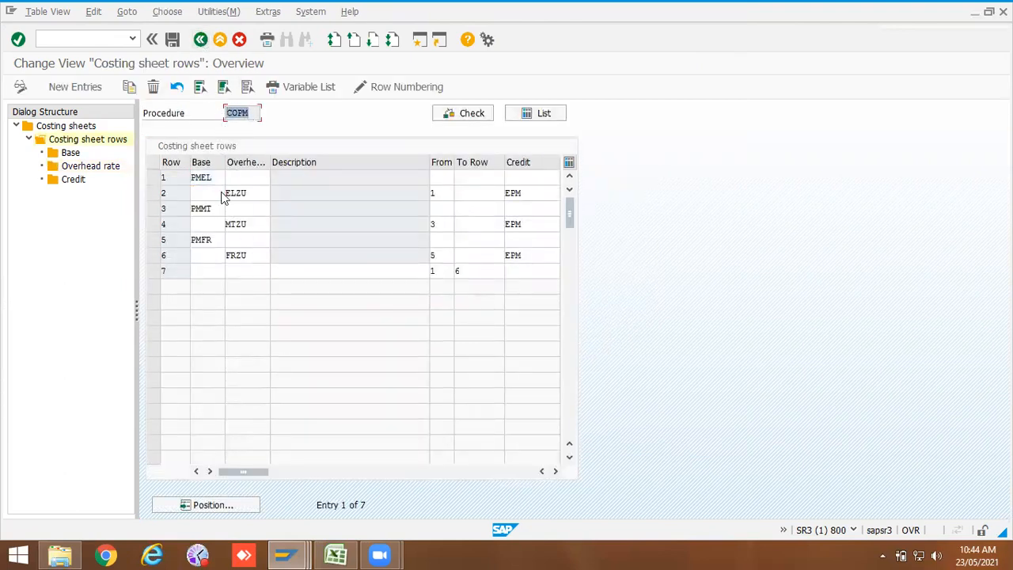
{"action": "left_click", "coordinate": [159, 243]}
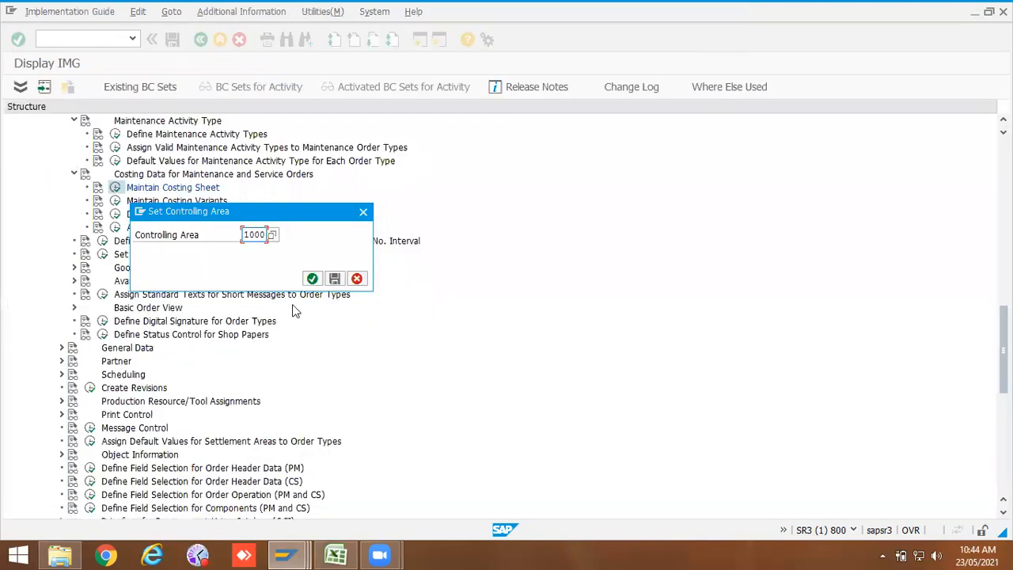
{"action": "left_click", "coordinate": [313, 277]}
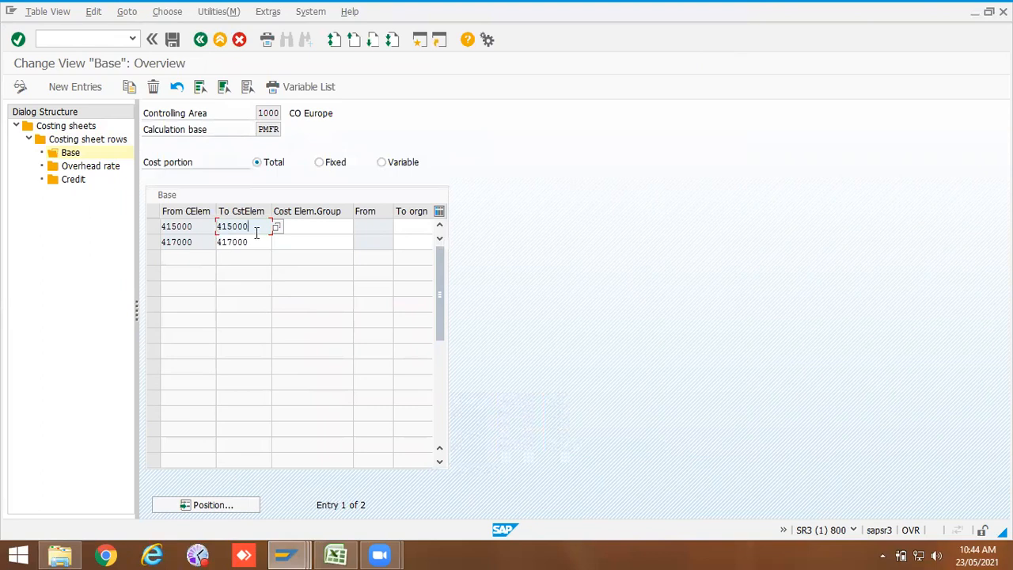
{"action": "double_click", "coordinate": [256, 232]}
{"action": "double_click", "coordinate": [253, 243]}
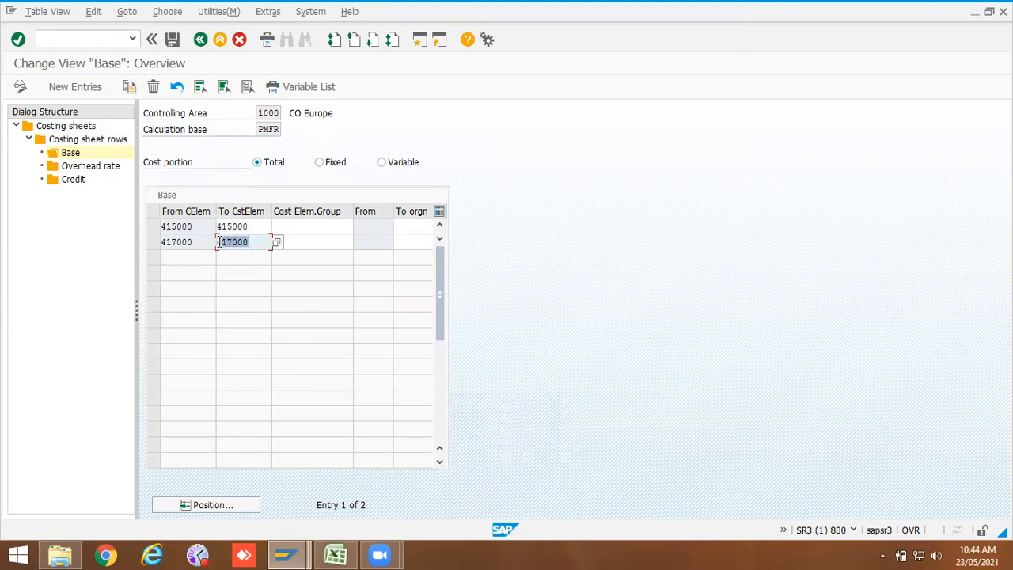
{"action": "left_click", "coordinate": [201, 41]}
{"action": "left_click", "coordinate": [201, 41]}
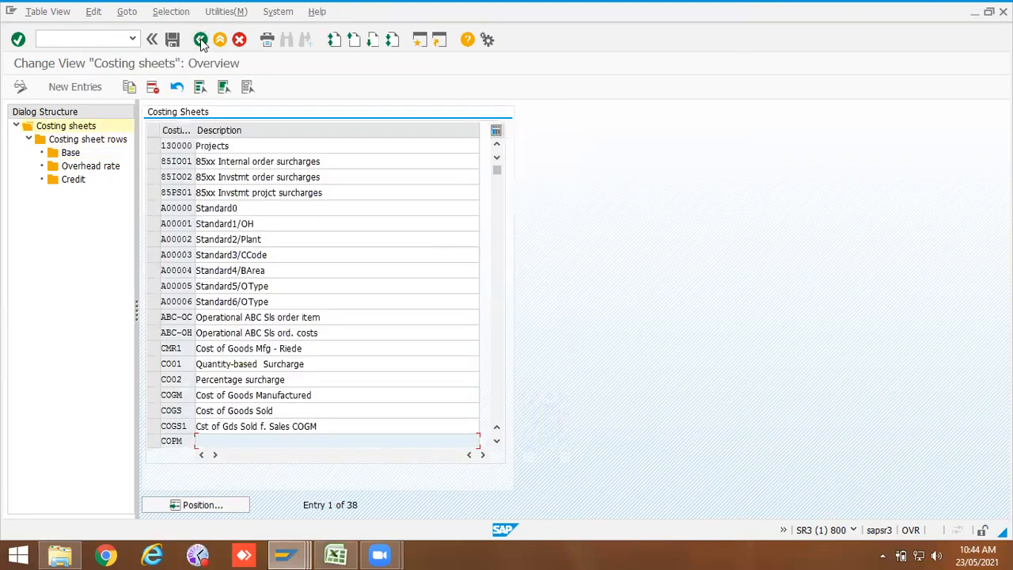
Step: Switch to the Display Maintenance Order window to compare its costing sheet, then back to the costing sheets list
{"action": "left_click", "coordinate": [286, 554]}
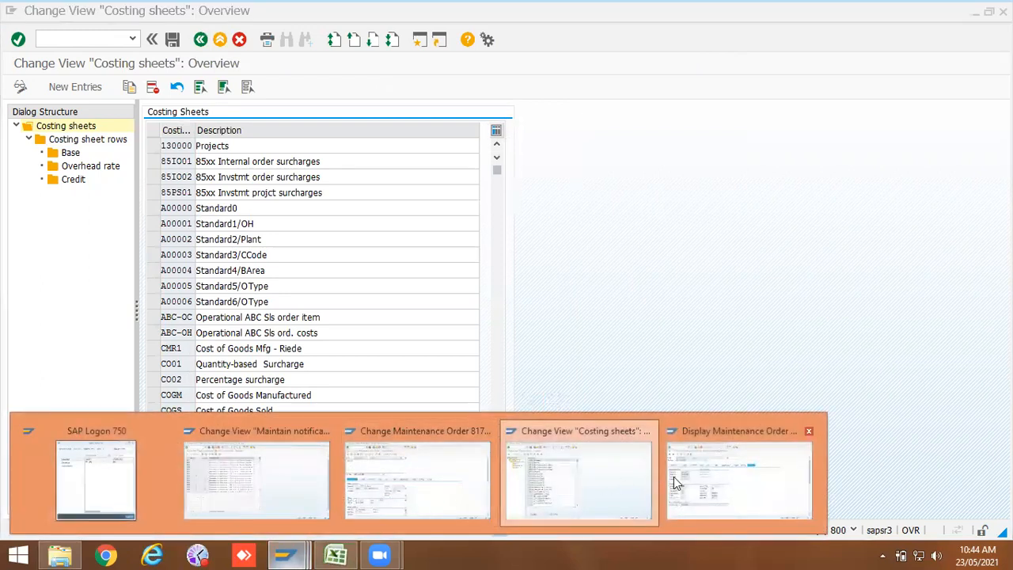
{"action": "left_click", "coordinate": [795, 484]}
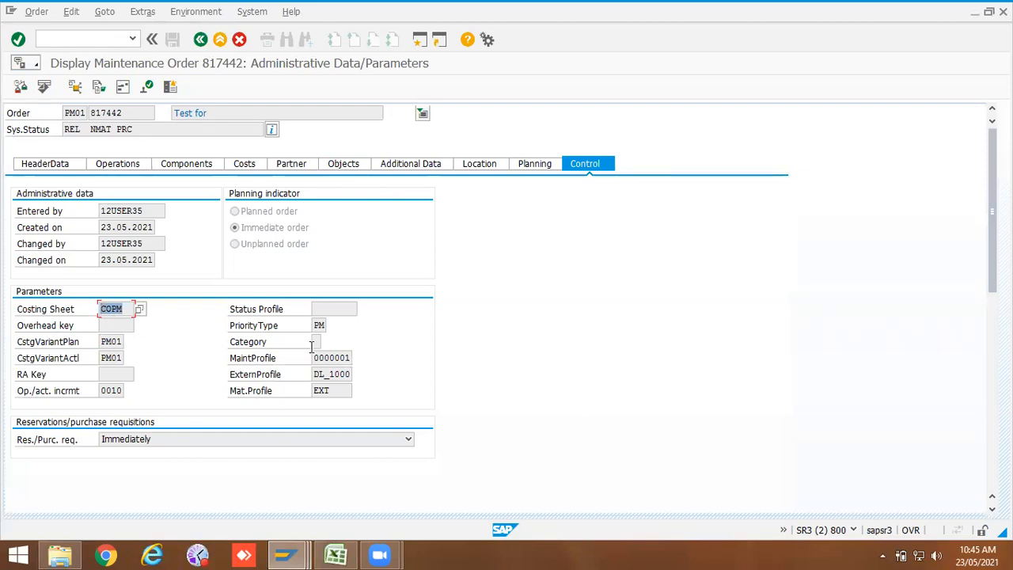
{"action": "left_click", "coordinate": [285, 554]}
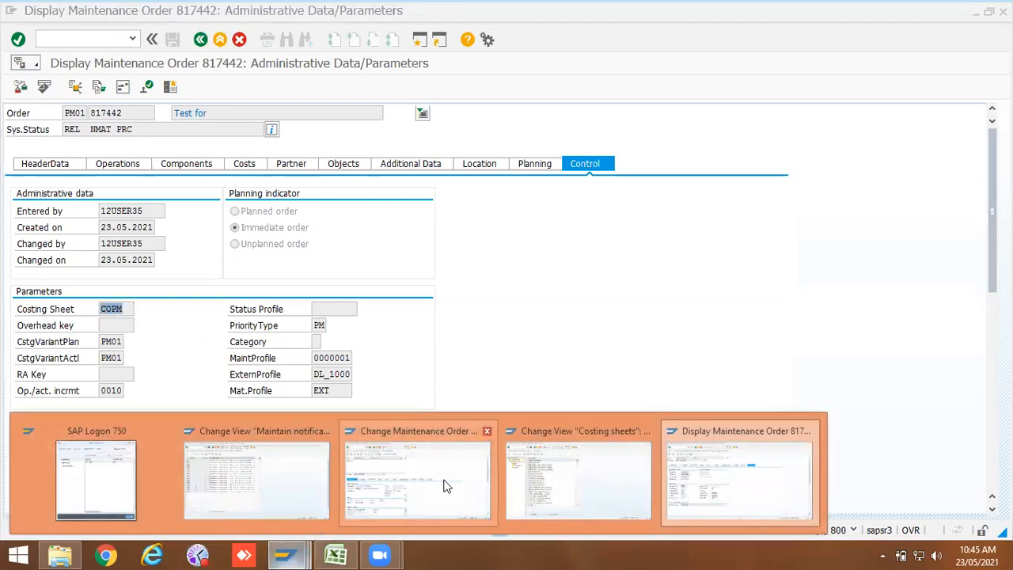
{"action": "left_click", "coordinate": [565, 478]}
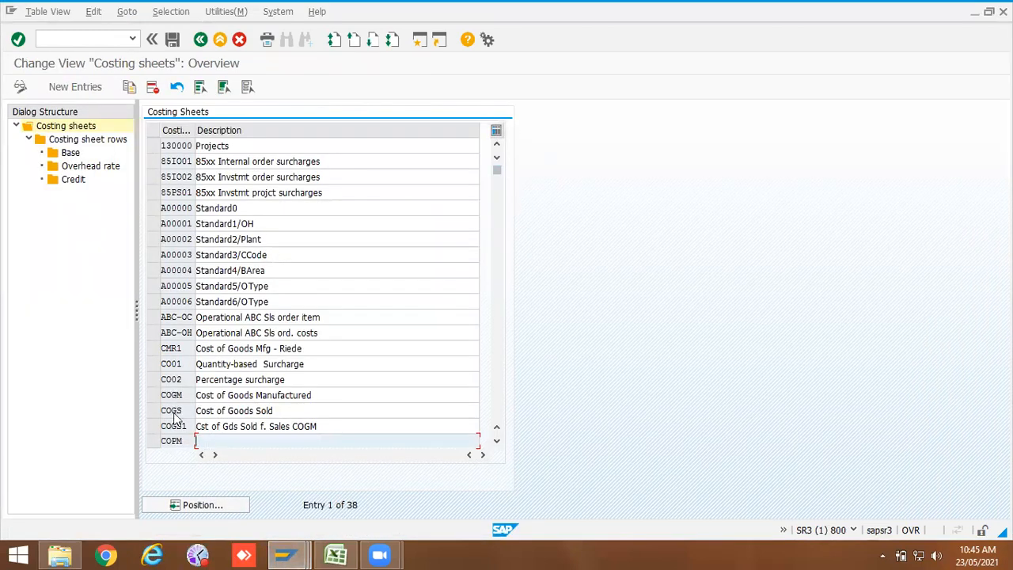
Step: Reopen the costing sheet rows of COPM and examine the credit keys assigned to the overhead rows
{"action": "left_click", "coordinate": [152, 443]}
{"action": "left_click", "coordinate": [71, 152]}
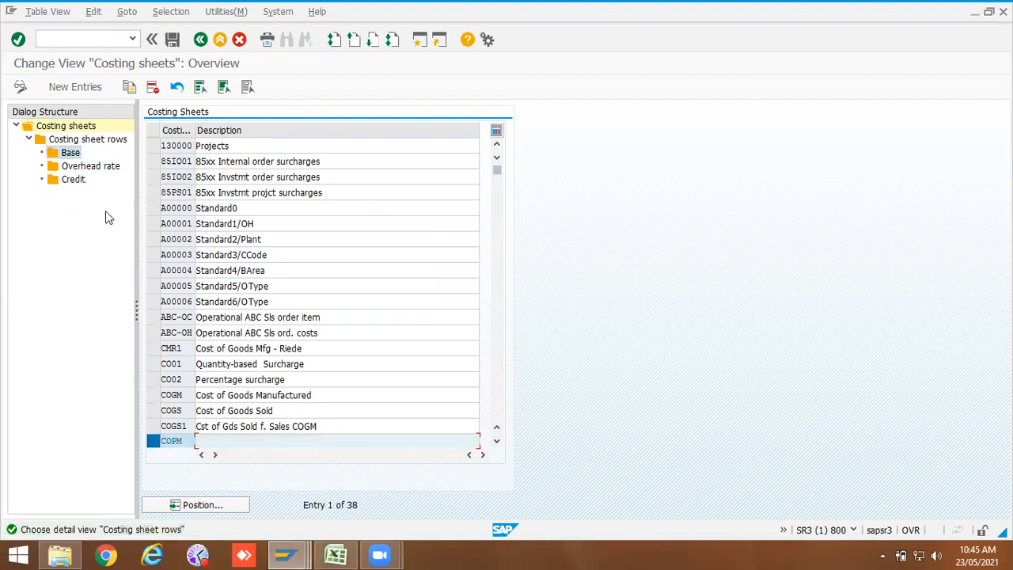
{"action": "left_click", "coordinate": [86, 131]}
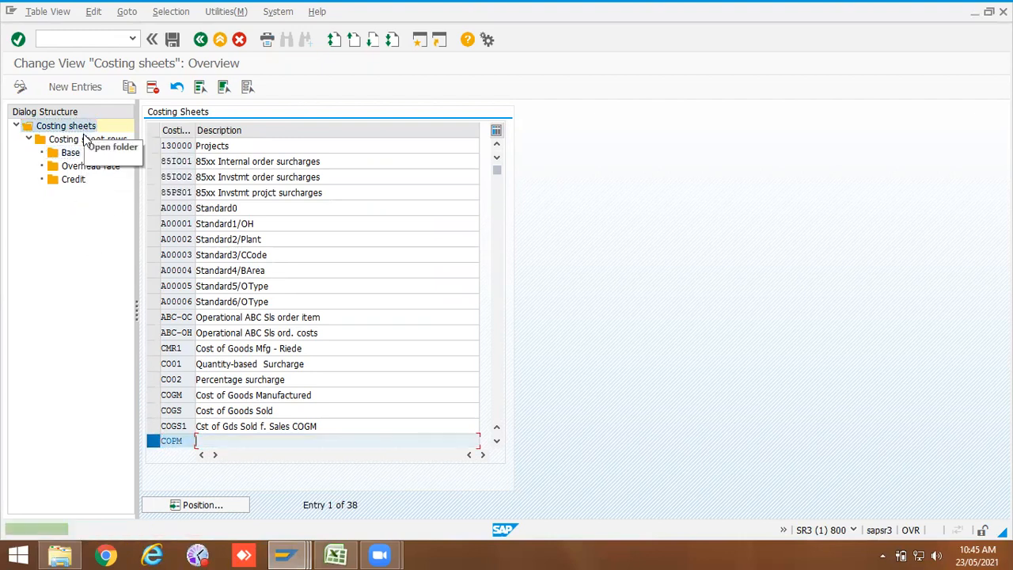
{"action": "double_click", "coordinate": [86, 140]}
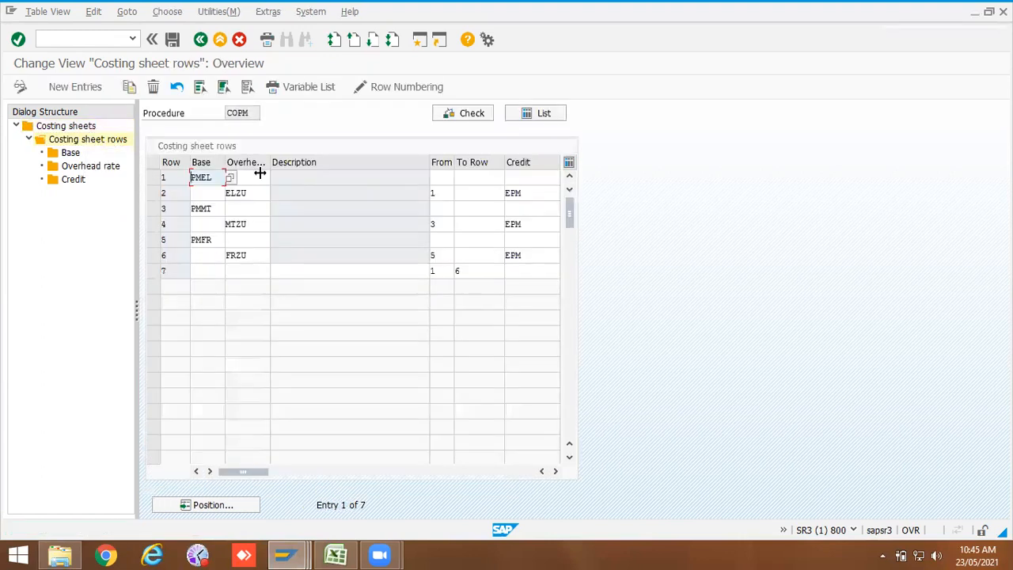
{"action": "left_click_drag", "start_coordinate": [533, 197], "coordinate": [499, 229]}
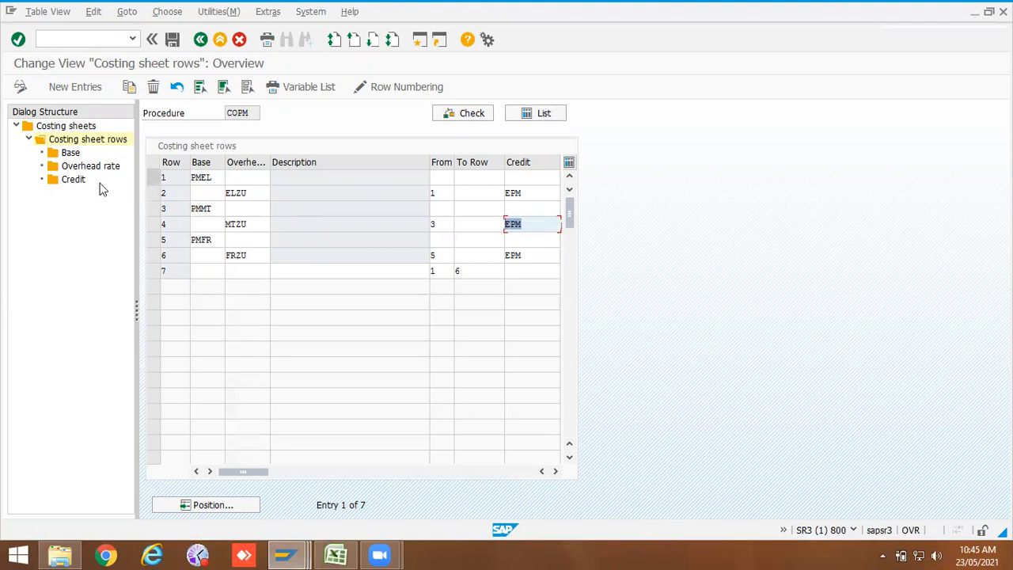
{"action": "left_click", "coordinate": [71, 182]}
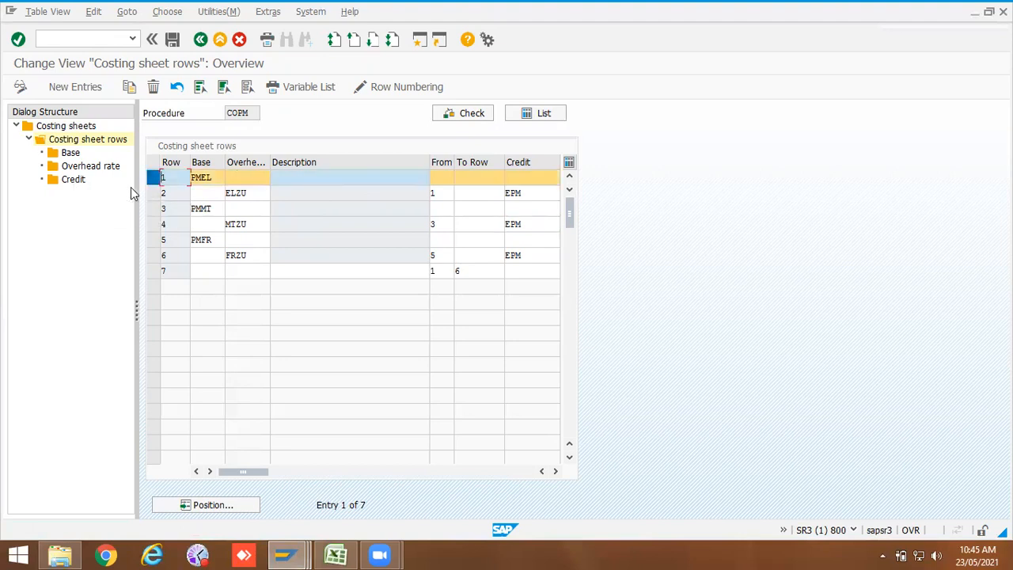
Step: Open the credit details of the ELZU row and examine its cost element and cost center, then leave the costing sheet
{"action": "left_click", "coordinate": [153, 194]}
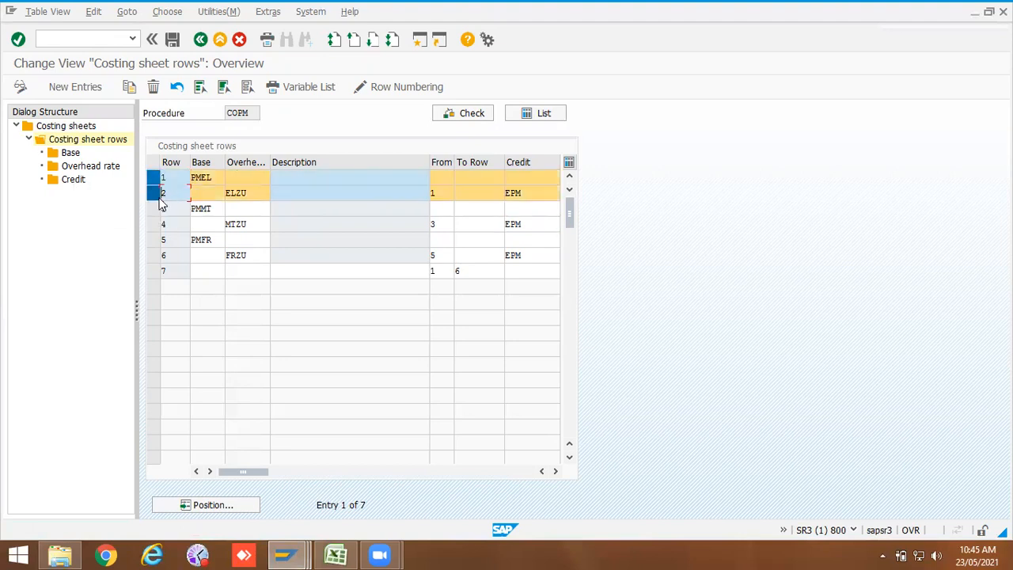
{"action": "double_click", "coordinate": [70, 182]}
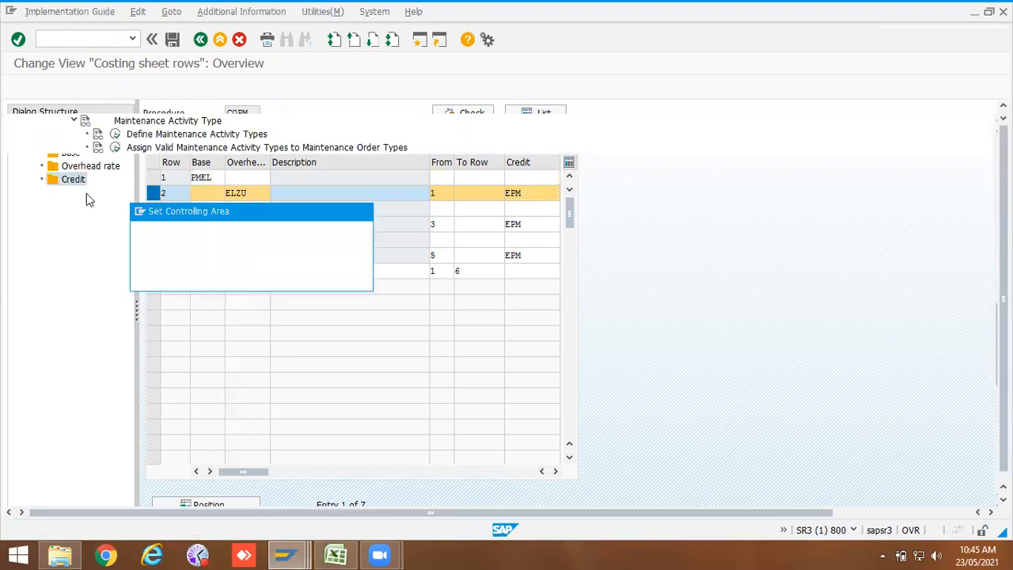
{"action": "left_click", "coordinate": [311, 278]}
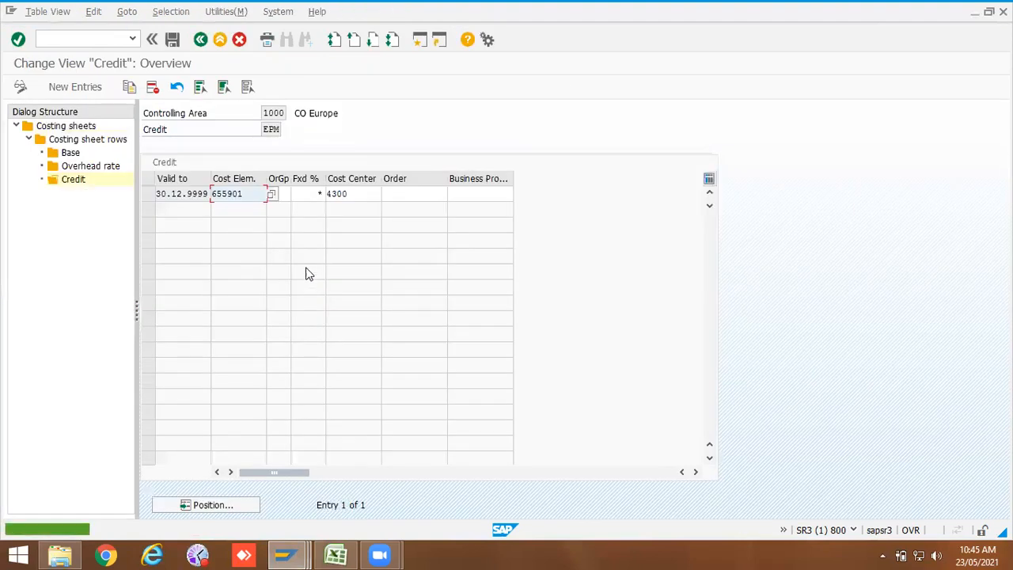
{"action": "left_click_drag", "start_coordinate": [248, 196], "coordinate": [206, 195]}
{"action": "left_click_drag", "start_coordinate": [348, 193], "coordinate": [323, 194]}
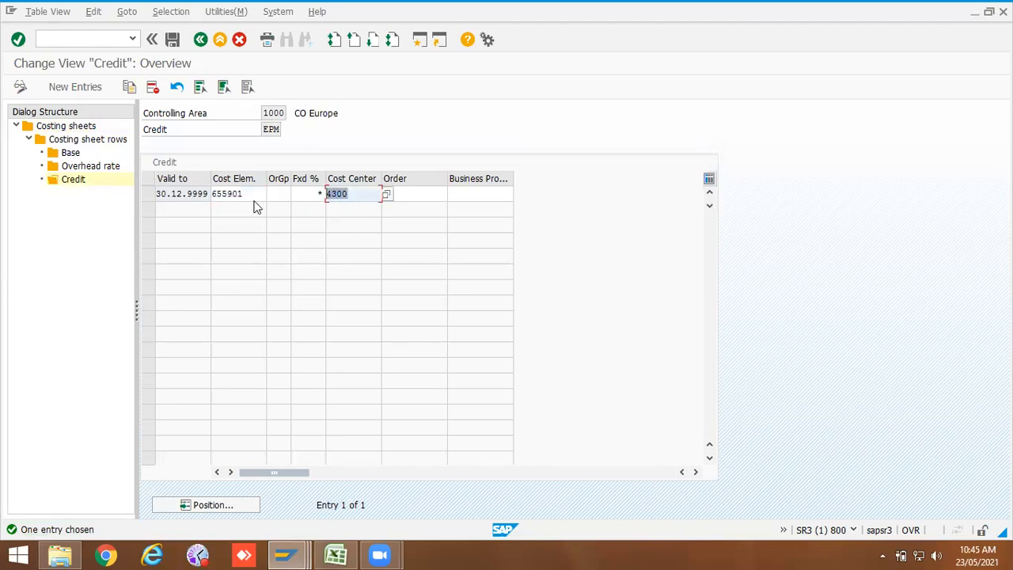
{"action": "double_click", "coordinate": [214, 195]}
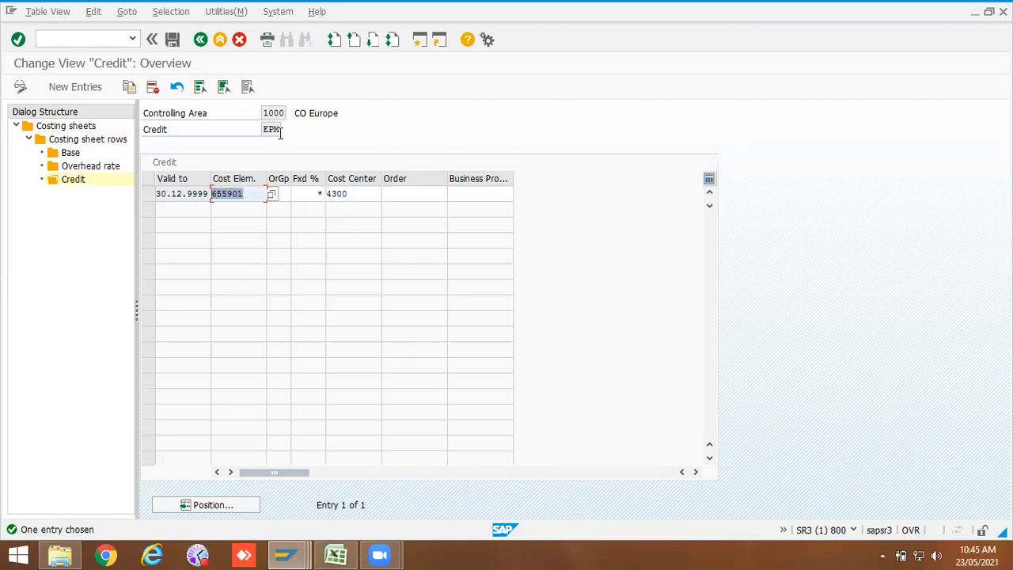
{"action": "left_click_drag", "start_coordinate": [262, 129], "coordinate": [295, 131]}
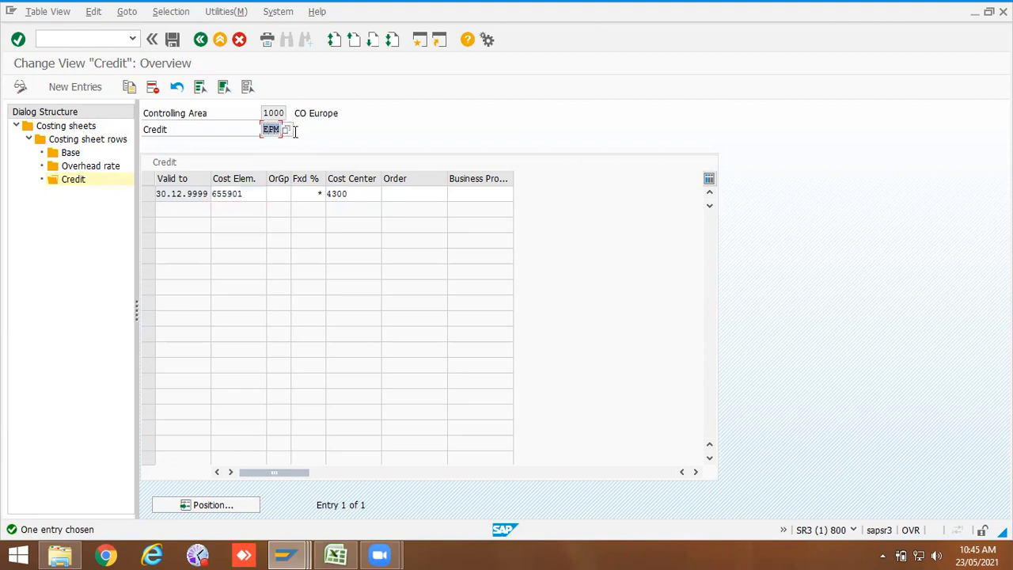
{"action": "double_click", "coordinate": [234, 194]}
{"action": "left_click", "coordinate": [348, 194]}
{"action": "left_click_drag", "start_coordinate": [357, 194], "coordinate": [313, 195]}
{"action": "left_click_drag", "start_coordinate": [249, 194], "coordinate": [199, 194]}
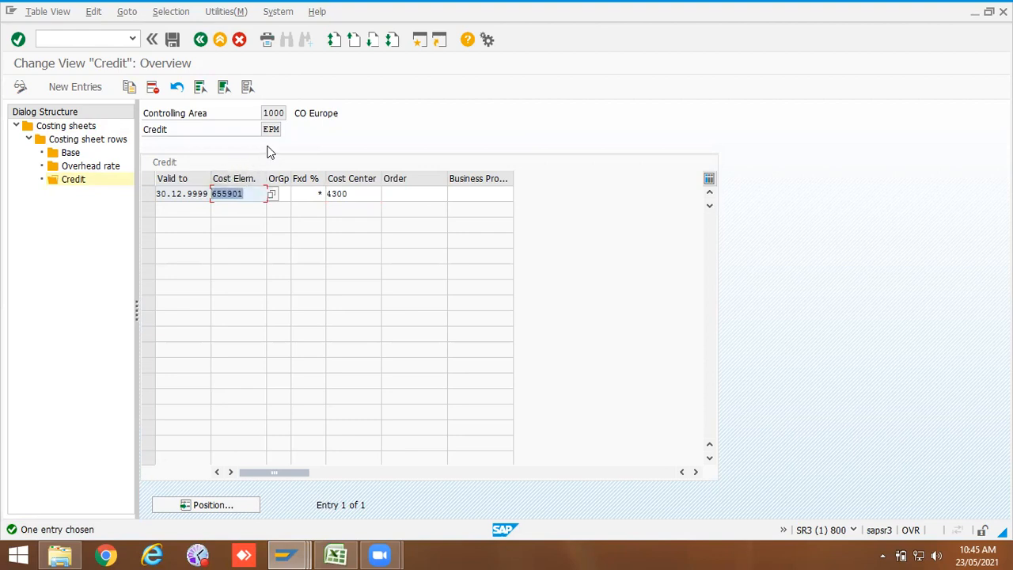
{"action": "left_click", "coordinate": [201, 41]}
{"action": "left_click", "coordinate": [201, 40]}
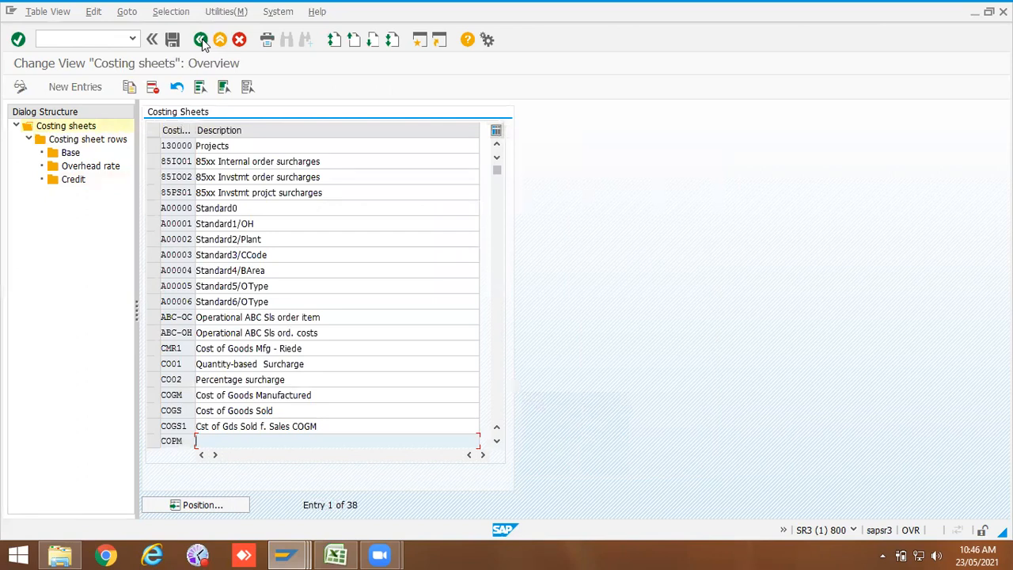
{"action": "left_click", "coordinate": [201, 40]}
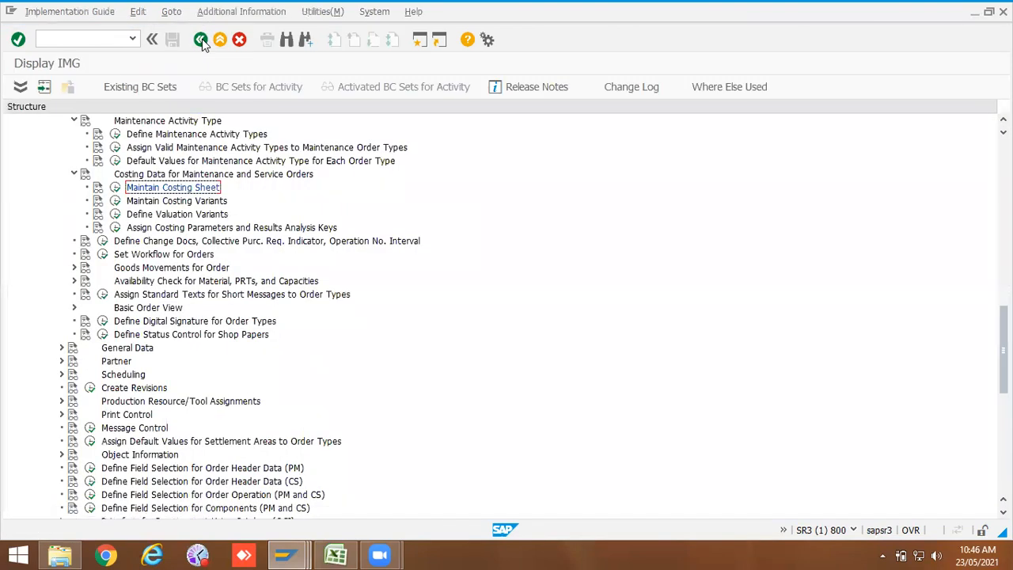
Step: Open costing variant PM01 and its valuation variant PM0, reviewing the material valuation strategy sequence
{"action": "left_click", "coordinate": [115, 202]}
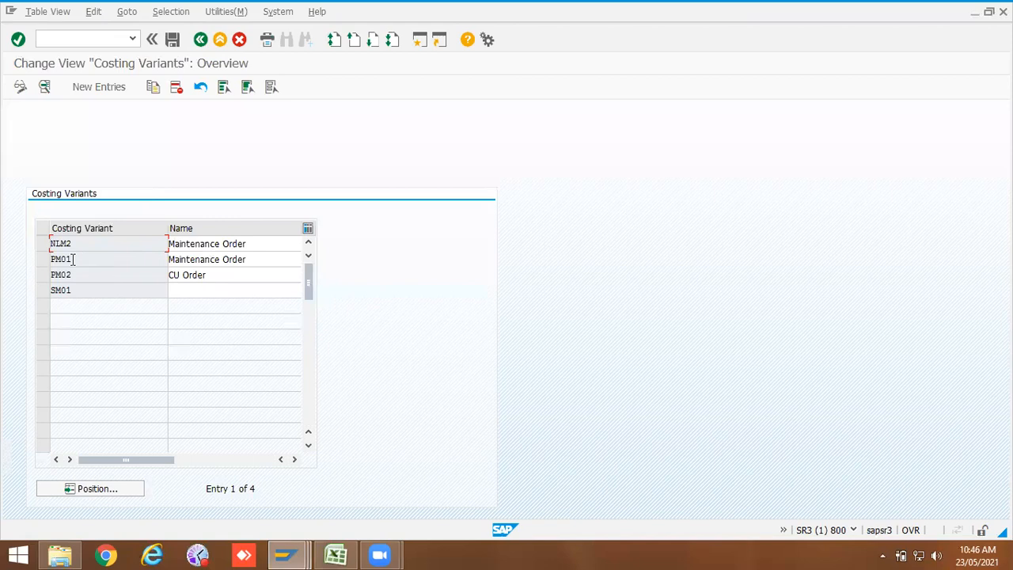
{"action": "double_click", "coordinate": [72, 258]}
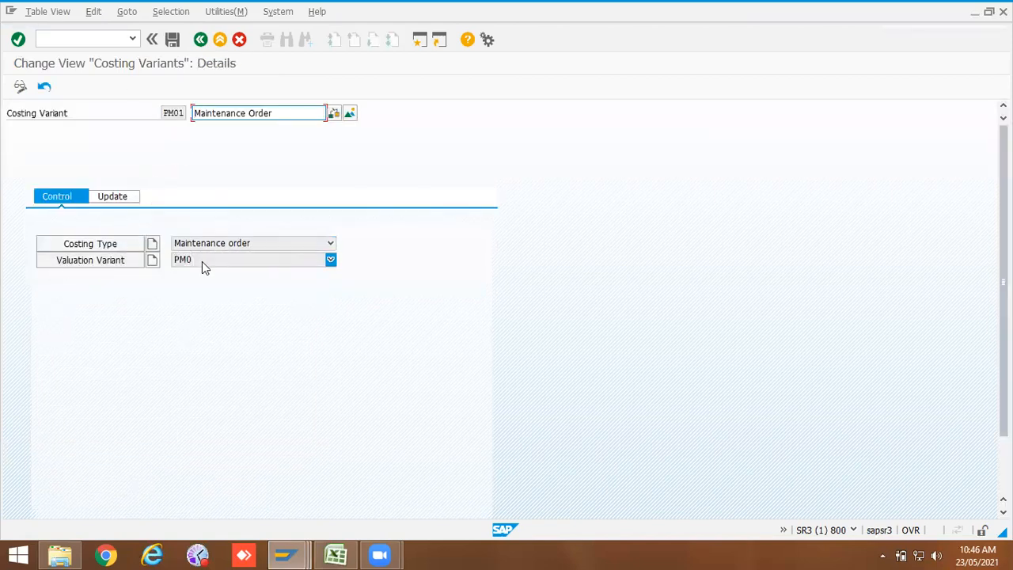
{"action": "left_click", "coordinate": [103, 263]}
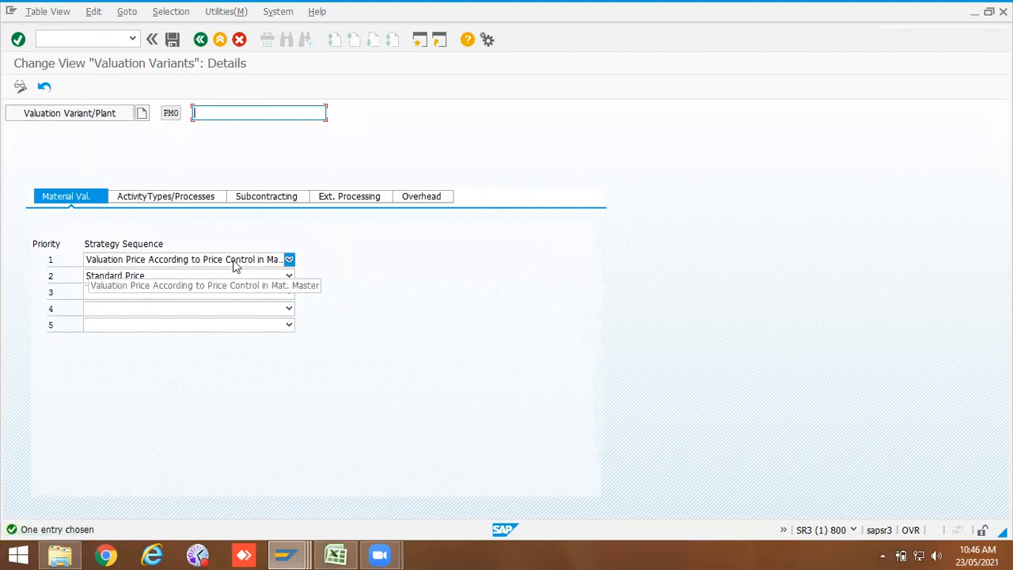
{"action": "left_click", "coordinate": [289, 261]}
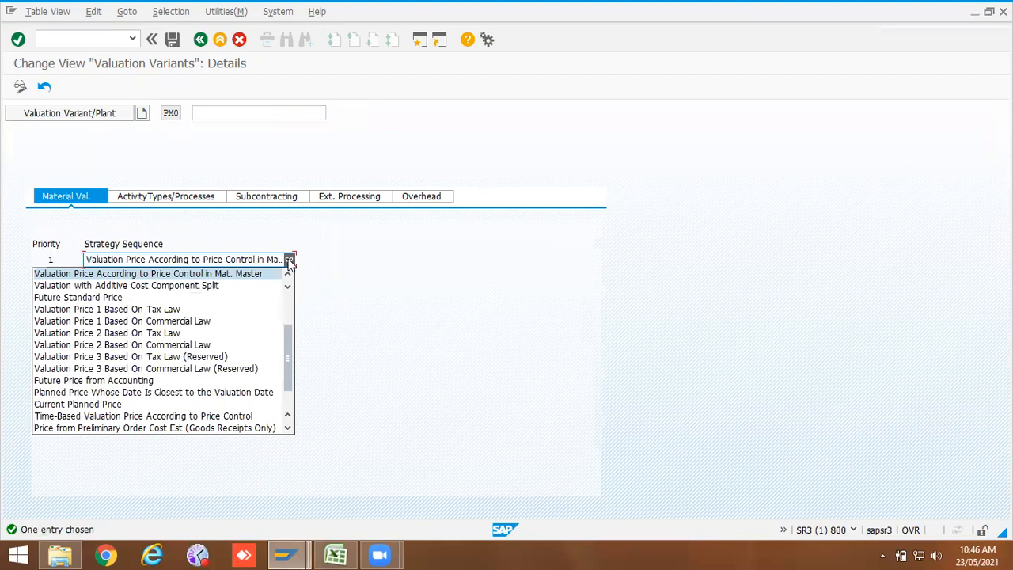
{"action": "double_click", "coordinate": [249, 275]}
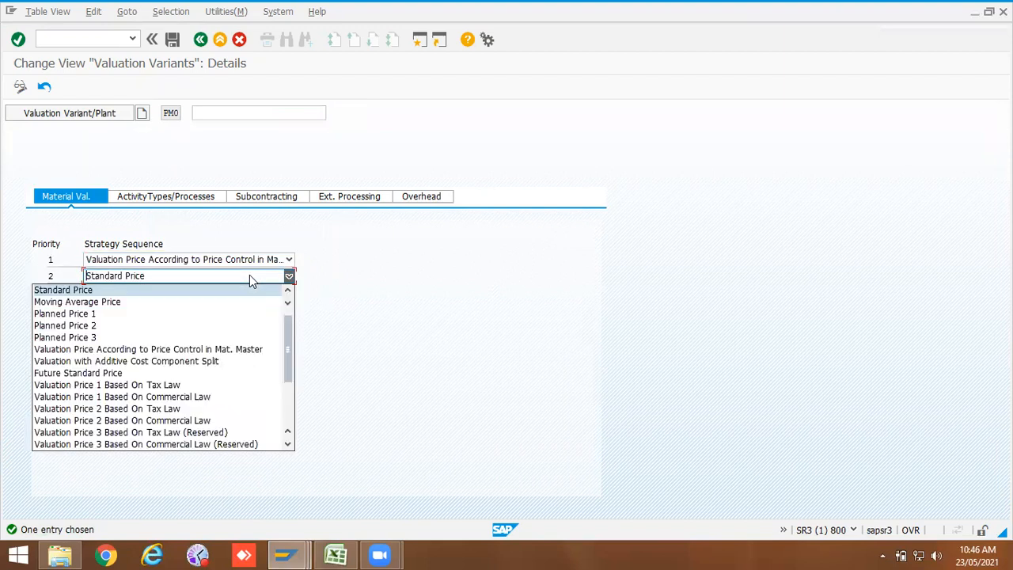
{"action": "left_click", "coordinate": [226, 226]}
Step: Check the costing sheet COPM on the Overhead tab and display its rows, then return to the valuation variant
{"action": "left_click", "coordinate": [406, 198]}
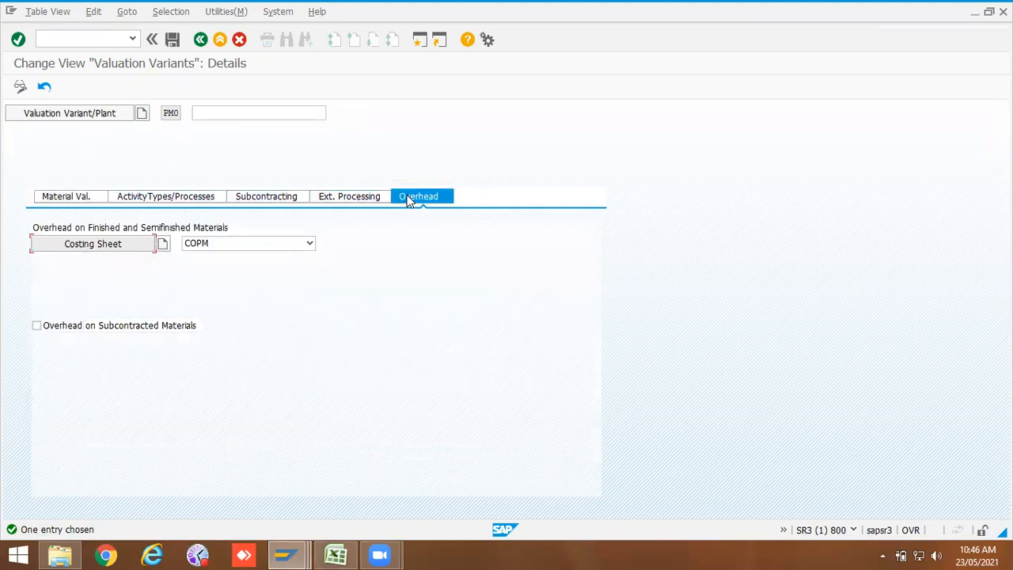
{"action": "left_click", "coordinate": [126, 248]}
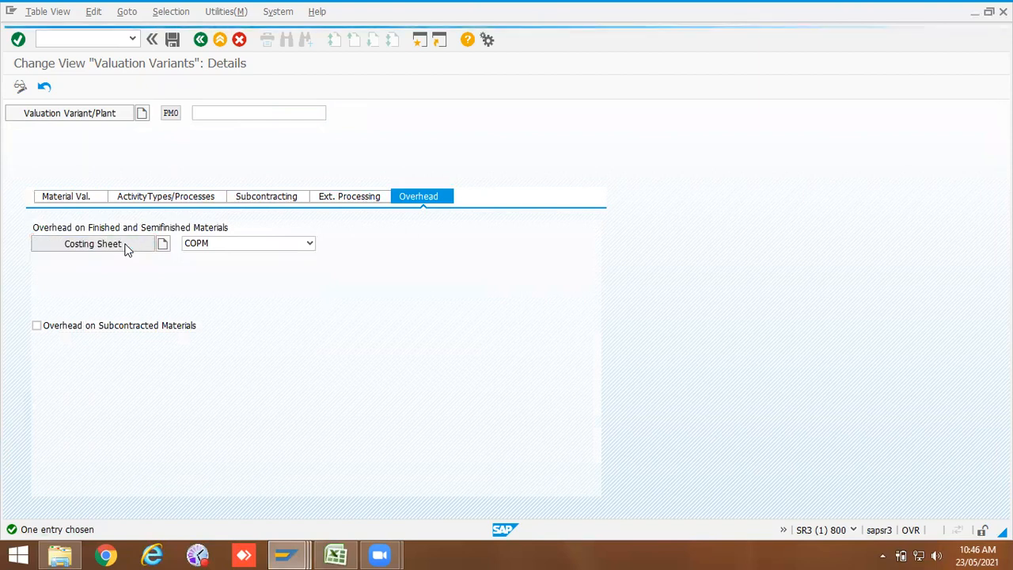
{"action": "left_click", "coordinate": [127, 382]}
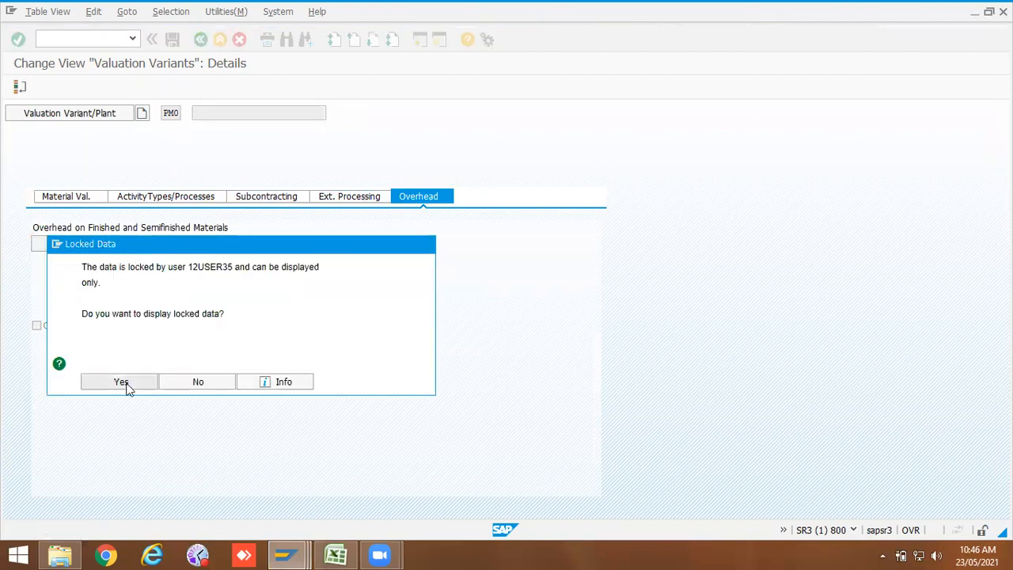
{"action": "left_click", "coordinate": [153, 146]}
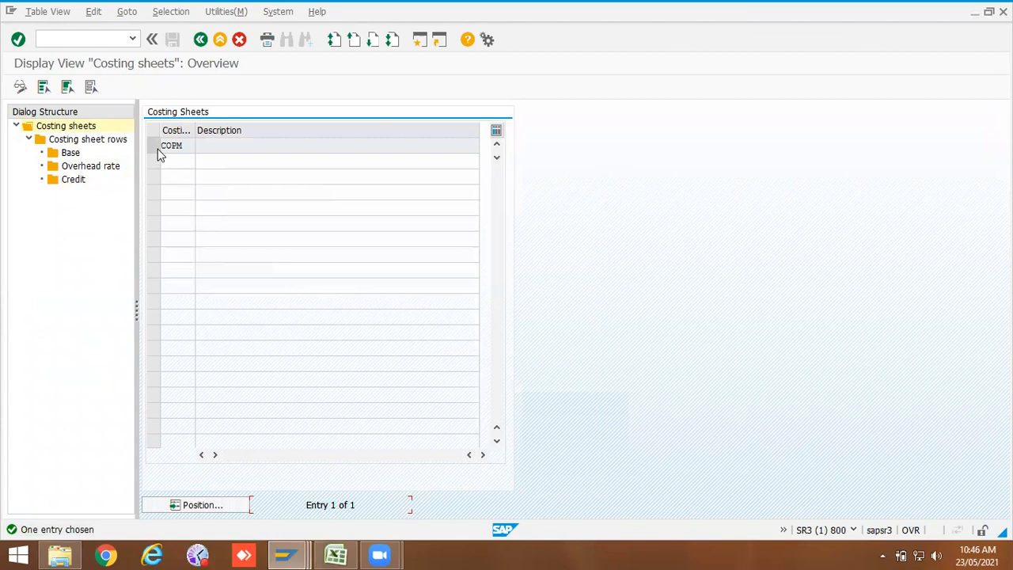
{"action": "left_click", "coordinate": [103, 142]}
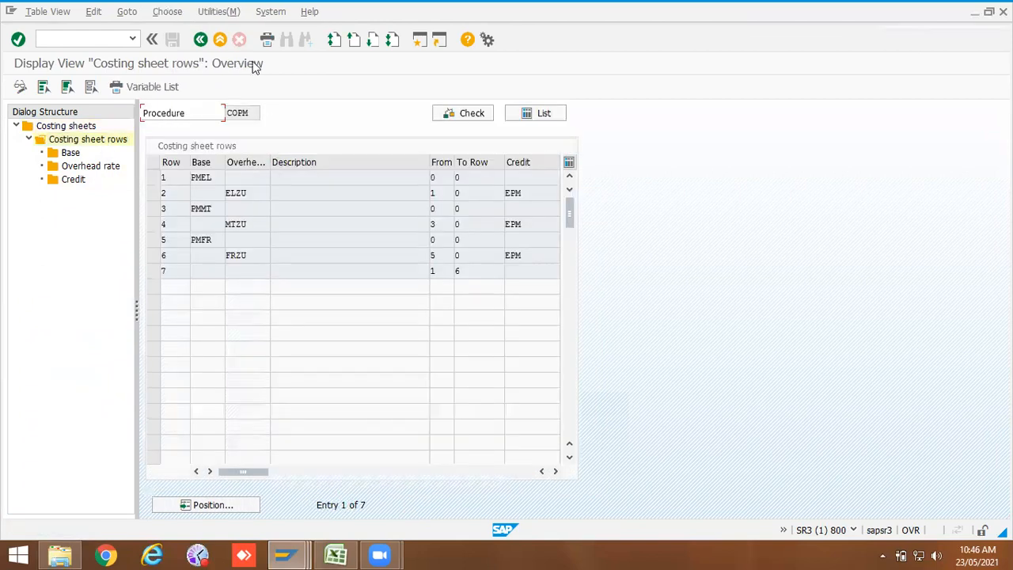
{"action": "left_click", "coordinate": [201, 40]}
{"action": "left_click", "coordinate": [201, 39]}
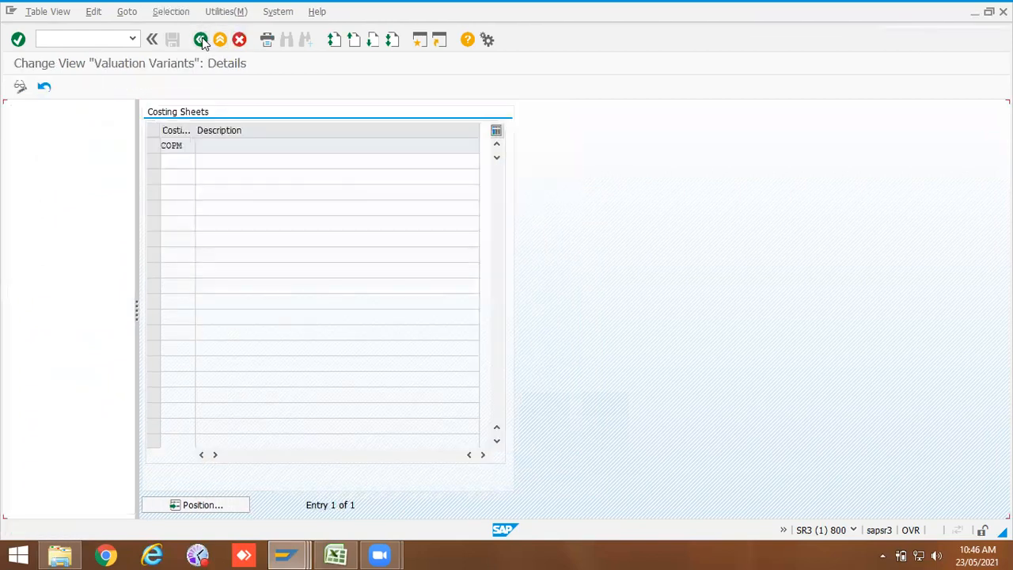
Step: Review the External Processing, Subcontracting, Activity Types and Material Valuation tabs of valuation variant PM0
{"action": "left_click", "coordinate": [343, 198]}
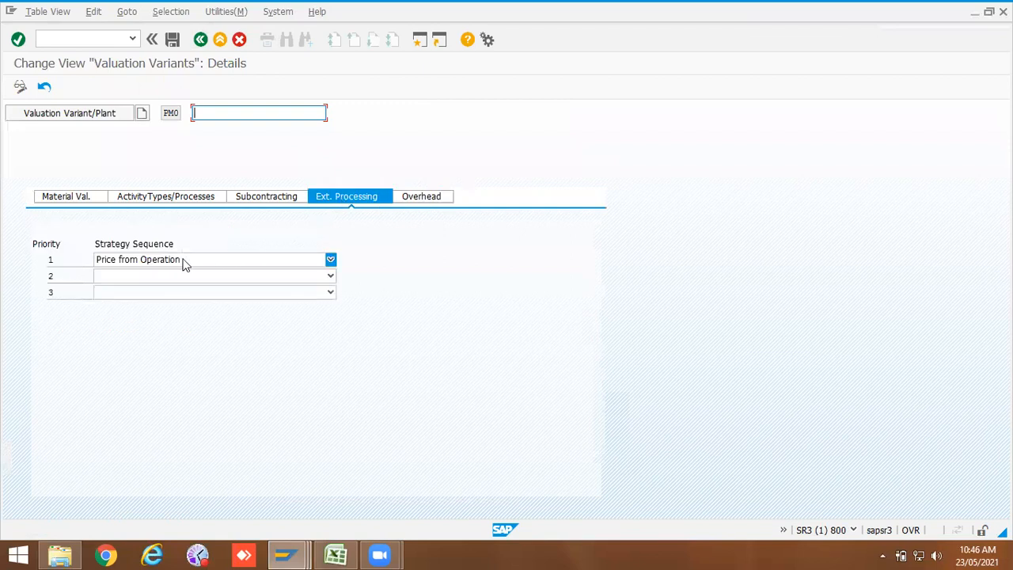
{"action": "left_click", "coordinate": [330, 259]}
{"action": "left_click", "coordinate": [271, 265]}
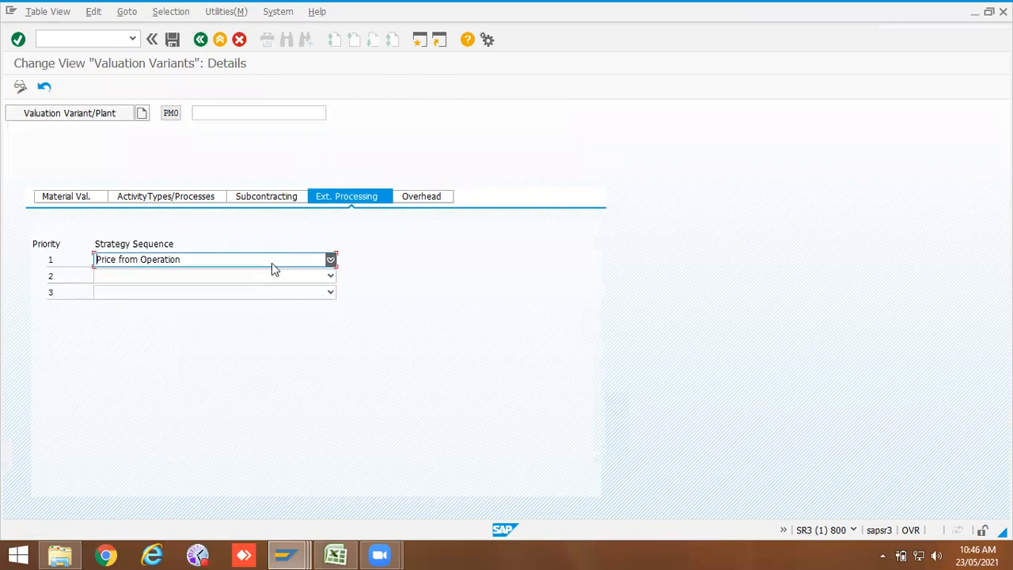
{"action": "left_click", "coordinate": [276, 200]}
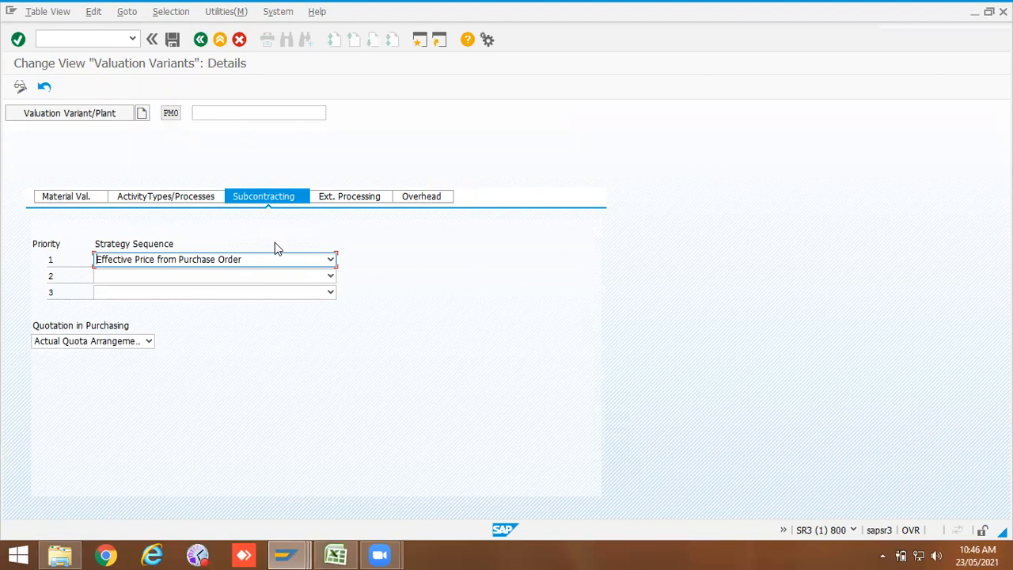
{"action": "left_click", "coordinate": [87, 345]}
{"action": "left_click", "coordinate": [87, 345]}
{"action": "left_click", "coordinate": [87, 355]}
{"action": "left_click", "coordinate": [174, 199]}
{"action": "left_click", "coordinate": [70, 199]}
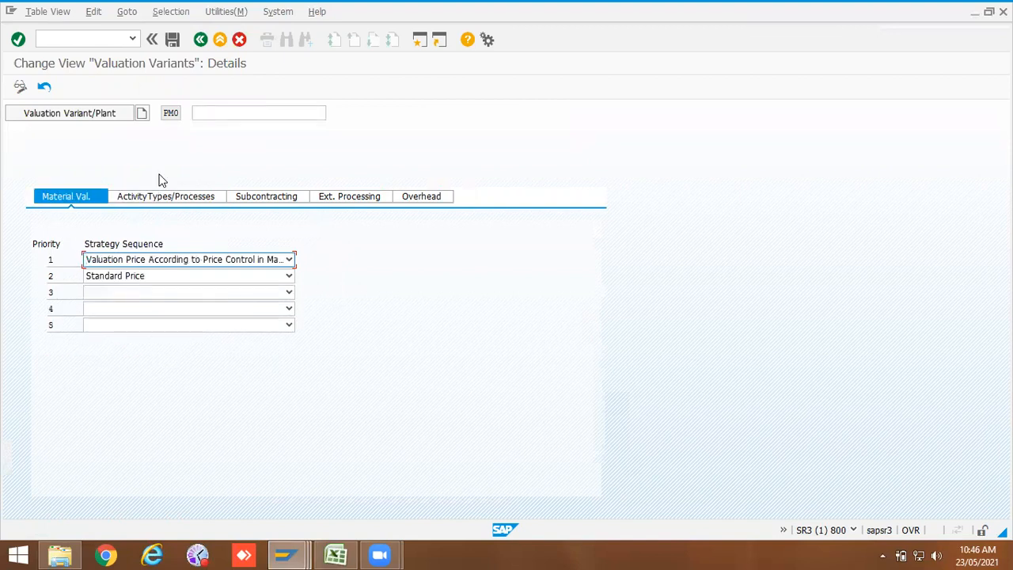
Step: View the plant-dependent valuation variants, then reopen the list of costing variants
{"action": "left_click", "coordinate": [82, 115]}
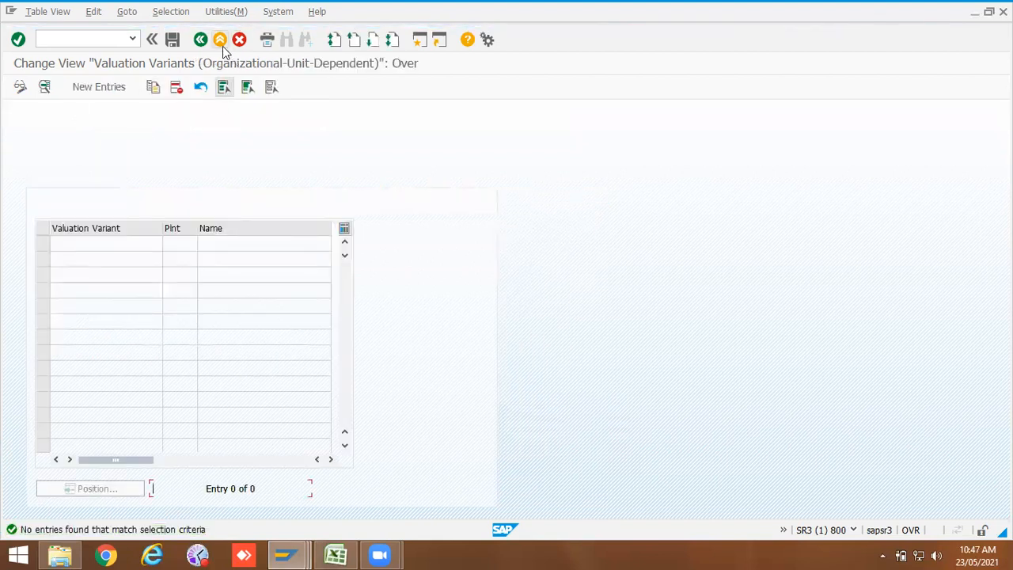
{"action": "left_click", "coordinate": [201, 41]}
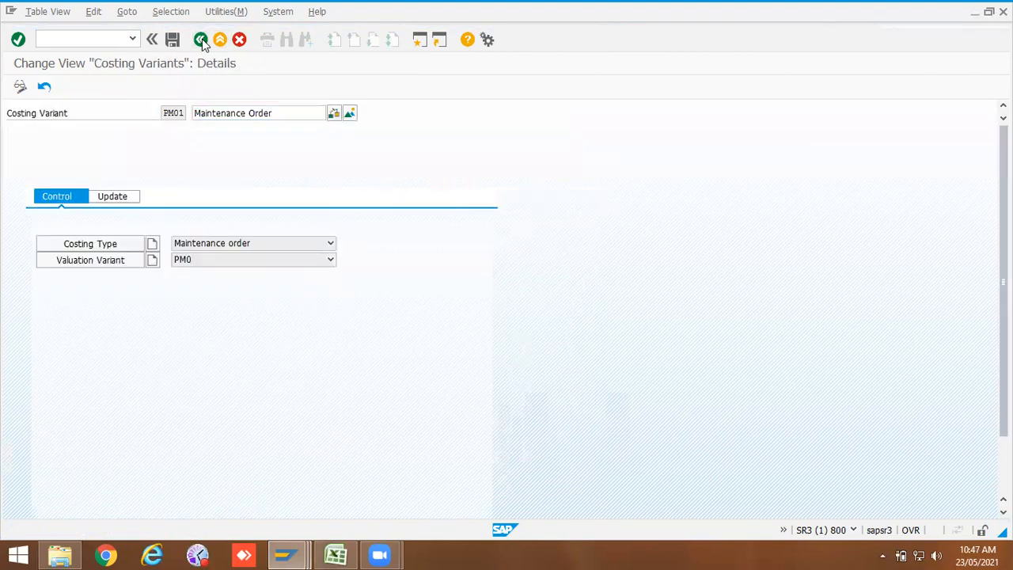
{"action": "left_click", "coordinate": [201, 41]}
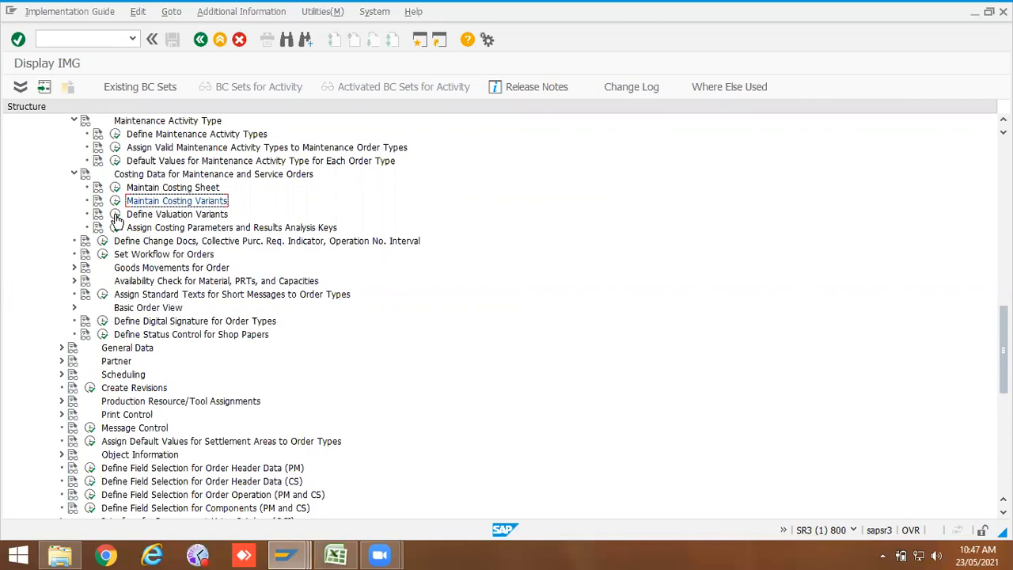
{"action": "left_click", "coordinate": [115, 200]}
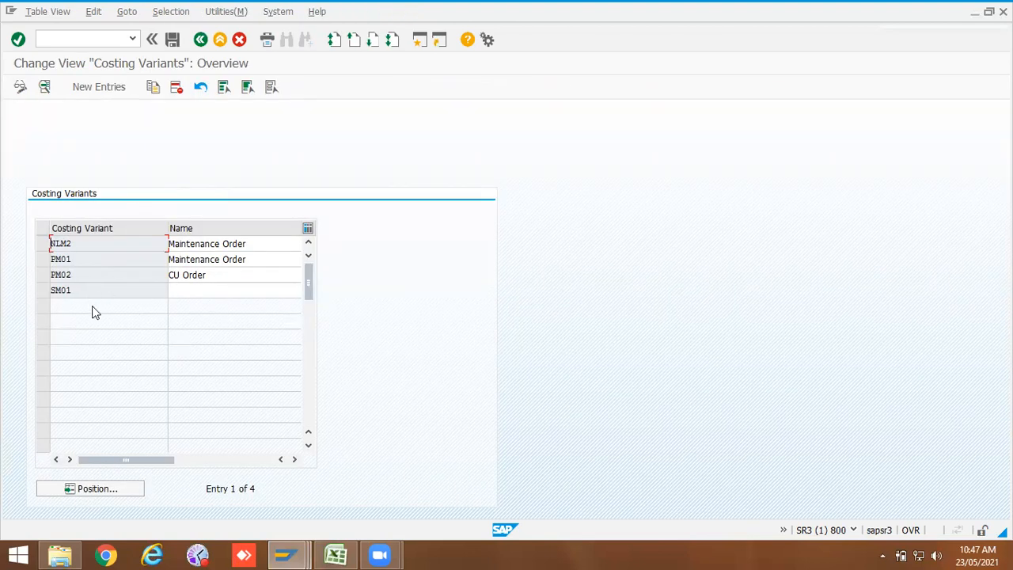
{"action": "left_click", "coordinate": [105, 86]}
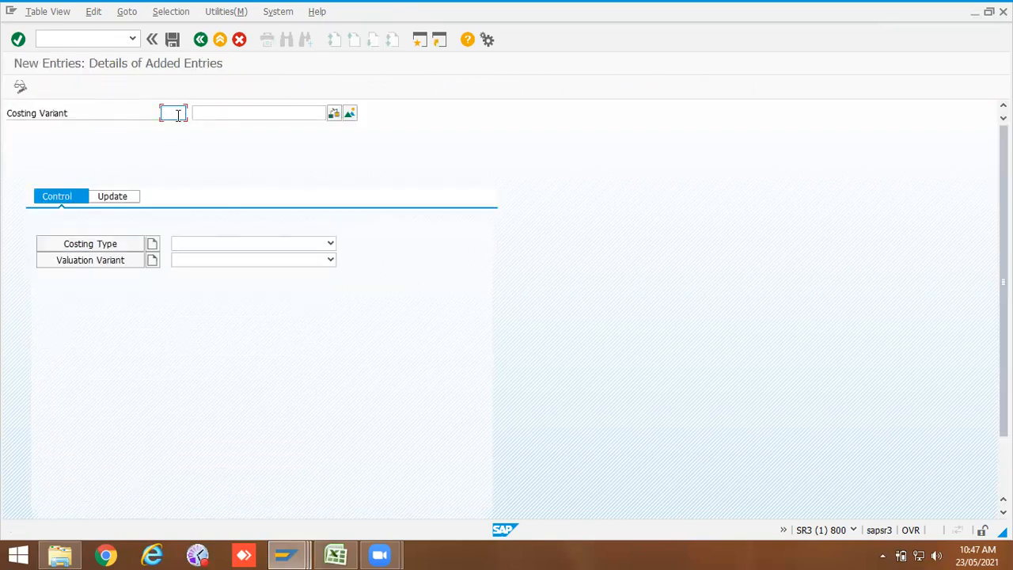
{"action": "left_click", "coordinate": [201, 41]}
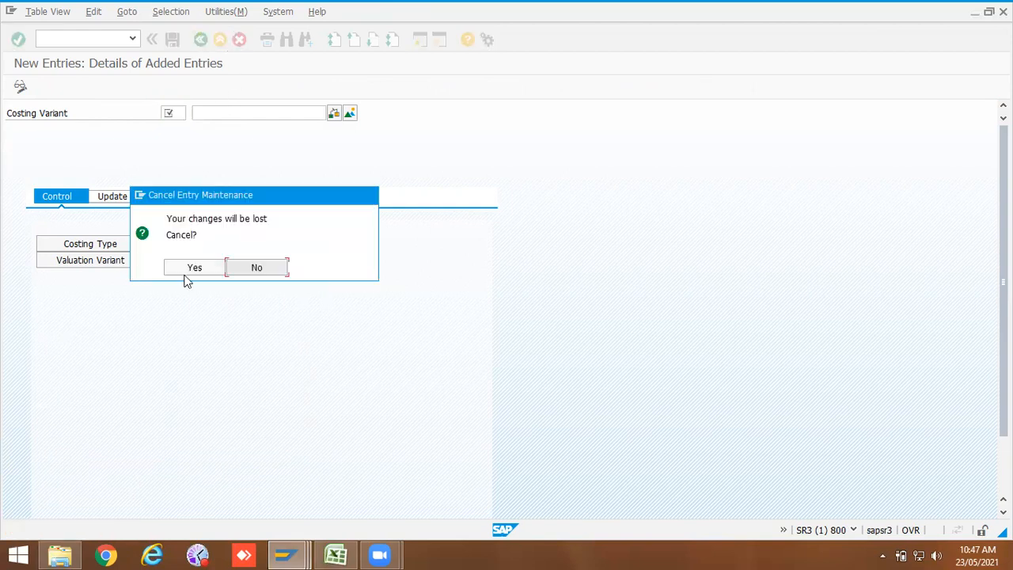
{"action": "left_click", "coordinate": [193, 268]}
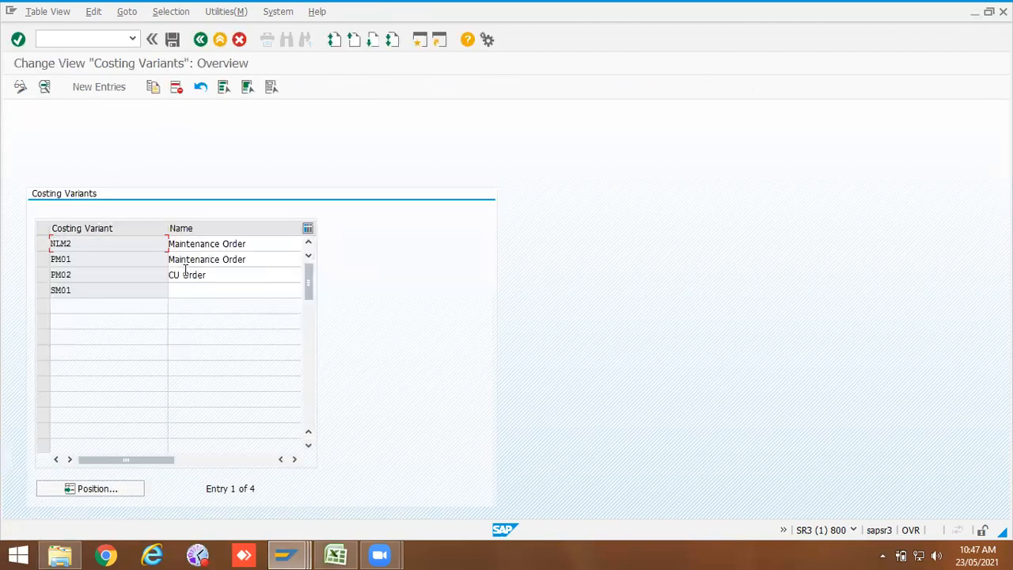
Step: Copy costing variant PM01 as ZPM2 and save it
{"action": "left_click", "coordinate": [43, 265]}
{"action": "left_click", "coordinate": [153, 86]}
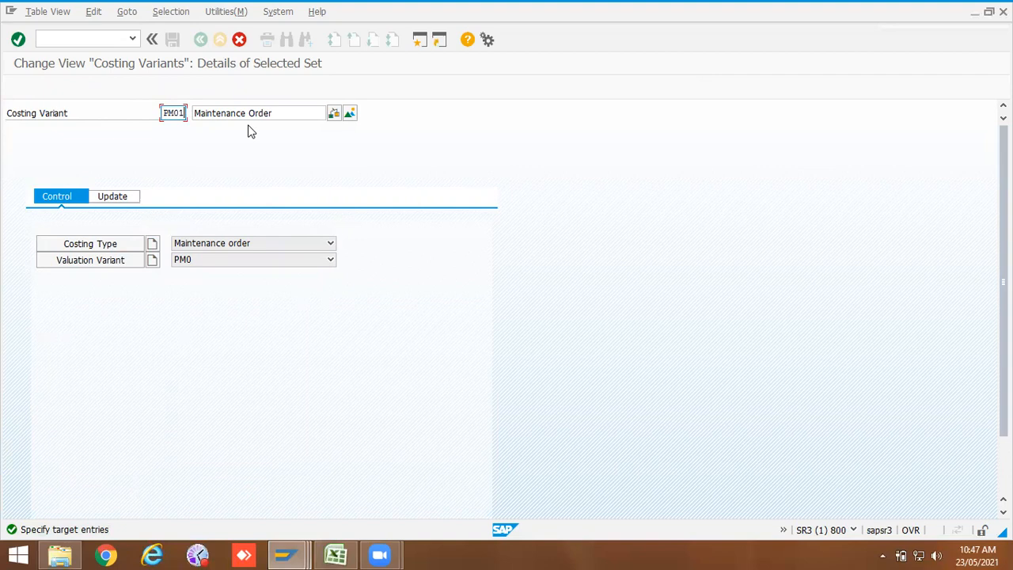
{"action": "type", "text": "P"}
{"action": "key", "text": "Return"}
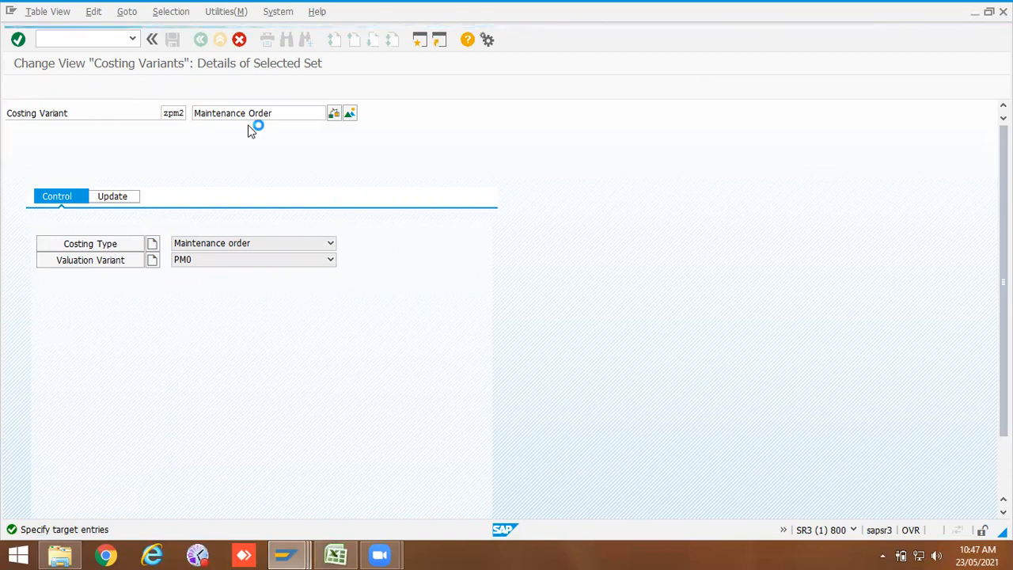
{"action": "left_click", "coordinate": [174, 41]}
{"action": "left_click", "coordinate": [178, 246]}
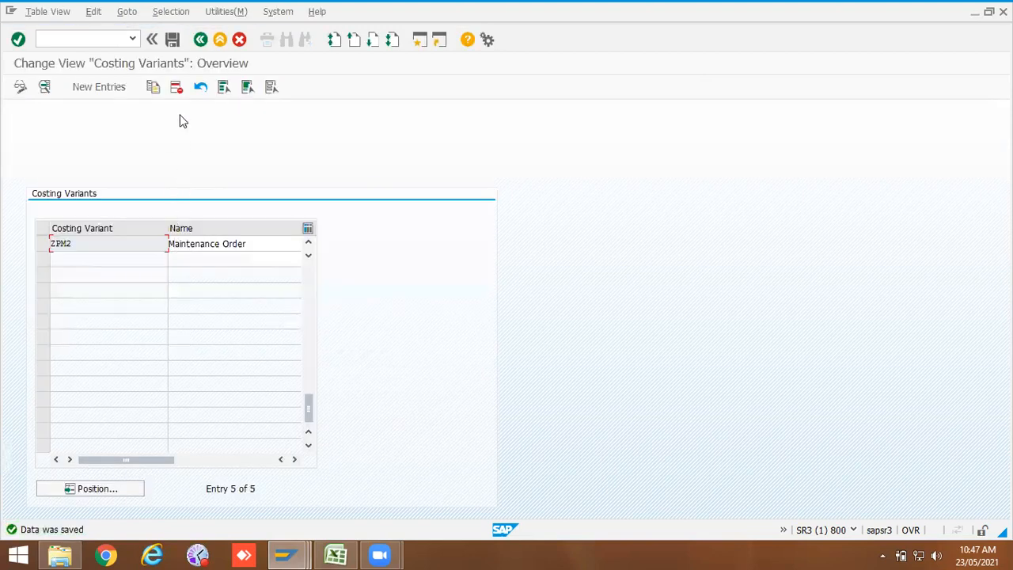
{"action": "left_click", "coordinate": [201, 41]}
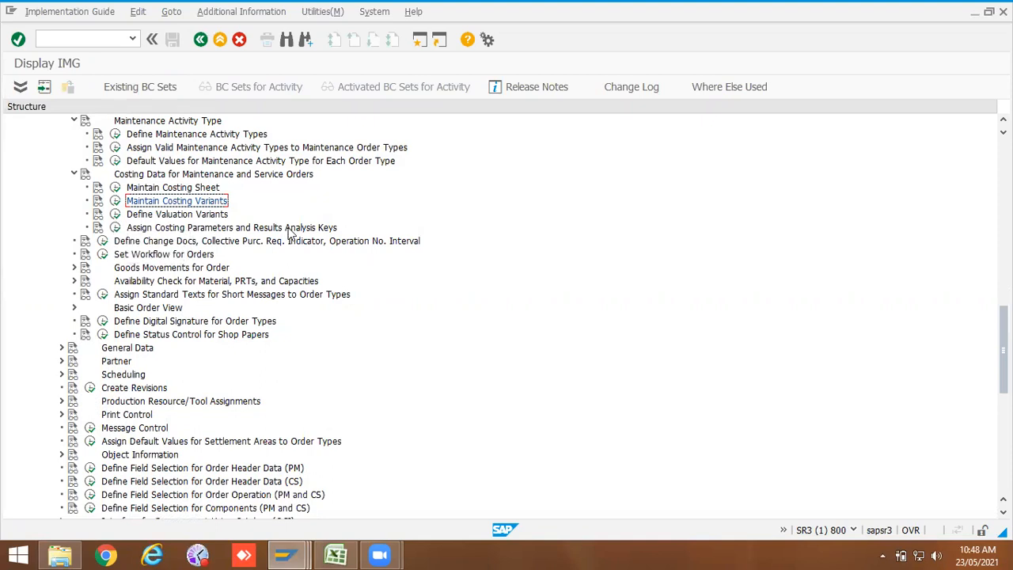
Step: Open the costing parameters assignment and open the entry for plant 1000, order type ZPM2
{"action": "left_click", "coordinate": [116, 227]}
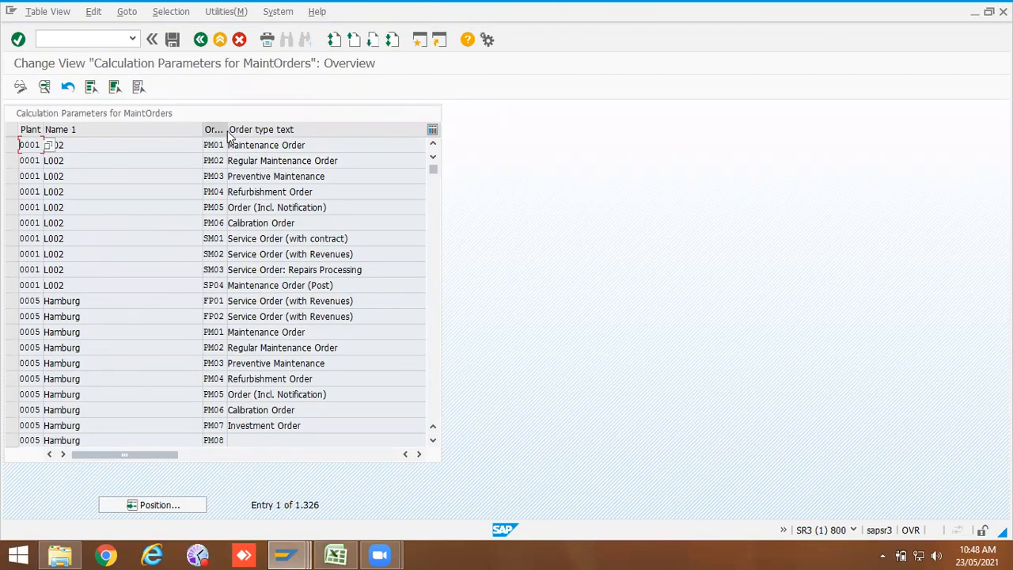
{"action": "left_click", "coordinate": [151, 506]}
{"action": "left_click", "coordinate": [150, 201]}
{"action": "left_click", "coordinate": [154, 215]}
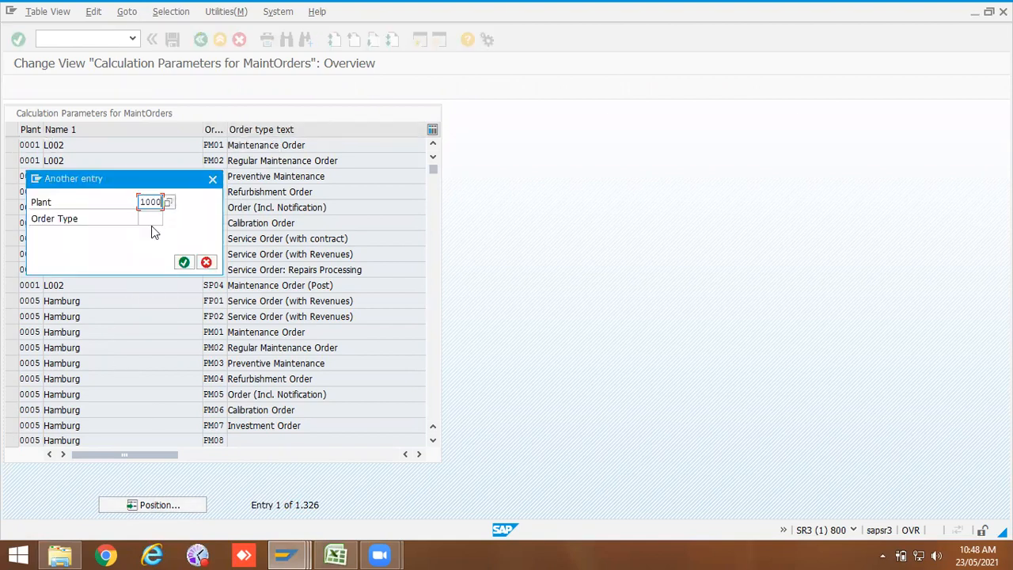
{"action": "left_click", "coordinate": [157, 218]}
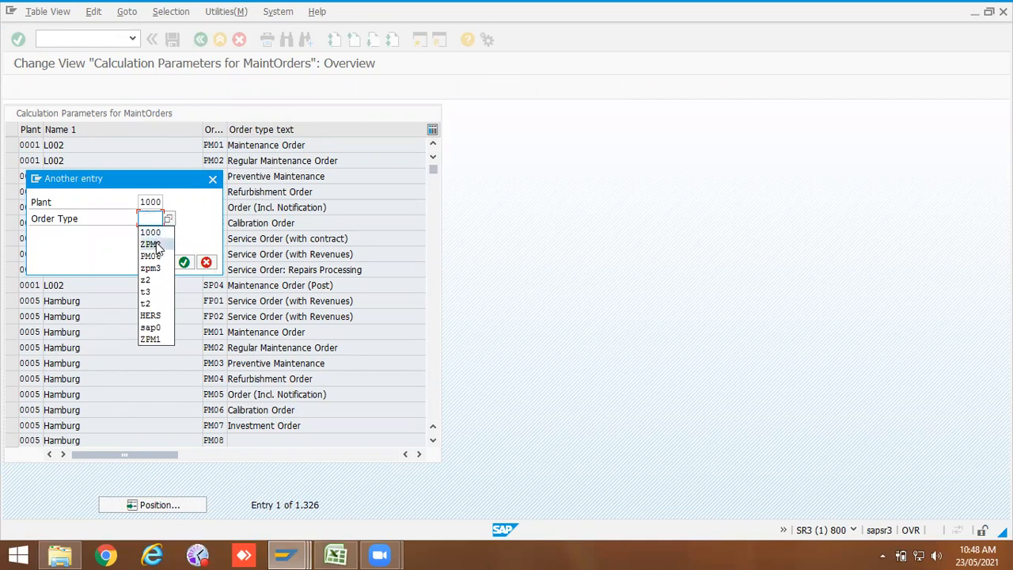
{"action": "left_click", "coordinate": [155, 245]}
{"action": "left_click", "coordinate": [183, 262]}
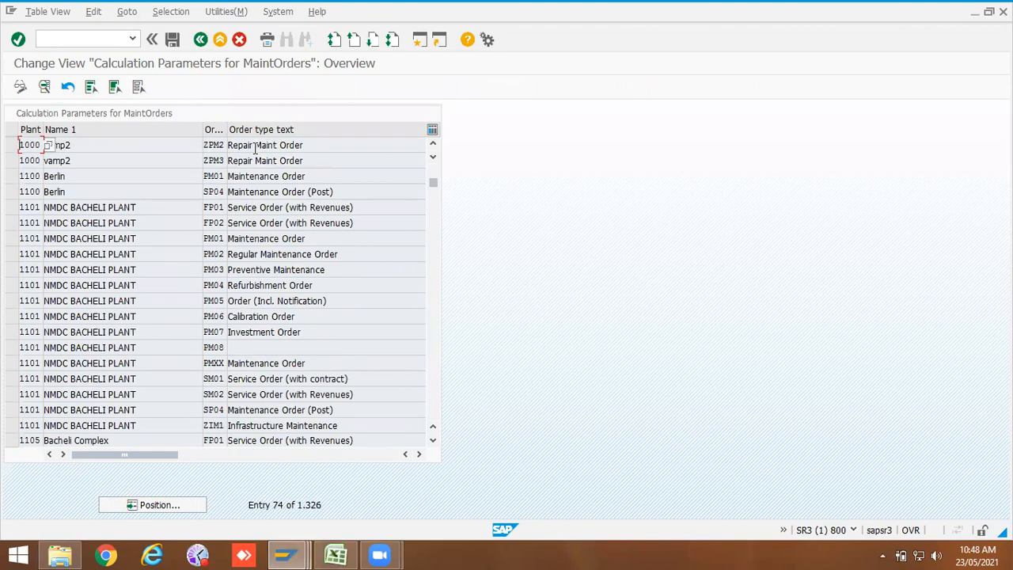
{"action": "double_click", "coordinate": [24, 145]}
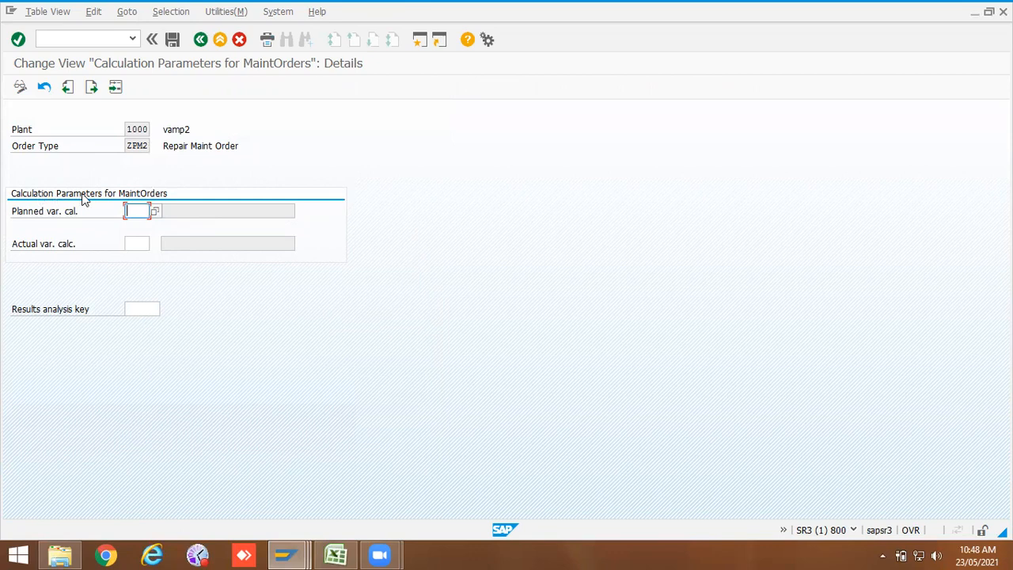
Step: Set both planned and actual costing variants for ZPM2 to PM01, save under the customizing request and return to the IMG
{"action": "left_click", "coordinate": [155, 212]}
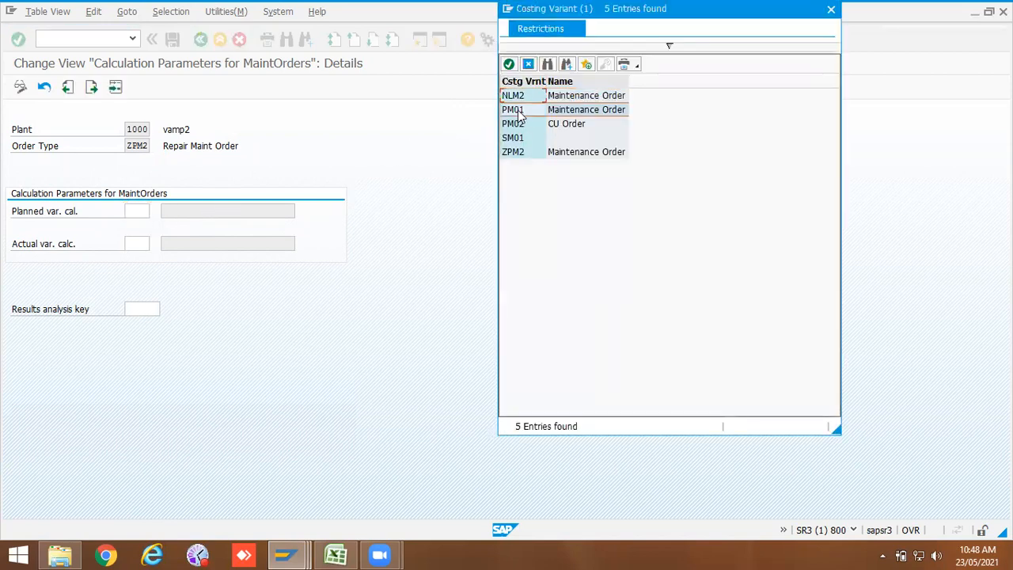
{"action": "double_click", "coordinate": [519, 115]}
{"action": "left_click", "coordinate": [140, 244]}
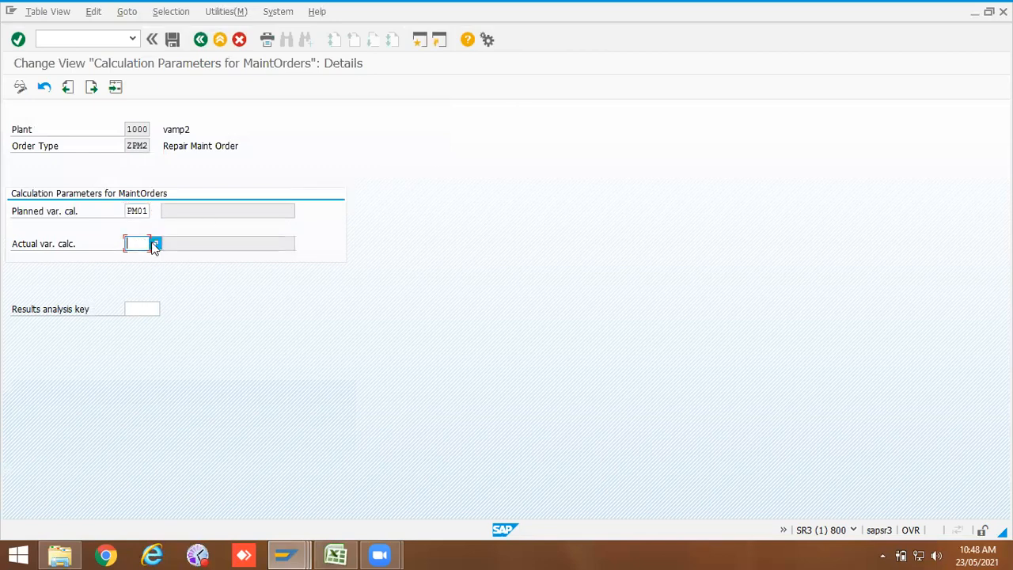
{"action": "left_click", "coordinate": [154, 244]}
{"action": "double_click", "coordinate": [512, 116]}
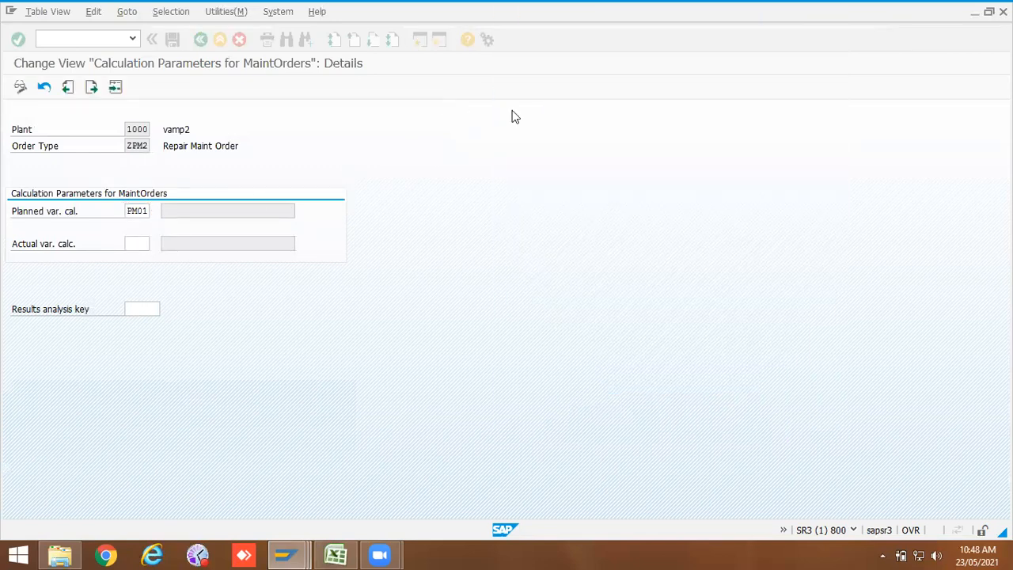
{"action": "left_click", "coordinate": [176, 41]}
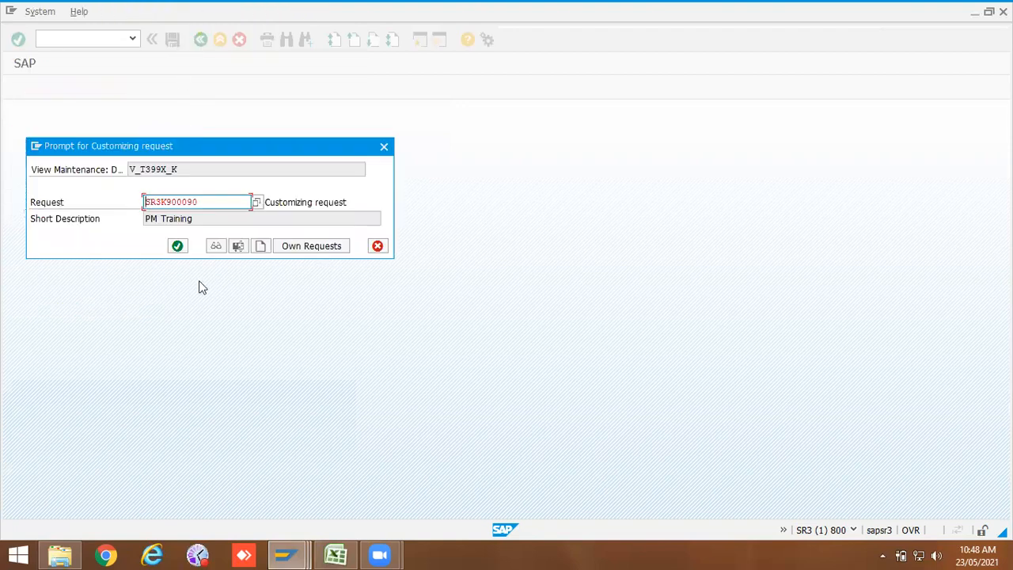
{"action": "left_click", "coordinate": [179, 245]}
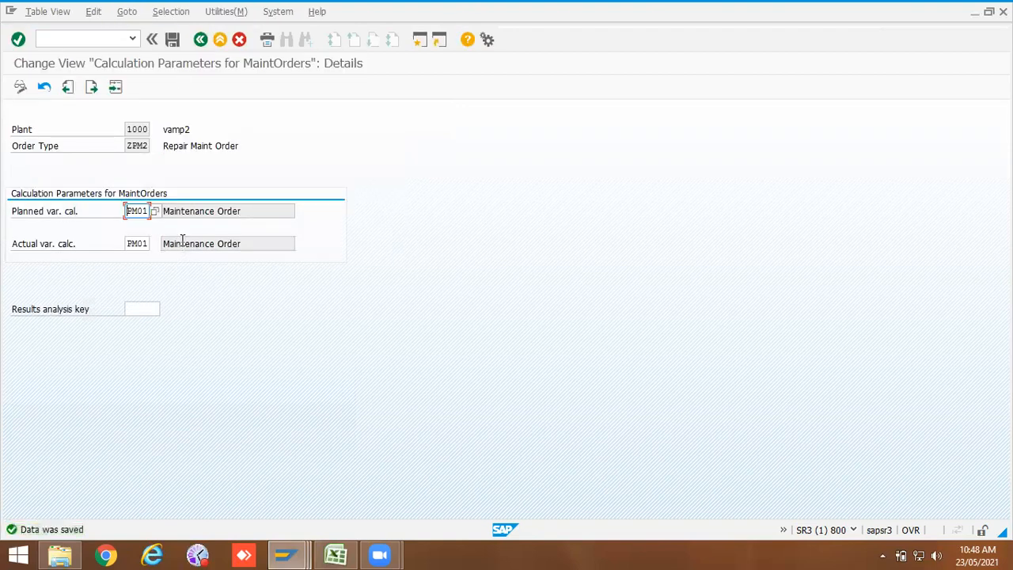
{"action": "left_click", "coordinate": [201, 41]}
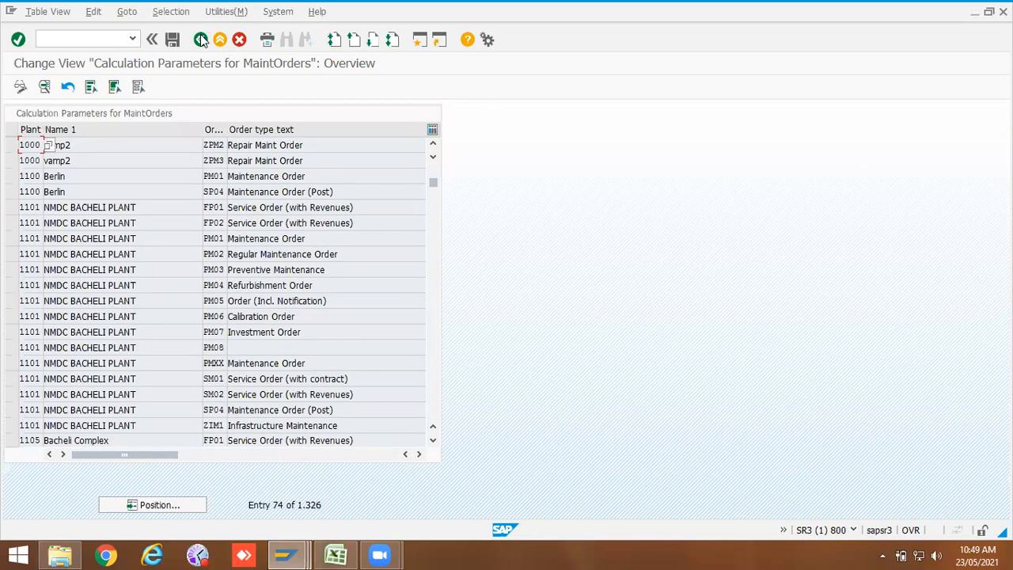
{"action": "left_click", "coordinate": [202, 42]}
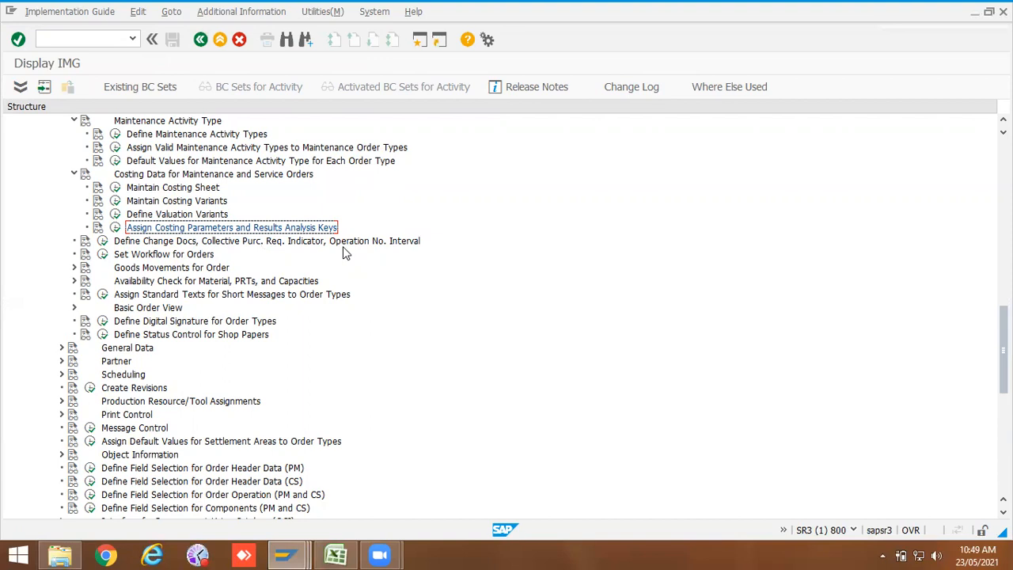
Step: Switch to the maintenance order display and review its Control tab parameters
{"action": "left_click", "coordinate": [285, 555]}
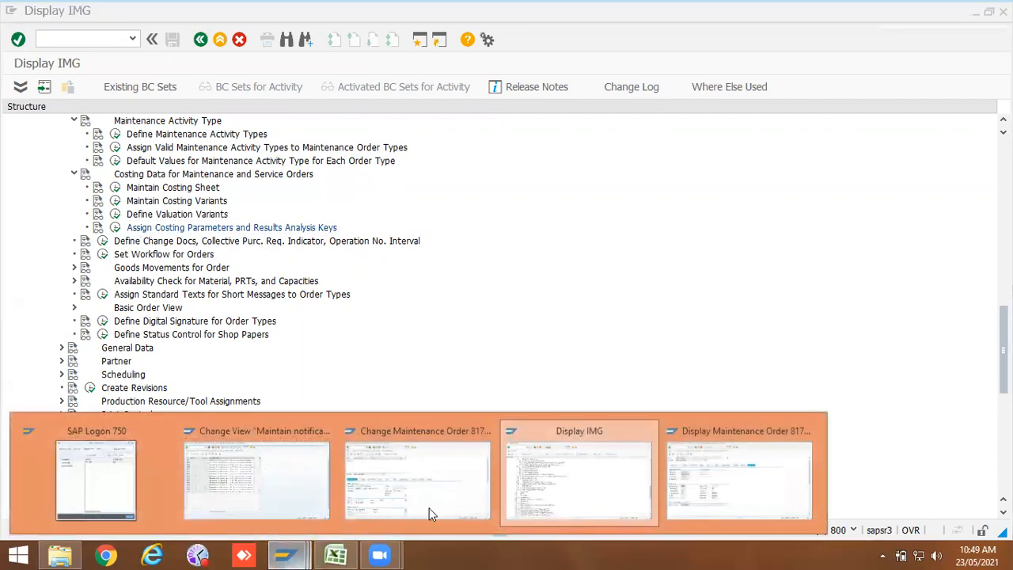
{"action": "left_click", "coordinate": [425, 477]}
{"action": "left_click", "coordinate": [285, 555]}
{"action": "left_click", "coordinate": [696, 483]}
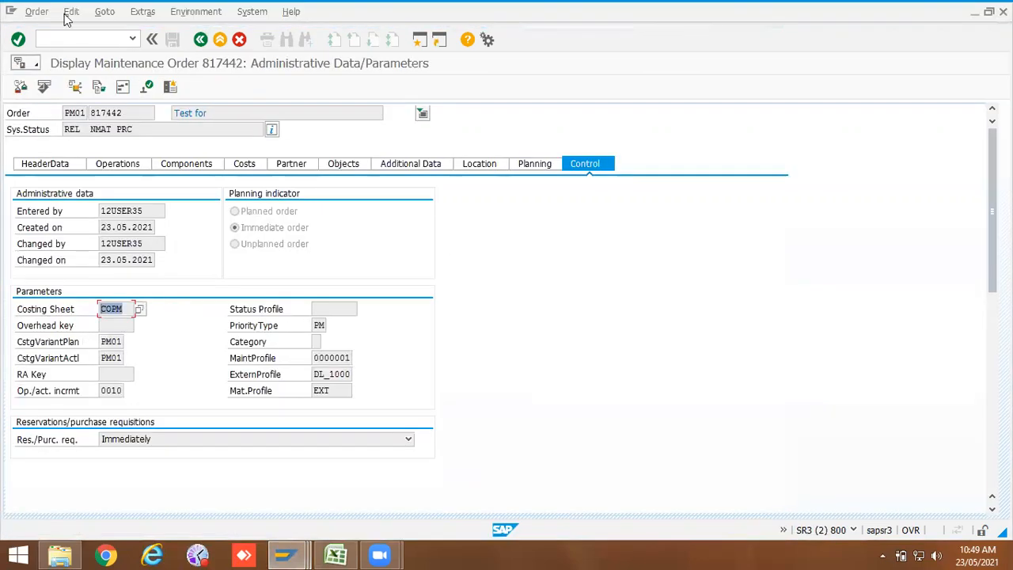
Step: Display the document flow of maintenance order 817442, then return to the order
{"action": "left_click", "coordinate": [38, 12]}
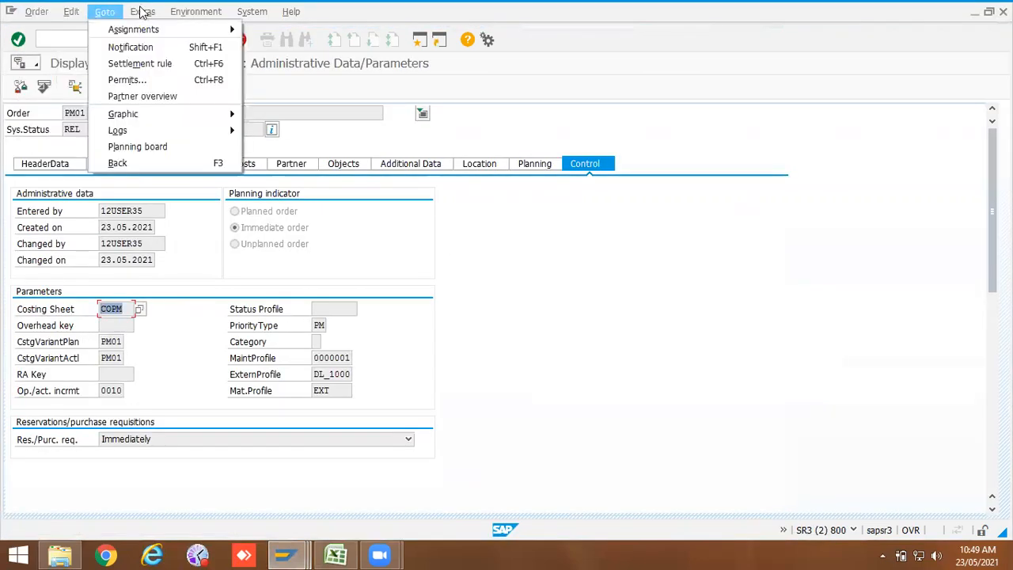
{"action": "mouse_move", "coordinate": [181, 195]}
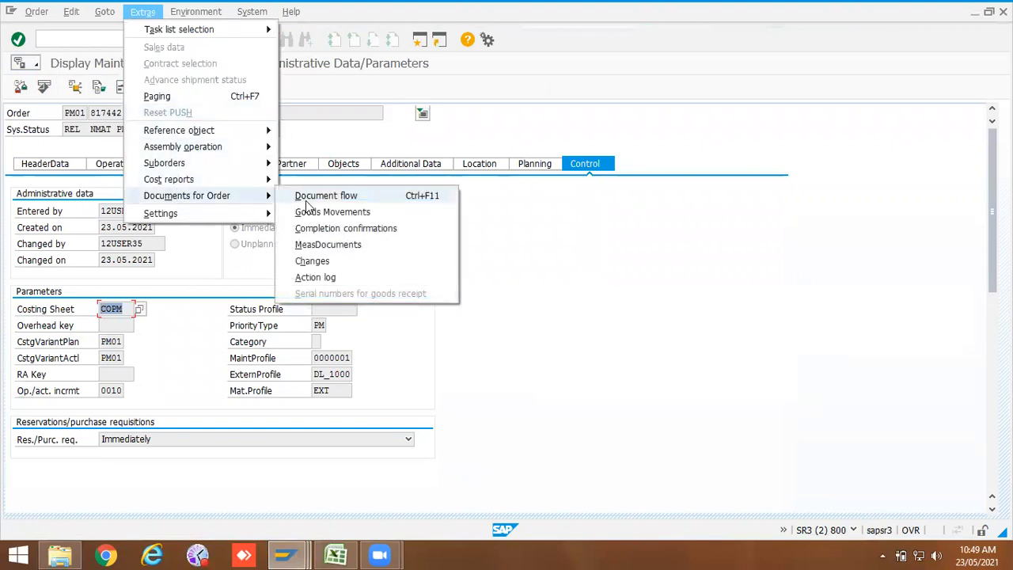
{"action": "left_click", "coordinate": [309, 198]}
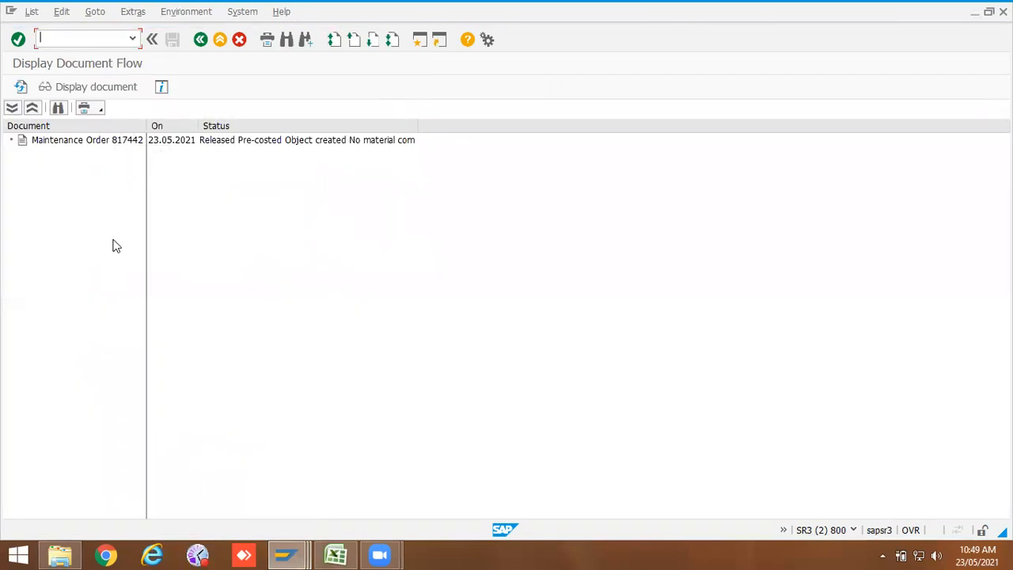
{"action": "left_click", "coordinate": [200, 39]}
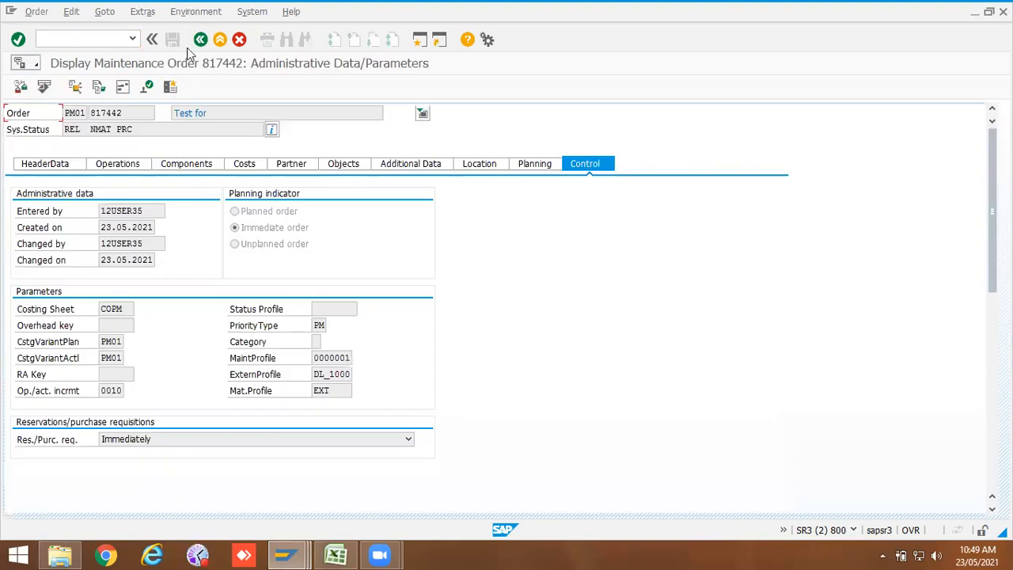
Step: Open the change docs and operation number interval settings, locate plant 1000 order type ZPM2 and tick material status change documents
{"action": "left_click", "coordinate": [284, 554]}
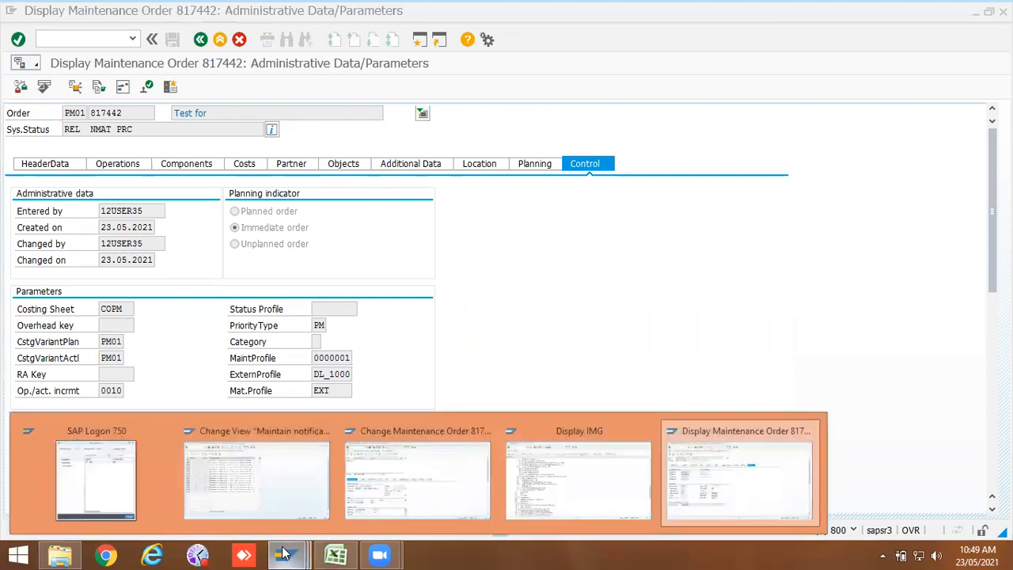
{"action": "left_click", "coordinate": [278, 495]}
{"action": "left_click", "coordinate": [285, 554]}
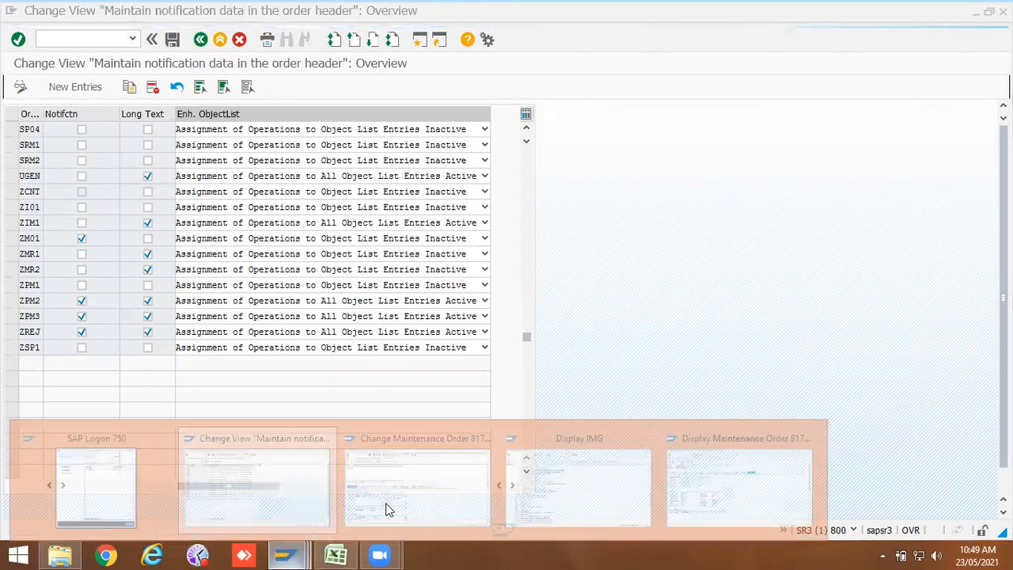
{"action": "left_click", "coordinate": [553, 487]}
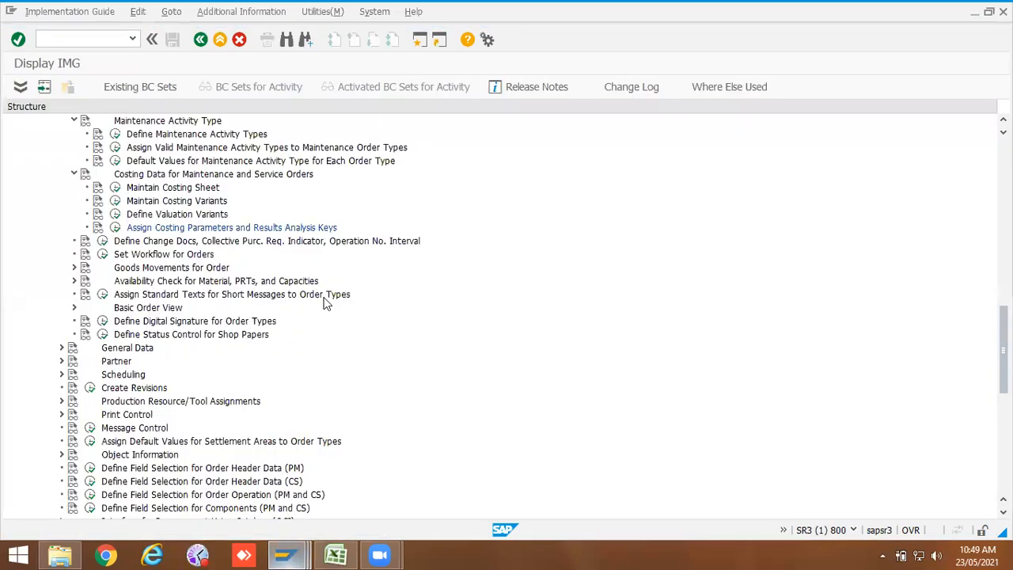
{"action": "left_click", "coordinate": [103, 240]}
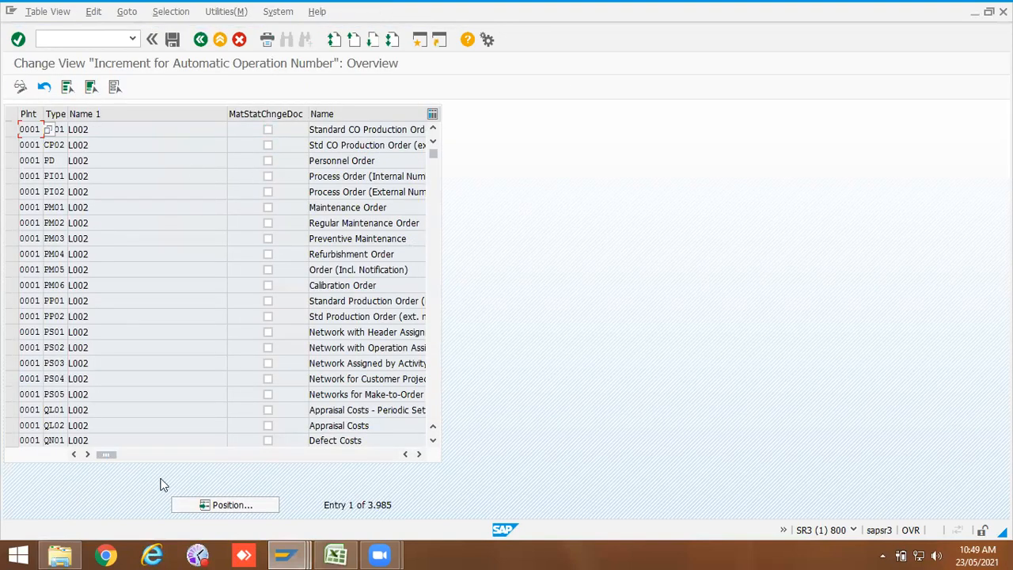
{"action": "left_click", "coordinate": [224, 507]}
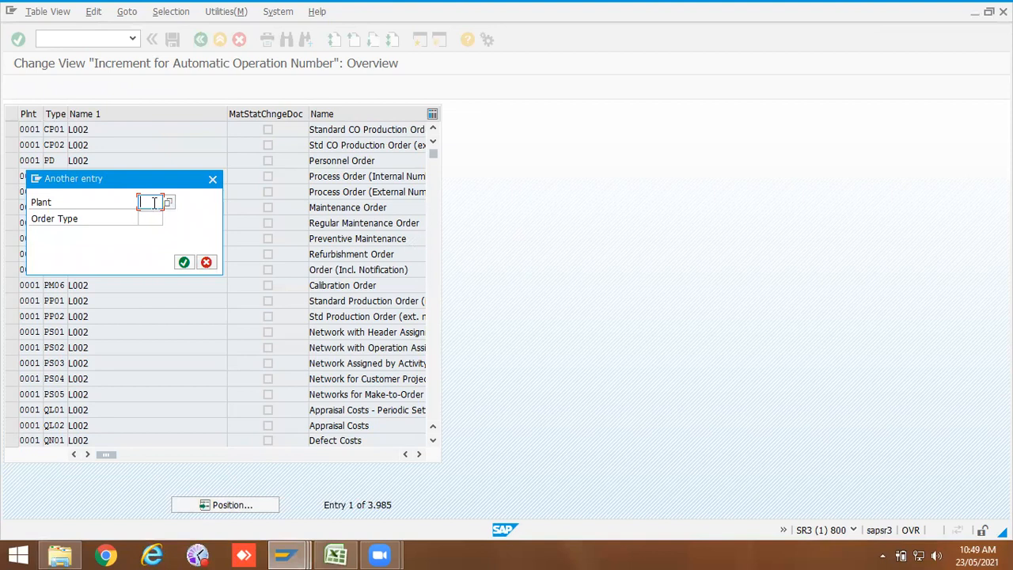
{"action": "left_click", "coordinate": [153, 203]}
{"action": "left_click", "coordinate": [151, 228]}
{"action": "left_click", "coordinate": [151, 218]}
{"action": "left_click", "coordinate": [155, 232]}
{"action": "left_click", "coordinate": [180, 262]}
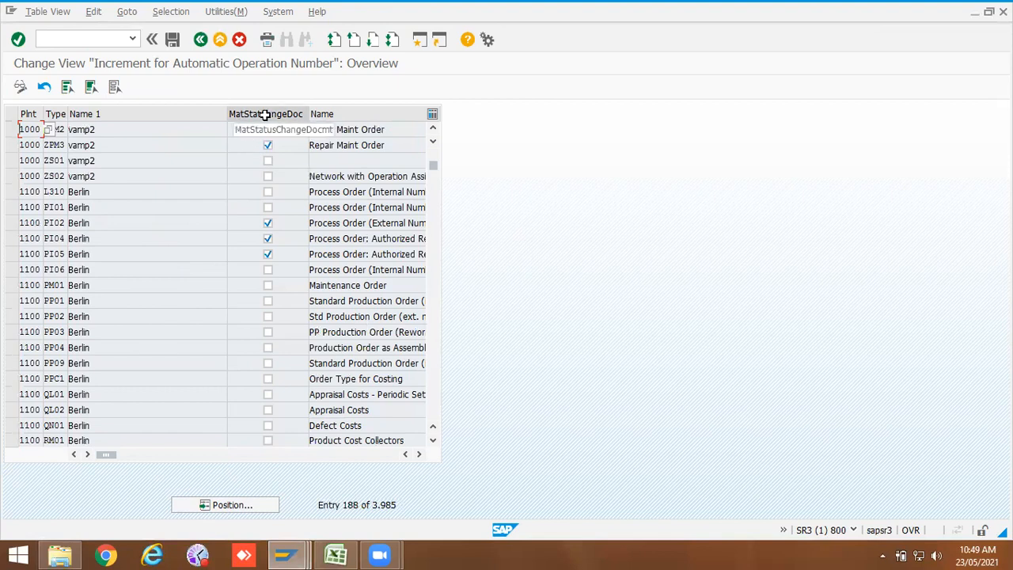
{"action": "left_click", "coordinate": [190, 126]}
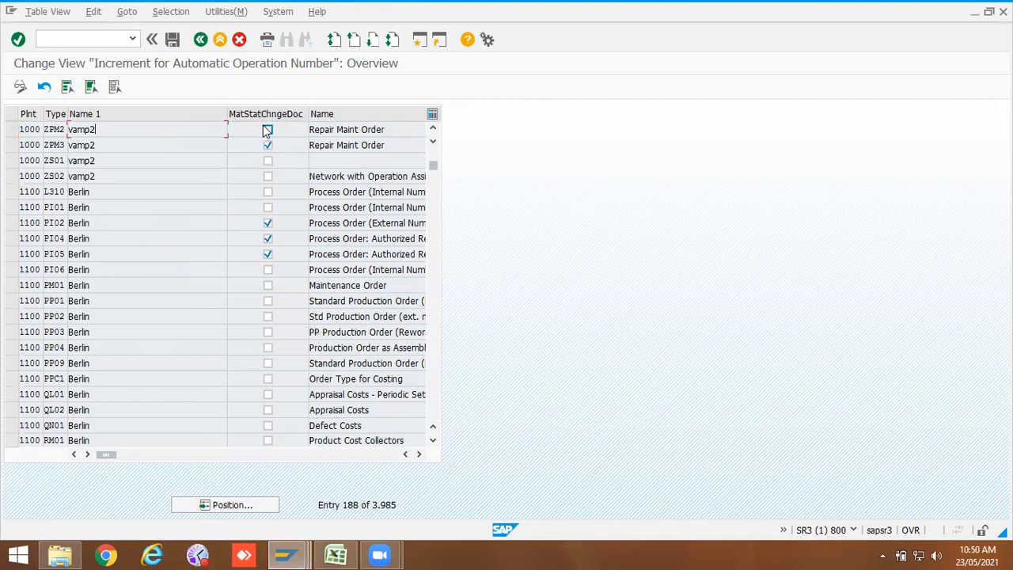
{"action": "left_click", "coordinate": [268, 130]}
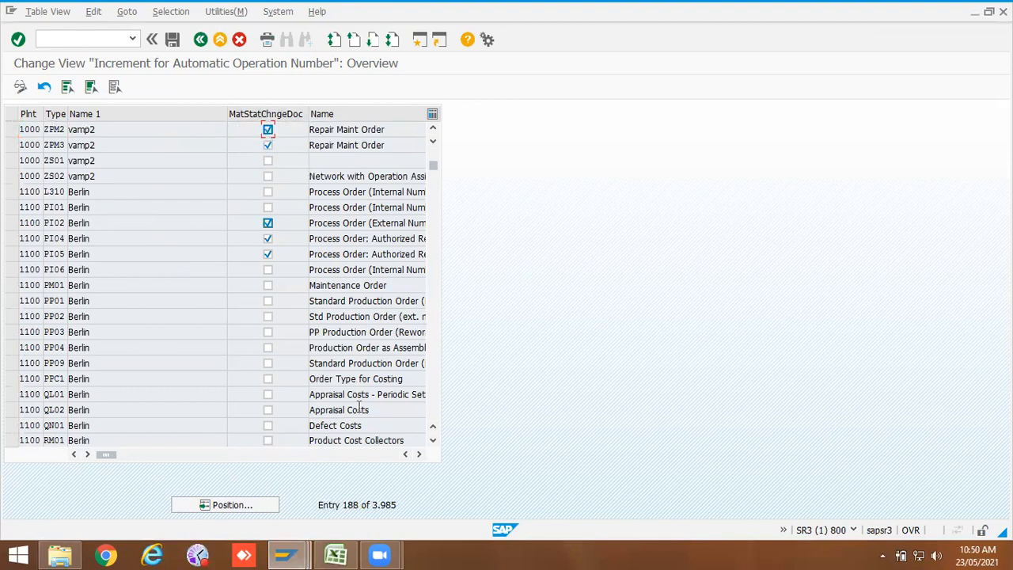
{"action": "left_click", "coordinate": [419, 454]}
{"action": "left_click", "coordinate": [419, 454]}
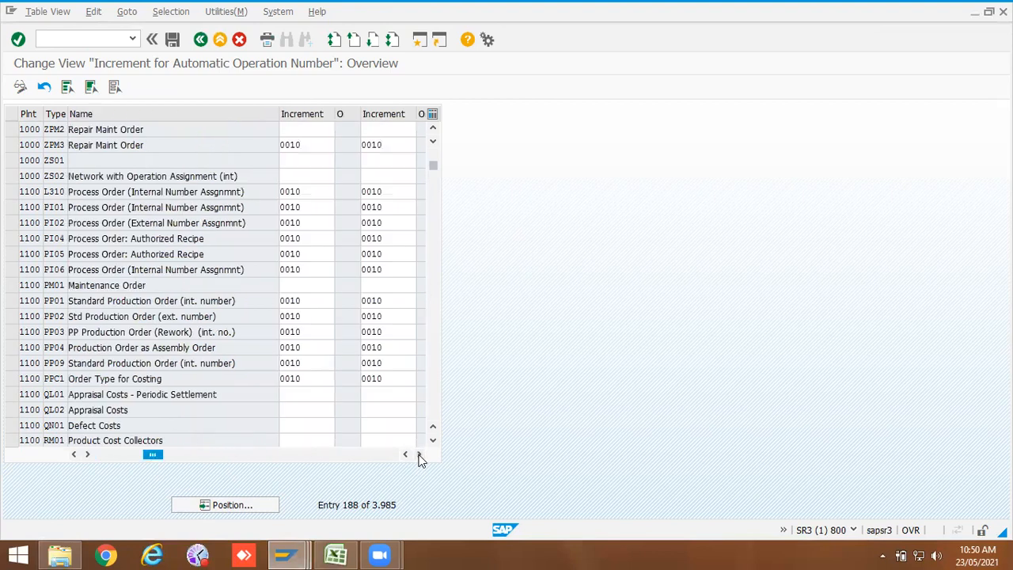
Step: Review the operation numbers on the maintenance order's Operations tab
{"action": "left_click", "coordinate": [313, 126]}
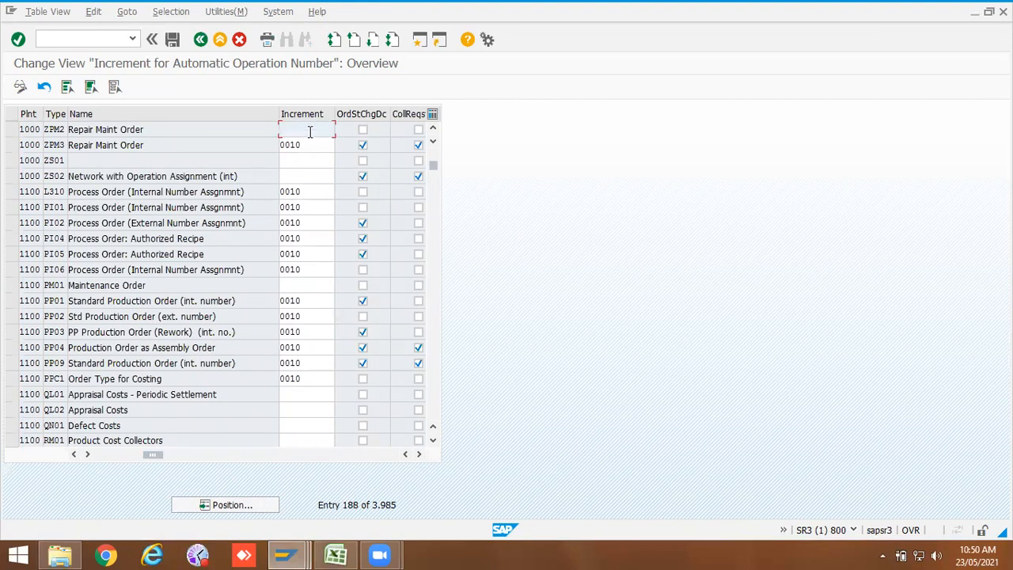
{"action": "left_click", "coordinate": [284, 554]}
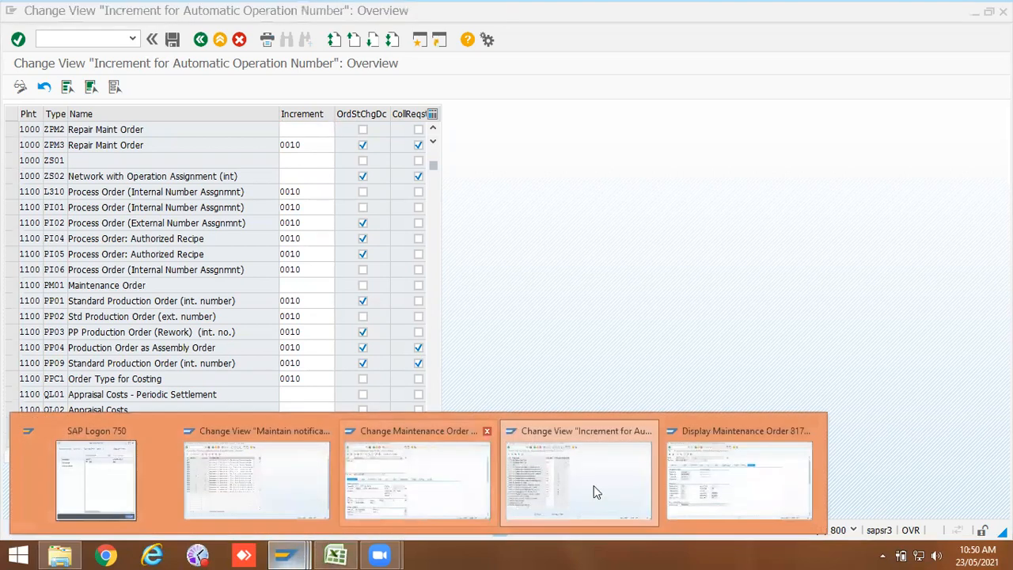
{"action": "left_click", "coordinate": [675, 487]}
{"action": "left_click", "coordinate": [111, 164]}
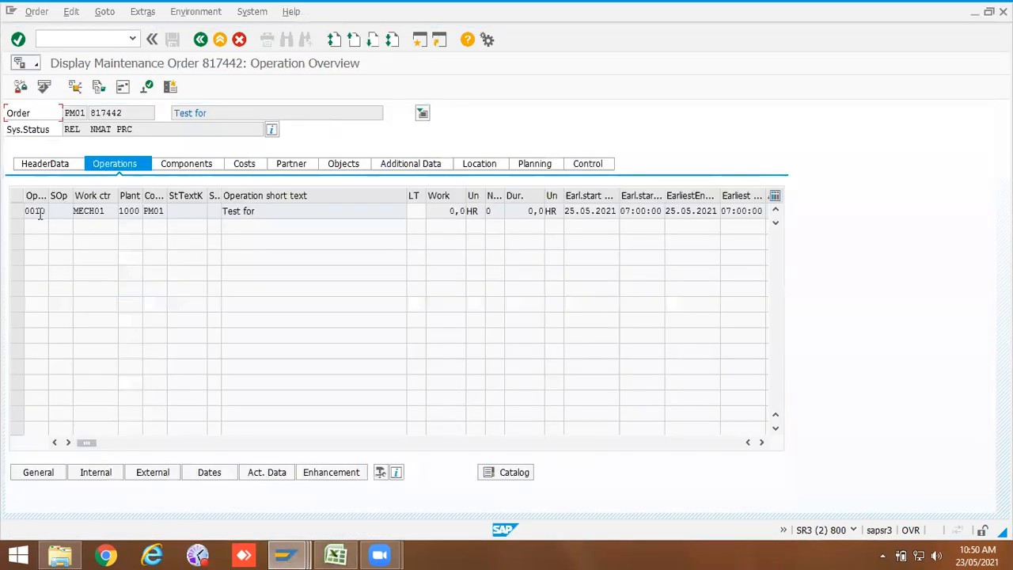
{"action": "key", "text": "alt+Tab"}
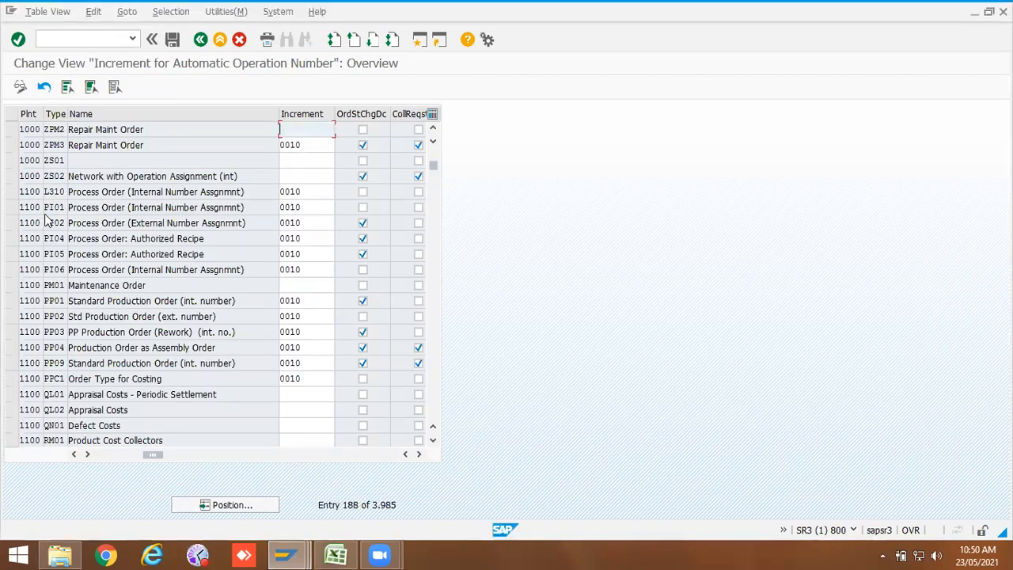
Step: Set ZPM2's operation increment to 0001 and tick order status change documents
{"action": "key", "text": "alt+Tab"}
{"action": "key", "text": "alt+Tab"}
{"action": "type", "text": "0001"}
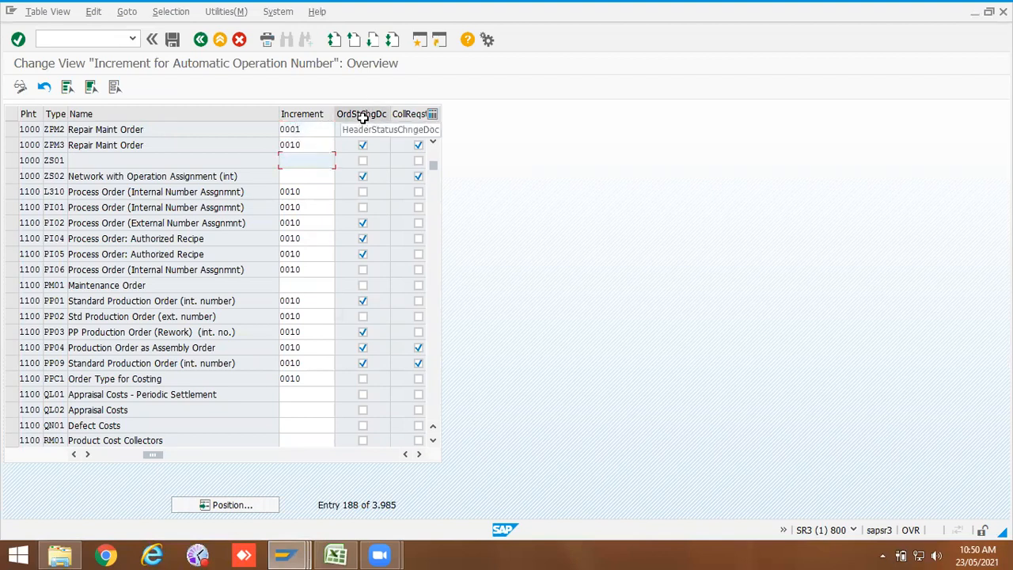
{"action": "left_click", "coordinate": [363, 131]}
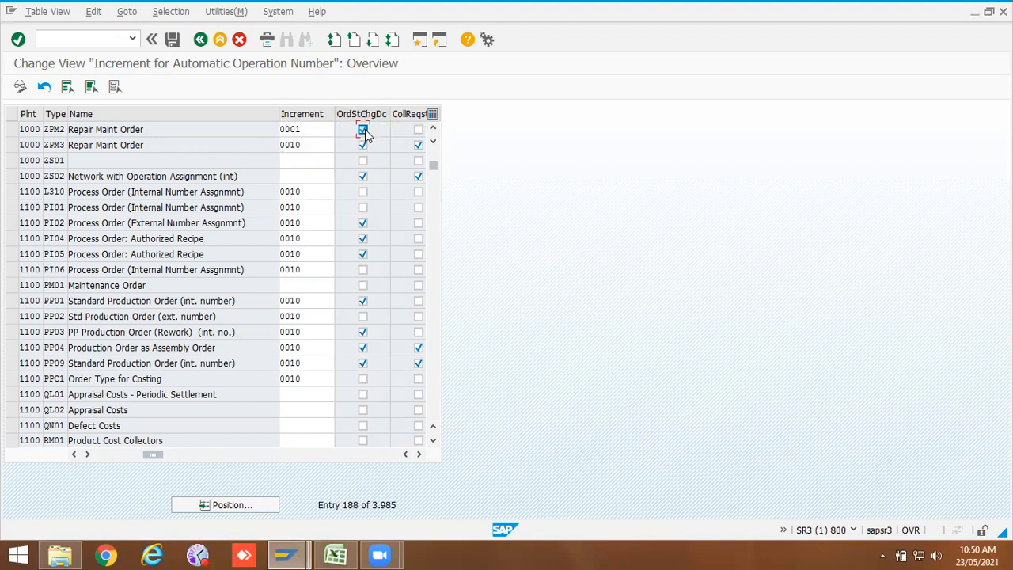
Step: Tick collective purchase requisition for ZPM2 and set reservations/purchase requisitions to Immediately
{"action": "left_click", "coordinate": [418, 454]}
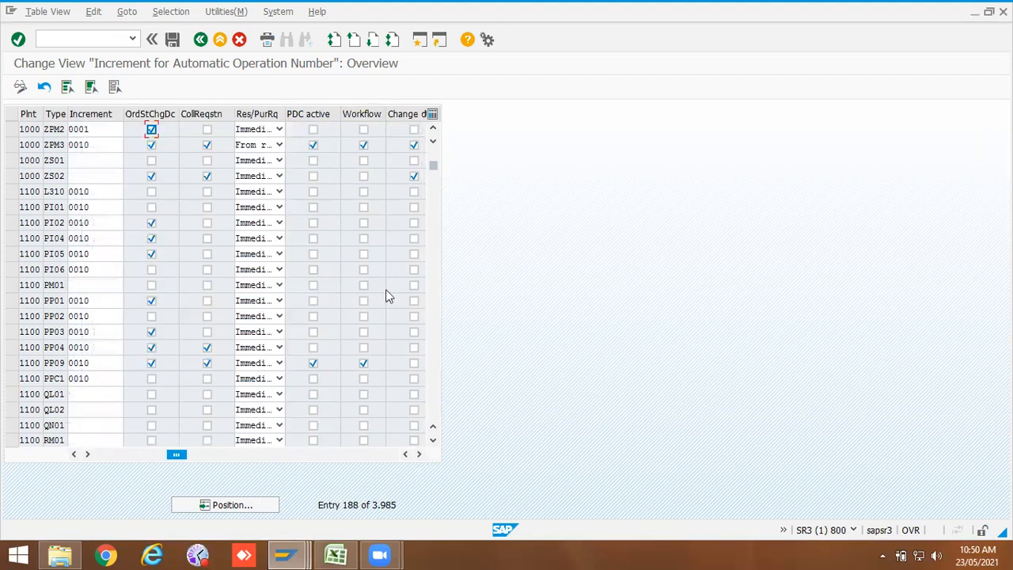
{"action": "left_click", "coordinate": [208, 130]}
{"action": "left_click", "coordinate": [278, 129]}
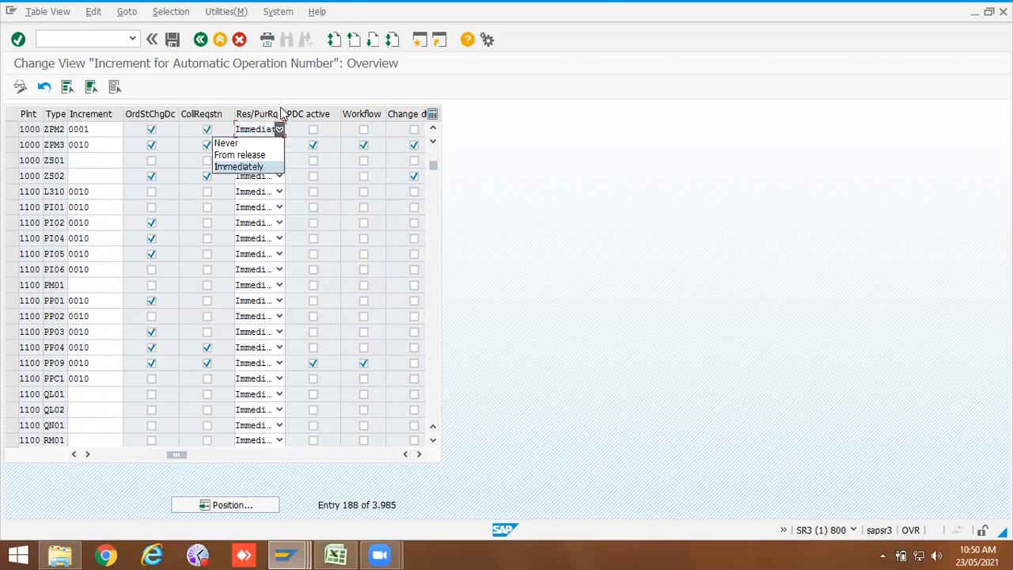
{"action": "left_click", "coordinate": [286, 114]}
{"action": "left_click_drag", "start_coordinate": [285, 114], "coordinate": [321, 114]}
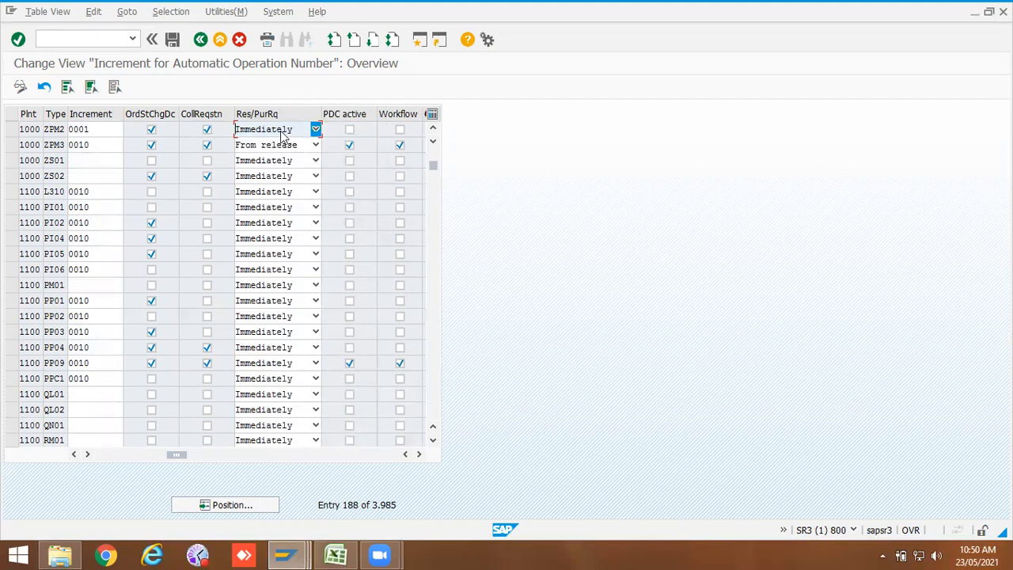
Step: Set ZPM2's reservations/purchase requisitions to From release and tick PDC active and Workflow
{"action": "left_click", "coordinate": [281, 131]}
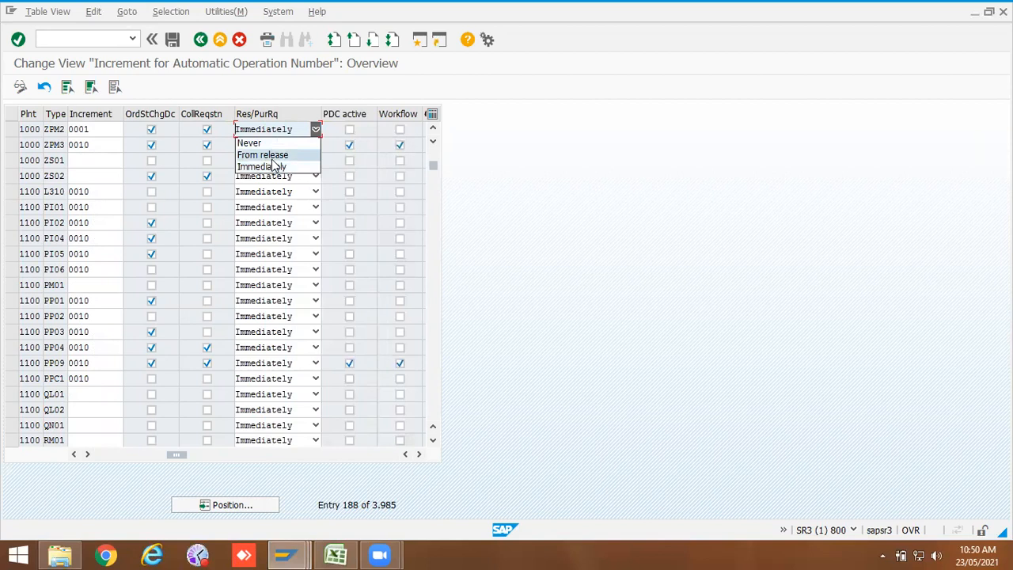
{"action": "left_click", "coordinate": [272, 158]}
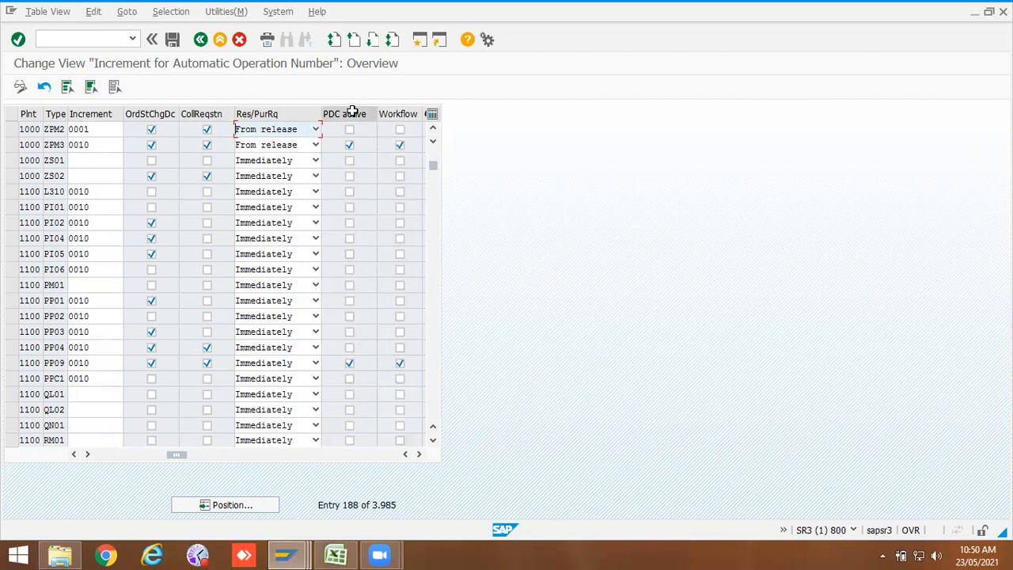
{"action": "left_click", "coordinate": [350, 130]}
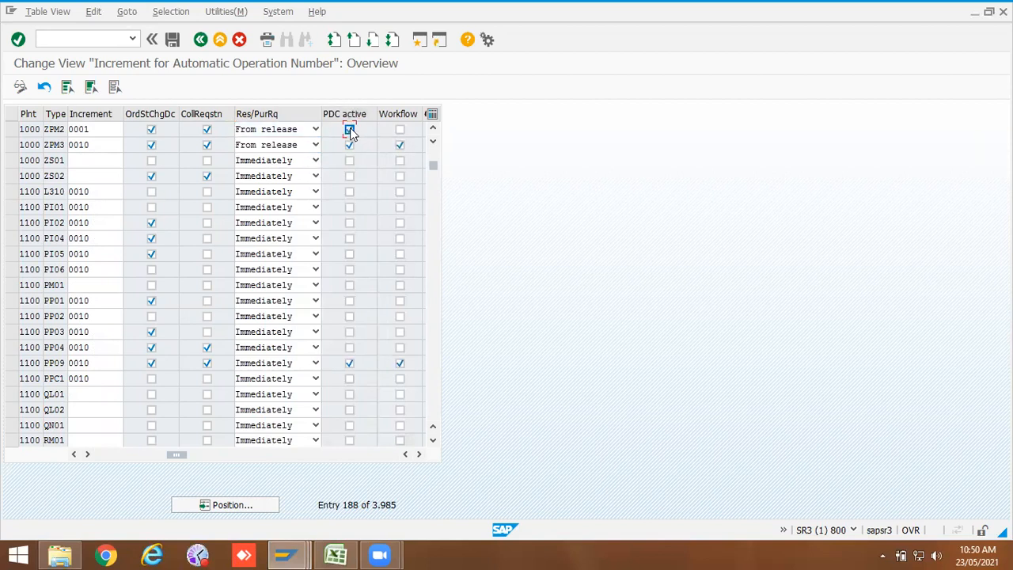
{"action": "left_click", "coordinate": [399, 130]}
Step: Tick the change documents and net order indicators for order type ZPM2
{"action": "left_click", "coordinate": [419, 455]}
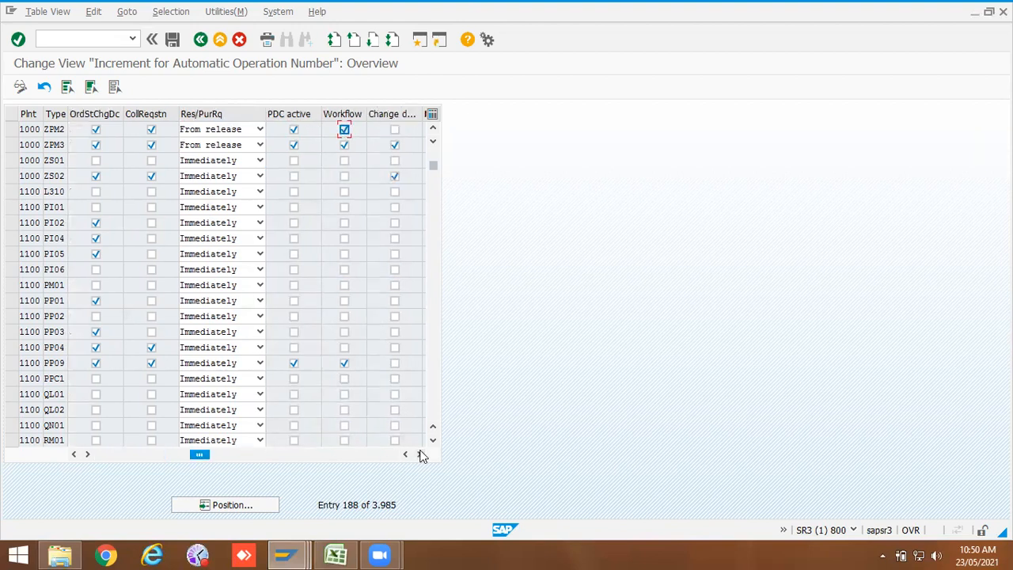
{"action": "left_click", "coordinate": [420, 454]}
{"action": "left_click", "coordinate": [339, 130]}
{"action": "left_click", "coordinate": [394, 130]}
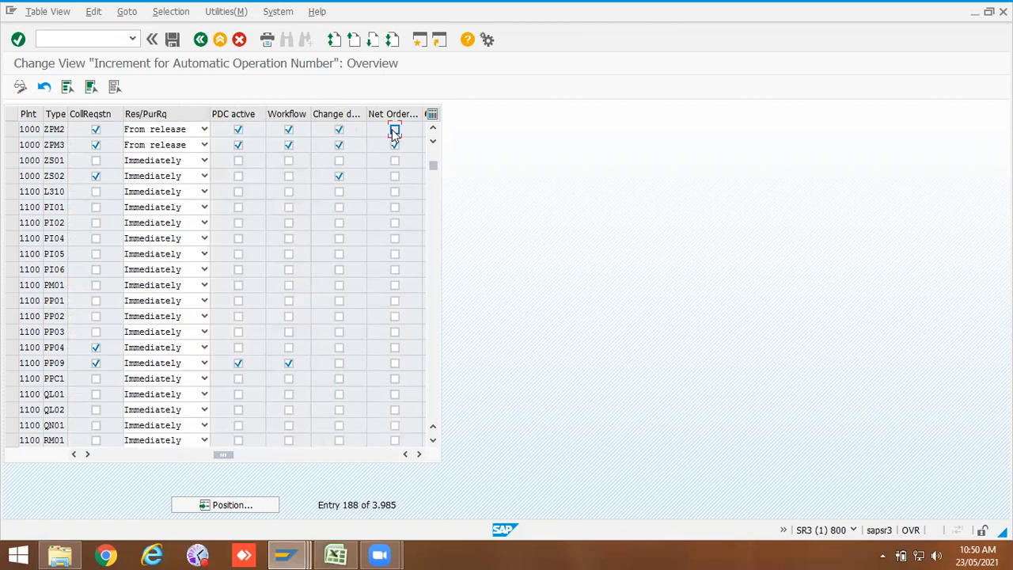
{"action": "left_click", "coordinate": [419, 455]}
{"action": "left_click", "coordinate": [420, 455]}
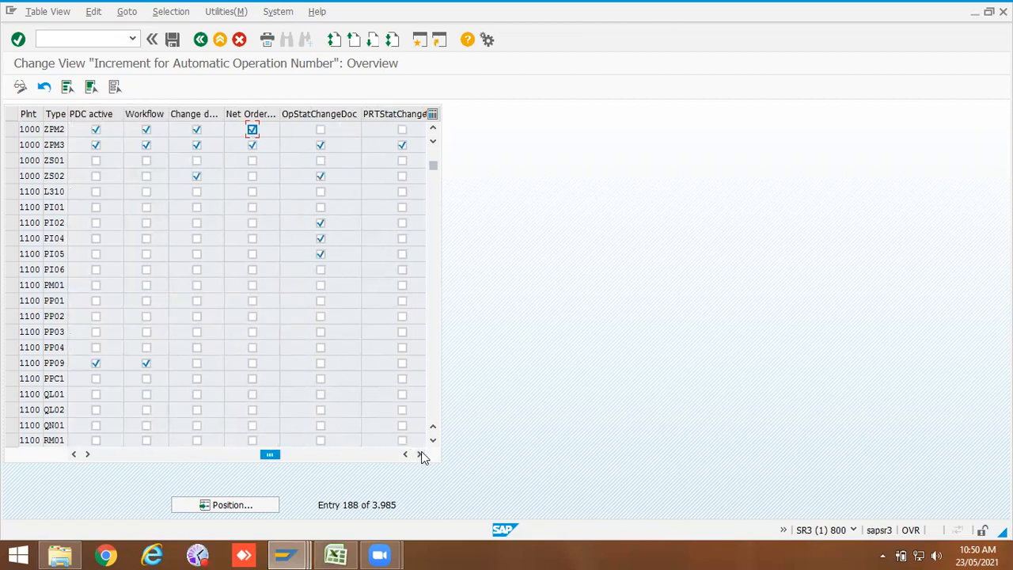
Step: Tick operation status and PRT status change documents for ZPM2
{"action": "left_click", "coordinate": [321, 130]}
{"action": "left_click", "coordinate": [402, 129]}
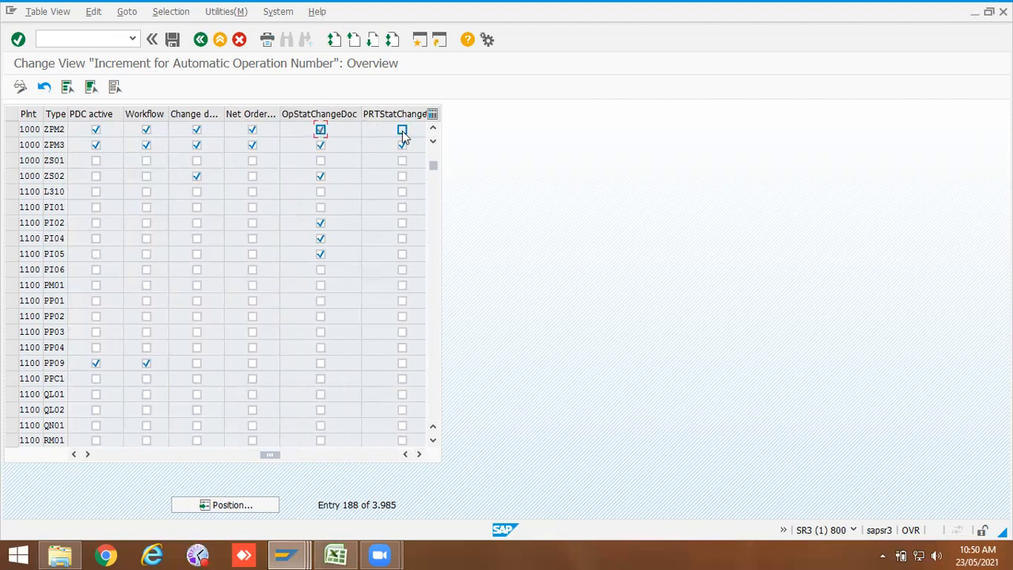
{"action": "left_click", "coordinate": [419, 454]}
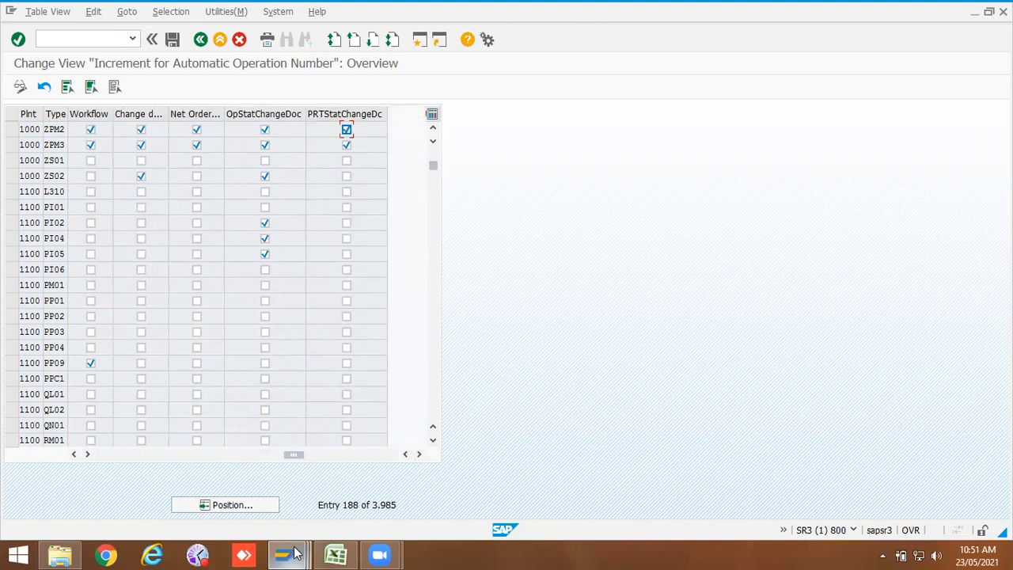
Step: Switch to the maintenance order display and check the order's document flow
{"action": "mouse_move", "coordinate": [284, 554]}
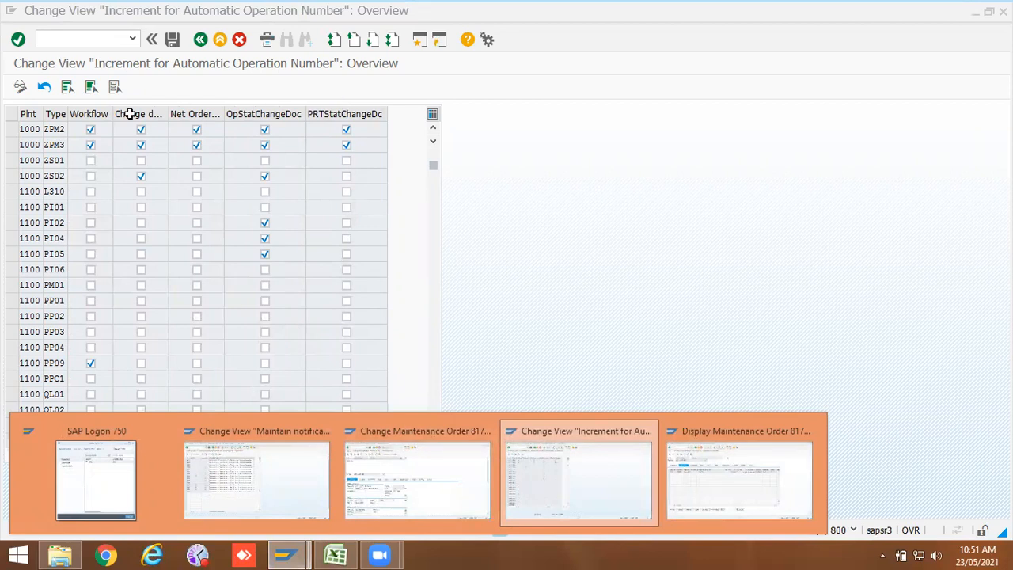
{"action": "left_click", "coordinate": [692, 484]}
{"action": "left_click", "coordinate": [36, 11]}
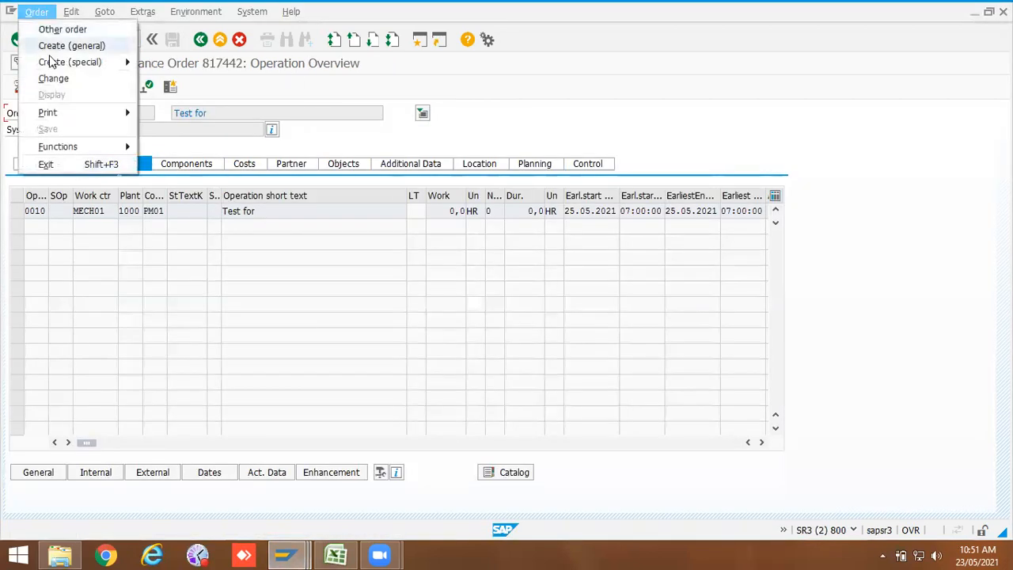
{"action": "left_click", "coordinate": [153, 12]}
{"action": "left_click", "coordinate": [150, 12]}
{"action": "mouse_move", "coordinate": [194, 164]}
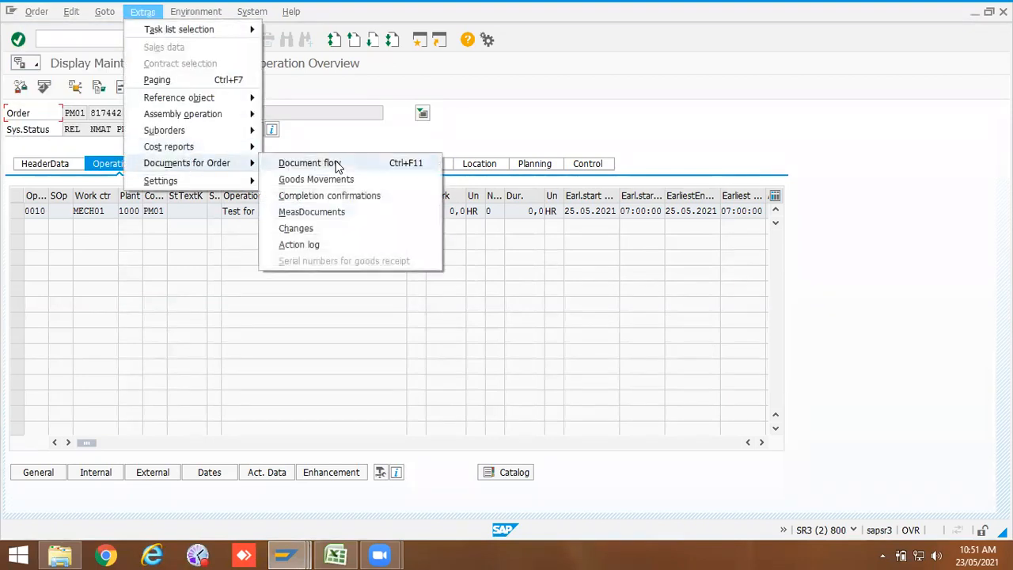
{"action": "left_click", "coordinate": [336, 165]}
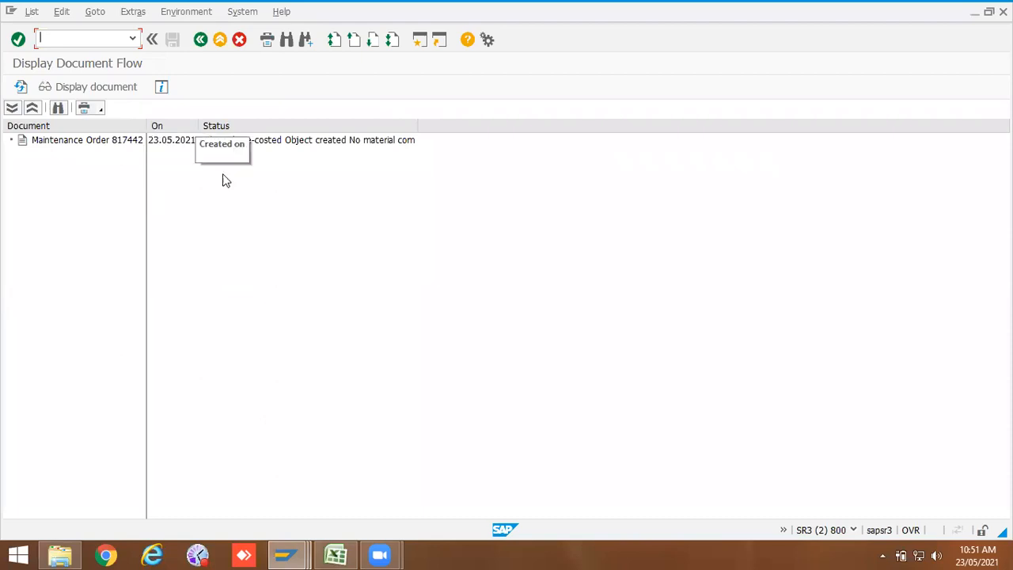
{"action": "left_click", "coordinate": [200, 40]}
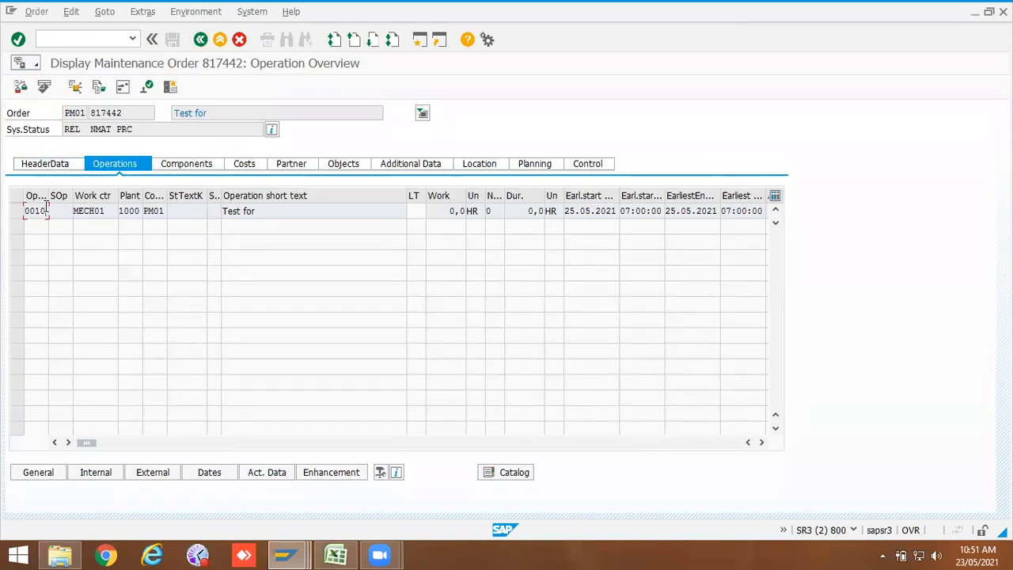
Step: Review the reservation/purchase requisition setting of the order's operation in the operation list
{"action": "left_click", "coordinate": [762, 442]}
{"action": "left_click", "coordinate": [762, 442]}
{"action": "left_click", "coordinate": [762, 442]}
{"action": "left_click", "coordinate": [762, 442]}
{"action": "left_click", "coordinate": [762, 443]}
{"action": "left_click", "coordinate": [762, 443]}
{"action": "left_click", "coordinate": [762, 442]}
{"action": "left_click", "coordinate": [761, 442]}
{"action": "left_click", "coordinate": [762, 442]}
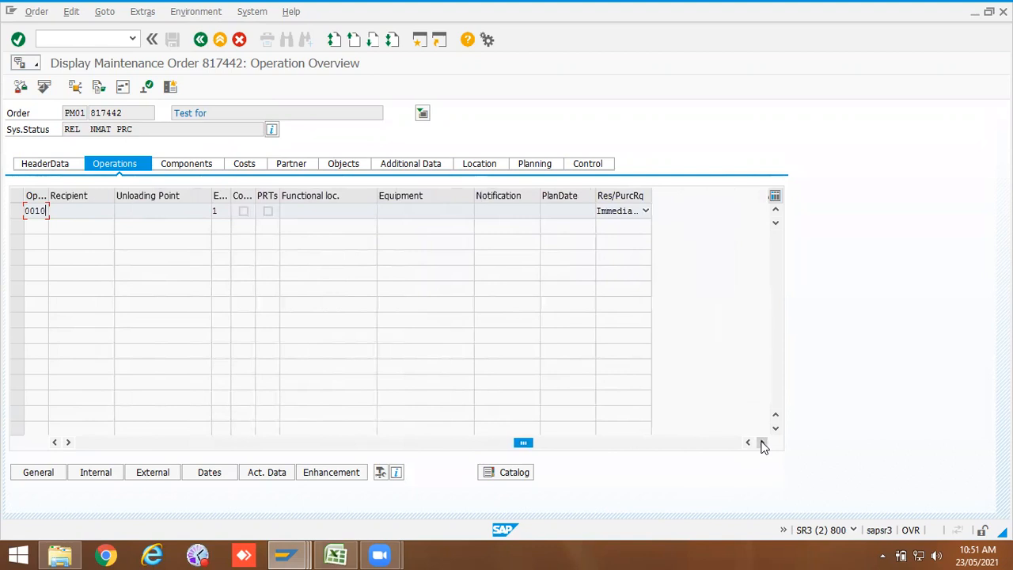
{"action": "left_click", "coordinate": [762, 443]}
{"action": "left_click", "coordinate": [579, 210]}
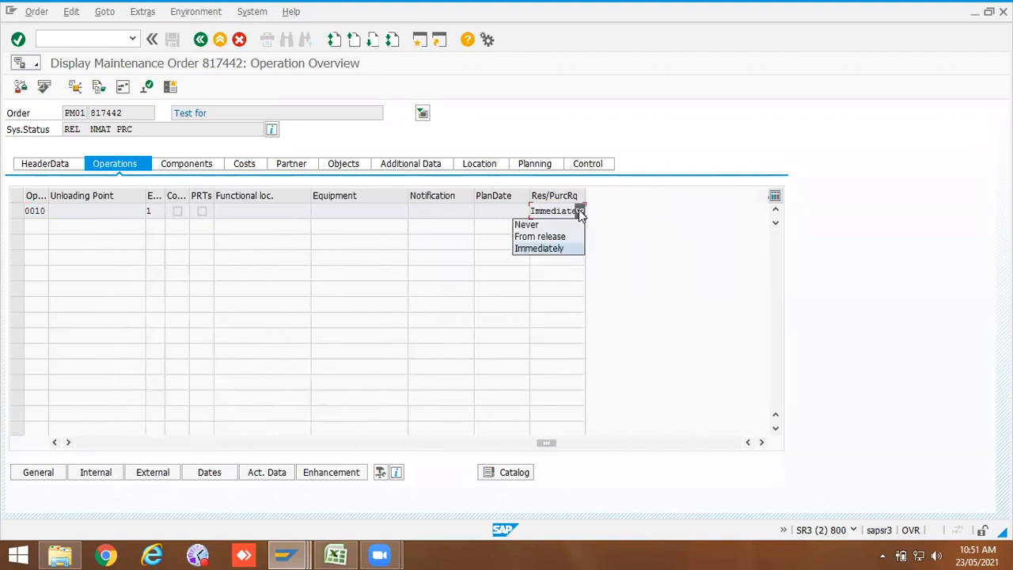
{"action": "left_click", "coordinate": [558, 239]}
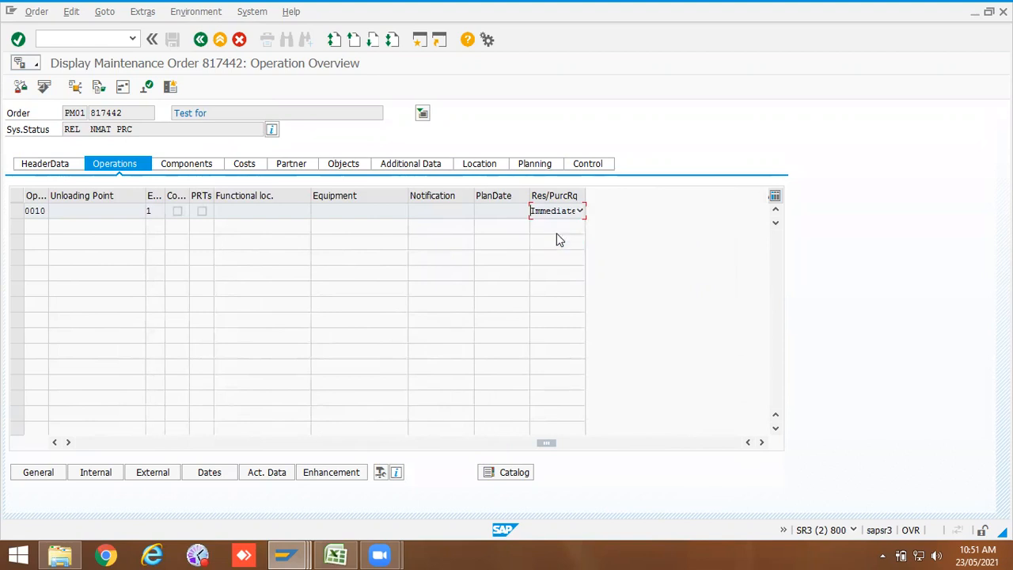
{"action": "left_click", "coordinate": [579, 211]}
Step: Return to the operation number settings, reselect From release for ZPM2, and save under the customizing request
{"action": "left_click", "coordinate": [285, 554]}
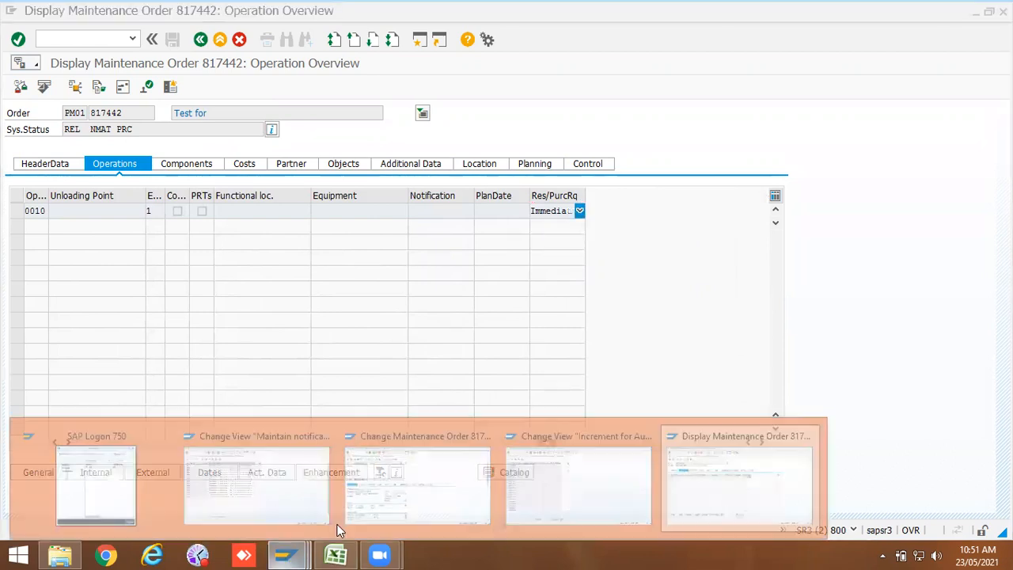
{"action": "left_click", "coordinate": [566, 476]}
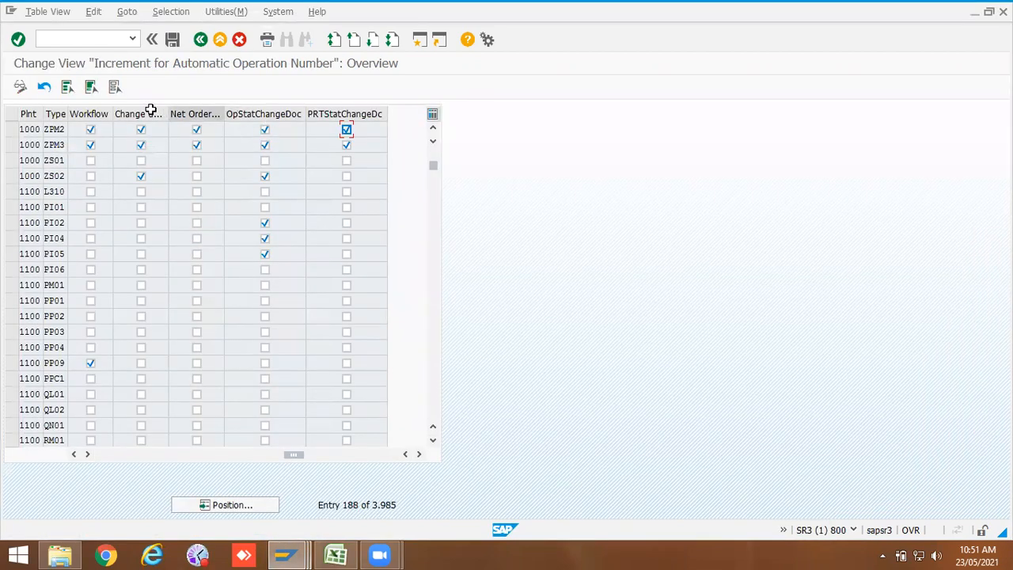
{"action": "left_click", "coordinate": [73, 454]}
{"action": "left_click", "coordinate": [73, 454]}
{"action": "left_click", "coordinate": [73, 454]}
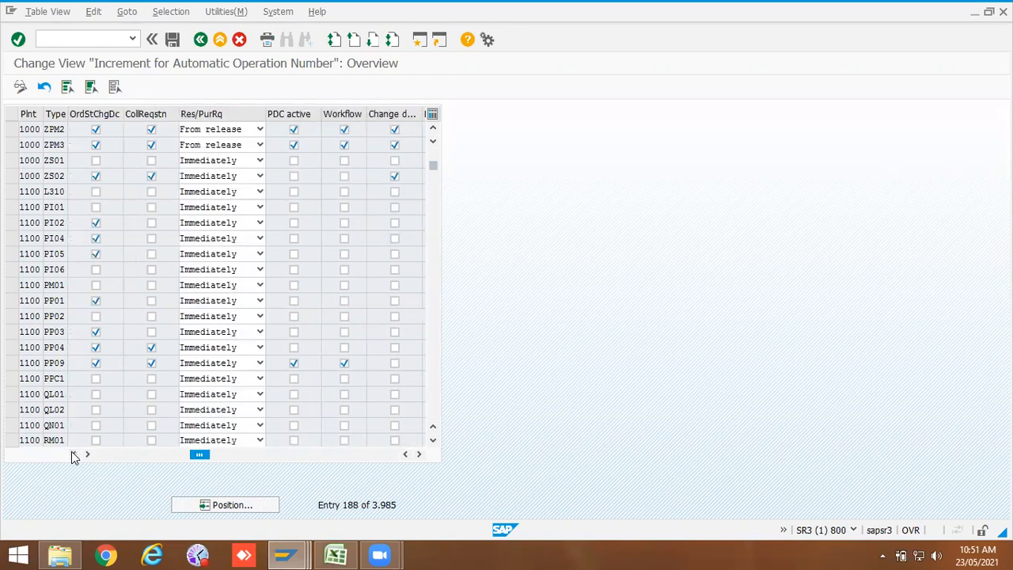
{"action": "left_click", "coordinate": [237, 132]}
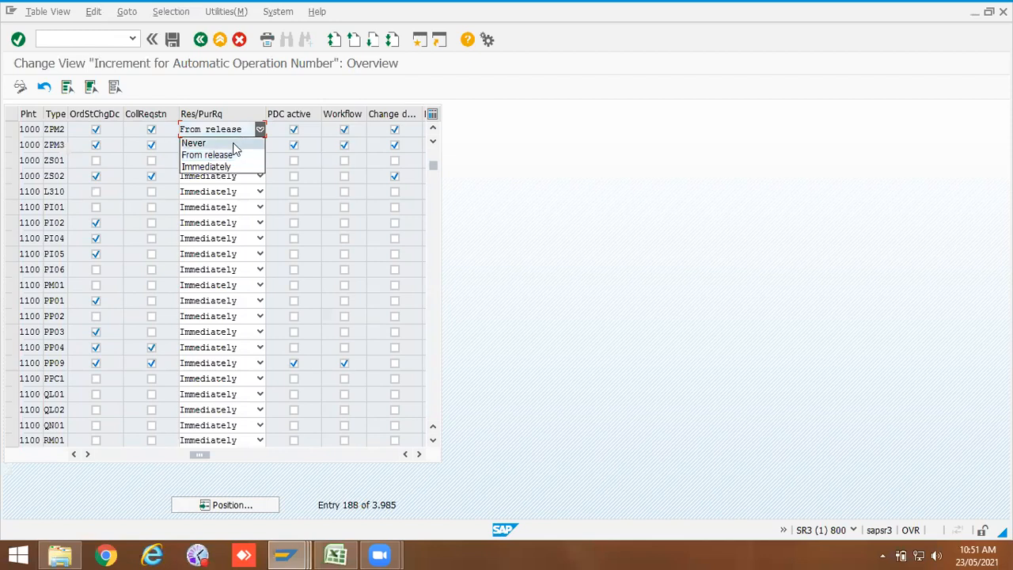
{"action": "left_click", "coordinate": [230, 155]}
{"action": "left_click", "coordinate": [172, 39]}
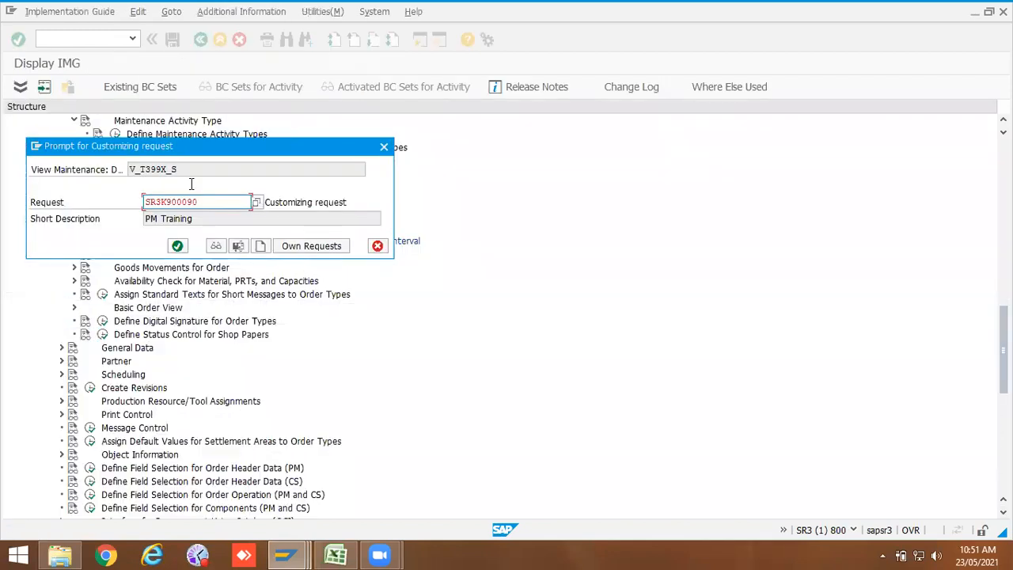
{"action": "left_click", "coordinate": [178, 245]}
{"action": "left_click", "coordinate": [201, 40]}
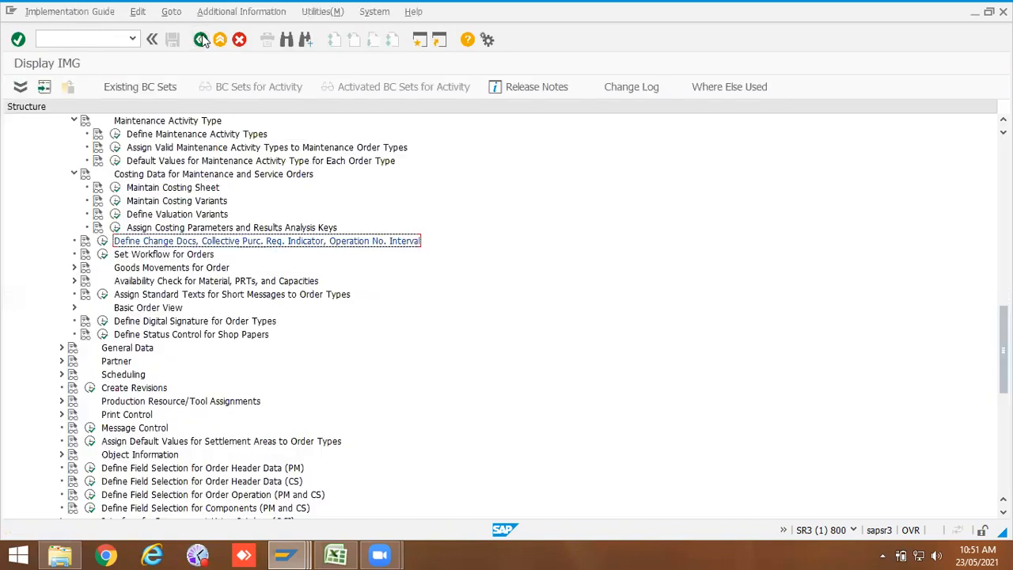
Step: Open the Set Workflow for Orders activity
{"action": "left_click", "coordinate": [104, 254]}
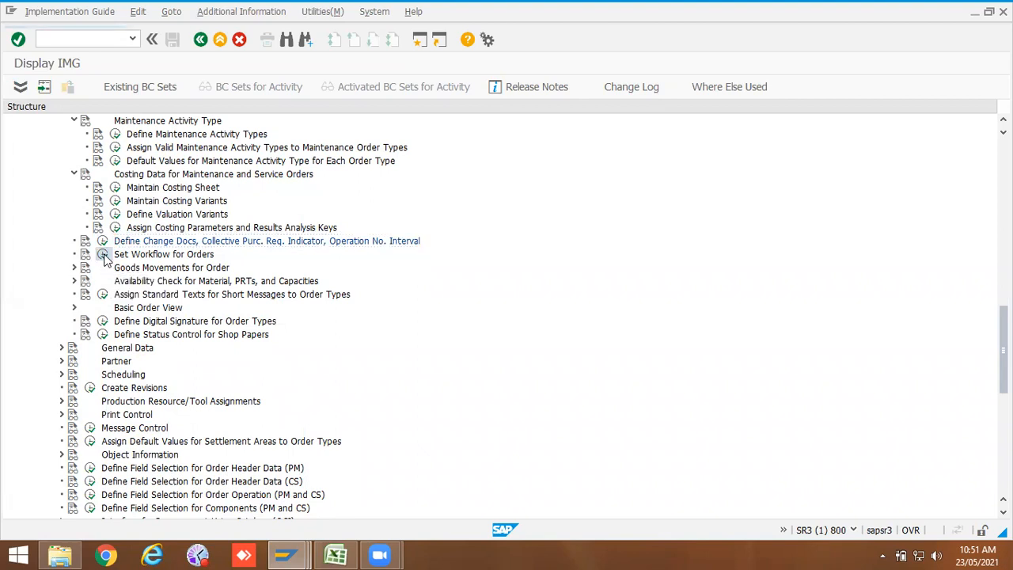
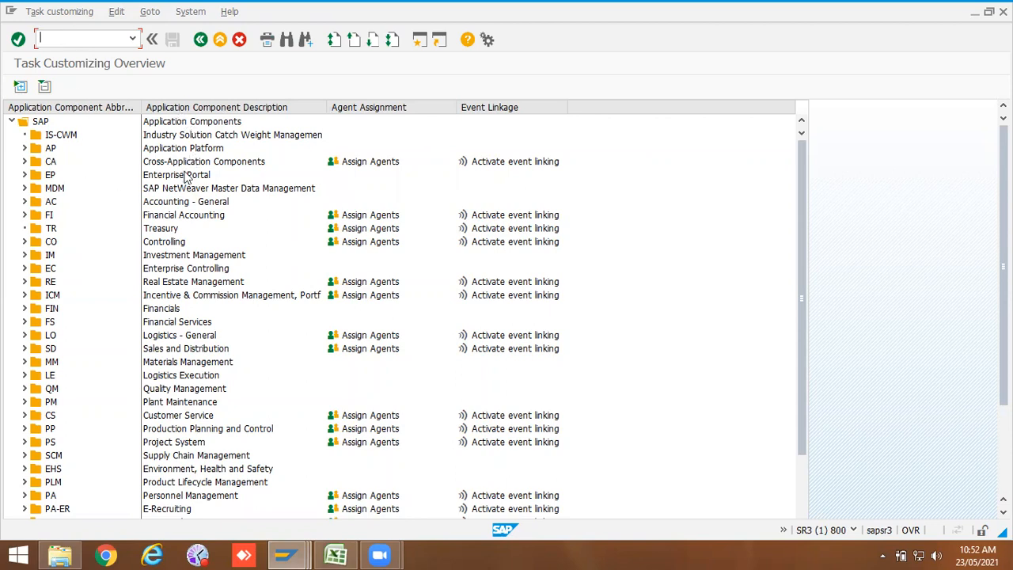
Step: Open Define Documentation for Goods Movements for the Order and position the table on plant 1000, order type ZPM2
{"action": "left_click", "coordinate": [200, 41]}
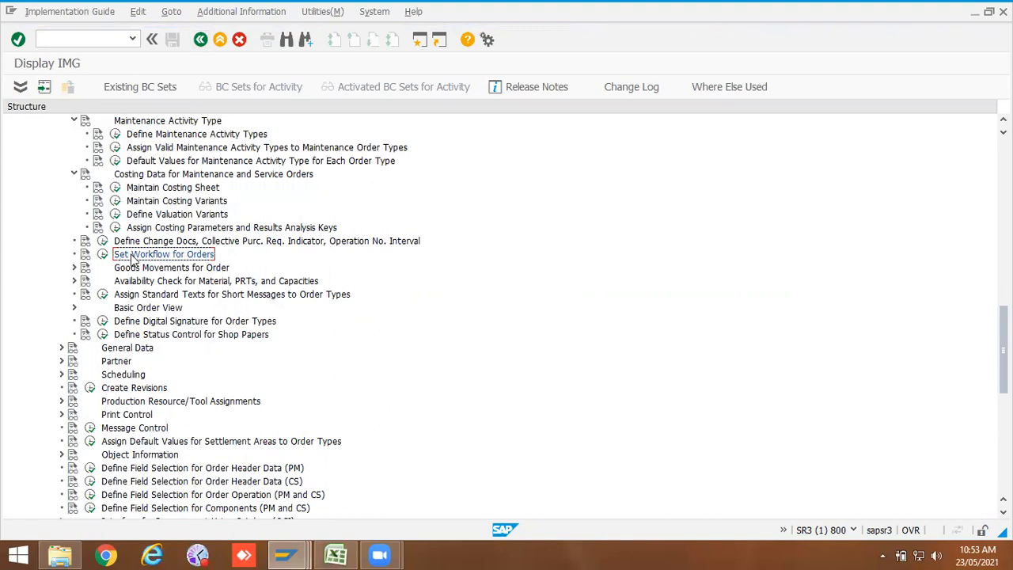
{"action": "left_click", "coordinate": [73, 268]}
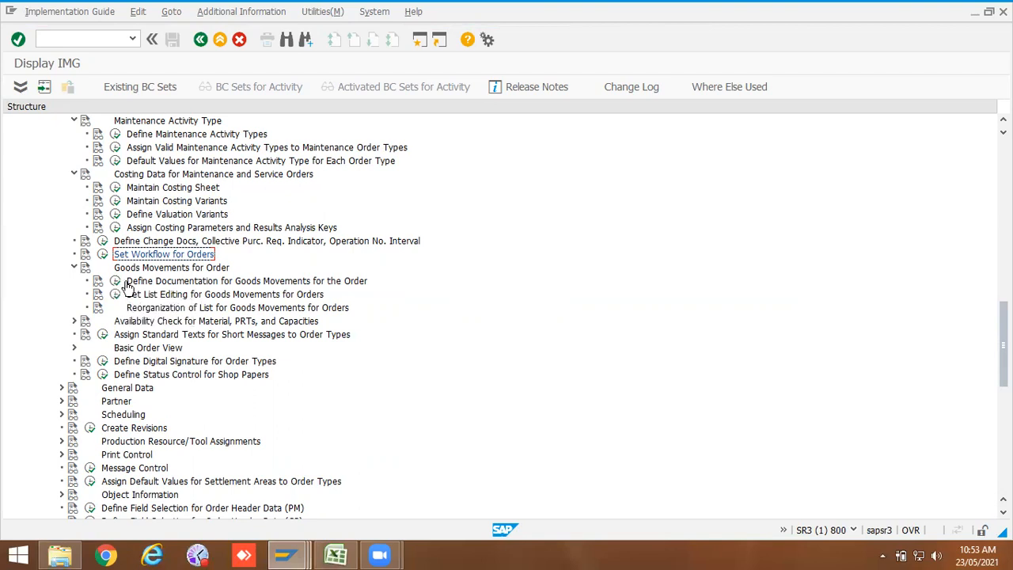
{"action": "left_click", "coordinate": [114, 281]}
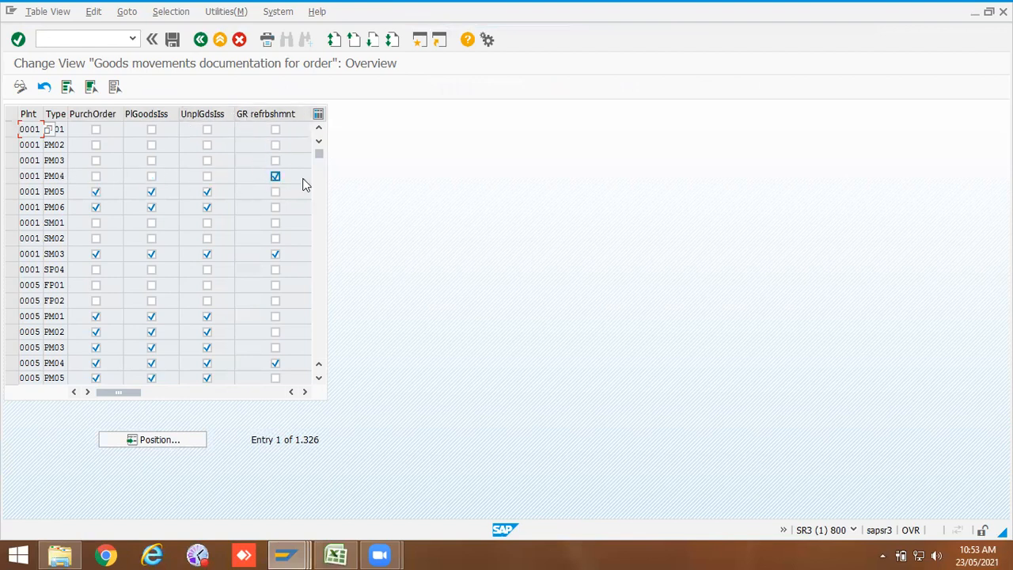
{"action": "left_click", "coordinate": [165, 441]}
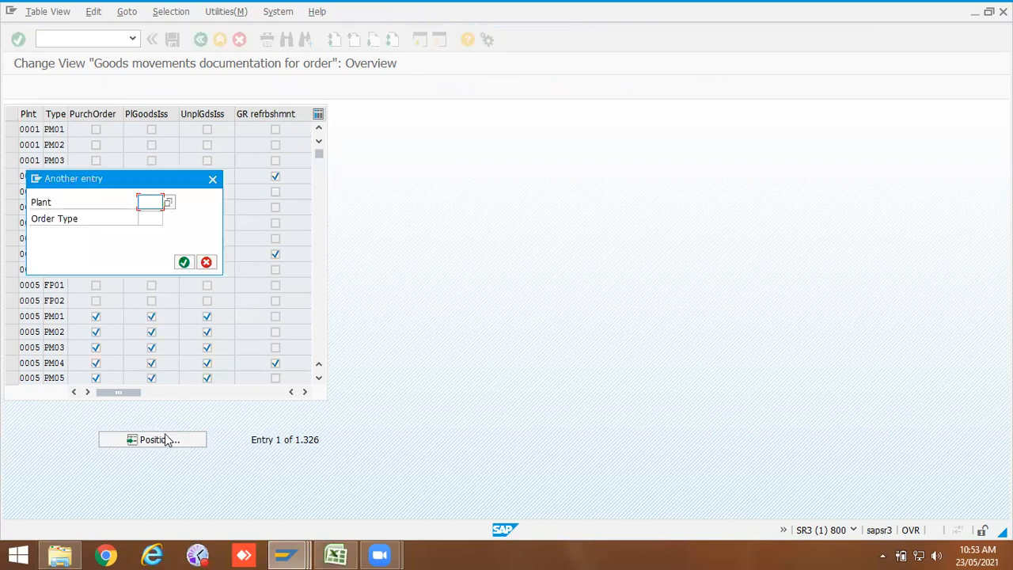
{"action": "left_click", "coordinate": [151, 216]}
{"action": "left_click", "coordinate": [152, 219]}
{"action": "left_click", "coordinate": [169, 245]}
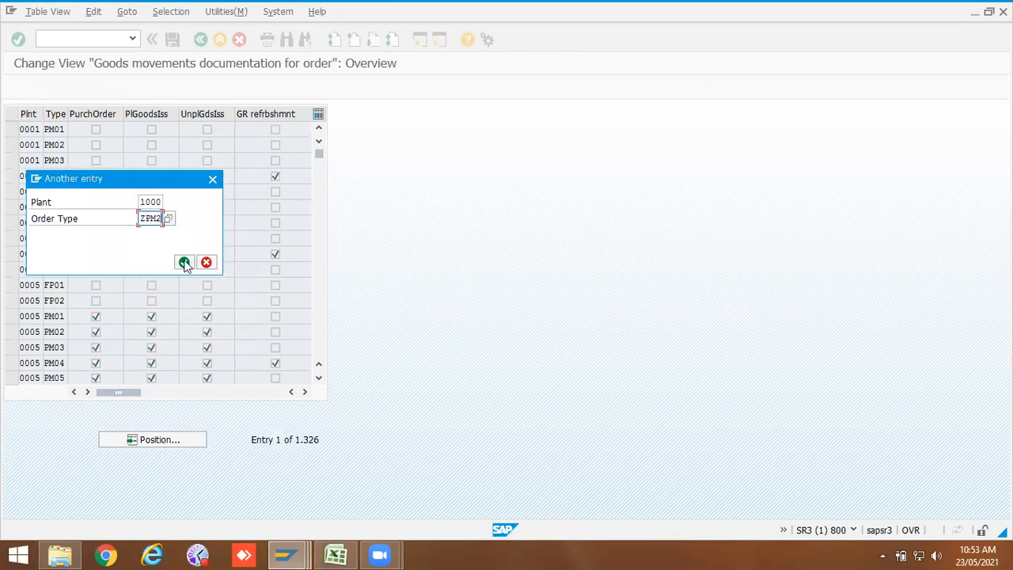
{"action": "left_click", "coordinate": [184, 262]}
Step: Enable purchase order, planned goods issue and unplanned goods issue documentation for ZPM2 and save under the customizing request
{"action": "left_click", "coordinate": [96, 129]}
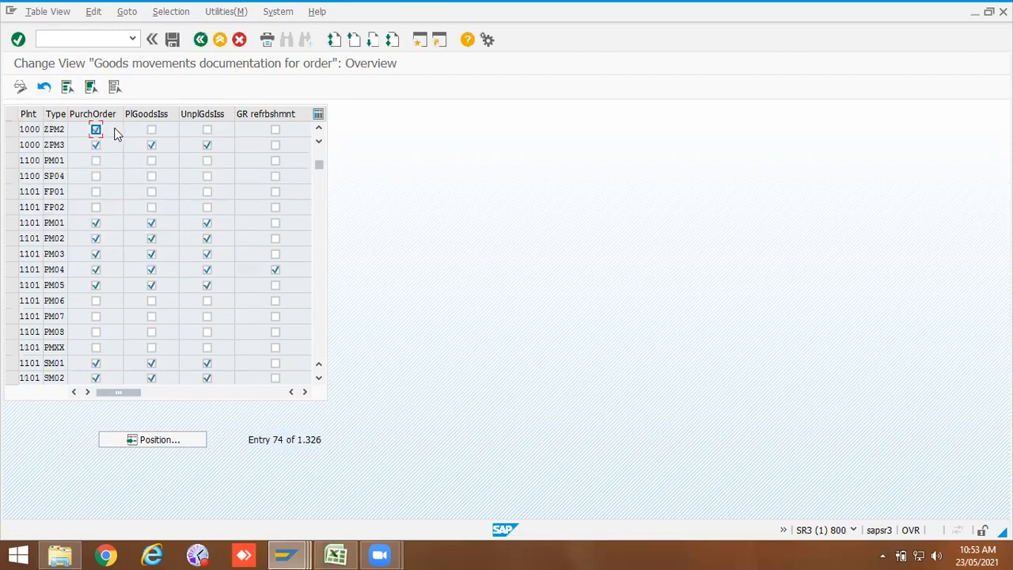
{"action": "left_click", "coordinate": [151, 130]}
{"action": "left_click", "coordinate": [206, 132]}
{"action": "left_click", "coordinate": [172, 39]}
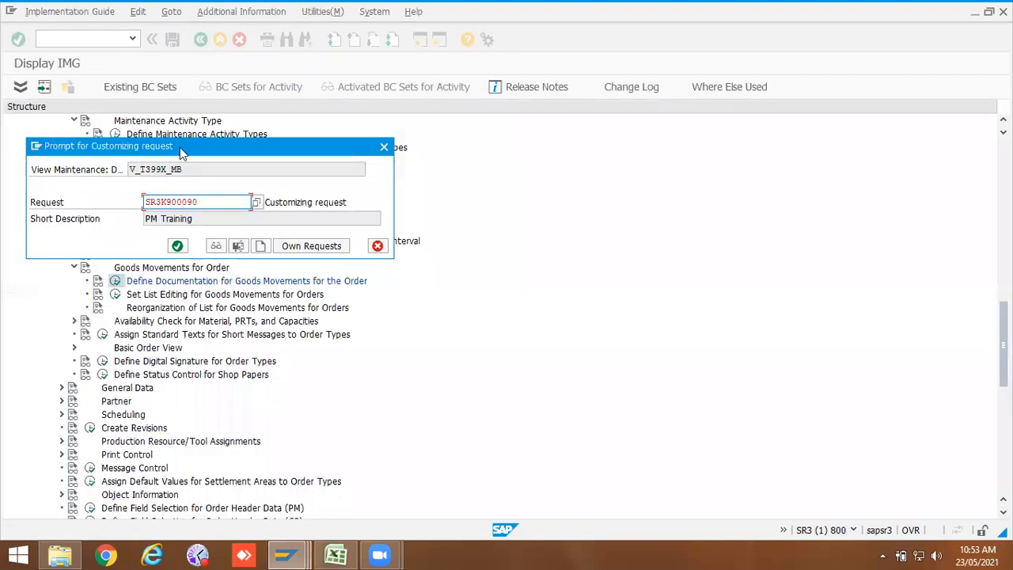
{"action": "left_click", "coordinate": [180, 247]}
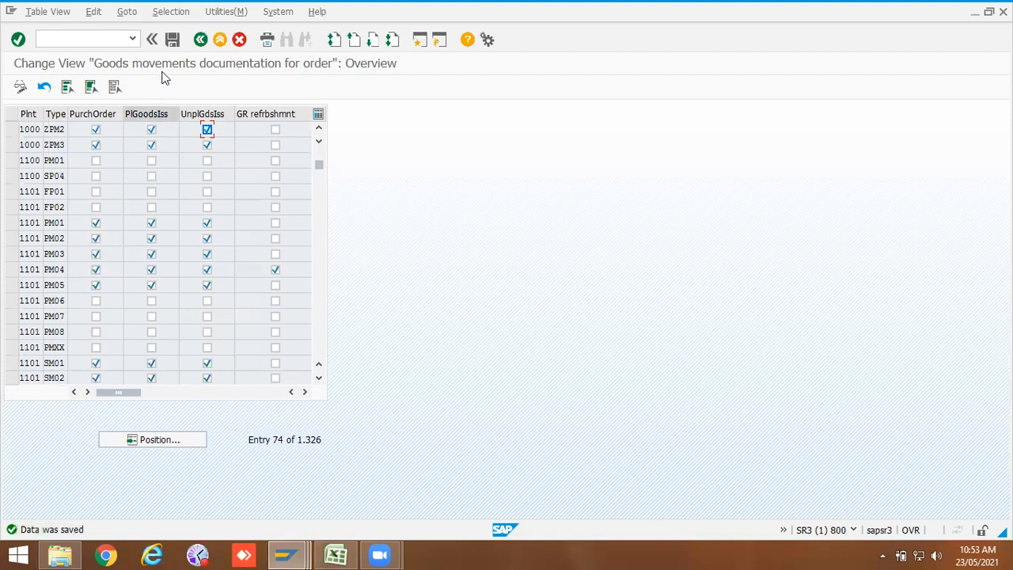
Step: Open the availability check order control settings and position the table on plant 1000, order type ZPM2
{"action": "left_click", "coordinate": [199, 40]}
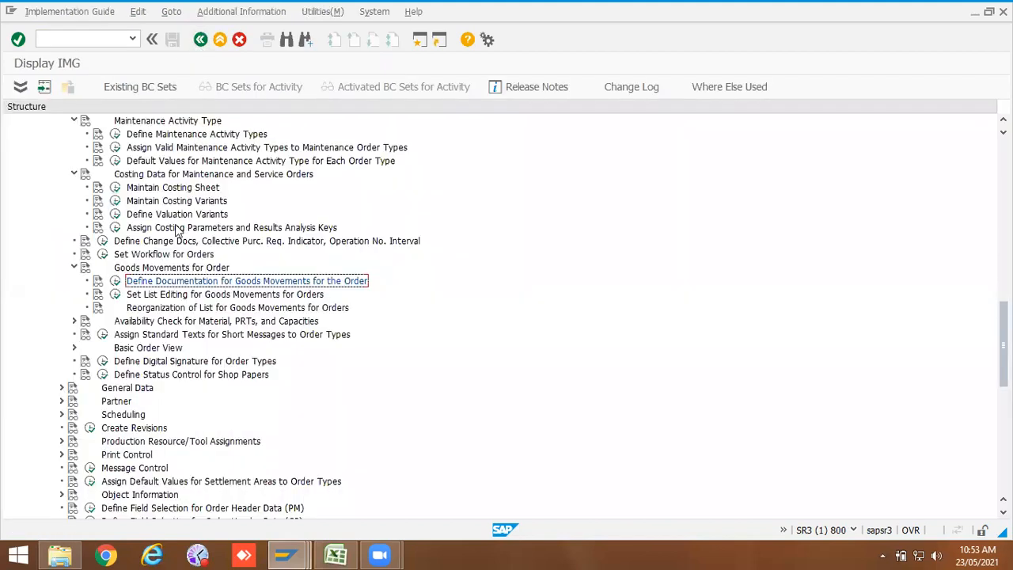
{"action": "left_click", "coordinate": [72, 321]}
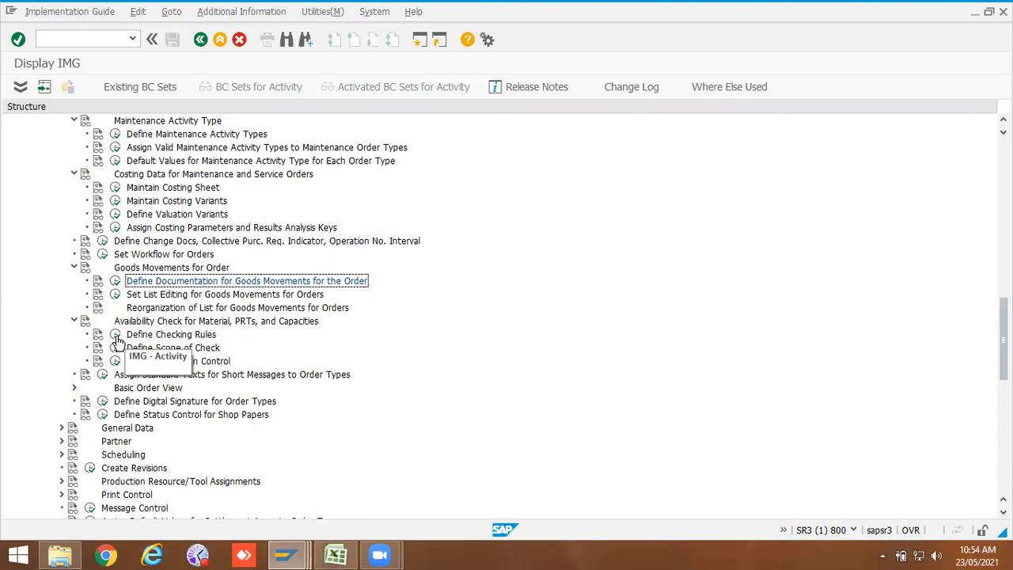
{"action": "left_click", "coordinate": [115, 361]}
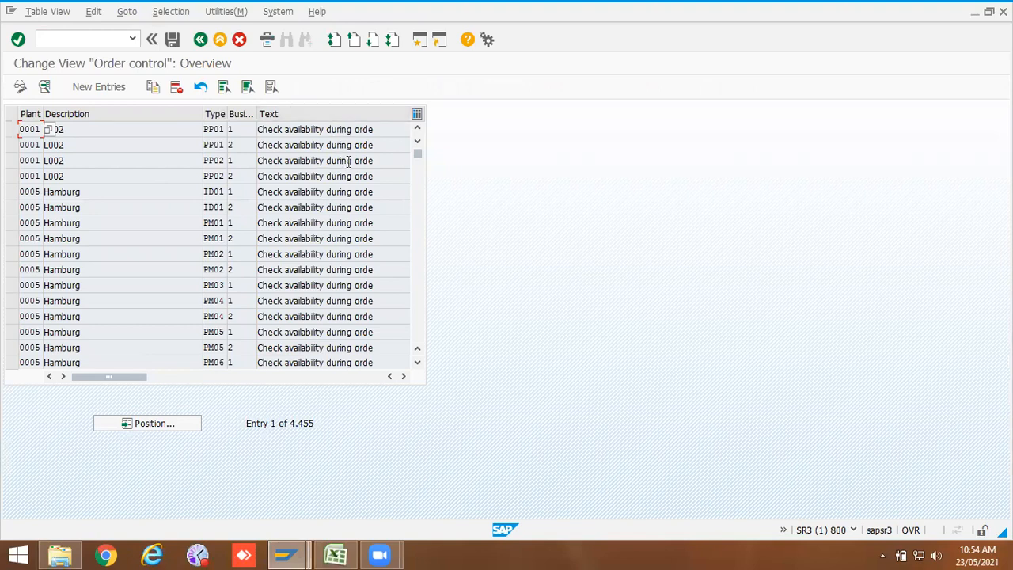
{"action": "left_click", "coordinate": [161, 425]}
{"action": "right_click", "coordinate": [152, 208]}
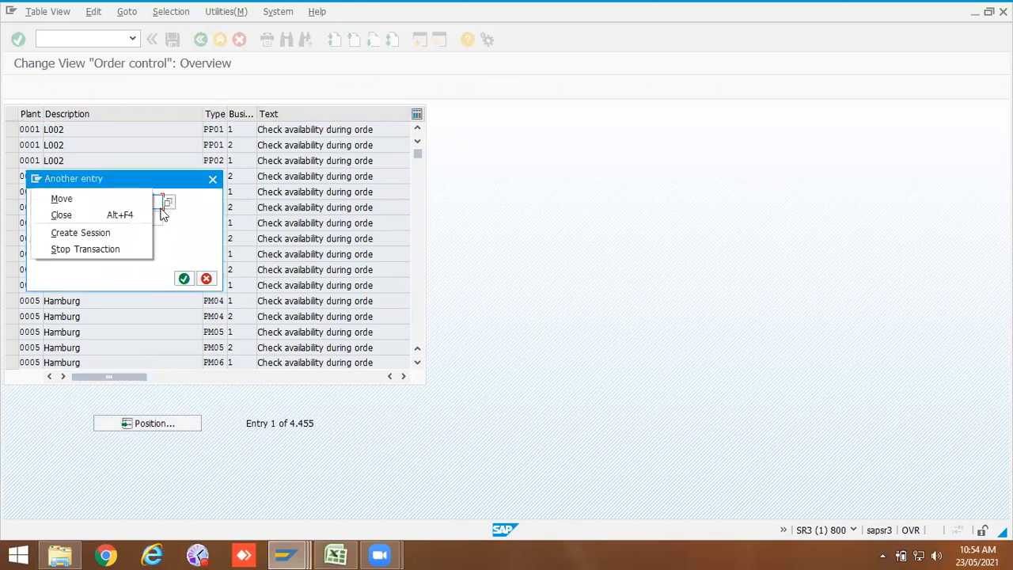
{"action": "left_click", "coordinate": [162, 214]}
{"action": "left_click", "coordinate": [157, 203]}
{"action": "left_click", "coordinate": [151, 216]}
{"action": "left_click", "coordinate": [147, 218]}
{"action": "left_click", "coordinate": [152, 244]}
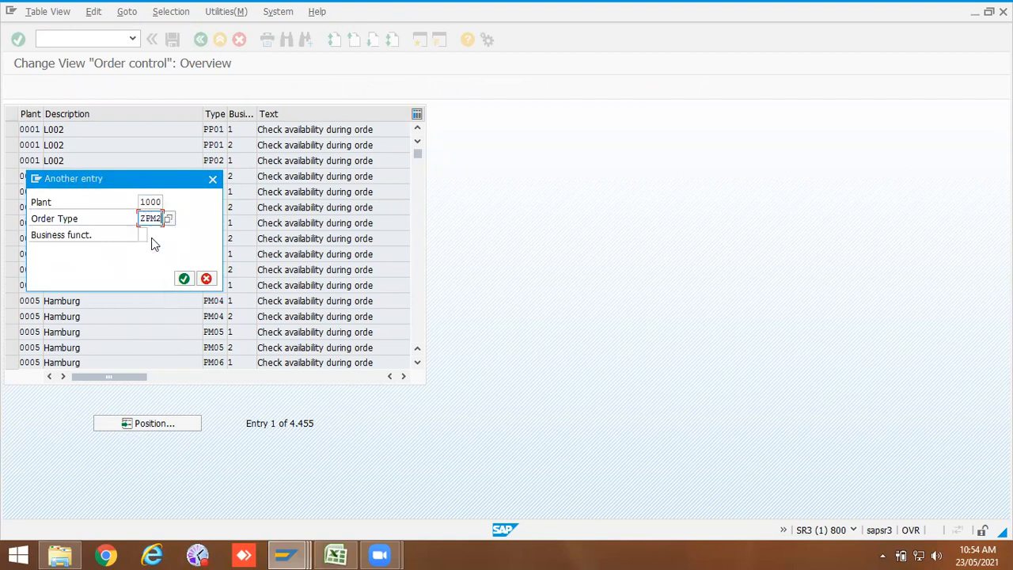
{"action": "key", "text": "Return"}
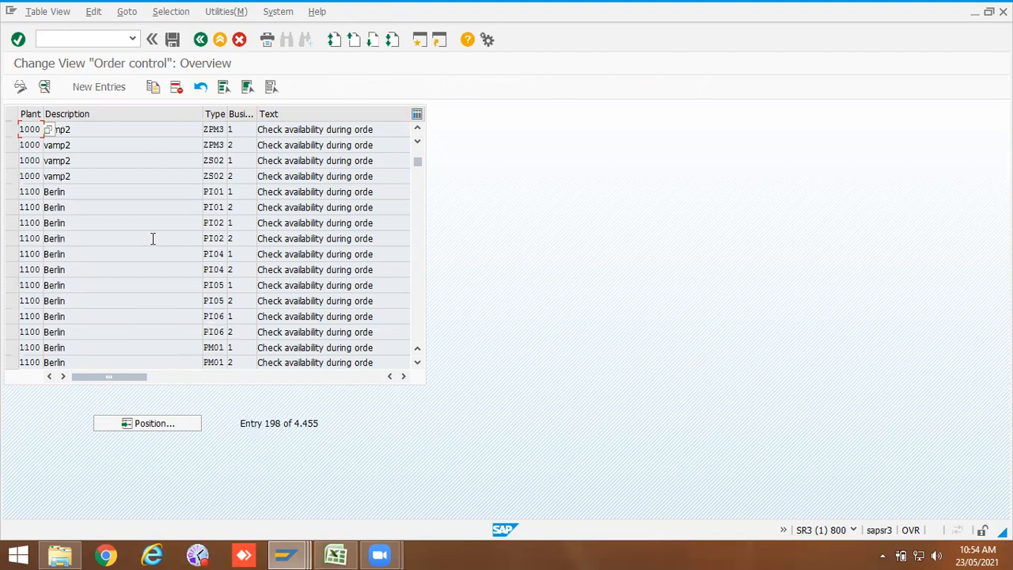
Step: Open the ZPM3 availability check details for plant 1000 for reference, then return to the overview
{"action": "double_click", "coordinate": [69, 134]}
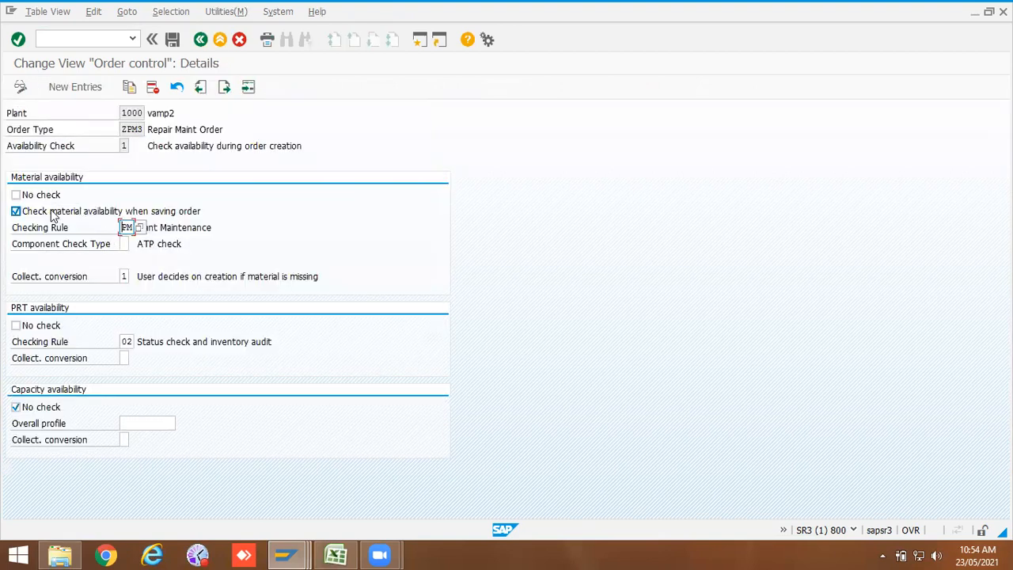
{"action": "left_click", "coordinate": [187, 222]}
{"action": "left_click", "coordinate": [201, 39]}
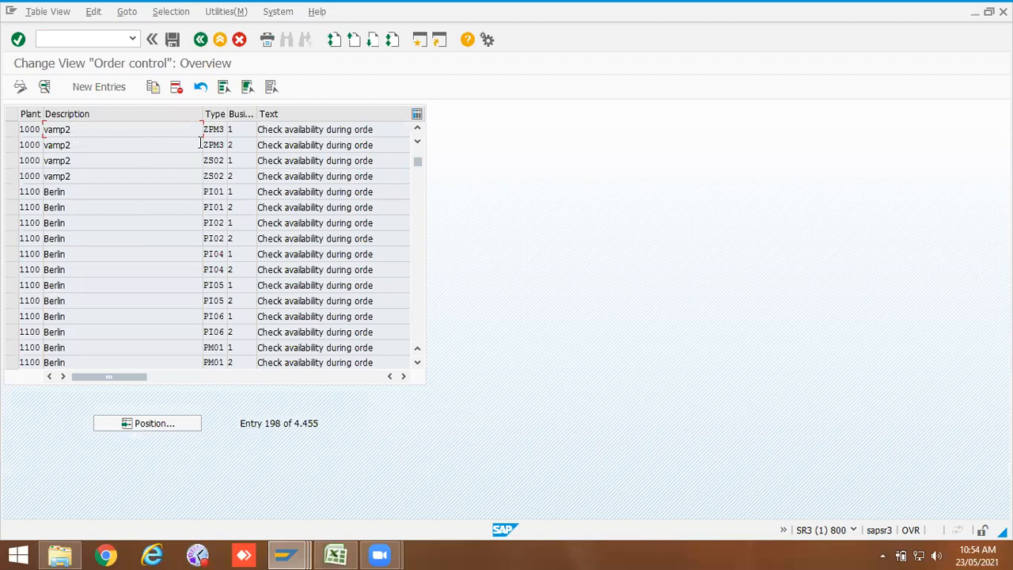
Step: Scroll through the plant 1000 order control entries
{"action": "left_click", "coordinate": [418, 131]}
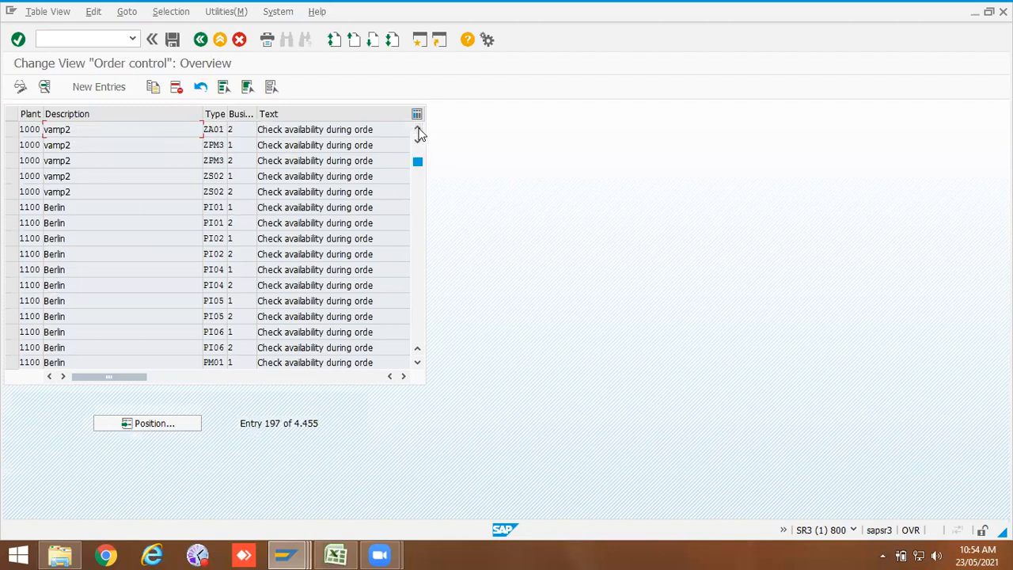
{"action": "left_click", "coordinate": [418, 130]}
{"action": "left_click", "coordinate": [418, 131]}
{"action": "left_click", "coordinate": [418, 130]}
{"action": "left_click", "coordinate": [417, 130]}
{"action": "left_click", "coordinate": [418, 131]}
{"action": "left_click", "coordinate": [417, 130]}
{"action": "left_click", "coordinate": [418, 131]}
{"action": "left_click", "coordinate": [418, 131]}
{"action": "left_click", "coordinate": [418, 130]}
{"action": "left_click", "coordinate": [418, 131]}
{"action": "left_click", "coordinate": [418, 130]}
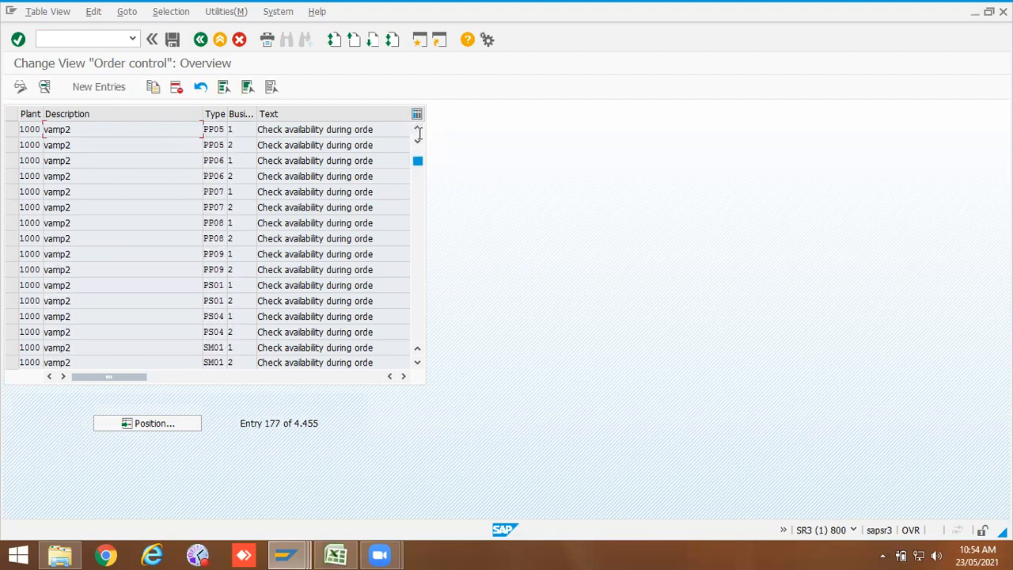
Step: Position the table on plant 1000, order type PM01, and review the available business function options
{"action": "left_click", "coordinate": [147, 422]}
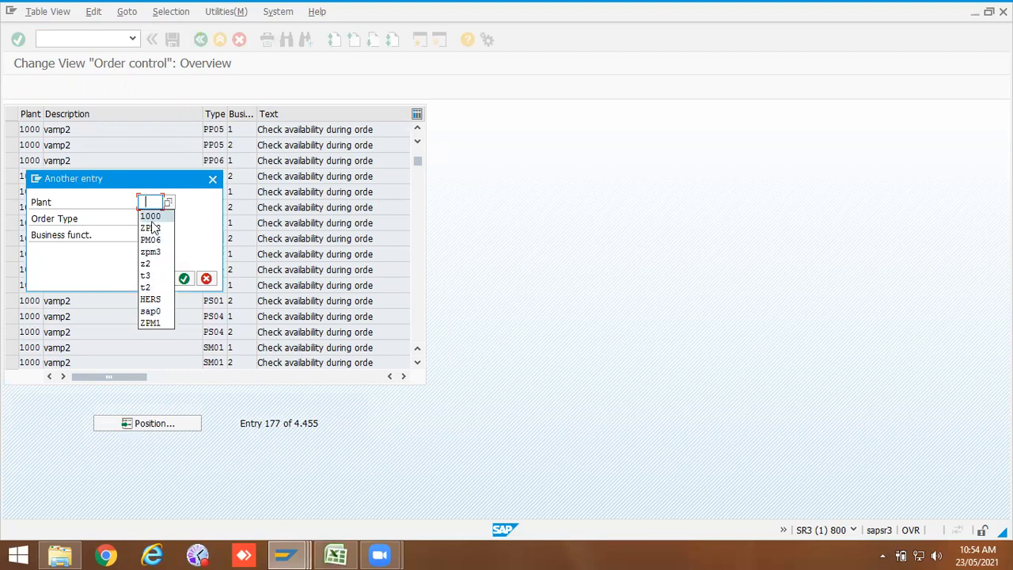
{"action": "left_click", "coordinate": [151, 216]}
{"action": "left_click", "coordinate": [150, 218]}
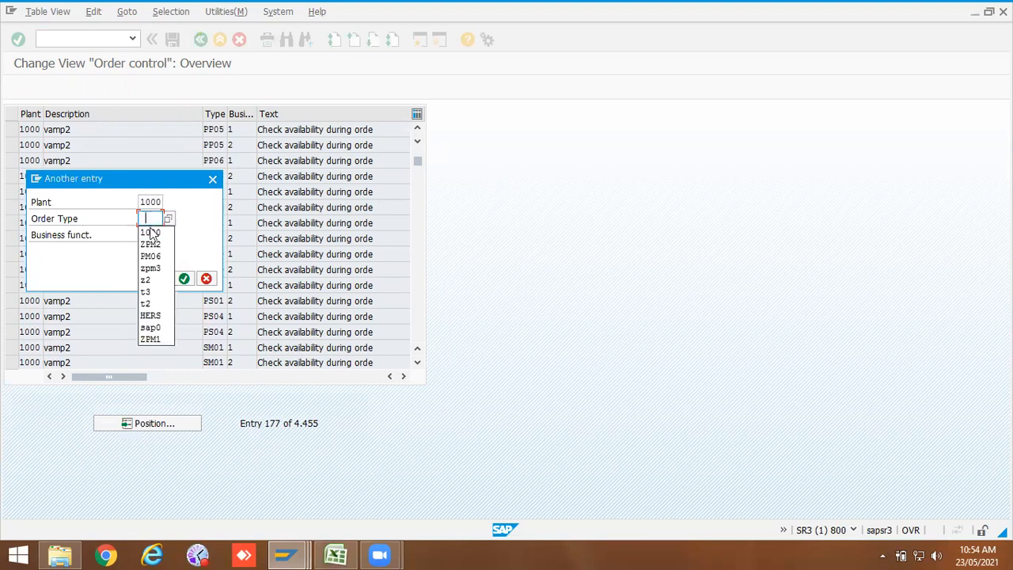
{"action": "left_click", "coordinate": [155, 221]}
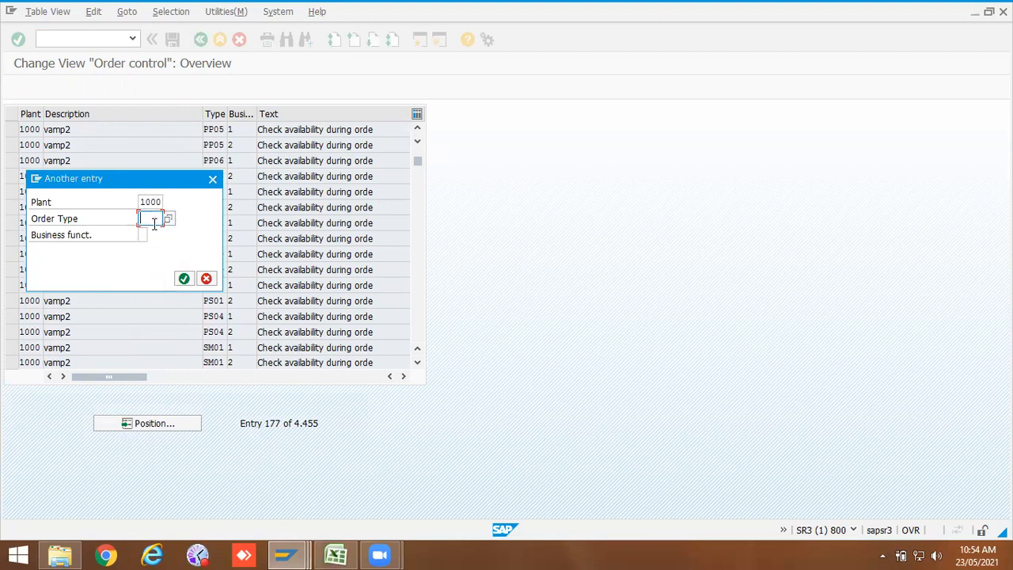
{"action": "type", "text": "PM01"}
{"action": "key", "text": "Return"}
{"action": "left_click", "coordinate": [12, 129]}
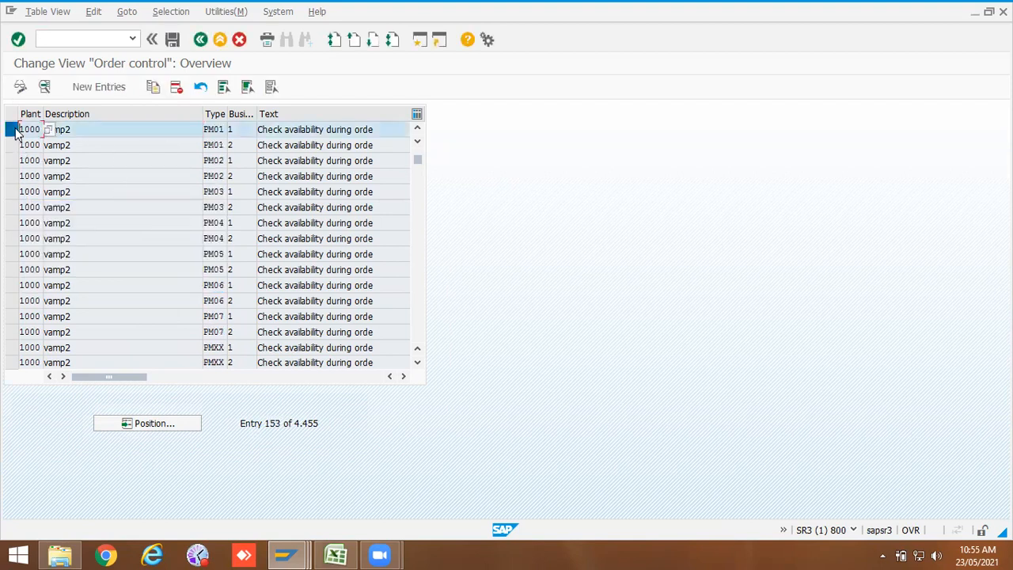
{"action": "left_click", "coordinate": [251, 130]}
{"action": "left_click", "coordinate": [261, 130]}
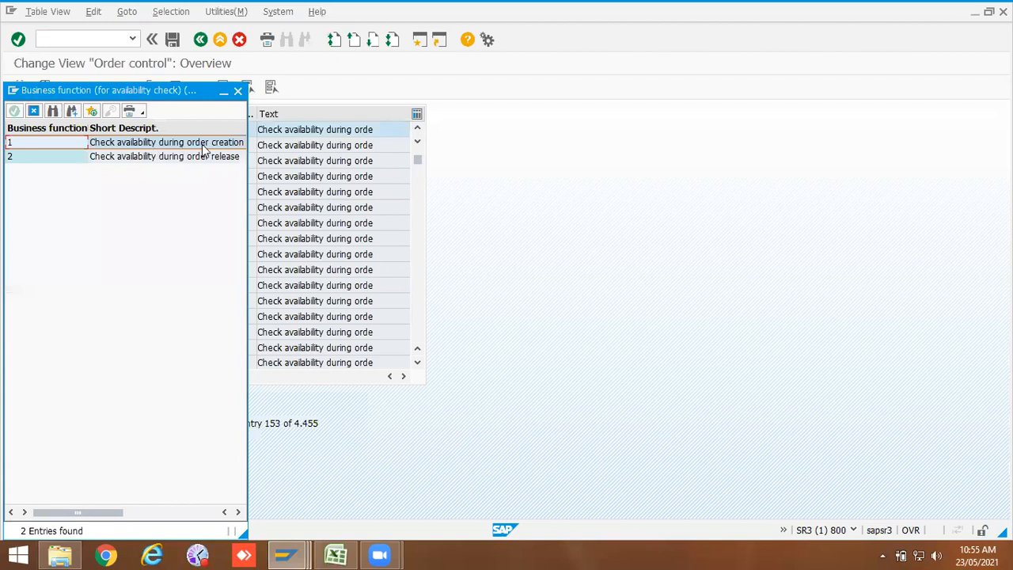
{"action": "left_click", "coordinate": [199, 164]}
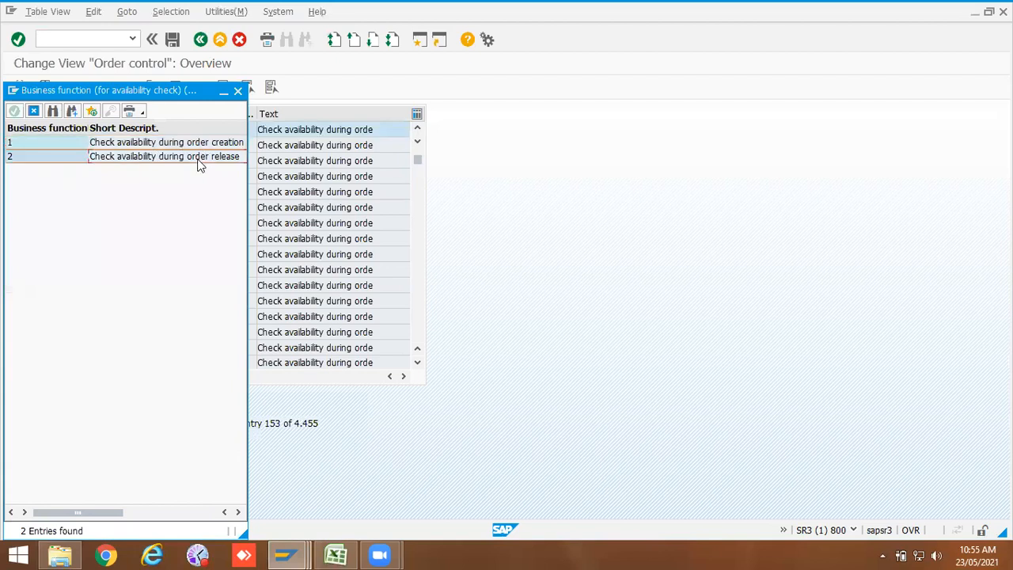
{"action": "left_click", "coordinate": [238, 90]}
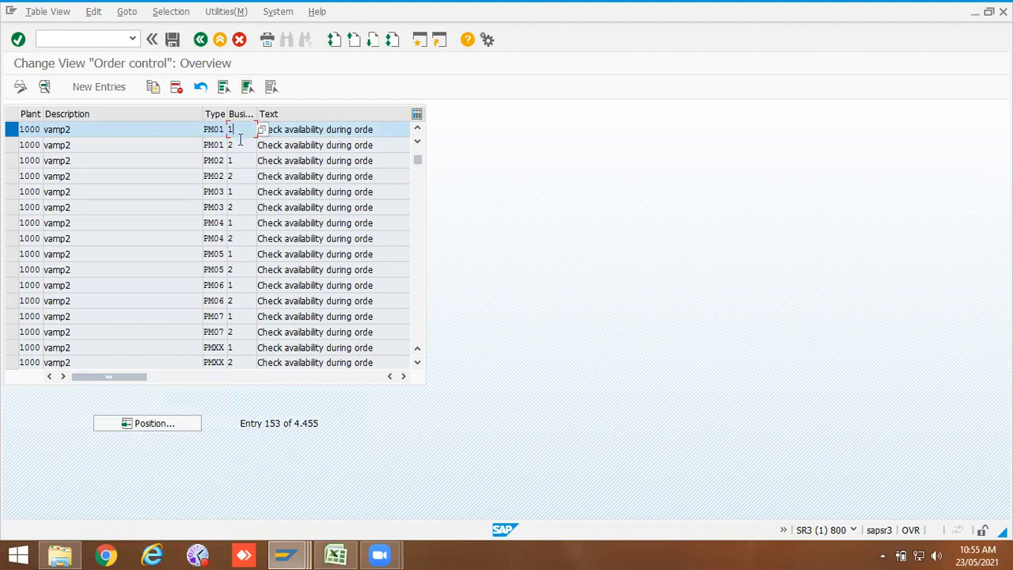
{"action": "left_click", "coordinate": [9, 133]}
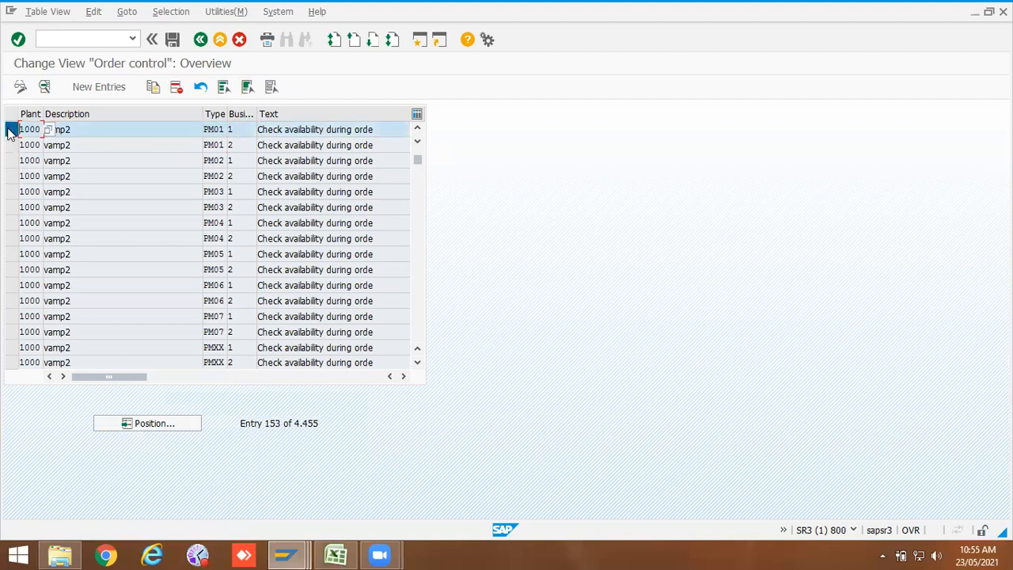
Step: Copy the PM01 order-creation availability check entry to order type ZPM2
{"action": "left_click", "coordinate": [200, 87]}
{"action": "left_click_drag", "start_coordinate": [141, 127], "coordinate": [97, 129]}
{"action": "key", "text": "BackSpace"}
{"action": "left_click", "coordinate": [127, 145]}
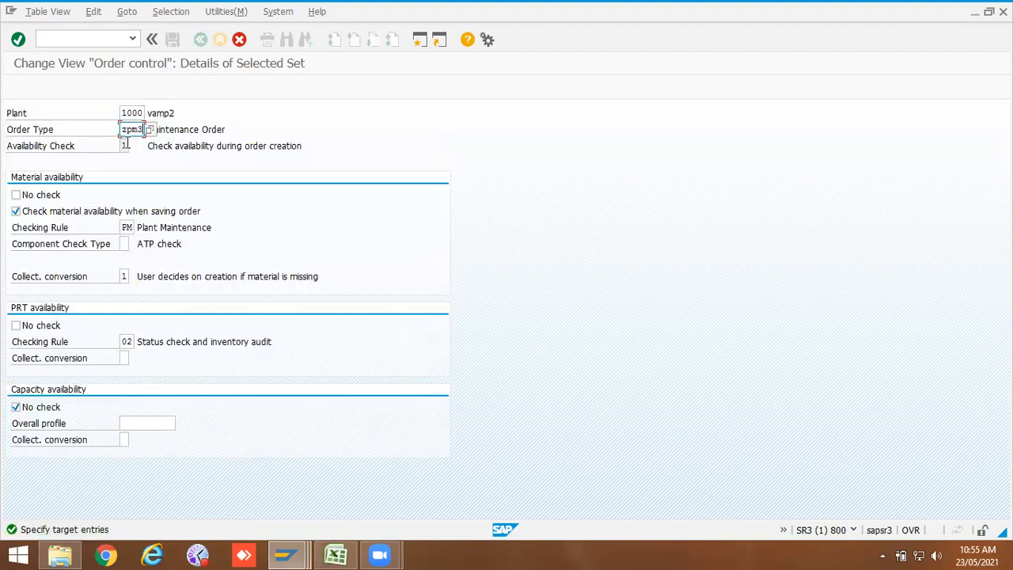
{"action": "key", "text": "BackSpace"}
{"action": "type", "text": "2"}
{"action": "key", "text": "Return"}
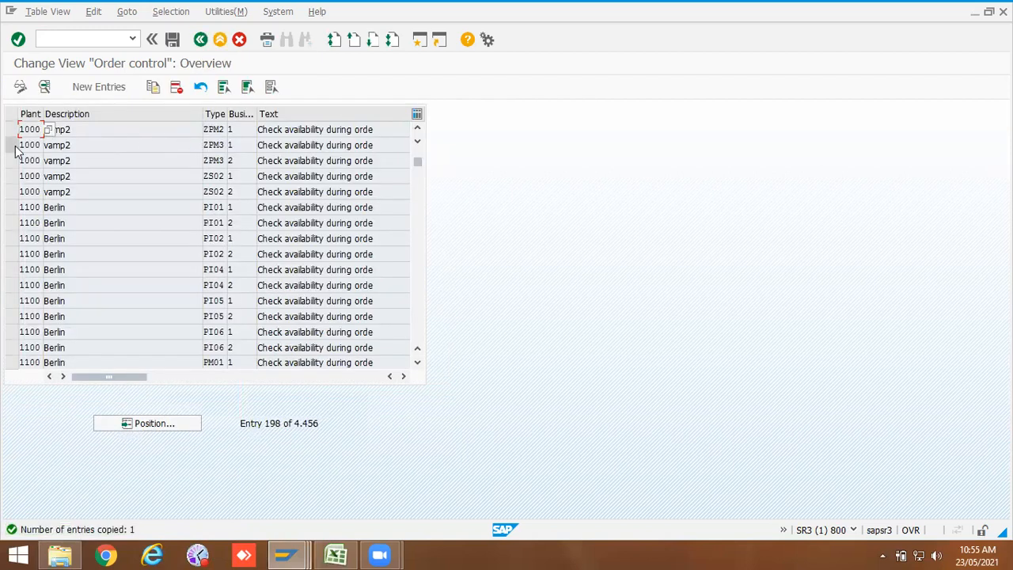
Step: Copy the PM01 order-release availability check entry to order type ZPM2 and open its details
{"action": "left_click", "coordinate": [172, 422]}
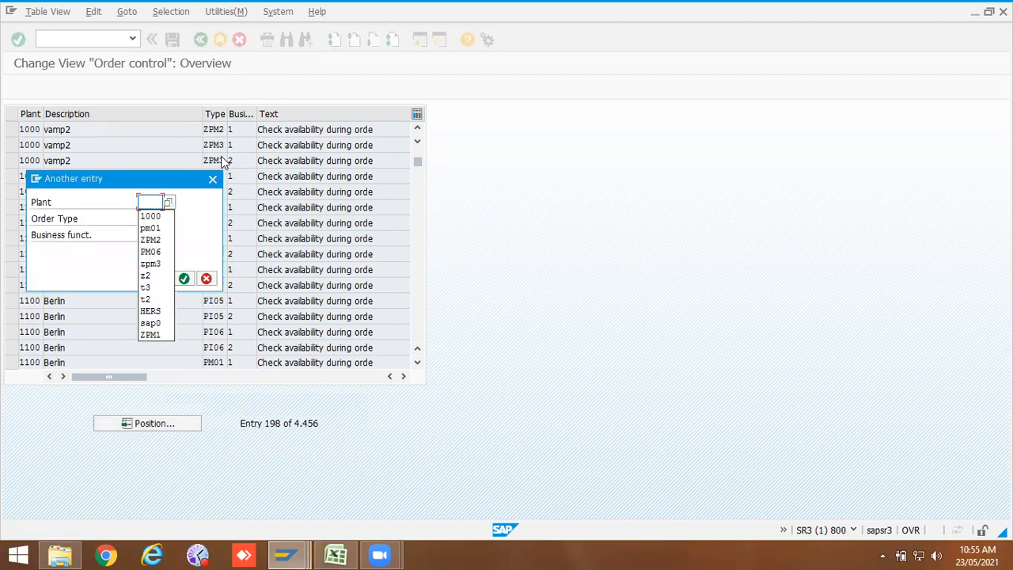
{"action": "left_click", "coordinate": [150, 216]}
{"action": "left_click", "coordinate": [150, 219]}
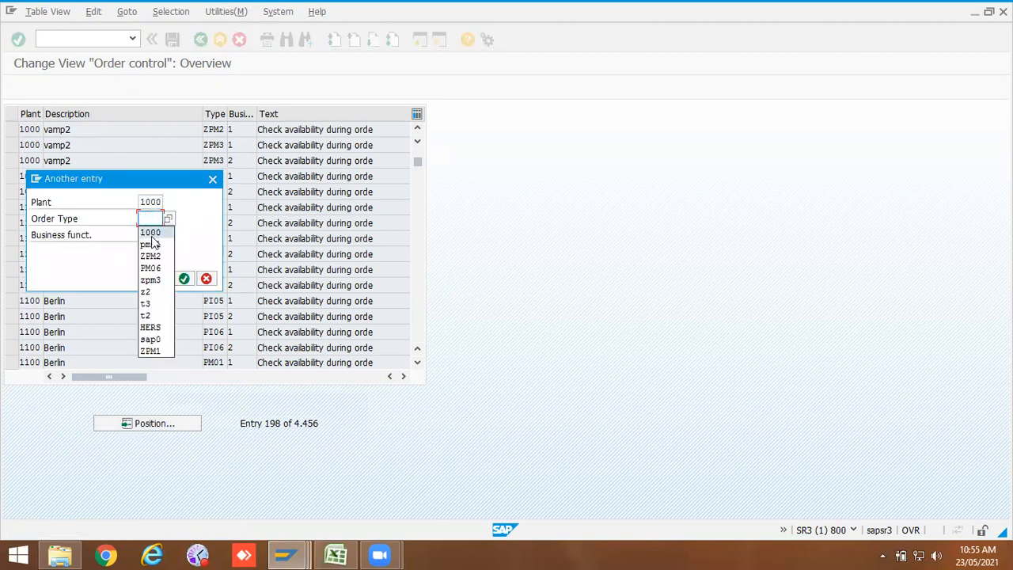
{"action": "left_click", "coordinate": [151, 244]}
{"action": "key", "text": "Return"}
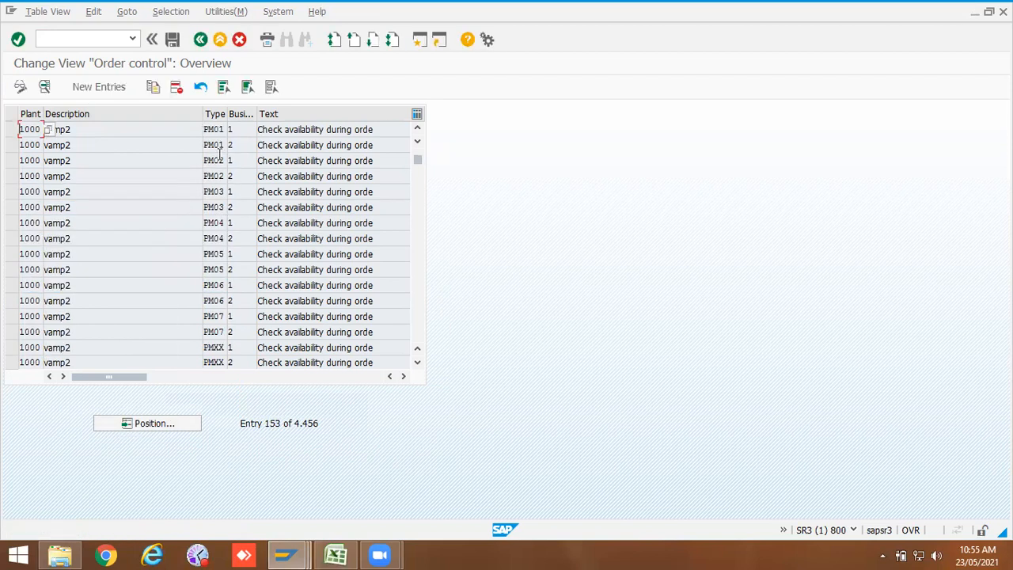
{"action": "left_click", "coordinate": [10, 145]}
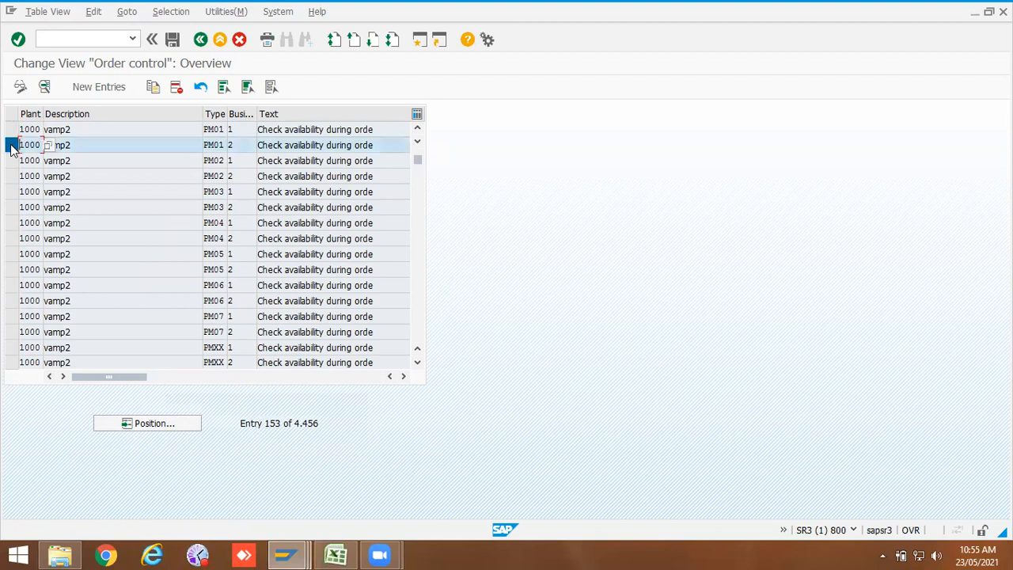
{"action": "left_click", "coordinate": [153, 87]}
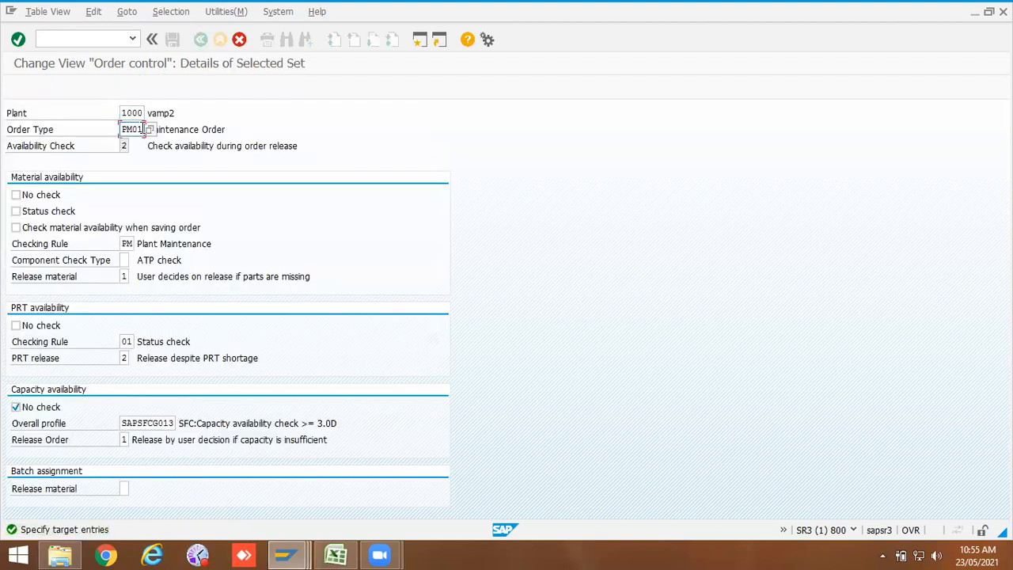
{"action": "key", "text": "BackSpace"}
{"action": "key", "text": "BackSpace"}
{"action": "left_click", "coordinate": [137, 144]}
{"action": "key", "text": "Return"}
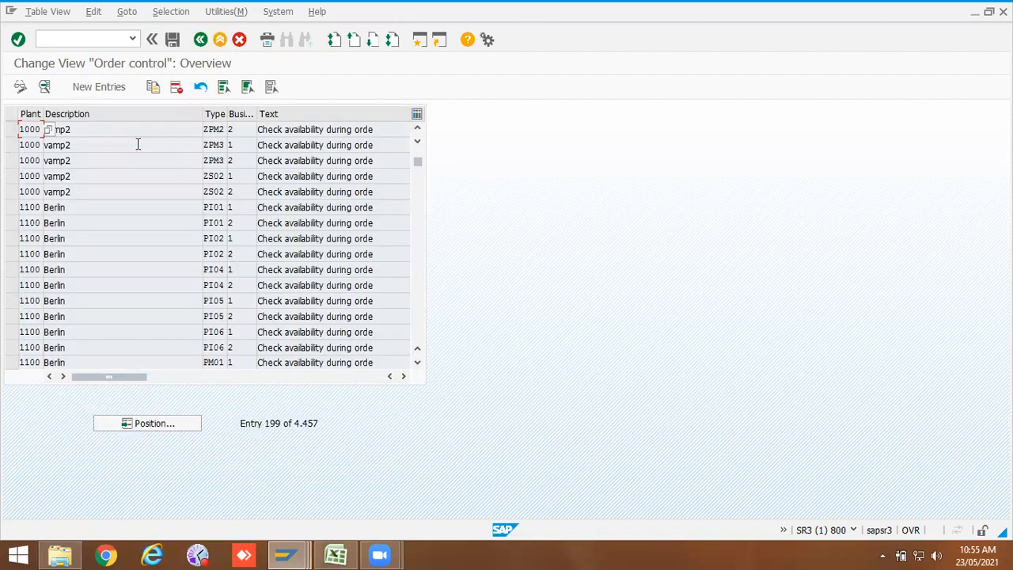
{"action": "double_click", "coordinate": [35, 132]}
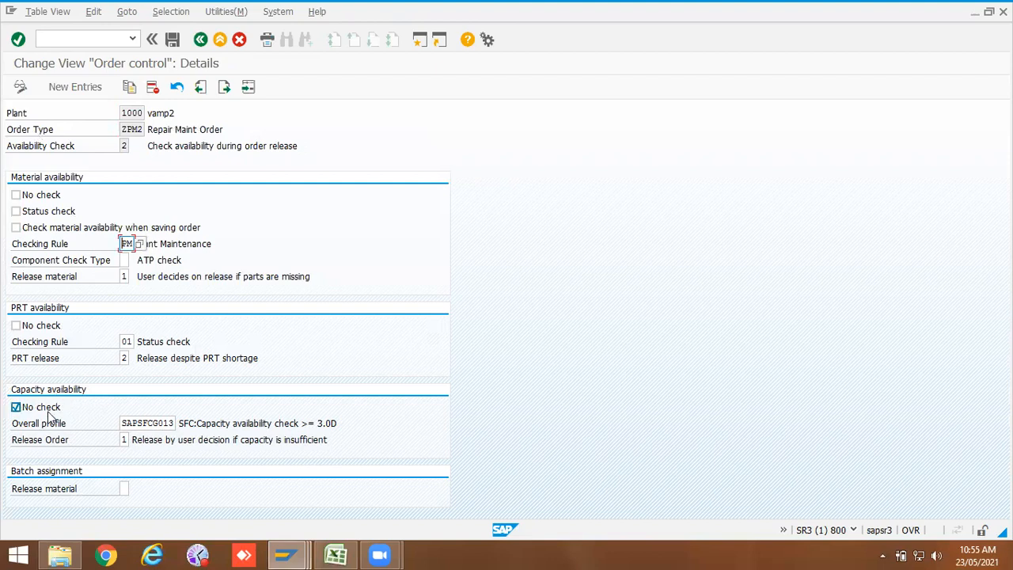
Step: Review the ZPM2 order-release availability check settings, including the capacity release order options, and save the entry to the customizing request
{"action": "left_click", "coordinate": [188, 245]}
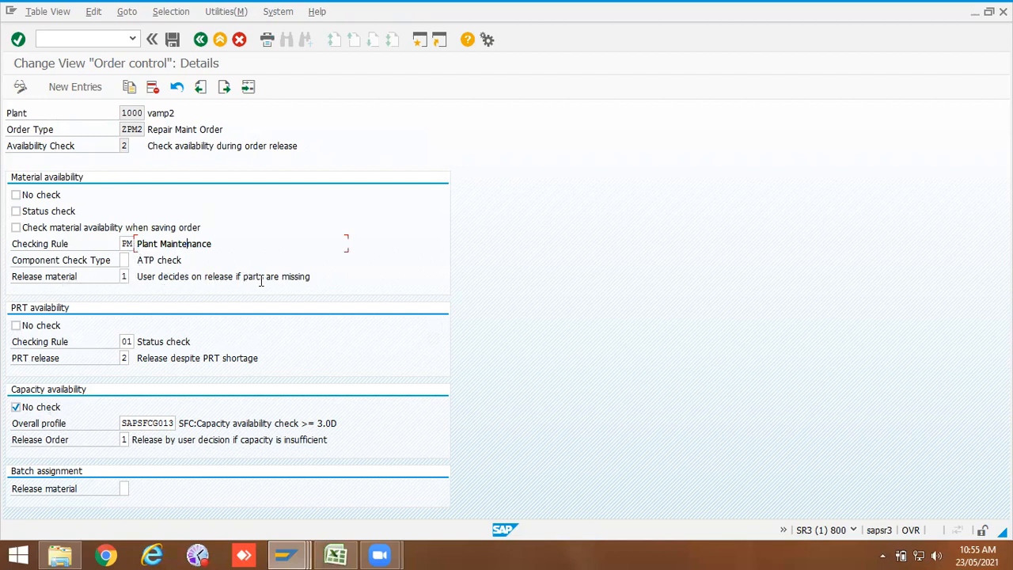
{"action": "left_click_drag", "start_coordinate": [311, 277], "coordinate": [138, 277]}
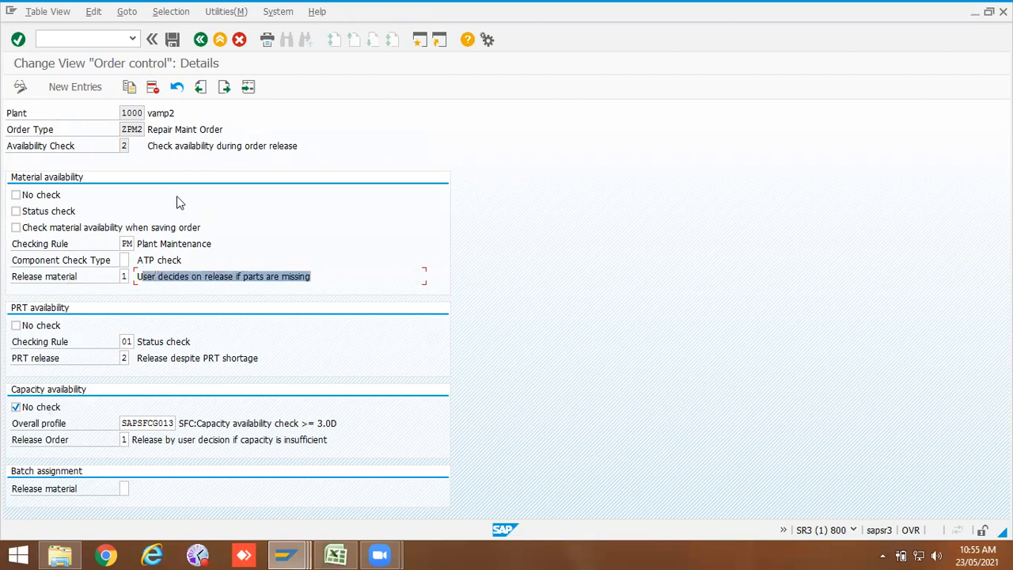
{"action": "left_click_drag", "start_coordinate": [299, 145], "coordinate": [147, 148]}
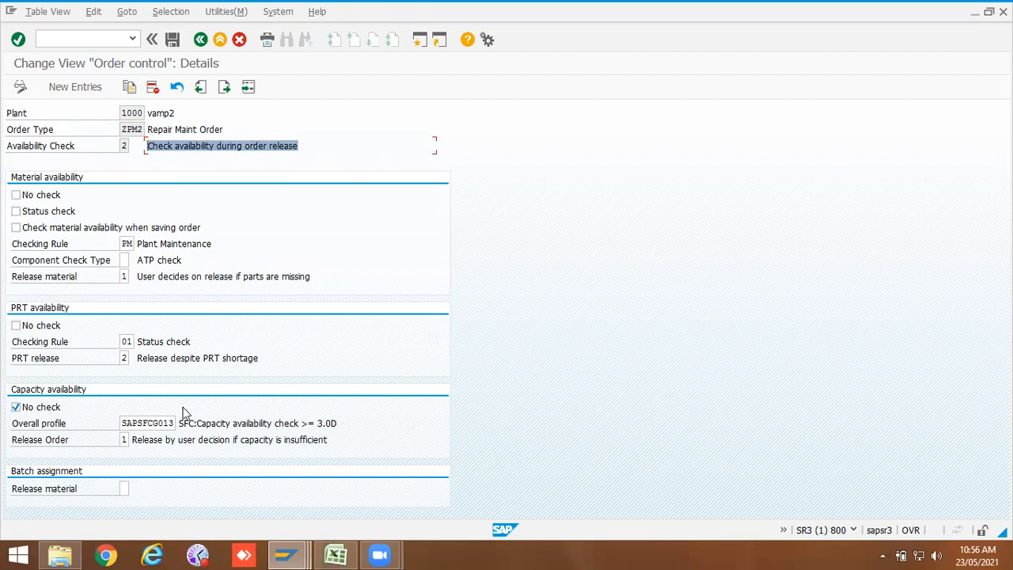
{"action": "left_click", "coordinate": [147, 425]}
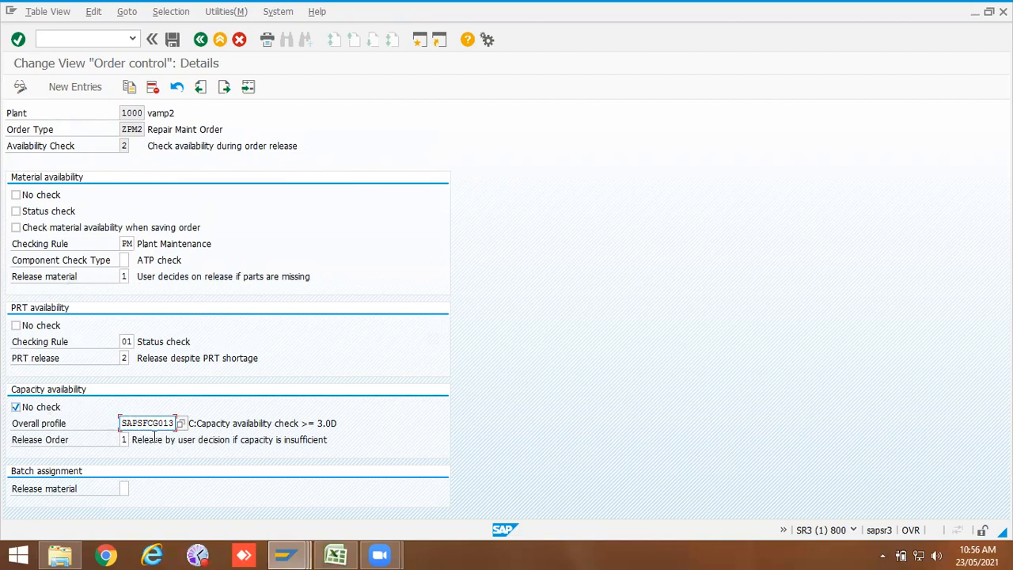
{"action": "left_click", "coordinate": [124, 440]}
{"action": "left_click", "coordinate": [214, 440]}
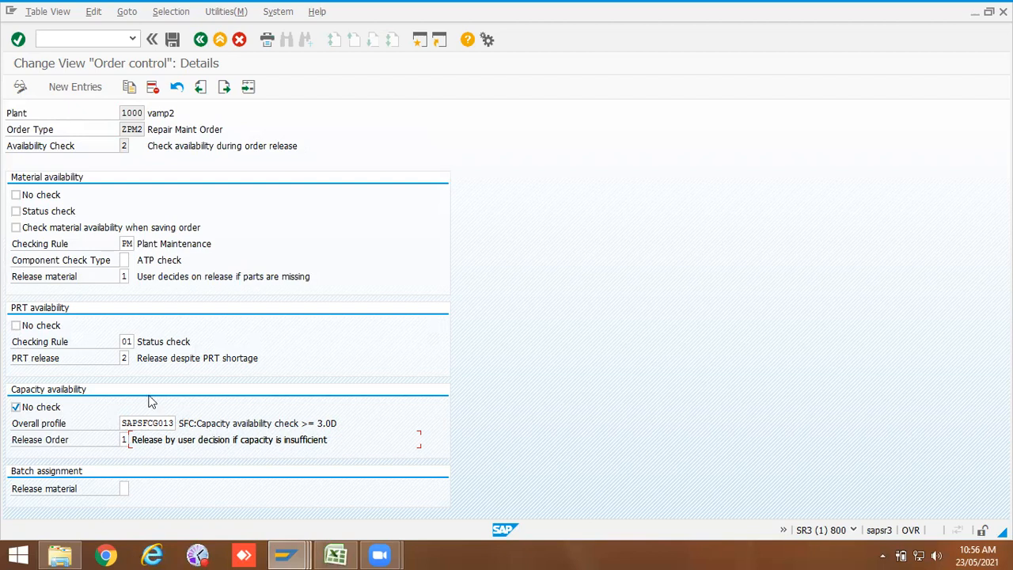
{"action": "left_click", "coordinate": [210, 422]}
{"action": "left_click", "coordinate": [153, 423]}
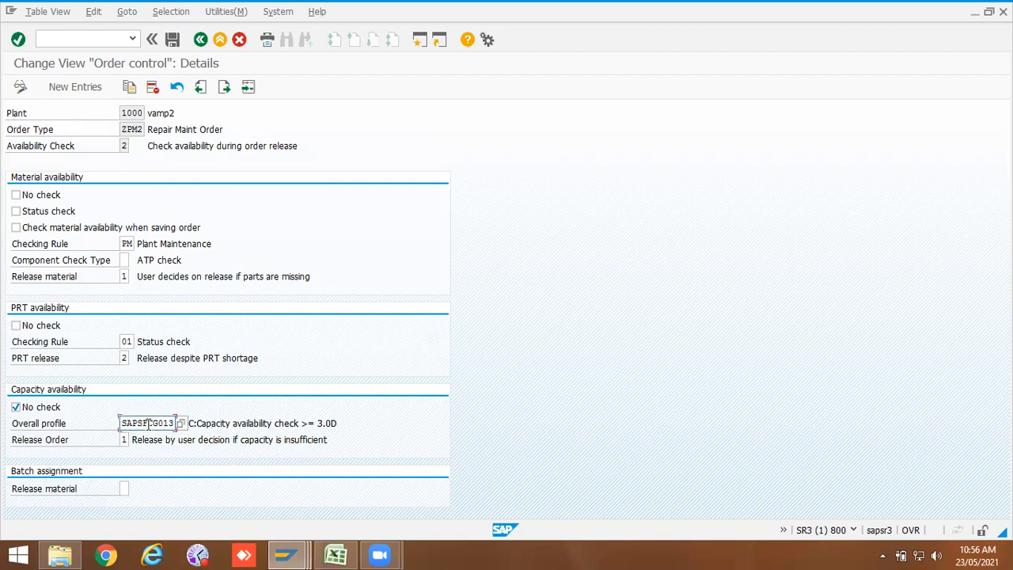
{"action": "left_click", "coordinate": [124, 440]}
{"action": "left_click", "coordinate": [132, 442]}
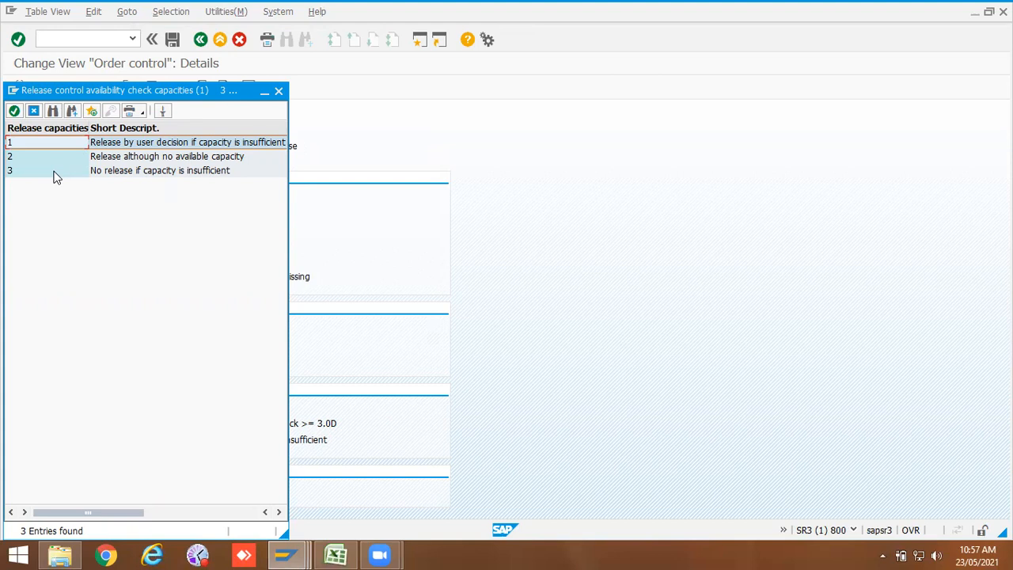
{"action": "left_click", "coordinate": [281, 91]}
{"action": "left_click", "coordinate": [168, 441]}
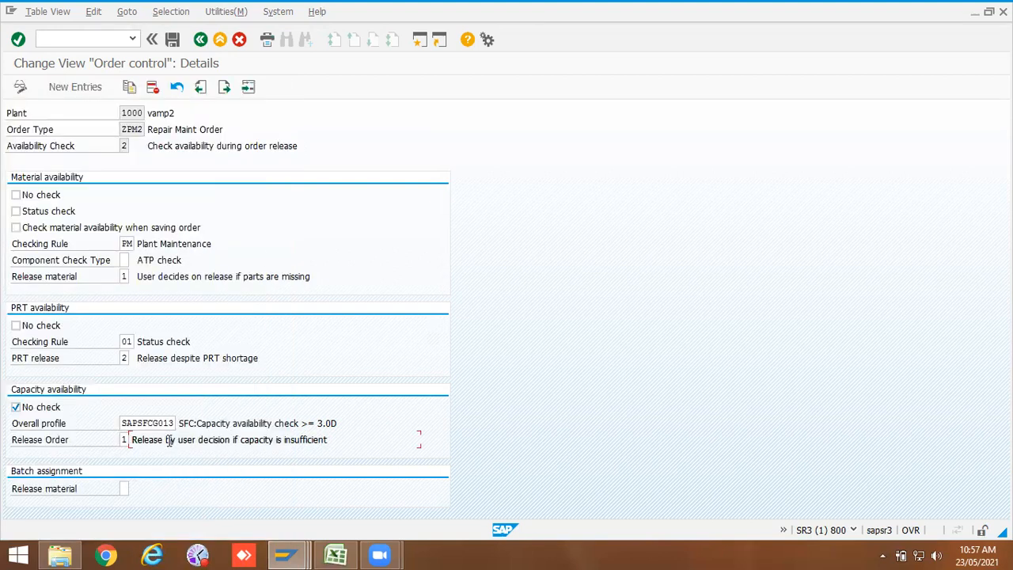
{"action": "left_click", "coordinate": [173, 40]}
{"action": "left_click", "coordinate": [177, 245]}
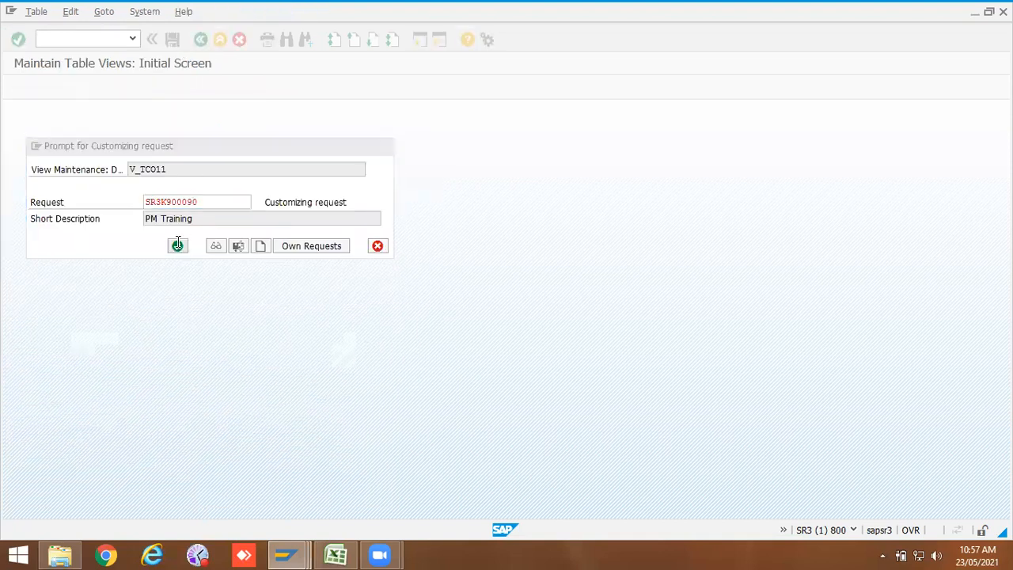
Step: Return to the IMG and open the priority types list under Define Priorities in General Data
{"action": "left_click", "coordinate": [201, 41]}
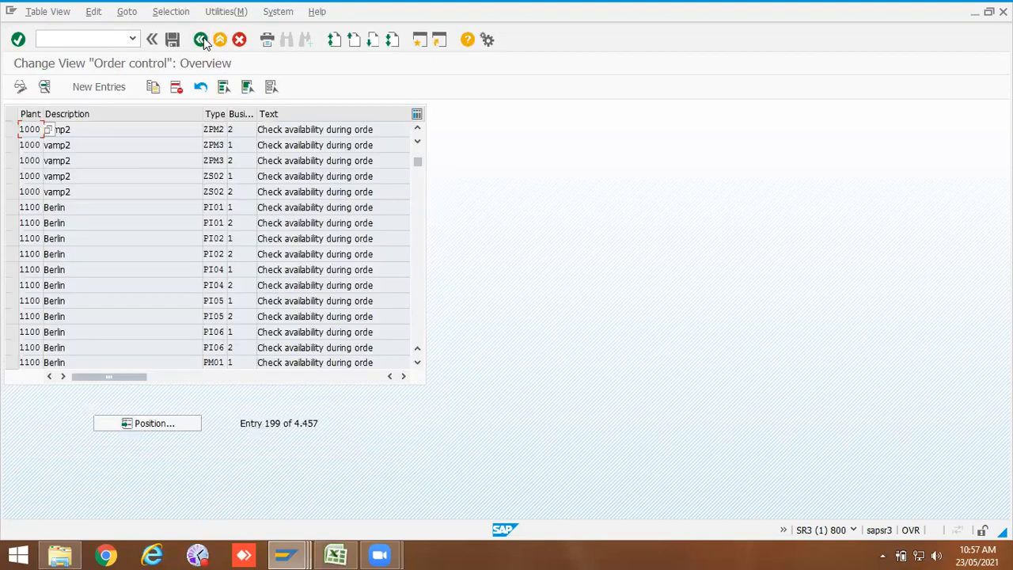
{"action": "left_click", "coordinate": [159, 131]}
{"action": "left_click", "coordinate": [201, 40]}
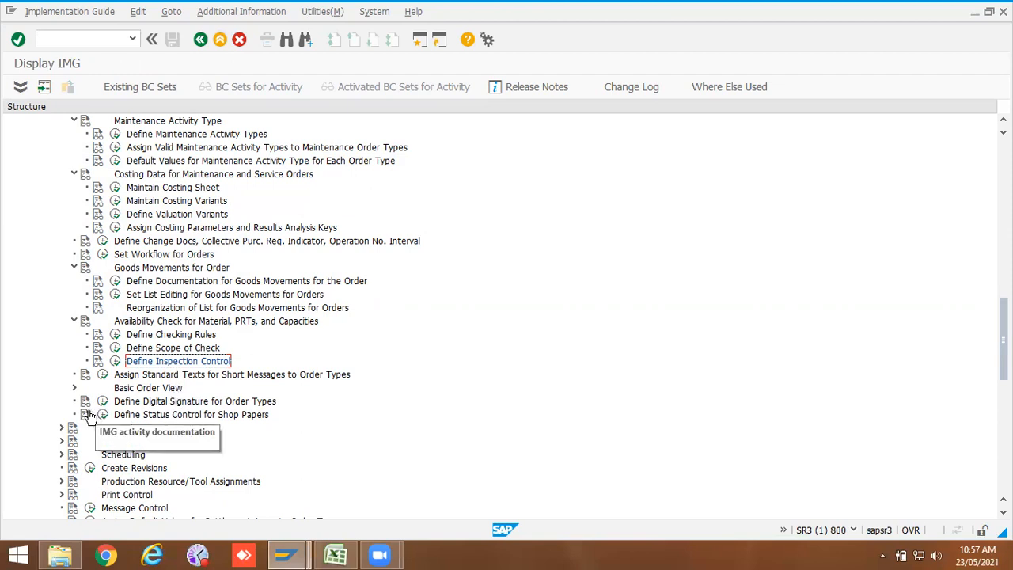
{"action": "left_click", "coordinate": [62, 428]}
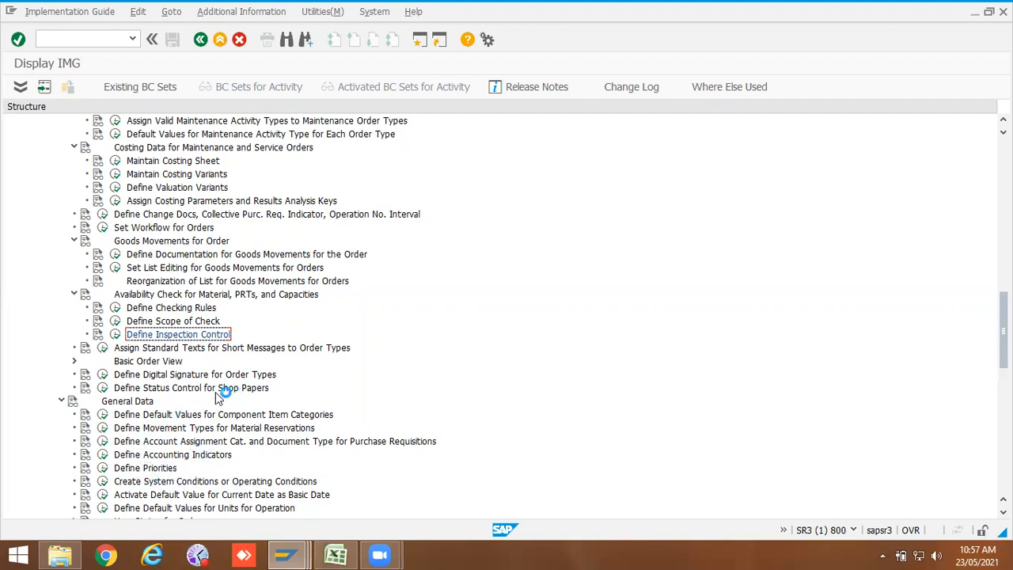
{"action": "left_click", "coordinate": [102, 468]}
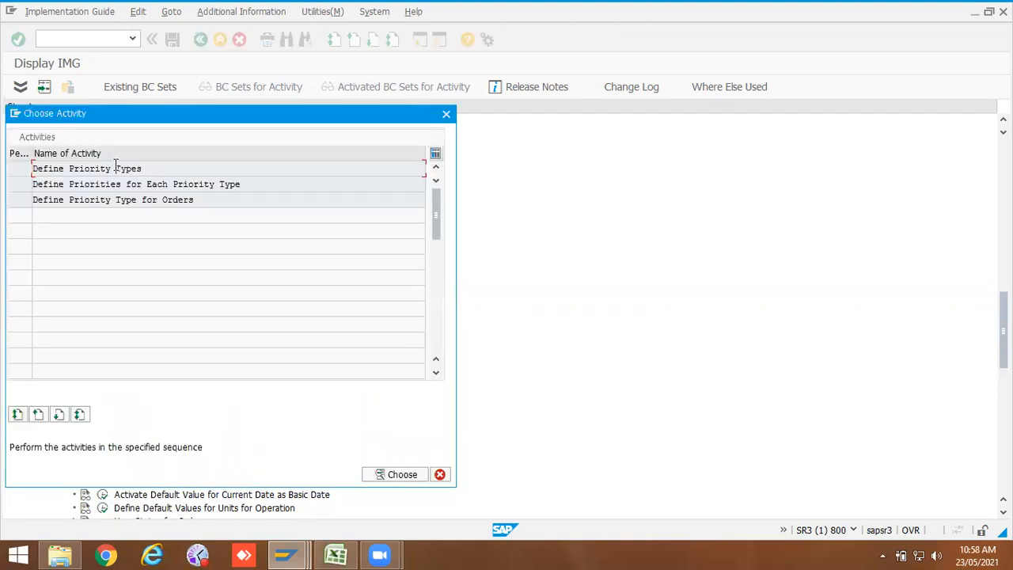
{"action": "double_click", "coordinate": [116, 168]}
{"action": "double_click", "coordinate": [24, 176]}
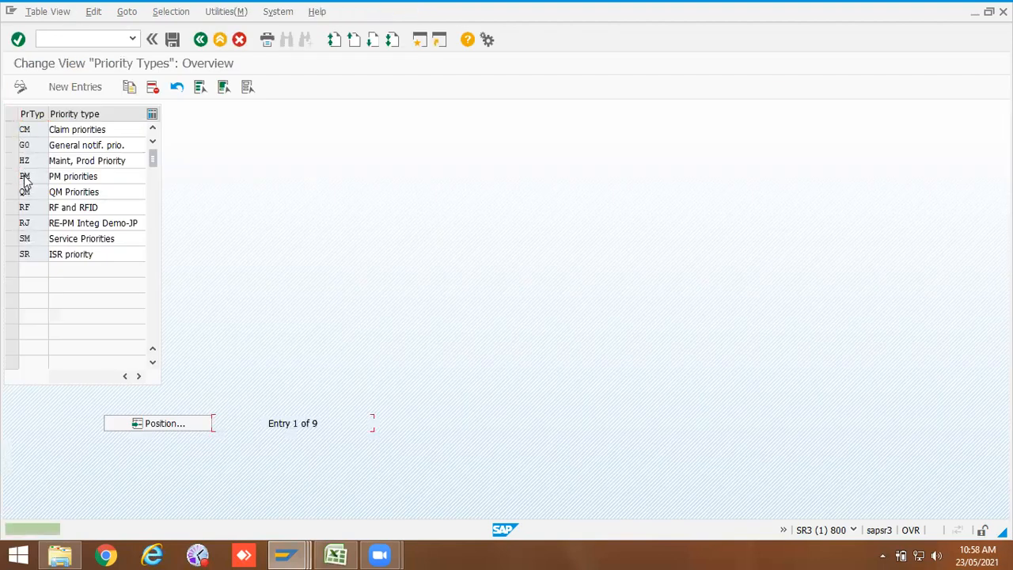
Step: Open Priorities for Each Priority Type and review the relative end values of the PM priorities
{"action": "left_click", "coordinate": [201, 39]}
{"action": "double_click", "coordinate": [83, 185]}
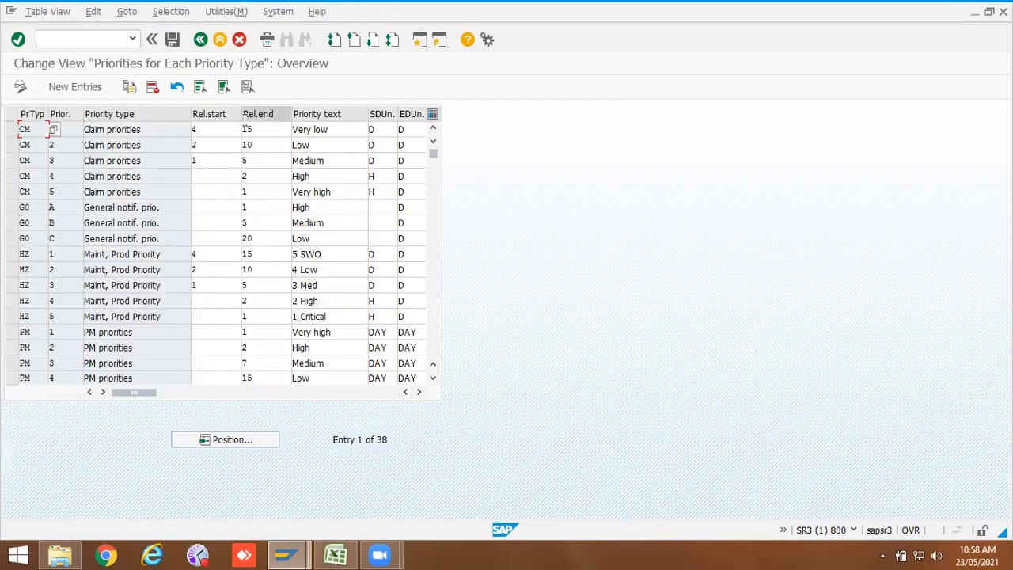
{"action": "scroll", "coordinate": [216, 307], "scroll_direction": "down", "scroll_amount": 1}
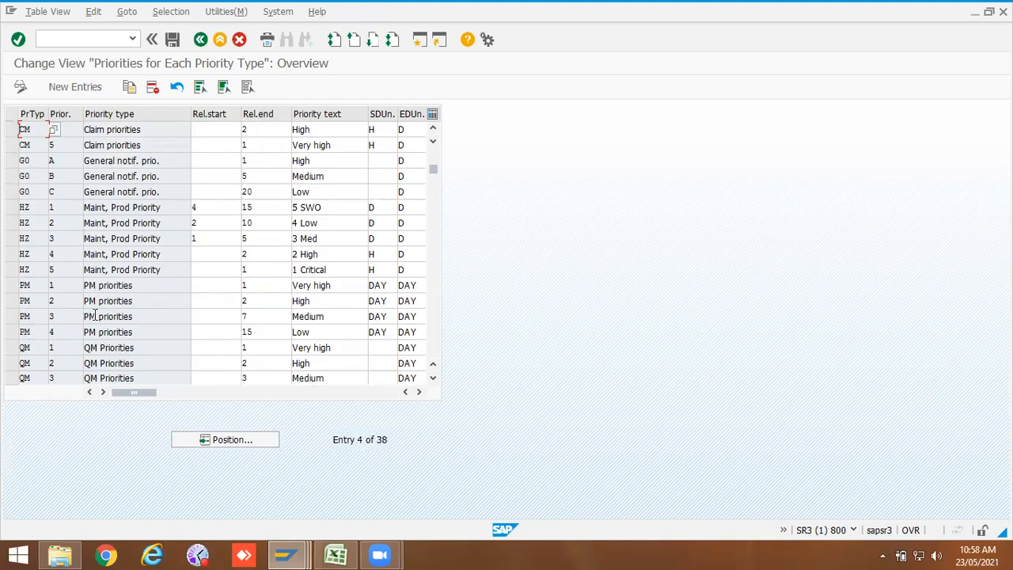
{"action": "left_click", "coordinate": [49, 286]}
{"action": "left_click", "coordinate": [254, 285]}
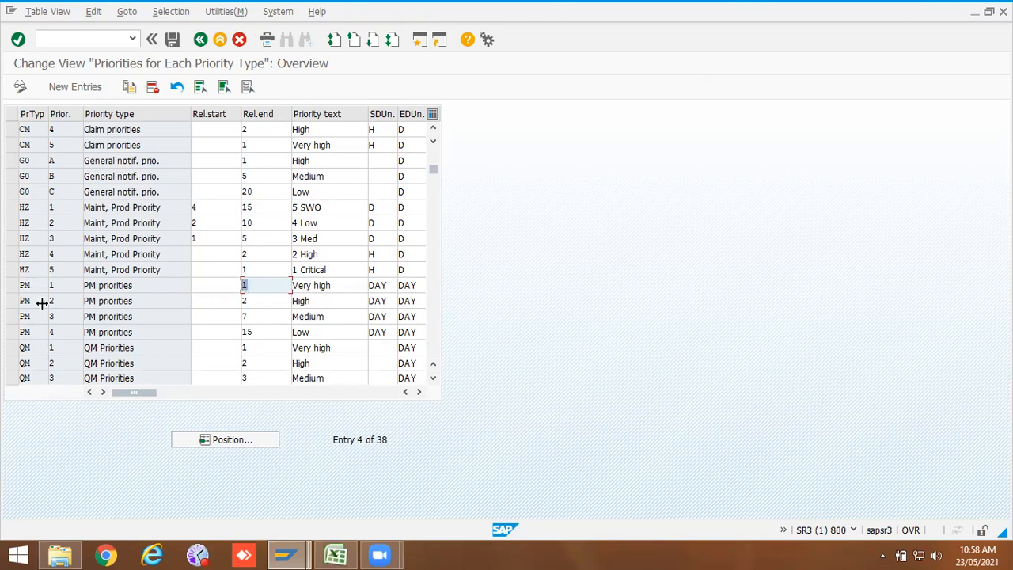
{"action": "left_click", "coordinate": [243, 300]}
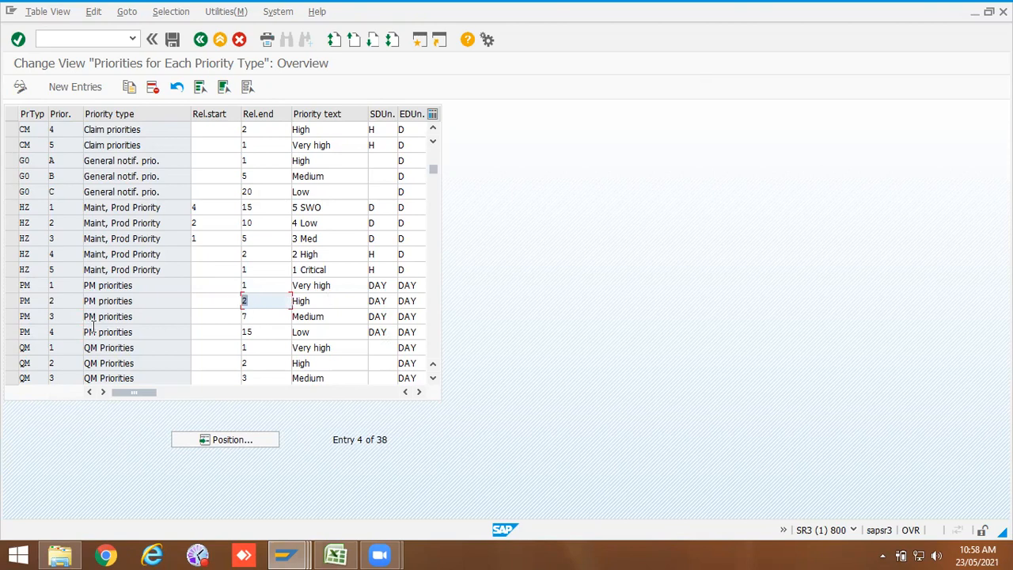
{"action": "left_click", "coordinate": [269, 317]}
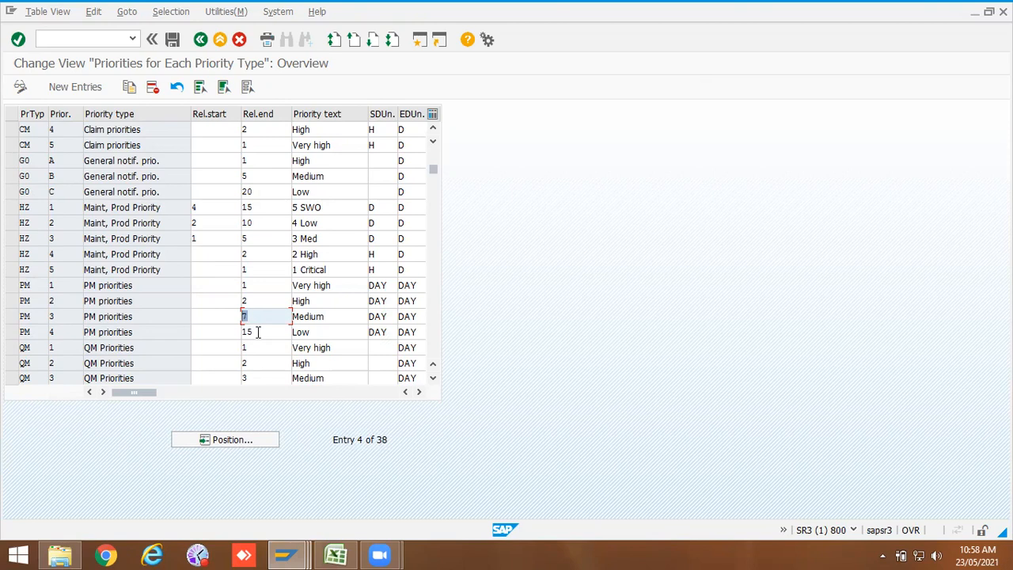
{"action": "left_click", "coordinate": [257, 332]}
{"action": "left_click", "coordinate": [258, 331]}
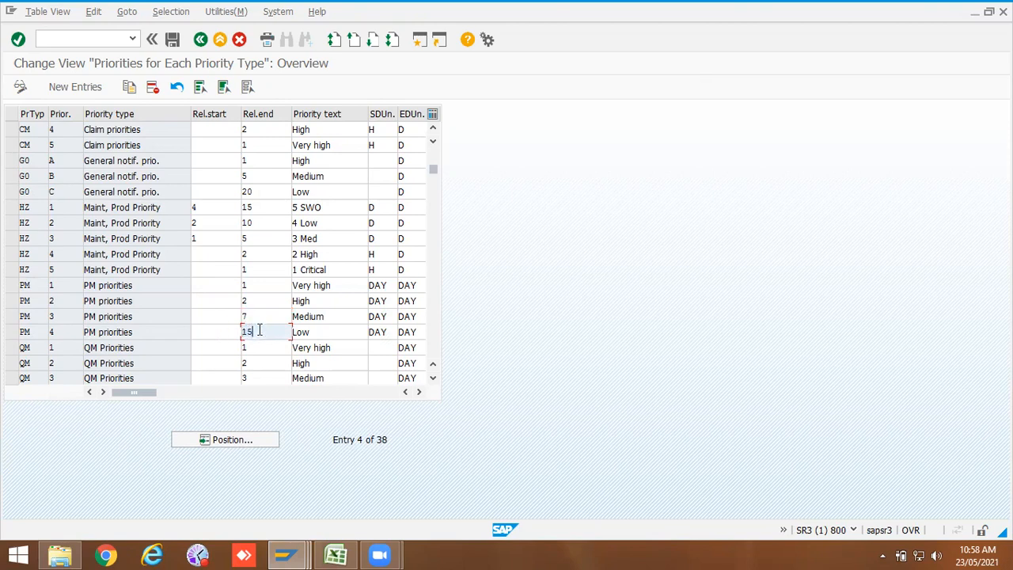
Step: Set the PM Medium priority's relative end to 6 and Low to 14, then save to the customizing request
{"action": "left_click", "coordinate": [255, 317]}
{"action": "key", "text": "BackSpace"}
{"action": "type", "text": "6"}
{"action": "left_click", "coordinate": [251, 332]}
{"action": "key", "text": "BackSpace"}
{"action": "type", "text": "4"}
{"action": "left_click", "coordinate": [286, 347]}
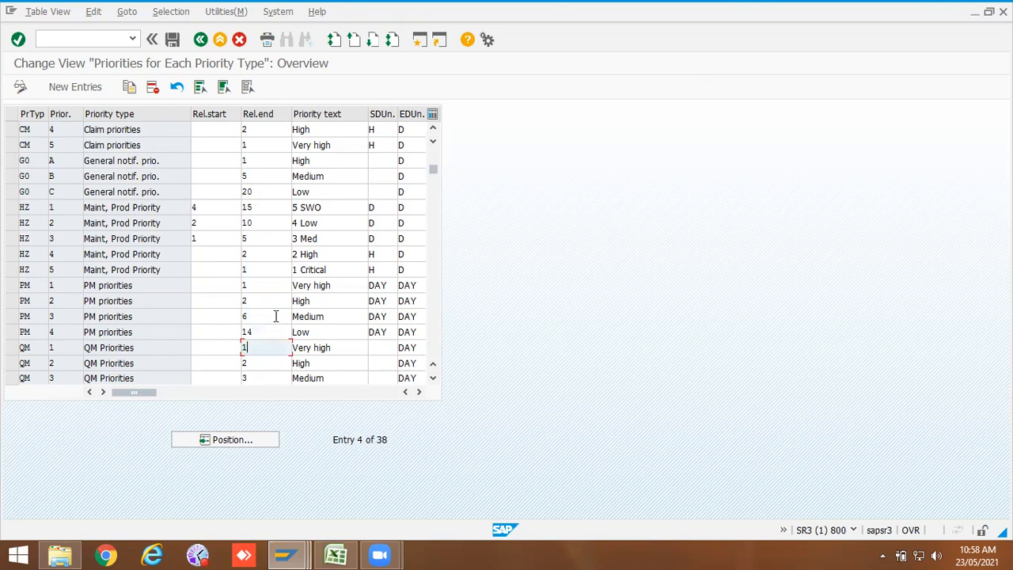
{"action": "left_click", "coordinate": [172, 39]}
{"action": "left_click", "coordinate": [180, 248]}
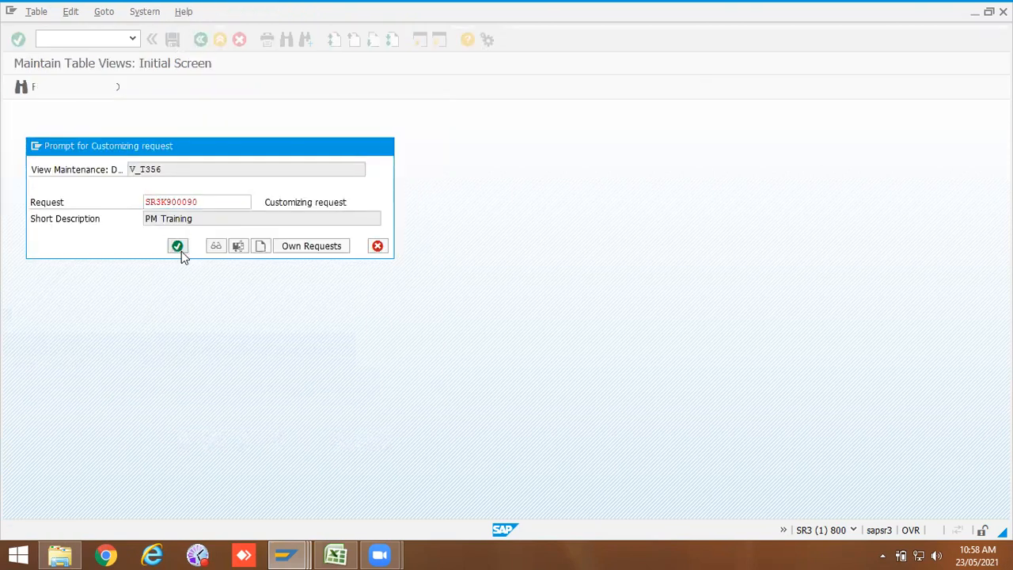
Step: Switch to the other SAP session and exit the displayed maintenance order 817442
{"action": "mouse_move", "coordinate": [307, 554]}
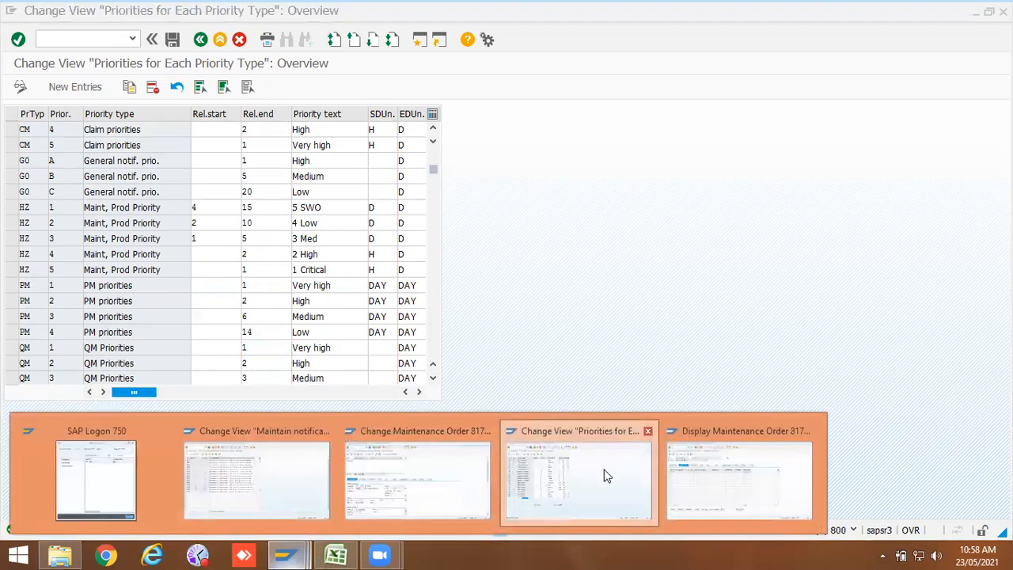
{"action": "left_click", "coordinate": [444, 486]}
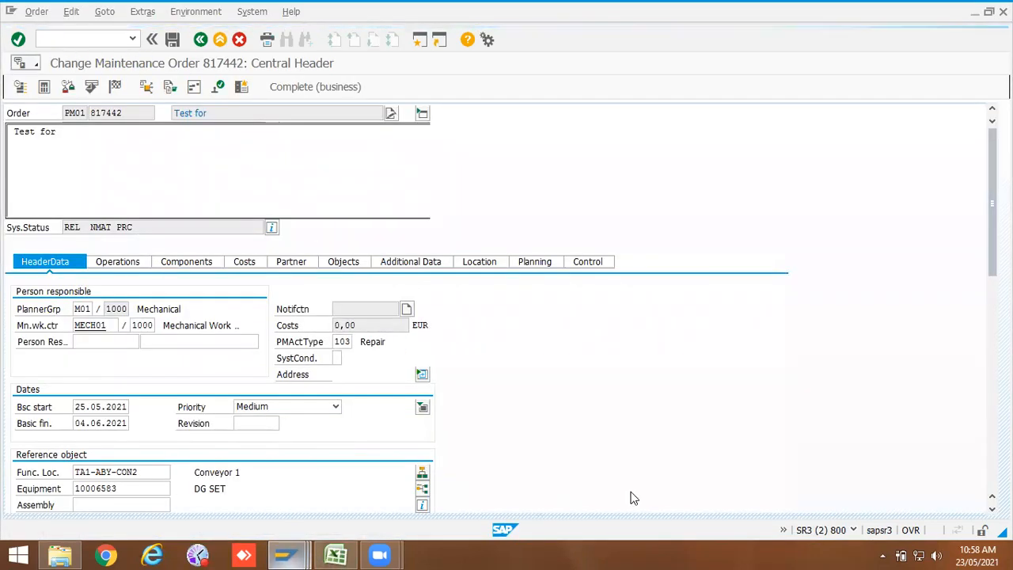
{"action": "mouse_move", "coordinate": [286, 554]}
{"action": "left_click", "coordinate": [698, 476]}
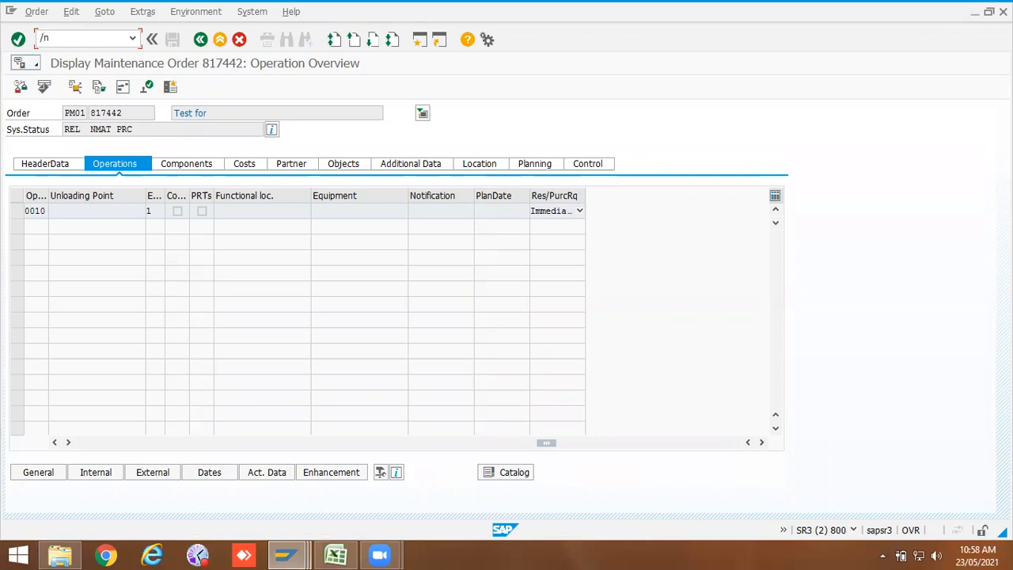
{"action": "key", "text": "Return"}
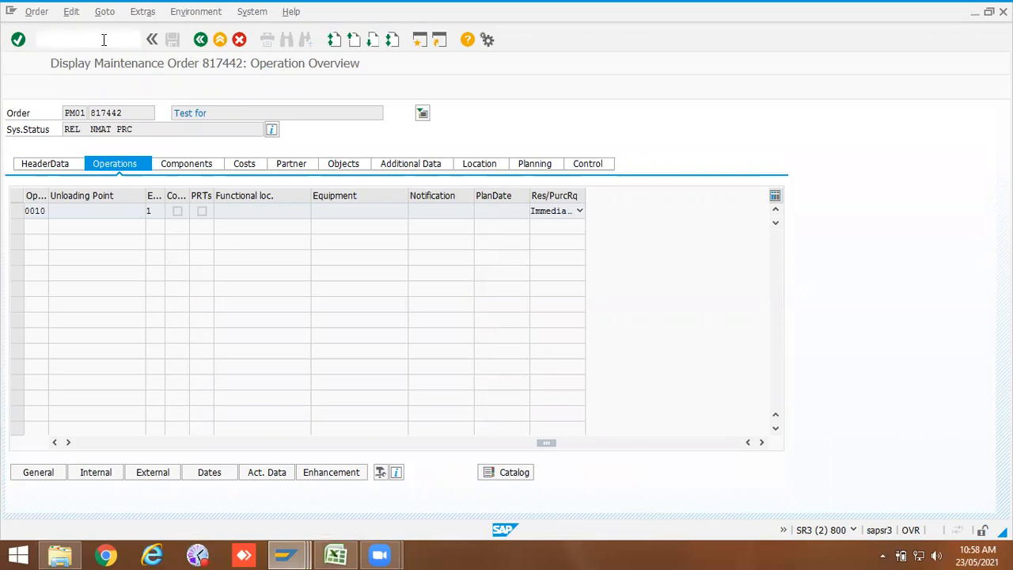
Step: Start a PM01 maintenance order with priority Very high to test the calculated basic dates
{"action": "left_click", "coordinate": [129, 161]}
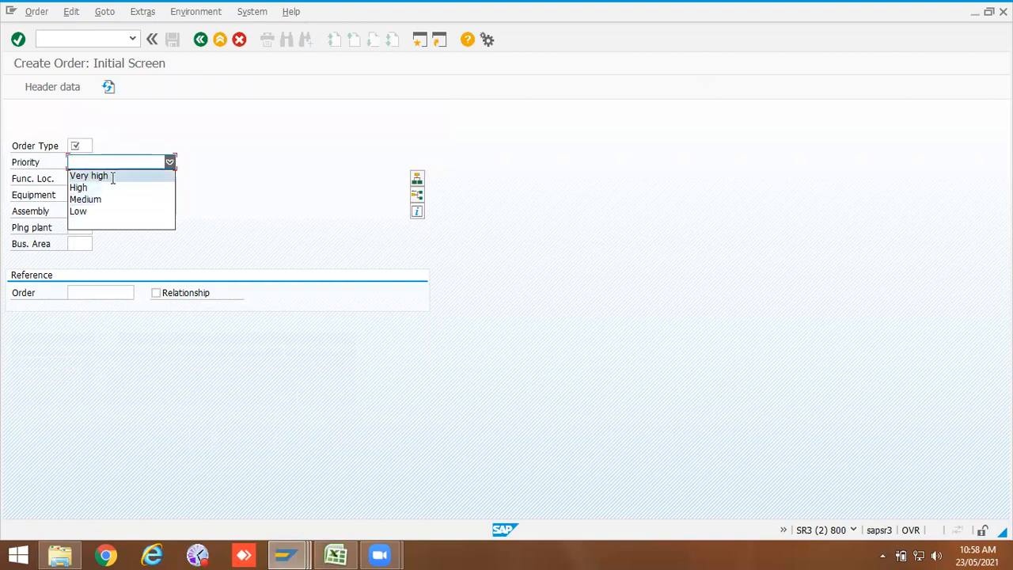
{"action": "left_click", "coordinate": [84, 142]}
{"action": "left_click", "coordinate": [84, 145]}
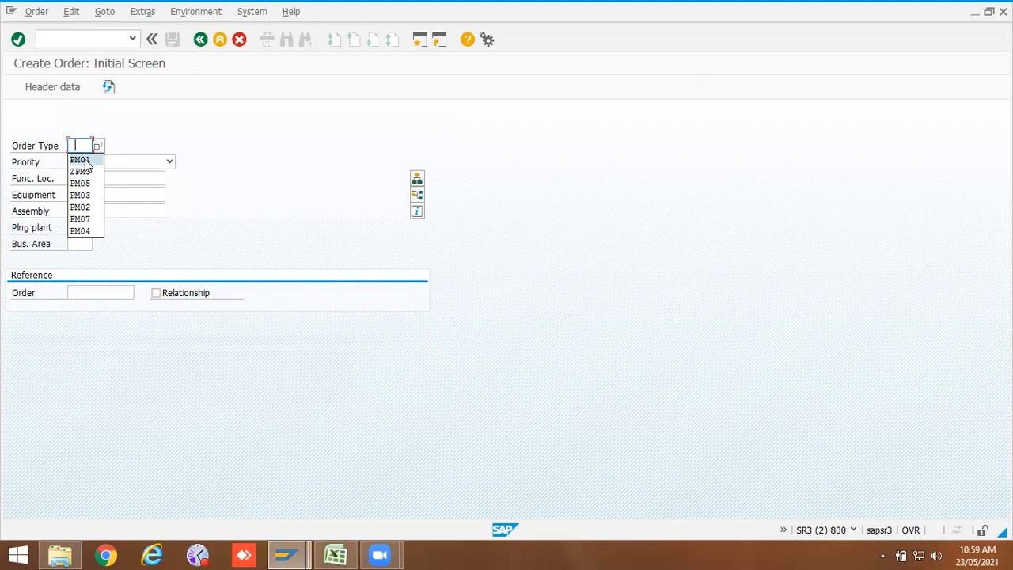
{"action": "left_click", "coordinate": [87, 160]}
{"action": "left_click", "coordinate": [98, 163]}
{"action": "left_click", "coordinate": [95, 174]}
{"action": "left_click", "coordinate": [95, 194]}
{"action": "left_click", "coordinate": [95, 194]}
{"action": "left_click", "coordinate": [96, 208]}
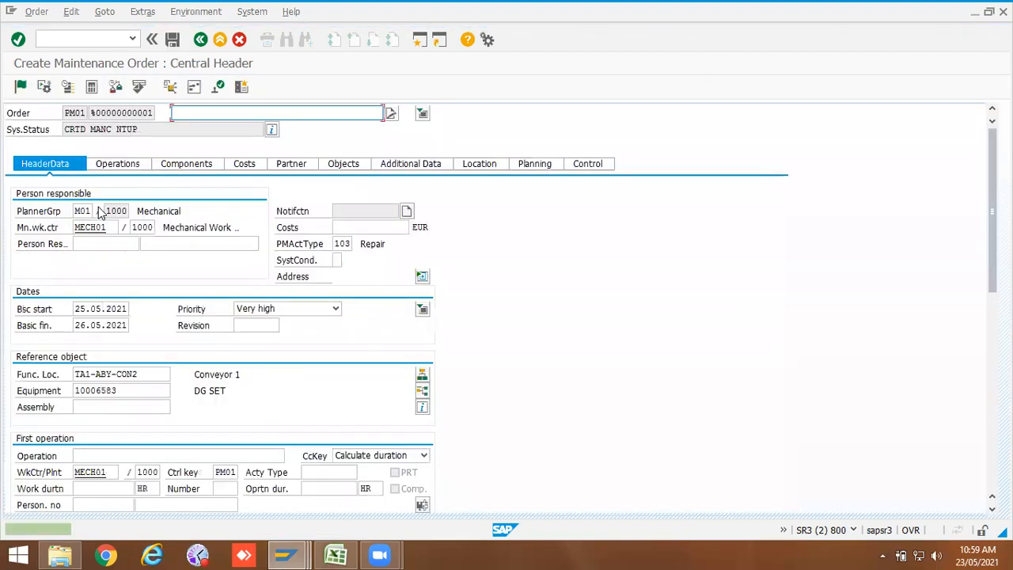
{"action": "left_click", "coordinate": [112, 326]}
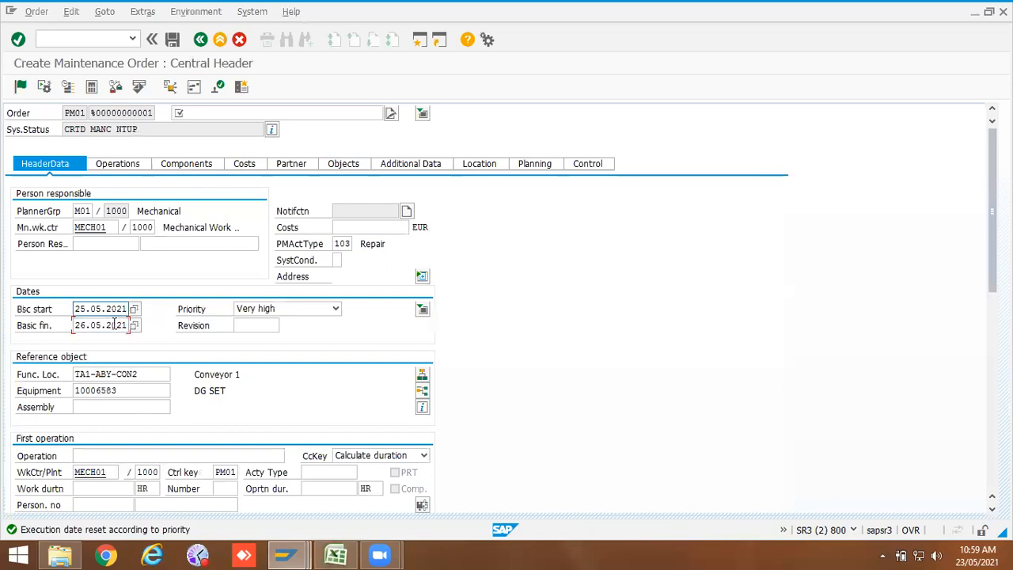
Step: Restart order creation with /niw31 using order type PM01 and priority Low
{"action": "left_click", "coordinate": [112, 41]}
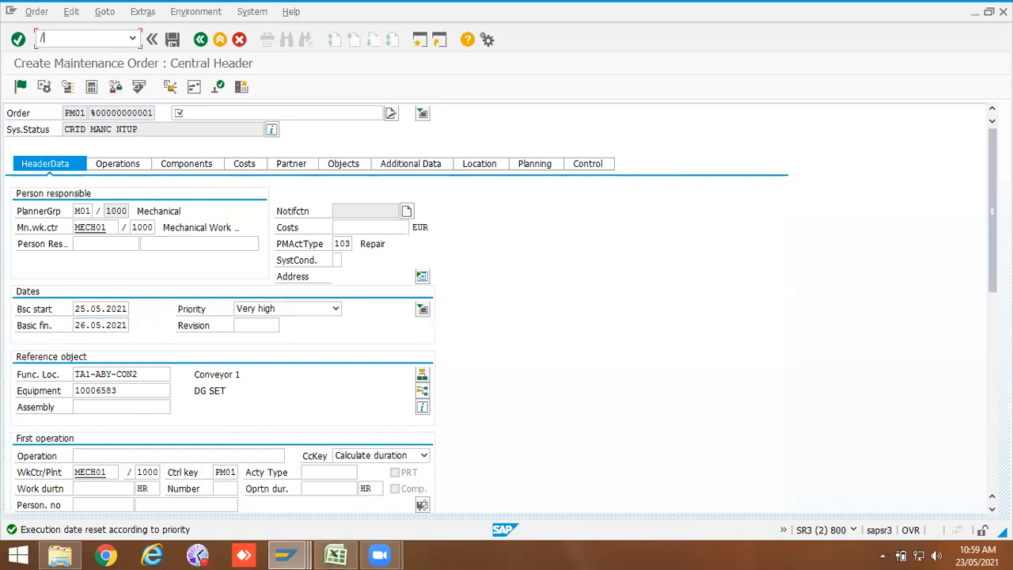
{"action": "type", "text": "/niw31"}
{"action": "key", "text": "Return"}
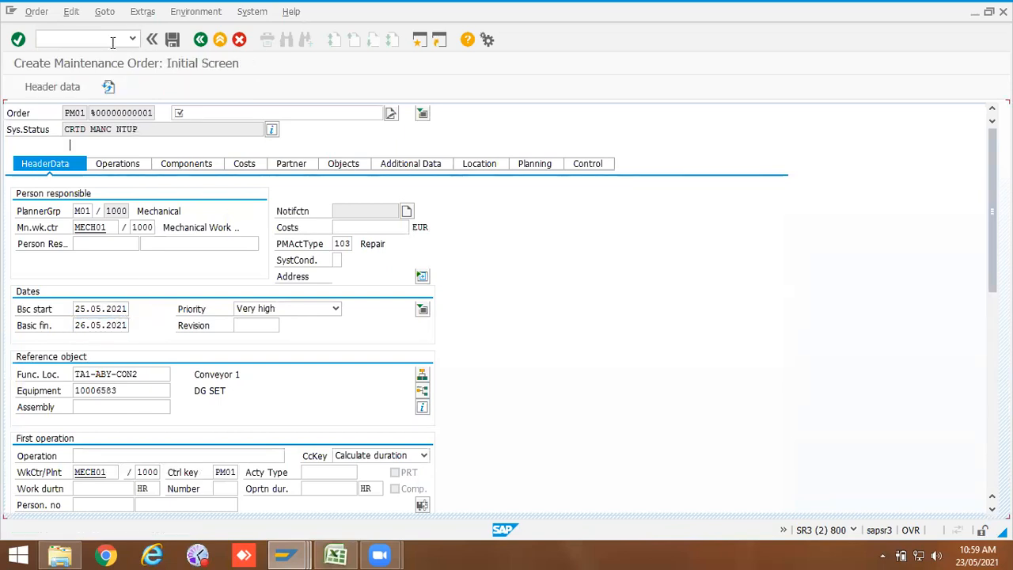
{"action": "left_click", "coordinate": [168, 161]}
{"action": "left_click", "coordinate": [119, 211]}
{"action": "left_click", "coordinate": [111, 195]}
{"action": "left_click", "coordinate": [116, 208]}
{"action": "key", "text": "Return"}
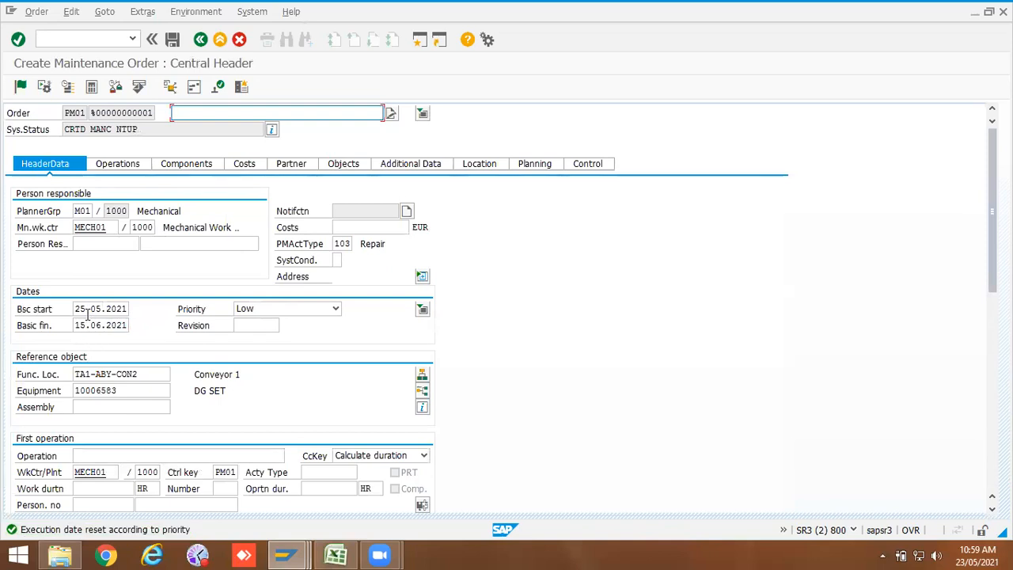
Step: Check the basic start and finish dates calculated for the Low priority order
{"action": "left_click", "coordinate": [113, 311]}
{"action": "left_click", "coordinate": [117, 325]}
{"action": "left_click", "coordinate": [119, 308]}
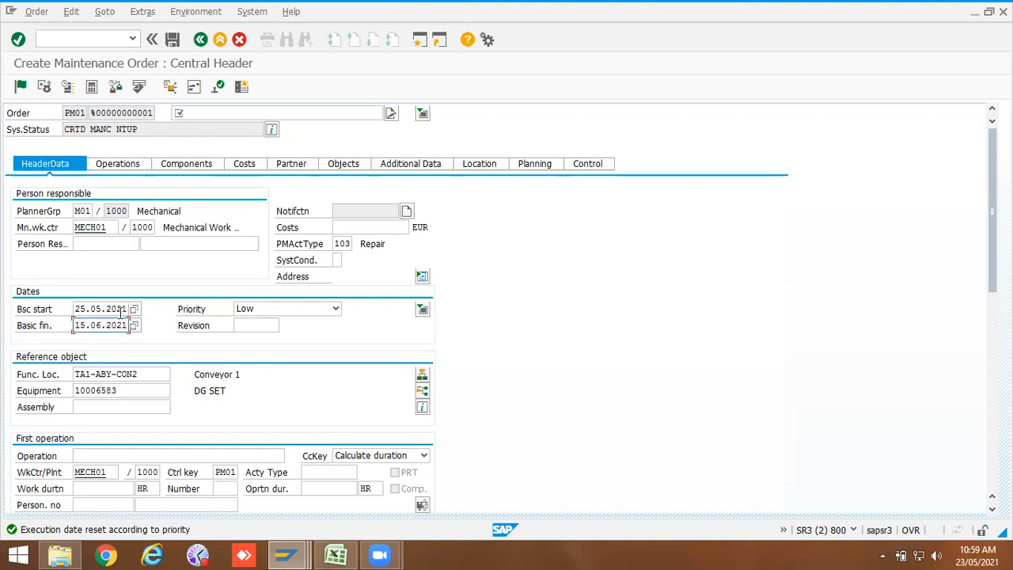
{"action": "left_click", "coordinate": [119, 325]}
{"action": "left_click", "coordinate": [121, 308]}
{"action": "left_click", "coordinate": [124, 325]}
{"action": "left_click", "coordinate": [287, 555]}
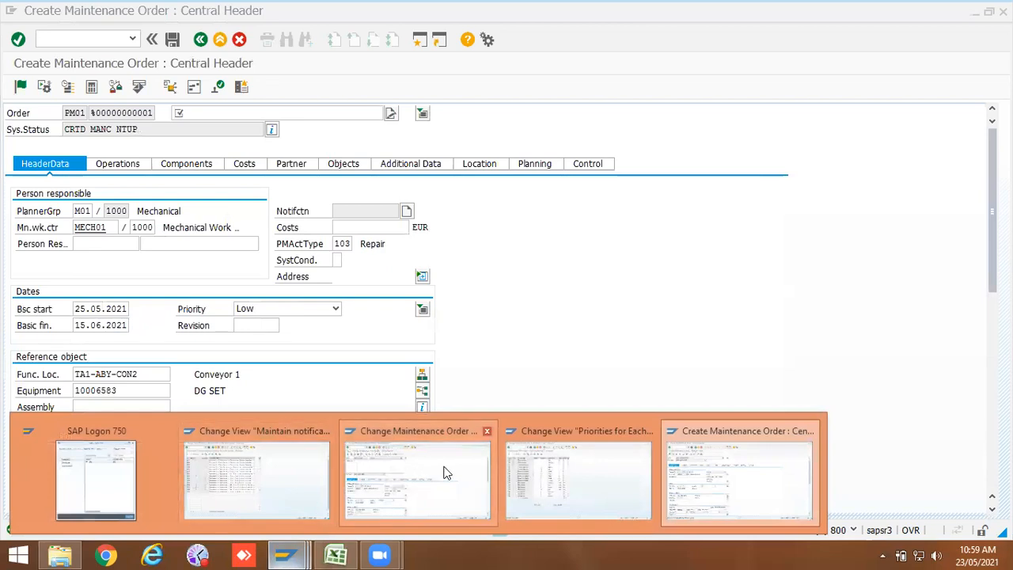
Step: Switch to the session with priorities for each priority type, save the table and leave the view
{"action": "left_click", "coordinate": [534, 472]}
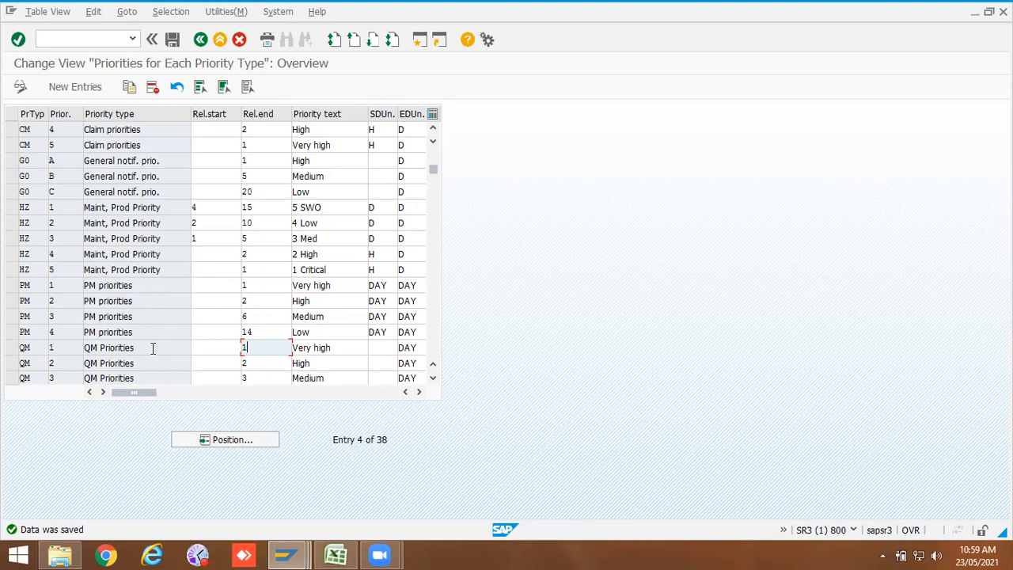
{"action": "left_click", "coordinate": [265, 332]}
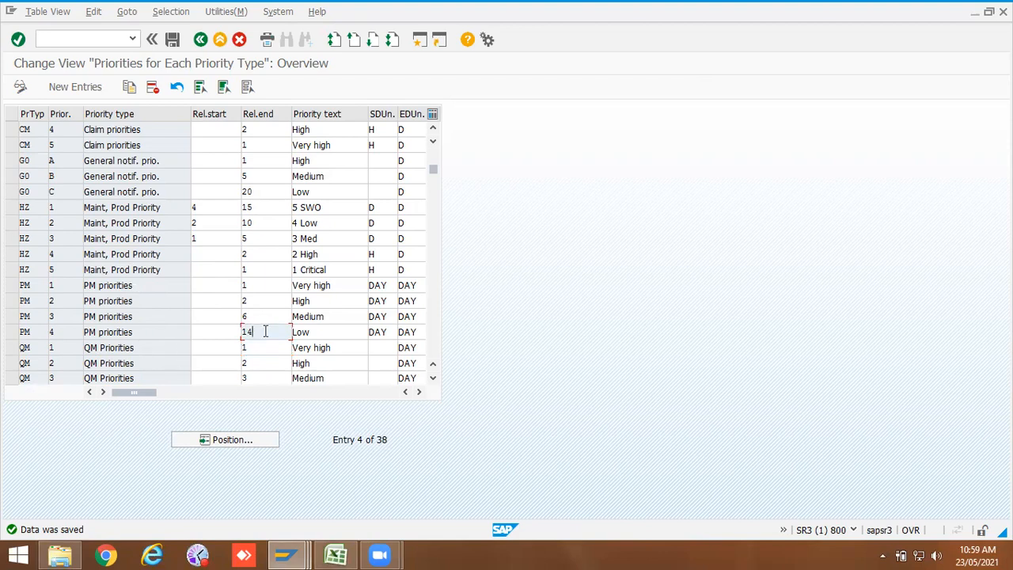
{"action": "left_click", "coordinate": [172, 40]}
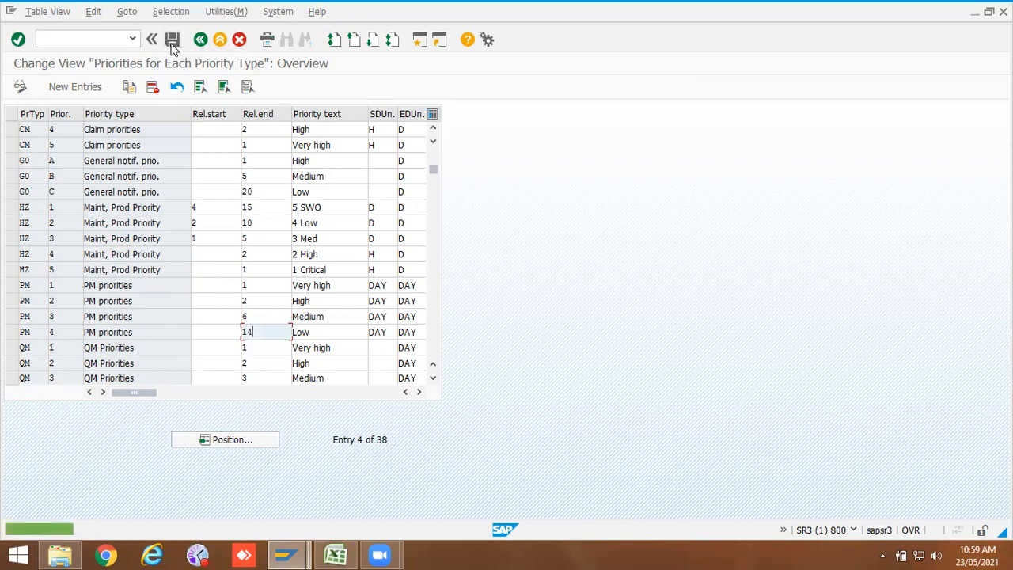
{"action": "left_click", "coordinate": [201, 39]}
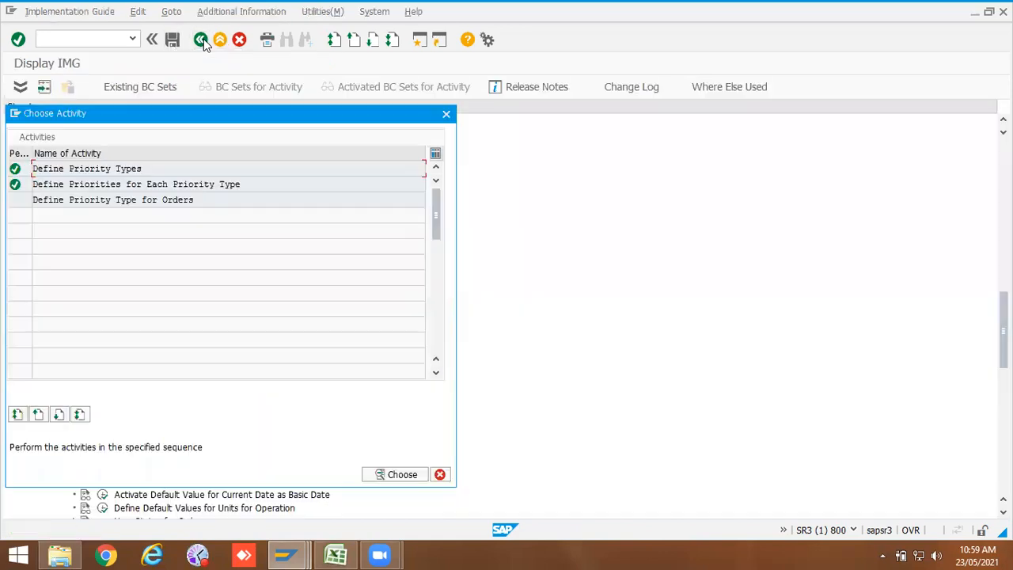
Step: Open Define Priority Type for Orders and check the priority type assigned to order type PM01
{"action": "double_click", "coordinate": [126, 200]}
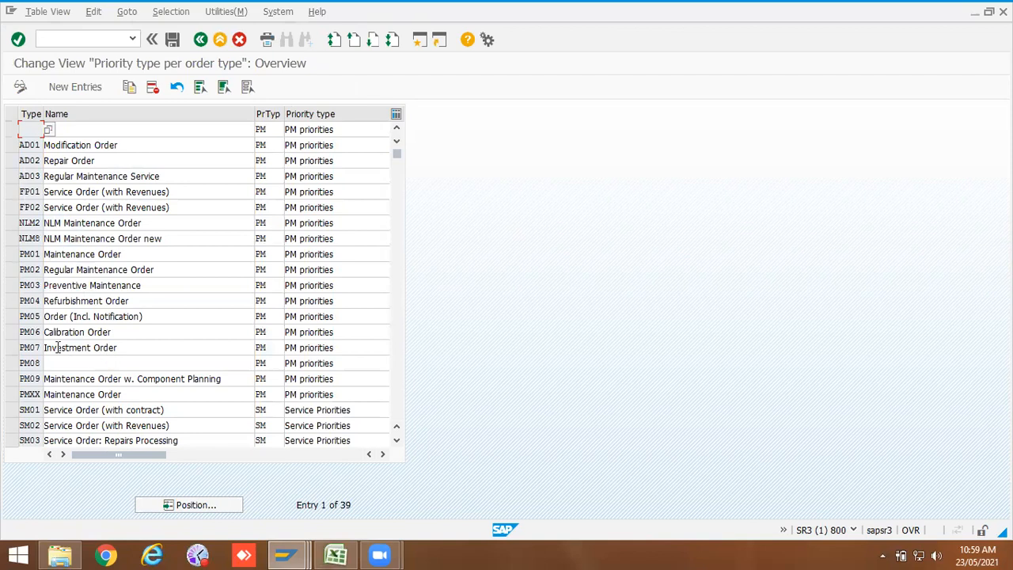
{"action": "double_click", "coordinate": [35, 253]}
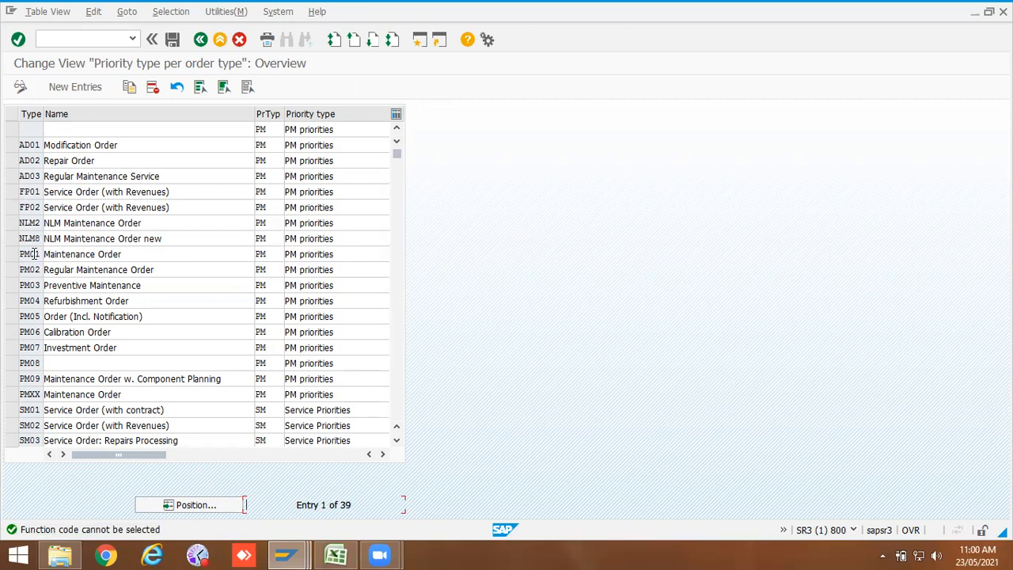
{"action": "left_click", "coordinate": [203, 40]}
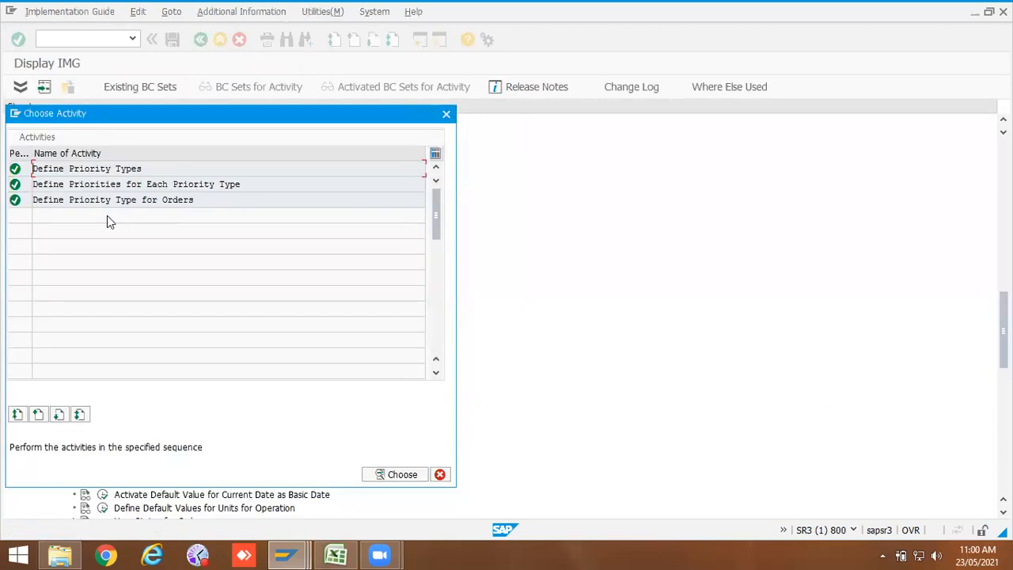
Step: Open Define Priorities for Each Priority Type and examine the relative start and end days of the PM priorities
{"action": "double_click", "coordinate": [103, 184]}
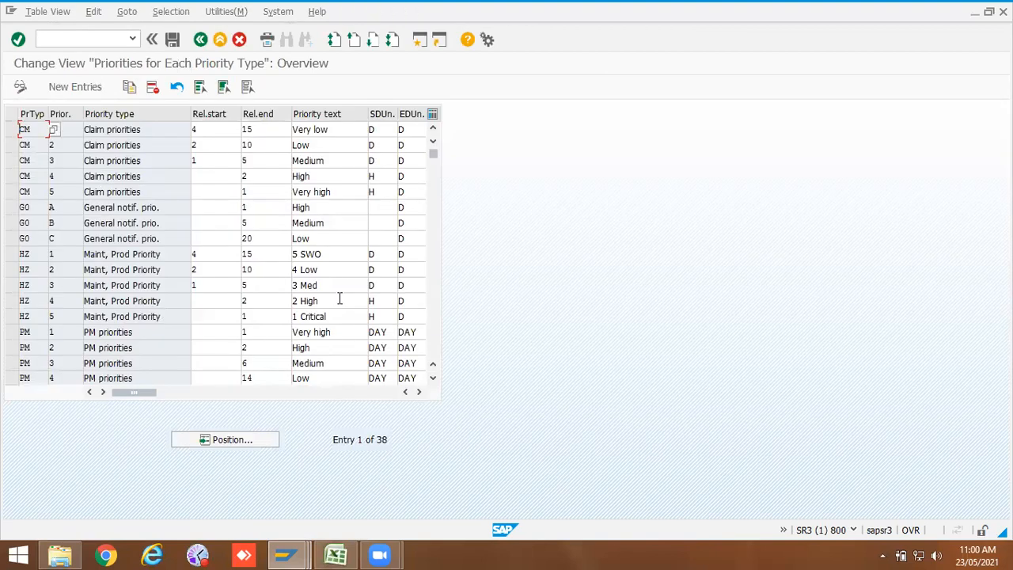
{"action": "scroll", "coordinate": [351, 335], "scroll_direction": "down", "scroll_amount": 4}
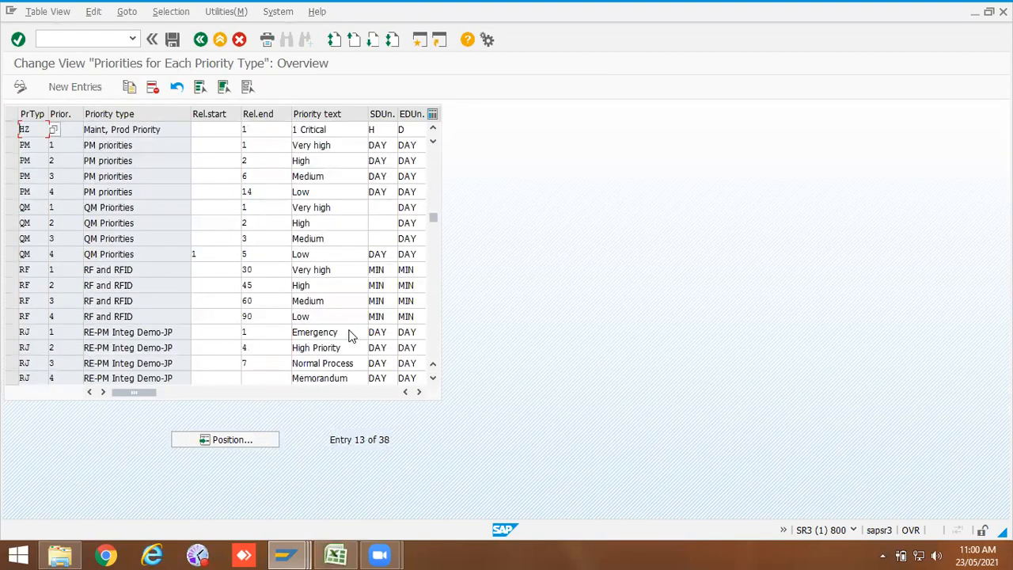
{"action": "scroll", "coordinate": [351, 334], "scroll_direction": "down", "scroll_amount": 1}
{"action": "scroll", "coordinate": [348, 330], "scroll_direction": "down", "scroll_amount": 4}
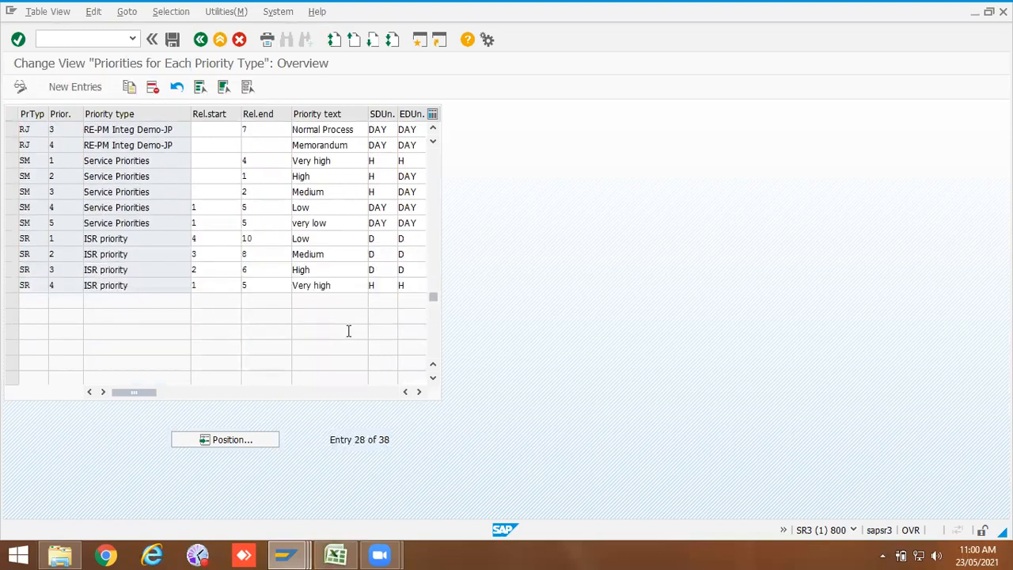
{"action": "scroll", "coordinate": [349, 331], "scroll_direction": "up", "scroll_amount": 5}
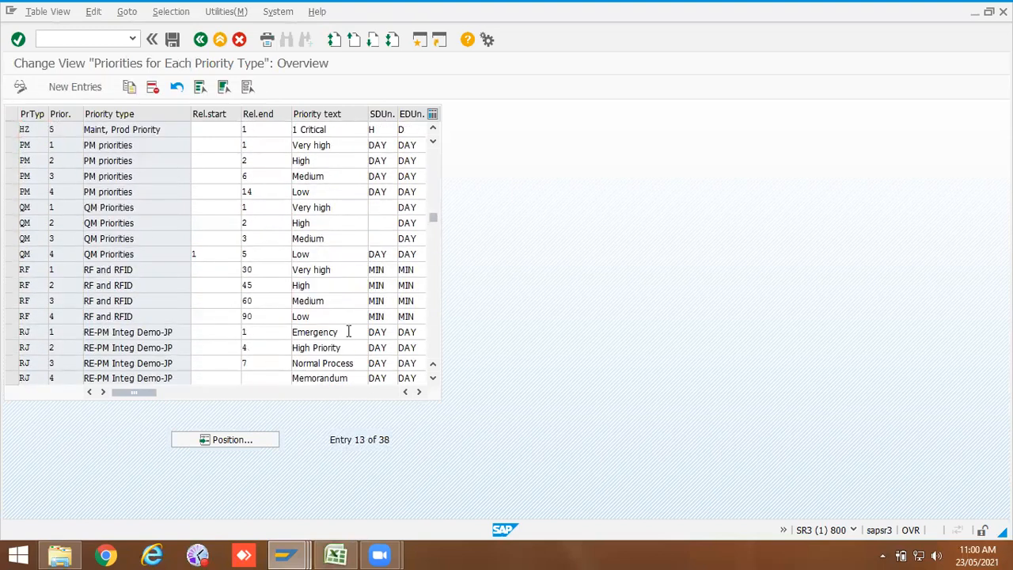
{"action": "scroll", "coordinate": [348, 331], "scroll_direction": "up", "scroll_amount": 3}
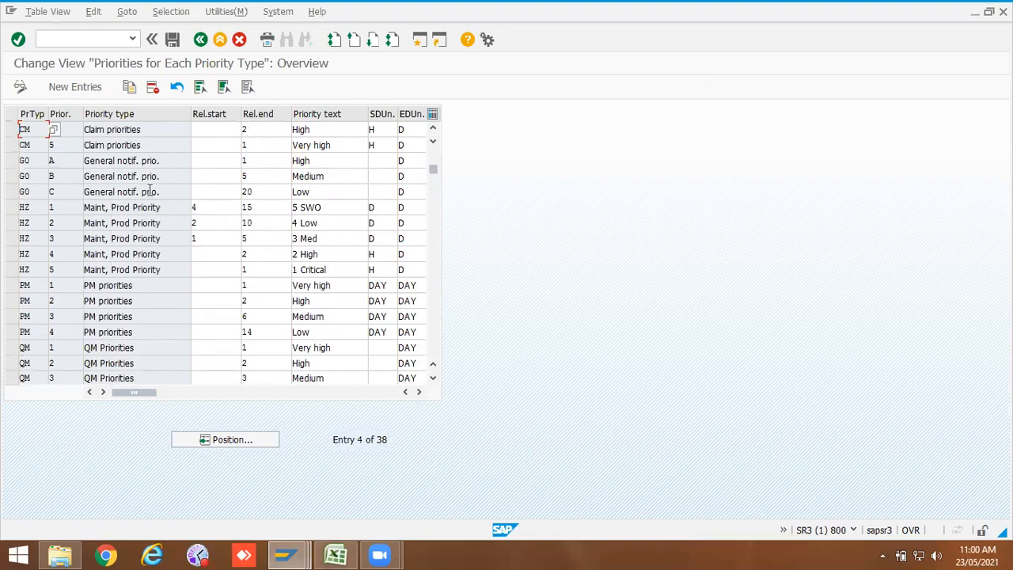
{"action": "scroll", "coordinate": [248, 203], "scroll_direction": "up", "scroll_amount": 1}
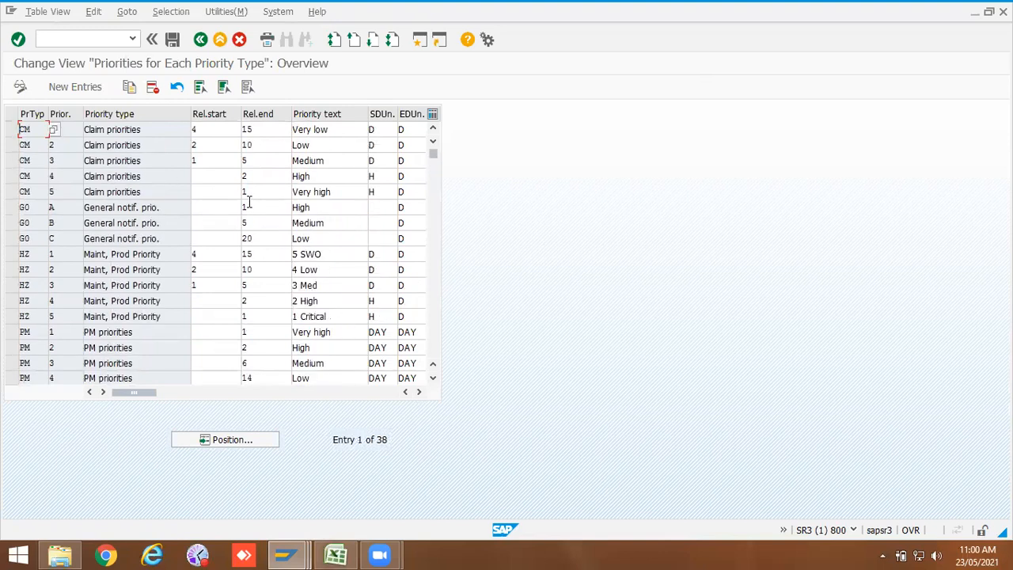
{"action": "scroll", "coordinate": [253, 205], "scroll_direction": "down", "scroll_amount": 4}
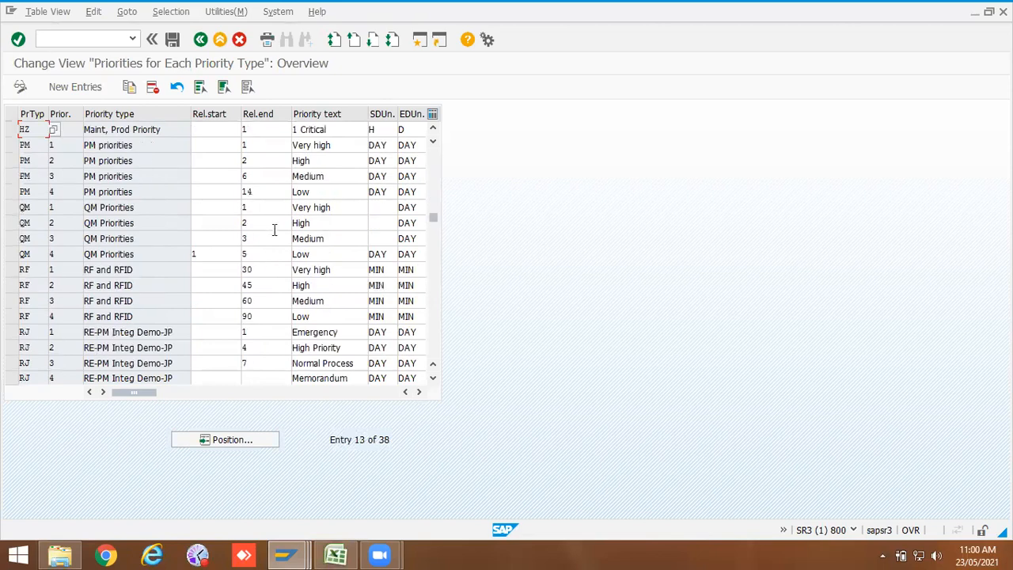
{"action": "left_click", "coordinate": [11, 191]}
{"action": "double_click", "coordinate": [158, 192]}
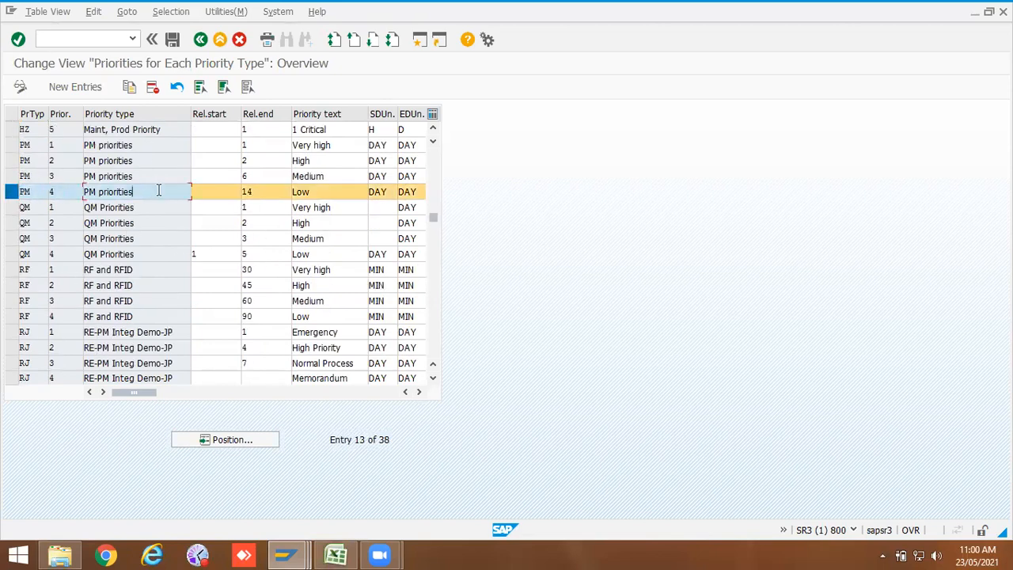
{"action": "left_click_drag", "start_coordinate": [273, 191], "coordinate": [243, 191]}
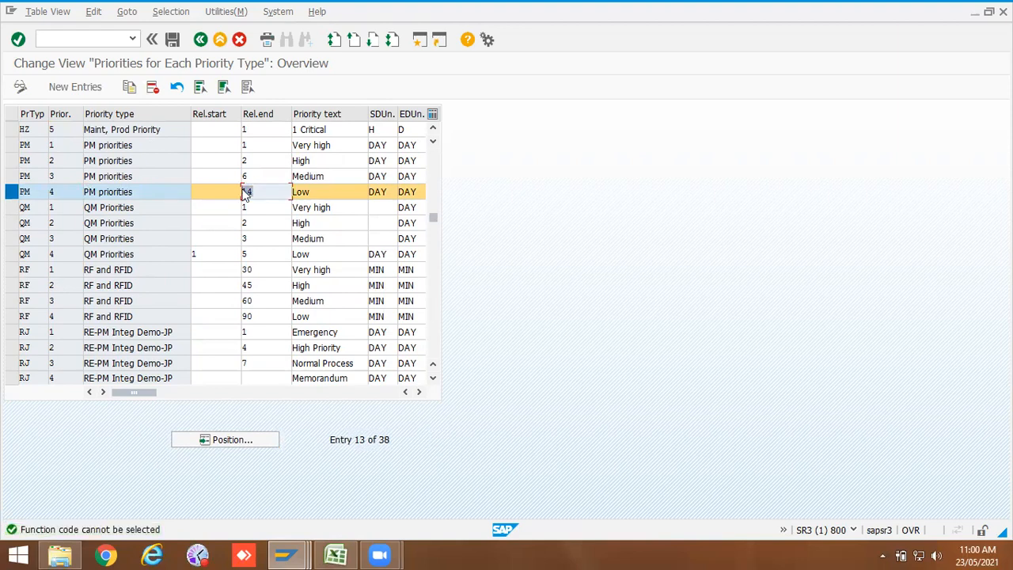
{"action": "left_click", "coordinate": [200, 38]}
Step: Position the priority type per order type table on ZPM2, check its priority type and save
{"action": "double_click", "coordinate": [122, 201]}
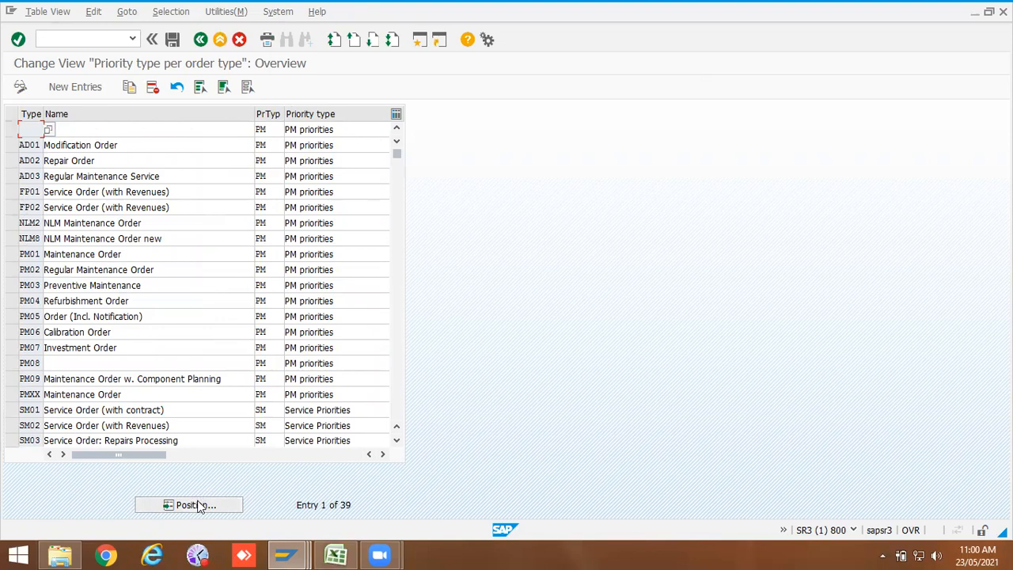
{"action": "left_click", "coordinate": [196, 505]}
{"action": "type", "text": "bZPM2"}
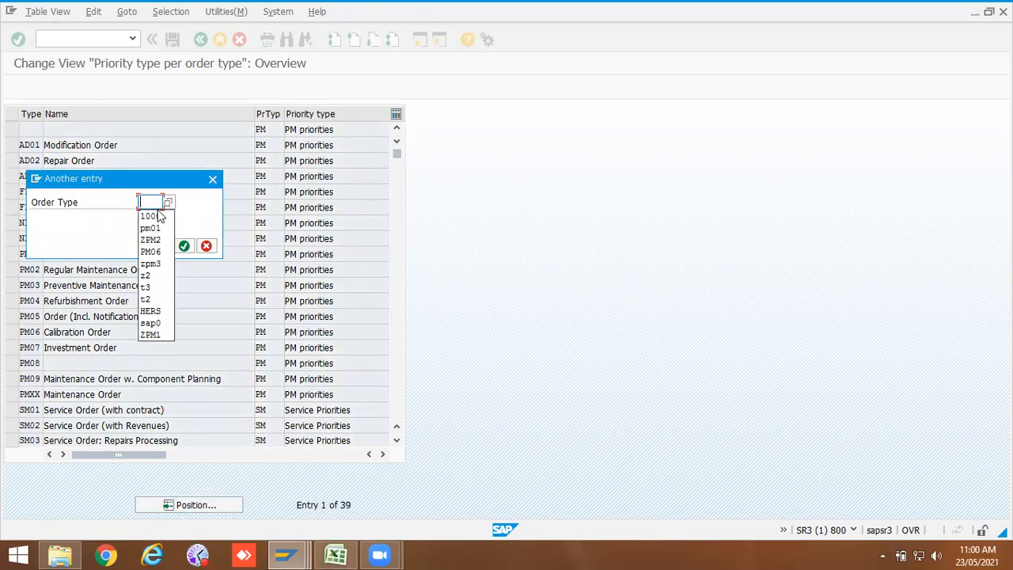
{"action": "left_click", "coordinate": [184, 246]}
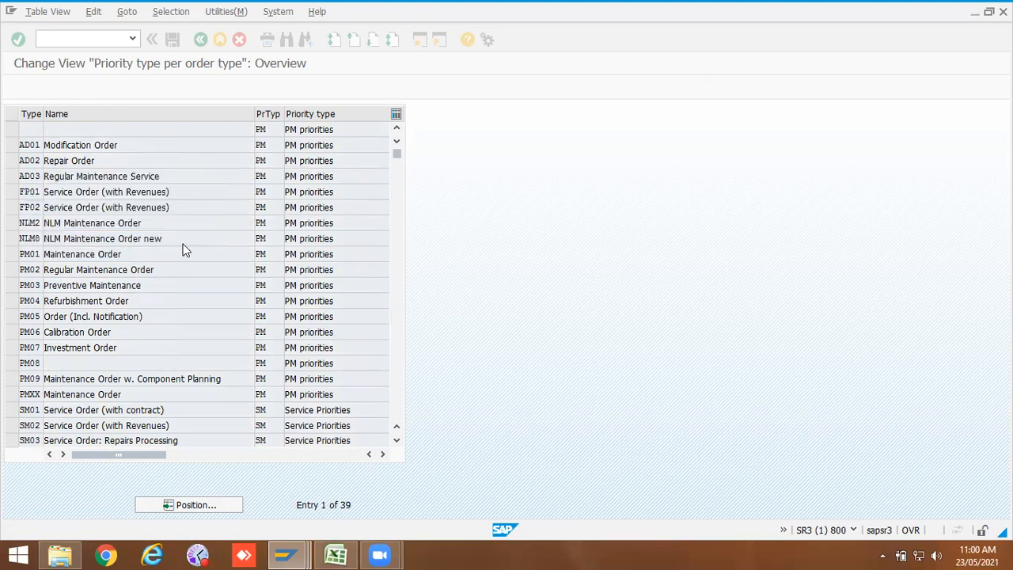
{"action": "left_click", "coordinate": [163, 128]}
{"action": "double_click", "coordinate": [276, 130]}
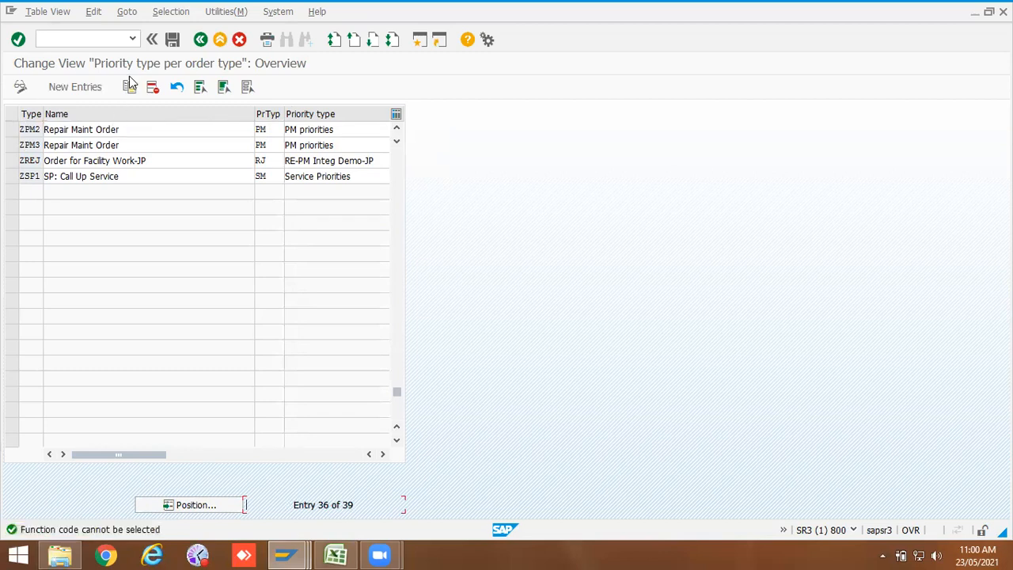
{"action": "left_click", "coordinate": [171, 41]}
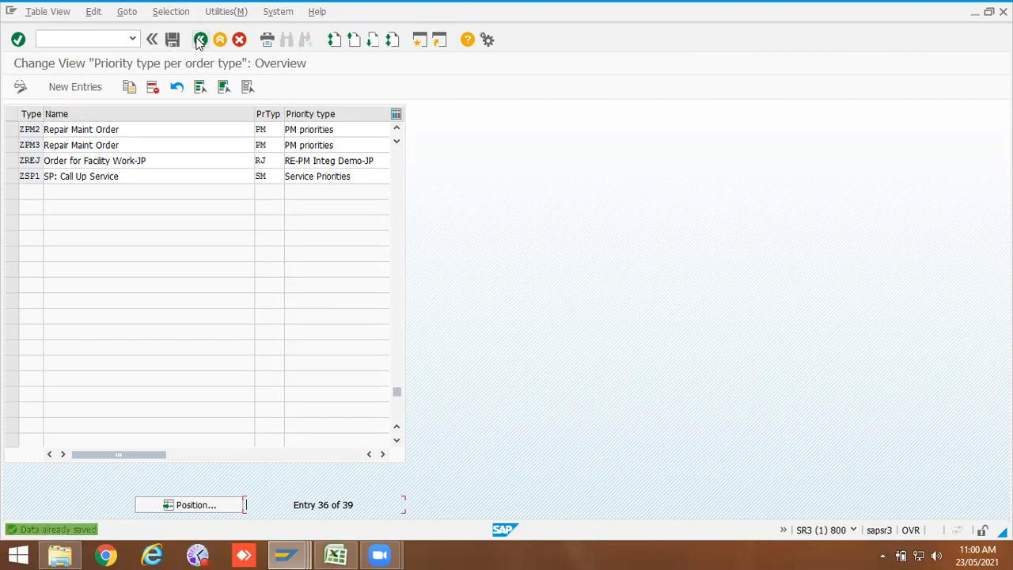
{"action": "left_click", "coordinate": [200, 39]}
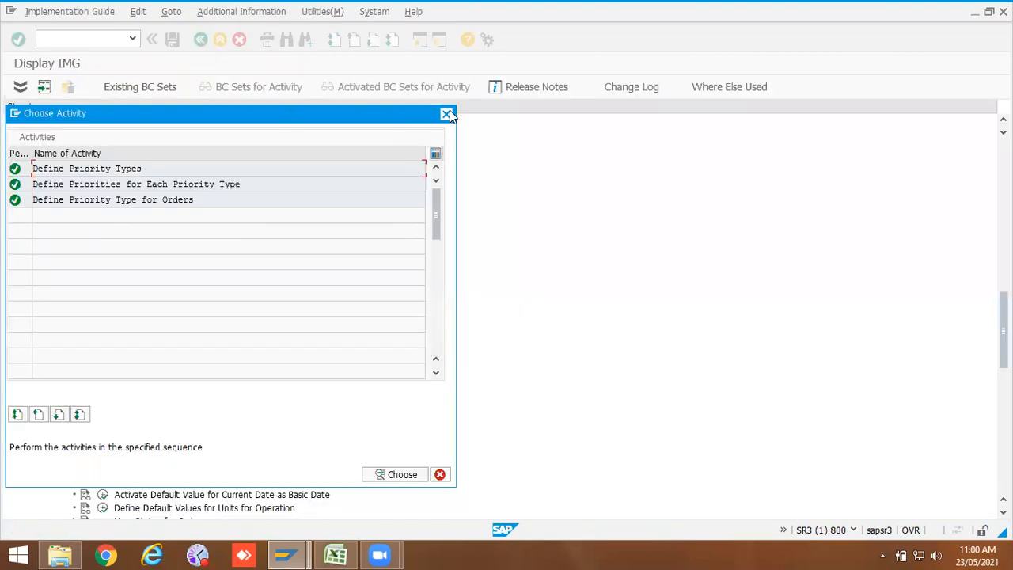
Step: Close the activity chooser and expand User Status for Orders in the order general data tree
{"action": "left_click", "coordinate": [447, 114]}
{"action": "scroll", "coordinate": [158, 484], "scroll_direction": "down", "scroll_amount": 3}
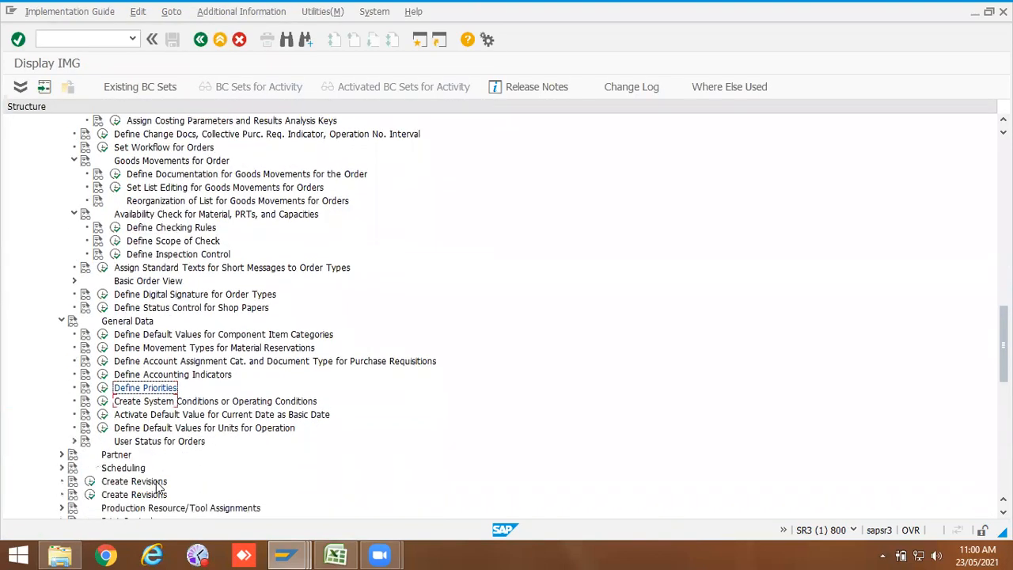
{"action": "scroll", "coordinate": [158, 485], "scroll_direction": "down", "scroll_amount": 1}
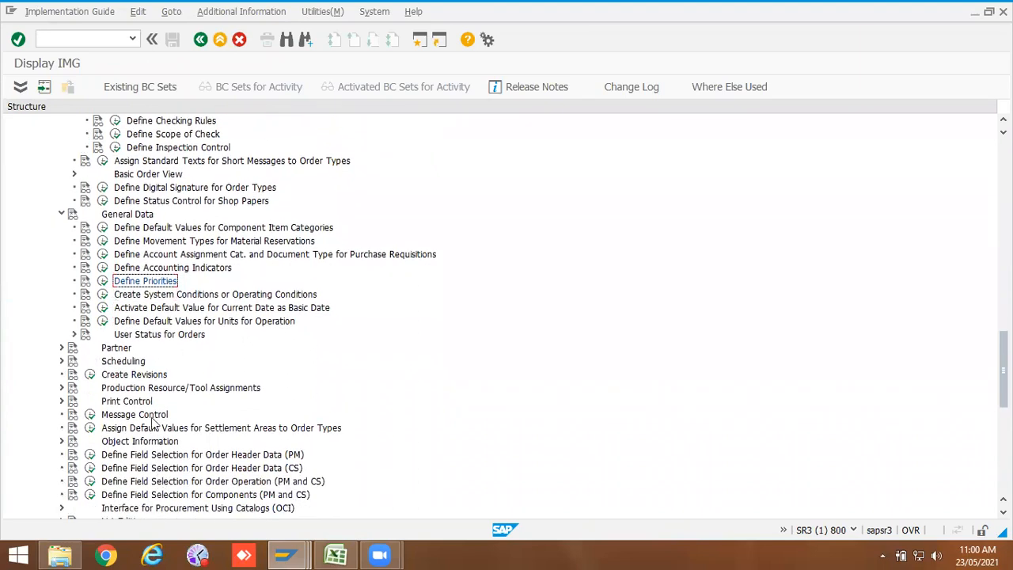
{"action": "left_click", "coordinate": [75, 335]}
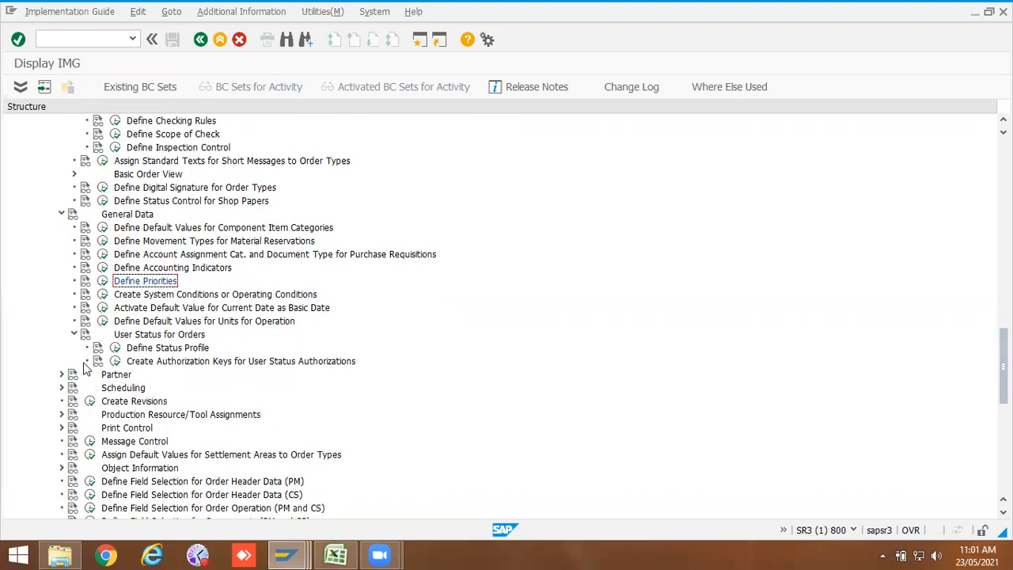
Step: Inspect the system operating conditions table and the current-date default for basic dates per planning plant
{"action": "left_click", "coordinate": [103, 296]}
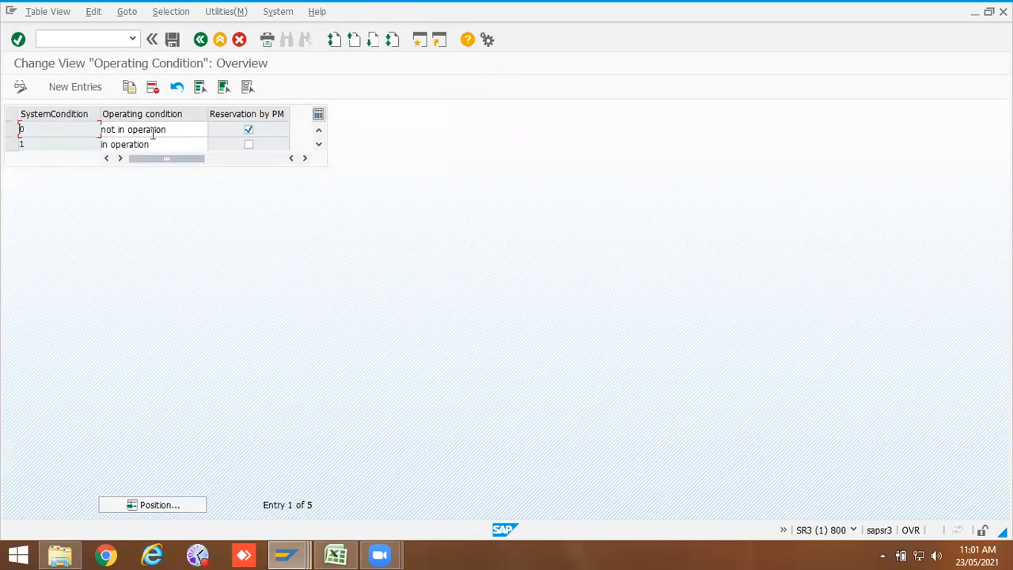
{"action": "left_click_drag", "start_coordinate": [167, 131], "coordinate": [90, 129]}
{"action": "mouse_move", "coordinate": [160, 144]}
{"action": "left_mouse_down"}
{"action": "mouse_move", "coordinate": [93, 150]}
{"action": "mouse_move", "coordinate": [93, 130]}
{"action": "mouse_move", "coordinate": [167, 131]}
{"action": "left_mouse_up"}
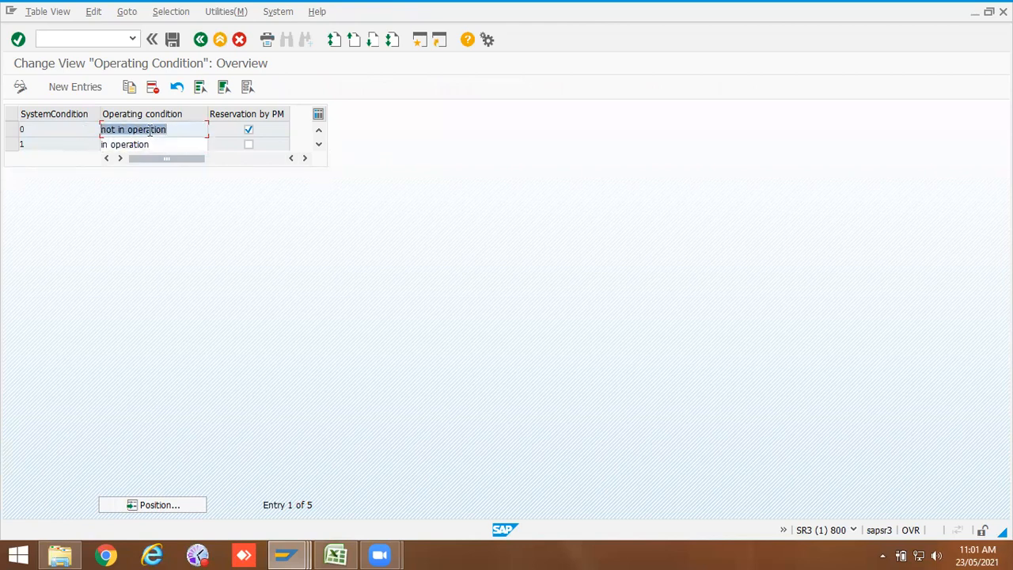
{"action": "left_click", "coordinate": [248, 144]}
{"action": "left_click", "coordinate": [251, 129]}
{"action": "left_click", "coordinate": [251, 130]}
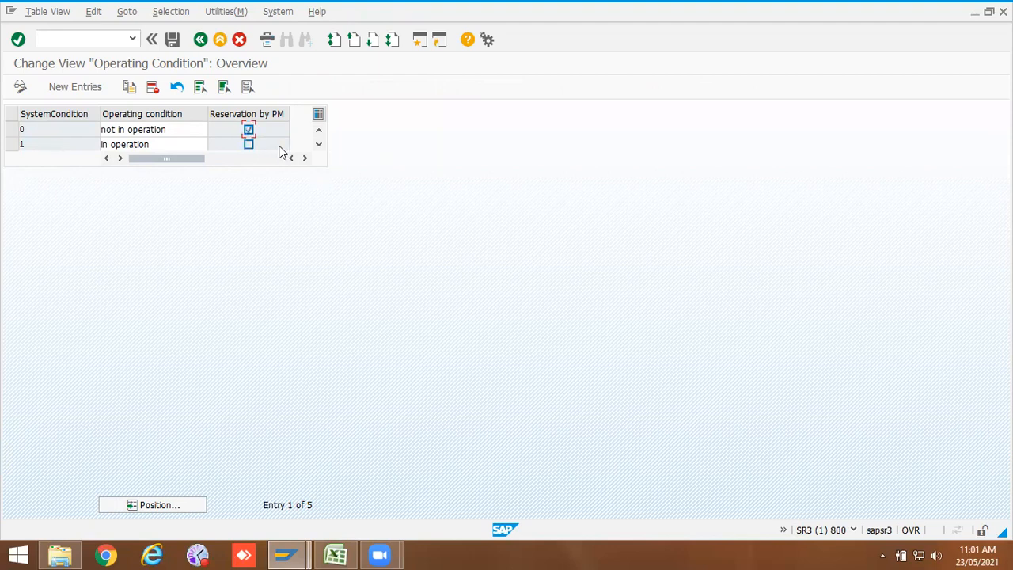
{"action": "left_click", "coordinate": [319, 145]}
{"action": "left_click", "coordinate": [318, 145]}
{"action": "left_click", "coordinate": [319, 145]}
{"action": "left_click", "coordinate": [319, 145]}
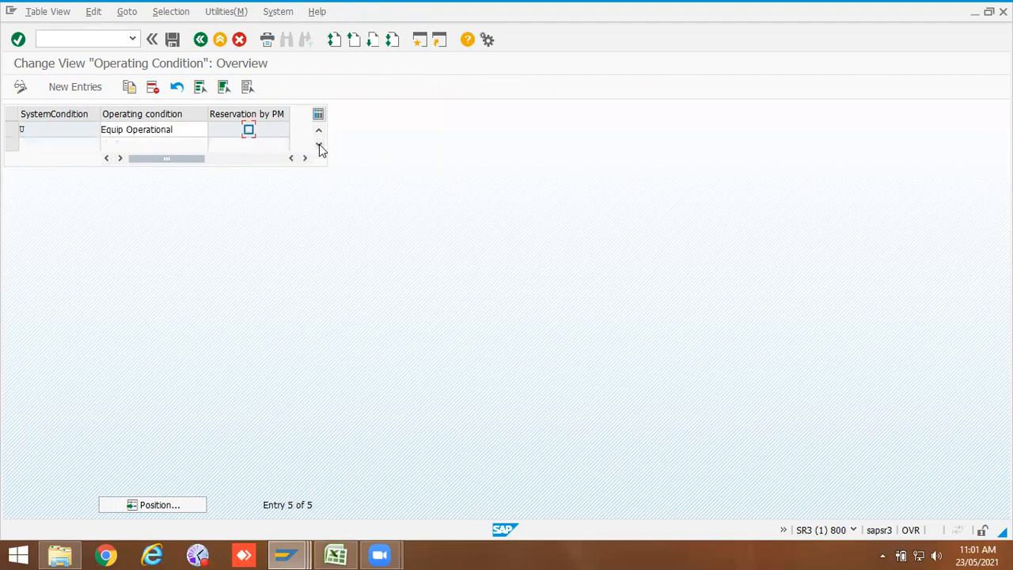
{"action": "left_click", "coordinate": [318, 134]}
{"action": "left_click", "coordinate": [318, 134]}
{"action": "left_click", "coordinate": [318, 133]}
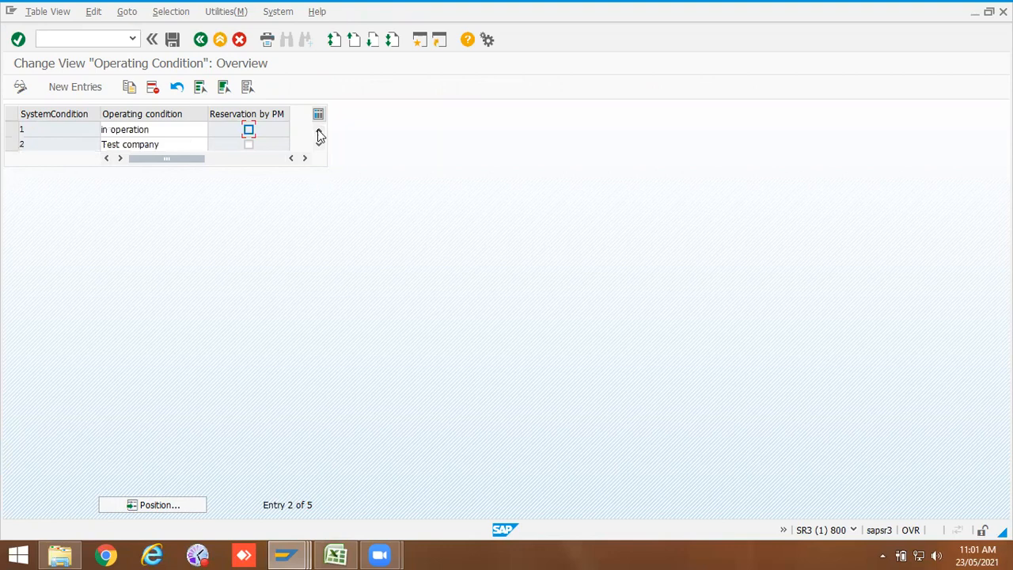
{"action": "left_click", "coordinate": [319, 146]}
{"action": "left_click", "coordinate": [319, 146]}
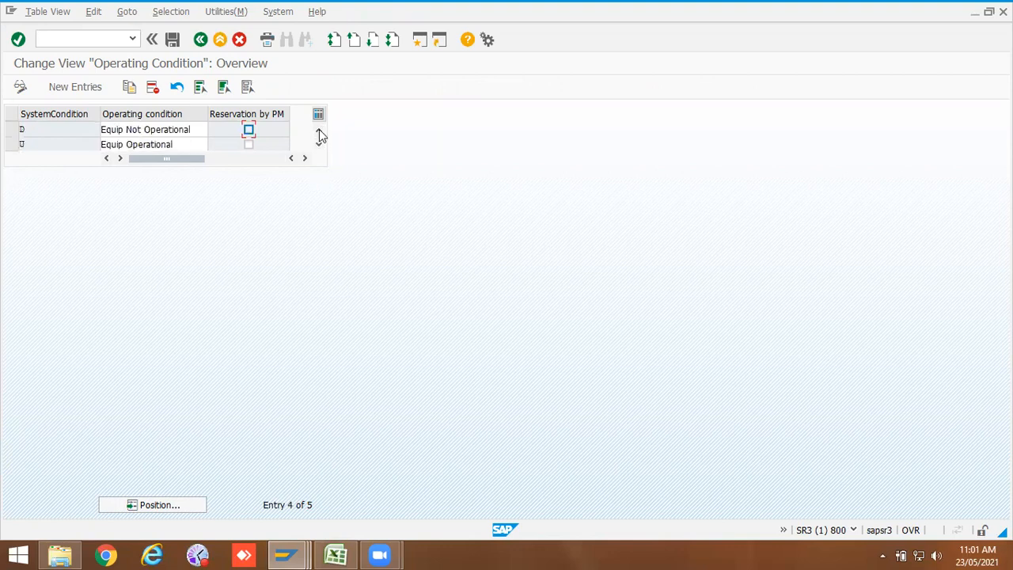
{"action": "left_click", "coordinate": [319, 132]}
{"action": "left_click", "coordinate": [319, 132]}
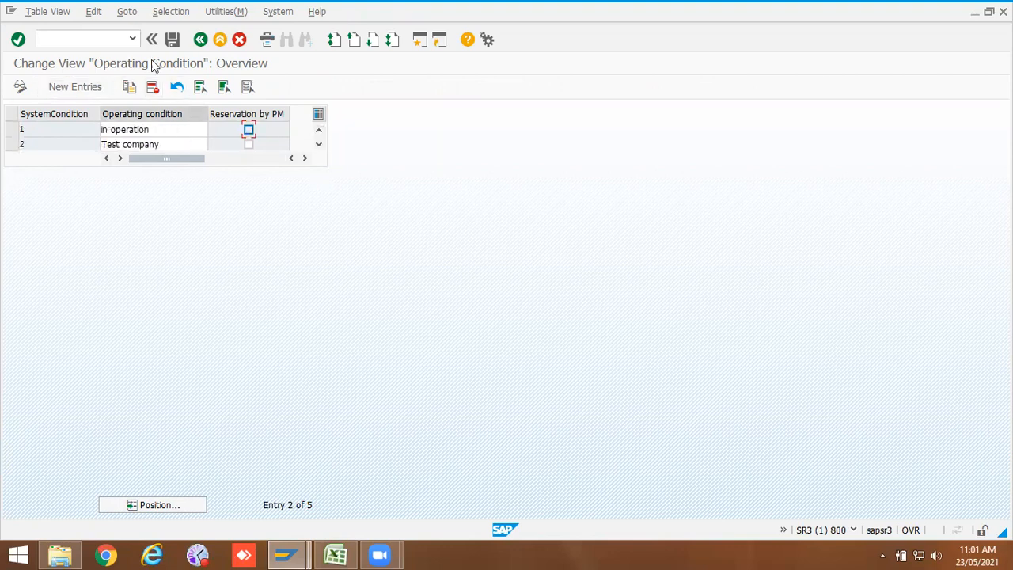
{"action": "left_click", "coordinate": [201, 40]}
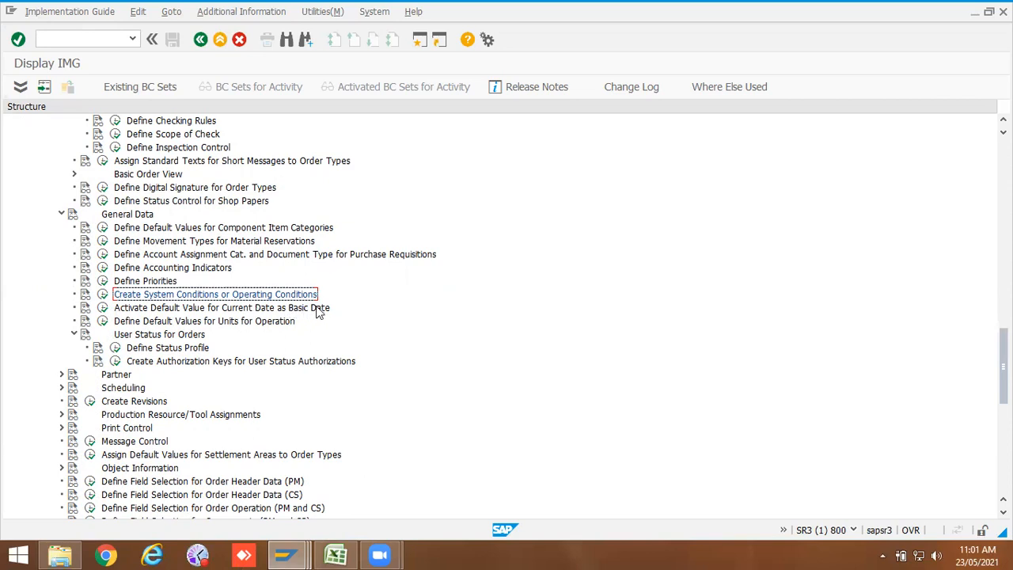
{"action": "left_click", "coordinate": [106, 311]}
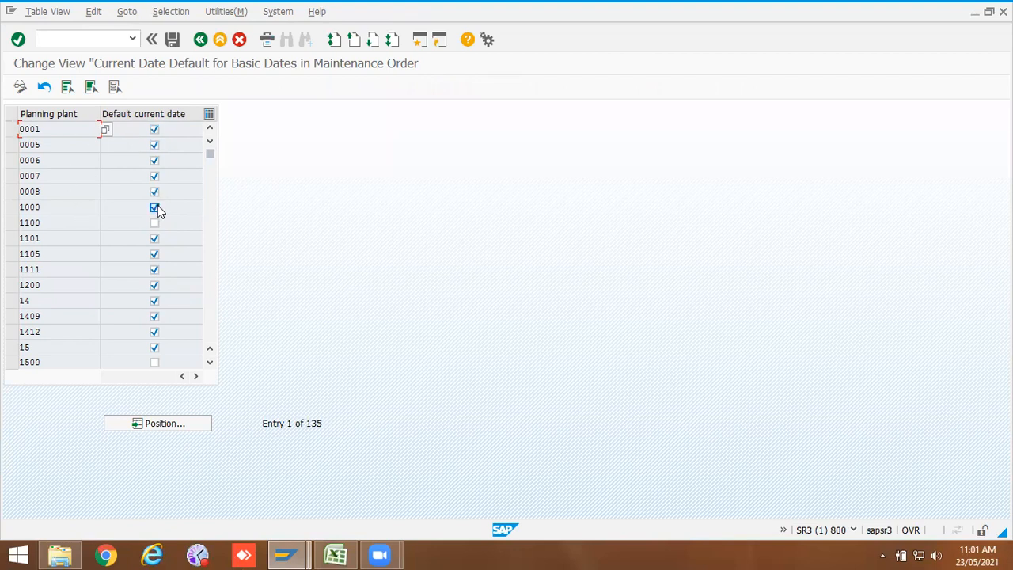
{"action": "left_click", "coordinate": [200, 39]}
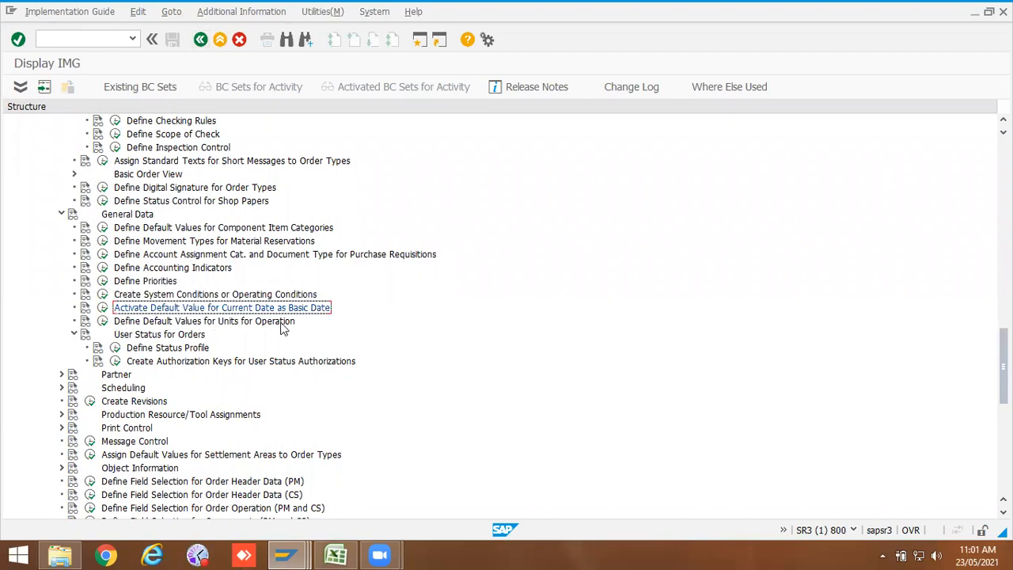
Step: Open Define Default Values for Units for Operation and review the duration and work units per planning plant
{"action": "left_click", "coordinate": [102, 321]}
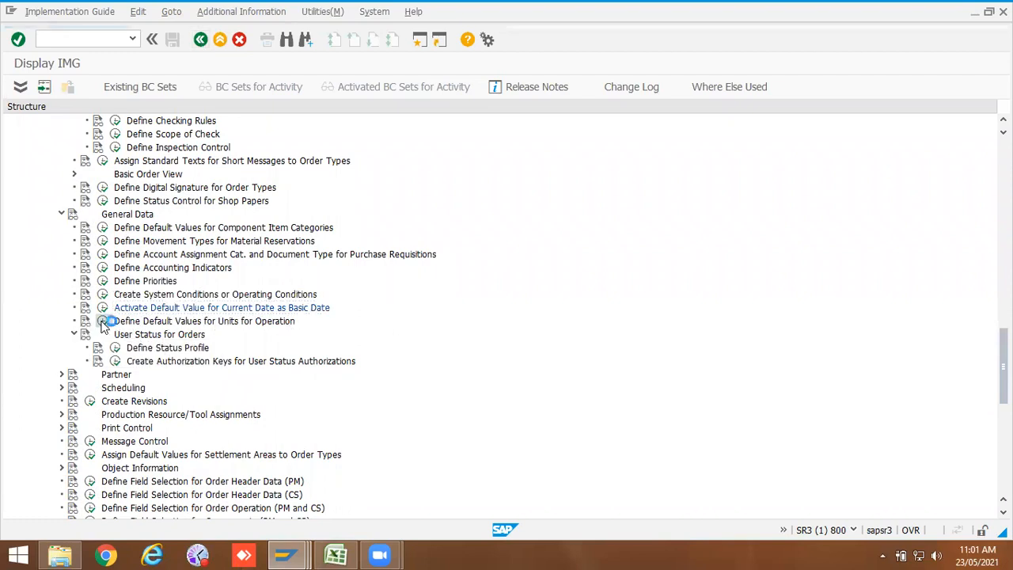
{"action": "left_click", "coordinate": [140, 145]}
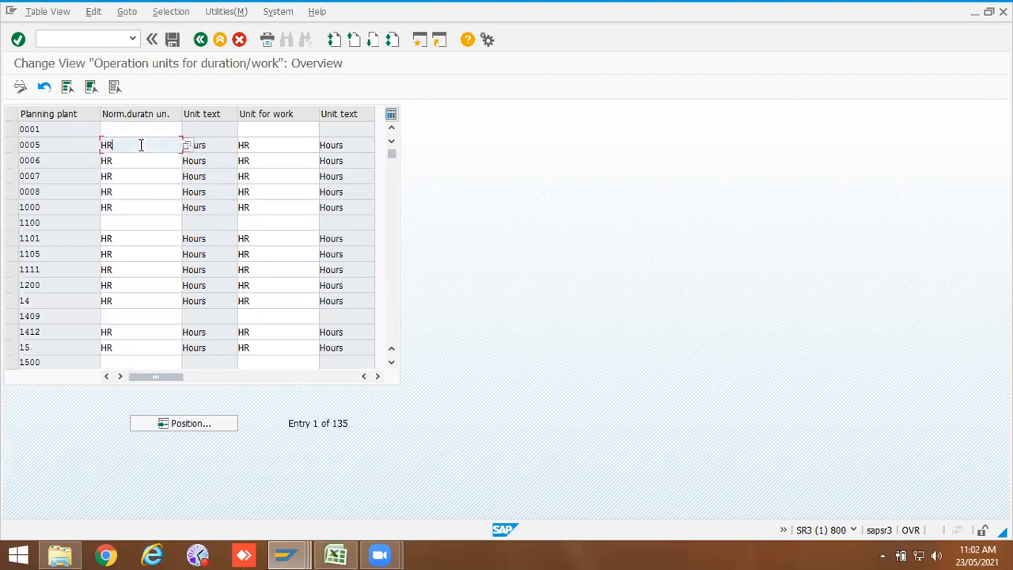
{"action": "left_click", "coordinate": [131, 207]}
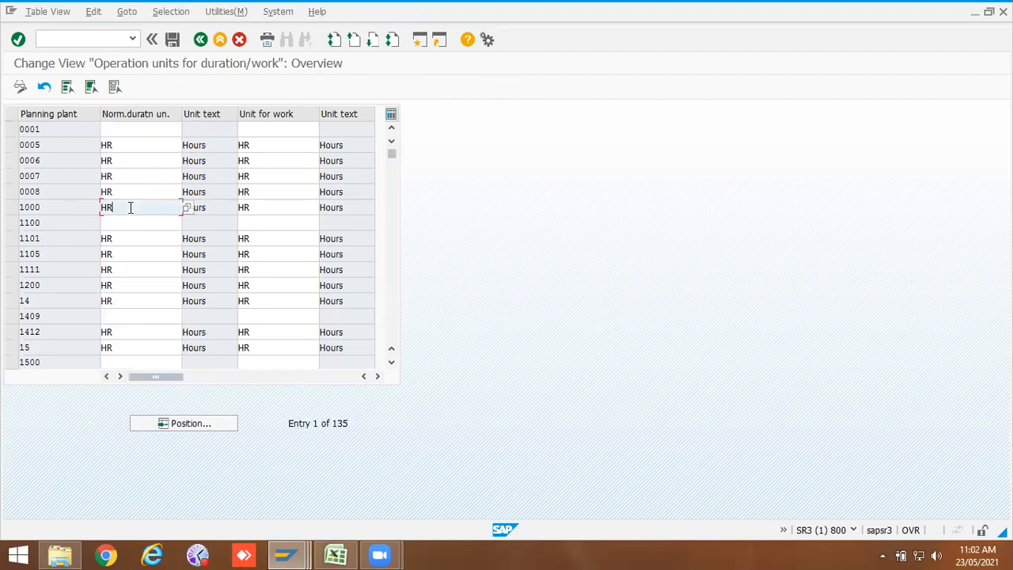
{"action": "left_click", "coordinate": [266, 218]}
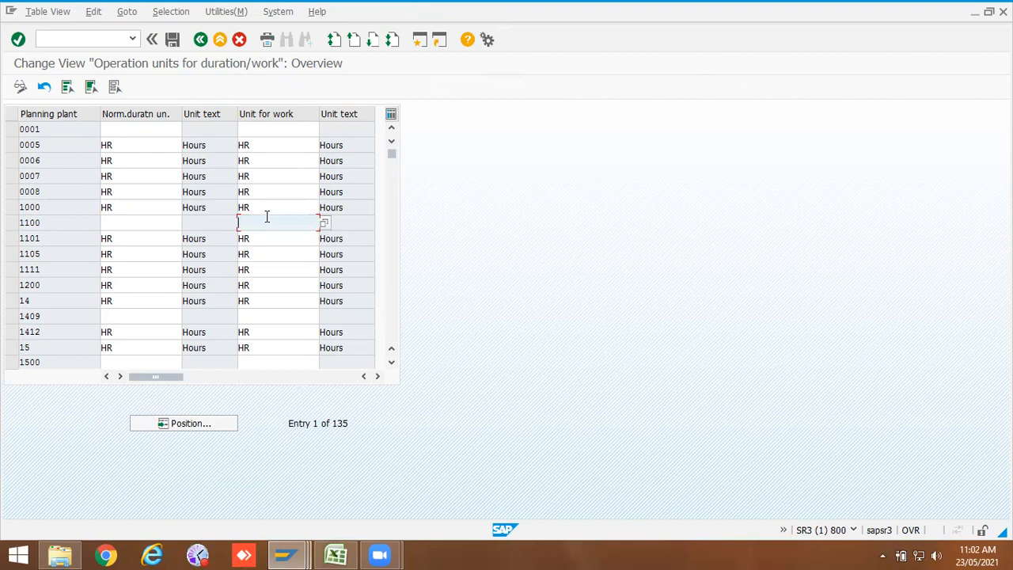
{"action": "left_click", "coordinate": [281, 208]}
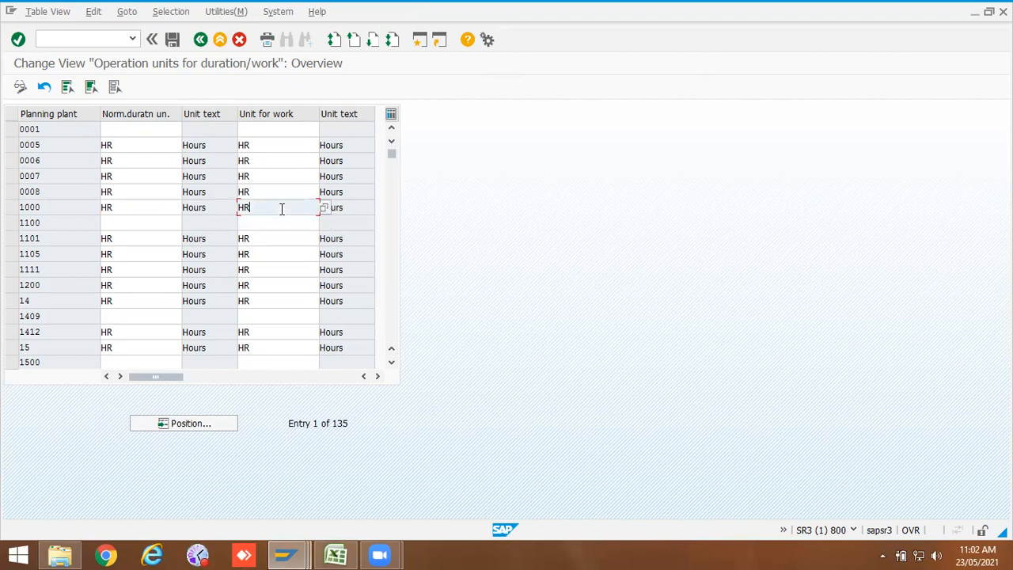
{"action": "left_click", "coordinate": [129, 219]}
{"action": "left_click", "coordinate": [200, 40]}
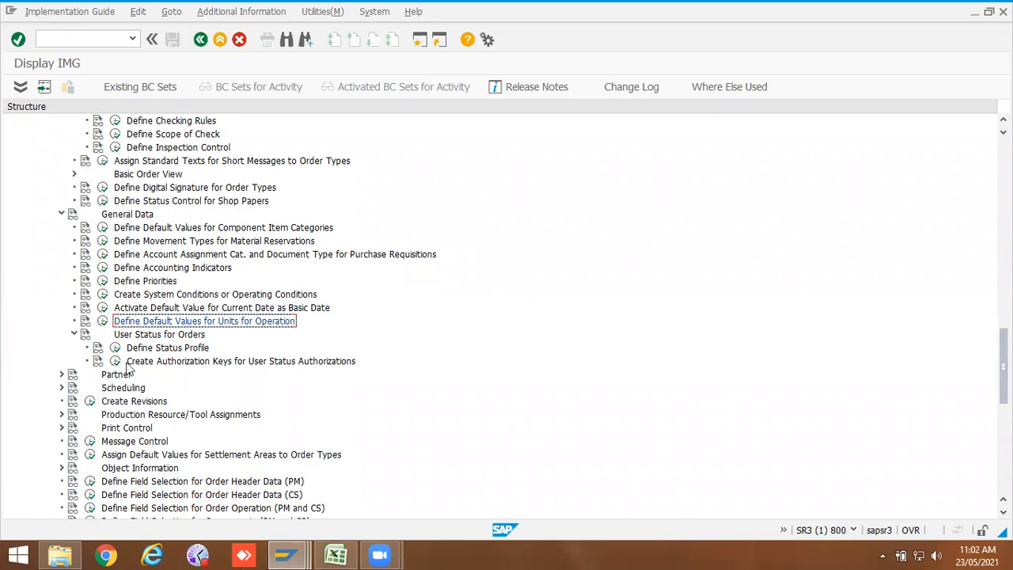
Step: Open the Plant Maintenance partner determination procedures in display mode and open the functions of procedure PM
{"action": "left_click", "coordinate": [63, 374]}
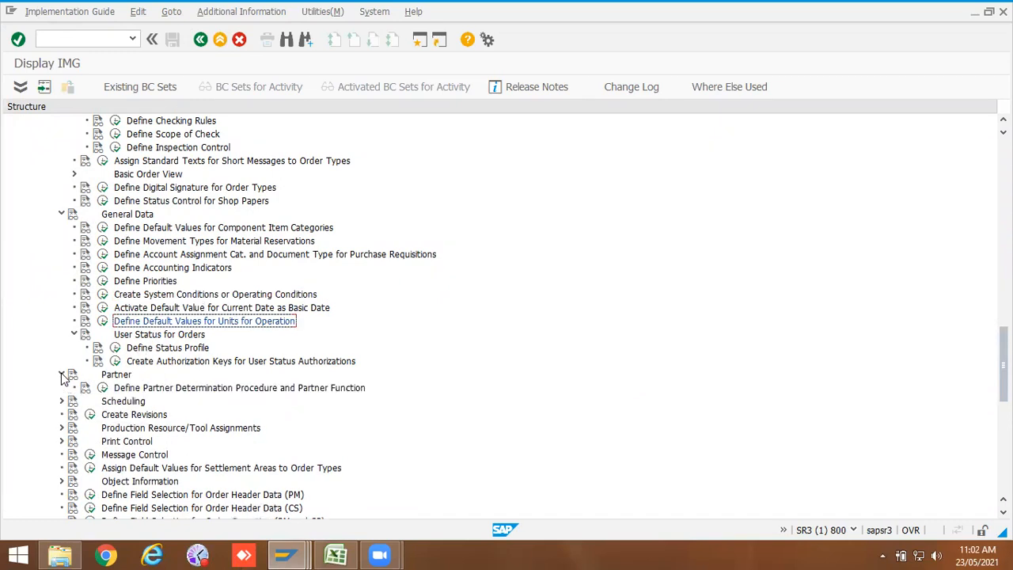
{"action": "left_click", "coordinate": [103, 388]}
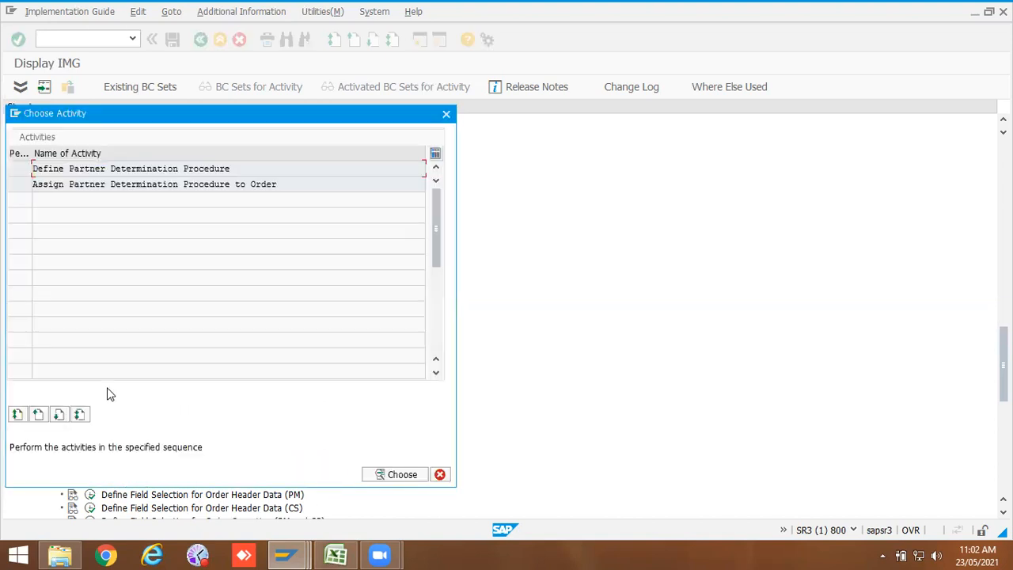
{"action": "double_click", "coordinate": [126, 168]}
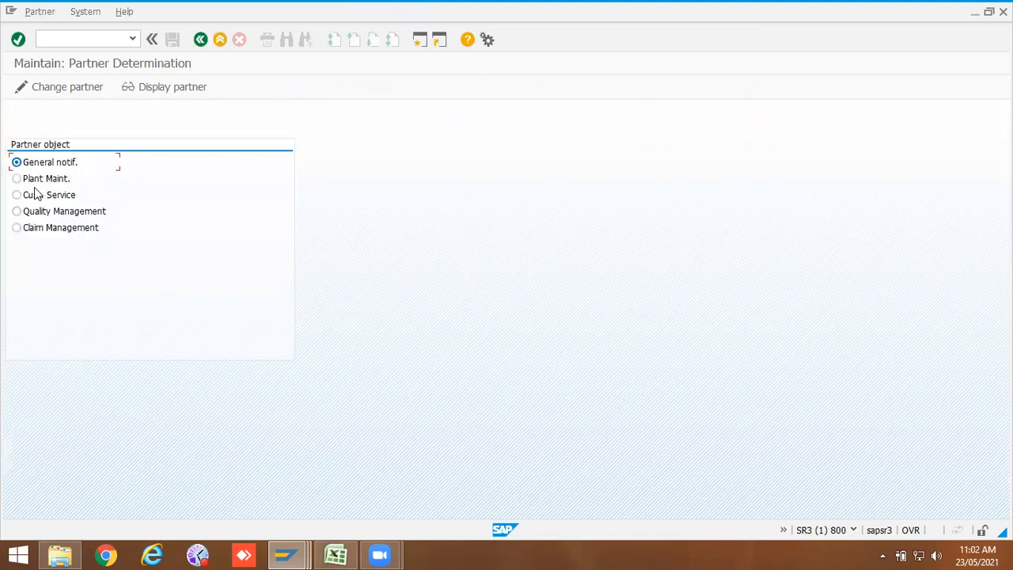
{"action": "left_click", "coordinate": [36, 180]}
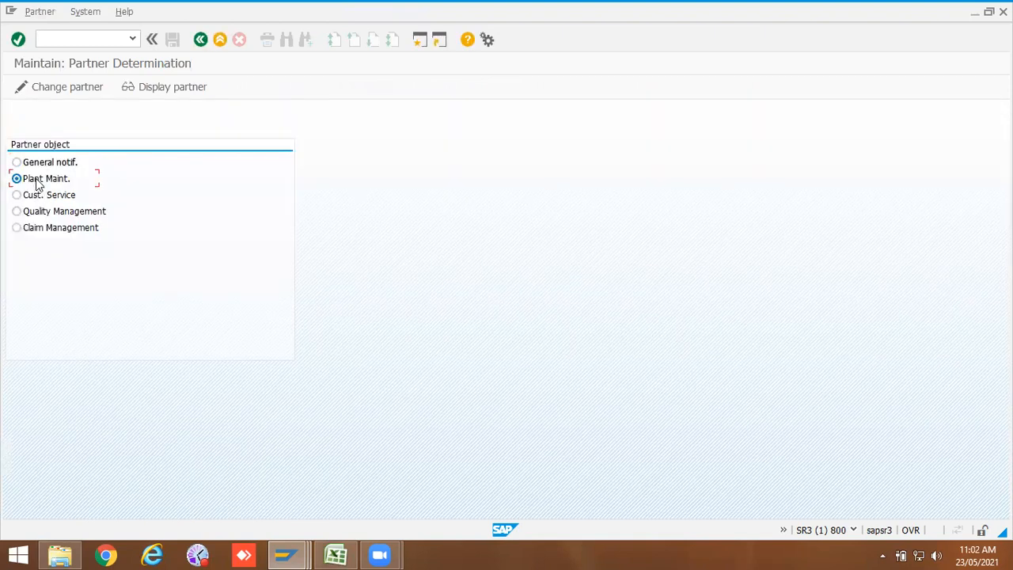
{"action": "left_click", "coordinate": [167, 83]}
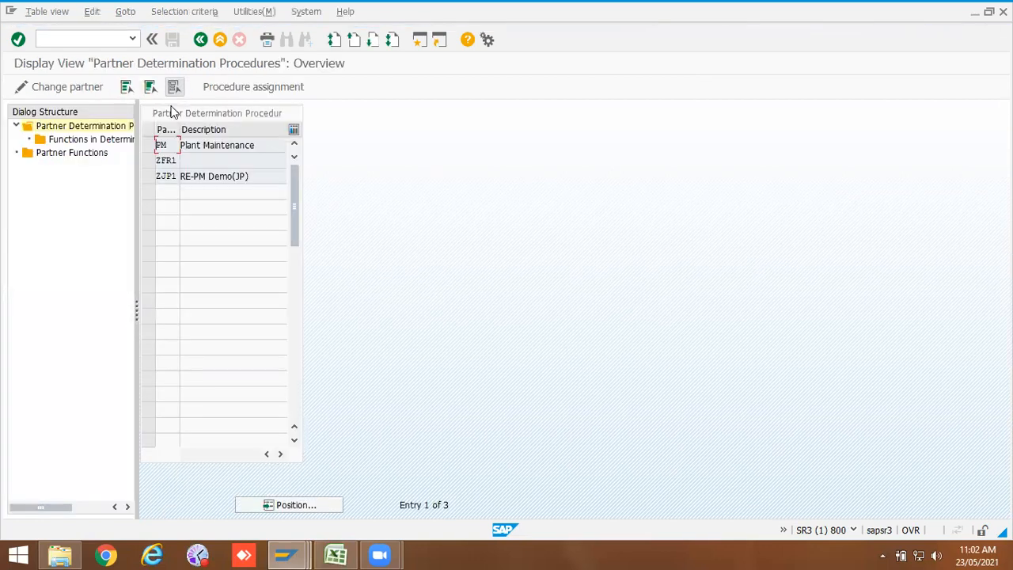
{"action": "left_click", "coordinate": [148, 145]}
{"action": "double_click", "coordinate": [98, 141]}
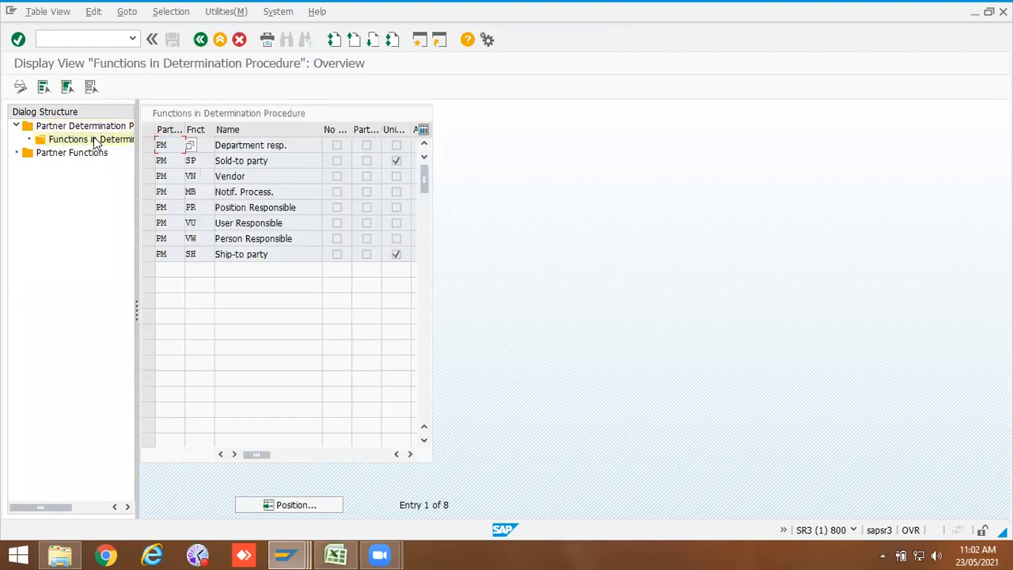
Step: Review the partner functions assigned to procedure PM and return to the activity chooser
{"action": "left_click_drag", "start_coordinate": [291, 145], "coordinate": [216, 148]}
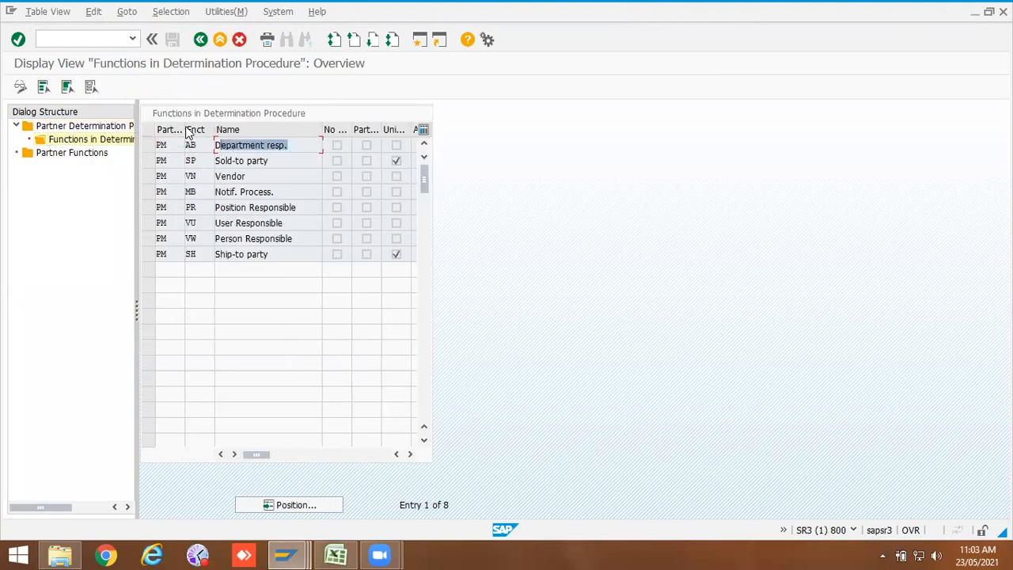
{"action": "left_click_drag", "start_coordinate": [186, 129], "coordinate": [195, 130]}
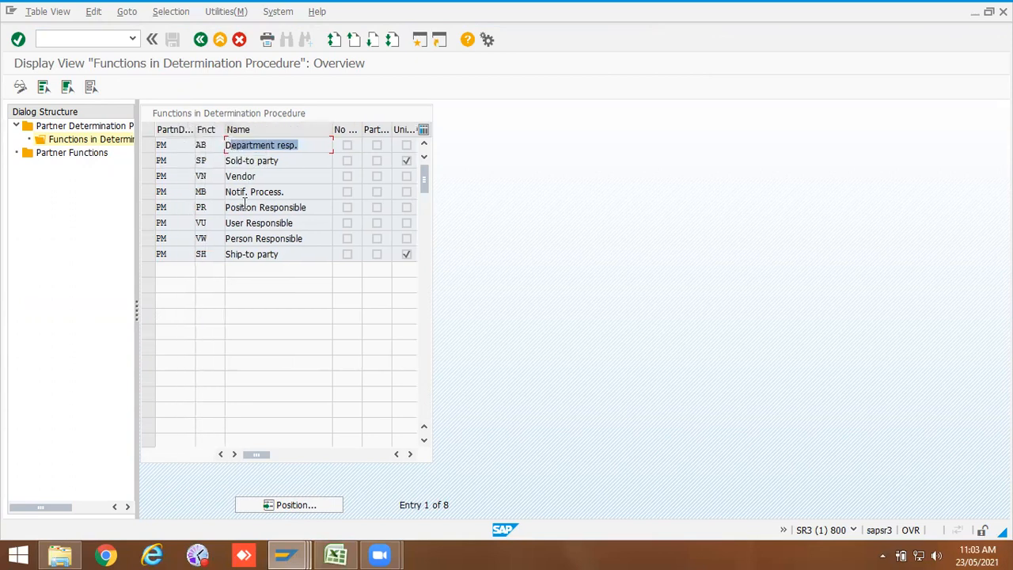
{"action": "left_click_drag", "start_coordinate": [280, 163], "coordinate": [218, 164]}
{"action": "left_click_drag", "start_coordinate": [286, 197], "coordinate": [252, 214]}
{"action": "left_click_drag", "start_coordinate": [272, 236], "coordinate": [266, 236]}
{"action": "left_click", "coordinate": [258, 254]}
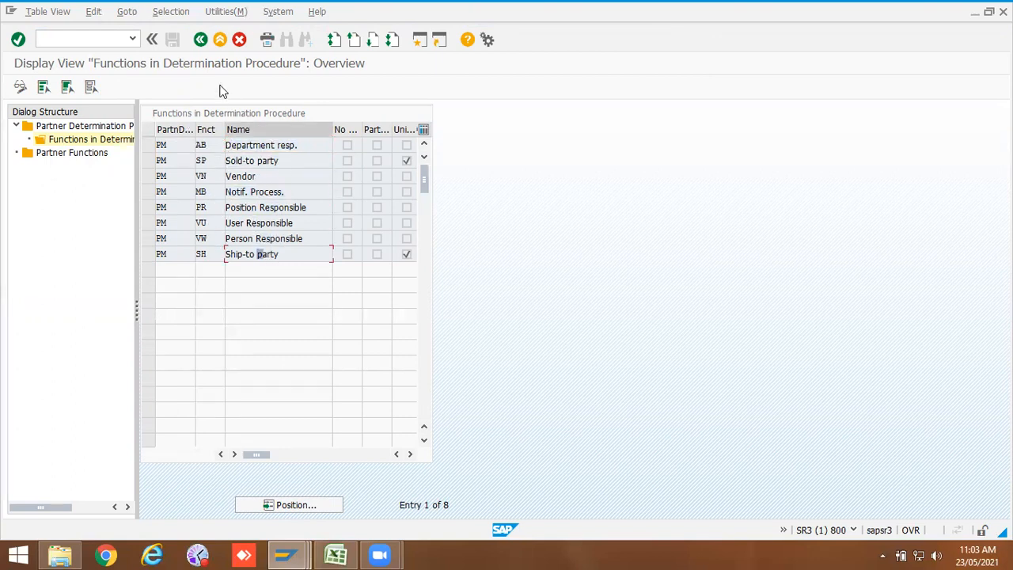
{"action": "left_click", "coordinate": [200, 40]}
{"action": "left_click", "coordinate": [201, 40]}
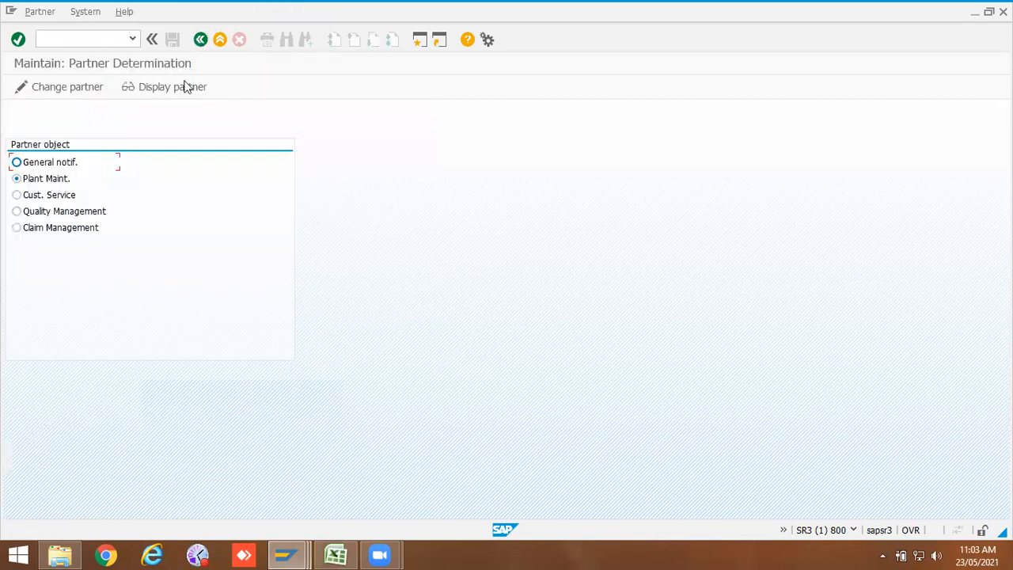
{"action": "left_click", "coordinate": [200, 40]}
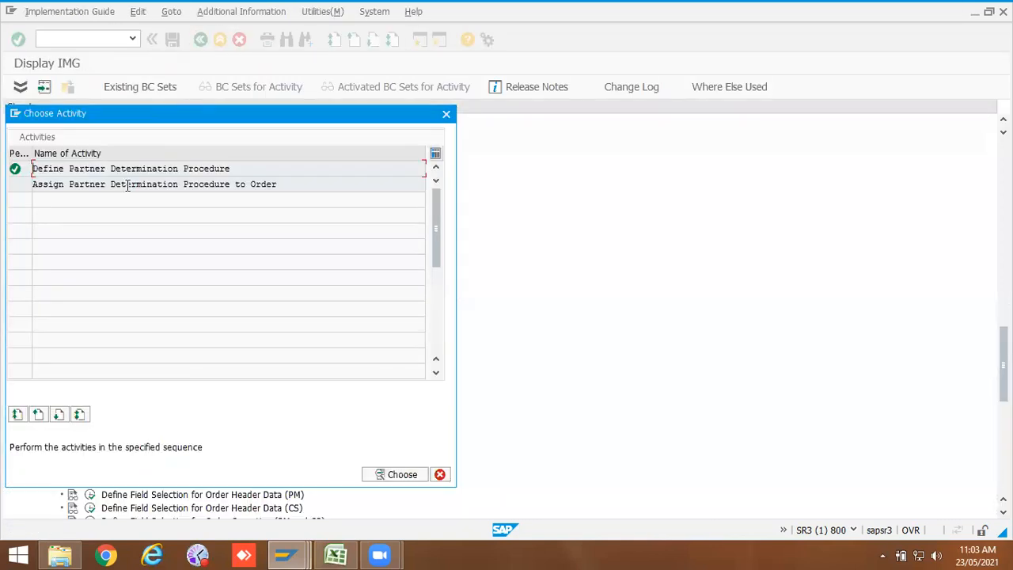
Step: Assign partner determination procedure PM to order type ZPM2 and save it under the customizing request
{"action": "double_click", "coordinate": [130, 184]}
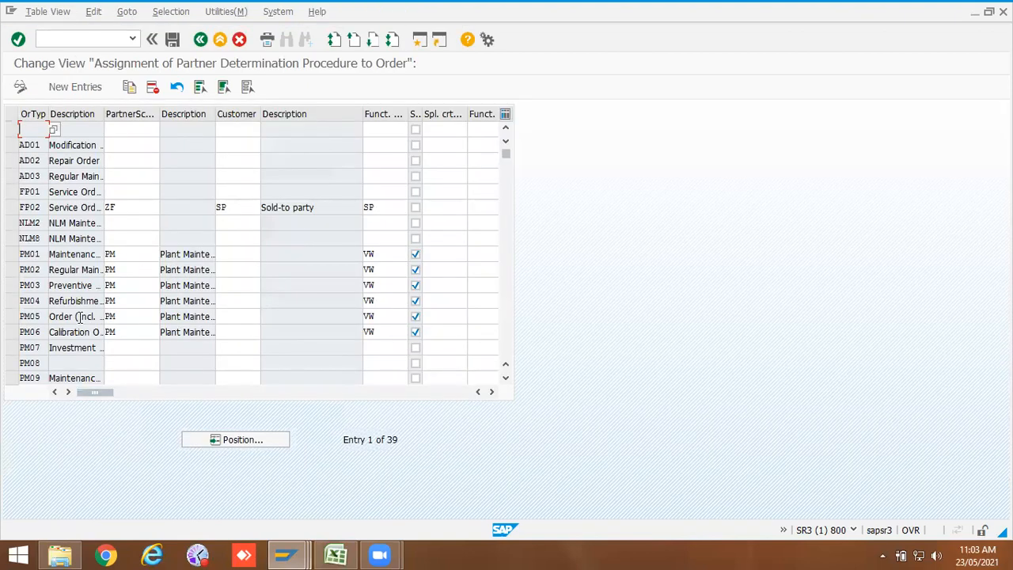
{"action": "left_click", "coordinate": [242, 440]}
{"action": "left_click", "coordinate": [149, 205]}
{"action": "left_click", "coordinate": [147, 215]}
{"action": "key", "text": "Return"}
{"action": "left_click", "coordinate": [134, 129]}
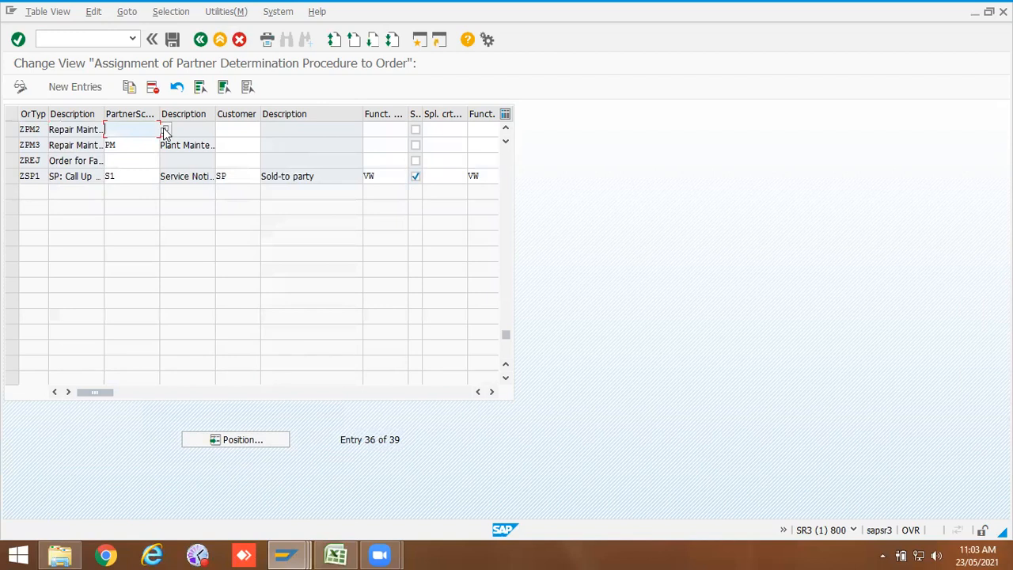
{"action": "left_click", "coordinate": [165, 130]}
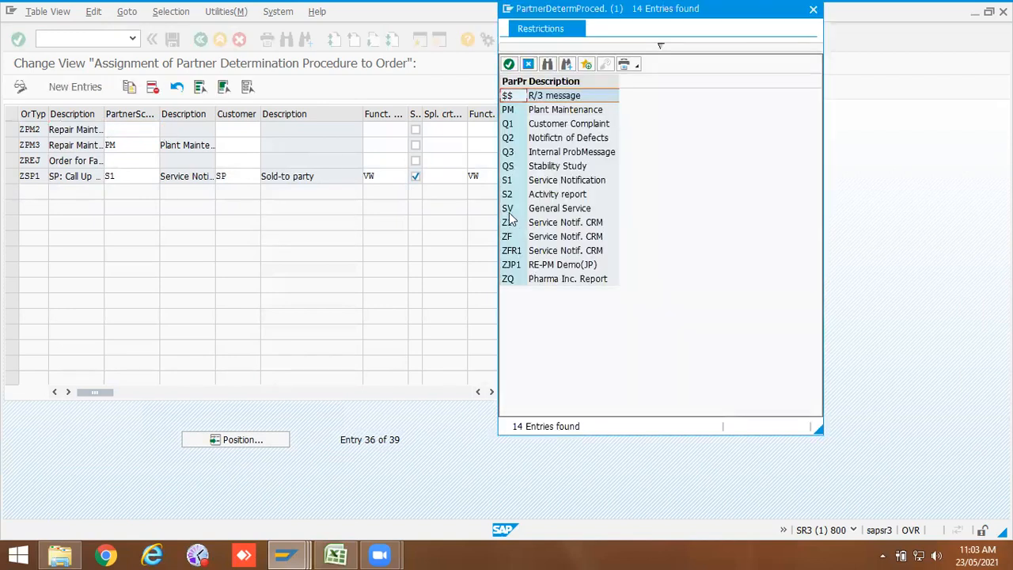
{"action": "double_click", "coordinate": [507, 111]}
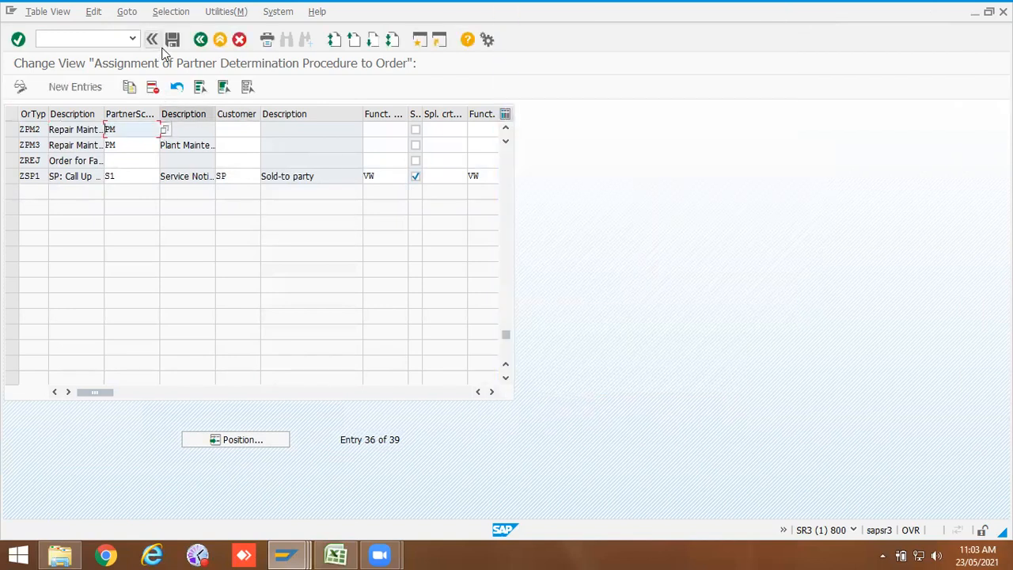
{"action": "left_click", "coordinate": [174, 39]}
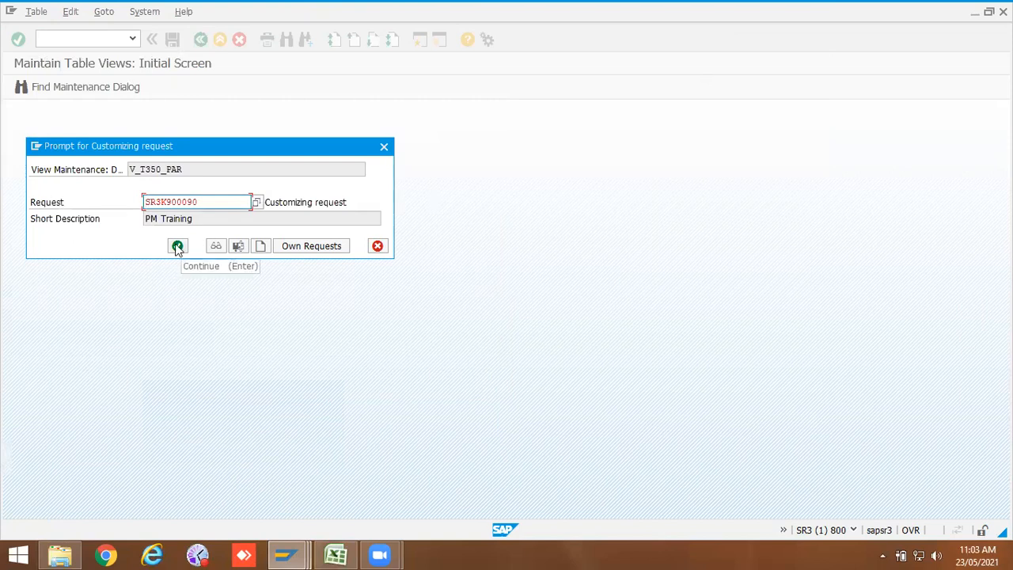
{"action": "left_click", "coordinate": [178, 247]}
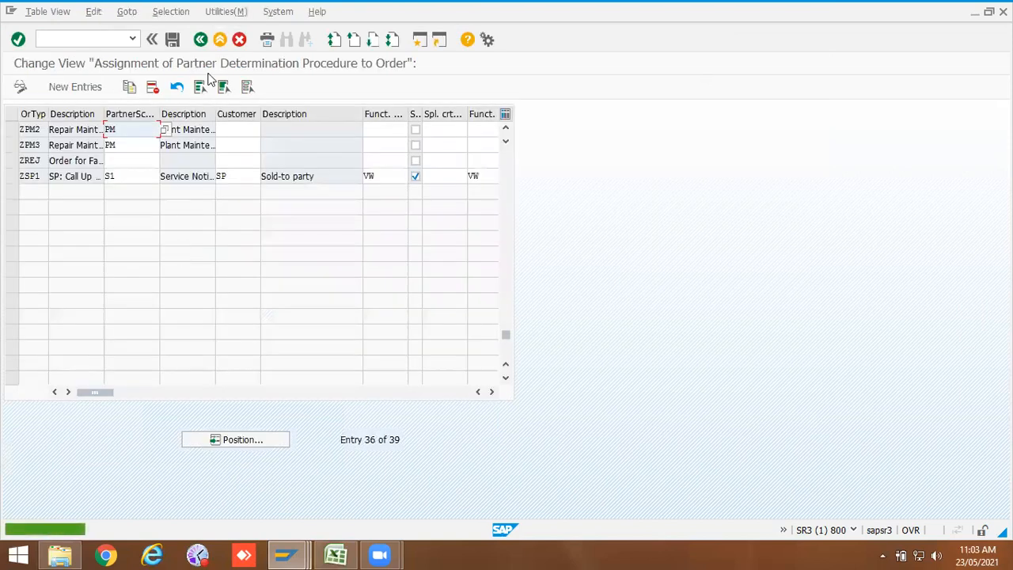
{"action": "left_click", "coordinate": [201, 40]}
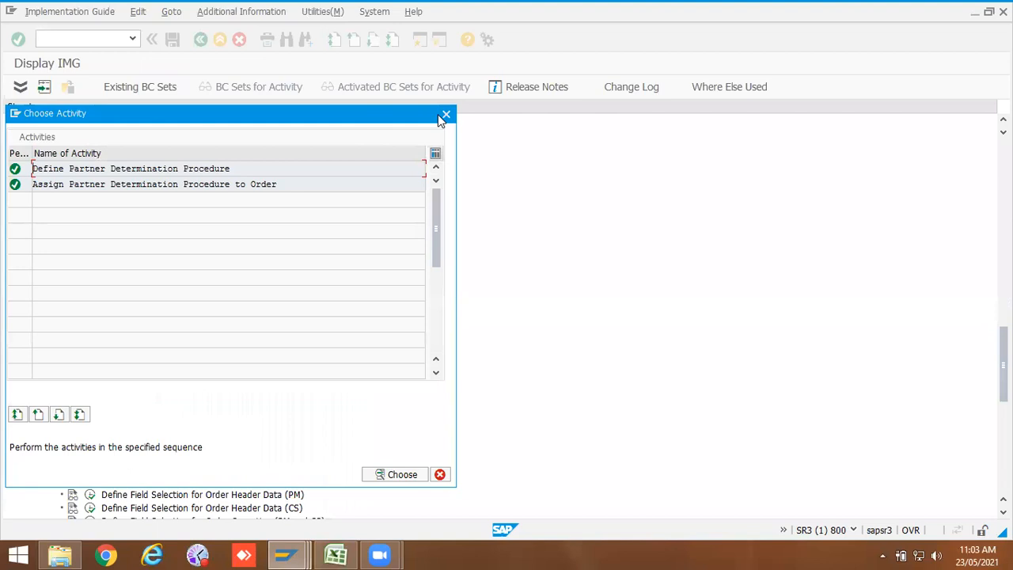
{"action": "left_click", "coordinate": [446, 116]}
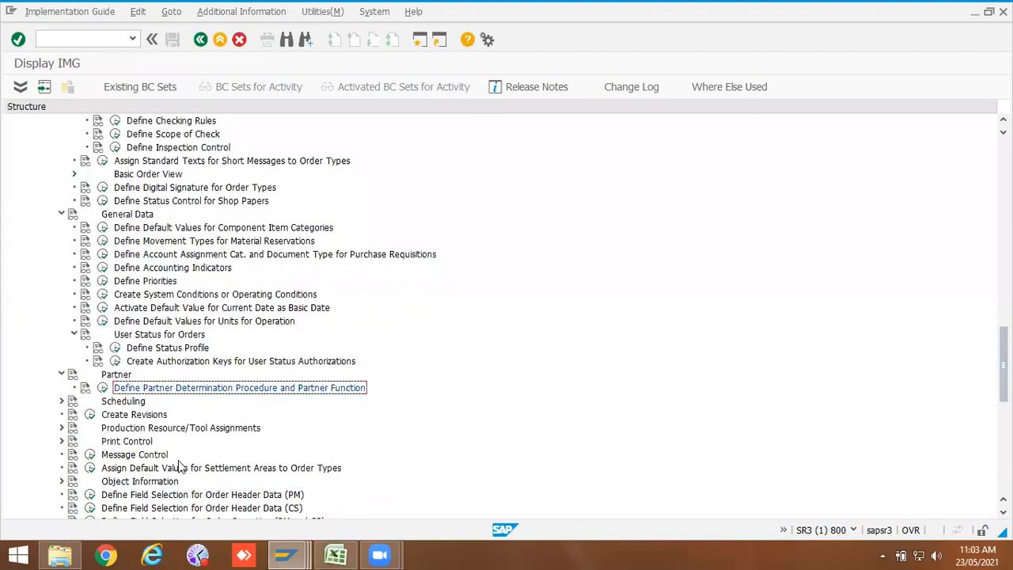
Step: Expand Scheduling and inspect the scheduling parameters per plant and order type
{"action": "left_click", "coordinate": [62, 401]}
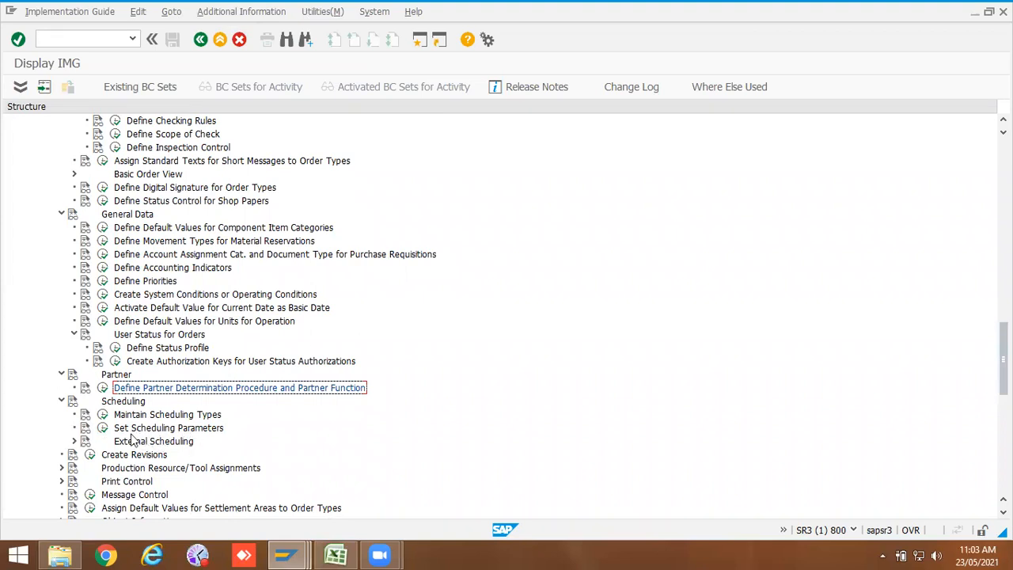
{"action": "left_click", "coordinate": [102, 429]}
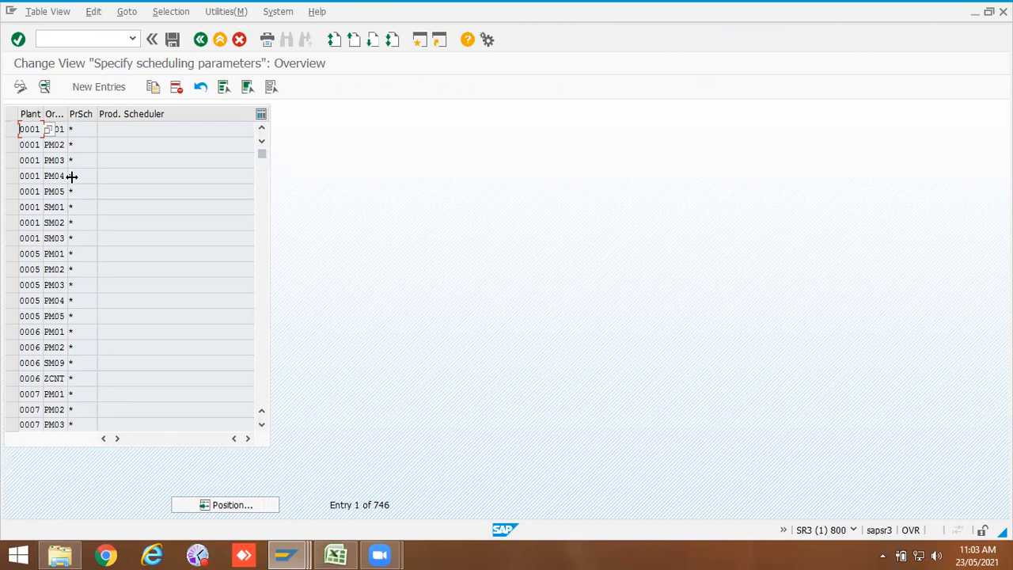
{"action": "left_click", "coordinate": [64, 130]}
{"action": "left_click_drag", "start_coordinate": [67, 115], "coordinate": [78, 116]}
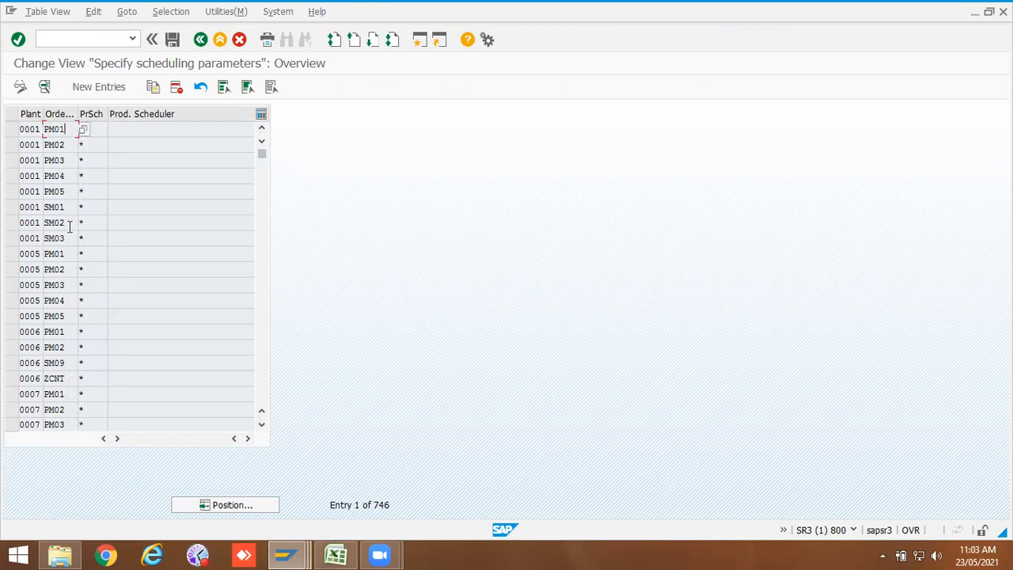
{"action": "left_click", "coordinate": [201, 39]}
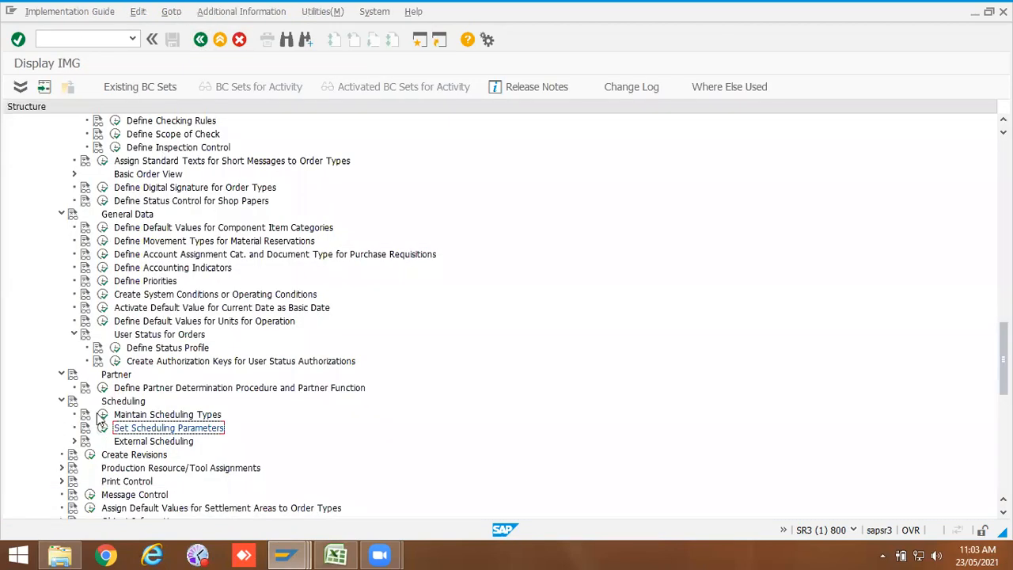
Step: Open Maintain Scheduling Types and review the available scheduling types and their settings
{"action": "left_click", "coordinate": [103, 416]}
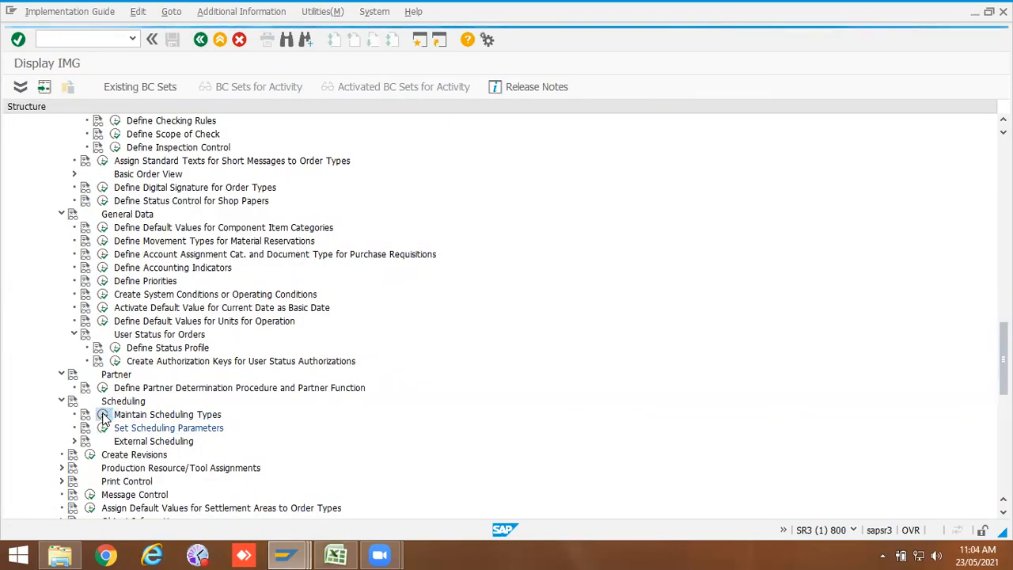
{"action": "left_click_drag", "start_coordinate": [95, 129], "coordinate": [24, 126]}
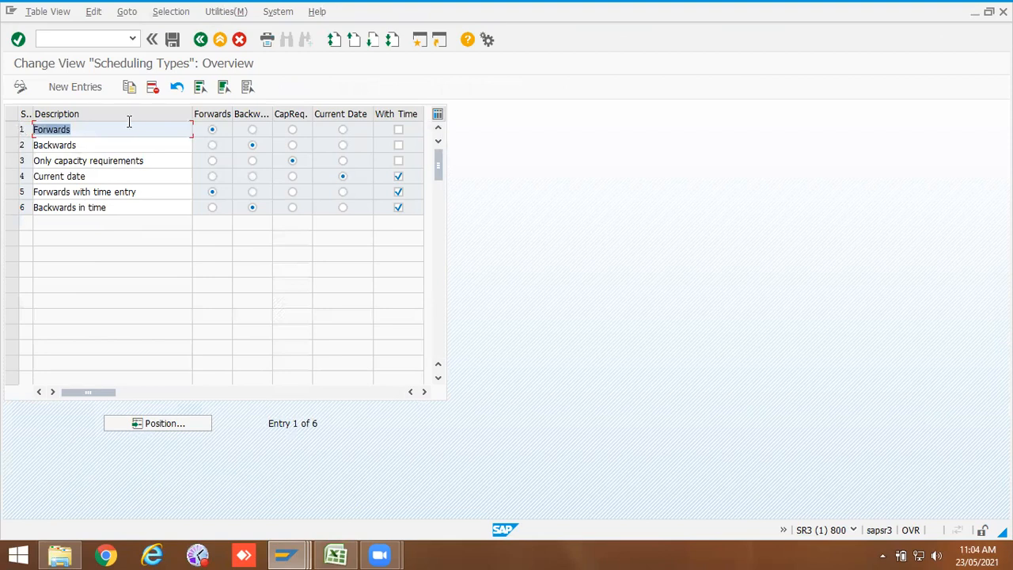
{"action": "left_click_drag", "start_coordinate": [111, 141], "coordinate": [21, 154]}
{"action": "left_click_drag", "start_coordinate": [160, 162], "coordinate": [8, 162]}
{"action": "left_click_drag", "start_coordinate": [87, 178], "coordinate": [31, 179]}
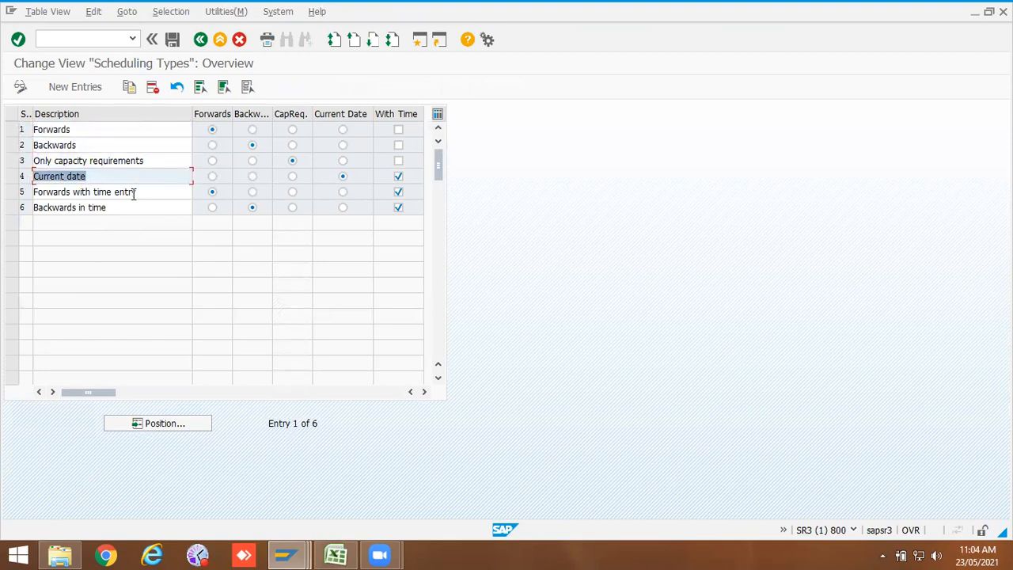
{"action": "left_click_drag", "start_coordinate": [135, 194], "coordinate": [24, 193]}
{"action": "left_click_drag", "start_coordinate": [74, 131], "coordinate": [34, 139]}
{"action": "left_click", "coordinate": [120, 191]}
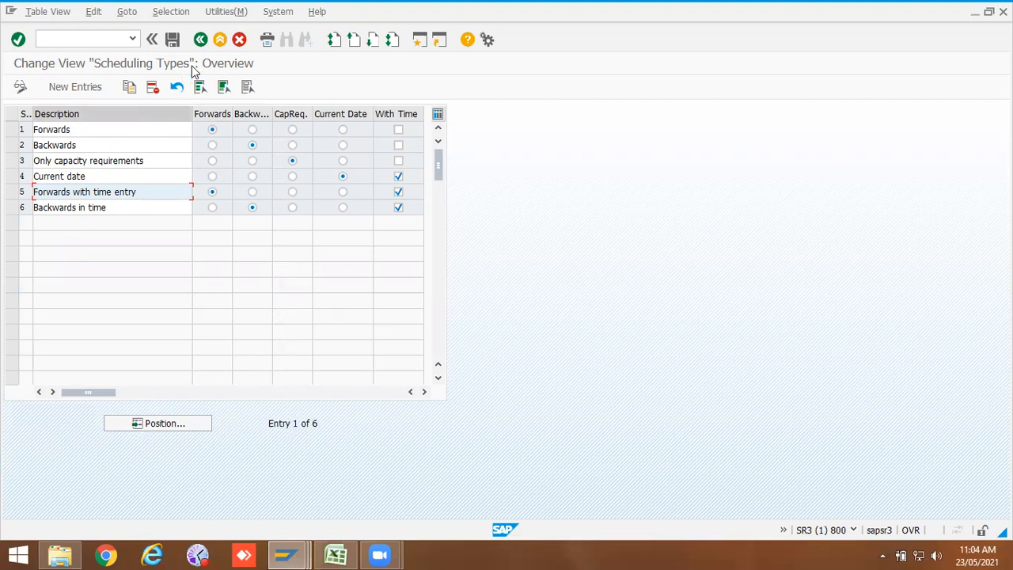
{"action": "left_click", "coordinate": [200, 38]}
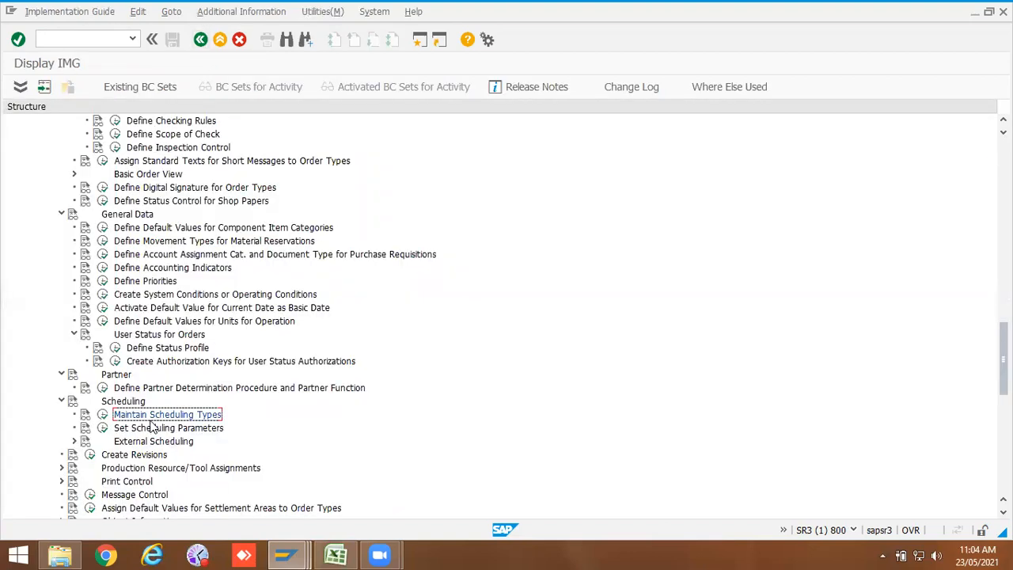
Step: Open Set Scheduling Parameters and position the list at the entries for plant 1000
{"action": "left_click", "coordinate": [103, 428]}
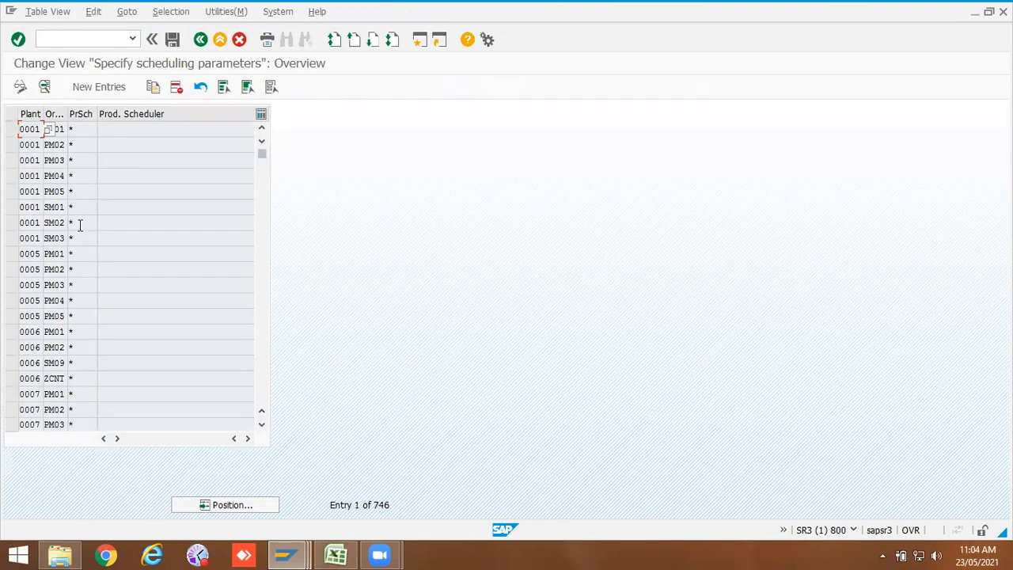
{"action": "left_click", "coordinate": [81, 221]}
{"action": "left_click", "coordinate": [200, 502]}
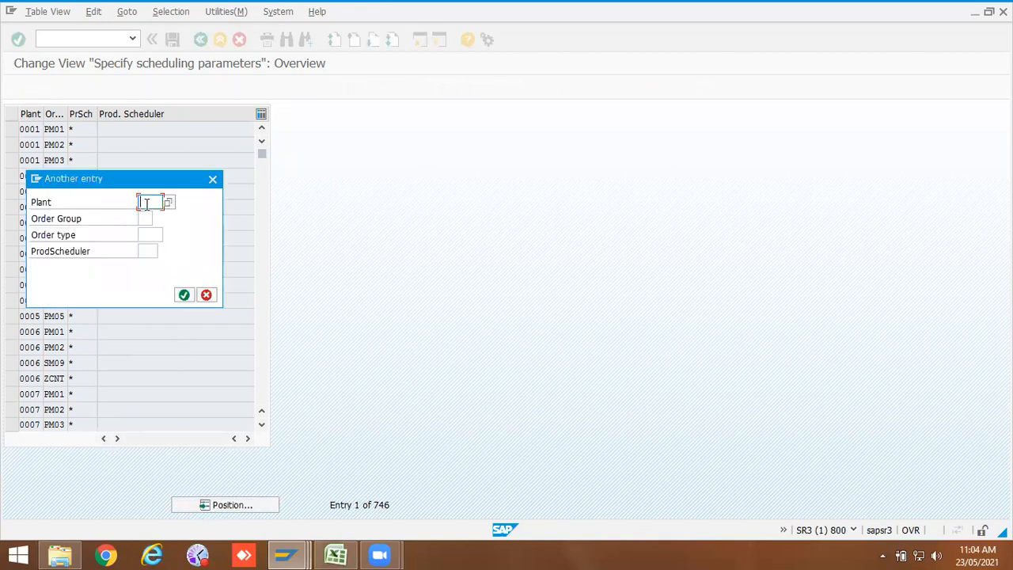
{"action": "left_click", "coordinate": [146, 203]}
{"action": "left_click", "coordinate": [150, 228]}
{"action": "left_click", "coordinate": [148, 219]}
{"action": "left_click", "coordinate": [158, 219]}
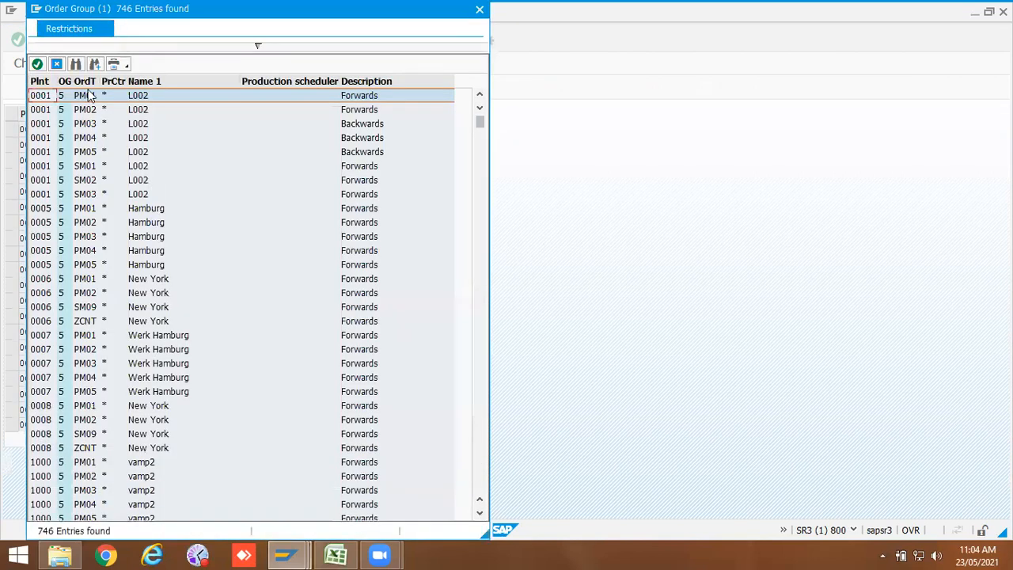
{"action": "double_click", "coordinate": [85, 96]}
{"action": "left_click", "coordinate": [184, 295]}
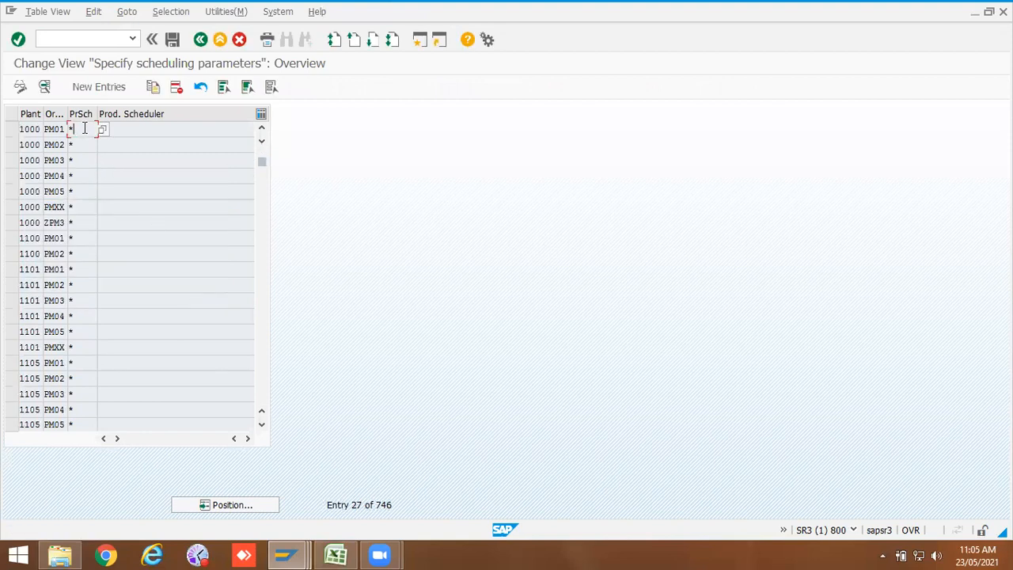
Step: Try to position the scheduling parameter list at plant 1000 with order type ZPM2
{"action": "left_click_drag", "start_coordinate": [98, 113], "coordinate": [61, 129]}
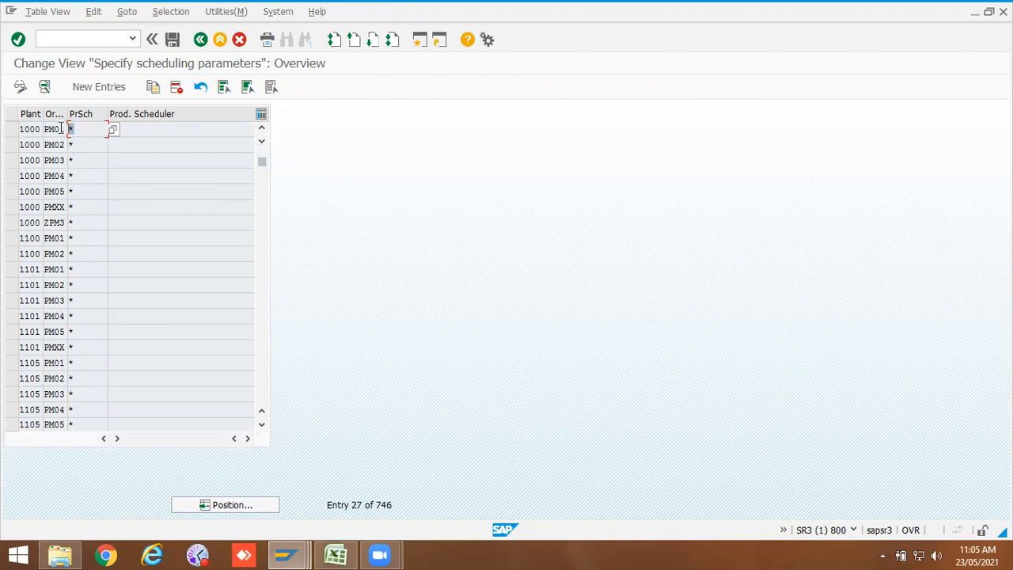
{"action": "left_click", "coordinate": [230, 505]}
{"action": "type", "text": "1000"}
{"action": "left_click", "coordinate": [154, 236]}
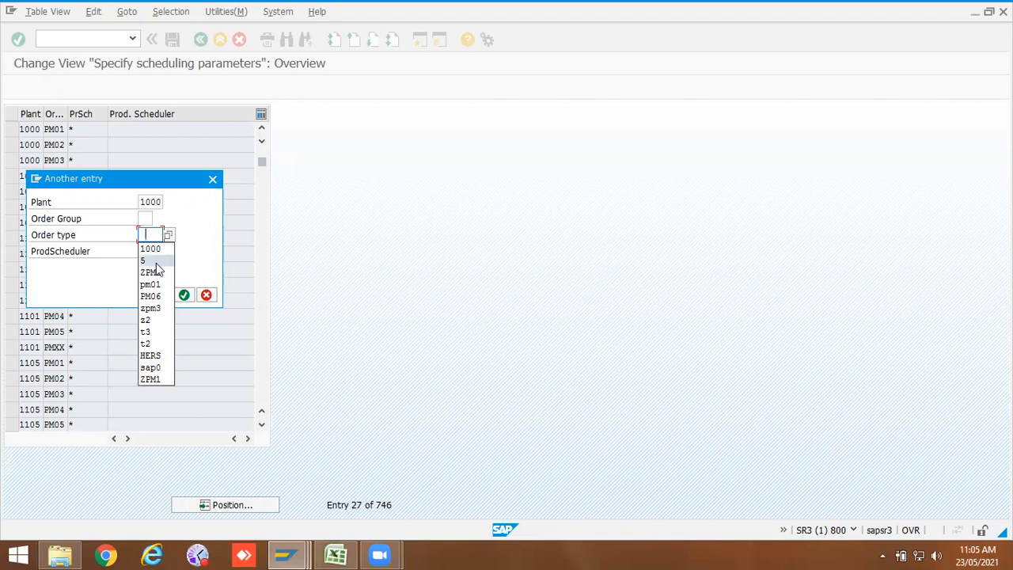
{"action": "left_click", "coordinate": [156, 271]}
{"action": "left_click", "coordinate": [184, 294]}
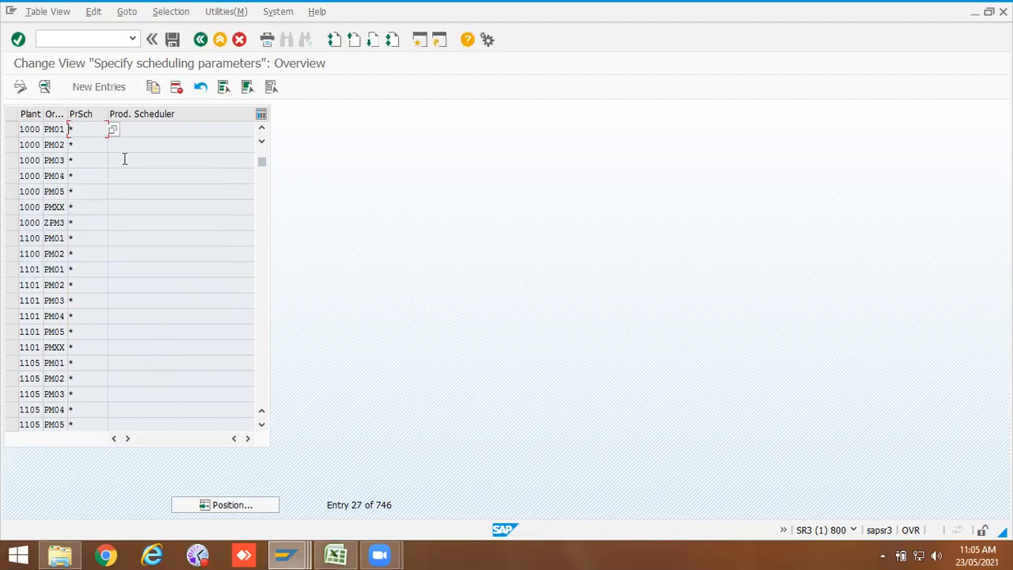
Step: Create a new scheduling parameter entry for plant 1000 and order type ZPM2 with scheduling type Forwards
{"action": "left_click", "coordinate": [12, 129]}
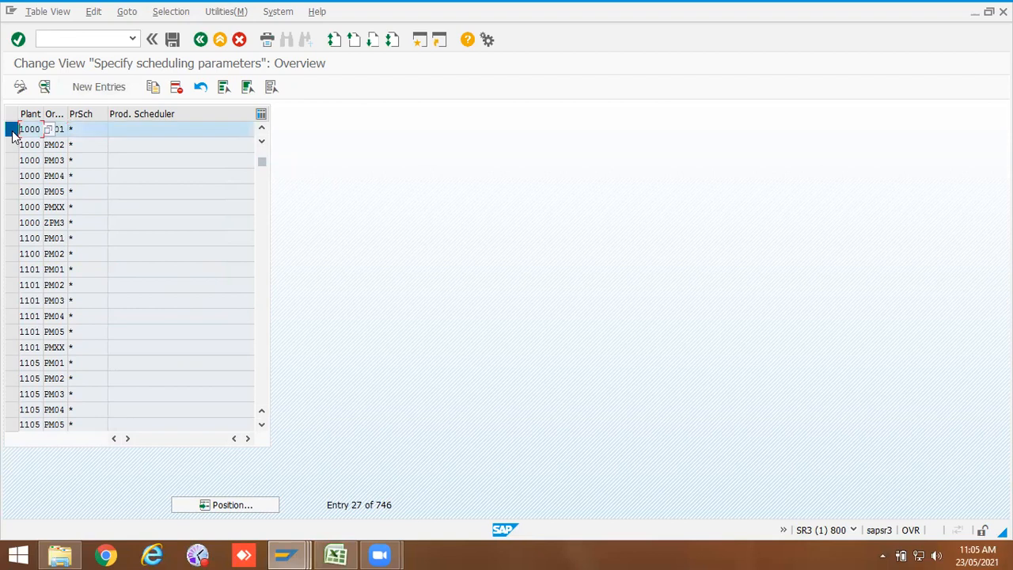
{"action": "left_click", "coordinate": [99, 86]}
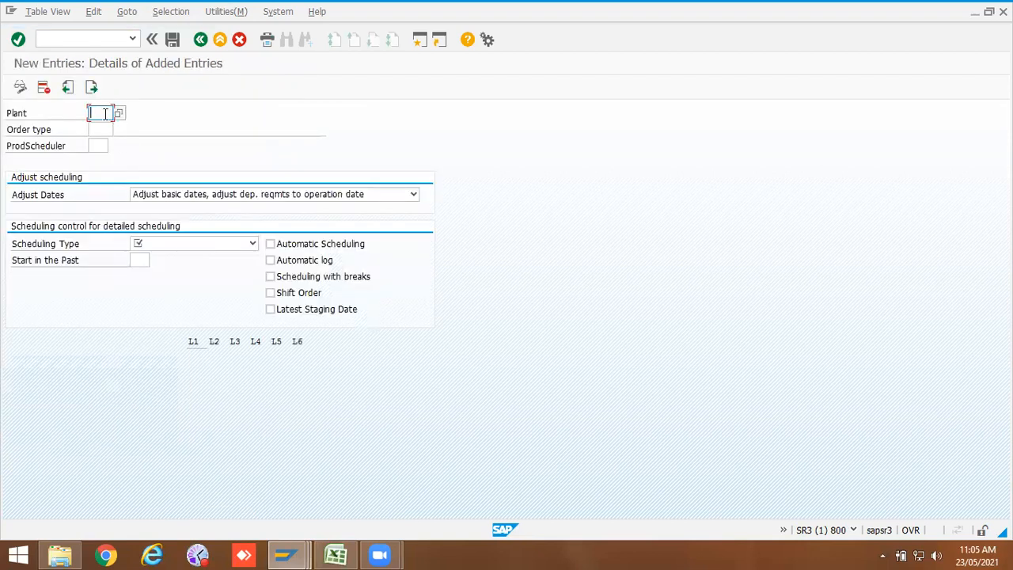
{"action": "left_click", "coordinate": [105, 113]}
{"action": "left_click", "coordinate": [102, 126]}
{"action": "left_click", "coordinate": [105, 128]}
{"action": "type", "text": "zpm"}
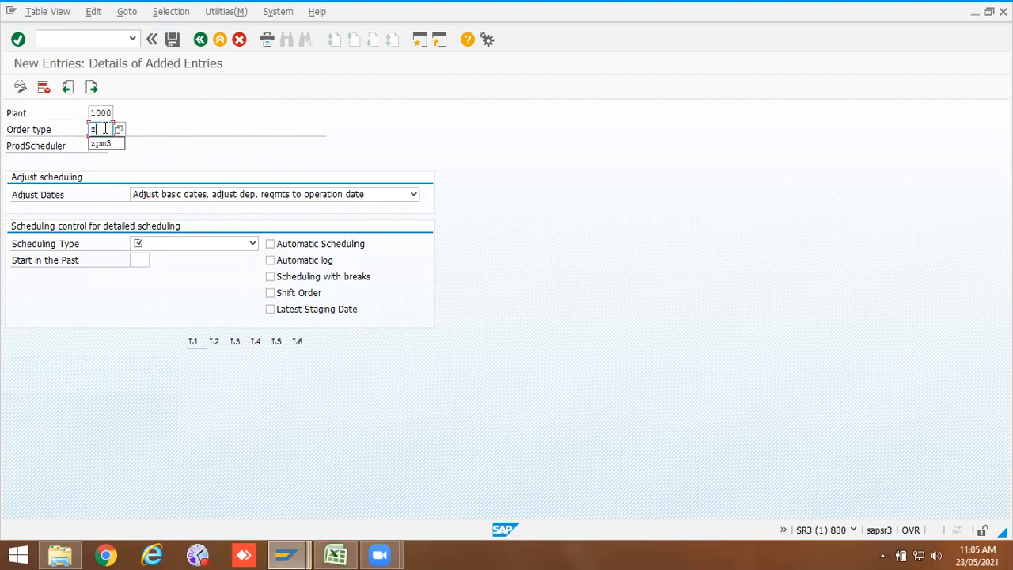
{"action": "type", "text": "2"}
{"action": "left_click", "coordinate": [173, 244]}
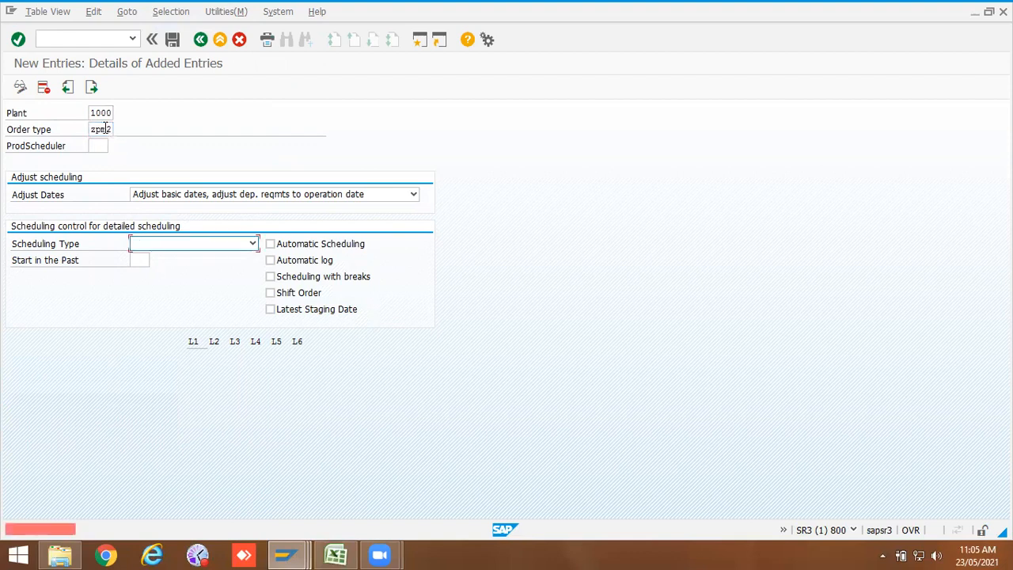
{"action": "left_click", "coordinate": [252, 243]}
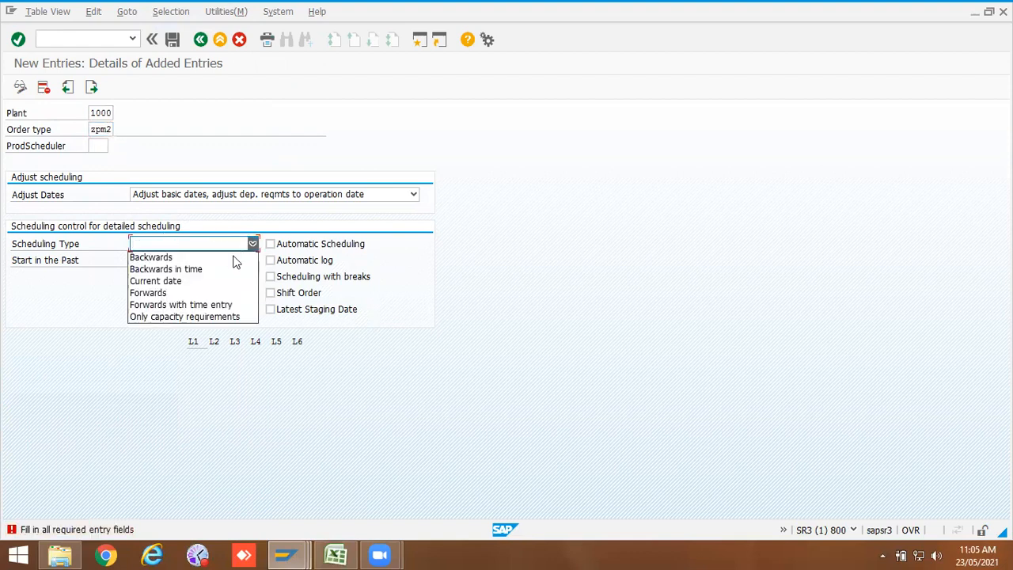
{"action": "left_click", "coordinate": [176, 293]}
Step: Set the production scheduler to *, enable Automatic Scheduling, and save the entry under the customizing request
{"action": "left_click", "coordinate": [101, 146]}
{"action": "type", "text": "*"}
{"action": "key", "text": "Return"}
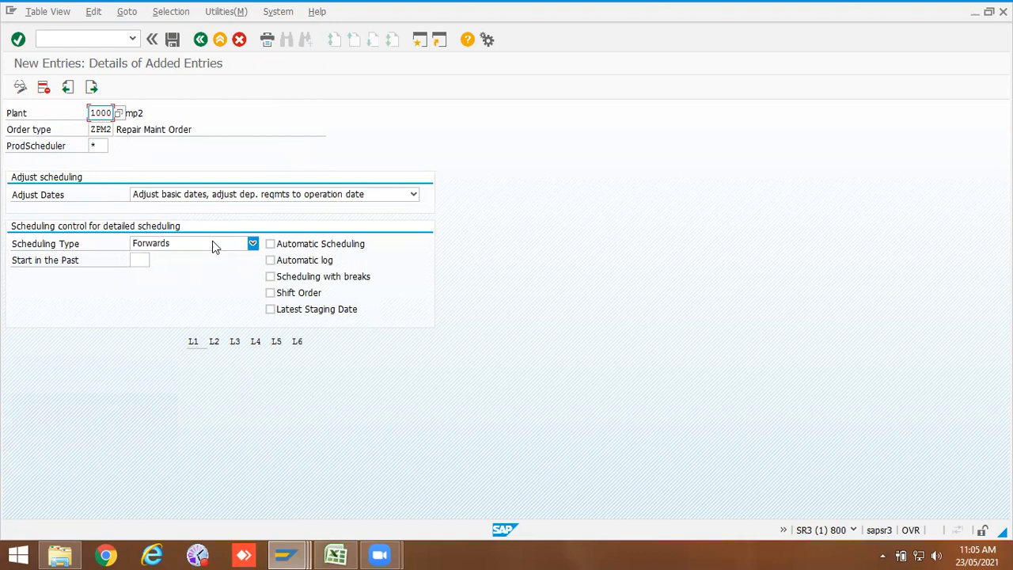
{"action": "left_click", "coordinate": [270, 245]}
{"action": "left_click", "coordinate": [172, 39]}
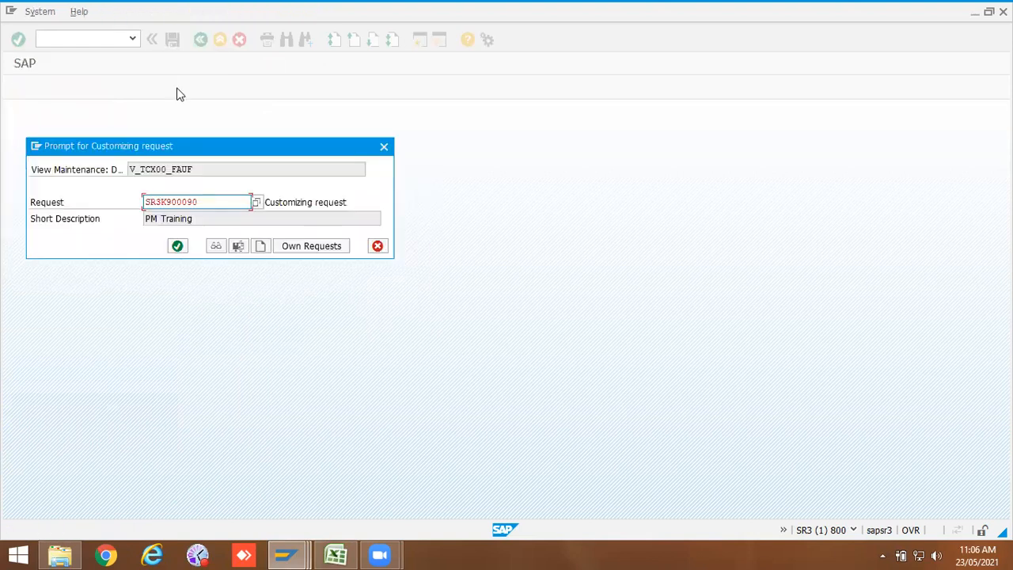
{"action": "left_click", "coordinate": [177, 246]}
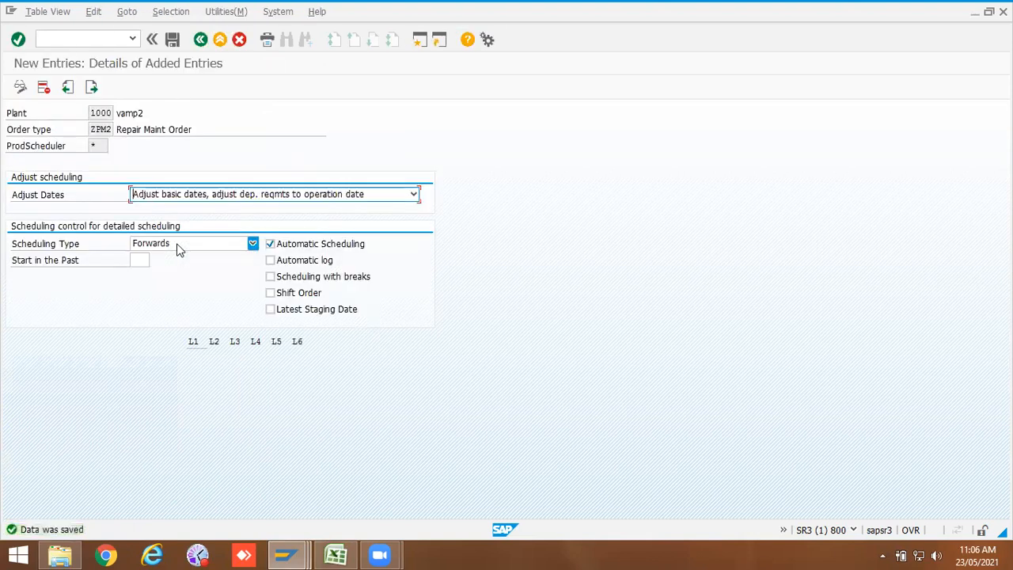
Step: Return to the IMG, expand Print Control and open Define Shop Papers to review the defined shop papers
{"action": "left_click", "coordinate": [201, 40]}
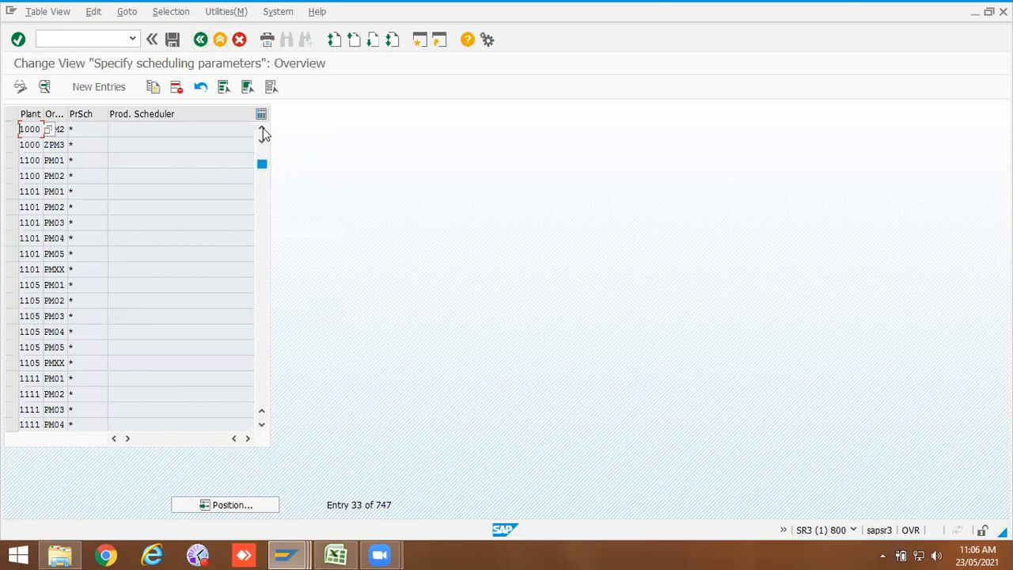
{"action": "left_click", "coordinate": [172, 39]}
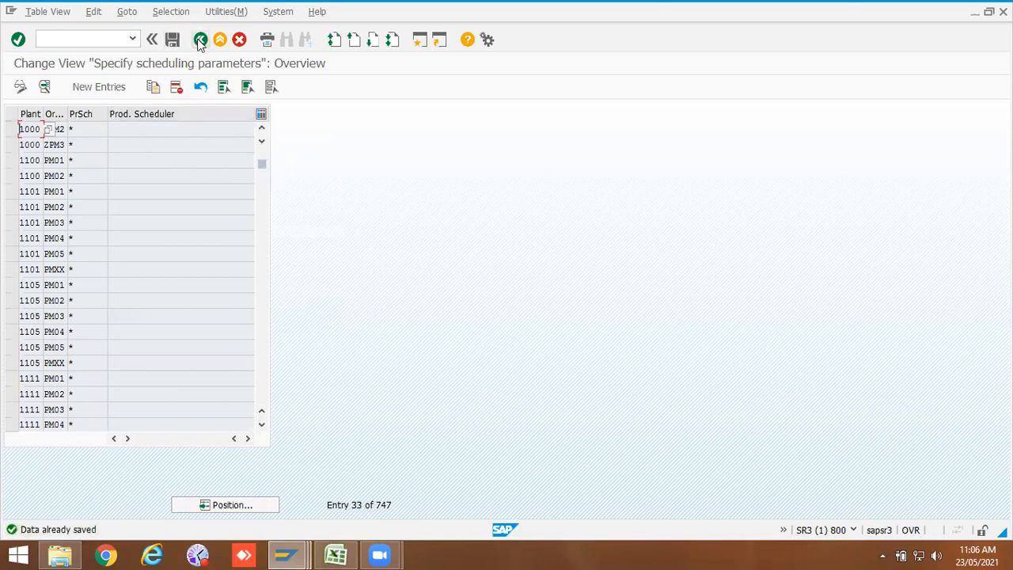
{"action": "left_click", "coordinate": [200, 40]}
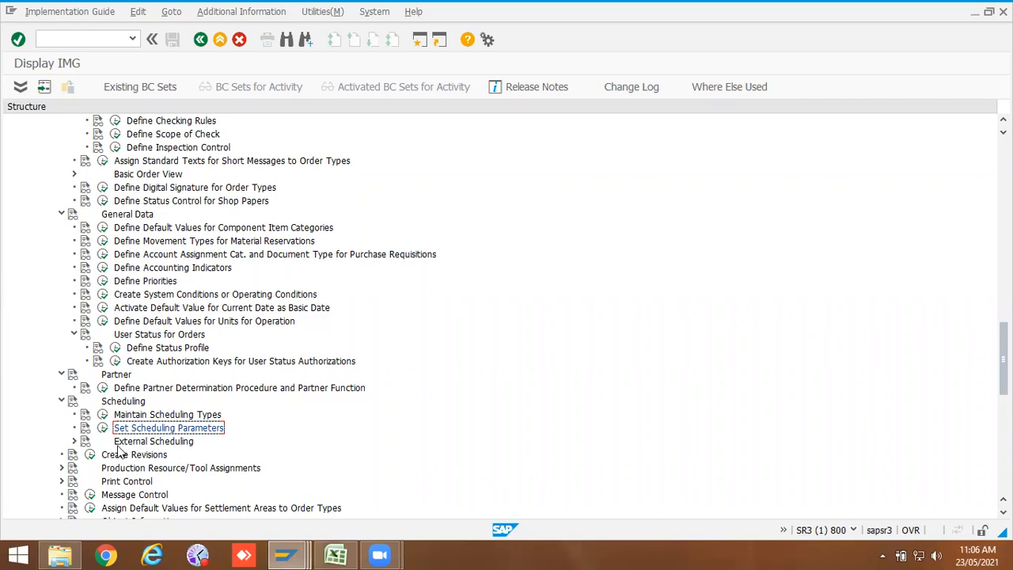
{"action": "scroll", "coordinate": [177, 479], "scroll_direction": "down", "scroll_amount": 1}
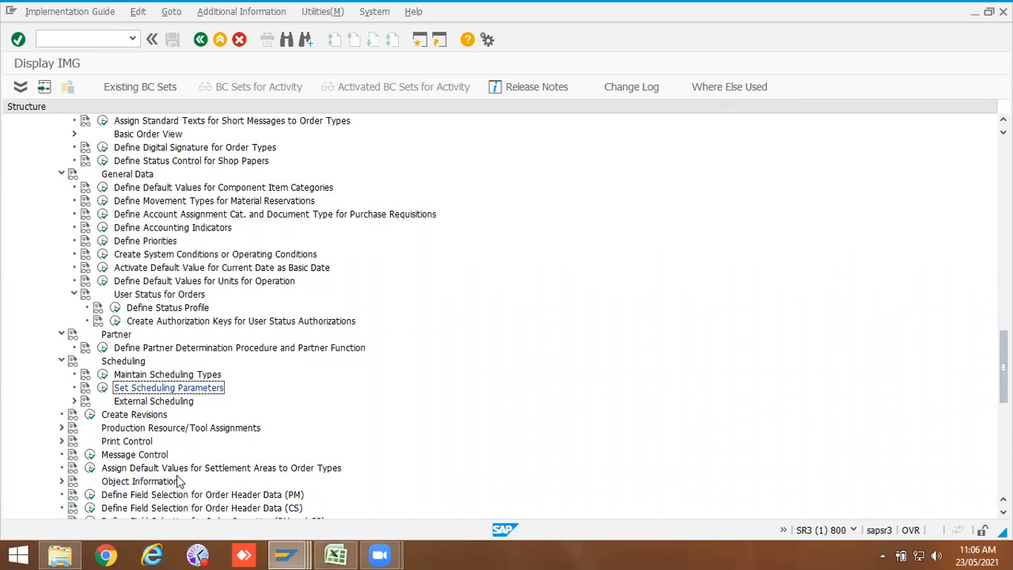
{"action": "scroll", "coordinate": [177, 481], "scroll_direction": "down", "scroll_amount": 1}
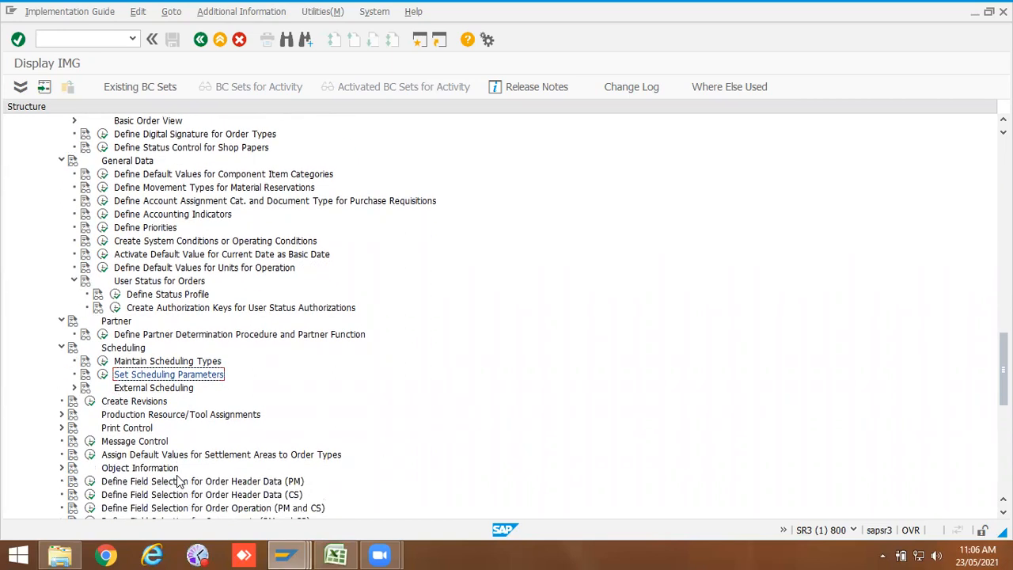
{"action": "left_click", "coordinate": [62, 428]}
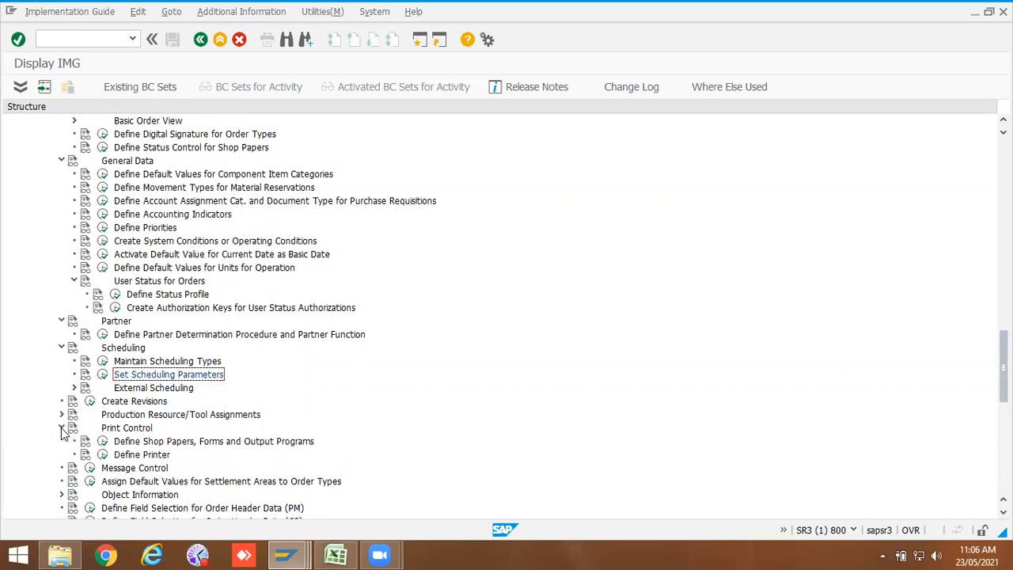
{"action": "left_click", "coordinate": [103, 441]}
{"action": "double_click", "coordinate": [69, 169]}
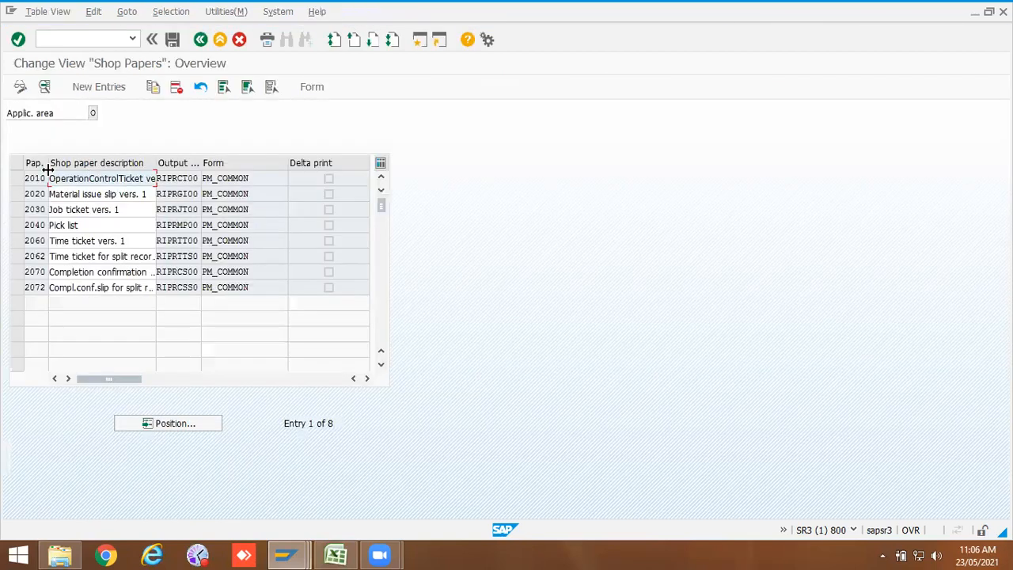
{"action": "left_click_drag", "start_coordinate": [48, 163], "coordinate": [60, 166]}
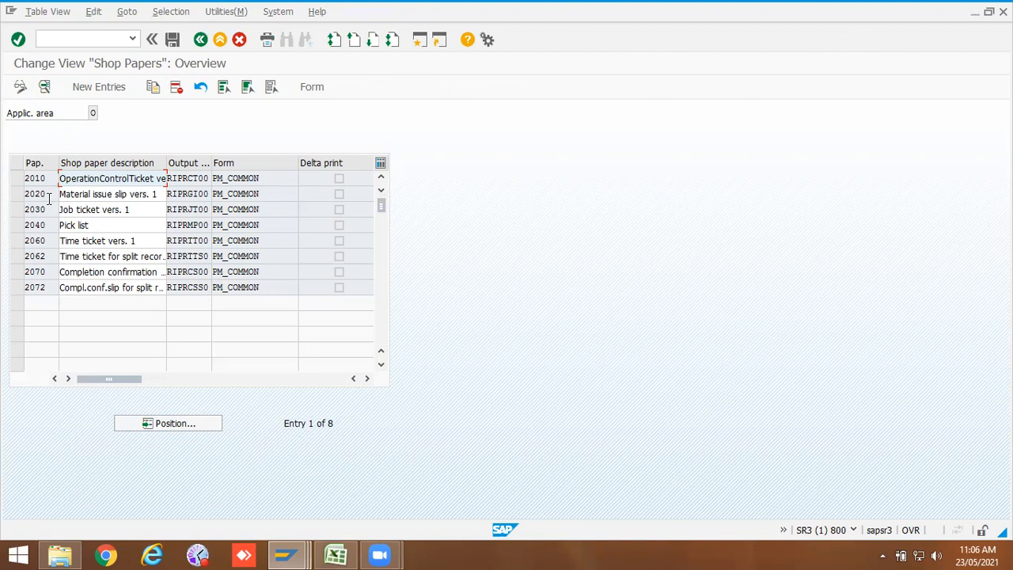
{"action": "left_click", "coordinate": [199, 41]}
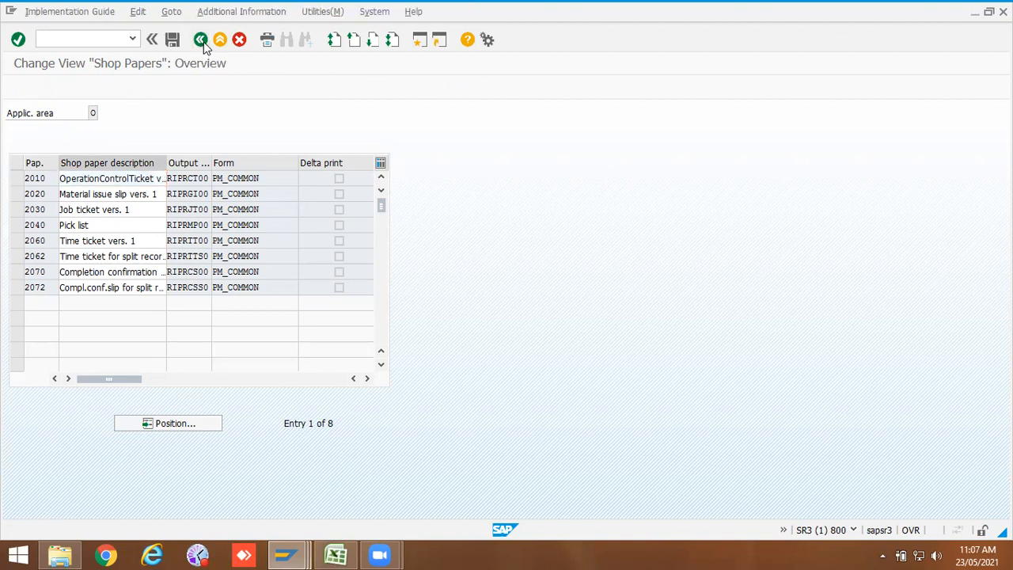
{"action": "double_click", "coordinate": [139, 184]}
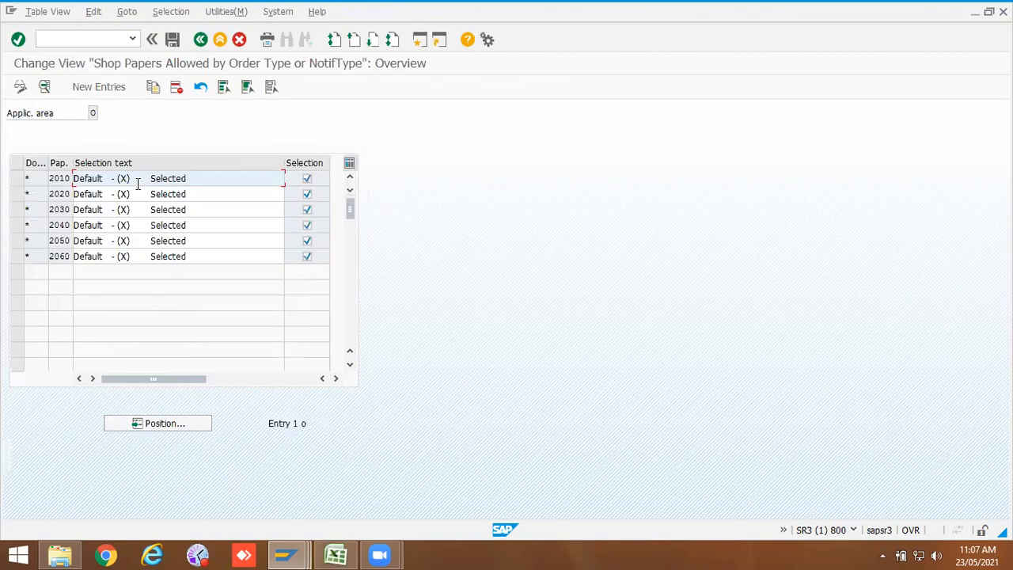
{"action": "left_click", "coordinate": [101, 88]}
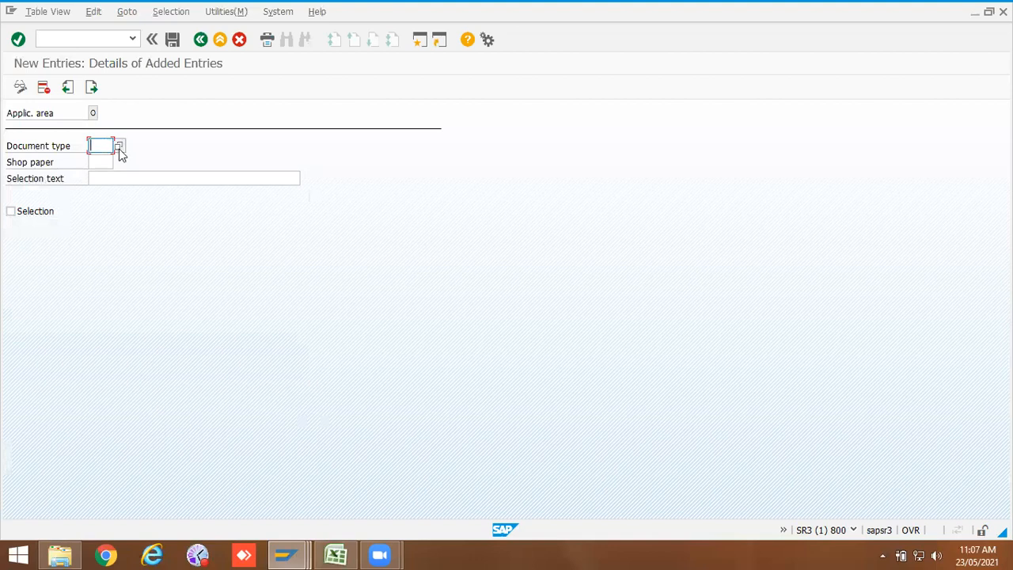
{"action": "left_click", "coordinate": [119, 151]}
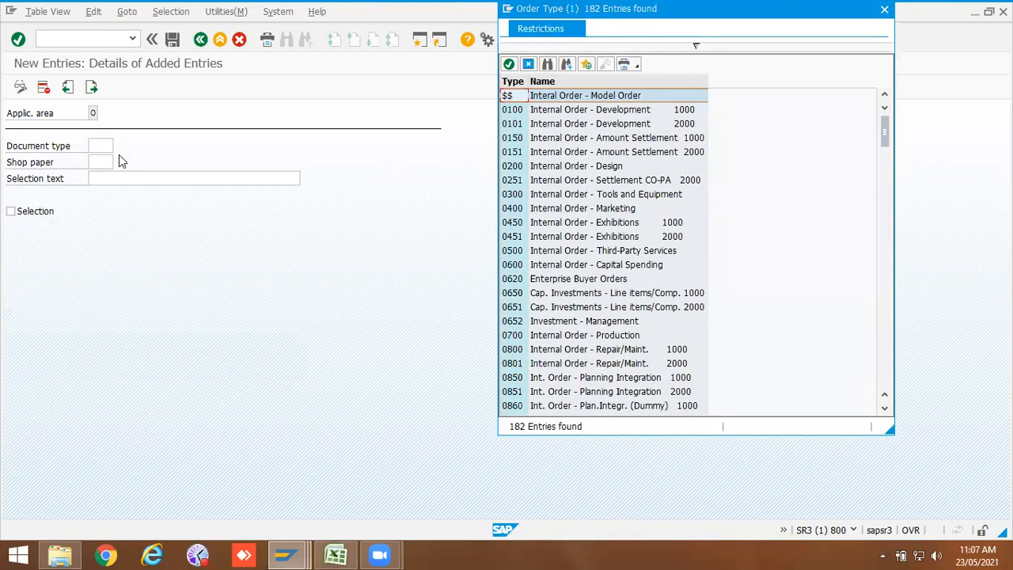
{"action": "scroll", "coordinate": [538, 332], "scroll_direction": "down", "scroll_amount": 15}
{"action": "scroll", "coordinate": [552, 328], "scroll_direction": "down", "scroll_amount": 12}
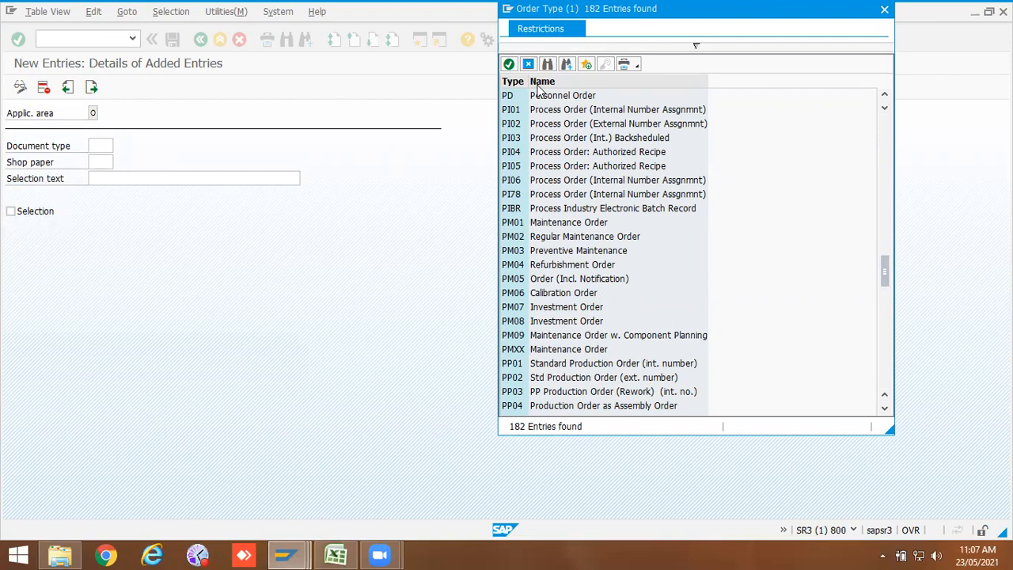
{"action": "left_click", "coordinate": [884, 9]}
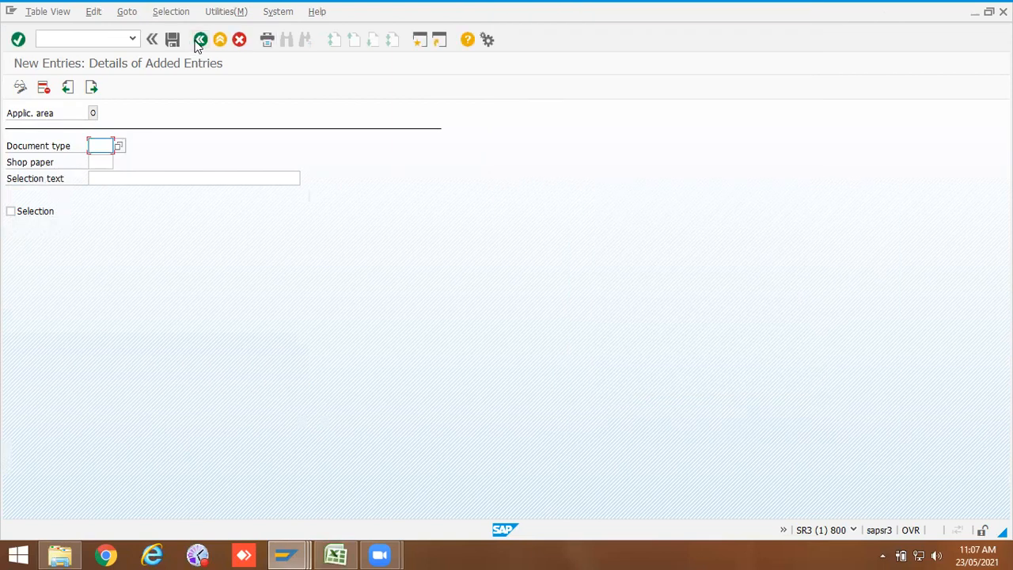
{"action": "left_click", "coordinate": [199, 42]}
{"action": "left_click", "coordinate": [240, 41]}
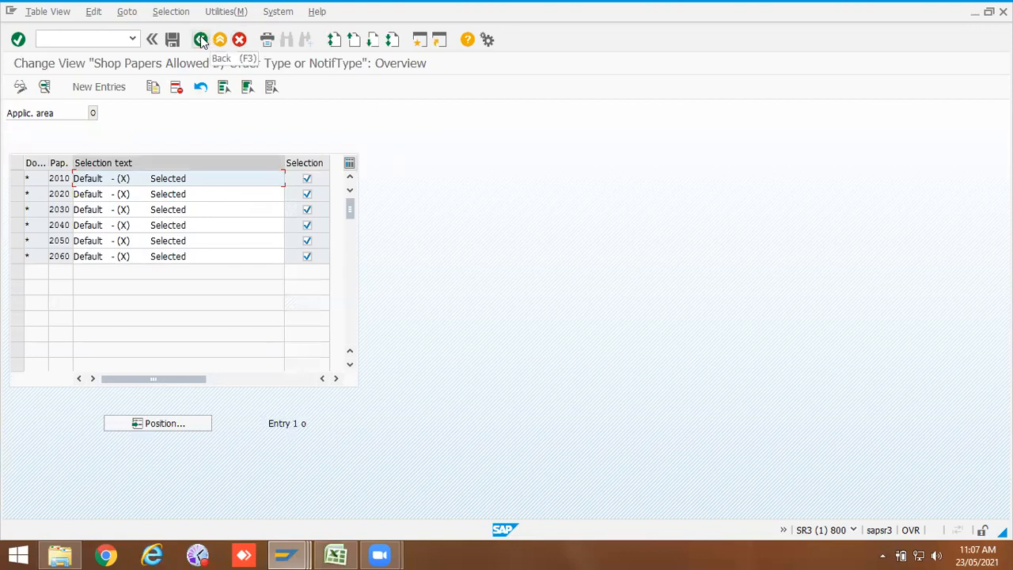
{"action": "left_click", "coordinate": [201, 41]}
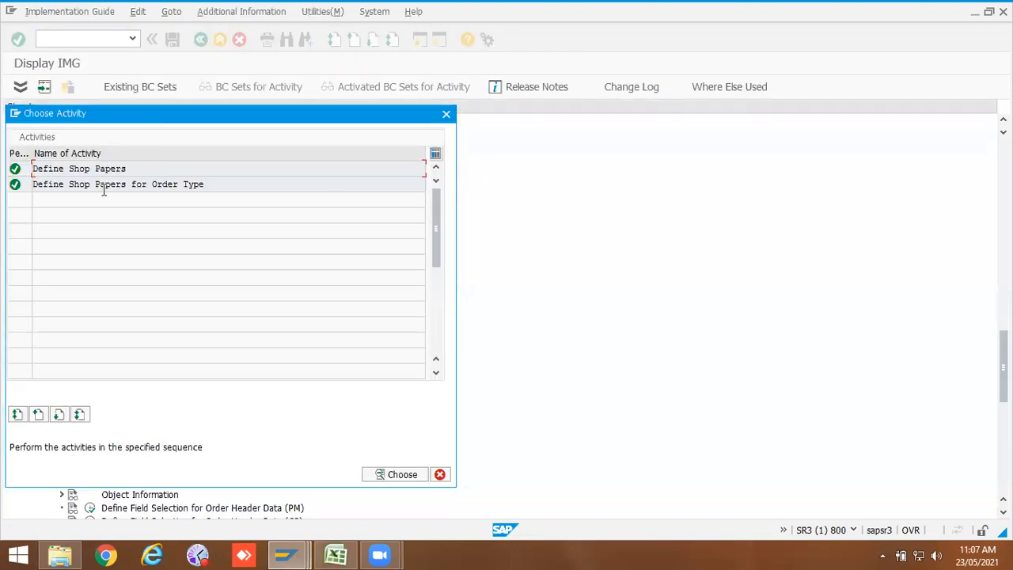
Step: Open Define Shop Papers for Order Type, add shop paper 2030 for document type ZPM2, and save it under the customizing request
{"action": "left_click", "coordinate": [95, 185]}
{"action": "double_click", "coordinate": [94, 185]}
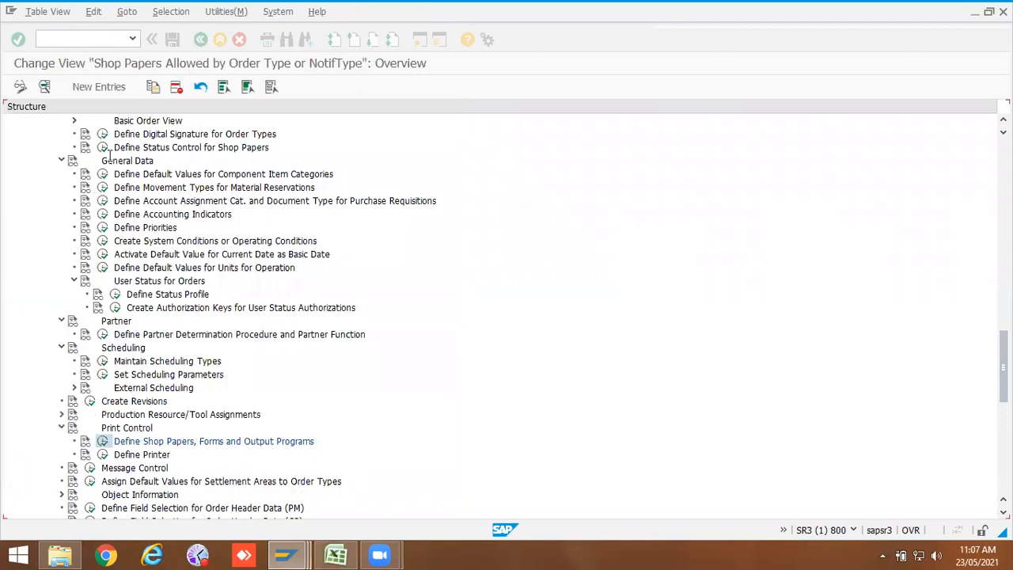
{"action": "left_click", "coordinate": [95, 86]}
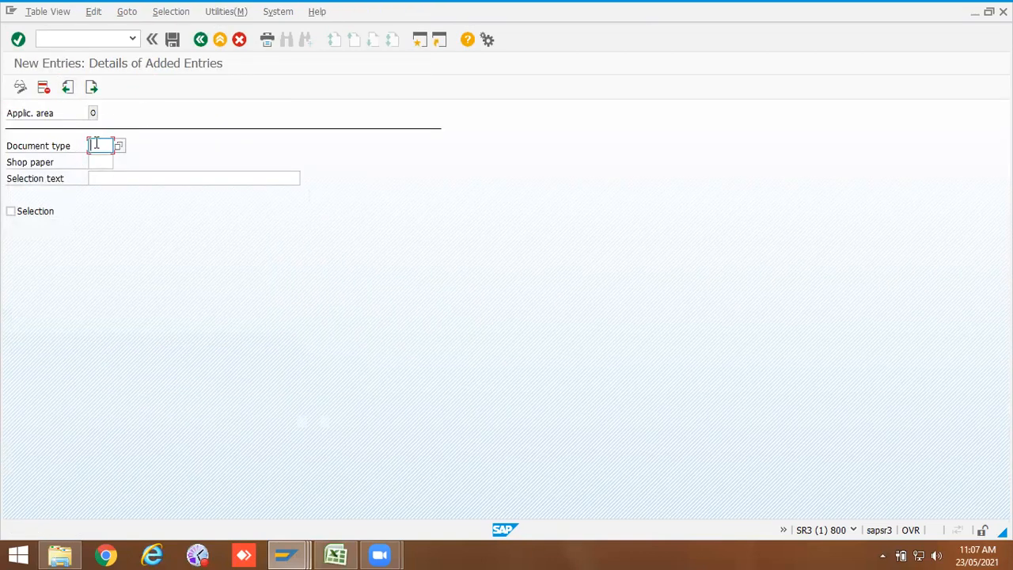
{"action": "type", "text": "zom"}
{"action": "key", "text": "Return"}
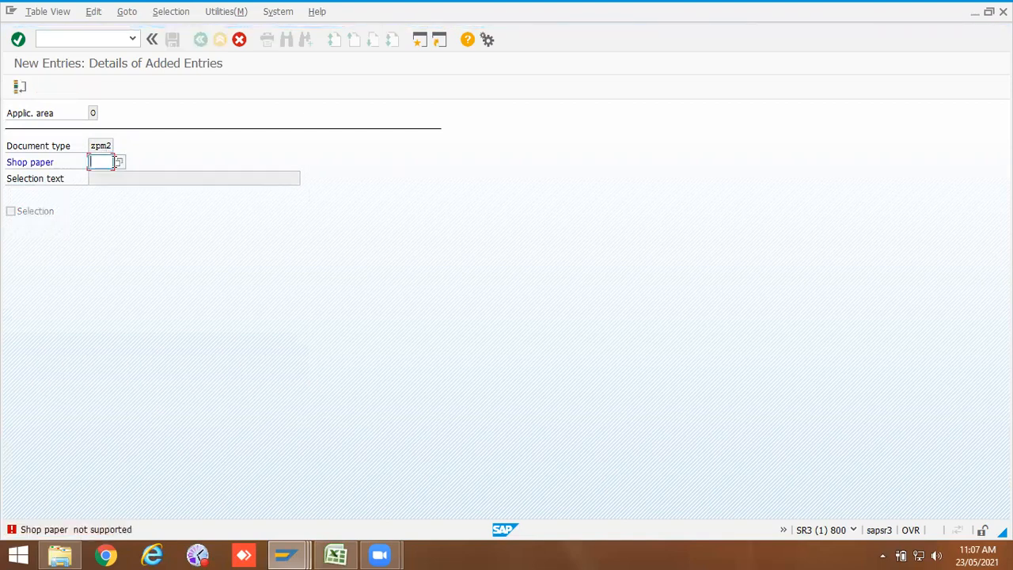
{"action": "left_click", "coordinate": [118, 163]}
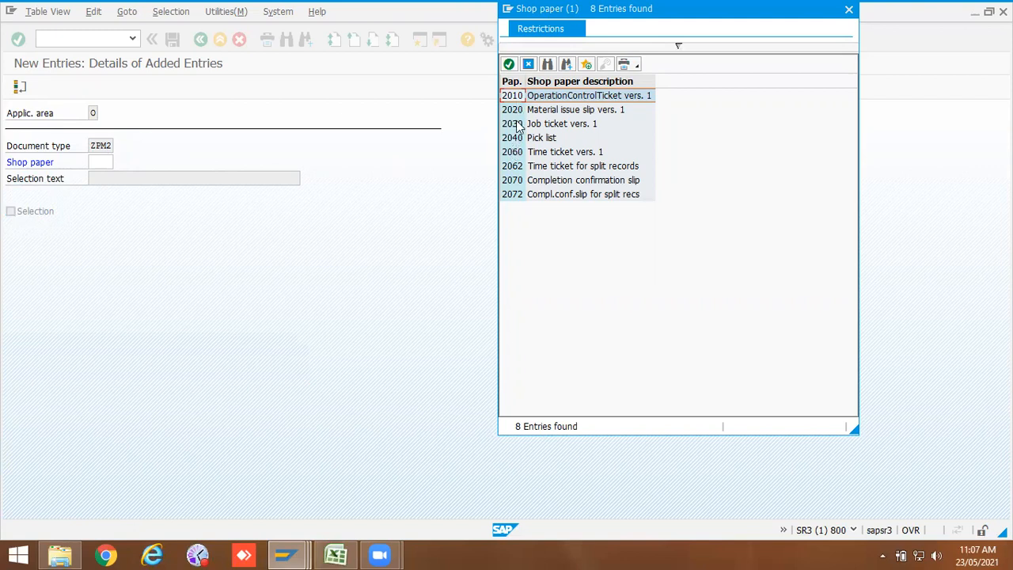
{"action": "double_click", "coordinate": [515, 127]}
{"action": "key", "text": "Return"}
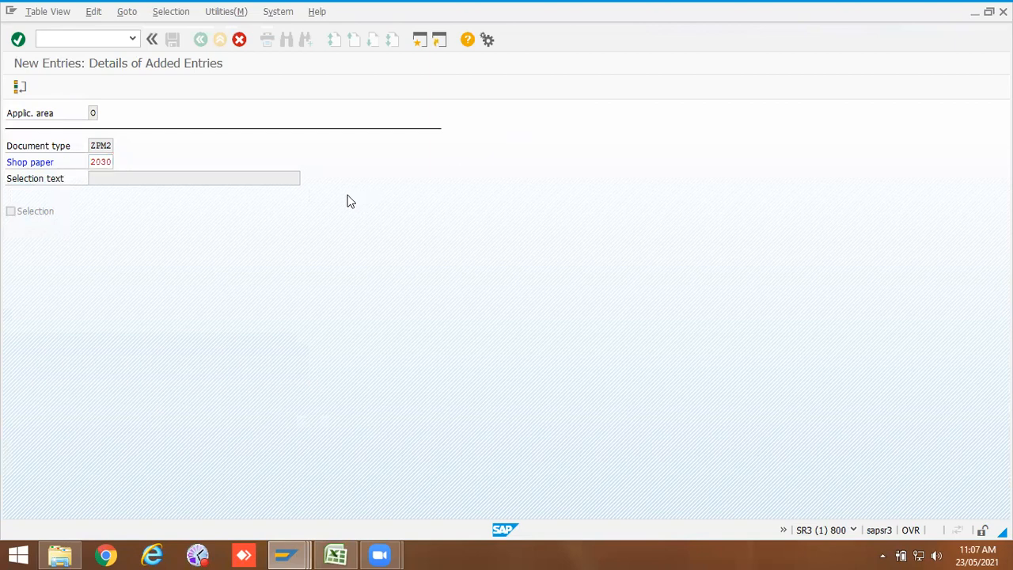
{"action": "left_click", "coordinate": [172, 39]}
{"action": "left_click", "coordinate": [177, 245]}
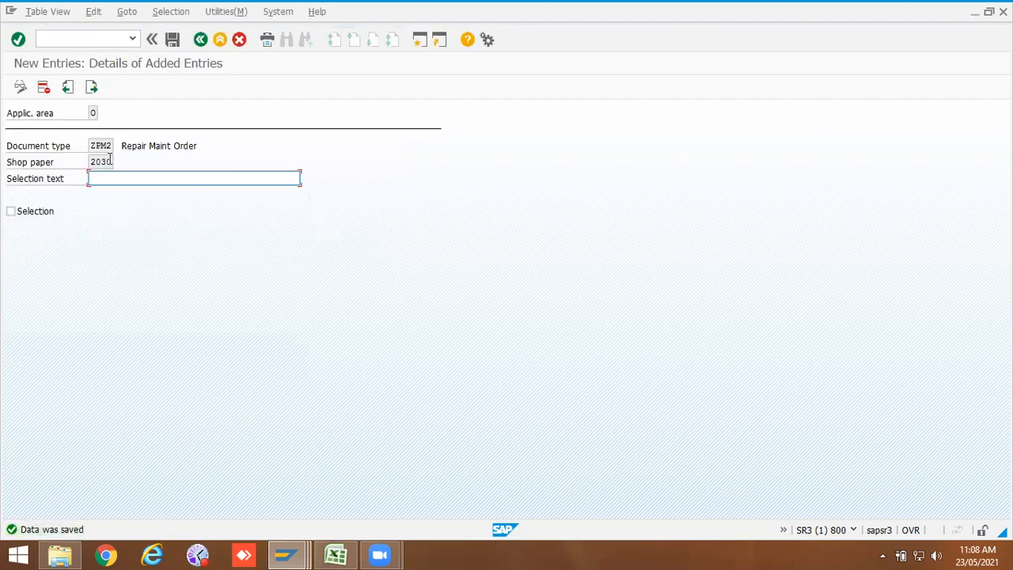
{"action": "left_click_drag", "start_coordinate": [110, 163], "coordinate": [97, 162]}
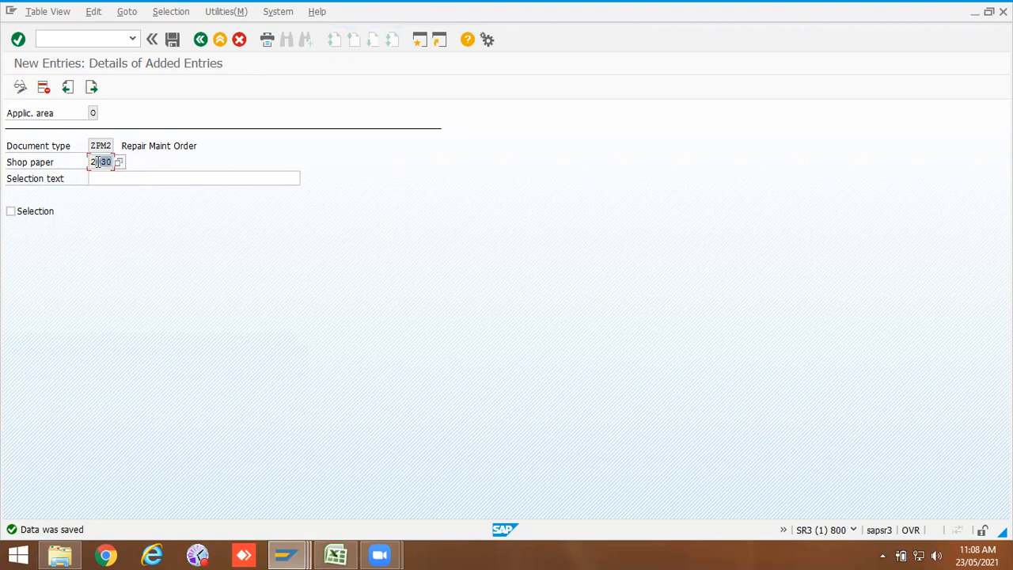
{"action": "left_click", "coordinate": [201, 39]}
{"action": "left_click", "coordinate": [201, 41]}
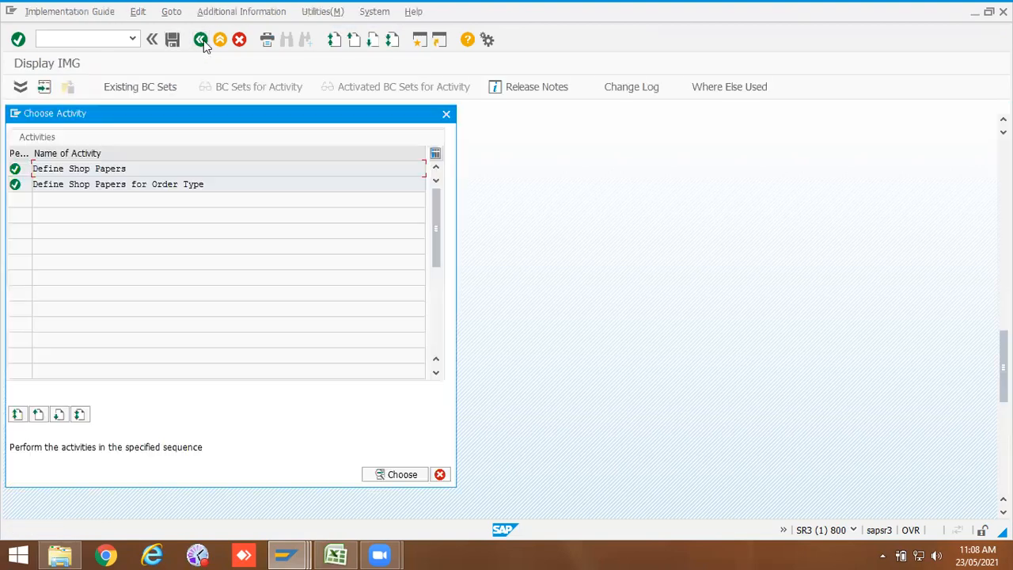
{"action": "left_click", "coordinate": [445, 113]}
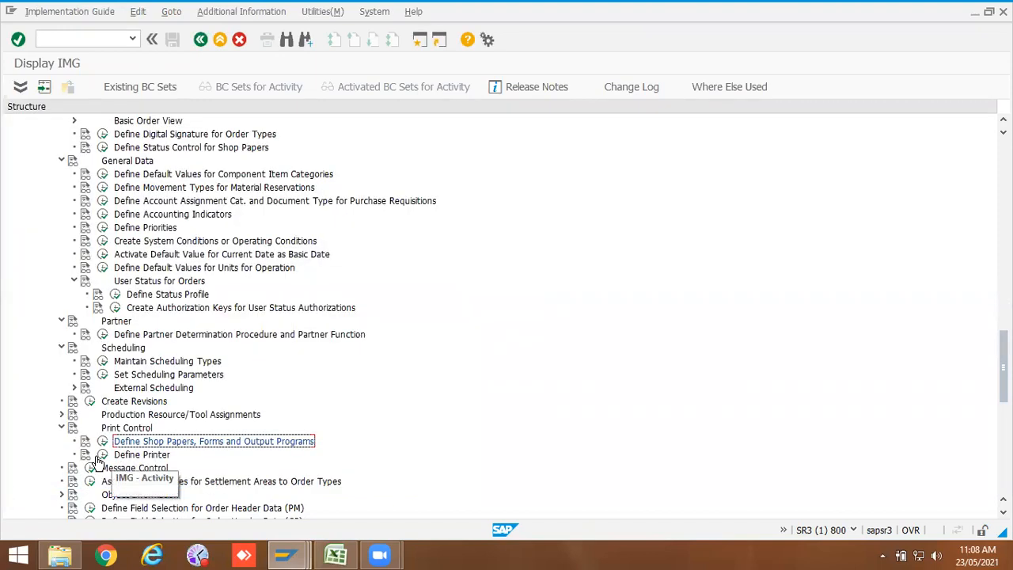
Step: Expand Object Information and open Define Object Information Keys to review the PM-AUTOCRT parameters
{"action": "scroll", "coordinate": [97, 461], "scroll_direction": "down", "scroll_amount": 3}
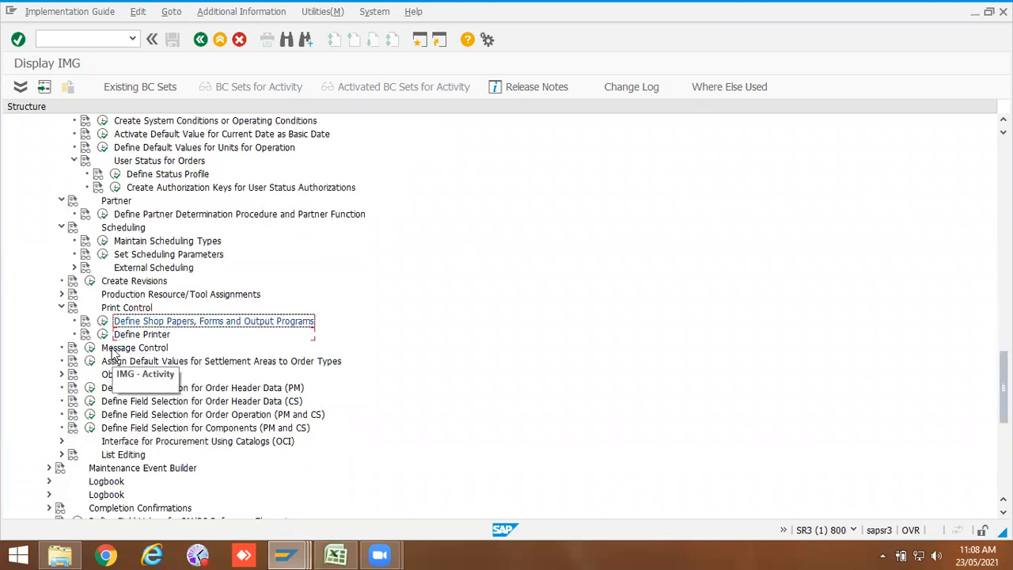
{"action": "scroll", "coordinate": [115, 355], "scroll_direction": "down", "scroll_amount": 1}
{"action": "scroll", "coordinate": [117, 340], "scroll_direction": "down", "scroll_amount": 1}
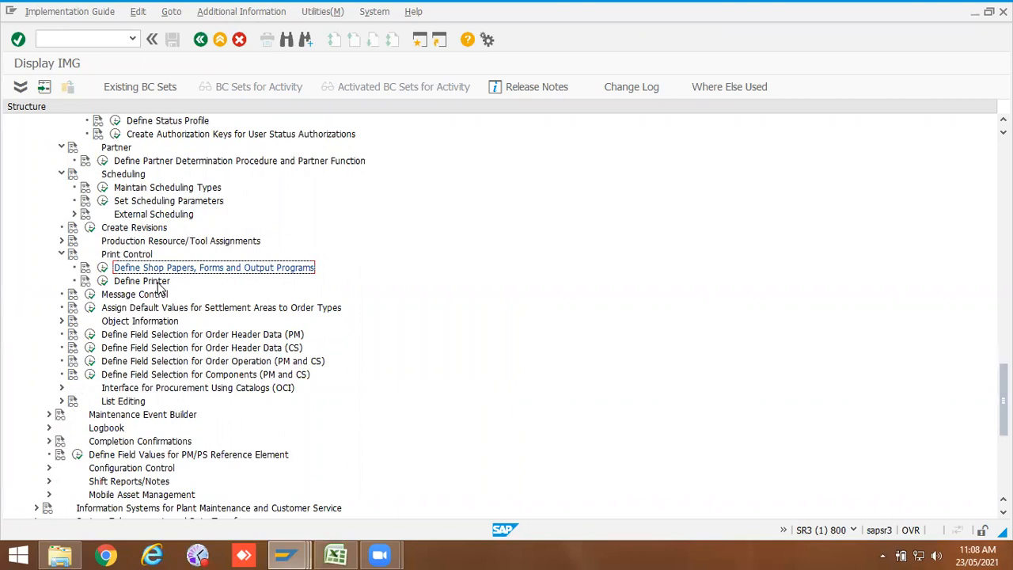
{"action": "scroll", "coordinate": [159, 289], "scroll_direction": "down", "scroll_amount": 2}
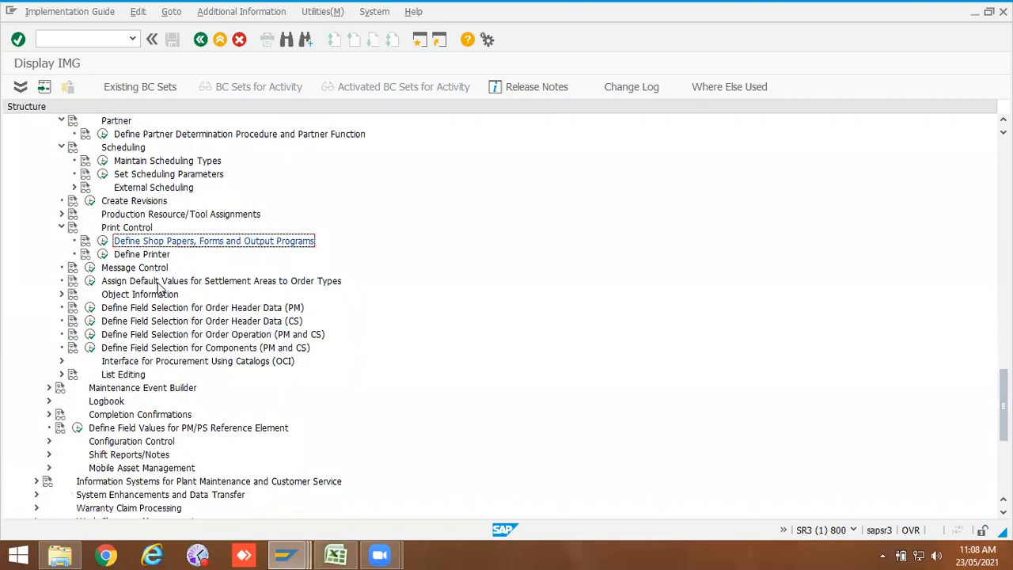
{"action": "scroll", "coordinate": [158, 289], "scroll_direction": "down", "scroll_amount": 1}
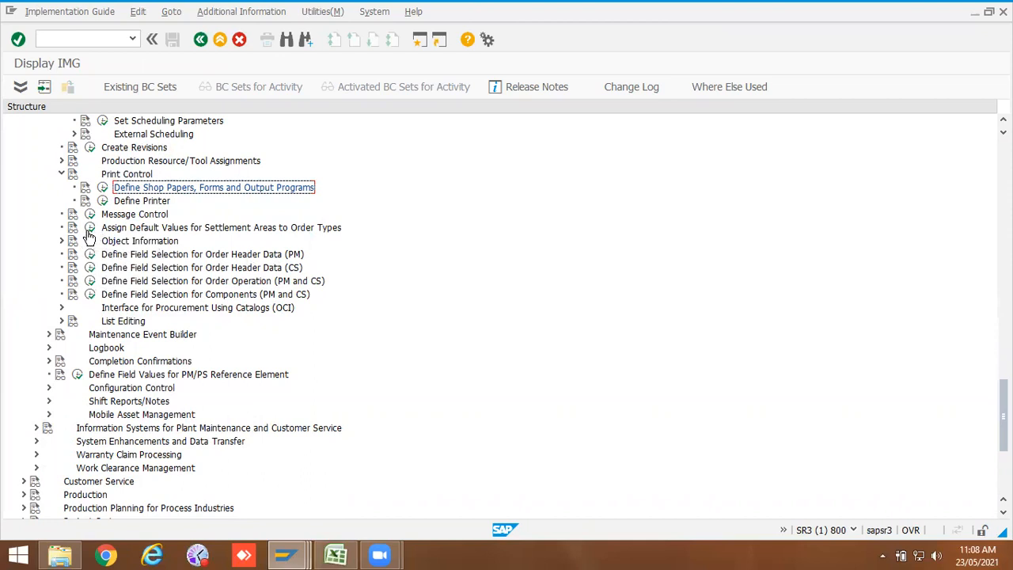
{"action": "scroll", "coordinate": [91, 255], "scroll_direction": "down", "scroll_amount": 2}
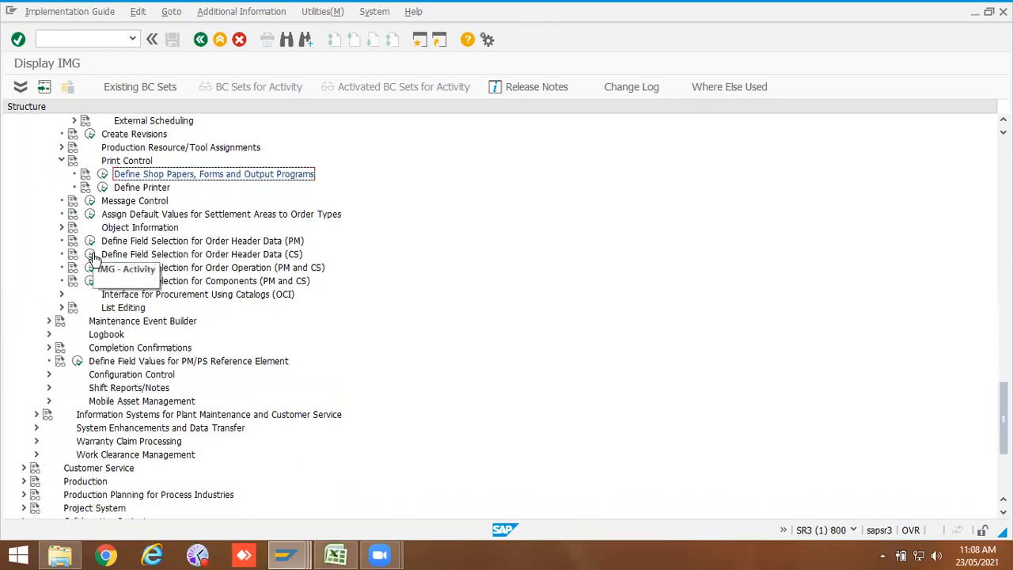
{"action": "scroll", "coordinate": [91, 254], "scroll_direction": "down", "scroll_amount": 1}
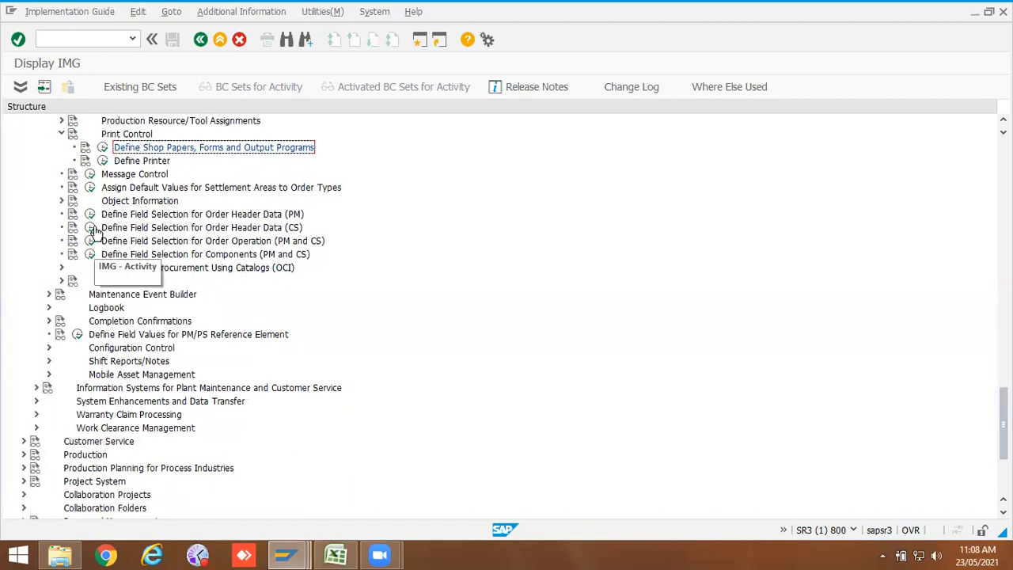
{"action": "left_click", "coordinate": [62, 200]}
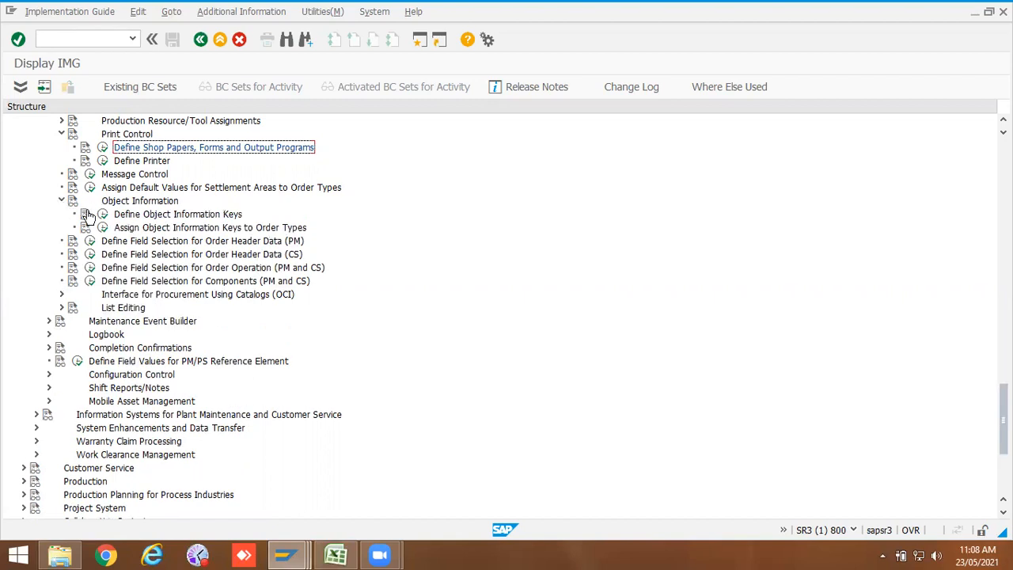
{"action": "left_click", "coordinate": [103, 214]}
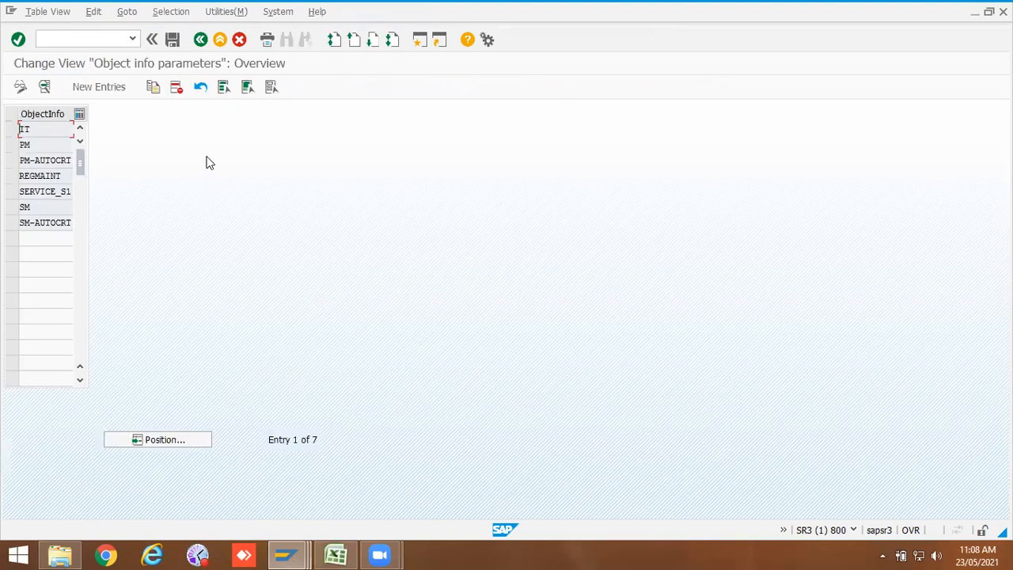
{"action": "double_click", "coordinate": [45, 159]}
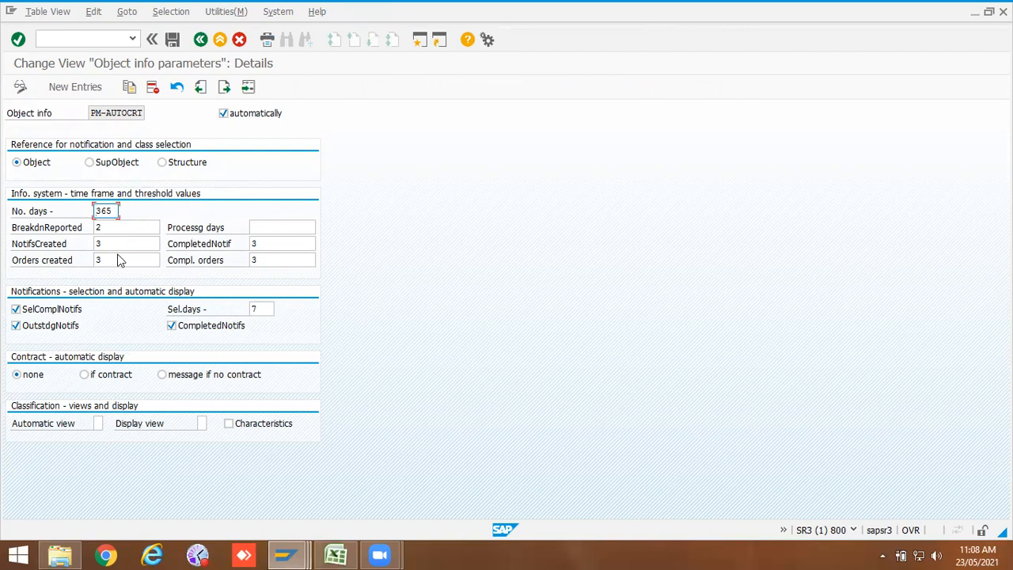
{"action": "left_click", "coordinate": [94, 228]}
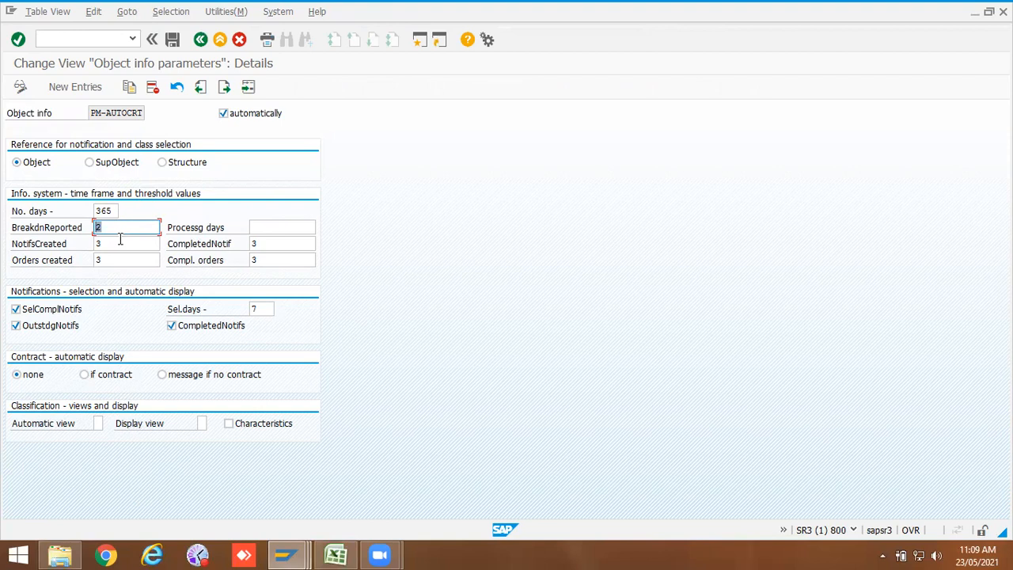
{"action": "left_click_drag", "start_coordinate": [115, 212], "coordinate": [93, 210]}
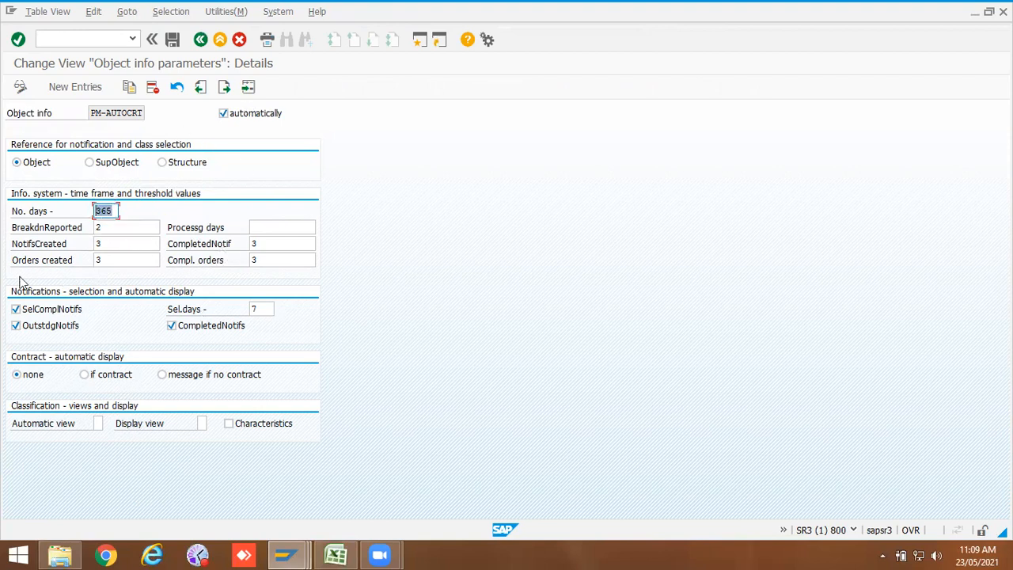
{"action": "left_click", "coordinate": [201, 40]}
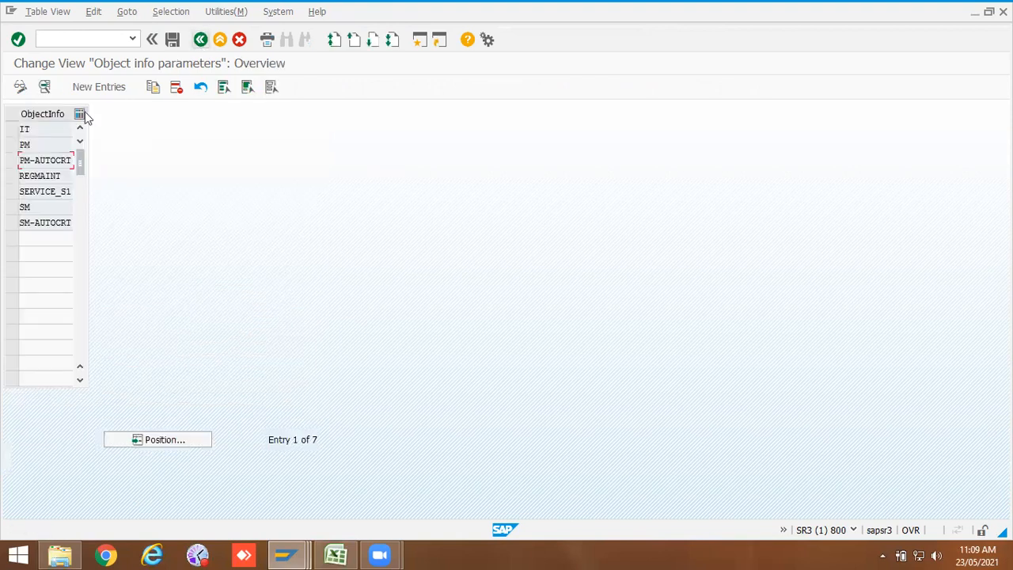
{"action": "left_click", "coordinate": [200, 40]}
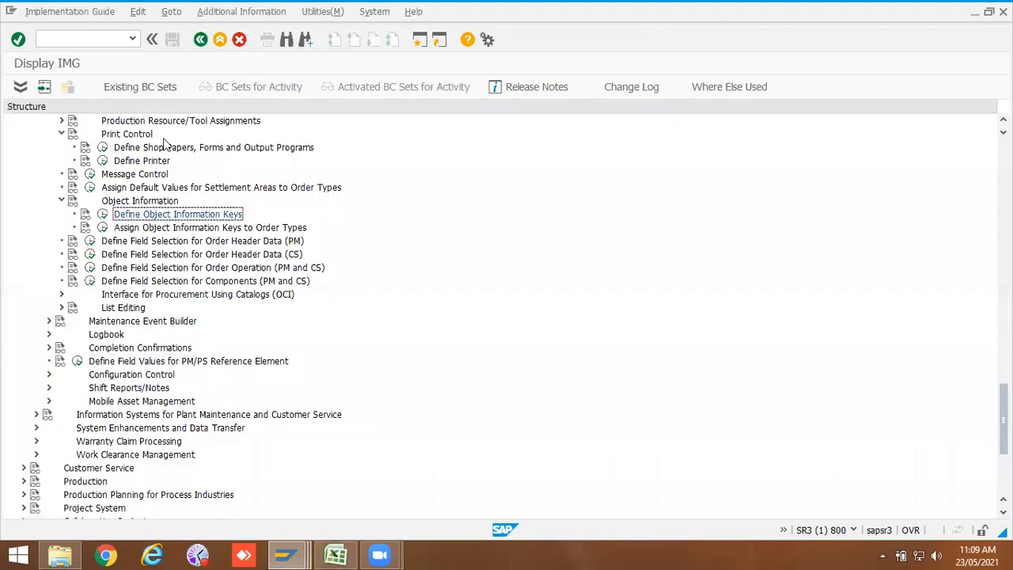
Step: In Assign Object Information Keys to Order Types, assign key PM-AUTOCRT to order type ZPM2 and save under the customizing request
{"action": "left_click", "coordinate": [103, 227]}
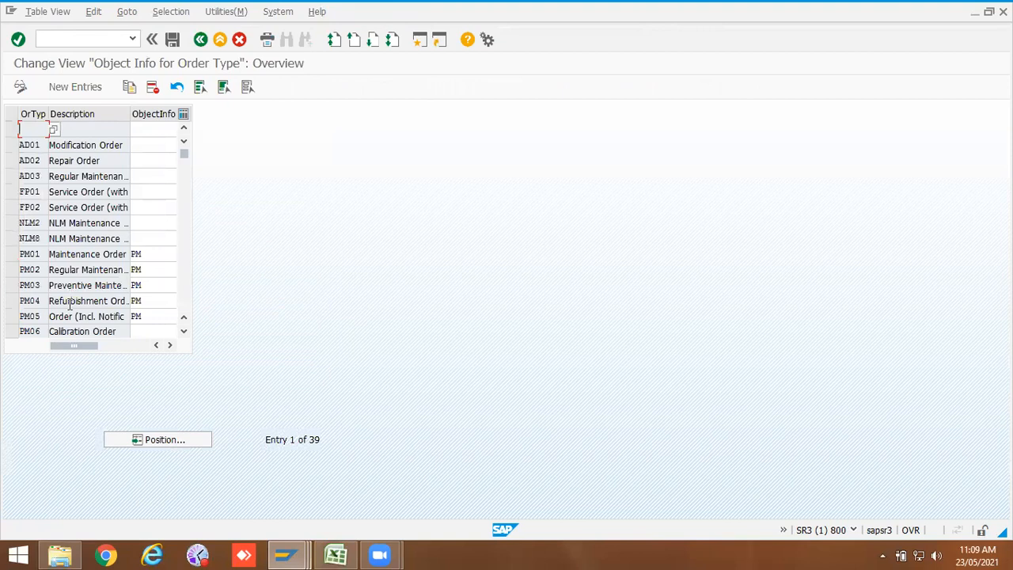
{"action": "left_click", "coordinate": [142, 439]}
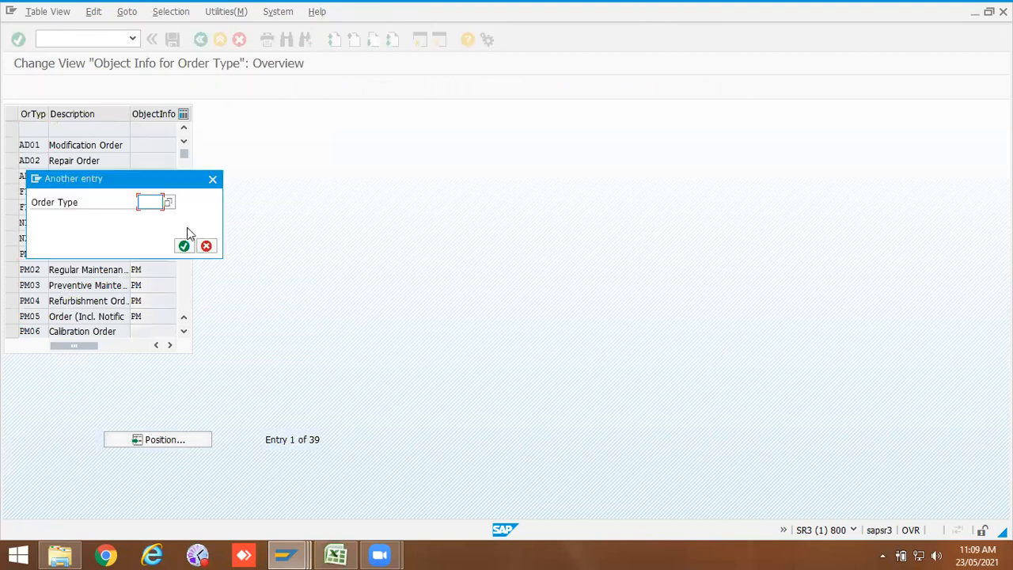
{"action": "left_click", "coordinate": [151, 202]}
{"action": "left_click", "coordinate": [151, 227]}
{"action": "left_click", "coordinate": [184, 246]}
{"action": "left_click", "coordinate": [144, 131]}
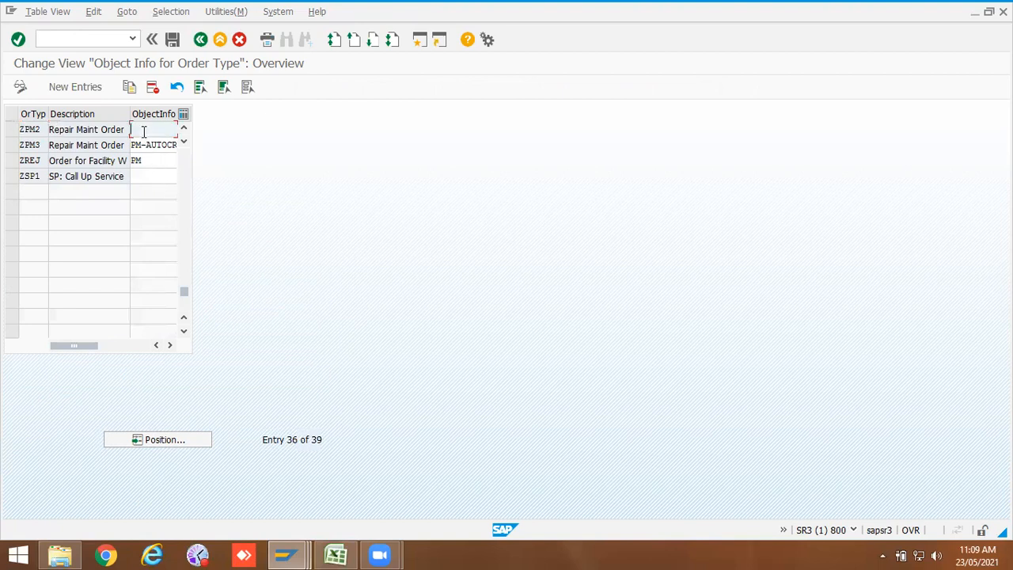
{"action": "left_click", "coordinate": [170, 345]}
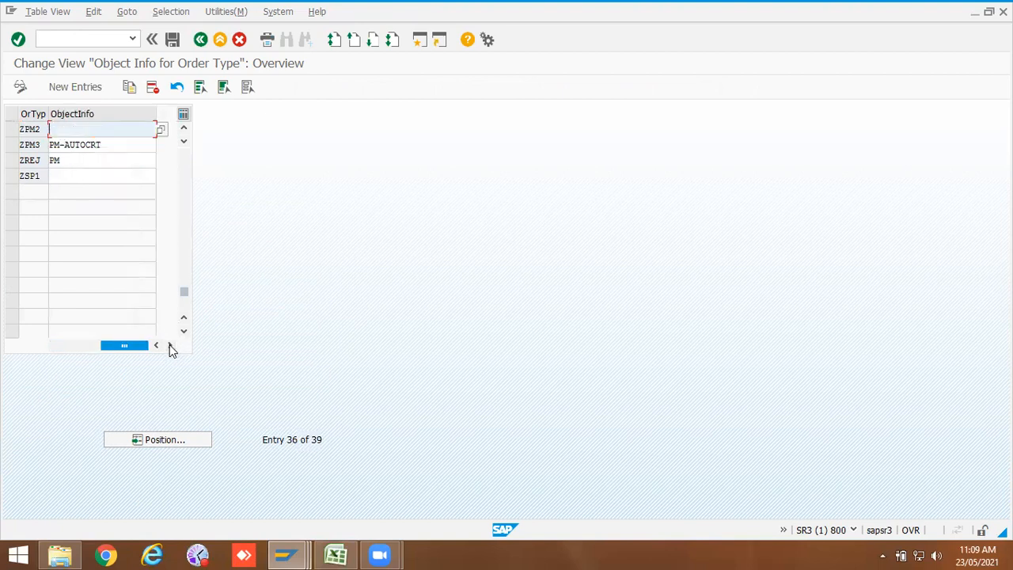
{"action": "left_click", "coordinate": [162, 130]}
{"action": "left_click", "coordinate": [44, 230]}
{"action": "double_click", "coordinate": [45, 229]}
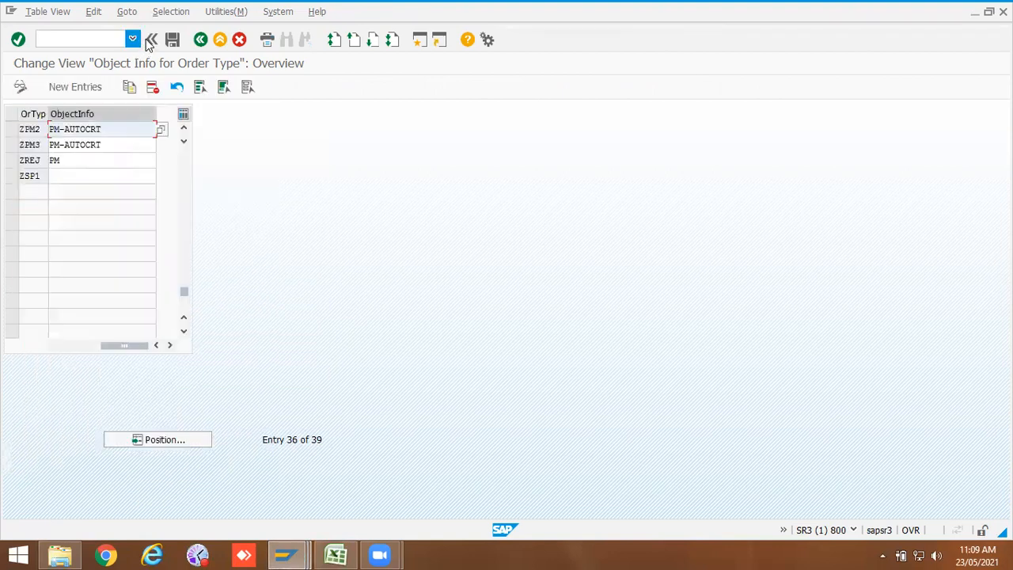
{"action": "left_click", "coordinate": [171, 39]}
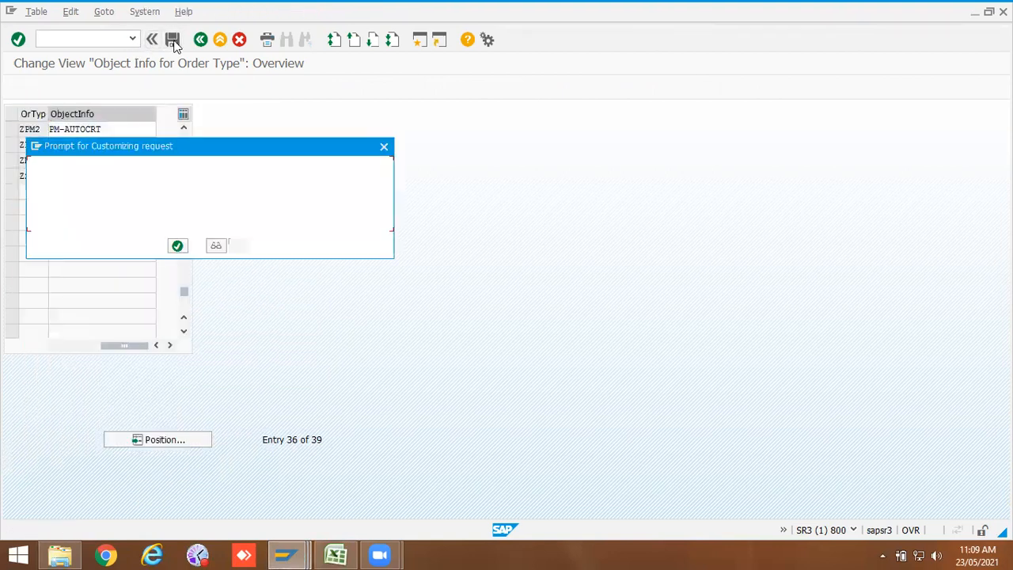
{"action": "left_click", "coordinate": [178, 245]}
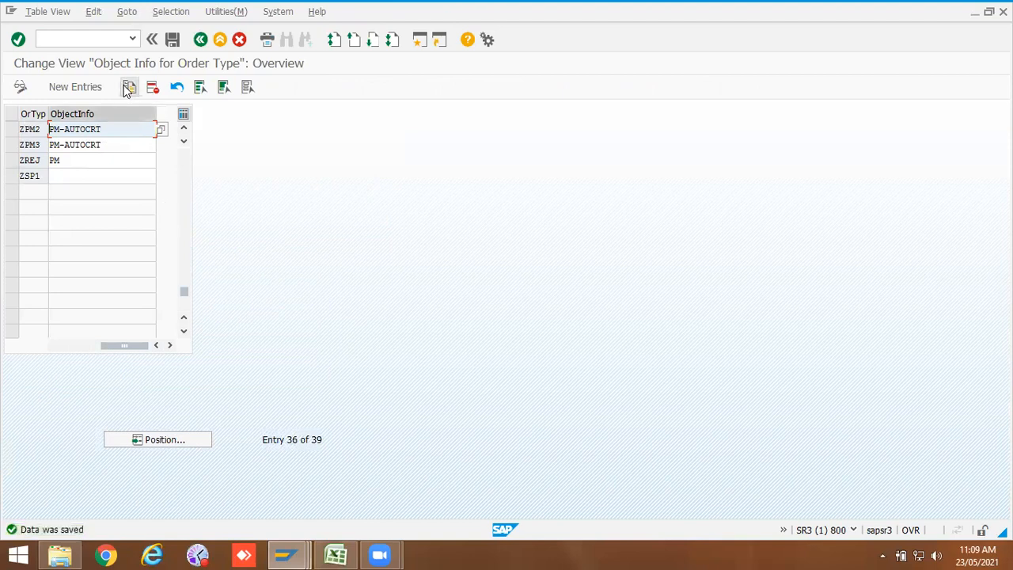
{"action": "left_click", "coordinate": [200, 39]}
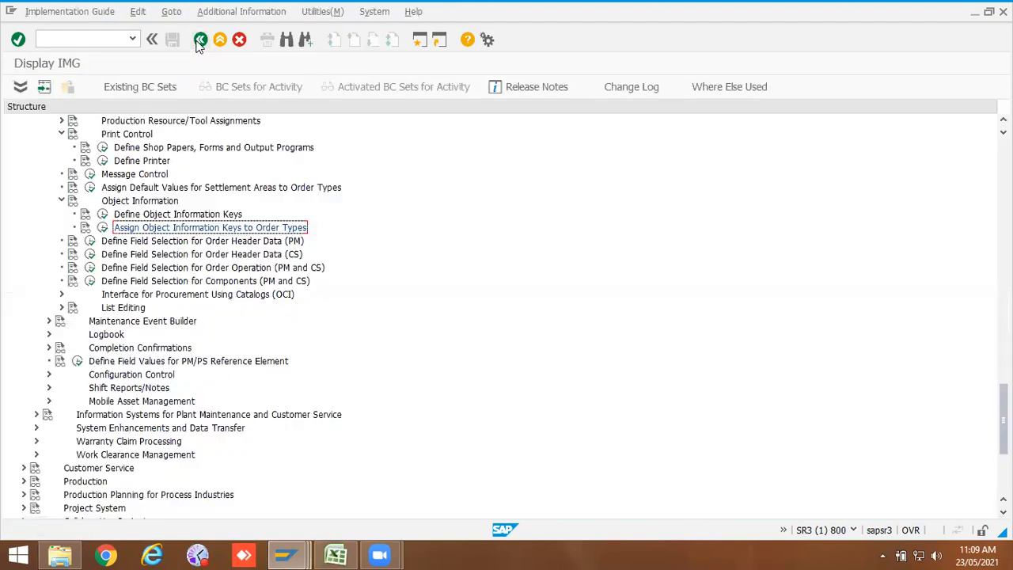
Step: Open field selection for PM order header data and view the modifiable fields influenced by Order Type ZPM2
{"action": "left_click", "coordinate": [93, 241]}
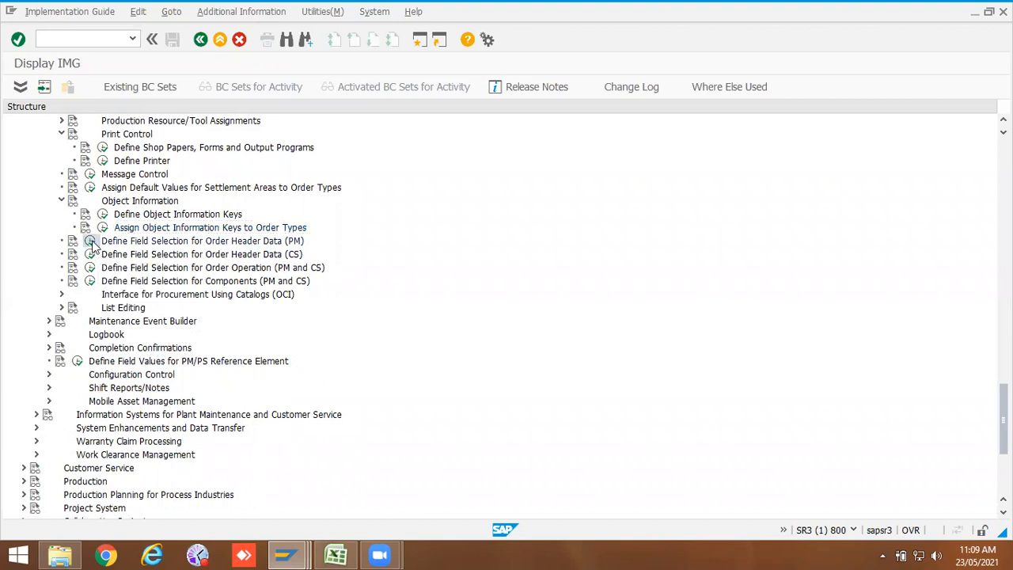
{"action": "double_click", "coordinate": [120, 184]}
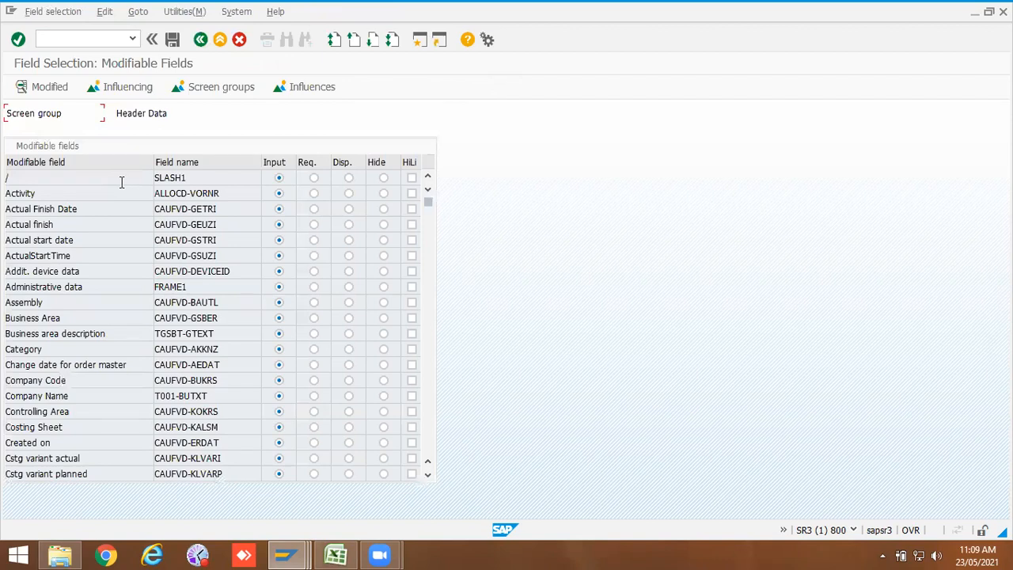
{"action": "left_click", "coordinate": [136, 94]}
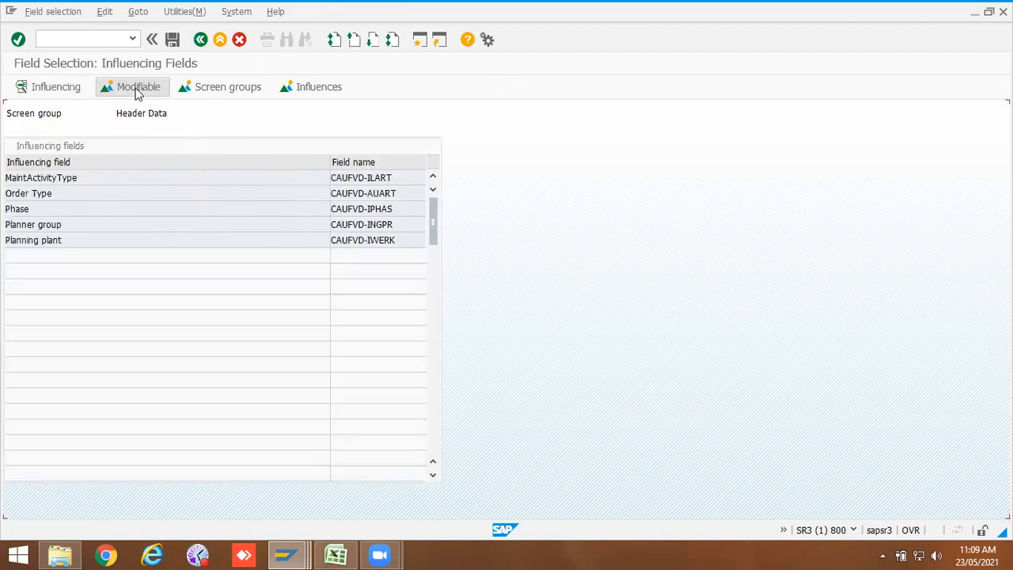
{"action": "double_click", "coordinate": [43, 197]}
{"action": "left_click", "coordinate": [129, 146]}
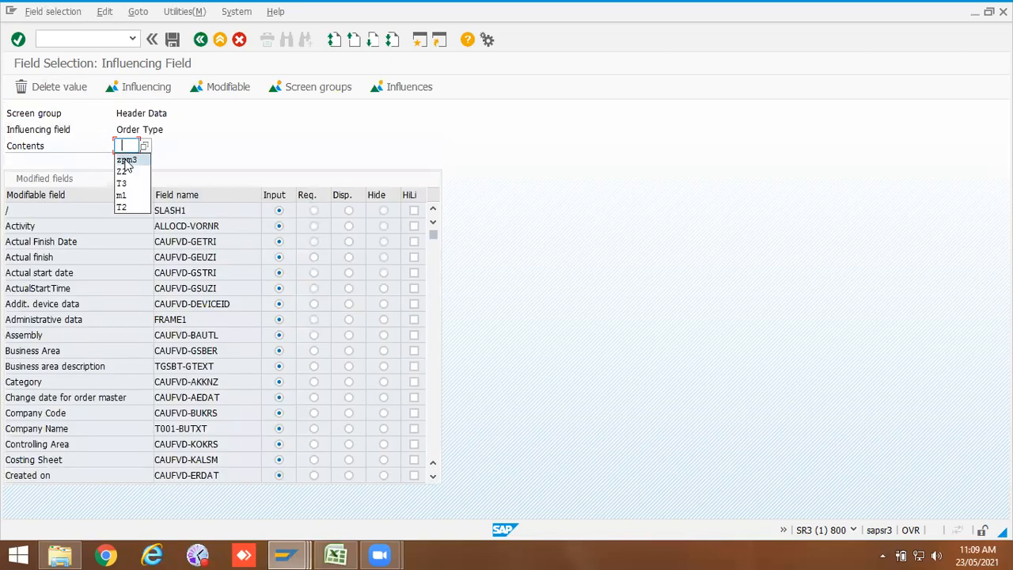
{"action": "left_click", "coordinate": [131, 146]}
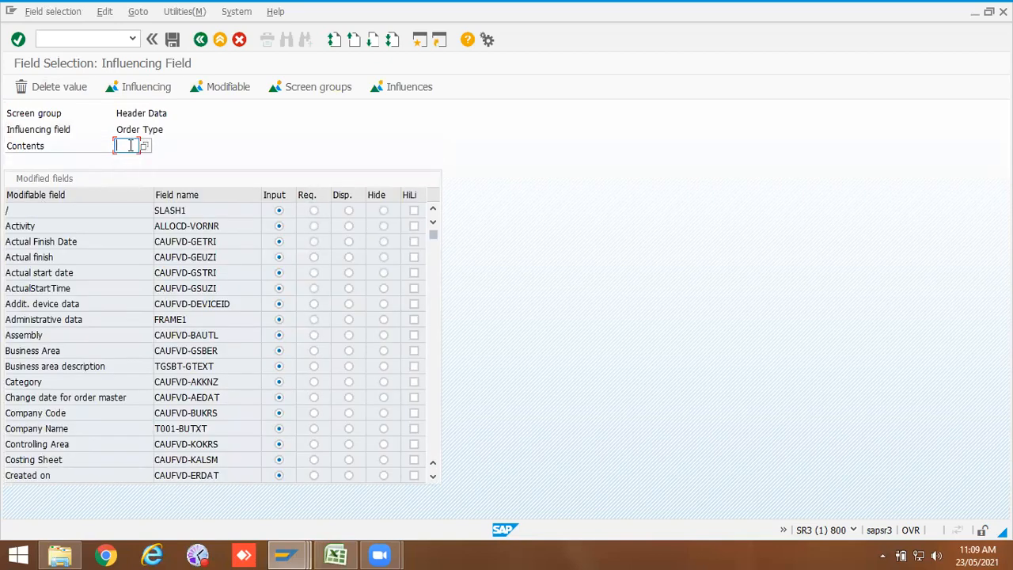
{"action": "type", "text": "zpm2"}
{"action": "key", "text": "Return"}
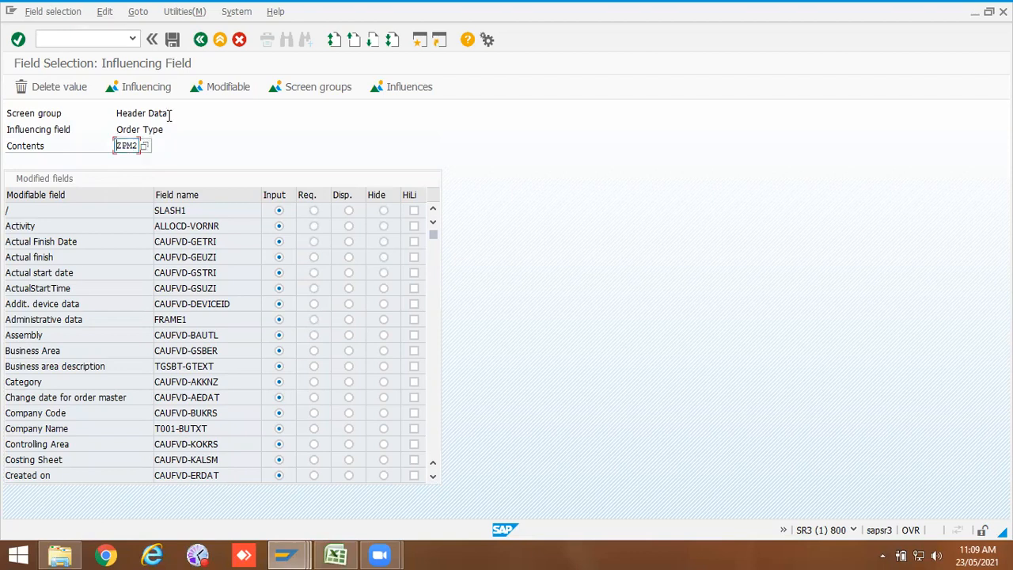
{"action": "left_click", "coordinate": [231, 87]}
{"action": "scroll", "coordinate": [271, 262], "scroll_direction": "down", "scroll_amount": 5}
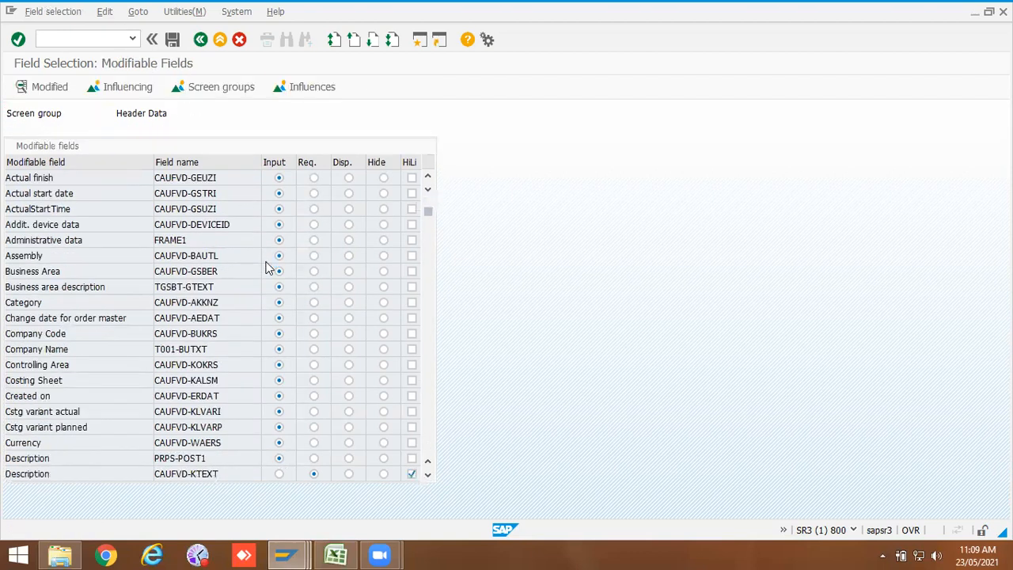
Step: Switch to the Create Maintenance Order session and clear the order's short description text
{"action": "left_click", "coordinate": [309, 554]}
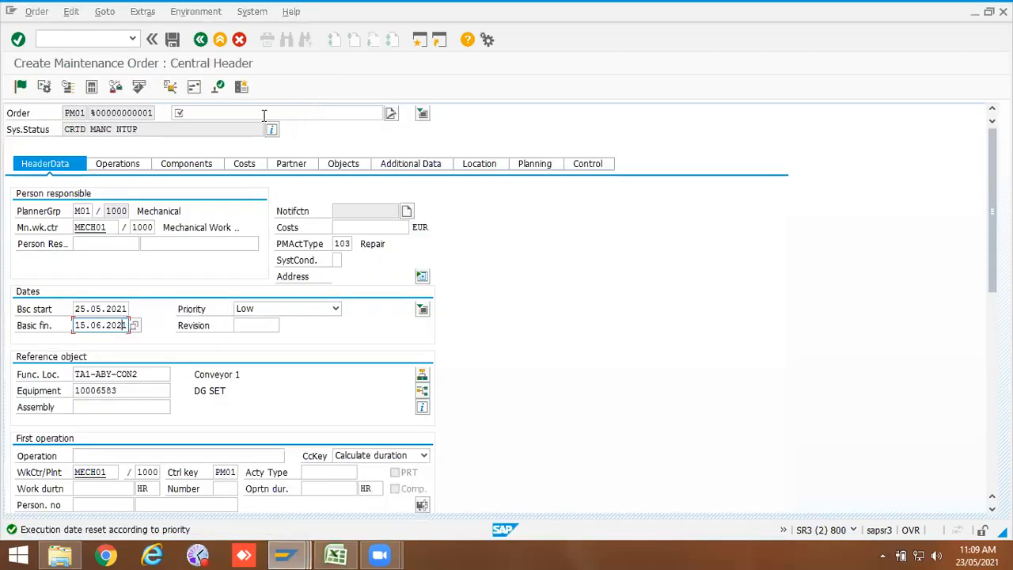
{"action": "left_click", "coordinate": [265, 115]}
{"action": "key", "text": "space"}
{"action": "left_click", "coordinate": [228, 128]}
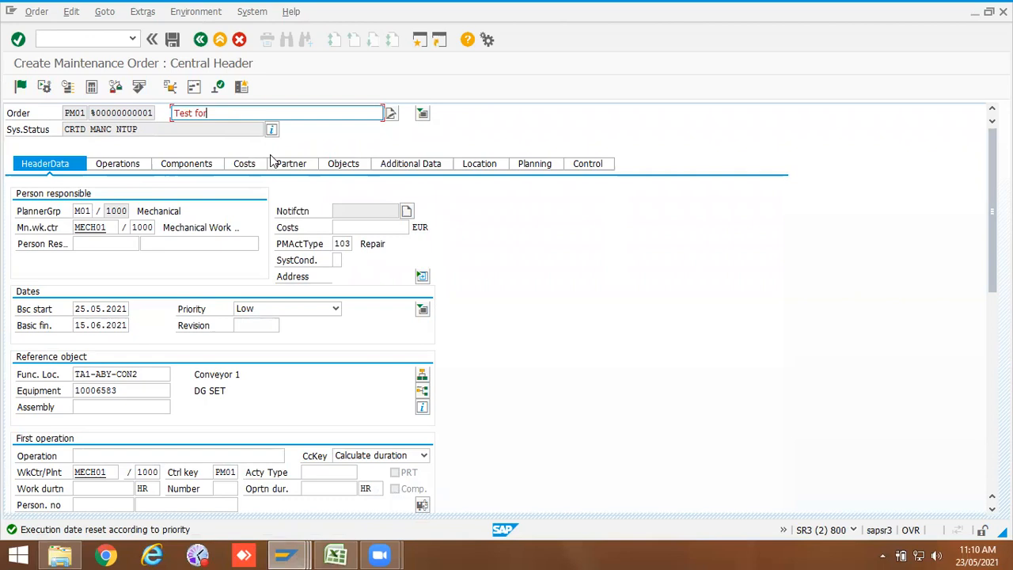
{"action": "key", "text": "Return"}
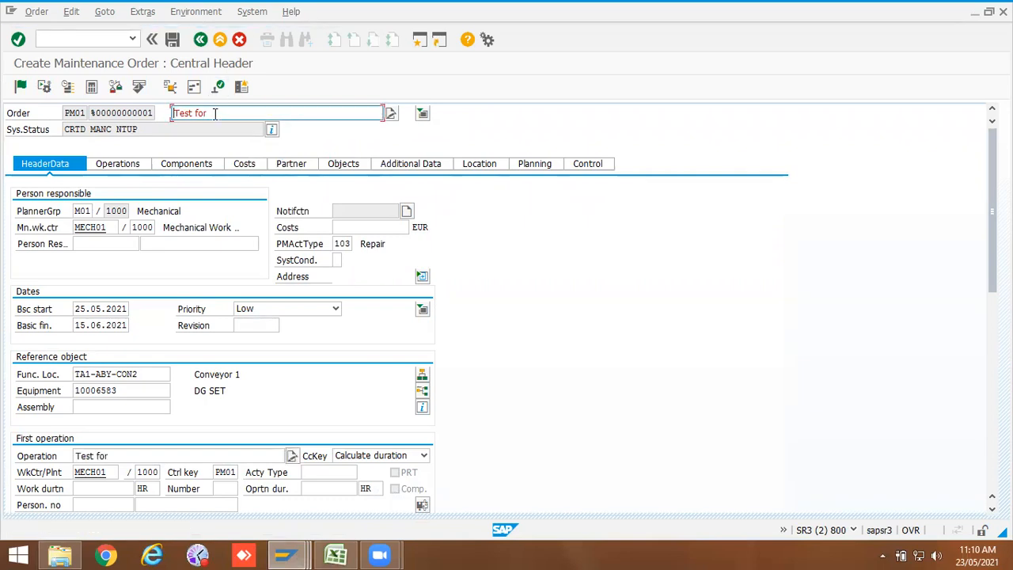
{"action": "left_click_drag", "start_coordinate": [214, 113], "coordinate": [120, 111]}
{"action": "key", "text": "BackSpace"}
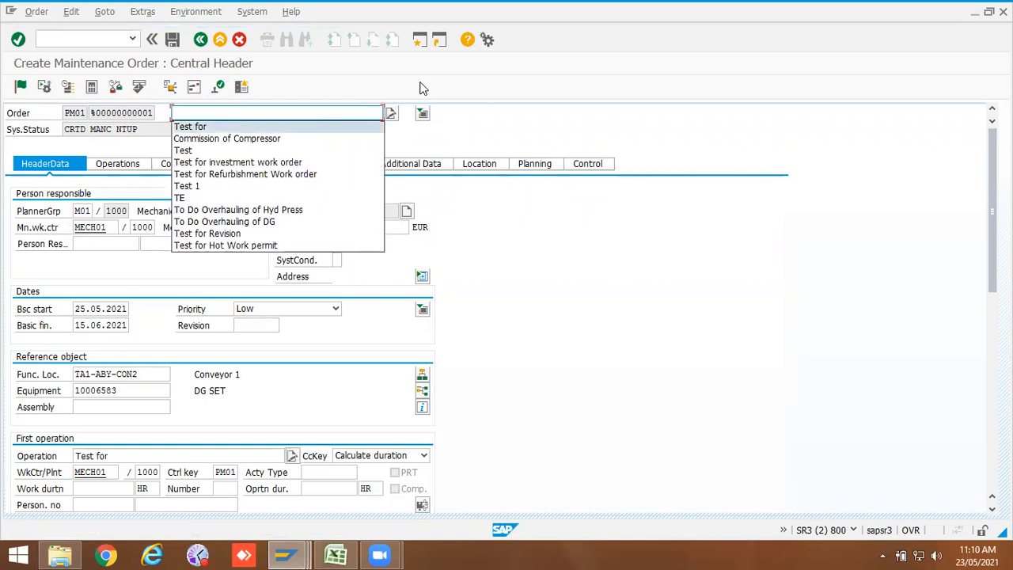
{"action": "key", "text": "Escape"}
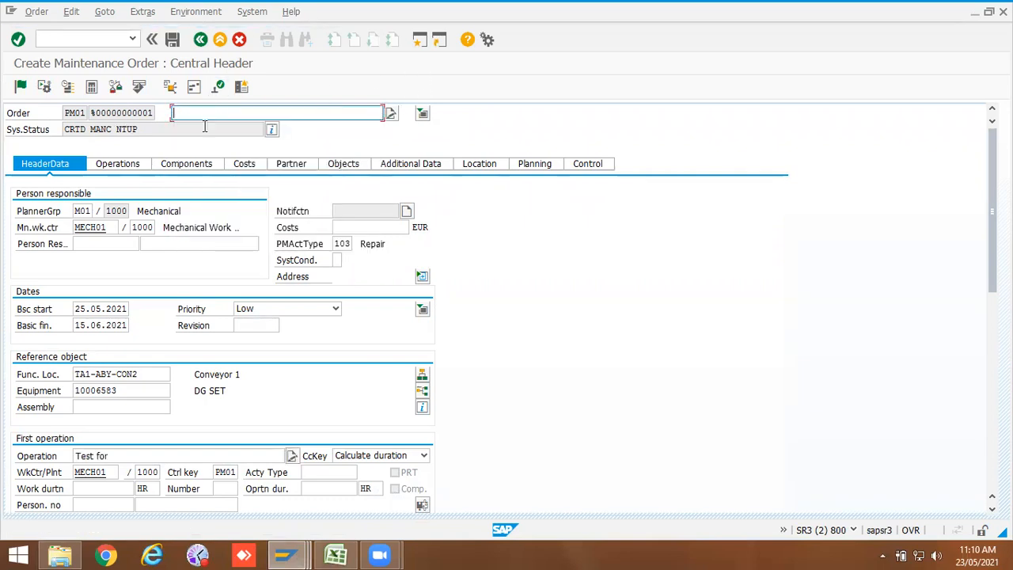
Step: Try to save the order without a description, then exit back to the order's initial screen
{"action": "left_click", "coordinate": [195, 246]}
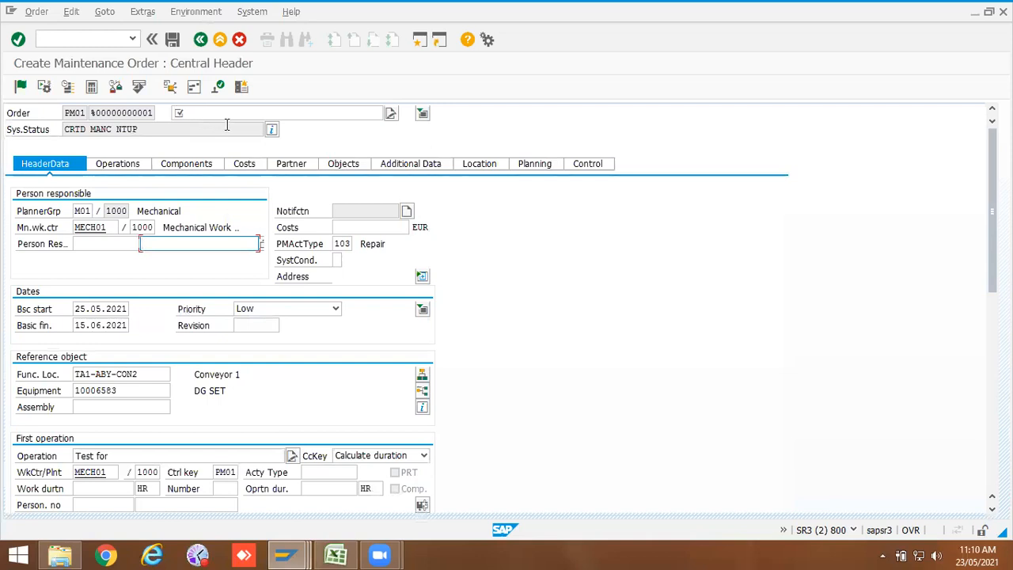
{"action": "left_click", "coordinate": [174, 40]}
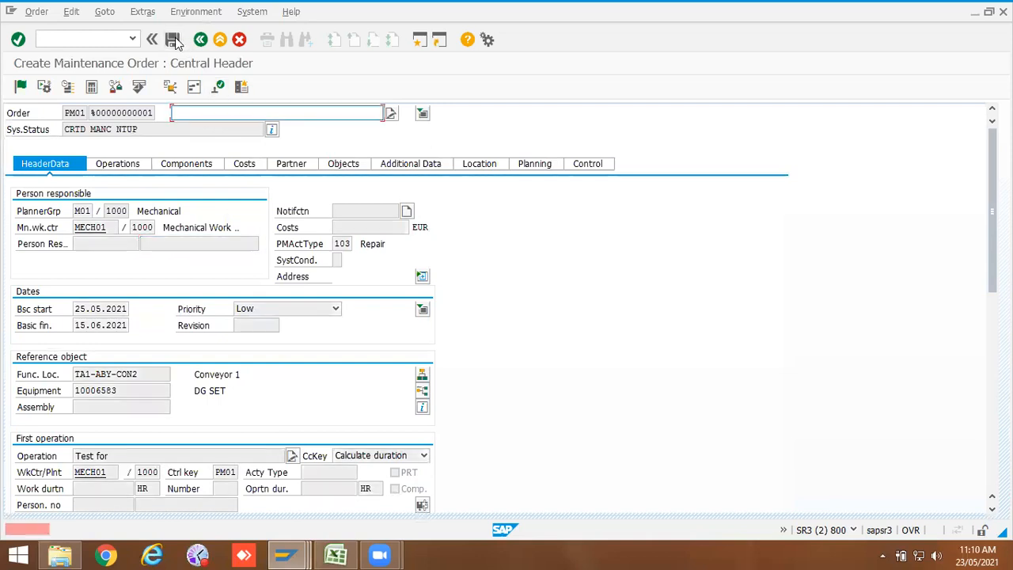
{"action": "left_click", "coordinate": [200, 39]}
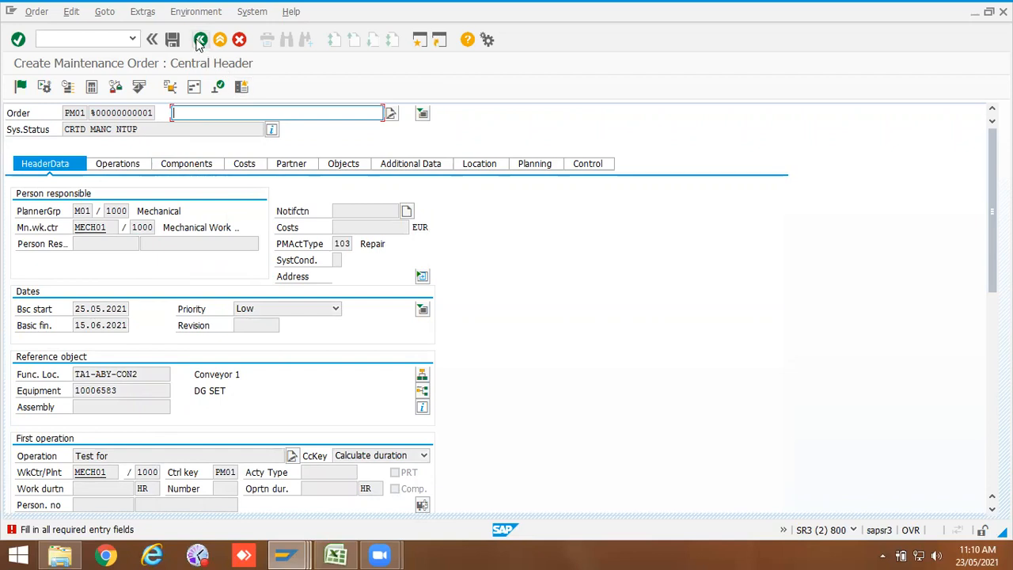
{"action": "left_click", "coordinate": [196, 267]}
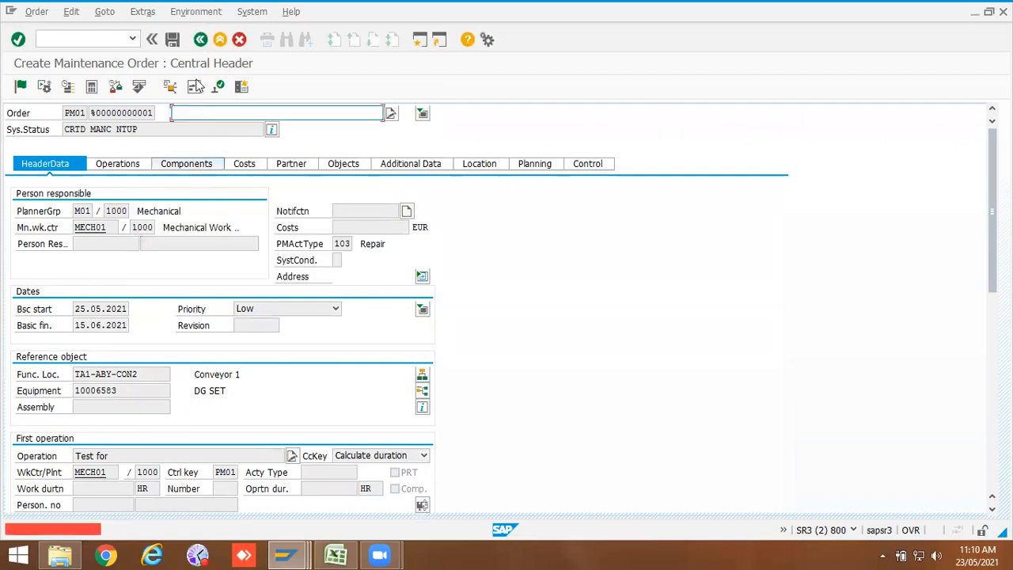
{"action": "left_click", "coordinate": [200, 39]}
{"action": "left_click", "coordinate": [256, 267]}
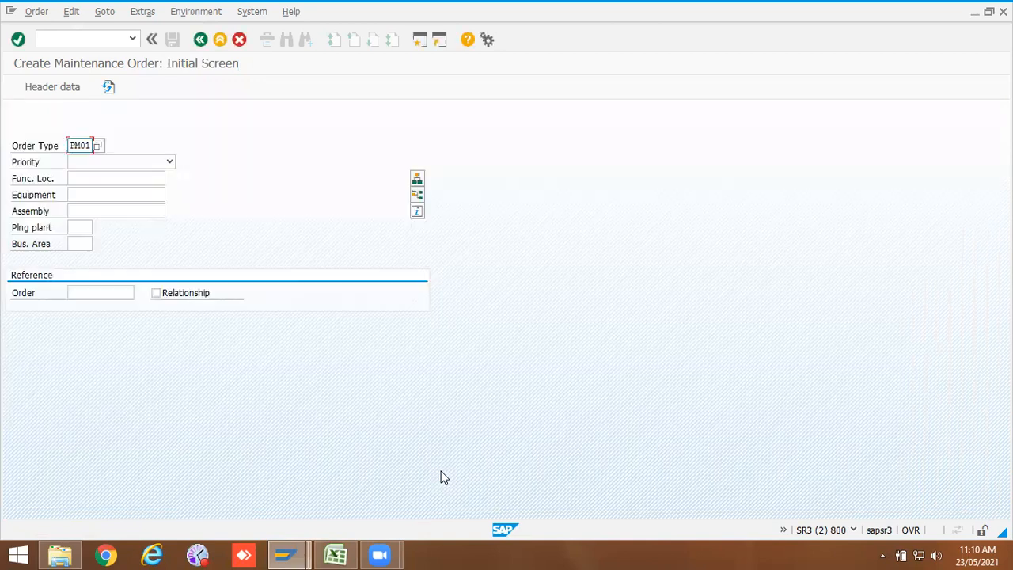
Step: Switch to the order session and display an existing maintenance order with transaction /niw33
{"action": "left_click", "coordinate": [292, 557]}
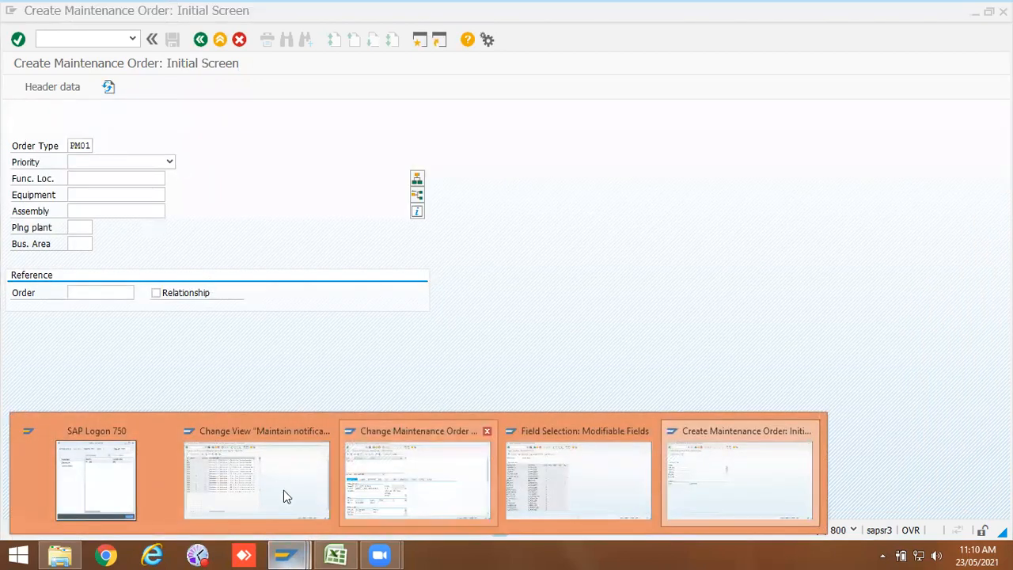
{"action": "left_click", "coordinate": [571, 486]}
{"action": "left_click", "coordinate": [289, 557]}
{"action": "left_click", "coordinate": [679, 453]}
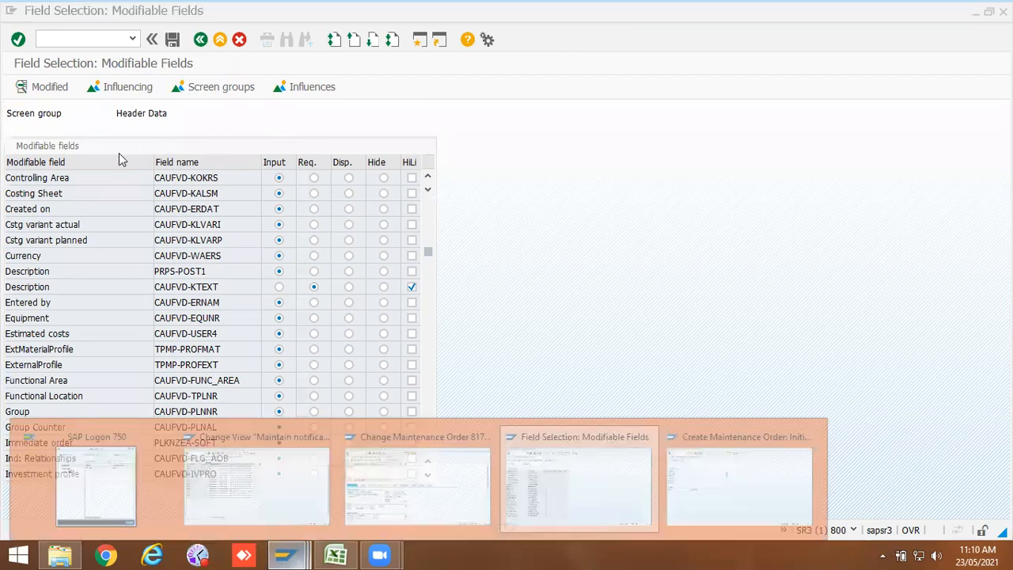
{"action": "left_click", "coordinate": [91, 41]}
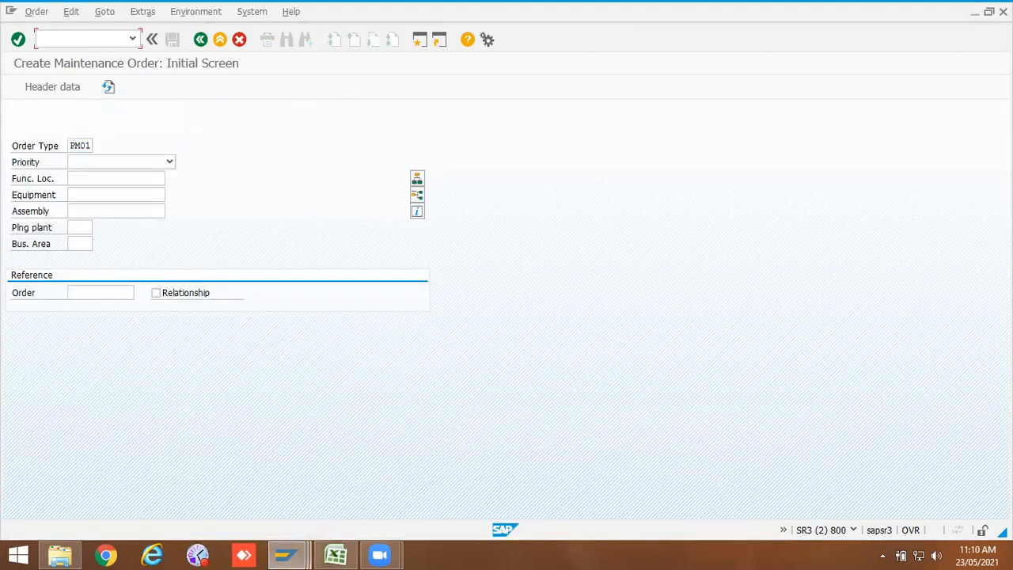
{"action": "type", "text": "/niw33"}
{"action": "key", "text": "Return"}
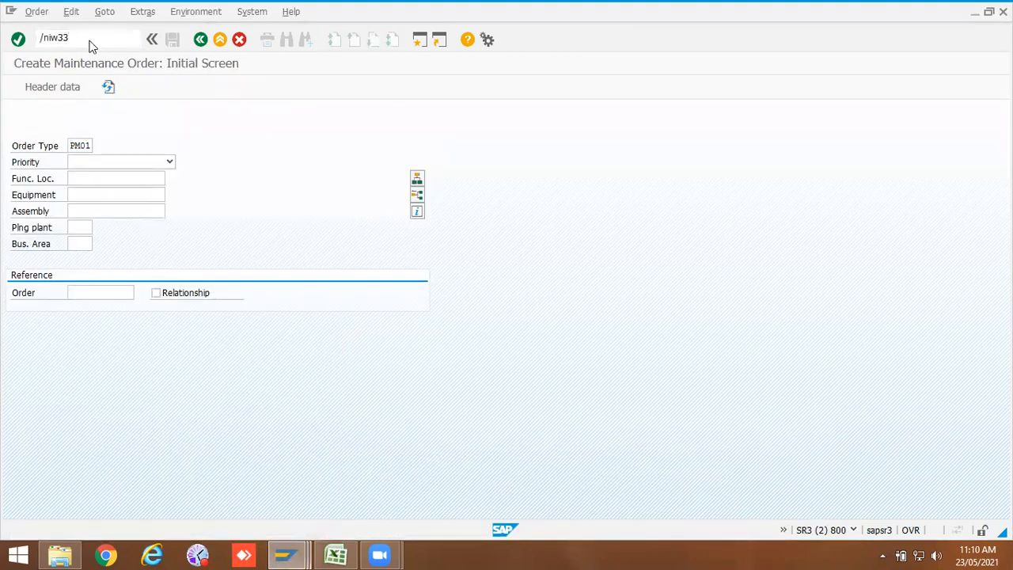
{"action": "key", "text": "Return"}
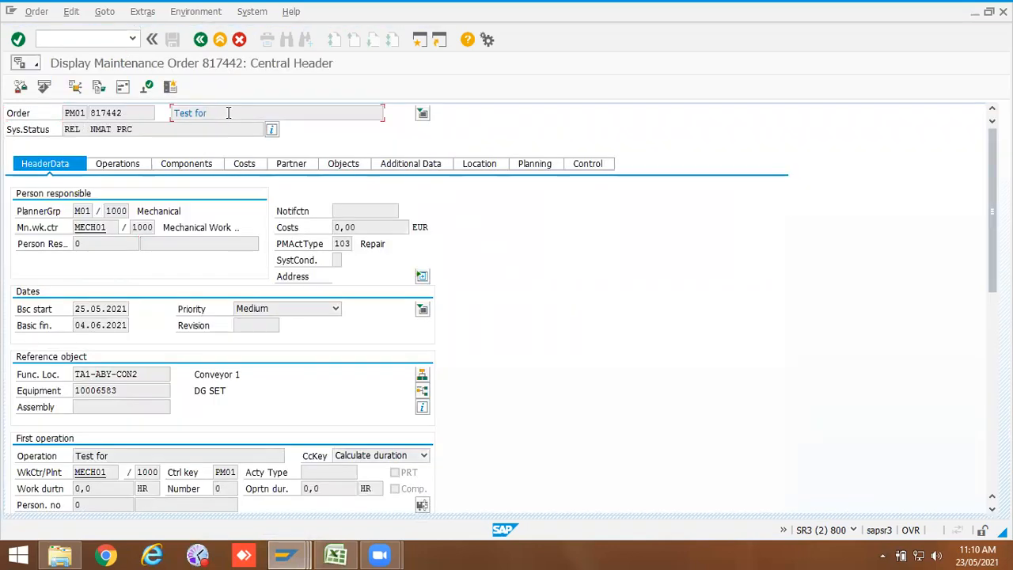
Step: Check the technical field name of the order description and locate it in the field selection list
{"action": "key", "text": "F1"}
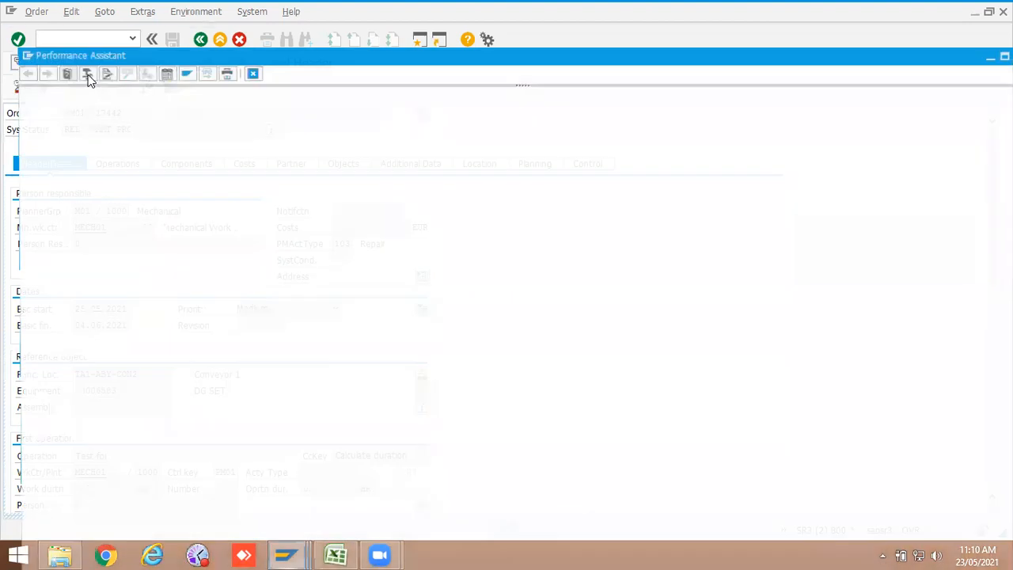
{"action": "left_click", "coordinate": [85, 73]}
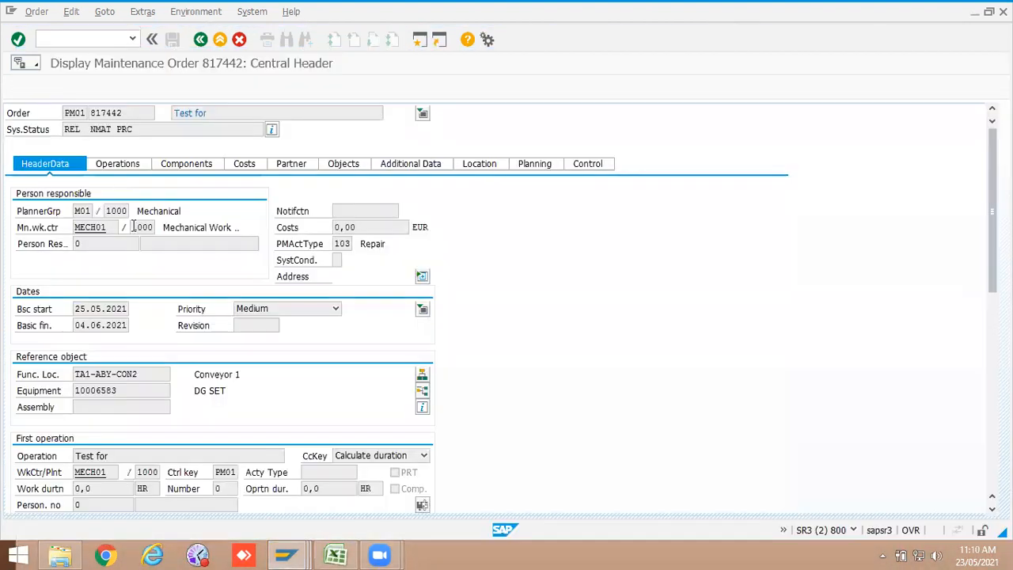
{"action": "left_click_drag", "start_coordinate": [163, 354], "coordinate": [129, 370]}
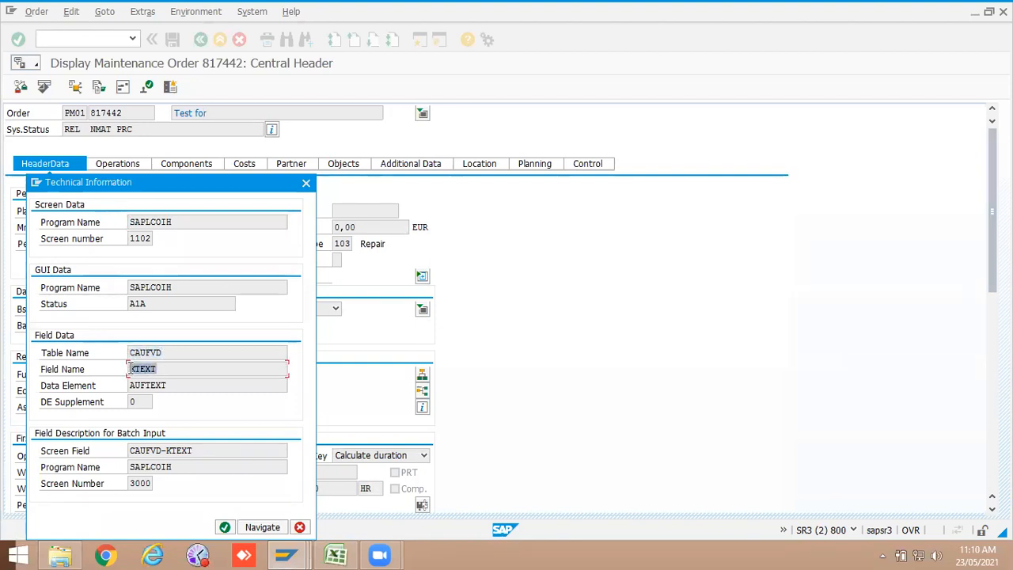
{"action": "left_click", "coordinate": [281, 554]}
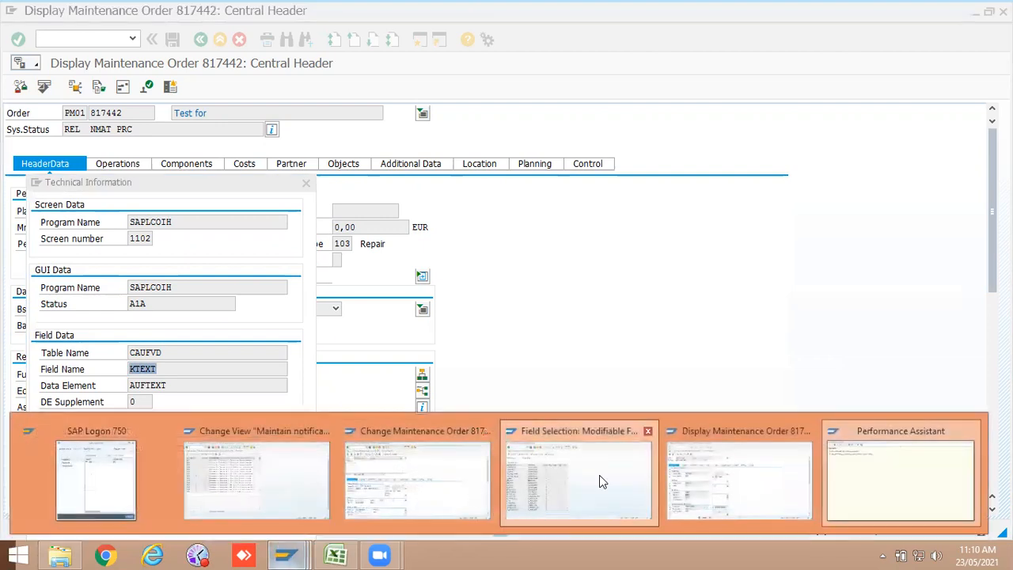
{"action": "left_click", "coordinate": [599, 475]}
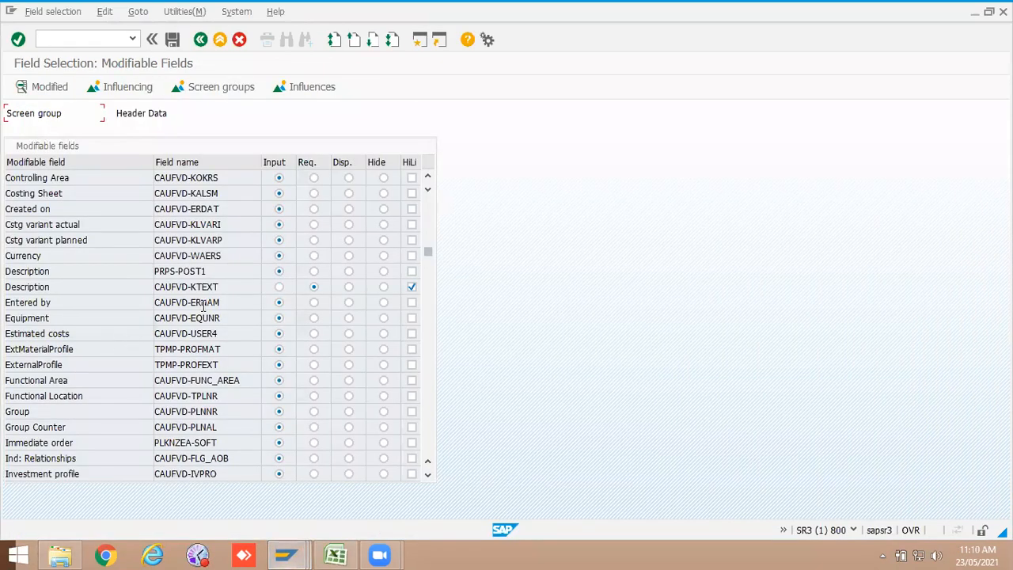
{"action": "double_click", "coordinate": [174, 285]}
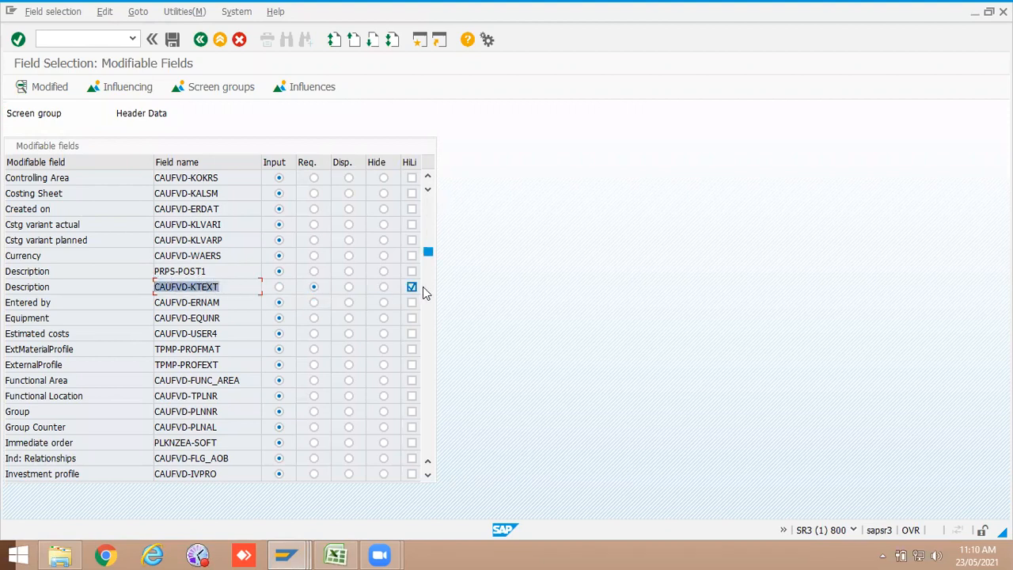
Step: Reopen the order header field selection, pick an order type under the Order Type influencing field, and review its modifiable fields
{"action": "left_click", "coordinate": [200, 39]}
{"action": "double_click", "coordinate": [107, 174]}
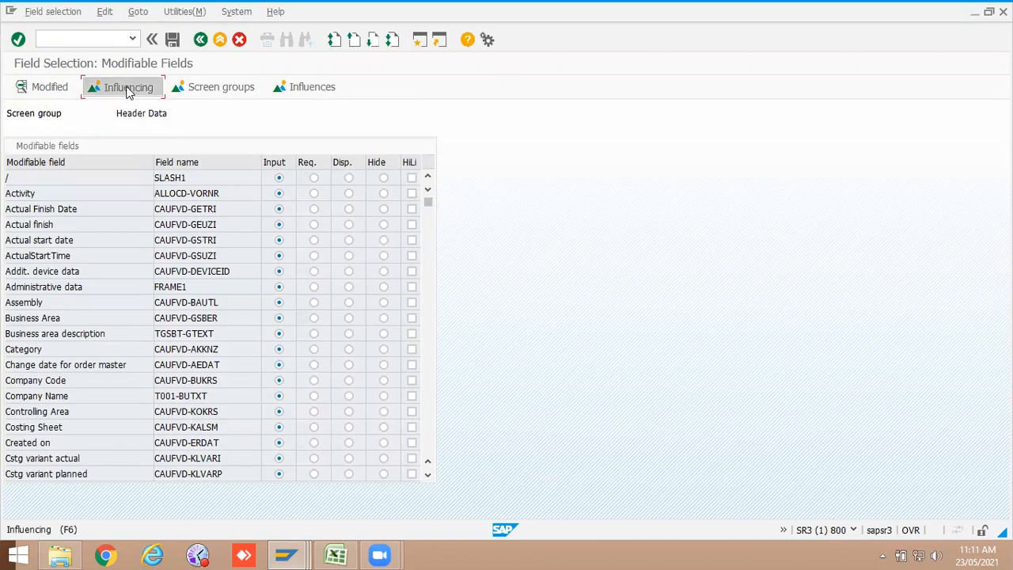
{"action": "left_click", "coordinate": [128, 89]}
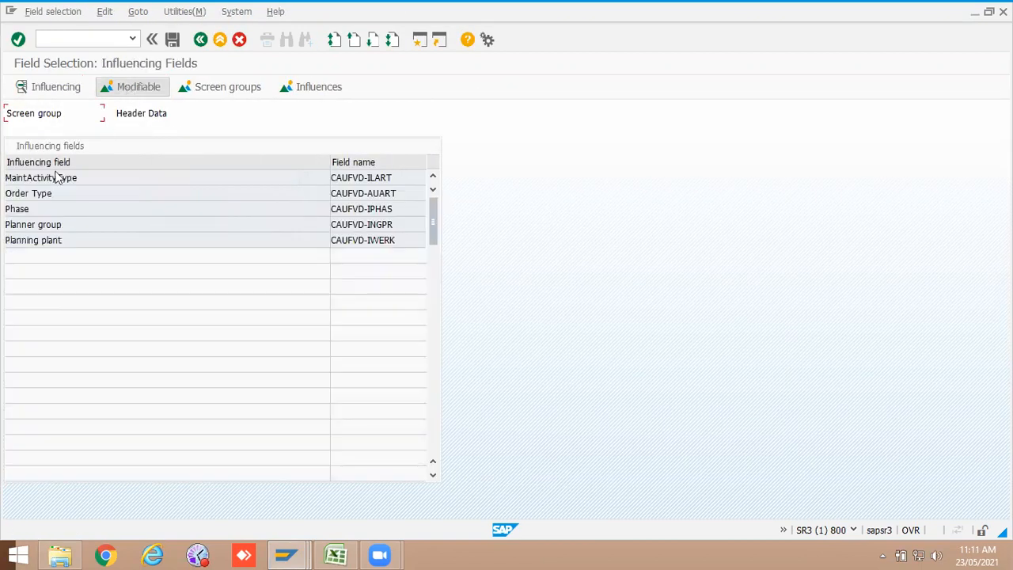
{"action": "double_click", "coordinate": [33, 193]}
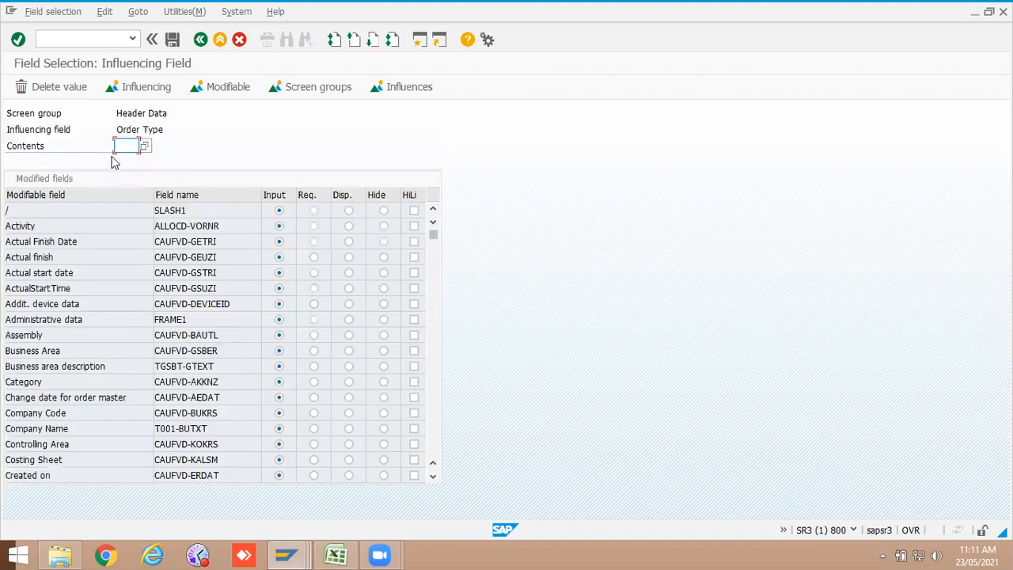
{"action": "left_click", "coordinate": [125, 146]}
{"action": "left_click", "coordinate": [129, 162]}
{"action": "key", "text": "Return"}
{"action": "left_click", "coordinate": [237, 87]}
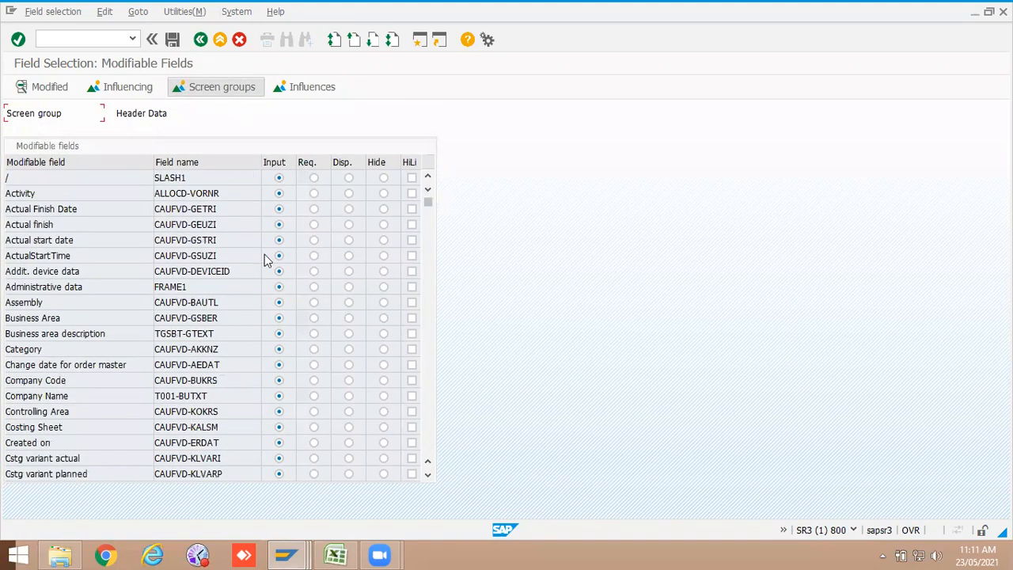
{"action": "scroll", "coordinate": [269, 364], "scroll_direction": "down", "scroll_amount": 4}
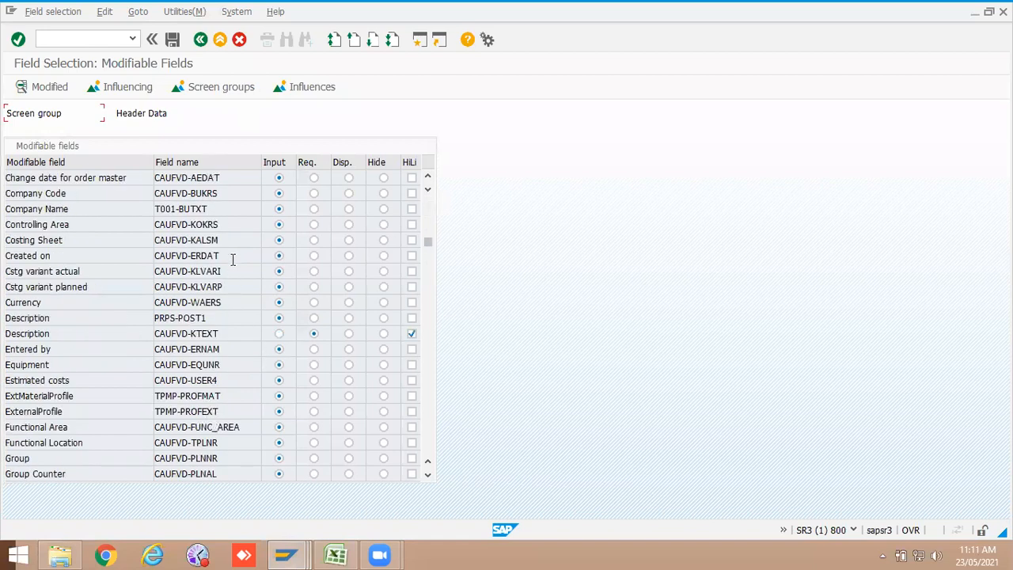
{"action": "scroll", "coordinate": [232, 256], "scroll_direction": "up", "scroll_amount": 1}
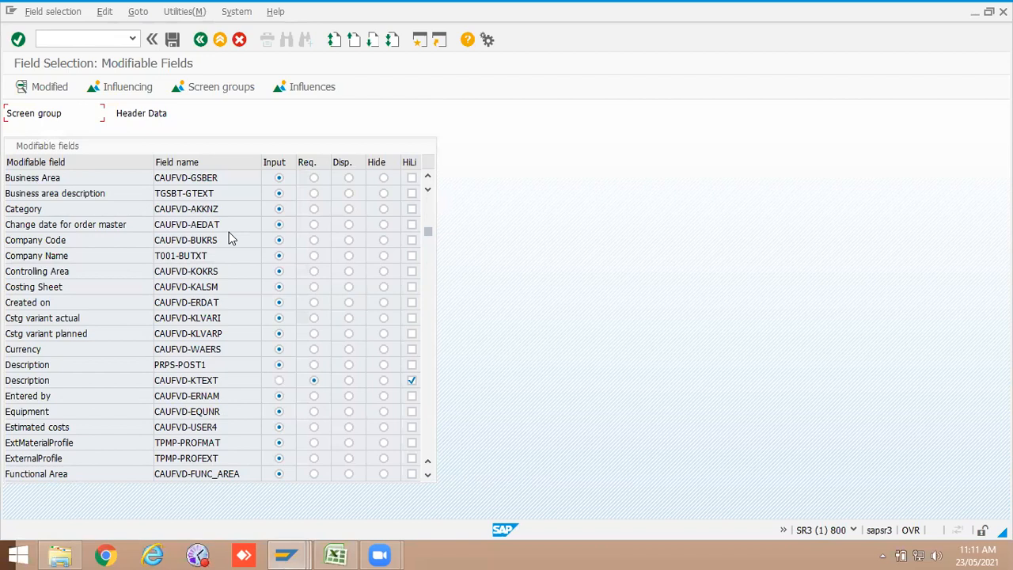
{"action": "scroll", "coordinate": [229, 234], "scroll_direction": "up", "scroll_amount": 2}
{"action": "scroll", "coordinate": [229, 238], "scroll_direction": "up", "scroll_amount": 1}
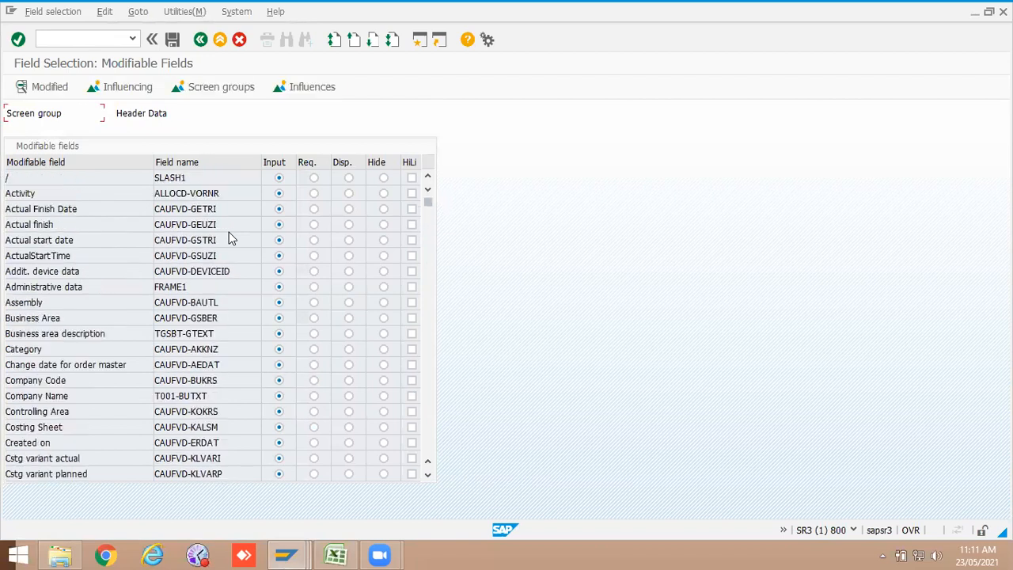
Step: Highlight the Equipment and Maintenance Plan fields in the order header field selection
{"action": "scroll", "coordinate": [229, 237], "scroll_direction": "down", "scroll_amount": 3}
{"action": "scroll", "coordinate": [229, 239], "scroll_direction": "down", "scroll_amount": 1}
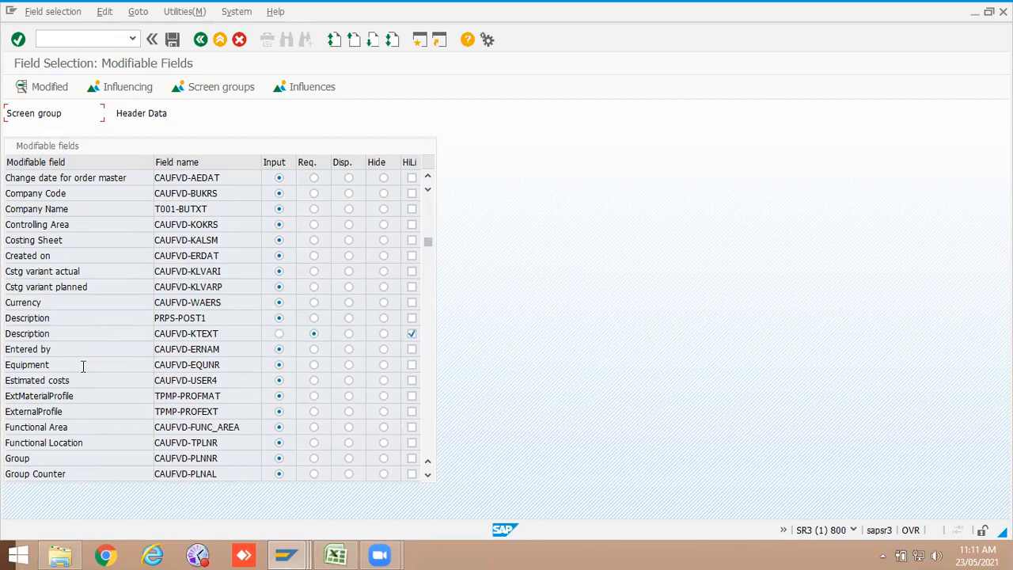
{"action": "left_click", "coordinate": [412, 365]}
{"action": "scroll", "coordinate": [305, 427], "scroll_direction": "down", "scroll_amount": 4}
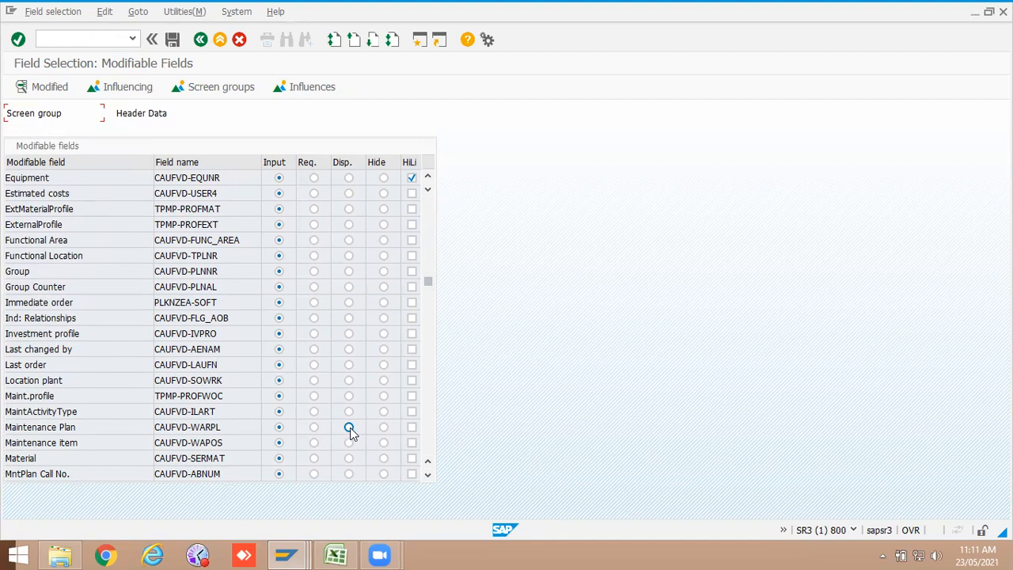
{"action": "left_click", "coordinate": [411, 427]}
Step: Save the field selection under customizing request SR3K900090 and close the activity chooser
{"action": "scroll", "coordinate": [319, 220], "scroll_direction": "up", "scroll_amount": 1}
{"action": "scroll", "coordinate": [317, 201], "scroll_direction": "up", "scroll_amount": 4}
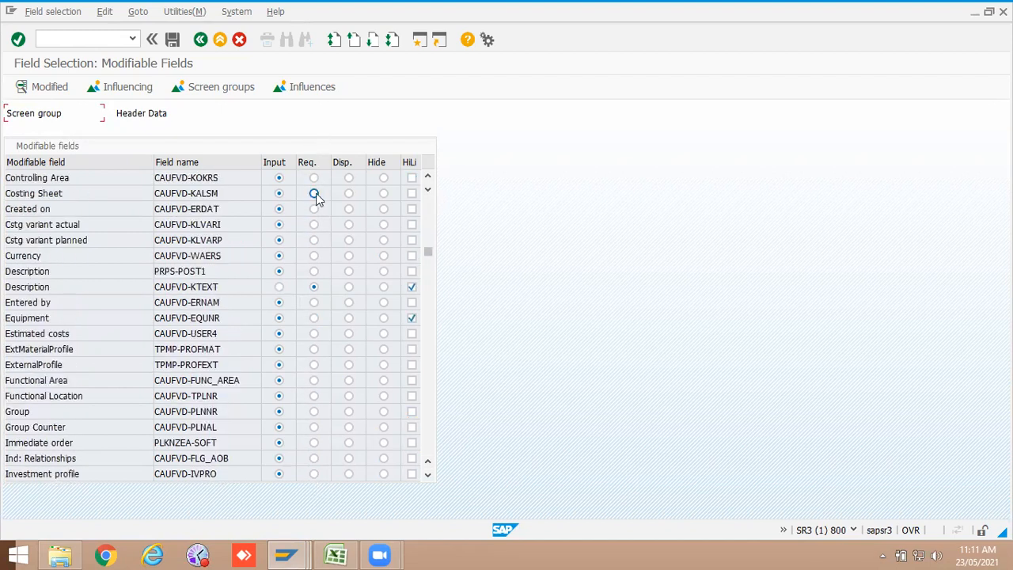
{"action": "scroll", "coordinate": [317, 198], "scroll_direction": "up", "scroll_amount": 3}
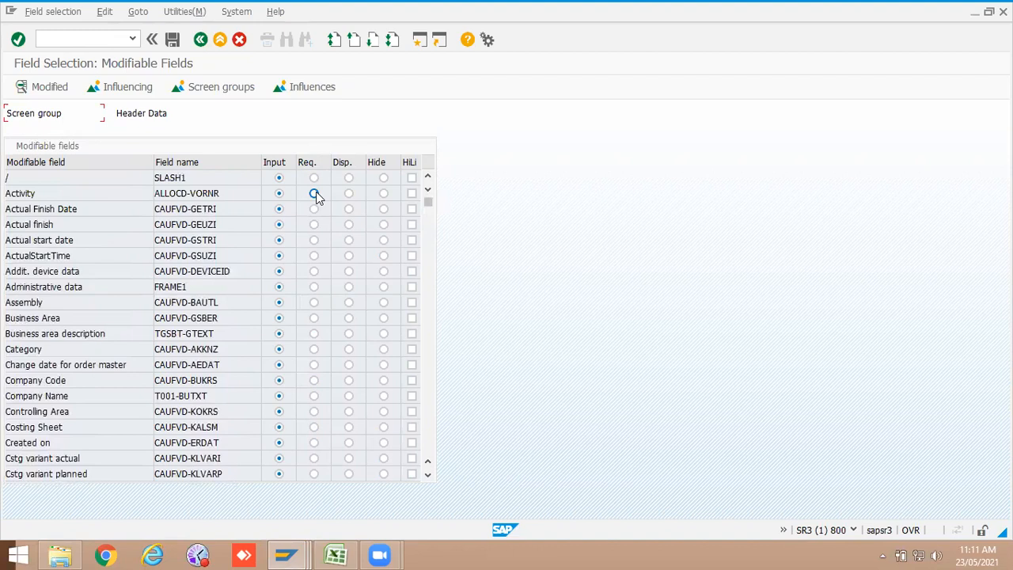
{"action": "left_click", "coordinate": [173, 39]}
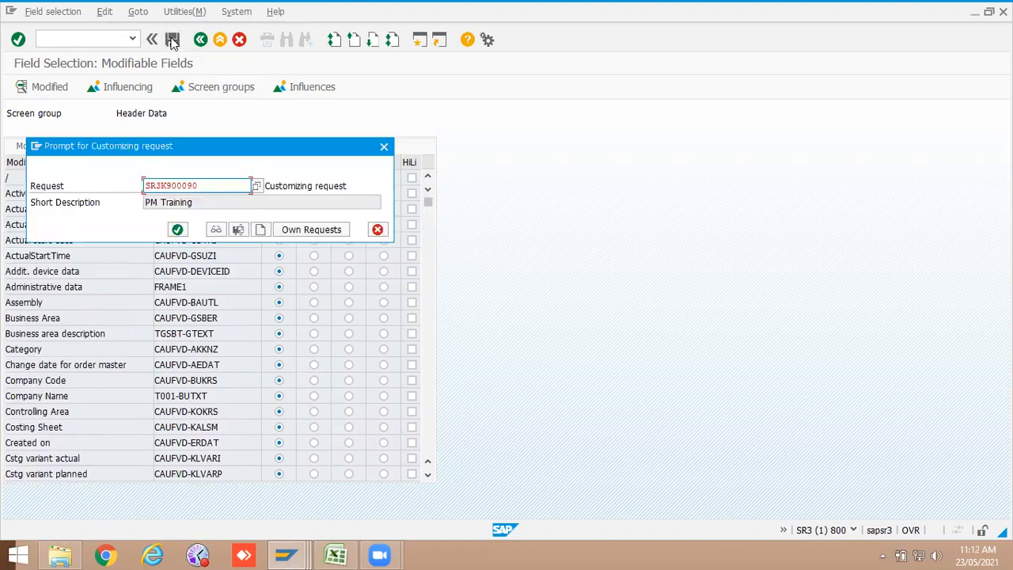
{"action": "left_click", "coordinate": [180, 229]}
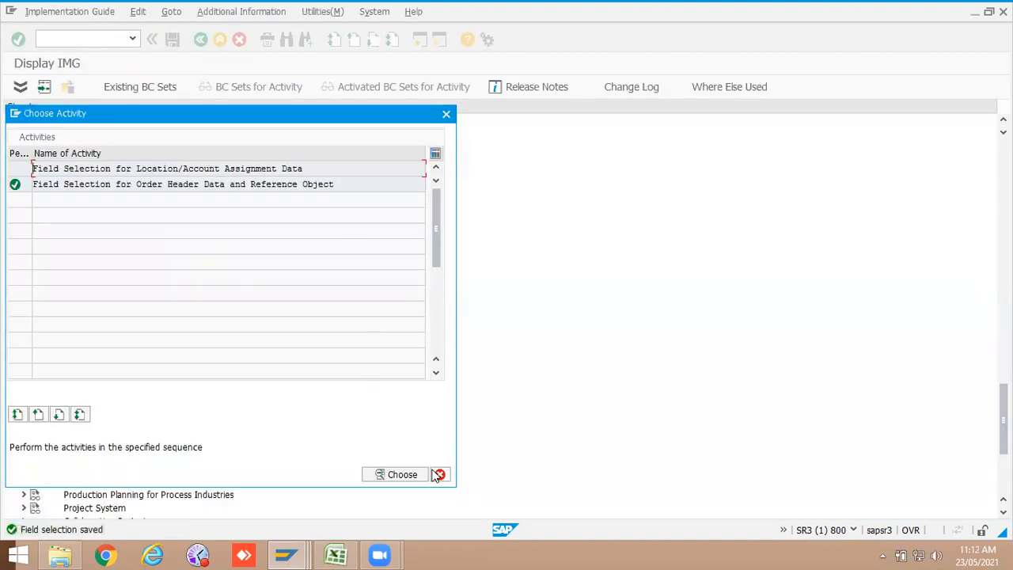
{"action": "left_click", "coordinate": [439, 475]}
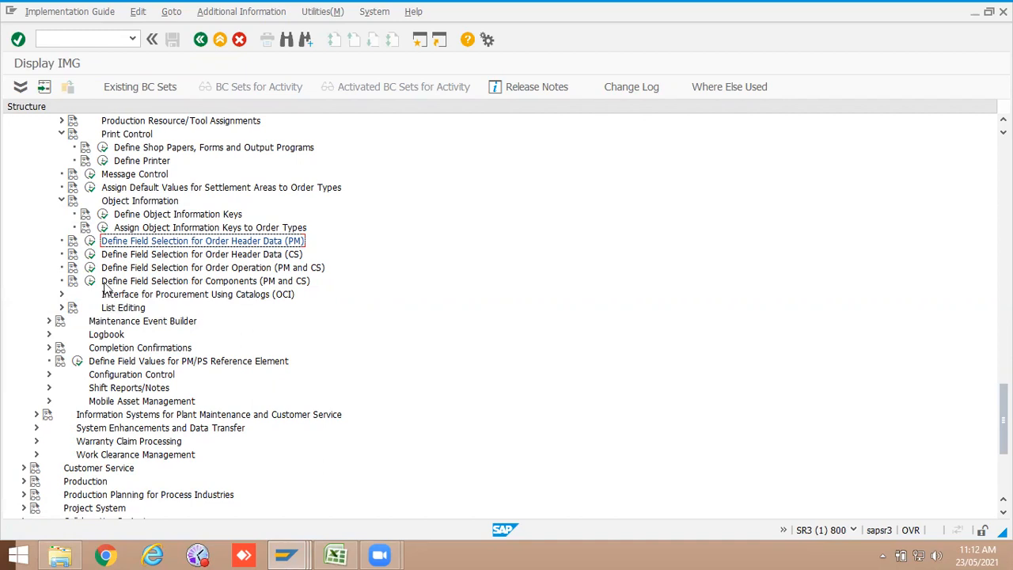
Step: Open the control parameters for completion confirmations and look up the entry for plant 1000, order type ZPM2
{"action": "left_click", "coordinate": [91, 242]}
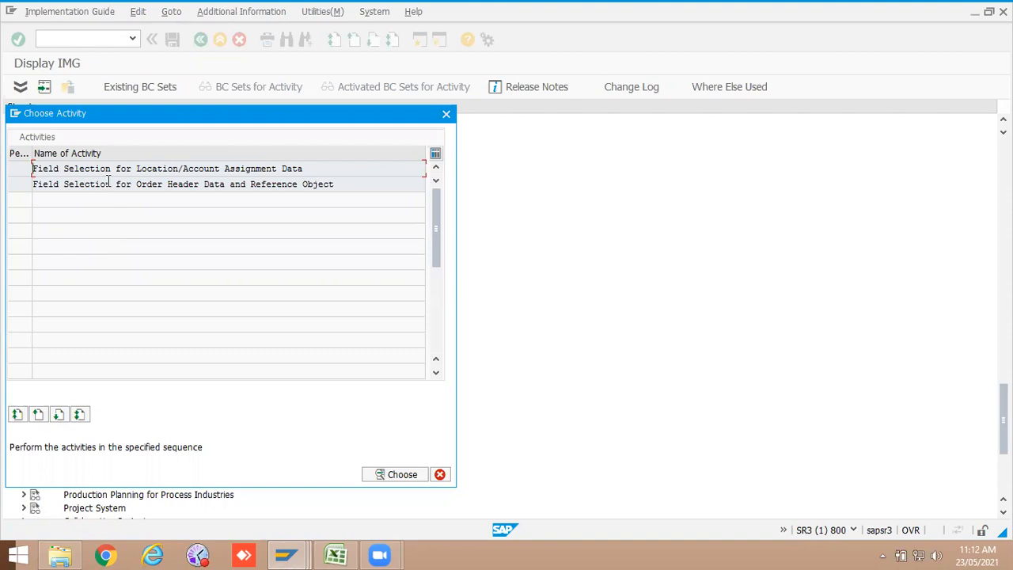
{"action": "left_click", "coordinate": [440, 474]}
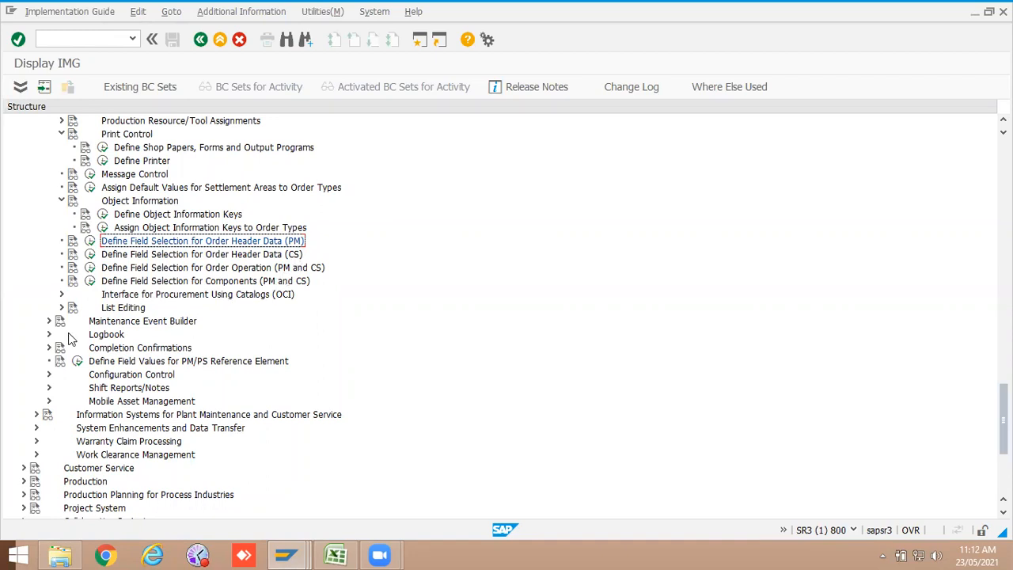
{"action": "left_click", "coordinate": [49, 348]}
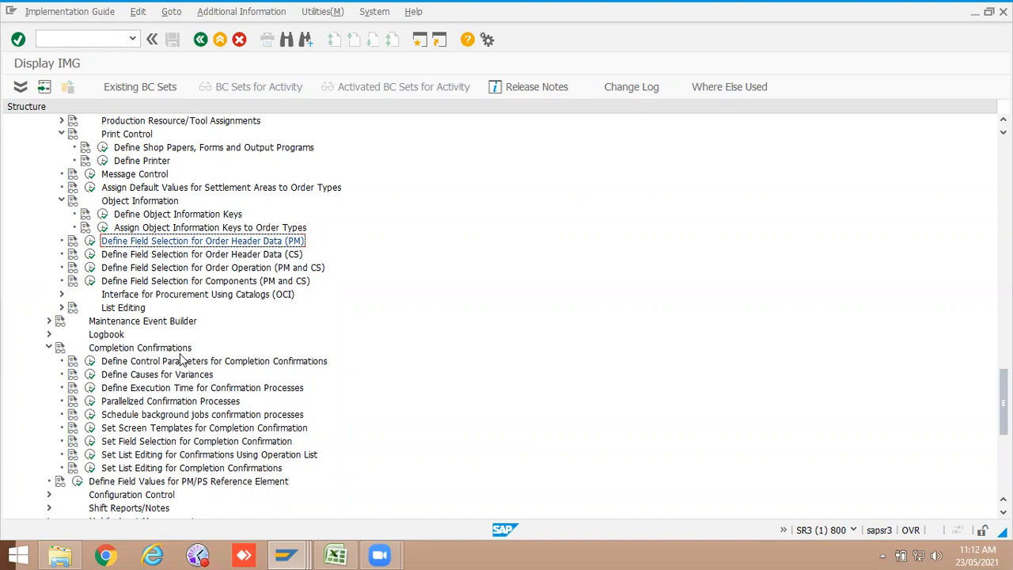
{"action": "left_click", "coordinate": [92, 364]}
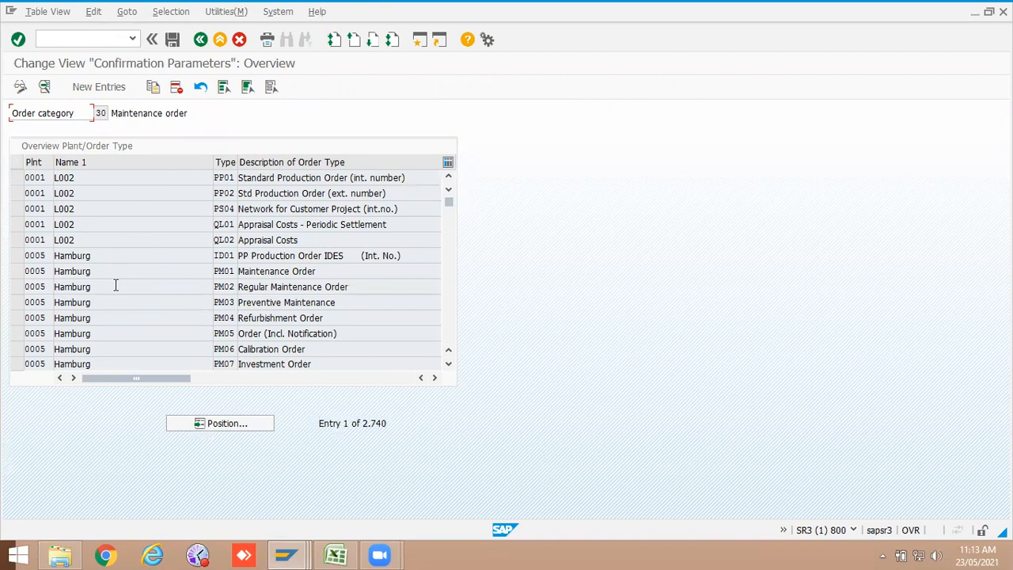
{"action": "scroll", "coordinate": [113, 323], "scroll_direction": "down", "scroll_amount": 2}
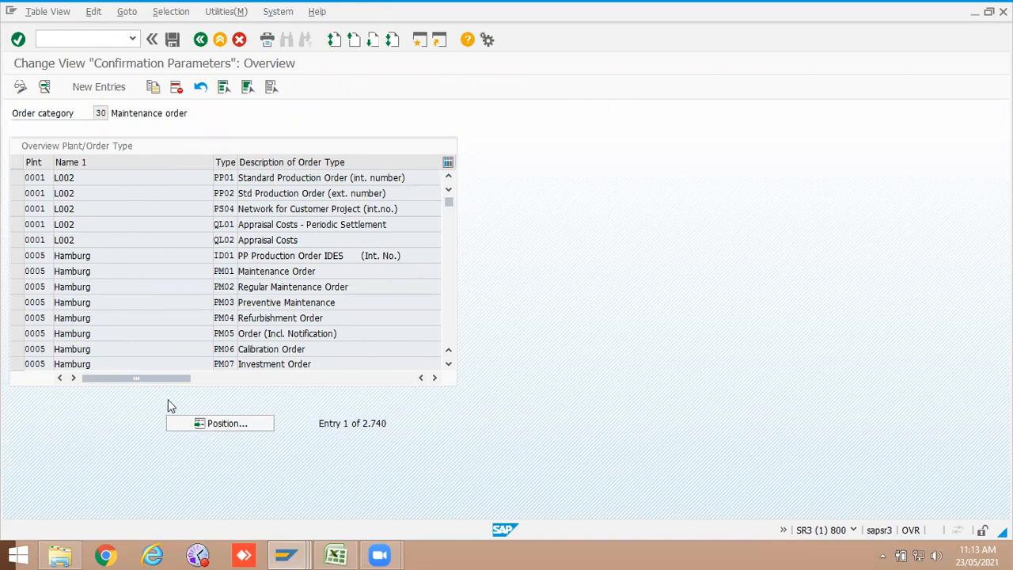
{"action": "left_click", "coordinate": [228, 425]}
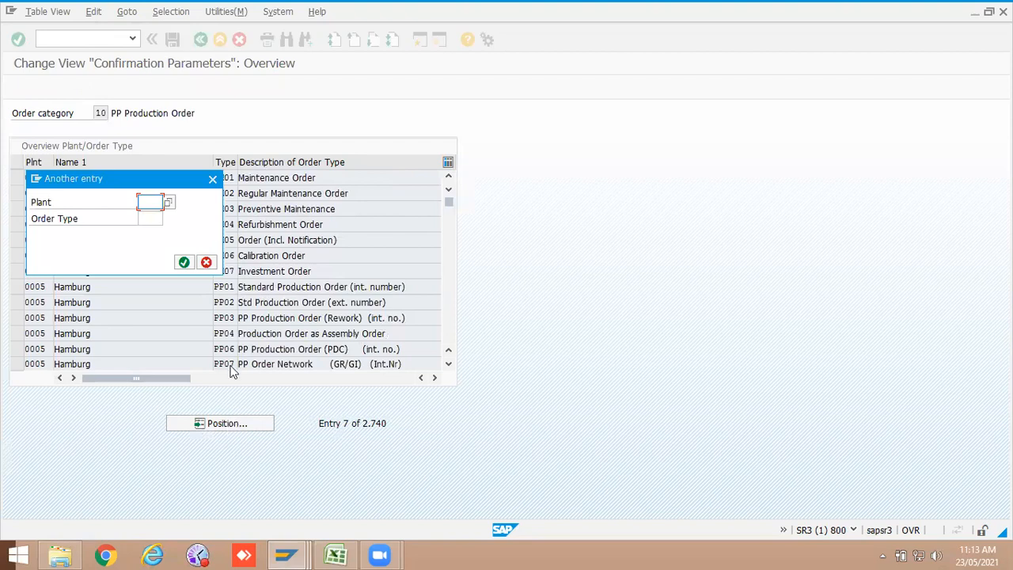
{"action": "type", "text": "1000"}
{"action": "left_click", "coordinate": [150, 219]}
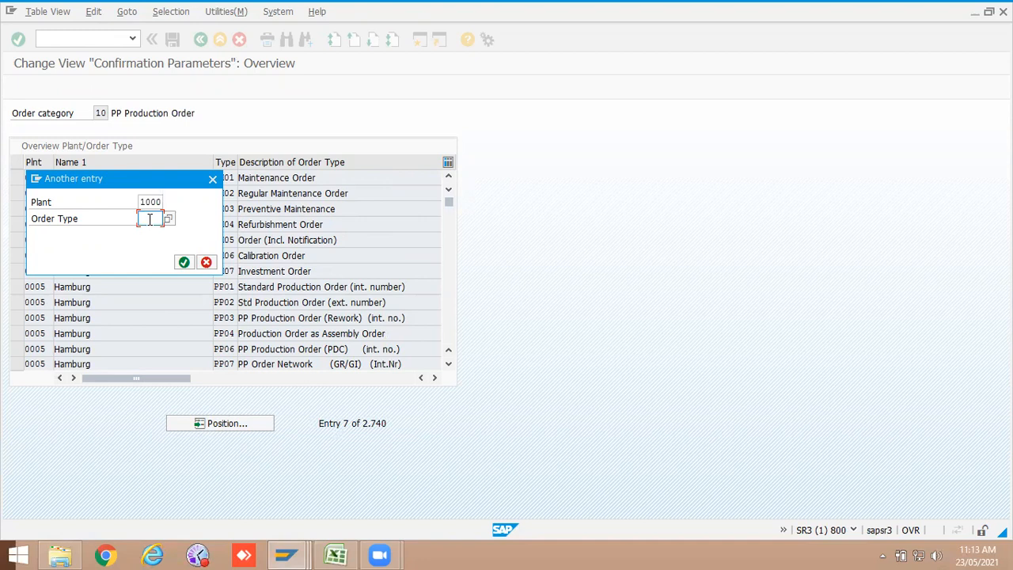
{"action": "type", "text": "zpm2"}
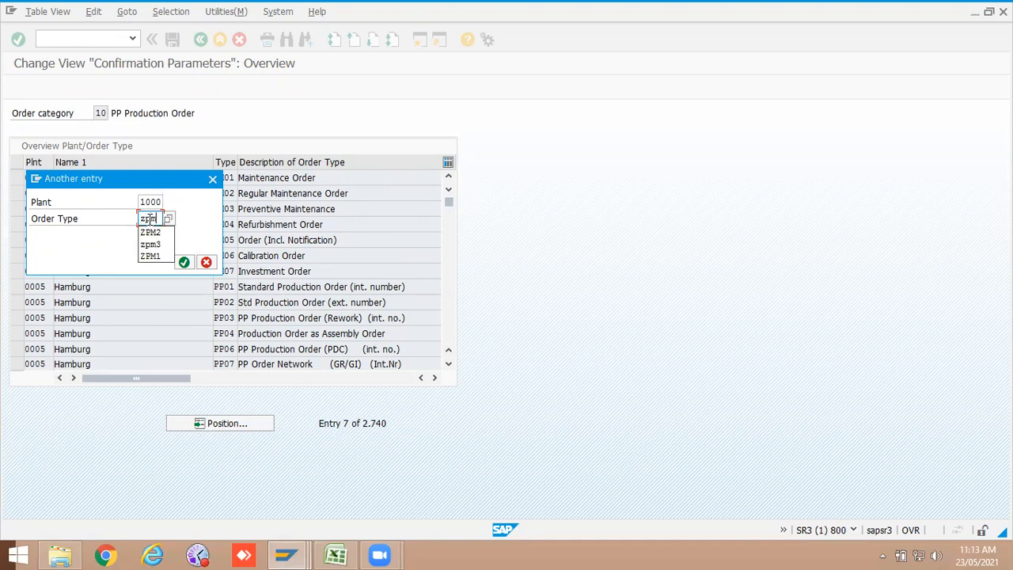
{"action": "key", "text": "Return"}
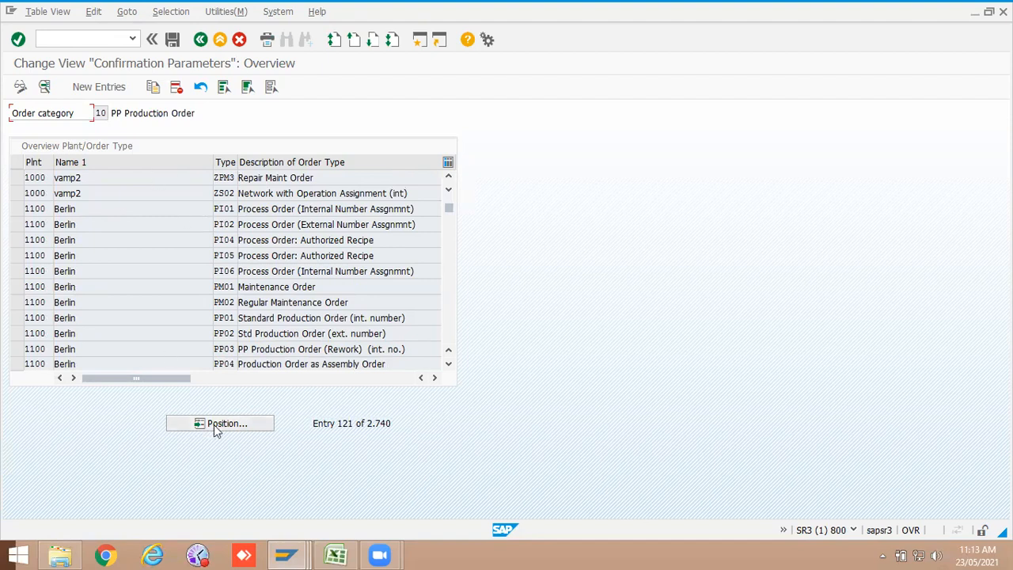
Step: Look up plant 1000, order type PM01 and review its completion confirmation parameters
{"action": "left_click", "coordinate": [213, 424]}
{"action": "left_click", "coordinate": [149, 202]}
{"action": "left_click", "coordinate": [150, 215]}
{"action": "left_click", "coordinate": [150, 219]}
{"action": "type", "text": "p"}
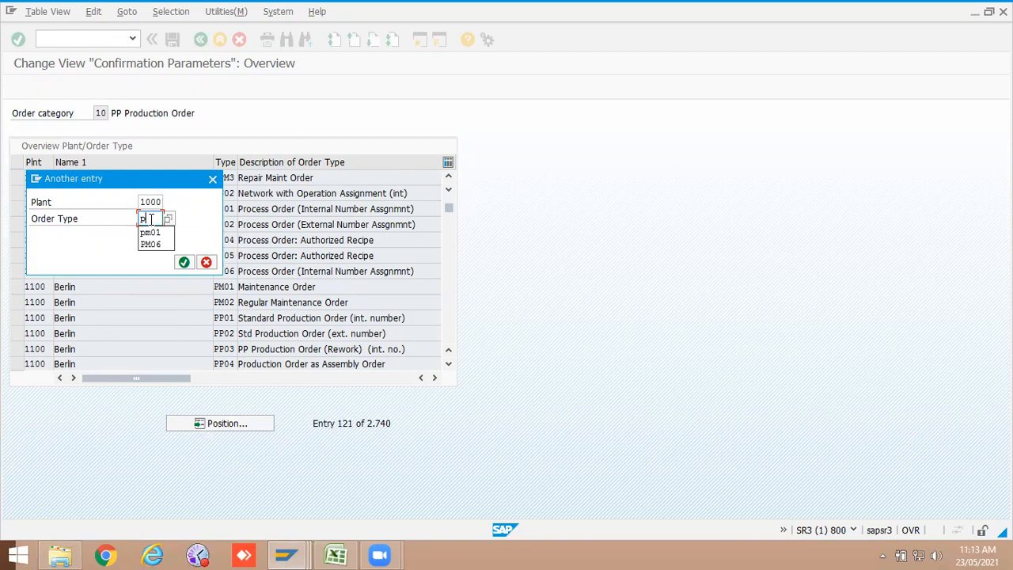
{"action": "type", "text": "m01"}
{"action": "key", "text": "Return"}
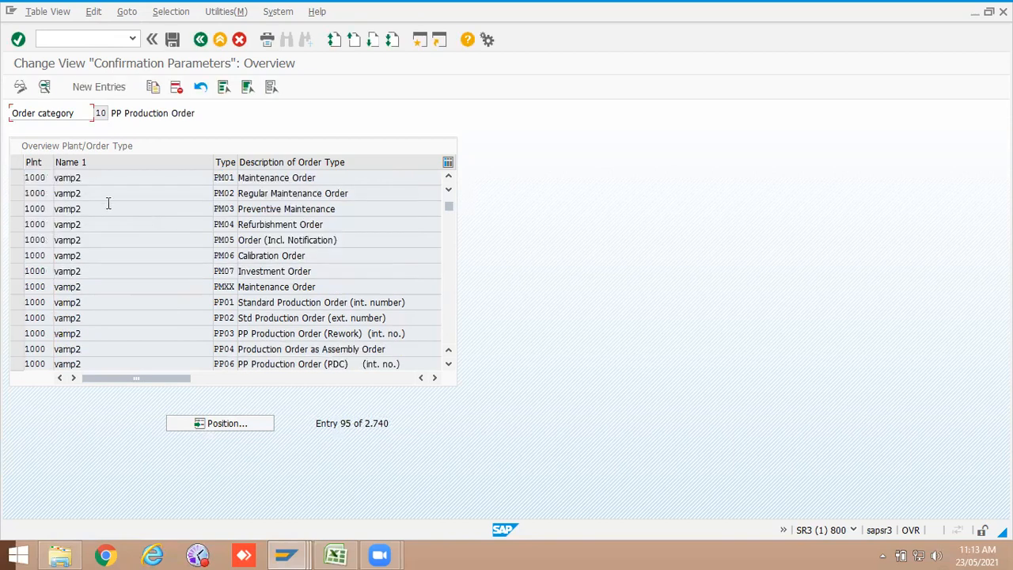
{"action": "double_click", "coordinate": [71, 177]}
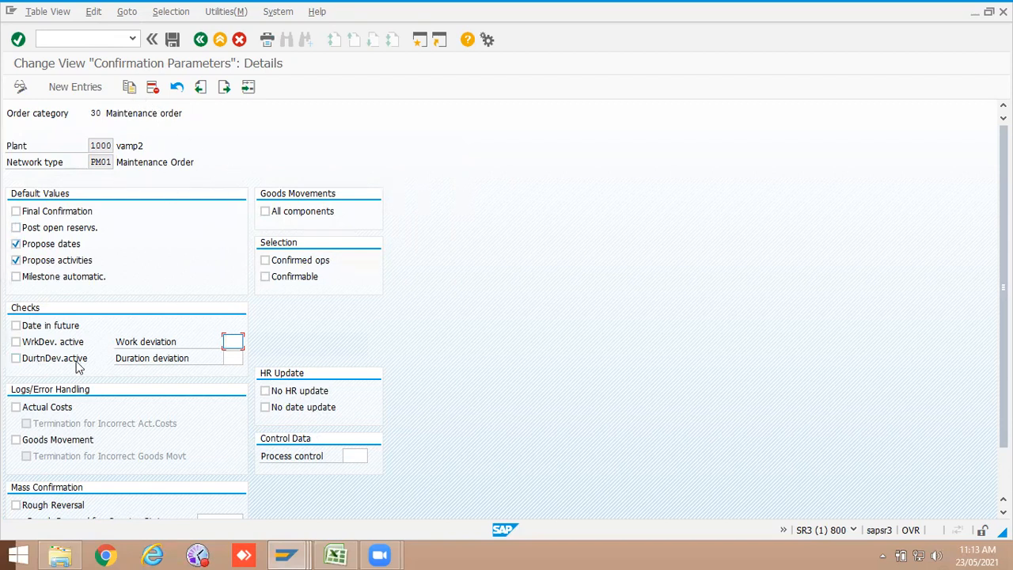
{"action": "scroll", "coordinate": [159, 268], "scroll_direction": "down", "scroll_amount": 1}
{"action": "scroll", "coordinate": [159, 268], "scroll_direction": "down", "scroll_amount": 1}
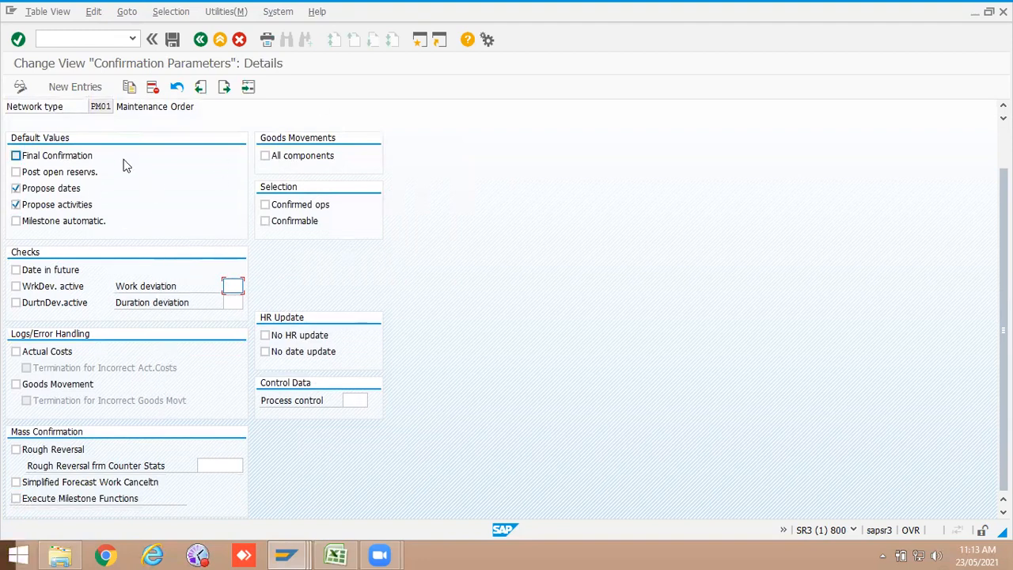
Step: Add confirmation parameters for plant 1000, order type ZPM2 with Propose dates and Propose activities checked, and save
{"action": "left_click", "coordinate": [201, 39]}
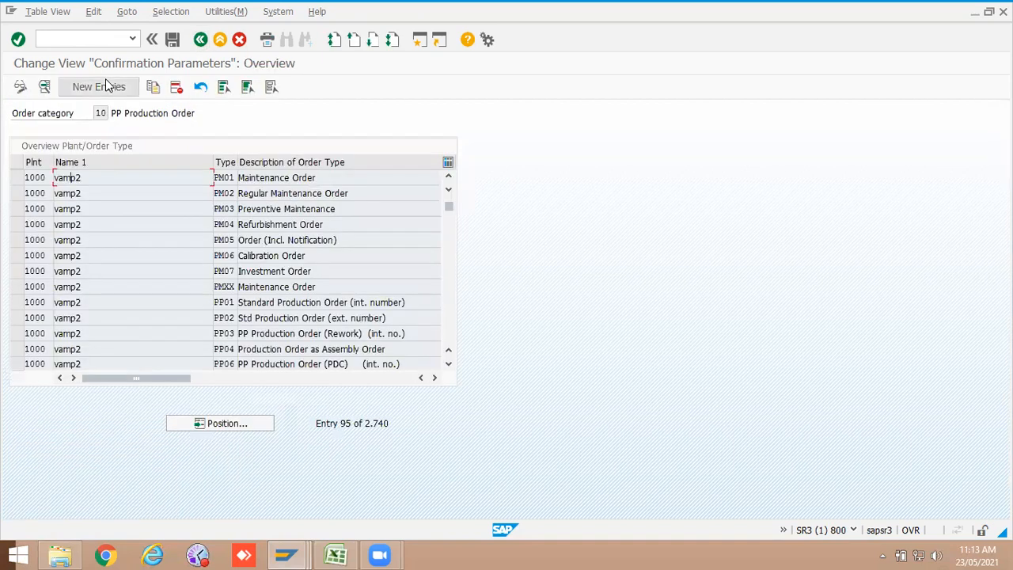
{"action": "left_click", "coordinate": [107, 86]}
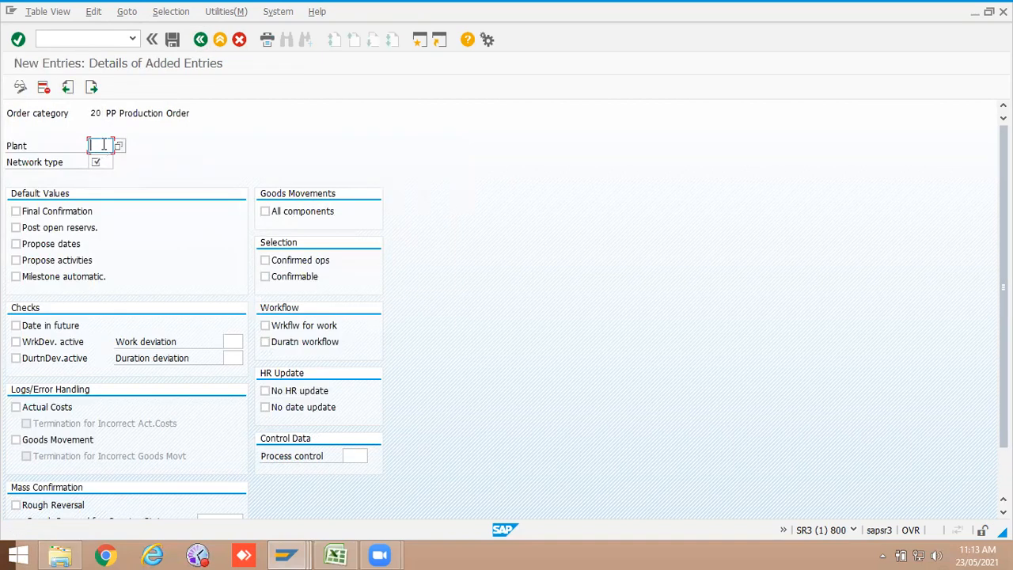
{"action": "left_click", "coordinate": [102, 163]}
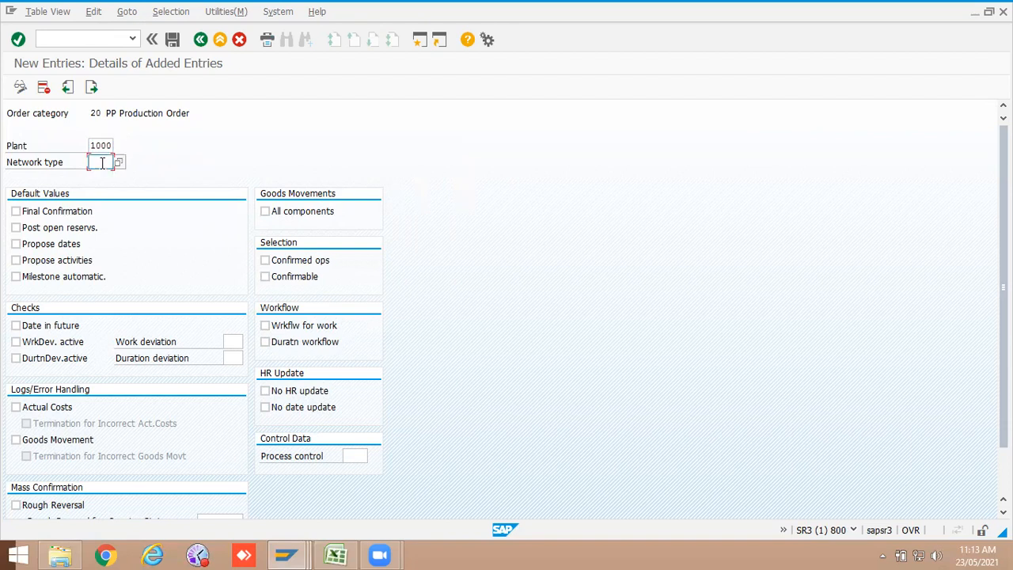
{"action": "type", "text": "zpm2"}
{"action": "key", "text": "Return"}
{"action": "left_click", "coordinate": [48, 247]}
{"action": "left_click", "coordinate": [46, 261]}
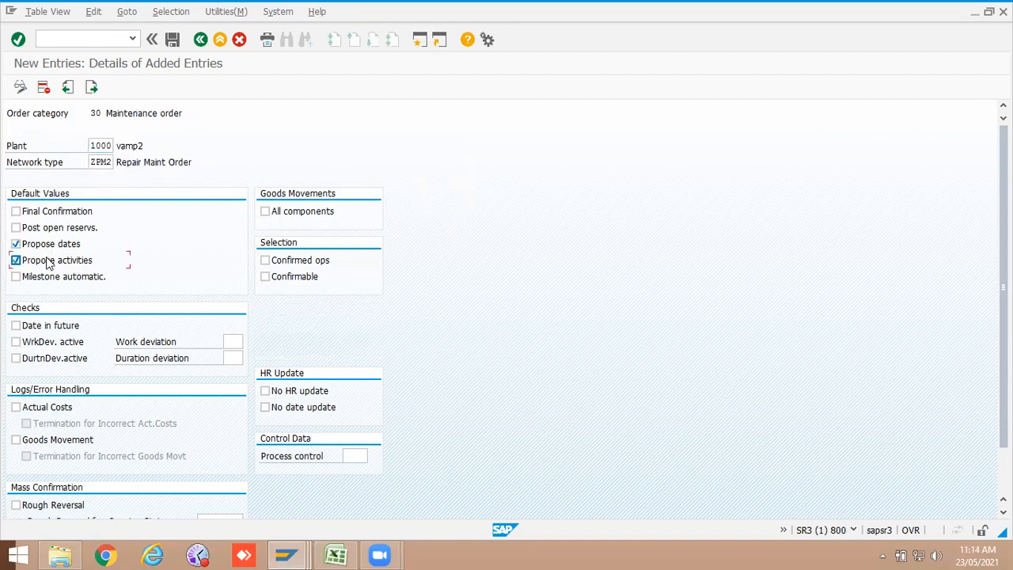
{"action": "left_click", "coordinate": [173, 39]}
{"action": "left_click", "coordinate": [178, 245]}
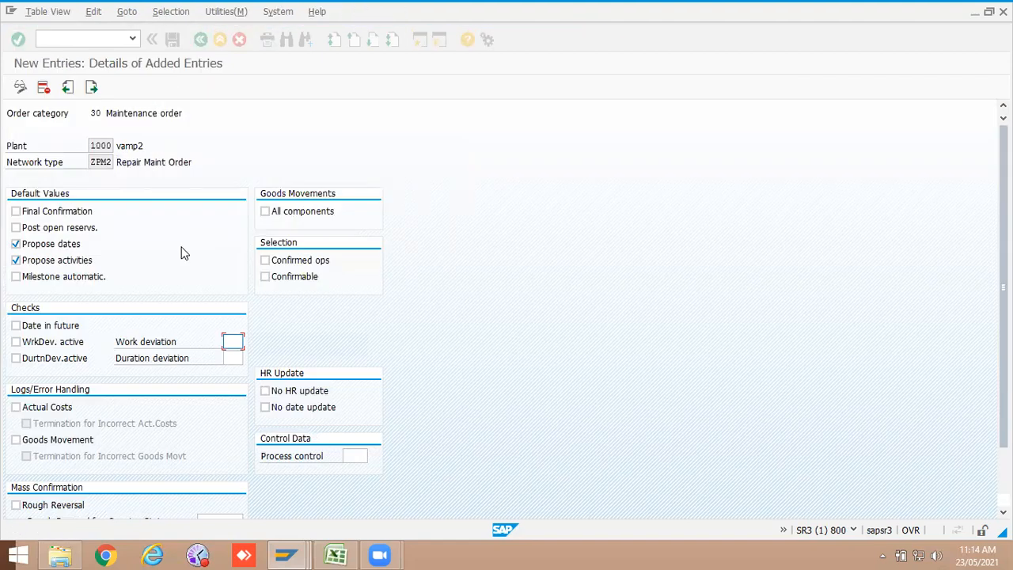
{"action": "left_click", "coordinate": [197, 41]}
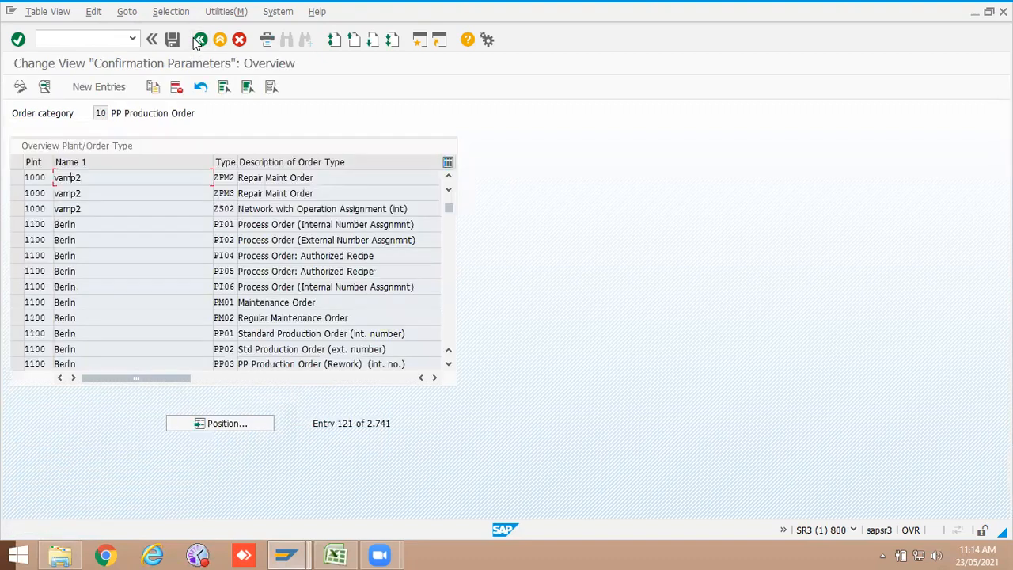
{"action": "left_click", "coordinate": [199, 40]}
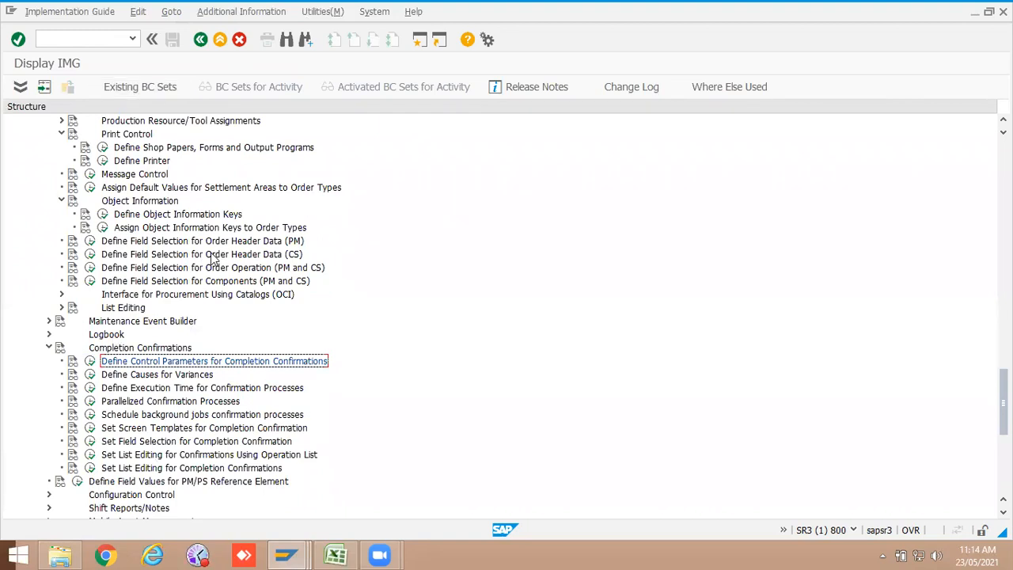
Step: Scroll through the order customizing structure and close the Performance Assistant help window
{"action": "scroll", "coordinate": [225, 414], "scroll_direction": "down", "scroll_amount": 5}
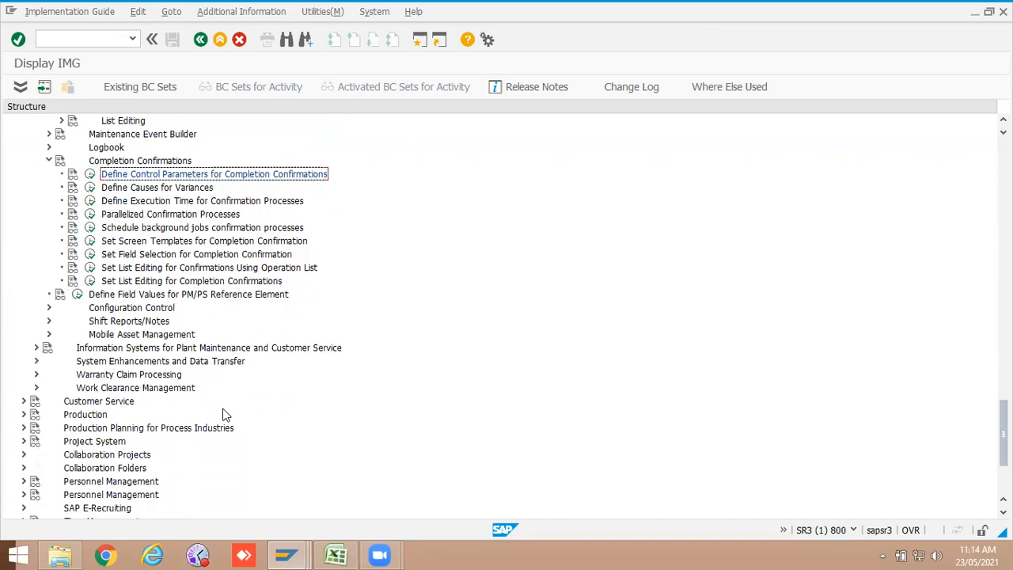
{"action": "scroll", "coordinate": [263, 269], "scroll_direction": "up", "scroll_amount": 5}
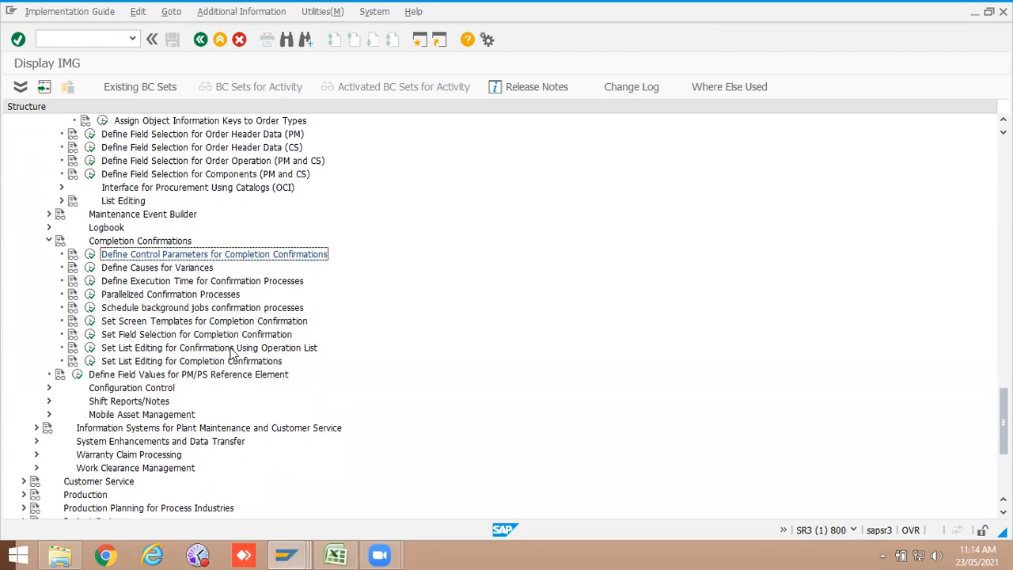
{"action": "scroll", "coordinate": [233, 353], "scroll_direction": "up", "scroll_amount": 15}
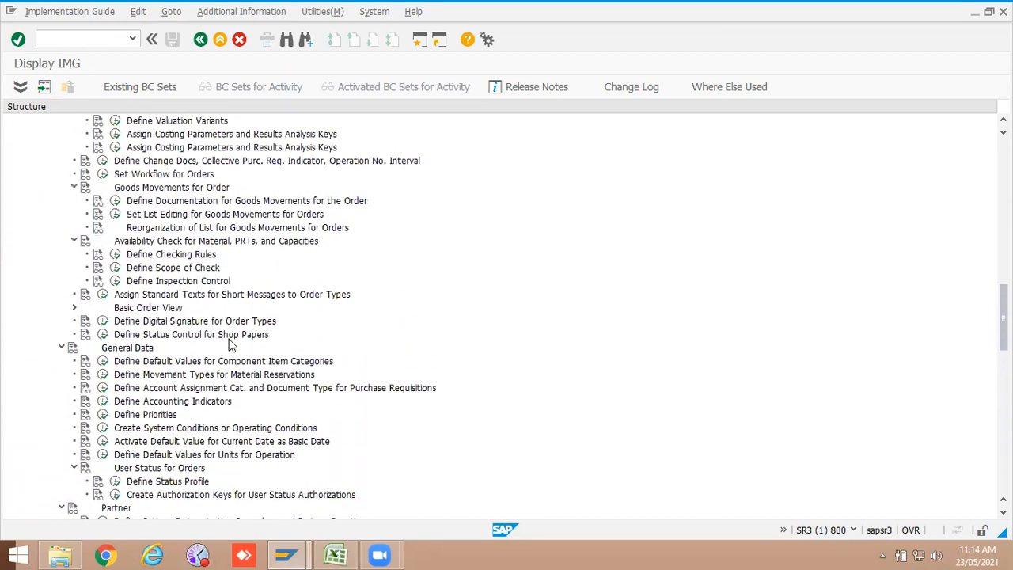
{"action": "scroll", "coordinate": [230, 346], "scroll_direction": "up", "scroll_amount": 3}
{"action": "left_click", "coordinate": [285, 554]}
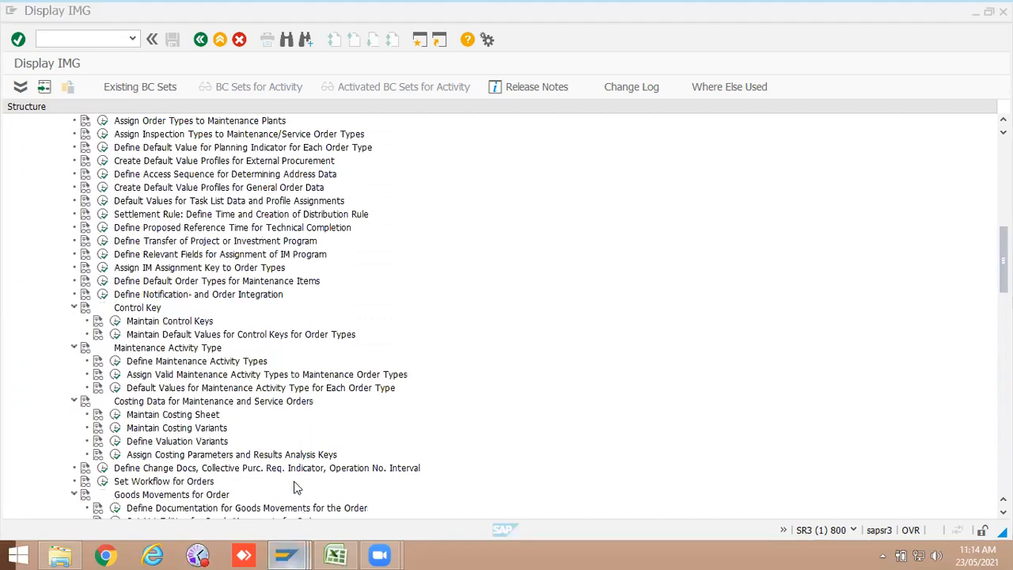
{"action": "left_click", "coordinate": [870, 479]}
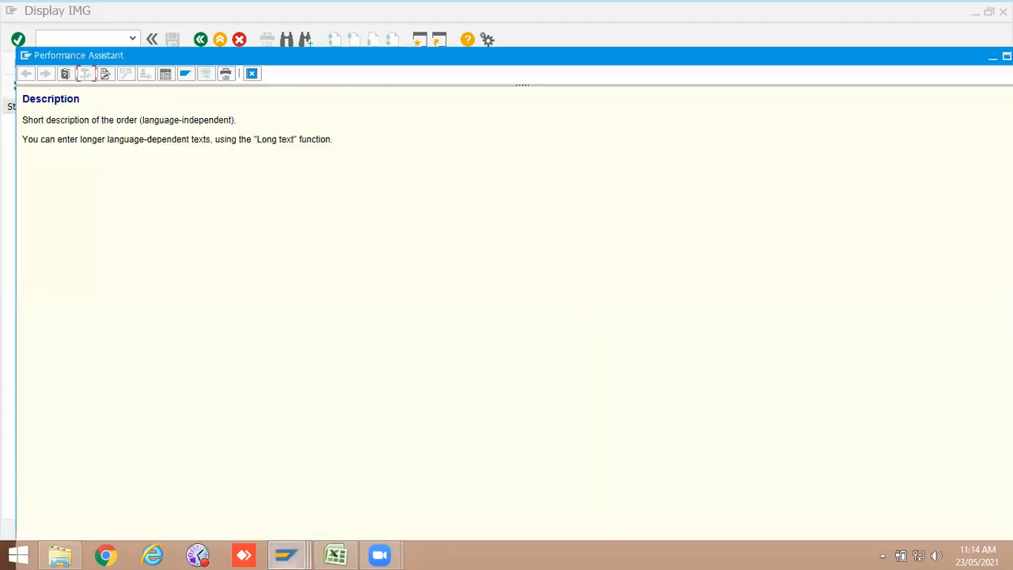
{"action": "double_click", "coordinate": [955, 62]}
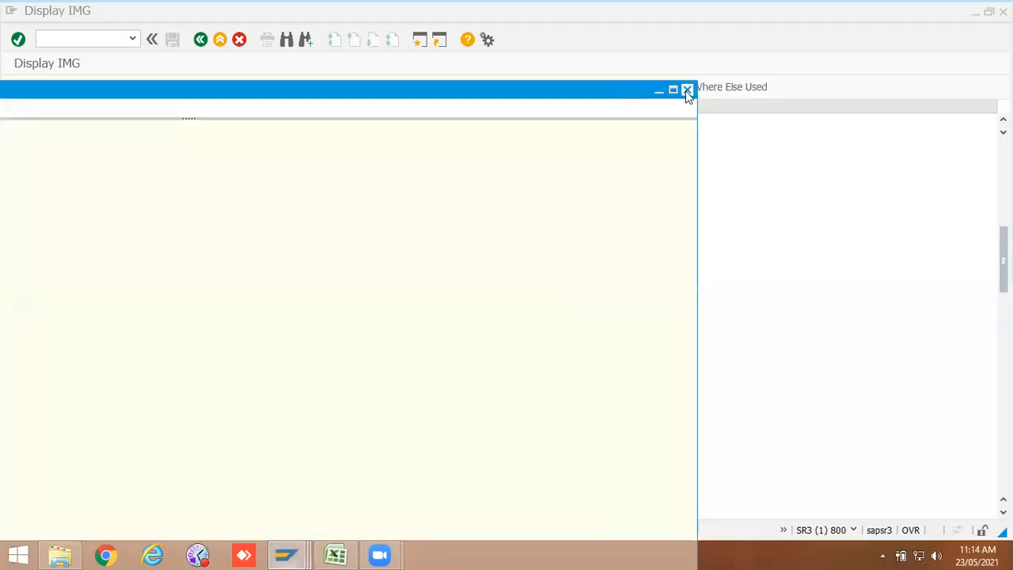
{"action": "scroll", "coordinate": [248, 360], "scroll_direction": "up", "scroll_amount": 5}
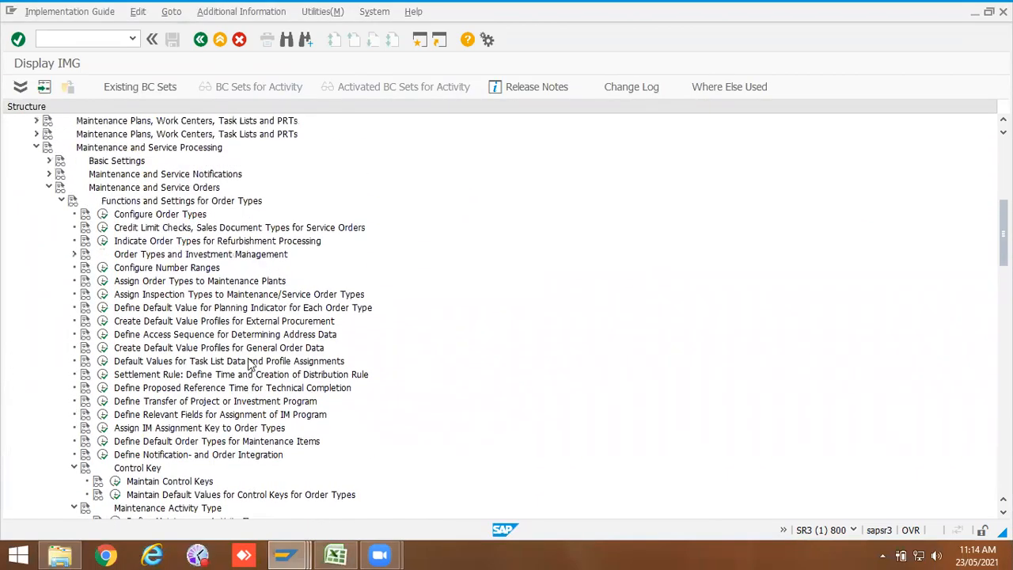
Step: Review the Maintenance and Service Orders customizing nodes and switch to the maintenance order display session
{"action": "scroll", "coordinate": [250, 363], "scroll_direction": "up", "scroll_amount": 5}
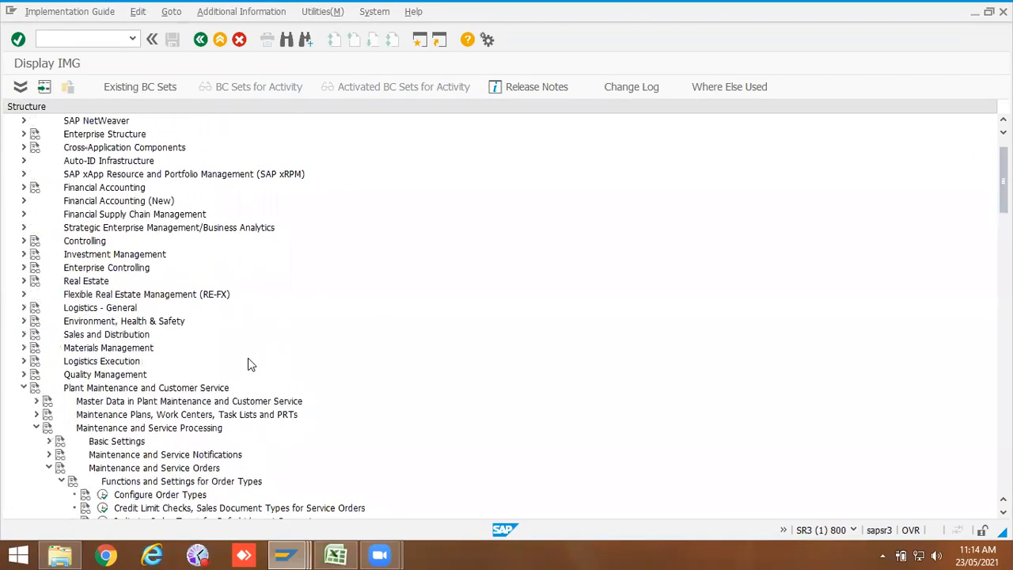
{"action": "scroll", "coordinate": [249, 321], "scroll_direction": "down", "scroll_amount": 6}
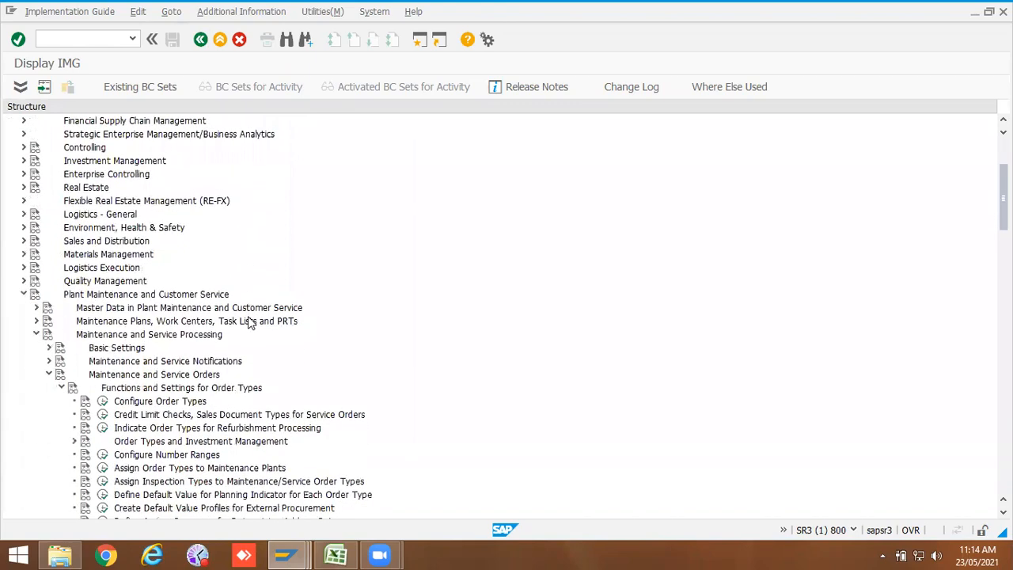
{"action": "scroll", "coordinate": [248, 321], "scroll_direction": "down", "scroll_amount": 7}
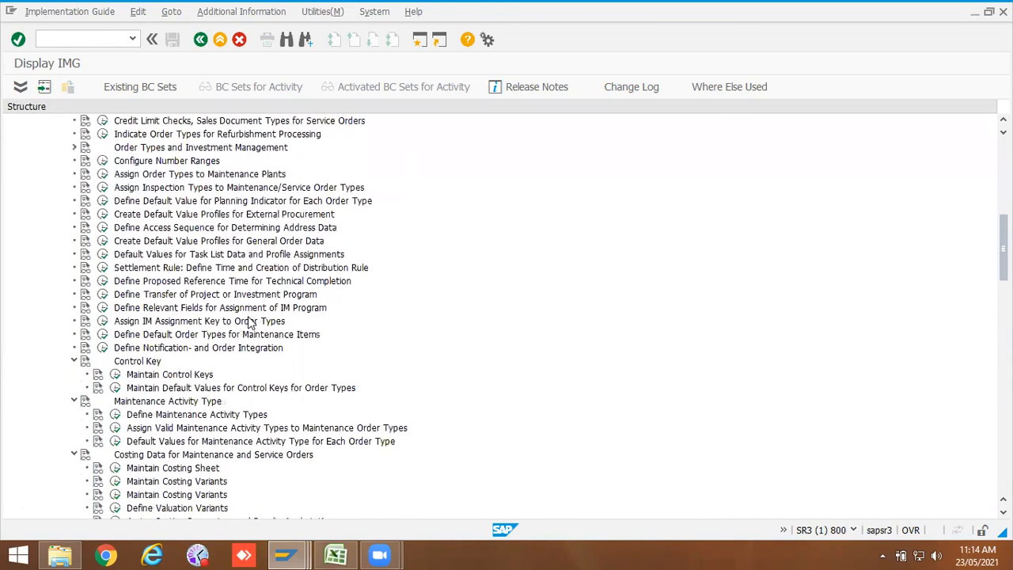
{"action": "scroll", "coordinate": [248, 321], "scroll_direction": "down", "scroll_amount": 8}
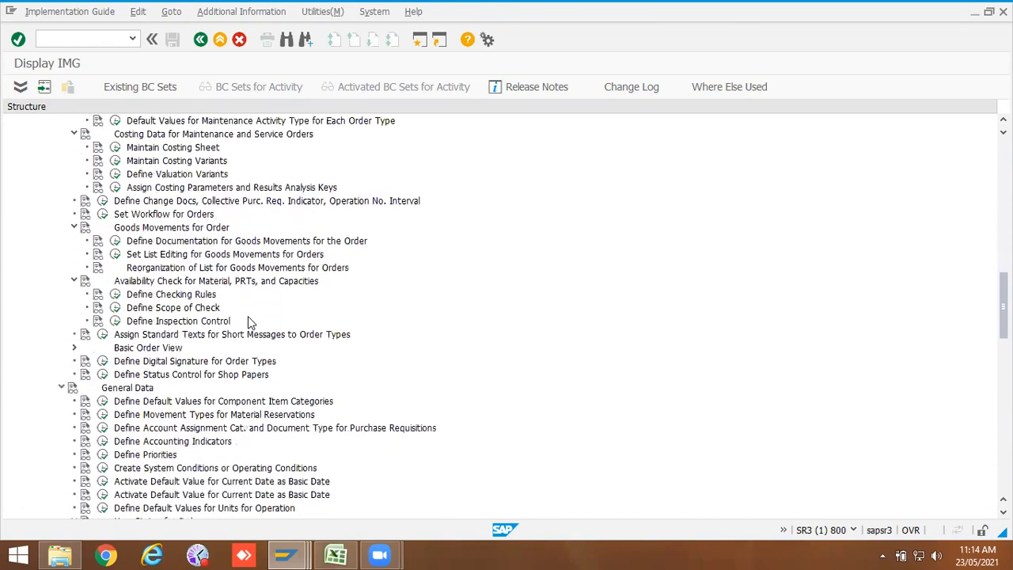
{"action": "scroll", "coordinate": [249, 321], "scroll_direction": "down", "scroll_amount": 6}
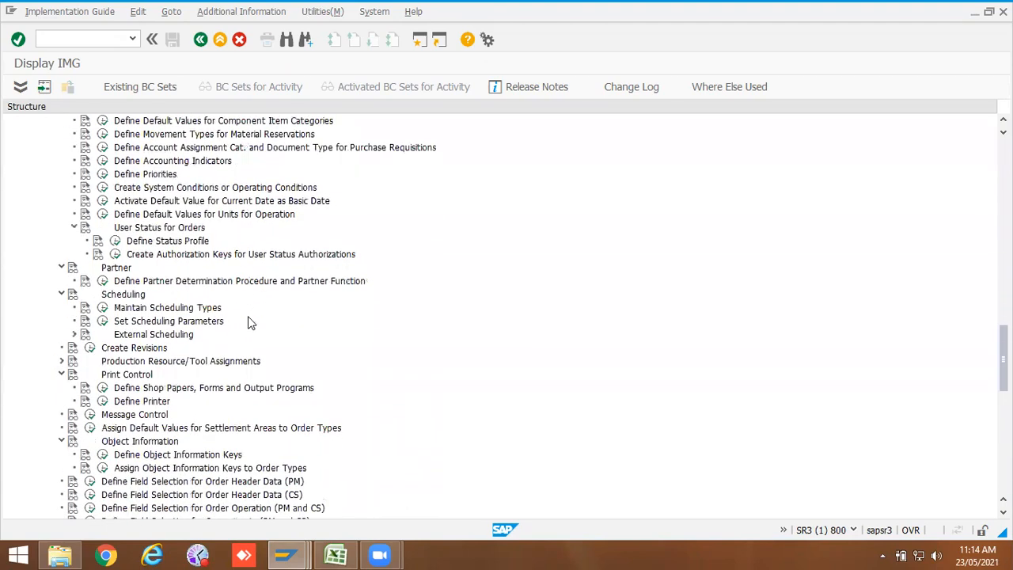
{"action": "scroll", "coordinate": [248, 321], "scroll_direction": "down", "scroll_amount": 5}
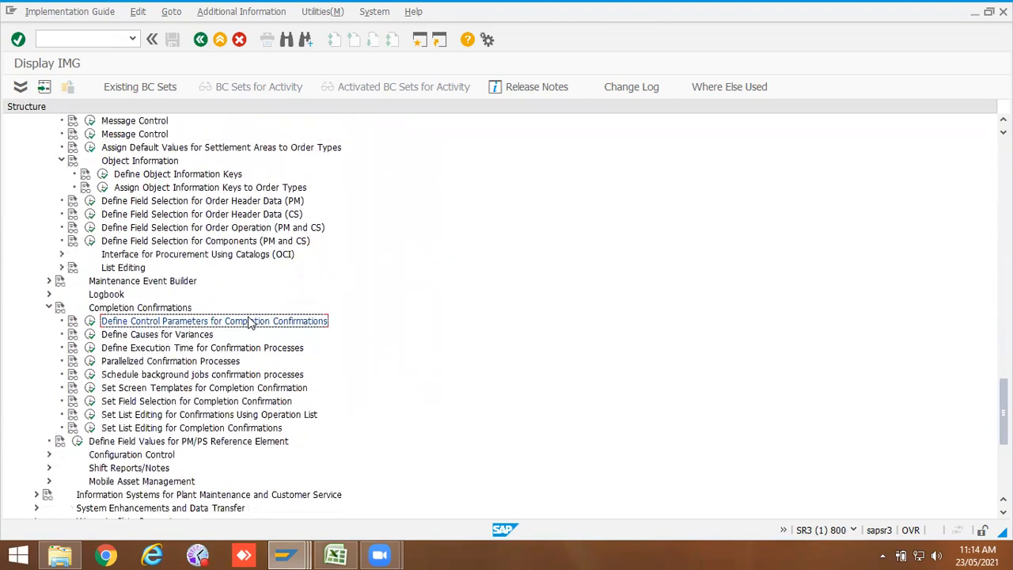
{"action": "scroll", "coordinate": [249, 322], "scroll_direction": "up", "scroll_amount": 9}
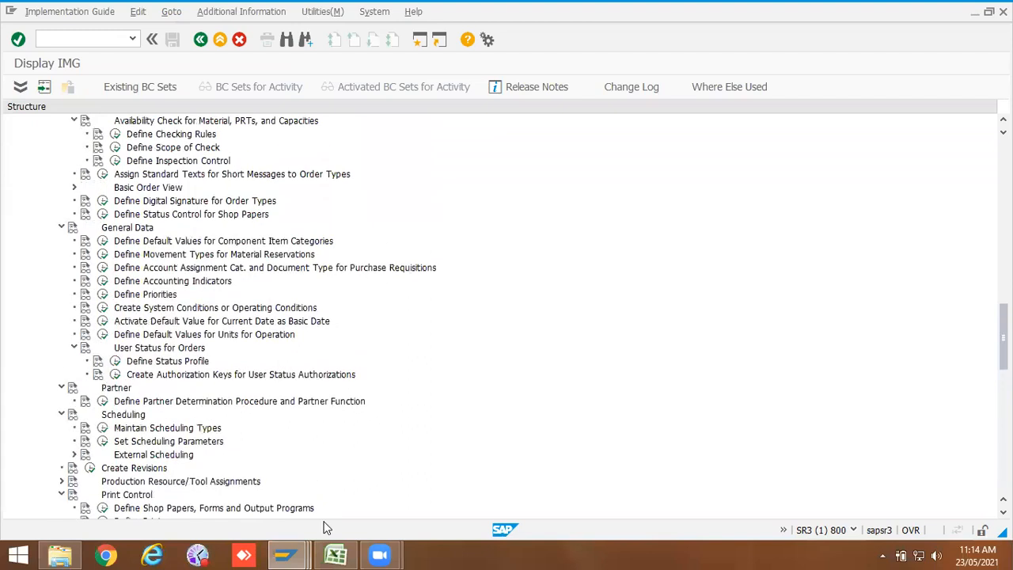
{"action": "left_click", "coordinate": [286, 555]}
{"action": "left_click", "coordinate": [694, 483]}
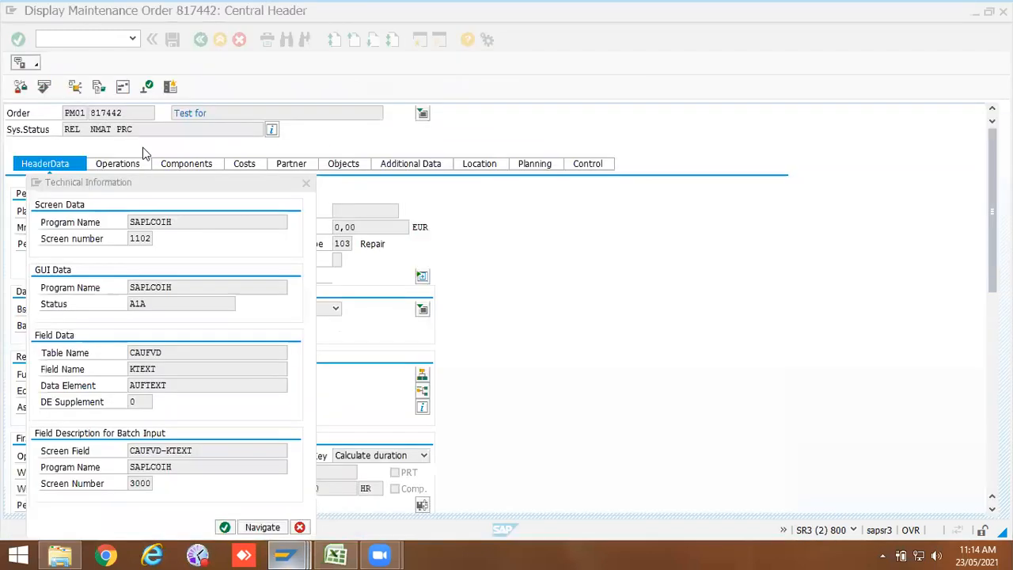
Step: Close the technical information window and start creating a new maintenance order of type ZPM2
{"action": "left_click", "coordinate": [304, 184]}
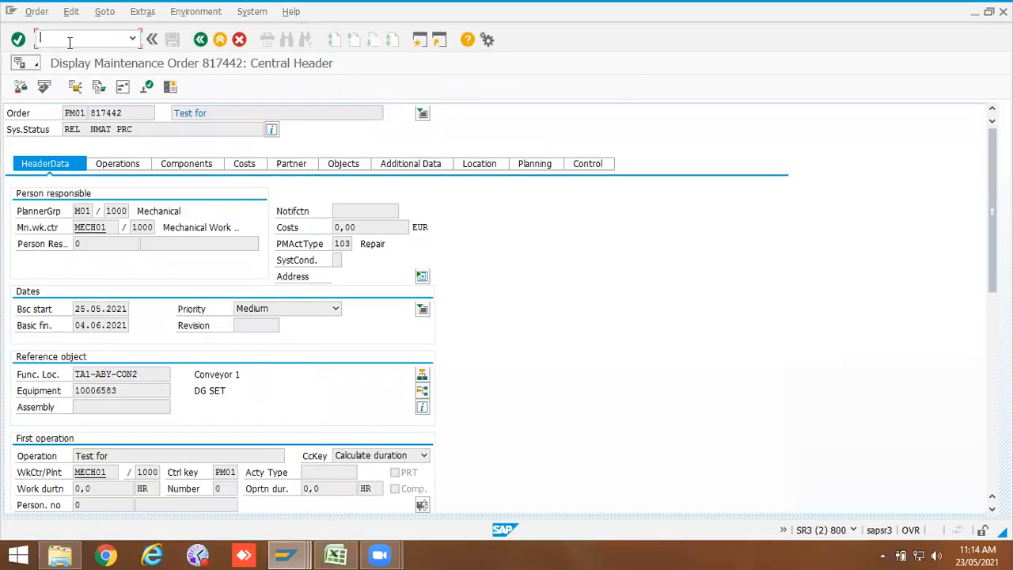
{"action": "type", "text": "/niw31"}
{"action": "key", "text": "Return"}
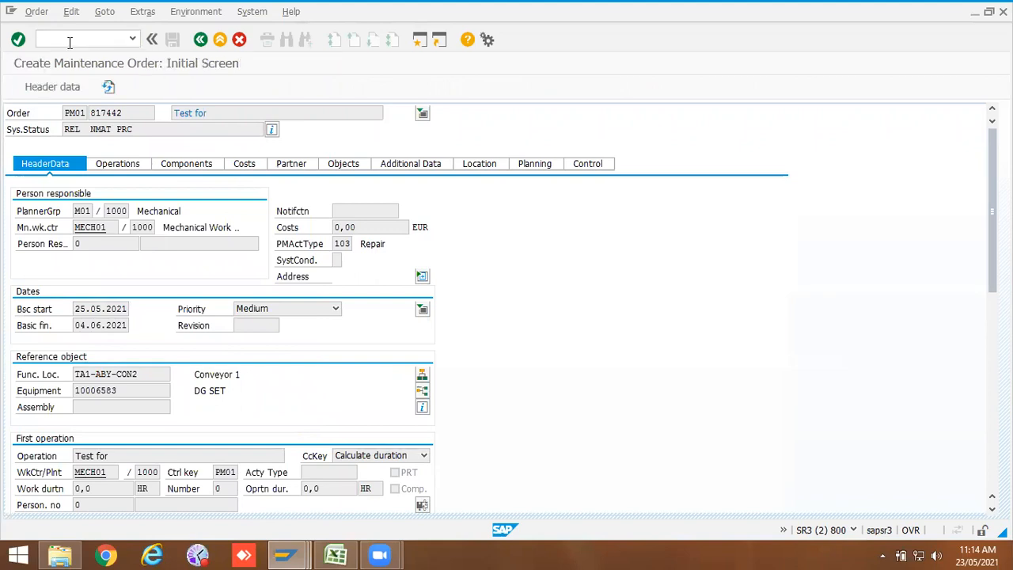
{"action": "left_click", "coordinate": [94, 145]}
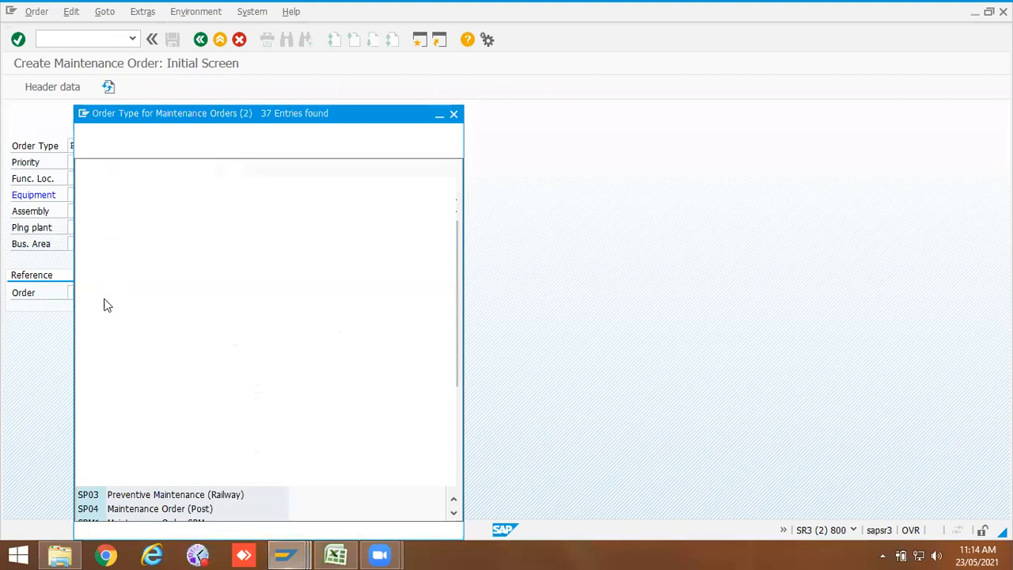
{"action": "scroll", "coordinate": [119, 427], "scroll_direction": "down", "scroll_amount": 5}
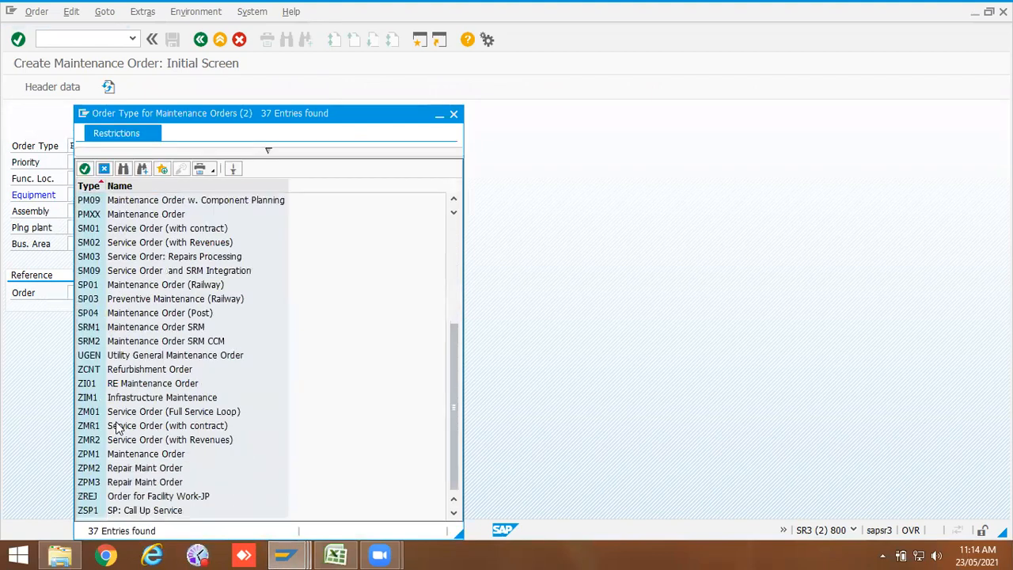
{"action": "double_click", "coordinate": [99, 468]}
Step: Set the order priority to Very high, enter equipment 10006583 and confirm the initial screen
{"action": "left_click", "coordinate": [132, 162]}
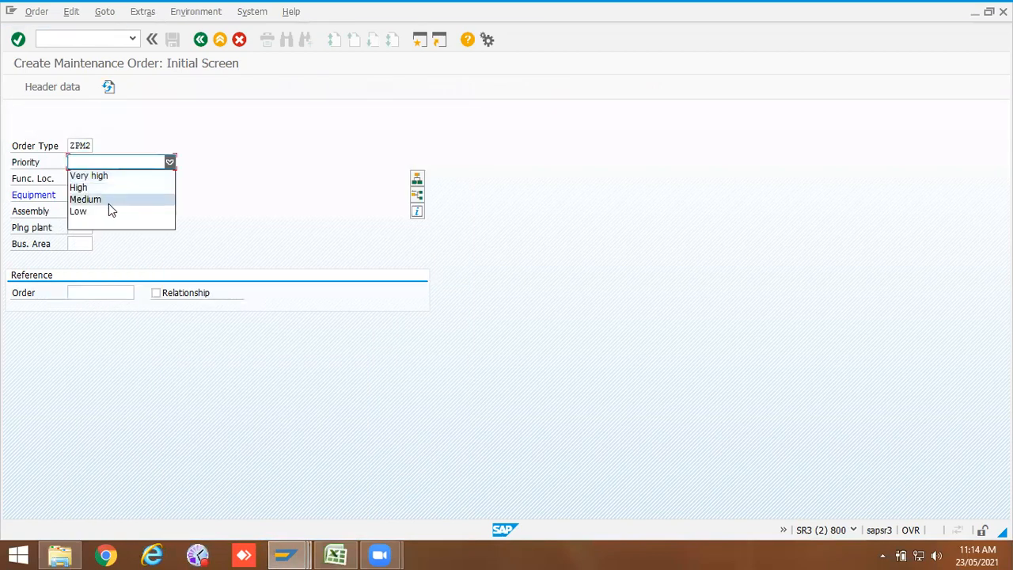
{"action": "left_click", "coordinate": [104, 176]}
{"action": "left_click", "coordinate": [106, 194]}
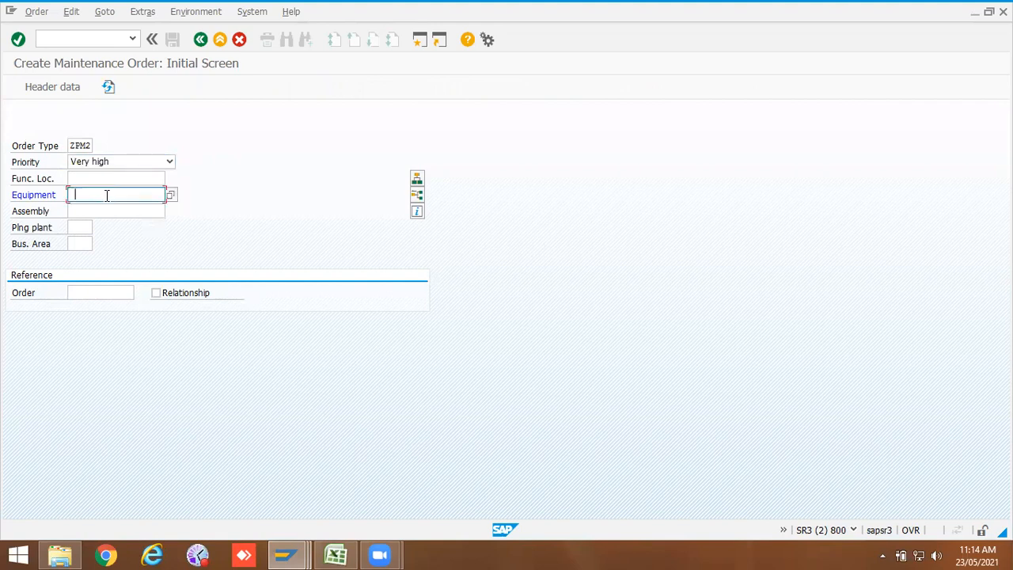
{"action": "left_click", "coordinate": [104, 207]}
{"action": "key", "text": "Return"}
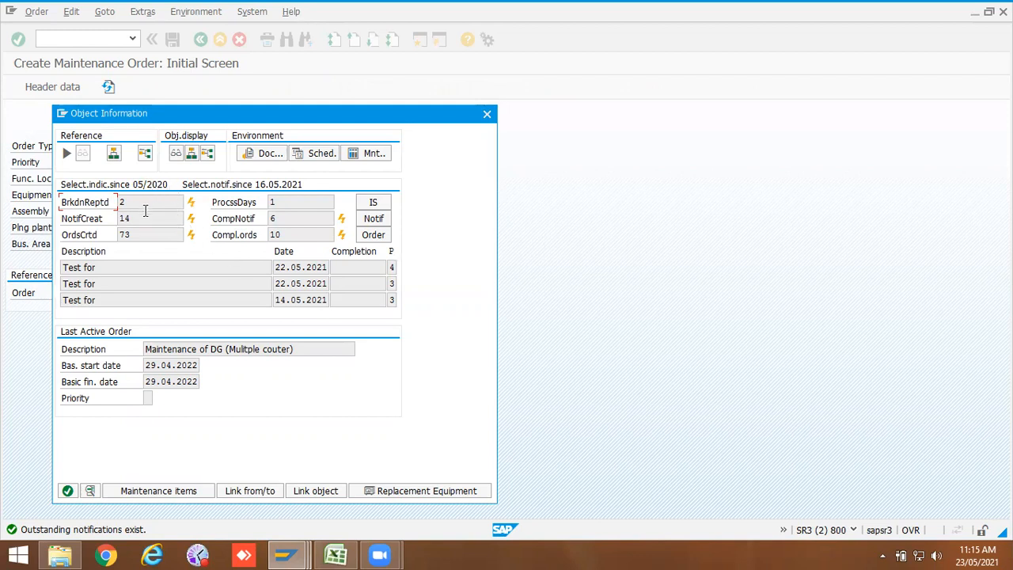
Step: Review the object information breakdown, notification and order counts, then continue to the order header
{"action": "left_click_drag", "start_coordinate": [131, 203], "coordinate": [115, 206]}
{"action": "left_click_drag", "start_coordinate": [139, 220], "coordinate": [115, 219]}
{"action": "left_click_drag", "start_coordinate": [288, 219], "coordinate": [267, 220]}
{"action": "left_click_drag", "start_coordinate": [146, 235], "coordinate": [115, 235]}
{"action": "left_click_drag", "start_coordinate": [293, 235], "coordinate": [264, 240]}
{"action": "left_click", "coordinate": [68, 491]}
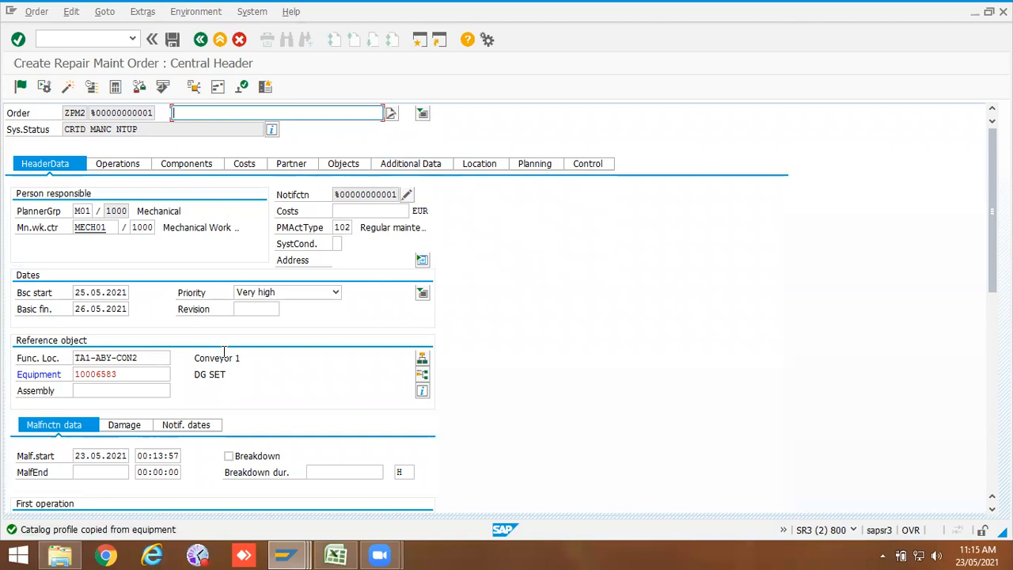
Step: Enter the order description Test for Work order and confirm it
{"action": "left_click", "coordinate": [148, 393]}
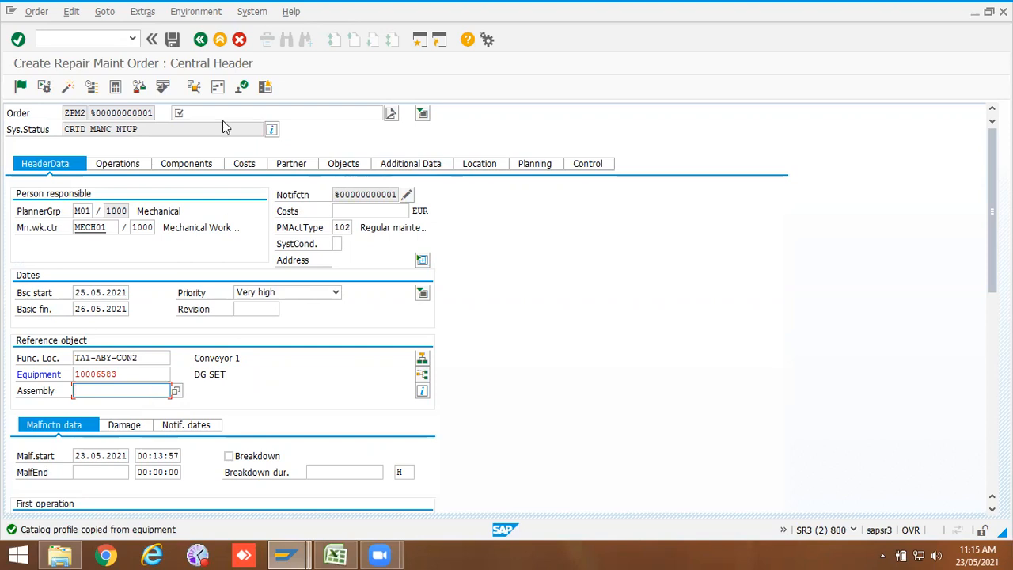
{"action": "left_click", "coordinate": [432, 232]}
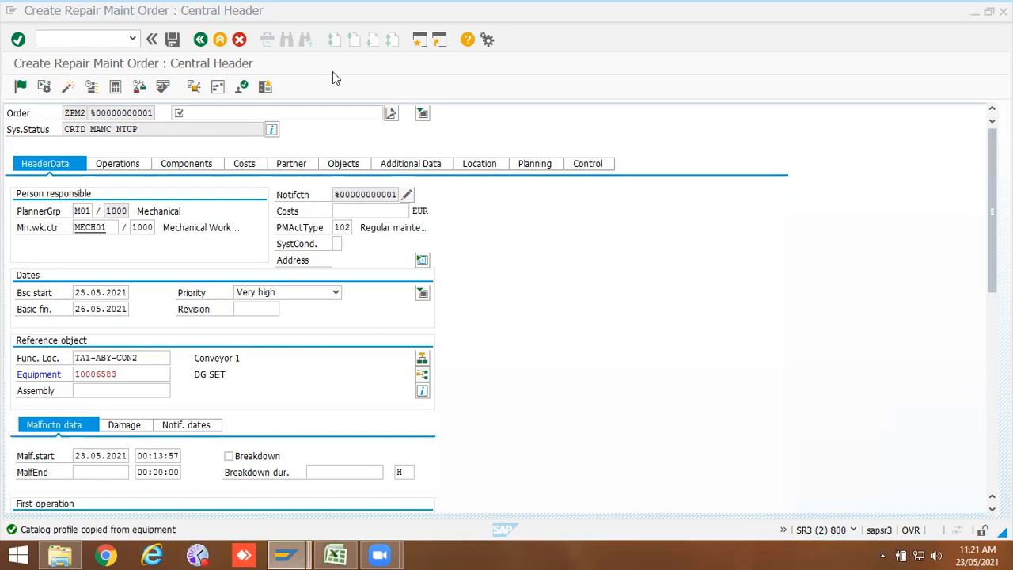
{"action": "left_click", "coordinate": [98, 128]}
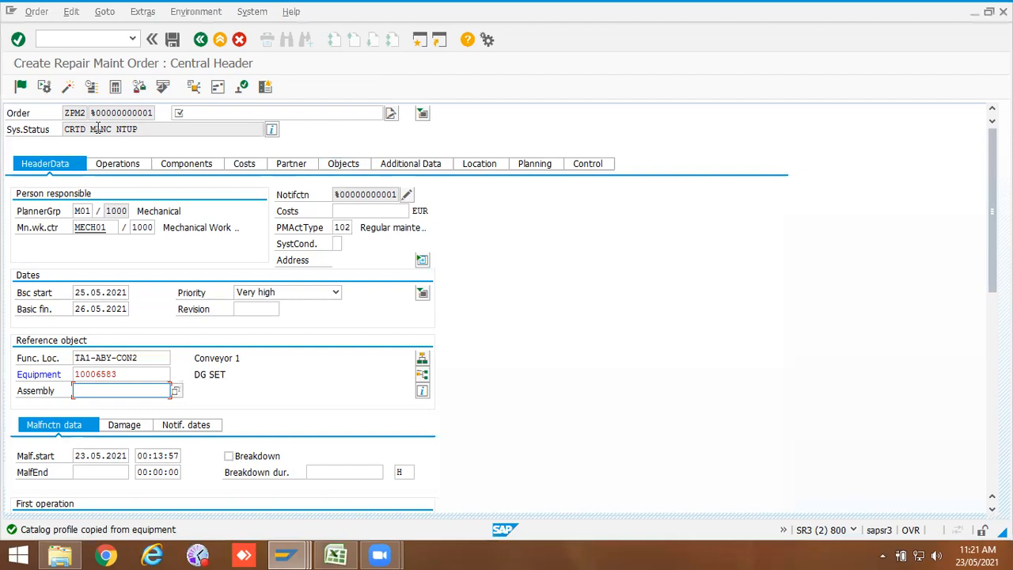
{"action": "left_click", "coordinate": [192, 115]}
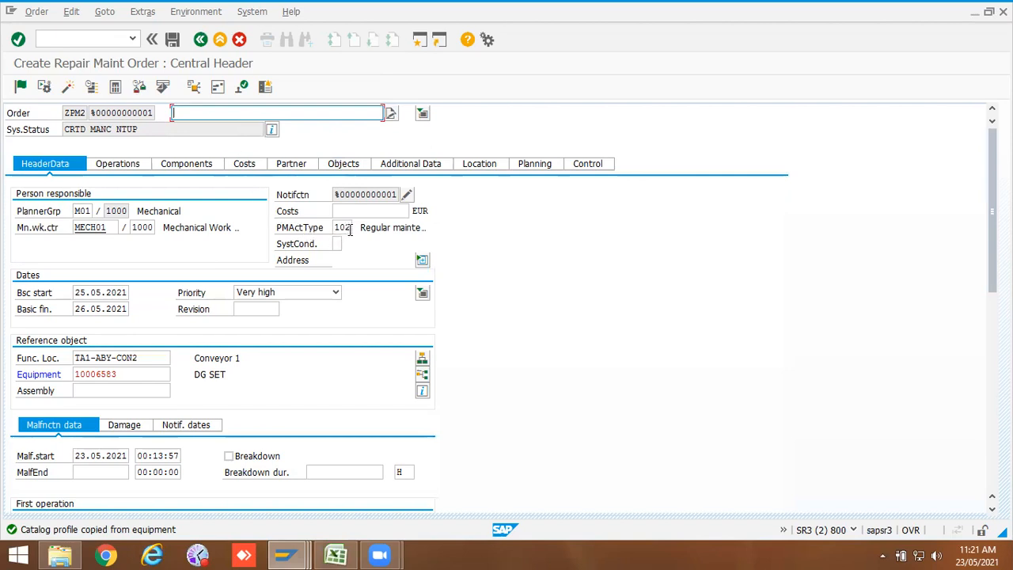
{"action": "left_click", "coordinate": [193, 111]}
{"action": "left_click", "coordinate": [200, 127]}
{"action": "type", "text": "V"}
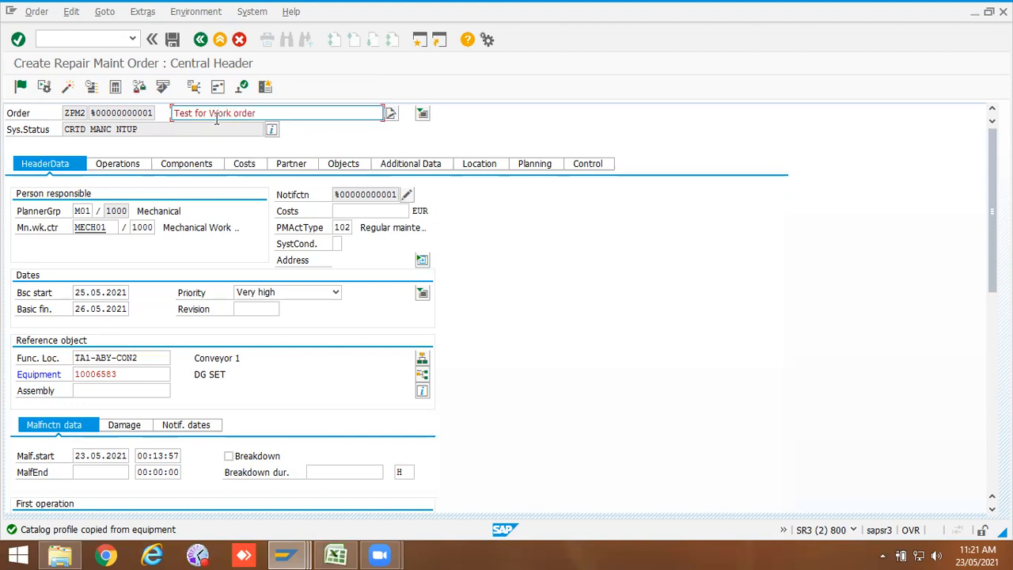
{"action": "key", "text": "Return"}
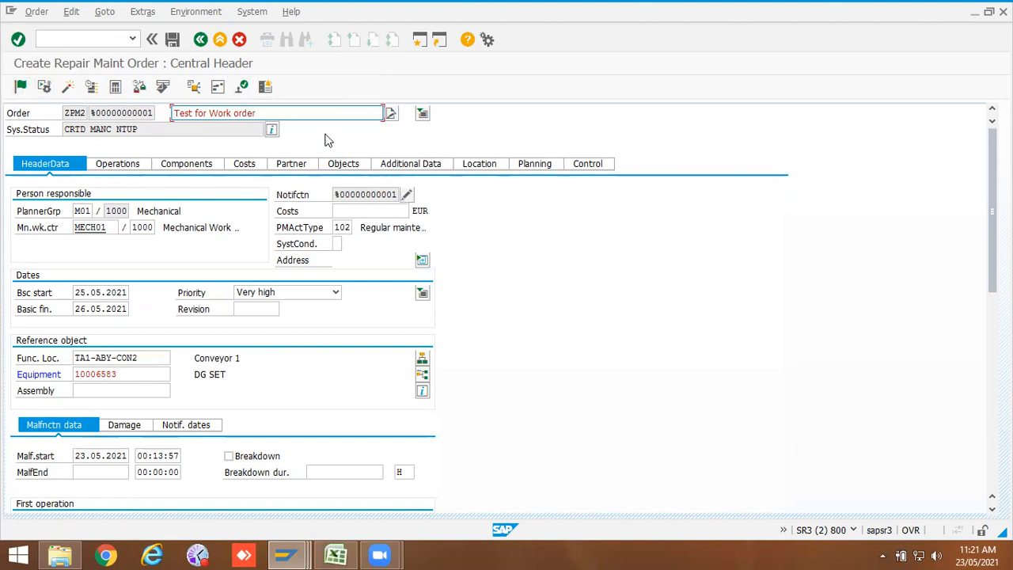
Step: Open the order's linked notification to inspect its type, return to the order and save it
{"action": "left_click", "coordinate": [407, 195]}
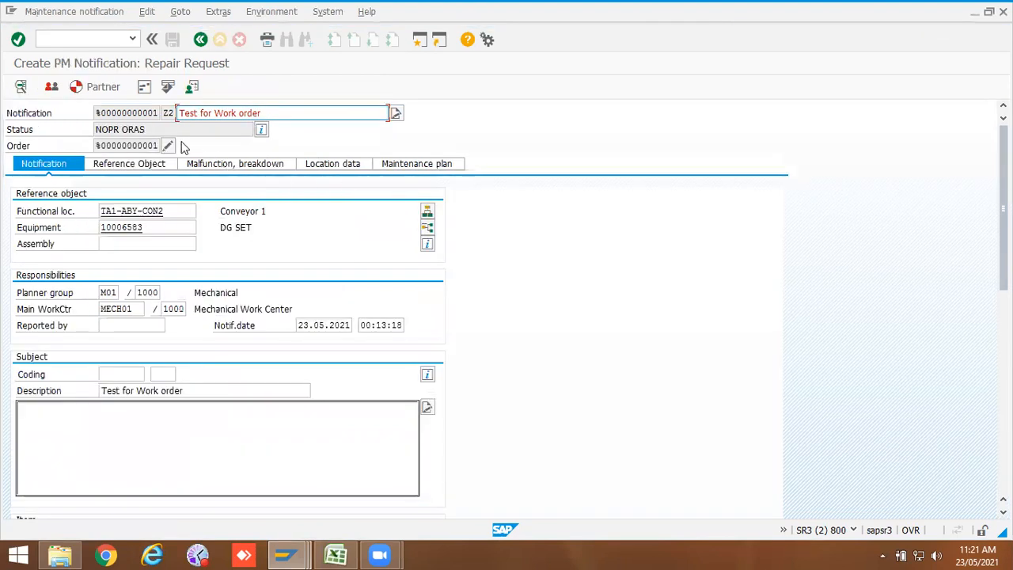
{"action": "left_click_drag", "start_coordinate": [174, 113], "coordinate": [157, 110]}
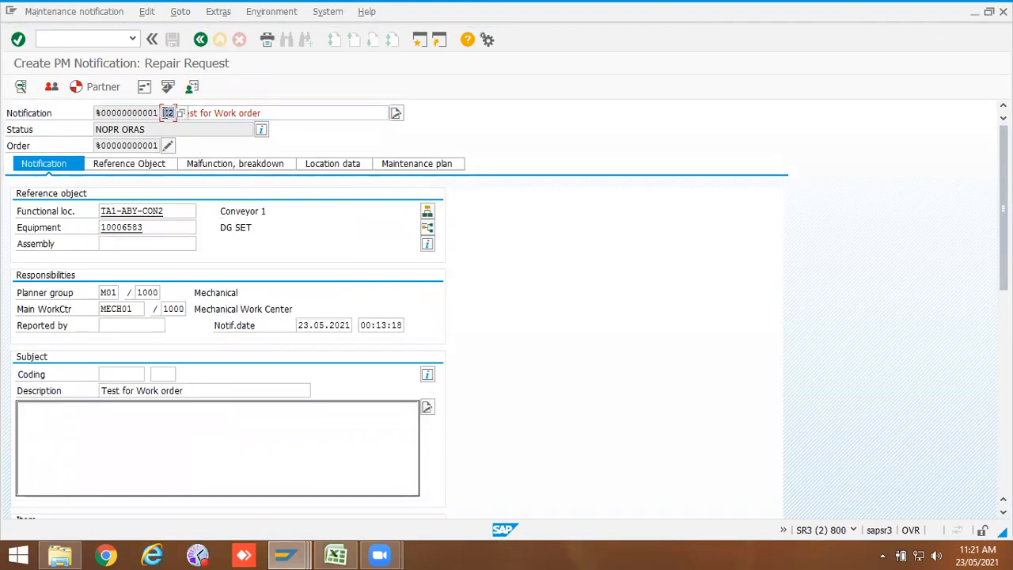
{"action": "left_click", "coordinate": [200, 40]}
{"action": "left_click", "coordinate": [172, 41]}
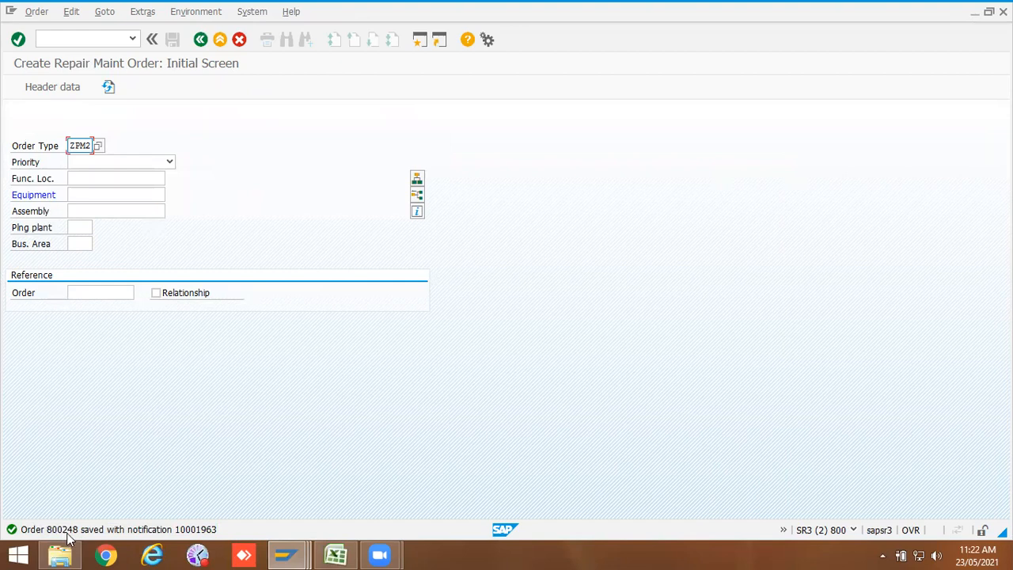
Step: Display saved order 800248 and review the operation numbering on its operations overview
{"action": "left_click", "coordinate": [93, 40]}
{"action": "key", "text": "Return"}
{"action": "key", "text": "Return"}
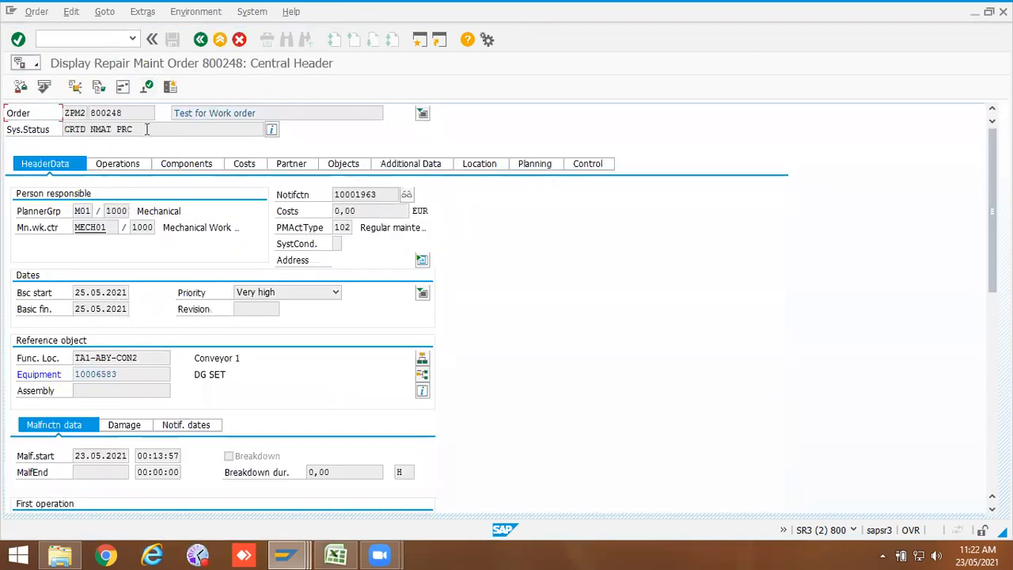
{"action": "left_click_drag", "start_coordinate": [266, 113], "coordinate": [76, 88]}
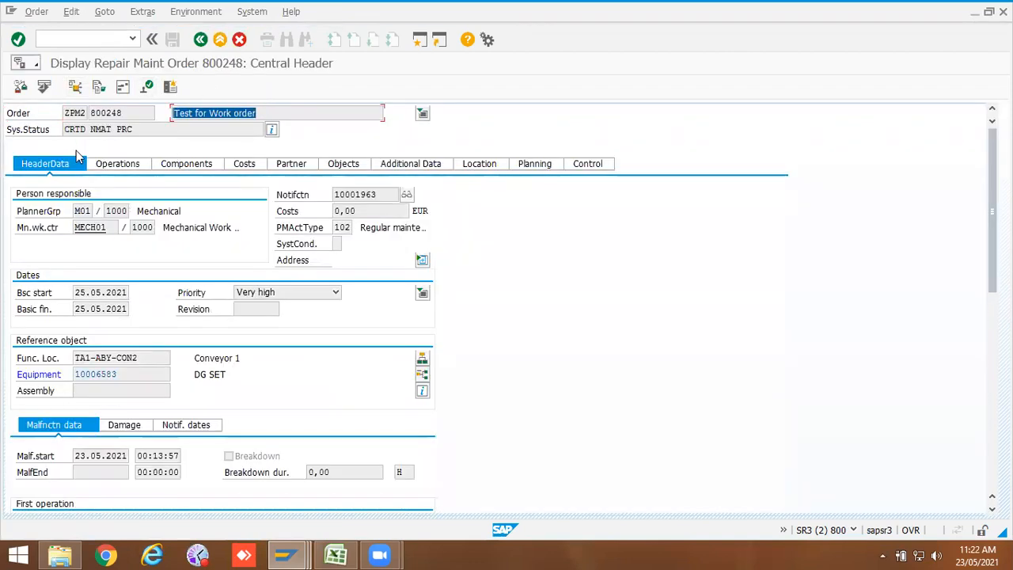
{"action": "left_click", "coordinate": [115, 163]}
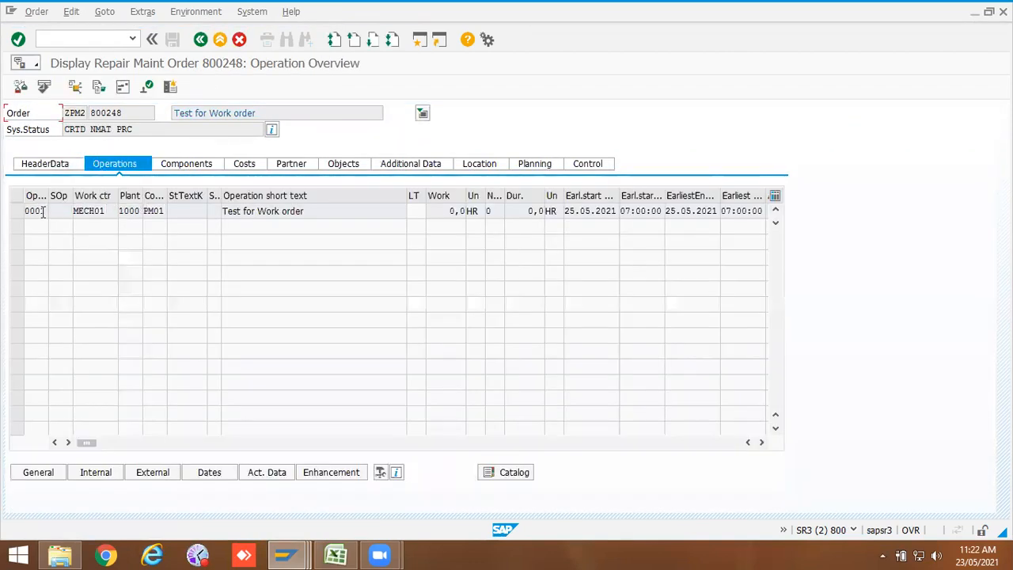
{"action": "left_click_drag", "start_coordinate": [43, 211], "coordinate": [11, 210]}
Step: Open another session and display the operations of order 817442 for comparison
{"action": "left_click", "coordinate": [286, 554]}
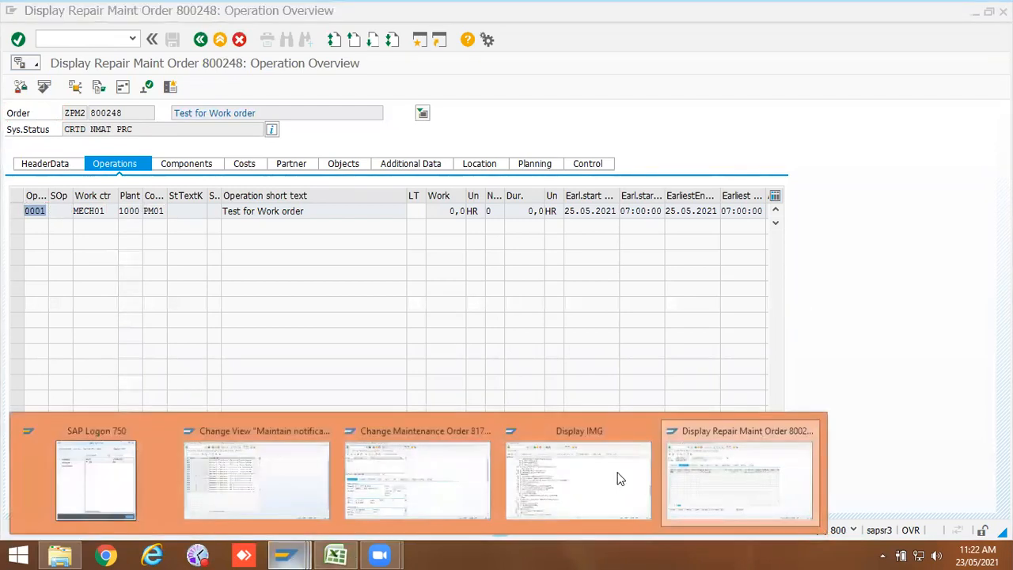
{"action": "left_click", "coordinate": [708, 478]}
{"action": "left_click", "coordinate": [40, 208]}
{"action": "left_click", "coordinate": [92, 40]}
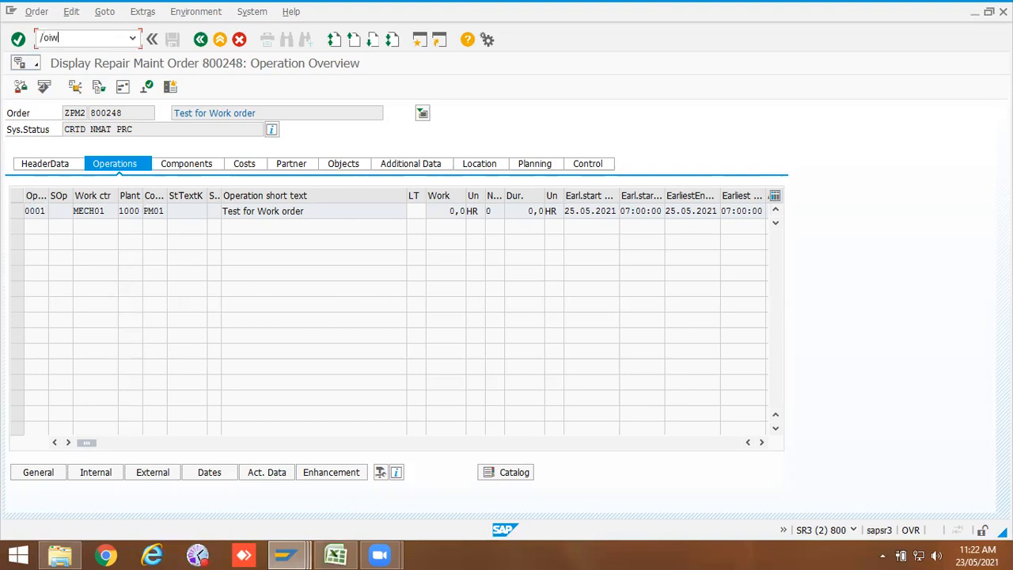
{"action": "key", "text": "Return"}
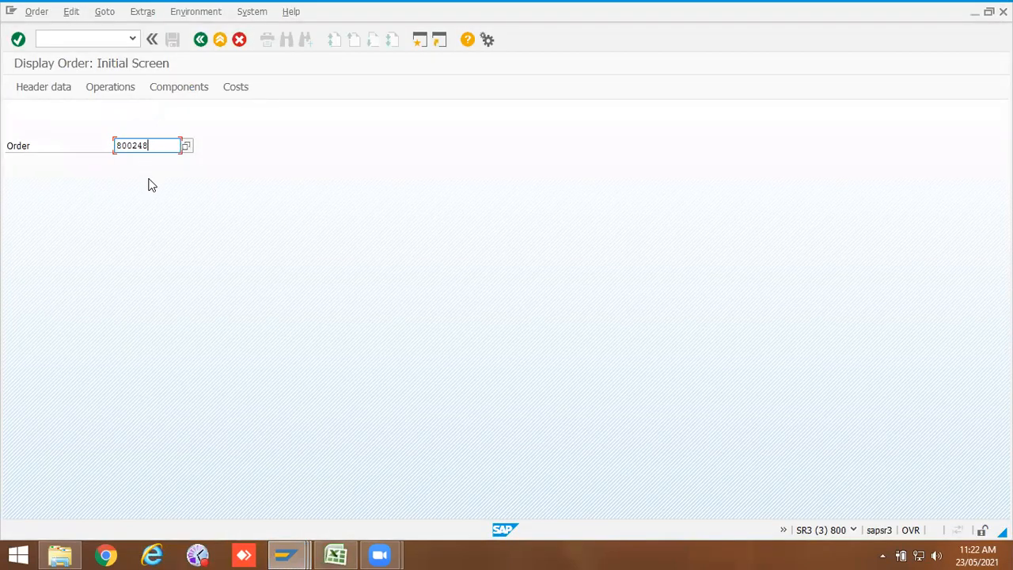
{"action": "key", "text": "BackSpace"}
{"action": "left_click", "coordinate": [146, 171]}
{"action": "key", "text": "Return"}
{"action": "left_click", "coordinate": [136, 167]}
{"action": "left_click_drag", "start_coordinate": [26, 211], "coordinate": [48, 210]}
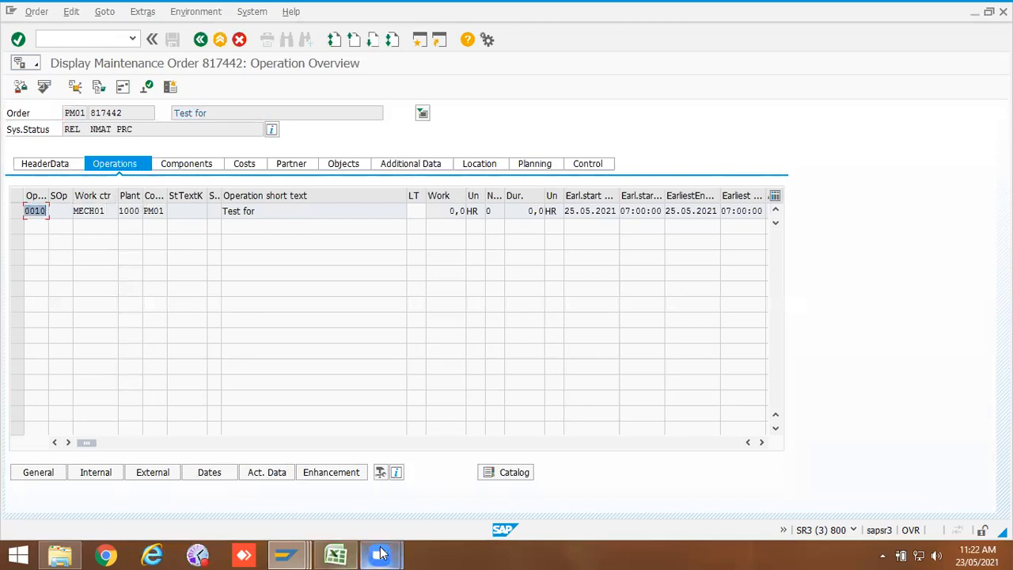
Step: Switch to order 800248 and scroll its operation table across to inspect the reservation/purchase requisition setting
{"action": "left_click", "coordinate": [286, 554]}
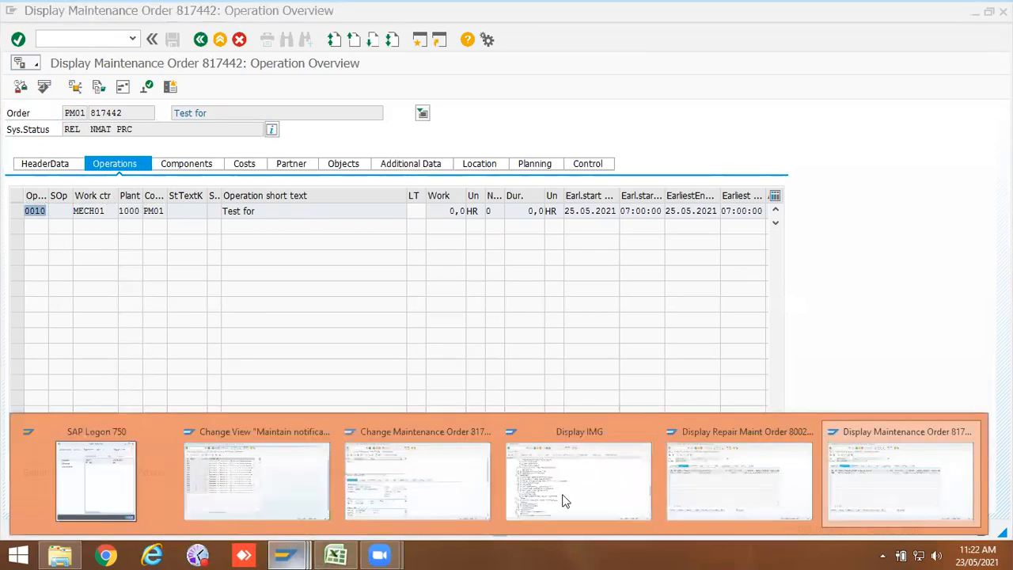
{"action": "left_click", "coordinate": [716, 494]}
{"action": "left_click_drag", "start_coordinate": [26, 210], "coordinate": [60, 200]}
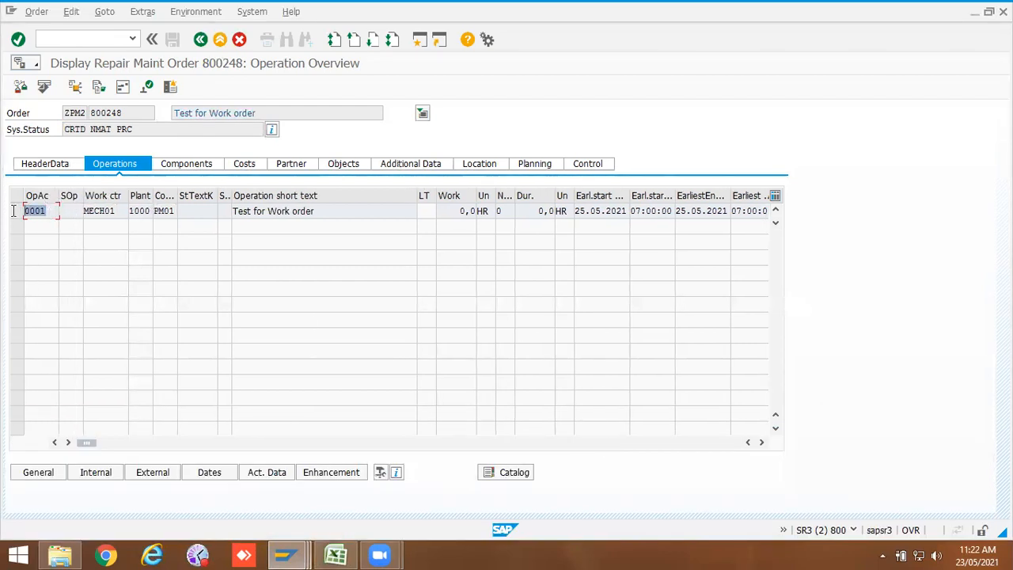
{"action": "left_click", "coordinate": [761, 442]}
{"action": "left_click", "coordinate": [761, 442]}
{"action": "left_click", "coordinate": [761, 442]}
{"action": "left_click", "coordinate": [762, 442]}
{"action": "left_click", "coordinate": [761, 442]}
{"action": "left_click", "coordinate": [761, 442]}
{"action": "left_click", "coordinate": [761, 442]}
{"action": "left_click", "coordinate": [761, 442]}
{"action": "left_click", "coordinate": [762, 442]}
{"action": "left_click", "coordinate": [761, 442]}
{"action": "left_click", "coordinate": [761, 442]}
{"action": "left_click", "coordinate": [762, 442]}
{"action": "left_click", "coordinate": [761, 442]}
{"action": "left_click", "coordinate": [761, 442]}
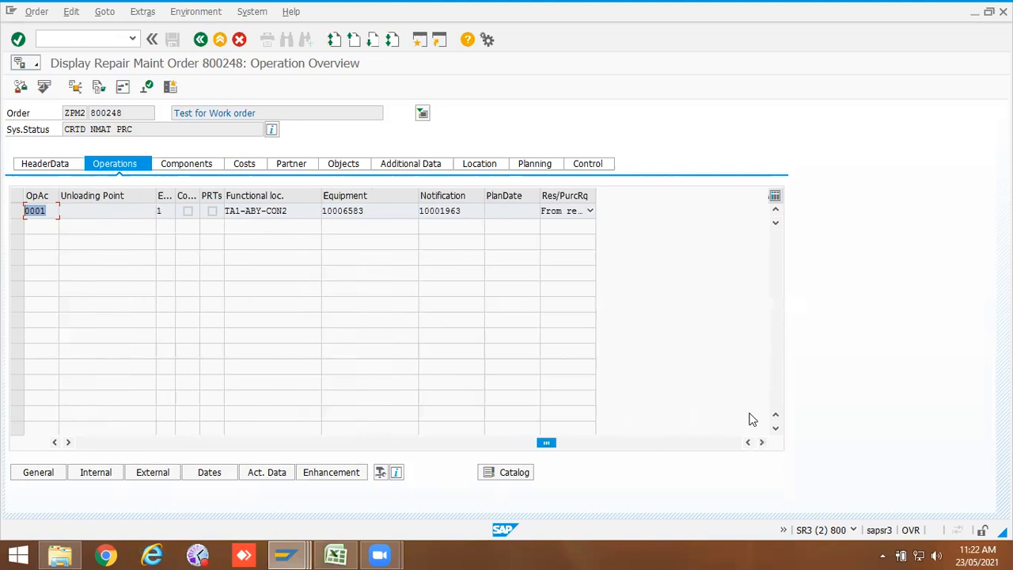
{"action": "left_click", "coordinate": [589, 212]}
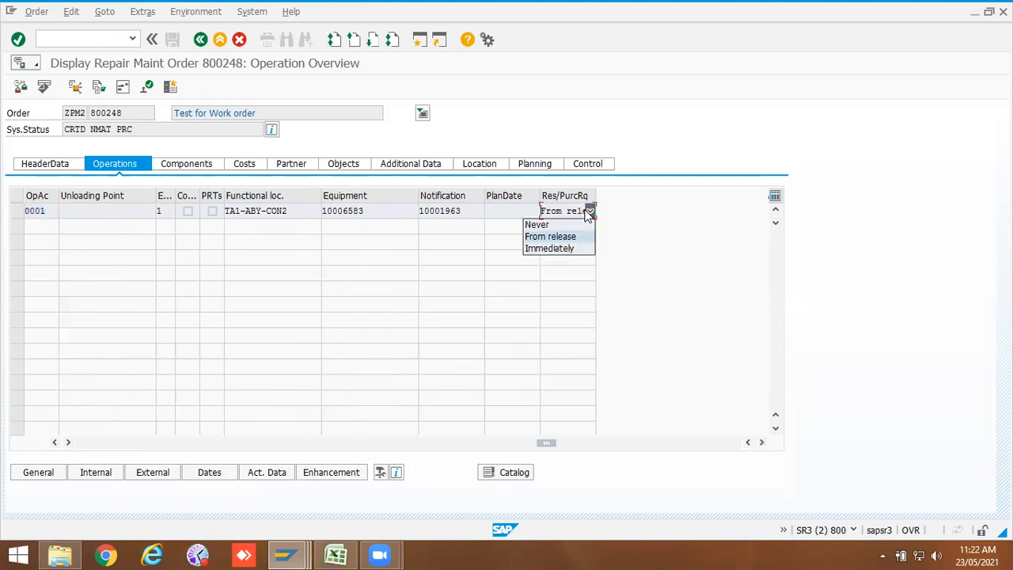
{"action": "left_click", "coordinate": [575, 236]}
Step: Switch to order 817442 and compare its operation's reservation/purchase requisition setting and header activity type
{"action": "left_click", "coordinate": [289, 554]}
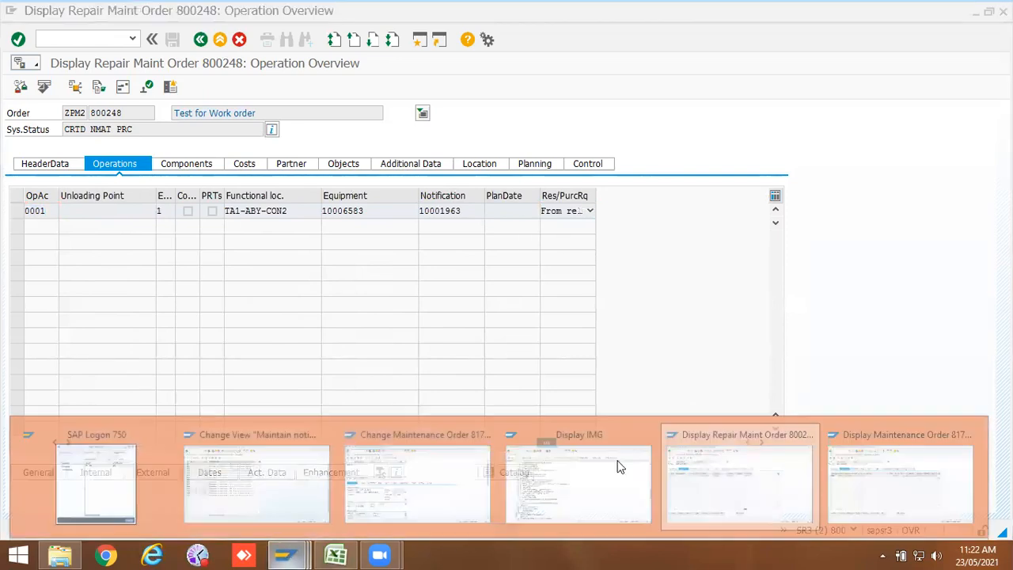
{"action": "left_click", "coordinate": [751, 474]}
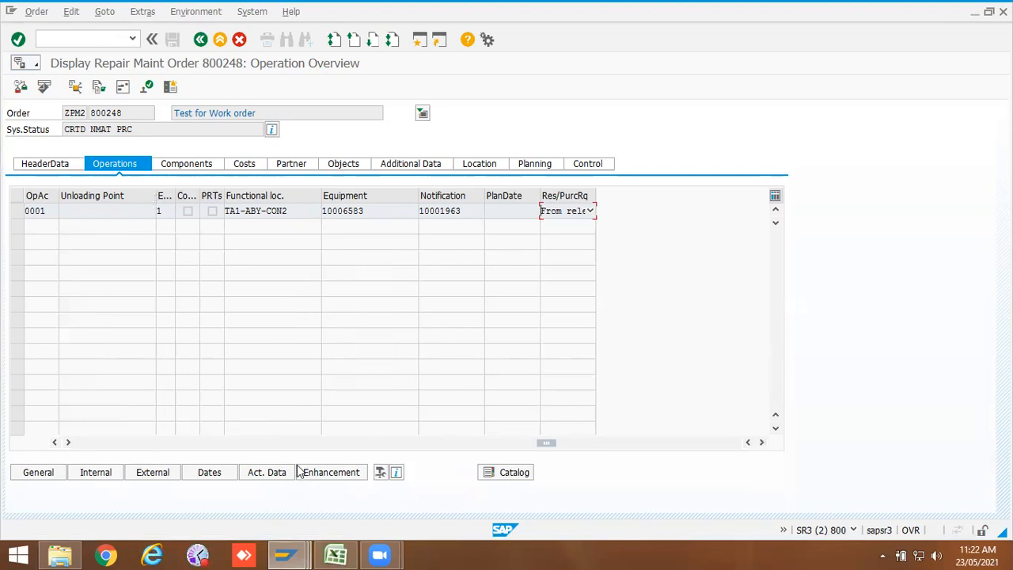
{"action": "left_click", "coordinate": [285, 554]}
{"action": "left_click", "coordinate": [878, 492]}
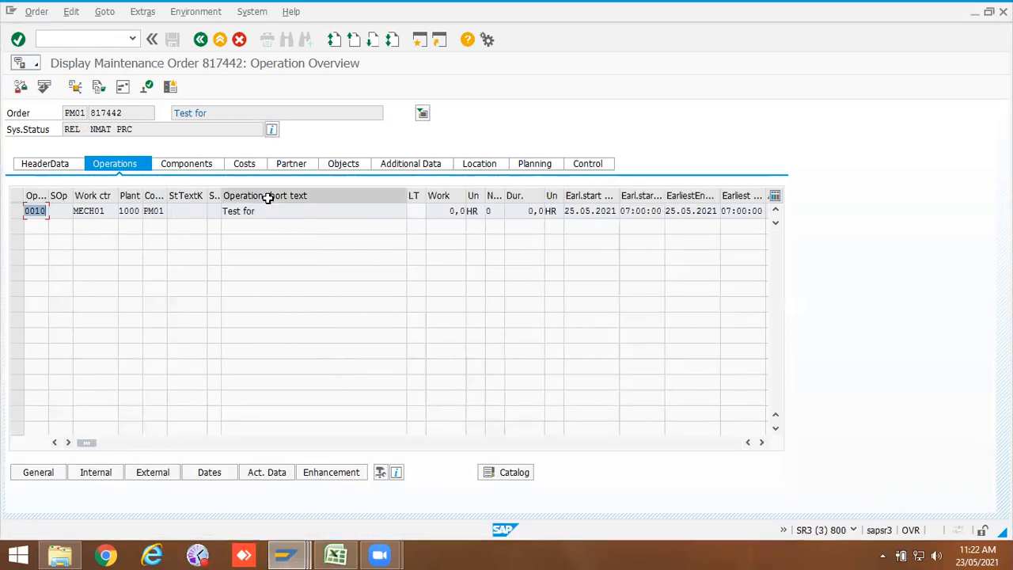
{"action": "left_click_drag", "start_coordinate": [762, 444], "coordinate": [762, 444]}
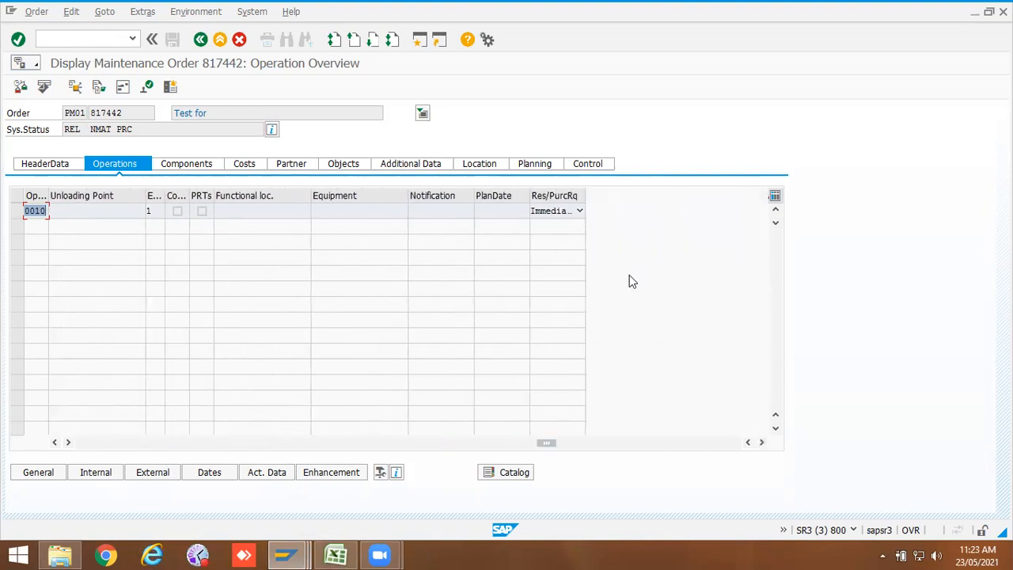
{"action": "left_click", "coordinate": [579, 210]}
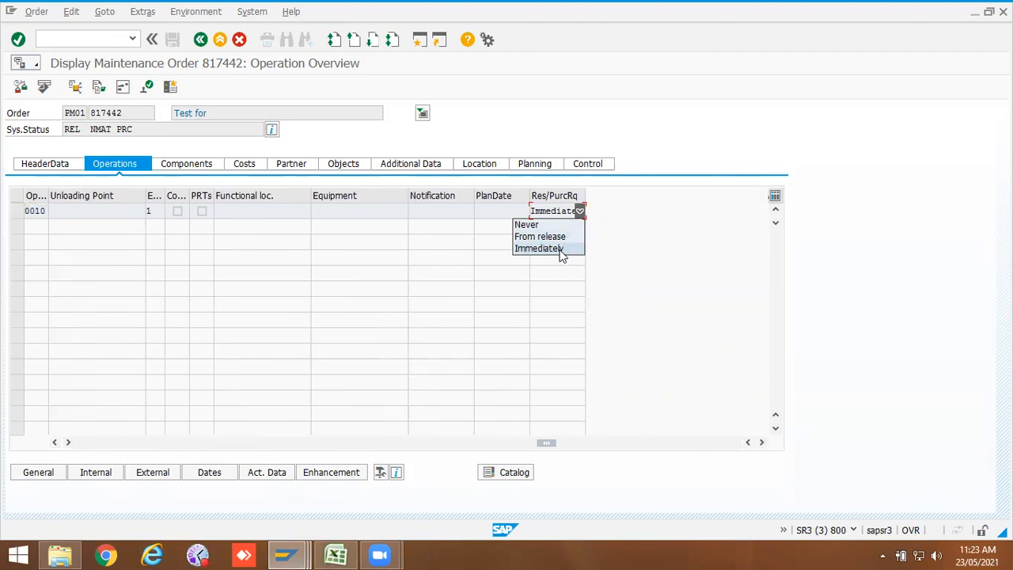
{"action": "left_click", "coordinate": [563, 248]}
{"action": "left_click", "coordinate": [46, 164]}
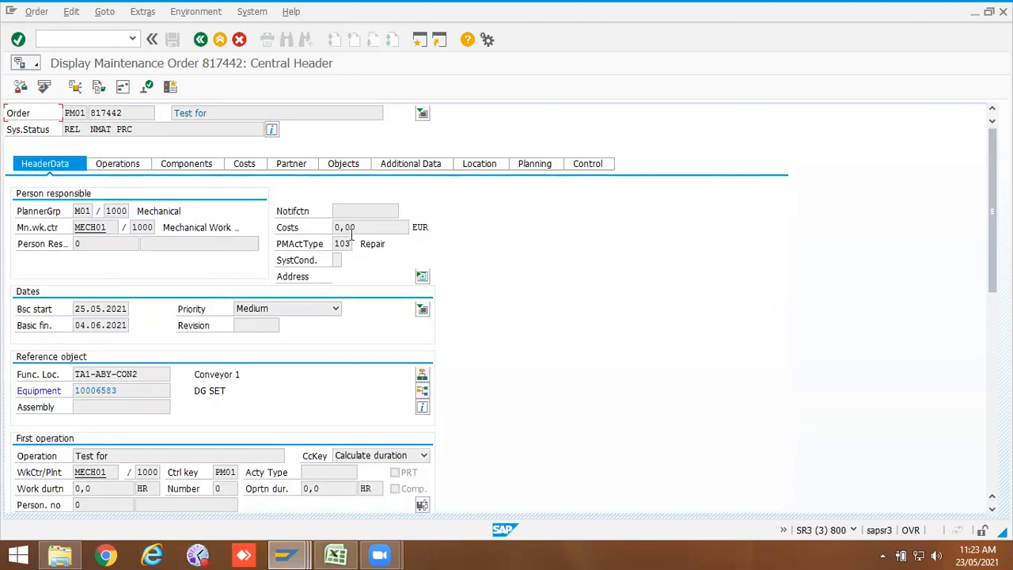
{"action": "left_click_drag", "start_coordinate": [350, 244], "coordinate": [324, 245]}
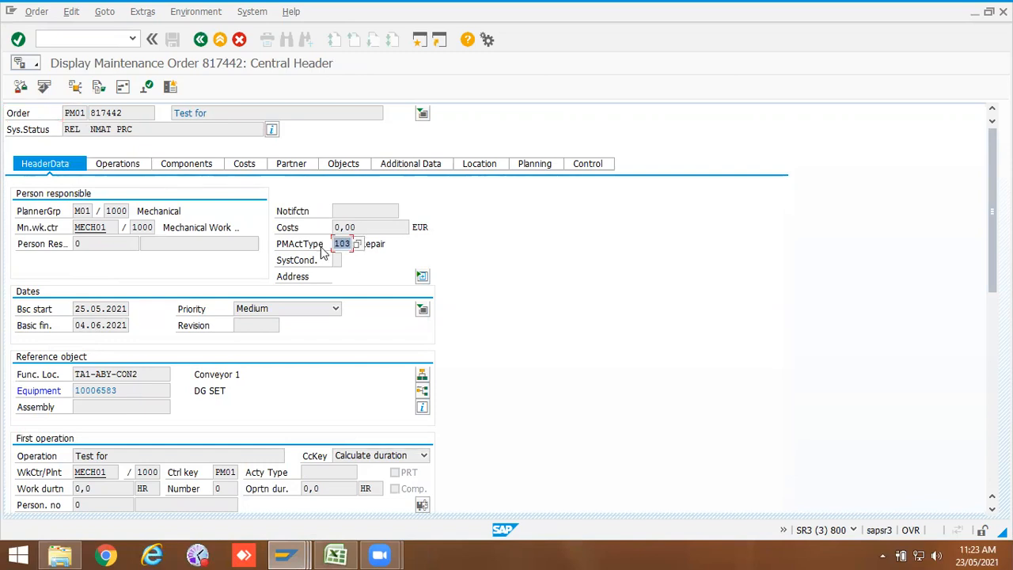
Step: Switch to order 800248 and open its linked notification for display
{"action": "left_click", "coordinate": [286, 554]}
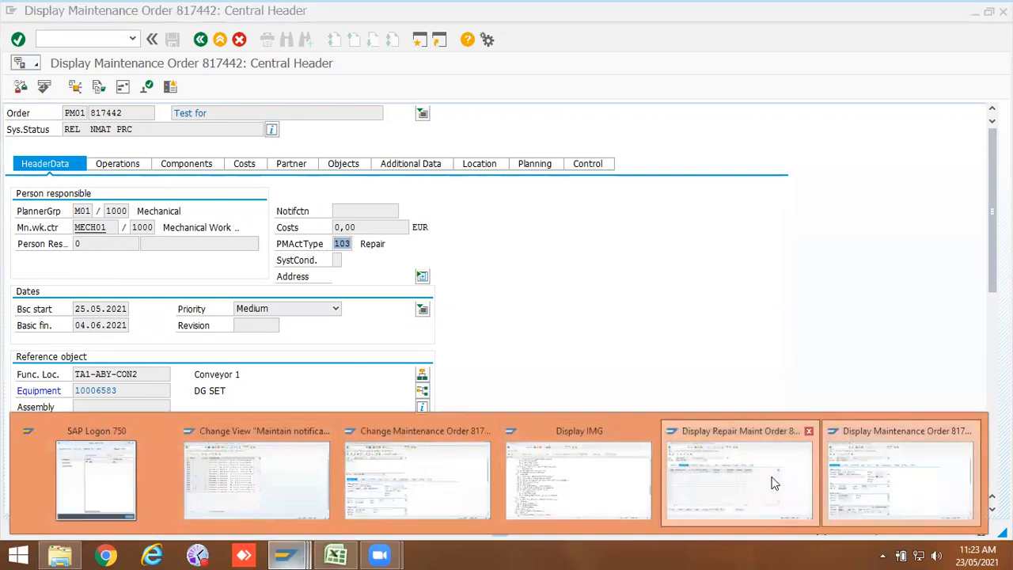
{"action": "left_click", "coordinate": [773, 484]}
{"action": "left_click", "coordinate": [55, 166]}
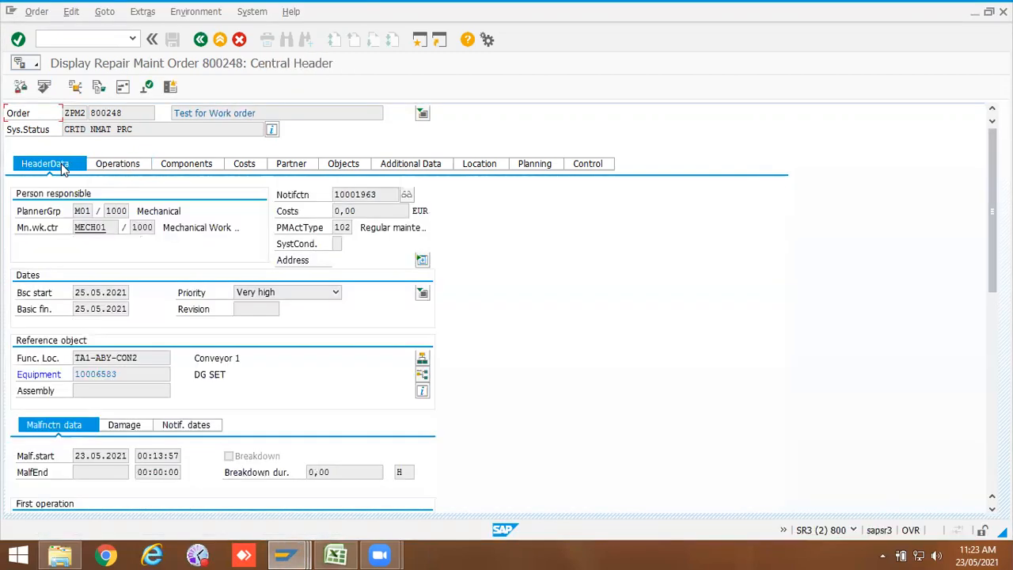
{"action": "left_click", "coordinate": [336, 227]}
{"action": "left_click", "coordinate": [406, 194]}
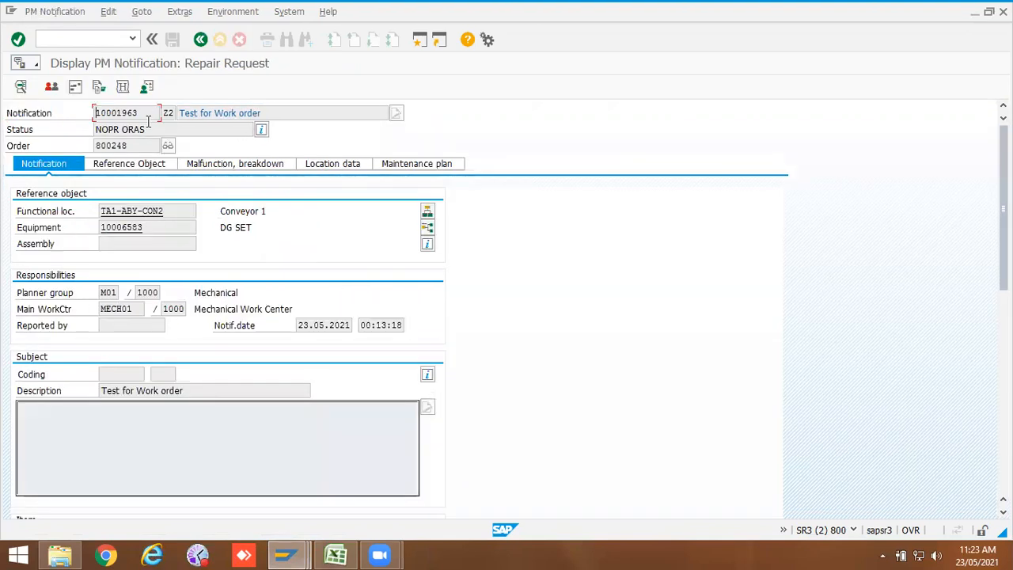
Step: Compare the header of order 817442 with the notification of order 800248 across sessions
{"action": "left_click", "coordinate": [284, 553]}
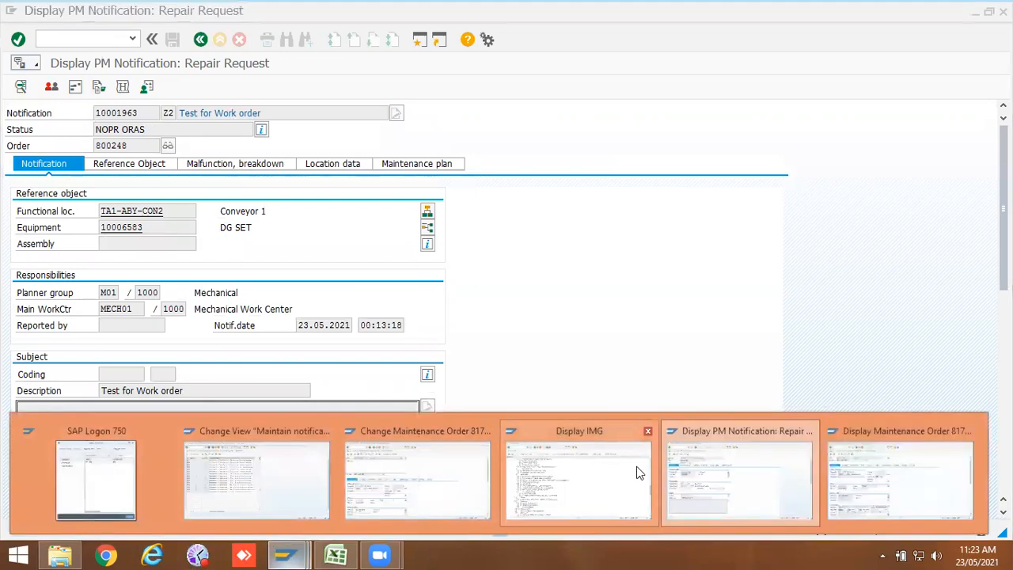
{"action": "left_click", "coordinate": [717, 476]}
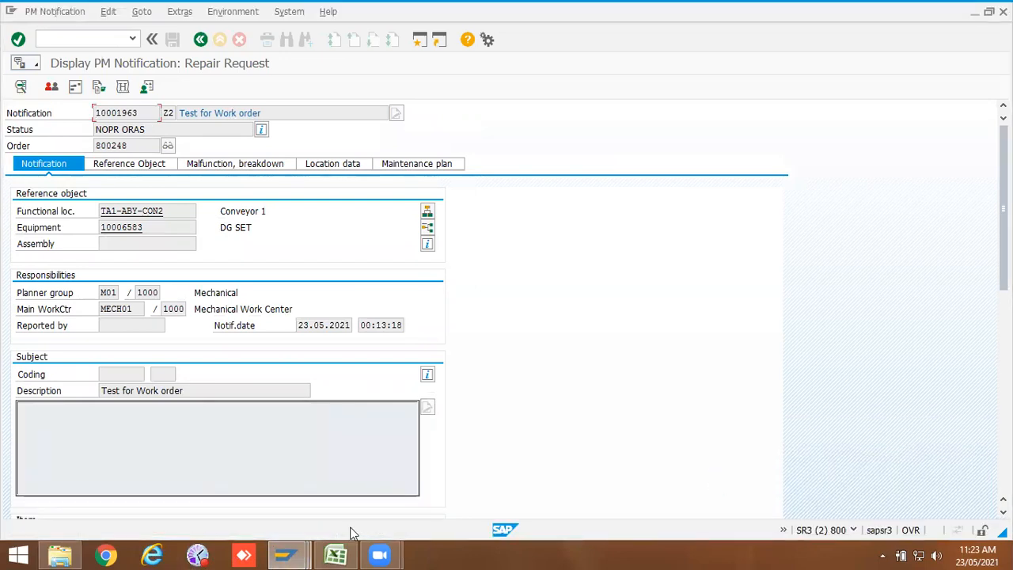
{"action": "left_click", "coordinate": [284, 554]}
{"action": "left_click", "coordinate": [897, 474]}
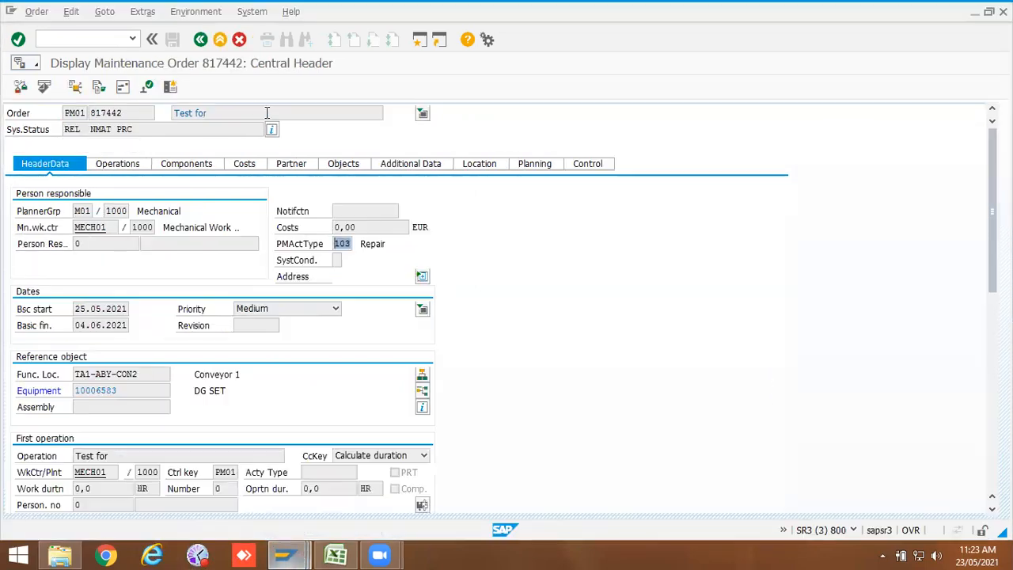
{"action": "left_click", "coordinate": [350, 211]}
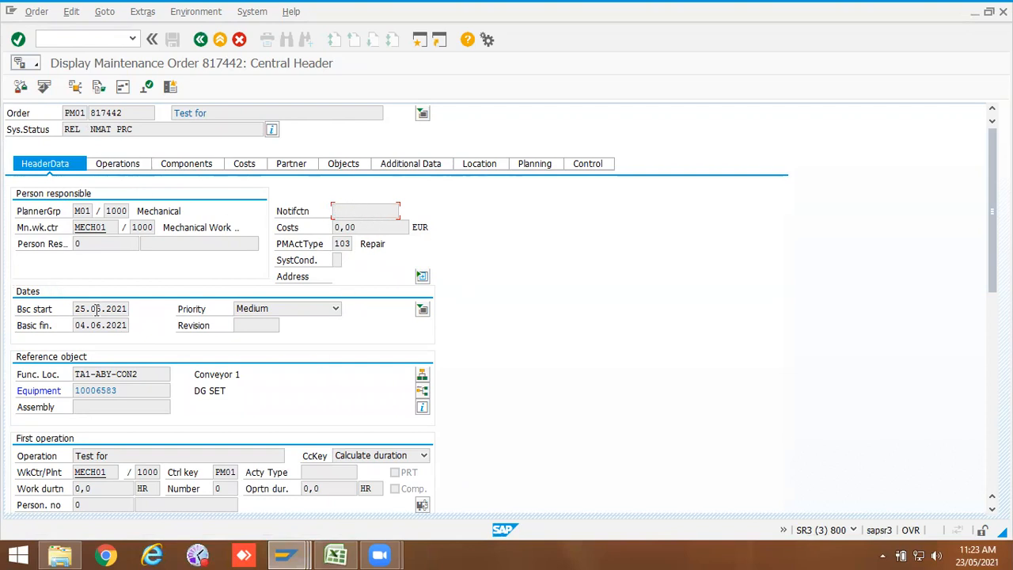
{"action": "left_click", "coordinate": [148, 245]}
{"action": "mouse_move", "coordinate": [287, 554]}
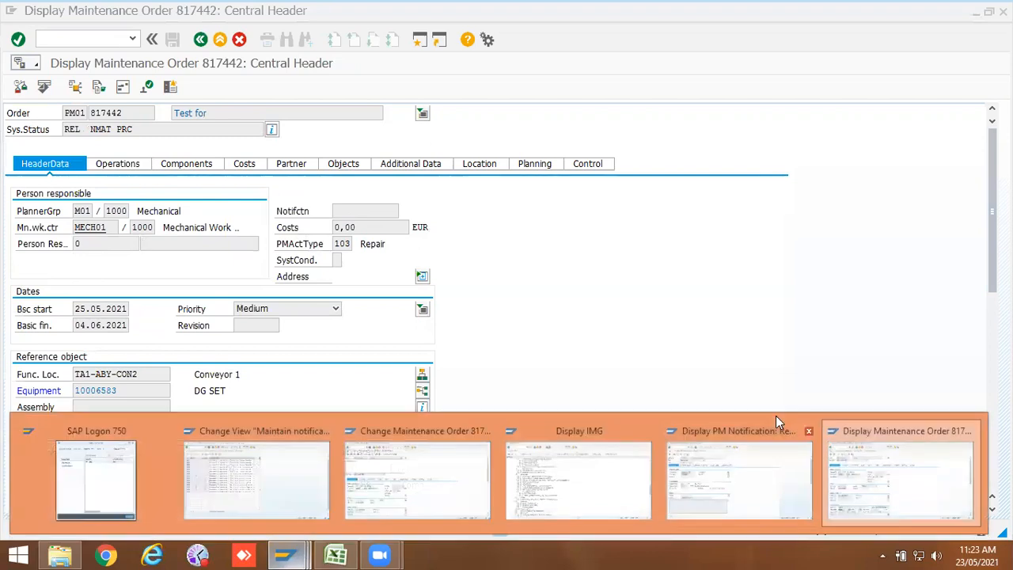
{"action": "left_click", "coordinate": [754, 476]}
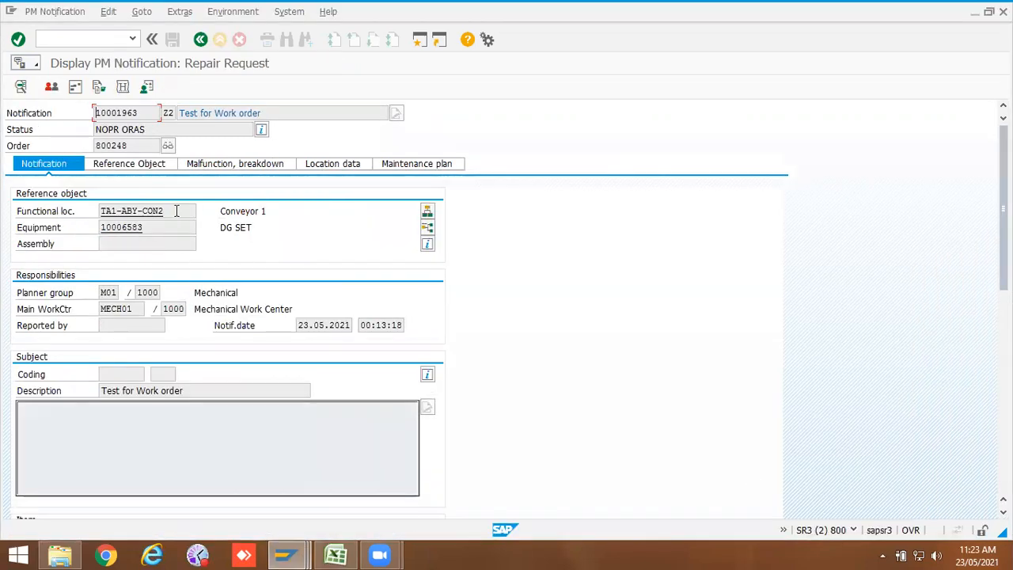
Step: Return to order 800248's header and review its priority and basic dates
{"action": "left_click", "coordinate": [201, 40]}
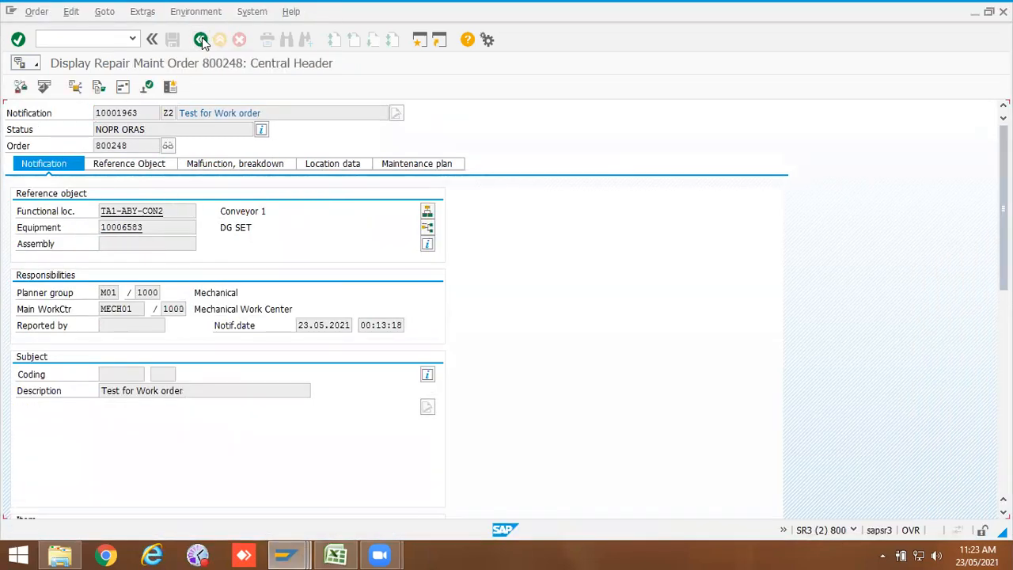
{"action": "left_click", "coordinate": [336, 292]}
{"action": "left_click", "coordinate": [98, 312]}
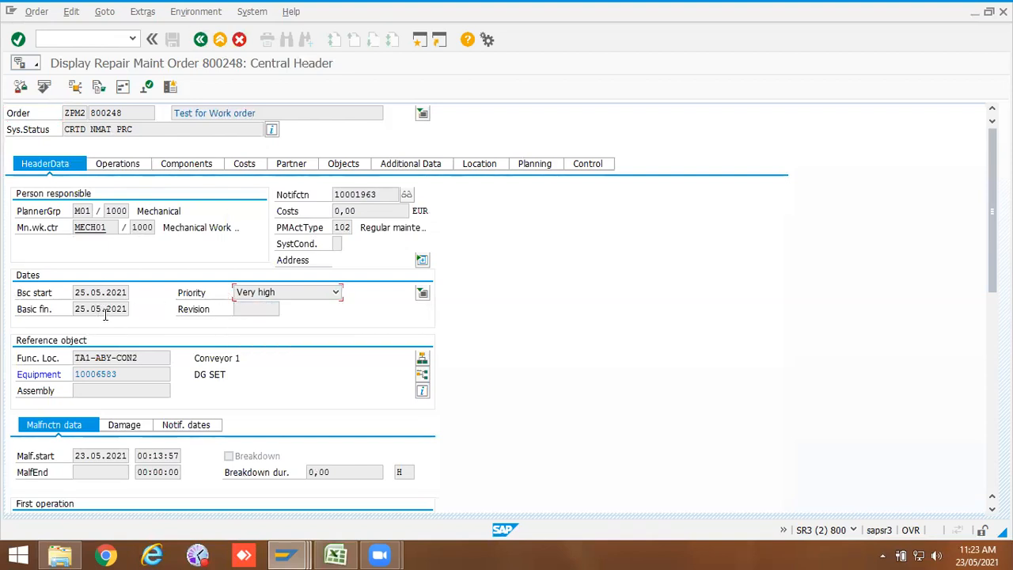
Step: Start a new ZPM2 order with priority Low for equipment 10006583, accepting the object information
{"action": "left_click", "coordinate": [112, 38]}
{"action": "key", "text": "Return"}
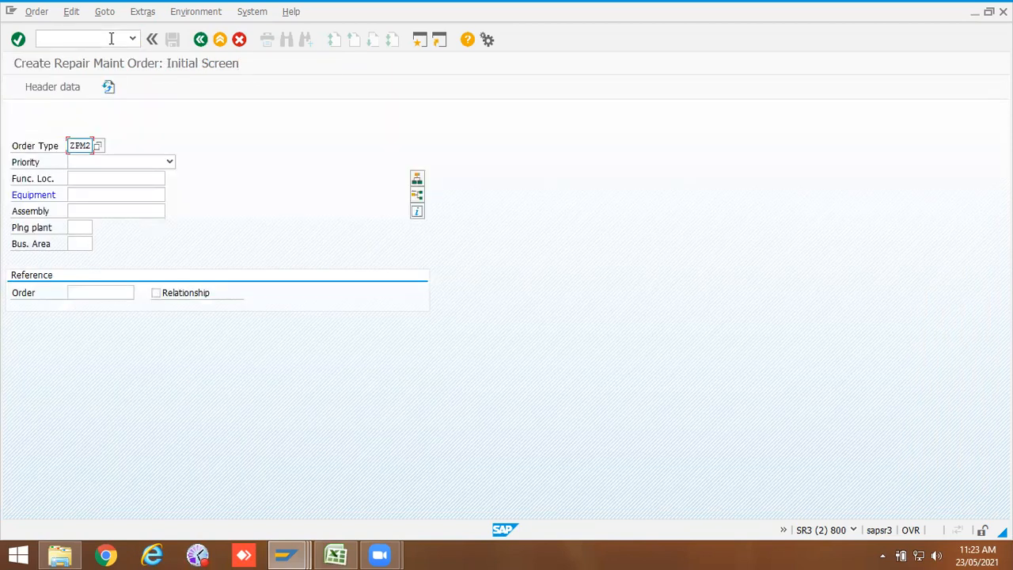
{"action": "left_click", "coordinate": [106, 164]}
{"action": "left_click", "coordinate": [95, 211]}
{"action": "left_click", "coordinate": [99, 199]}
{"action": "type", "text": "1"}
{"action": "left_click", "coordinate": [98, 207]}
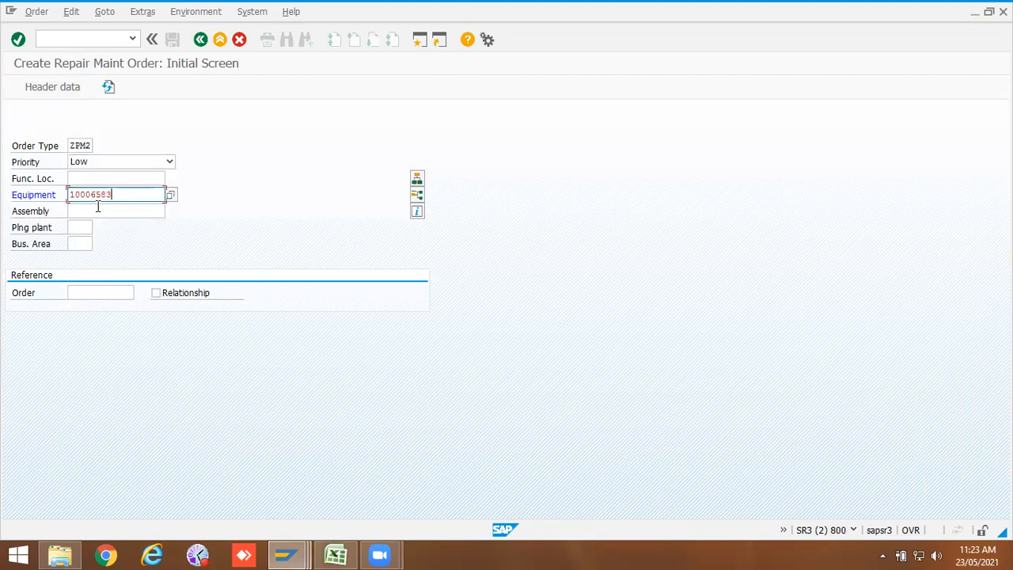
{"action": "key", "text": "Return"}
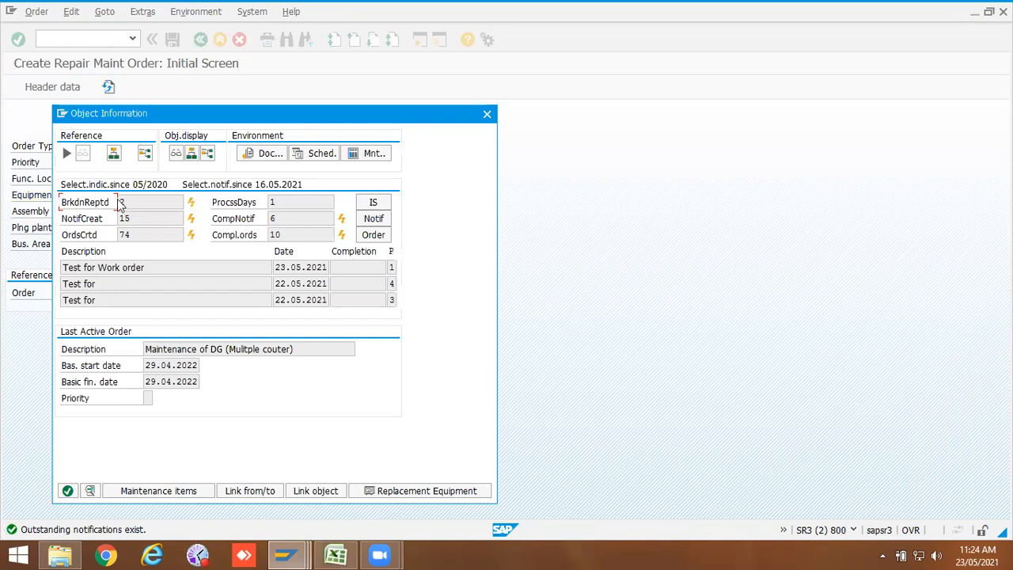
{"action": "left_click", "coordinate": [68, 491]}
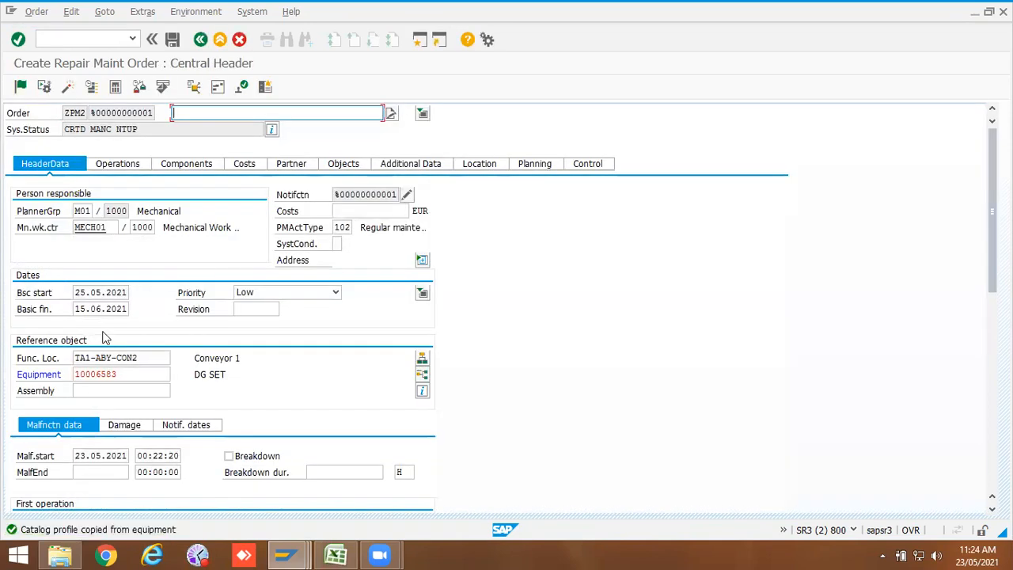
Step: Examine the basic start and basic finish dates proposed for the new order
{"action": "left_click_drag", "start_coordinate": [75, 292], "coordinate": [154, 292]}
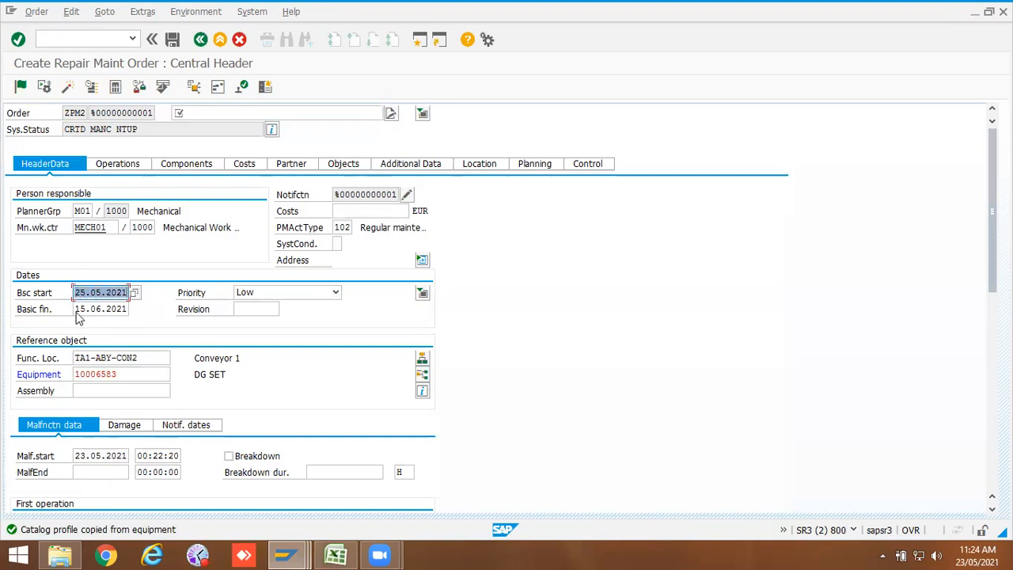
{"action": "left_click_drag", "start_coordinate": [75, 308], "coordinate": [152, 308]}
{"action": "left_click_drag", "start_coordinate": [76, 292], "coordinate": [150, 292]}
{"action": "left_click_drag", "start_coordinate": [76, 308], "coordinate": [164, 310]}
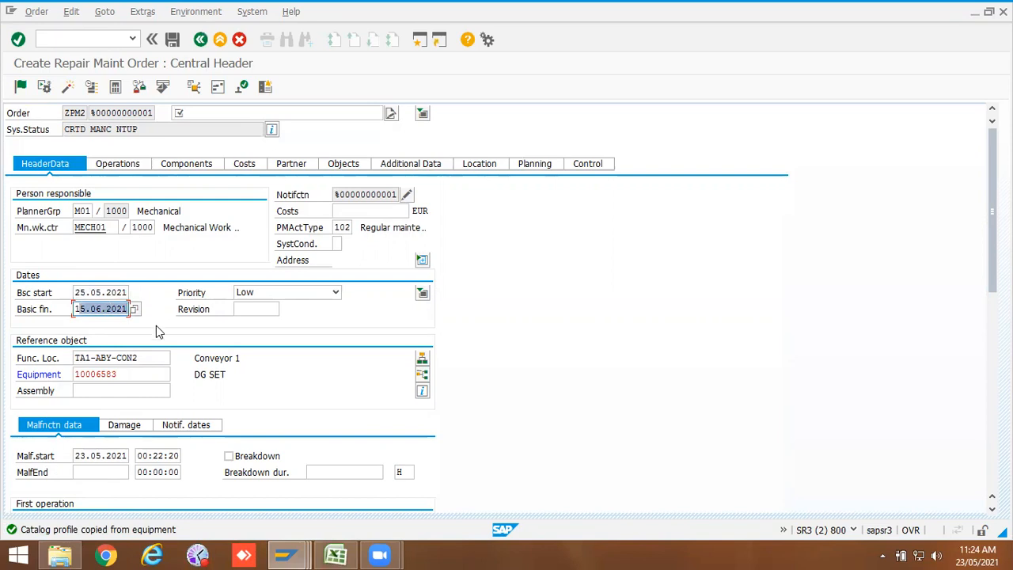
{"action": "left_click", "coordinate": [117, 292]}
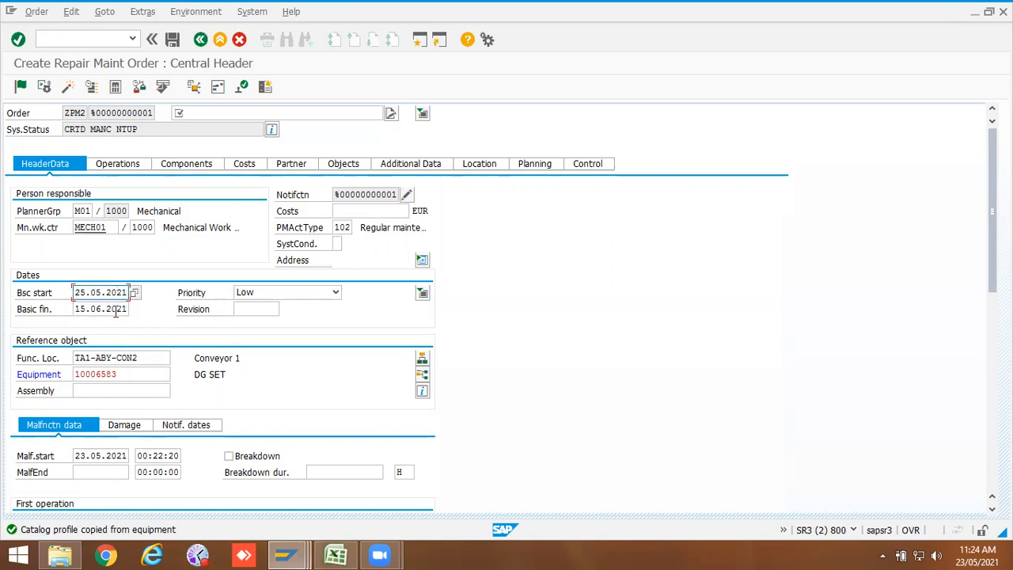
{"action": "left_click", "coordinate": [117, 310]}
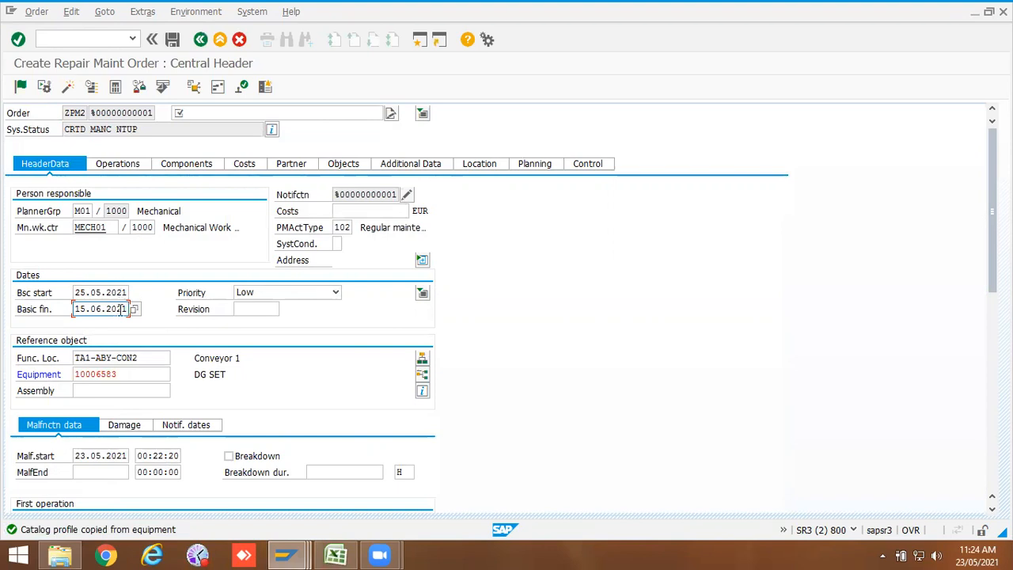
{"action": "left_click_drag", "start_coordinate": [121, 310], "coordinate": [70, 310]}
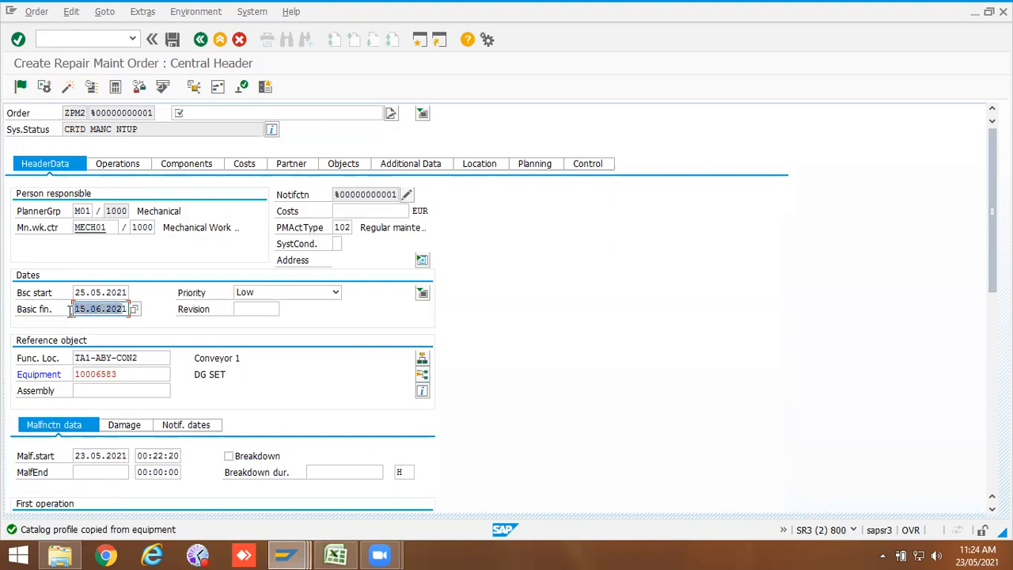
{"action": "left_click_drag", "start_coordinate": [127, 293], "coordinate": [70, 292]}
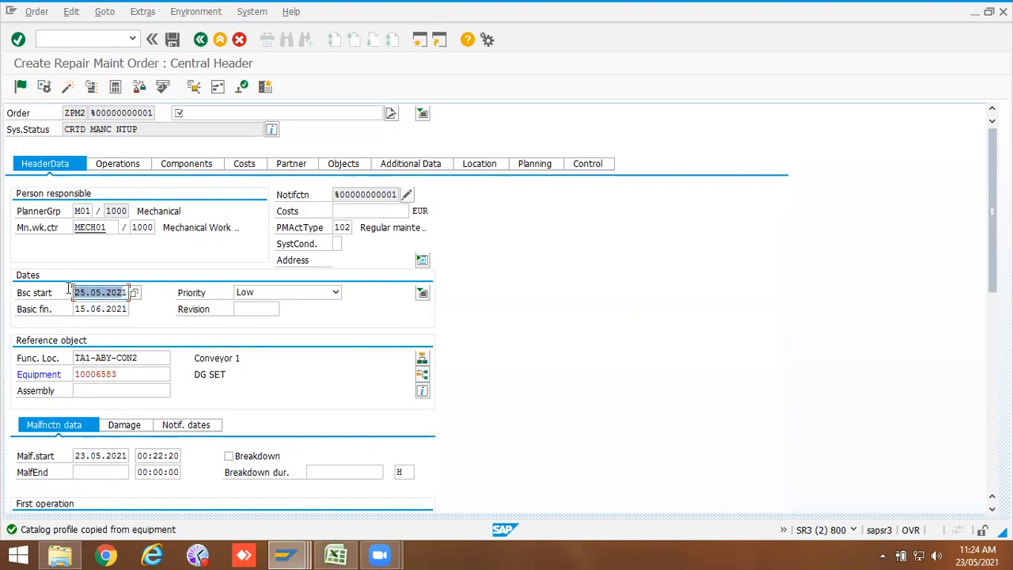
{"action": "left_click", "coordinate": [109, 309]}
{"action": "left_click_drag", "start_coordinate": [127, 309], "coordinate": [69, 311]}
{"action": "left_click_drag", "start_coordinate": [127, 293], "coordinate": [62, 291]}
{"action": "left_click_drag", "start_coordinate": [116, 308], "coordinate": [63, 312]}
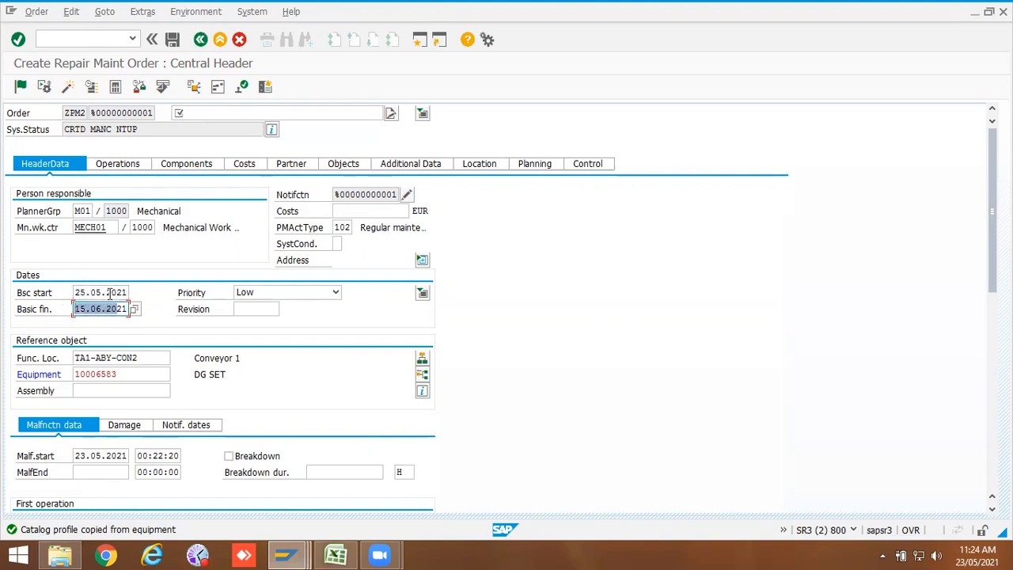
{"action": "left_click", "coordinate": [117, 292]}
{"action": "left_click", "coordinate": [118, 308]}
{"action": "left_click", "coordinate": [117, 292]}
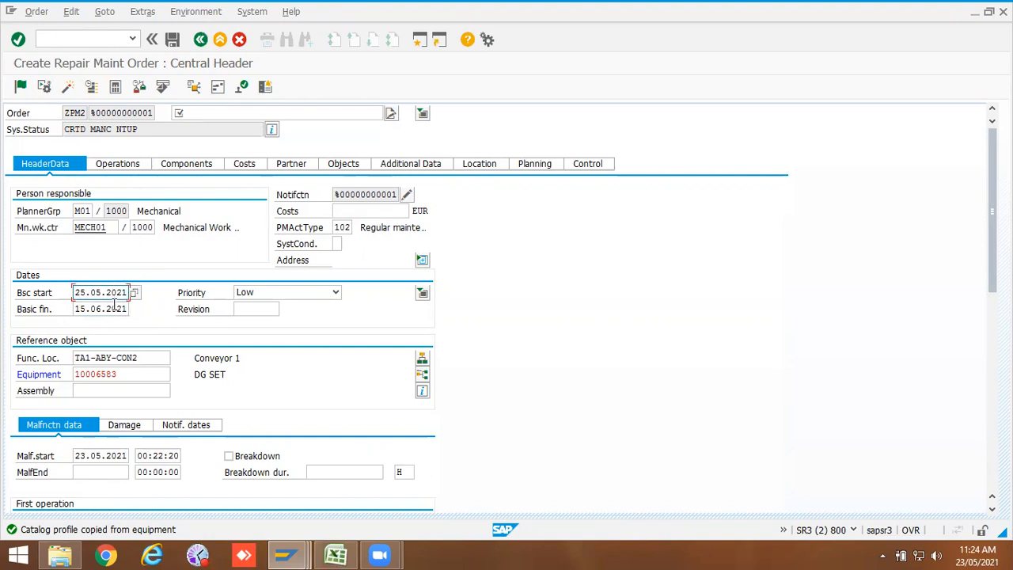
{"action": "left_click", "coordinate": [117, 308]}
{"action": "left_click", "coordinate": [121, 296]}
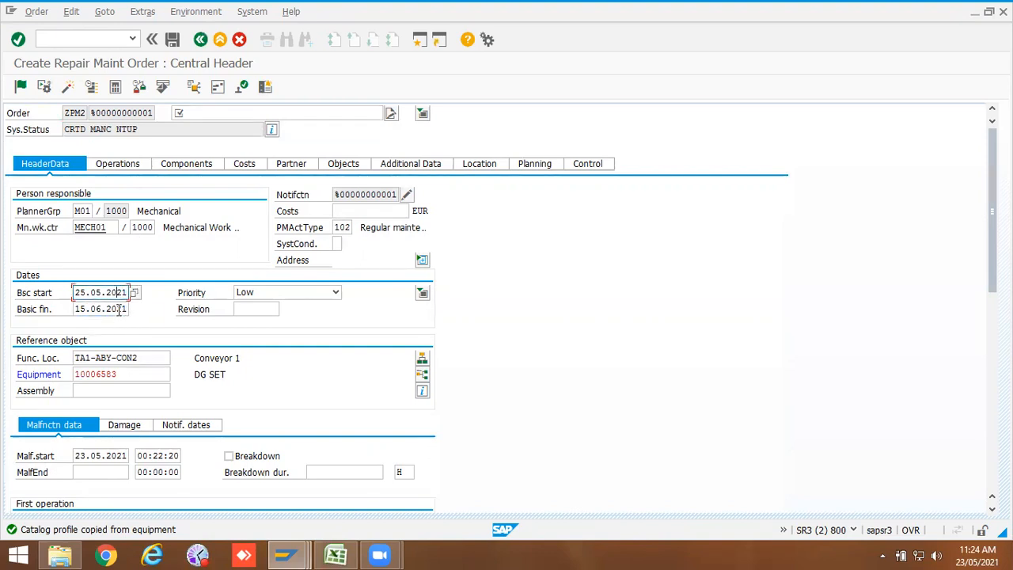
{"action": "left_click", "coordinate": [117, 308]}
{"action": "left_click", "coordinate": [124, 289]}
{"action": "left_click", "coordinate": [115, 305]}
{"action": "left_click", "coordinate": [113, 294]}
{"action": "left_click", "coordinate": [113, 308]}
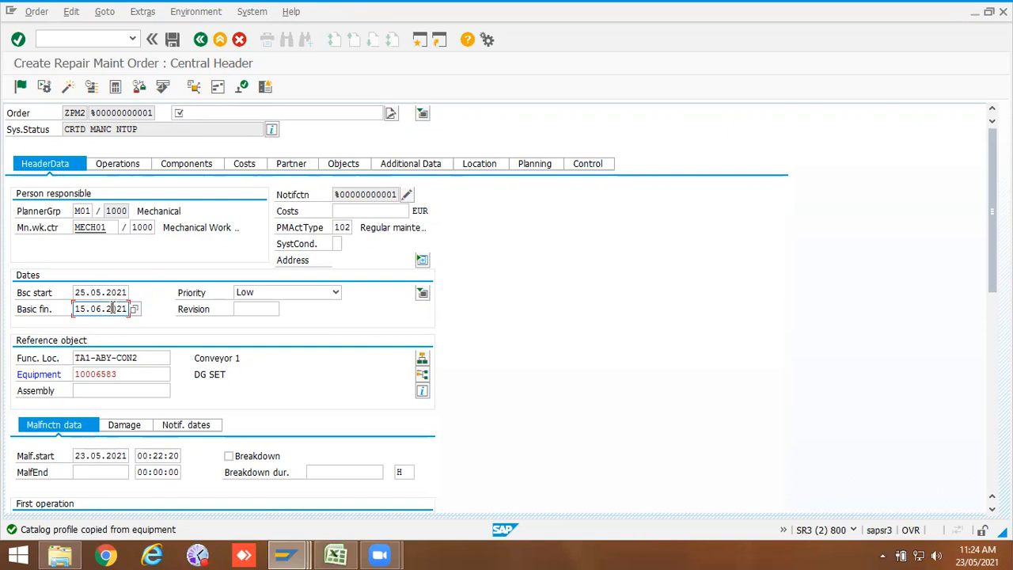
{"action": "mouse_move", "coordinate": [75, 309]}
{"action": "left_mouse_down"}
{"action": "mouse_move", "coordinate": [99, 294]}
{"action": "mouse_move", "coordinate": [63, 295]}
{"action": "left_mouse_up"}
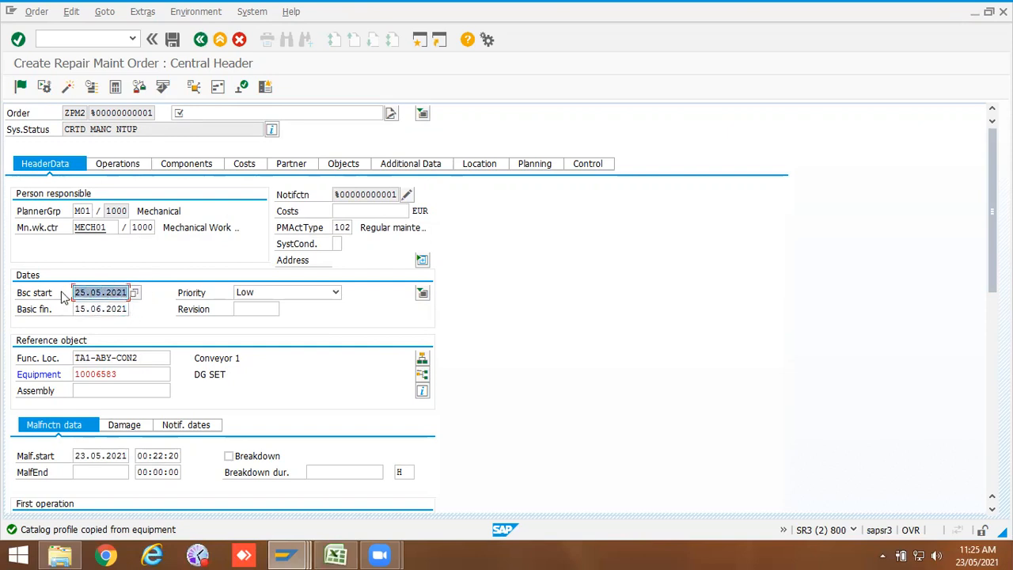
{"action": "left_click", "coordinate": [109, 307]}
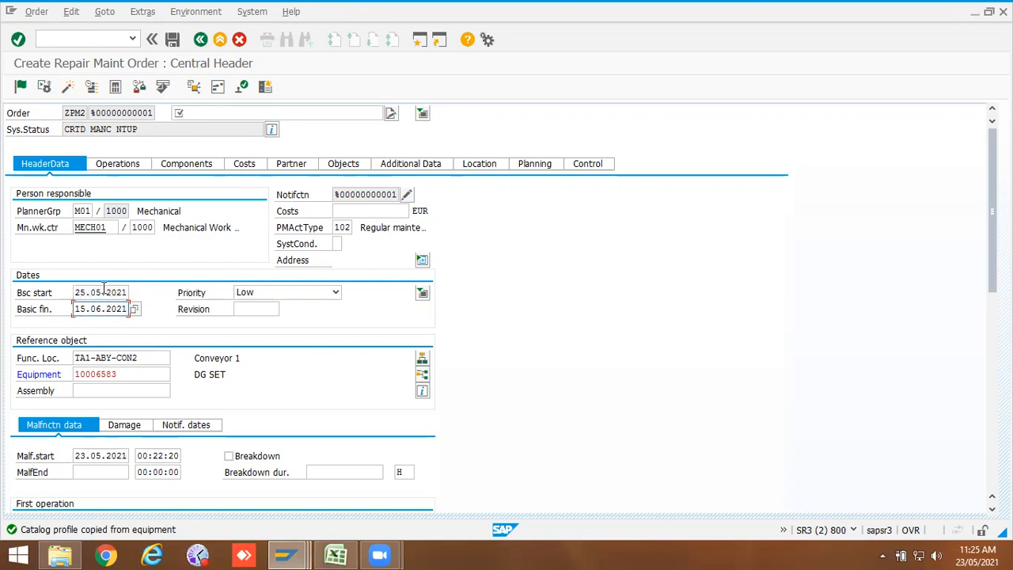
Step: Enter the order description Test for Work order and save the order
{"action": "left_click", "coordinate": [174, 41]}
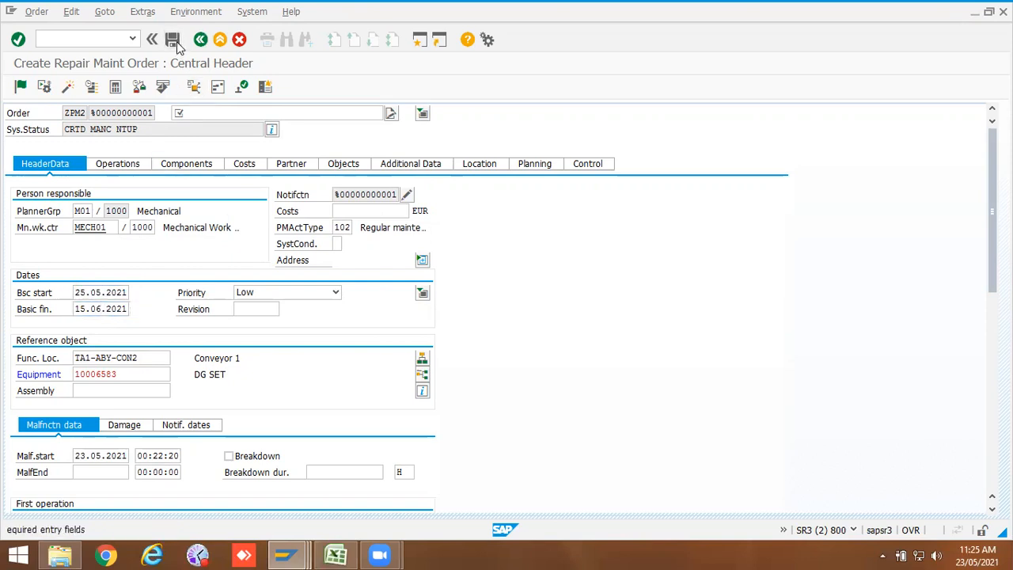
{"action": "left_click", "coordinate": [195, 126]}
{"action": "left_click", "coordinate": [197, 125]}
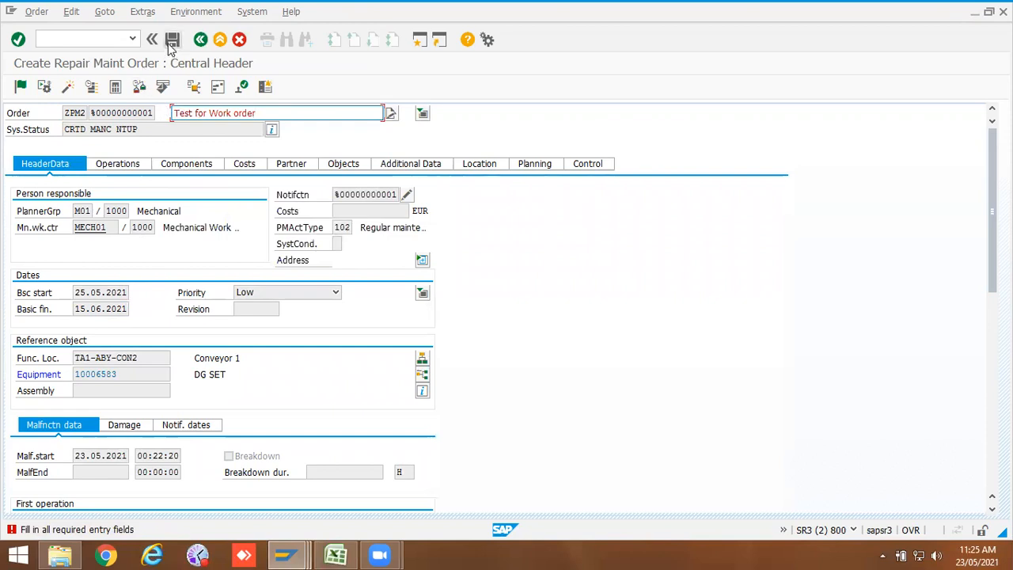
{"action": "left_click", "coordinate": [172, 41]}
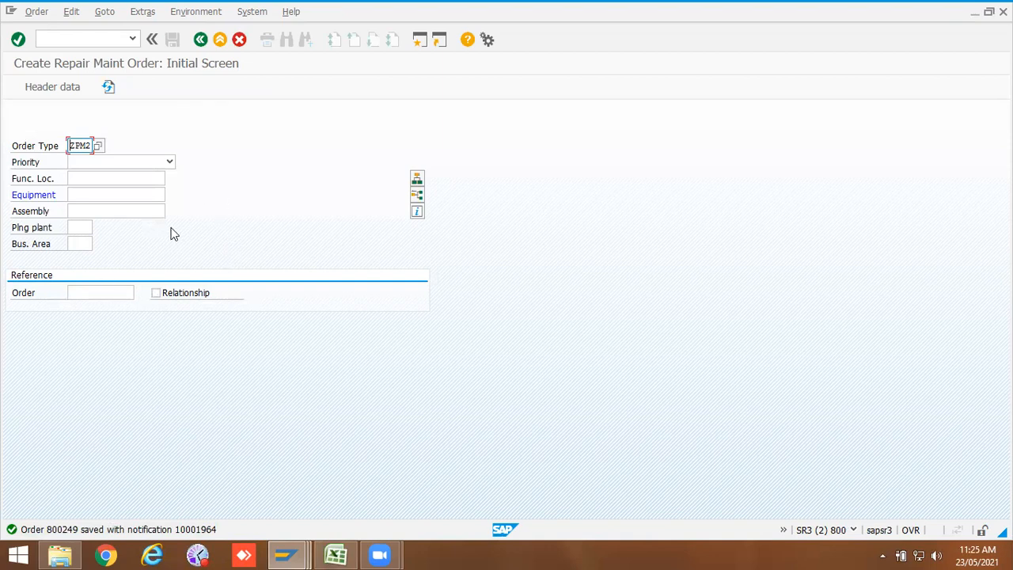
Step: Display saved order 800249 with IW33 and open its system status details
{"action": "left_click", "coordinate": [76, 40]}
{"action": "type", "text": "/niw33"}
{"action": "key", "text": "Return"}
{"action": "key", "text": "Return"}
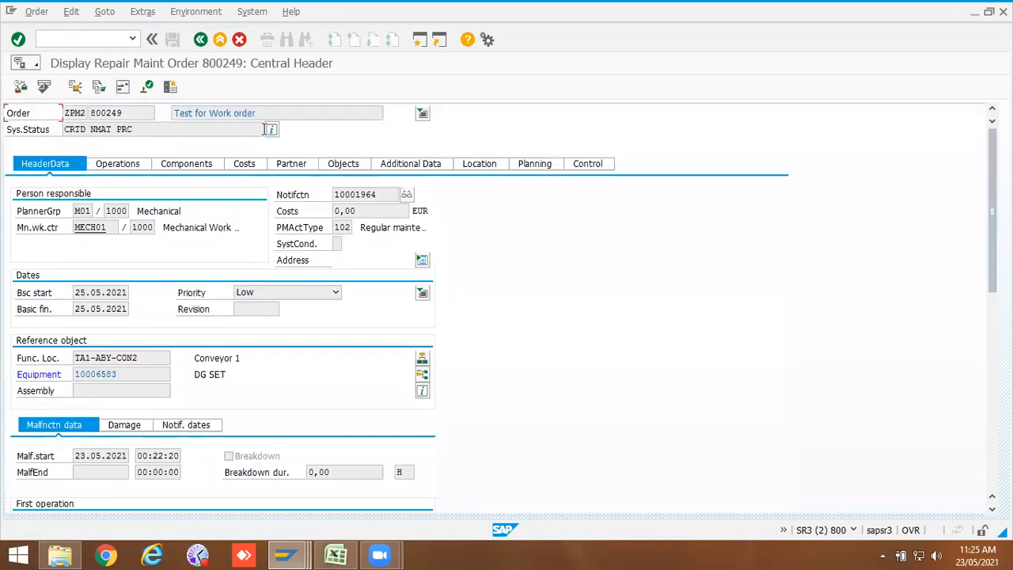
{"action": "left_click", "coordinate": [270, 129]}
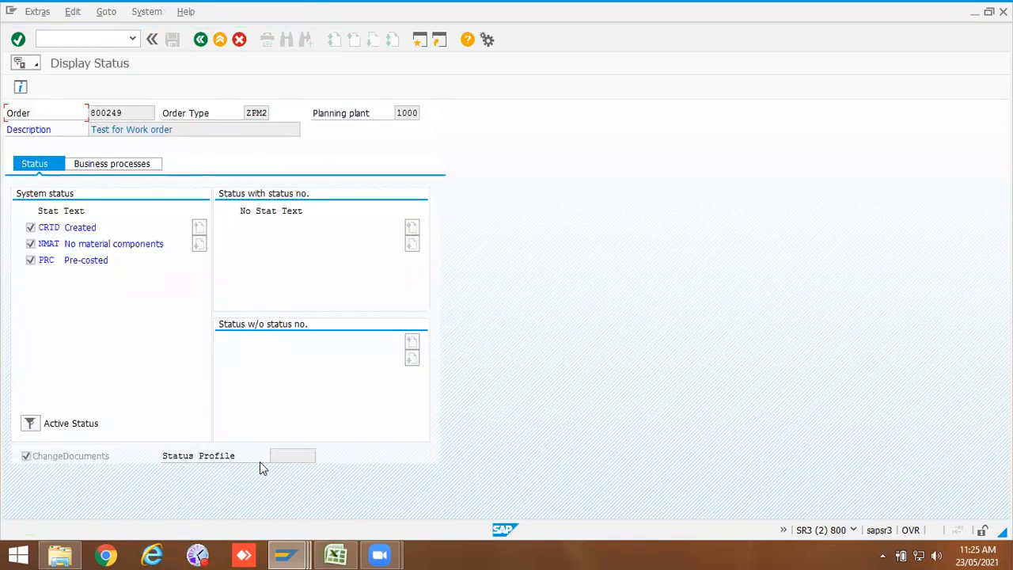
{"action": "left_click", "coordinate": [276, 456]}
Step: Switch to Excel and note Work order status management in cell F4 of Sheet1
{"action": "left_click", "coordinate": [336, 555]}
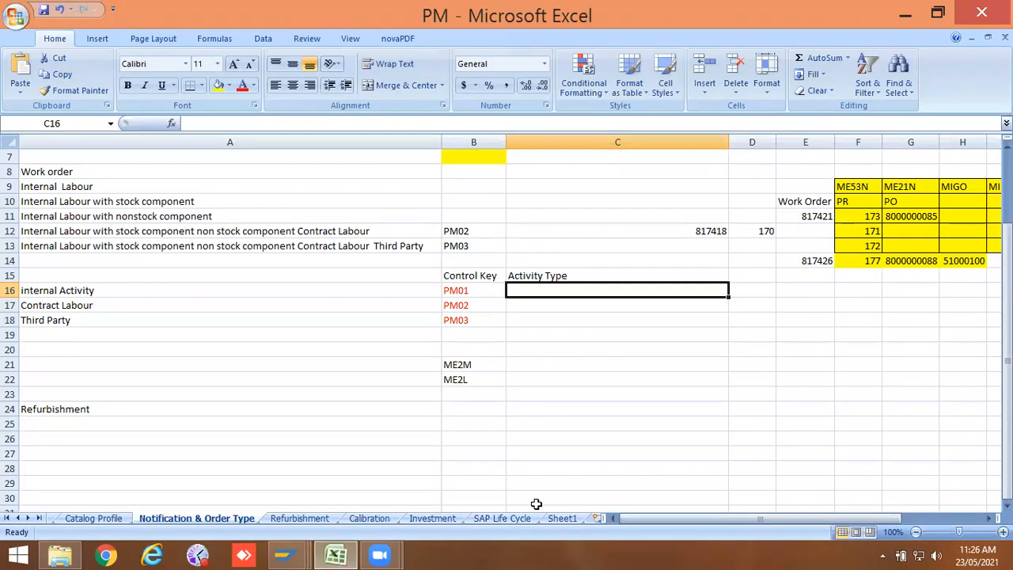
{"action": "left_click", "coordinate": [558, 517]}
{"action": "double_click", "coordinate": [451, 200]}
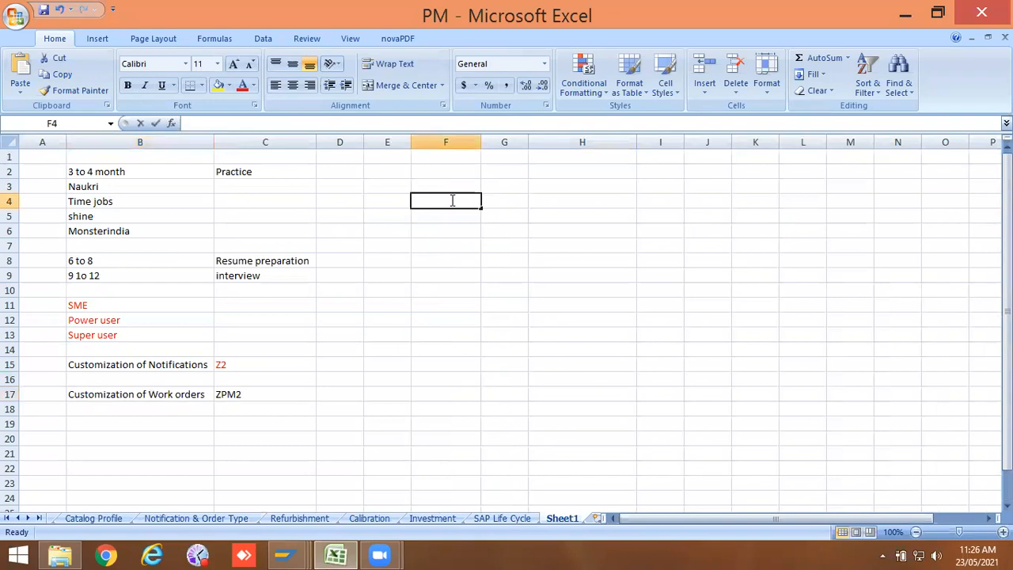
{"action": "type", "text": "Work"}
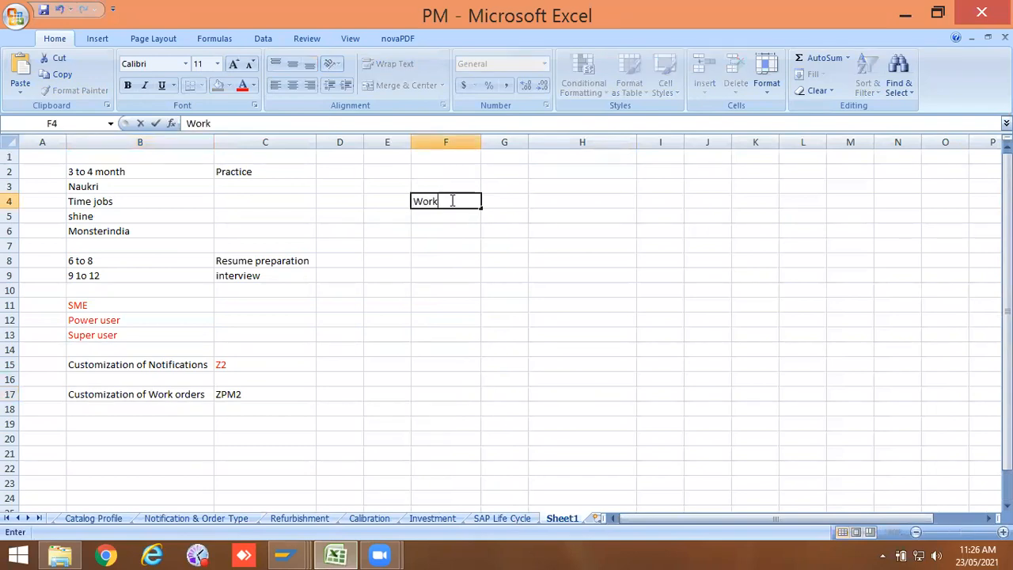
{"action": "type", "text": " order stat"}
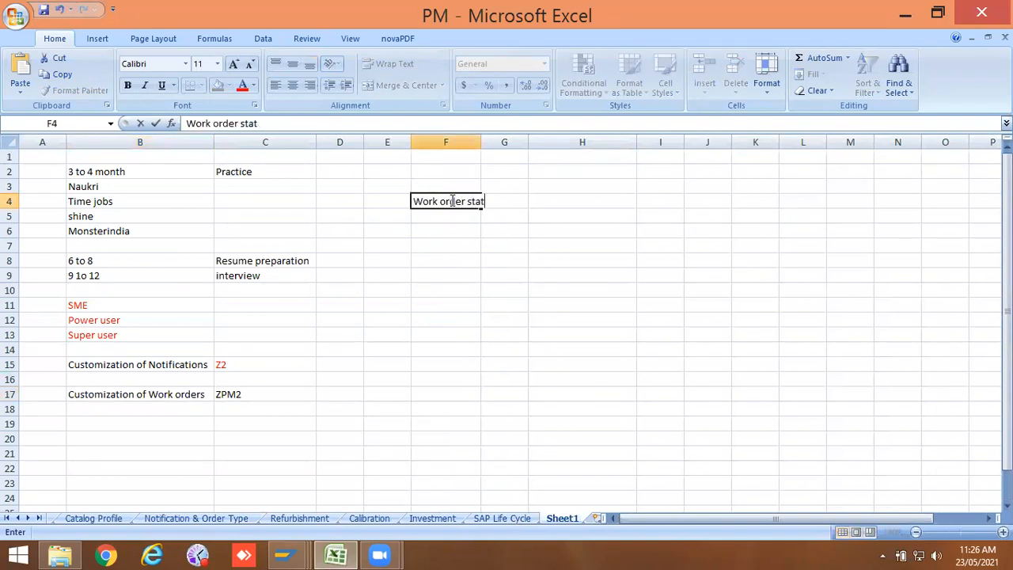
{"action": "type", "text": "us management"}
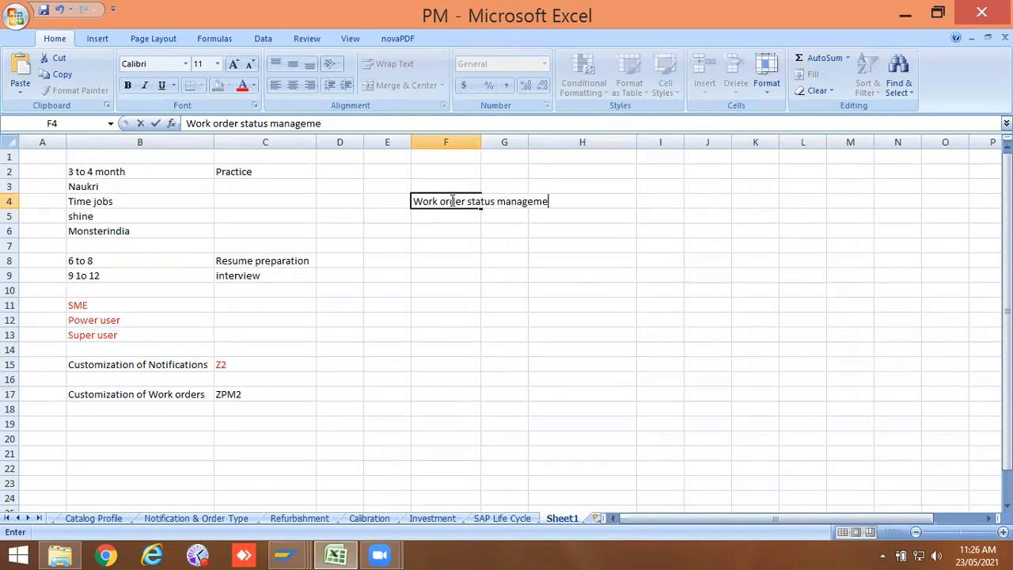
Step: Autofit column F and enter the heading System Status in cell E6
{"action": "left_click", "coordinate": [443, 220]}
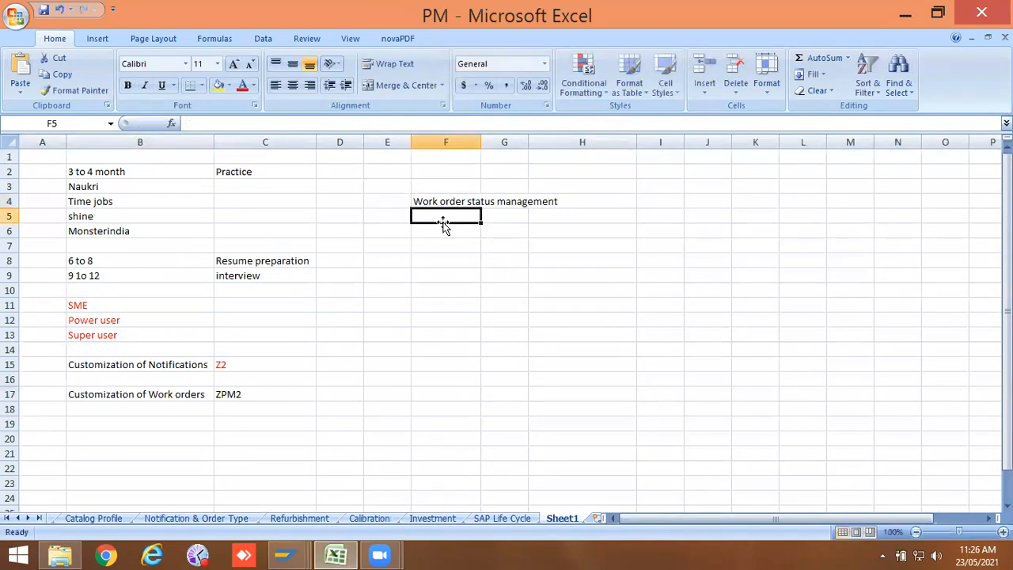
{"action": "left_click_drag", "start_coordinate": [480, 135], "coordinate": [479, 136]}
{"action": "double_click", "coordinate": [479, 135]}
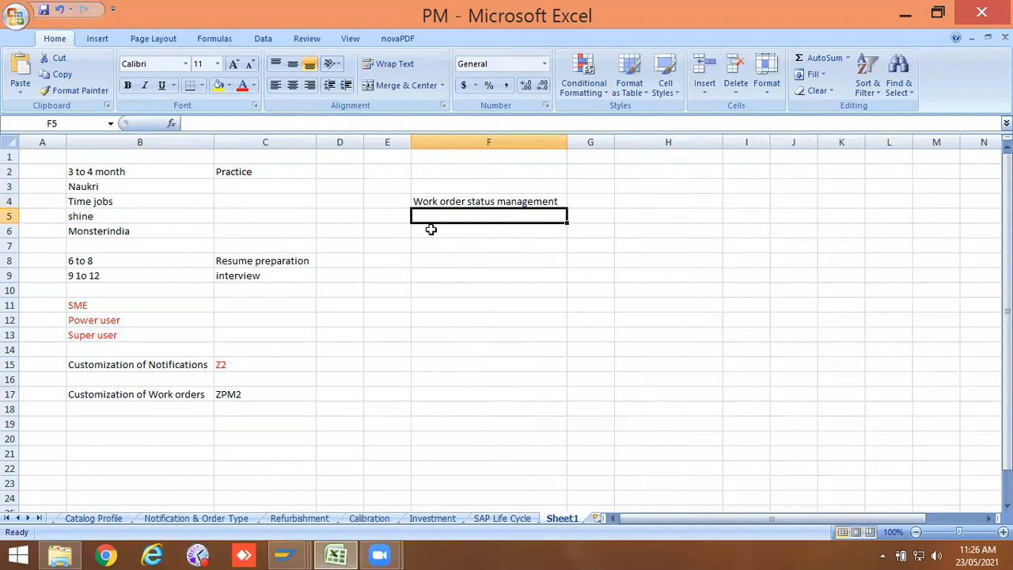
{"action": "left_click", "coordinate": [387, 231]}
{"action": "type", "text": "Syr"}
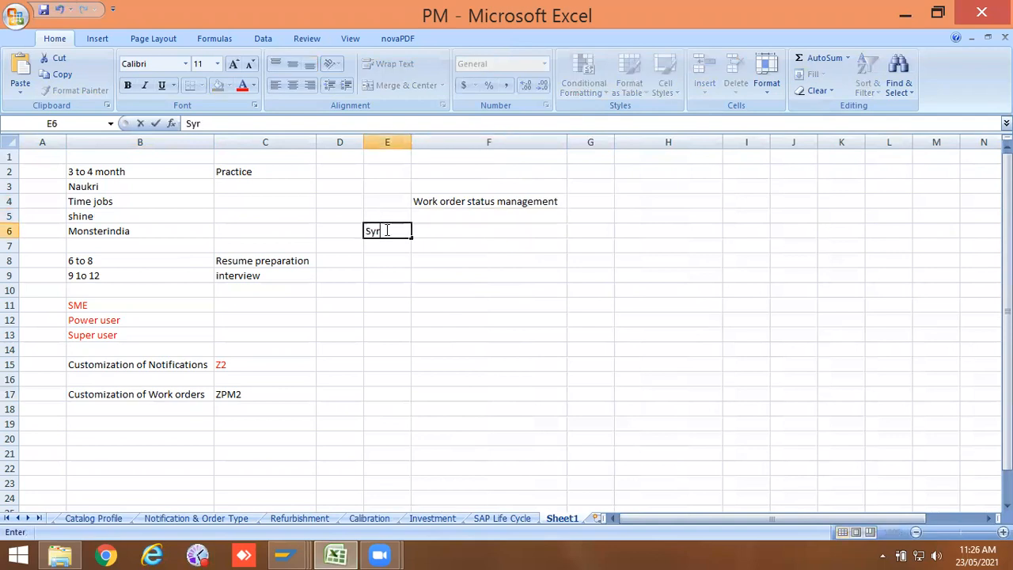
{"action": "key", "text": "BackSpace"}
{"action": "type", "text": "stem St"}
{"action": "type", "text": "atui"}
{"action": "type", "text": "s"}
{"action": "key", "text": "F2"}
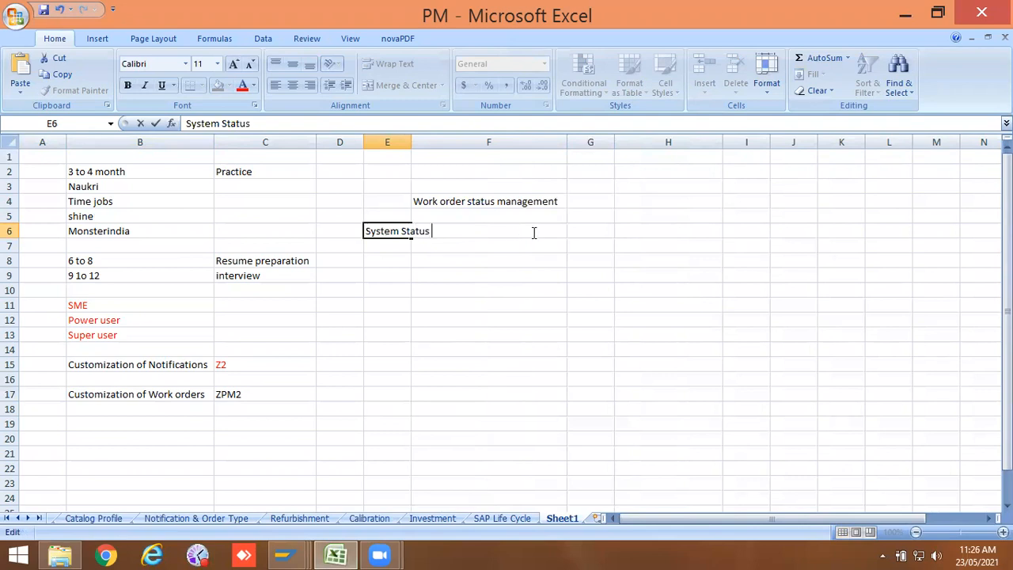
Step: Widen column E and enter user status in cell F6
{"action": "left_click", "coordinate": [579, 229]}
{"action": "left_click_drag", "start_coordinate": [411, 132], "coordinate": [436, 132]}
{"action": "left_click", "coordinate": [491, 227]}
{"action": "type", "text": "user status"}
{"action": "left_click", "coordinate": [471, 258]}
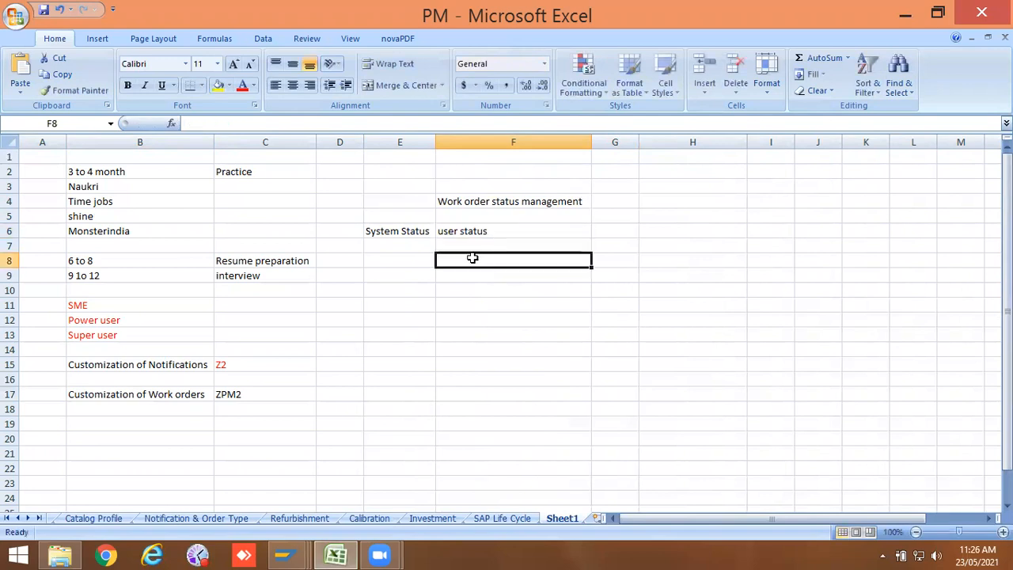
Step: Open the status details of maintenance order 817442 in the other SAP session
{"action": "mouse_move", "coordinate": [309, 554]}
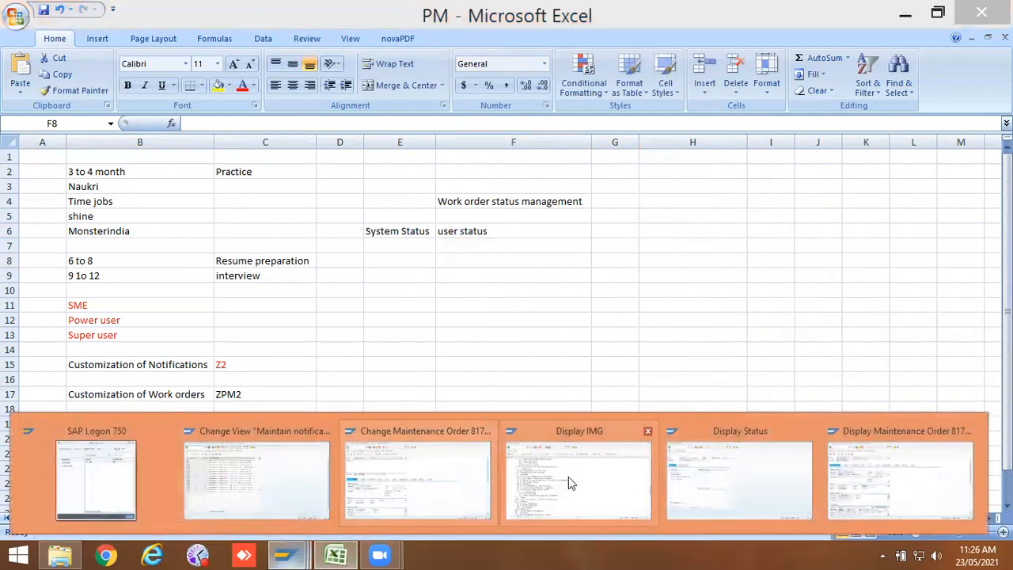
{"action": "left_click", "coordinate": [849, 467]}
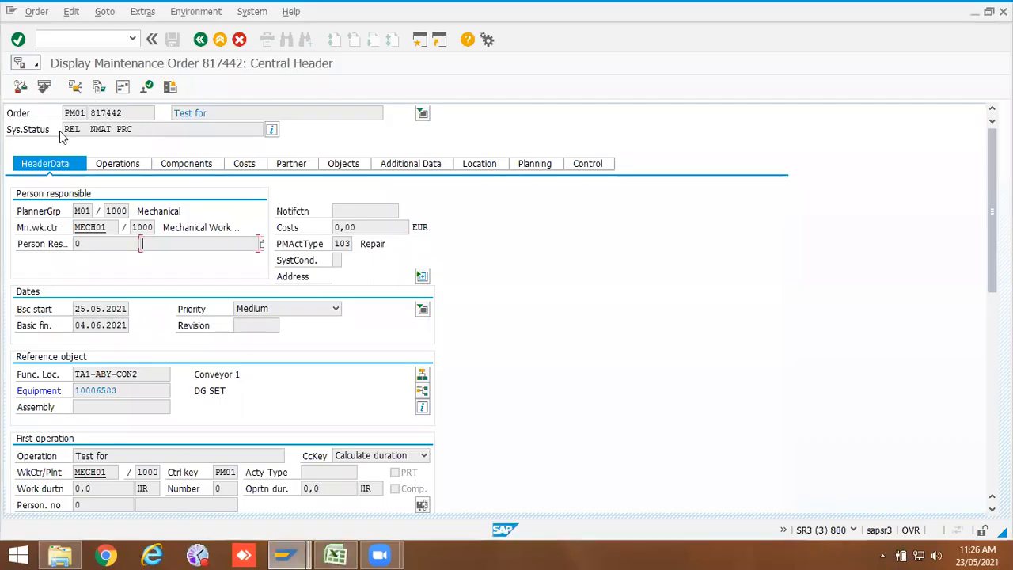
{"action": "left_click", "coordinate": [271, 129]}
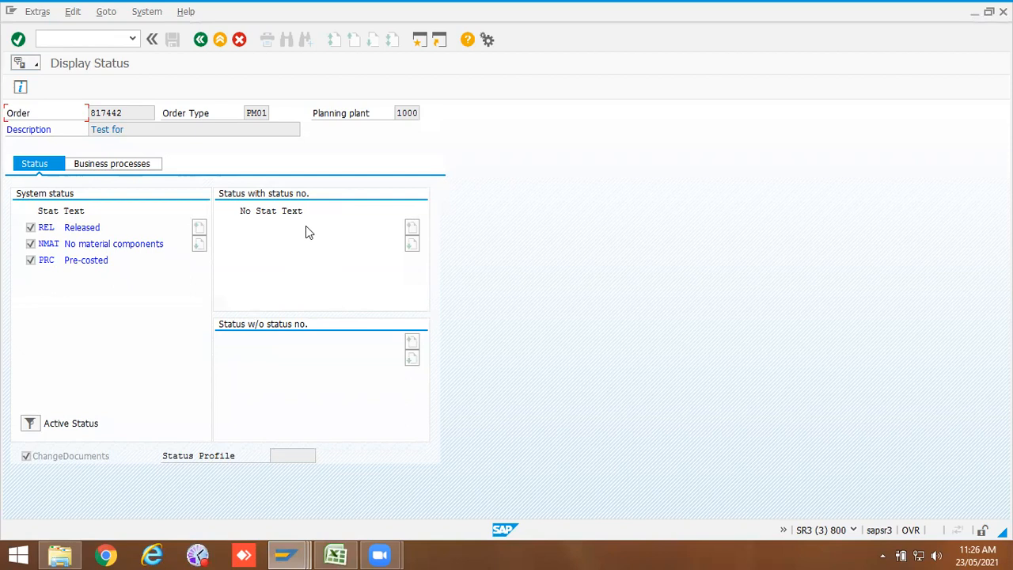
Step: Switch to the IMG and open Define User Status Profile for Orders under User Status for Orders
{"action": "mouse_move", "coordinate": [291, 554]}
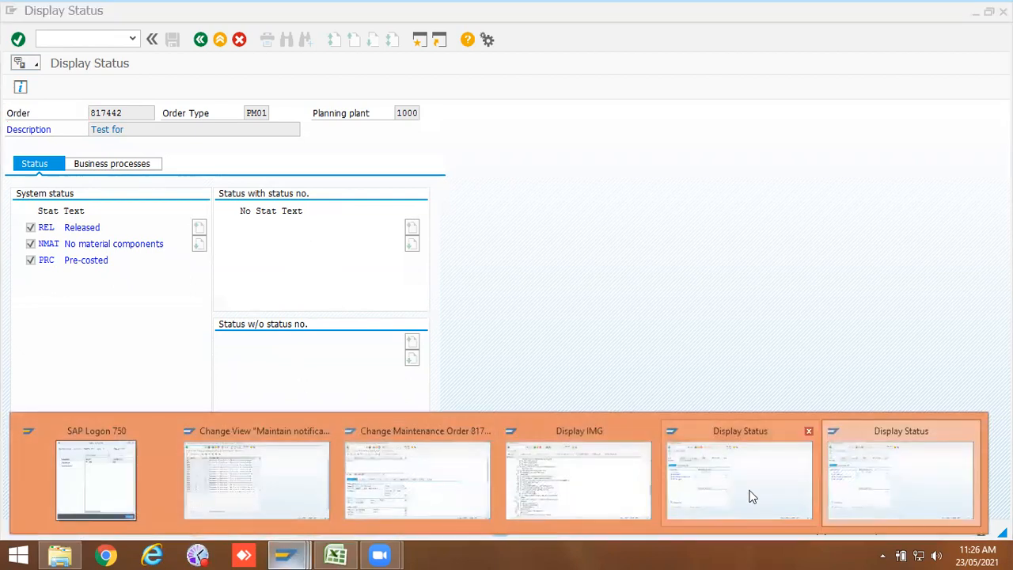
{"action": "left_click", "coordinate": [617, 486]}
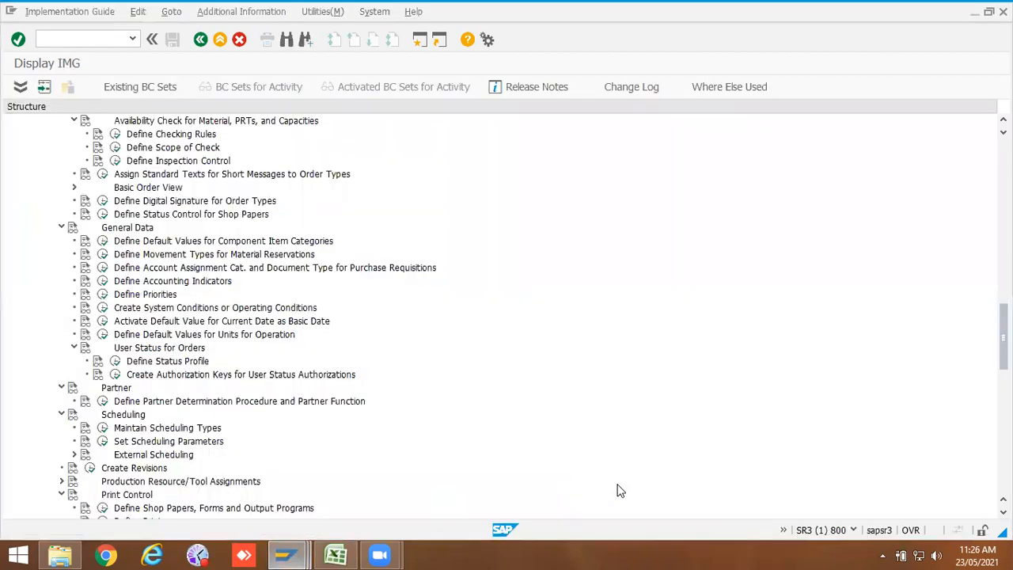
{"action": "left_click", "coordinate": [116, 361]}
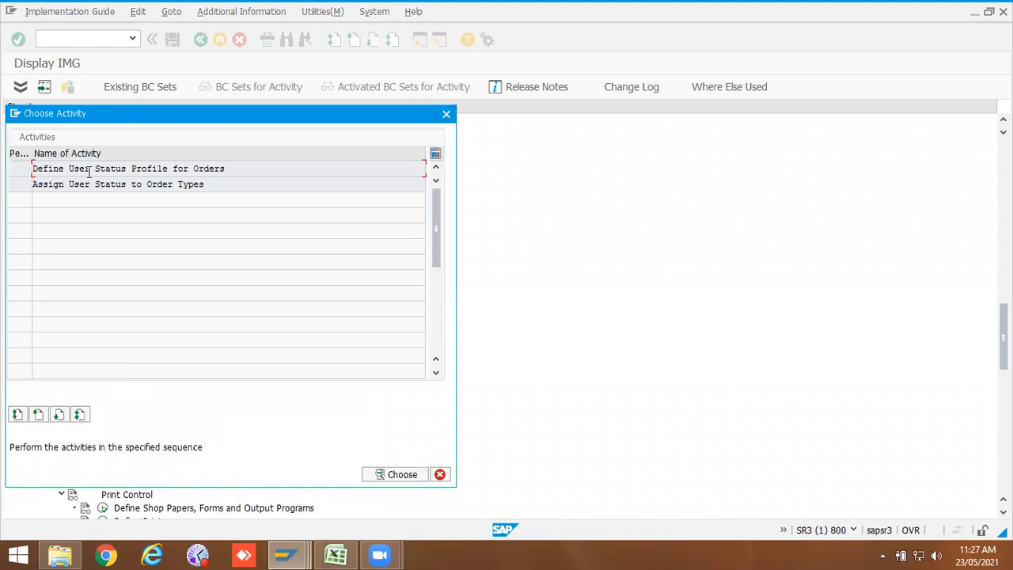
{"action": "double_click", "coordinate": [131, 167]}
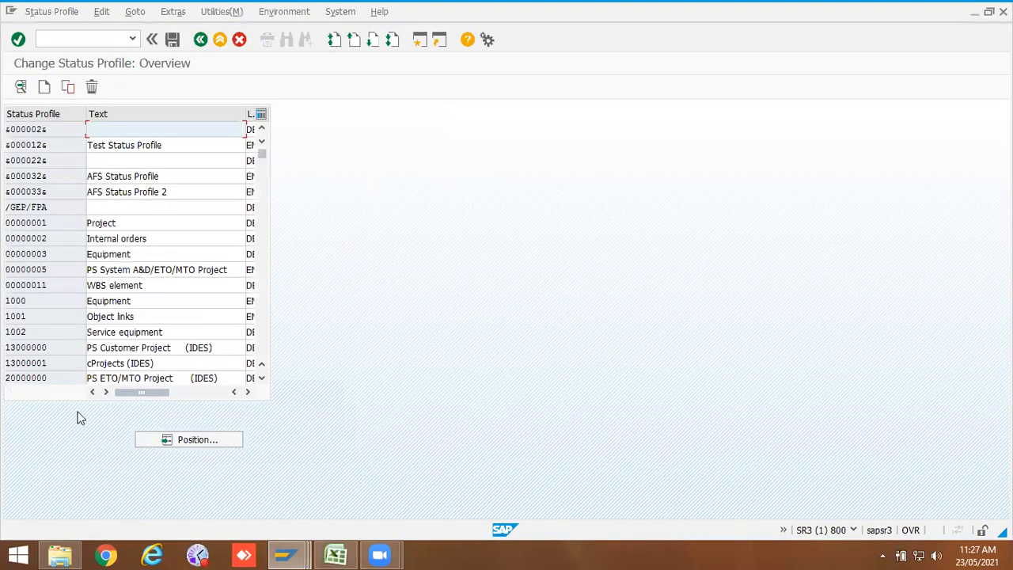
Step: Browse existing status profiles such as PI_APPR, PS000001, PP000005 and WCM00001 to examine their user statuses
{"action": "scroll", "coordinate": [268, 324], "scroll_direction": "down", "scroll_amount": 6}
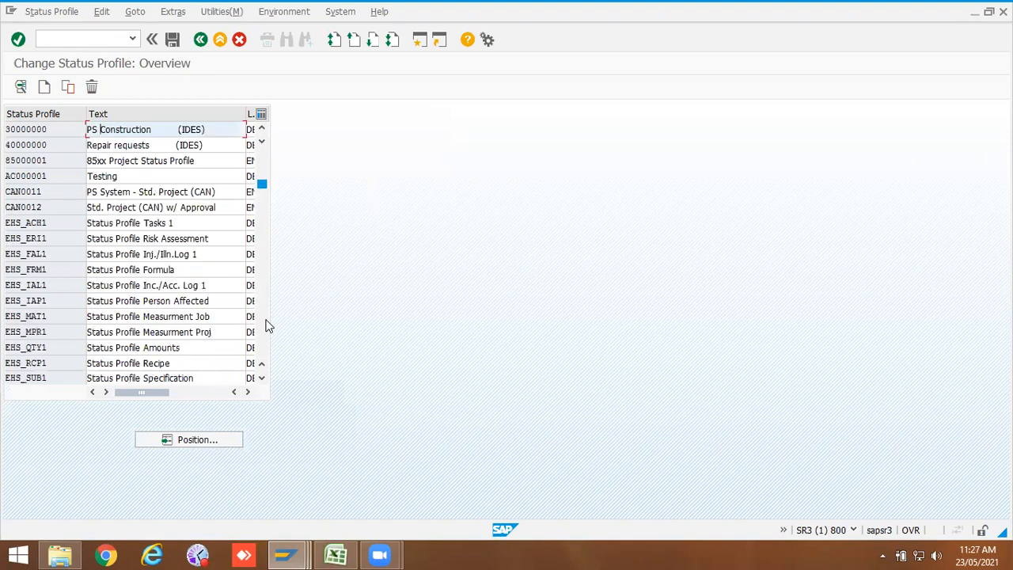
{"action": "scroll", "coordinate": [268, 324], "scroll_direction": "down", "scroll_amount": 5}
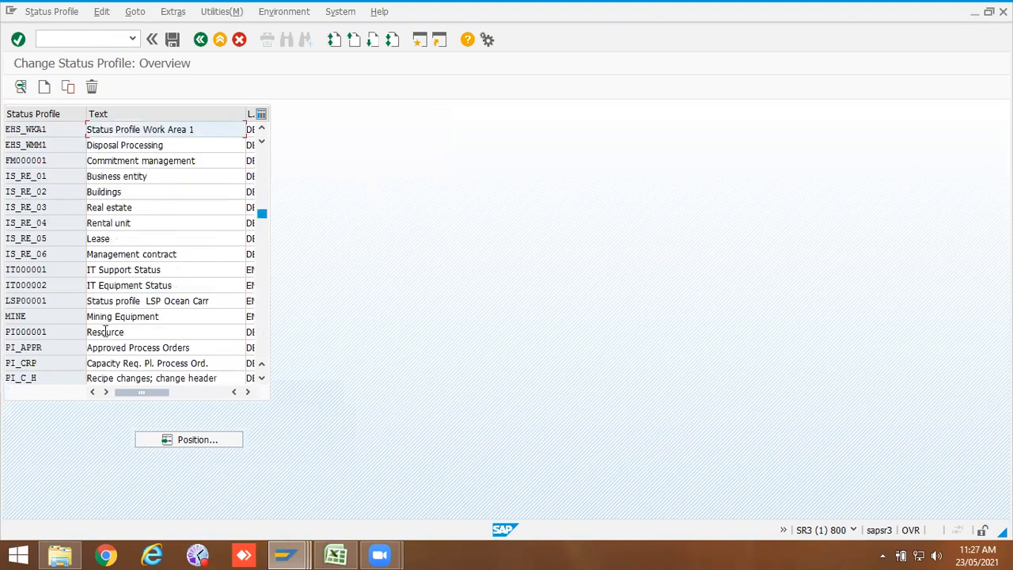
{"action": "double_click", "coordinate": [24, 348]}
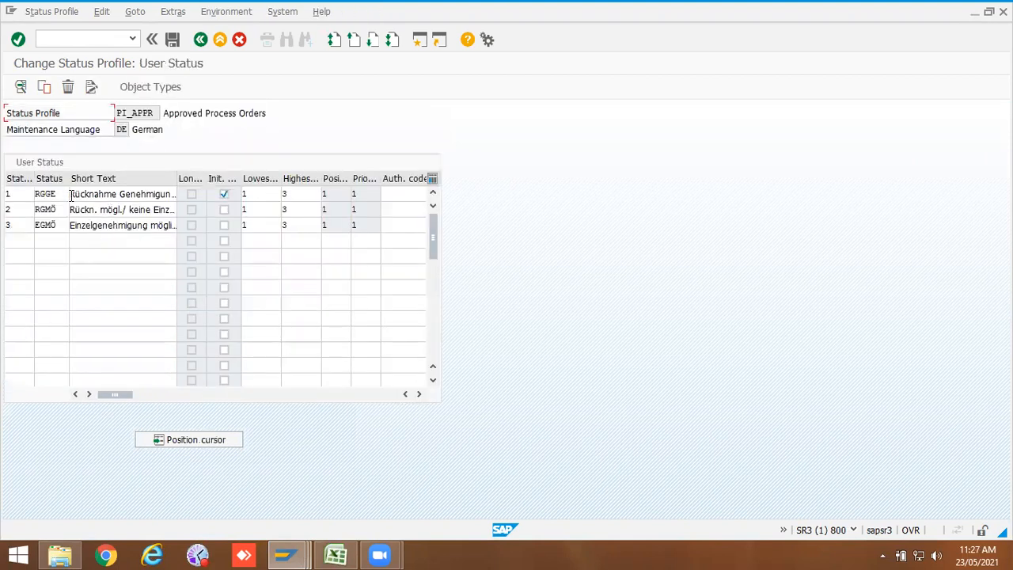
{"action": "left_click", "coordinate": [201, 39]}
{"action": "scroll", "coordinate": [265, 276], "scroll_direction": "down", "scroll_amount": 5}
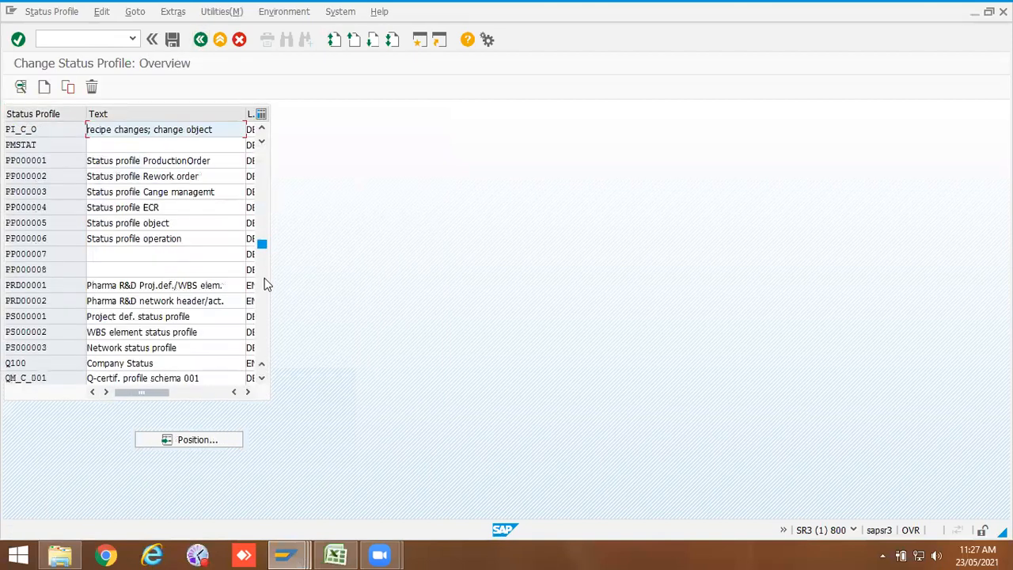
{"action": "double_click", "coordinate": [16, 316]}
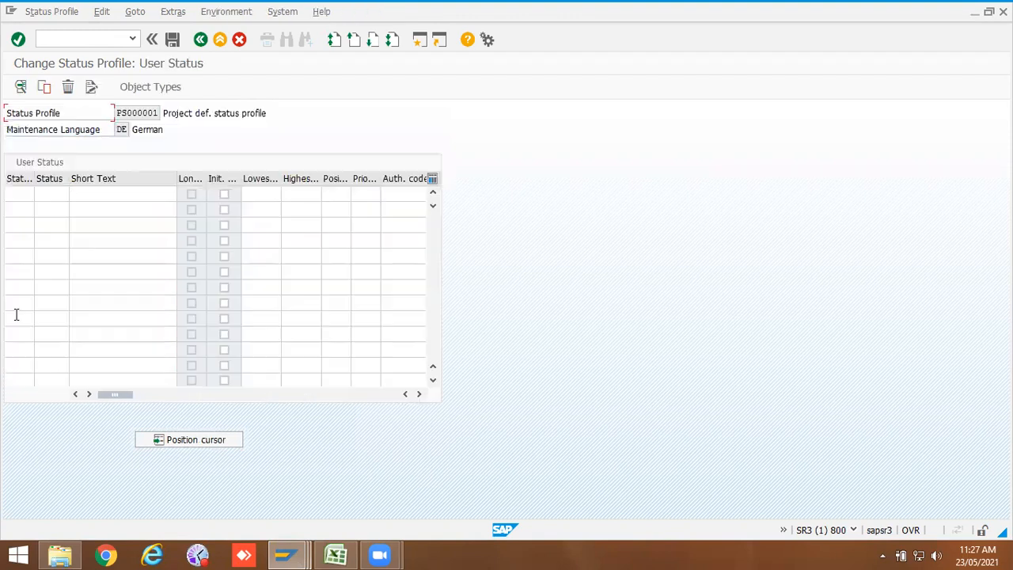
{"action": "left_click", "coordinate": [201, 38]}
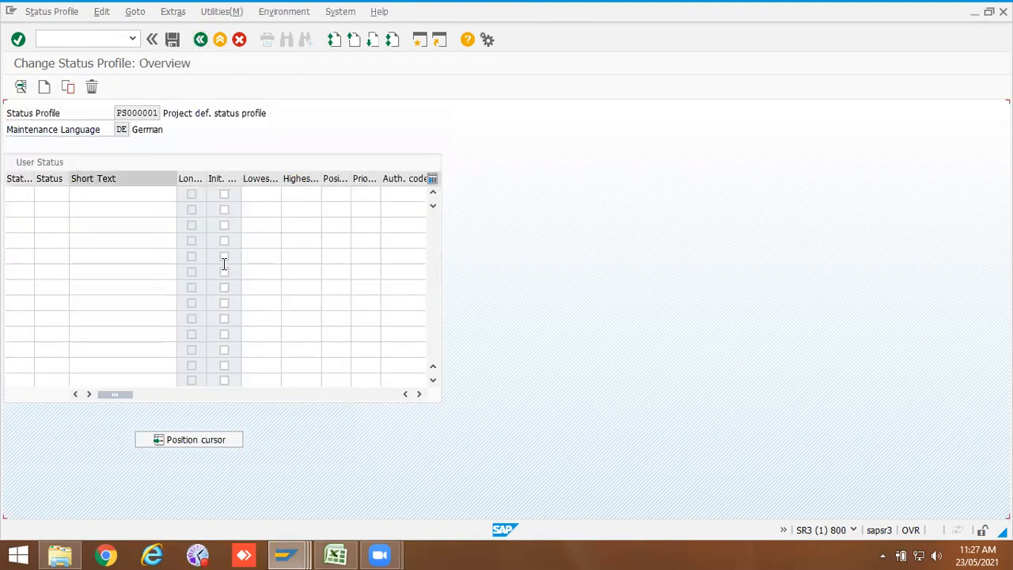
{"action": "double_click", "coordinate": [40, 224]}
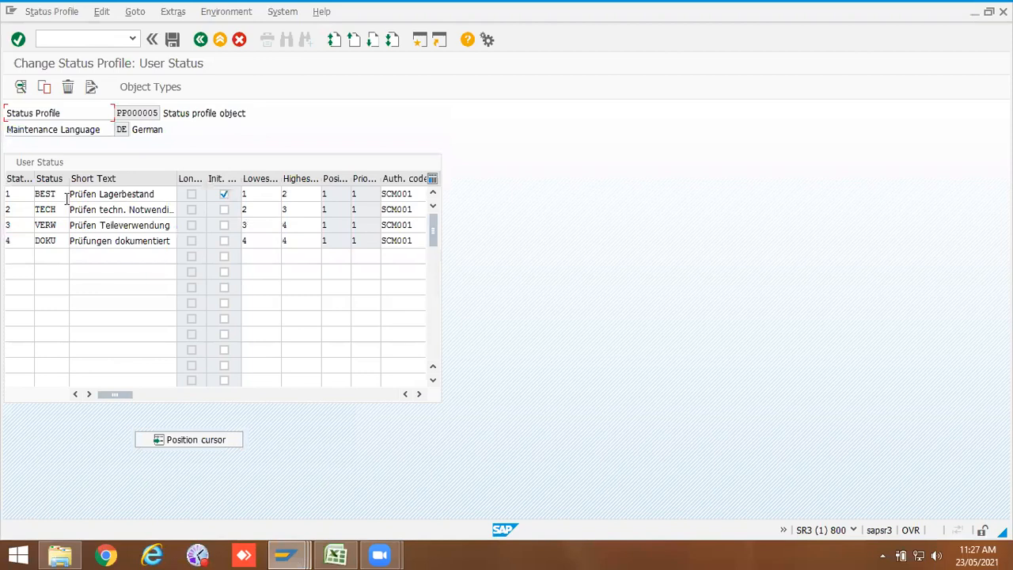
{"action": "left_click", "coordinate": [201, 39]}
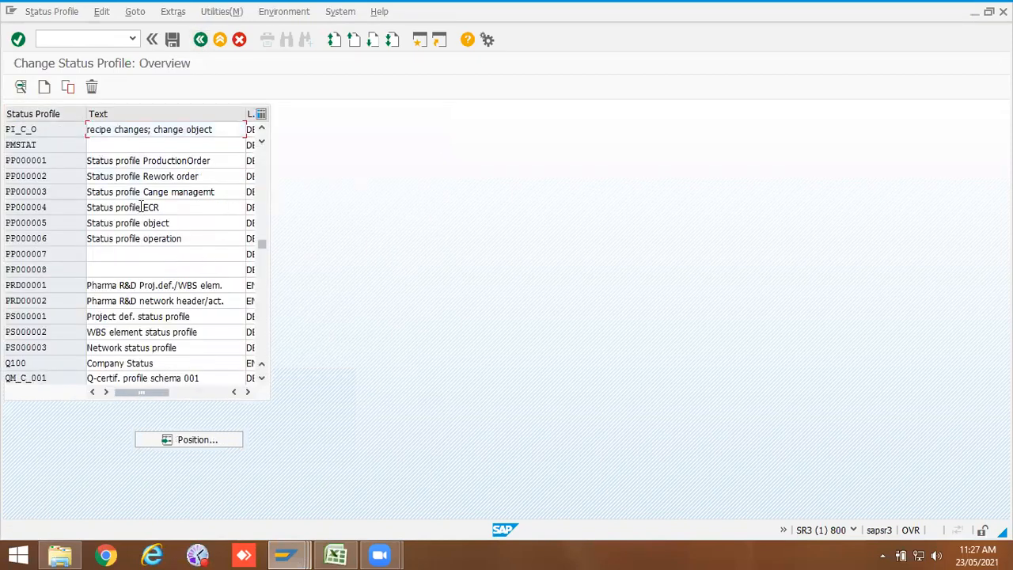
{"action": "scroll", "coordinate": [140, 207], "scroll_direction": "down", "scroll_amount": 3}
{"action": "scroll", "coordinate": [141, 207], "scroll_direction": "down", "scroll_amount": 4}
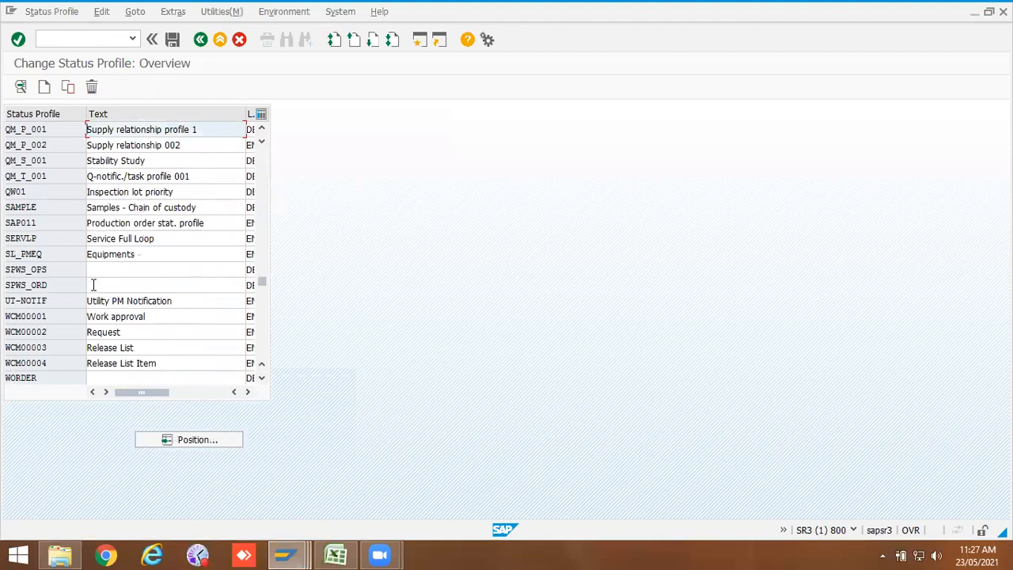
{"action": "double_click", "coordinate": [22, 315]}
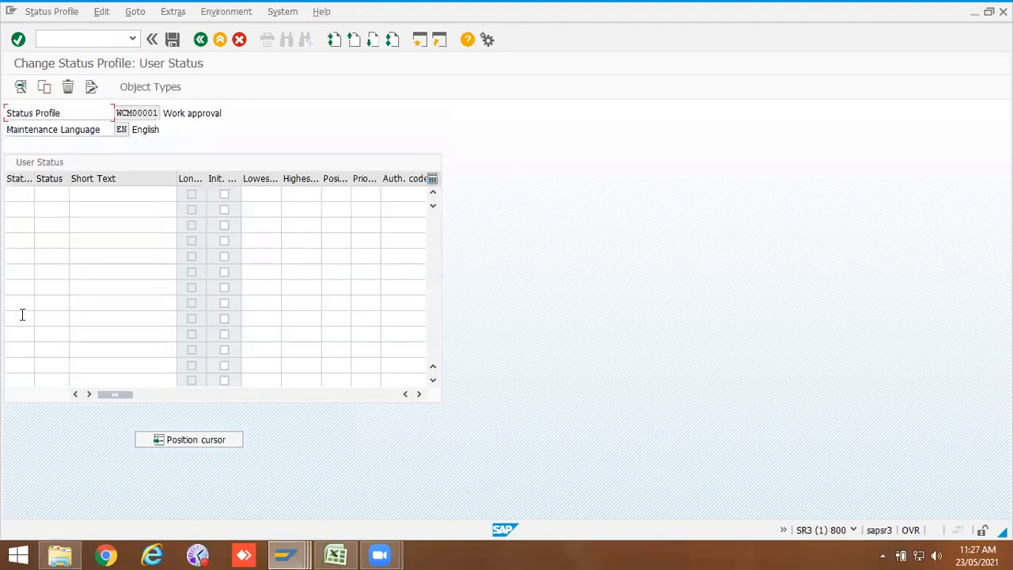
{"action": "left_click", "coordinate": [200, 39]}
Step: Switch to Excel and enter the status numbers 10, 20, 30, 40 and 50 in cells D7 to D11
{"action": "left_click", "coordinate": [337, 552]}
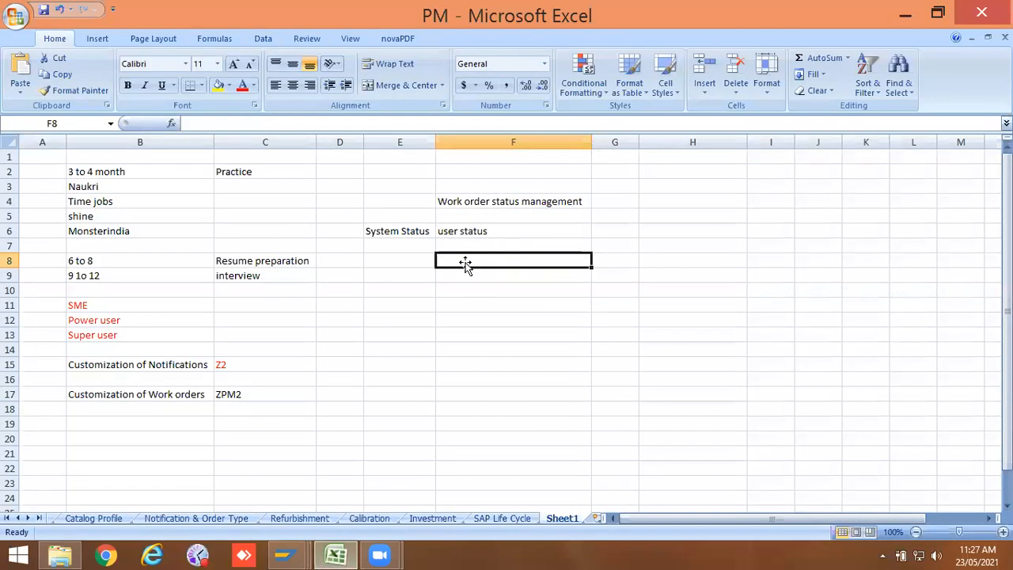
{"action": "left_click", "coordinate": [607, 230]}
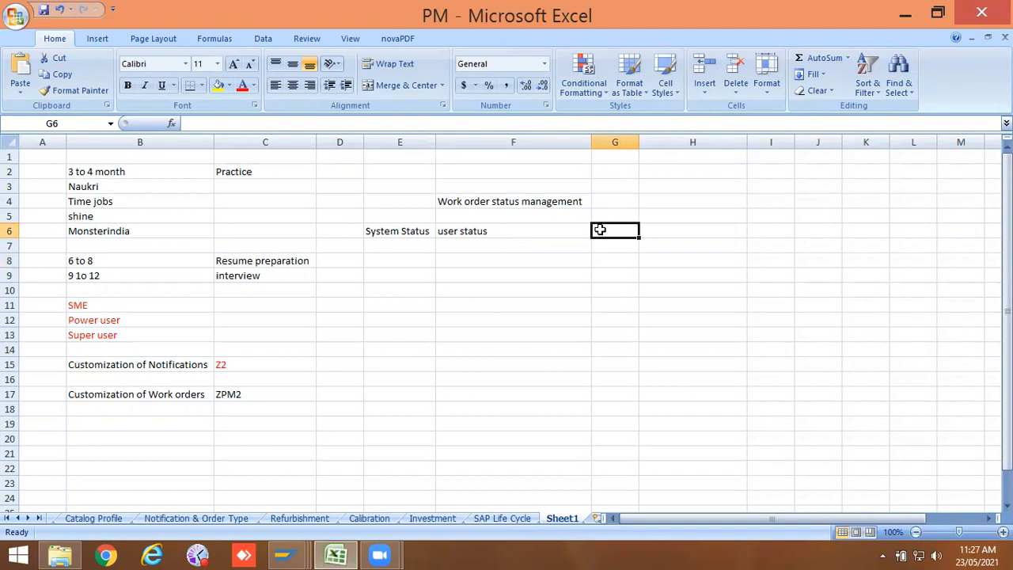
{"action": "double_click", "coordinate": [615, 231]}
{"action": "left_click", "coordinate": [413, 245]}
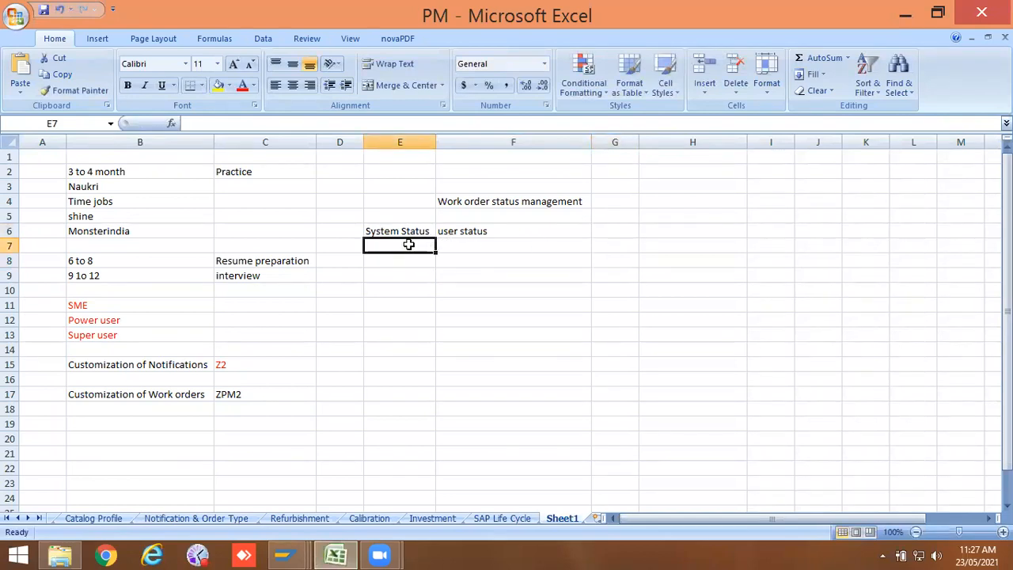
{"action": "double_click", "coordinate": [408, 245]}
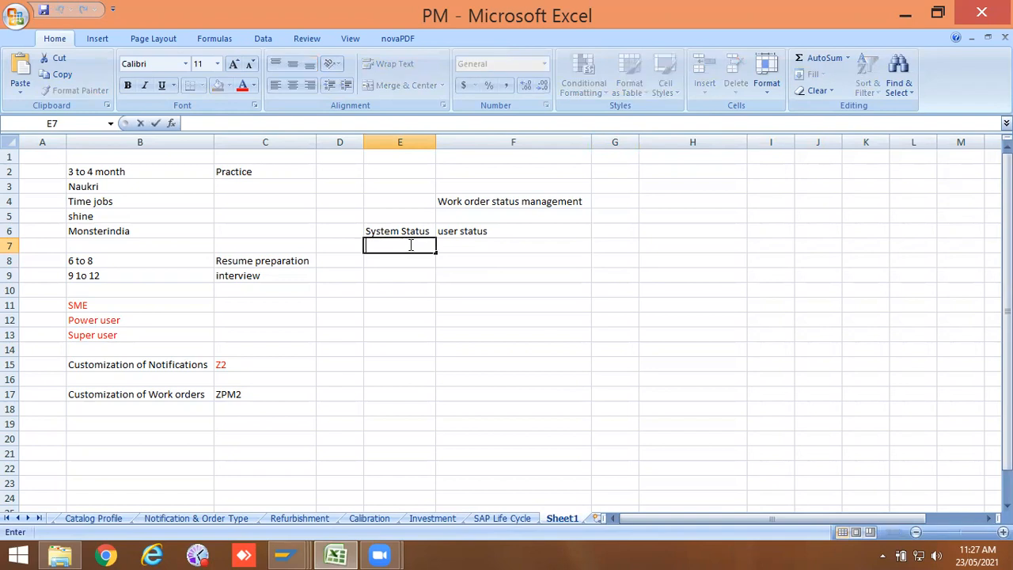
{"action": "double_click", "coordinate": [354, 245]}
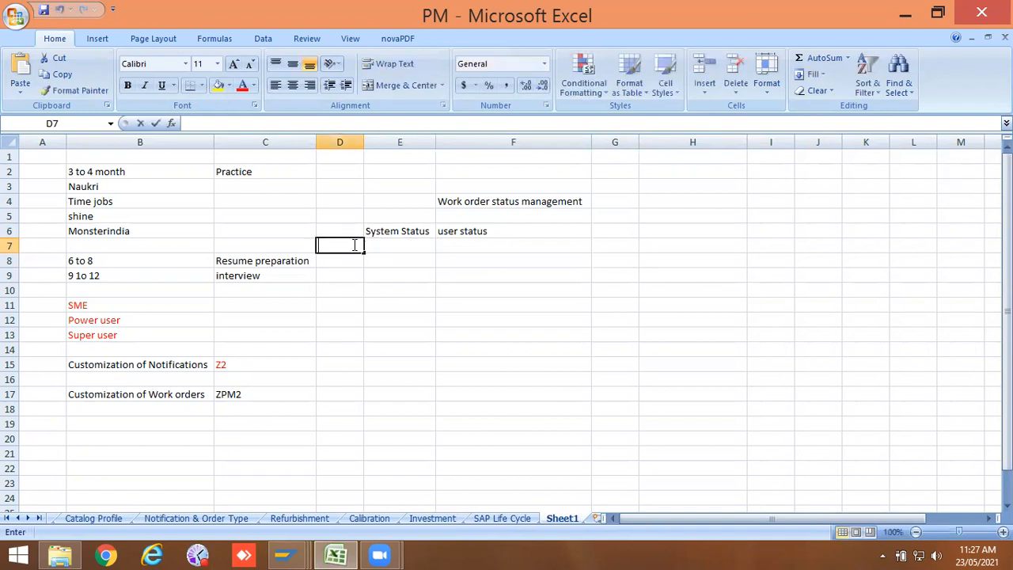
{"action": "type", "text": "1"}
{"action": "key", "text": "Return"}
{"action": "type", "text": "20"}
{"action": "key", "text": "Return"}
{"action": "type", "text": "30"}
{"action": "key", "text": "Return"}
{"action": "type", "text": "40"}
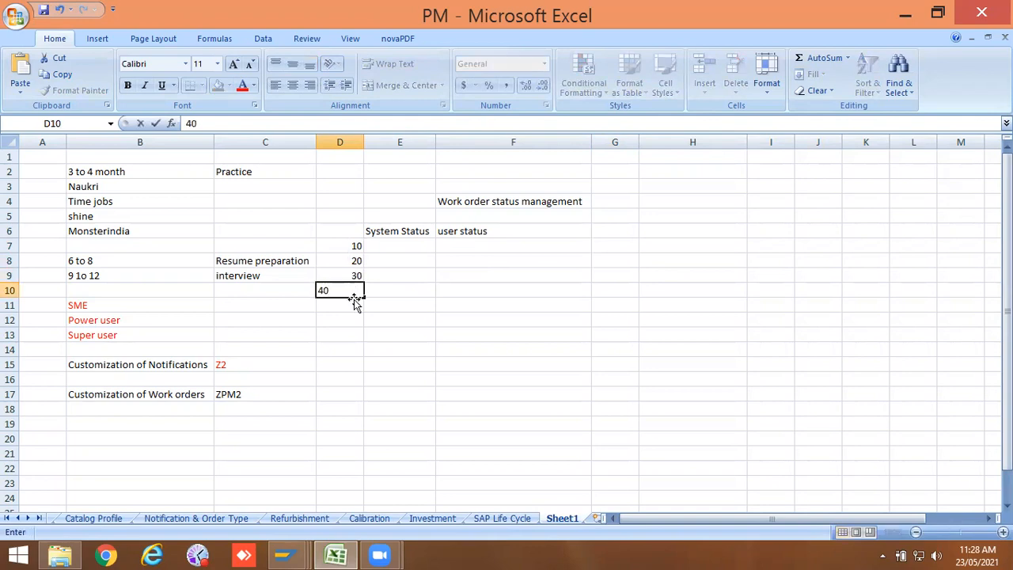
{"action": "key", "text": "ctrl+Return"}
{"action": "type", "text": "50"}
{"action": "key", "text": "BackSpace"}
{"action": "key", "text": "BackSpace"}
{"action": "left_click", "coordinate": [358, 306]}
{"action": "type", "text": "50"}
Step: Enter INIT in cell E7
{"action": "left_click", "coordinate": [411, 246]}
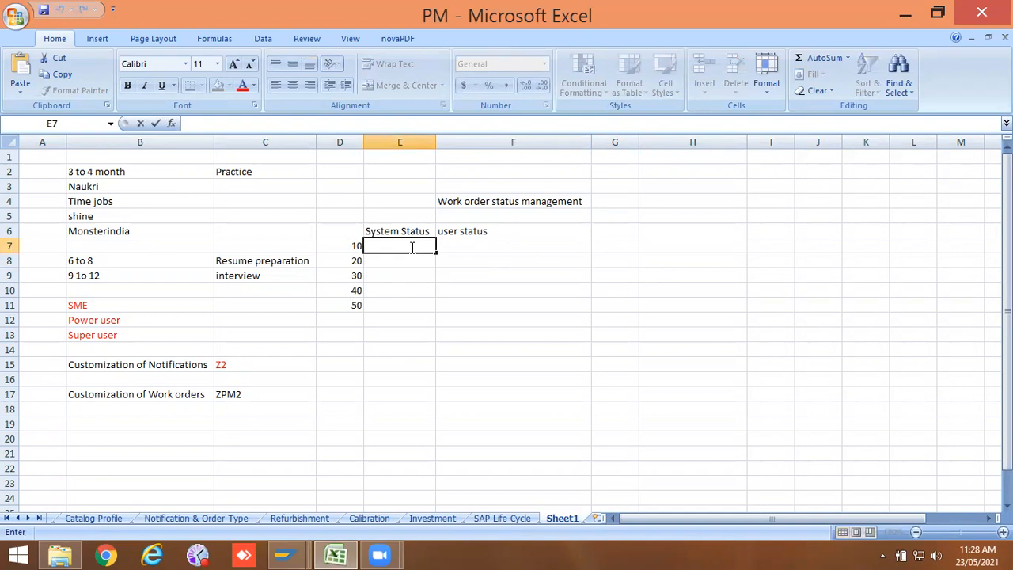
{"action": "type", "text": "NIT"}
{"action": "left_click", "coordinate": [406, 258]}
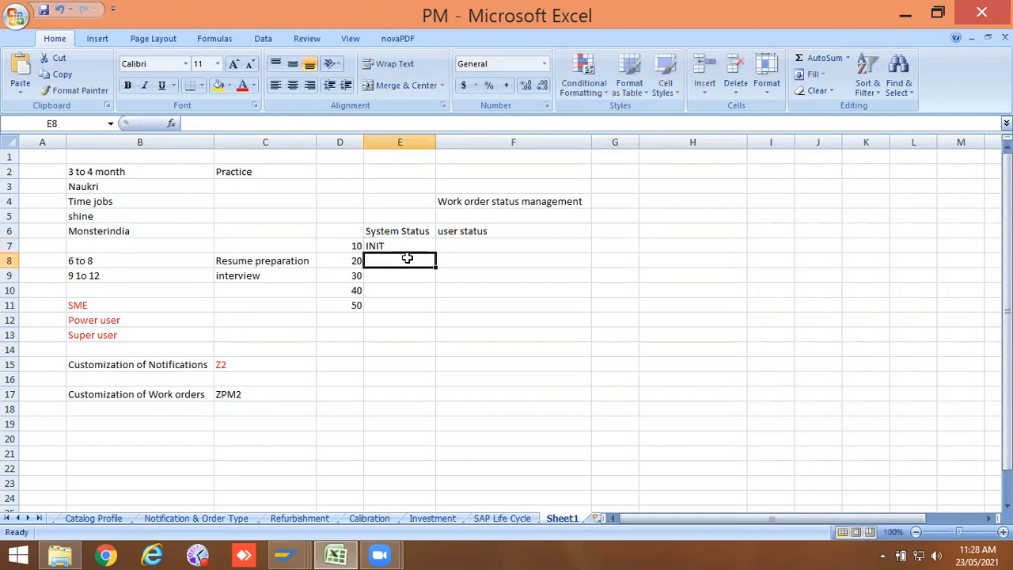
{"action": "type", "text": "p"}
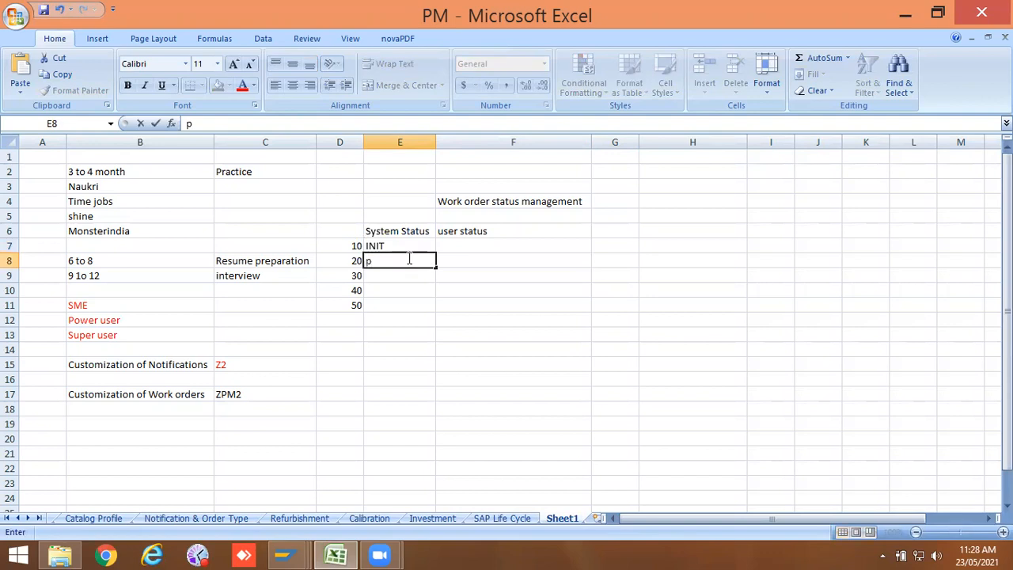
{"action": "type", "text": "L"}
{"action": "key", "text": "BackSpace"}
{"action": "key", "text": "BackSpace"}
Step: Clear the System Status heading from cell E6 and switch to the status display of order 800249
{"action": "left_click", "coordinate": [405, 231]}
{"action": "key", "text": "BackSpace"}
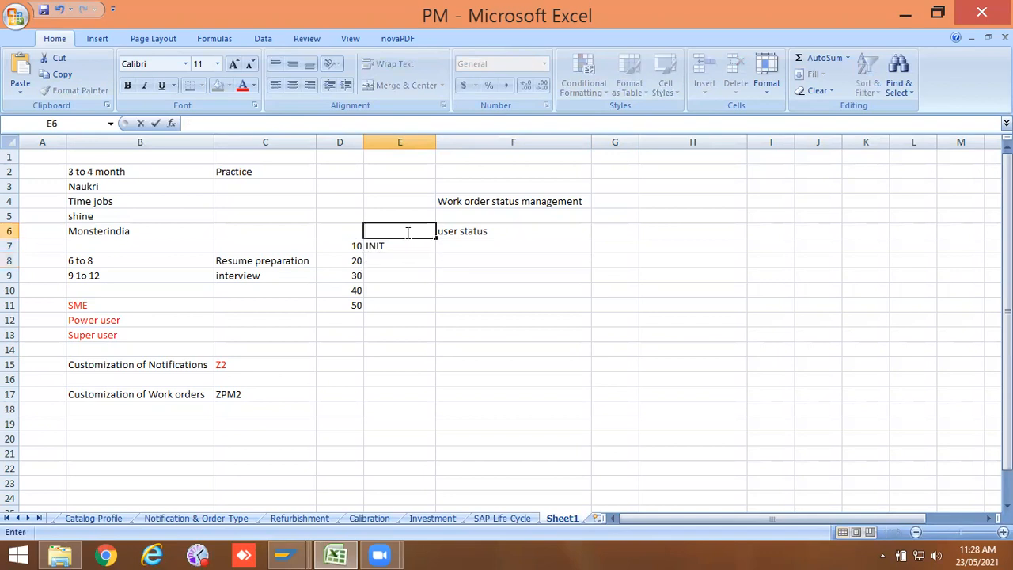
{"action": "left_click", "coordinate": [427, 320]}
{"action": "left_click", "coordinate": [285, 556]}
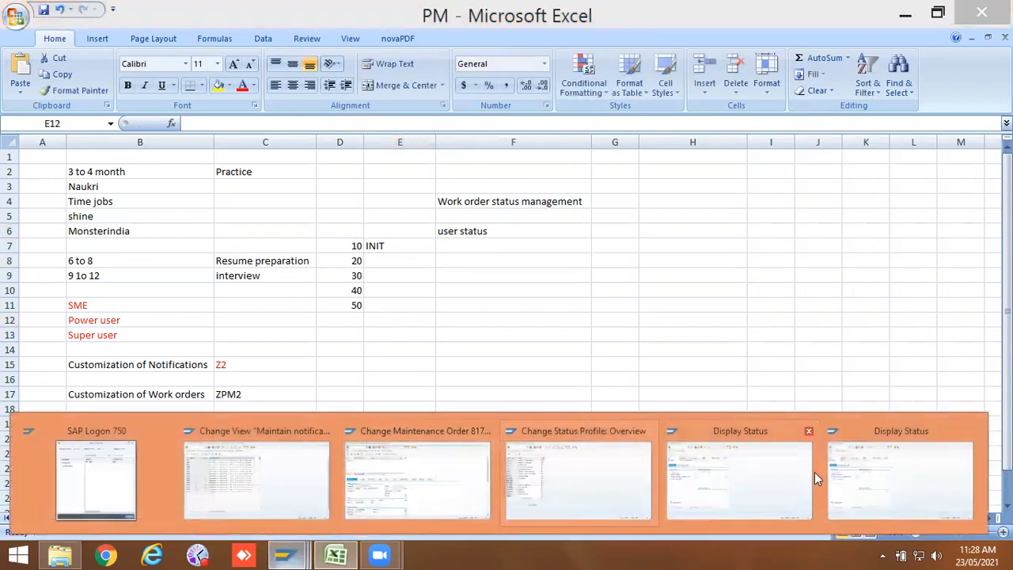
{"action": "left_click", "coordinate": [768, 482]}
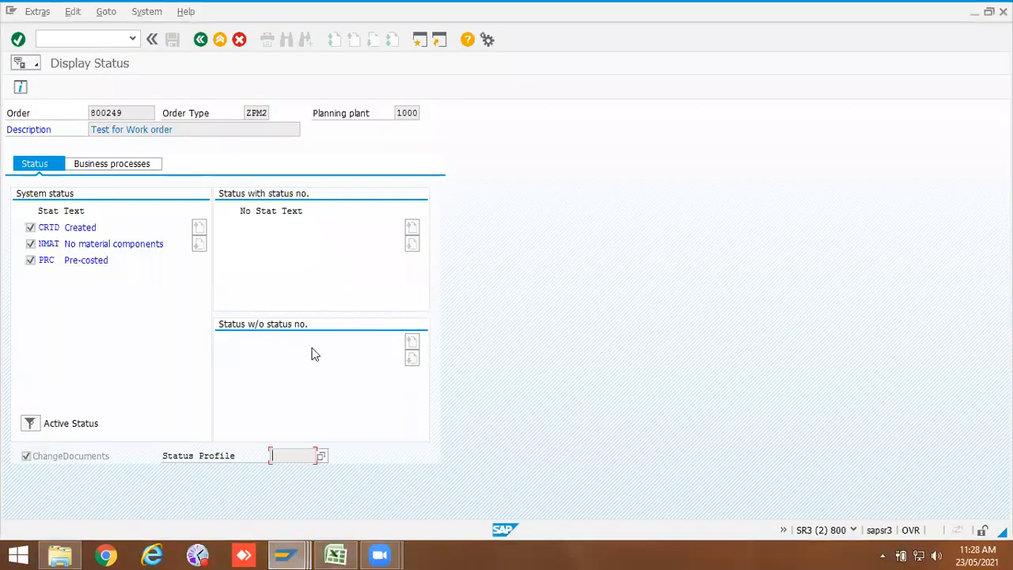
Step: Reopen the Define Status Profile activity for orders in the IMG
{"action": "left_click", "coordinate": [285, 555]}
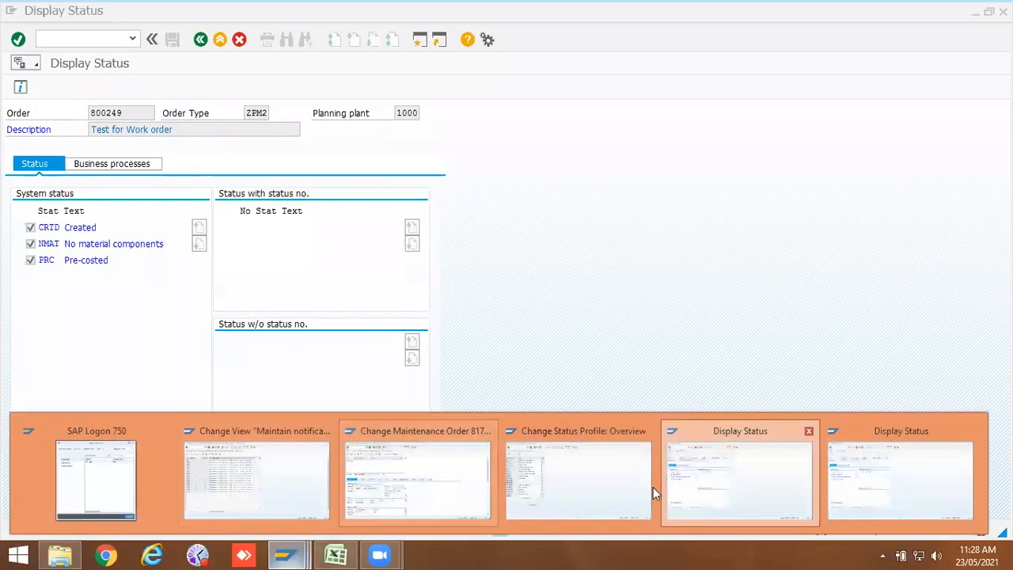
{"action": "left_click", "coordinate": [626, 488]}
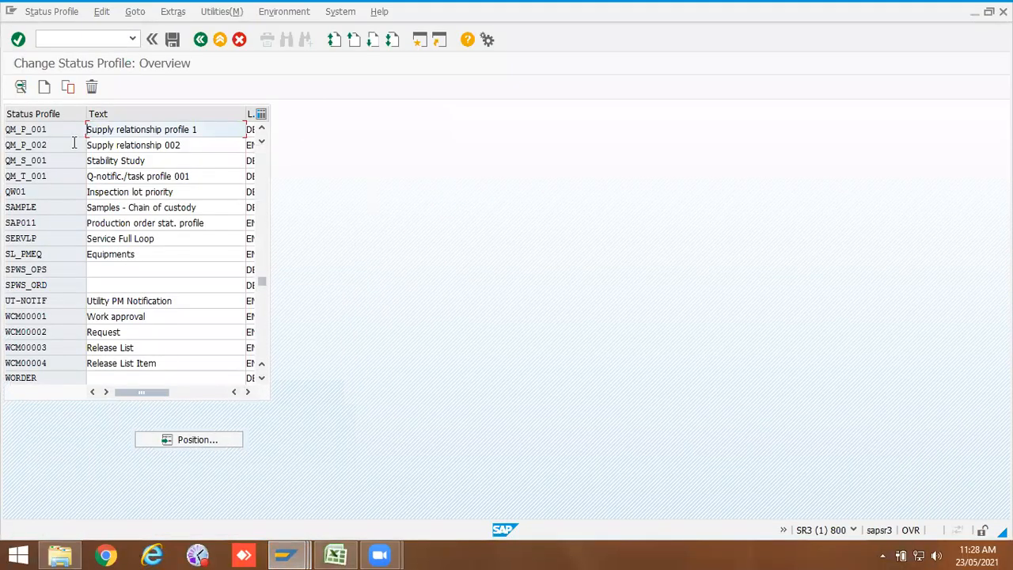
{"action": "left_click", "coordinate": [200, 39]}
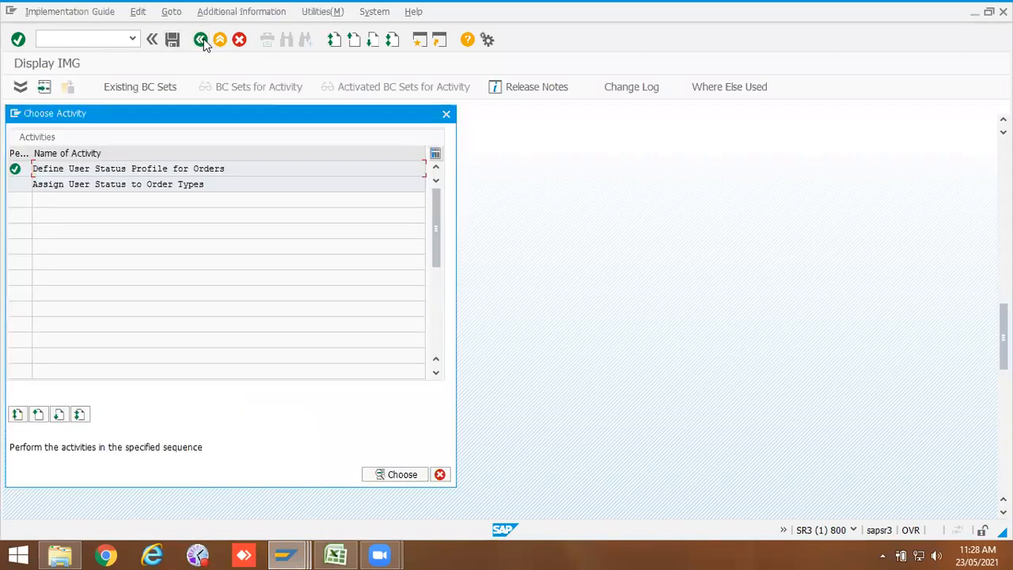
{"action": "left_click", "coordinate": [446, 115]}
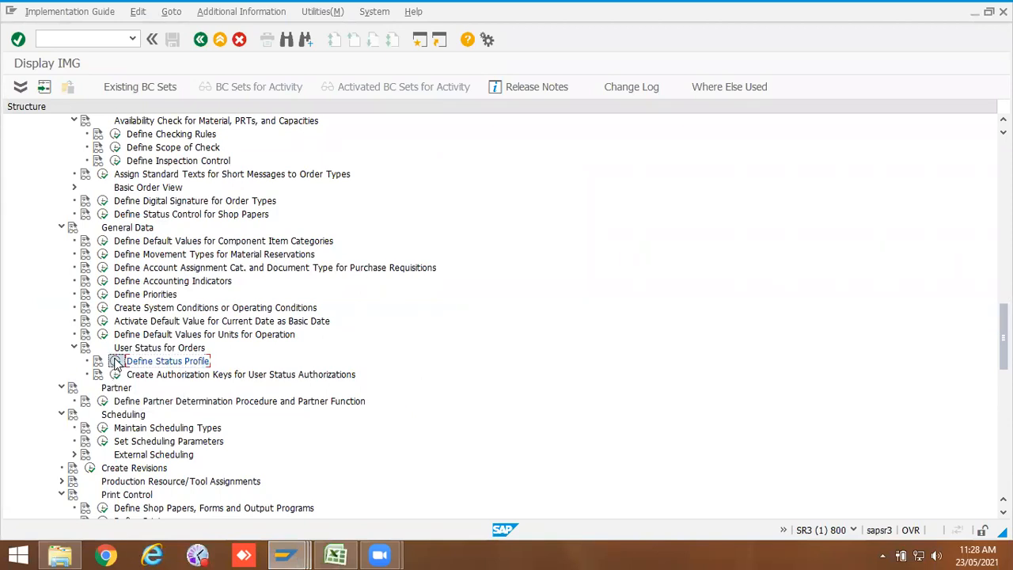
{"action": "left_click", "coordinate": [115, 361]}
{"action": "double_click", "coordinate": [109, 169]}
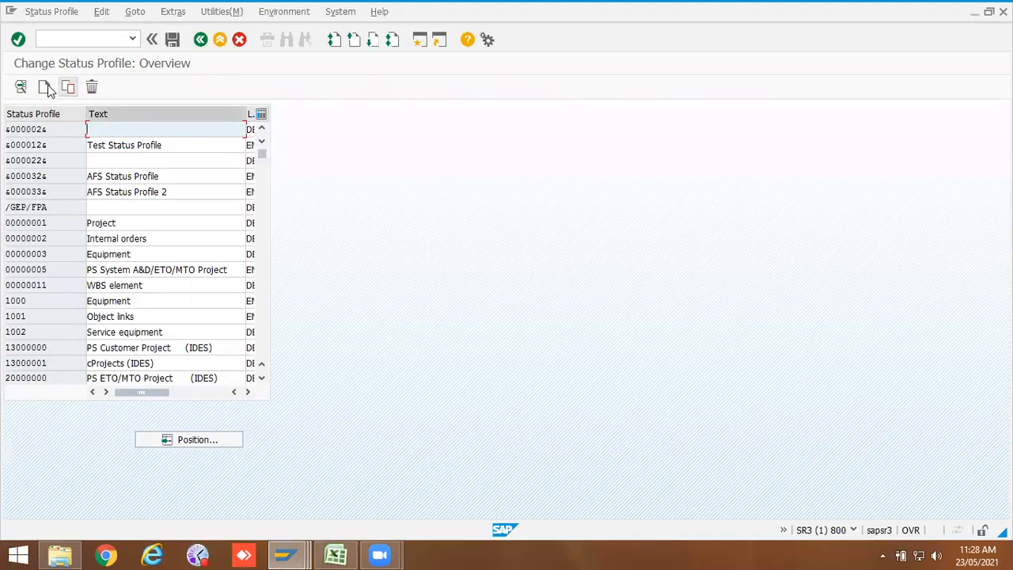
Step: Create a new status profile ZPM00002 with text Maint order and maintenance language EN
{"action": "left_click", "coordinate": [44, 87]}
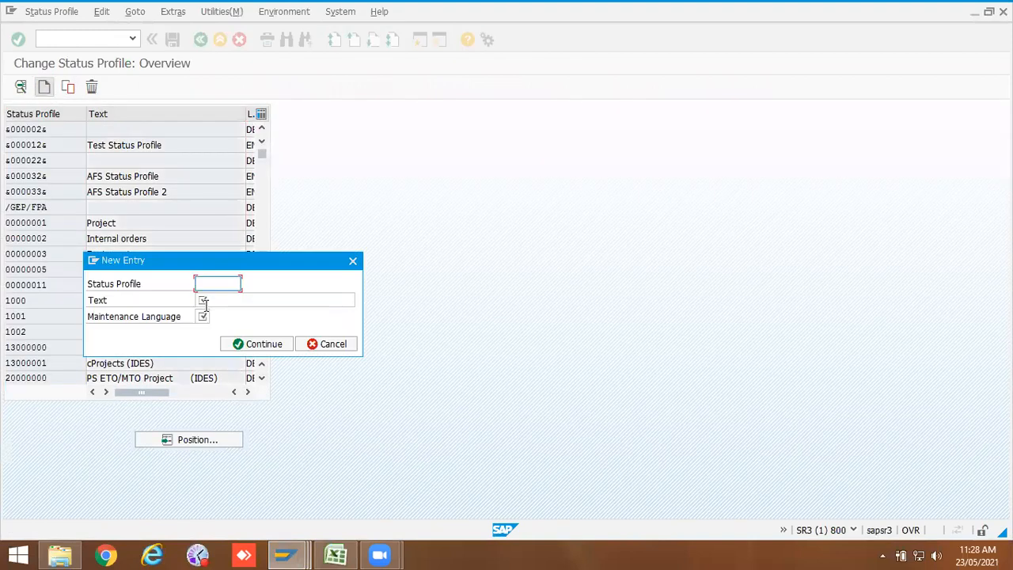
{"action": "left_click", "coordinate": [211, 284]}
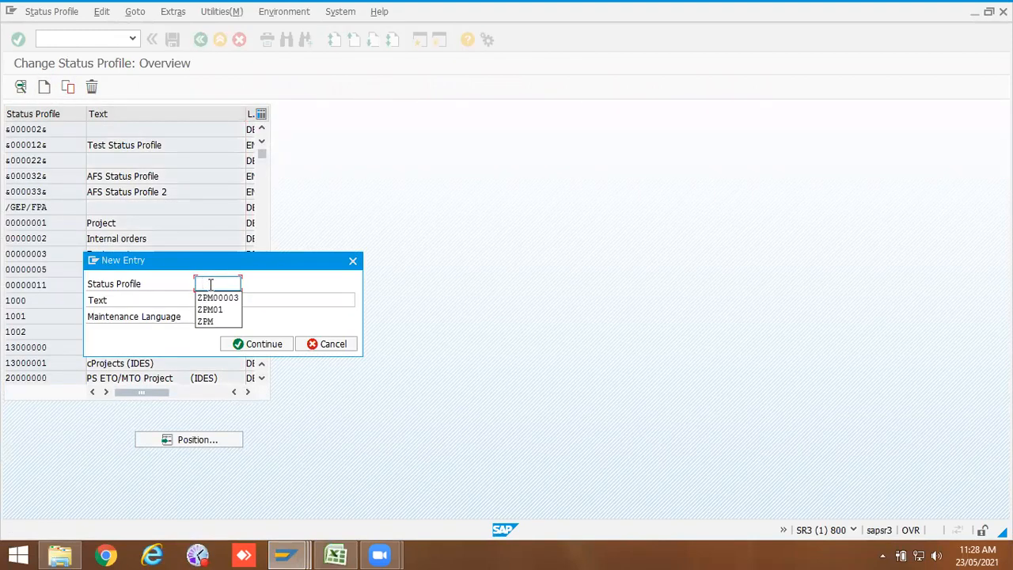
{"action": "left_click", "coordinate": [213, 298]}
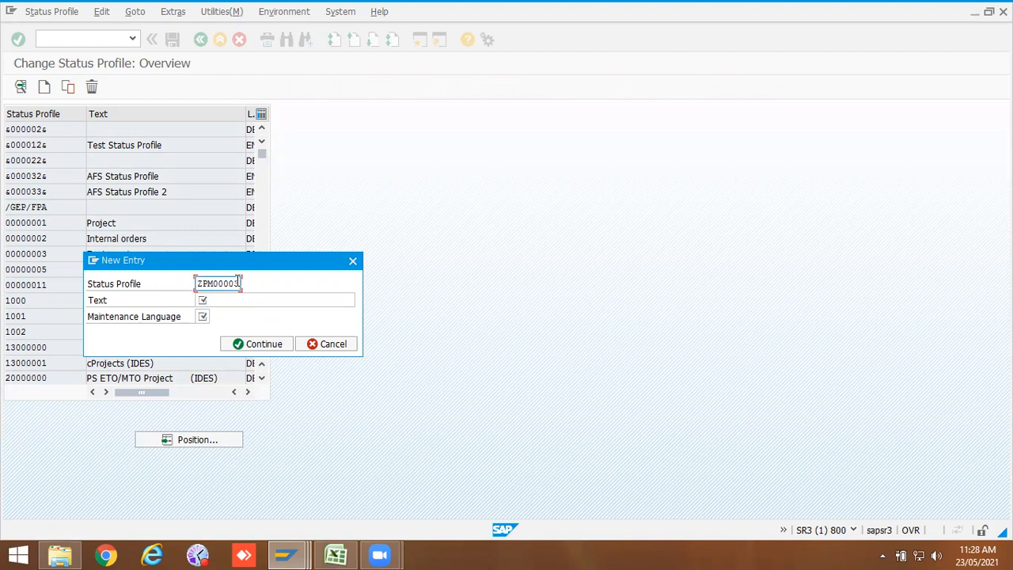
{"action": "key", "text": "BackSpace"}
{"action": "type", "text": "2"}
{"action": "left_click", "coordinate": [245, 299]}
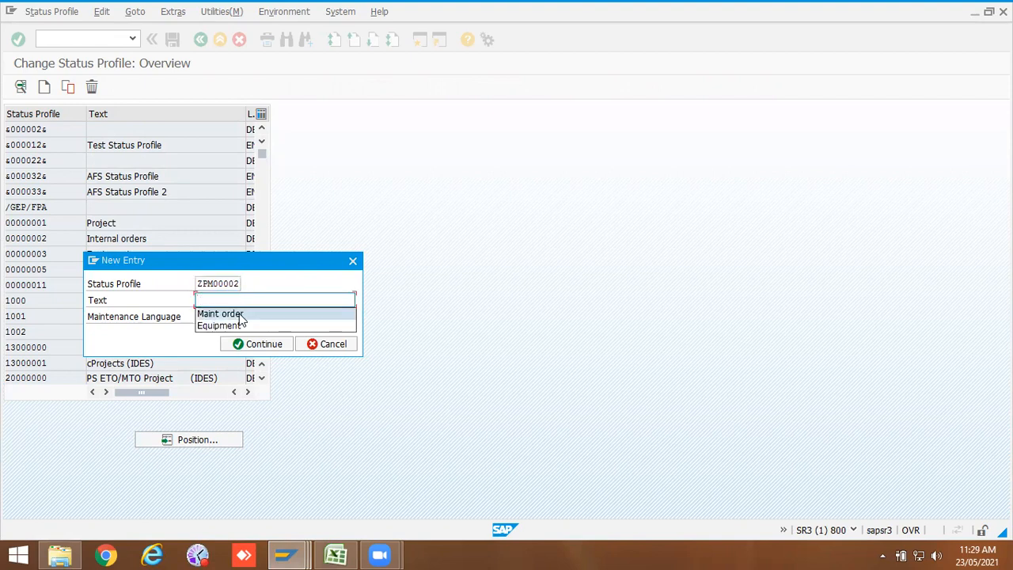
{"action": "left_click", "coordinate": [240, 314]}
{"action": "left_click", "coordinate": [204, 318]}
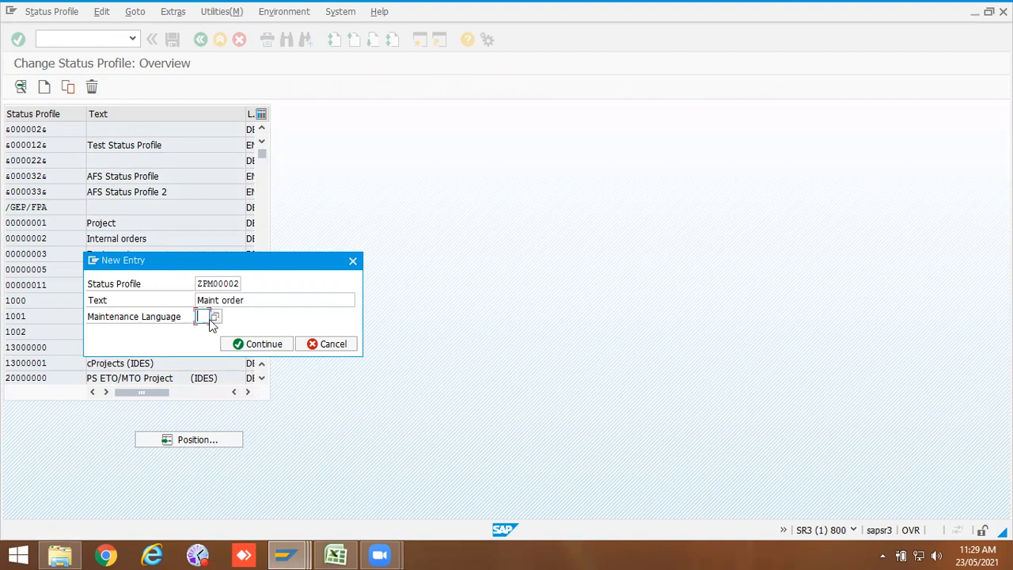
{"action": "left_click", "coordinate": [215, 316]}
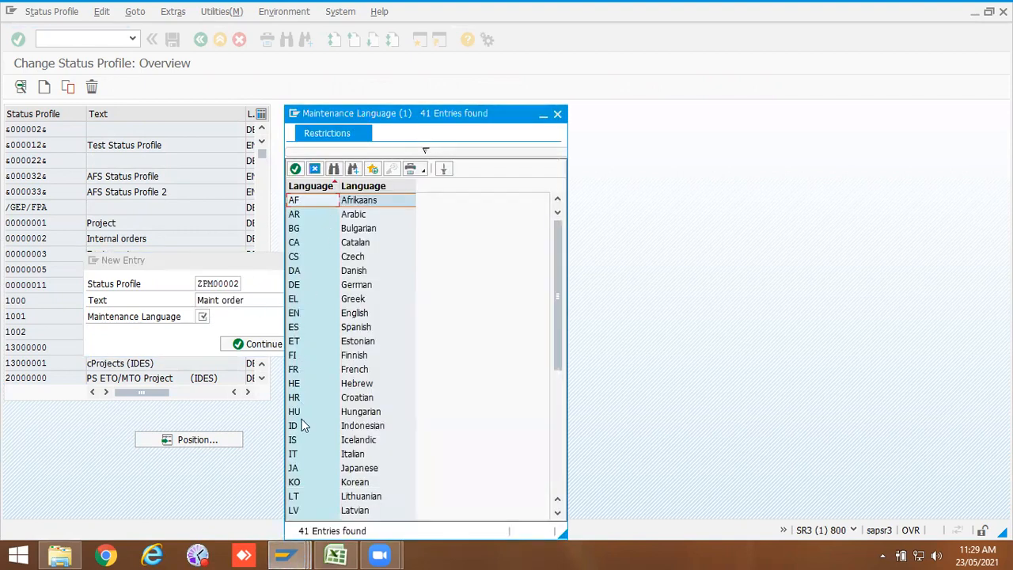
{"action": "double_click", "coordinate": [296, 315]}
{"action": "left_click", "coordinate": [248, 346]}
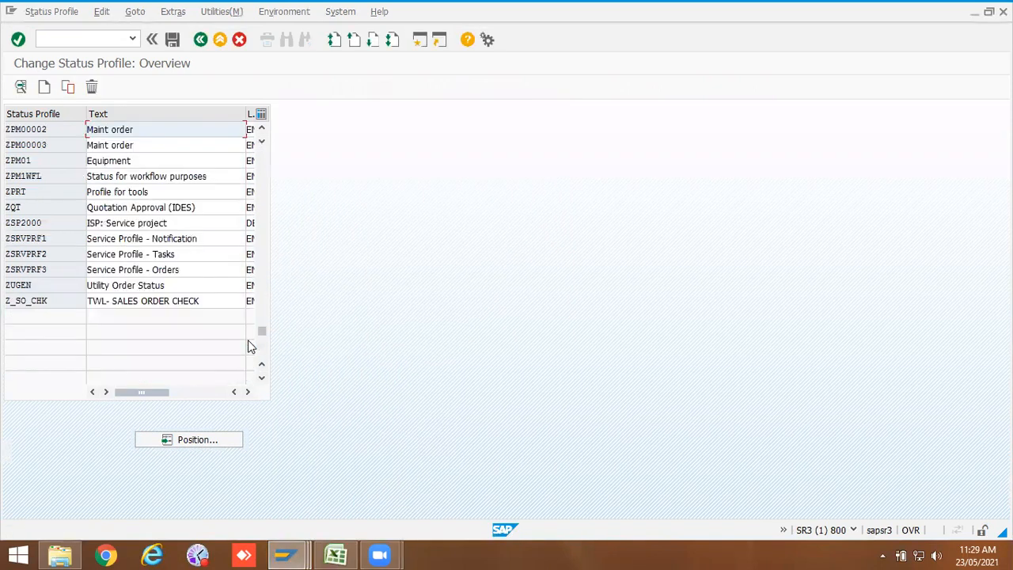
Step: Open the ZPM00002 user status table and enter status numbers 10, 20, 30, 40 and 50
{"action": "left_click", "coordinate": [43, 134]}
{"action": "double_click", "coordinate": [43, 135]}
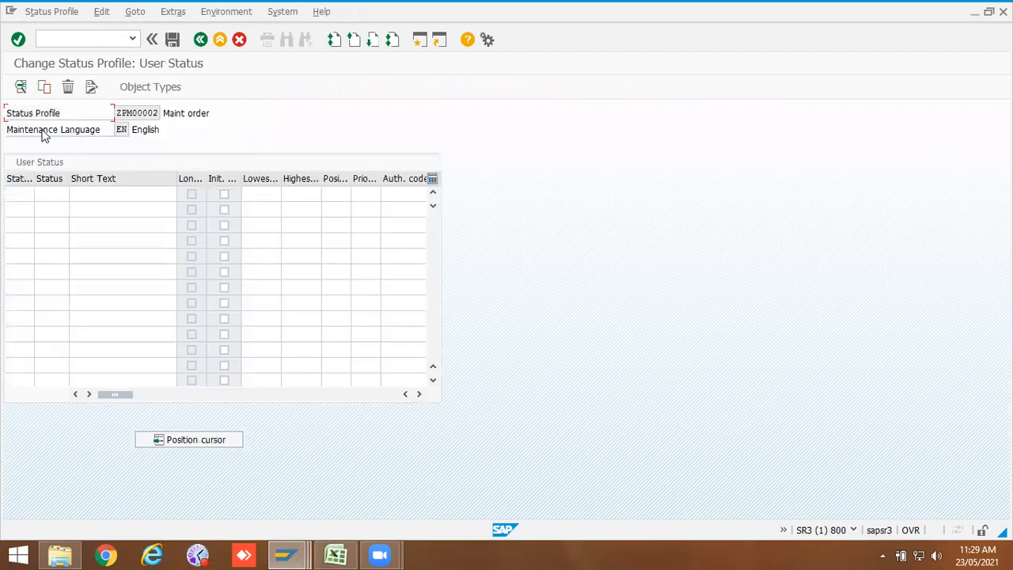
{"action": "left_click_drag", "start_coordinate": [34, 183], "coordinate": [76, 183]}
{"action": "left_click", "coordinate": [39, 193]}
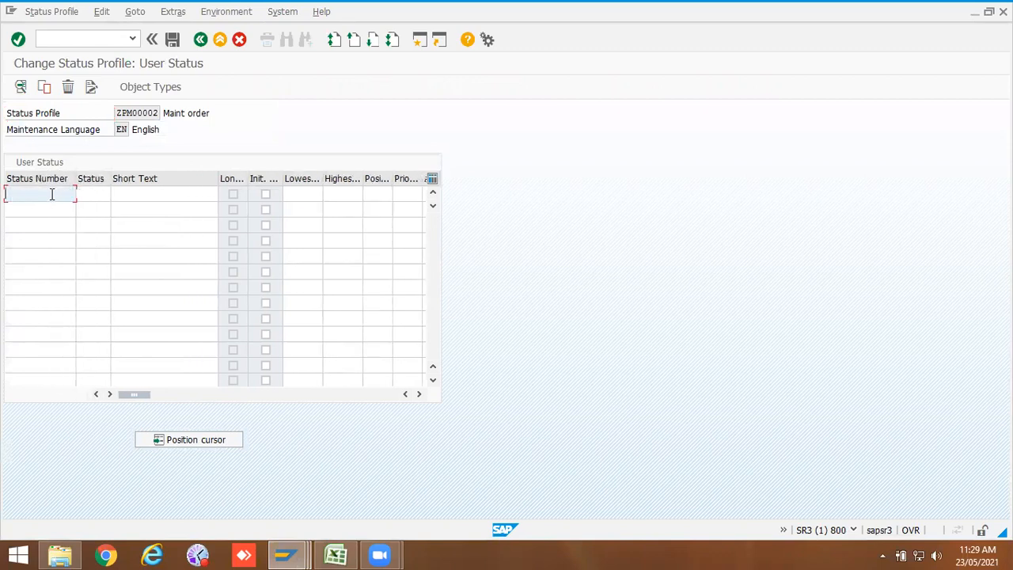
{"action": "left_click", "coordinate": [48, 209]}
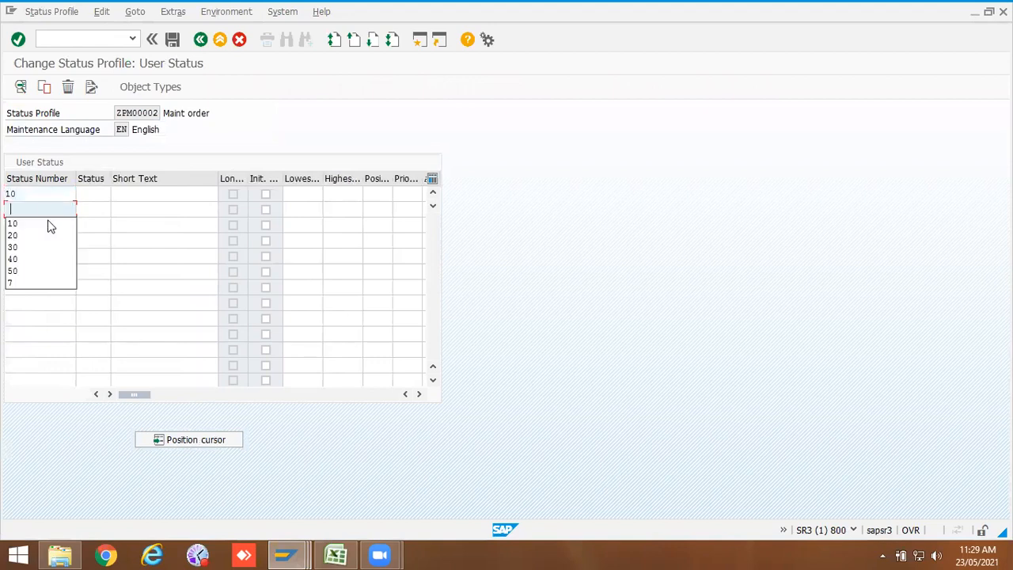
{"action": "left_click", "coordinate": [39, 231]}
{"action": "left_click", "coordinate": [42, 226]}
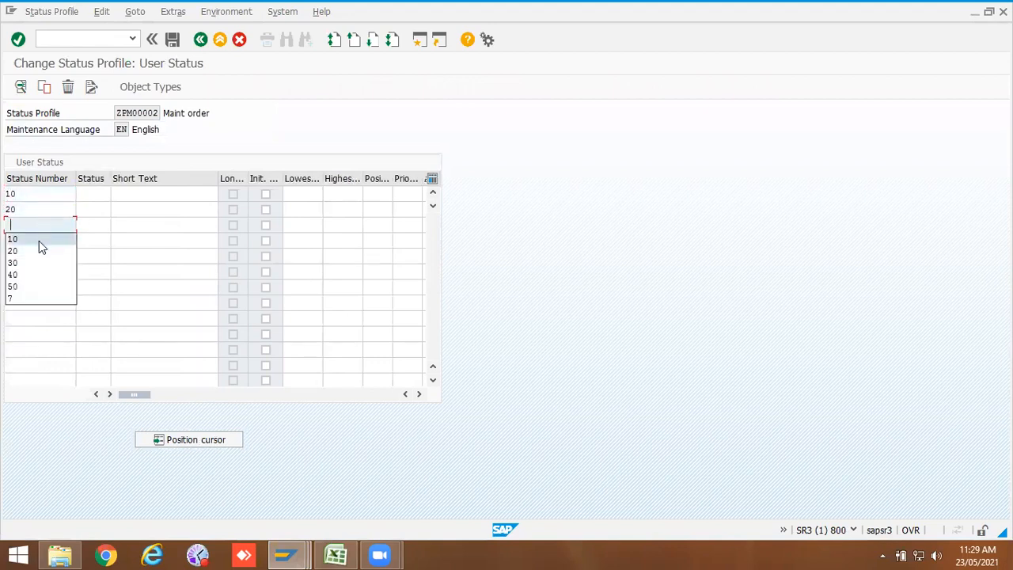
{"action": "left_click", "coordinate": [38, 263]}
{"action": "left_click", "coordinate": [39, 243]}
{"action": "left_click", "coordinate": [34, 288]}
{"action": "left_click", "coordinate": [34, 256]}
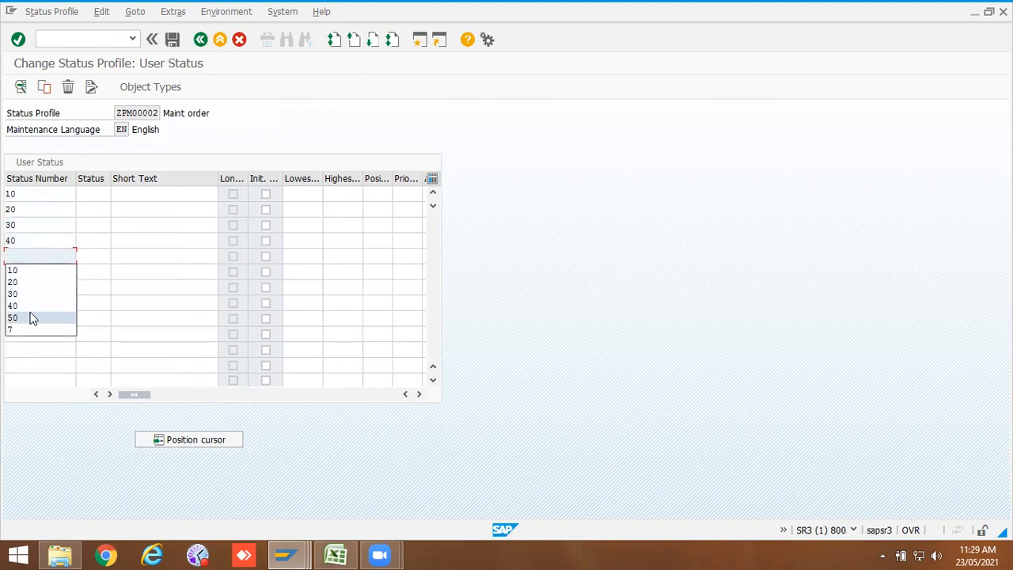
{"action": "left_click", "coordinate": [32, 318]}
Step: Enter the statuses INIT, PLIN, PCMP, WIP and JBDN against numbers 10 to 50
{"action": "left_click", "coordinate": [85, 198]}
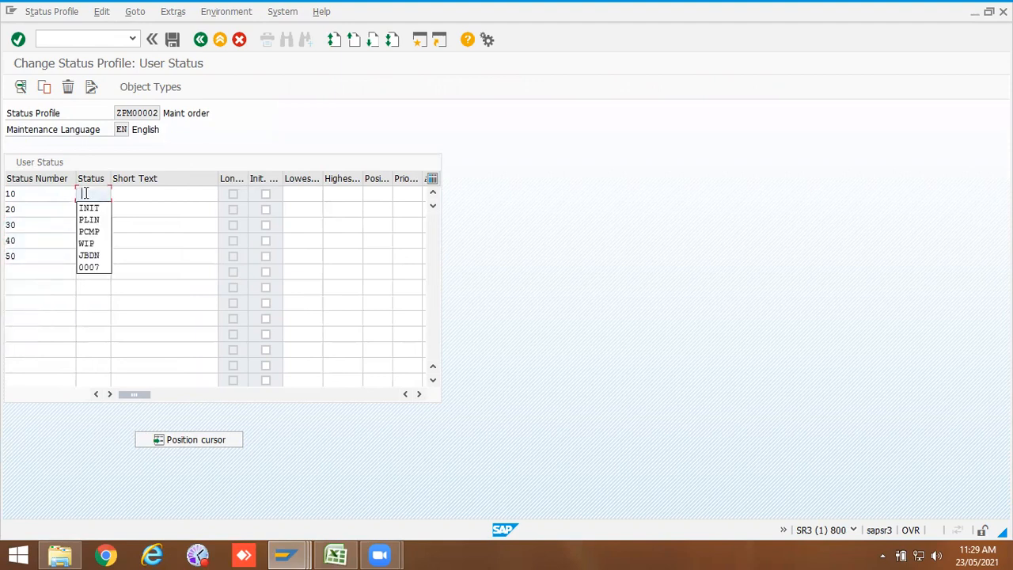
{"action": "left_click", "coordinate": [89, 205]}
{"action": "left_click", "coordinate": [91, 205]}
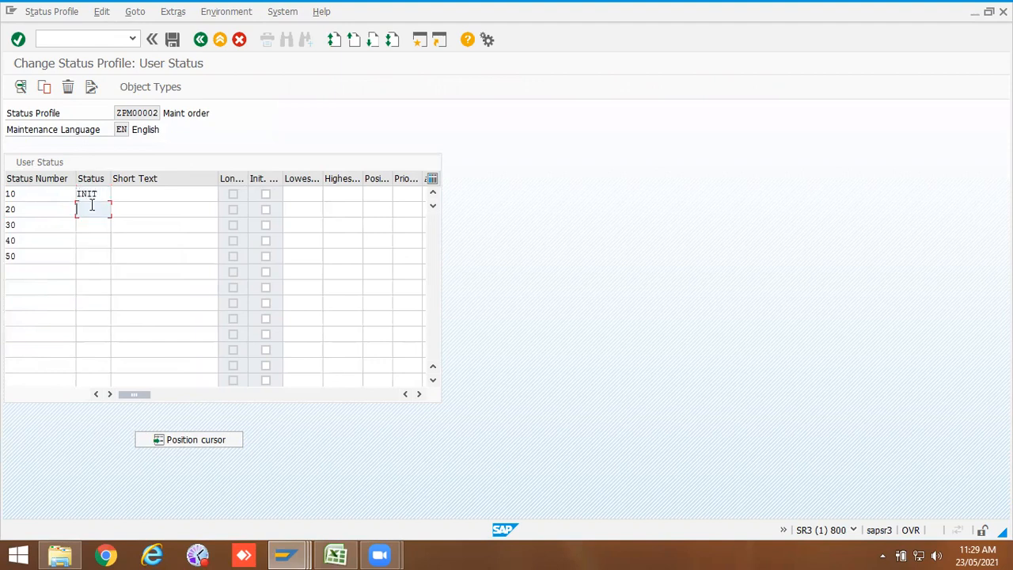
{"action": "left_click", "coordinate": [92, 205]}
{"action": "left_click", "coordinate": [95, 233]}
{"action": "left_click", "coordinate": [98, 224]}
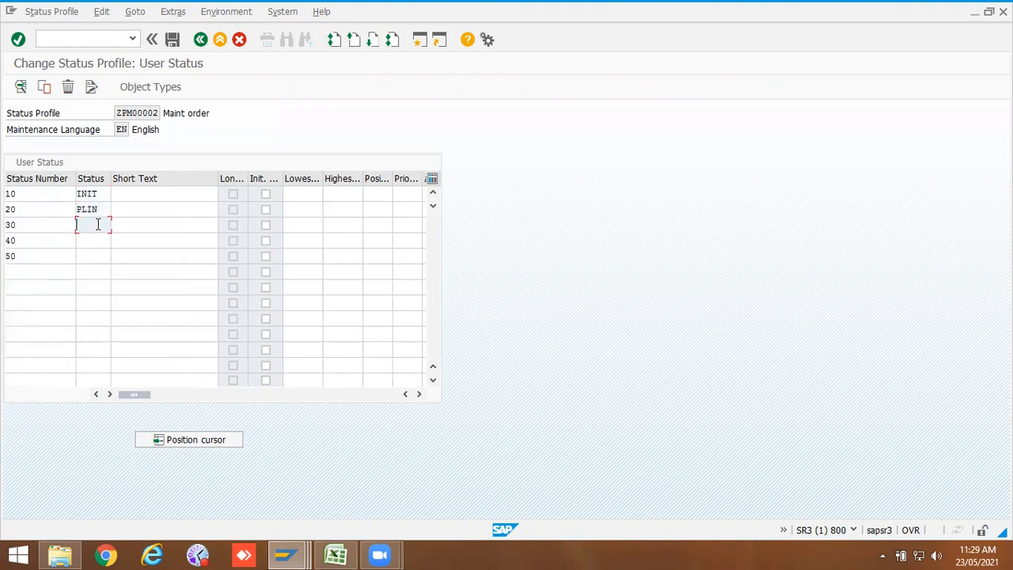
{"action": "left_click", "coordinate": [97, 224]}
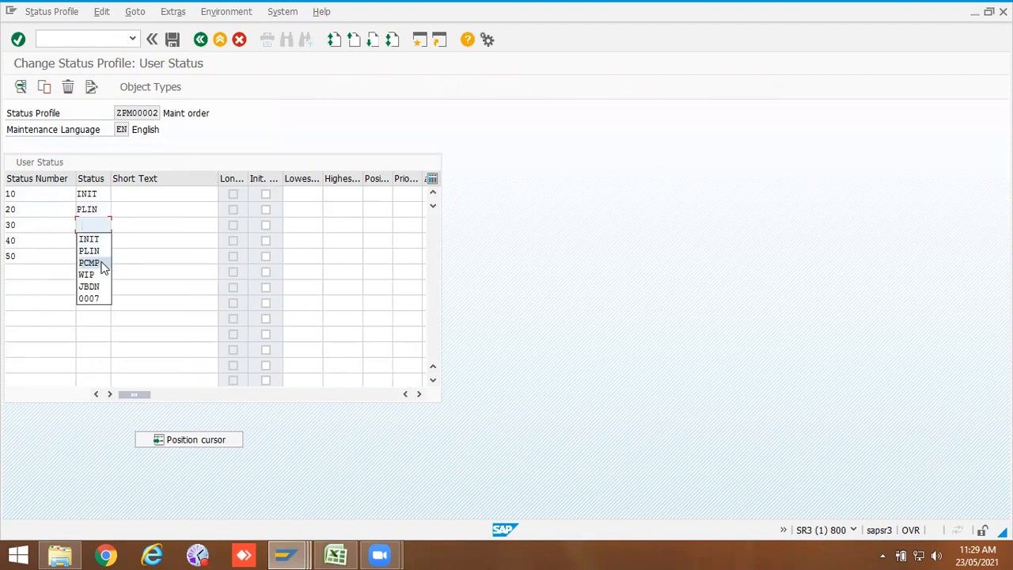
{"action": "left_click", "coordinate": [101, 263]}
{"action": "left_click", "coordinate": [100, 238]}
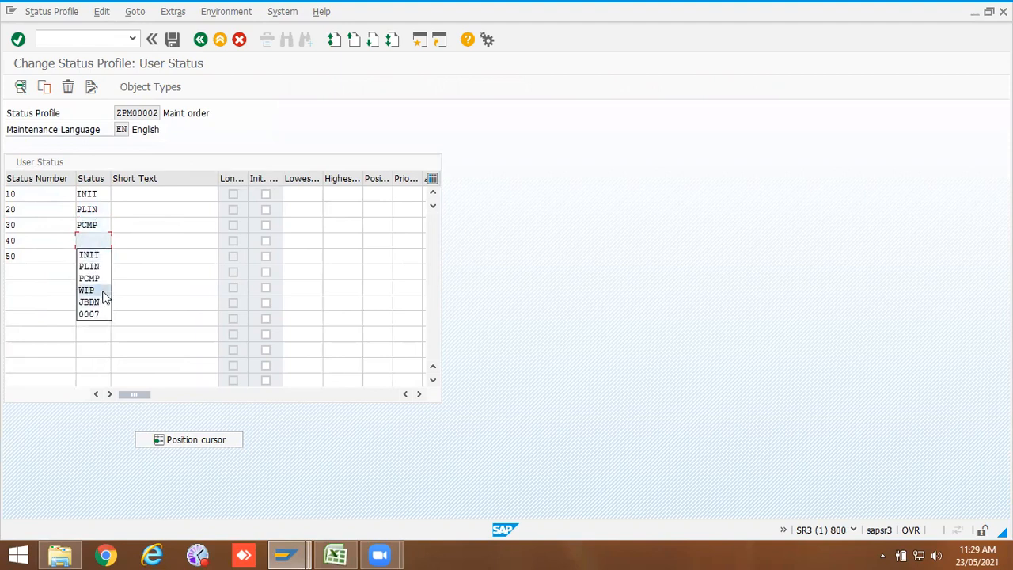
{"action": "left_click", "coordinate": [87, 291]}
{"action": "left_click", "coordinate": [99, 254]}
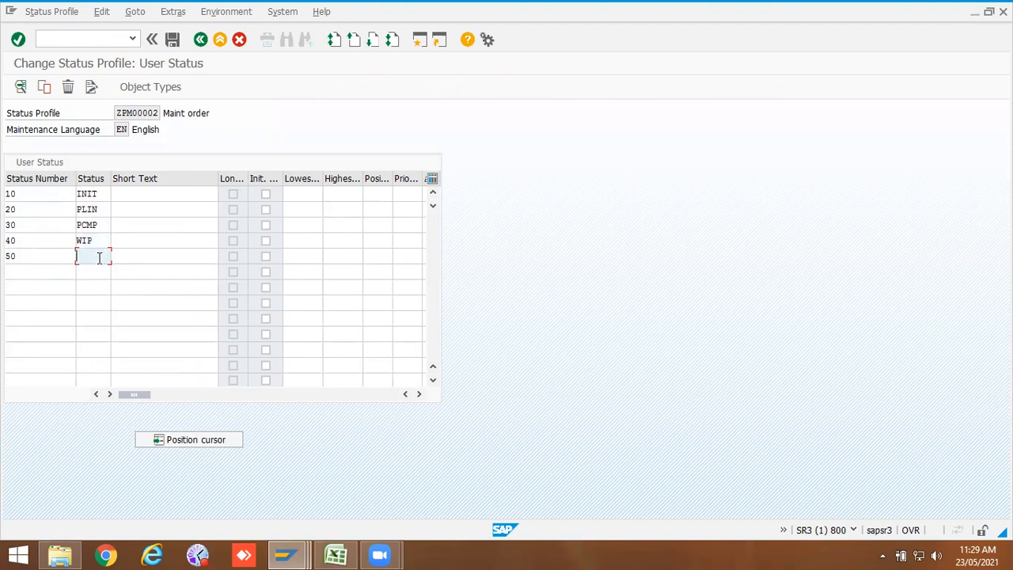
{"action": "left_click", "coordinate": [101, 319]}
Step: Enter short texts Initial, Planning in progress, Planning complete, Work in progress and Job Done for the statuses
{"action": "left_click", "coordinate": [132, 194]}
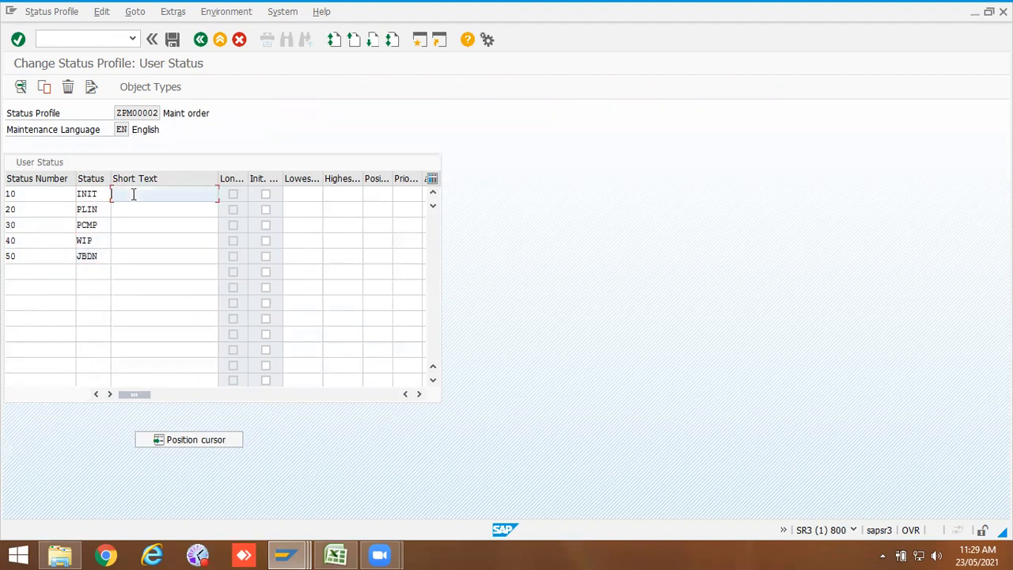
{"action": "left_click", "coordinate": [133, 205]}
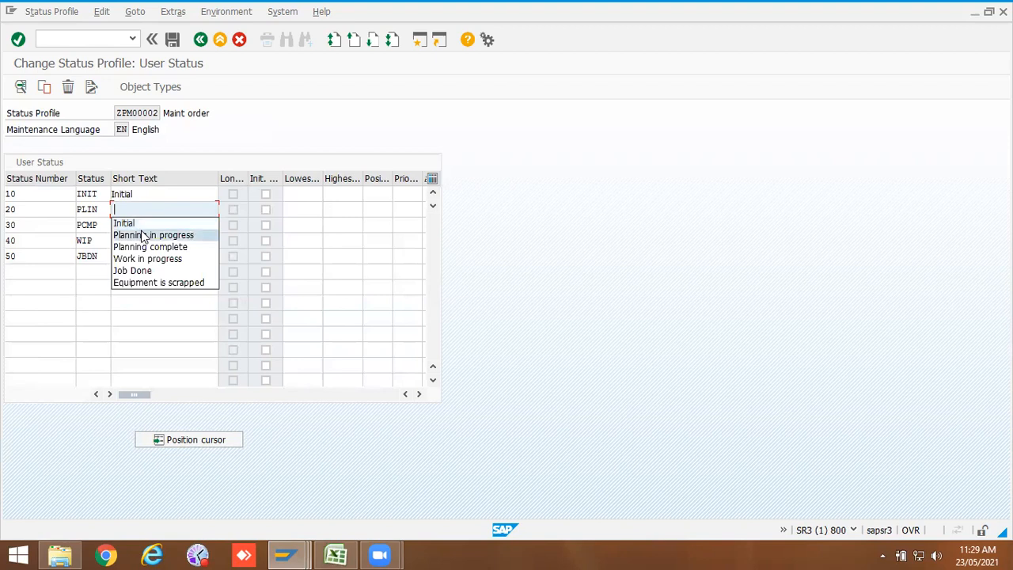
{"action": "left_click", "coordinate": [140, 234]}
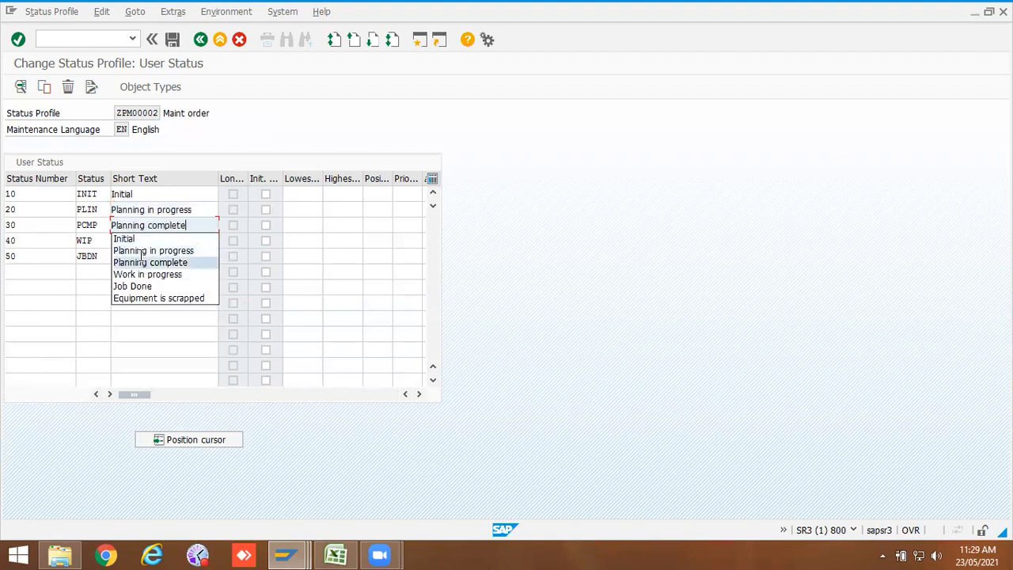
{"action": "left_click", "coordinate": [142, 262]}
{"action": "left_click", "coordinate": [147, 290]}
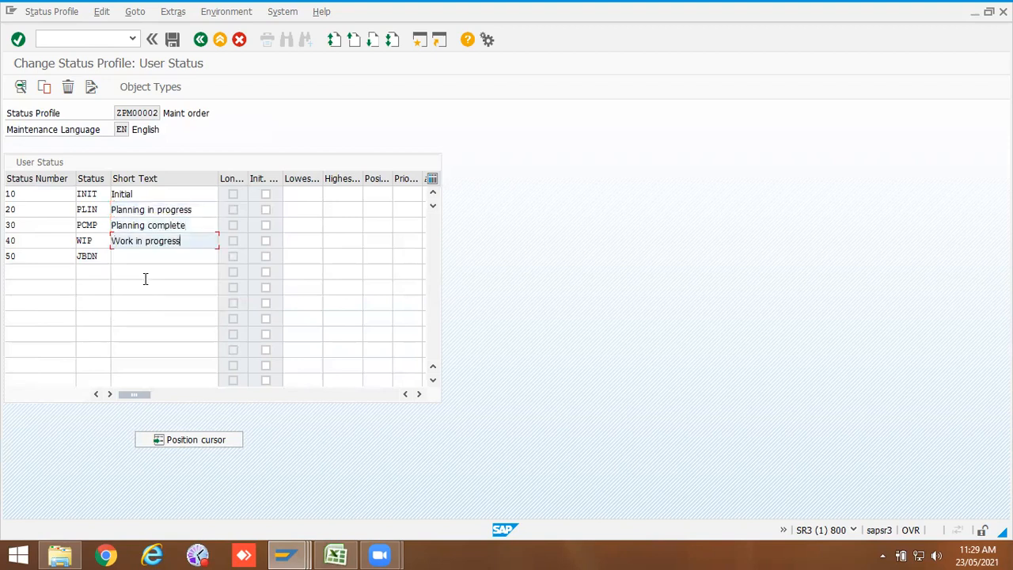
{"action": "left_click", "coordinate": [140, 256]}
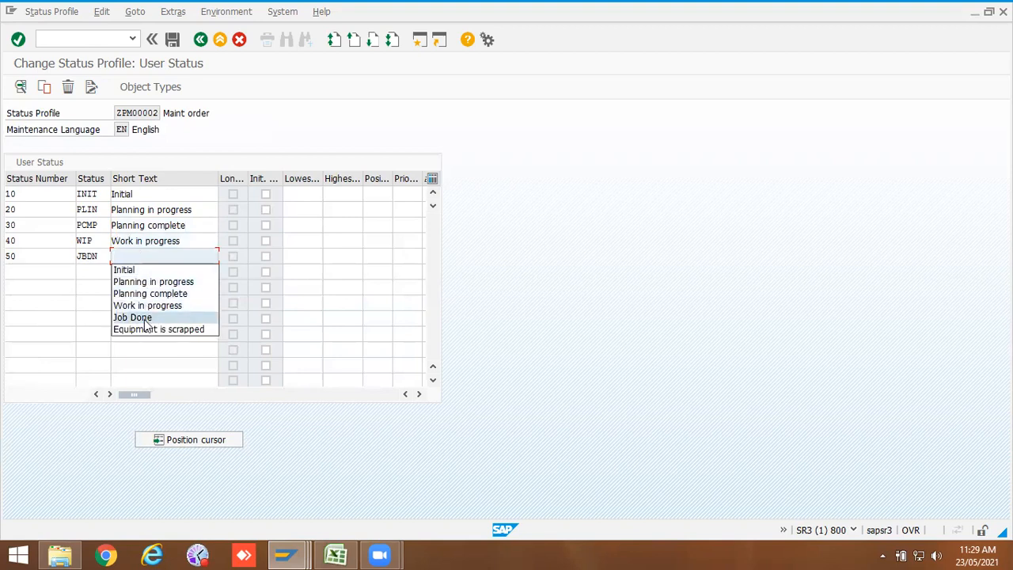
{"action": "left_click", "coordinate": [145, 319]}
Step: Mark INIT as the initial status and set its lowest number to 10 and highest to 20
{"action": "left_click", "coordinate": [303, 227]}
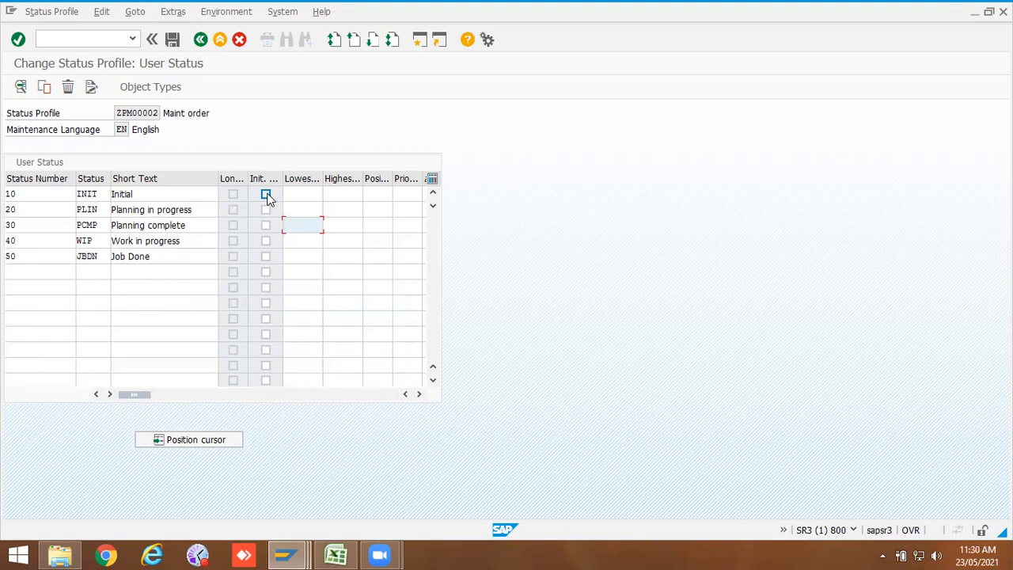
{"action": "left_click", "coordinate": [267, 195]}
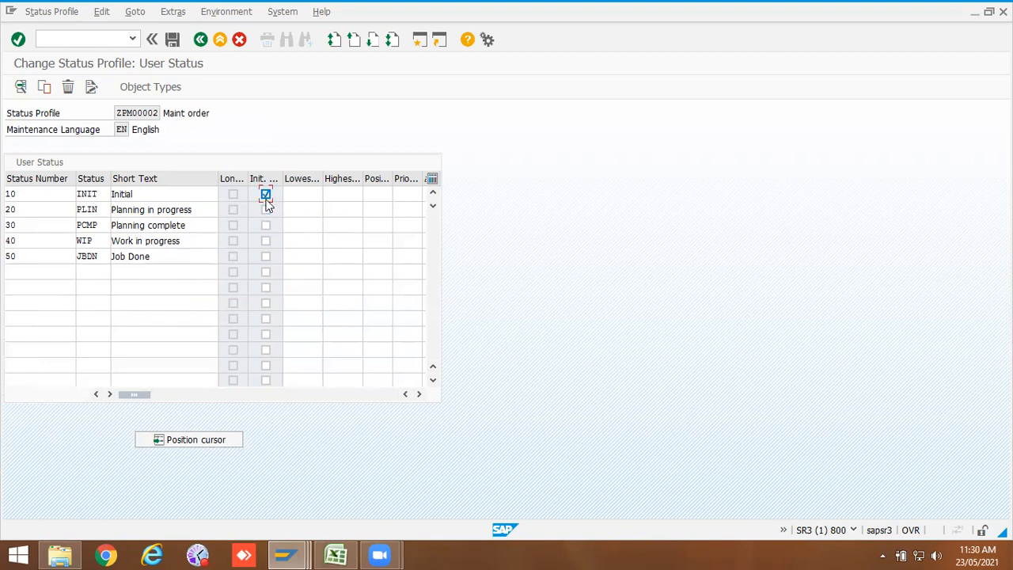
{"action": "left_click", "coordinate": [308, 194]}
{"action": "left_click", "coordinate": [308, 194]}
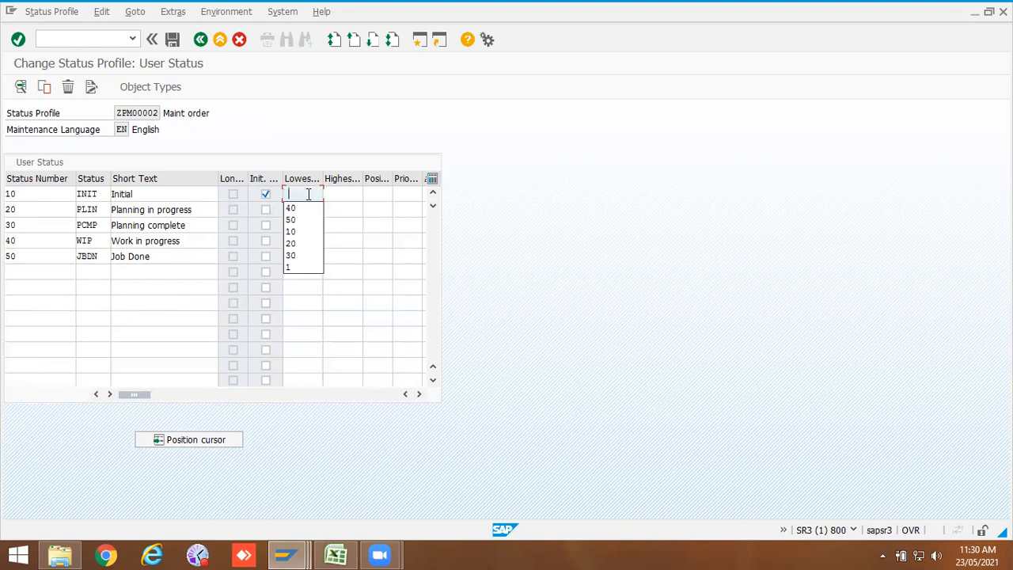
{"action": "left_click", "coordinate": [303, 232]}
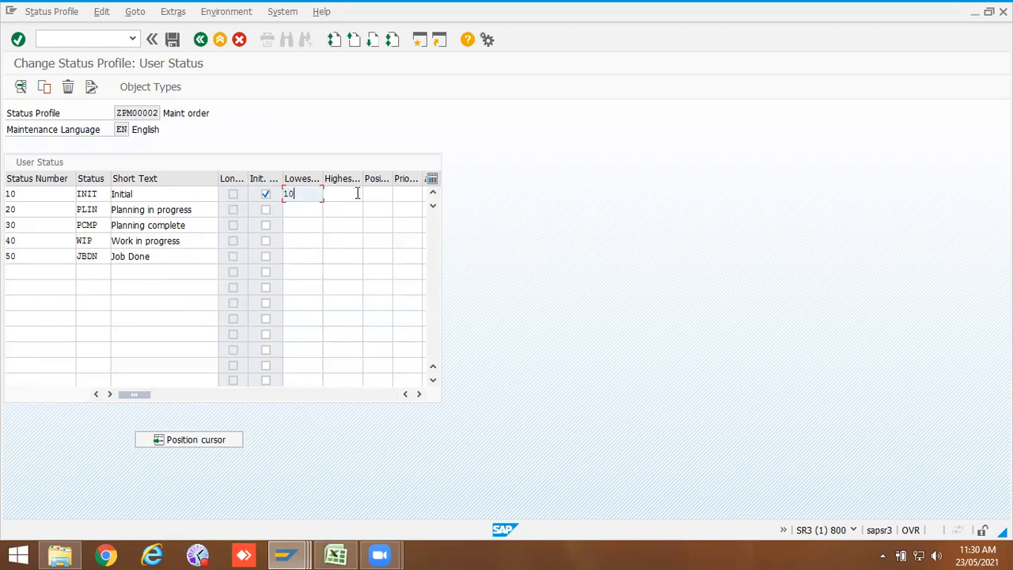
{"action": "left_click", "coordinate": [352, 194]}
{"action": "left_click", "coordinate": [349, 221]}
Step: Set lowest and highest numbers for PLIN to 20 and 30, and for PCMP to 30 and 40
{"action": "left_click", "coordinate": [312, 210]}
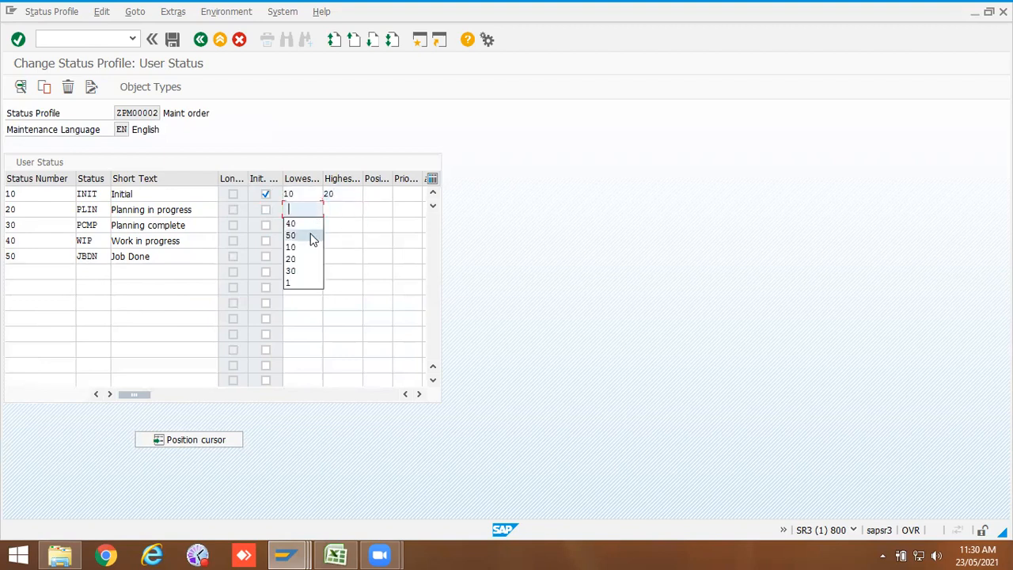
{"action": "left_click", "coordinate": [311, 261]}
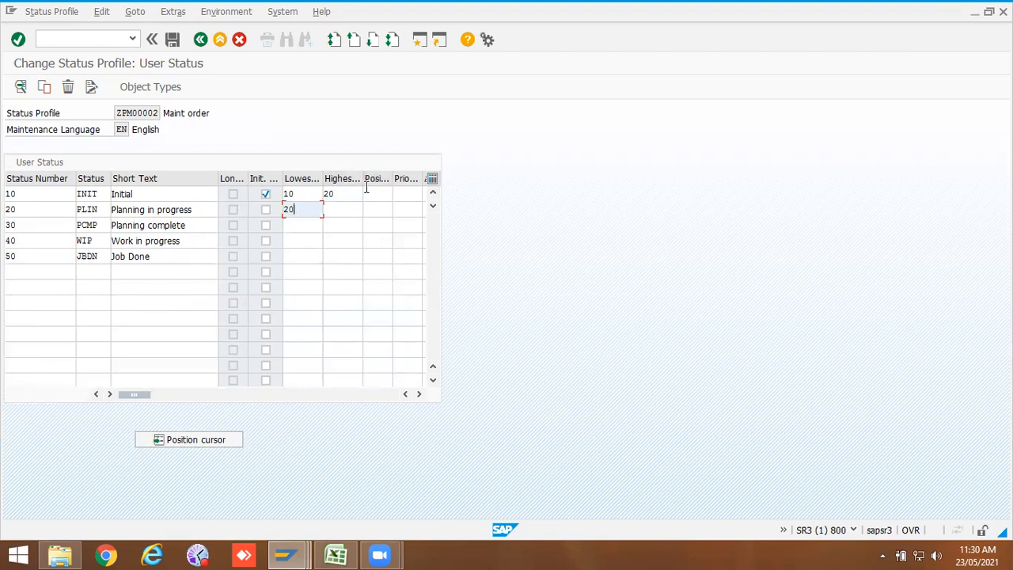
{"action": "left_click", "coordinate": [346, 210]}
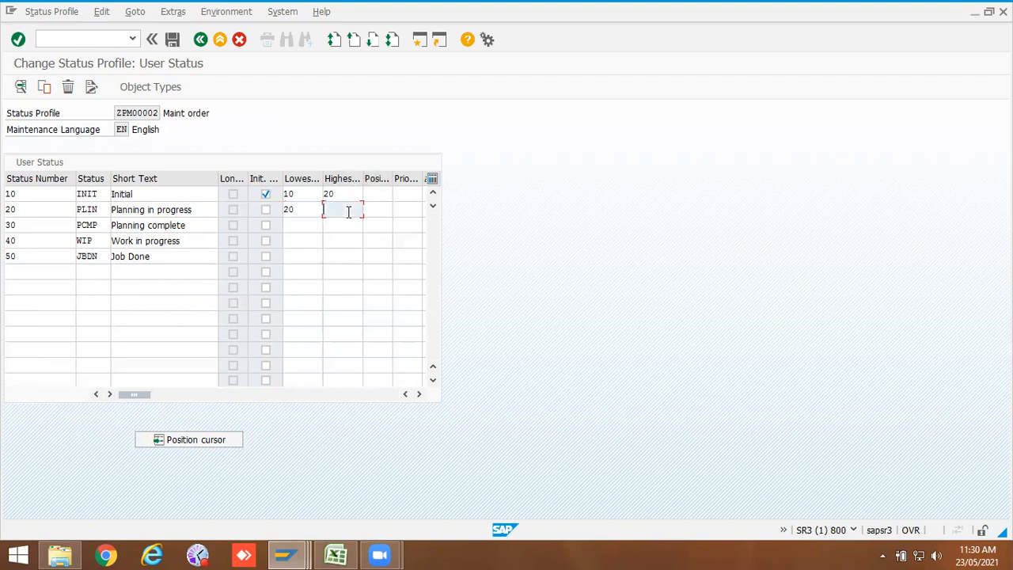
{"action": "left_click", "coordinate": [350, 224]}
{"action": "left_click", "coordinate": [301, 225]}
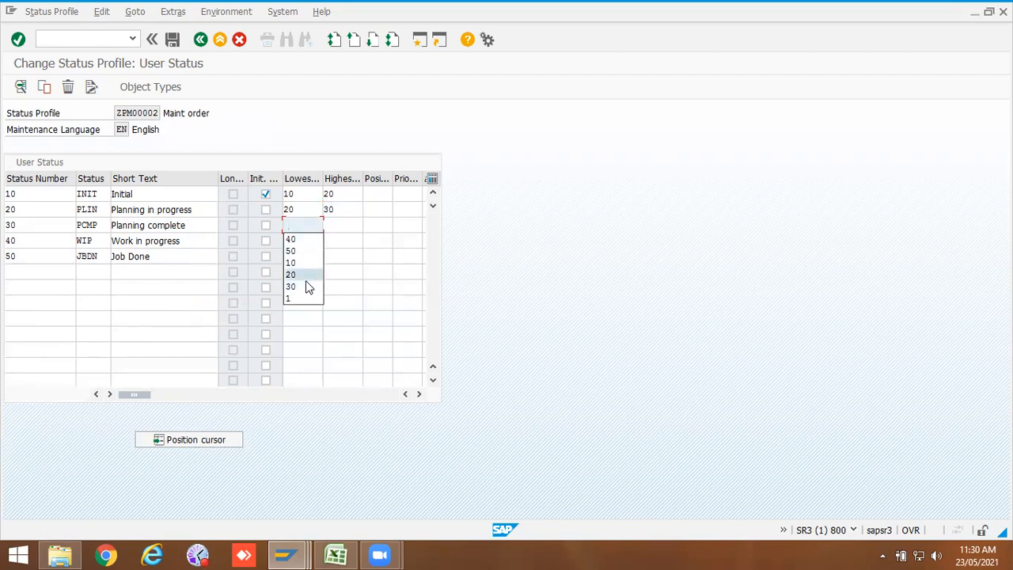
{"action": "left_click", "coordinate": [307, 277]}
{"action": "left_click_drag", "start_coordinate": [309, 224], "coordinate": [262, 225]}
{"action": "left_click", "coordinate": [308, 285]}
{"action": "left_click", "coordinate": [333, 225]}
{"action": "left_click", "coordinate": [333, 262]}
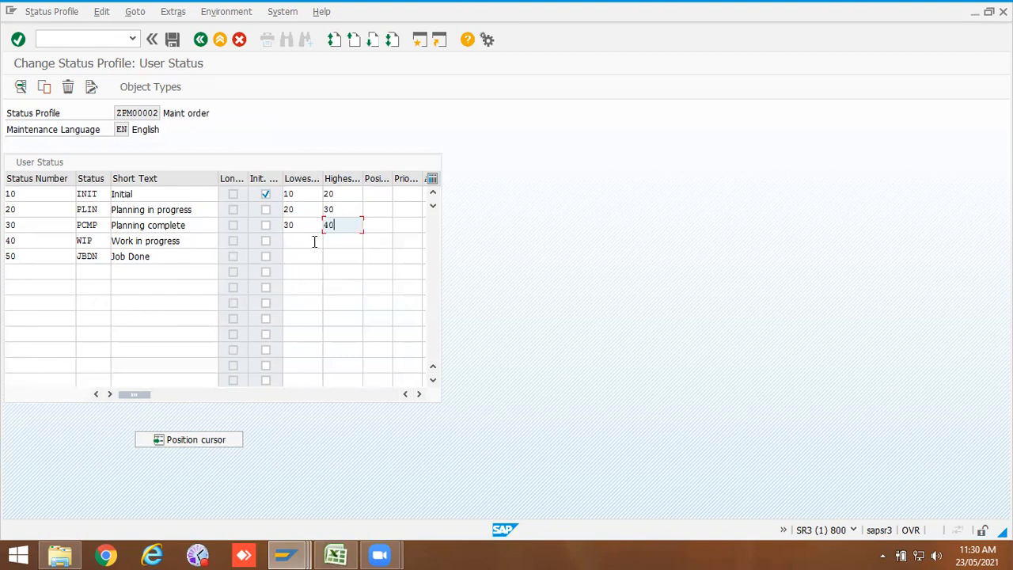
Step: Set lowest and highest numbers for WIP to 40 and 50, and for JBDN to 50 and 50
{"action": "left_click", "coordinate": [314, 241]}
{"action": "left_click", "coordinate": [312, 255]}
{"action": "left_click", "coordinate": [340, 241]}
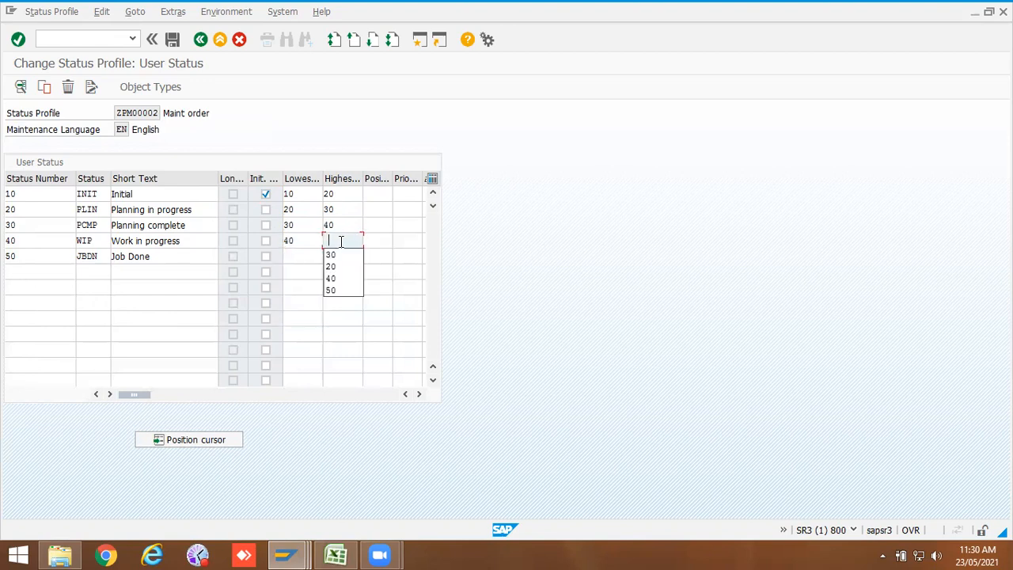
{"action": "left_click", "coordinate": [340, 291]}
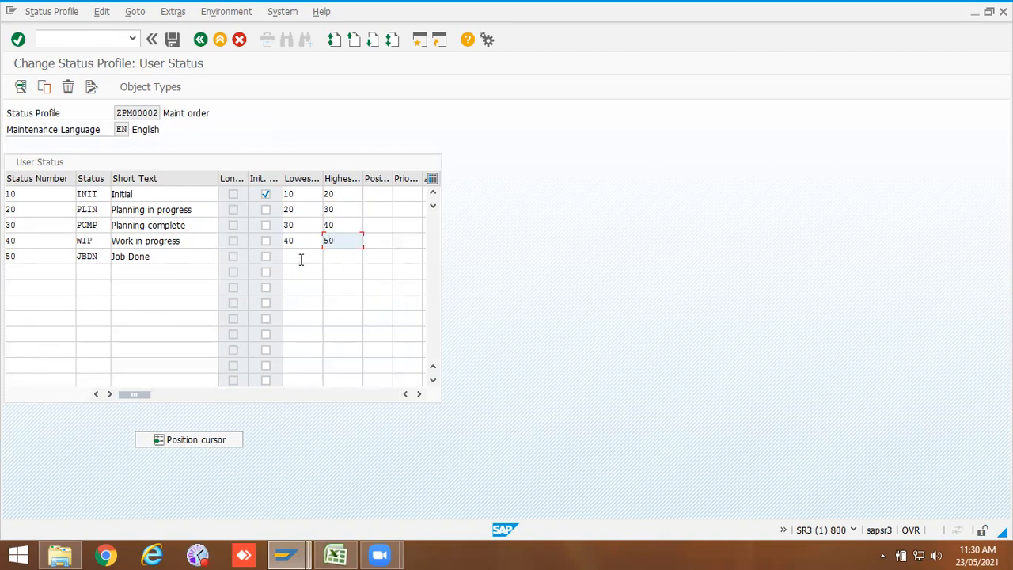
{"action": "left_click", "coordinate": [301, 257]}
{"action": "left_click", "coordinate": [290, 282]}
{"action": "left_click", "coordinate": [334, 255]}
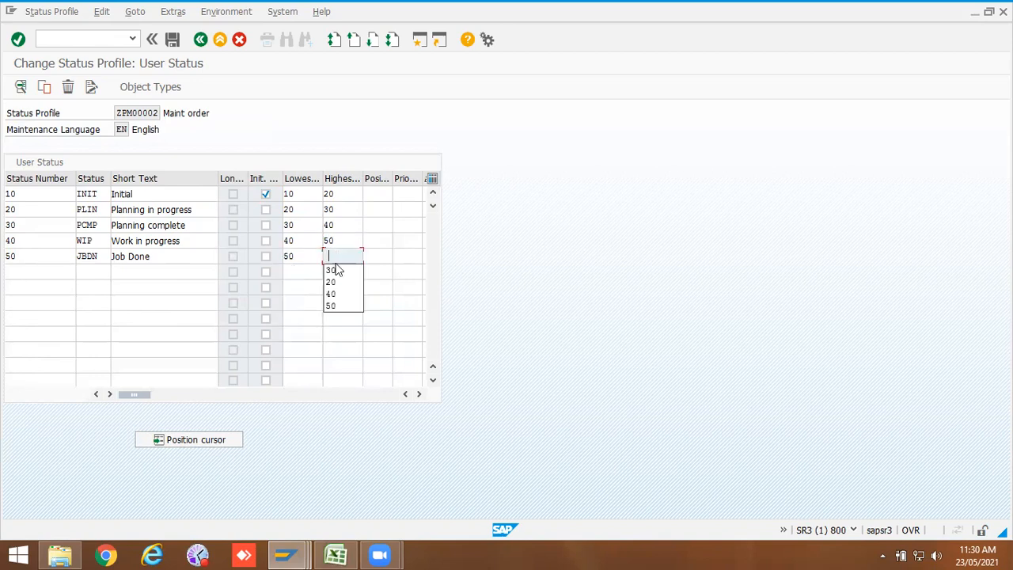
{"action": "left_click", "coordinate": [332, 306]}
Step: Set position and priority to 1 for the INIT and PLIN statuses
{"action": "left_click", "coordinate": [377, 197]}
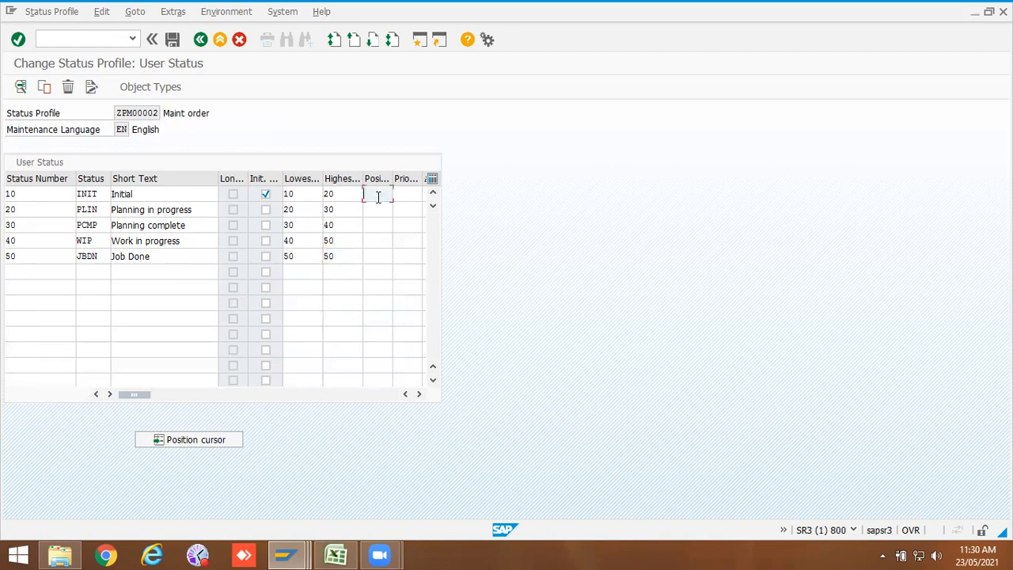
{"action": "type", "text": "1"}
{"action": "left_click", "coordinate": [401, 197]}
{"action": "type", "text": "1"}
{"action": "left_click", "coordinate": [386, 209]}
{"action": "left_click", "coordinate": [407, 210]}
{"action": "type", "text": "1"}
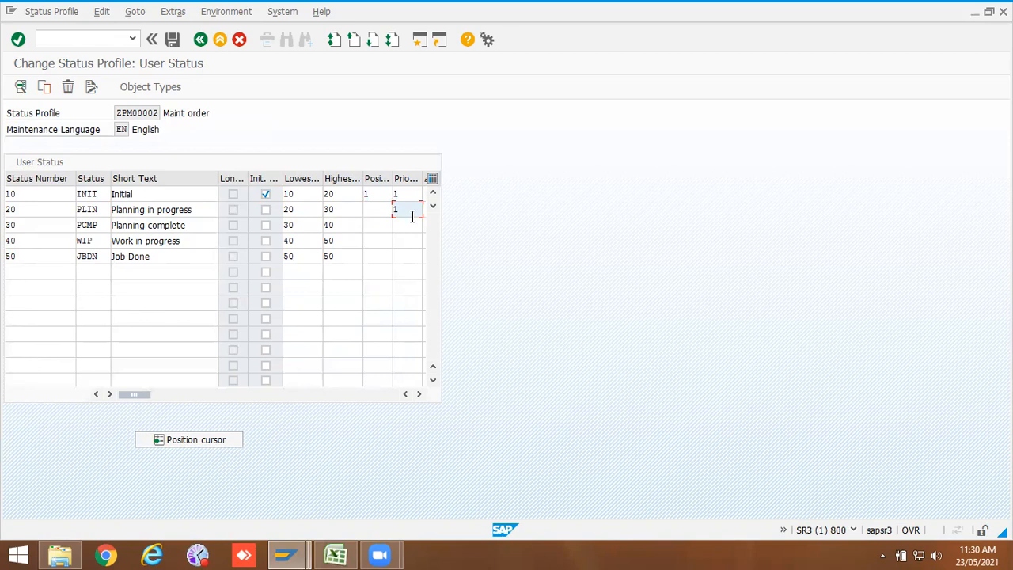
{"action": "left_click", "coordinate": [373, 204]}
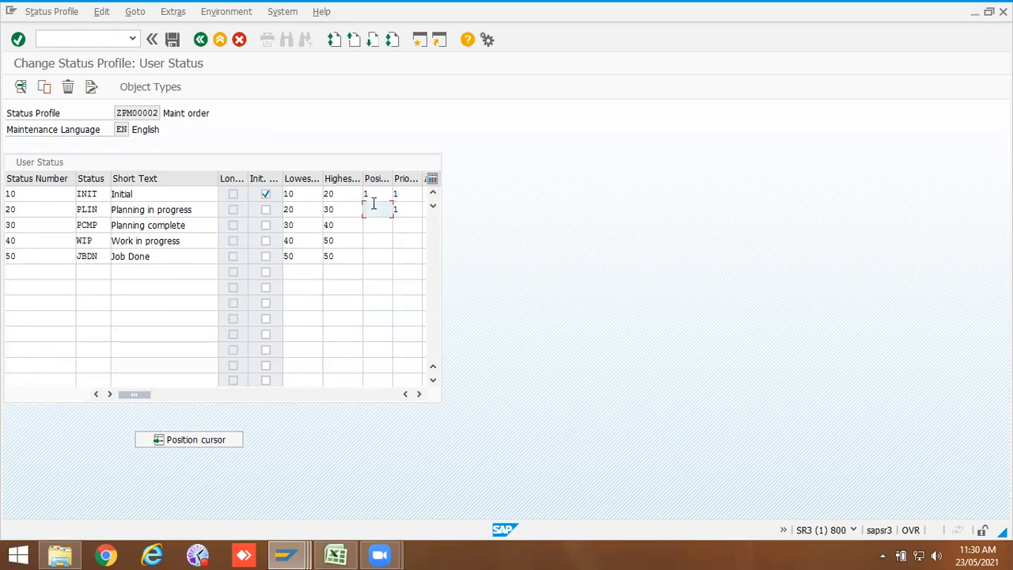
{"action": "type", "text": "1"}
Step: Set position and priority to 1 for the PCMP, WIP and JBDN statuses
{"action": "left_click", "coordinate": [397, 223]}
{"action": "left_click", "coordinate": [402, 240]}
{"action": "left_click", "coordinate": [381, 227]}
{"action": "left_click", "coordinate": [380, 240]}
{"action": "left_click", "coordinate": [399, 240]}
{"action": "left_click", "coordinate": [393, 256]}
{"action": "left_click", "coordinate": [377, 240]}
{"action": "left_click", "coordinate": [376, 255]}
{"action": "left_click", "coordinate": [403, 255]}
{"action": "left_click", "coordinate": [402, 270]}
{"action": "left_click", "coordinate": [381, 267]}
{"action": "left_click", "coordinate": [381, 286]}
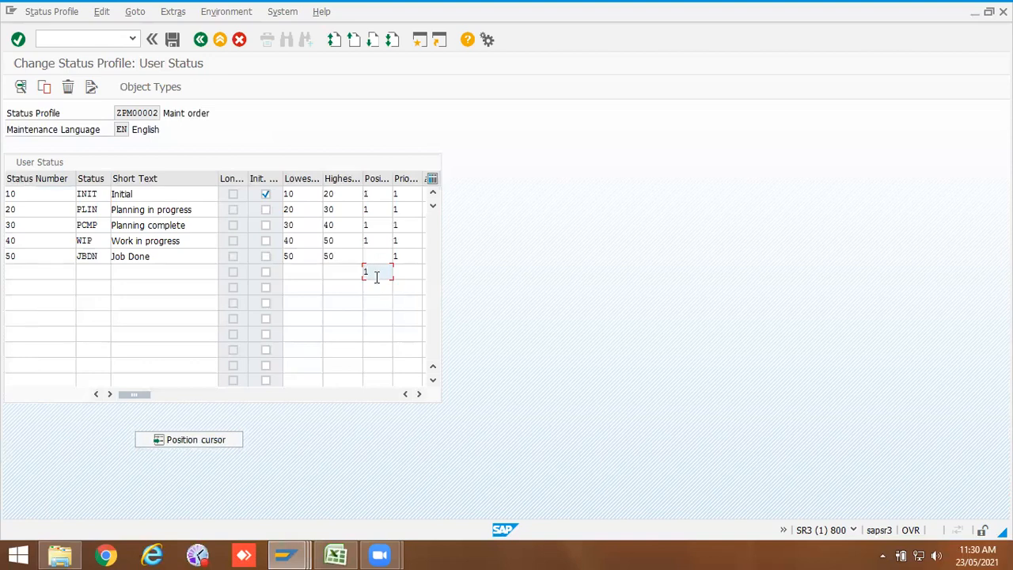
{"action": "left_click", "coordinate": [377, 275]}
{"action": "left_click", "coordinate": [379, 260]}
{"action": "left_click", "coordinate": [382, 274]}
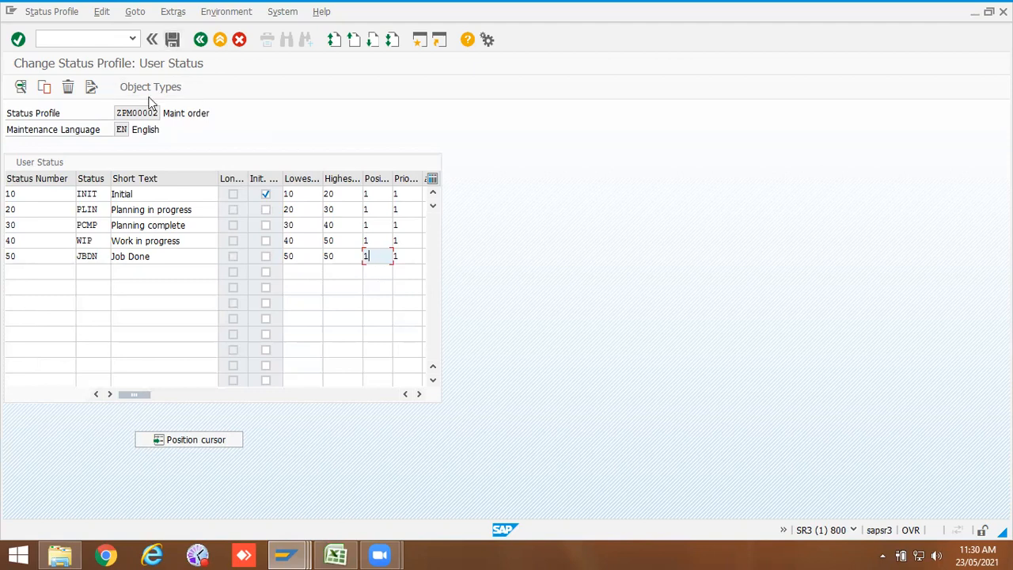
Step: Copy the profile name ZPM00002 and paste it in Excel beside Work order status management
{"action": "left_click_drag", "start_coordinate": [116, 112], "coordinate": [159, 111]}
{"action": "key", "text": "ctrl+c"}
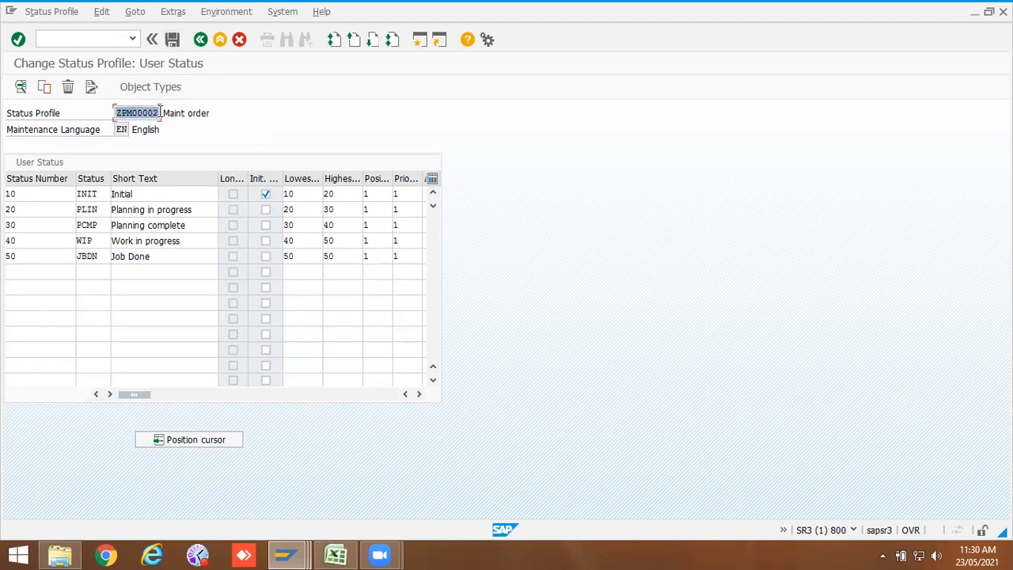
{"action": "left_click", "coordinate": [336, 555]}
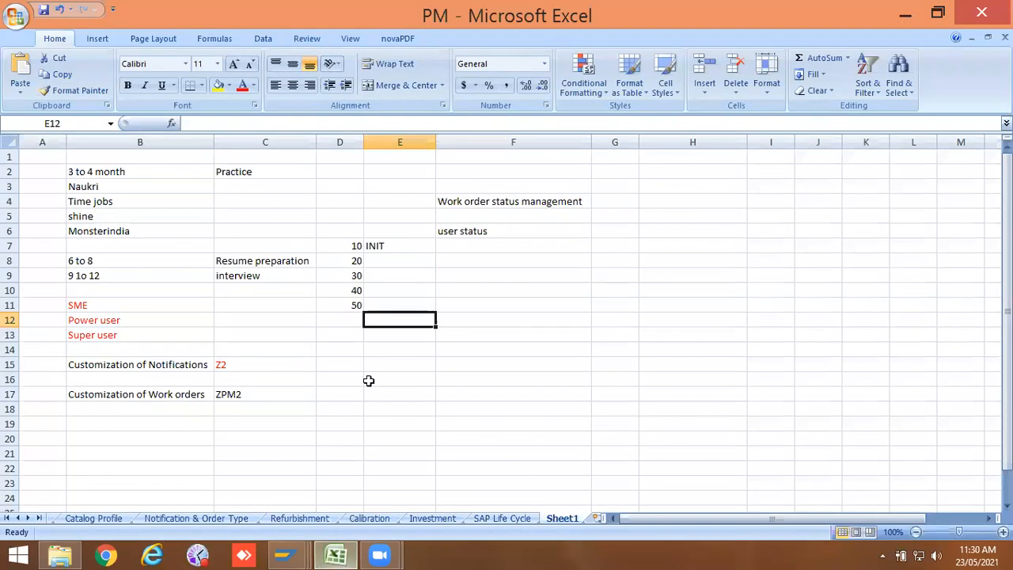
{"action": "double_click", "coordinate": [618, 203]}
{"action": "key", "text": "ctrl+v"}
{"action": "left_click", "coordinate": [610, 273]}
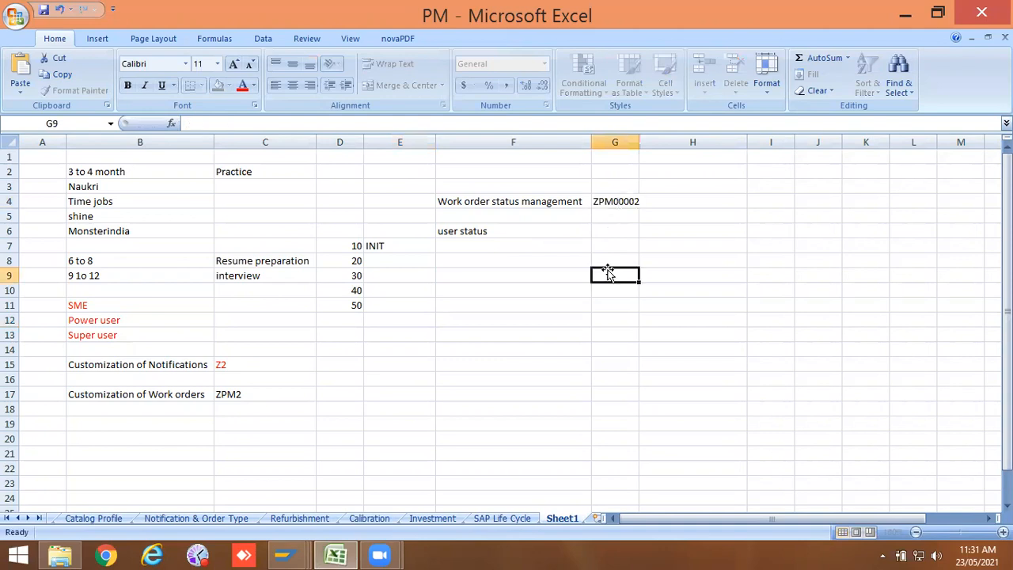
Step: Review the order status displays in the other SAP windows and return to the status profile
{"action": "left_click", "coordinate": [285, 555]}
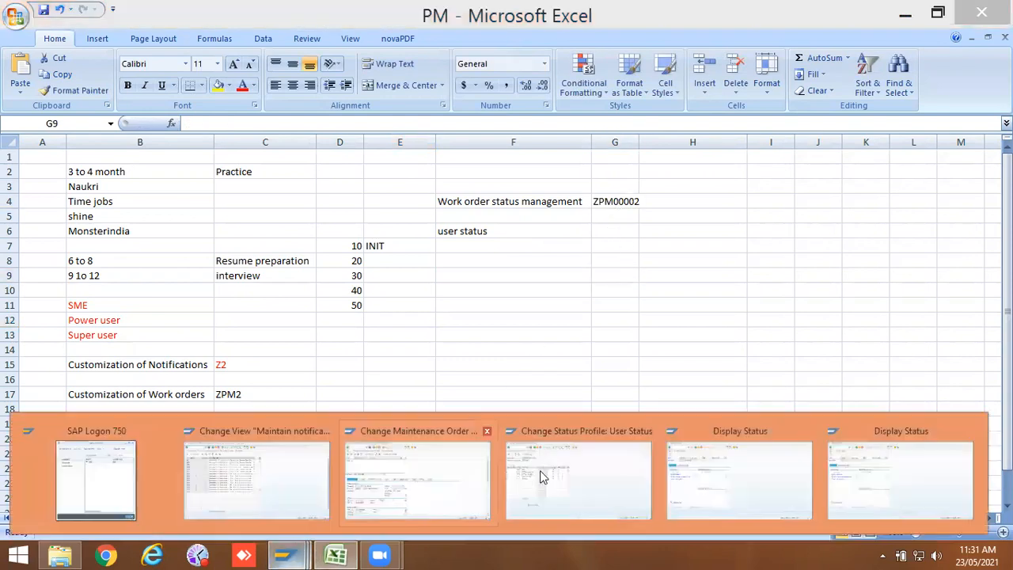
{"action": "left_click", "coordinate": [728, 460]}
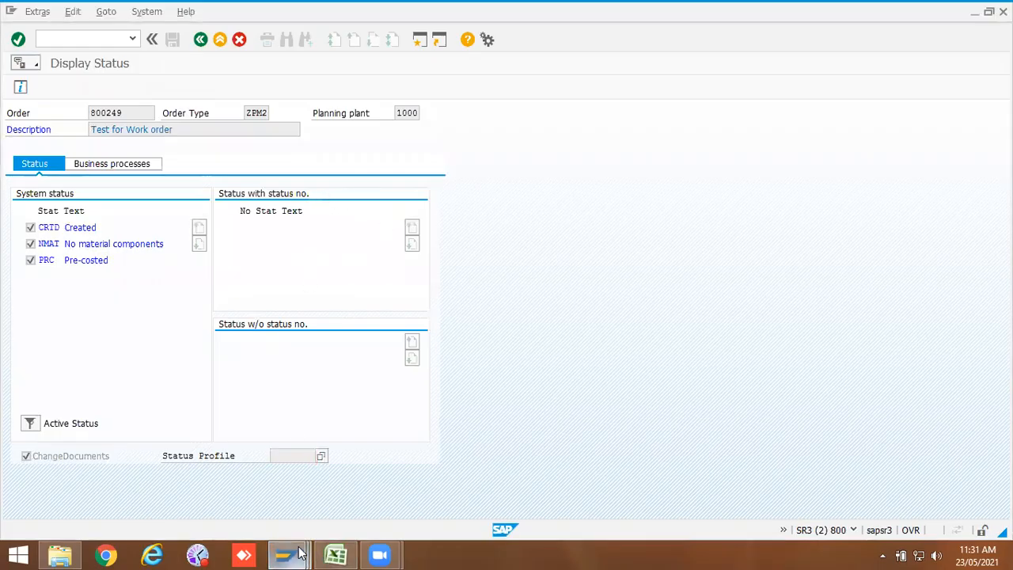
{"action": "left_click", "coordinate": [784, 421]}
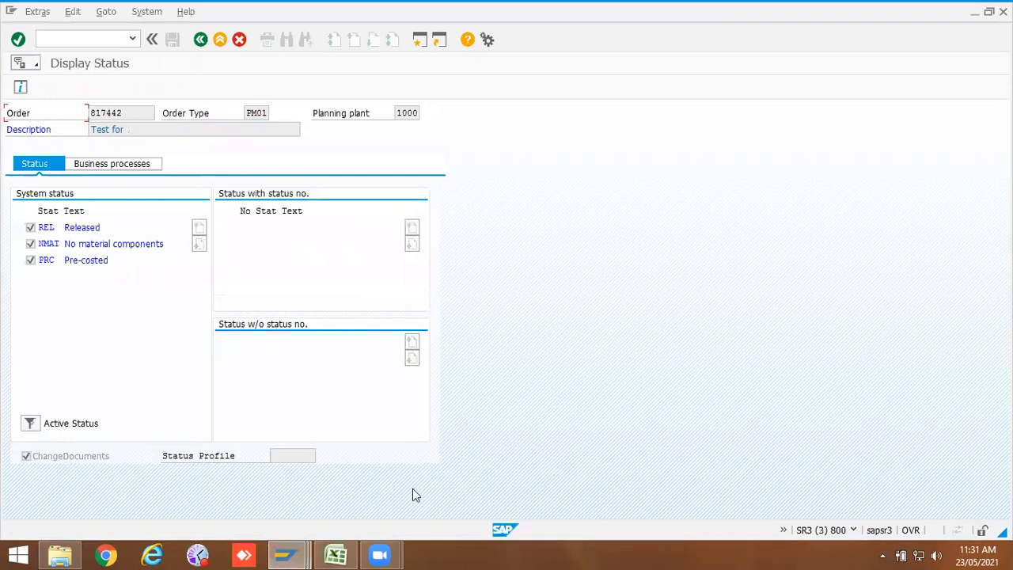
{"action": "left_click", "coordinate": [271, 554]}
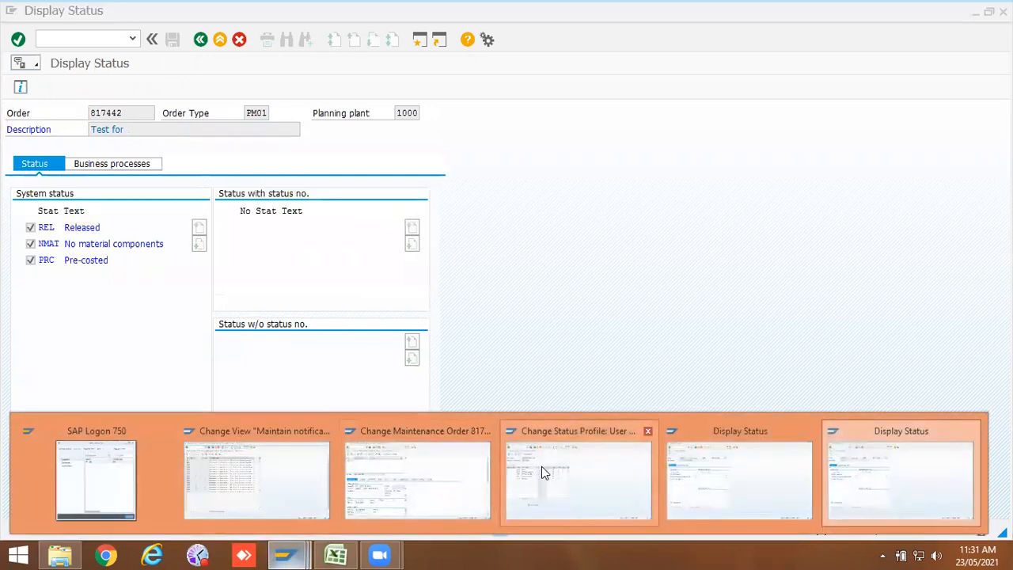
{"action": "left_click", "coordinate": [541, 466]}
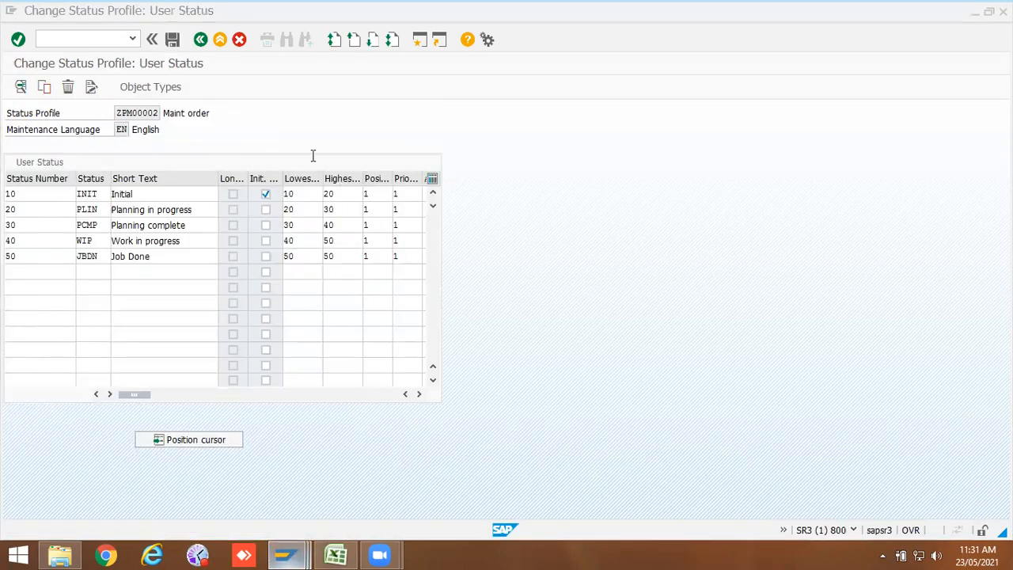
Step: Save the status profile, assigning it to the Maintenance order object type under the PM Training customizing request
{"action": "left_click", "coordinate": [173, 39]}
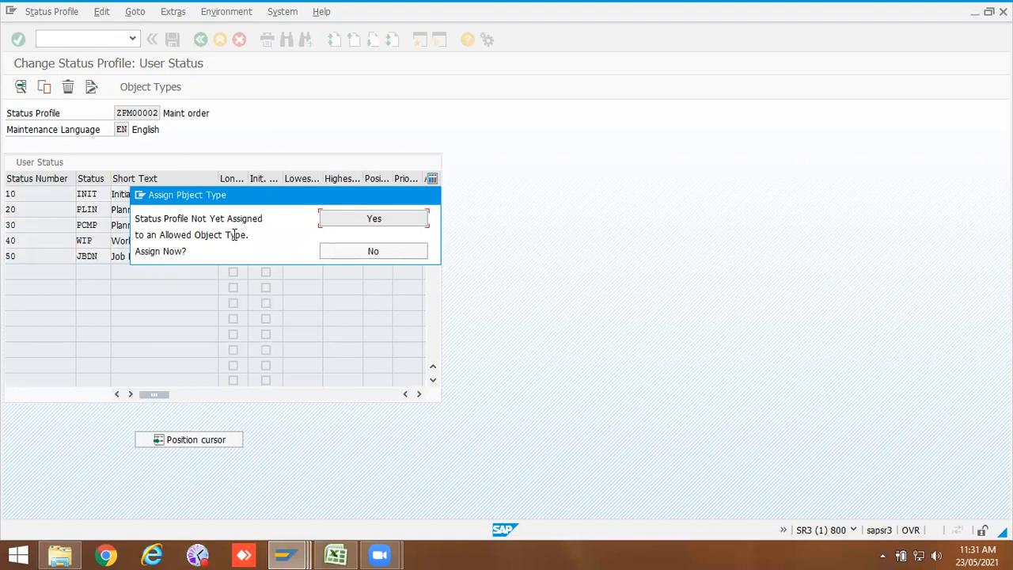
{"action": "left_click", "coordinate": [367, 221]}
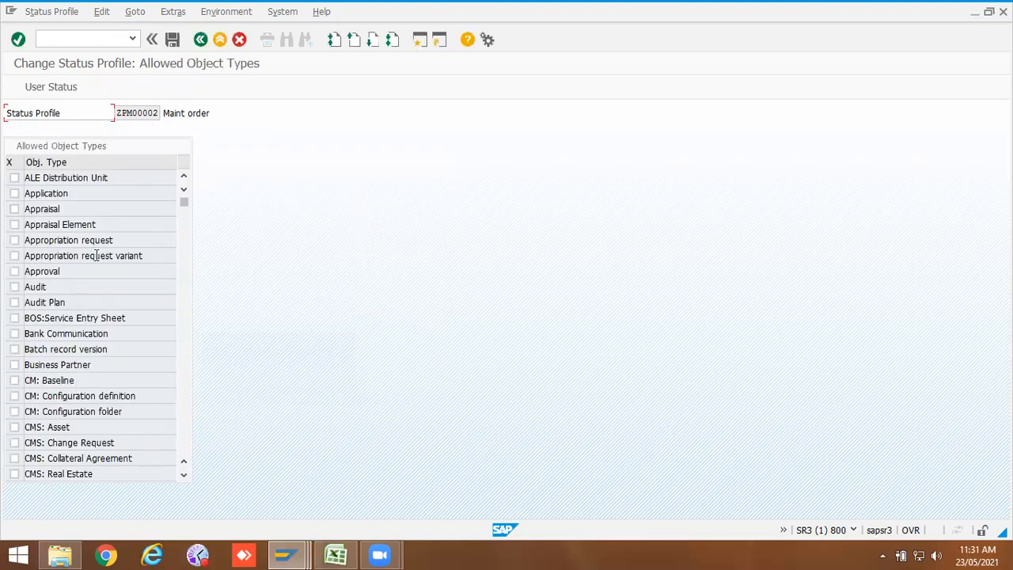
{"action": "scroll", "coordinate": [83, 427], "scroll_direction": "down", "scroll_amount": 8}
{"action": "scroll", "coordinate": [83, 427], "scroll_direction": "down", "scroll_amount": 12}
{"action": "scroll", "coordinate": [83, 421], "scroll_direction": "down", "scroll_amount": 6}
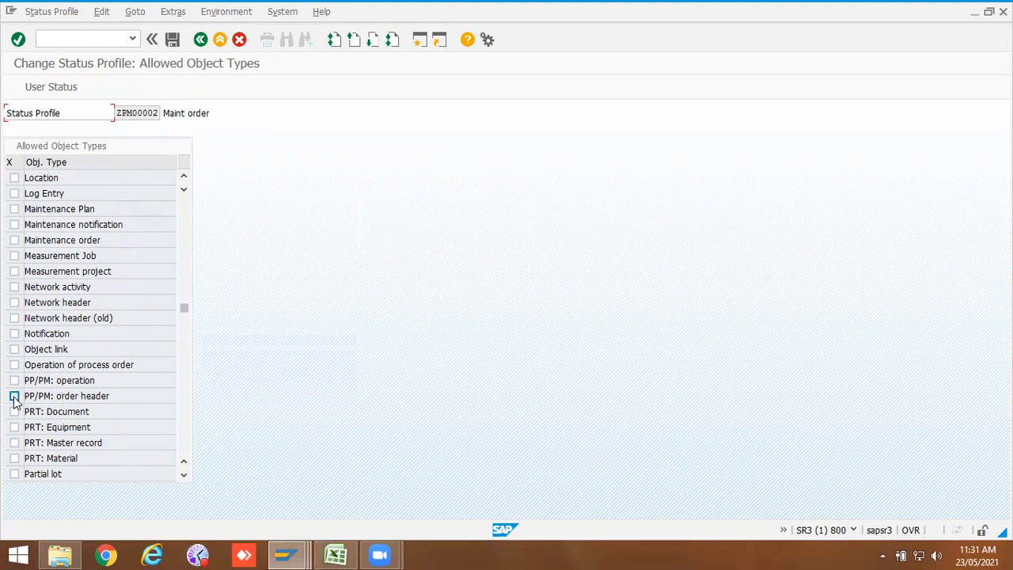
{"action": "left_click", "coordinate": [14, 241]}
{"action": "left_click", "coordinate": [172, 40]}
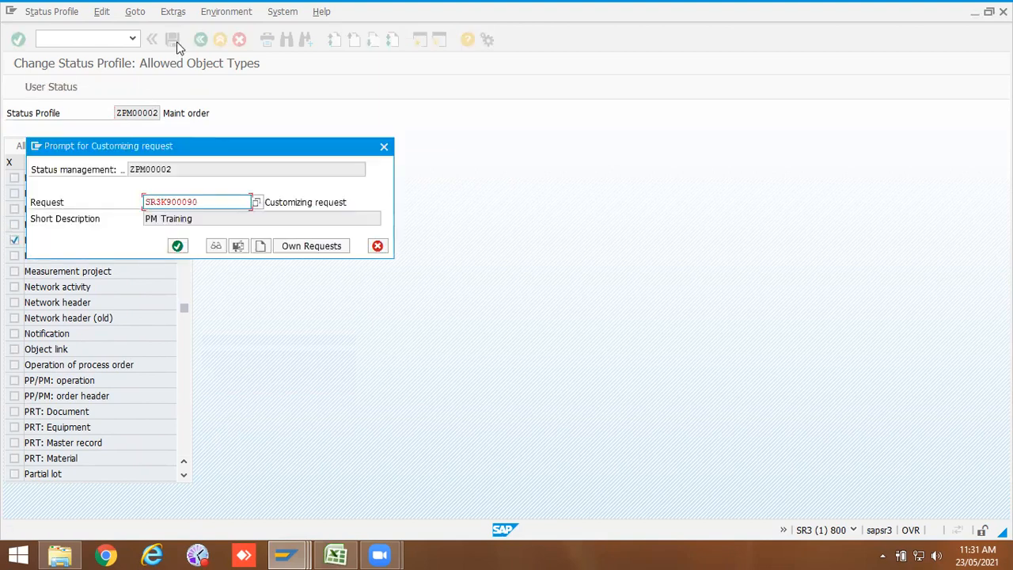
{"action": "left_click", "coordinate": [178, 246]}
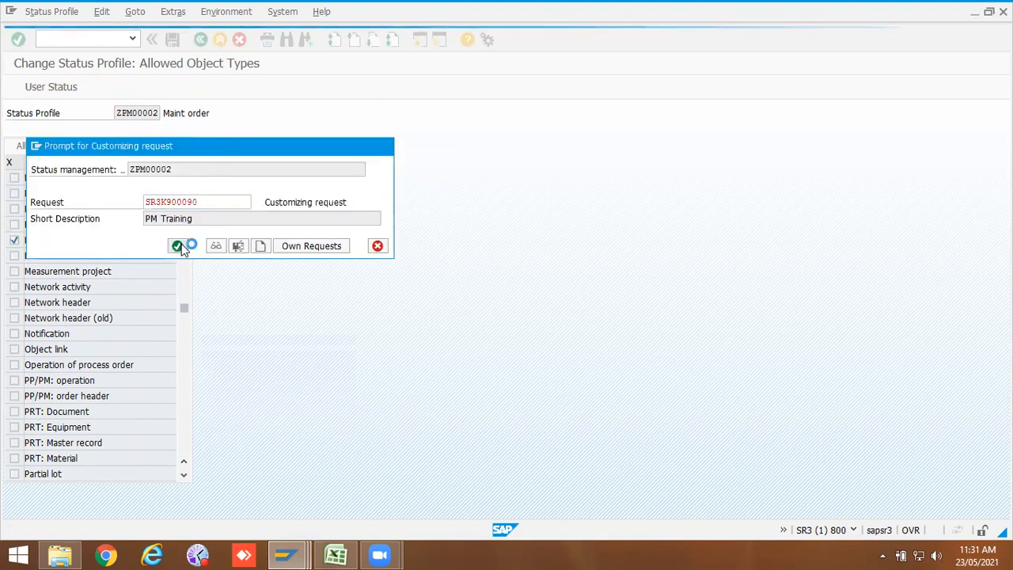
Step: Open the Assign User Status to Order Types activity and position the list on order type ZPM2
{"action": "left_click", "coordinate": [201, 40]}
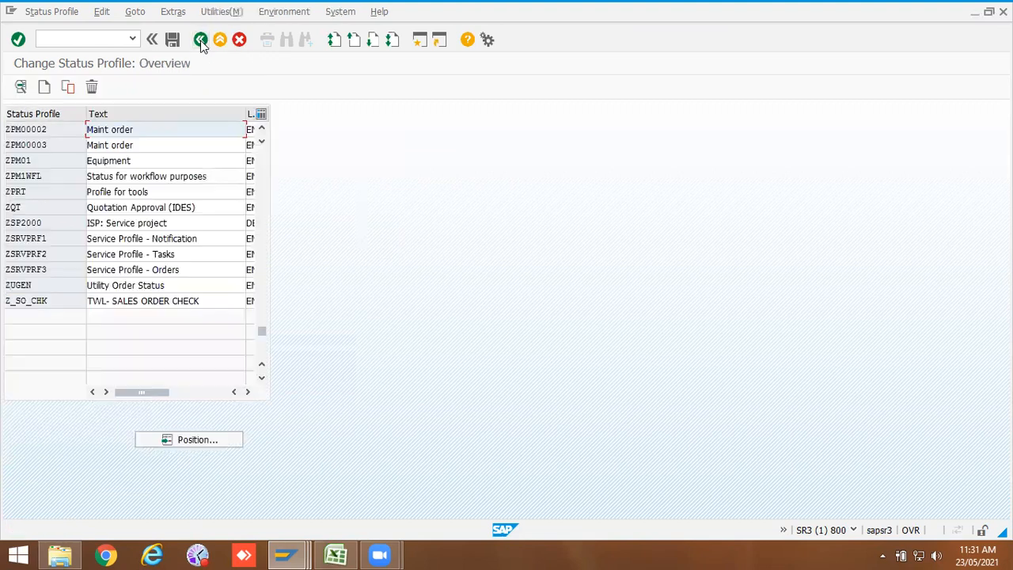
{"action": "left_click", "coordinate": [201, 39]}
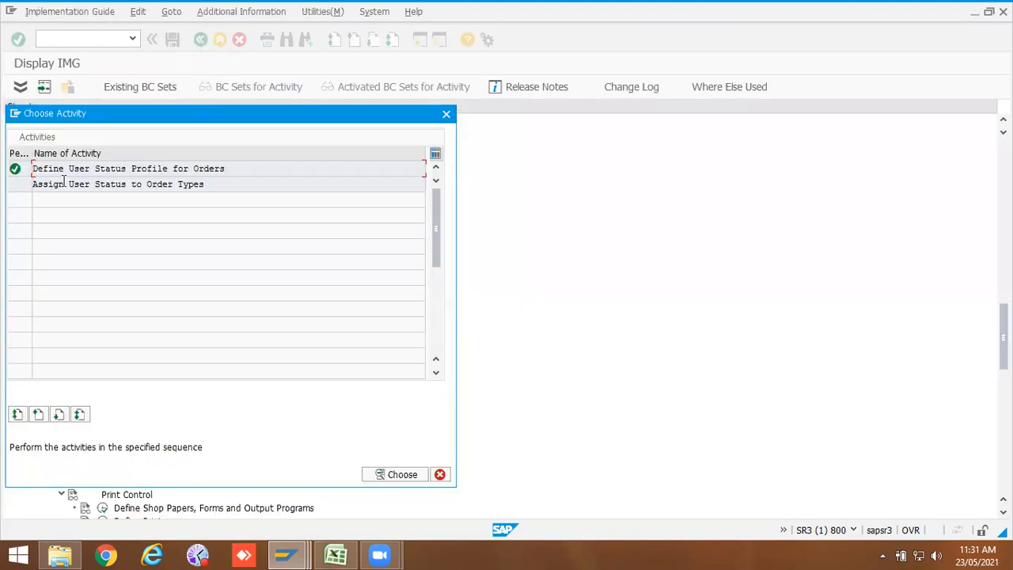
{"action": "double_click", "coordinate": [114, 185]}
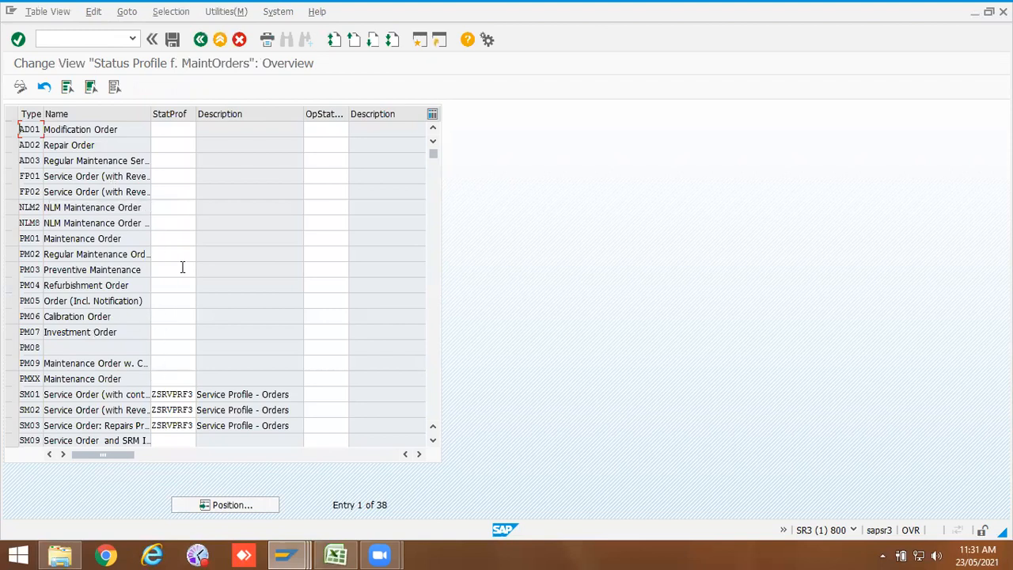
{"action": "left_click", "coordinate": [238, 506]}
{"action": "left_click", "coordinate": [150, 202]}
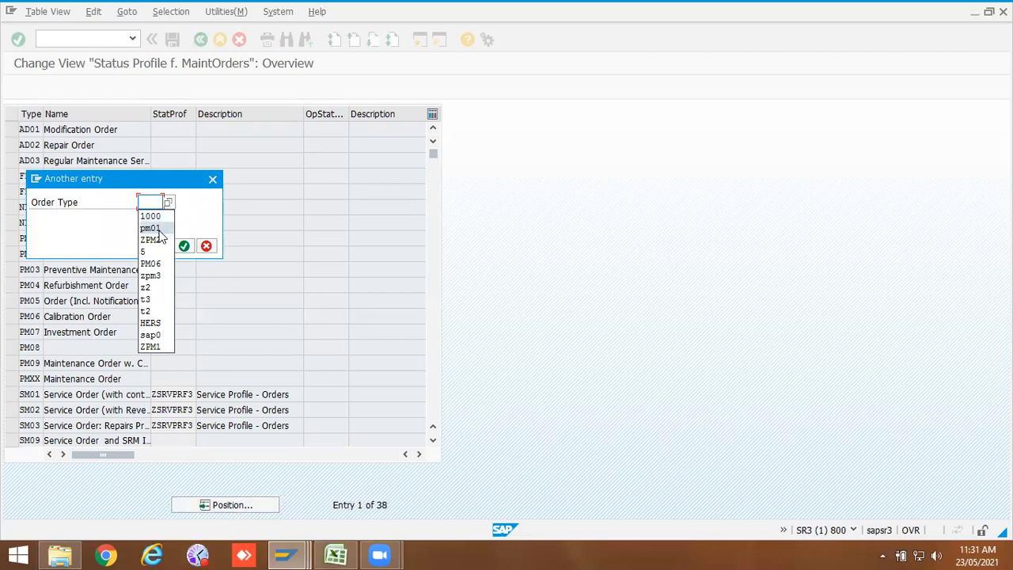
{"action": "left_click", "coordinate": [159, 239]}
{"action": "key", "text": "Return"}
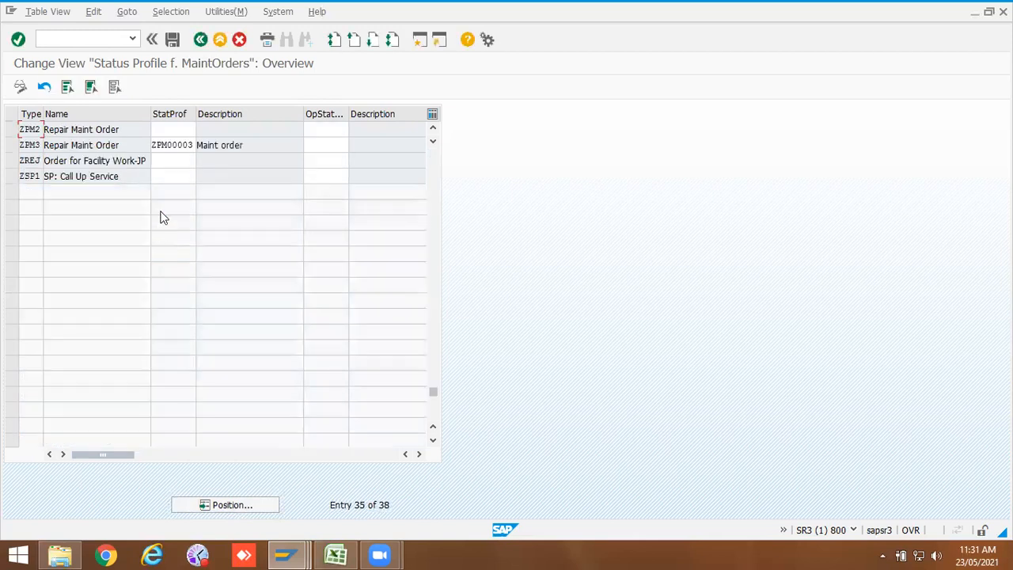
Step: Assign status profile ZPM00002 to order type ZPM2 and save under the PM Training customizing request
{"action": "left_click", "coordinate": [175, 128]}
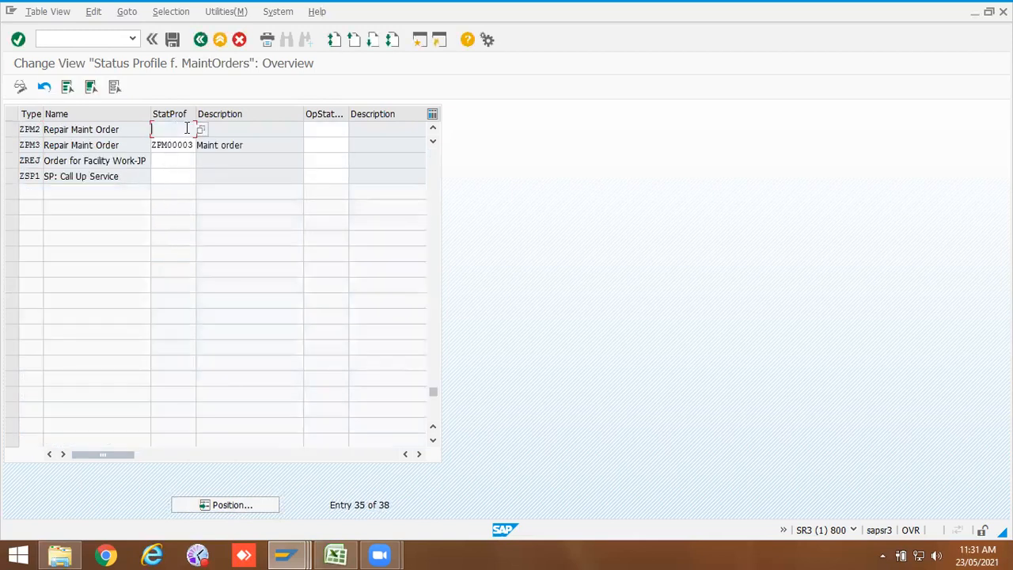
{"action": "left_click", "coordinate": [199, 127]}
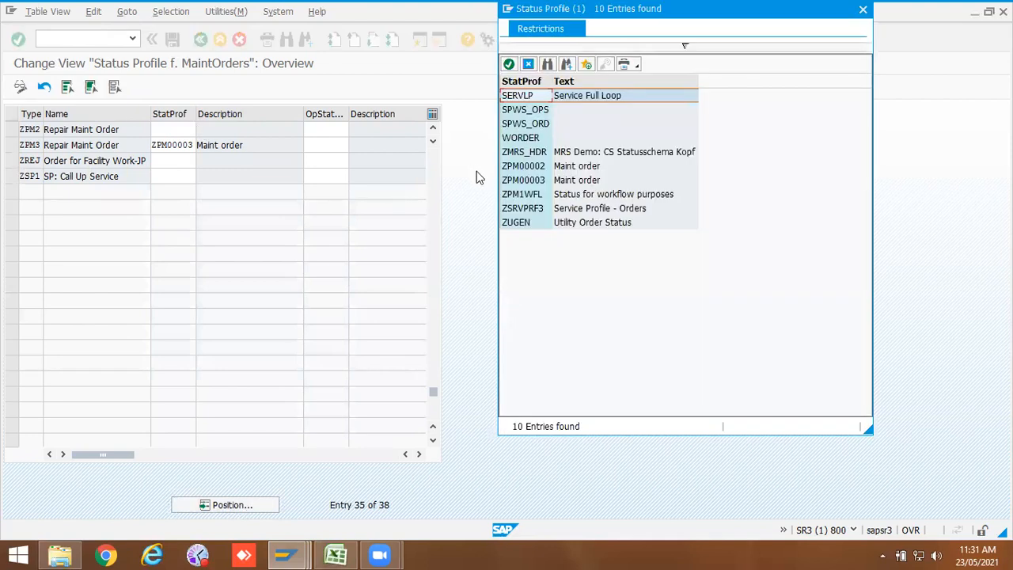
{"action": "double_click", "coordinate": [524, 165]}
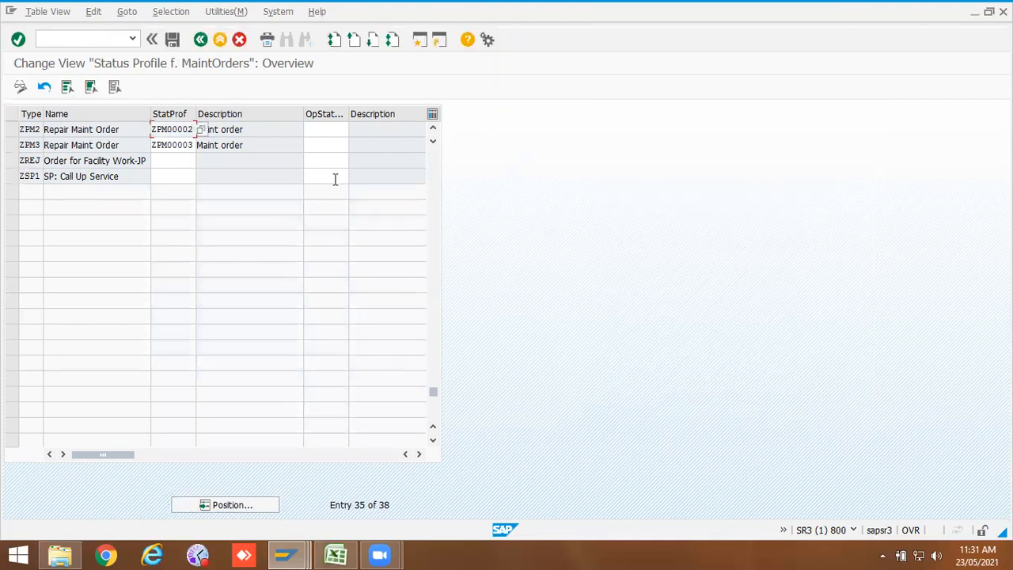
{"action": "left_click", "coordinate": [173, 39]}
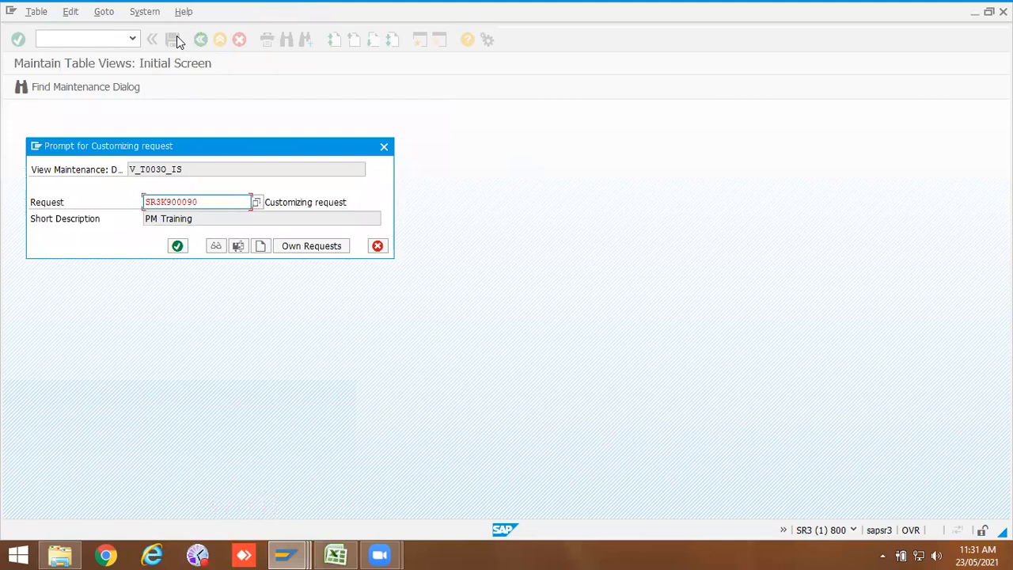
{"action": "left_click", "coordinate": [179, 246]}
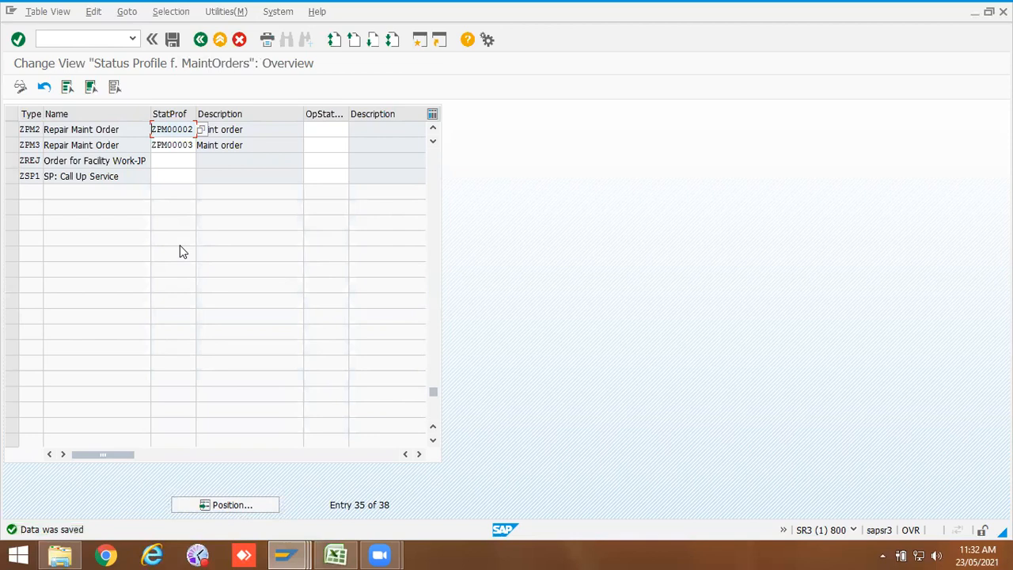
Step: Return to the activity list and open status profile ZPM00002 under Define User Status Profile for Orders
{"action": "left_click", "coordinate": [333, 555]}
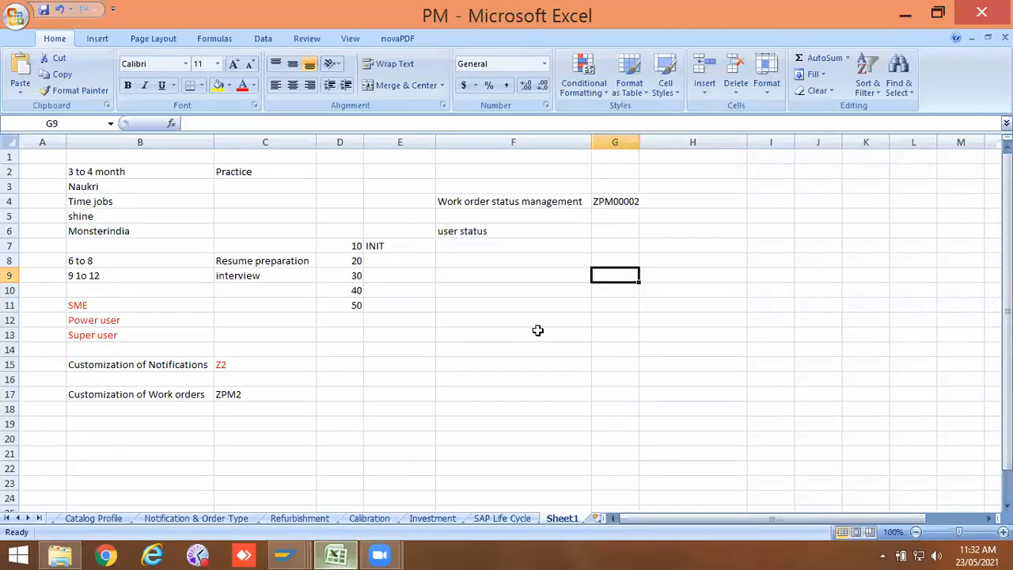
{"action": "left_click", "coordinate": [288, 554]}
{"action": "left_click", "coordinate": [626, 465]}
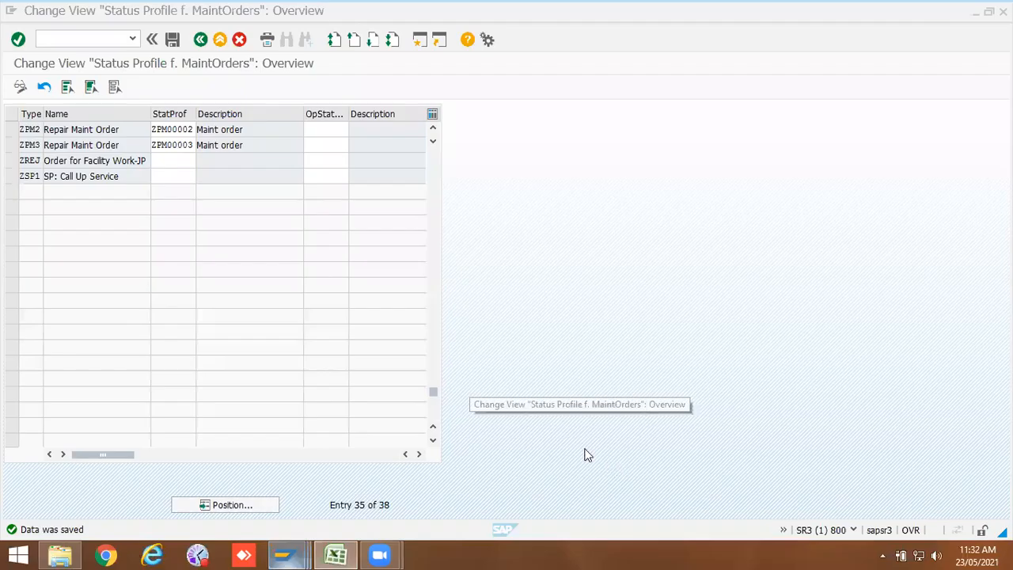
{"action": "left_click", "coordinate": [203, 40]}
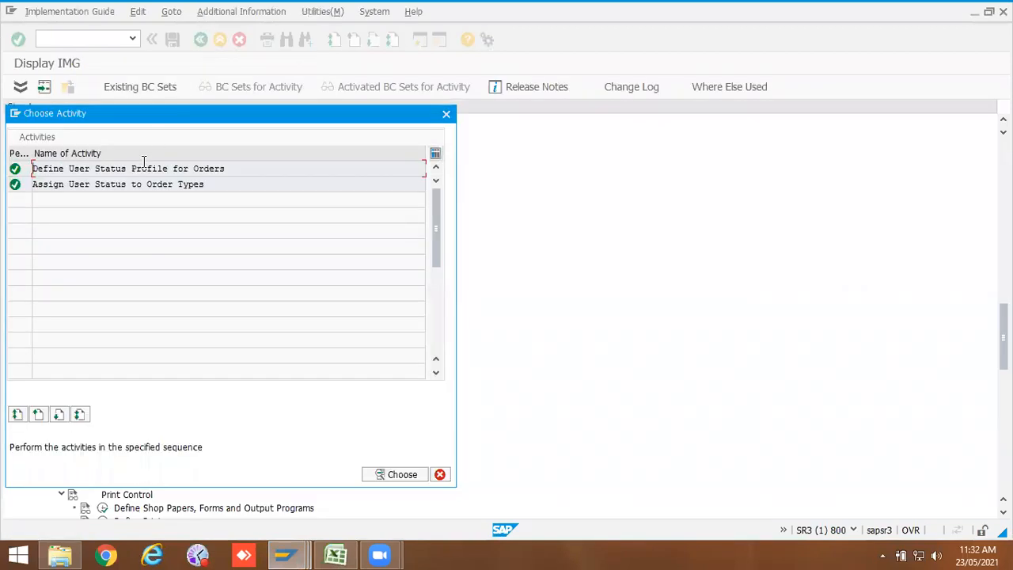
{"action": "double_click", "coordinate": [144, 167]}
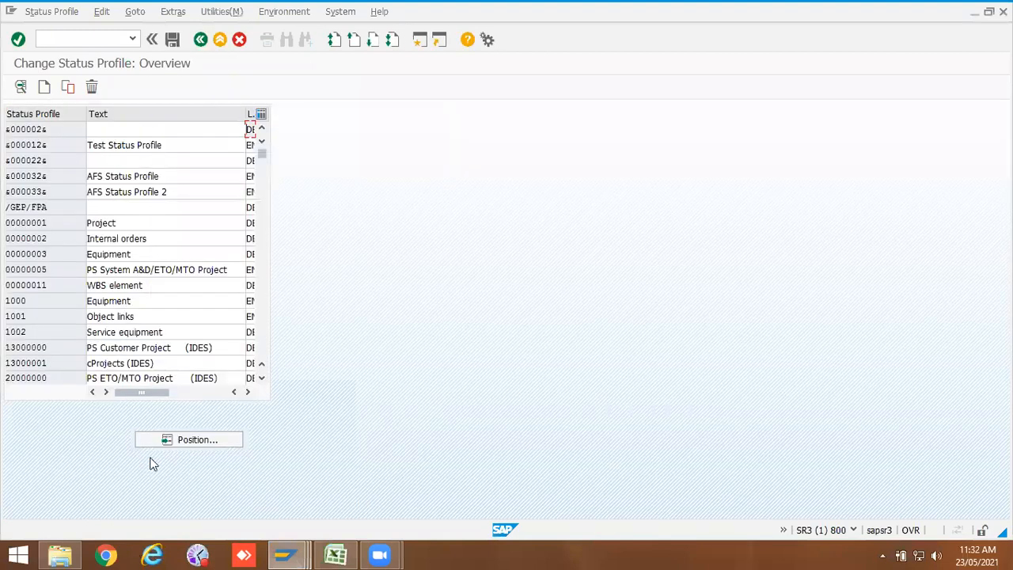
{"action": "left_click", "coordinate": [181, 441]}
{"action": "left_click", "coordinate": [157, 207]}
{"action": "left_click", "coordinate": [202, 245]}
{"action": "left_click", "coordinate": [227, 245]}
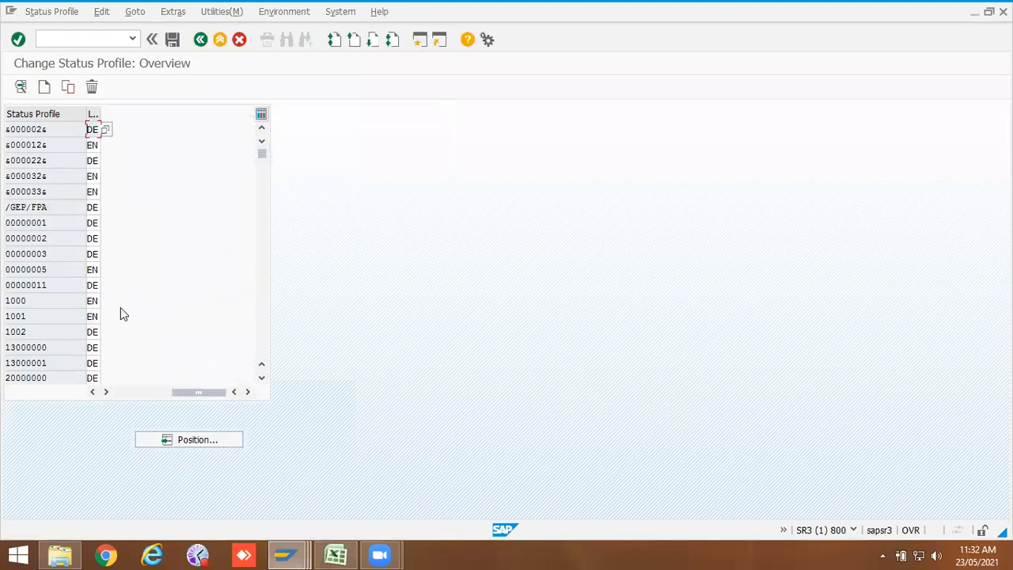
{"action": "scroll", "coordinate": [59, 330], "scroll_direction": "down", "scroll_amount": 5}
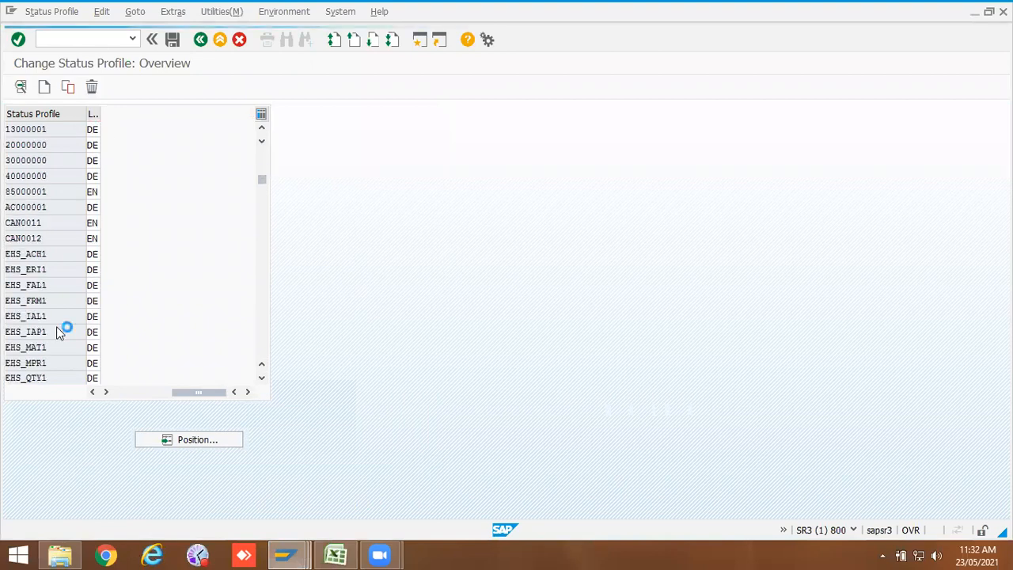
{"action": "left_click", "coordinate": [115, 393]}
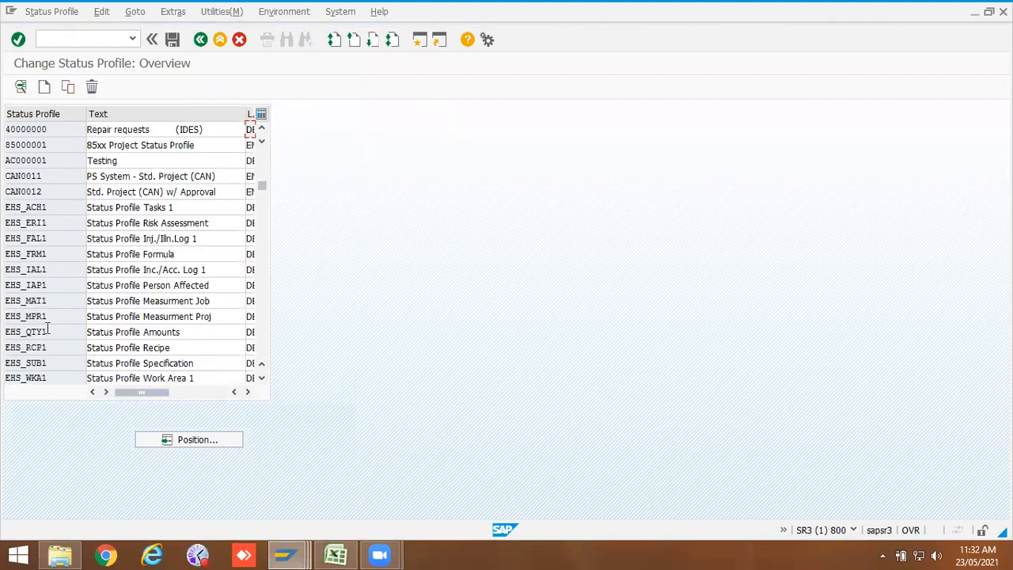
{"action": "scroll", "coordinate": [47, 330], "scroll_direction": "down", "scroll_amount": 10}
{"action": "scroll", "coordinate": [47, 330], "scroll_direction": "down", "scroll_amount": 15}
{"action": "scroll", "coordinate": [48, 333], "scroll_direction": "down", "scroll_amount": 10}
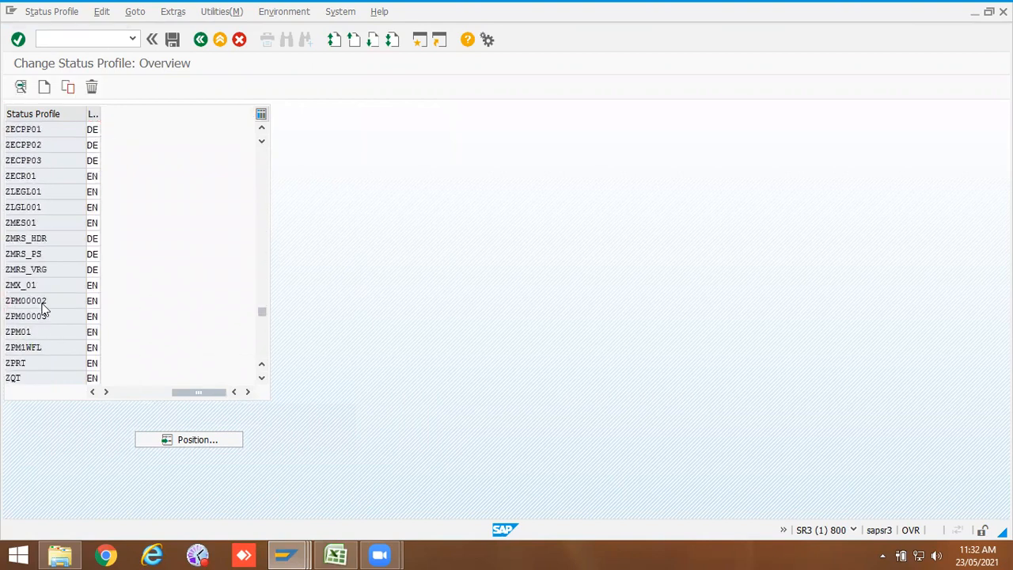
{"action": "double_click", "coordinate": [31, 301]}
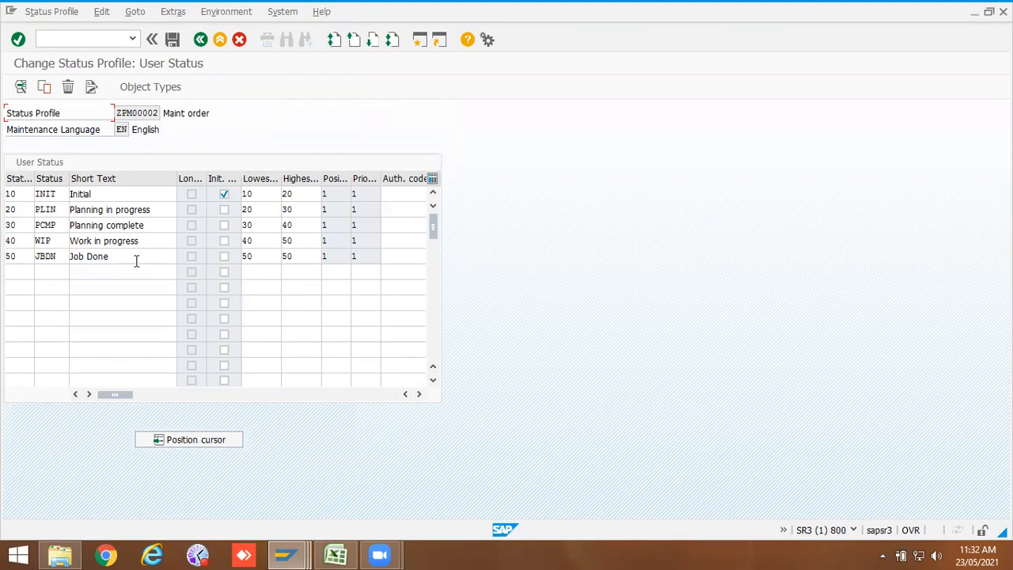
Step: Try to paste all five user status codes from the profile into the Excel column beside 10 to 50
{"action": "left_click", "coordinate": [335, 554]}
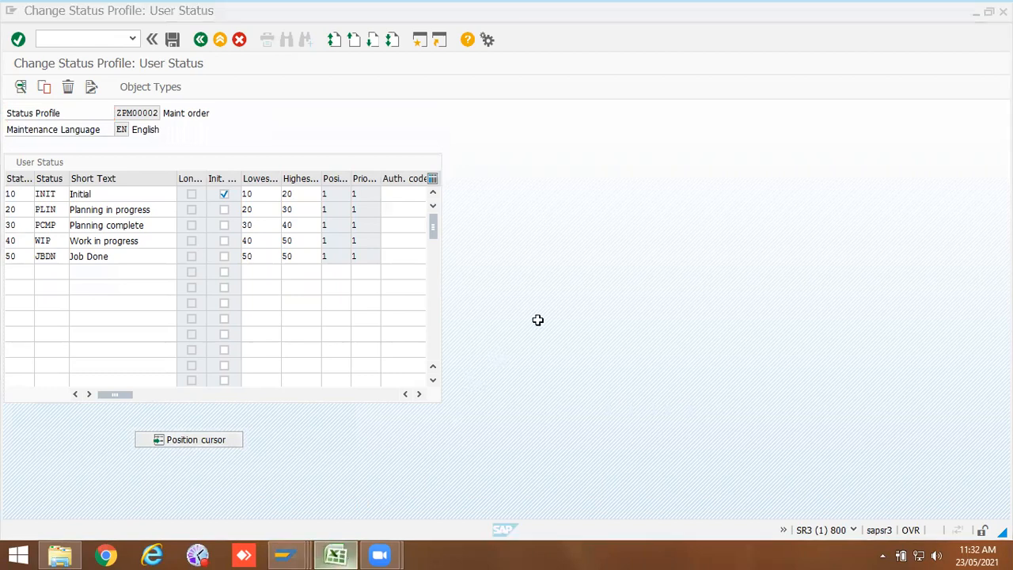
{"action": "left_click", "coordinate": [389, 247]}
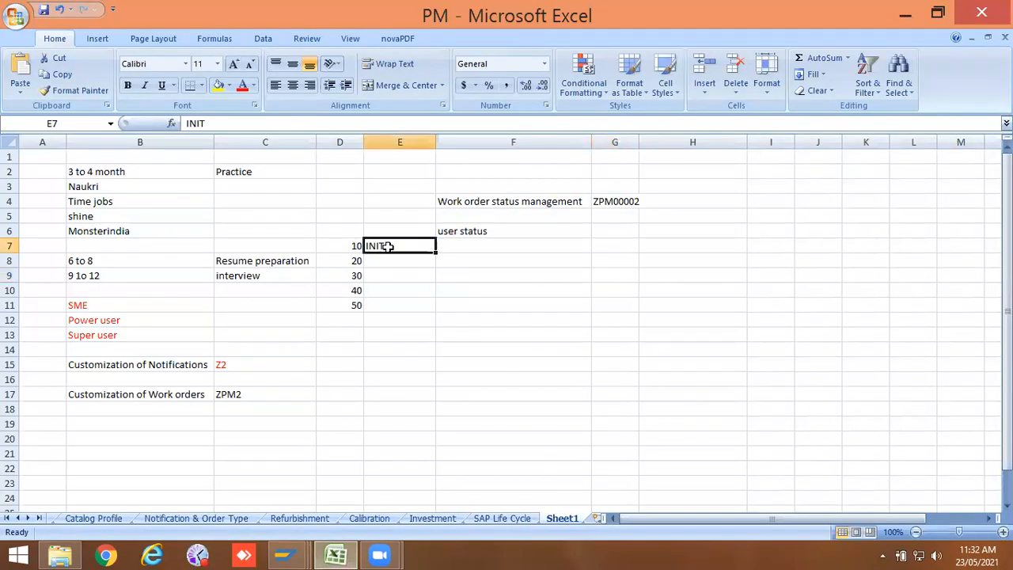
{"action": "key", "text": "BackSpace"}
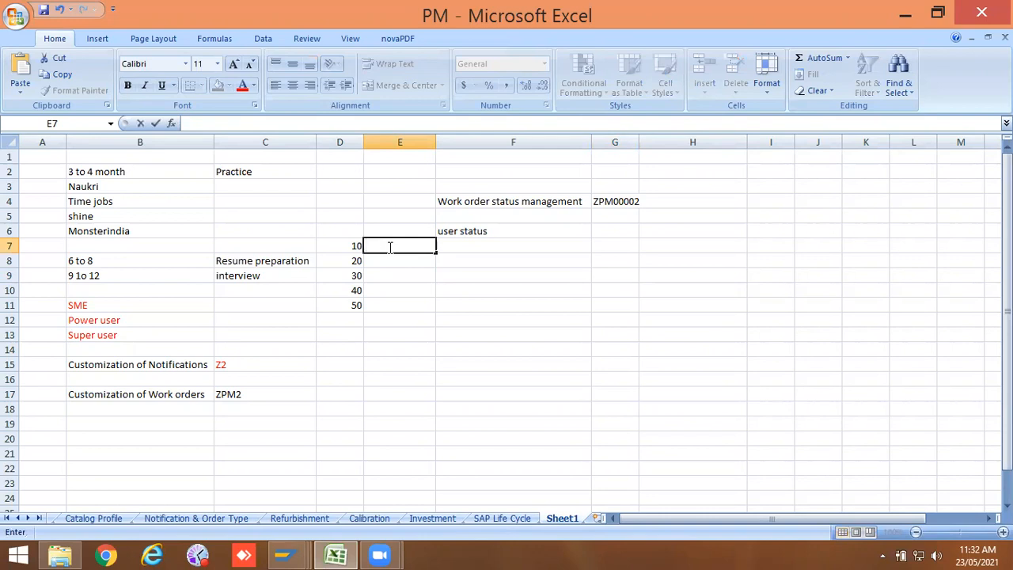
{"action": "key", "text": "alt+Tab"}
{"action": "left_click", "coordinate": [37, 194]}
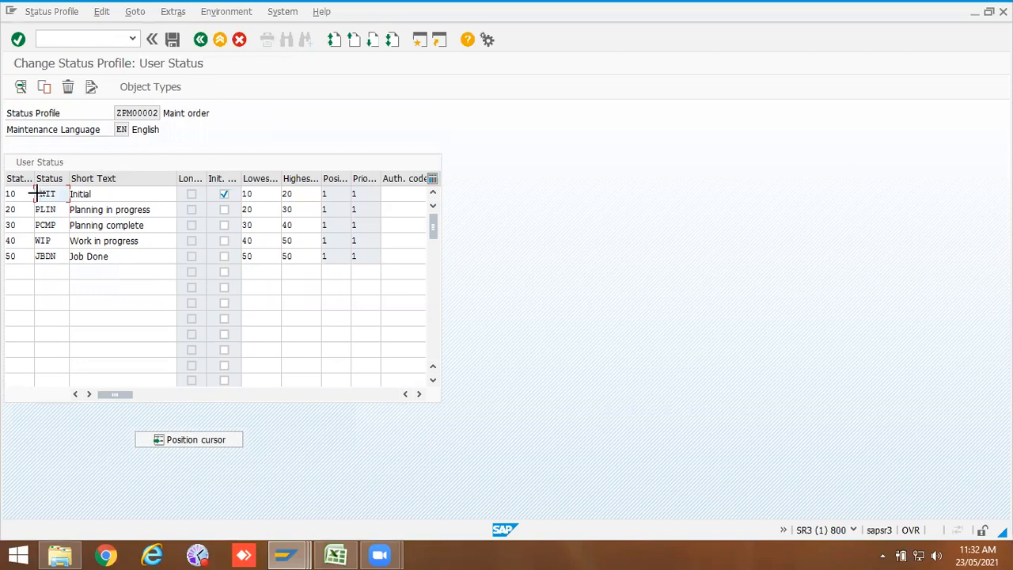
{"action": "key", "text": "ctrl+y"}
{"action": "key", "text": "ctrl+y"}
{"action": "left_click_drag", "start_coordinate": [37, 193], "coordinate": [68, 257]}
{"action": "key", "text": "ctrl+c"}
{"action": "key", "text": "alt+Tab"}
{"action": "key", "text": "ctrl+v"}
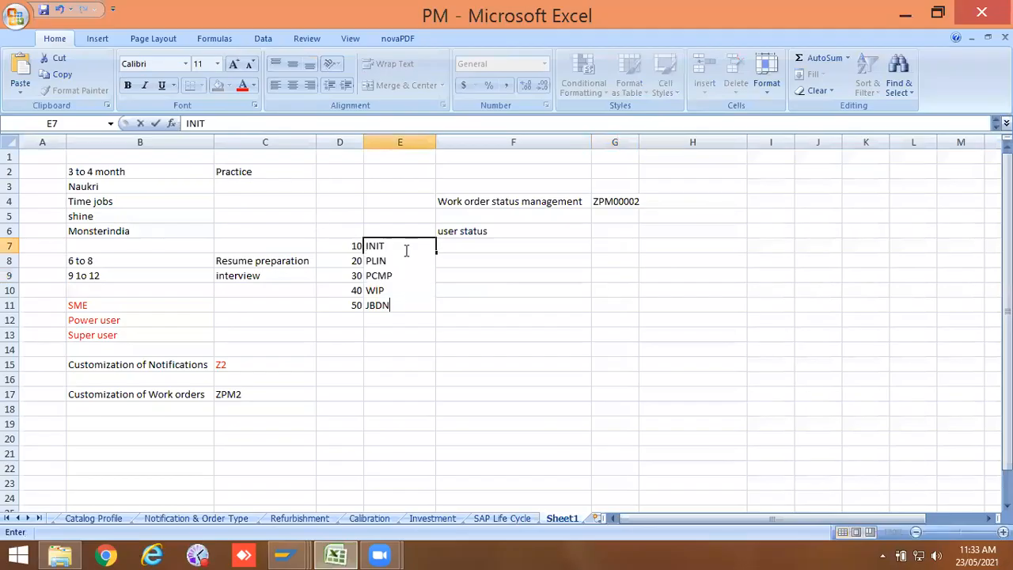
{"action": "left_click", "coordinate": [477, 273]}
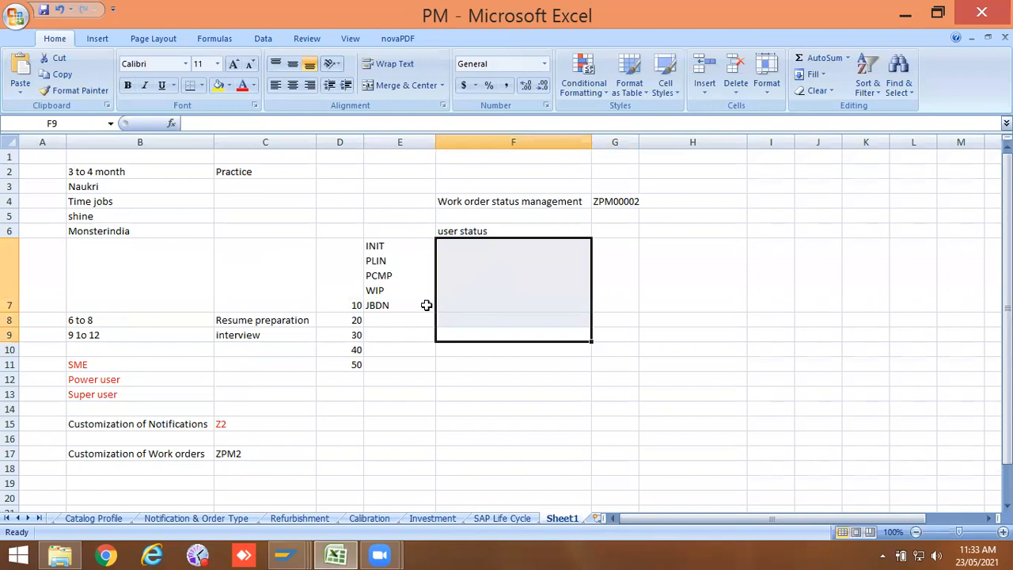
{"action": "key", "text": "ctrl+z"}
{"action": "left_click", "coordinate": [397, 291]}
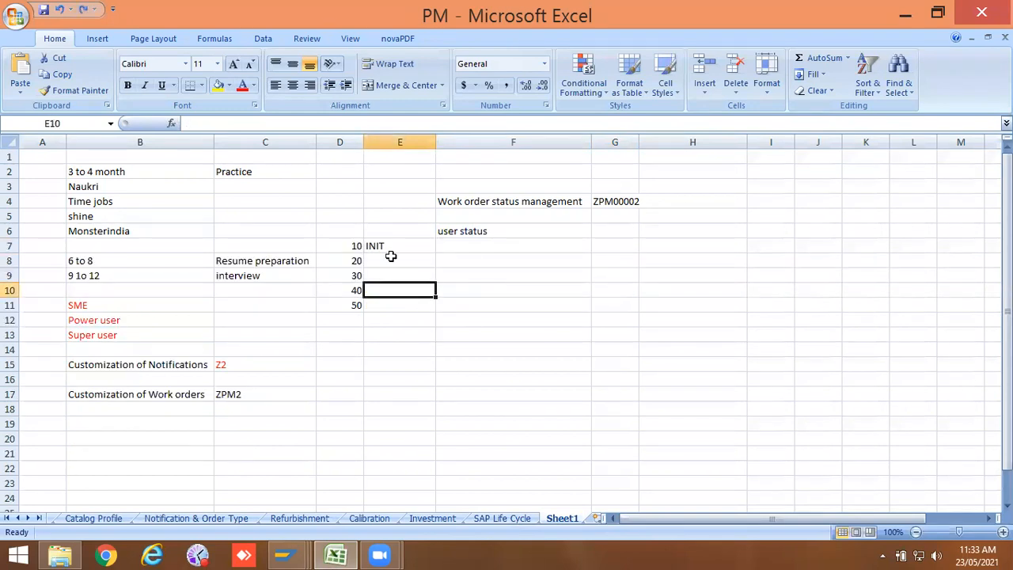
Step: Copy statuses PLIN and PCMP from the profile into Excel beside numbers 20 and 30
{"action": "key", "text": "alt+Tab"}
{"action": "left_click_drag", "start_coordinate": [59, 209], "coordinate": [30, 207]}
{"action": "key", "text": "alt+space"}
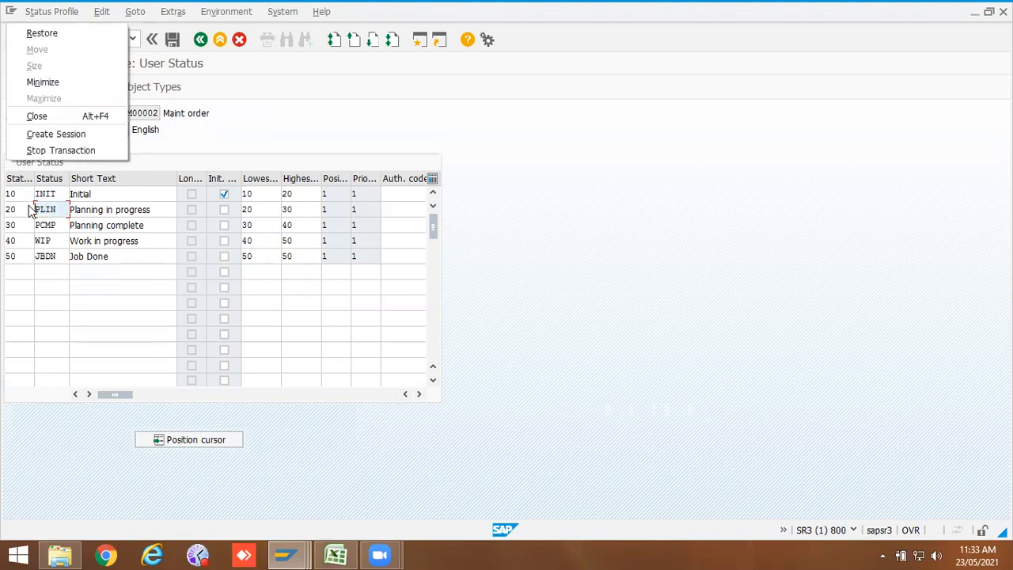
{"action": "key", "text": "Escape"}
{"action": "left_click_drag", "start_coordinate": [57, 209], "coordinate": [20, 208]}
{"action": "key", "text": "alt+Tab"}
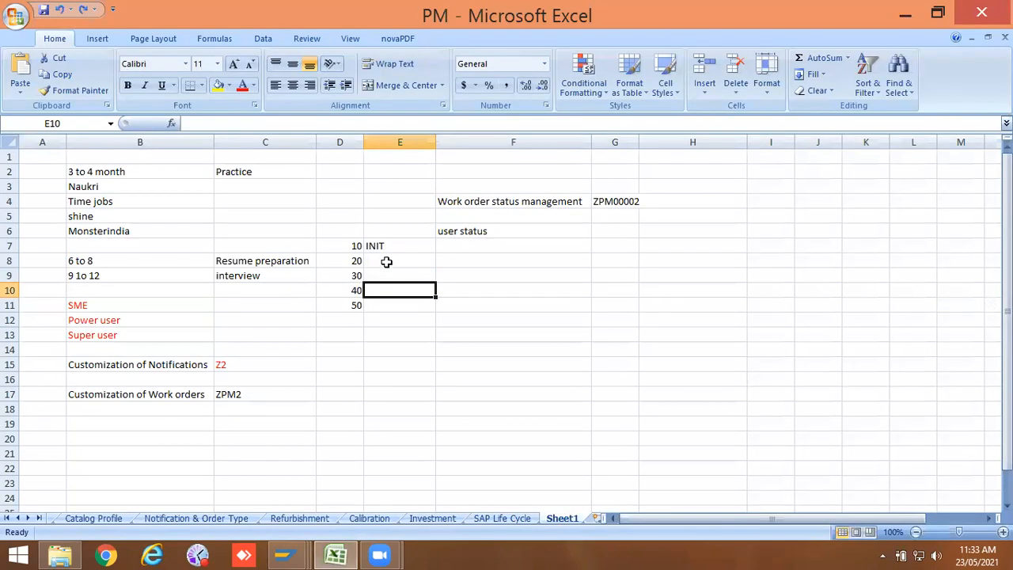
{"action": "left_click", "coordinate": [387, 261]}
{"action": "type", "text": "PLIN"}
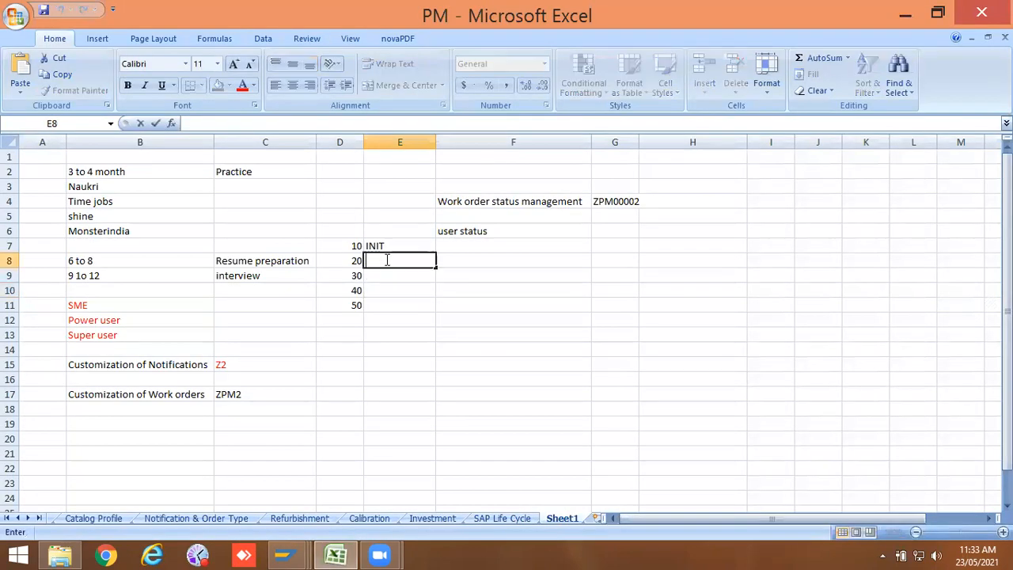
{"action": "key", "text": "Return"}
{"action": "key", "text": "alt+Tab"}
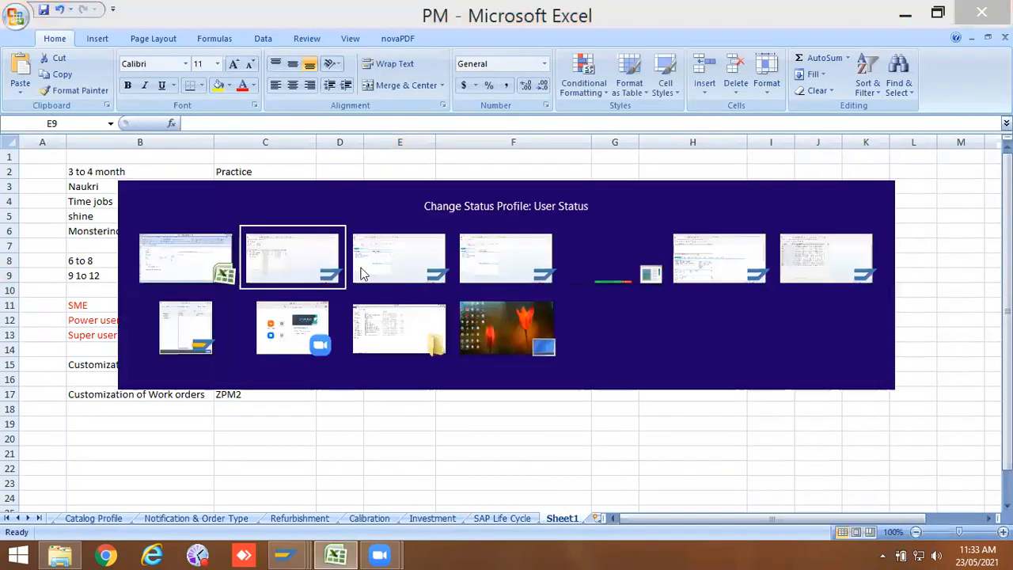
{"action": "left_click_drag", "start_coordinate": [67, 225], "coordinate": [34, 226]}
{"action": "key", "text": "alt+Tab"}
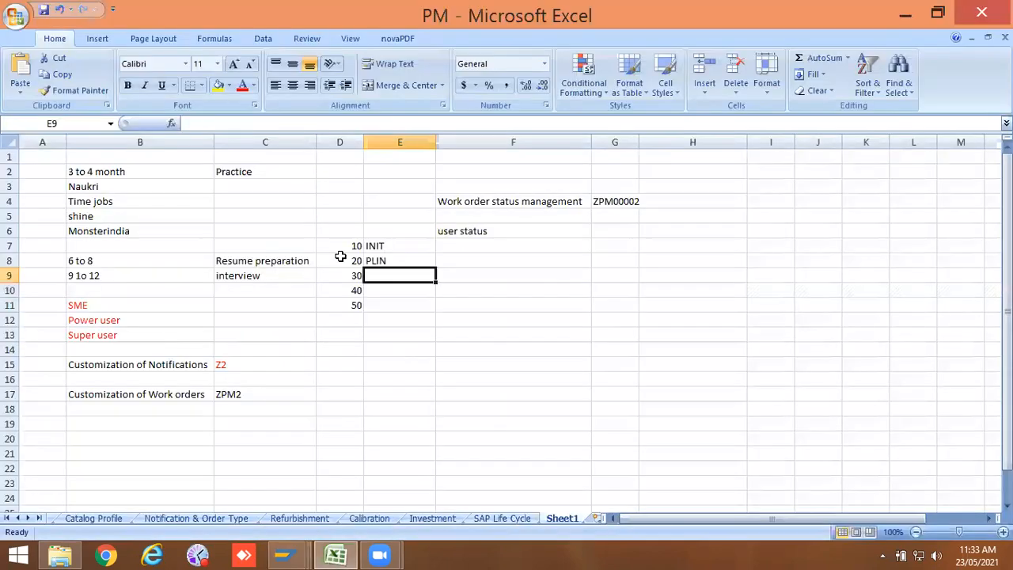
{"action": "double_click", "coordinate": [386, 275]}
{"action": "key", "text": "ctrl+v"}
{"action": "key", "text": "Return"}
Step: Copy statuses WIP and JBDN from the profile into Excel beside numbers 40 and 50
{"action": "key", "text": "alt+Tab"}
{"action": "left_click_drag", "start_coordinate": [60, 239], "coordinate": [22, 240]}
{"action": "key", "text": "ctrl+c"}
{"action": "key", "text": "alt+Tab"}
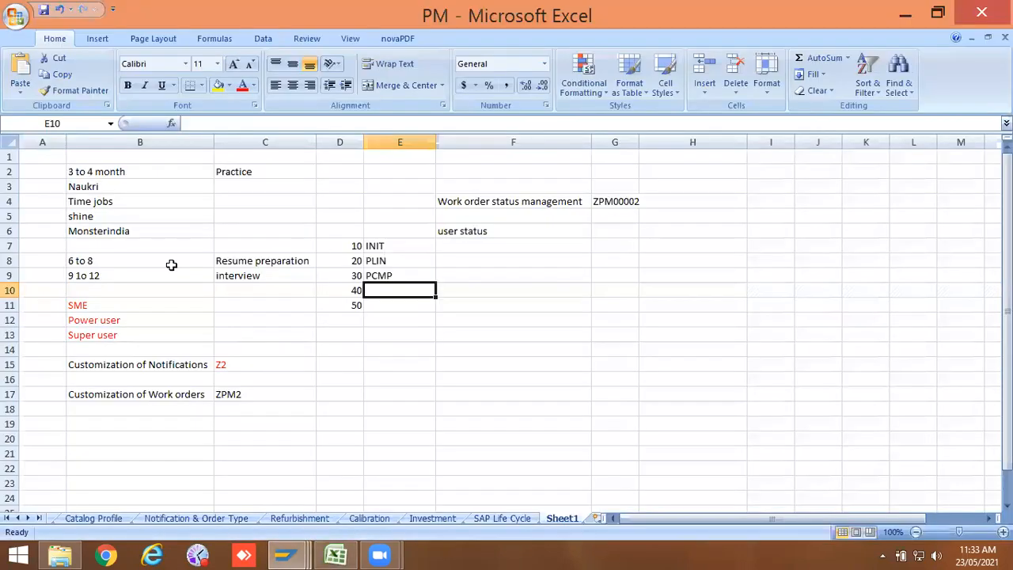
{"action": "key", "text": "ctrl+v"}
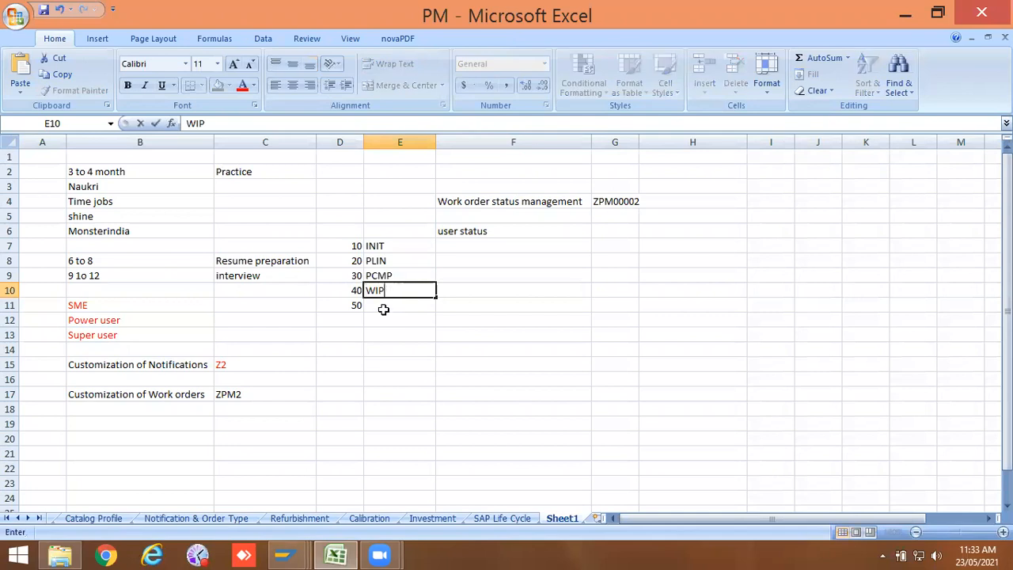
{"action": "key", "text": "alt+Tab"}
{"action": "left_click_drag", "start_coordinate": [57, 256], "coordinate": [25, 251]}
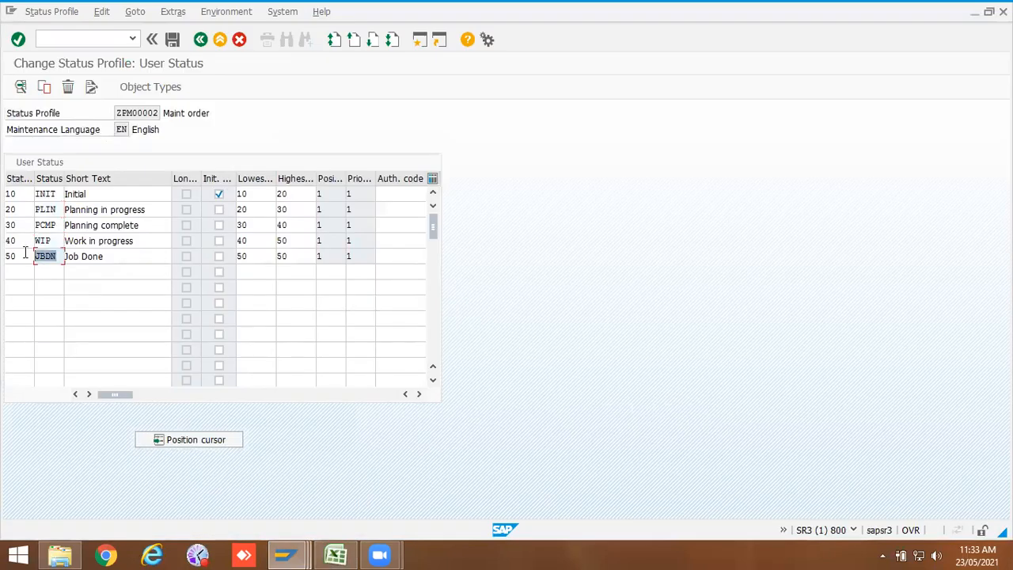
{"action": "key", "text": "ctrl+c"}
{"action": "key", "text": "alt+Tab"}
{"action": "left_click", "coordinate": [387, 304]}
{"action": "key", "text": "ctrl+v"}
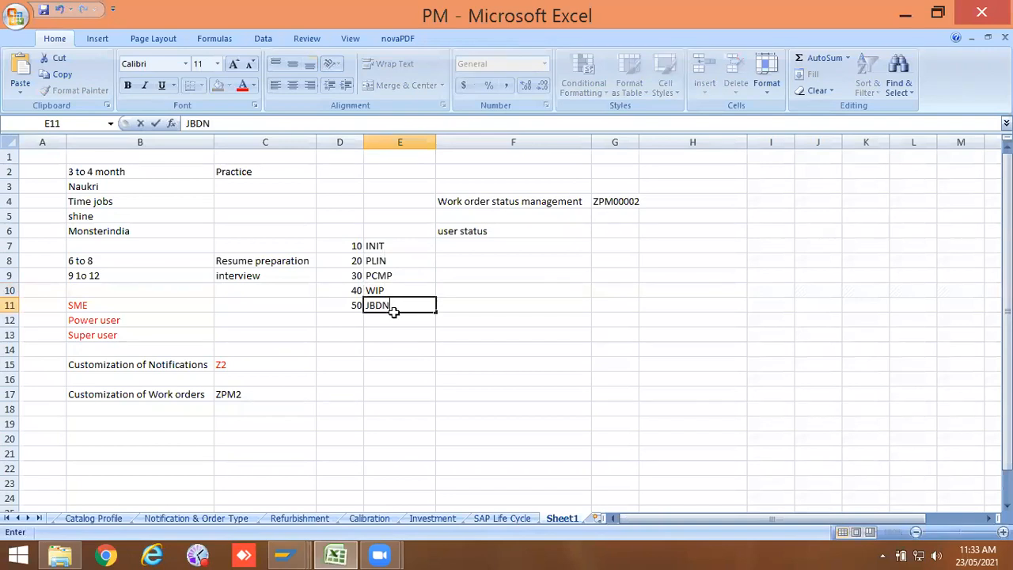
{"action": "key", "text": "Return"}
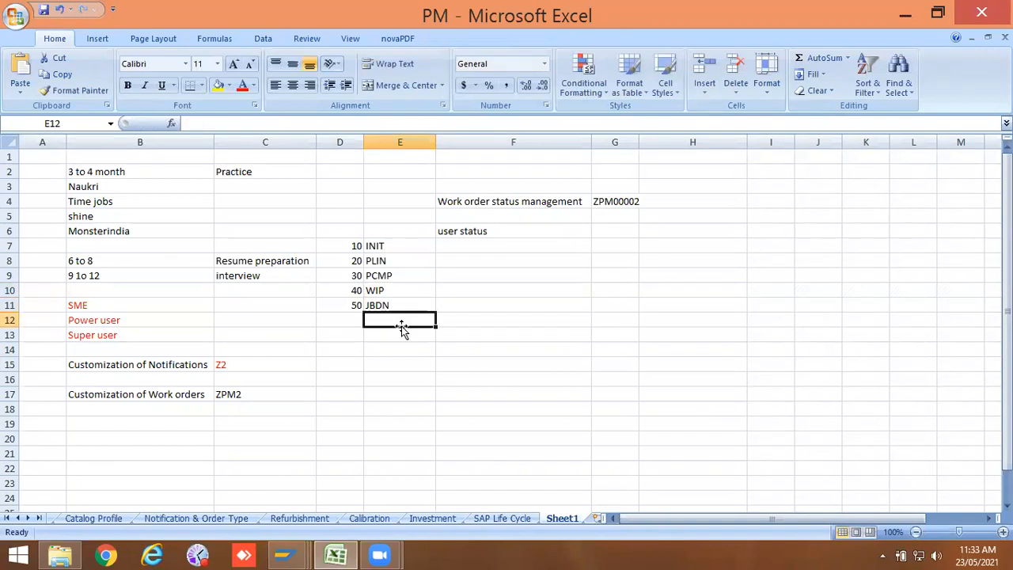
Step: Move the user status label into the cell above the status codes and clear its old cell
{"action": "left_click", "coordinate": [455, 231]}
{"action": "key", "text": "ctrl+c"}
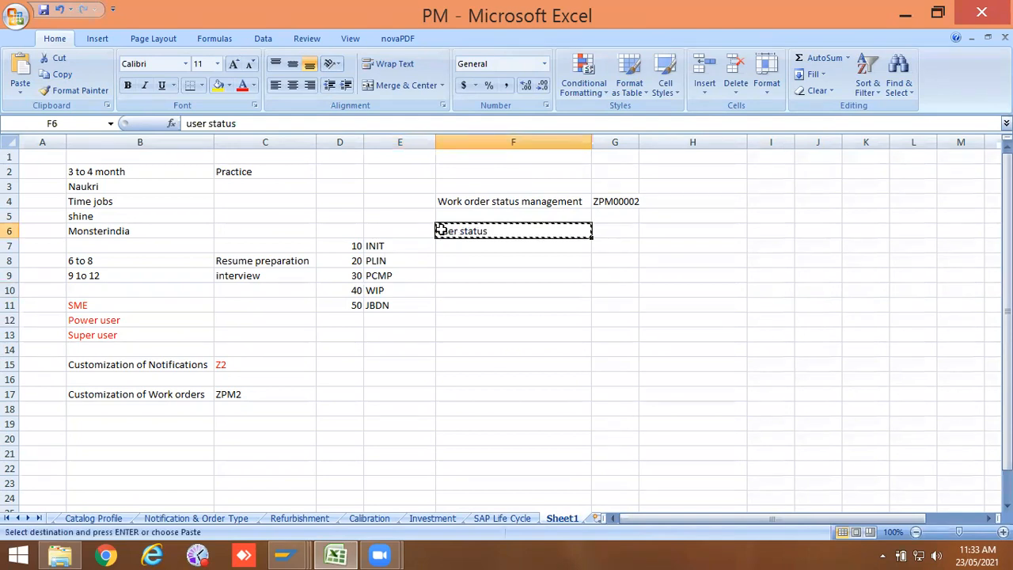
{"action": "left_click", "coordinate": [403, 225]}
{"action": "key", "text": "ctrl+v"}
{"action": "left_click", "coordinate": [419, 254]}
{"action": "left_click", "coordinate": [489, 229]}
{"action": "key", "text": "Delete"}
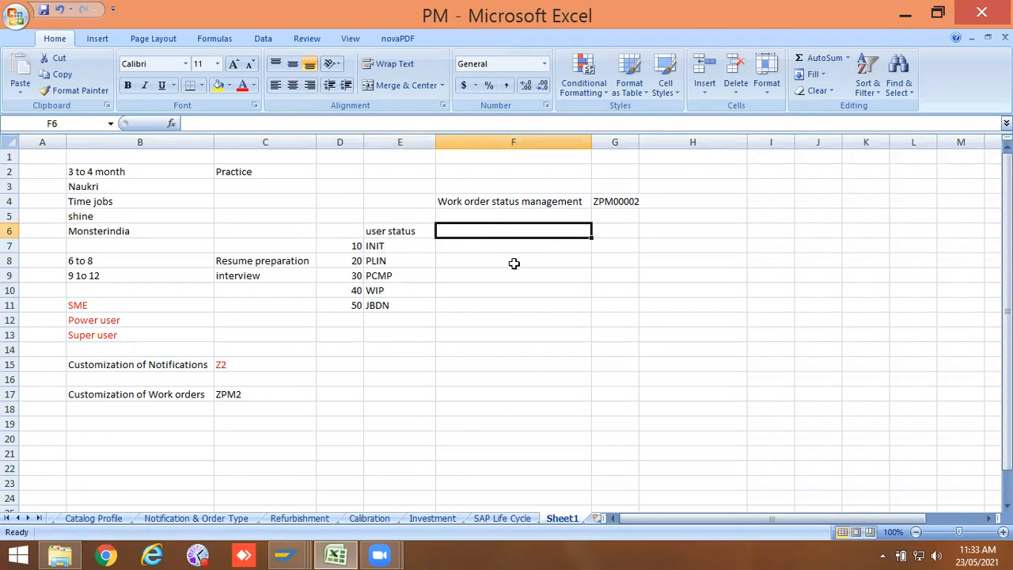
Step: Enter the heading Validation in the cell beside the user status label
{"action": "double_click", "coordinate": [490, 230]}
{"action": "type", "text": "Val"}
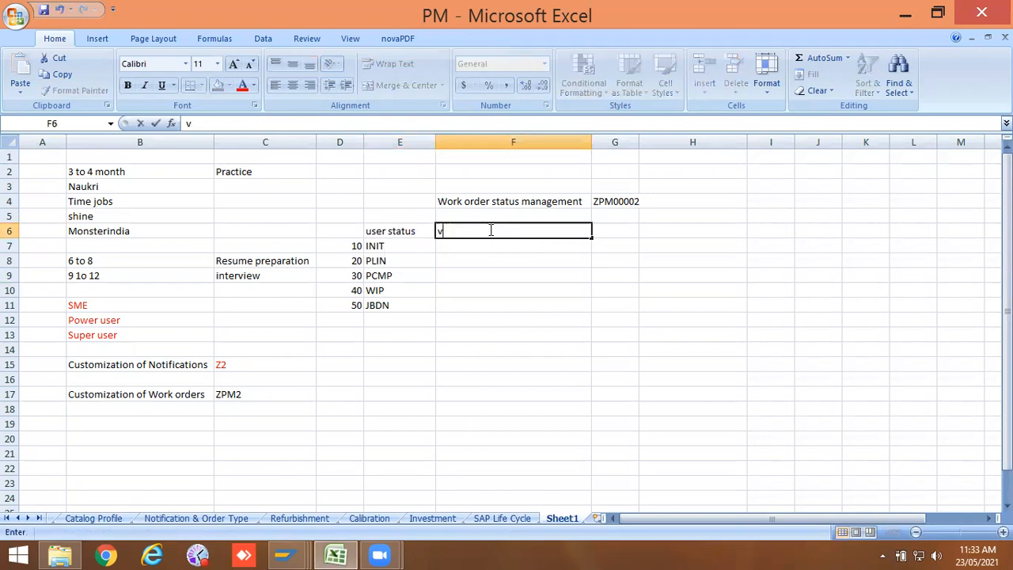
{"action": "key", "text": "BackSpace"}
{"action": "key", "text": "BackSpace"}
{"action": "key", "text": "BackSpace"}
{"action": "type", "text": "Validation"}
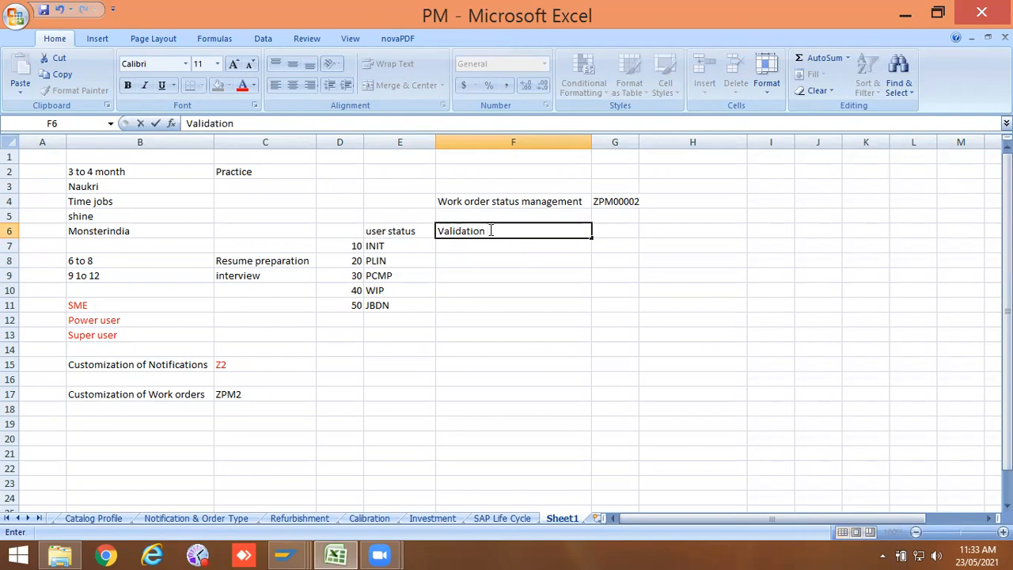
{"action": "left_click", "coordinate": [482, 246]}
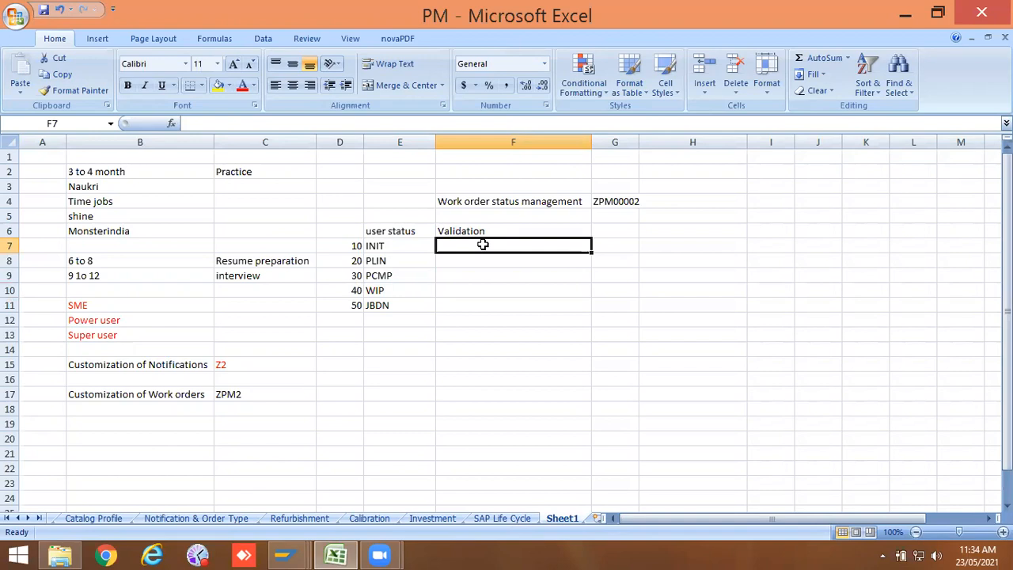
Step: Enter "Complete" in cell H6, next to the Validation heading
{"action": "double_click", "coordinate": [649, 229]}
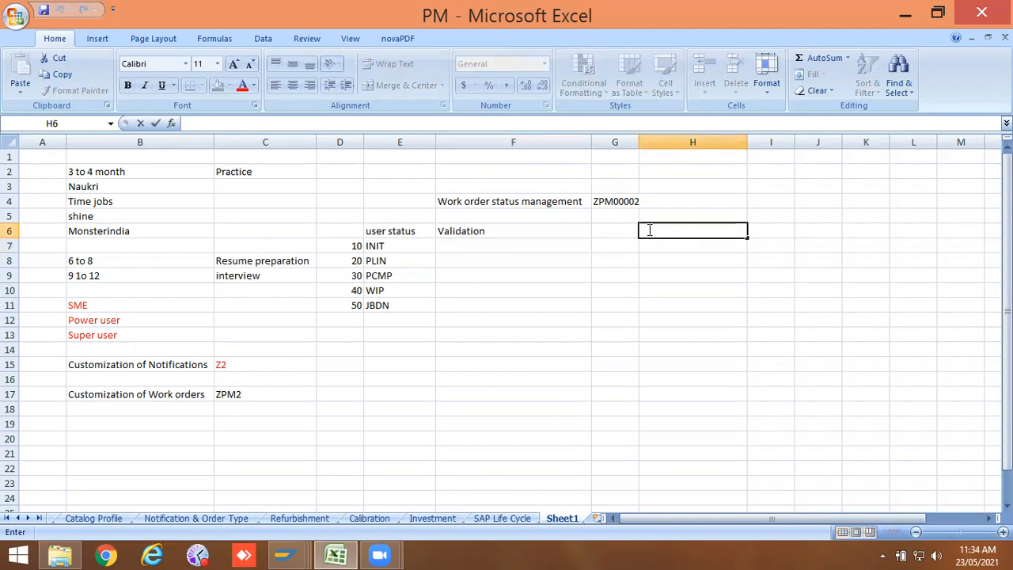
{"action": "type", "text": "Complete"}
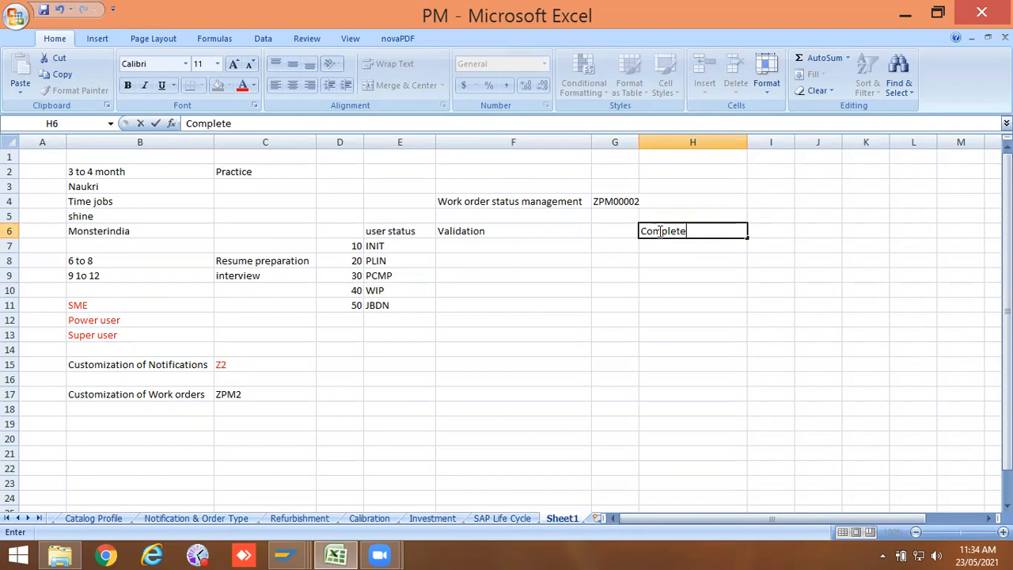
{"action": "key", "text": "Return"}
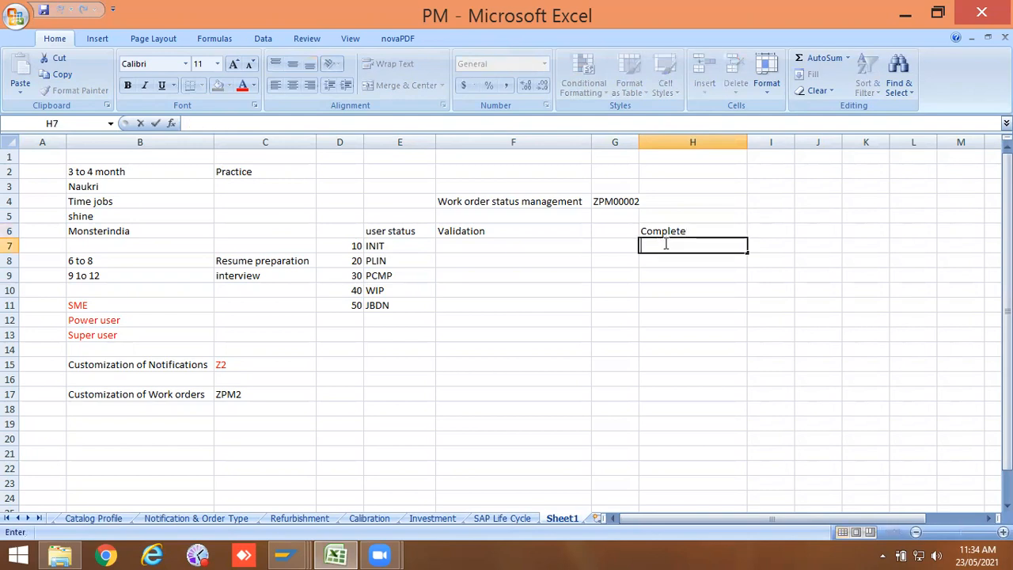
Step: Enter "Confirm order" in cell H7
{"action": "type", "text": "Confirmat"}
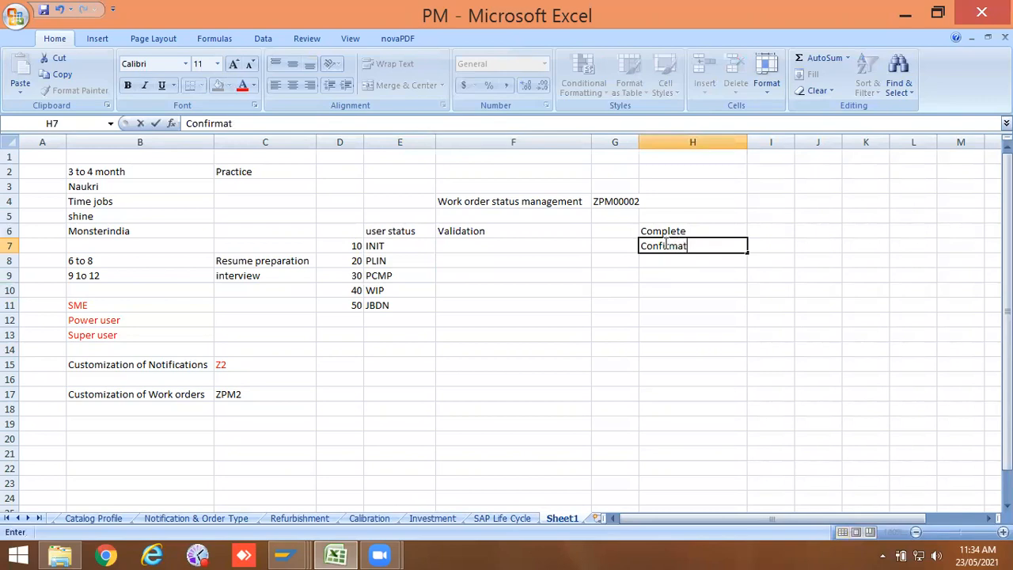
{"action": "key", "text": "BackSpace"}
{"action": "key", "text": "BackSpace"}
{"action": "type", "text": "work"}
{"action": "key", "text": "BackSpace"}
{"action": "key", "text": "BackSpace"}
{"action": "key", "text": "BackSpace"}
{"action": "key", "text": "BackSpace"}
{"action": "type", "text": "rde"}
{"action": "key", "text": "BackSpace"}
{"action": "key", "text": "BackSpace"}
{"action": "type", "text": "order"}
{"action": "double_click", "coordinate": [670, 262]}
Step: Enter "Goods movement" in cell H8
{"action": "type", "text": "Goods mom"}
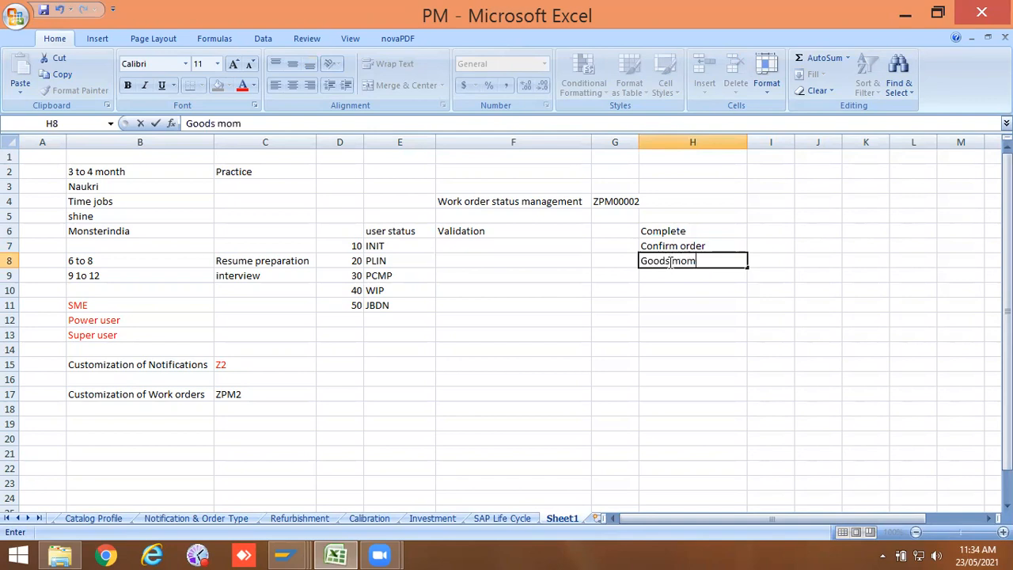
{"action": "key", "text": "BackSpace"}
{"action": "type", "text": "w"}
{"action": "key", "text": "BackSpace"}
{"action": "type", "text": "vement"}
{"action": "left_click", "coordinate": [675, 277]}
Step: Enter "Goods issue deliver" in cell H9
{"action": "double_click", "coordinate": [674, 276]}
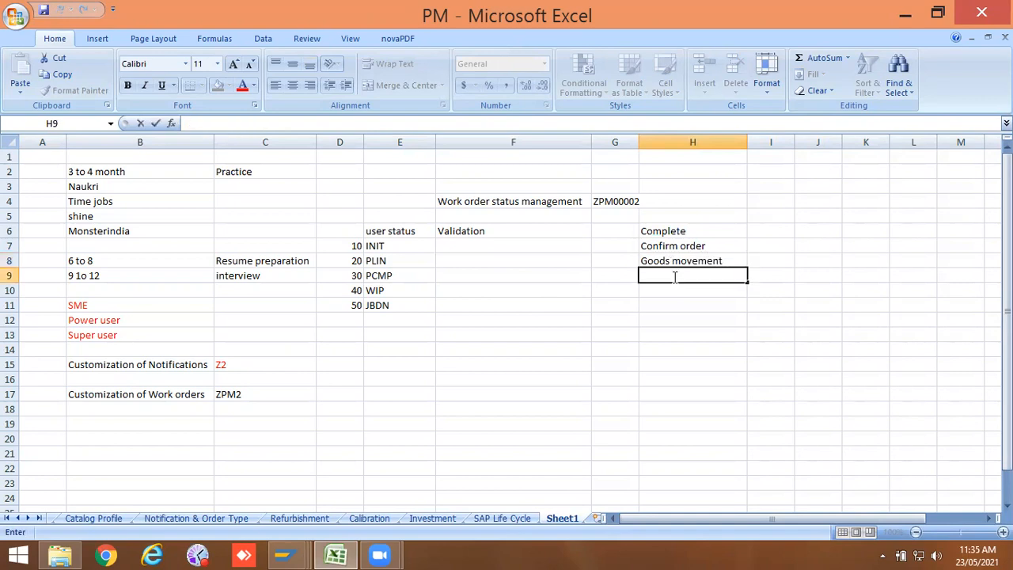
{"action": "type", "text": "Goods "}
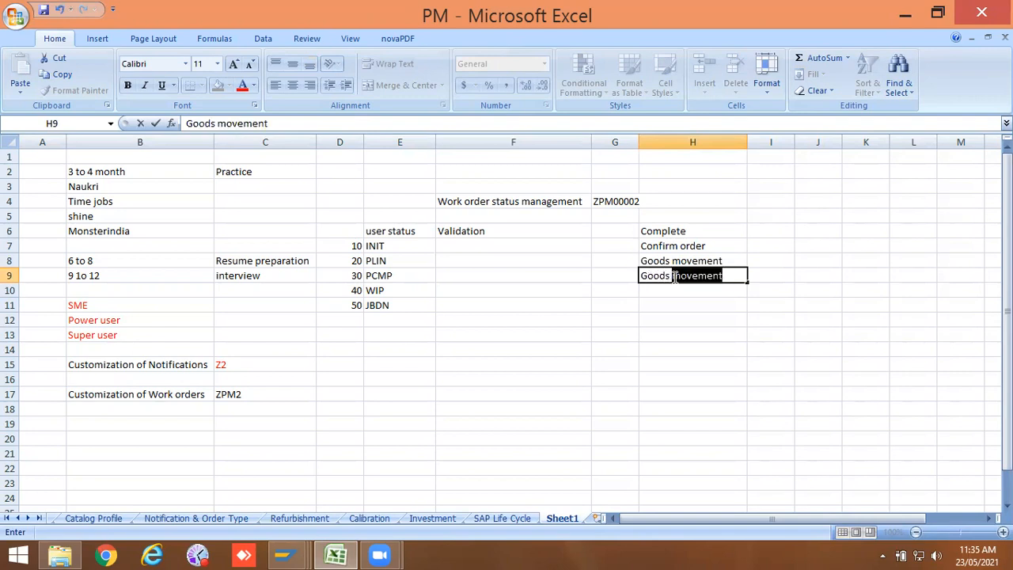
{"action": "type", "text": "issue"}
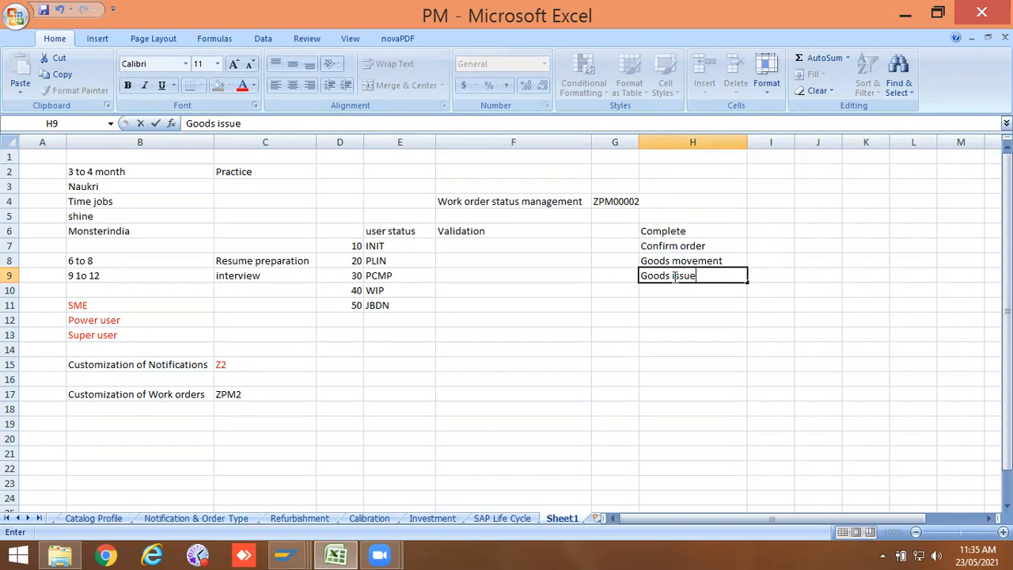
{"action": "type", "text": " deliver"}
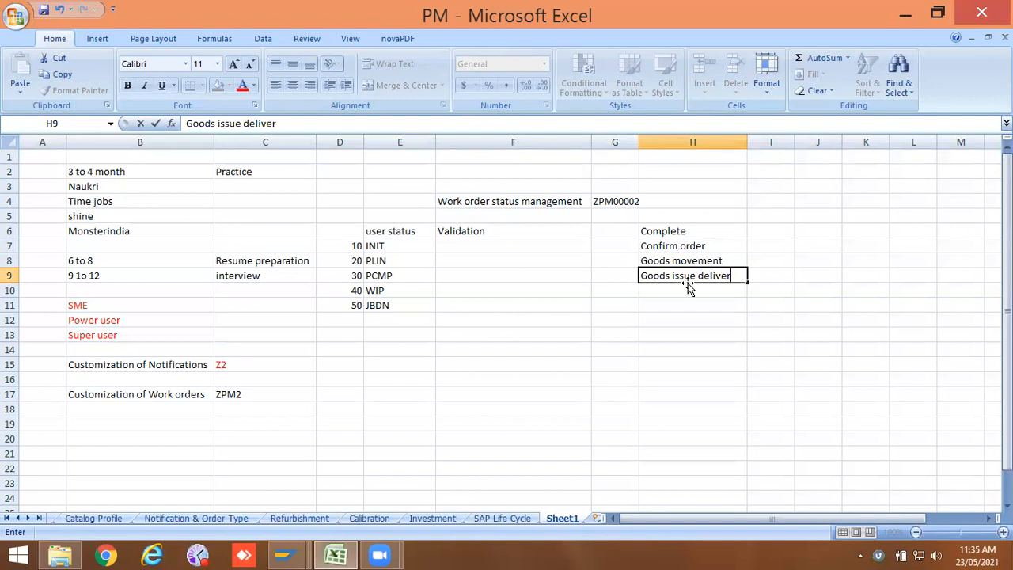
{"action": "left_click", "coordinate": [684, 290]}
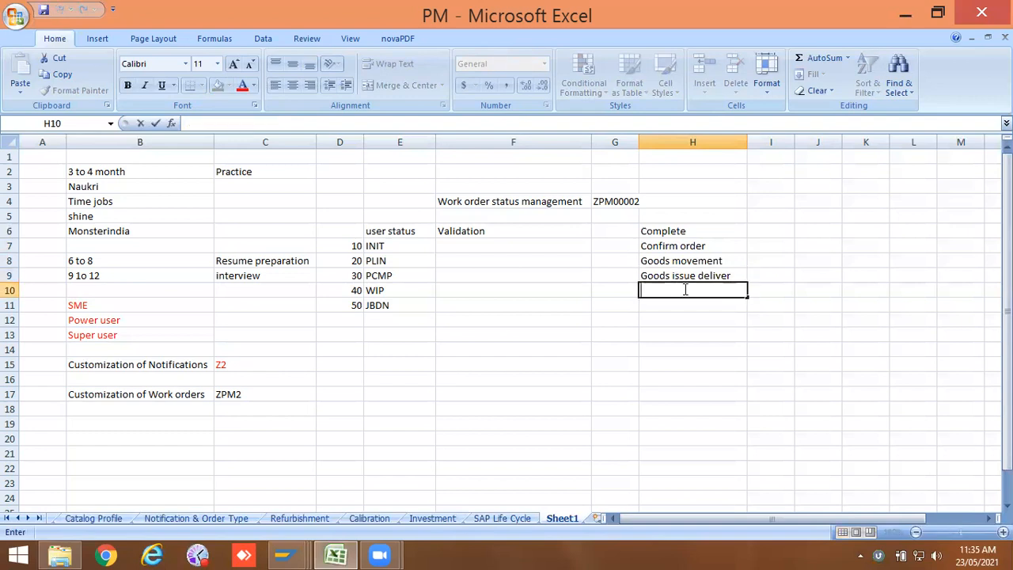
Step: Enter "Goods Recipt for pl order" in cell H10
{"action": "type", "text": "Goods Rec"}
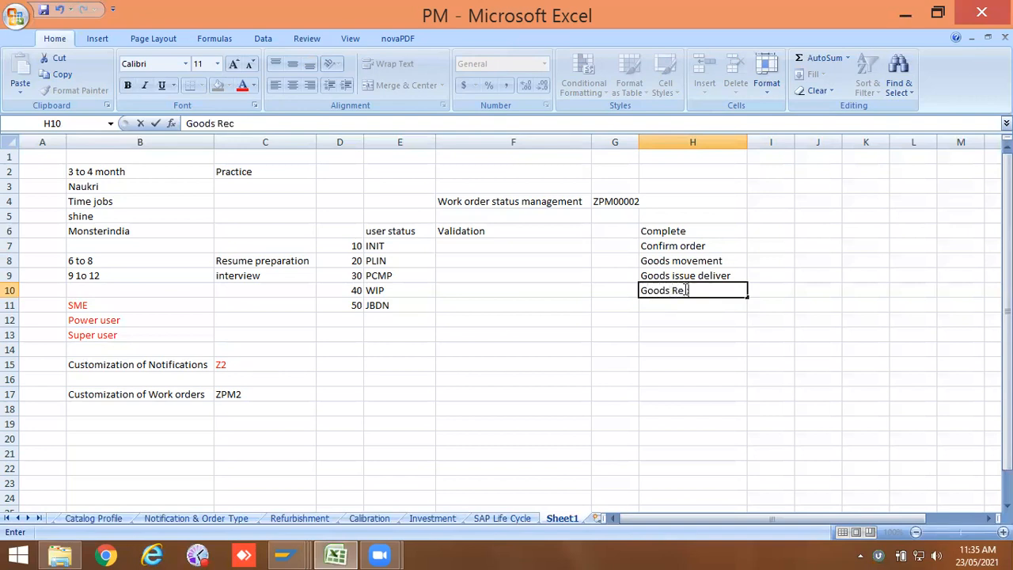
{"action": "type", "text": "ipt for pl order"}
{"action": "left_click", "coordinate": [673, 305]}
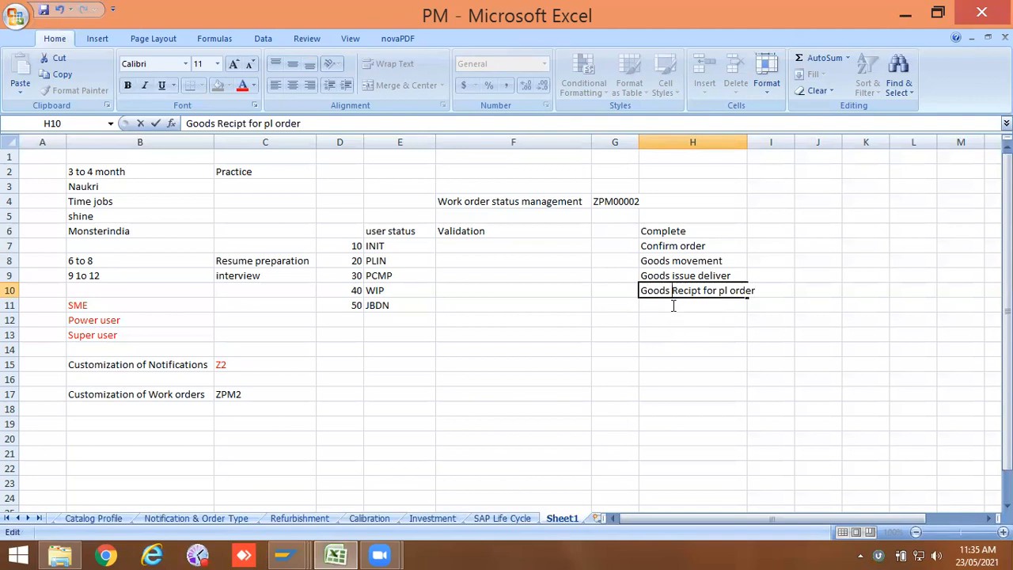
{"action": "key", "text": "Return"}
Step: Enter "Goods Recipt for purchase order" in cell H11 and autofit column H to its contents
{"action": "type", "text": "Goodd"}
{"action": "key", "text": "BackSpace"}
{"action": "type", "text": "s"}
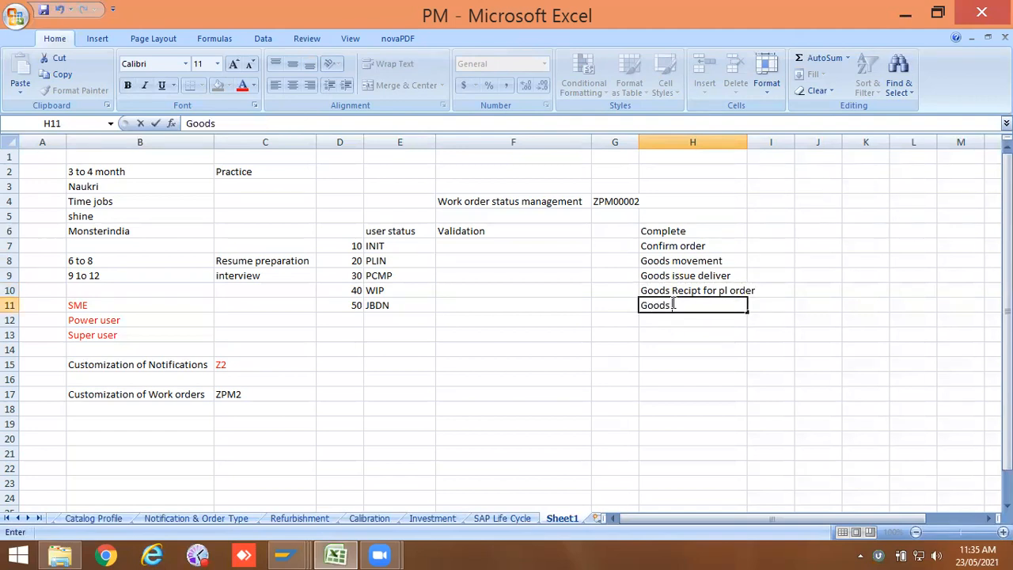
{"action": "type", "text": " Rec"}
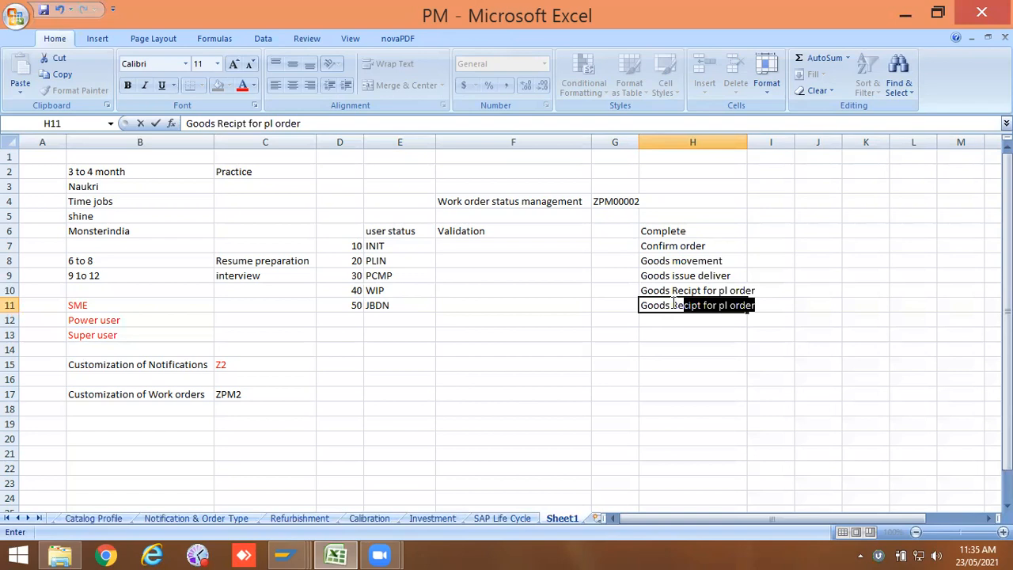
{"action": "type", "text": "ip"}
{"action": "key", "text": "BackSpace"}
{"action": "key", "text": "BackSpace"}
{"action": "type", "text": "cipt for"}
{"action": "key", "text": "BackSpace"}
{"action": "key", "text": "BackSpace"}
{"action": "type", "text": "for"}
{"action": "type", "text": " a"}
{"action": "key", "text": "BackSpace"}
{"action": "type", "text": "pu"}
{"action": "type", "text": "cur"}
{"action": "key", "text": "BackSpace"}
{"action": "key", "text": "BackSpace"}
{"action": "key", "text": "BackSpace"}
{"action": "type", "text": "rchase"}
{"action": "key", "text": "BackSpace"}
{"action": "key", "text": "BackSpace"}
{"action": "type", "text": "ase order"}
{"action": "key", "text": "BackSpace"}
{"action": "type", "text": "er"}
{"action": "left_click", "coordinate": [769, 230]}
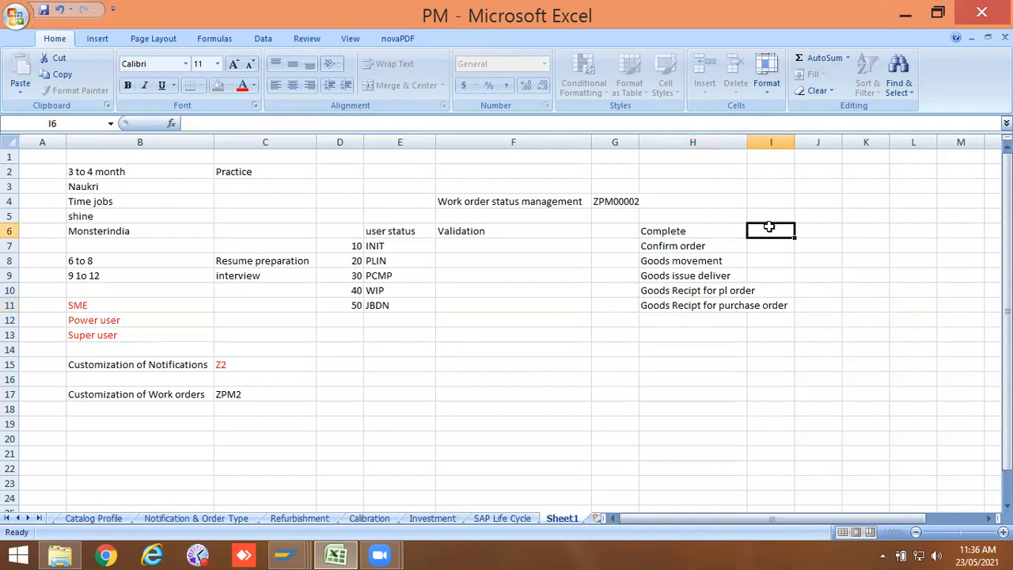
{"action": "double_click", "coordinate": [747, 142]}
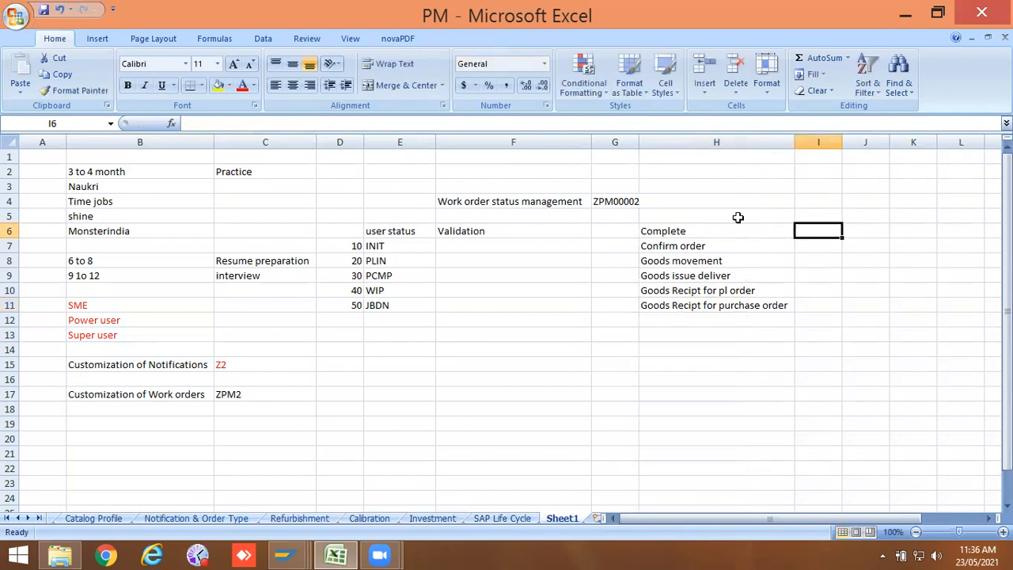
Step: Enter "Partial release order" in cell H12
{"action": "double_click", "coordinate": [667, 318]}
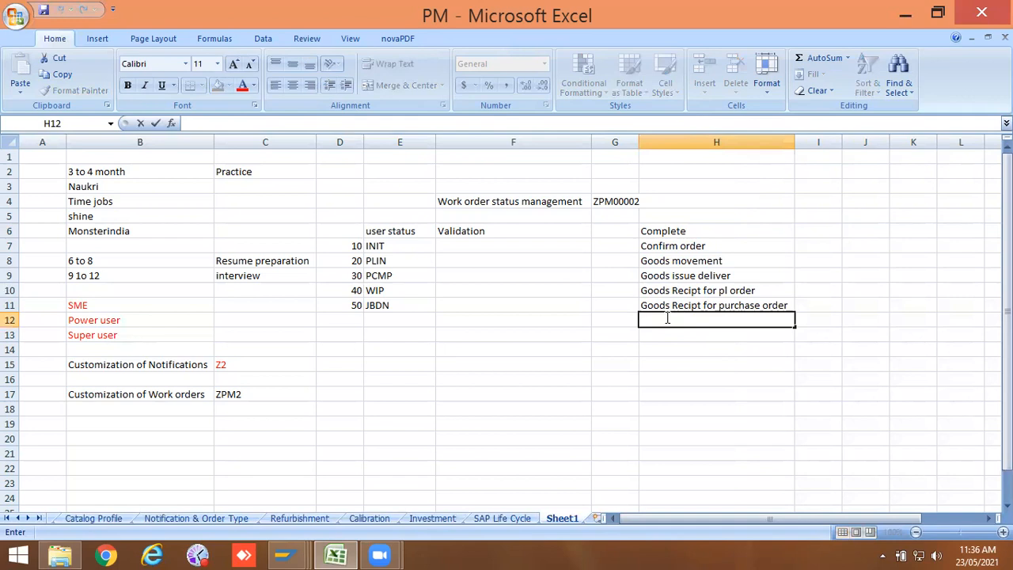
{"action": "type", "text": "P"}
{"action": "key", "text": "BackSpace"}
{"action": "type", "text": "Partial release order"}
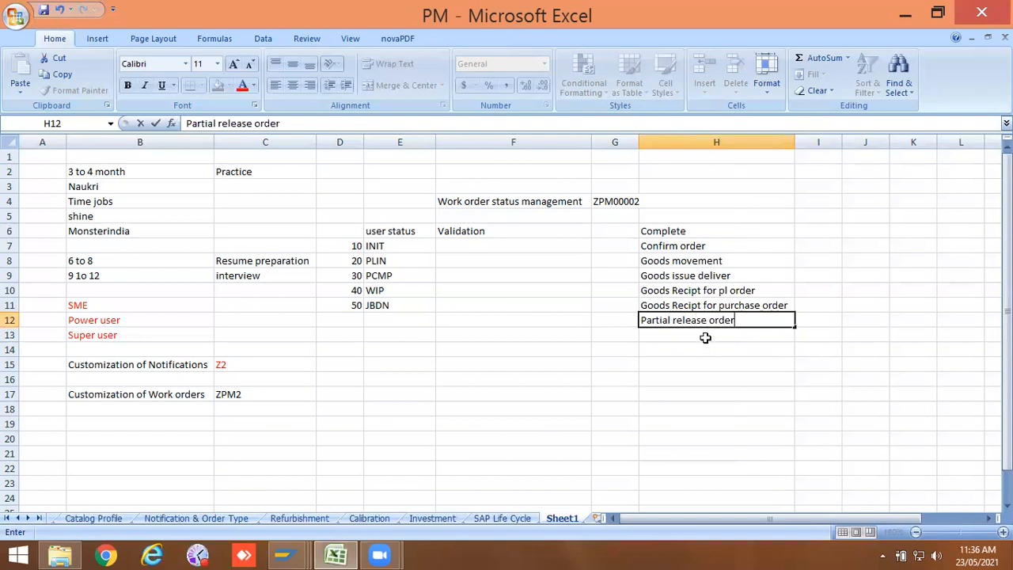
{"action": "key", "text": "Return"}
Step: Enter "Release" in cell H13
{"action": "double_click", "coordinate": [705, 335]}
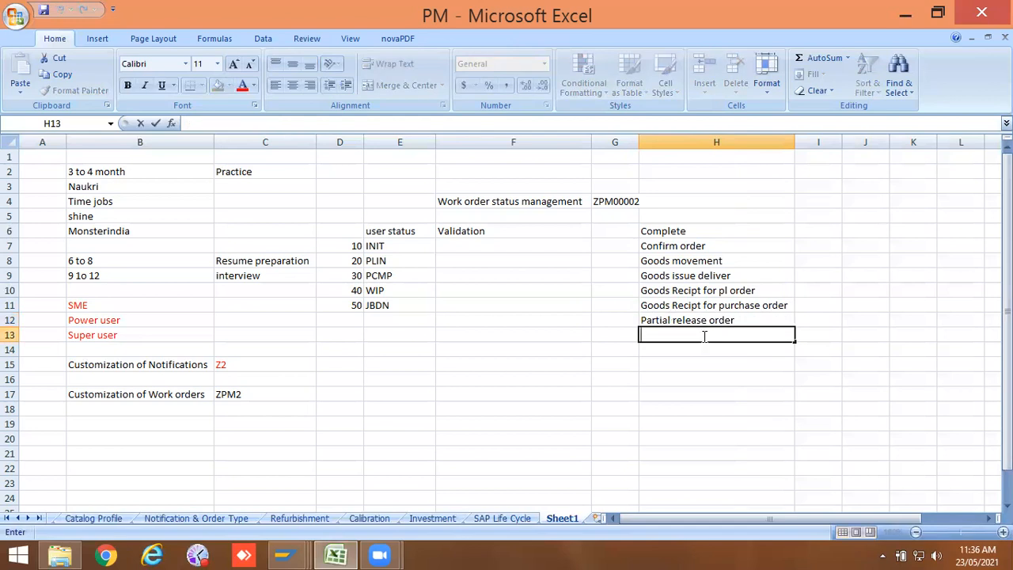
{"action": "type", "text": "Relese"}
{"action": "key", "text": "BackSpace"}
{"action": "key", "text": "BackSpace"}
{"action": "type", "text": "ase"}
{"action": "key", "text": "Return"}
Step: Enter "Technically complete" in cell H14
{"action": "double_click", "coordinate": [696, 353]}
{"action": "type", "text": "T"}
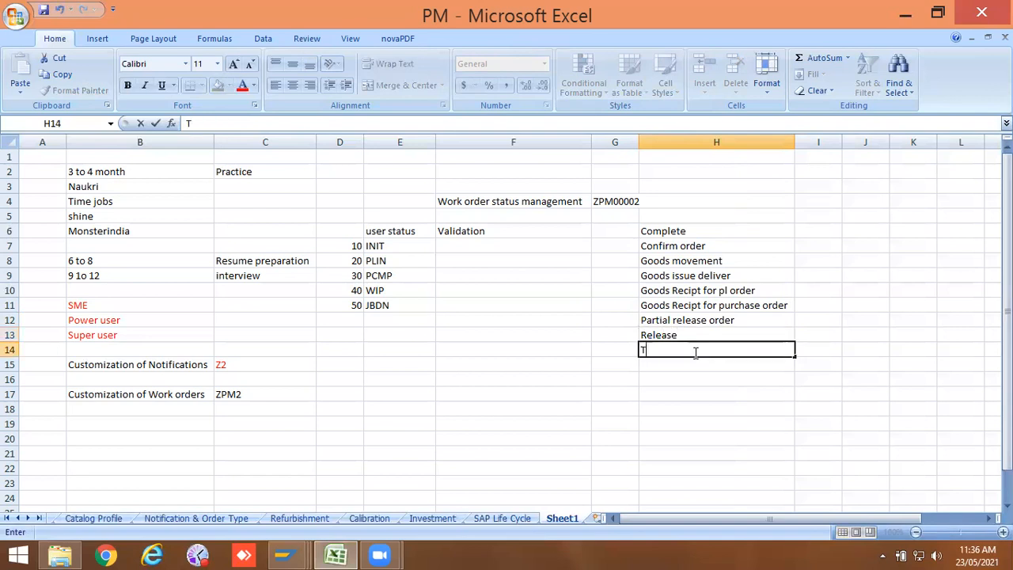
{"action": "type", "text": "echnically comple"}
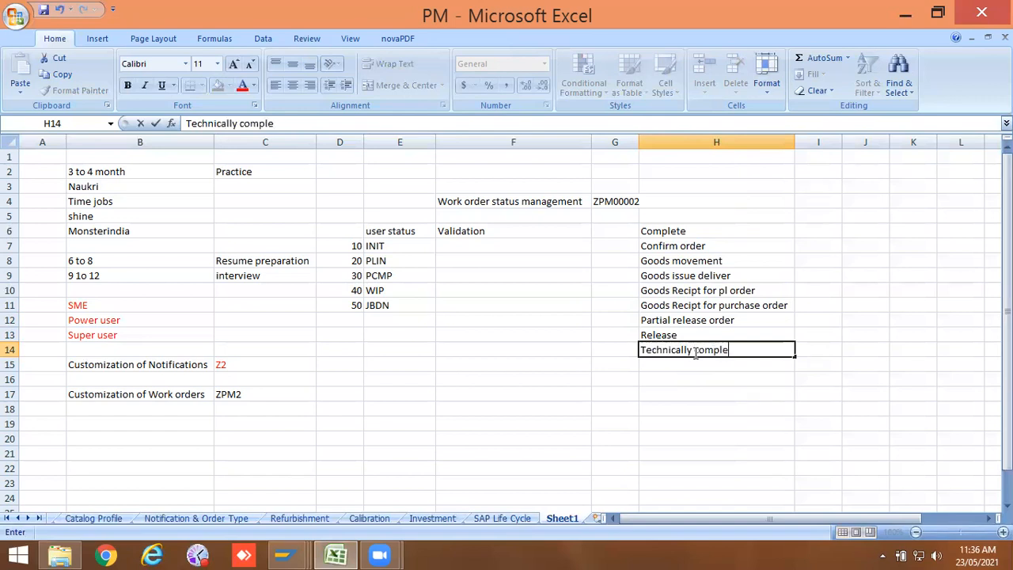
{"action": "type", "text": "te"}
{"action": "left_click", "coordinate": [716, 392]}
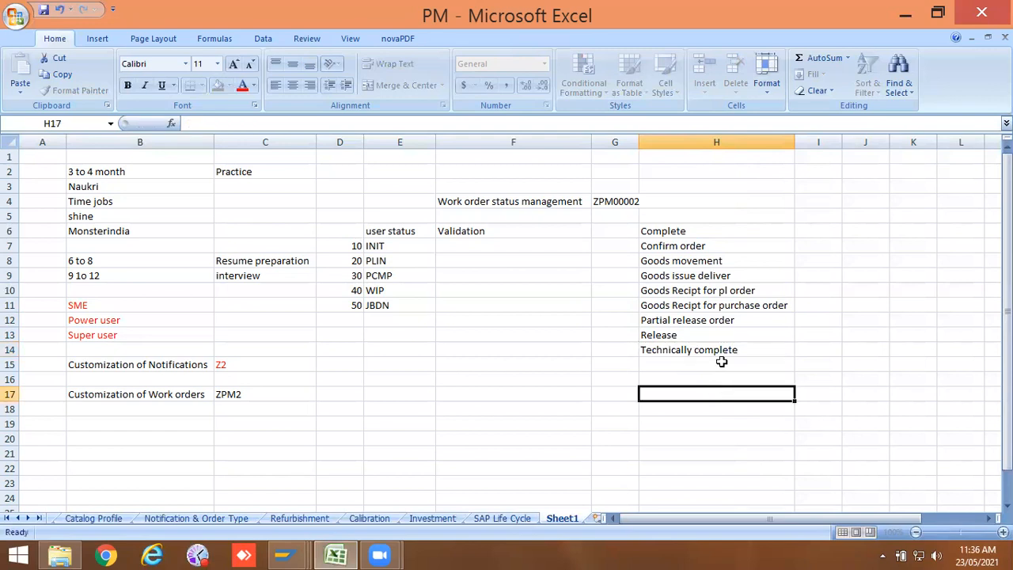
Step: Select the status entries in H6 to H14 to review the list
{"action": "left_click_drag", "start_coordinate": [694, 231], "coordinate": [694, 351]}
{"action": "left_click", "coordinate": [707, 405]}
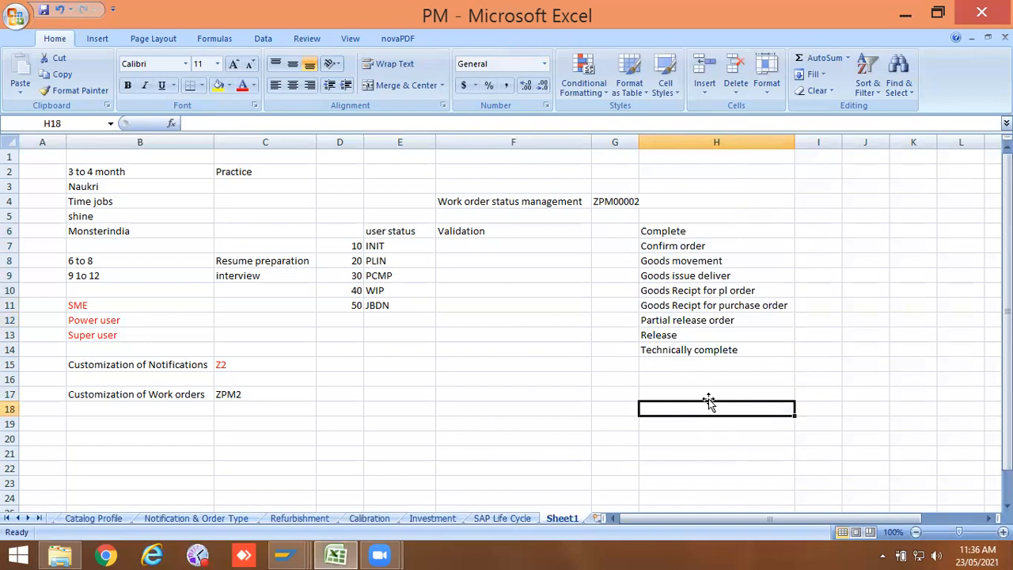
{"action": "left_click", "coordinate": [394, 244]}
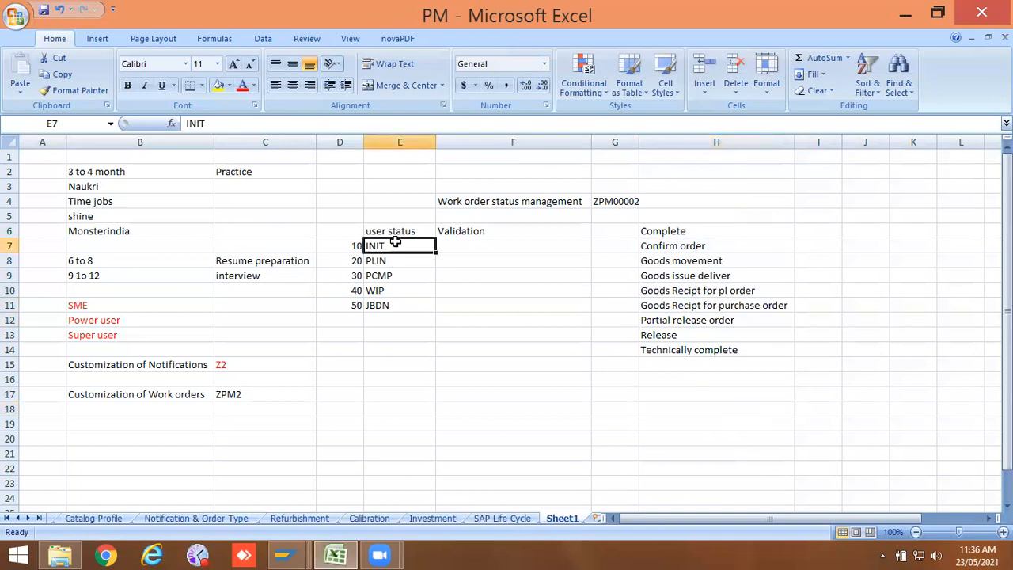
Step: Enter "Forbitten" as a heading in cell H5 above the status list
{"action": "double_click", "coordinate": [716, 214]}
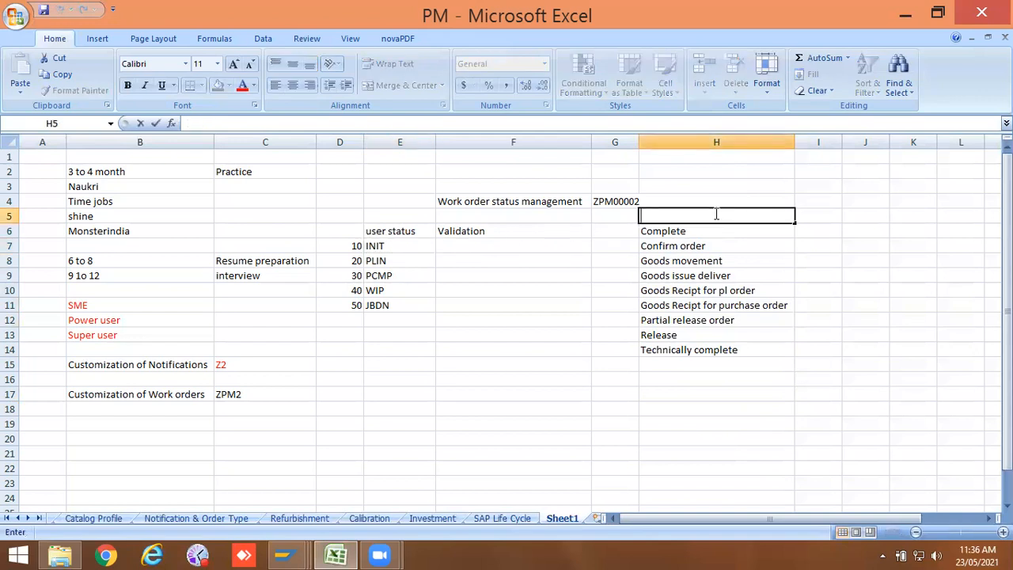
{"action": "type", "text": "Forbitte"}
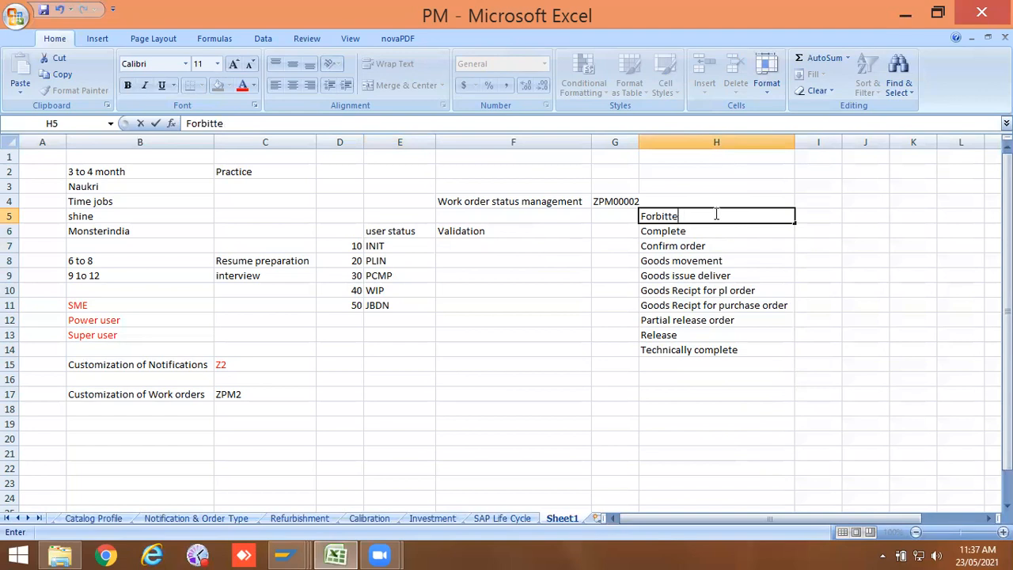
{"action": "type", "text": "n"}
{"action": "left_click", "coordinate": [710, 246]}
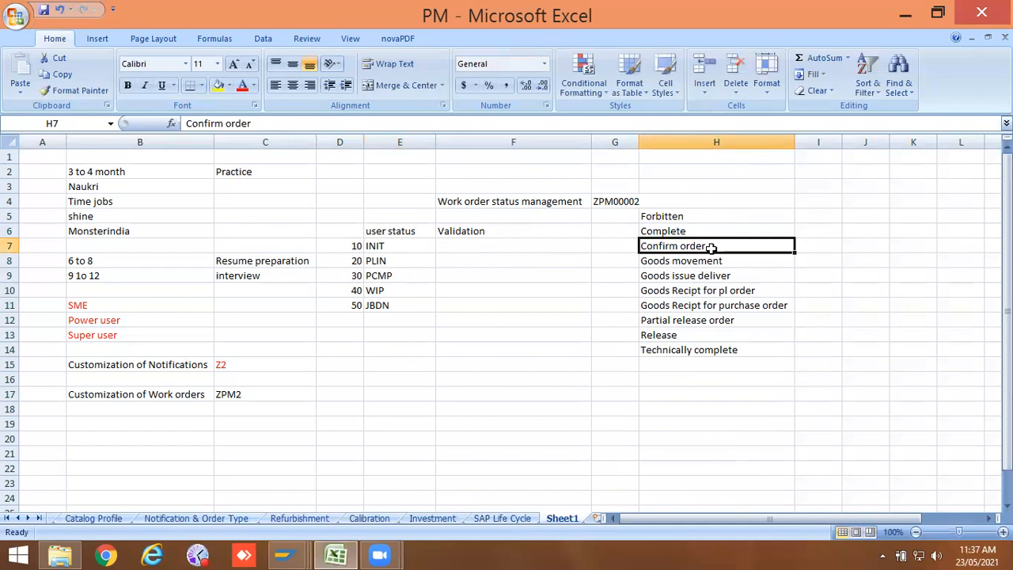
{"action": "left_click", "coordinate": [696, 232]}
{"action": "key", "text": "shift+Down"}
{"action": "key", "text": "shift+Down"}
{"action": "key", "text": "shift+Down"}
{"action": "key", "text": "shift+Down"}
{"action": "key", "text": "shift+Down"}
{"action": "key", "text": "shift+Down"}
{"action": "key", "text": "shift+Down"}
Step: Replace the heading in cell H5 with "Restrict"
{"action": "left_click", "coordinate": [693, 217]}
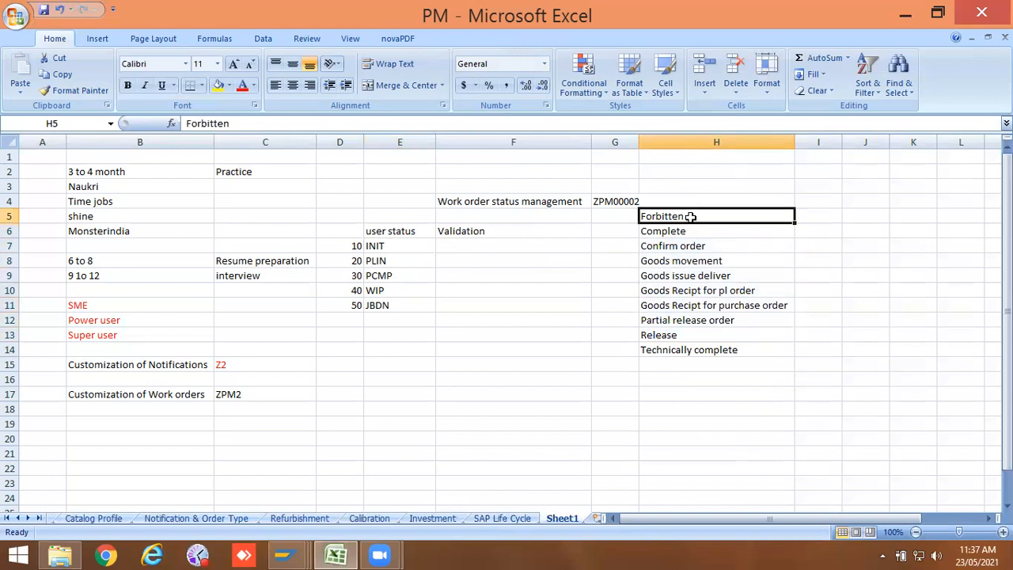
{"action": "key", "text": "BackSpace"}
{"action": "type", "text": "REs"}
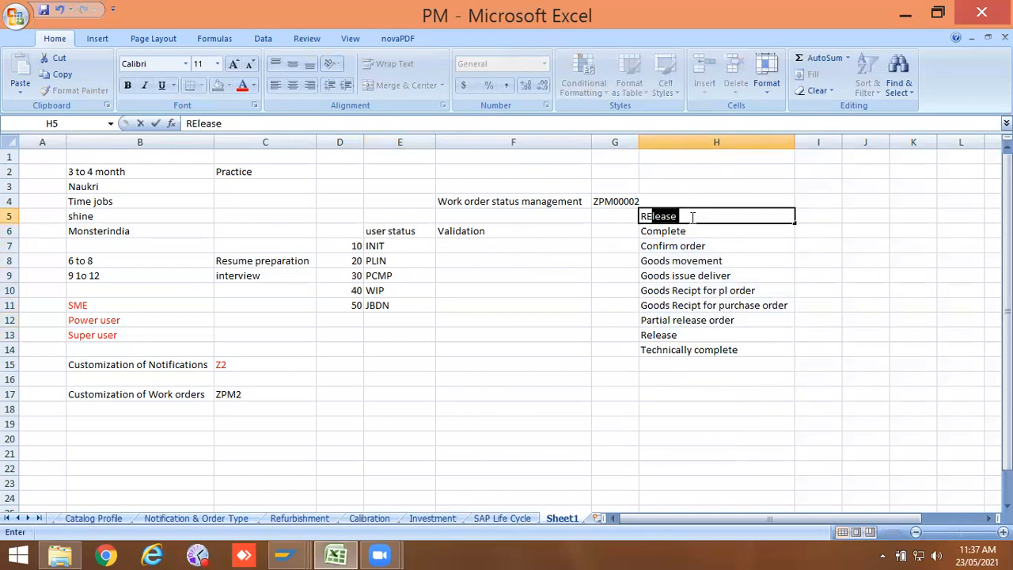
{"action": "key", "text": "BackSpace"}
{"action": "key", "text": "BackSpace"}
{"action": "type", "text": "est"}
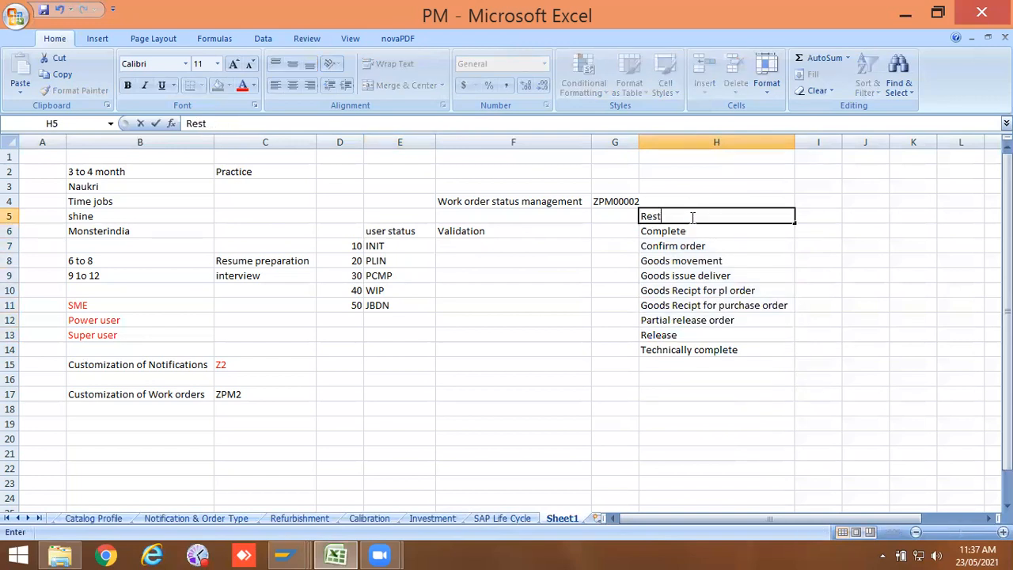
{"action": "type", "text": "rict"}
{"action": "left_click", "coordinate": [708, 315]}
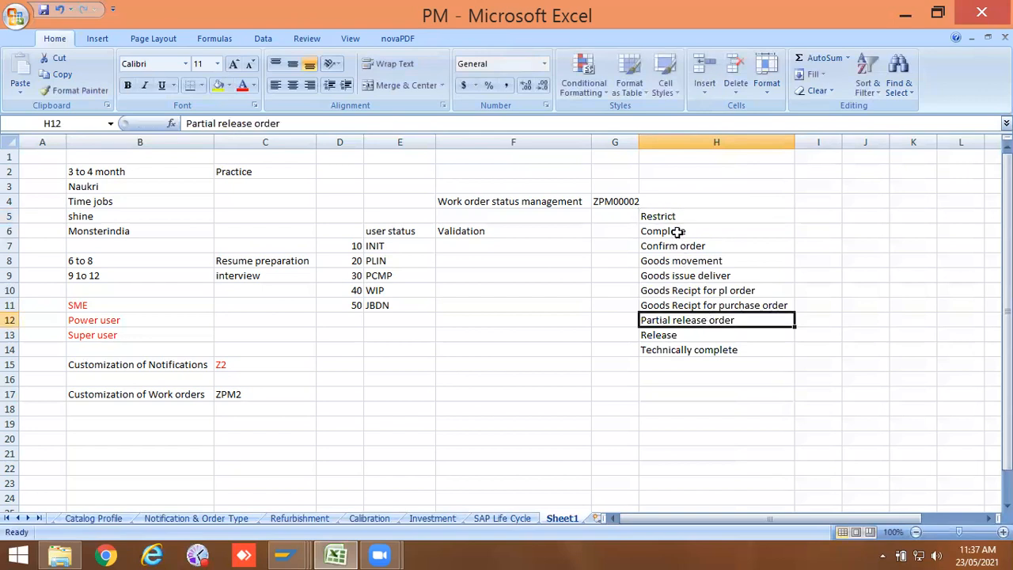
Step: Select the status list from H6 to H14 under the Restrict heading
{"action": "left_click_drag", "start_coordinate": [678, 231], "coordinate": [675, 345]}
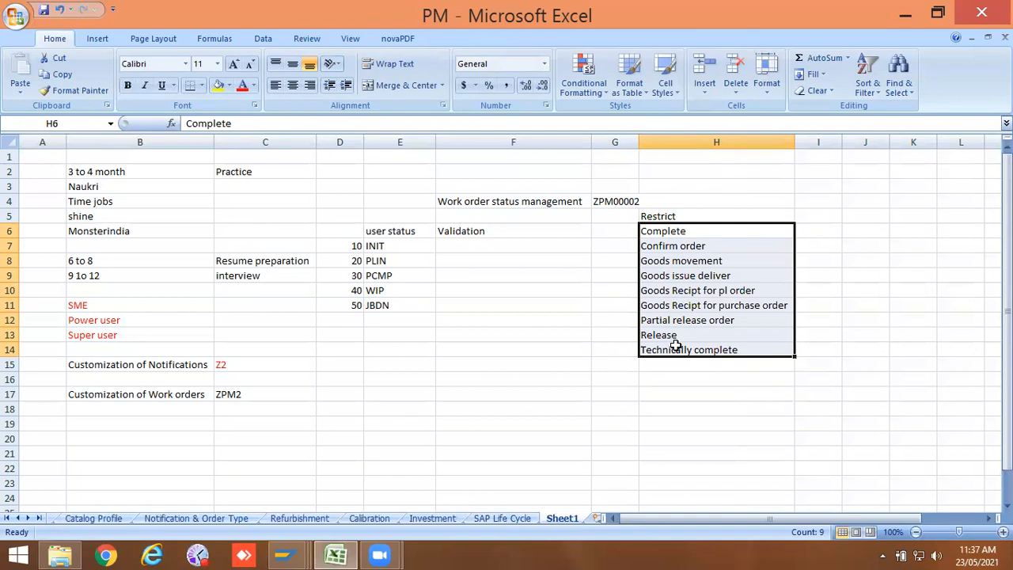
{"action": "left_click", "coordinate": [687, 290]}
{"action": "left_click", "coordinate": [384, 247]}
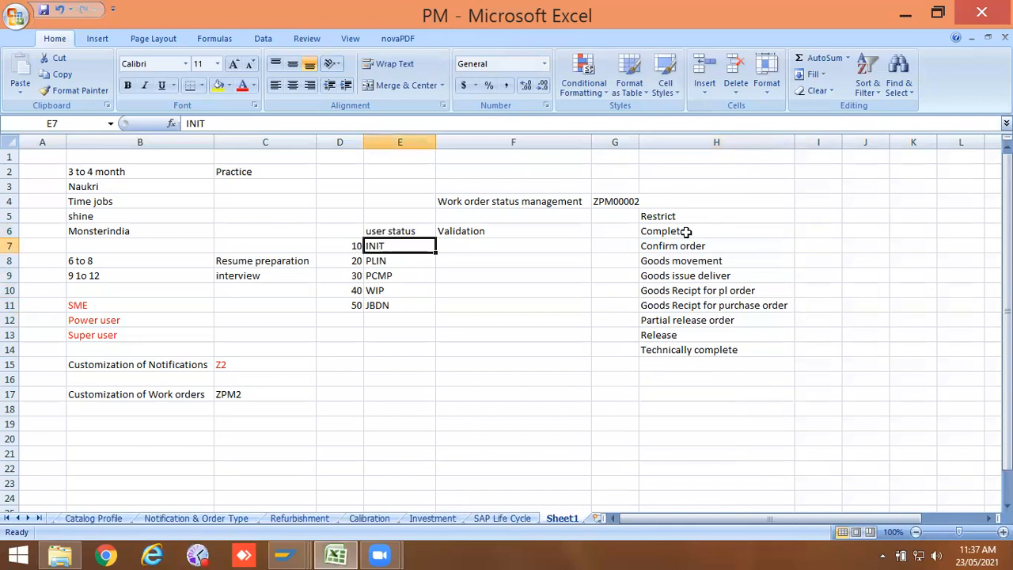
{"action": "left_click_drag", "start_coordinate": [685, 231], "coordinate": [682, 349]}
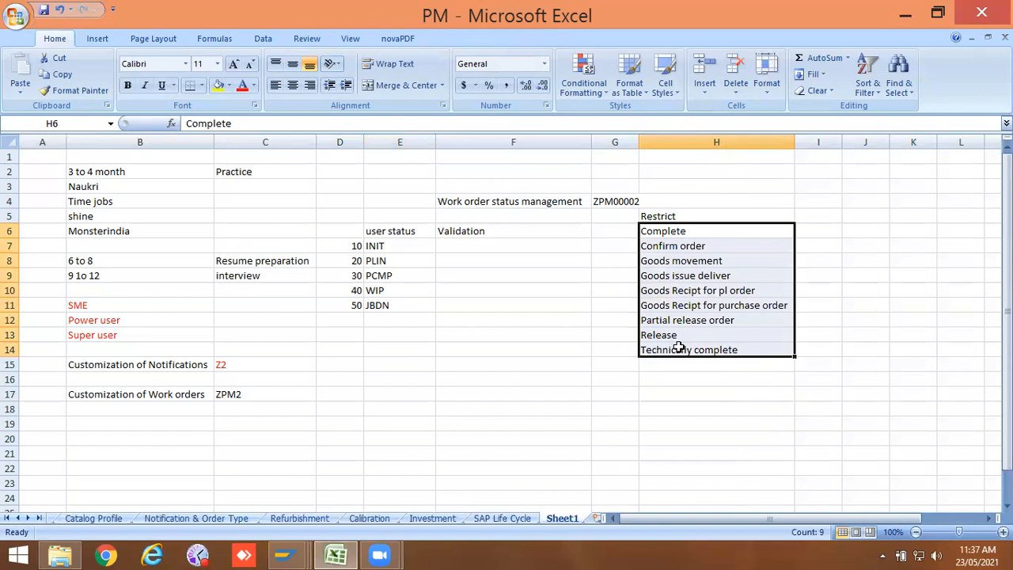
Step: Review the Restrict list in H6 to H14 against the user statuses INIT to JBDN in column E
{"action": "left_click", "coordinate": [677, 349]}
{"action": "left_click", "coordinate": [670, 336]}
{"action": "left_click", "coordinate": [656, 282]}
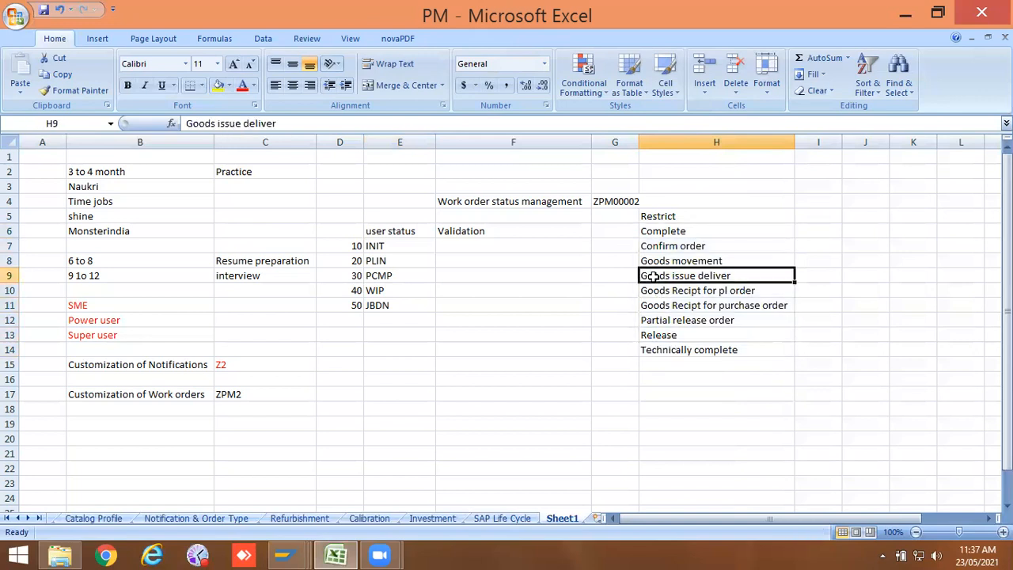
{"action": "left_click", "coordinate": [650, 244]}
{"action": "left_click", "coordinate": [649, 231]}
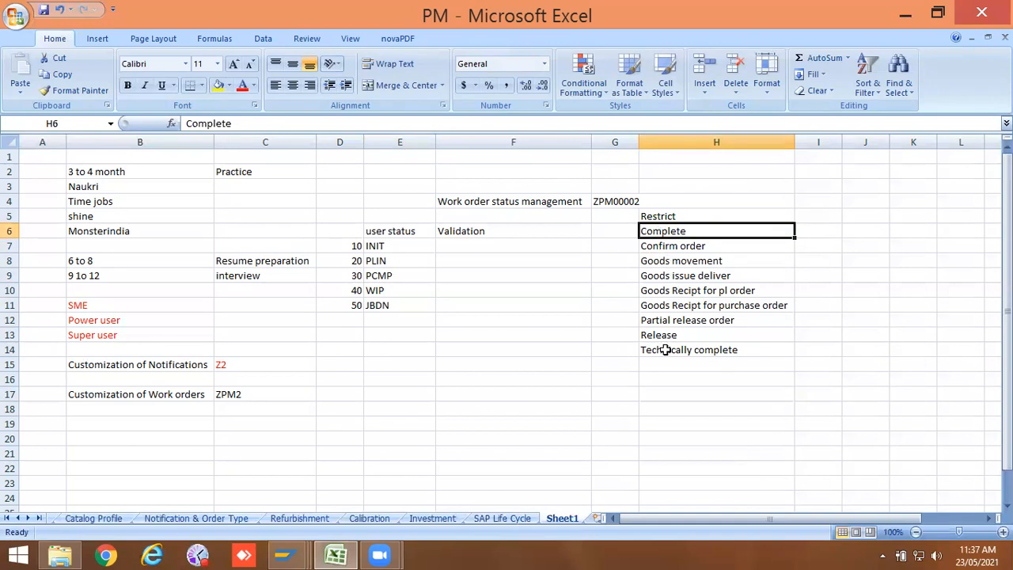
{"action": "left_click", "coordinate": [381, 261]}
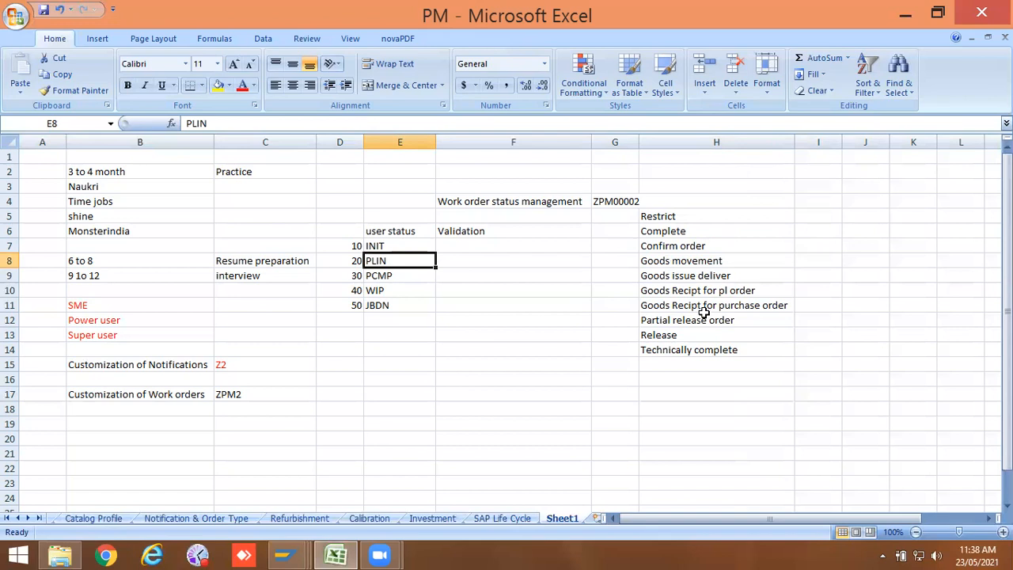
{"action": "left_click", "coordinate": [700, 347]}
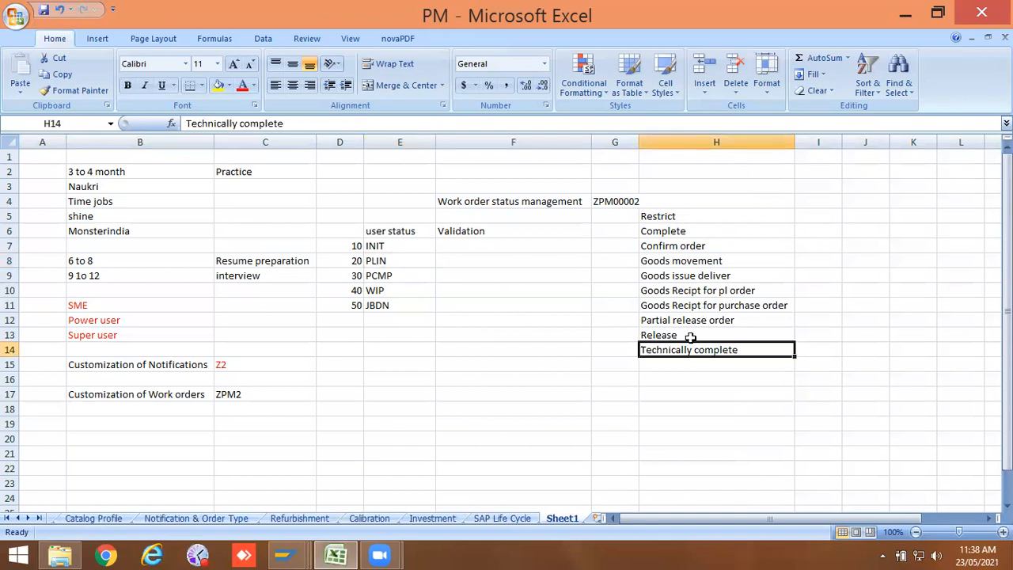
{"action": "left_click", "coordinate": [402, 274]}
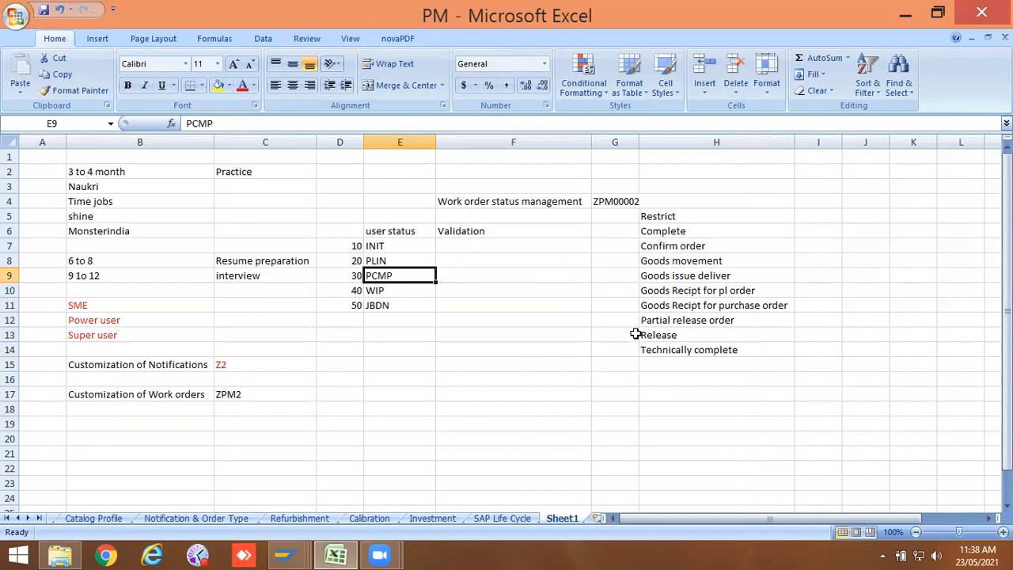
{"action": "left_click", "coordinate": [478, 270]}
{"action": "left_click", "coordinate": [682, 237]}
{"action": "left_click_drag", "start_coordinate": [682, 238], "coordinate": [688, 355]}
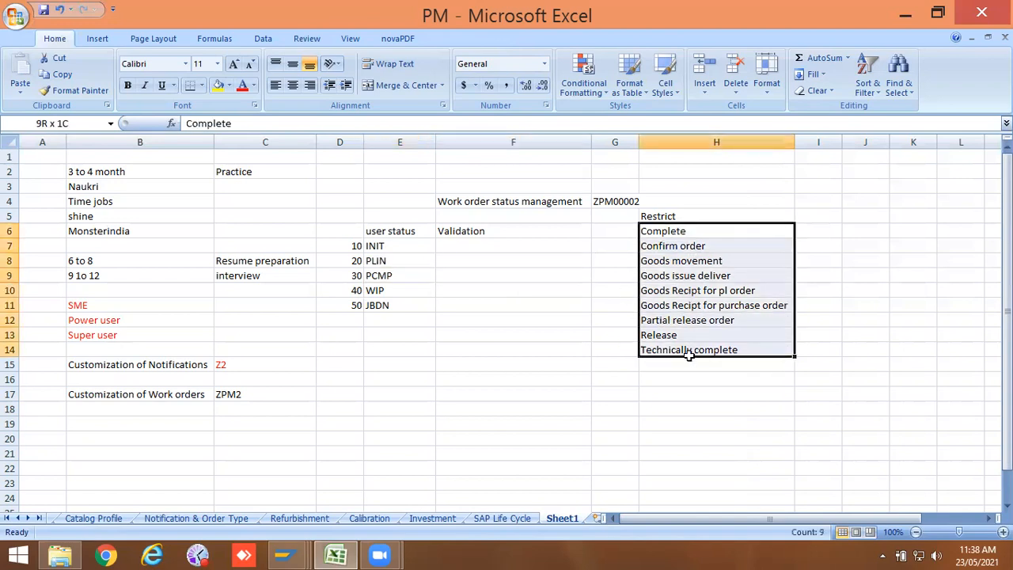
{"action": "left_click", "coordinate": [689, 379]}
{"action": "left_click_drag", "start_coordinate": [380, 246], "coordinate": [385, 304]}
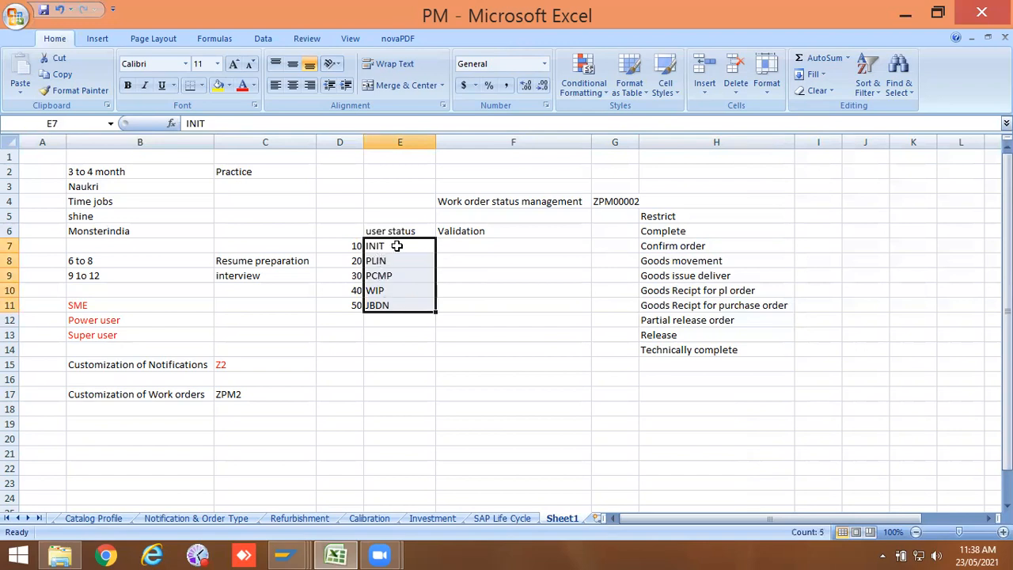
{"action": "left_click", "coordinate": [464, 246]}
{"action": "left_click_drag", "start_coordinate": [417, 243], "coordinate": [412, 305]}
{"action": "left_click_drag", "start_coordinate": [687, 229], "coordinate": [695, 360]}
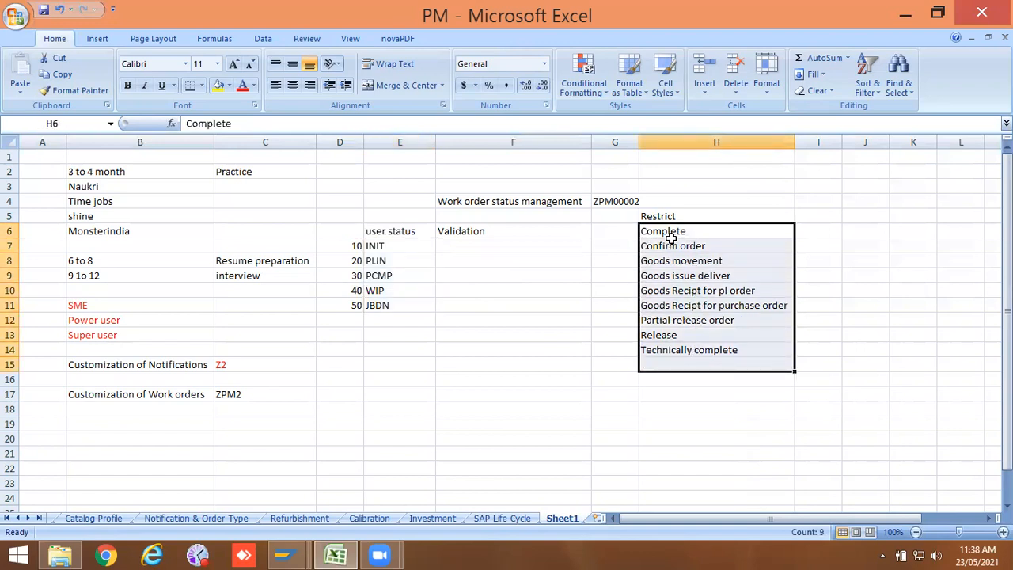
{"action": "left_click", "coordinate": [690, 333]}
{"action": "left_click_drag", "start_coordinate": [665, 233], "coordinate": [685, 354]}
{"action": "left_click", "coordinate": [682, 361]}
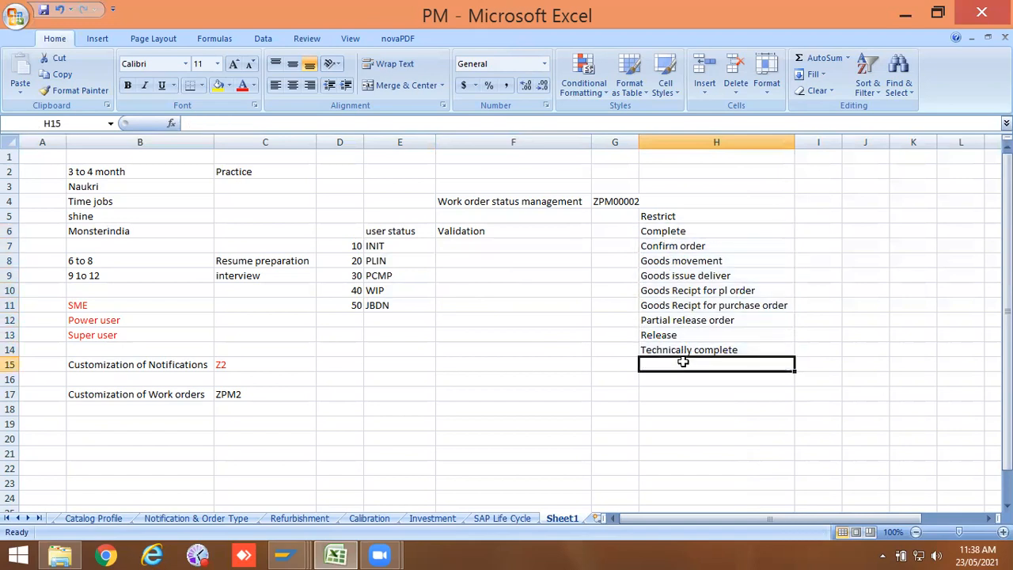
{"action": "left_click_drag", "start_coordinate": [376, 249], "coordinate": [380, 283]}
{"action": "left_click", "coordinate": [459, 260]}
{"action": "left_click_drag", "start_coordinate": [386, 246], "coordinate": [397, 309]}
{"action": "left_click", "coordinate": [586, 274]}
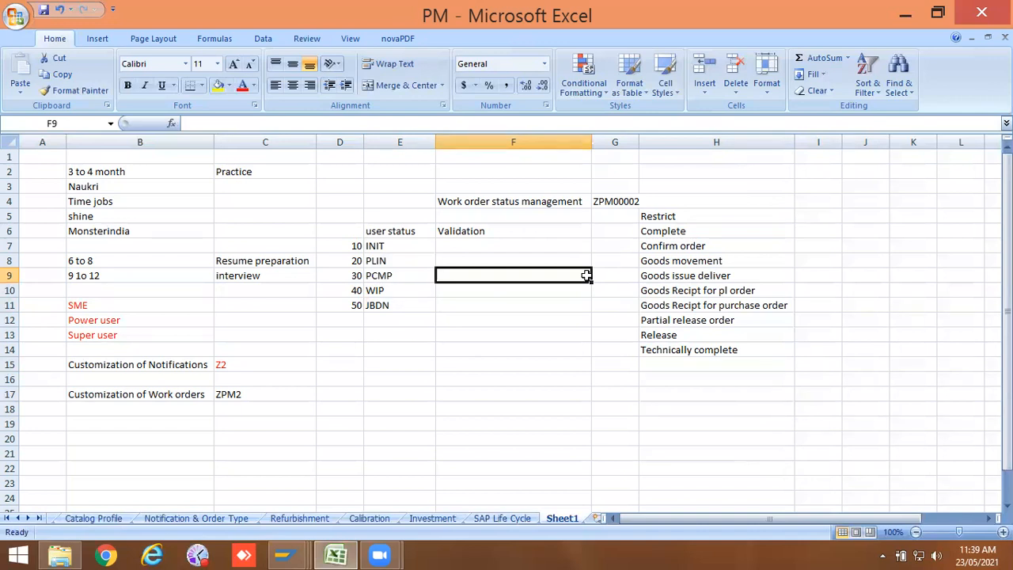
Step: Switch to SAP and look through the open maintenance order screens to reach repair order 800249
{"action": "left_click", "coordinate": [285, 555]}
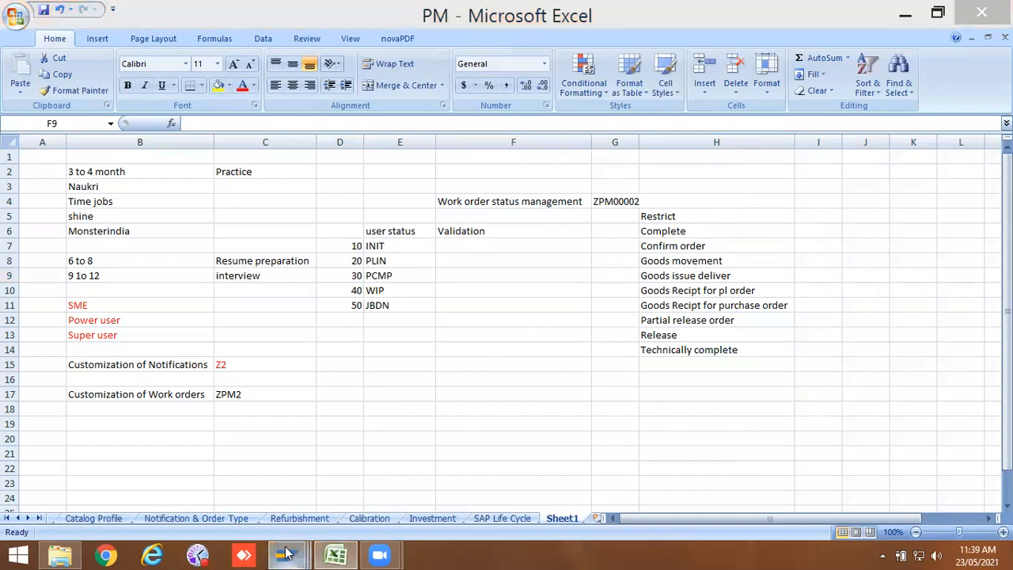
{"action": "left_click", "coordinate": [899, 483]}
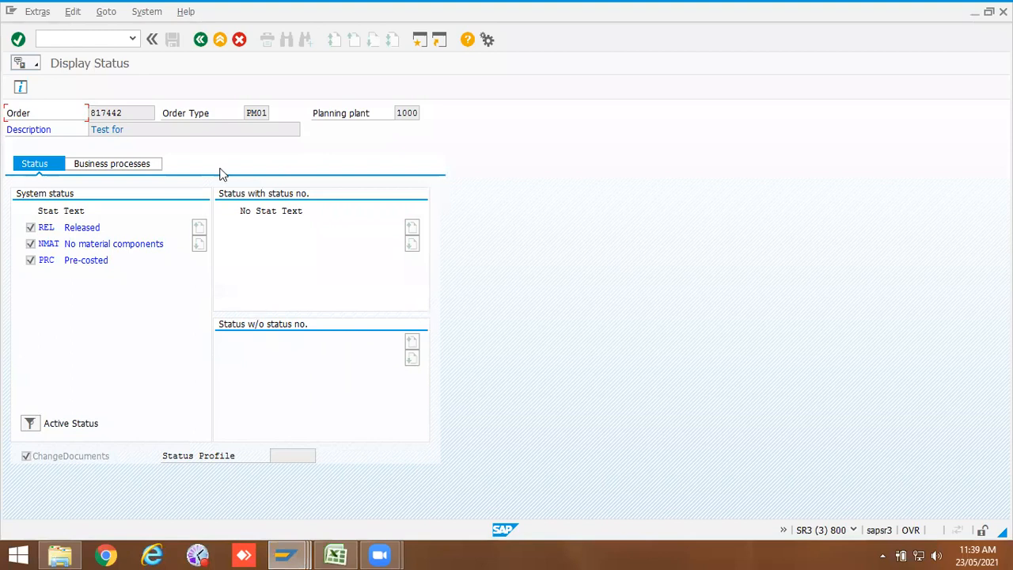
{"action": "left_click", "coordinate": [200, 38]}
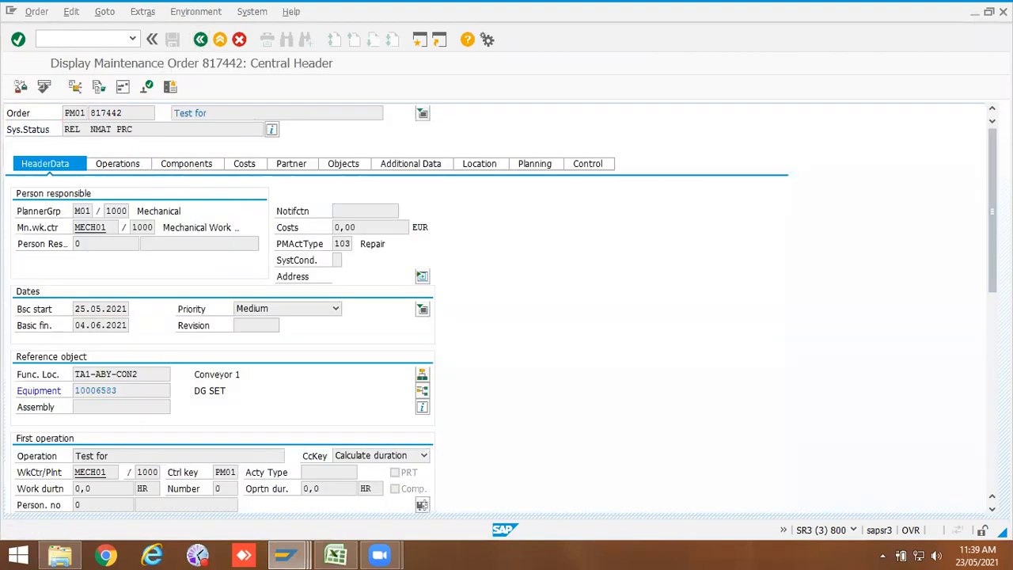
{"action": "left_click", "coordinate": [336, 554]}
{"action": "left_click", "coordinate": [286, 555]}
{"action": "left_click", "coordinate": [441, 511]}
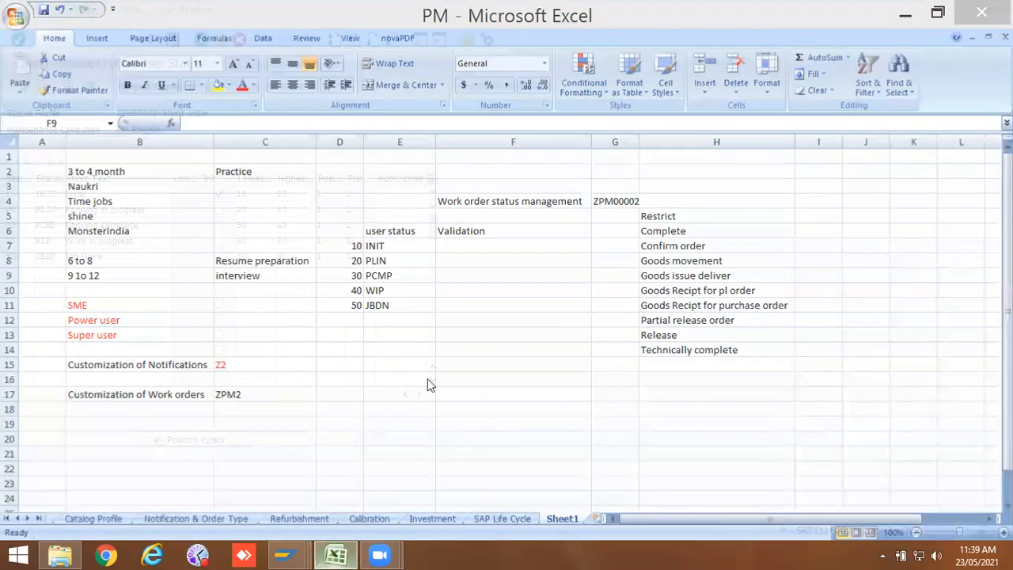
{"action": "left_click", "coordinate": [331, 552]}
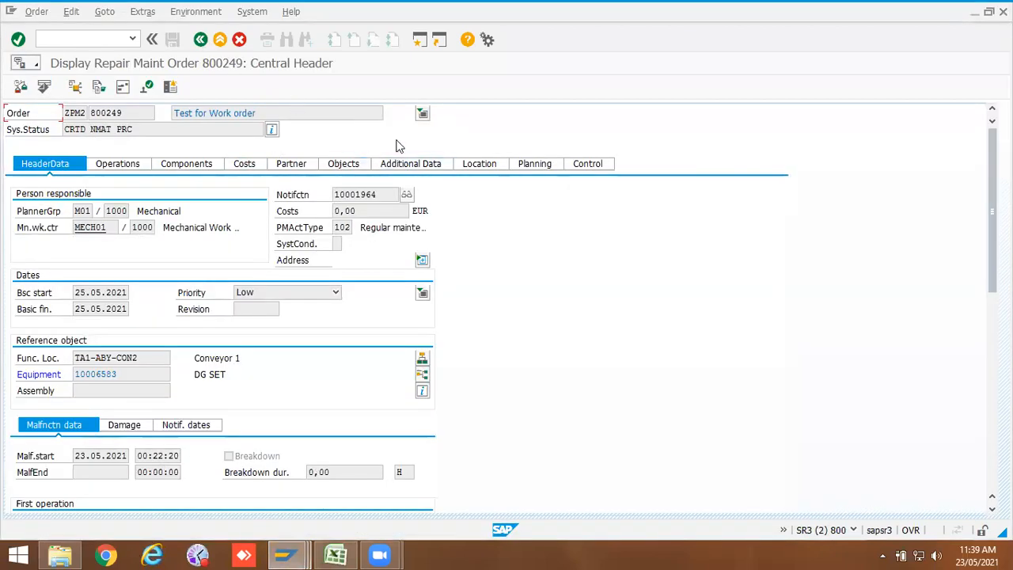
Step: Display the status of repair order 800249 and switch to the ZPM00002 user status profile
{"action": "left_click", "coordinate": [273, 130]}
{"action": "left_click", "coordinate": [276, 456]}
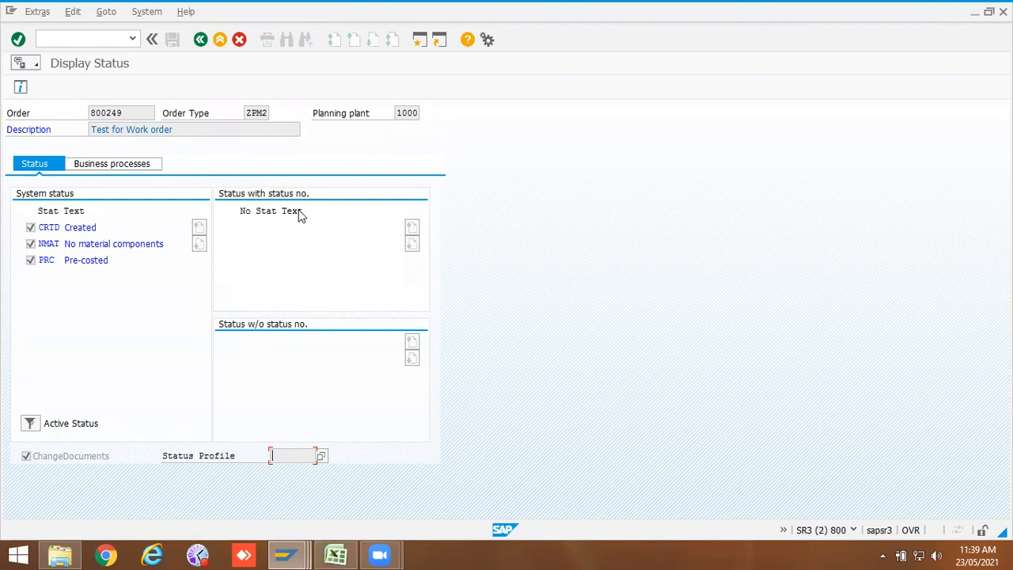
{"action": "left_click", "coordinate": [286, 554]}
{"action": "left_click", "coordinate": [531, 460]}
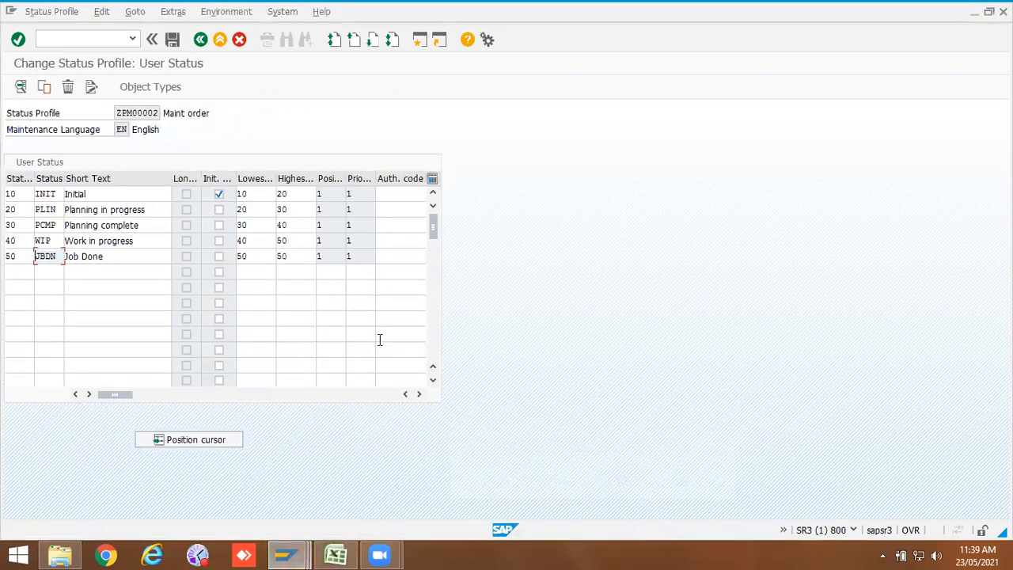
Step: Open transaction control for the INIT status and create its list of business transactions
{"action": "left_click", "coordinate": [152, 261]}
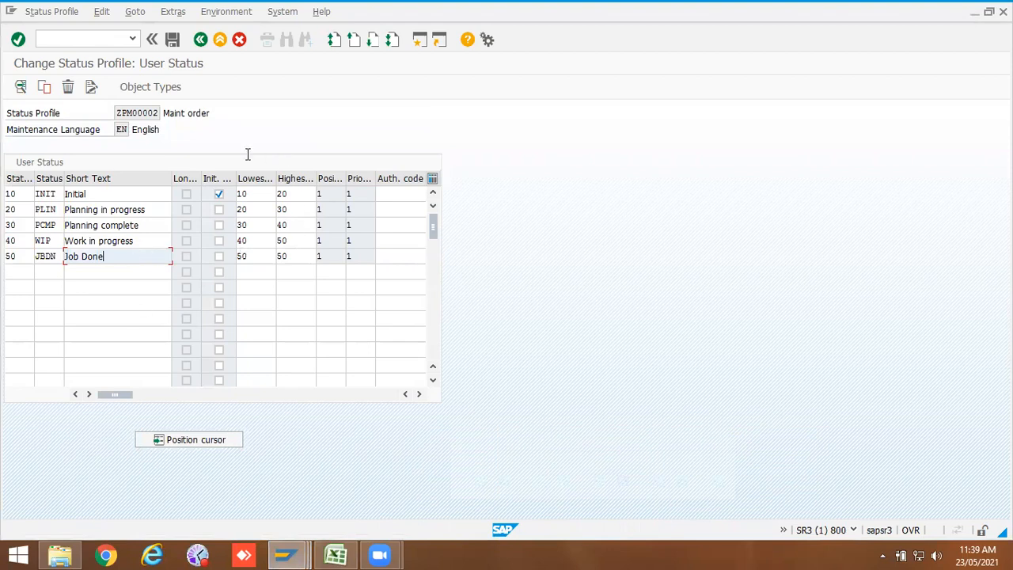
{"action": "left_click", "coordinate": [172, 38]}
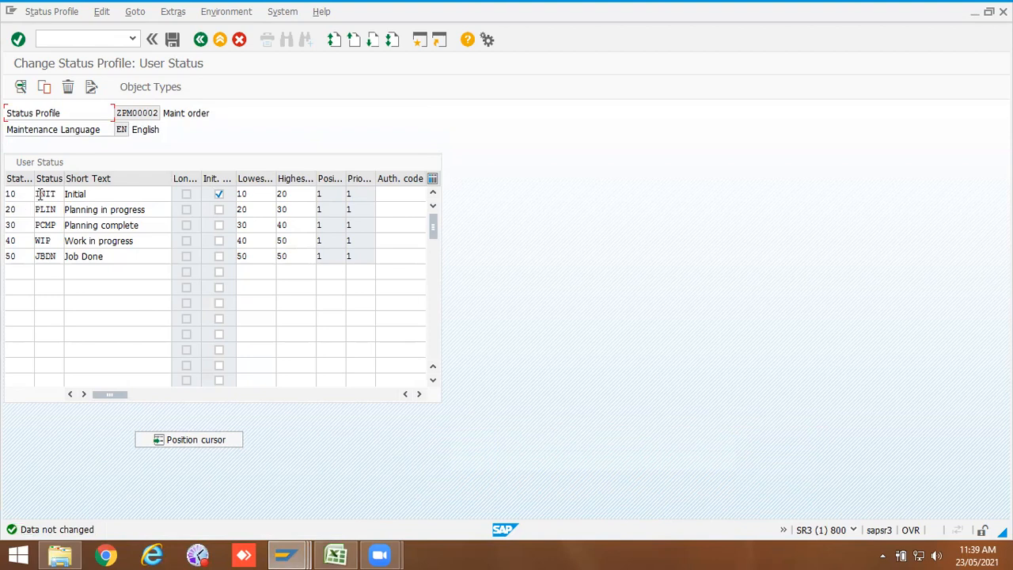
{"action": "double_click", "coordinate": [39, 194]}
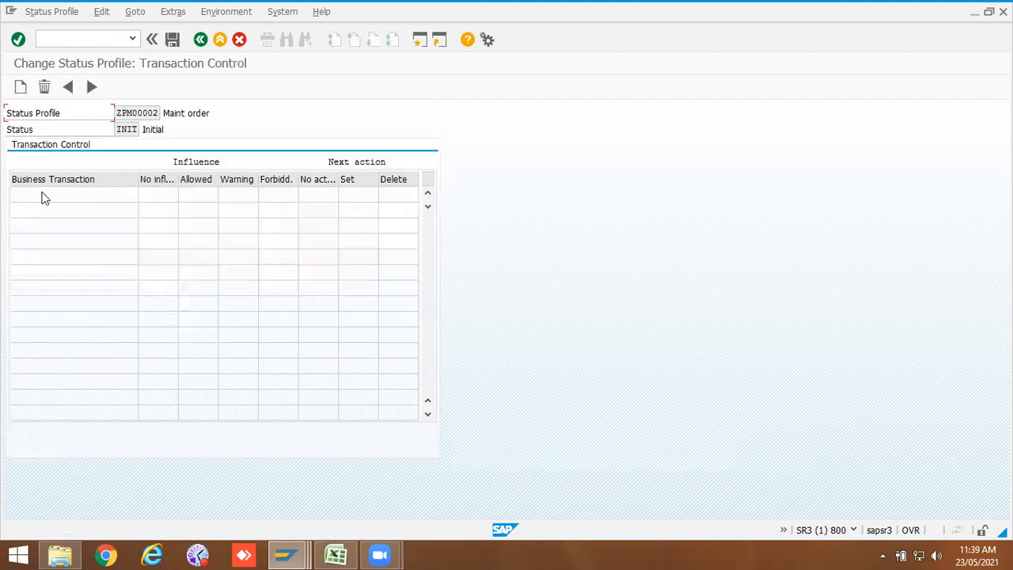
{"action": "left_click", "coordinate": [21, 87]}
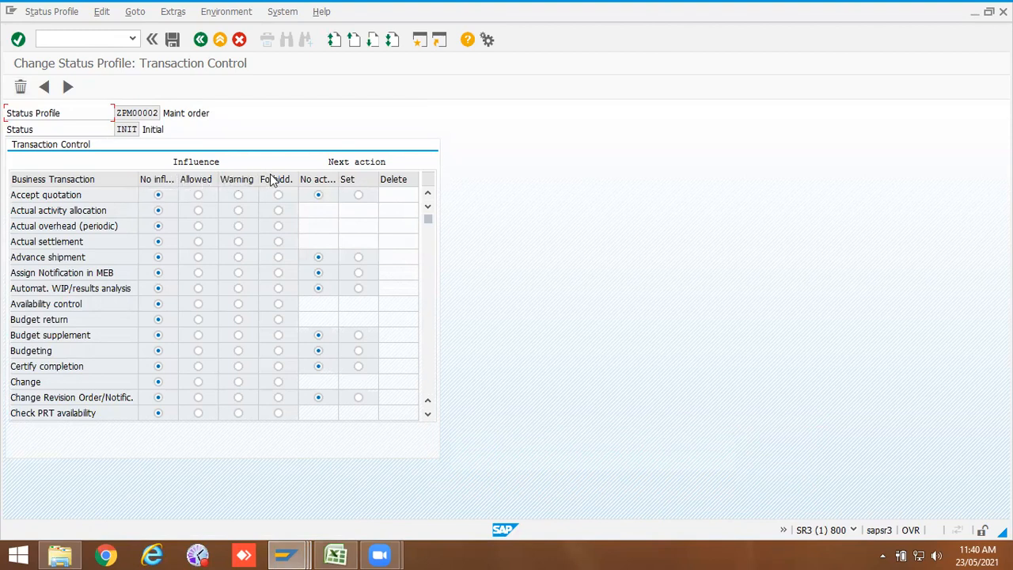
Step: Check the Restrict list in Excel against INIT's business transaction list
{"action": "left_click_drag", "start_coordinate": [299, 181], "coordinate": [346, 181]}
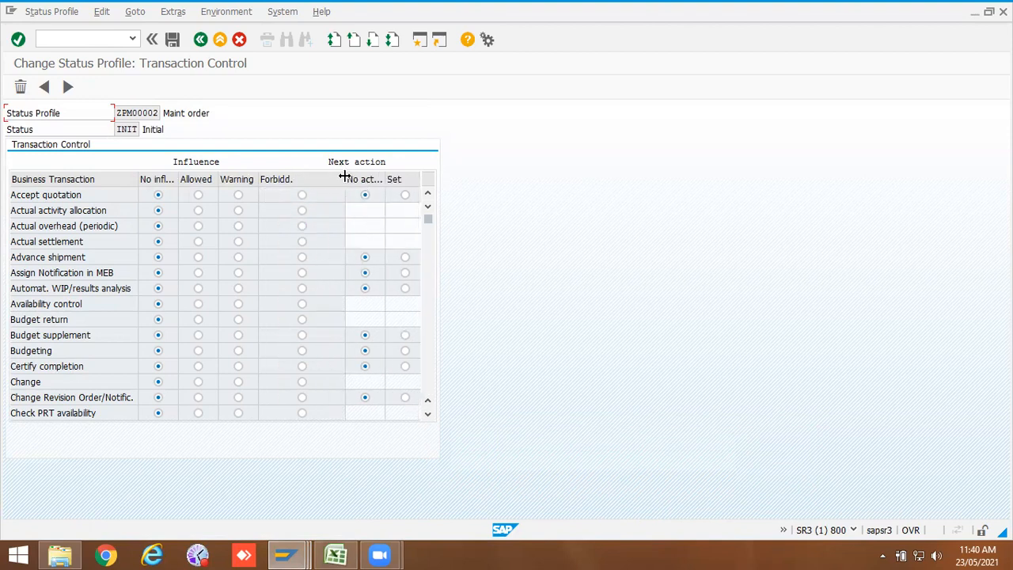
{"action": "left_click_drag", "start_coordinate": [345, 176], "coordinate": [309, 177]}
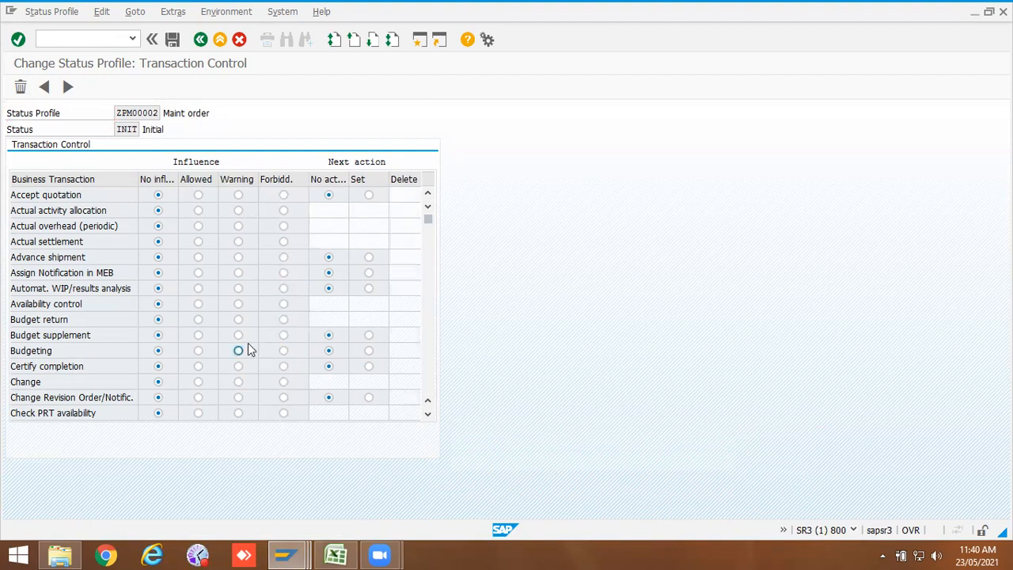
{"action": "scroll", "coordinate": [249, 356], "scroll_direction": "down", "scroll_amount": 2}
{"action": "left_click", "coordinate": [335, 554]}
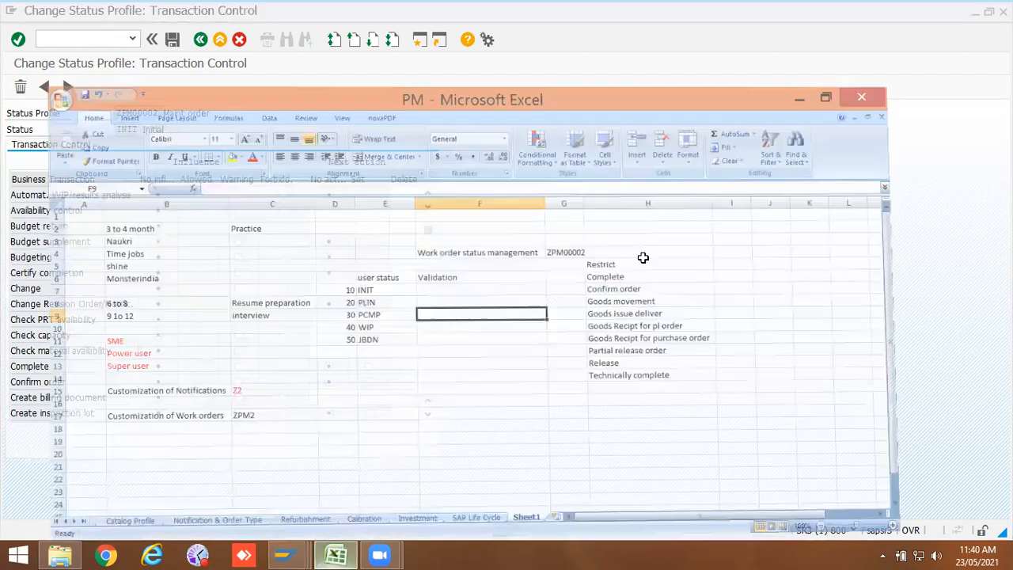
{"action": "left_click", "coordinate": [379, 244]}
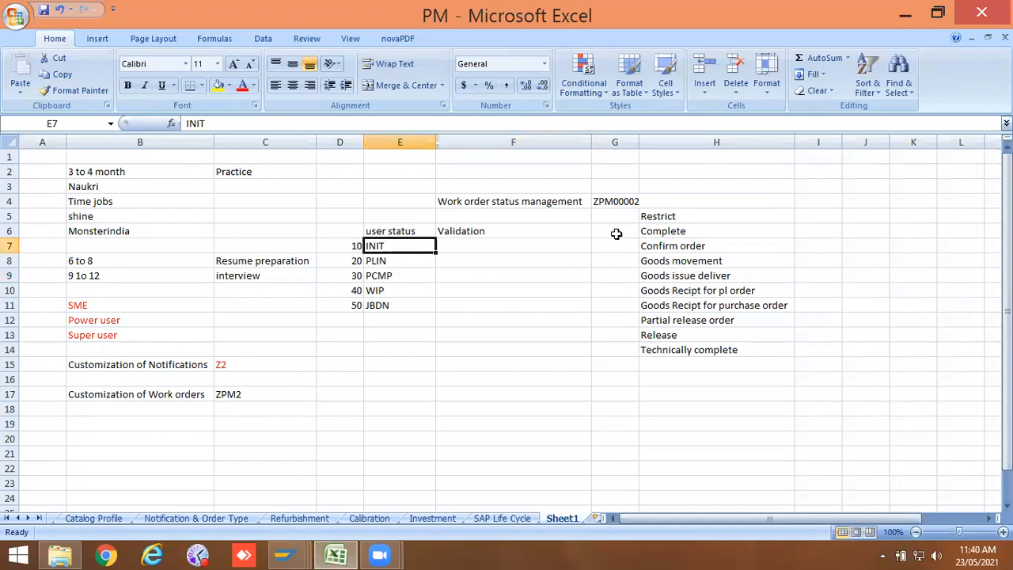
{"action": "left_click", "coordinate": [655, 231]}
{"action": "left_click_drag", "start_coordinate": [661, 252], "coordinate": [668, 345]}
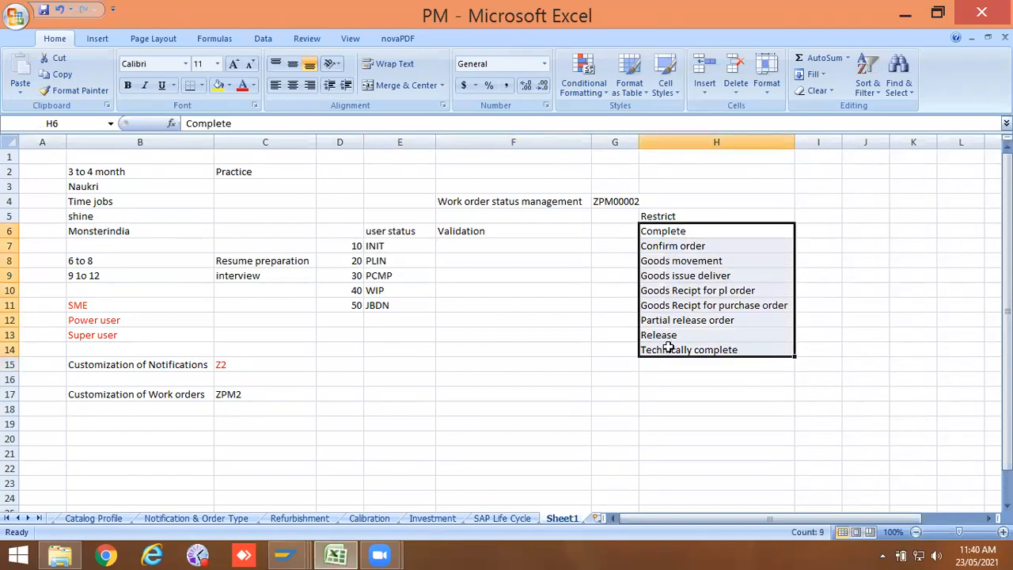
{"action": "mouse_move", "coordinate": [287, 555]}
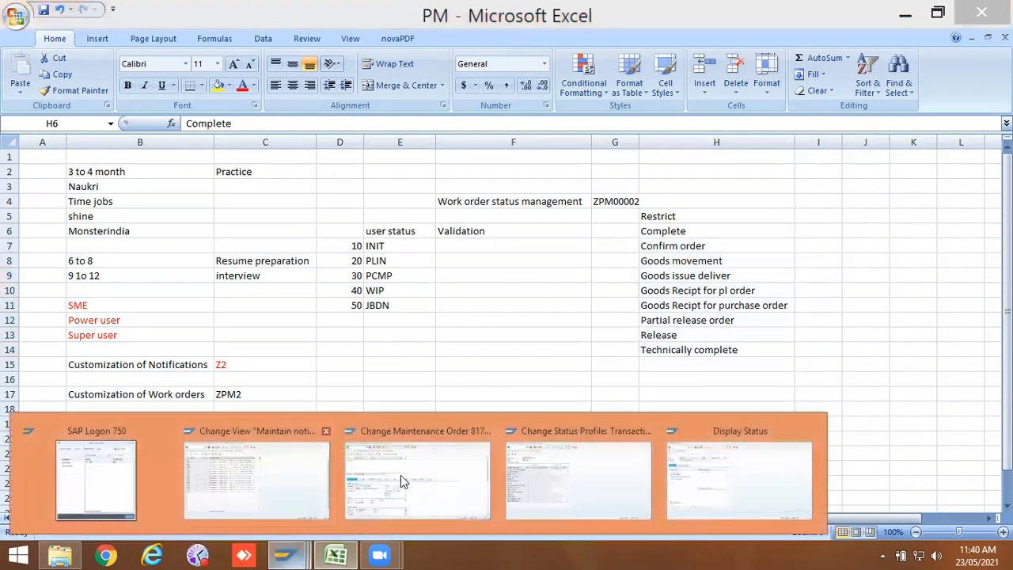
{"action": "left_click", "coordinate": [546, 465]}
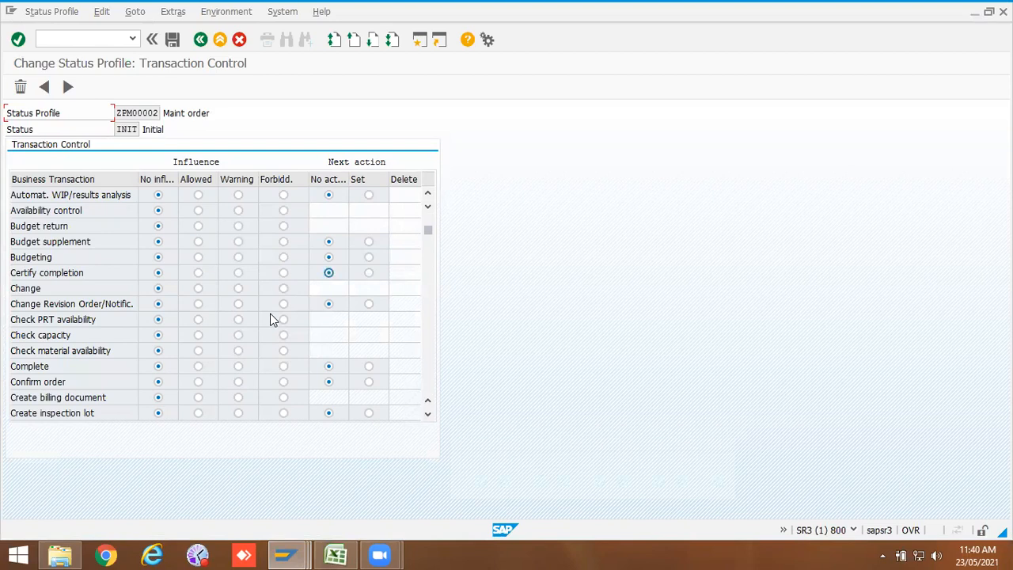
Step: Set Complete, Confirm order, Goods Movement, Goods issue delivery and both goods receipts to Forbidden for INIT
{"action": "scroll", "coordinate": [271, 316], "scroll_direction": "down", "scroll_amount": 2}
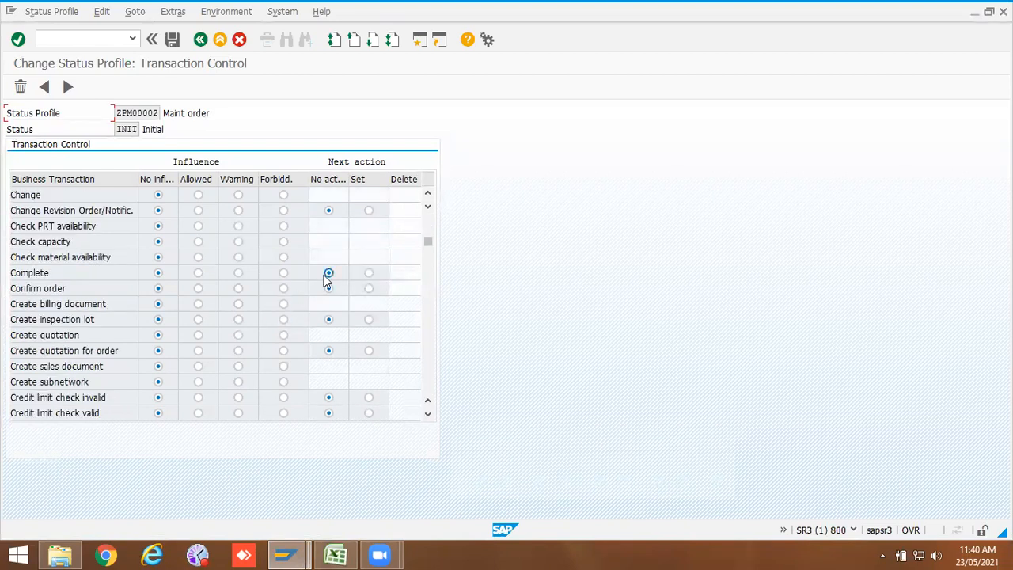
{"action": "left_click", "coordinate": [284, 273]}
{"action": "scroll", "coordinate": [289, 336], "scroll_direction": "down", "scroll_amount": 3}
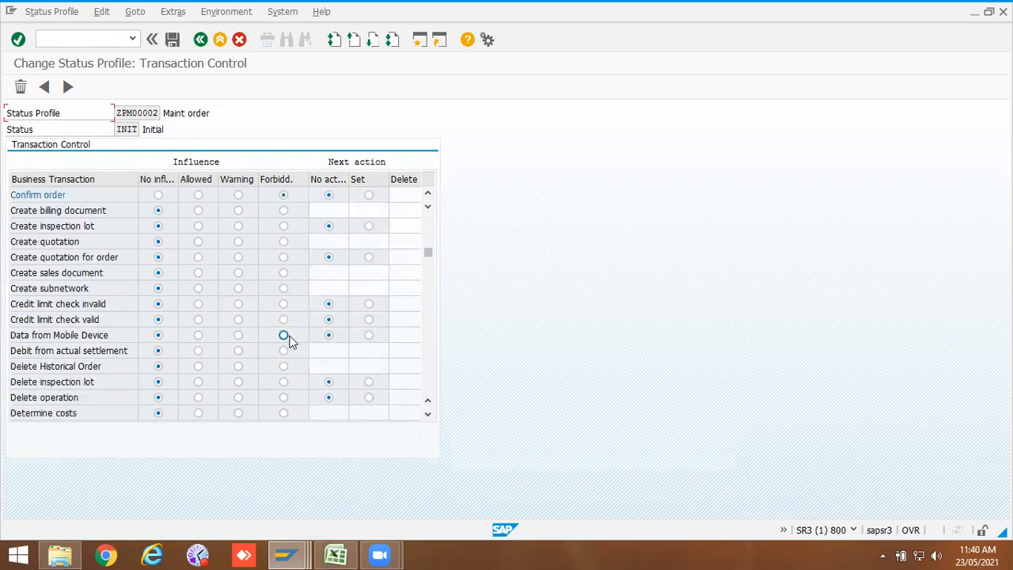
{"action": "scroll", "coordinate": [289, 340], "scroll_direction": "down", "scroll_amount": 3}
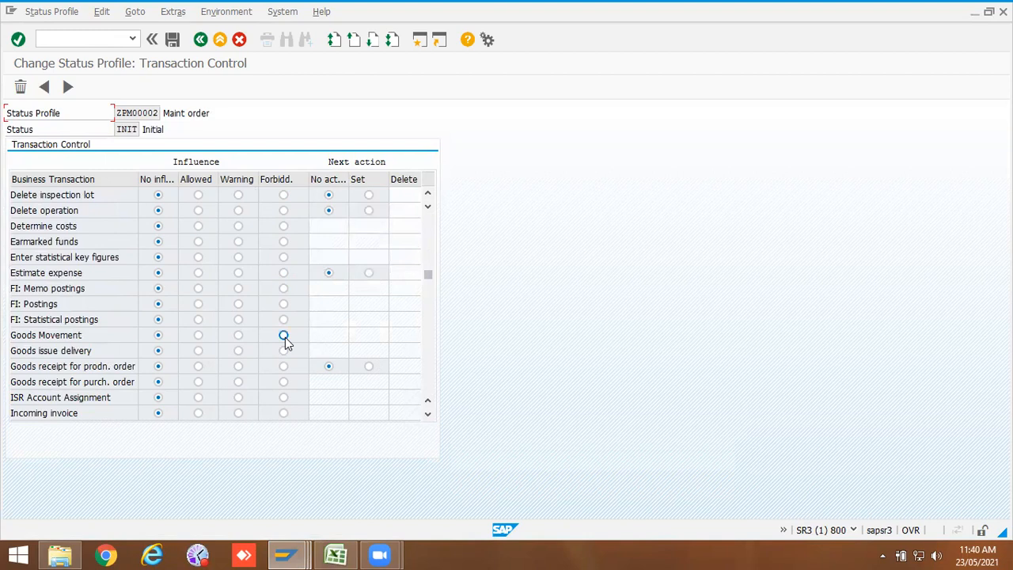
{"action": "left_click", "coordinate": [284, 335]}
{"action": "left_click", "coordinate": [283, 351]}
{"action": "left_click", "coordinate": [283, 366]}
{"action": "left_click", "coordinate": [284, 381]}
Step: Set Partially confirm order and Technically complete to Forbidden for the INIT status
{"action": "scroll", "coordinate": [269, 382], "scroll_direction": "down", "scroll_amount": 2}
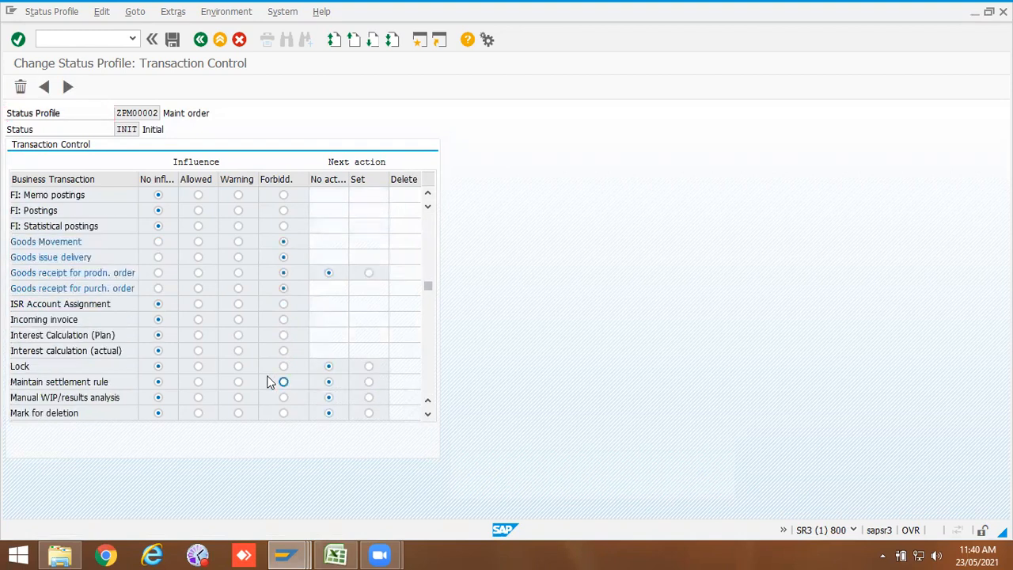
{"action": "scroll", "coordinate": [267, 383], "scroll_direction": "down", "scroll_amount": 4}
{"action": "scroll", "coordinate": [267, 382], "scroll_direction": "down", "scroll_amount": 1}
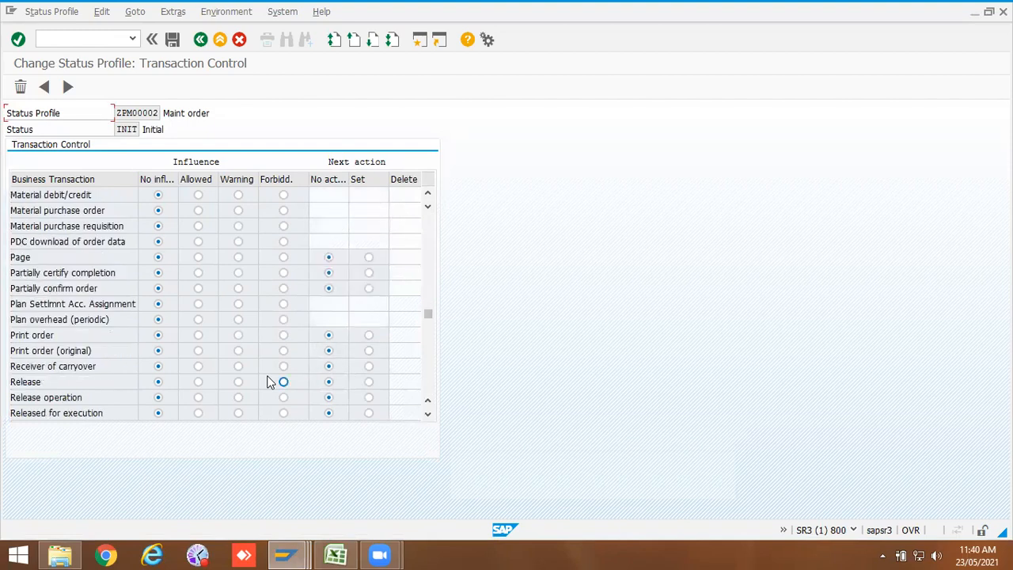
{"action": "left_click", "coordinate": [283, 288]}
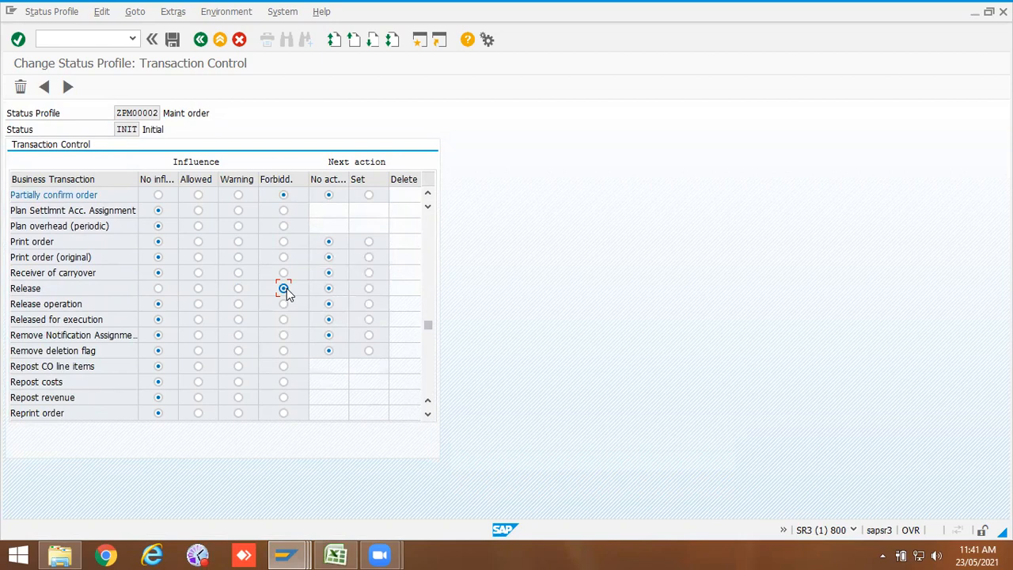
{"action": "scroll", "coordinate": [287, 288], "scroll_direction": "down", "scroll_amount": 4}
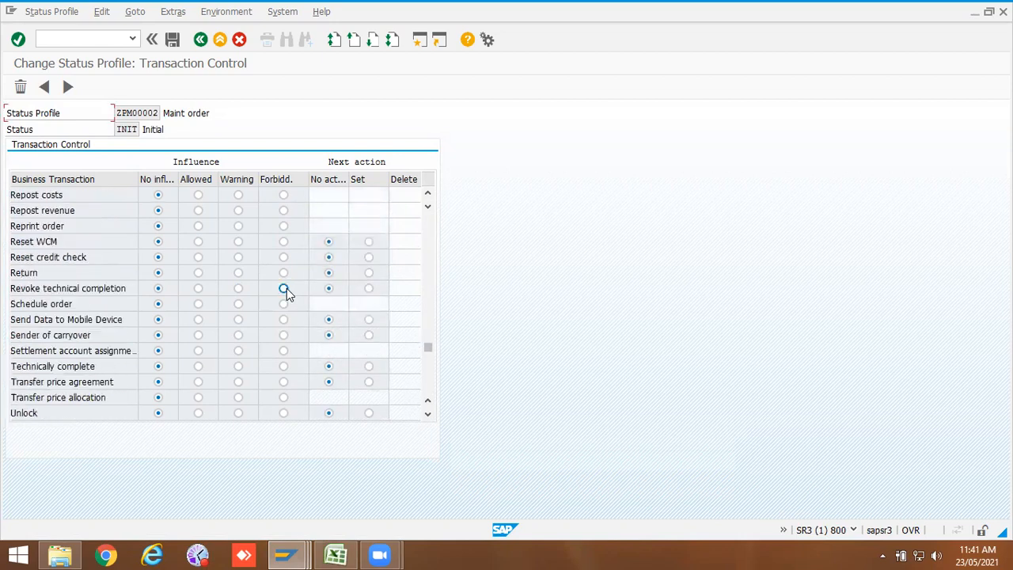
{"action": "scroll", "coordinate": [286, 288], "scroll_direction": "down", "scroll_amount": 2}
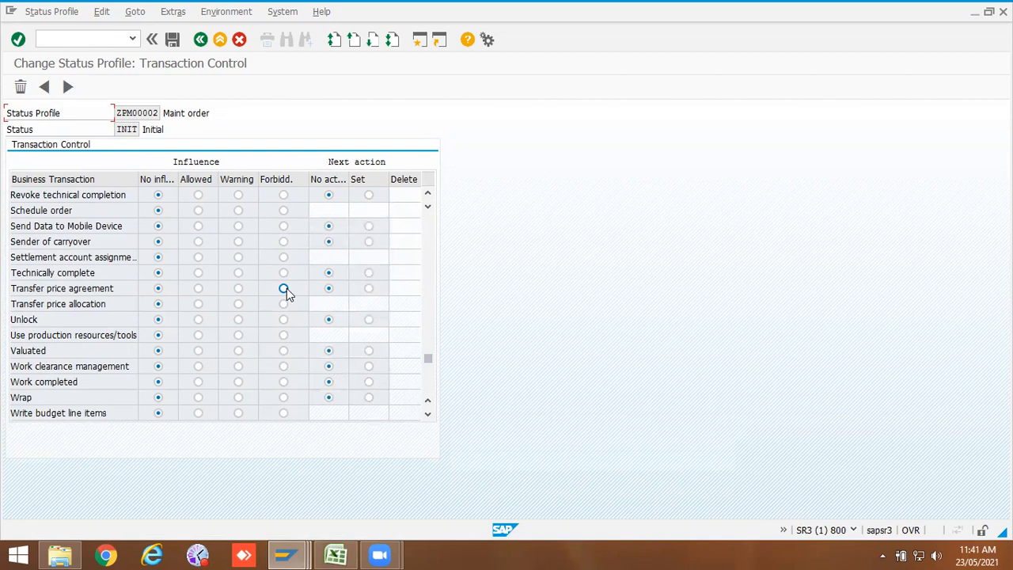
{"action": "scroll", "coordinate": [287, 288], "scroll_direction": "up", "scroll_amount": 1}
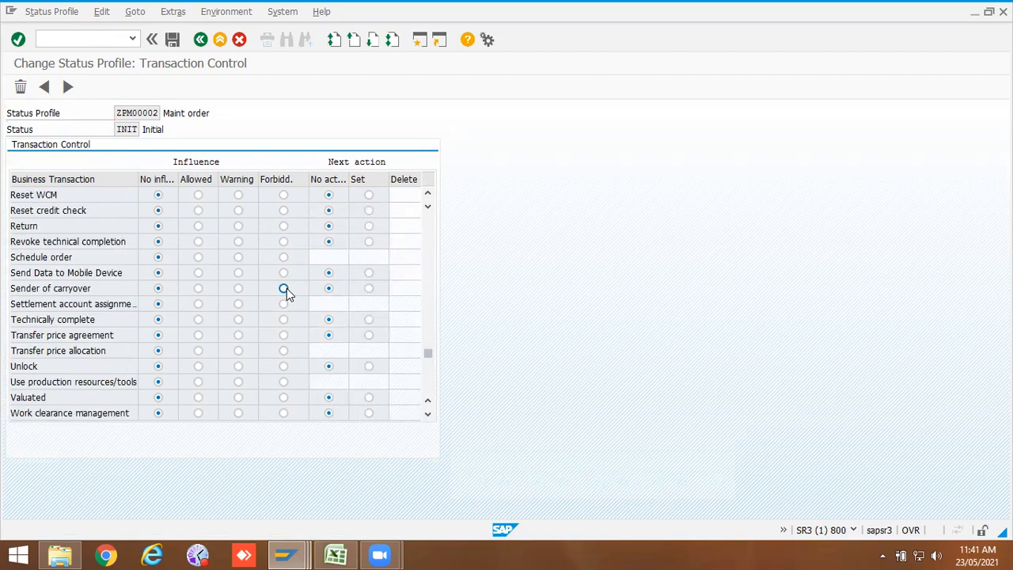
{"action": "scroll", "coordinate": [287, 288], "scroll_direction": "up", "scroll_amount": 2}
{"action": "scroll", "coordinate": [286, 288], "scroll_direction": "up", "scroll_amount": 1}
{"action": "scroll", "coordinate": [286, 288], "scroll_direction": "down", "scroll_amount": 1}
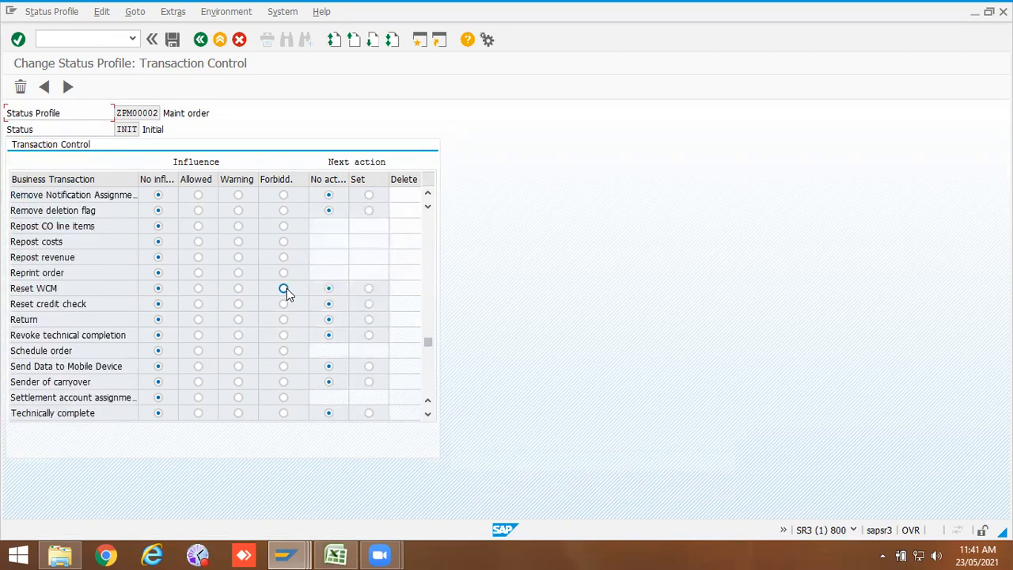
{"action": "scroll", "coordinate": [286, 288], "scroll_direction": "down", "scroll_amount": 1}
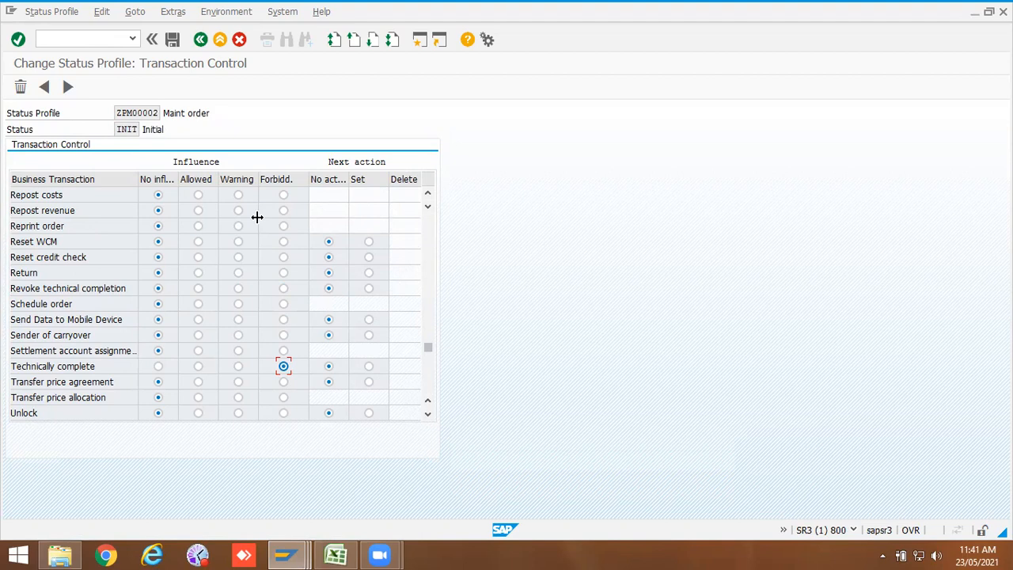
Step: Open transaction control for the PLIN status and create its list of business transactions
{"action": "left_click", "coordinate": [201, 42]}
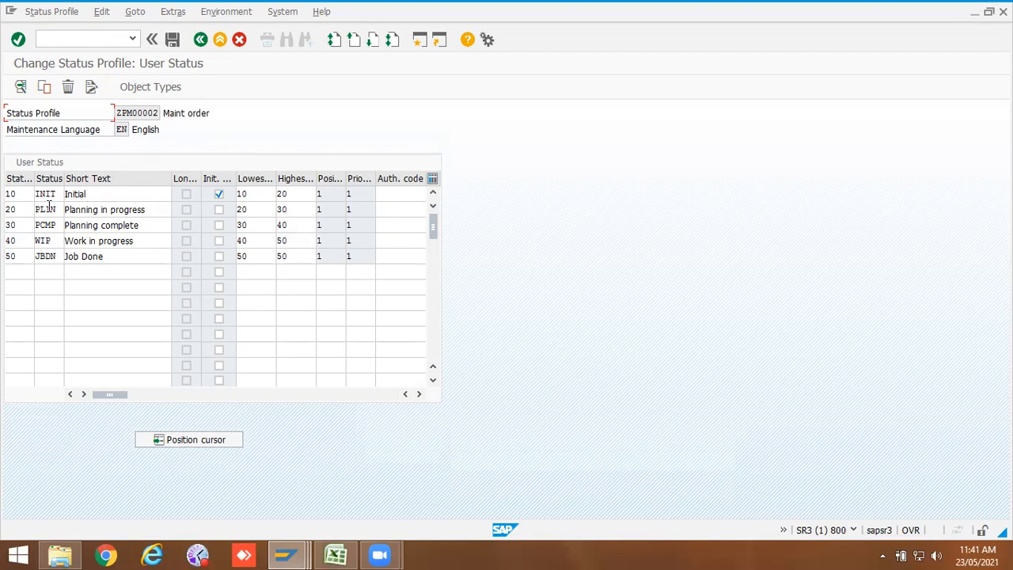
{"action": "double_click", "coordinate": [49, 209]}
{"action": "left_click", "coordinate": [21, 87]}
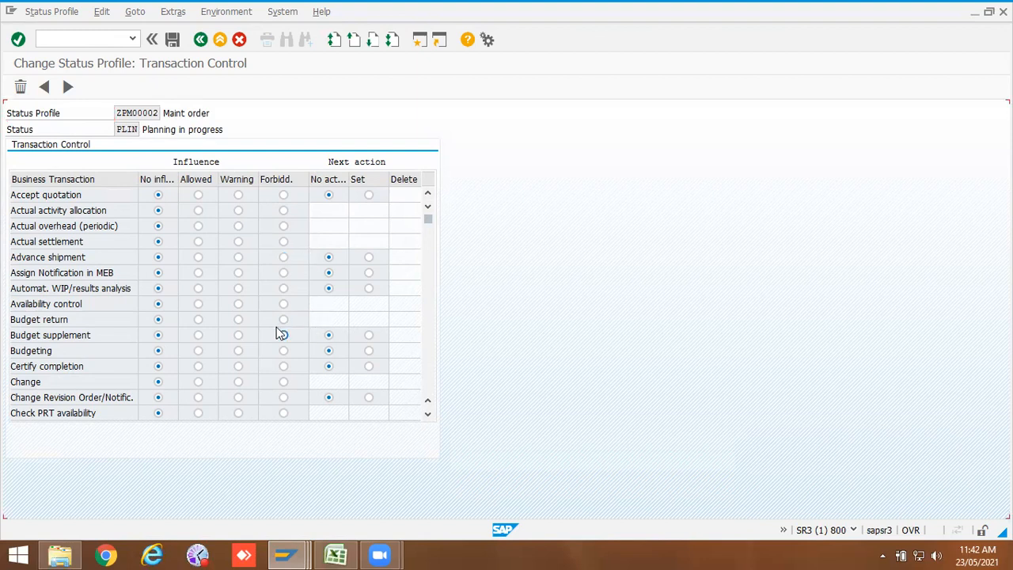
Step: Set Complete, Confirm order, Goods Movement, Goods issue delivery and both goods receipts to Forbidden for PLIN
{"action": "scroll", "coordinate": [281, 333], "scroll_direction": "down", "scroll_amount": 3}
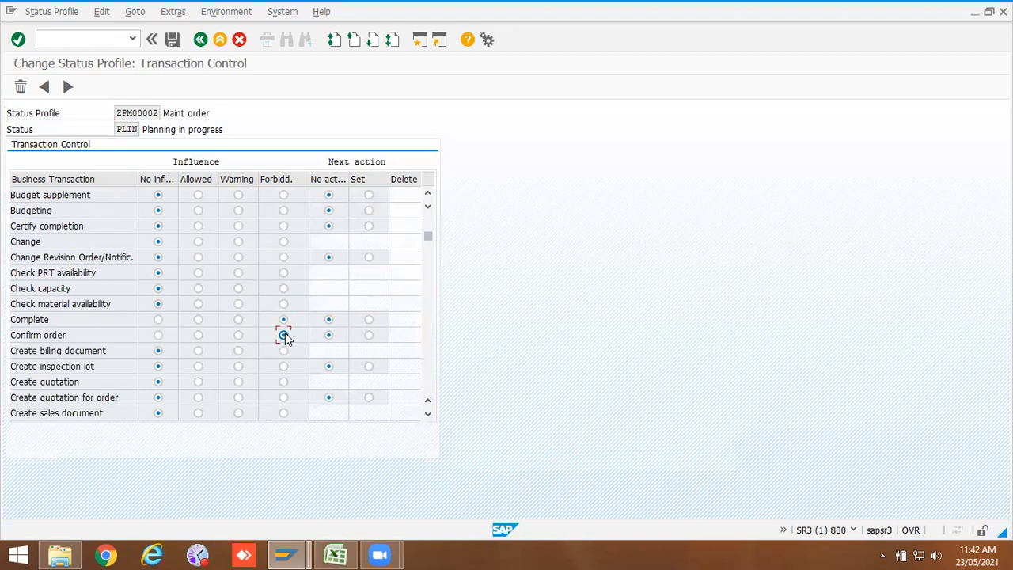
{"action": "scroll", "coordinate": [284, 332], "scroll_direction": "down", "scroll_amount": 5}
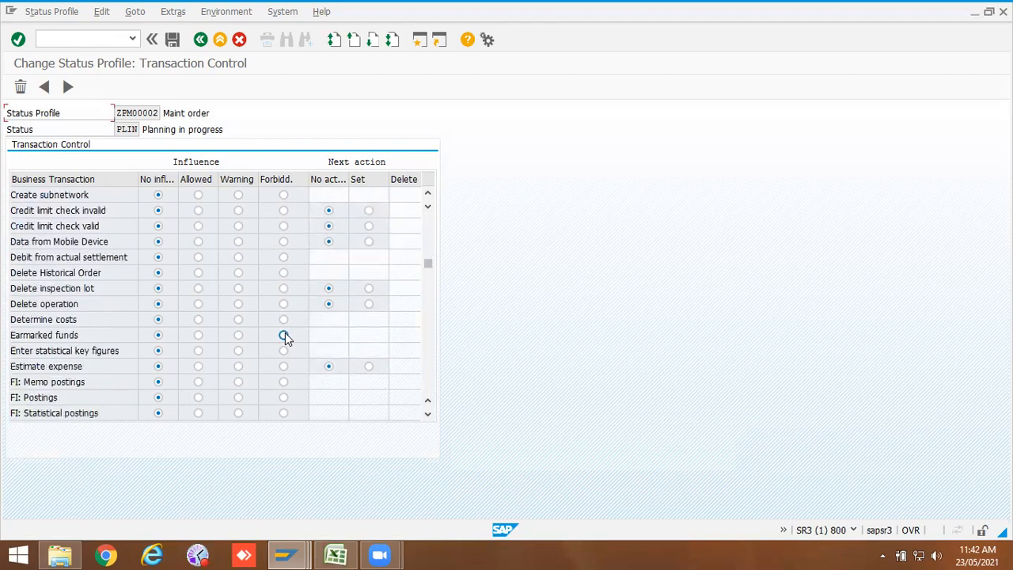
{"action": "scroll", "coordinate": [285, 336], "scroll_direction": "down", "scroll_amount": 2}
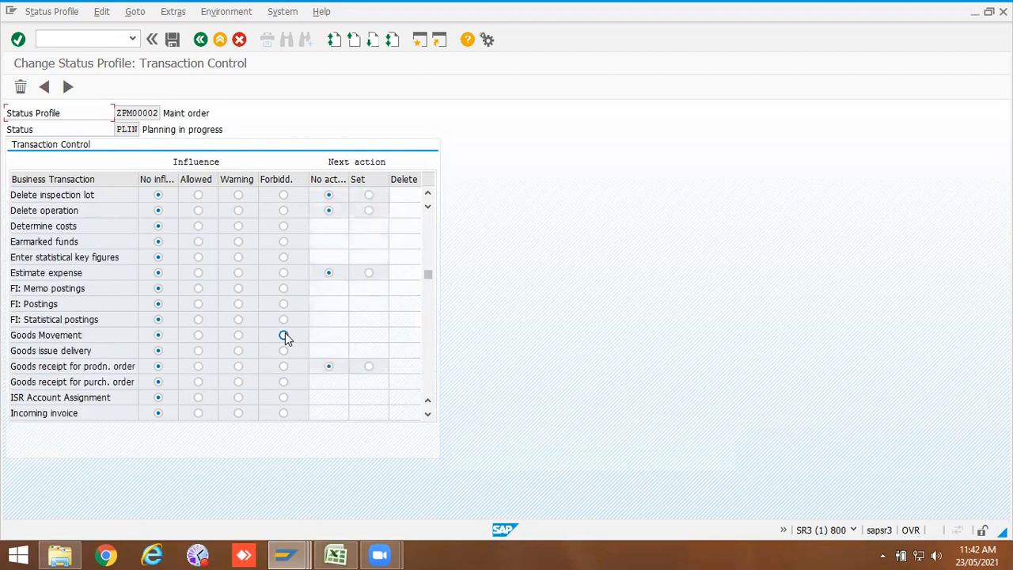
{"action": "left_click", "coordinate": [283, 335]}
{"action": "left_click", "coordinate": [283, 351]}
{"action": "left_click", "coordinate": [284, 367]}
{"action": "left_click", "coordinate": [284, 381]}
Step: Set Partially confirm order to Forbidden for PLIN, leaving Partially certify completion at No influence
{"action": "scroll", "coordinate": [285, 383], "scroll_direction": "down", "scroll_amount": 2}
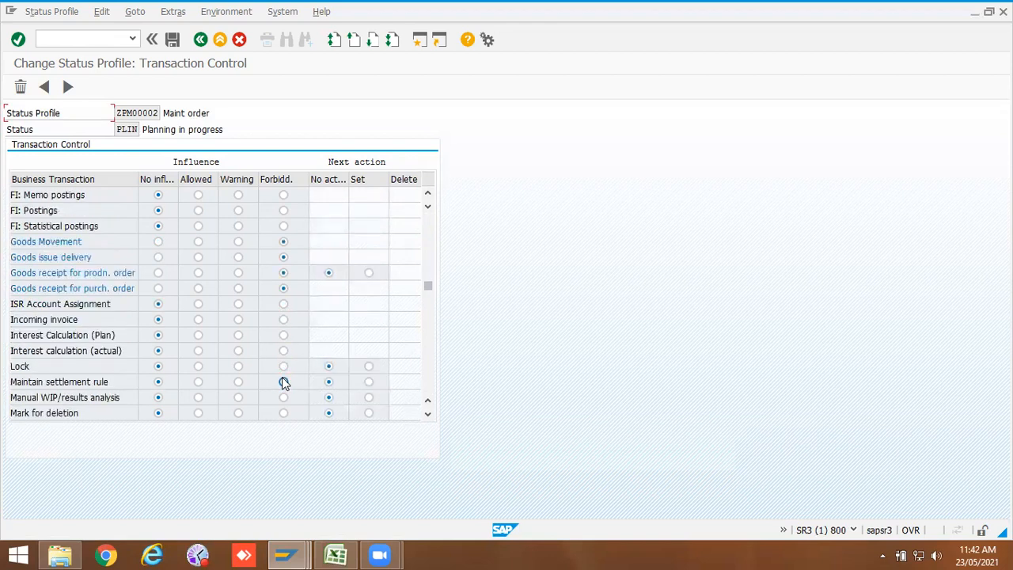
{"action": "scroll", "coordinate": [284, 383], "scroll_direction": "down", "scroll_amount": 2}
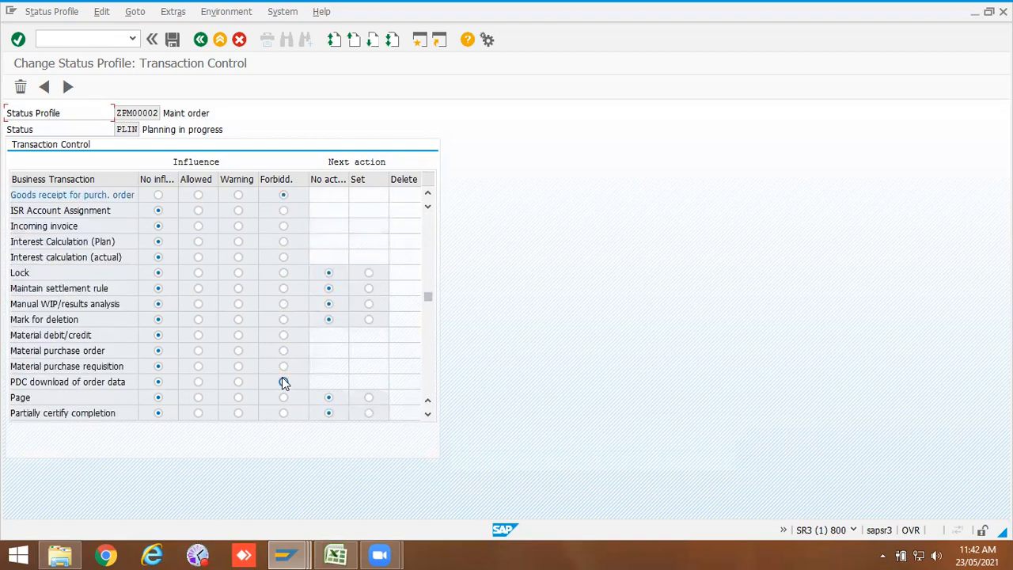
{"action": "scroll", "coordinate": [284, 383], "scroll_direction": "down", "scroll_amount": 2}
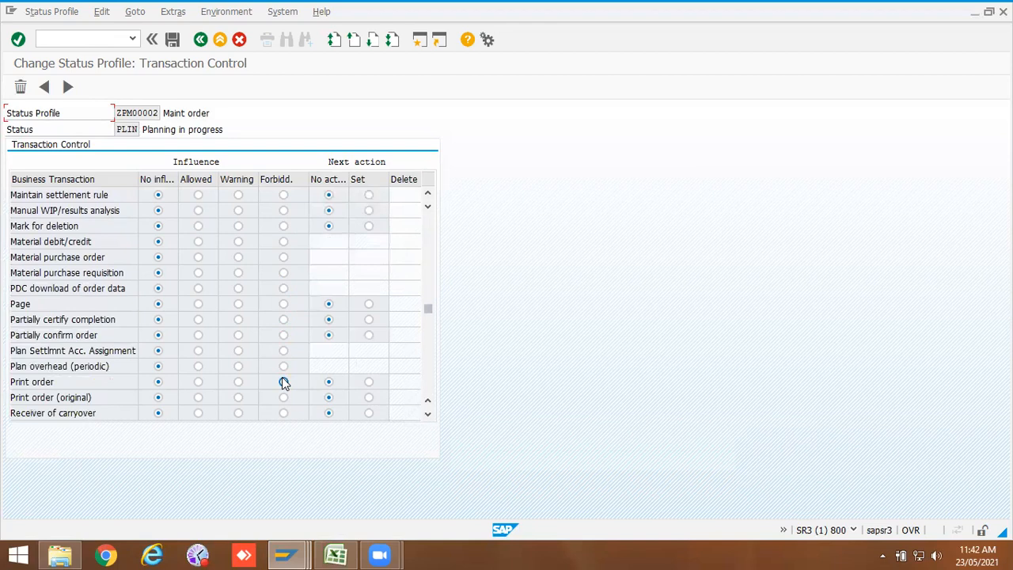
{"action": "scroll", "coordinate": [284, 383], "scroll_direction": "down", "scroll_amount": 2}
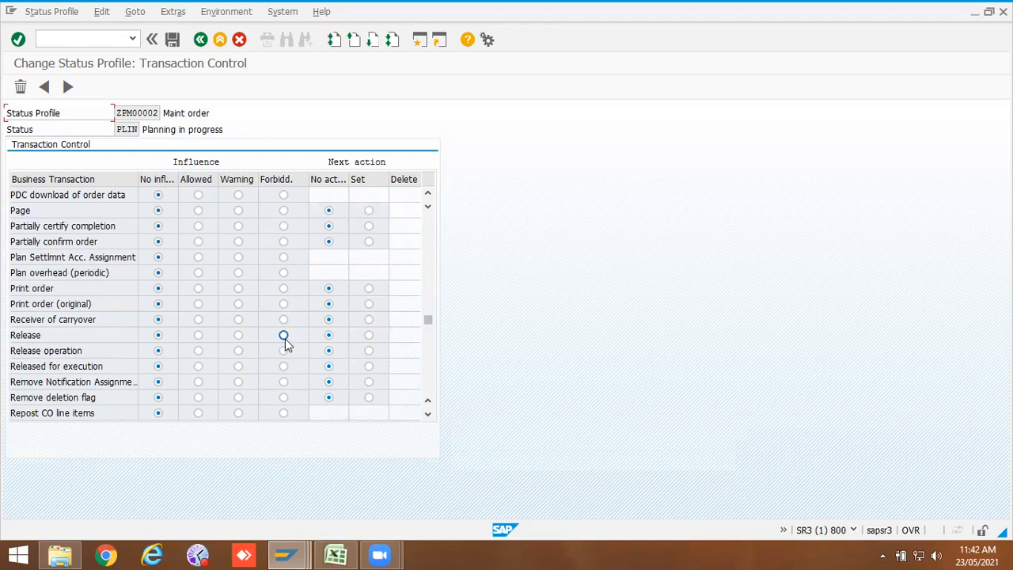
{"action": "scroll", "coordinate": [285, 339], "scroll_direction": "down", "scroll_amount": 6}
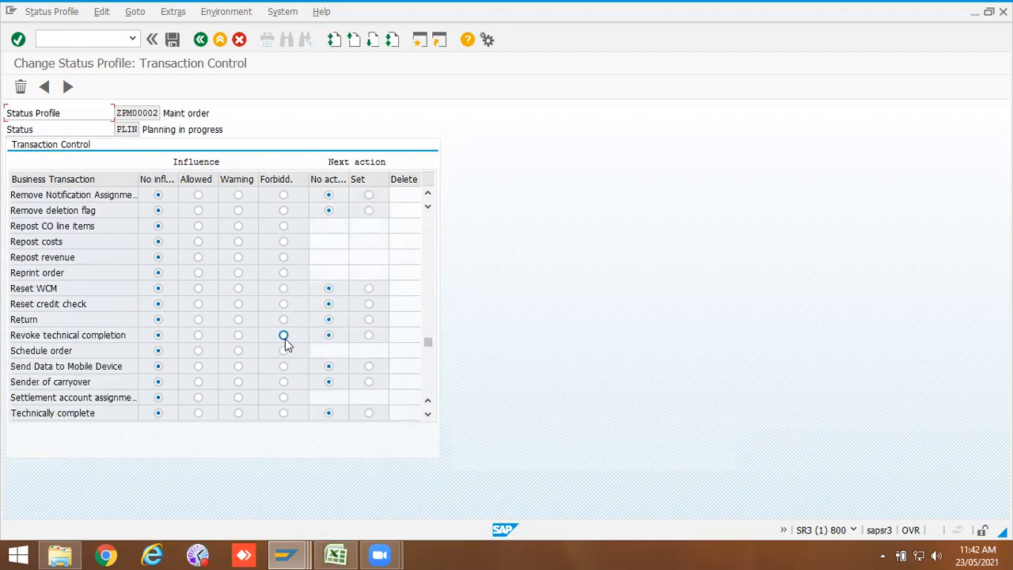
{"action": "scroll", "coordinate": [285, 338], "scroll_direction": "down", "scroll_amount": 2}
{"action": "scroll", "coordinate": [285, 339], "scroll_direction": "up", "scroll_amount": 6}
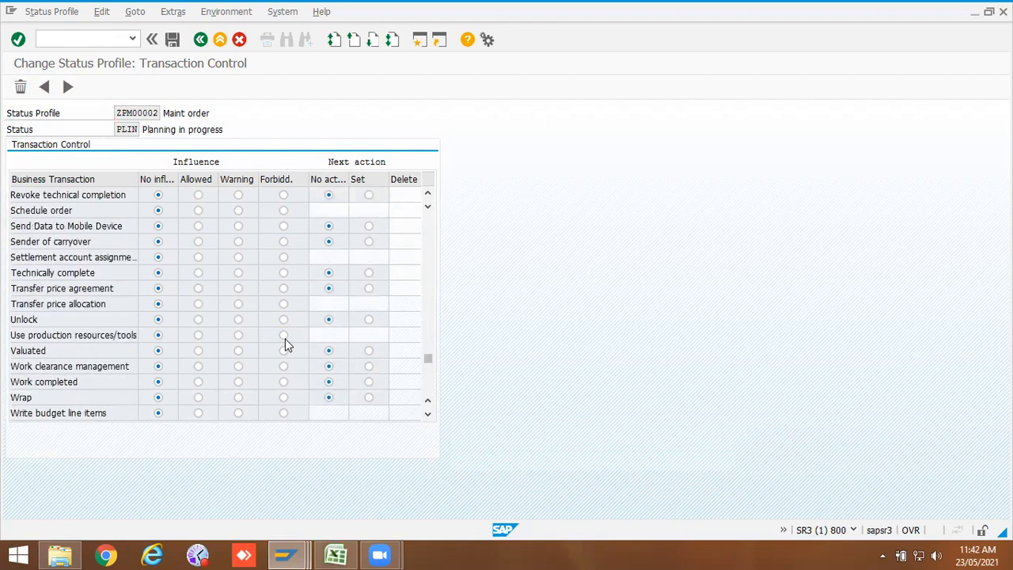
{"action": "scroll", "coordinate": [285, 339], "scroll_direction": "up", "scroll_amount": 2}
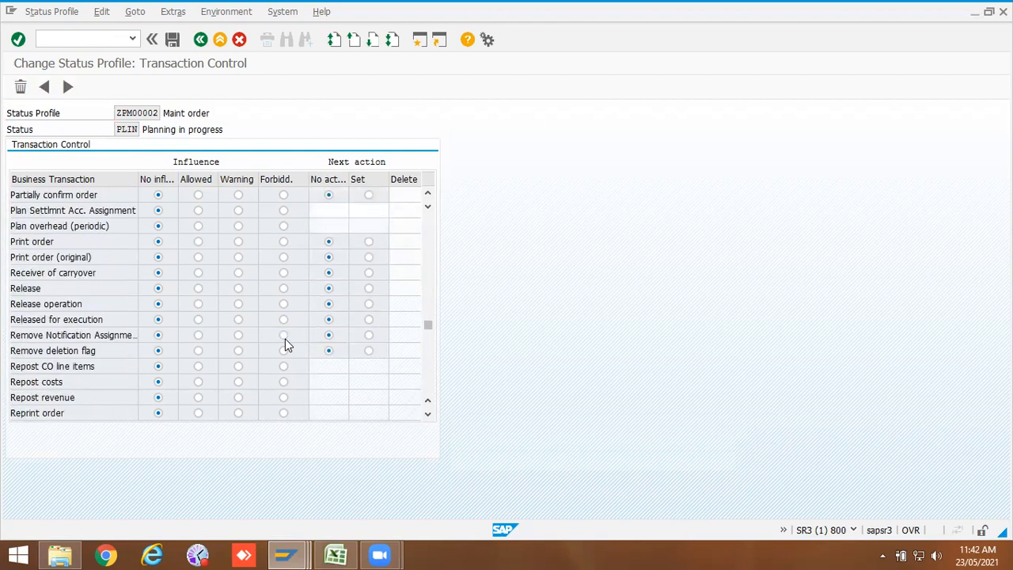
{"action": "left_click", "coordinate": [284, 226]}
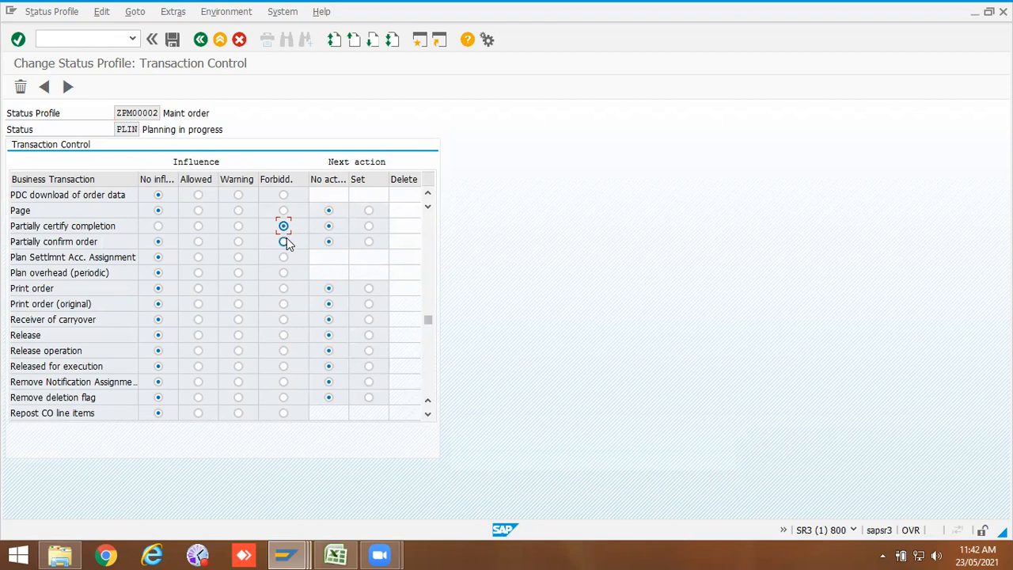
{"action": "left_click", "coordinate": [284, 242]}
{"action": "left_click", "coordinate": [158, 226]}
Step: Set Technically complete to Forbidden for PLIN and return to the user status list
{"action": "scroll", "coordinate": [289, 265], "scroll_direction": "down", "scroll_amount": 4}
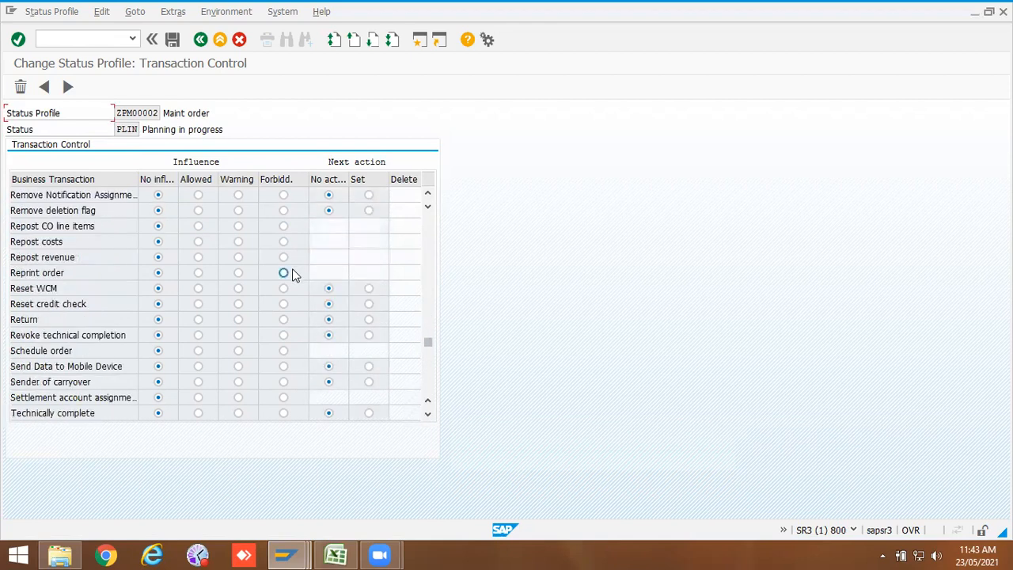
{"action": "scroll", "coordinate": [292, 271], "scroll_direction": "down", "scroll_amount": 3}
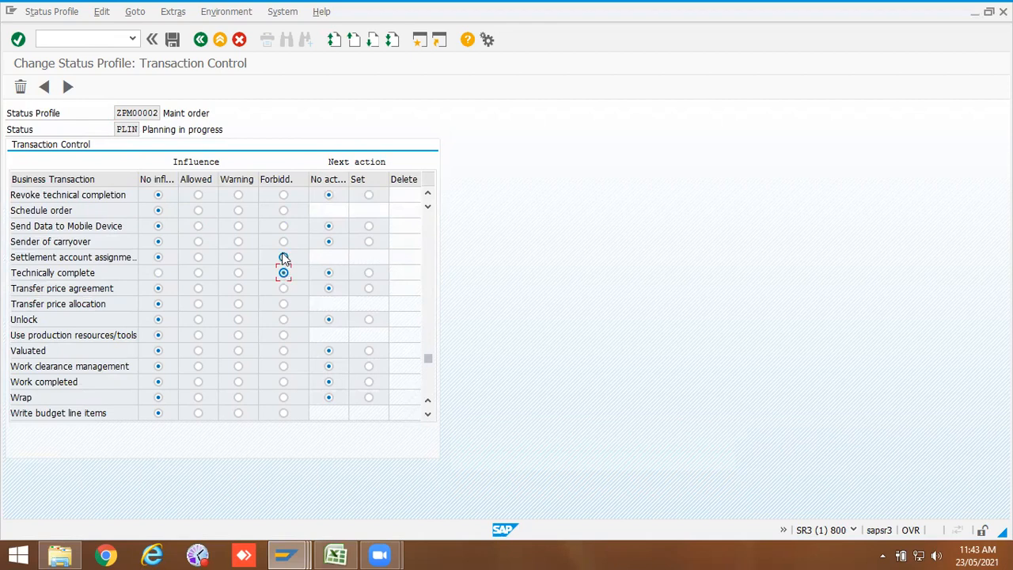
{"action": "scroll", "coordinate": [284, 259], "scroll_direction": "up", "scroll_amount": 4}
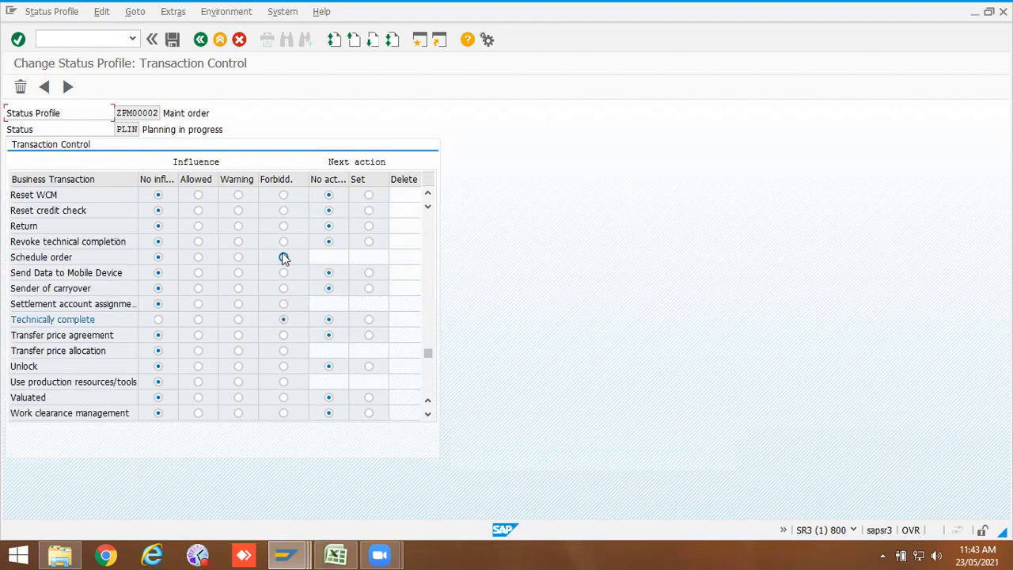
{"action": "scroll", "coordinate": [284, 259], "scroll_direction": "up", "scroll_amount": 11}
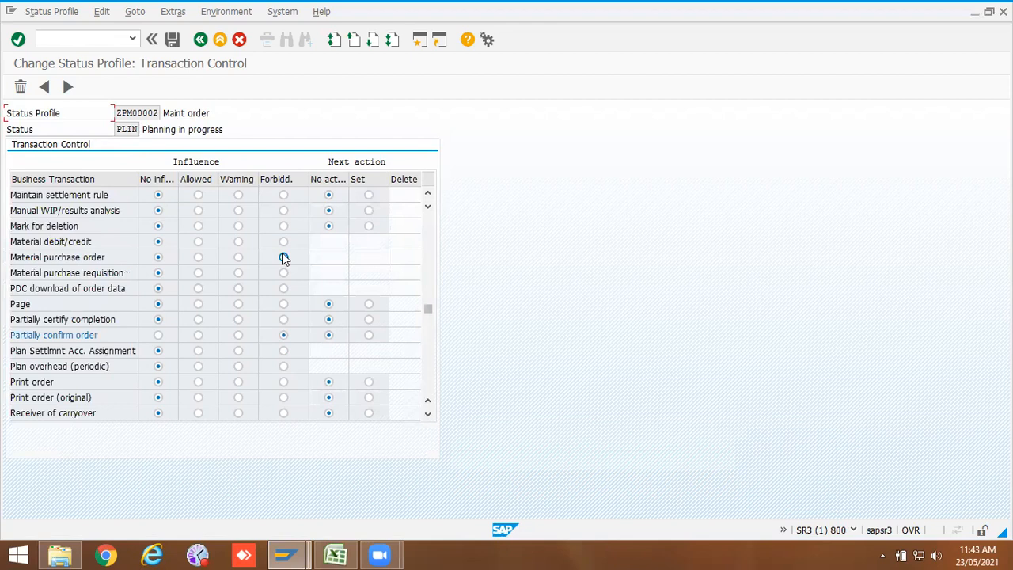
{"action": "scroll", "coordinate": [282, 252], "scroll_direction": "up", "scroll_amount": 10}
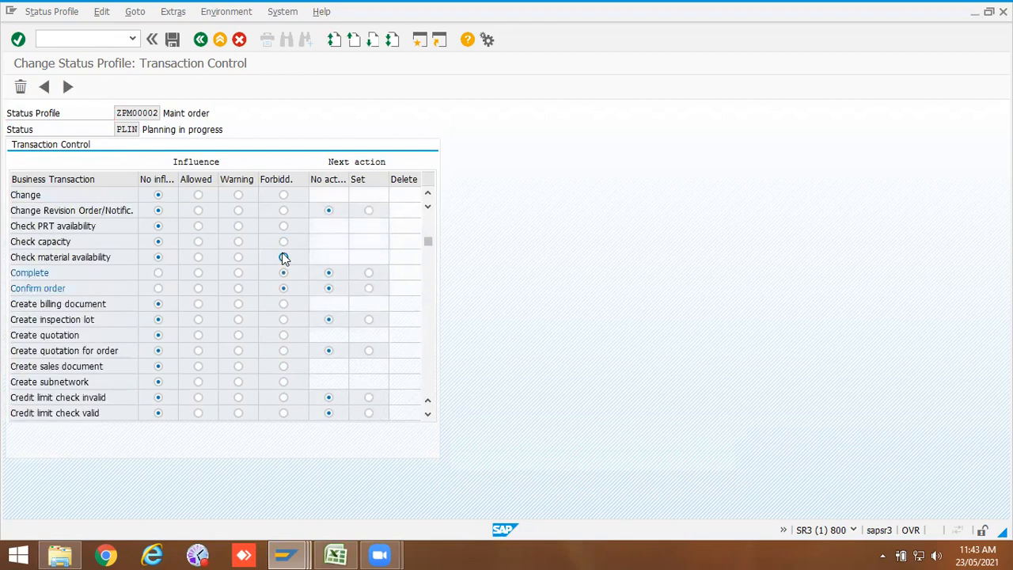
{"action": "left_click", "coordinate": [201, 40]}
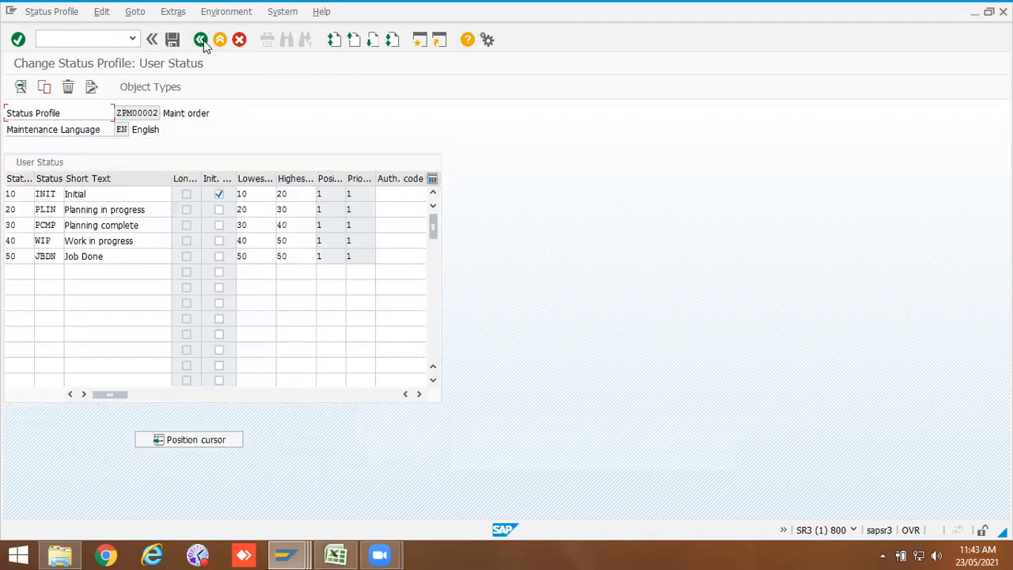
Step: Open transaction control for the PCMP status and create its list of business transactions
{"action": "double_click", "coordinate": [53, 225]}
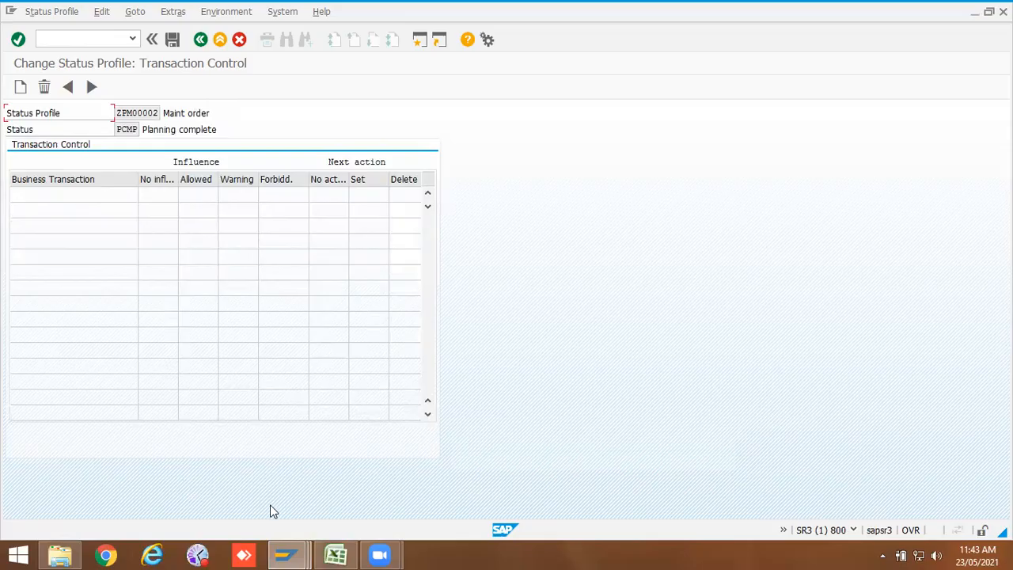
{"action": "left_click", "coordinate": [336, 554]}
{"action": "left_click", "coordinate": [336, 553]}
{"action": "left_click", "coordinate": [335, 554]}
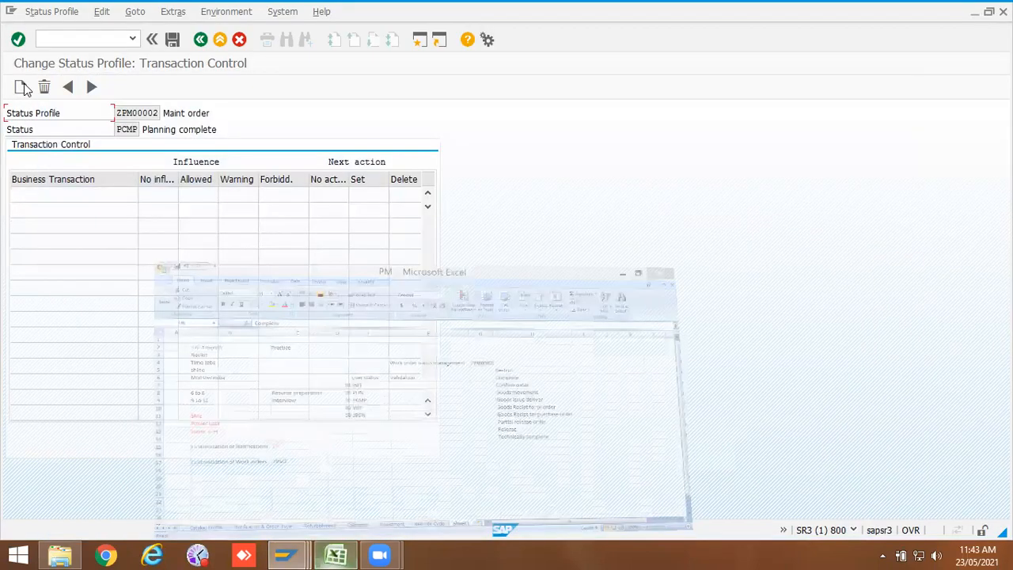
{"action": "left_click", "coordinate": [20, 86]}
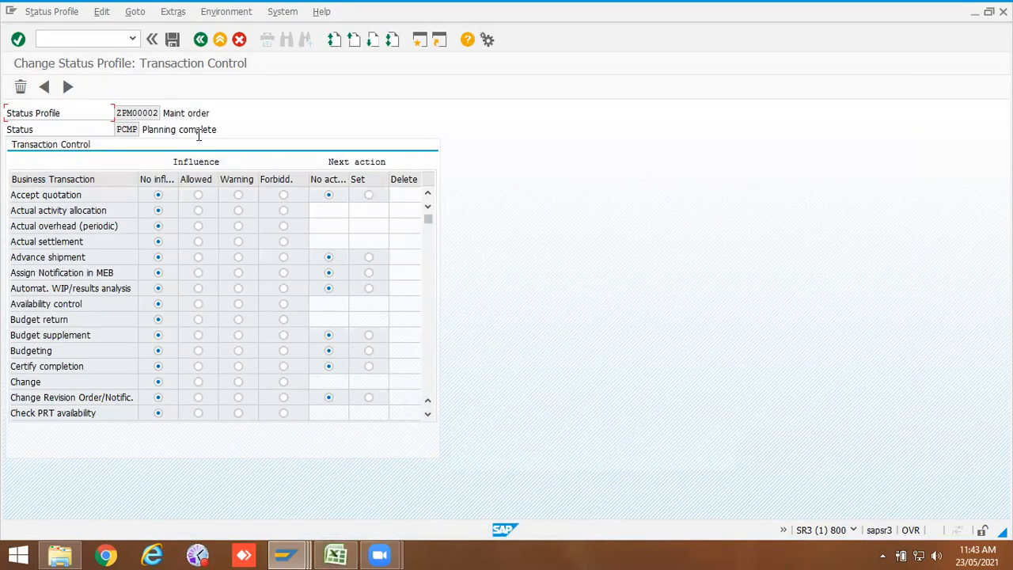
Step: Set Complete and Confirm order to Forbidden for the PCMP status
{"action": "left_click_drag", "start_coordinate": [217, 129], "coordinate": [142, 129]}
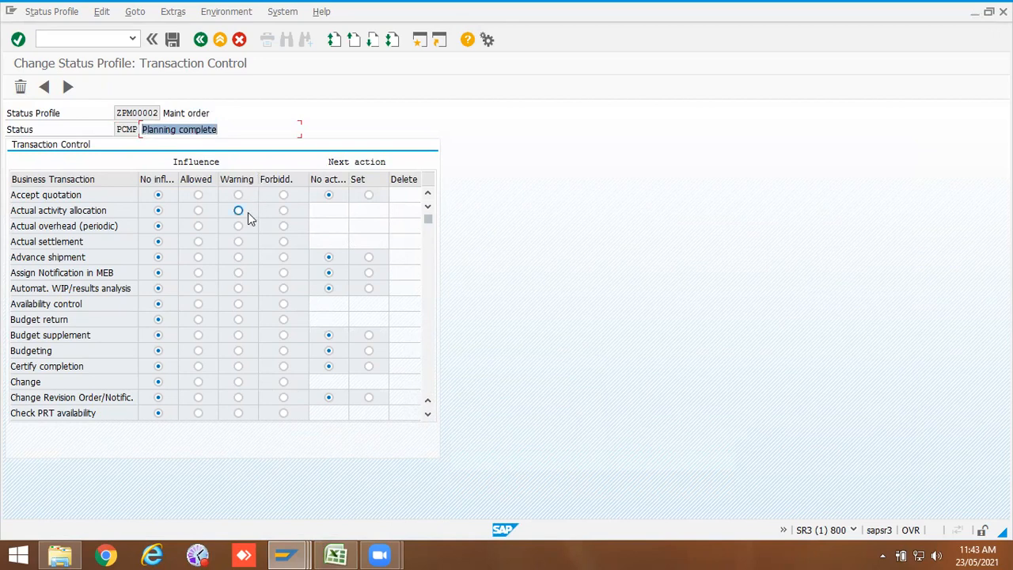
{"action": "scroll", "coordinate": [258, 323], "scroll_direction": "down", "scroll_amount": 1}
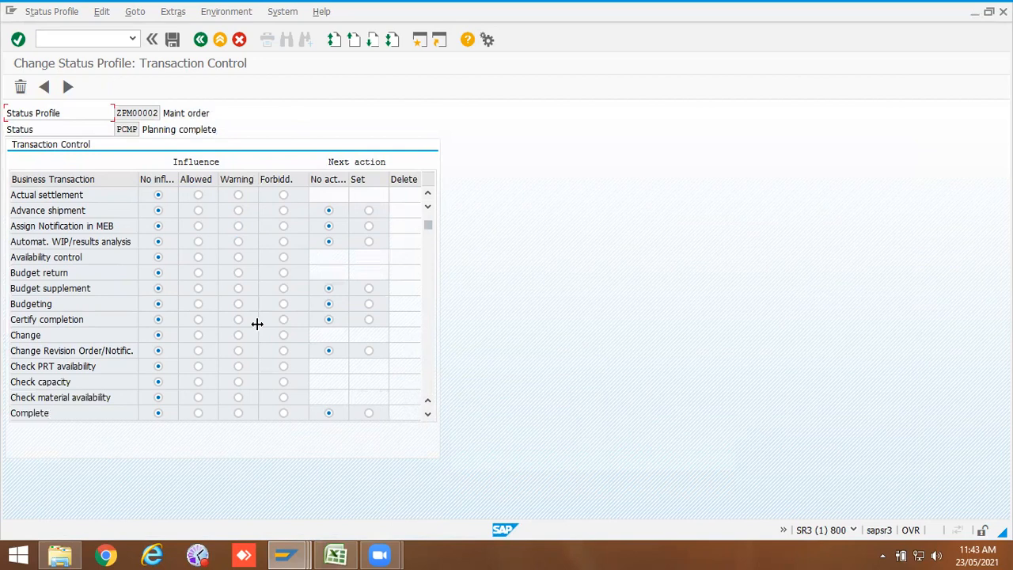
{"action": "scroll", "coordinate": [257, 324], "scroll_direction": "down", "scroll_amount": 1}
{"action": "left_click", "coordinate": [283, 366]}
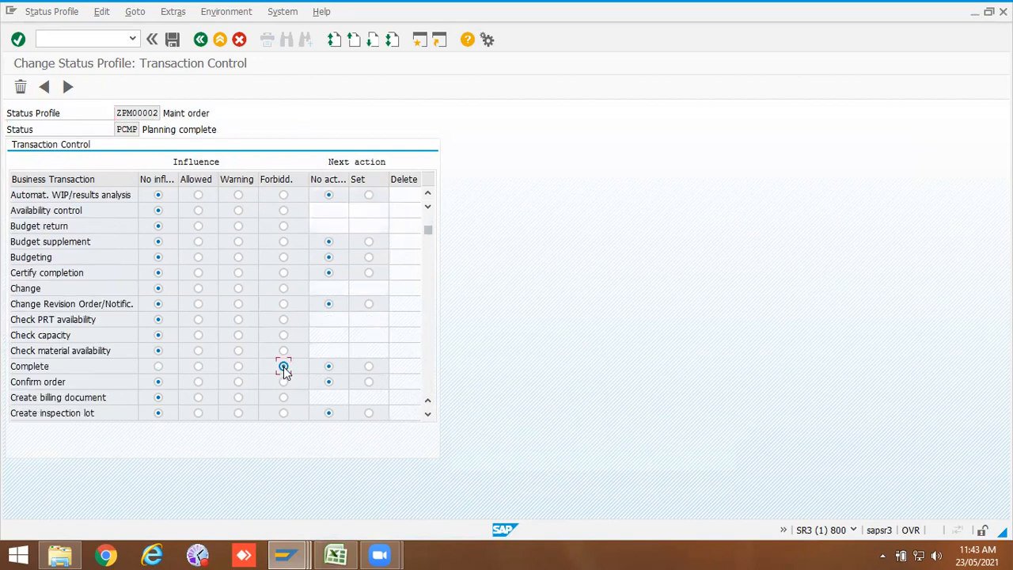
{"action": "left_click", "coordinate": [284, 382]}
{"action": "scroll", "coordinate": [283, 388], "scroll_direction": "down", "scroll_amount": 1}
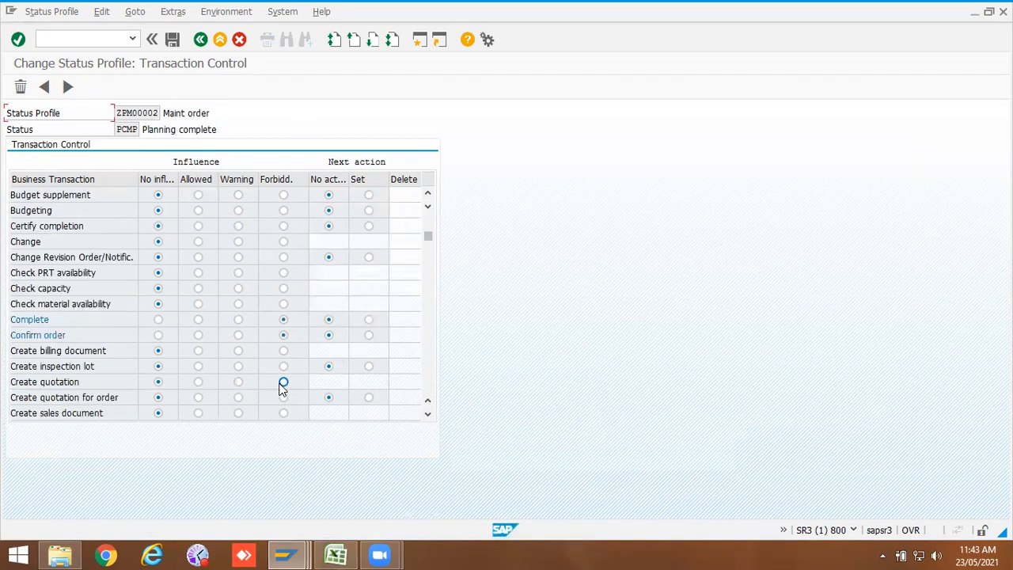
{"action": "scroll", "coordinate": [284, 387], "scroll_direction": "down", "scroll_amount": 7}
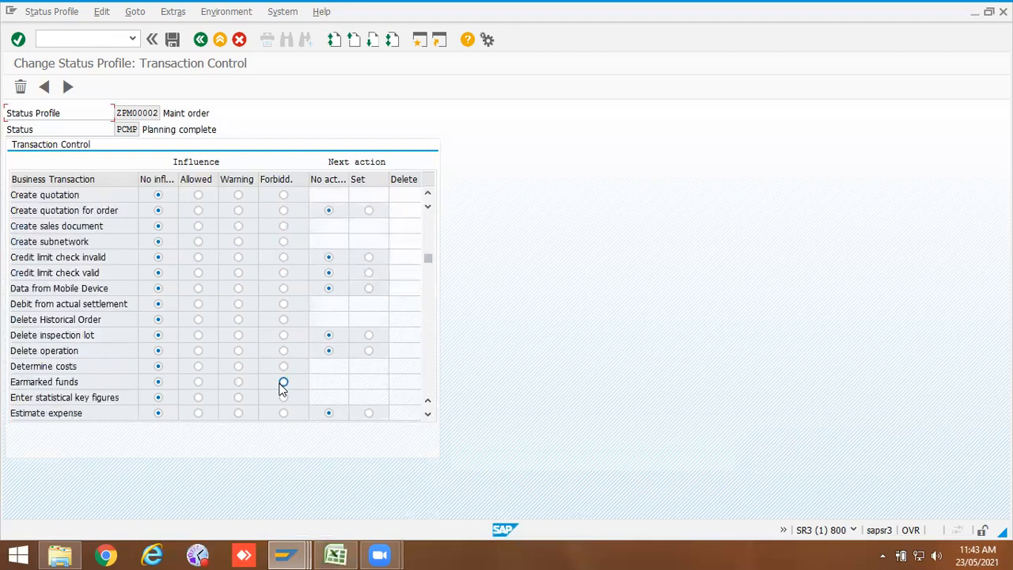
{"action": "scroll", "coordinate": [284, 388], "scroll_direction": "down", "scroll_amount": 6}
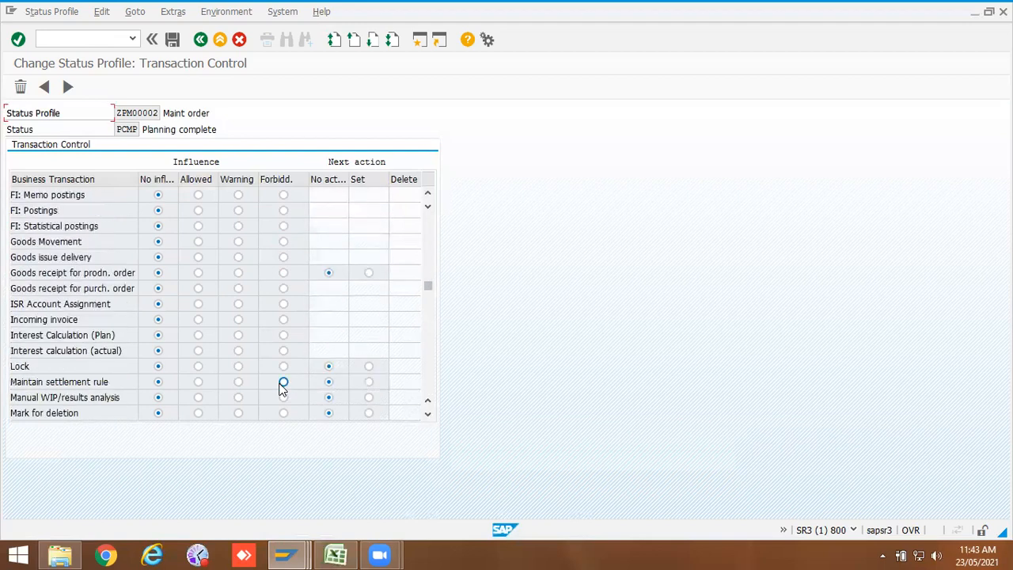
Step: Set Technically complete to Forbidden for PCMP and return to the user status list
{"action": "scroll", "coordinate": [283, 388], "scroll_direction": "down", "scroll_amount": 1}
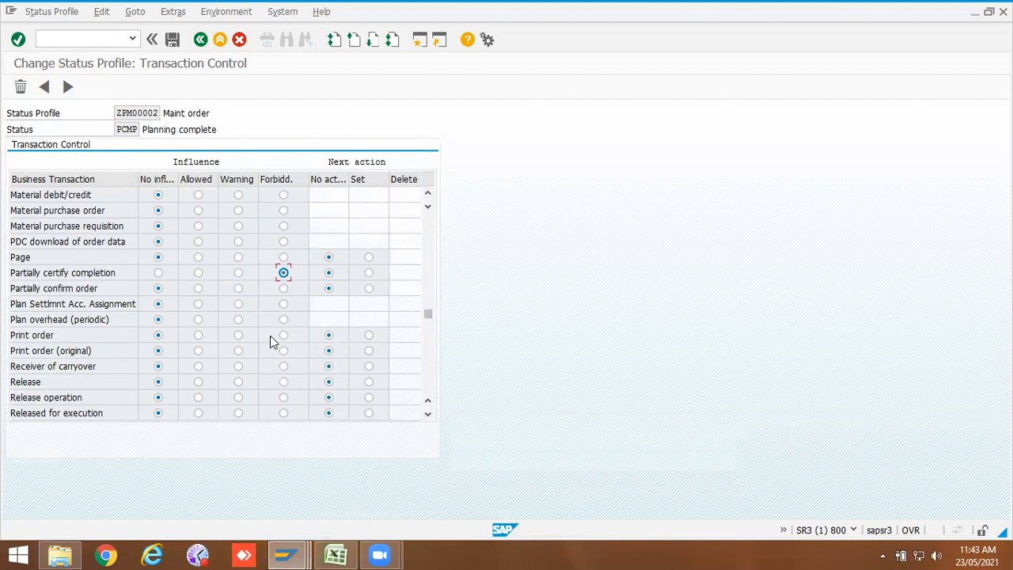
{"action": "scroll", "coordinate": [269, 340], "scroll_direction": "down", "scroll_amount": 4}
{"action": "scroll", "coordinate": [269, 341], "scroll_direction": "down", "scroll_amount": 3}
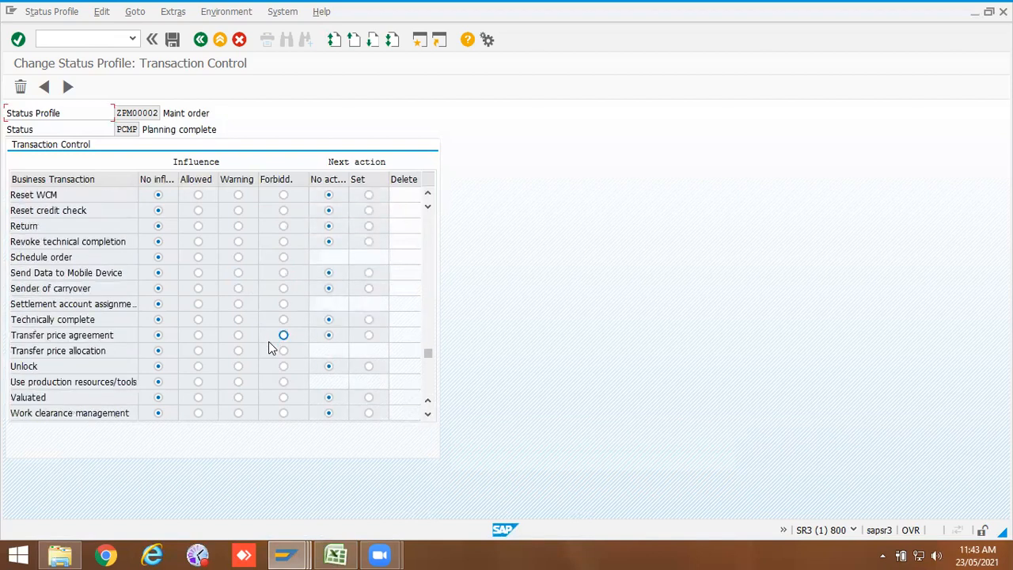
{"action": "left_click", "coordinate": [283, 319]}
{"action": "left_click", "coordinate": [200, 41]}
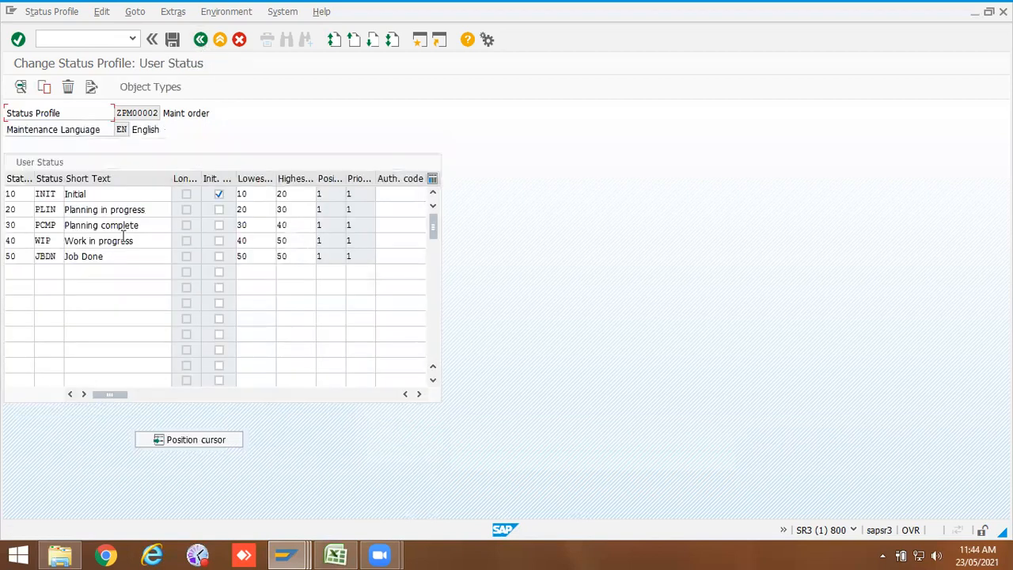
Step: Open transaction control for the WIP status and create its list of business transactions
{"action": "left_click_drag", "start_coordinate": [145, 226], "coordinate": [38, 224]}
{"action": "left_click_drag", "start_coordinate": [134, 241], "coordinate": [70, 242]}
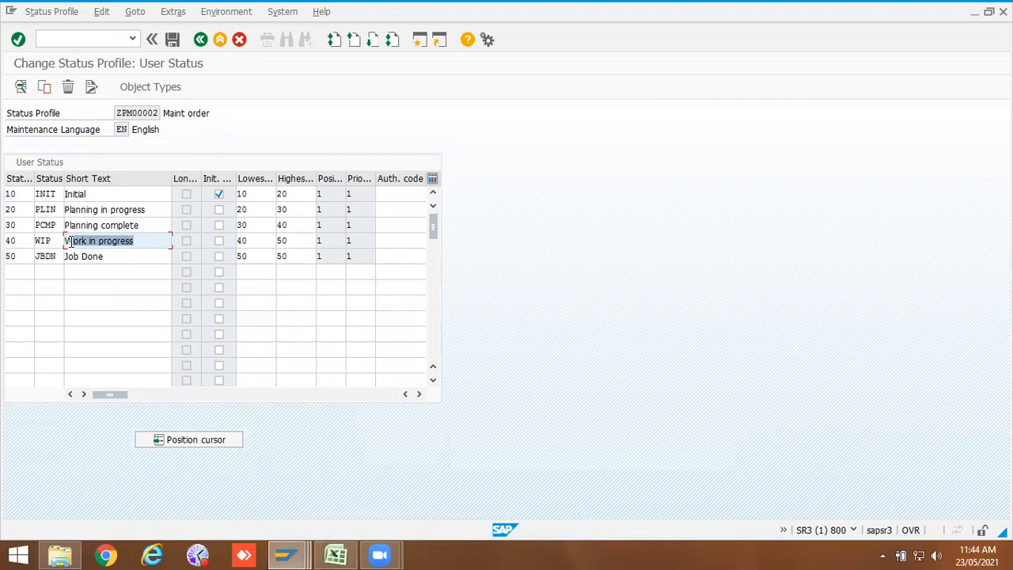
{"action": "left_click_drag", "start_coordinate": [70, 242], "coordinate": [44, 242]}
{"action": "double_click", "coordinate": [43, 241]}
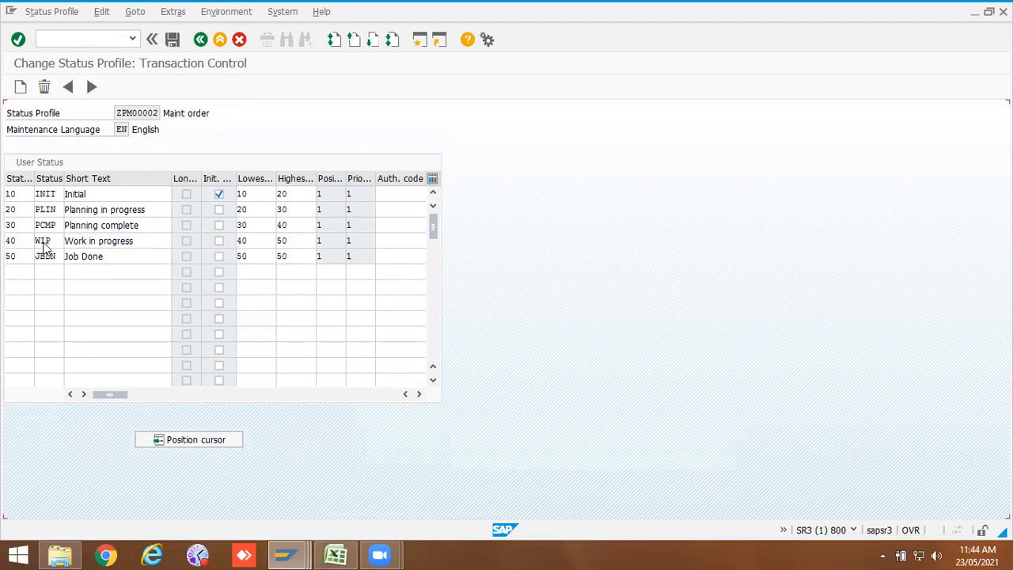
{"action": "left_click", "coordinate": [21, 87]}
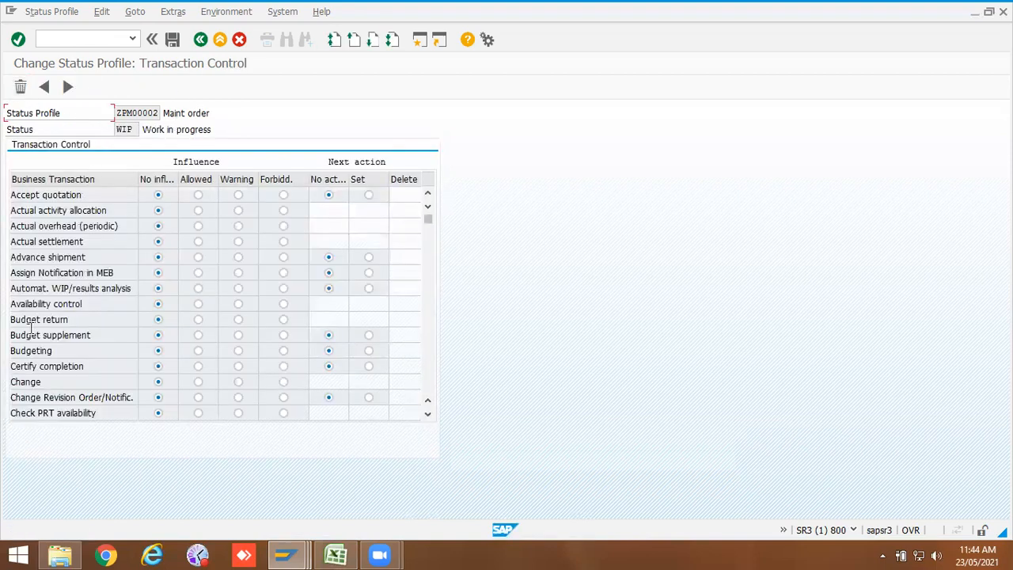
Step: Set Complete to Forbidden for the WIP status
{"action": "scroll", "coordinate": [197, 348], "scroll_direction": "down", "scroll_amount": 6}
{"action": "scroll", "coordinate": [197, 348], "scroll_direction": "down", "scroll_amount": 12}
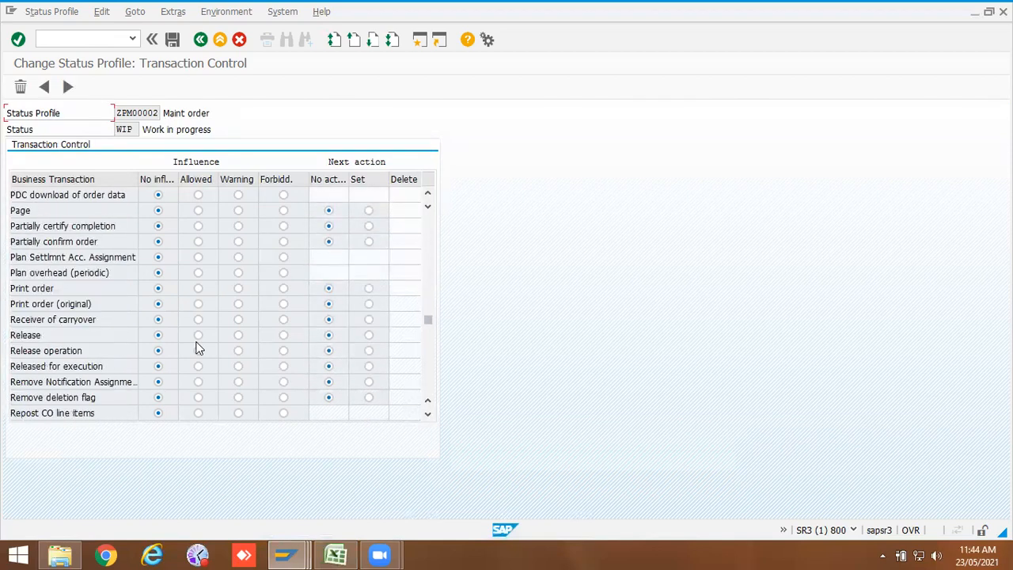
{"action": "scroll", "coordinate": [197, 348], "scroll_direction": "up", "scroll_amount": 1}
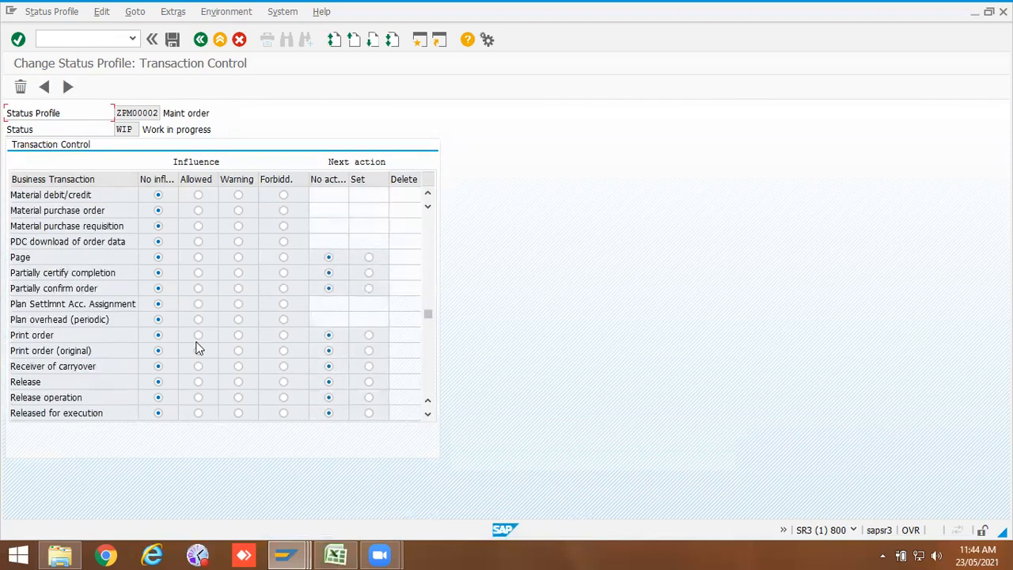
{"action": "scroll", "coordinate": [197, 348], "scroll_direction": "down", "scroll_amount": 2}
{"action": "scroll", "coordinate": [197, 348], "scroll_direction": "down", "scroll_amount": 1}
{"action": "scroll", "coordinate": [197, 348], "scroll_direction": "up", "scroll_amount": 8}
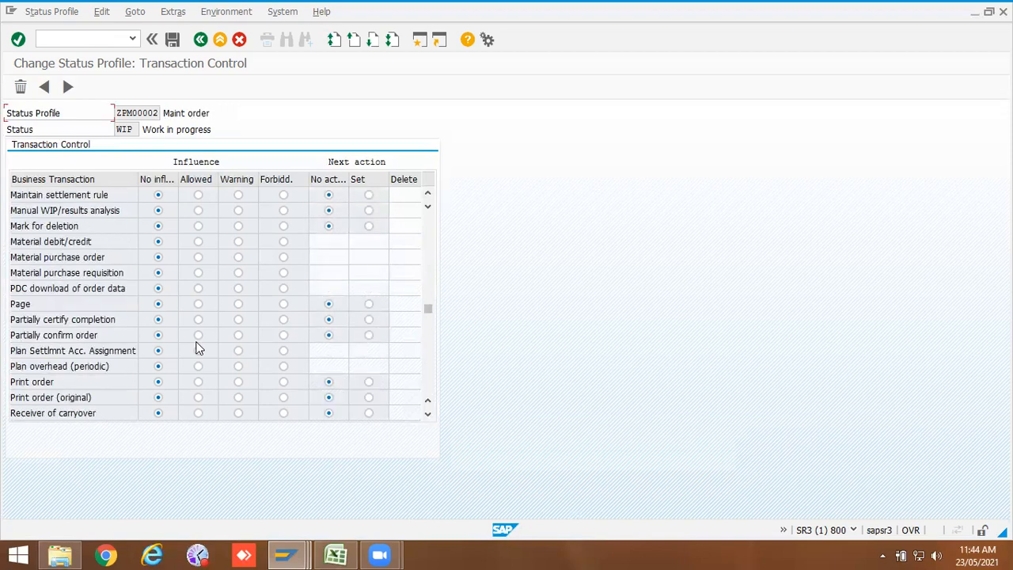
{"action": "scroll", "coordinate": [197, 348], "scroll_direction": "up", "scroll_amount": 2}
{"action": "scroll", "coordinate": [197, 348], "scroll_direction": "down", "scroll_amount": 1}
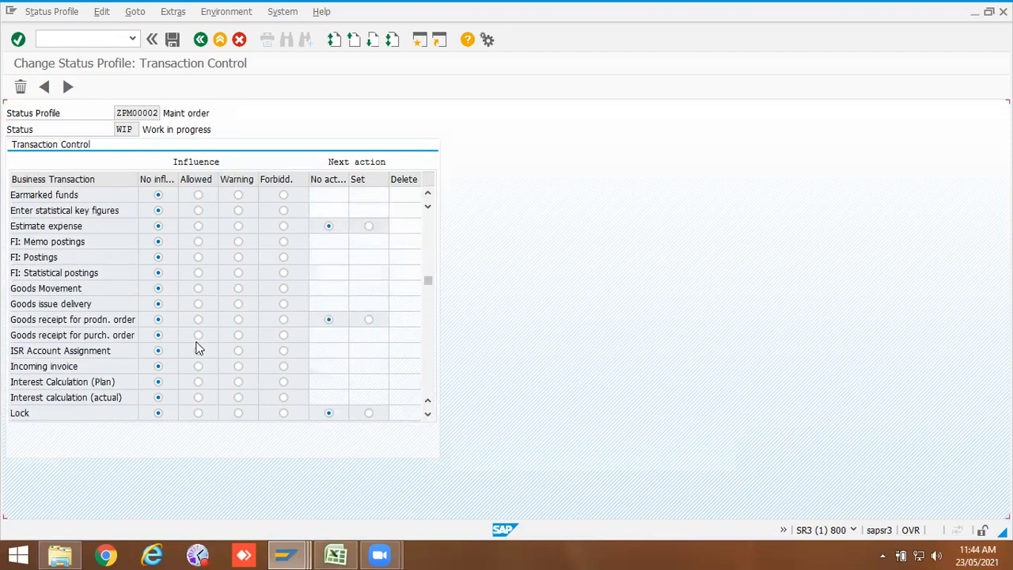
{"action": "scroll", "coordinate": [198, 348], "scroll_direction": "up", "scroll_amount": 4}
{"action": "scroll", "coordinate": [197, 348], "scroll_direction": "up", "scroll_amount": 4}
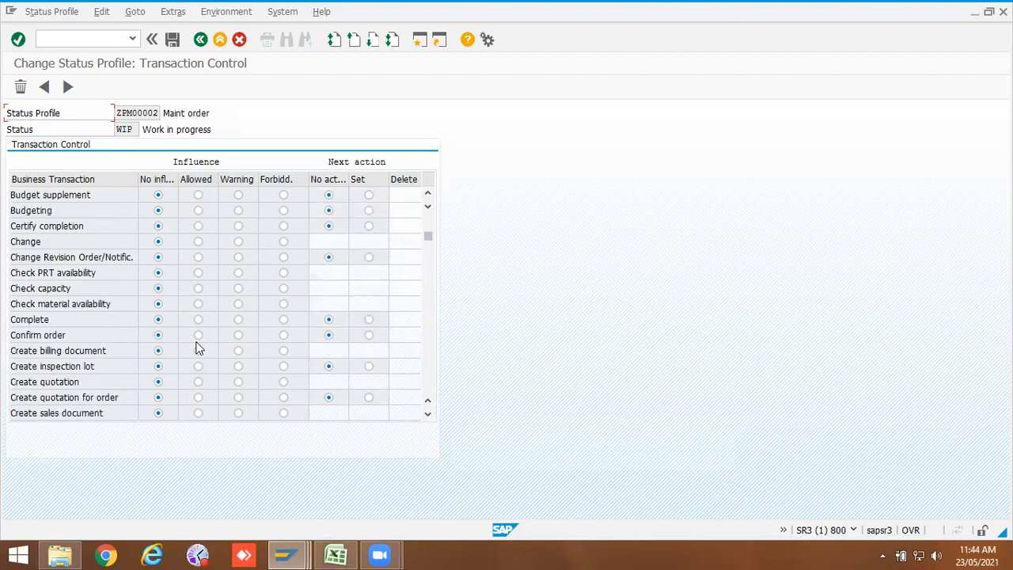
{"action": "left_click", "coordinate": [284, 320]}
Step: Set Technically complete to Forbidden for WIP and return to the user status list
{"action": "scroll", "coordinate": [269, 342], "scroll_direction": "down", "scroll_amount": 14}
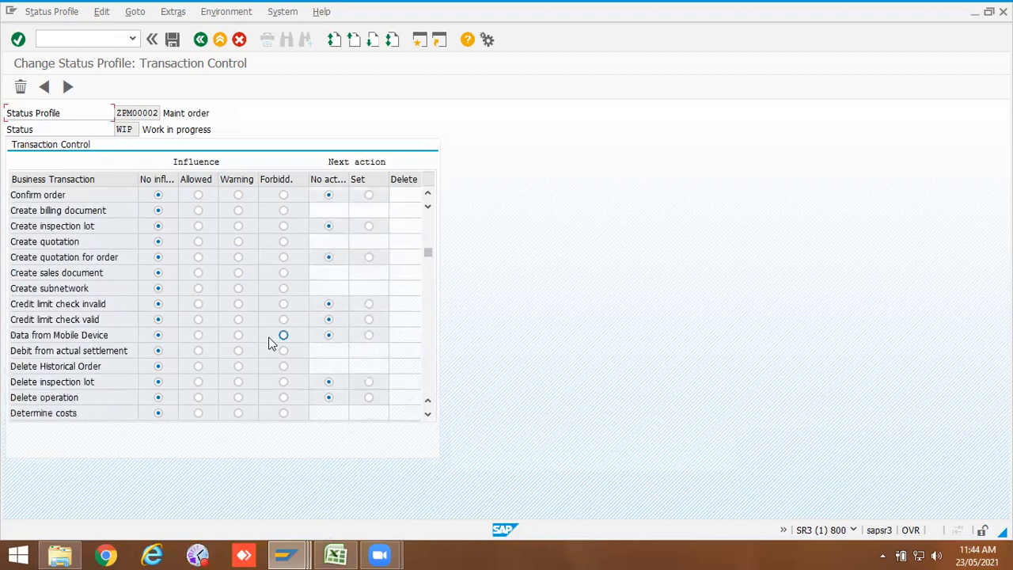
{"action": "scroll", "coordinate": [269, 341], "scroll_direction": "down", "scroll_amount": 8}
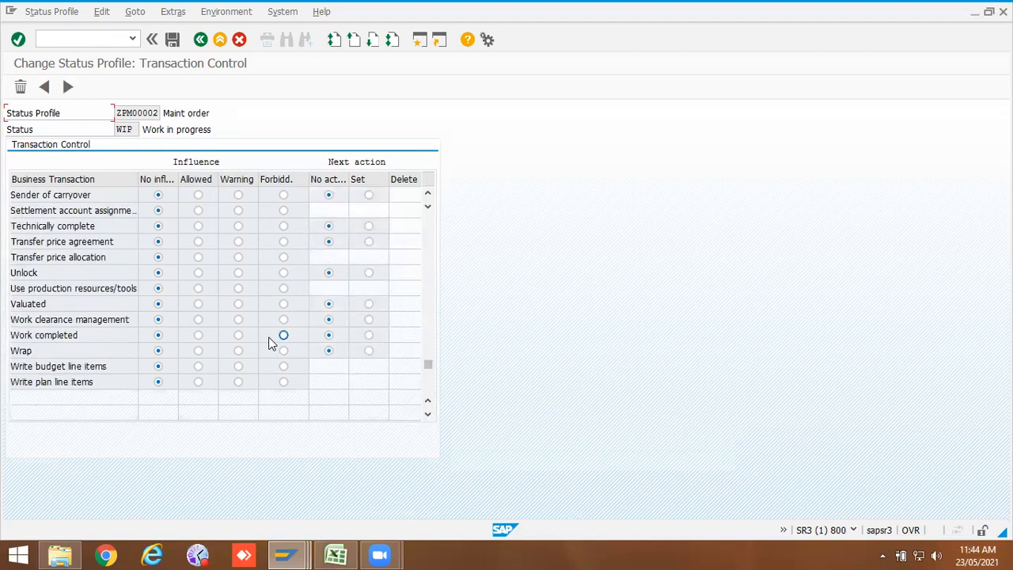
{"action": "scroll", "coordinate": [269, 342], "scroll_direction": "up", "scroll_amount": 2}
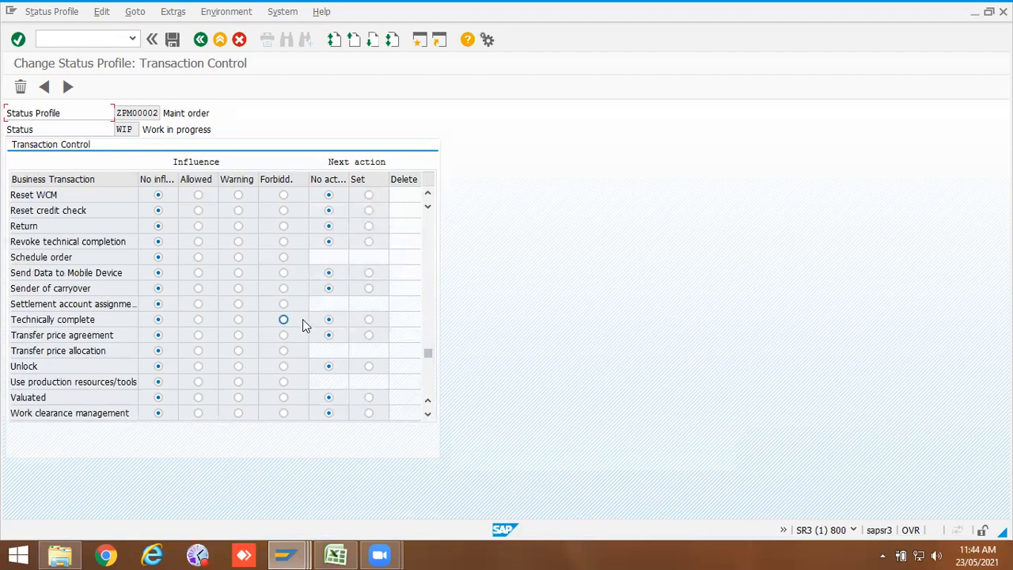
{"action": "left_click", "coordinate": [200, 39]}
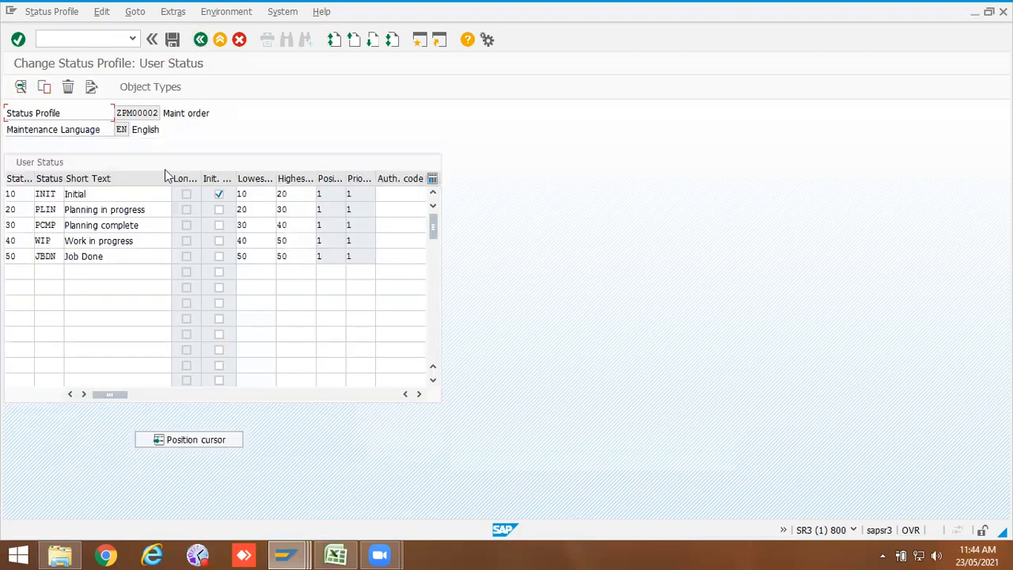
Step: Open transaction control for the JBDN status and create its list of business transactions
{"action": "double_click", "coordinate": [49, 262]}
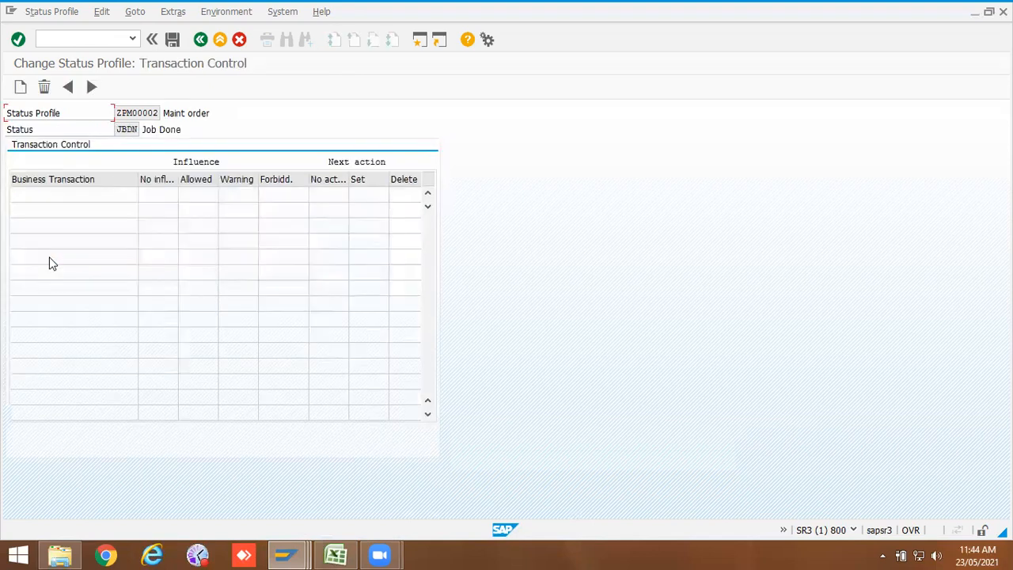
{"action": "left_click", "coordinate": [24, 87]}
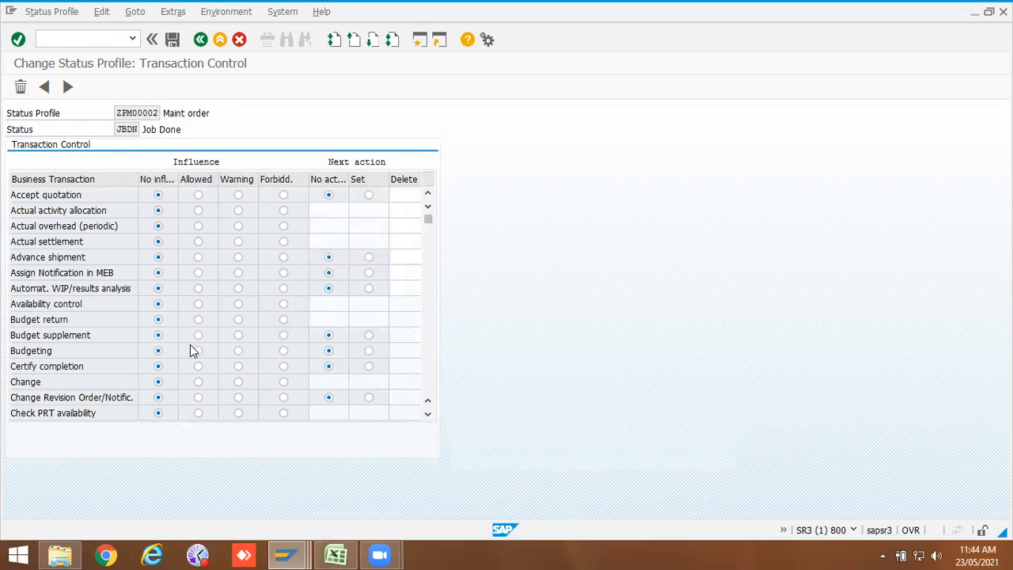
{"action": "scroll", "coordinate": [193, 351], "scroll_direction": "down", "scroll_amount": 4}
{"action": "scroll", "coordinate": [193, 351], "scroll_direction": "down", "scroll_amount": 12}
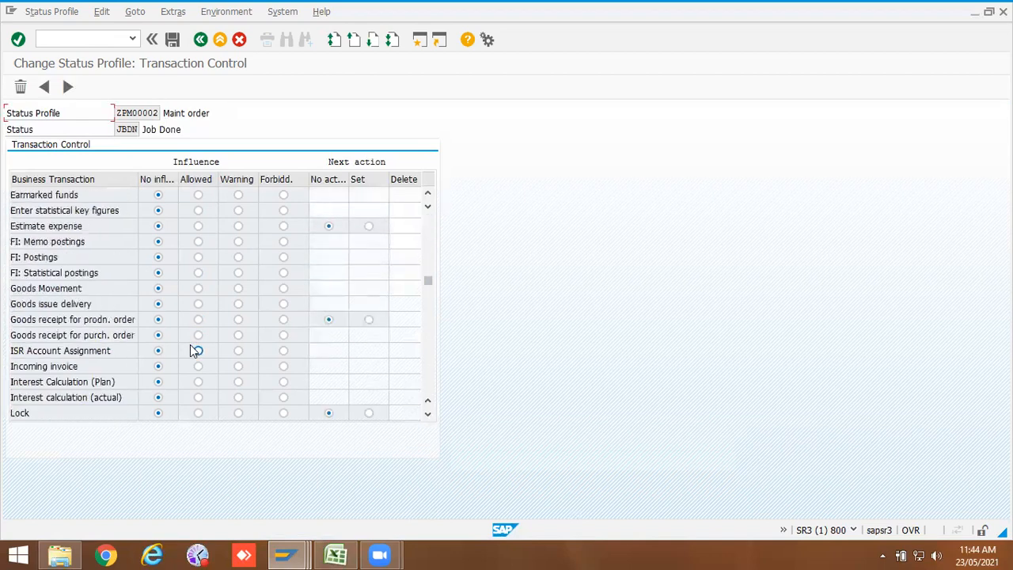
{"action": "scroll", "coordinate": [192, 351], "scroll_direction": "down", "scroll_amount": 10}
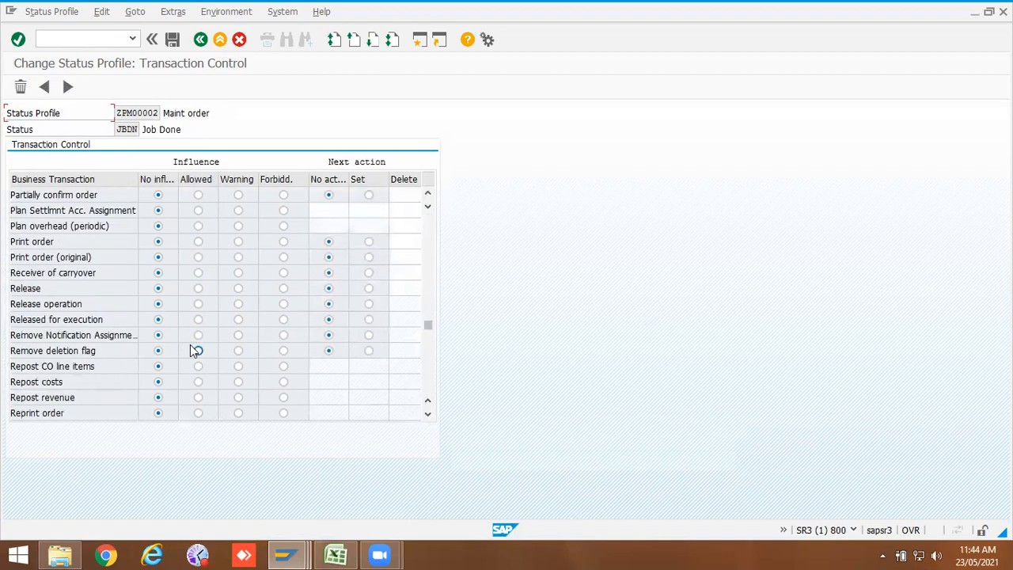
Step: Save the status profile under customizing request SR3K900090 and exit back to the IMG structure
{"action": "left_click", "coordinate": [171, 44]}
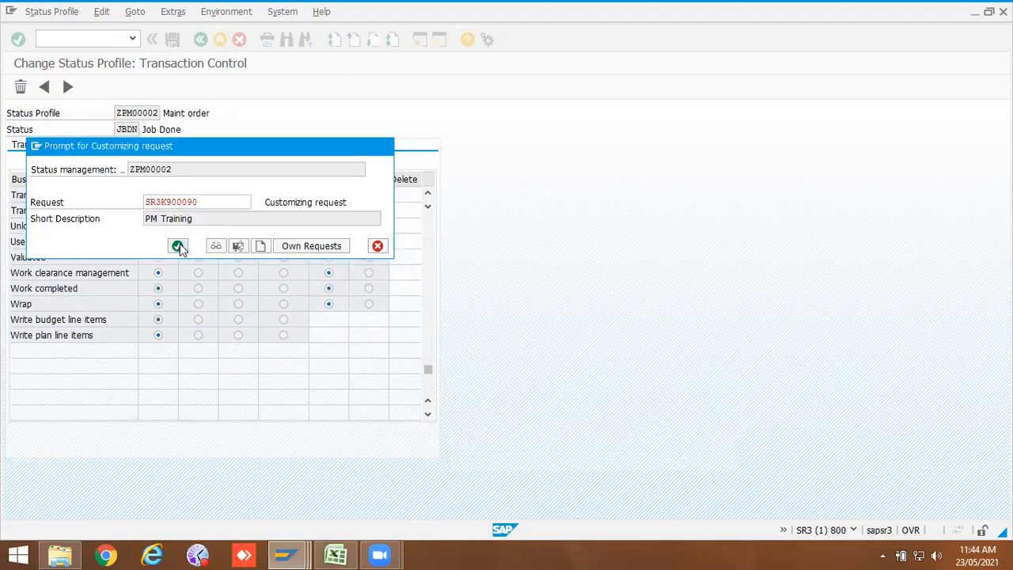
{"action": "left_click", "coordinate": [179, 246]}
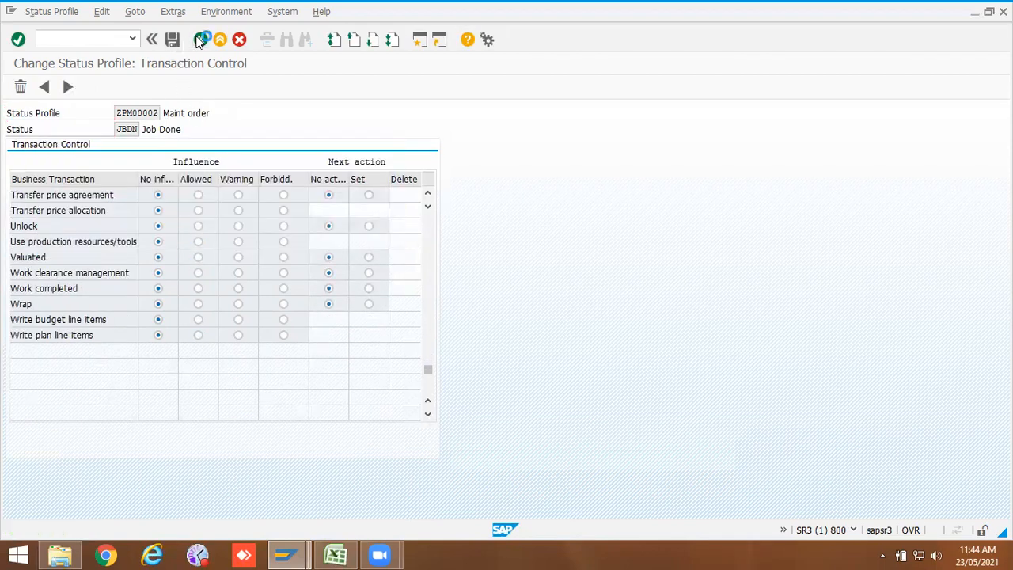
{"action": "left_click", "coordinate": [199, 41]}
{"action": "left_click", "coordinate": [200, 42]}
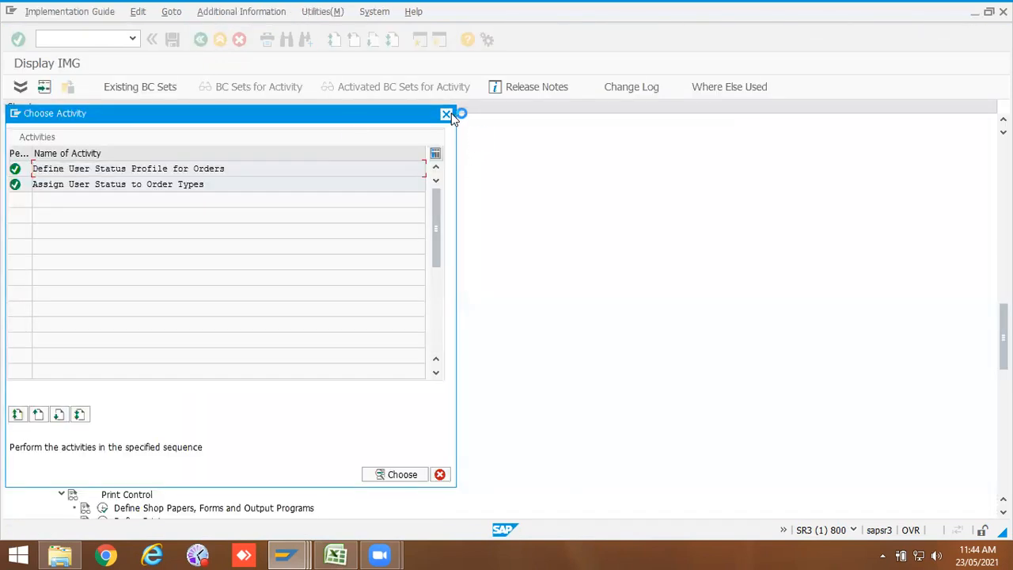
{"action": "left_click", "coordinate": [447, 115]}
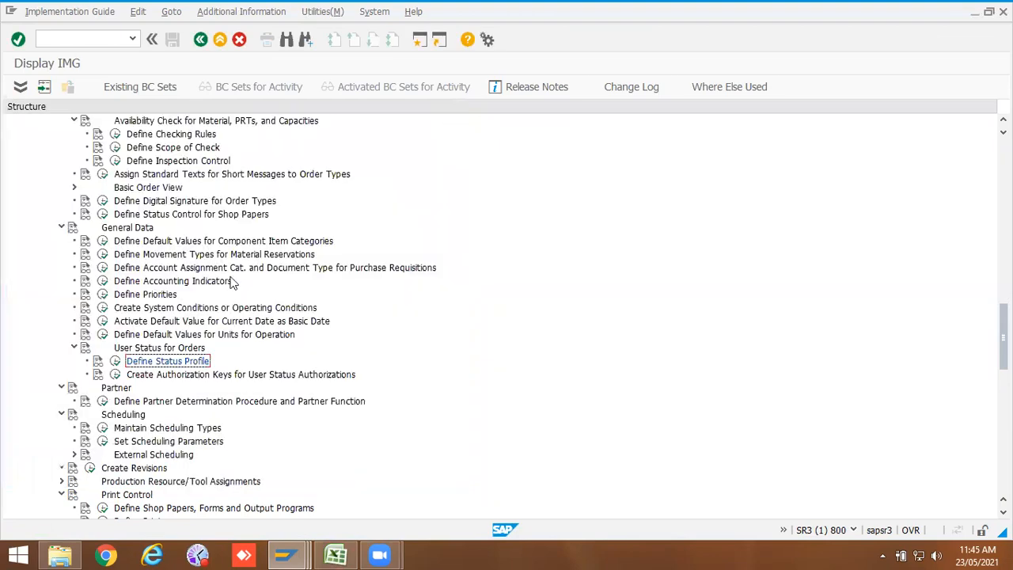
Step: Reopen Define User Status Profile for Orders and start positioning to another status profile
{"action": "scroll", "coordinate": [197, 313], "scroll_direction": "up", "scroll_amount": 9}
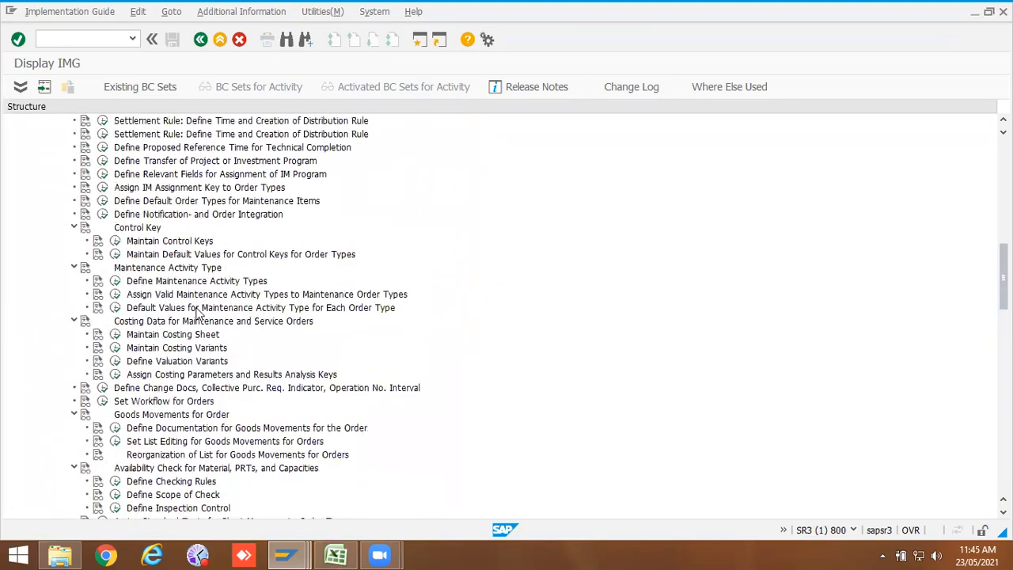
{"action": "scroll", "coordinate": [198, 313], "scroll_direction": "up", "scroll_amount": 13}
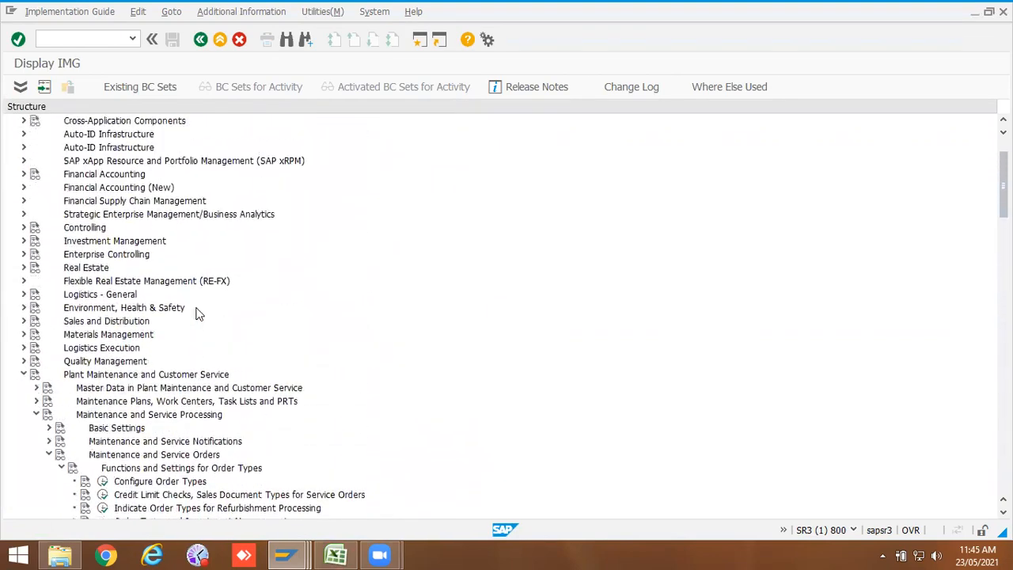
{"action": "scroll", "coordinate": [198, 313], "scroll_direction": "up", "scroll_amount": 2}
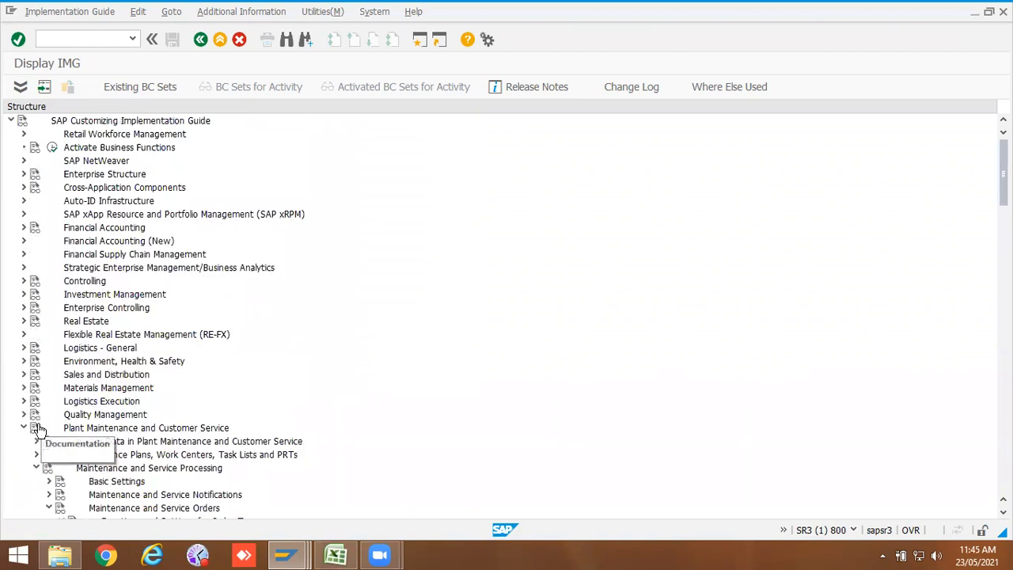
{"action": "scroll", "coordinate": [141, 435], "scroll_direction": "down", "scroll_amount": 1}
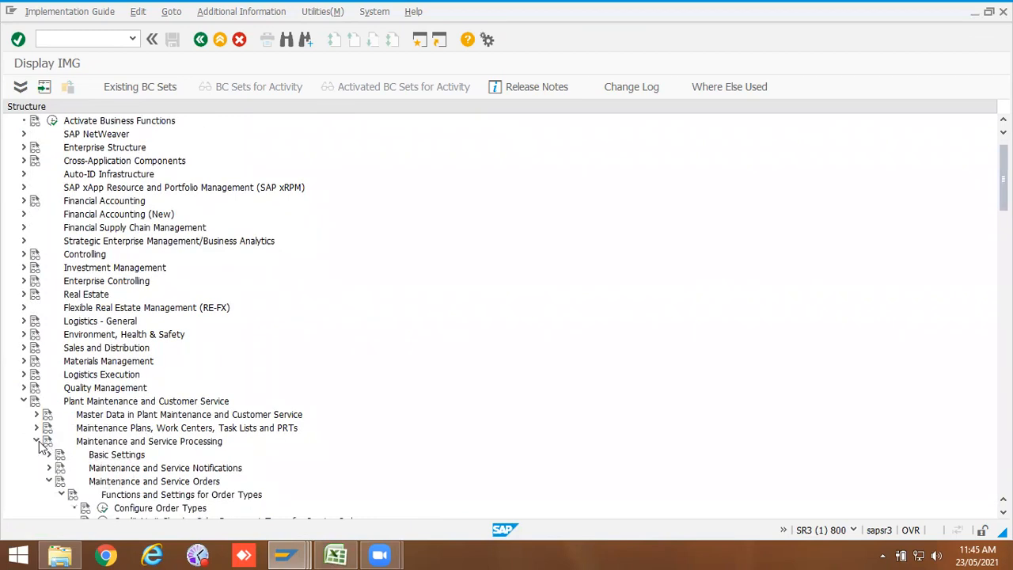
{"action": "scroll", "coordinate": [93, 444], "scroll_direction": "down", "scroll_amount": 3}
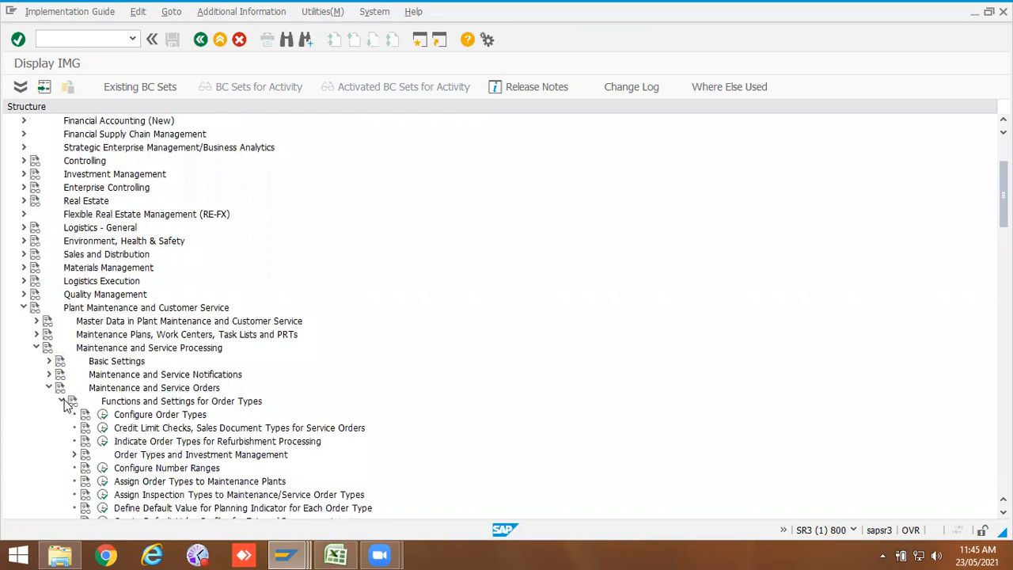
{"action": "scroll", "coordinate": [188, 408], "scroll_direction": "down", "scroll_amount": 7}
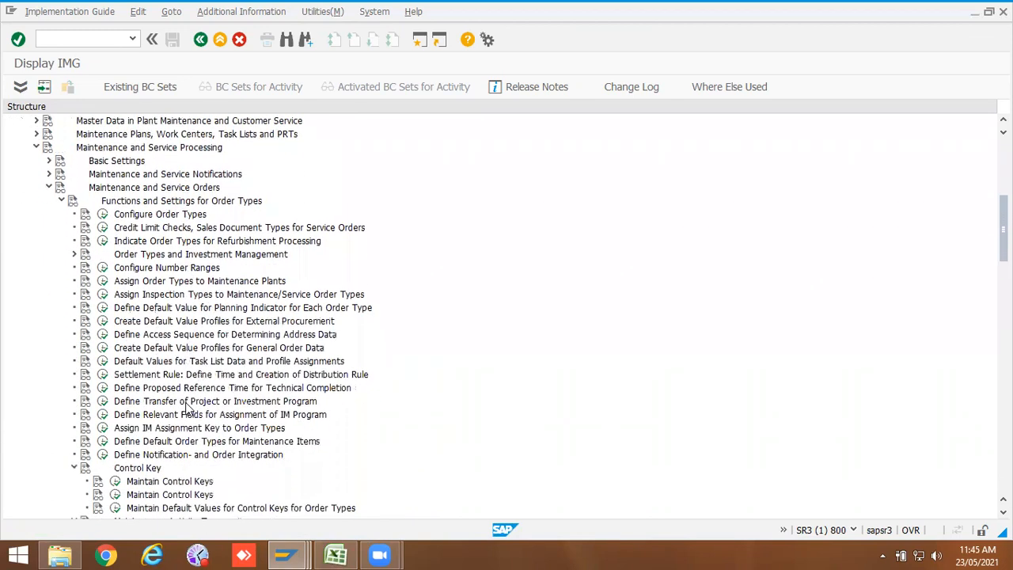
{"action": "scroll", "coordinate": [145, 396], "scroll_direction": "down", "scroll_amount": 8}
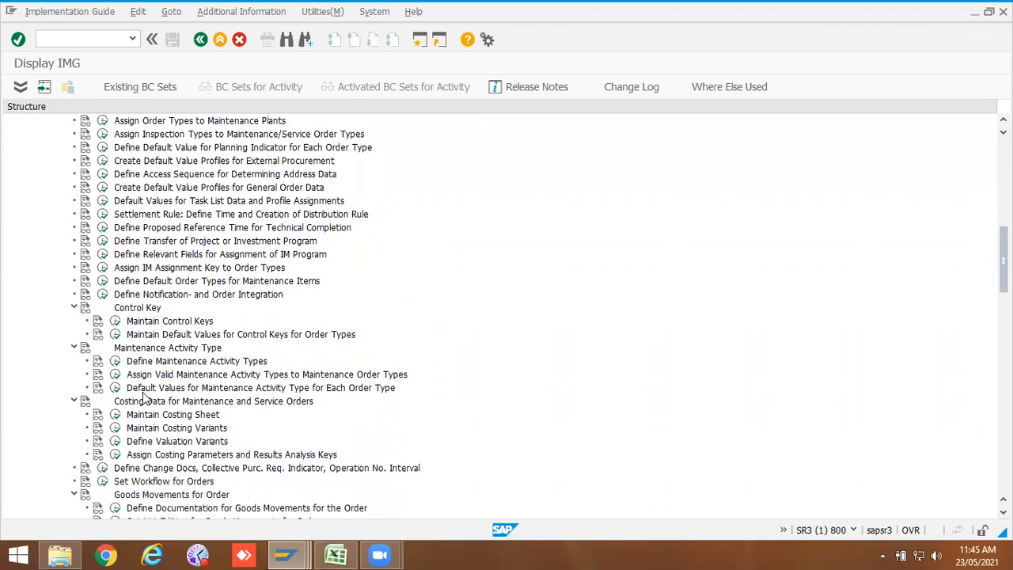
{"action": "scroll", "coordinate": [145, 396], "scroll_direction": "down", "scroll_amount": 3}
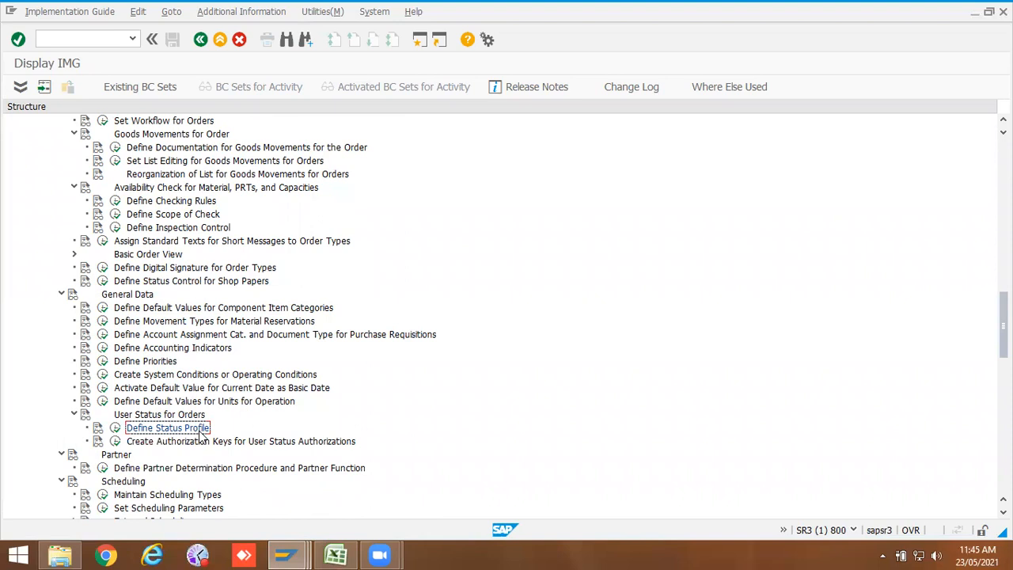
{"action": "left_click", "coordinate": [116, 429]}
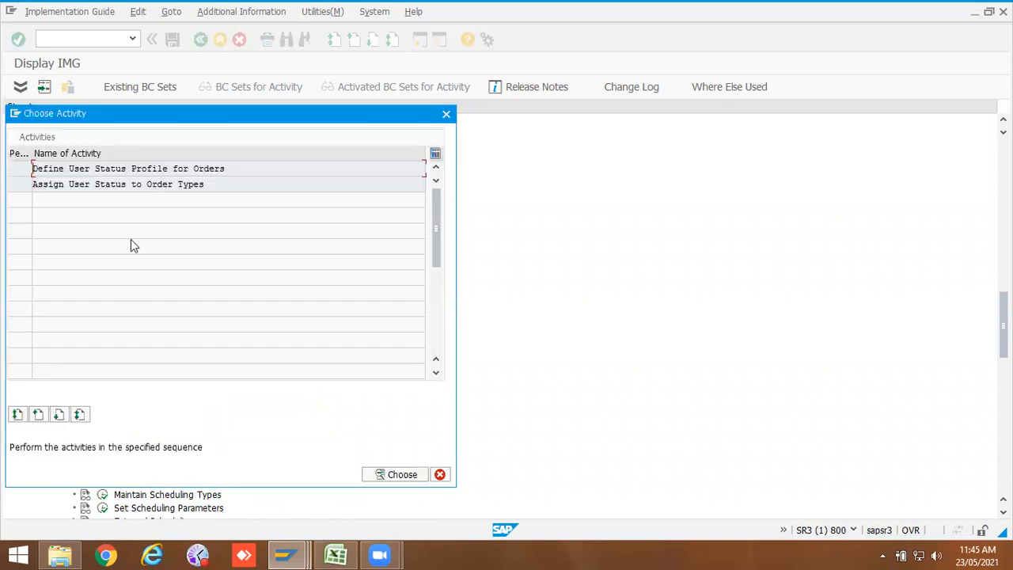
{"action": "double_click", "coordinate": [119, 168]}
{"action": "left_click", "coordinate": [187, 443]}
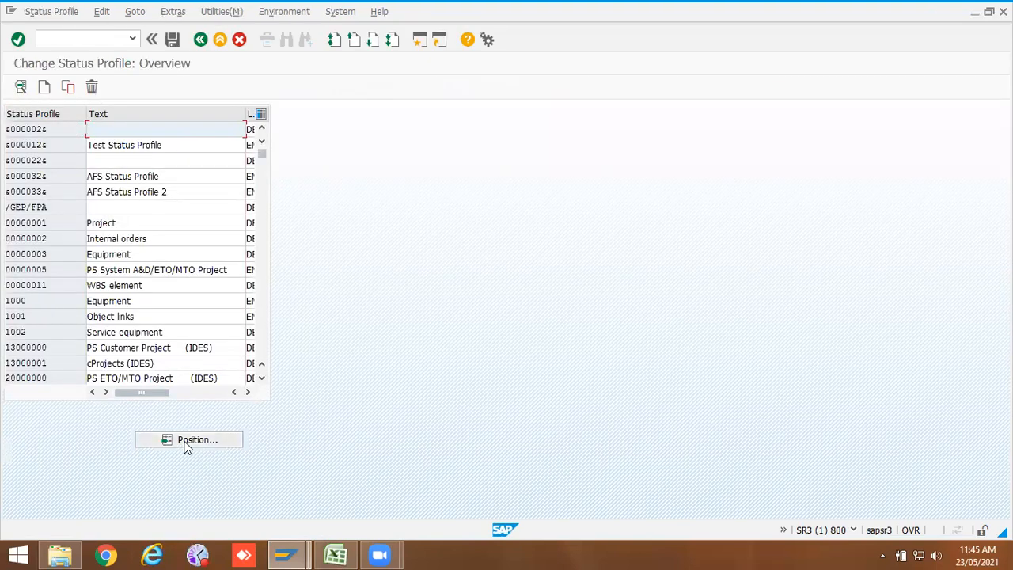
Step: Switch to Excel, copy the status profile name from the notes, and return to SAP
{"action": "left_click", "coordinate": [335, 555]}
{"action": "left_click", "coordinate": [622, 201]}
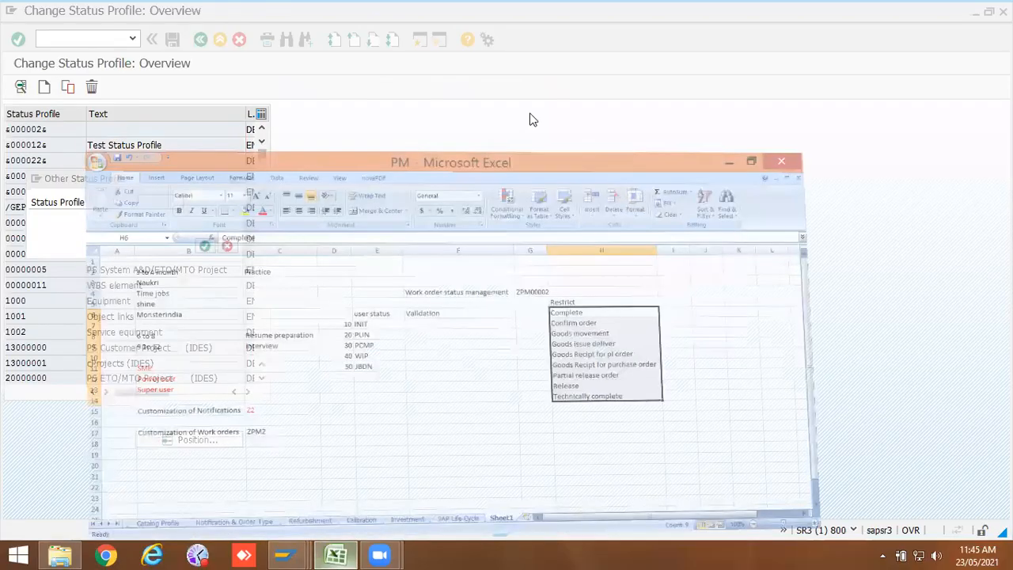
{"action": "left_click_drag", "start_coordinate": [233, 123], "coordinate": [171, 127]}
{"action": "key", "text": "ctrl+c"}
{"action": "key", "text": "alt+Tab"}
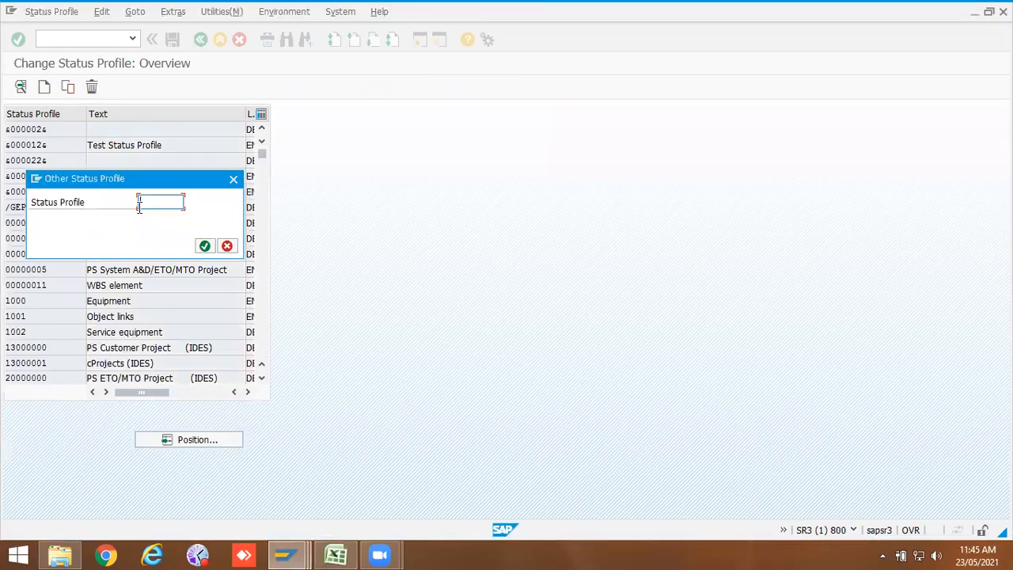
Step: Open status profile ZPM00002 and review the transaction control of each of its user statuses
{"action": "key", "text": "ctrl+v"}
{"action": "left_click", "coordinate": [202, 245]}
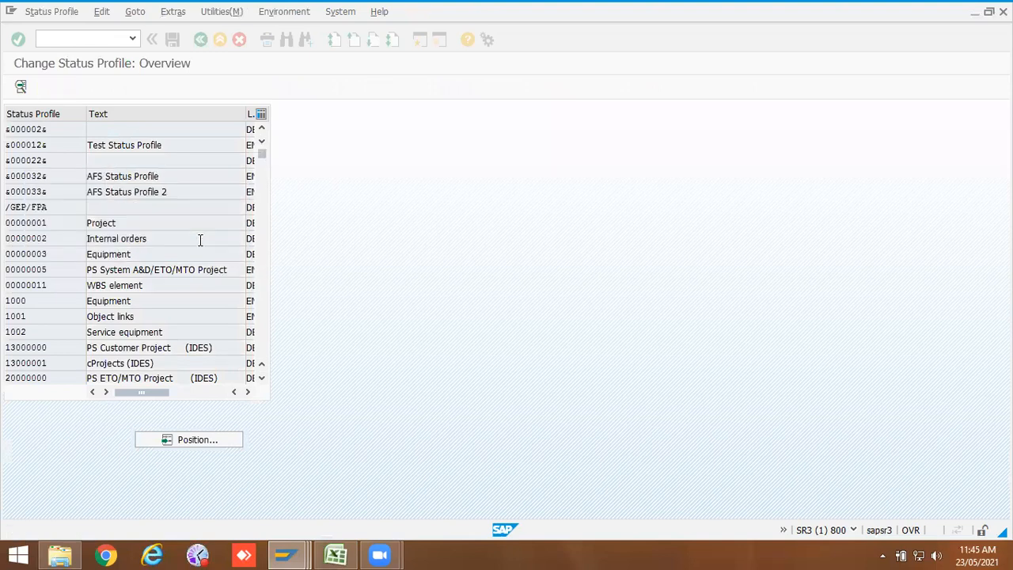
{"action": "double_click", "coordinate": [36, 130]}
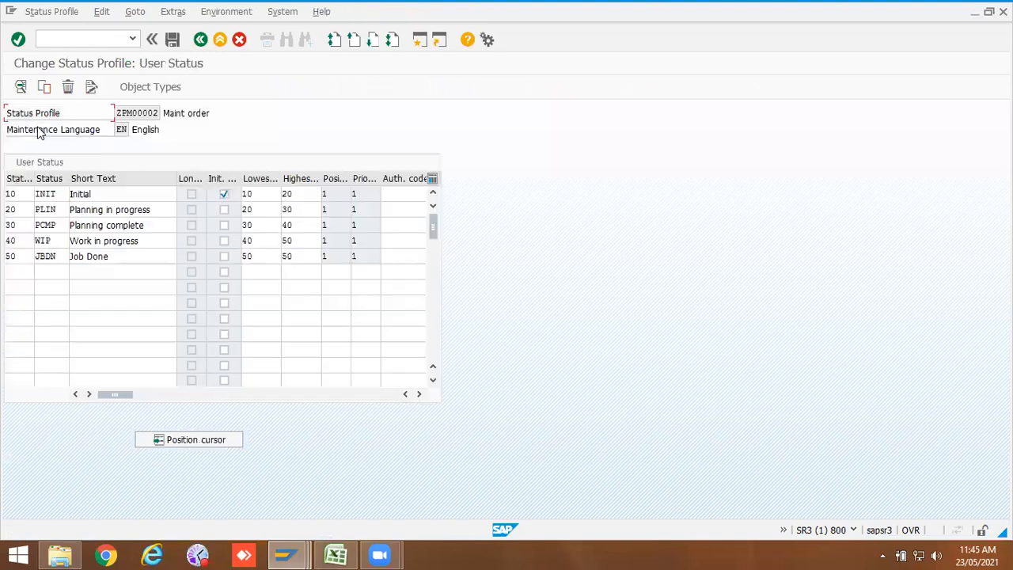
{"action": "double_click", "coordinate": [54, 195]}
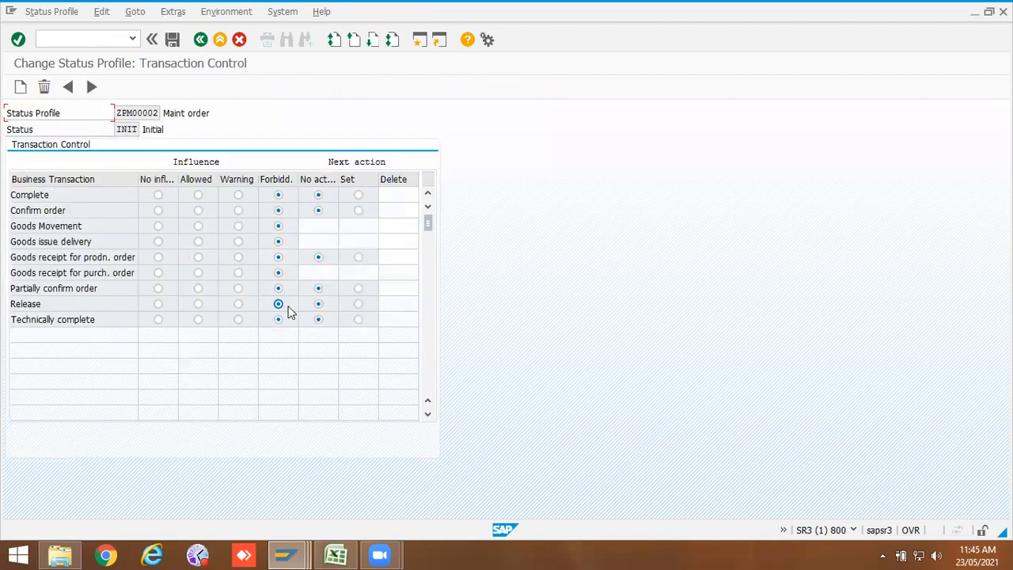
{"action": "left_click", "coordinate": [200, 40]}
{"action": "double_click", "coordinate": [56, 208]}
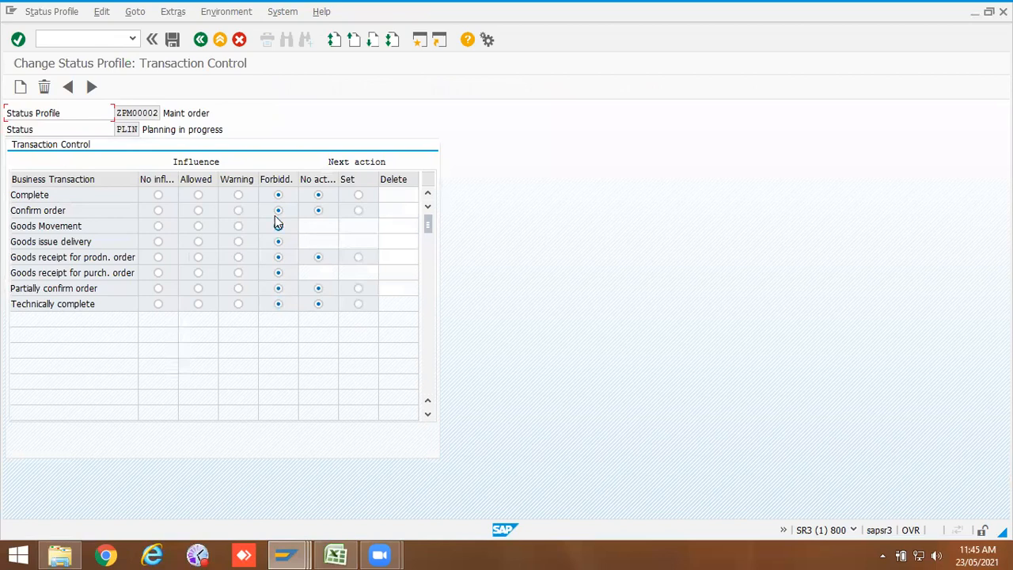
{"action": "left_click", "coordinate": [201, 40]}
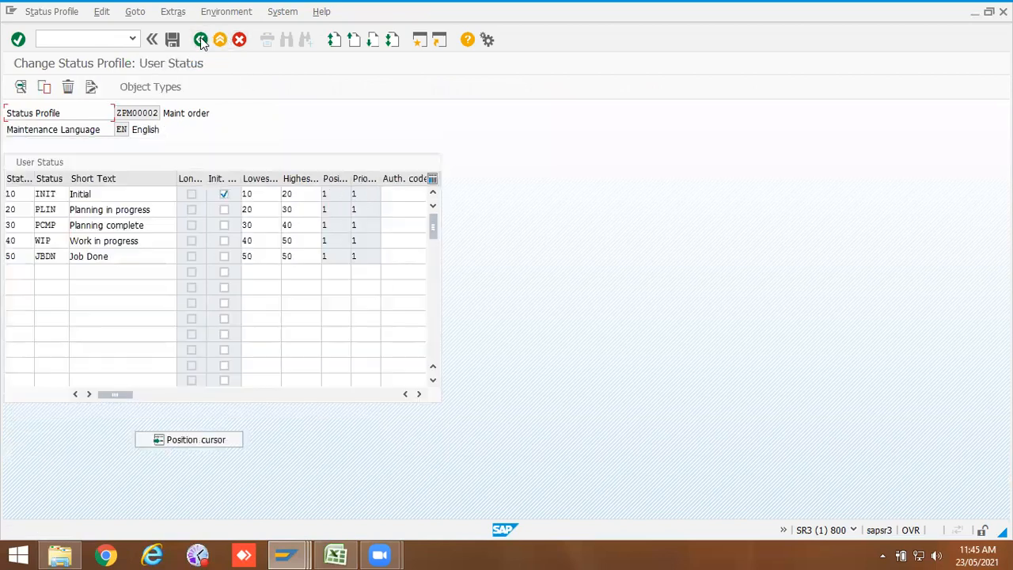
{"action": "double_click", "coordinate": [45, 225]}
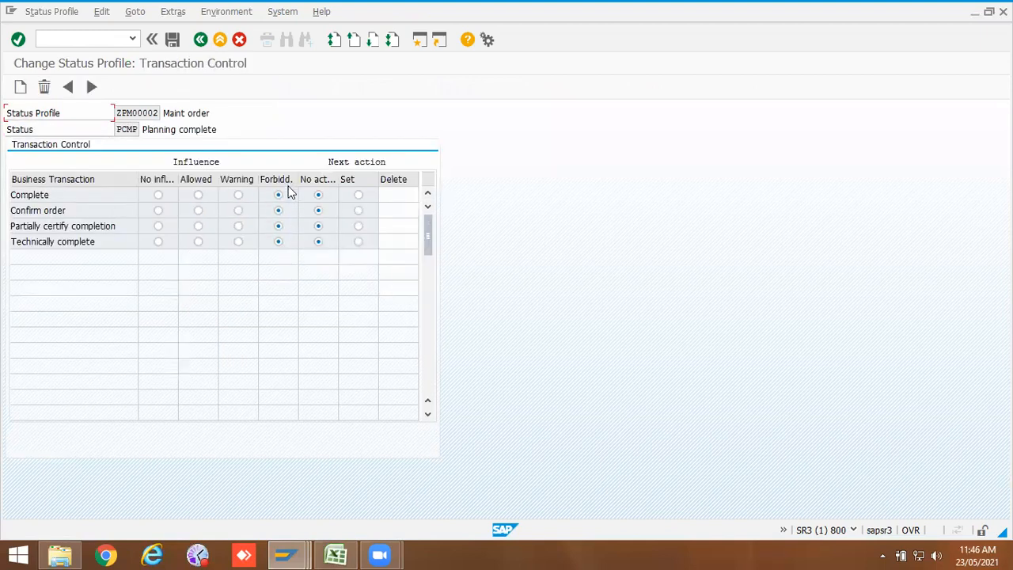
{"action": "left_click", "coordinate": [202, 41]}
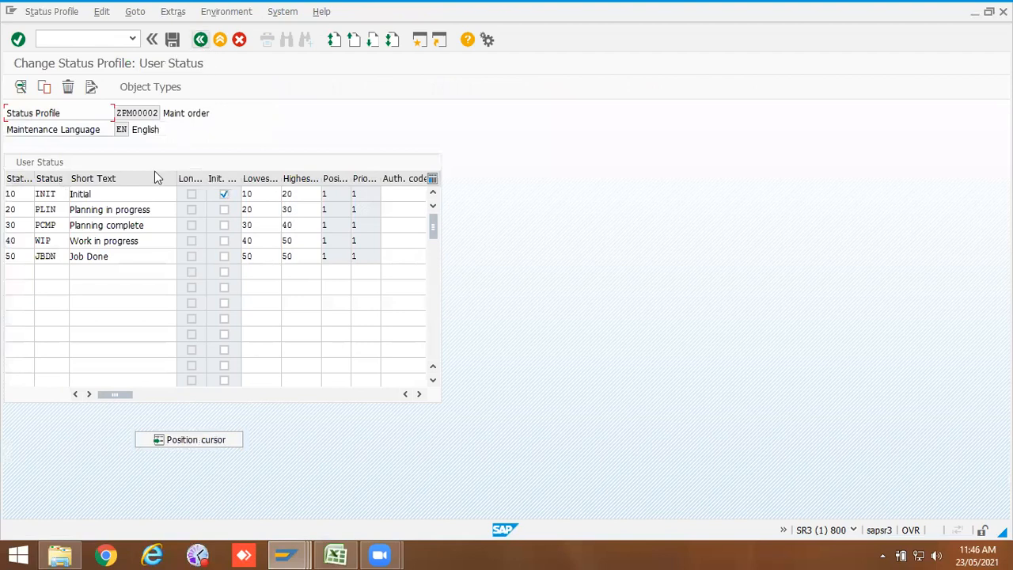
{"action": "double_click", "coordinate": [45, 241]}
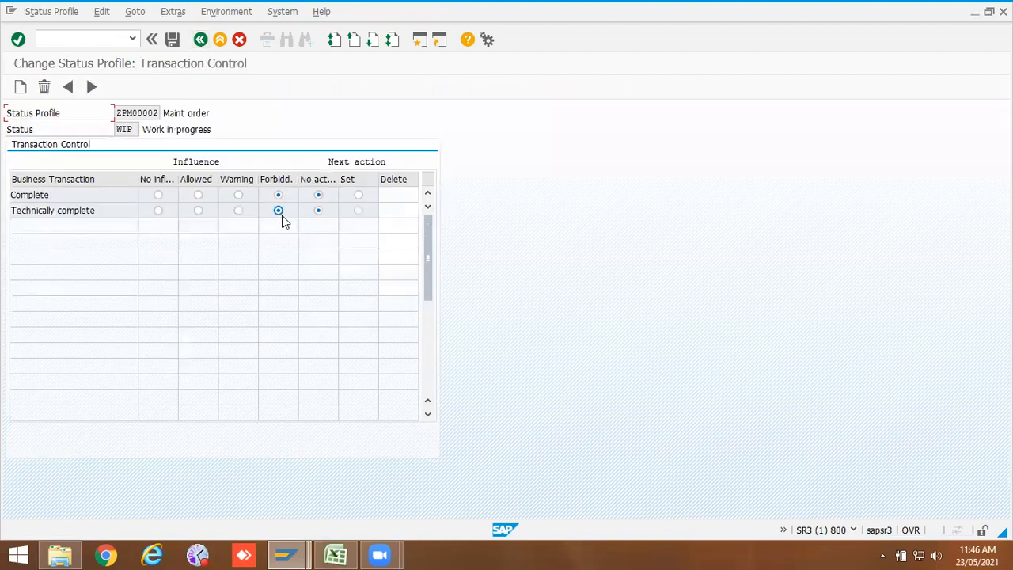
{"action": "left_click", "coordinate": [200, 39]}
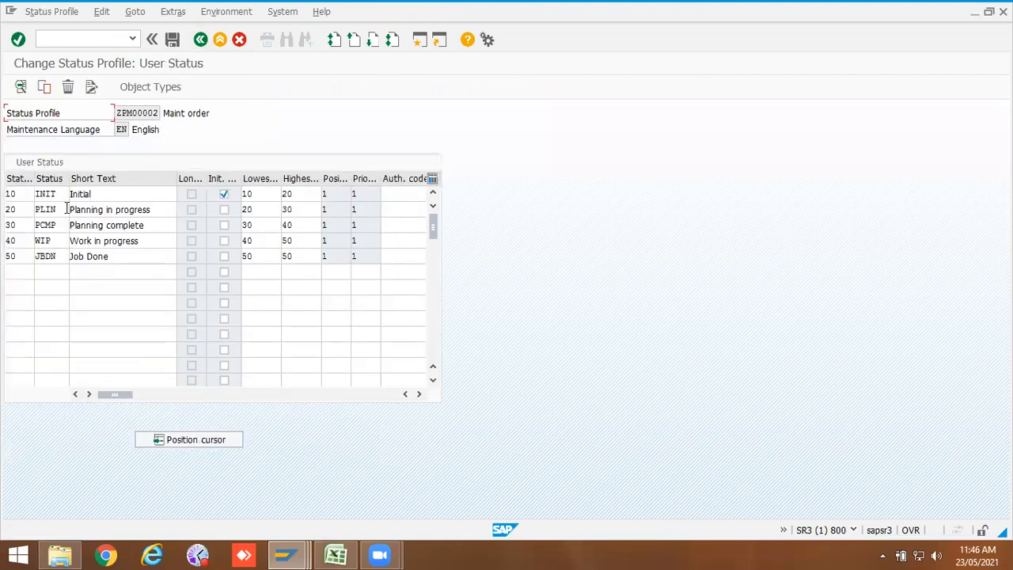
{"action": "double_click", "coordinate": [55, 258]}
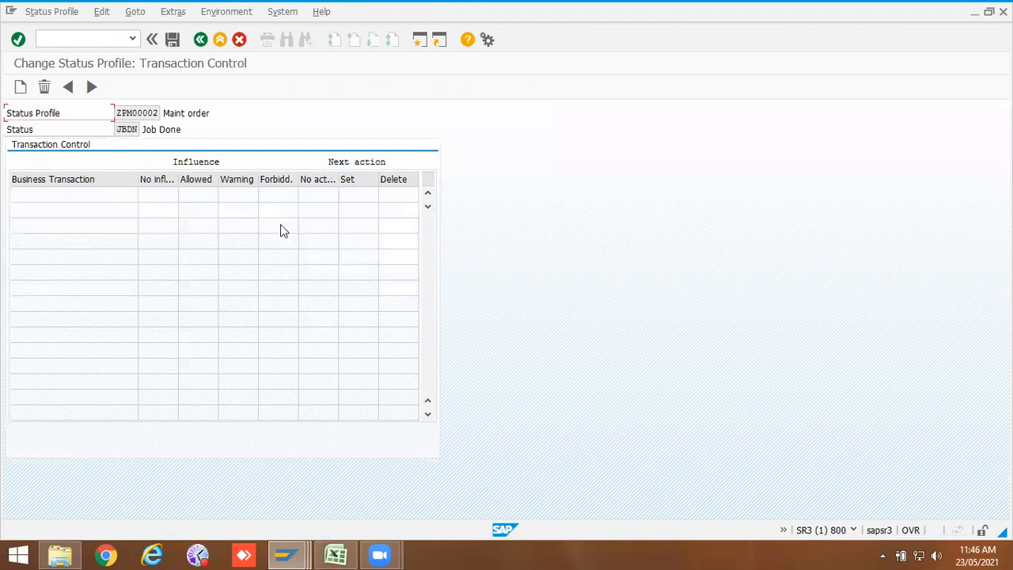
{"action": "left_click", "coordinate": [201, 41]}
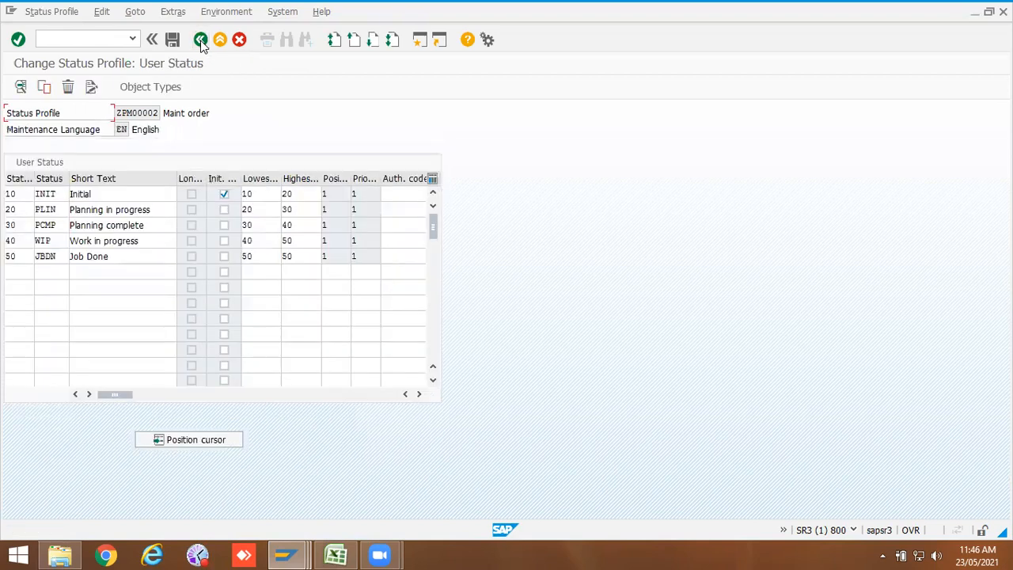
{"action": "double_click", "coordinate": [38, 211]}
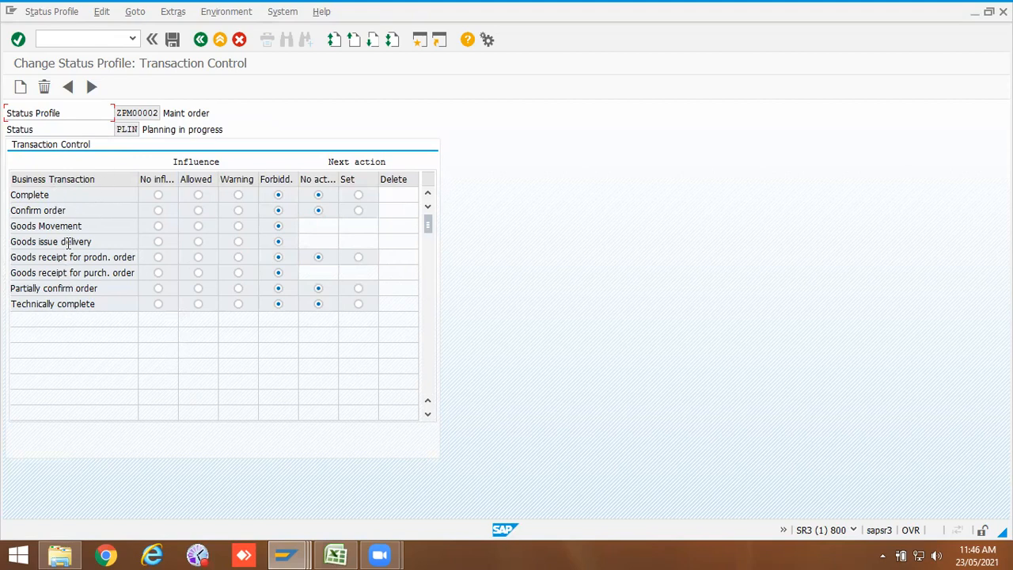
{"action": "left_click", "coordinate": [199, 40]}
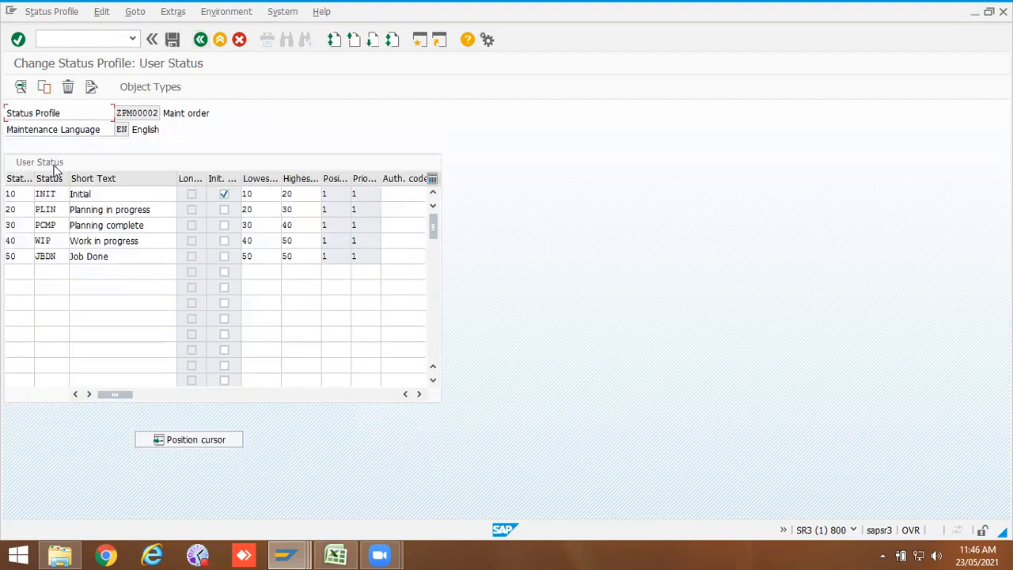
{"action": "double_click", "coordinate": [47, 194]}
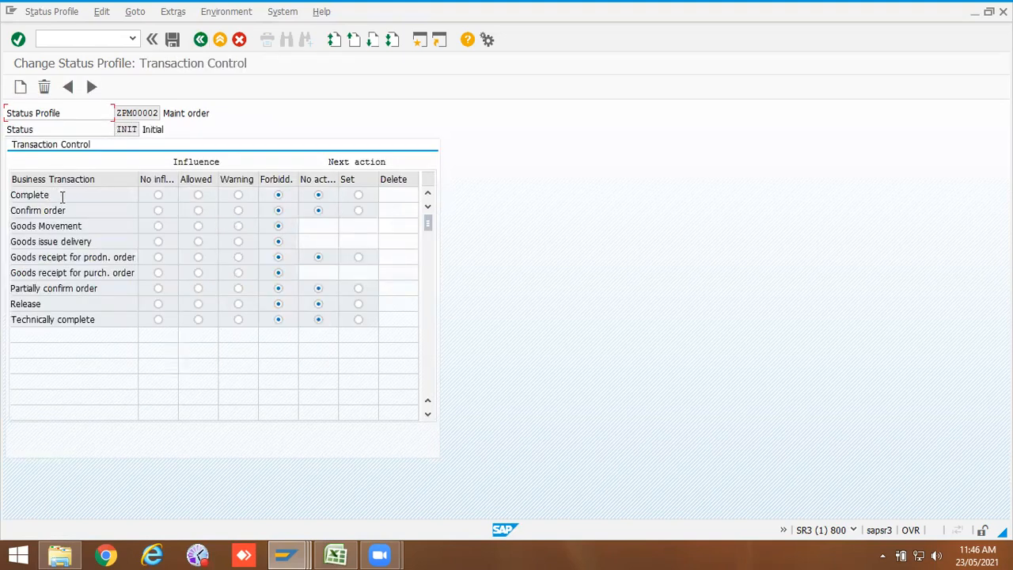
{"action": "left_click", "coordinate": [171, 39]}
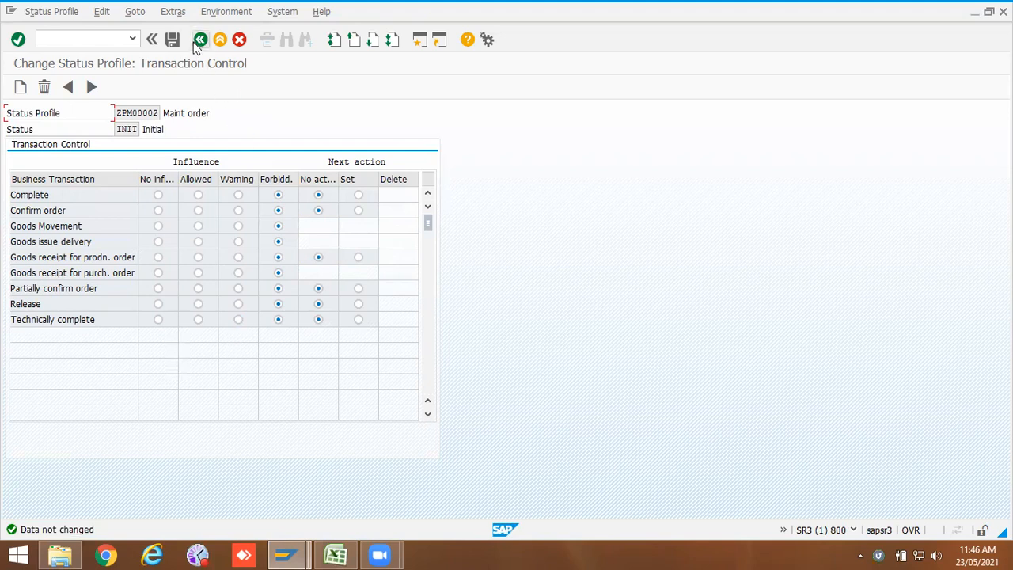
Step: Exit the status profile back to the IMG and switch to another SAP session window
{"action": "left_click", "coordinate": [201, 41]}
{"action": "left_click", "coordinate": [201, 42]}
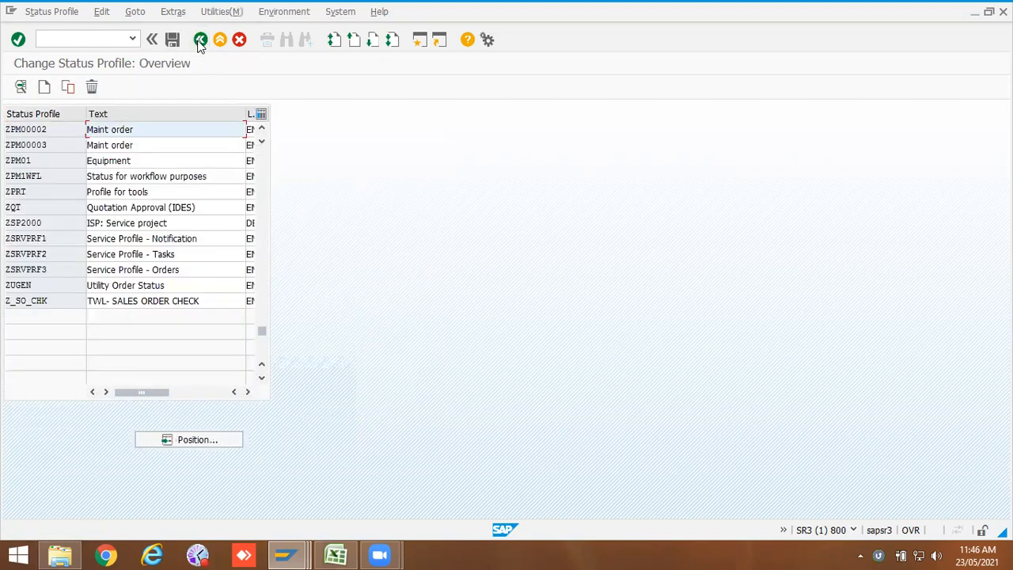
{"action": "left_click", "coordinate": [200, 41]}
{"action": "left_click", "coordinate": [446, 114]}
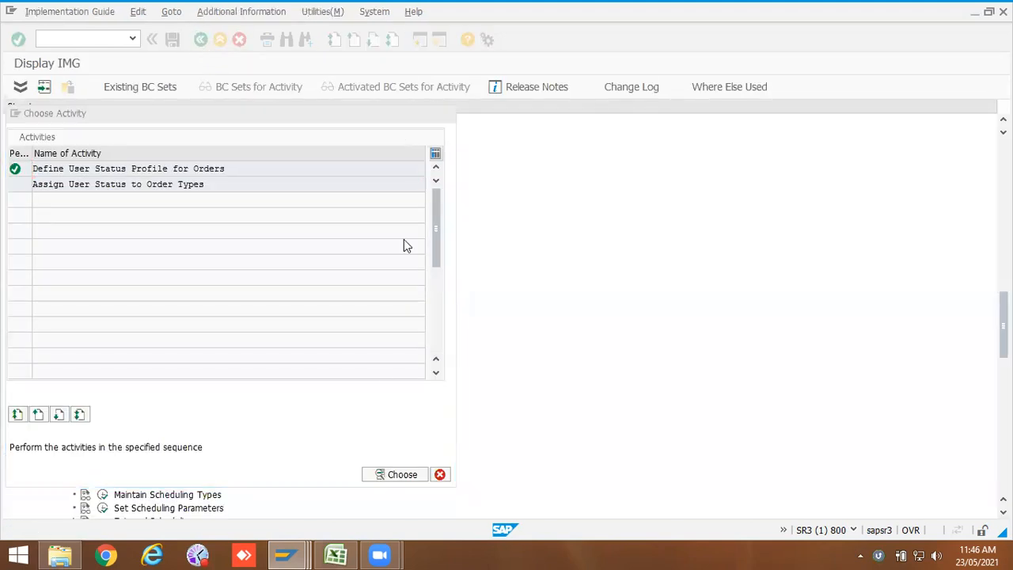
{"action": "left_click", "coordinate": [286, 554]}
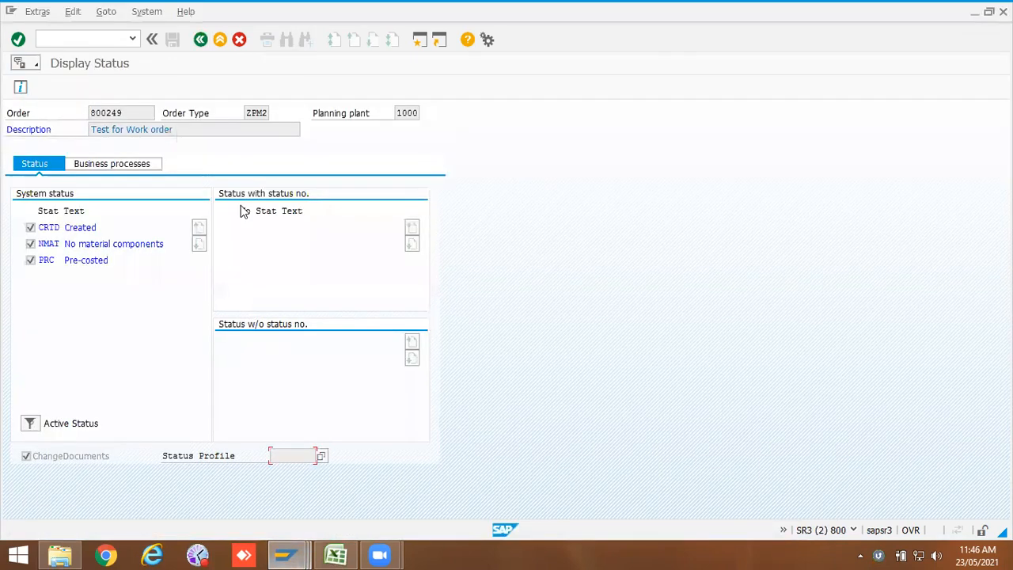
{"action": "left_click", "coordinate": [706, 471]}
Step: Start transaction IW31 to create a ZPM2 repair order with Medium priority and dismiss the object information
{"action": "left_click", "coordinate": [79, 39]}
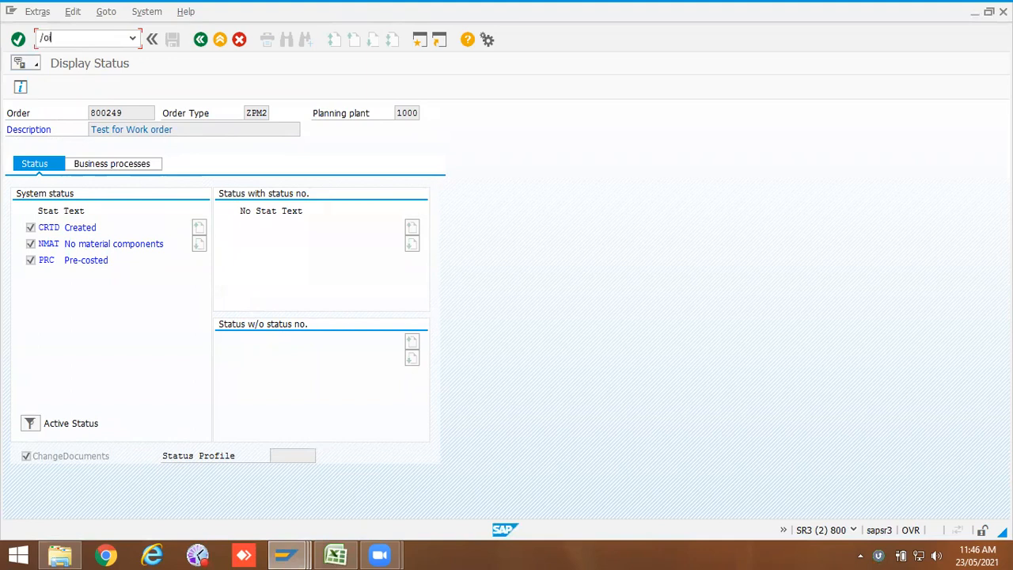
{"action": "type", "text": "/oiw31"}
{"action": "key", "text": "Return"}
{"action": "left_click", "coordinate": [108, 163]}
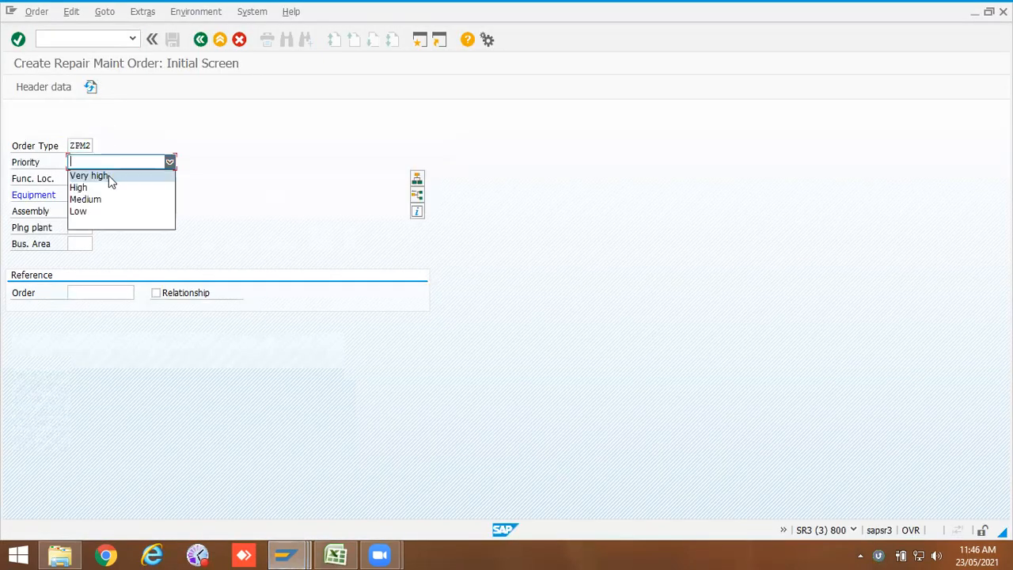
{"action": "left_click", "coordinate": [106, 199]}
{"action": "left_click", "coordinate": [105, 197]}
{"action": "type", "text": "1"}
{"action": "left_click", "coordinate": [104, 207]}
{"action": "key", "text": "Return"}
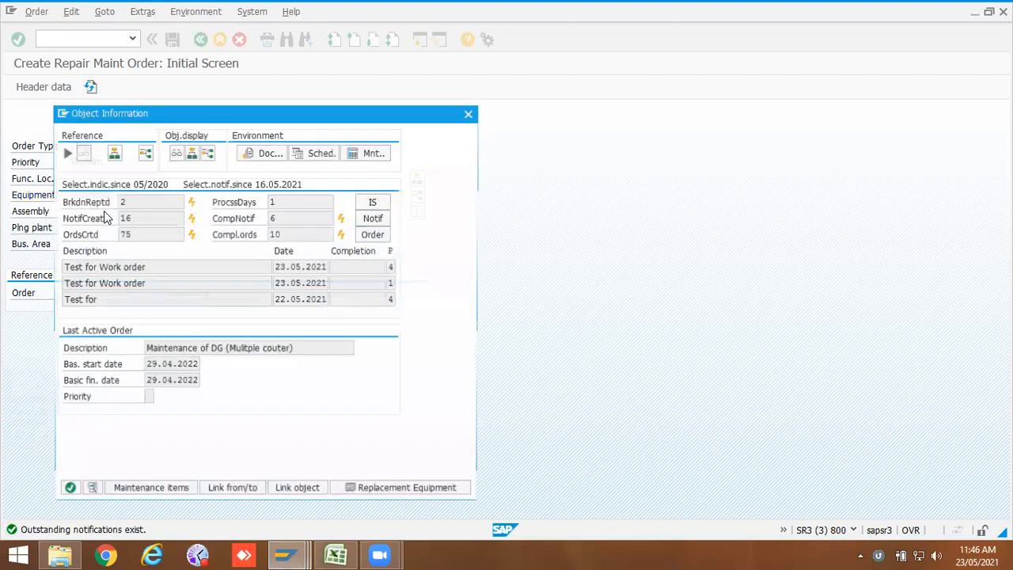
{"action": "left_click", "coordinate": [66, 490]}
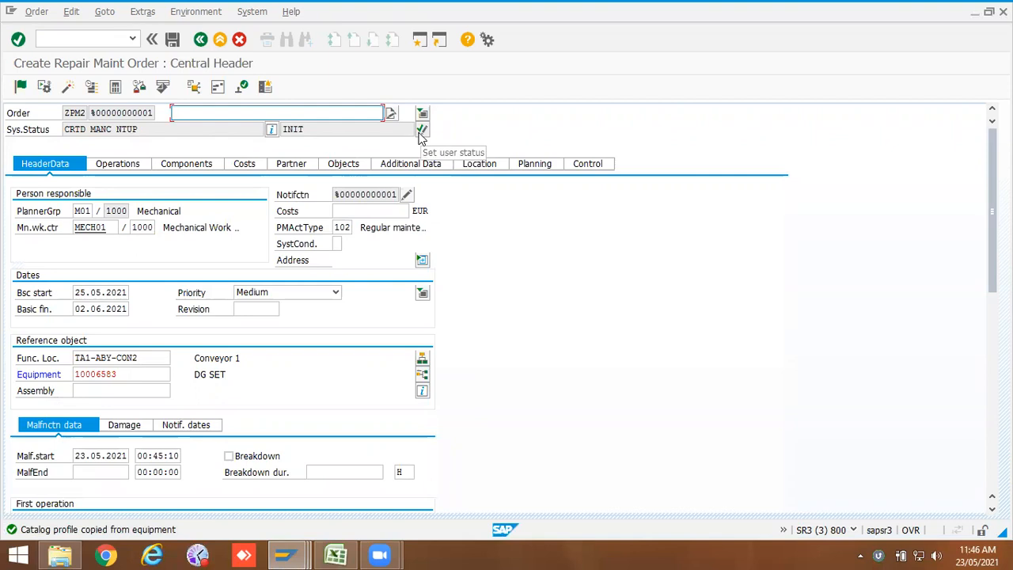
Step: Open the order's user status selection and close it without changes
{"action": "left_click", "coordinate": [280, 113]}
{"action": "left_click", "coordinate": [258, 129]}
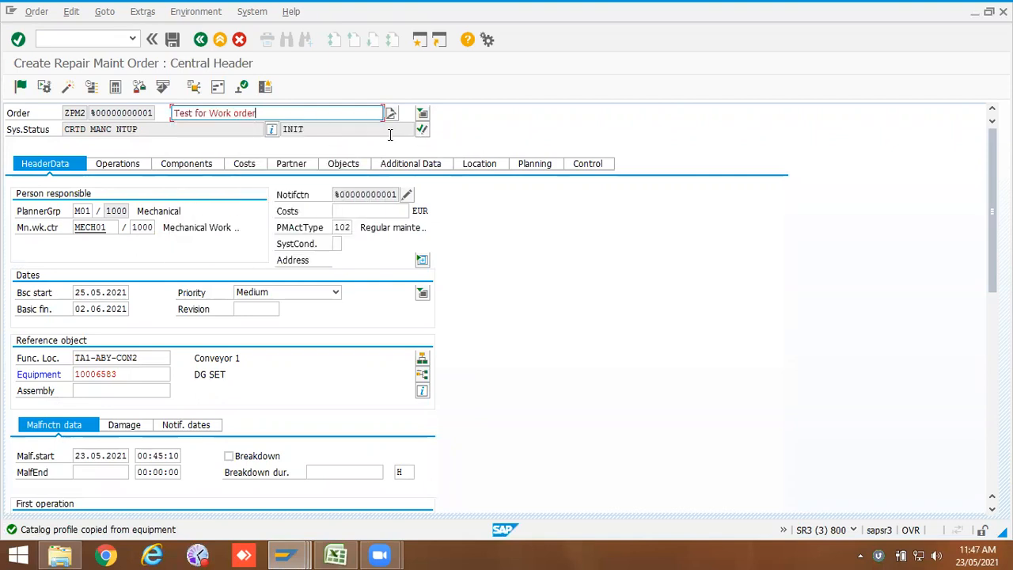
{"action": "left_click", "coordinate": [421, 134]}
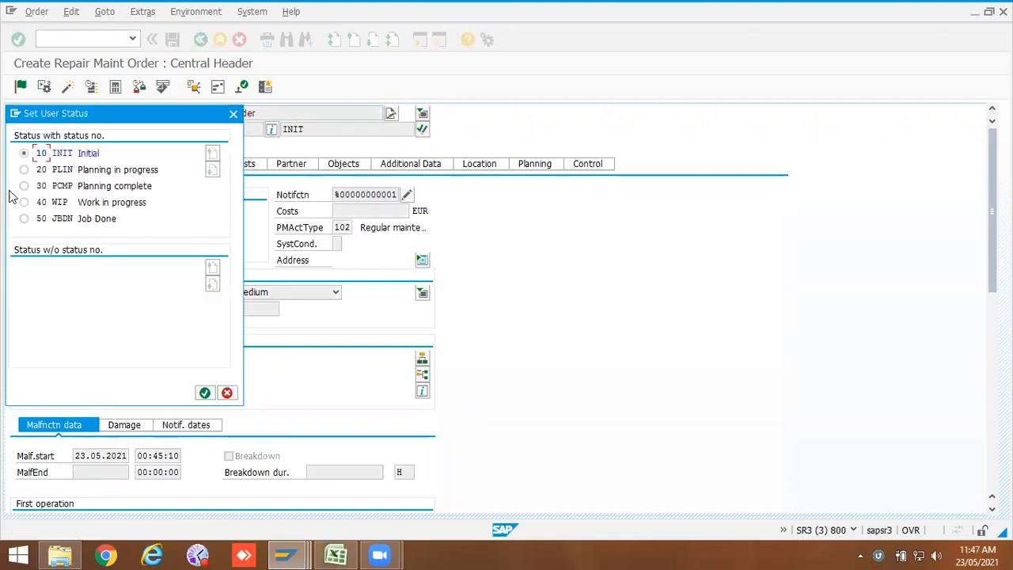
{"action": "left_click", "coordinate": [227, 393]}
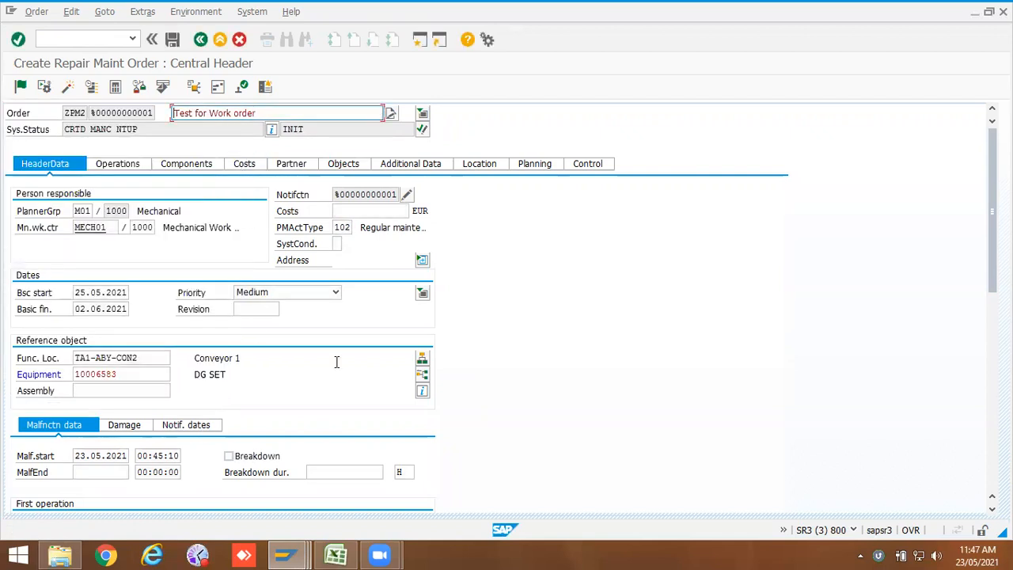
Step: Issue the HOT WORK permit for the order
{"action": "left_click", "coordinate": [241, 86]}
{"action": "left_click", "coordinate": [14, 186]}
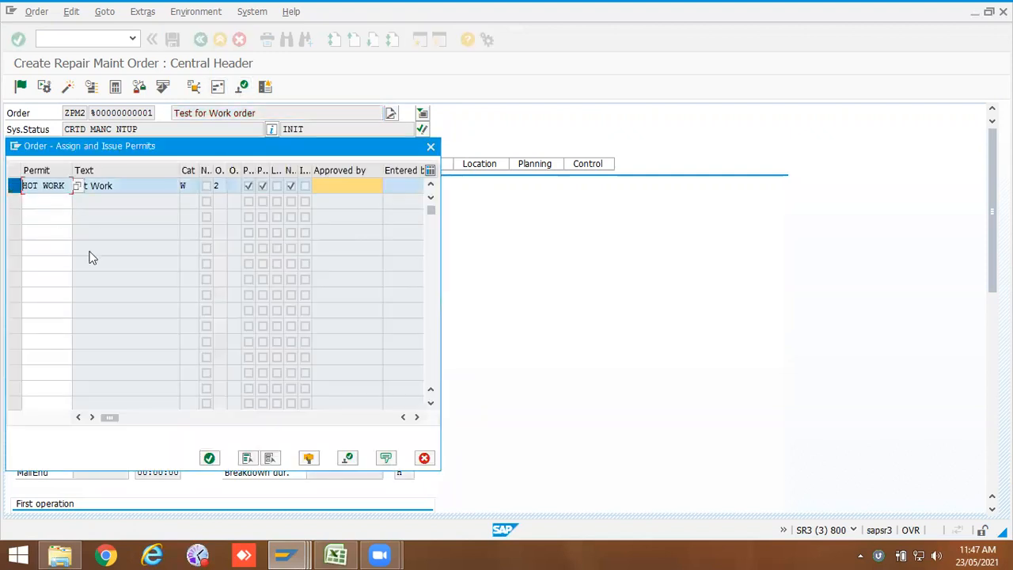
{"action": "left_click", "coordinate": [348, 458]}
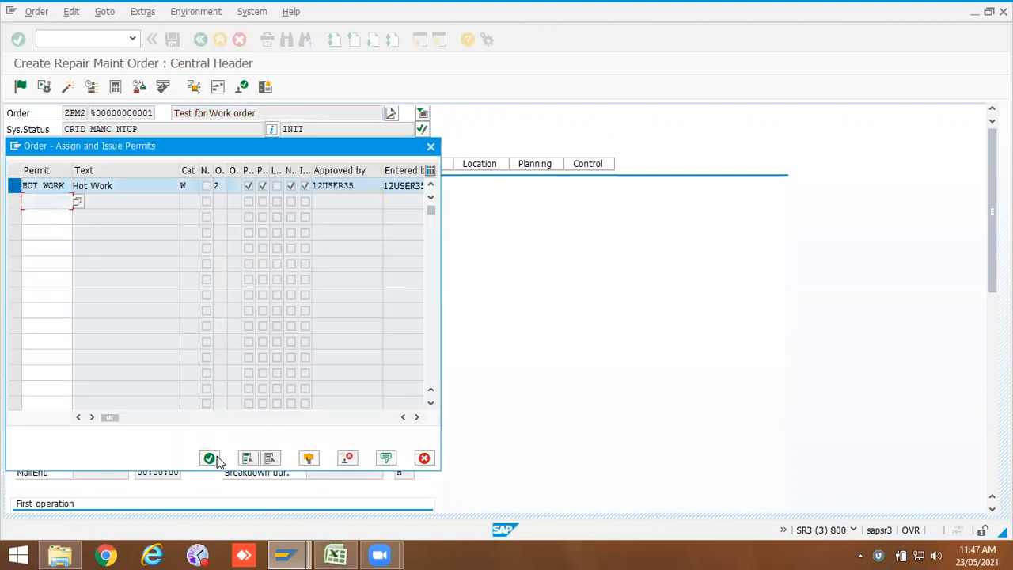
{"action": "left_click", "coordinate": [210, 458]}
Step: Try to release the order and view the status information behind the refusal
{"action": "left_click", "coordinate": [20, 85]}
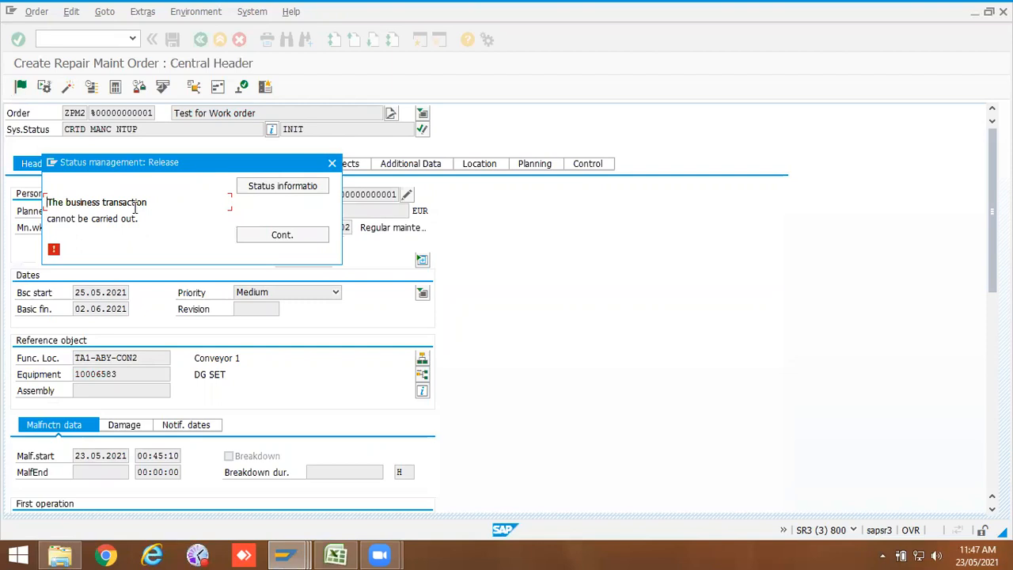
{"action": "left_click_drag", "start_coordinate": [136, 219], "coordinate": [24, 199]}
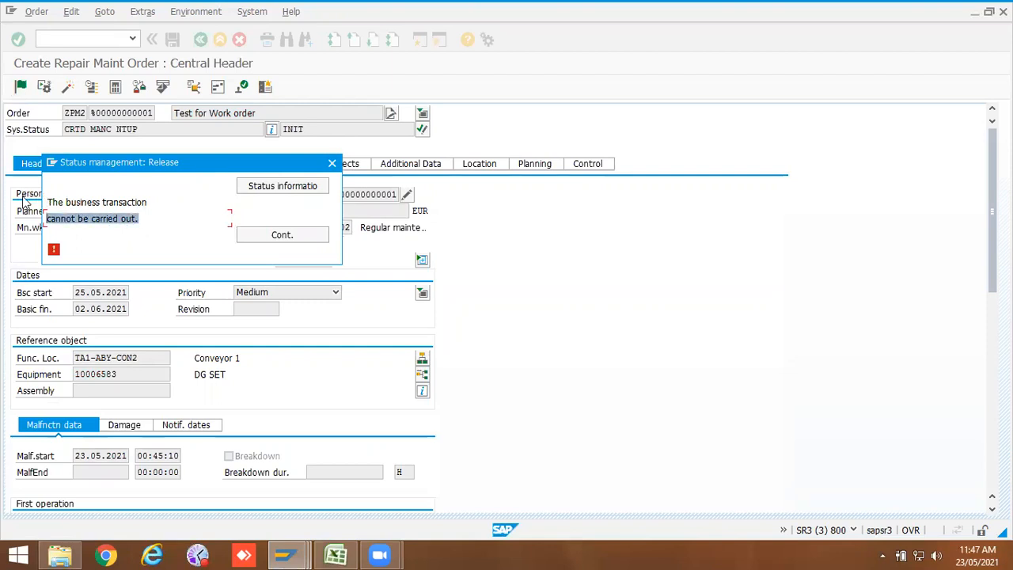
{"action": "left_click", "coordinate": [320, 188]}
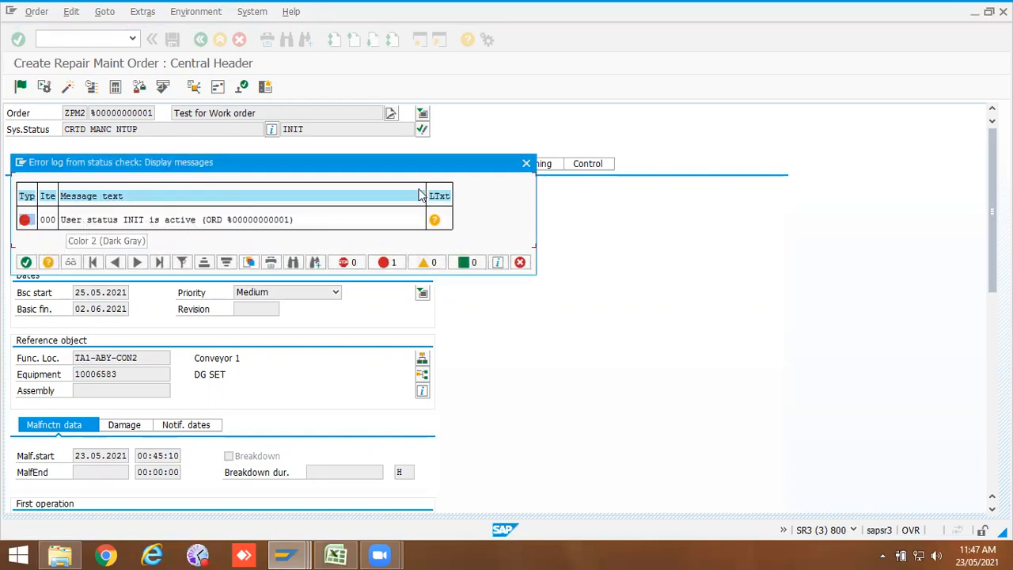
{"action": "left_click", "coordinate": [526, 163]}
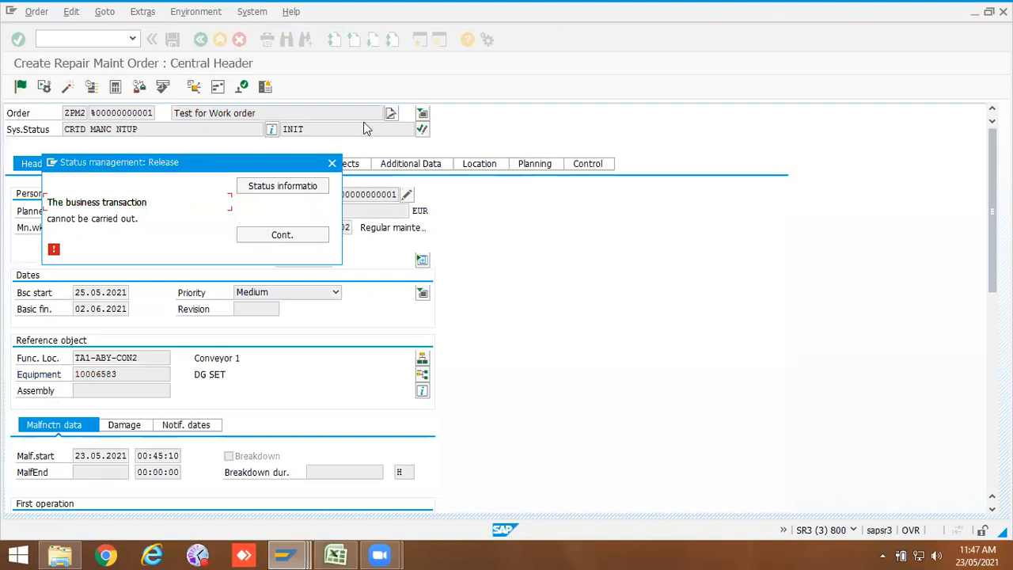
{"action": "left_click", "coordinate": [332, 162]}
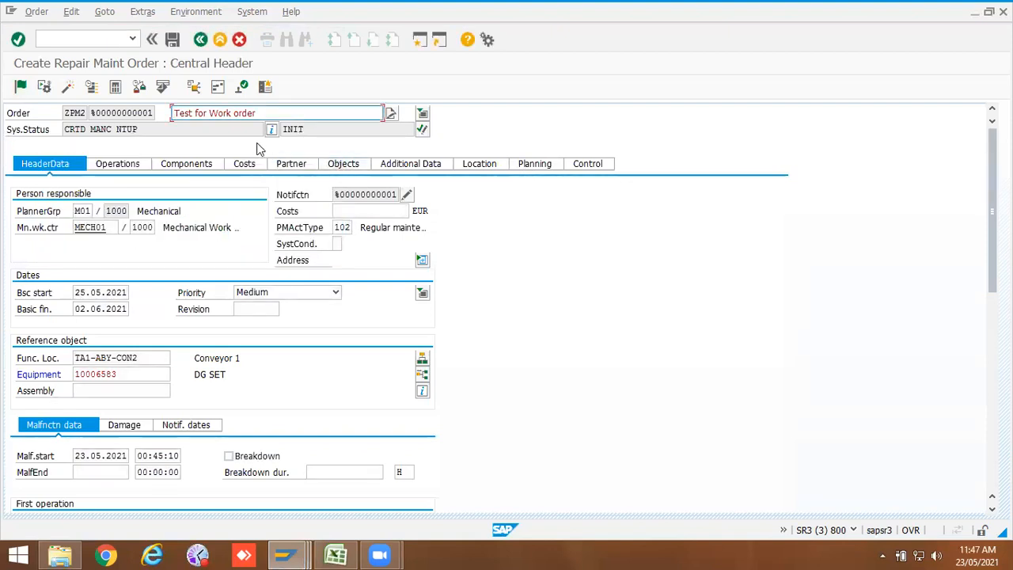
Step: Set the order's user status to PLIN Planning in progress and save the order
{"action": "left_click", "coordinate": [422, 133]}
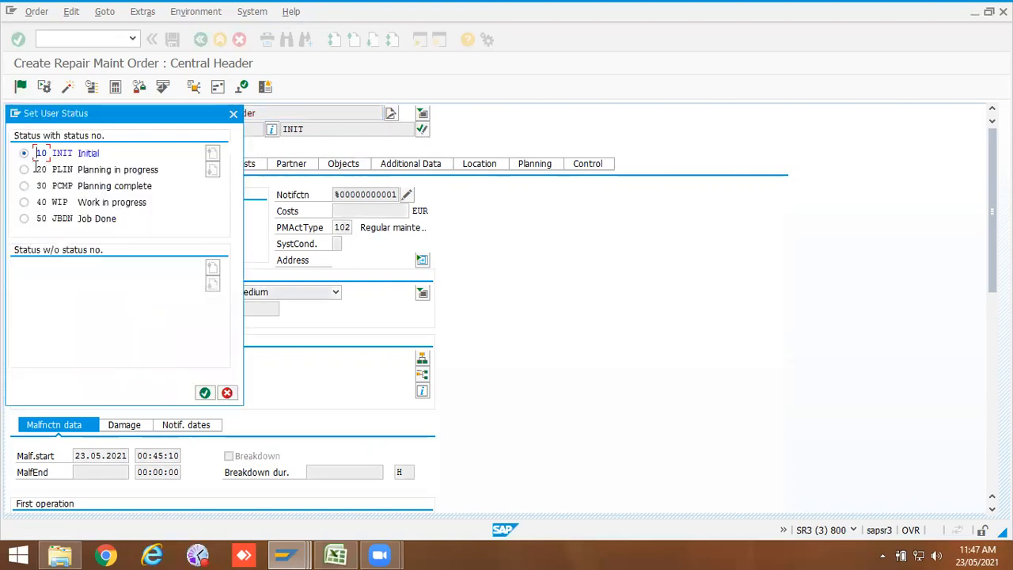
{"action": "left_click", "coordinate": [25, 171]}
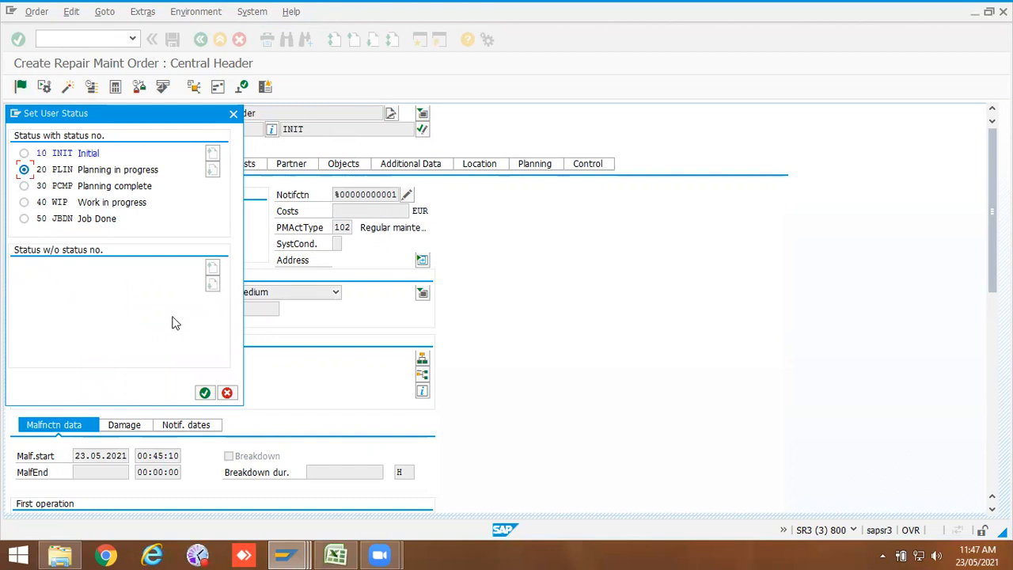
{"action": "left_click", "coordinate": [204, 392]}
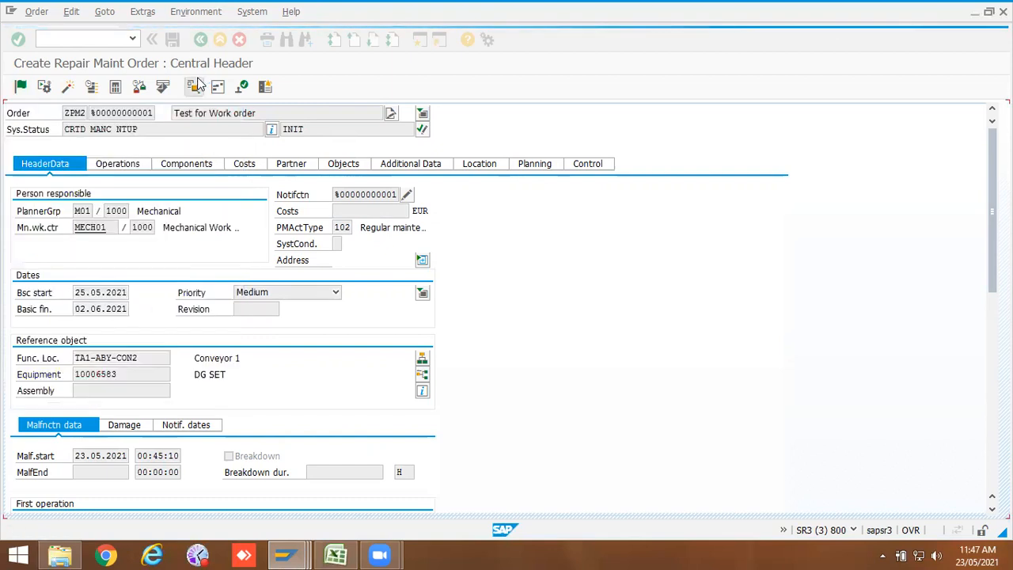
{"action": "left_click", "coordinate": [173, 39]}
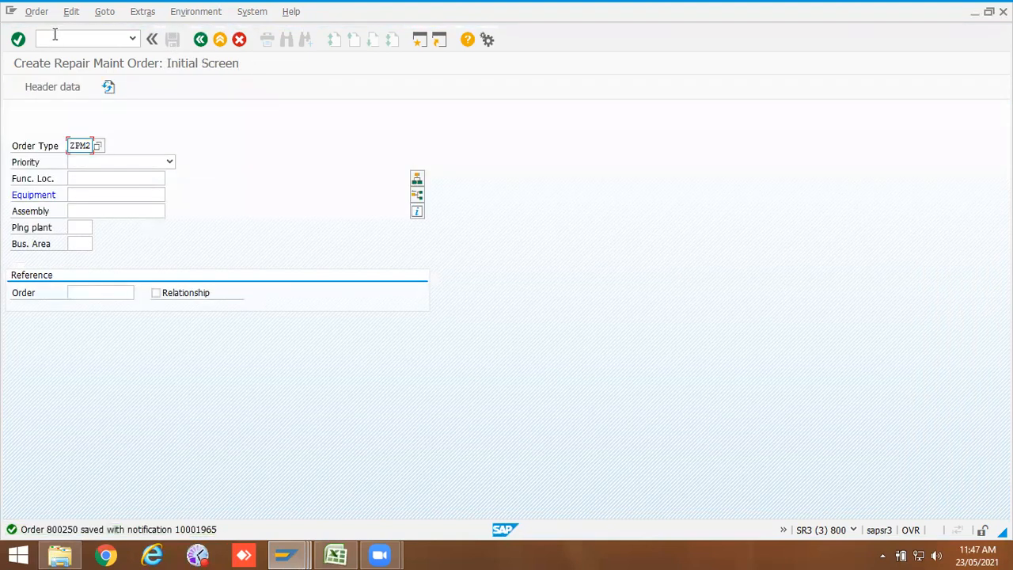
{"action": "left_click", "coordinate": [55, 35]}
Step: Open order 800250 in change mode, release it, save, and reopen the order
{"action": "key", "text": "Return"}
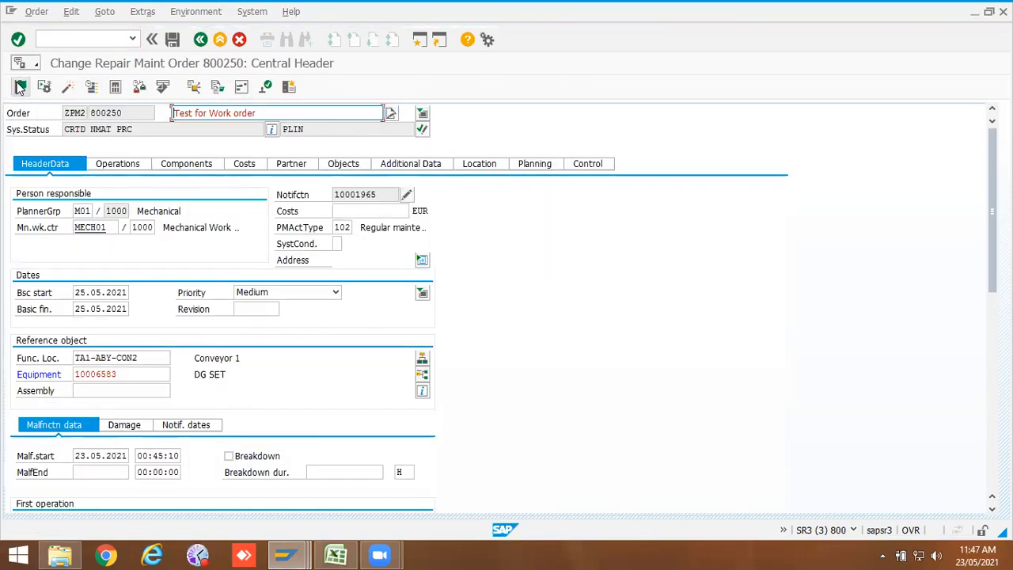
{"action": "left_click", "coordinate": [20, 87]}
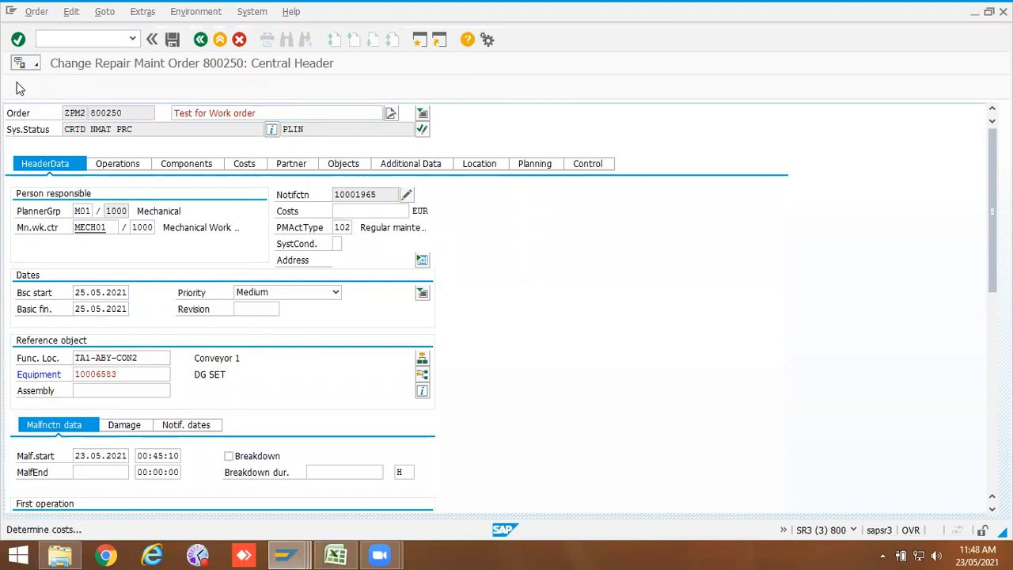
{"action": "left_click", "coordinate": [173, 40]}
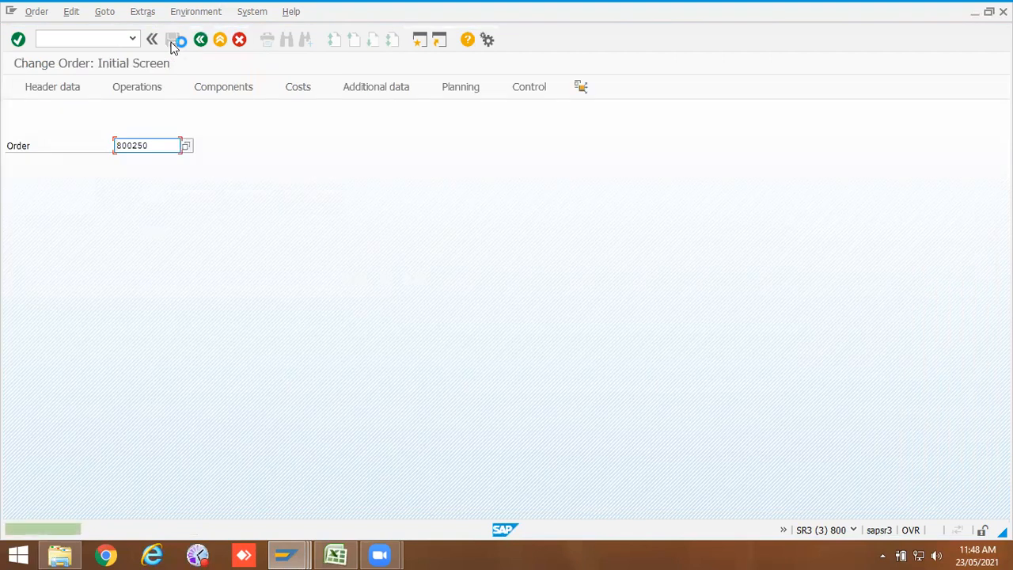
{"action": "key", "text": "Return"}
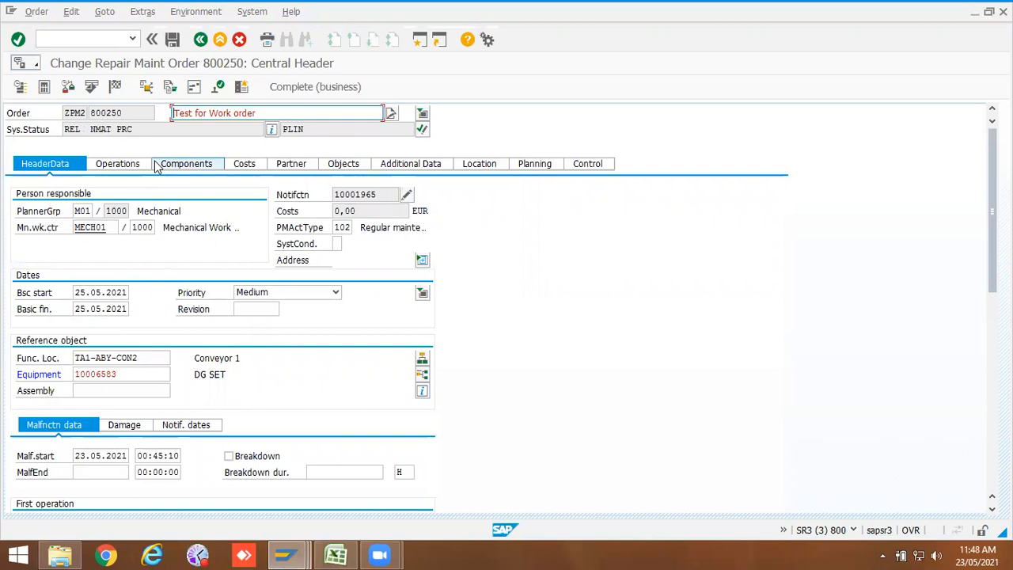
Step: Try to confirm order 800250 and read the status message's long text explaining the refusal
{"action": "left_click", "coordinate": [123, 113]}
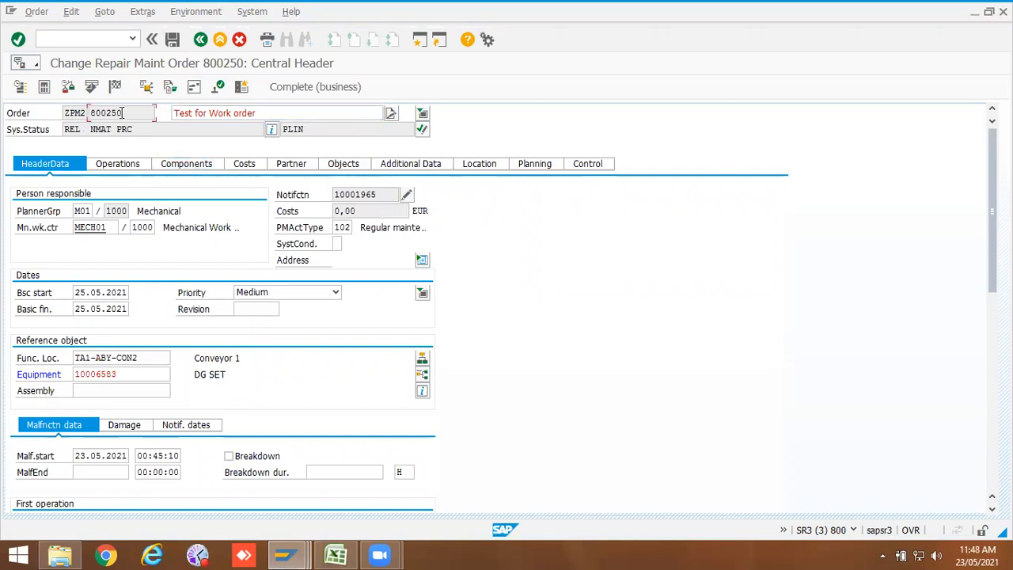
{"action": "left_click", "coordinate": [102, 38]}
{"action": "type", "text": "/niw41"}
{"action": "key", "text": "Return"}
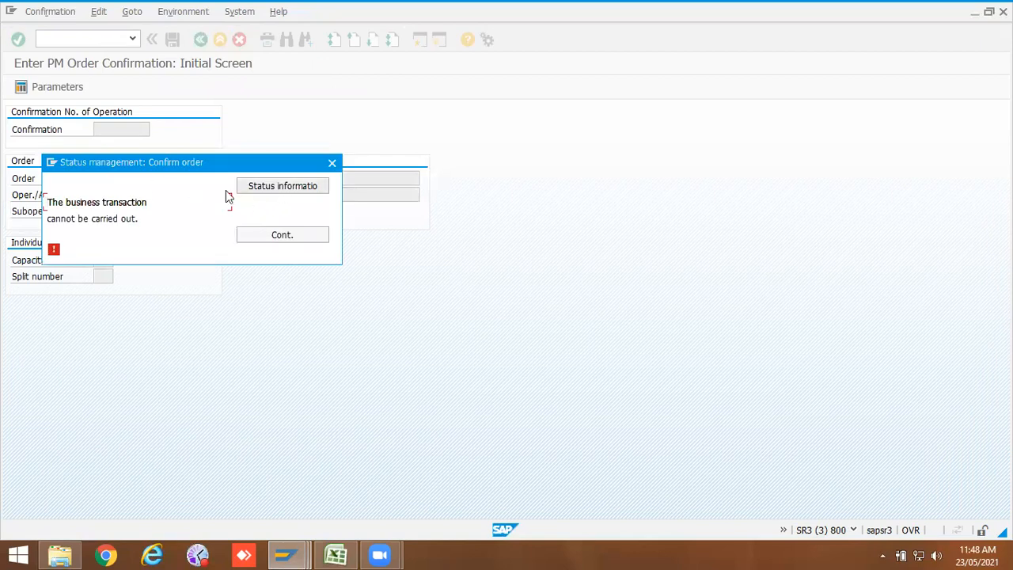
{"action": "left_click", "coordinate": [271, 187]}
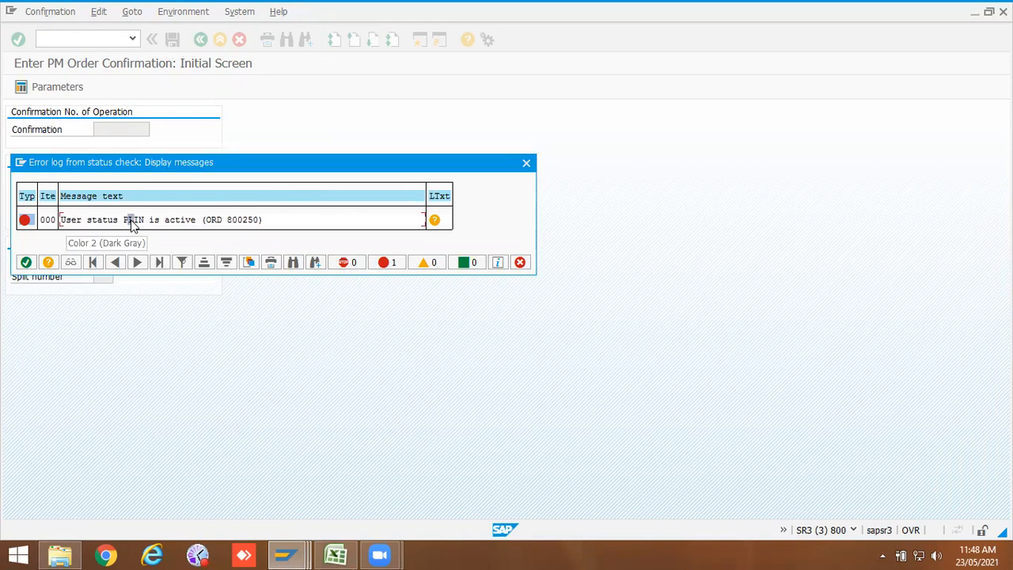
{"action": "double_click", "coordinate": [133, 222]}
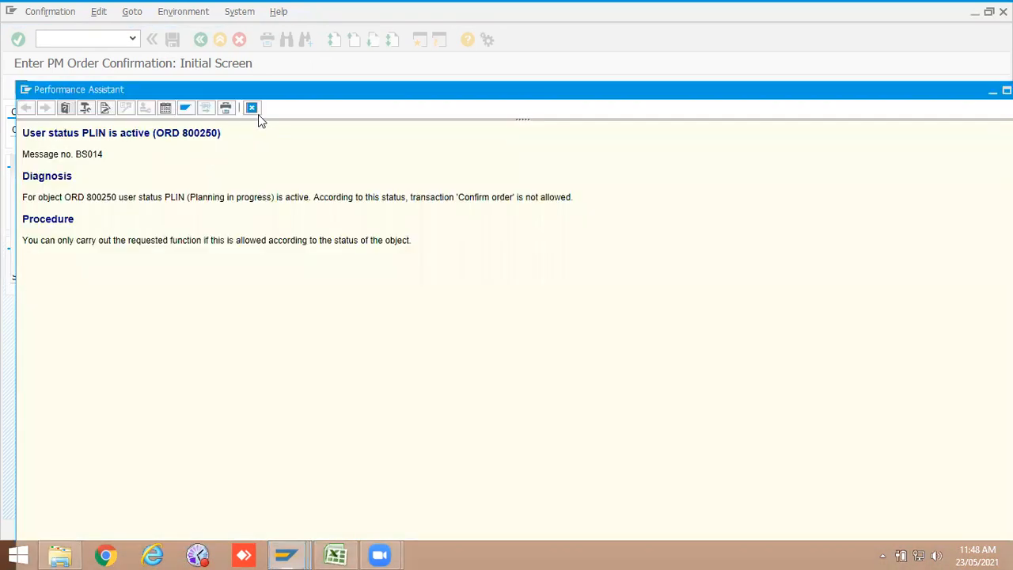
{"action": "left_click", "coordinate": [252, 107]}
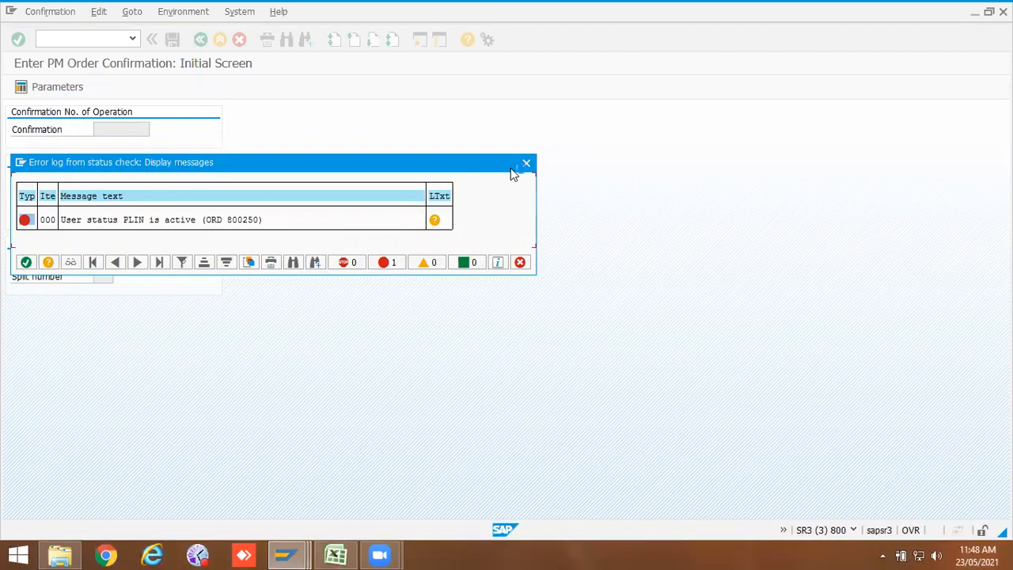
{"action": "left_click", "coordinate": [524, 166]}
{"action": "left_click", "coordinate": [334, 161]}
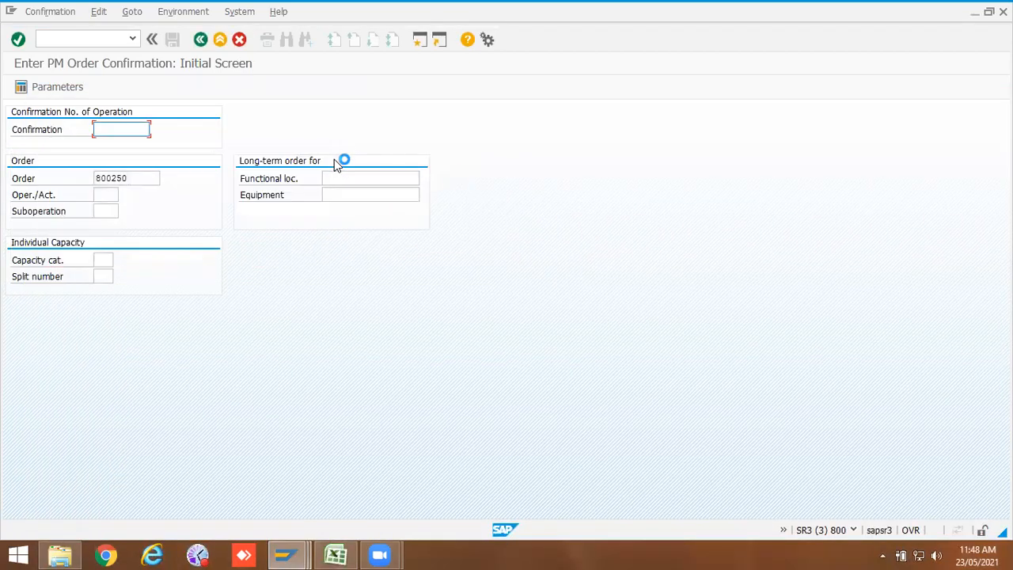
Step: Set the order's user status to PCMP Planning complete and save the order
{"action": "left_click", "coordinate": [91, 41]}
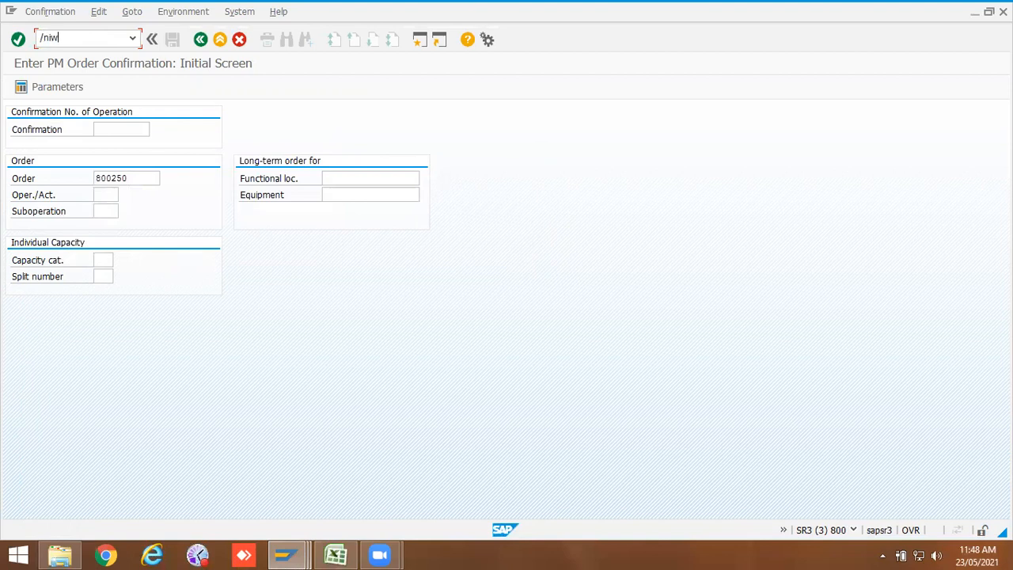
{"action": "key", "text": "Return"}
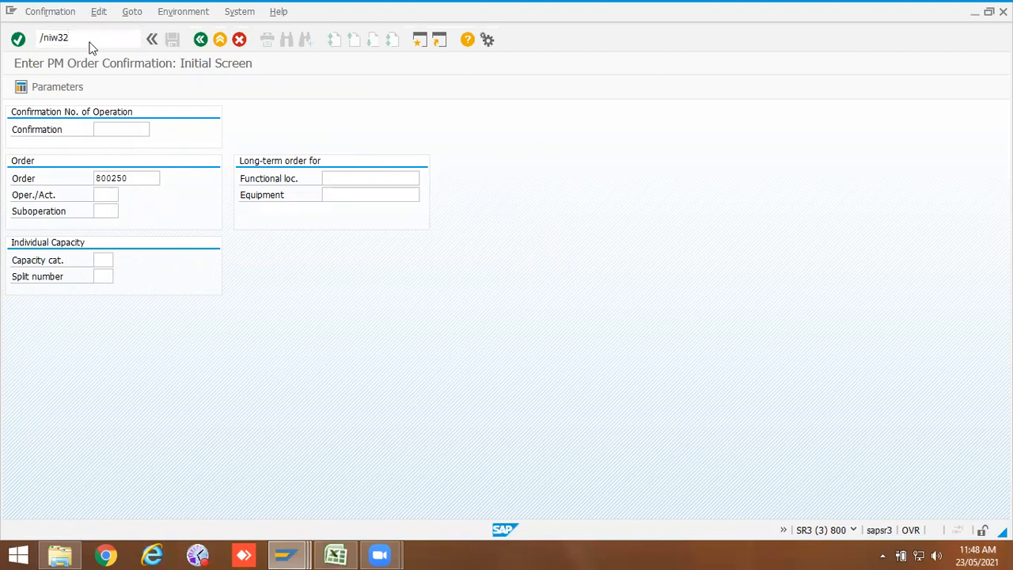
{"action": "key", "text": "Return"}
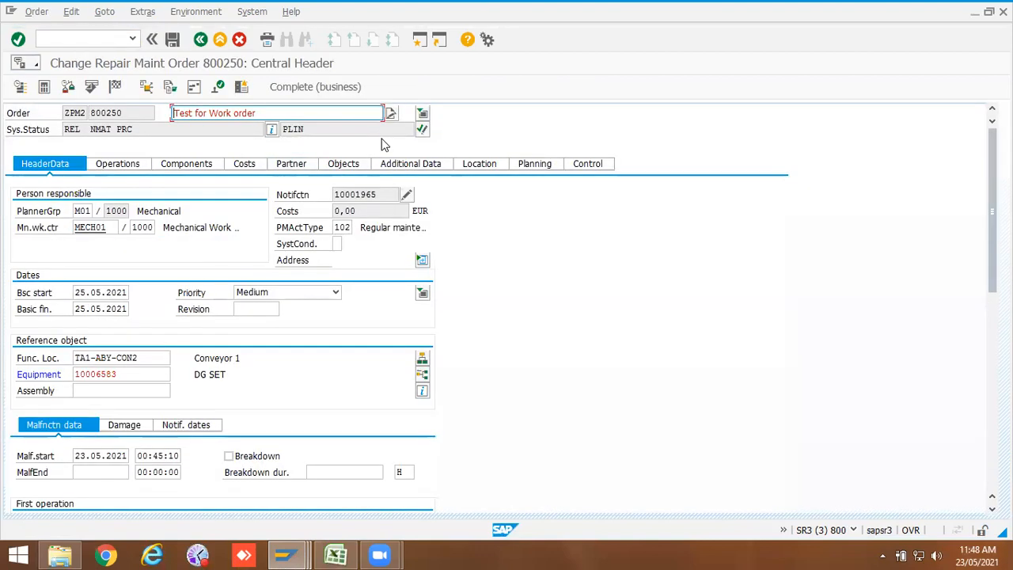
{"action": "left_click", "coordinate": [422, 130]}
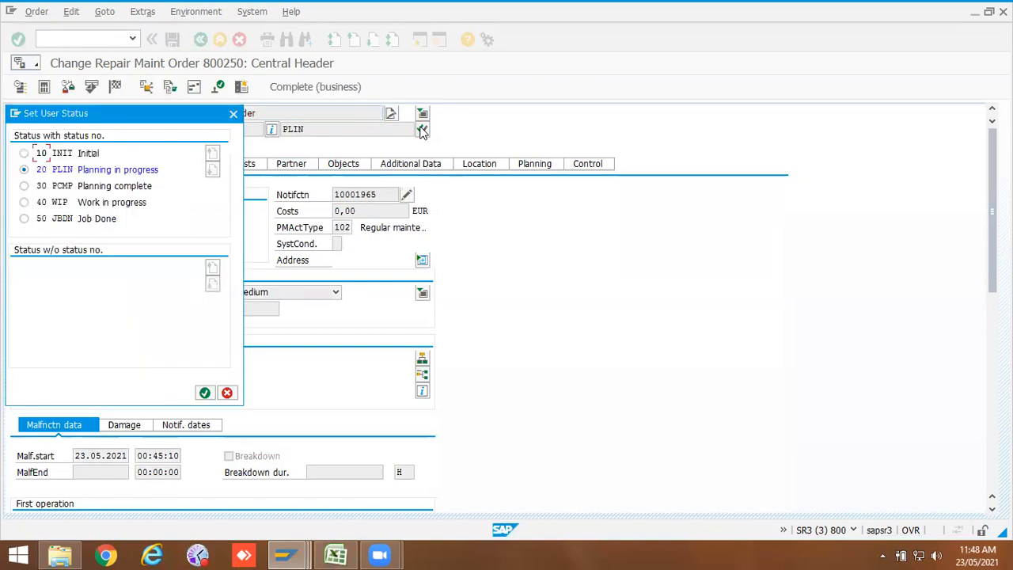
{"action": "left_click", "coordinate": [24, 185]}
{"action": "left_click", "coordinate": [204, 393]}
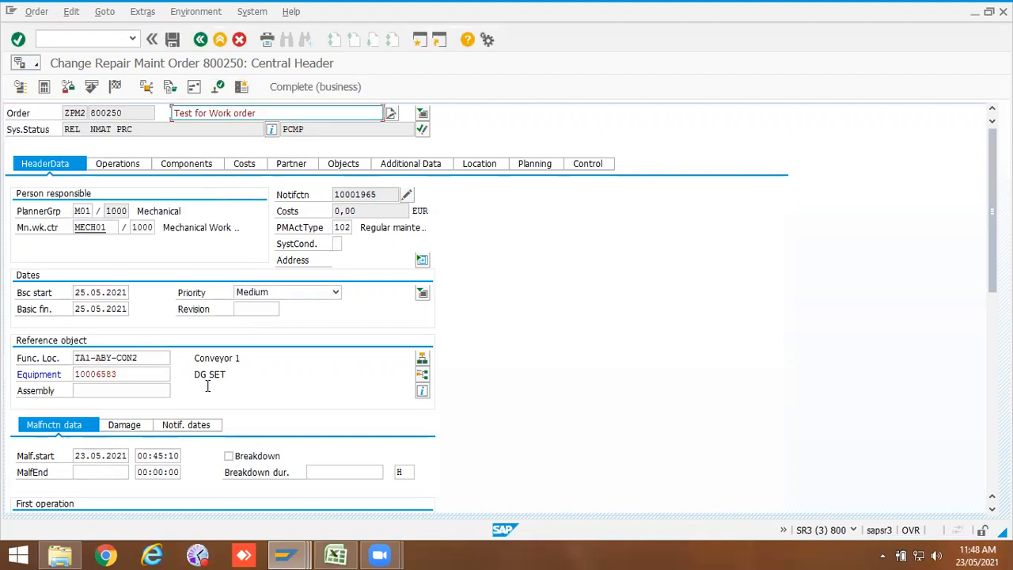
{"action": "left_click", "coordinate": [171, 40]}
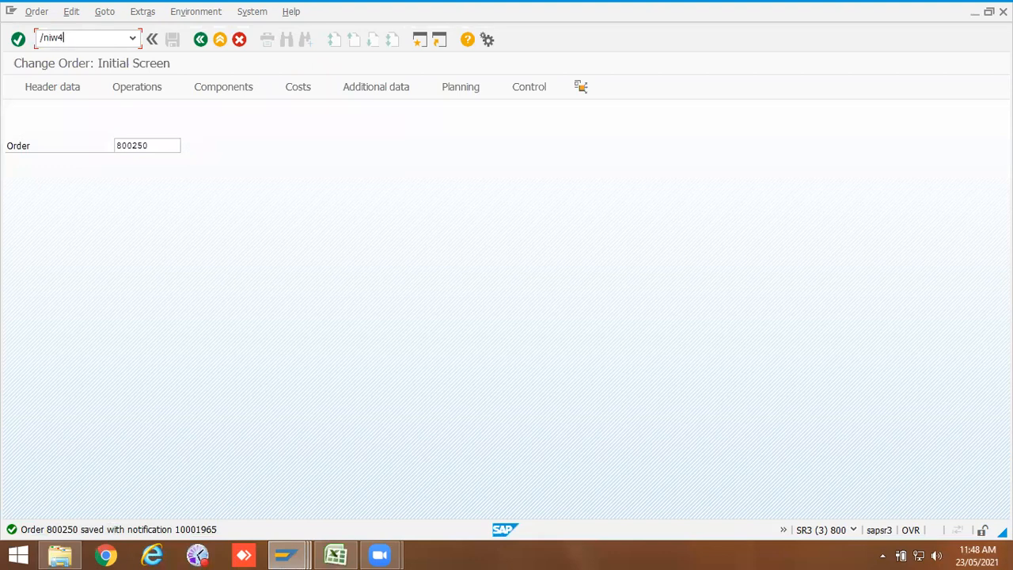
Step: Try to confirm the order again and view the status information behind the refusal
{"action": "left_click", "coordinate": [85, 39]}
{"action": "type", "text": "/niw41"}
{"action": "key", "text": "Return"}
{"action": "key", "text": "Return"}
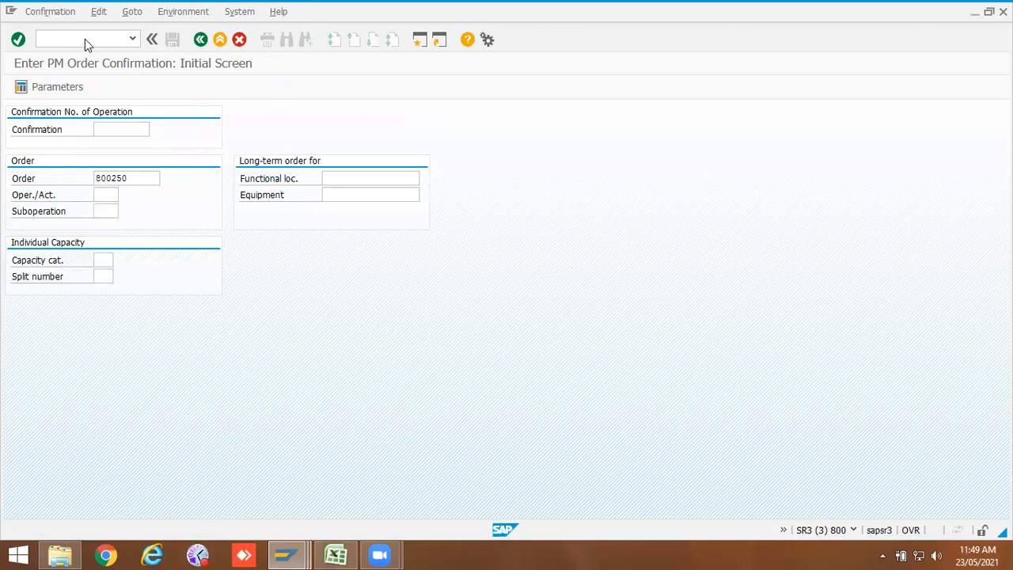
{"action": "left_click", "coordinate": [332, 164]}
{"action": "key", "text": "Return"}
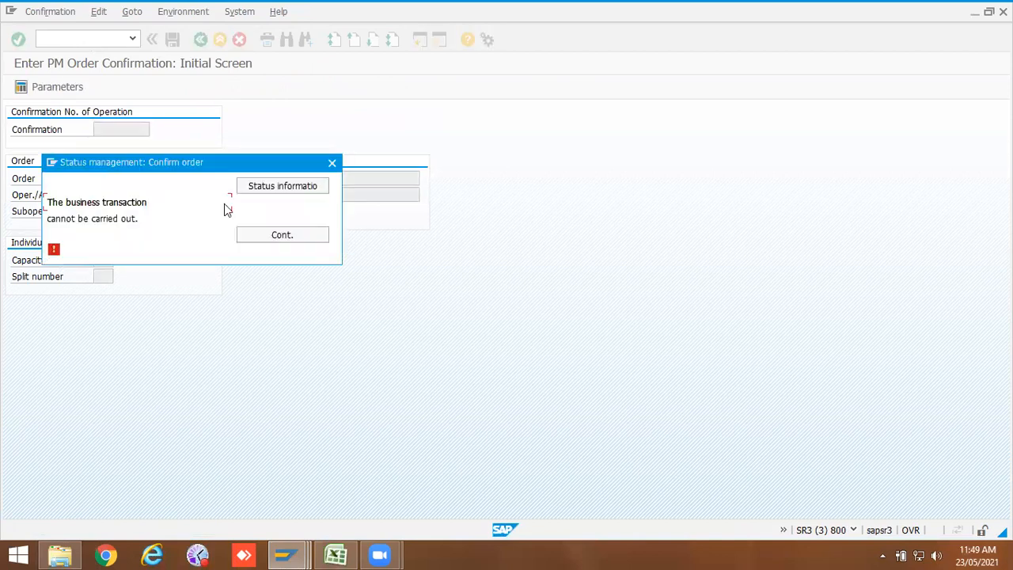
{"action": "left_click", "coordinate": [320, 189]}
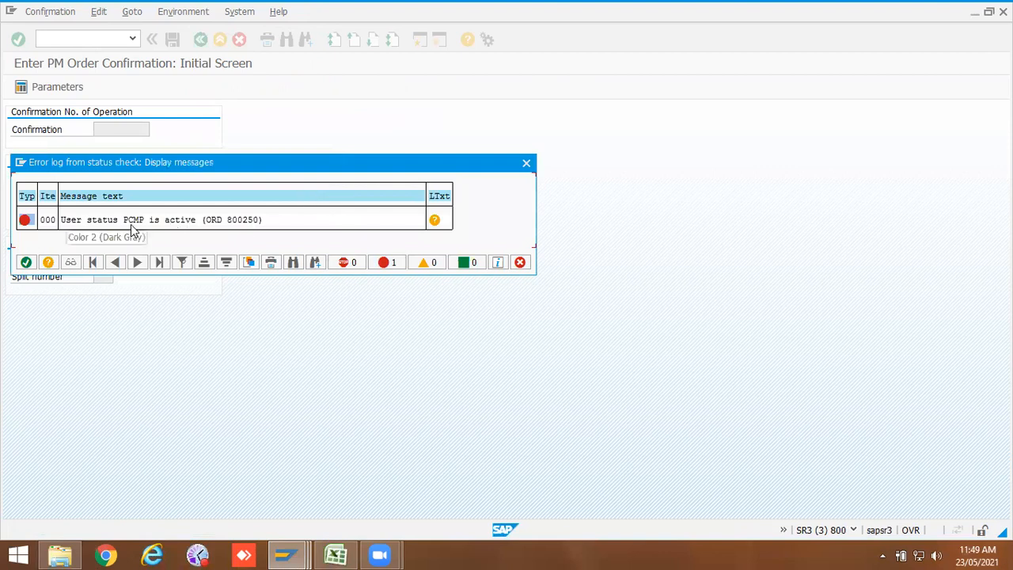
{"action": "left_click", "coordinate": [27, 262]}
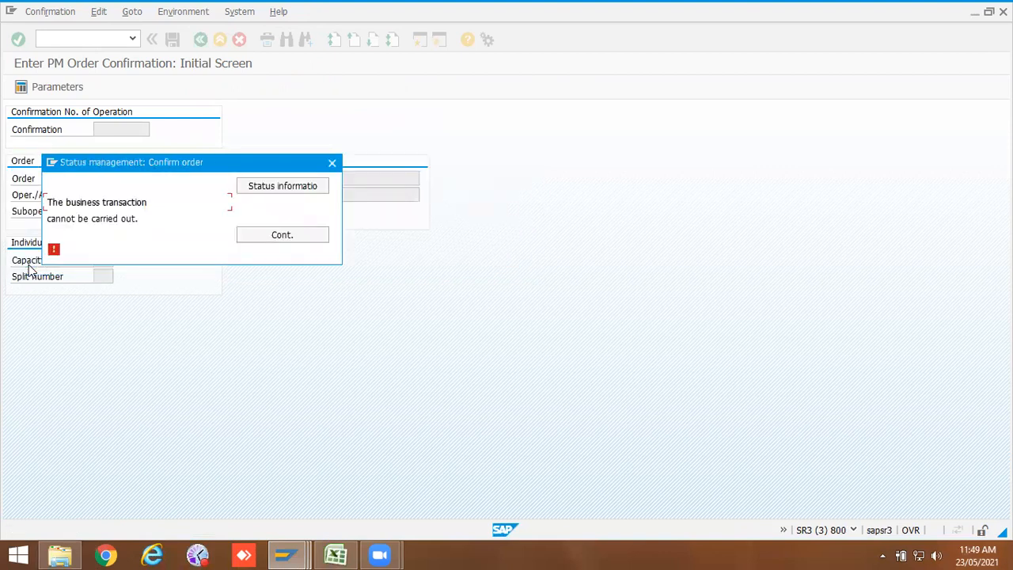
{"action": "left_click", "coordinate": [331, 163]}
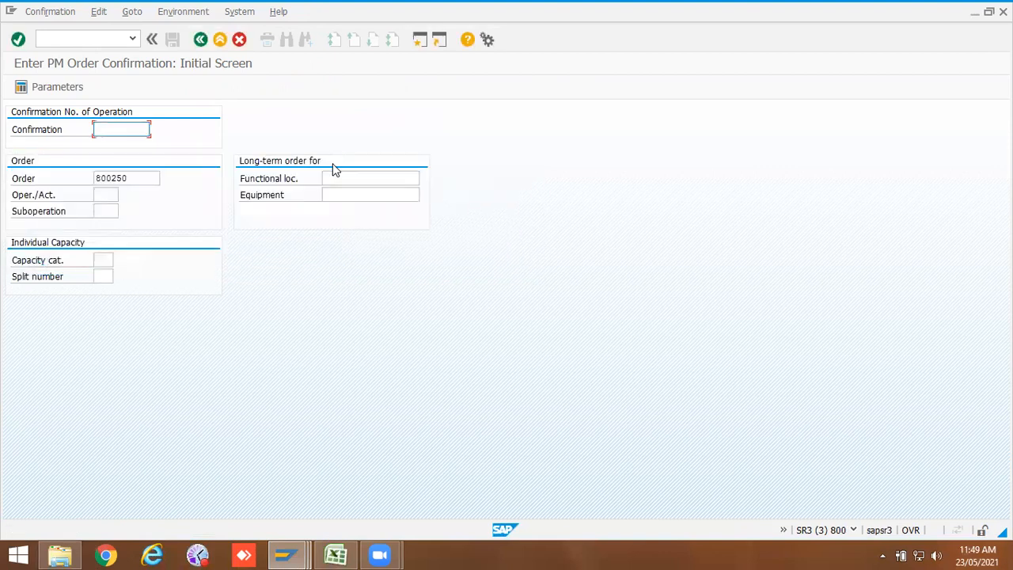
Step: Set the order's user status to WIP Work in progress and save the order
{"action": "left_click", "coordinate": [58, 37]}
{"action": "key", "text": "Return"}
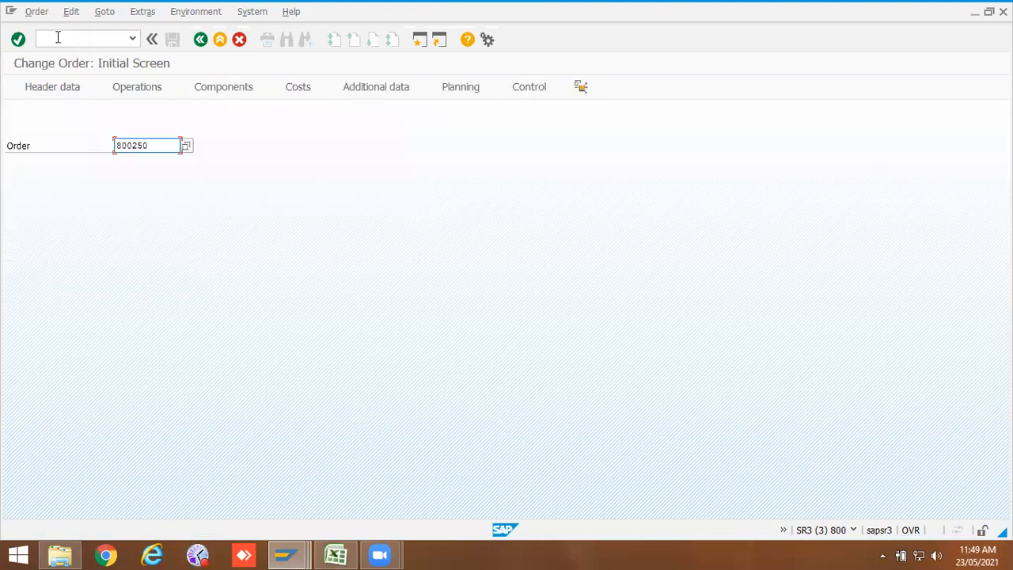
{"action": "key", "text": "Return"}
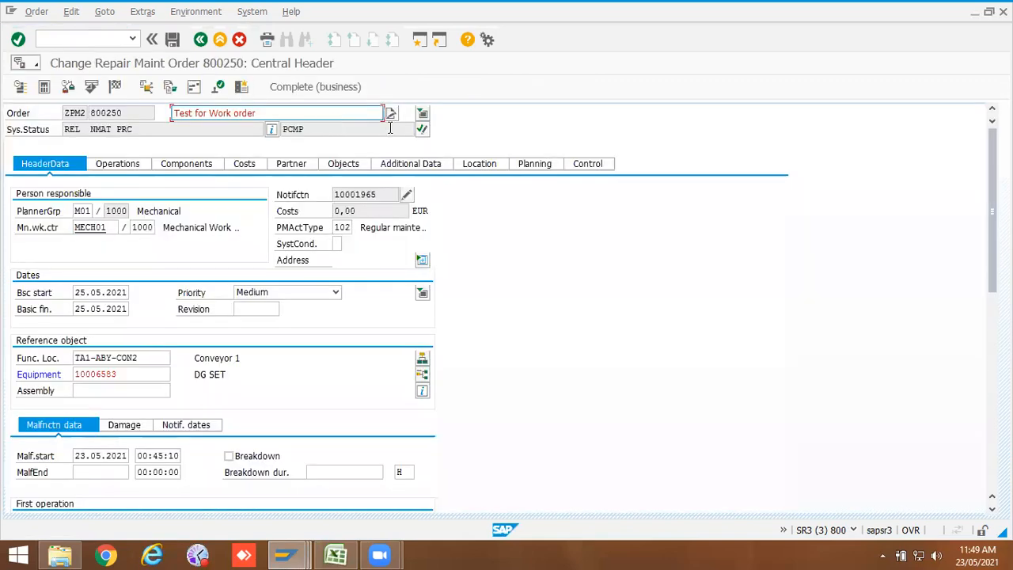
{"action": "left_click", "coordinate": [423, 131]}
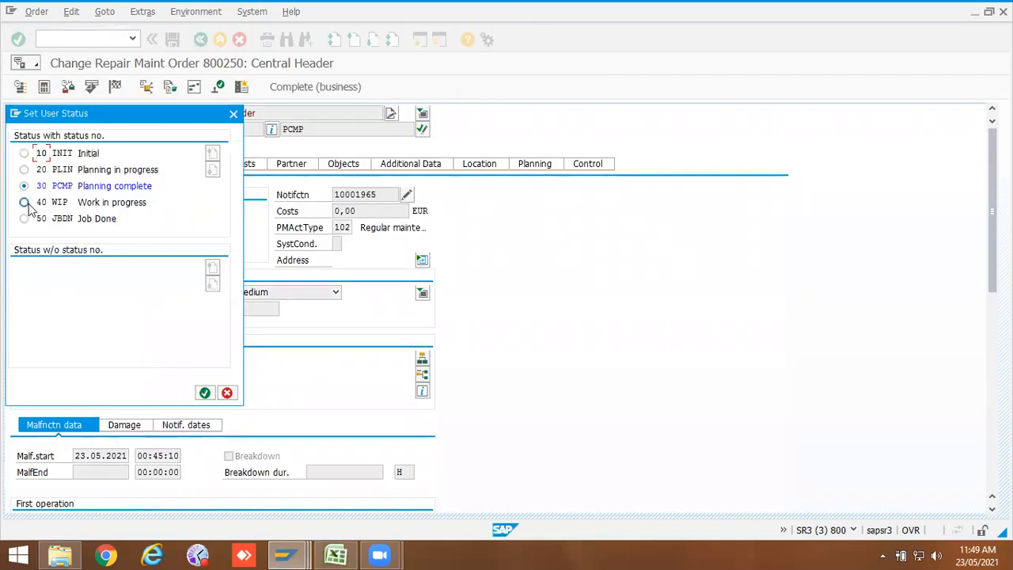
{"action": "left_click", "coordinate": [205, 393]}
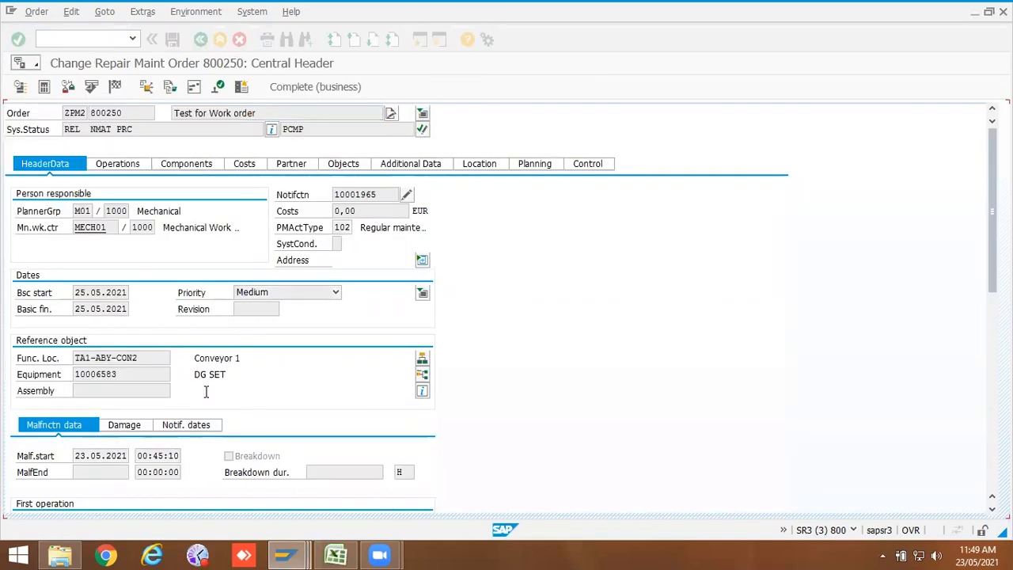
{"action": "left_click", "coordinate": [173, 39]}
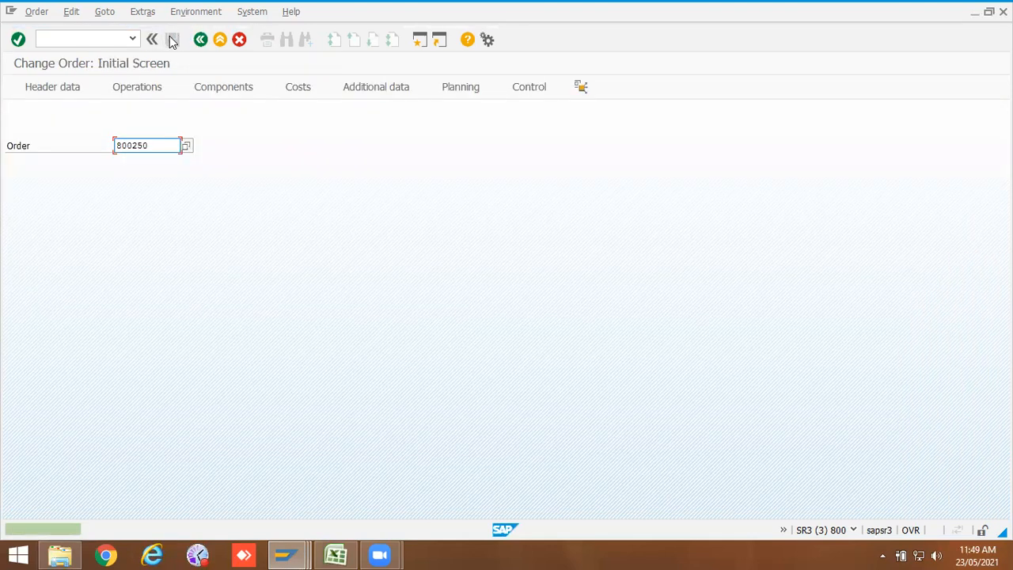
Step: Confirm order 800250 with 1 HR actual work, final confirmation, no remaining work and confirmation text Work Done, then save
{"action": "left_click", "coordinate": [101, 38]}
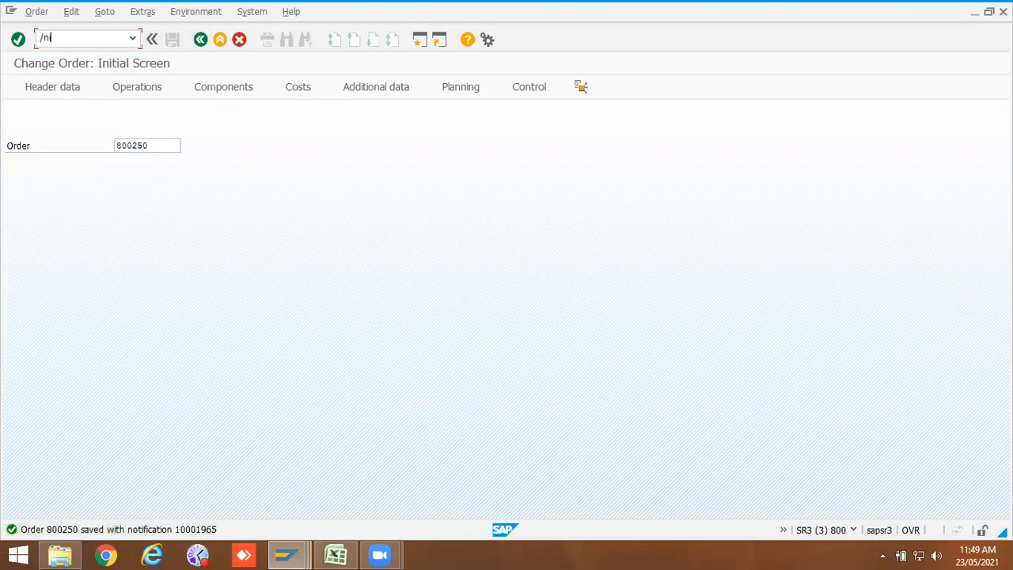
{"action": "type", "text": "/niw41"}
{"action": "key", "text": "Return"}
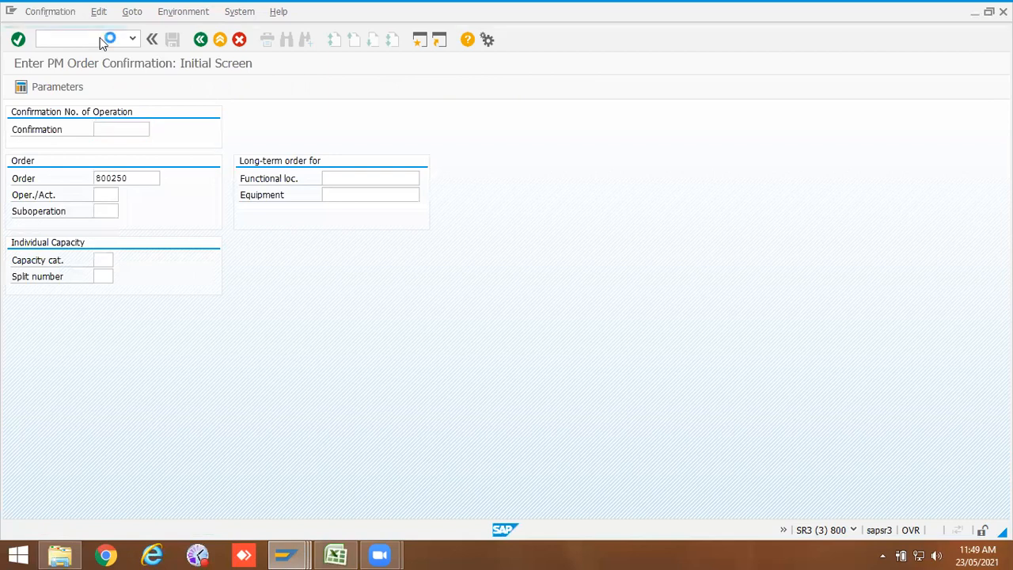
{"action": "key", "text": "Return"}
{"action": "left_click", "coordinate": [119, 228]}
{"action": "type", "text": "1"}
{"action": "left_click", "coordinate": [98, 244]}
{"action": "left_click", "coordinate": [99, 260]}
{"action": "left_click", "coordinate": [202, 244]}
{"action": "left_click", "coordinate": [175, 325]}
{"action": "left_click", "coordinate": [175, 325]}
{"action": "left_click", "coordinate": [164, 338]}
{"action": "left_click", "coordinate": [174, 40]}
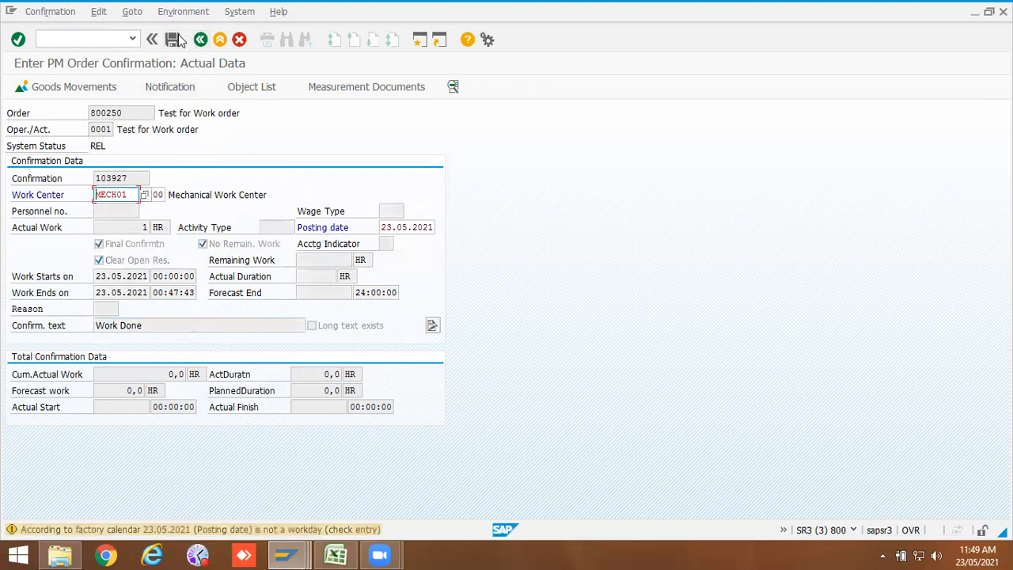
{"action": "left_click", "coordinate": [174, 39]}
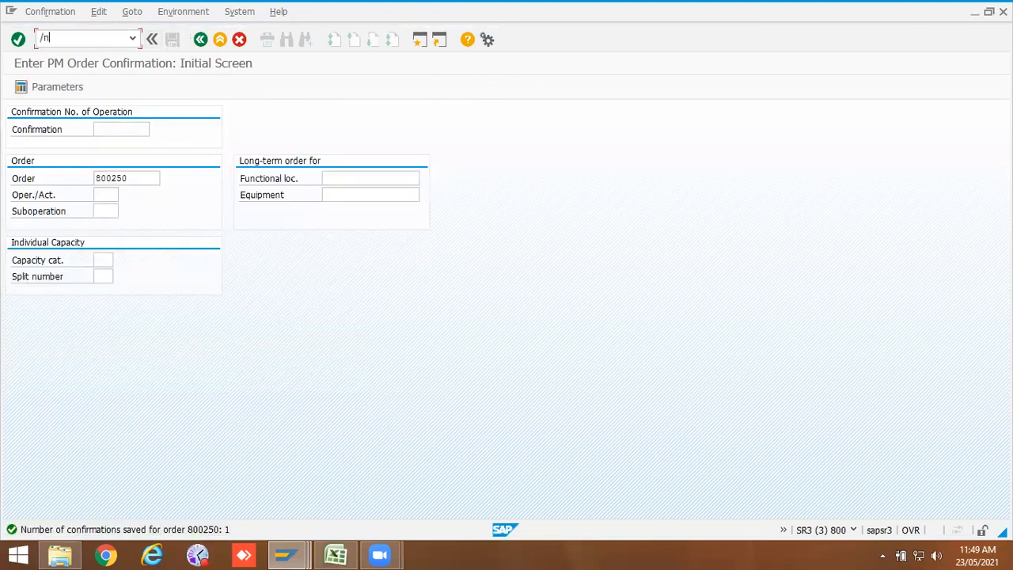
Step: Reopen order 800250 in change mode and check its user status selection without changes
{"action": "type", "text": "/niw32"}
{"action": "key", "text": "Return"}
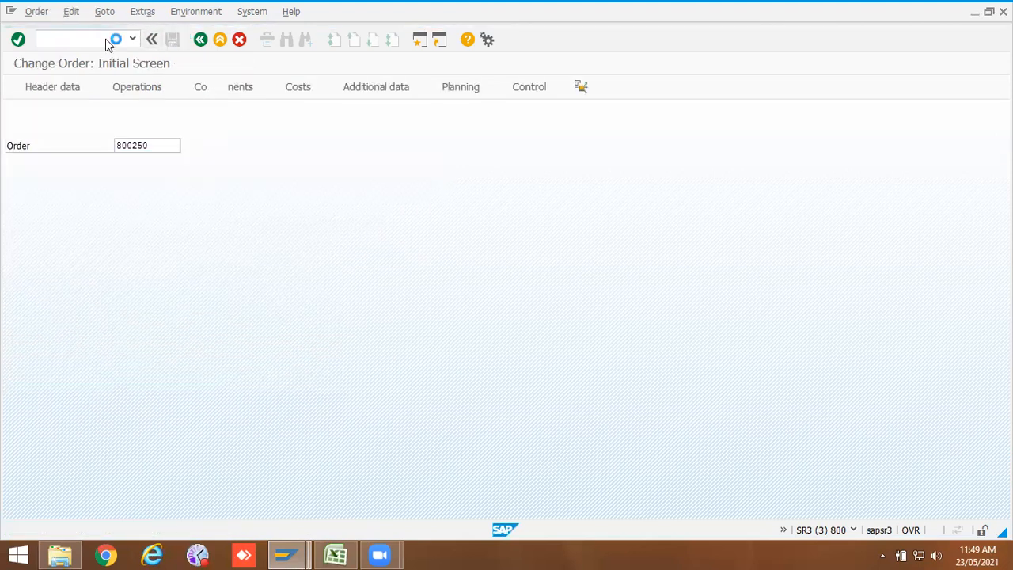
{"action": "key", "text": "Return"}
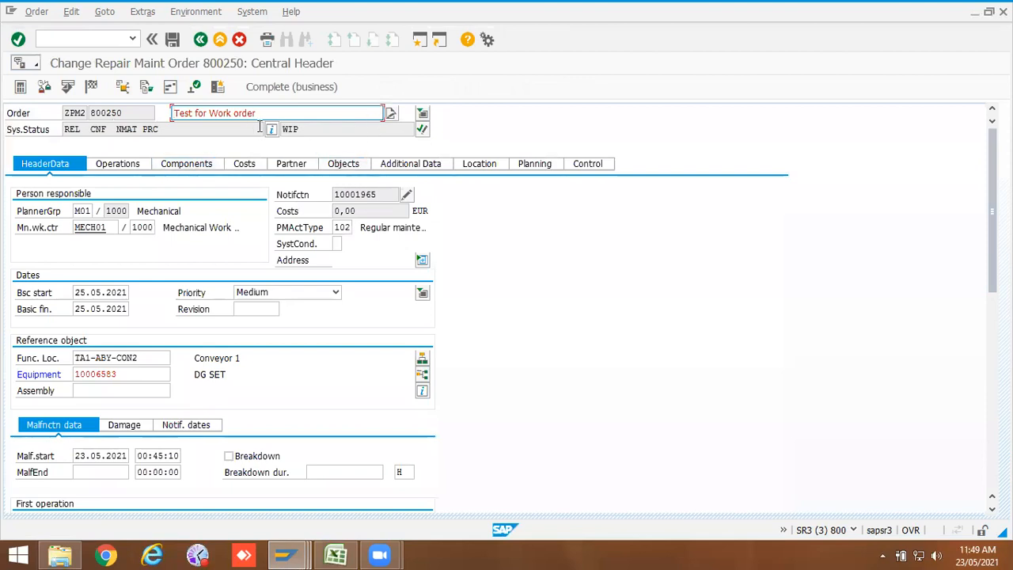
{"action": "left_click", "coordinate": [422, 129]}
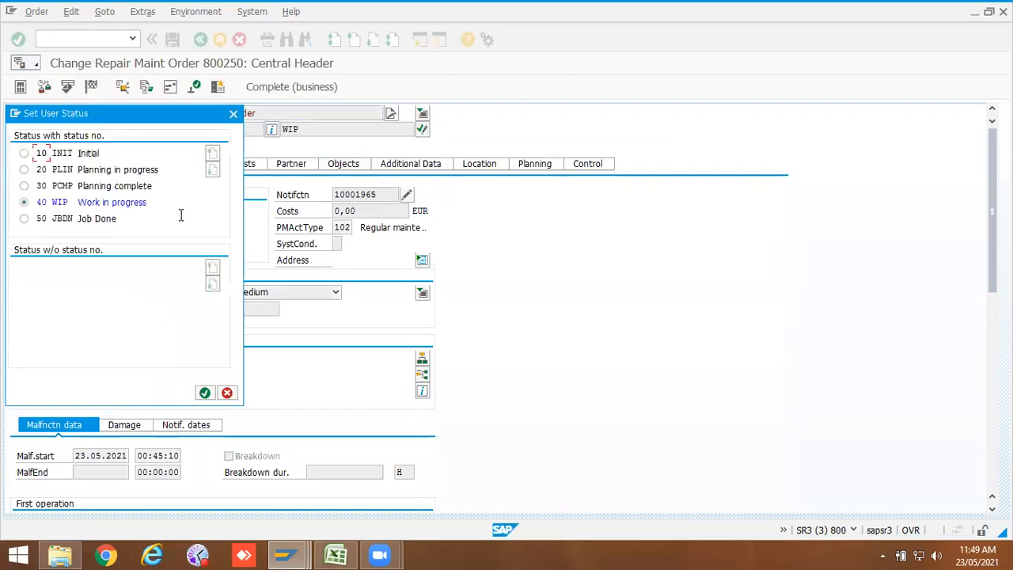
{"action": "left_click", "coordinate": [204, 393]}
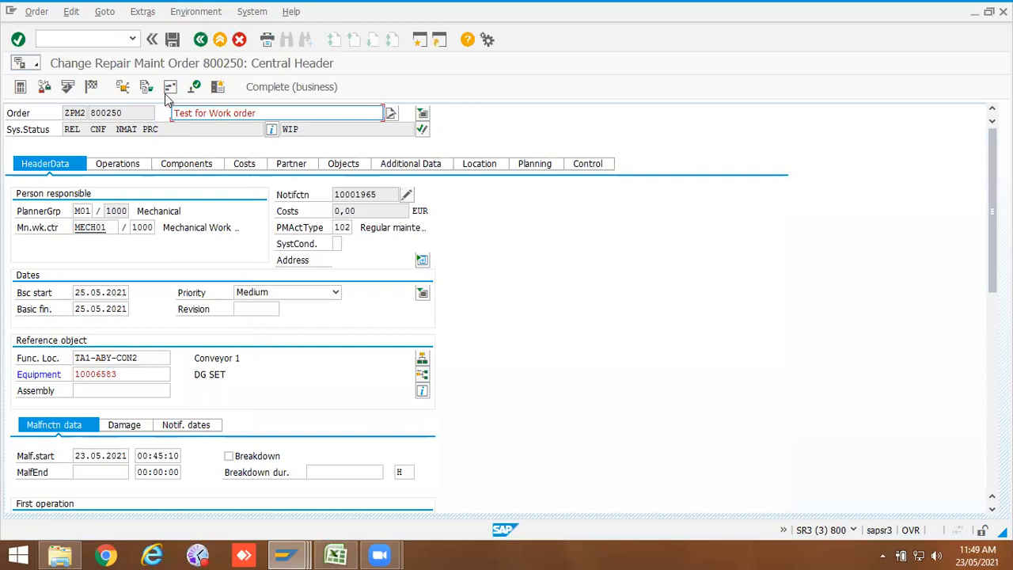
Step: Try to technically complete order 800250 and view the status information behind the refusal
{"action": "left_click", "coordinate": [68, 87]}
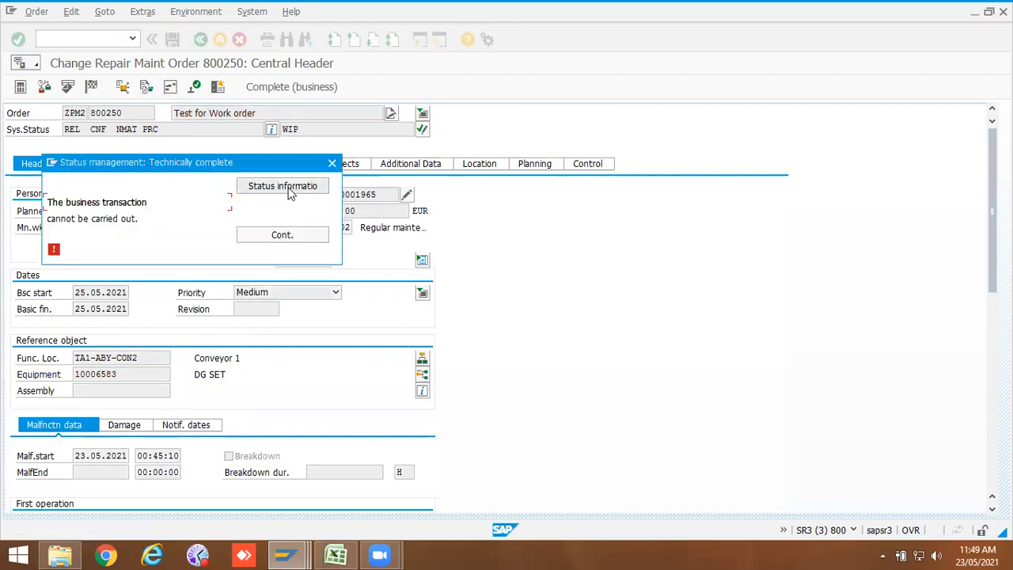
{"action": "left_click", "coordinate": [290, 188]}
{"action": "left_click", "coordinate": [130, 220]}
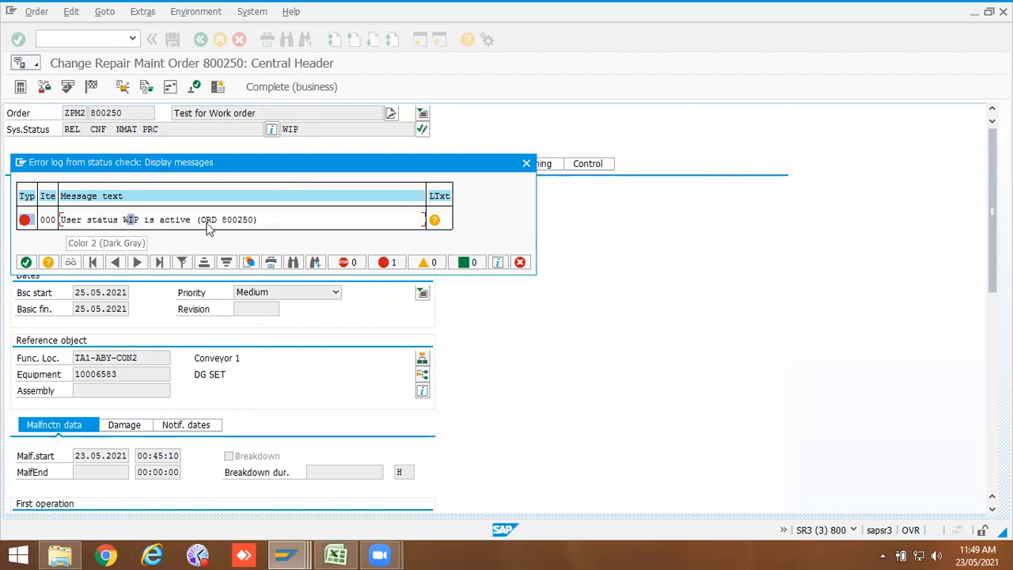
{"action": "left_click", "coordinate": [526, 164]}
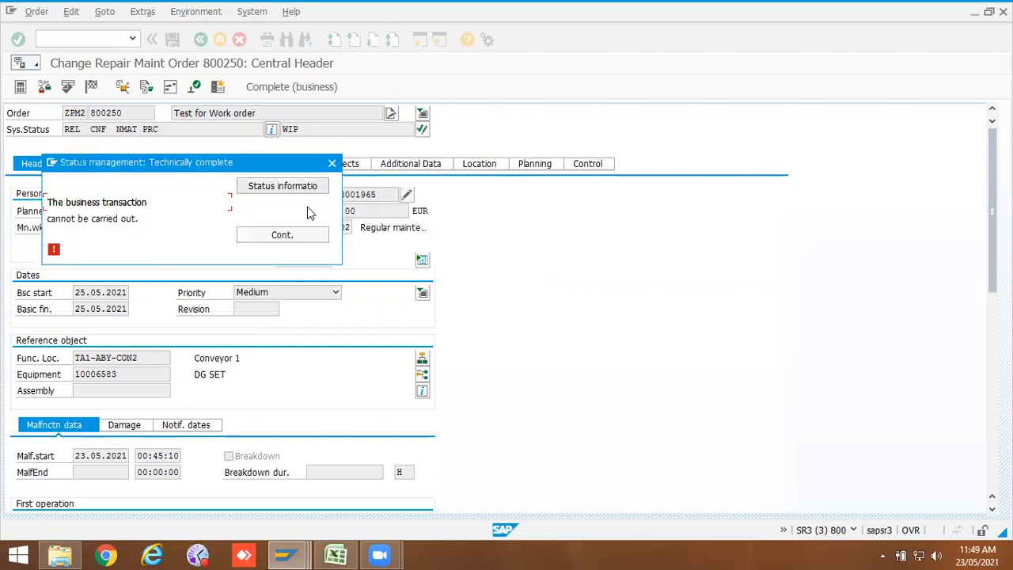
{"action": "left_click", "coordinate": [333, 162]}
Step: Set the order's user status to JBDN Job Done and save the order
{"action": "left_click", "coordinate": [422, 129]}
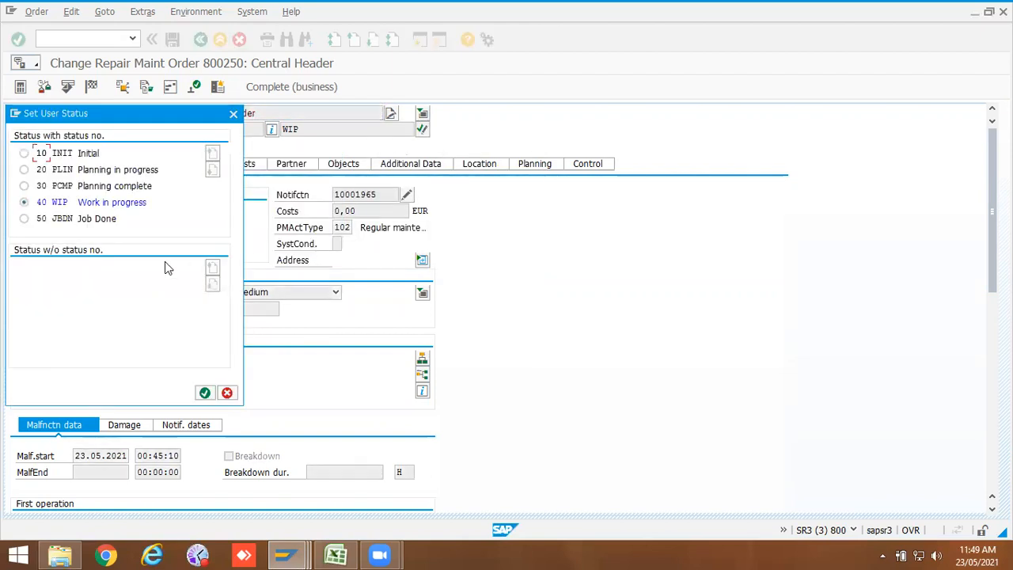
{"action": "left_click", "coordinate": [24, 220]}
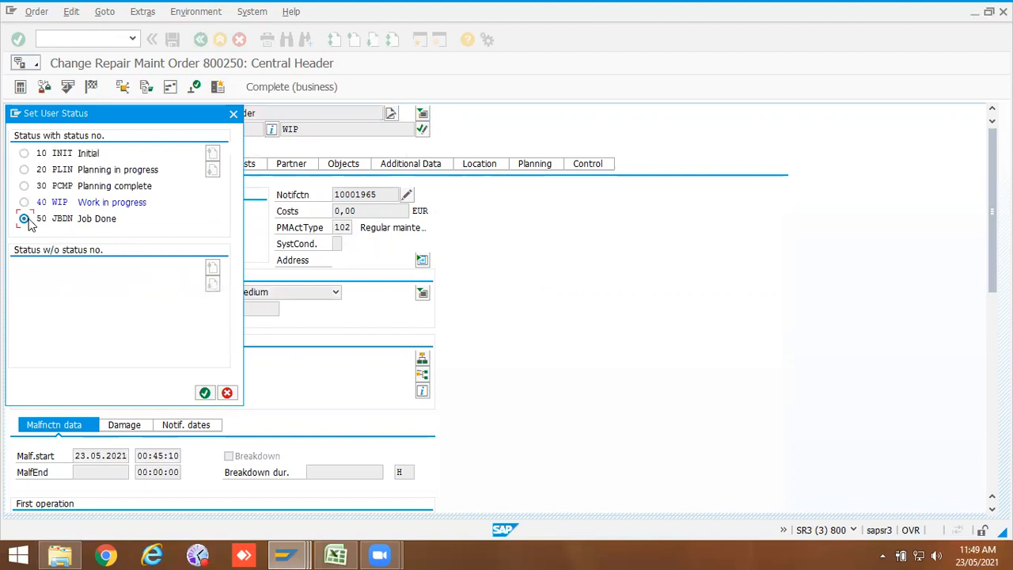
{"action": "left_click", "coordinate": [204, 392]}
{"action": "left_click", "coordinate": [173, 40]}
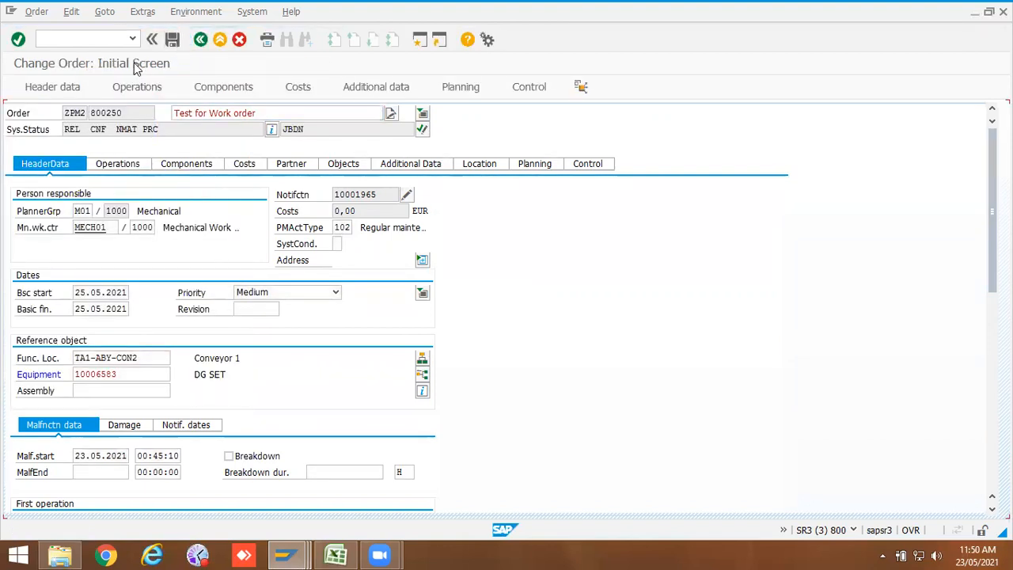
Step: Reopen order 800250 and technically complete it, maintaining a CTR settlement rule to receiver 4110
{"action": "key", "text": "Return"}
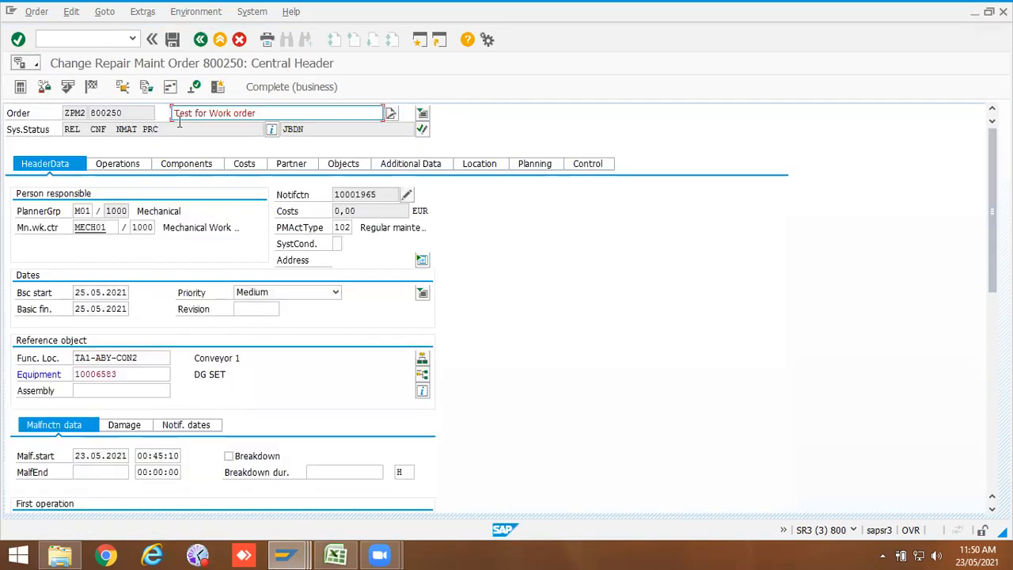
{"action": "left_click", "coordinate": [92, 87]}
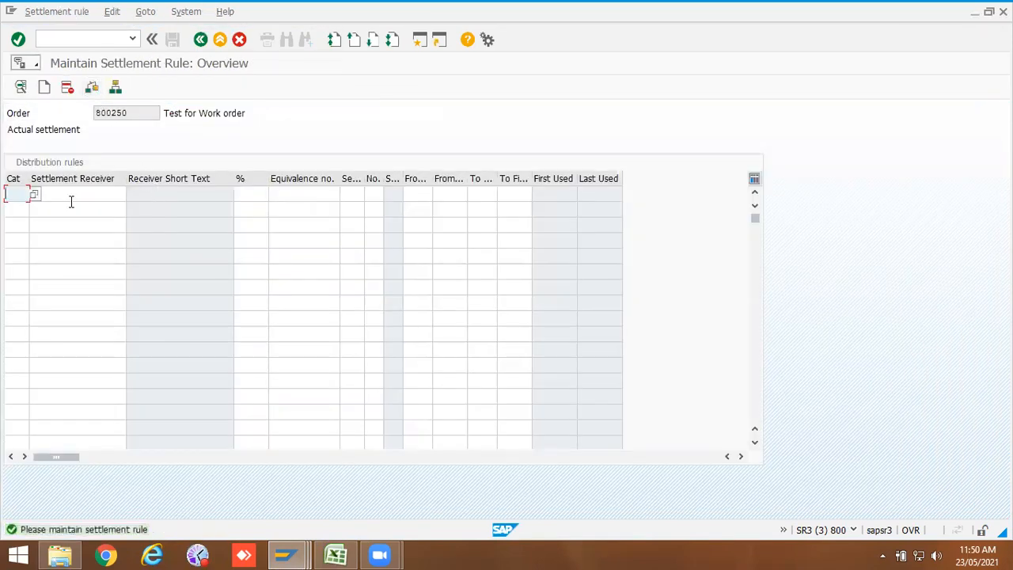
{"action": "left_click", "coordinate": [22, 197]}
{"action": "left_click", "coordinate": [23, 207]}
{"action": "left_click", "coordinate": [49, 194]}
{"action": "left_click", "coordinate": [47, 209]}
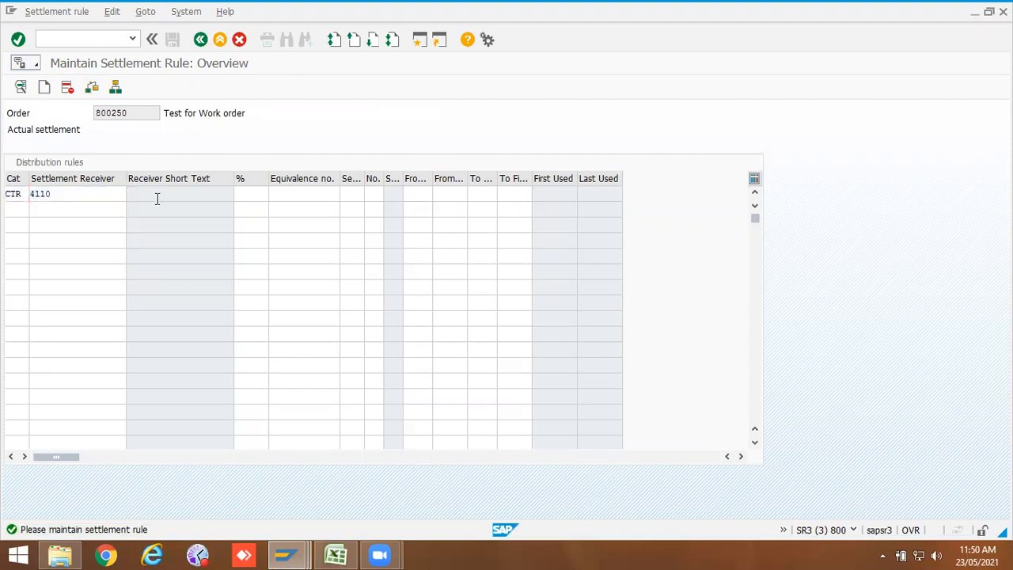
{"action": "key", "text": "Return"}
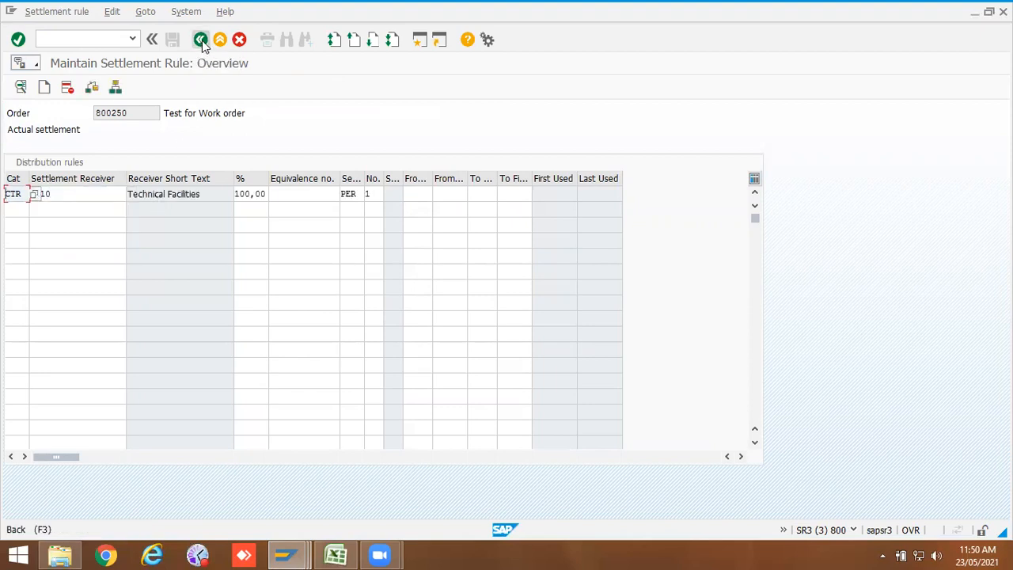
{"action": "left_click", "coordinate": [201, 38]}
{"action": "left_click", "coordinate": [380, 424]}
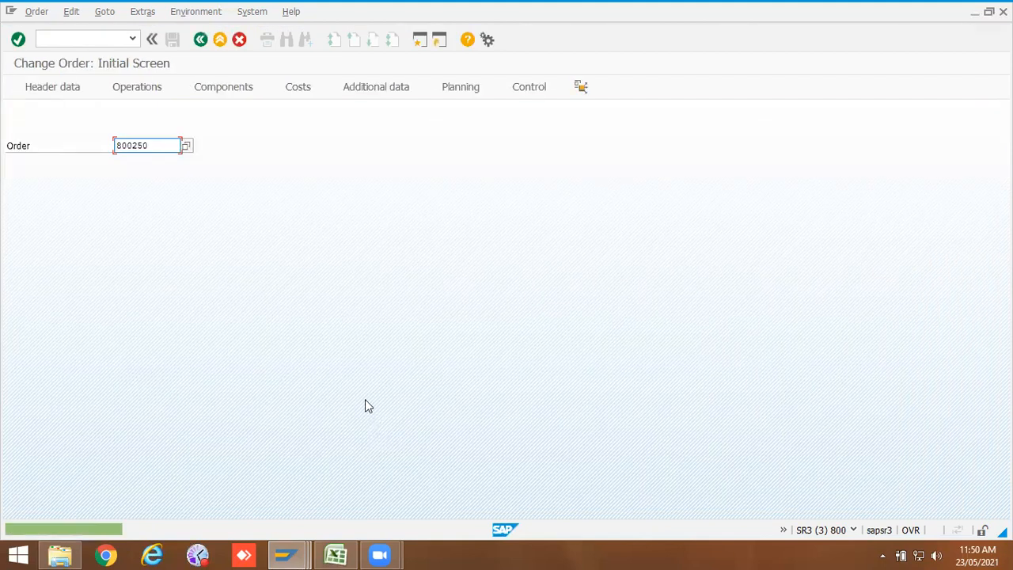
{"action": "key", "text": "Return"}
{"action": "left_click", "coordinate": [211, 93]}
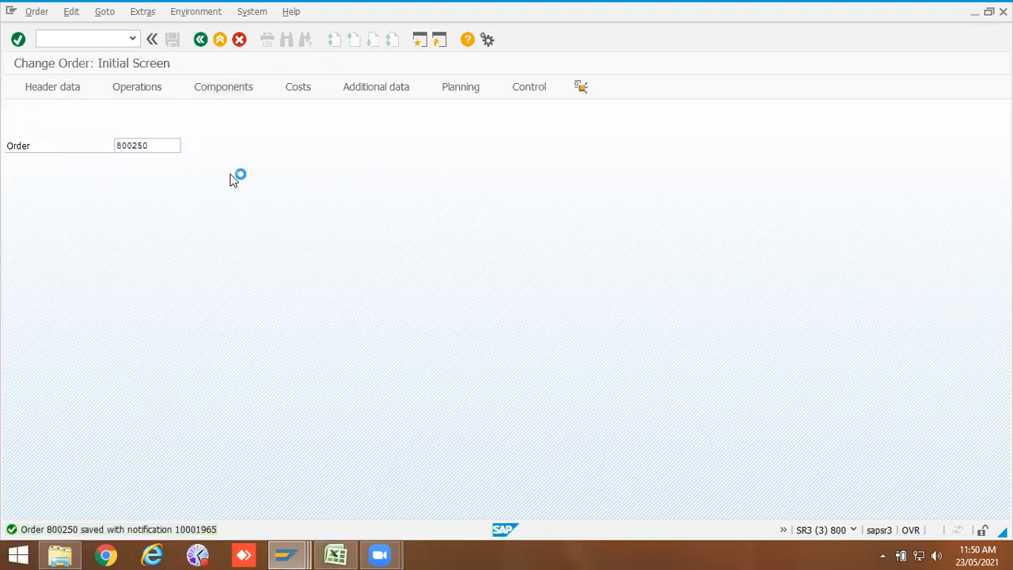
Step: Reopen order 800250 and review its user status and detailed status information
{"action": "key", "text": "Return"}
{"action": "left_click", "coordinate": [422, 129]}
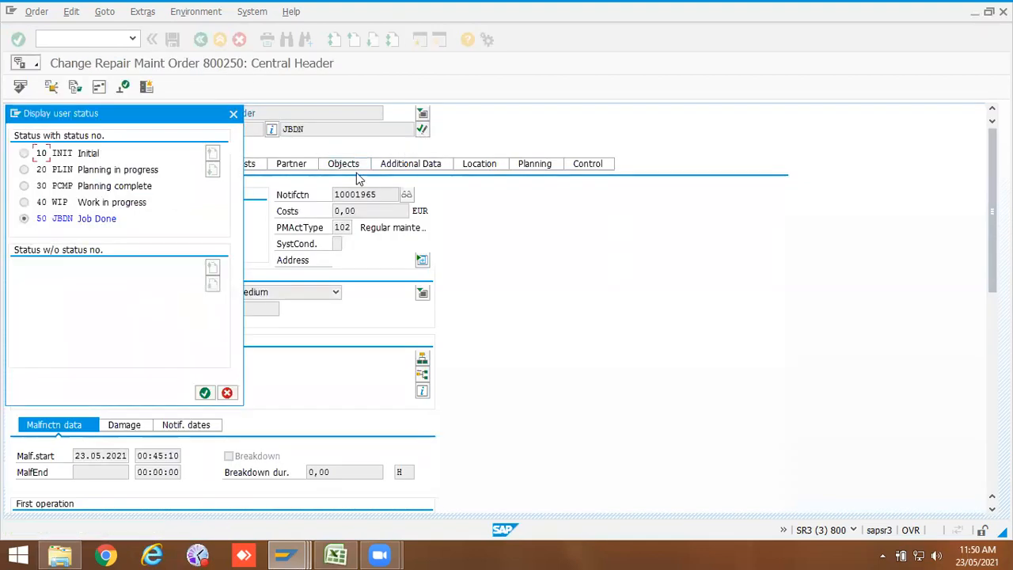
{"action": "left_click_drag", "start_coordinate": [222, 117], "coordinate": [404, 121]}
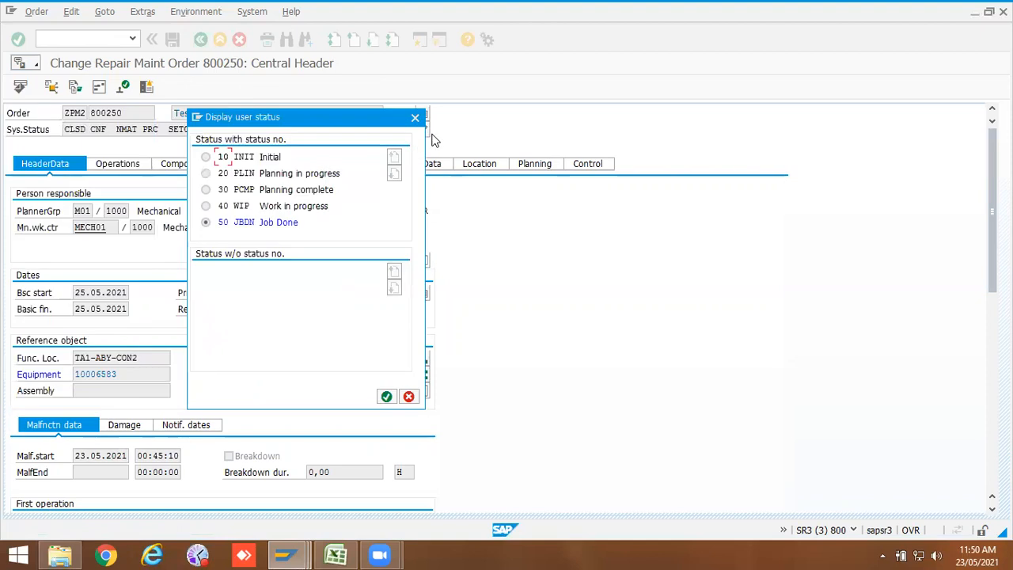
{"action": "left_click", "coordinate": [416, 118]}
{"action": "left_click", "coordinate": [272, 130]}
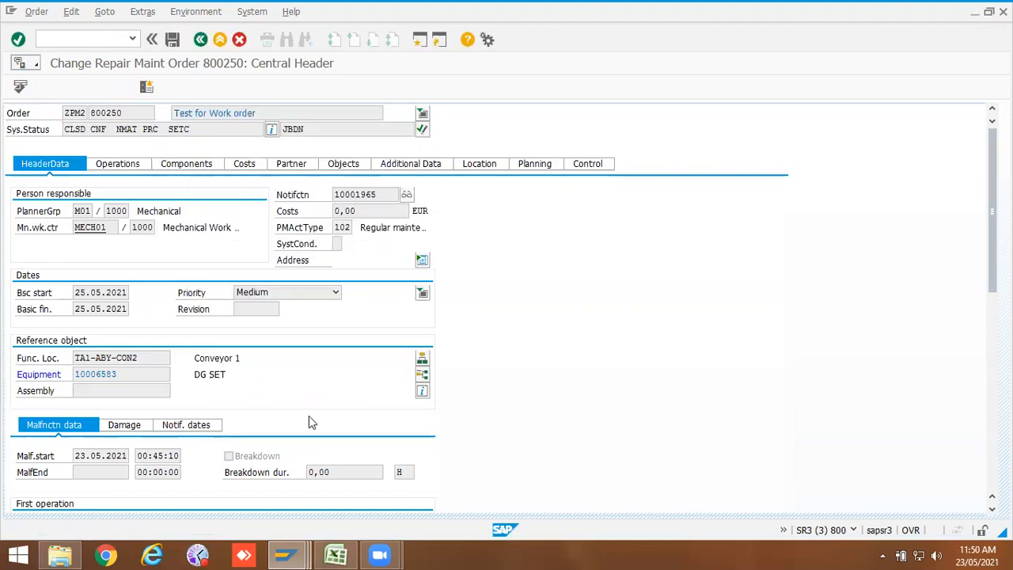
{"action": "left_click", "coordinate": [281, 457]}
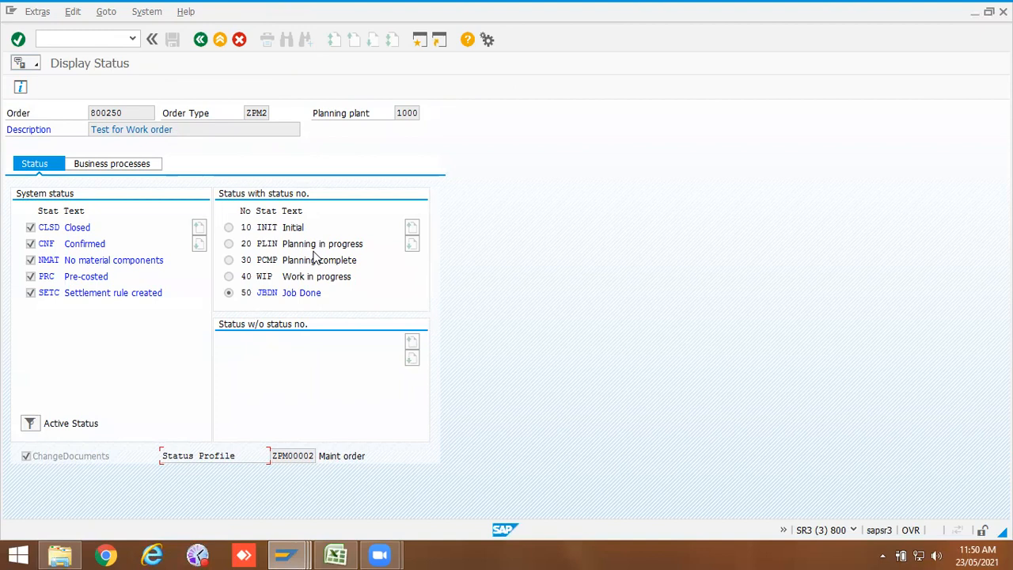
{"action": "left_click", "coordinate": [201, 40]}
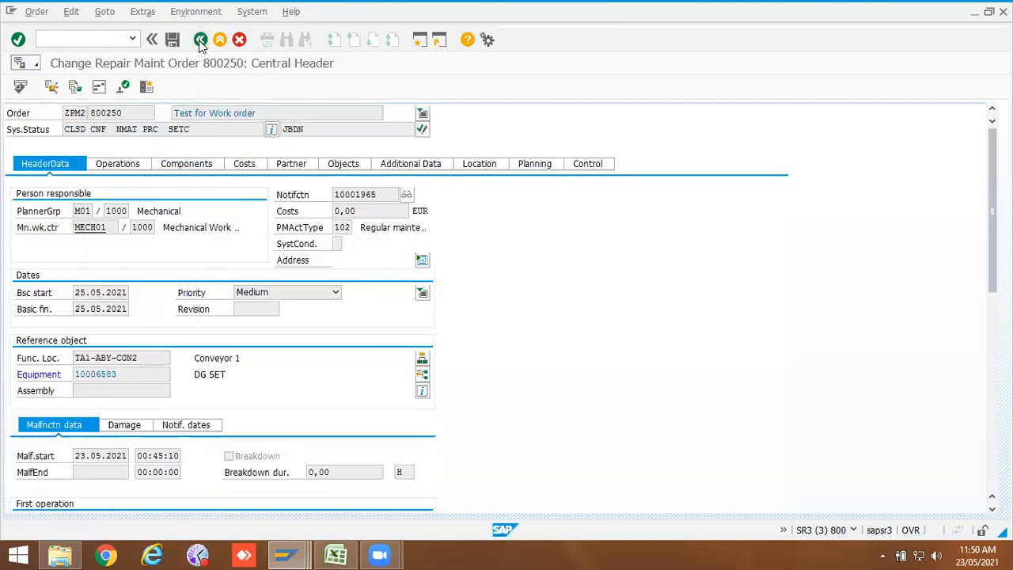
{"action": "left_click", "coordinate": [200, 40]}
{"action": "left_click", "coordinate": [194, 269]}
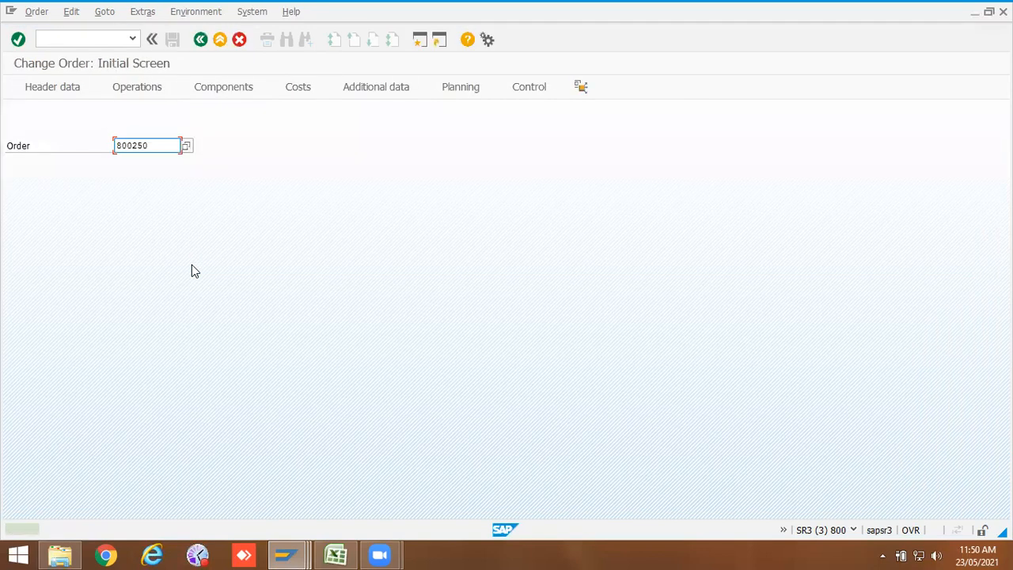
Step: Switch to the Display IMG window and browse the customizing structure
{"action": "left_click", "coordinate": [299, 552]}
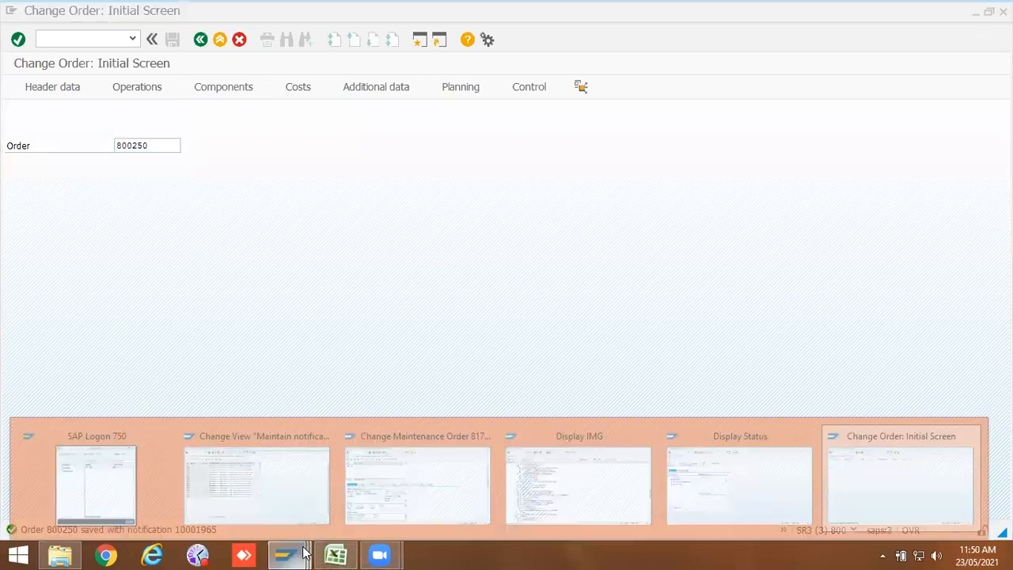
{"action": "left_click", "coordinate": [610, 473]}
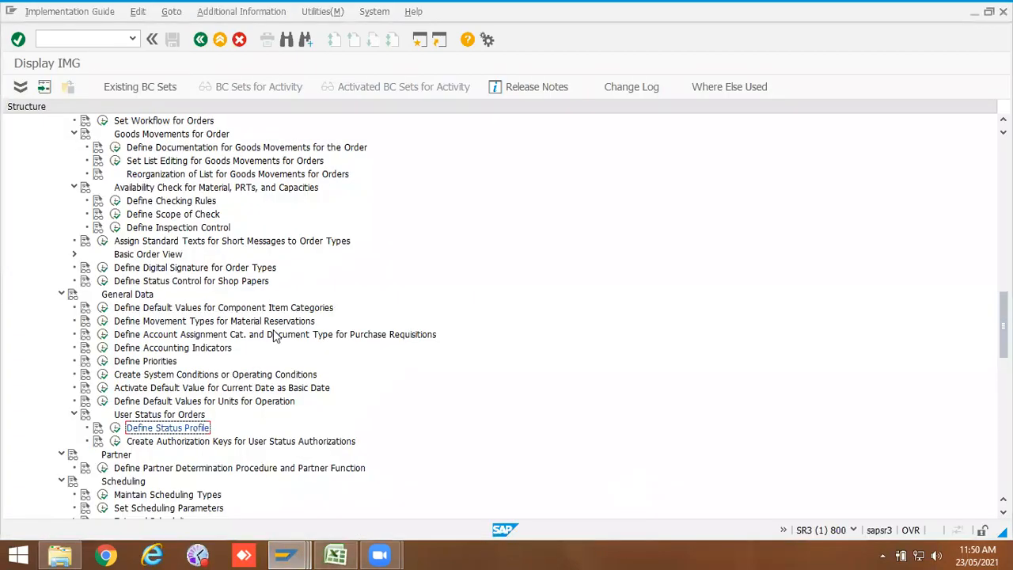
{"action": "scroll", "coordinate": [275, 334], "scroll_direction": "up", "scroll_amount": 12}
{"action": "scroll", "coordinate": [273, 336], "scroll_direction": "up", "scroll_amount": 9}
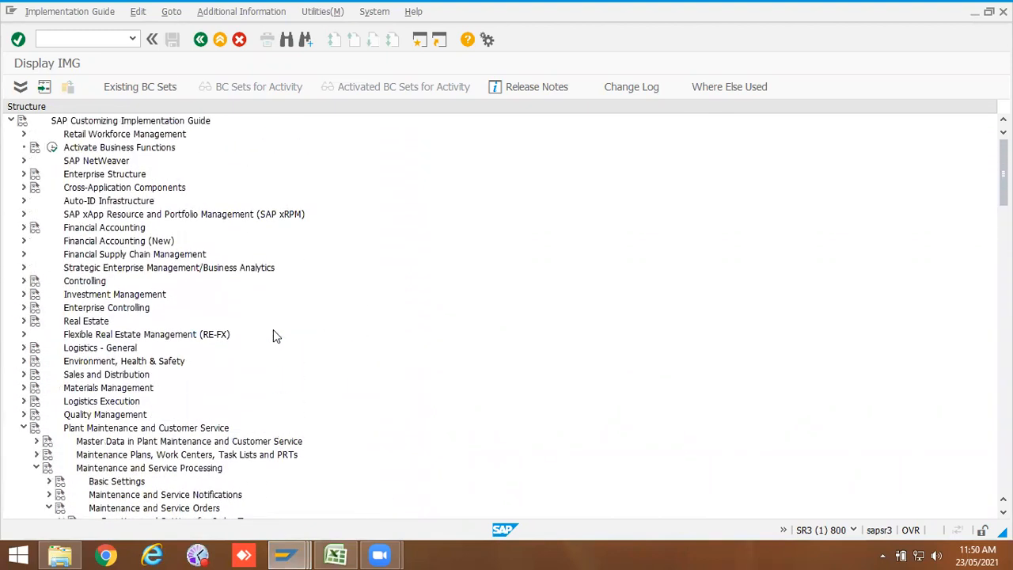
{"action": "scroll", "coordinate": [233, 420], "scroll_direction": "down", "scroll_amount": 12}
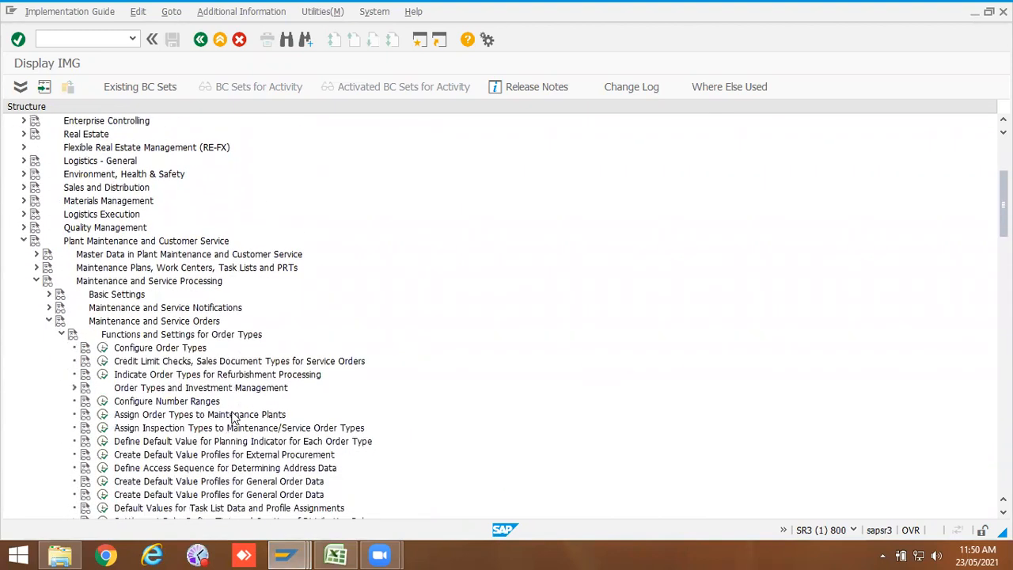
{"action": "scroll", "coordinate": [234, 434], "scroll_direction": "down", "scroll_amount": 13}
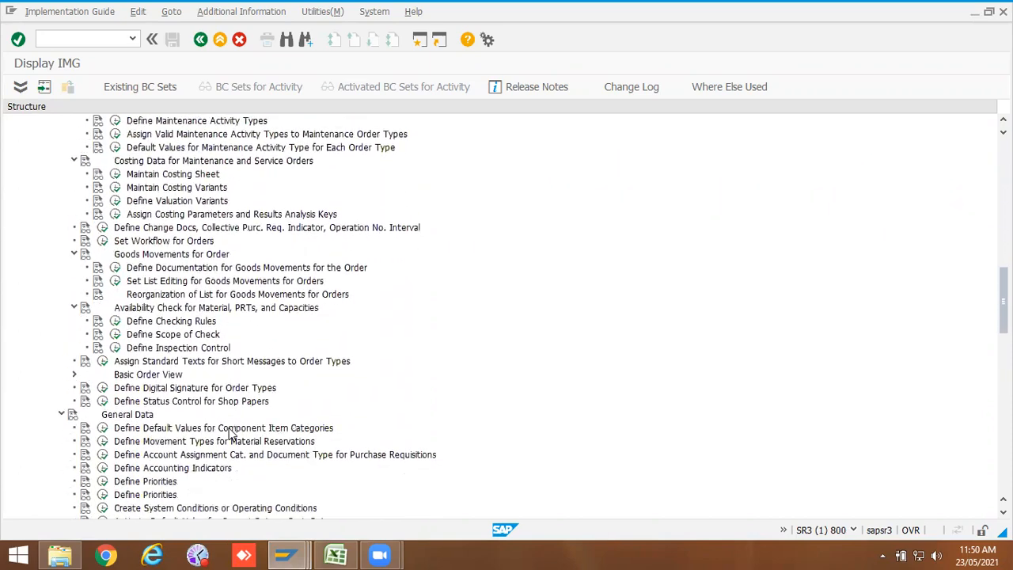
{"action": "scroll", "coordinate": [230, 434], "scroll_direction": "down", "scroll_amount": 13}
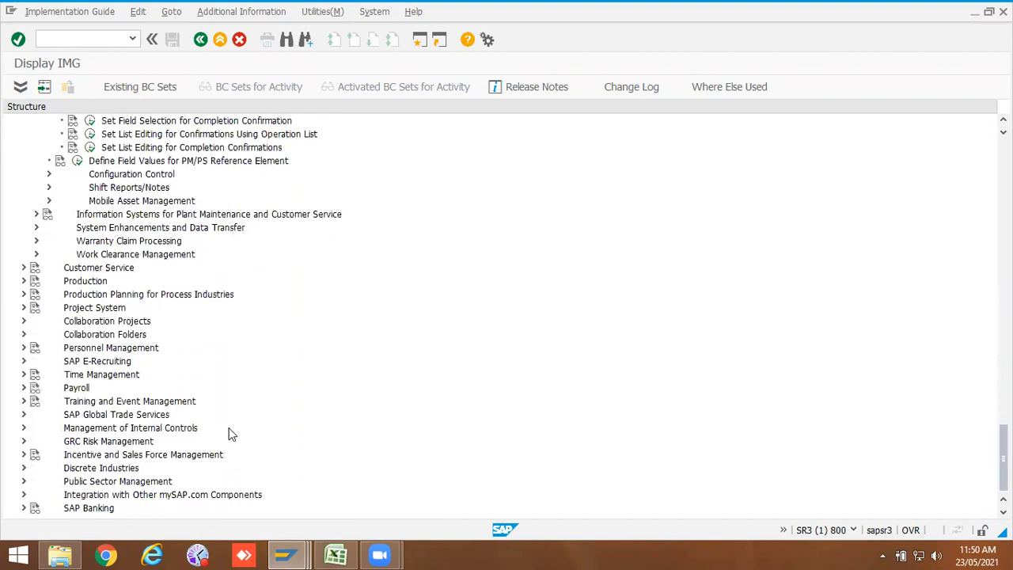
Step: Switch to Excel and review the ZPM00002 user status and transaction list in the PM worksheet
{"action": "left_click", "coordinate": [349, 554]}
{"action": "left_click", "coordinate": [487, 363]}
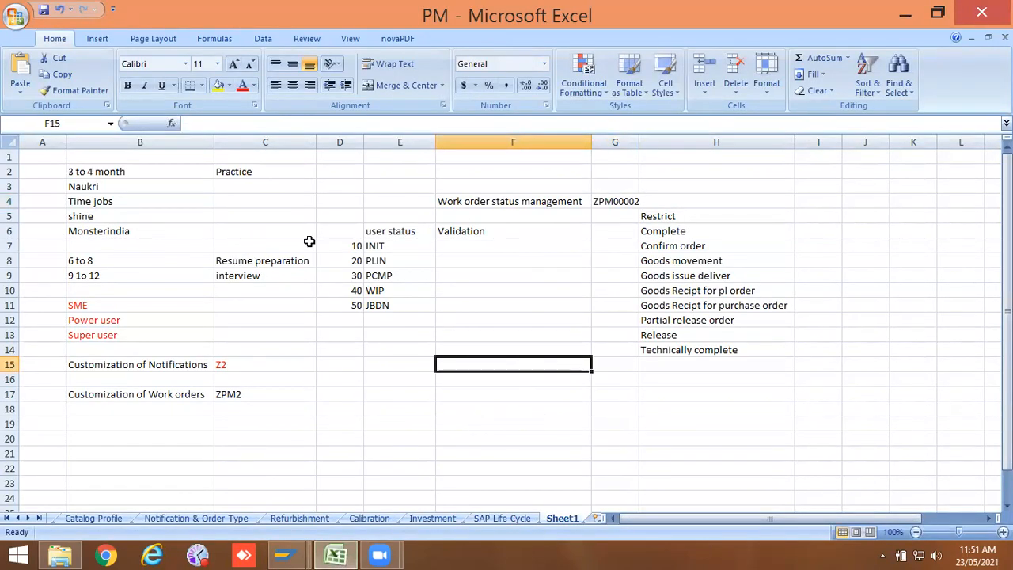
{"action": "left_click_drag", "start_coordinate": [356, 227], "coordinate": [669, 361]}
{"action": "left_click", "coordinate": [613, 344]}
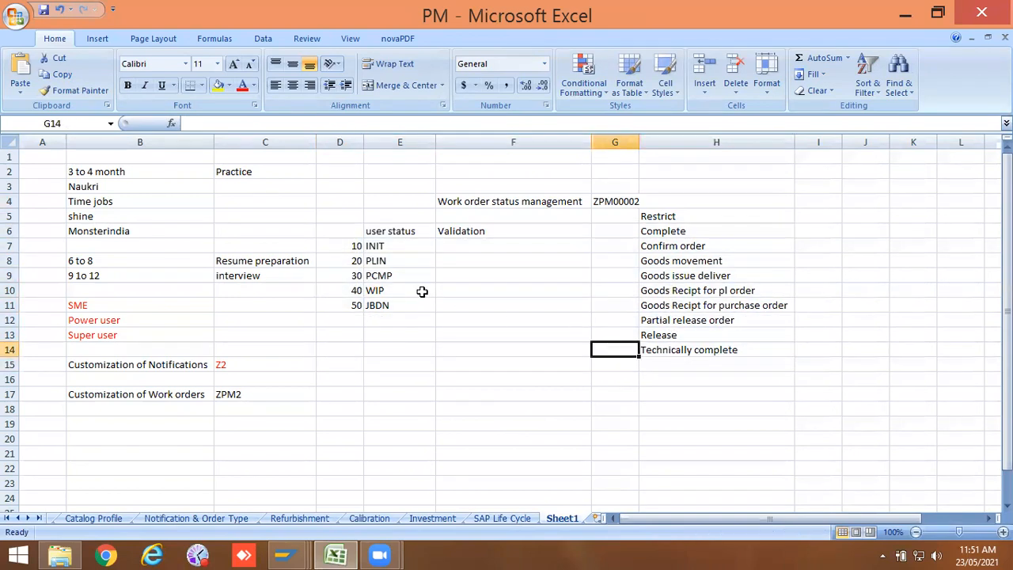